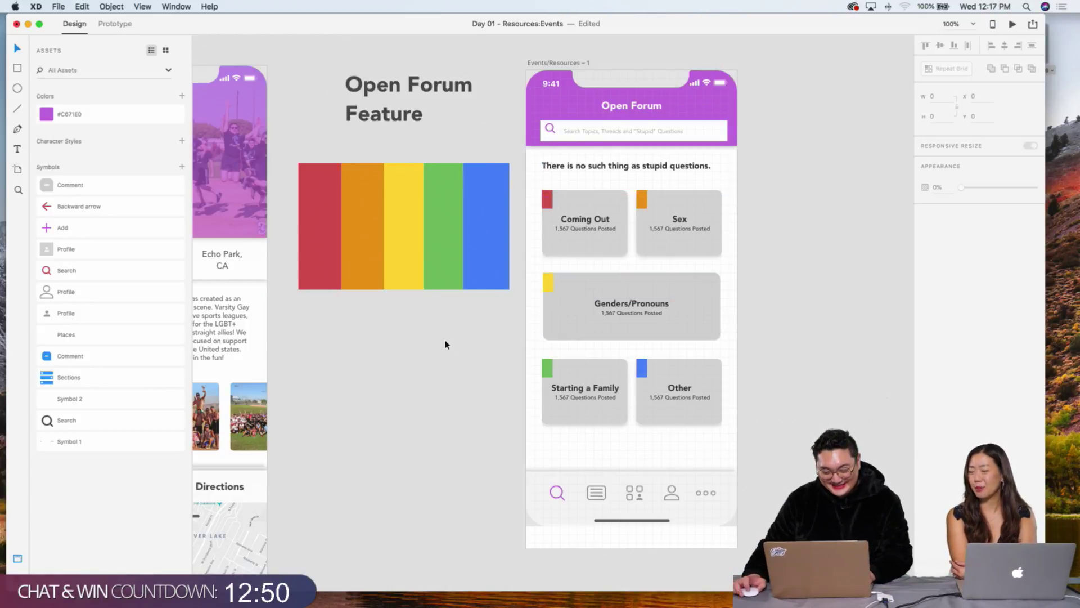
Step: Inspect the top-row card repeat grid up close, then zoom out to the whole artboard
scroll(445, 344, "up", 5)
scroll(596, 258, "right", 2)
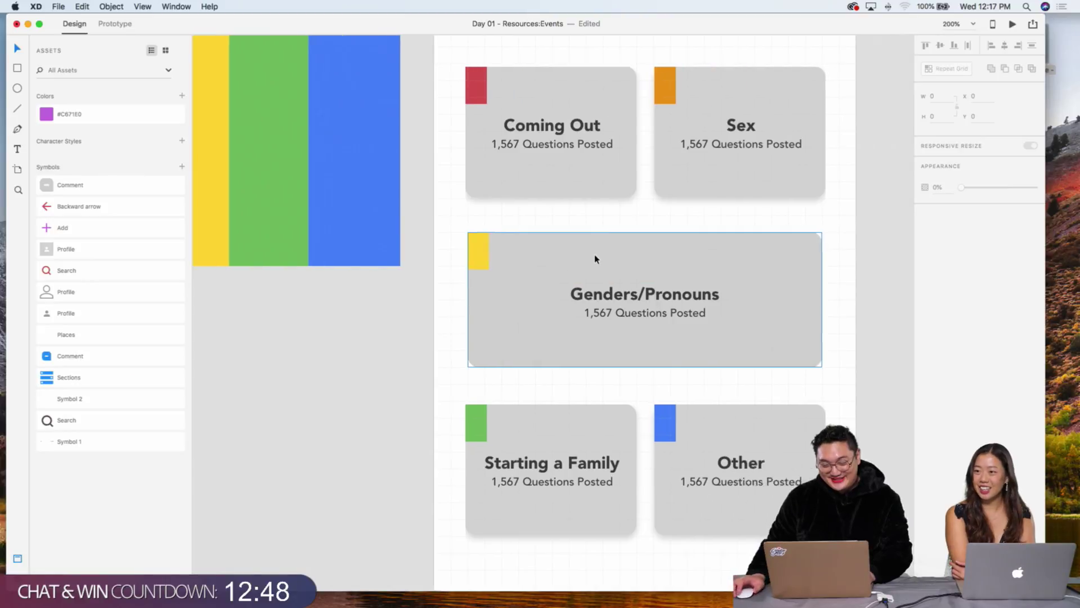
scroll(591, 257, "left", 1)
scroll(610, 258, "right", 3)
scroll(611, 259, "up", 3)
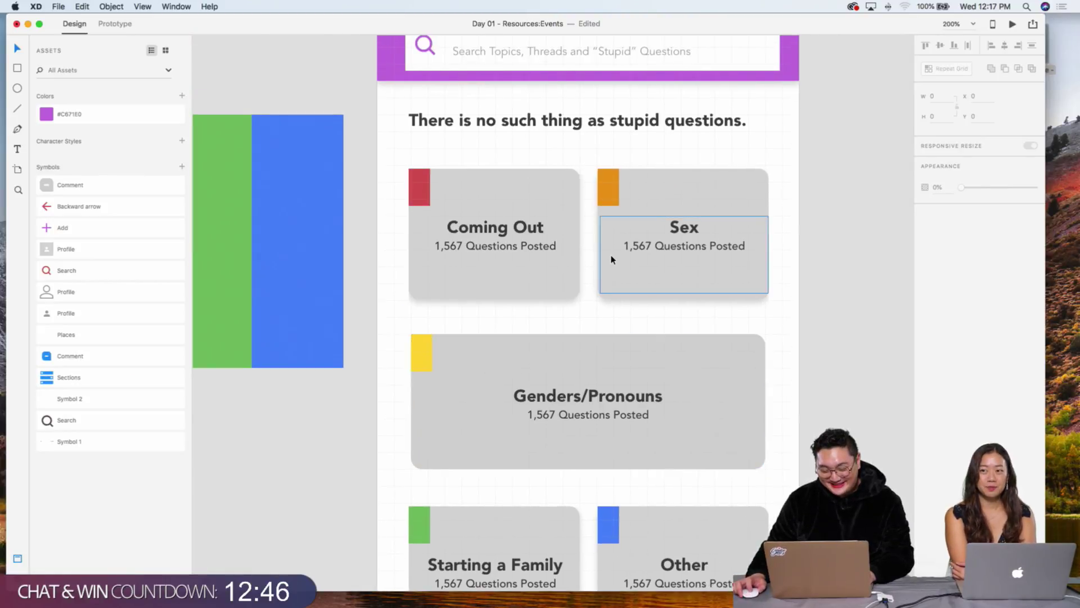
scroll(612, 259, "right", 1)
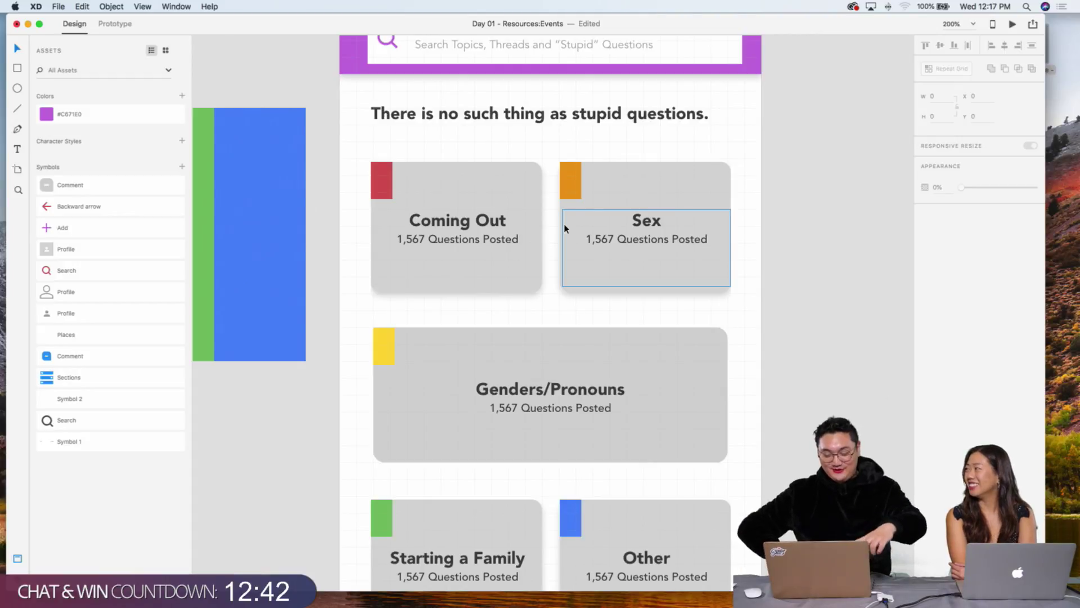
left_click(520, 184)
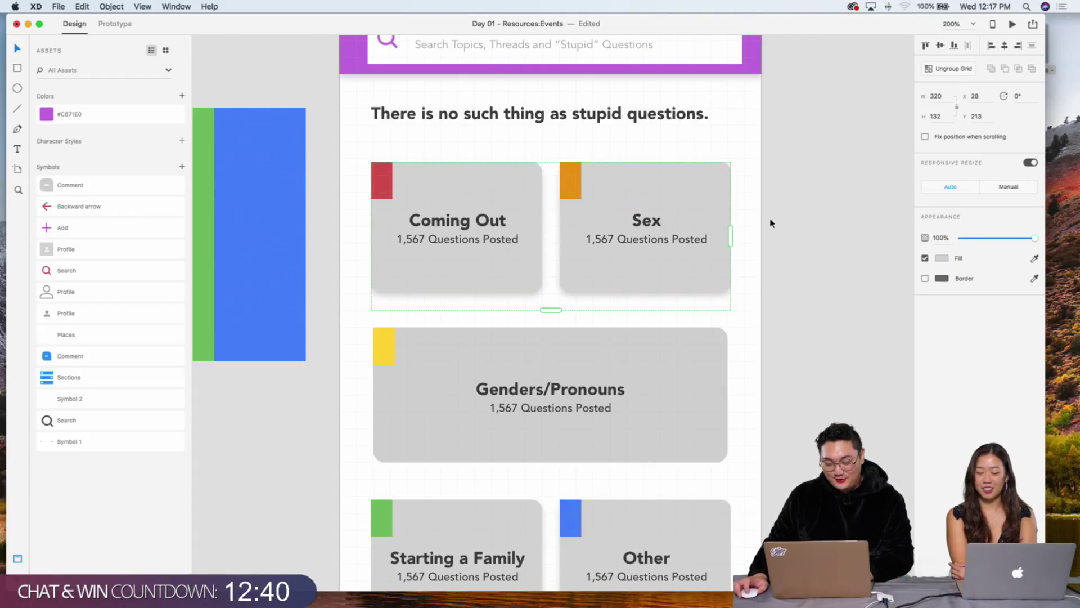
left_click(830, 235)
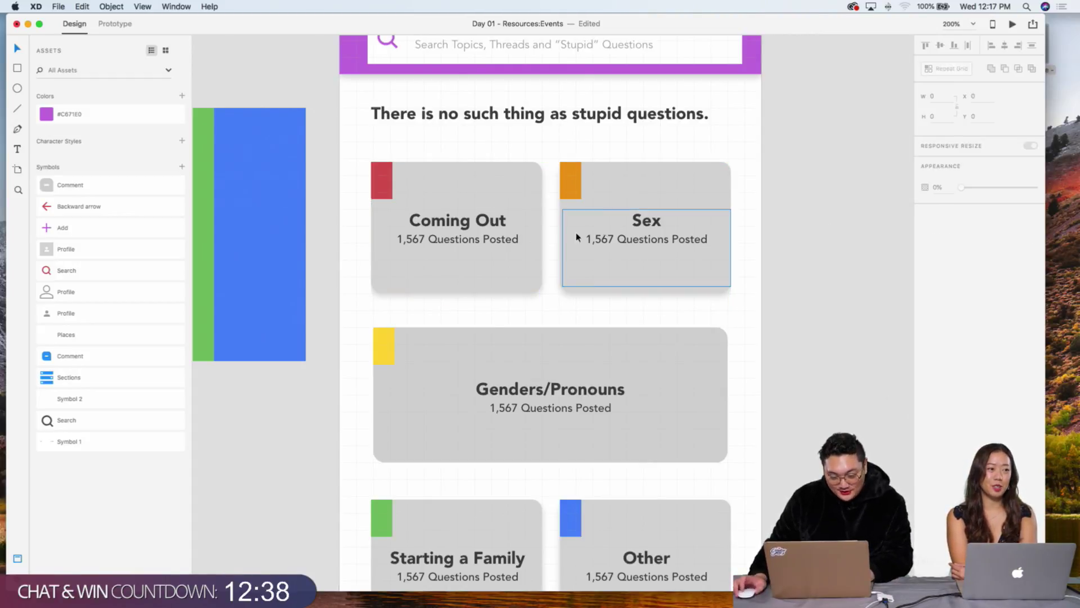
left_click(506, 182)
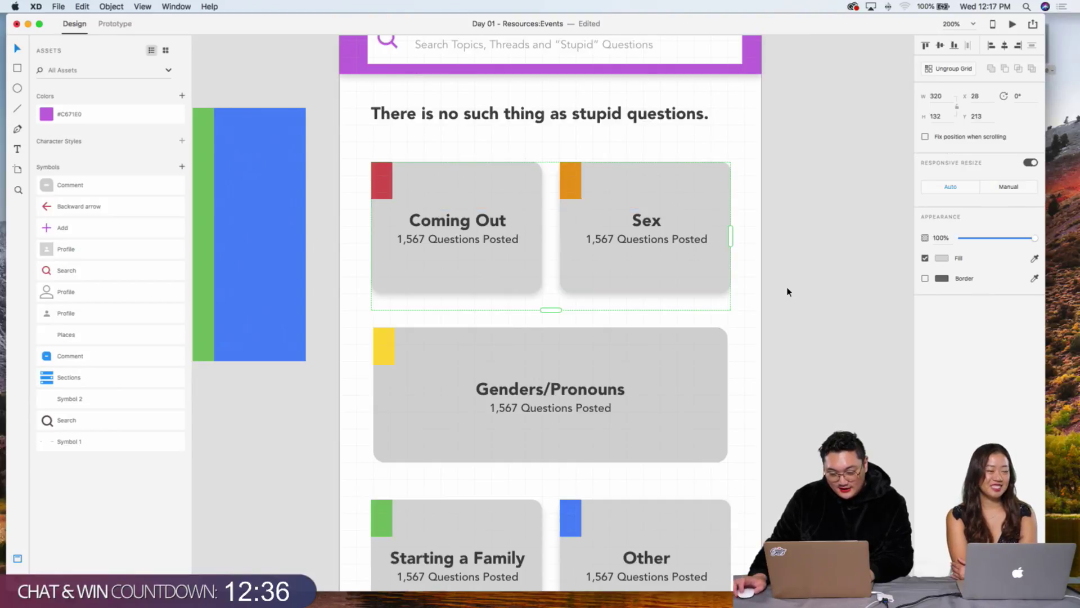
left_click_drag(766, 25, 799, 25)
left_click(815, 242)
key("super+1")
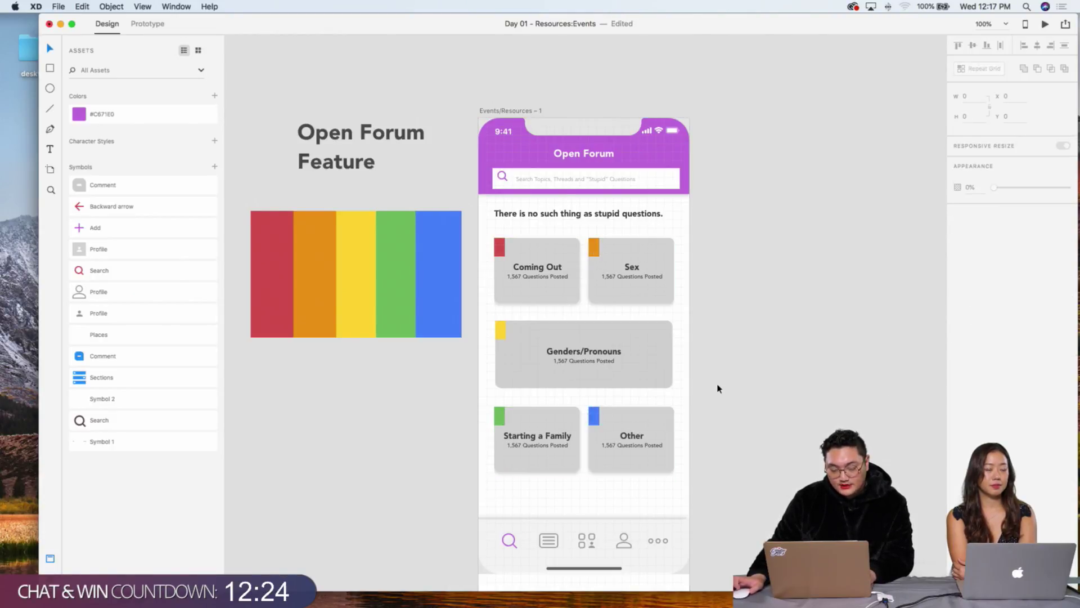
Step: Check the bottom card grid, then drag the Open Forum artboard to the right
scroll(716, 386, "down", 5)
left_click(560, 350)
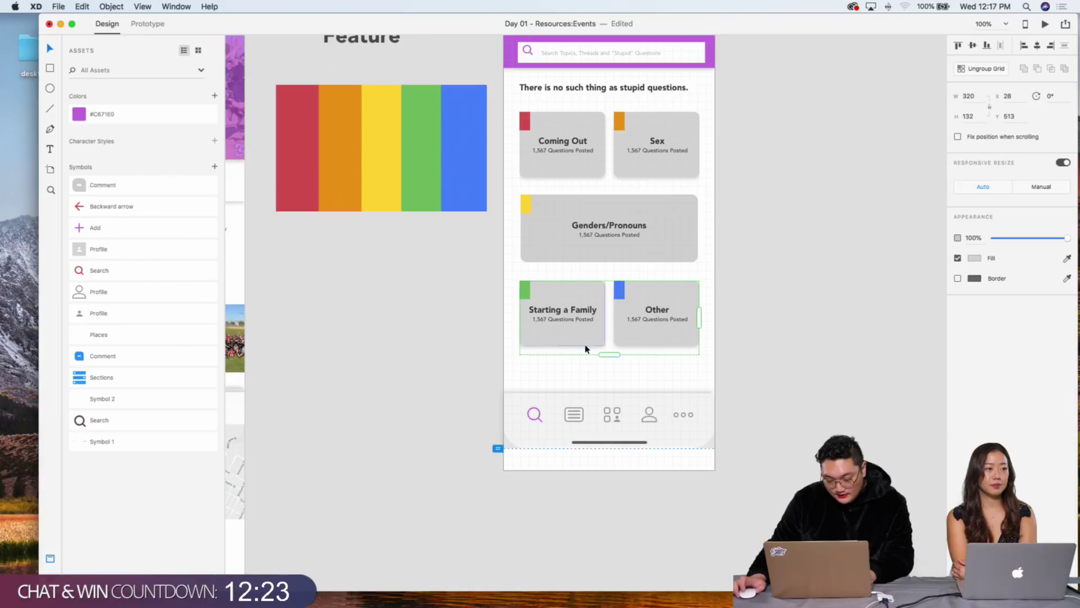
left_click(646, 345)
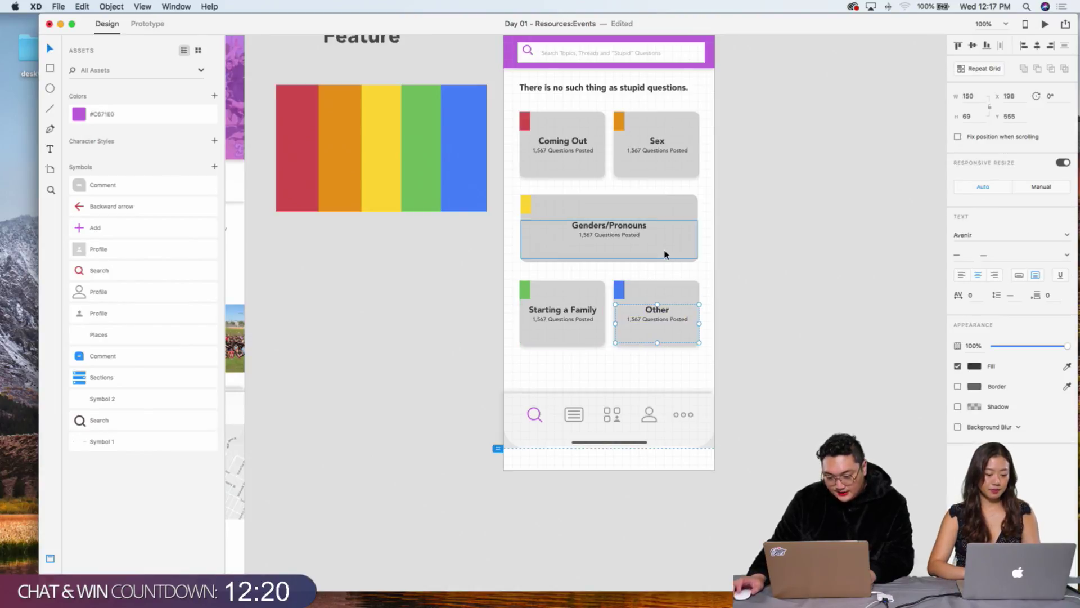
left_click(472, 237)
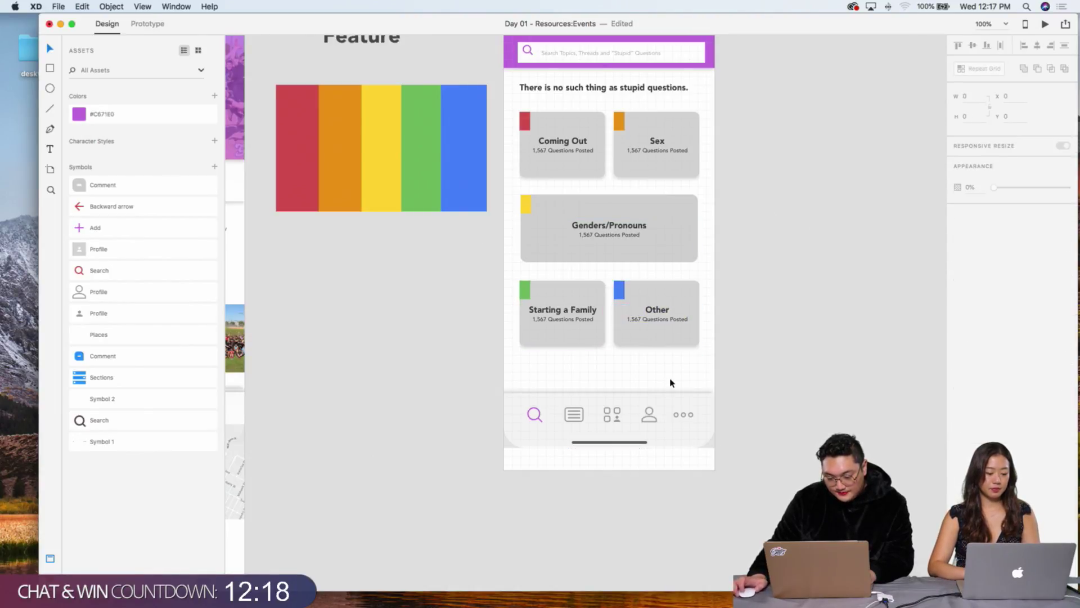
scroll(670, 383, "up", 3)
left_click_drag(483, 77, 720, 78)
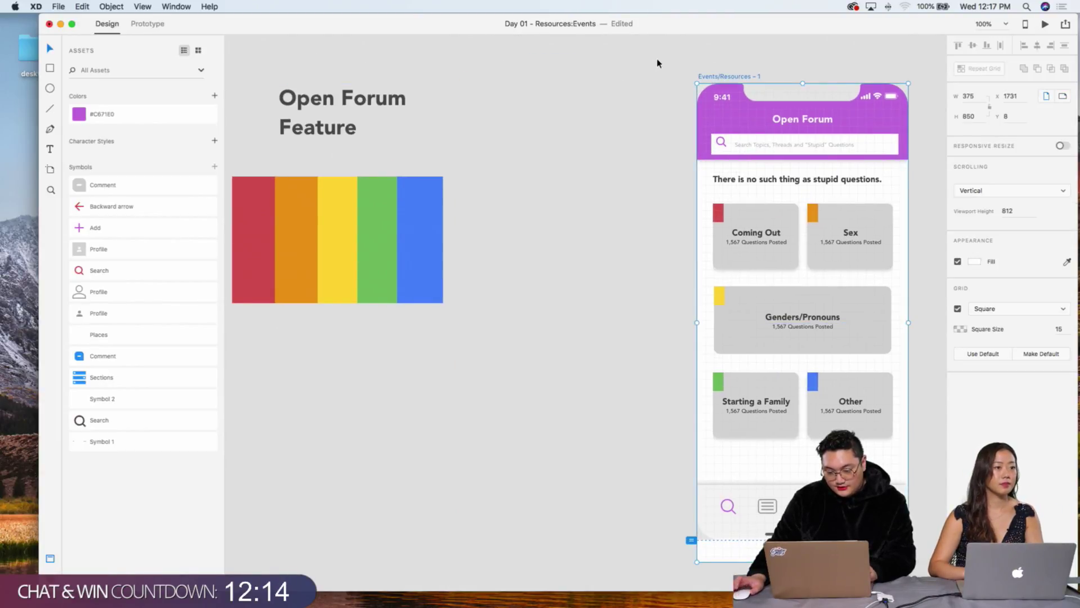
Step: Undo the move and Option-drag the artboard to create Events/Resources – 2 beside it
key("super+z")
left_click_drag(484, 79, 732, 78)
left_click(674, 68)
Step: Zoom in to 200% and back out to compare both artboards
scroll(675, 69, "right", 5)
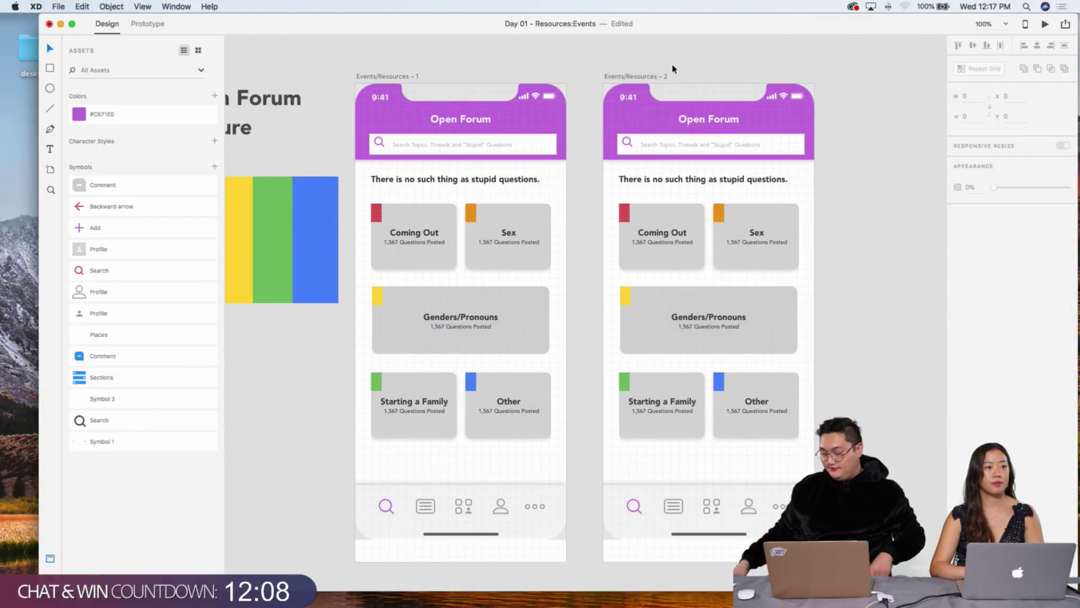
scroll(717, 60, "right", 4)
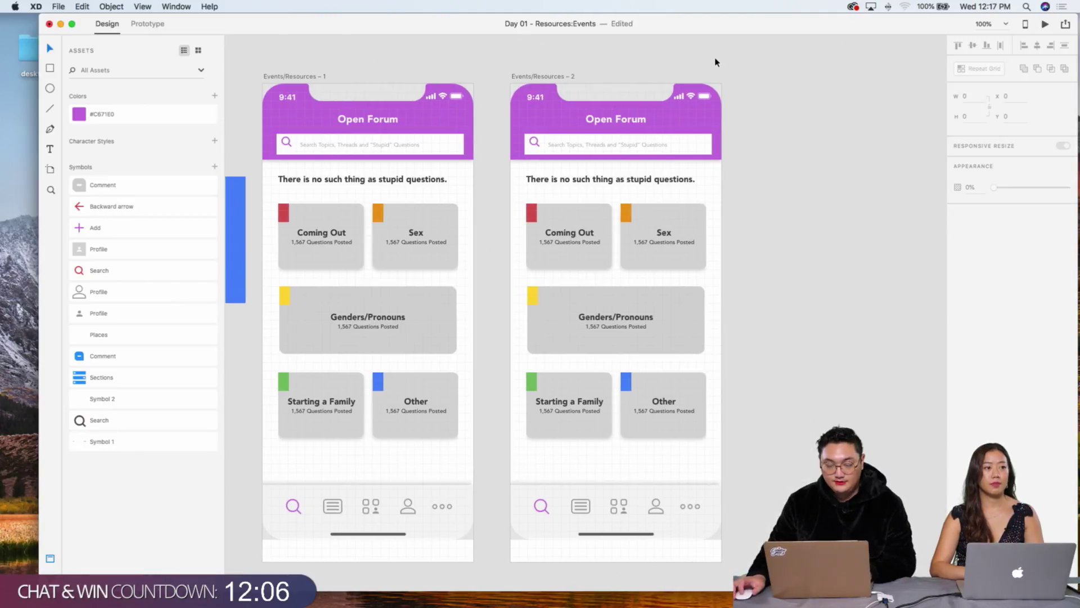
scroll(715, 61, "down", 2)
key("super+equal")
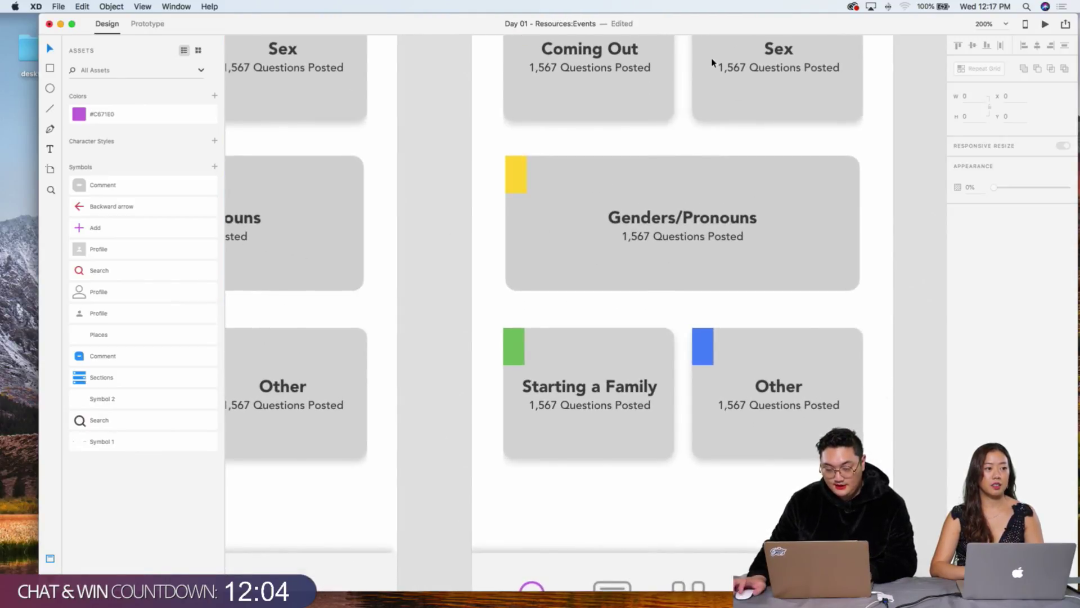
scroll(712, 59, "up", 3)
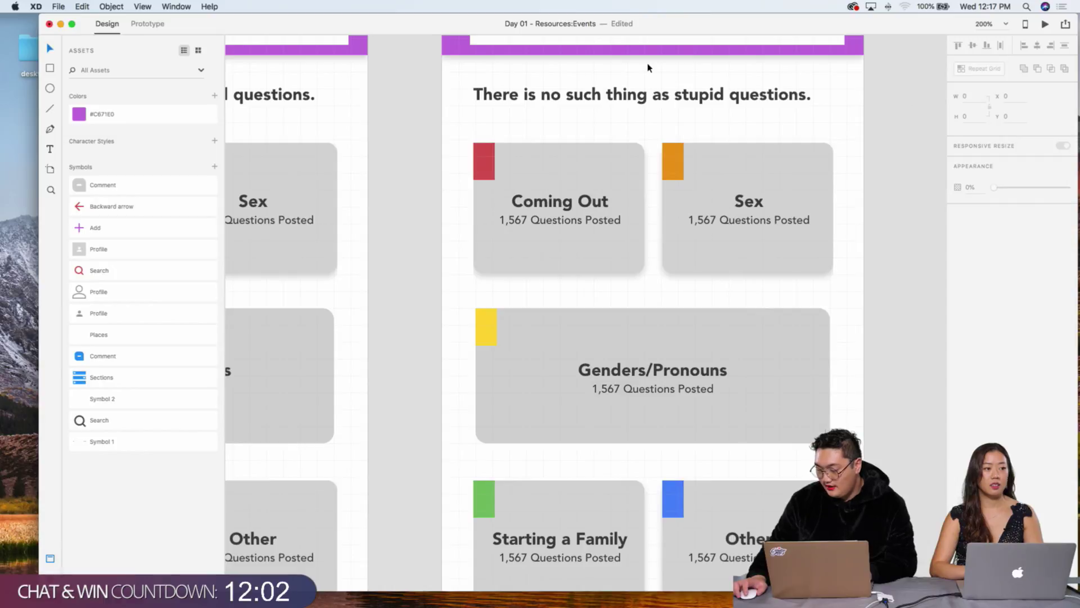
scroll(648, 67, "up", 2)
key("super+minus")
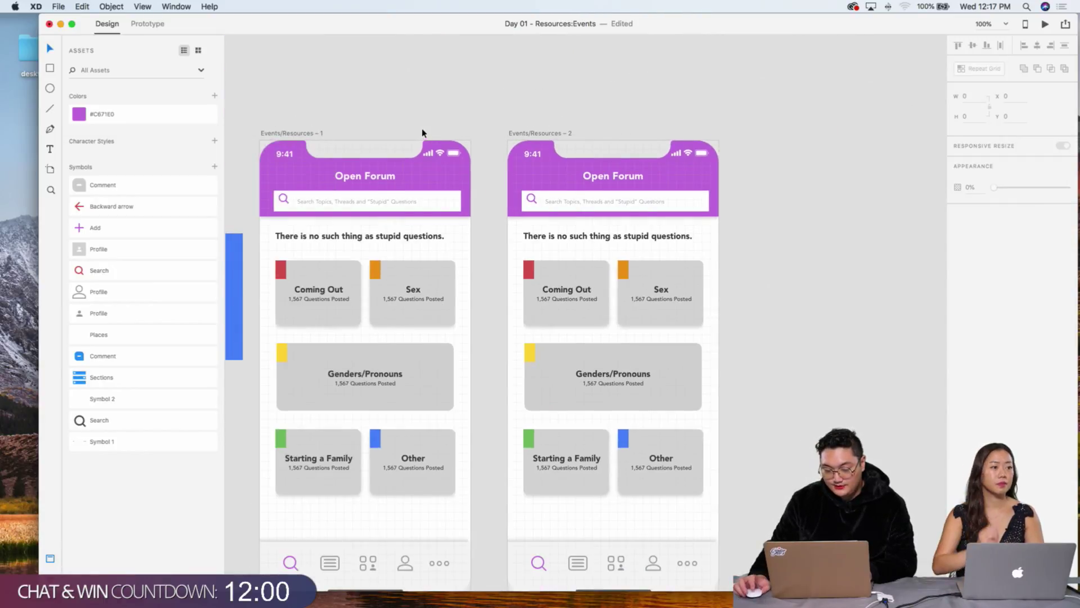
key("super+equal")
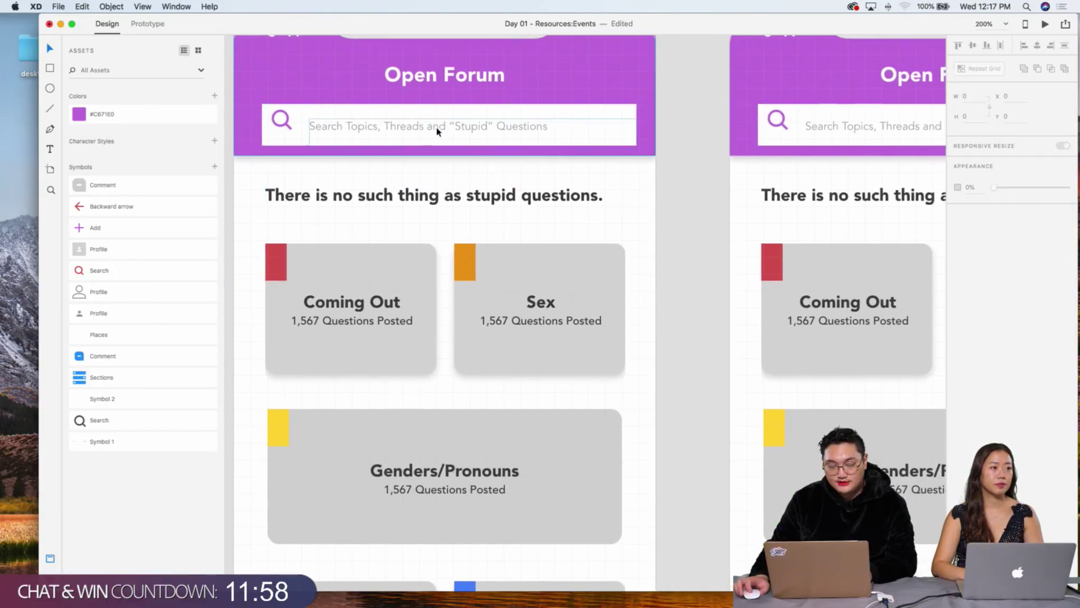
scroll(434, 131, "up", 3)
scroll(433, 131, "left", 2)
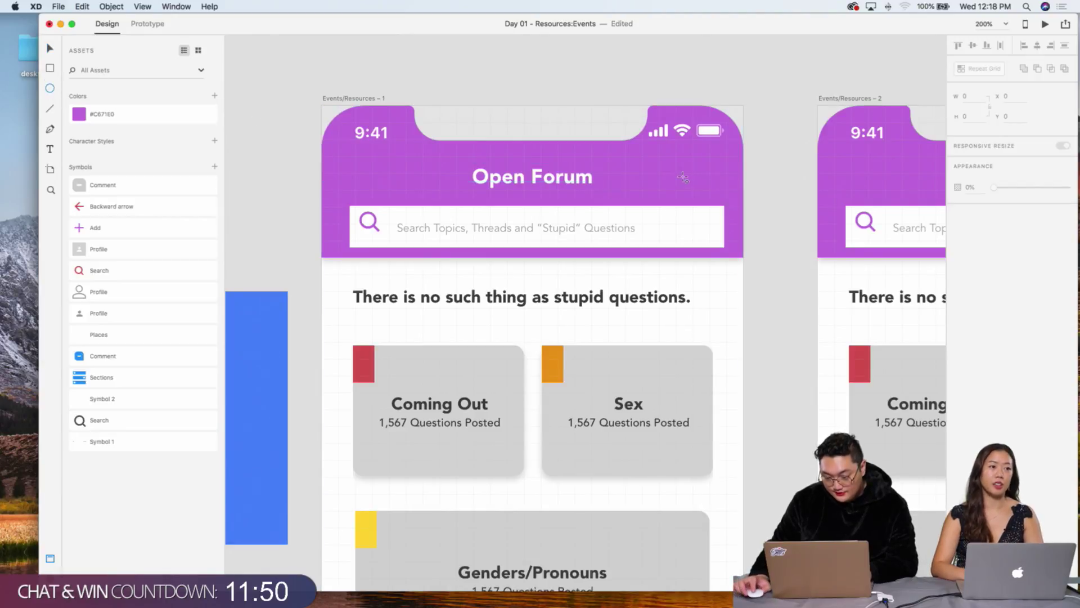
Step: Draw a small circle on the purple header with a drop shadow, no border, nudged up
mouse_move(679, 167)
left_mouse_down()
mouse_move(727, 205)
mouse_move(711, 200)
mouse_move(703, 180)
mouse_move(712, 180)
left_mouse_up()
key("v")
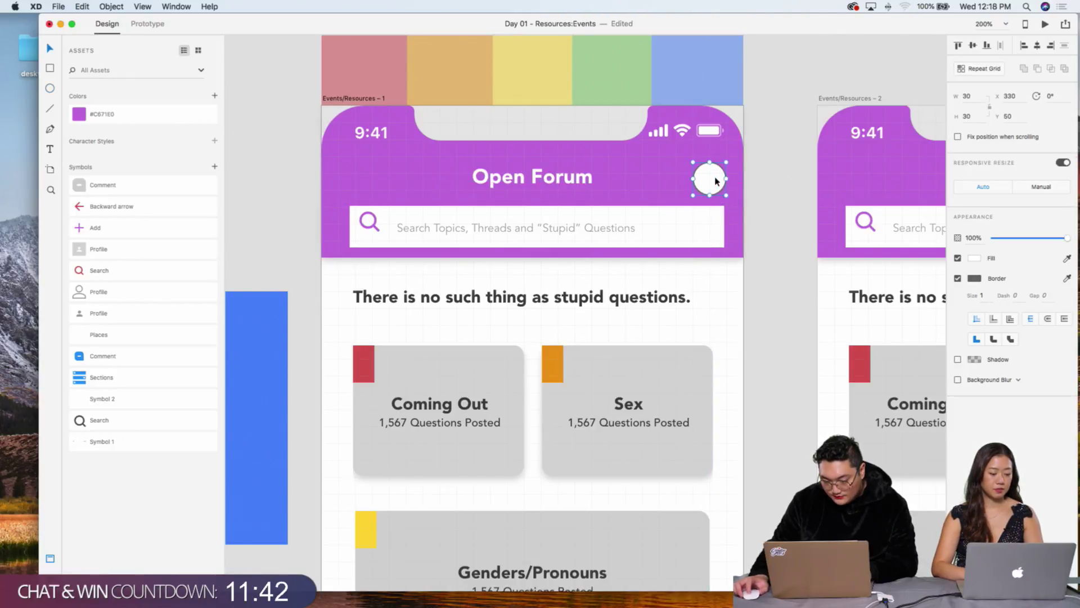
left_click(958, 360)
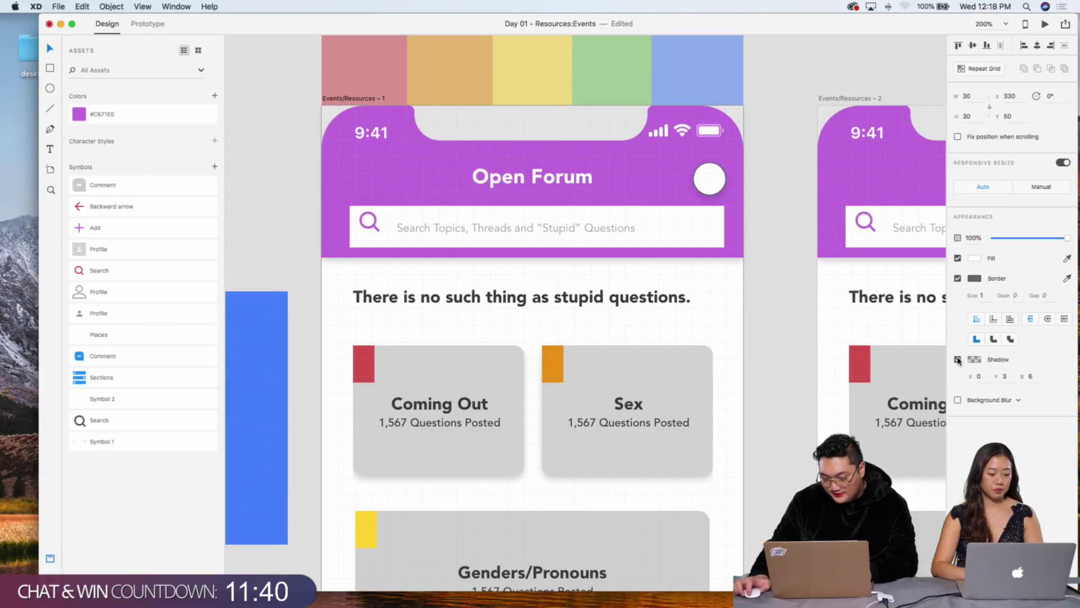
left_click(957, 279)
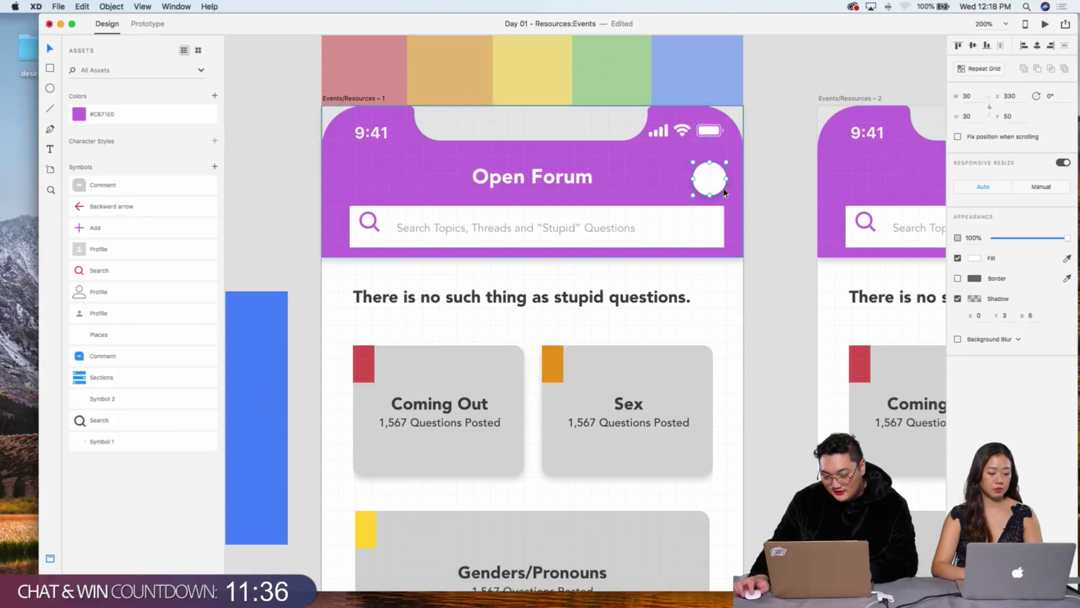
left_click_drag(712, 184, 712, 179)
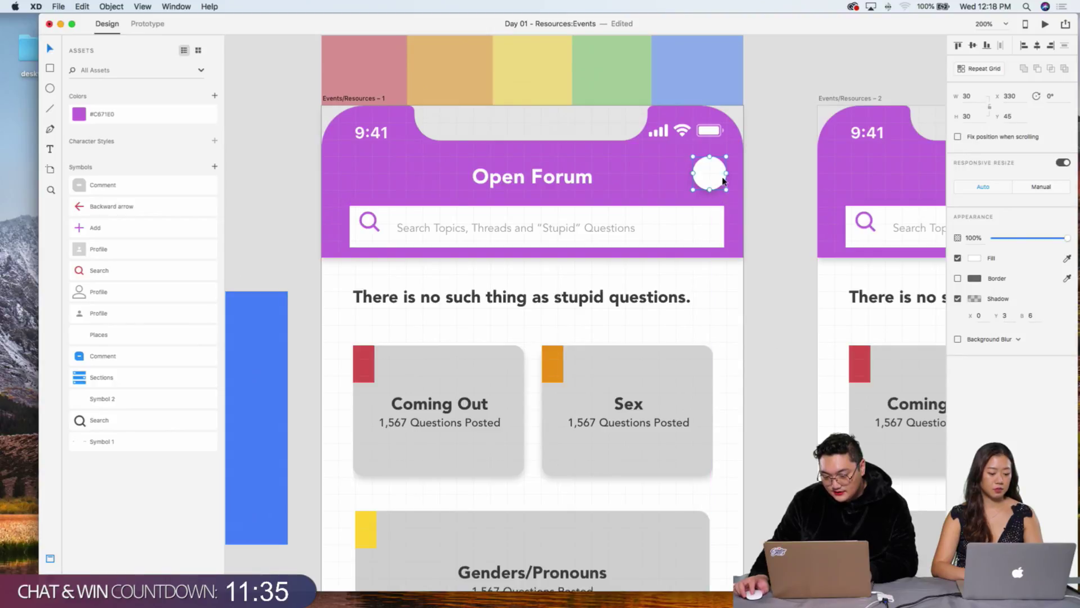
left_click(777, 184)
Step: Copy the Genders/Pronouns card text
left_click_drag(364, 24, 294, 36)
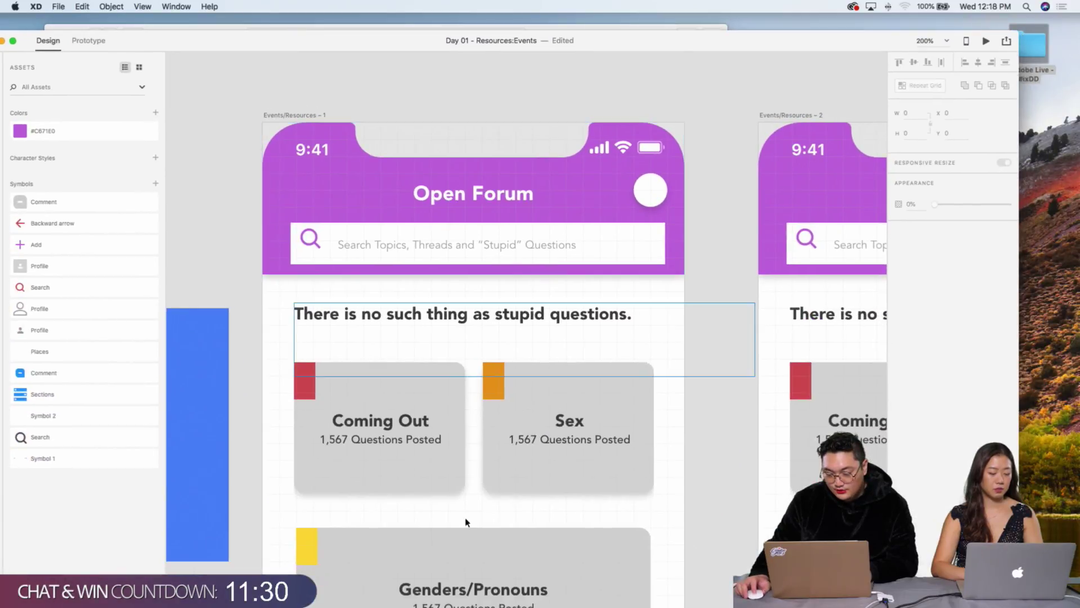
left_click(473, 590)
key("super+c")
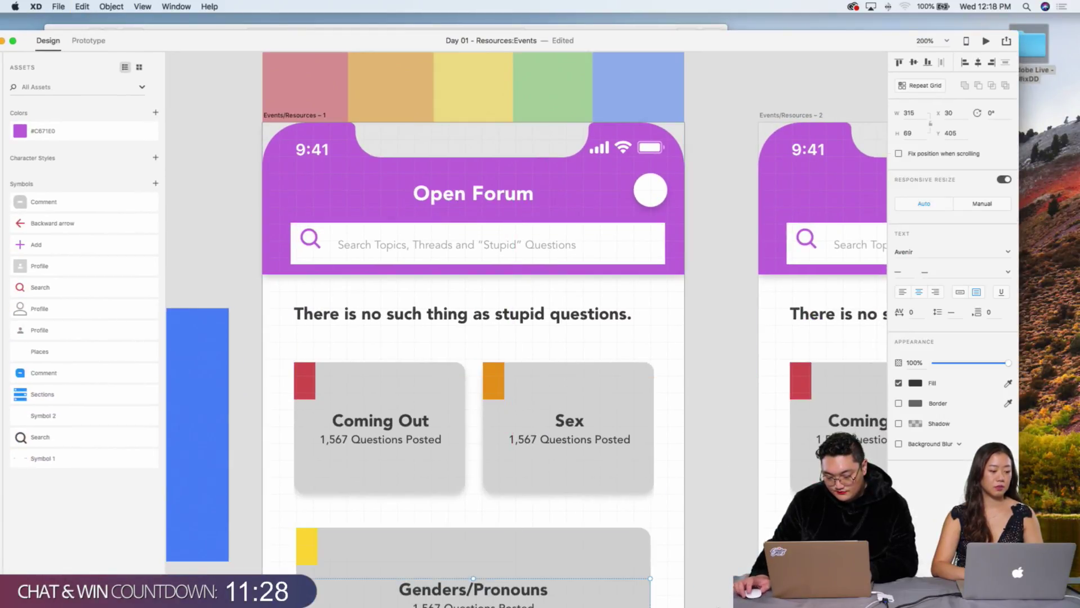
left_click(706, 239)
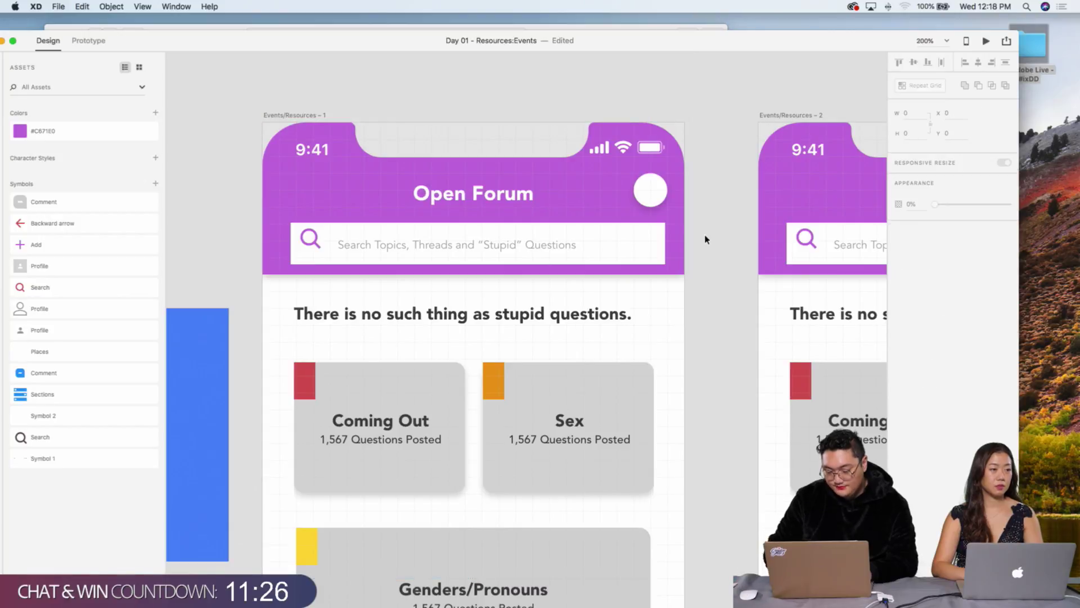
Step: Draw a plus sign from two crossed lines inside the white header circle
scroll(706, 239, "down", 2)
scroll(758, 198, "up", 5)
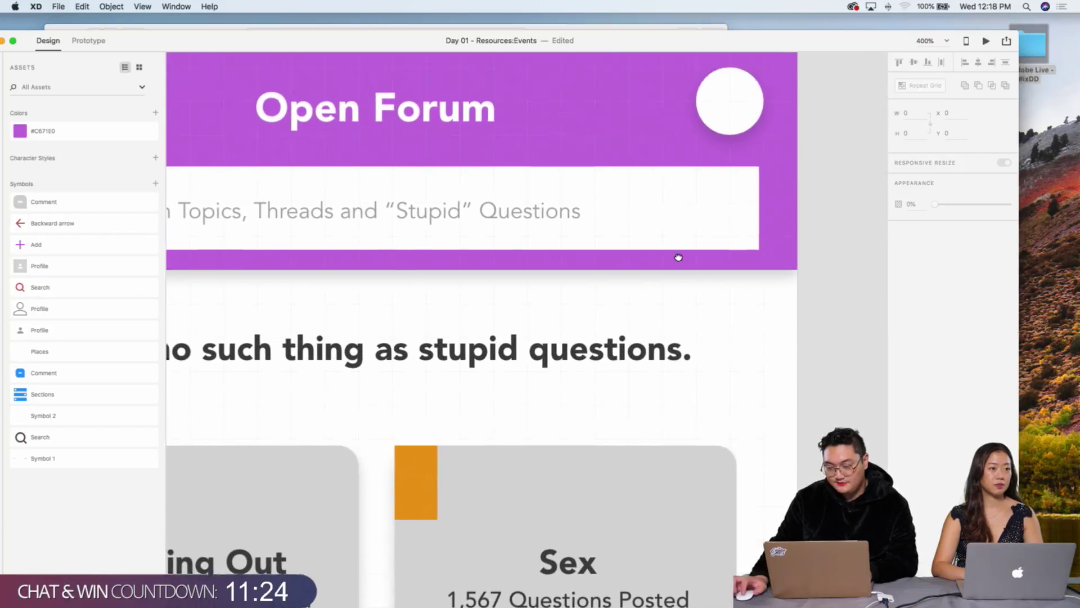
left_click_drag(679, 257, 562, 335)
key("p")
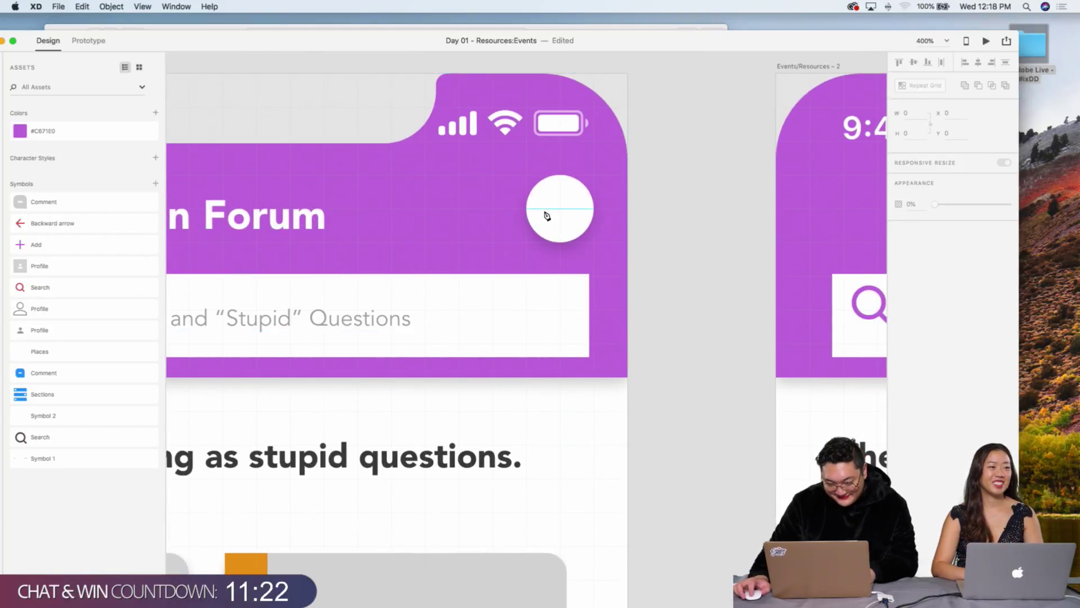
left_click(545, 209)
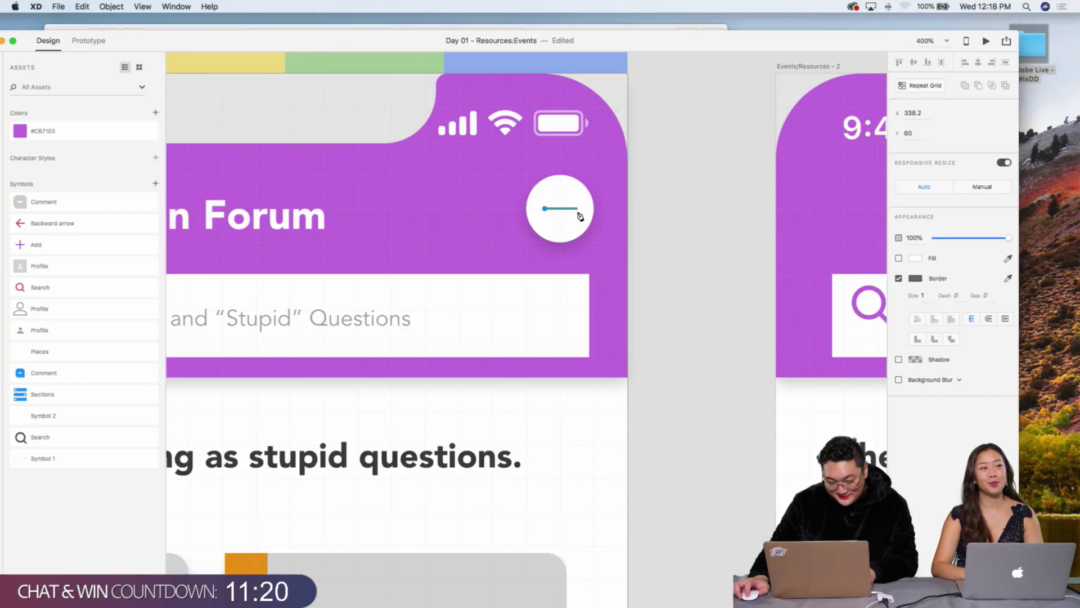
key("Escape")
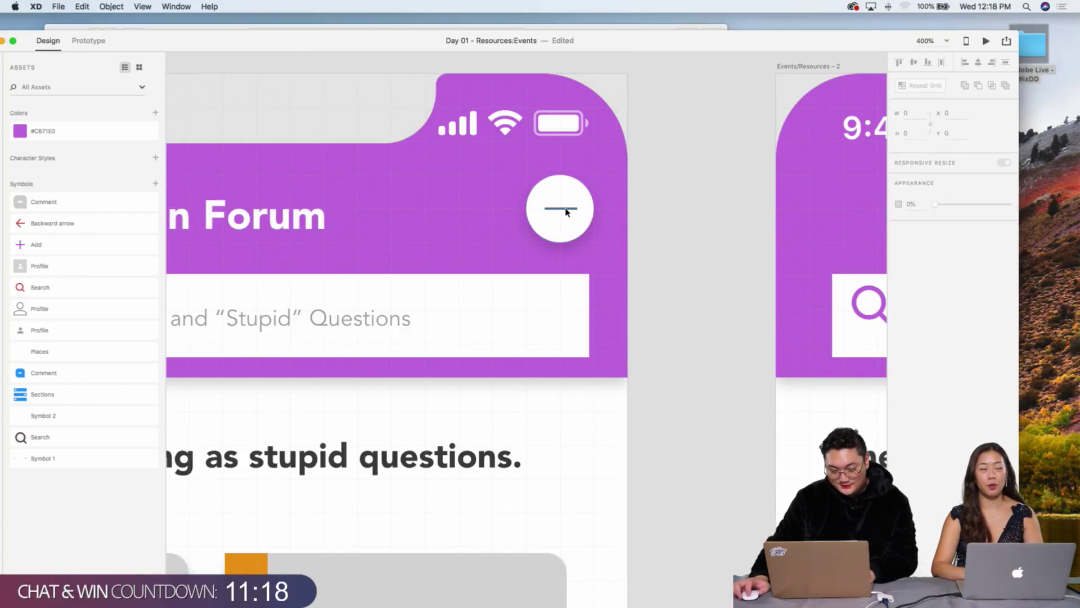
left_click(563, 214)
left_click(565, 211)
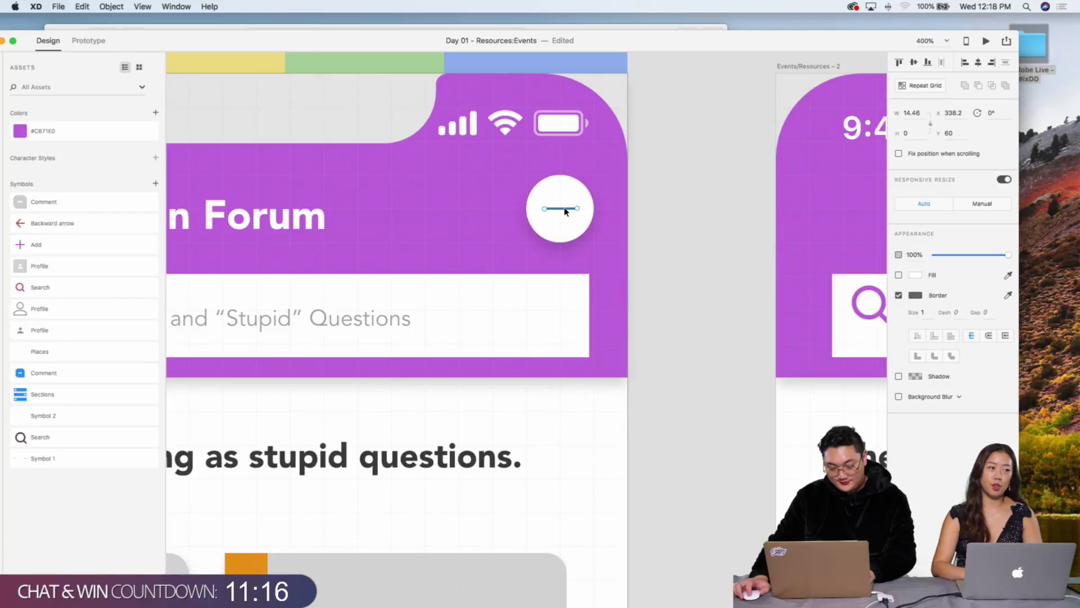
key("super+d")
left_click_drag(575, 211, 568, 227)
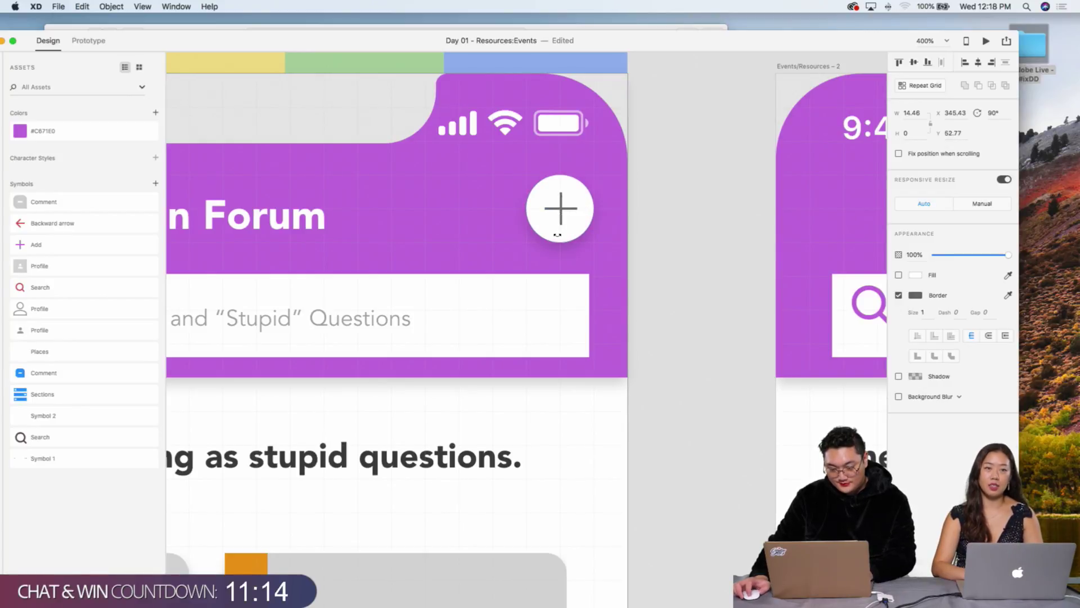
left_click(557, 209, "shift")
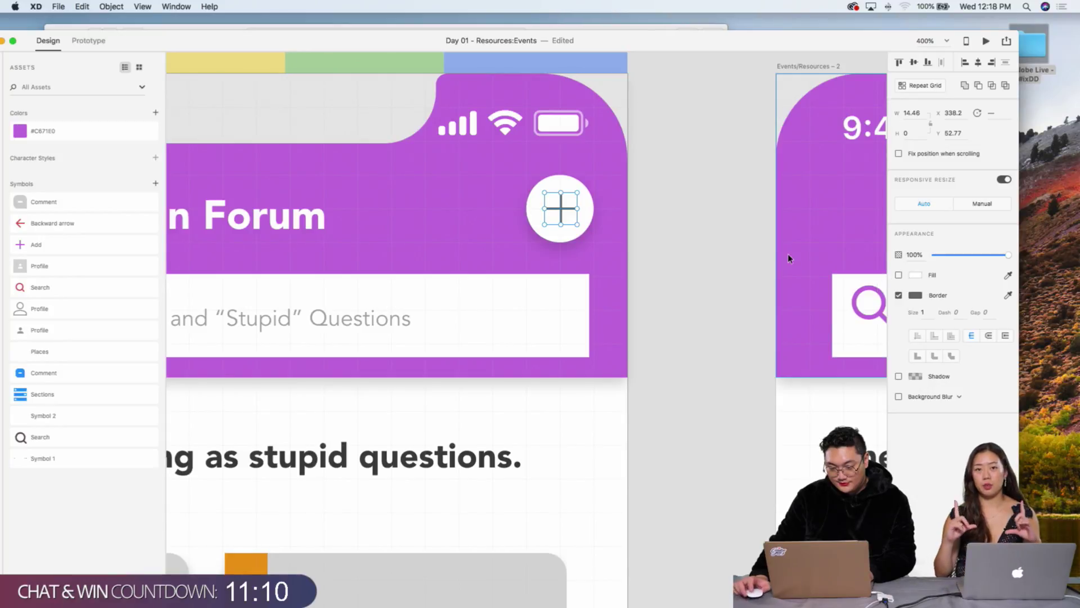
Step: Open UI_Kit.xd from Day 02 > UI Kit in Finder
double_click(1033, 45)
double_click(456, 186)
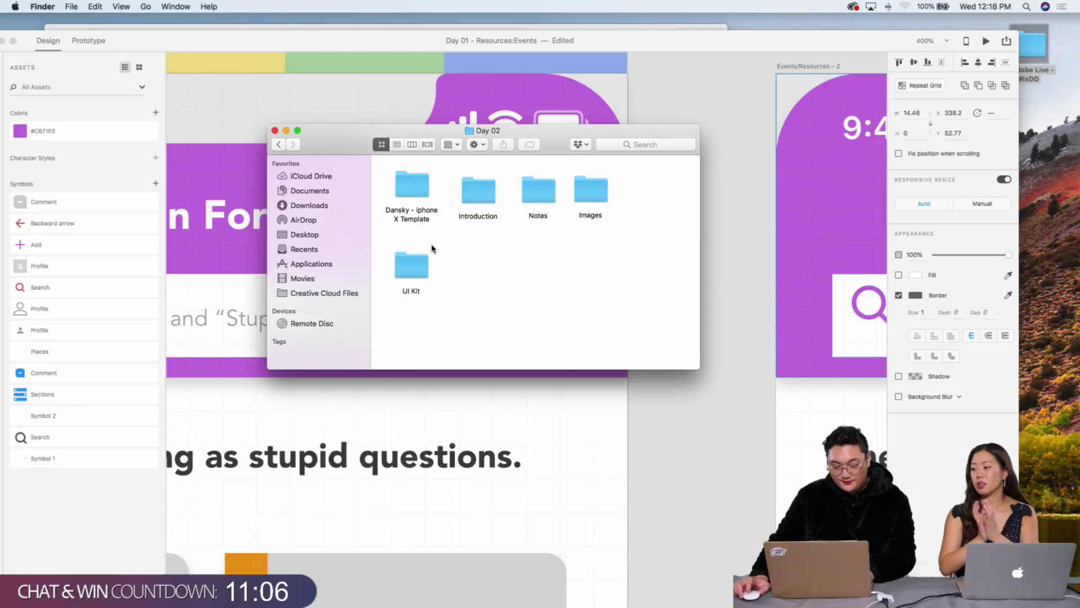
double_click(412, 266)
double_click(412, 198)
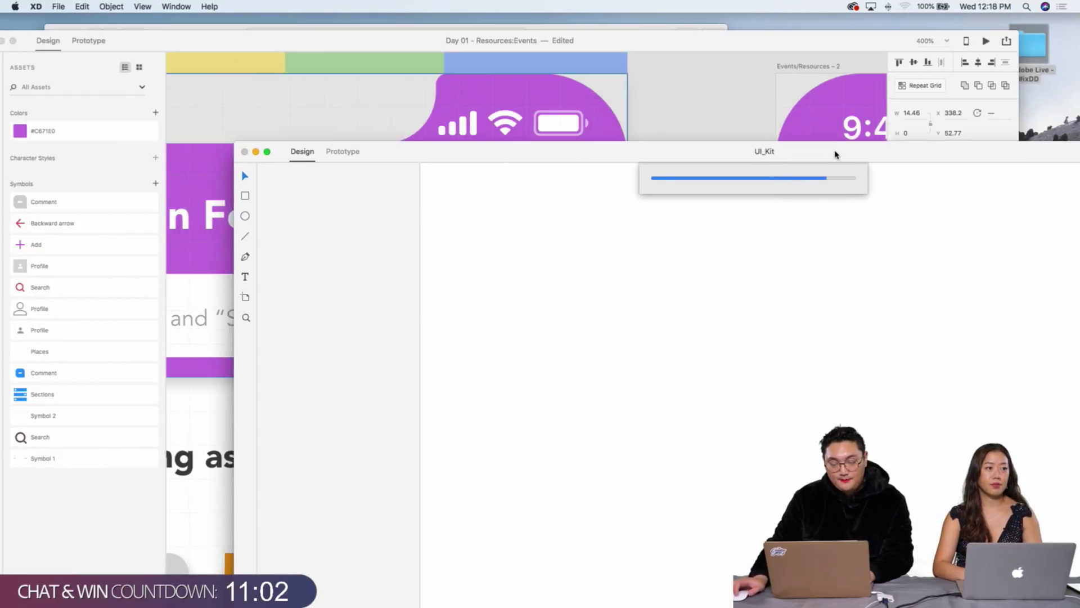
Step: Scroll through the UI kit to find the 16x16 plus icon
left_click(771, 101)
scroll(760, 104, "left", 3)
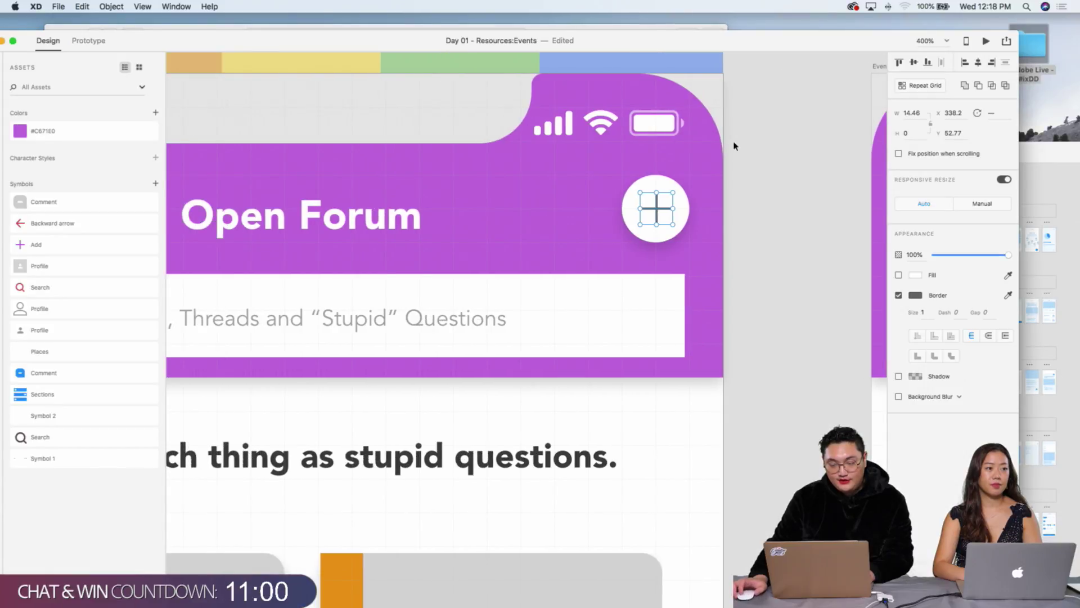
scroll(734, 146, "left", 3)
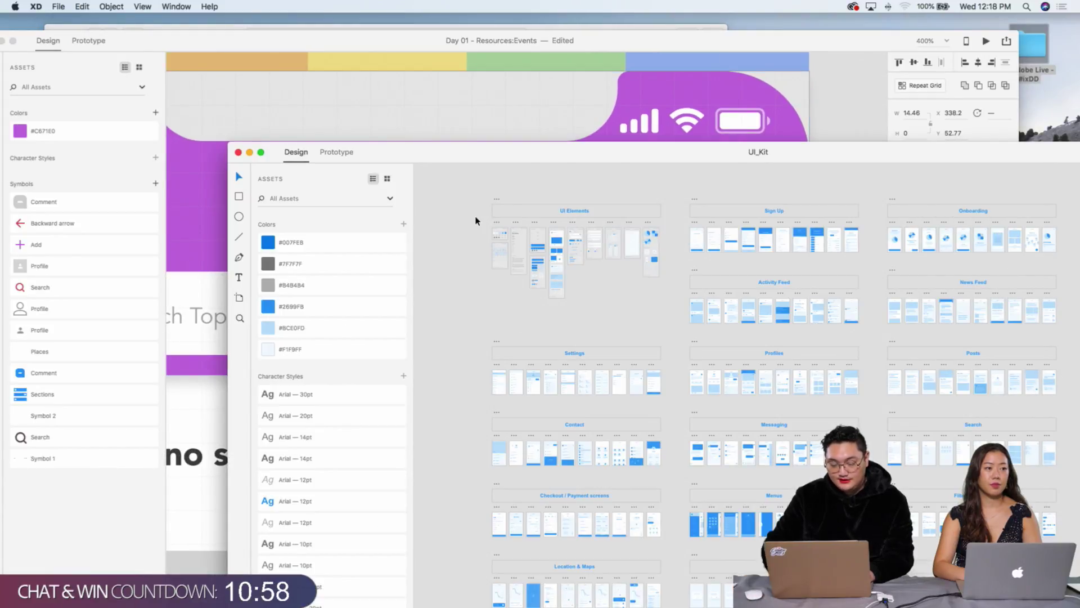
scroll(475, 220, "up", 10)
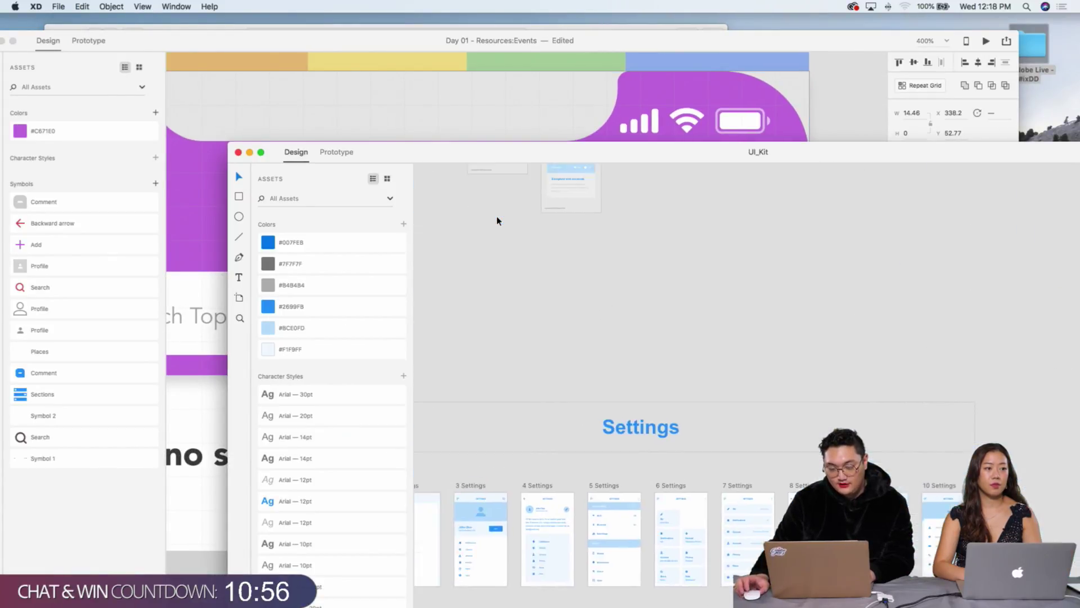
scroll(496, 221, "up", 5)
scroll(495, 224, "left", 5)
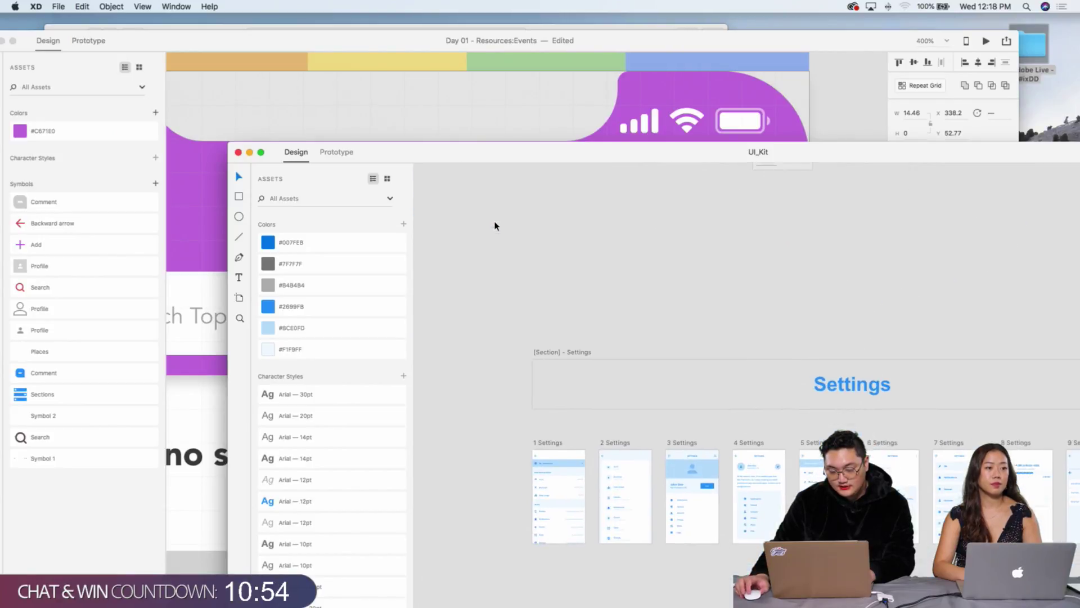
scroll(495, 226, "up", 5)
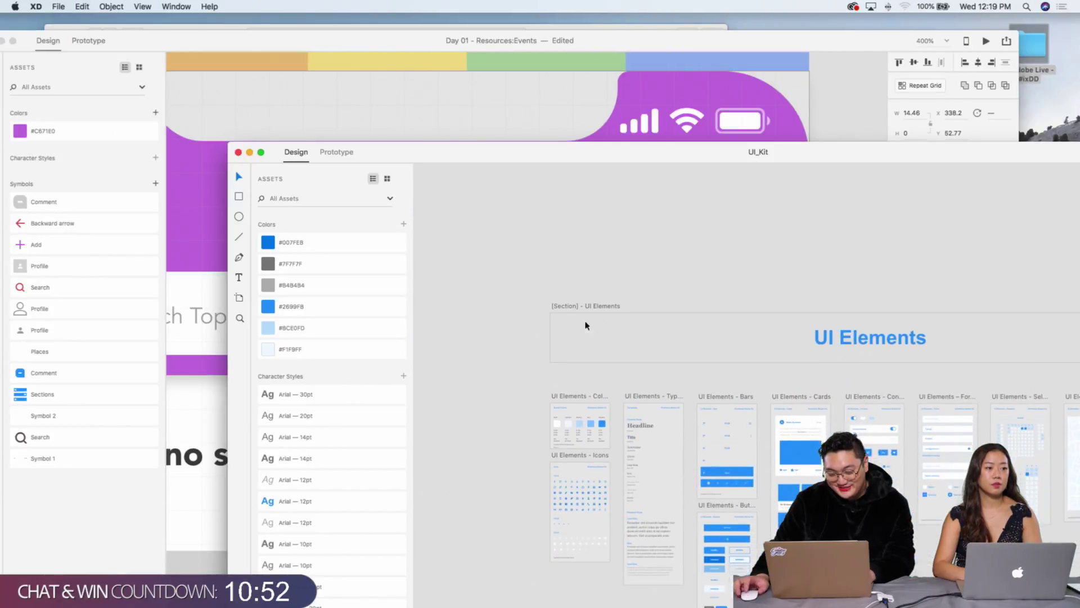
scroll(583, 485, "up", 8)
scroll(583, 485, "left", 5)
scroll(582, 485, "up", 6)
scroll(583, 485, "left", 5)
scroll(583, 485, "up", 7)
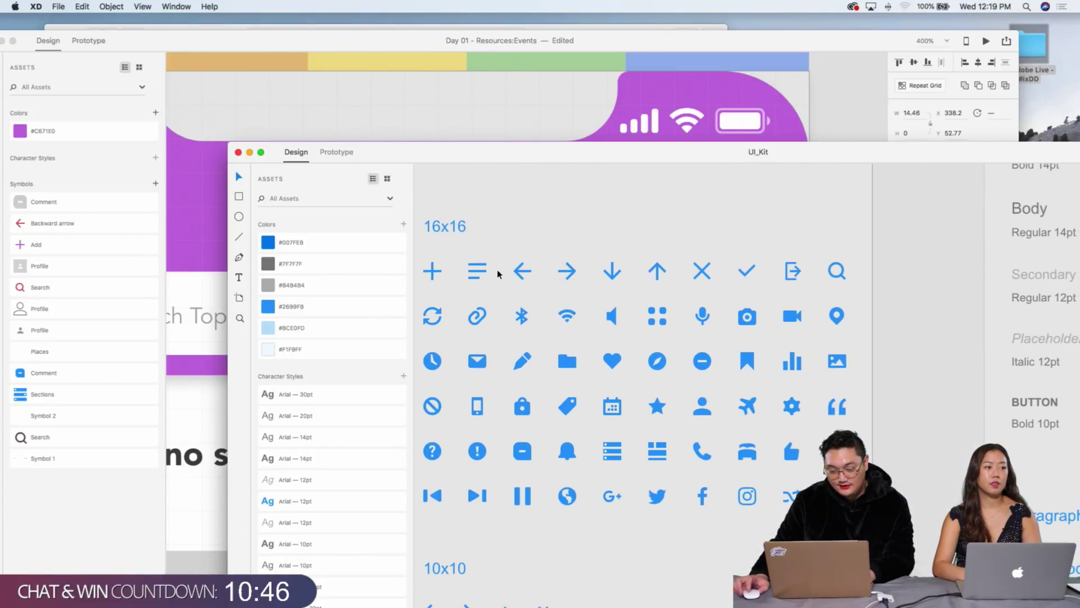
Step: Copy the 16x16 plus icon, paste it into Open Forum, and drag it onto the header circle
key("super+c")
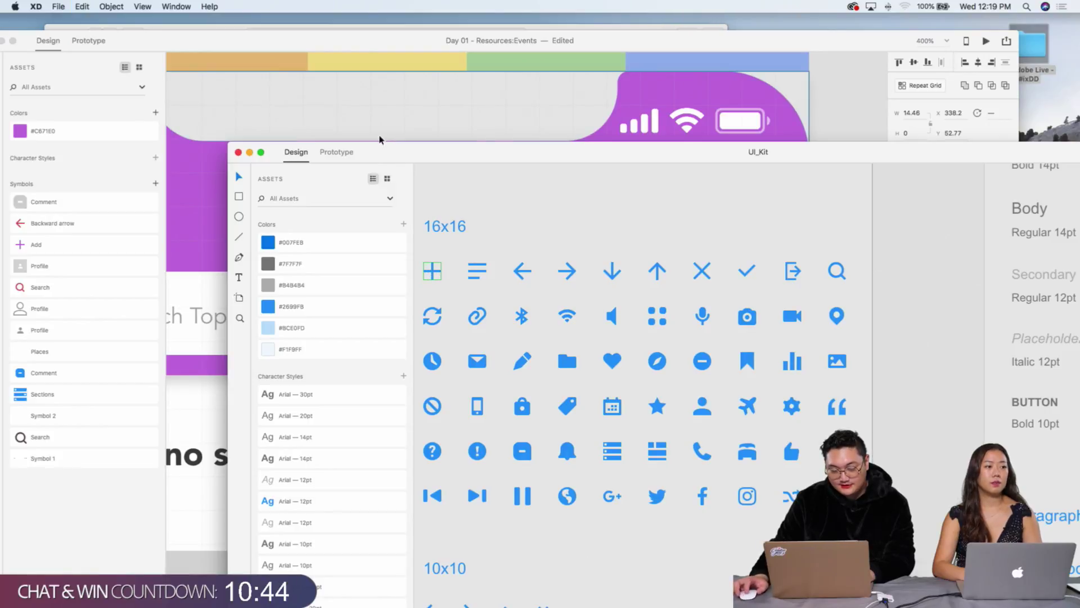
left_click(378, 137)
key("super+v")
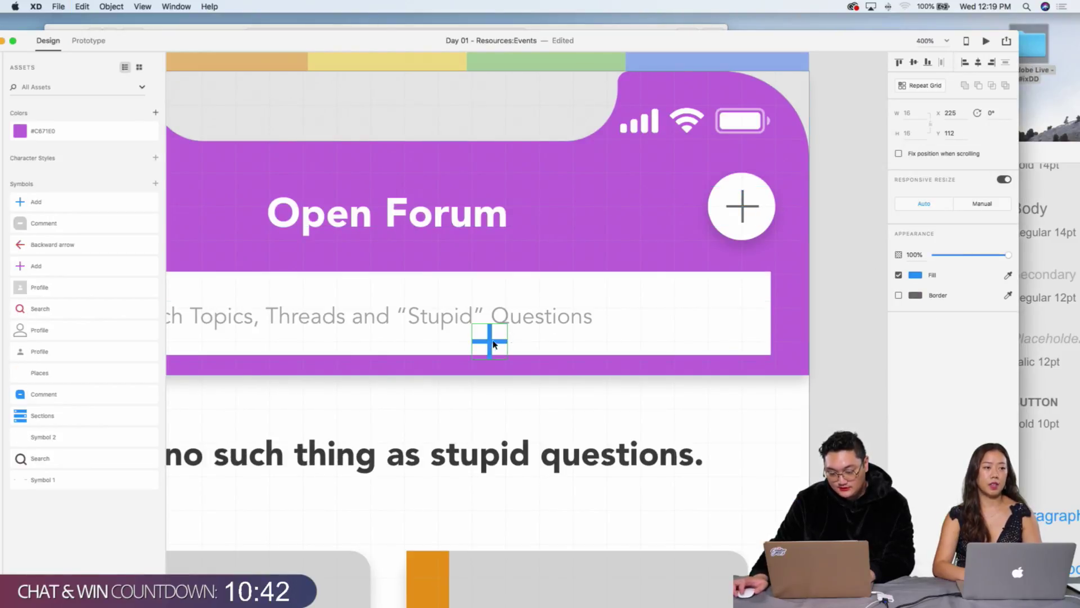
left_click_drag(487, 340, 766, 209)
Step: Delete the old grey plus, centre the kit plus in the circle, and fill it header purple
left_click(741, 208)
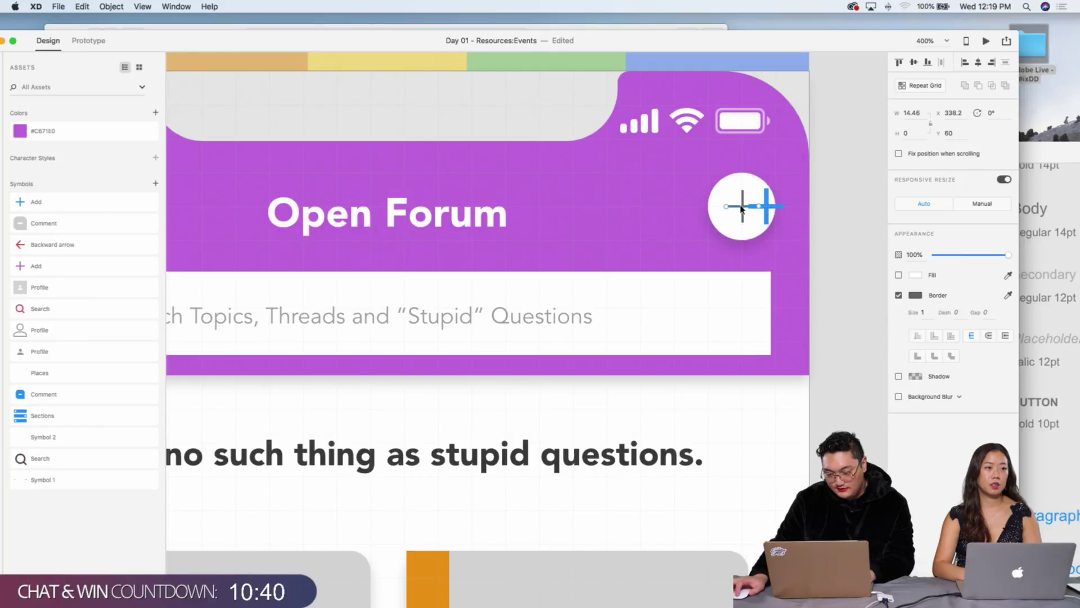
key("Delete")
left_click_drag(764, 207, 742, 211)
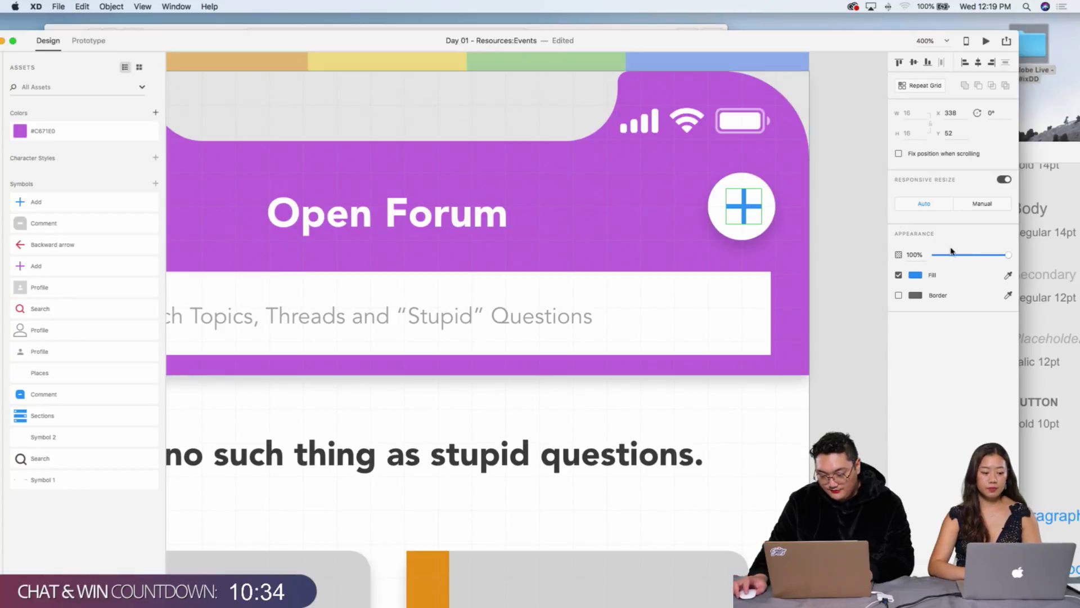
left_click(1008, 276)
left_click(670, 163)
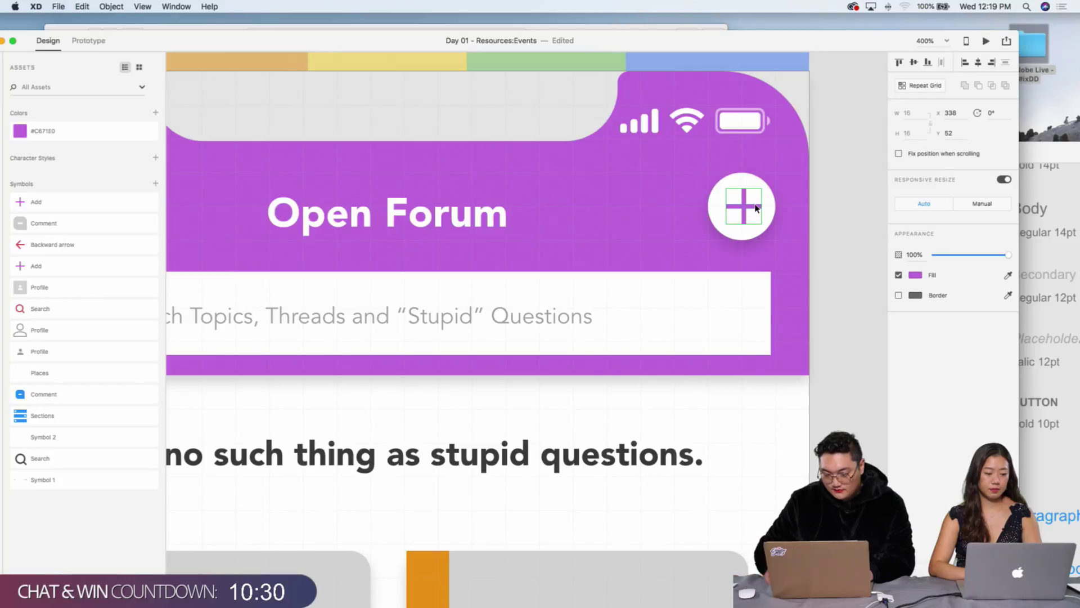
left_click(832, 217)
key("super+minus")
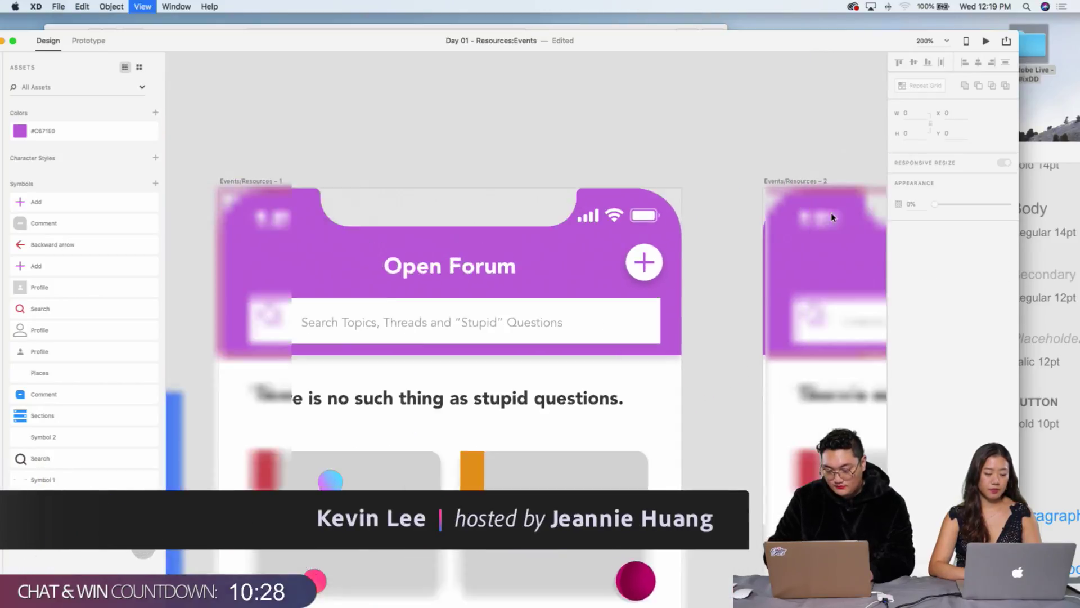
scroll(754, 226, "down", 5)
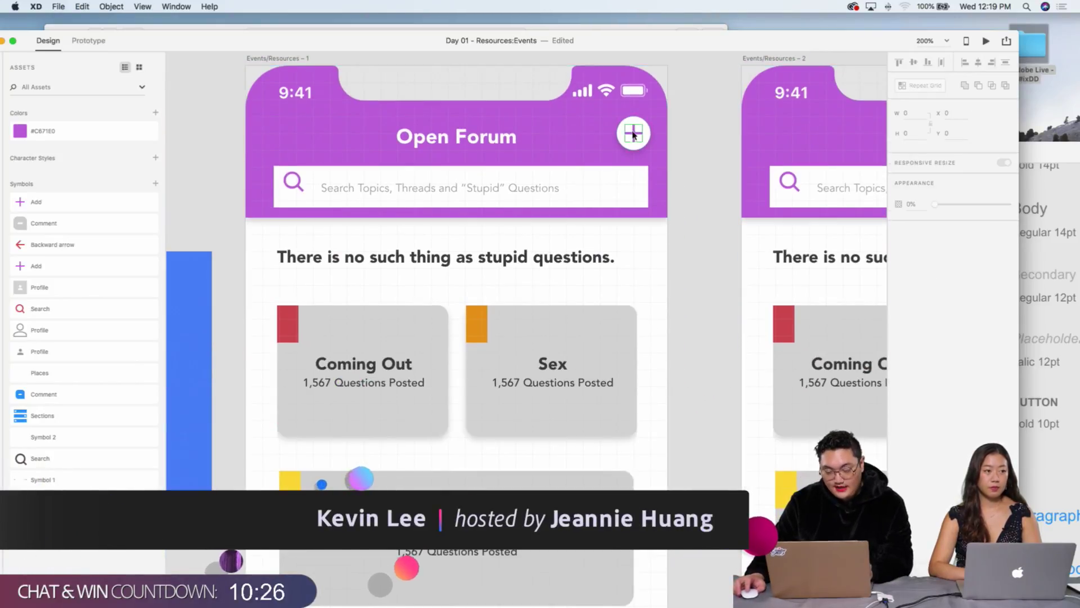
scroll(619, 174, "down", 3)
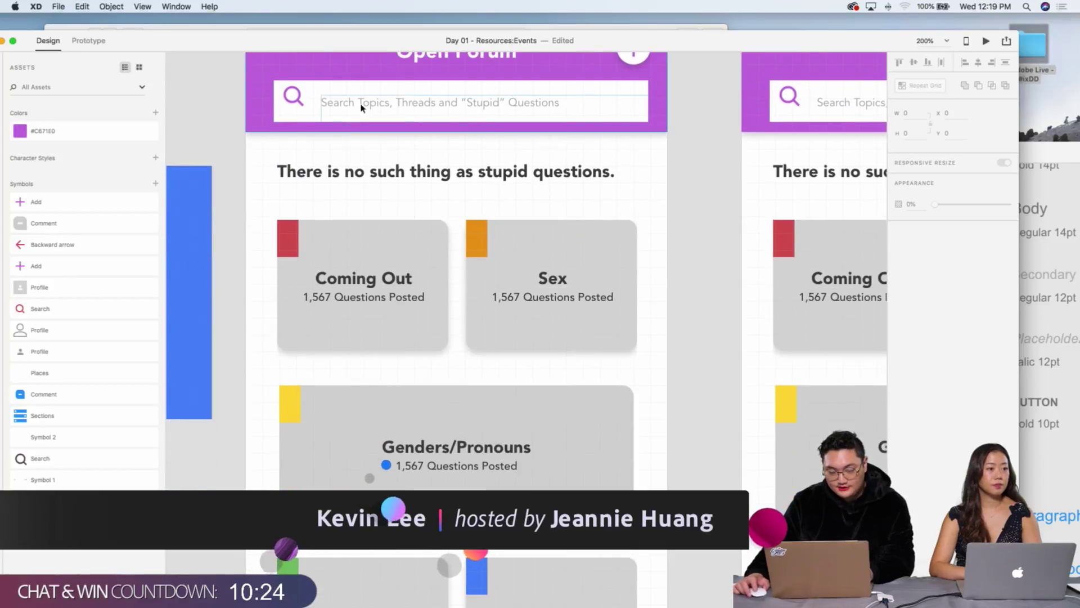
scroll(337, 225, "down", 3)
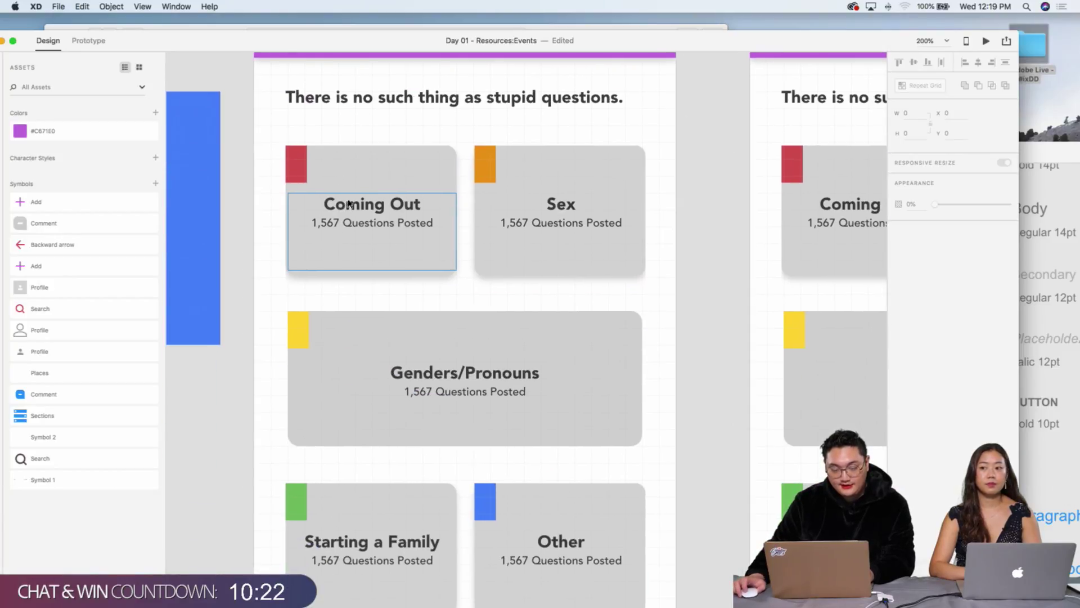
scroll(544, 380, "down", 1)
scroll(545, 380, "down", 3)
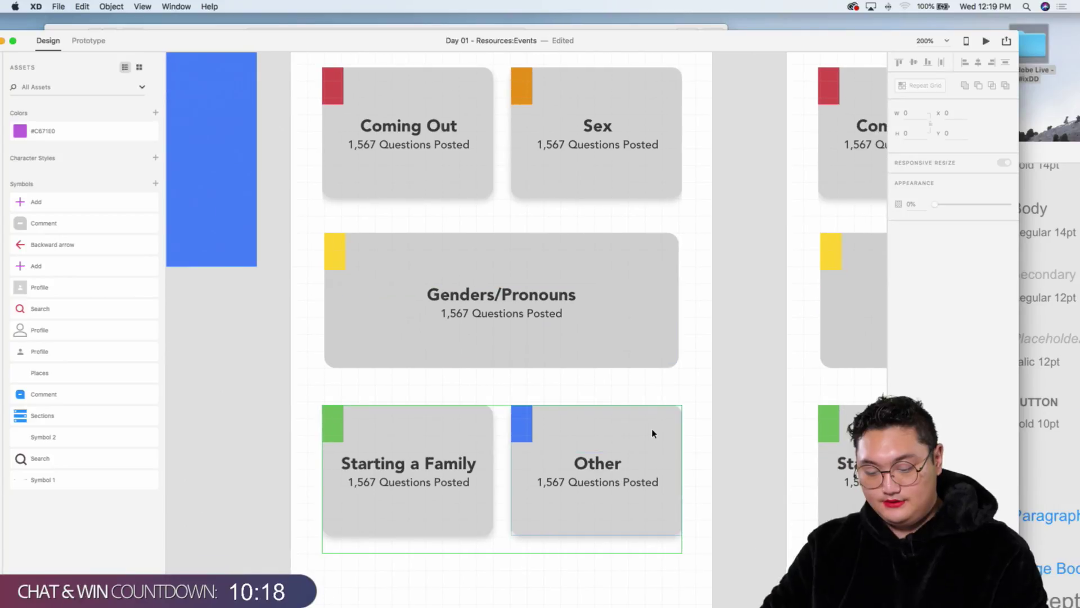
key("super+minus")
key("super+minus")
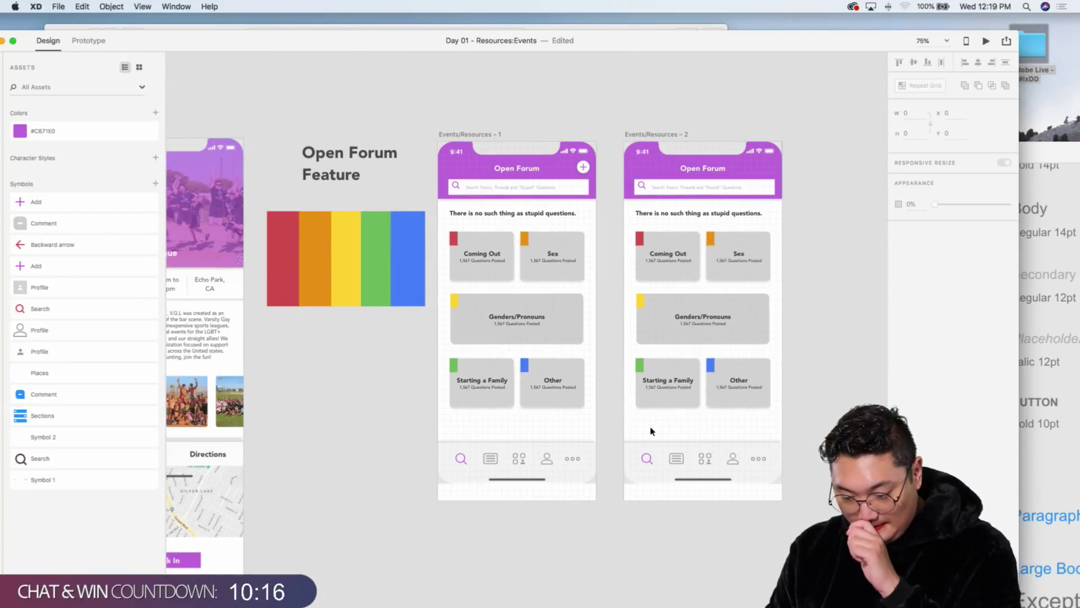
scroll(757, 332, "right", 2)
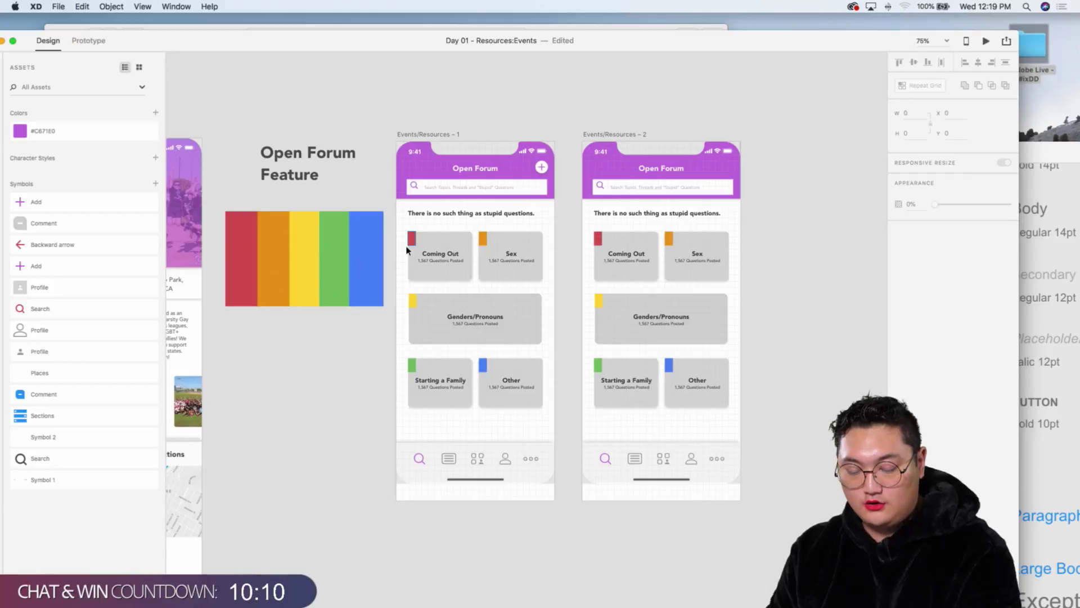
key("super+equal")
scroll(585, 244, "right", 5)
Step: Marquee-select and delete the headline and topic cards on Events/Resources – 2
left_click(589, 240)
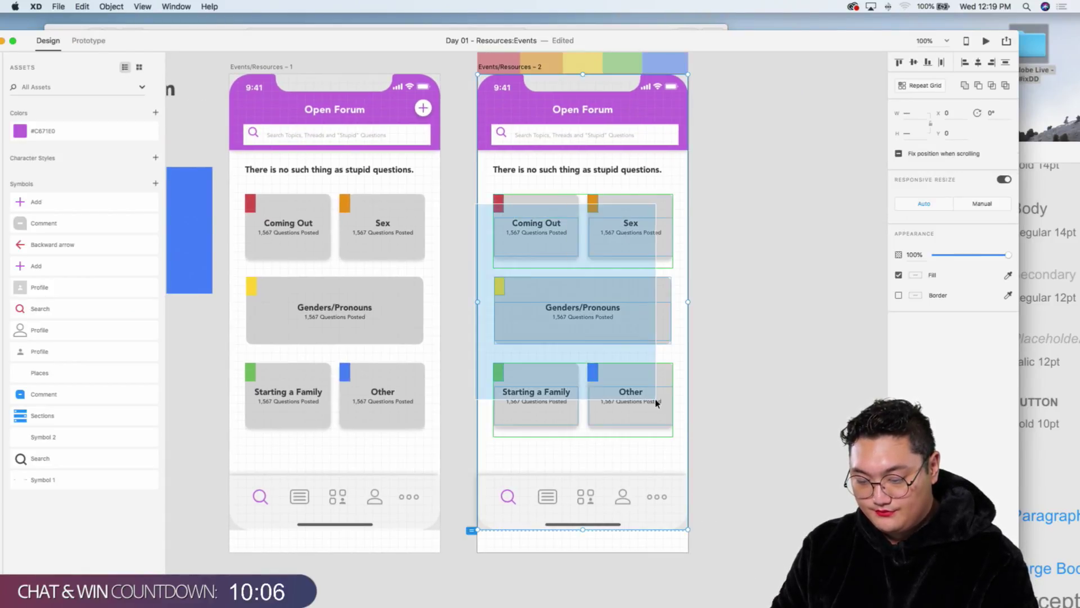
left_click(705, 127)
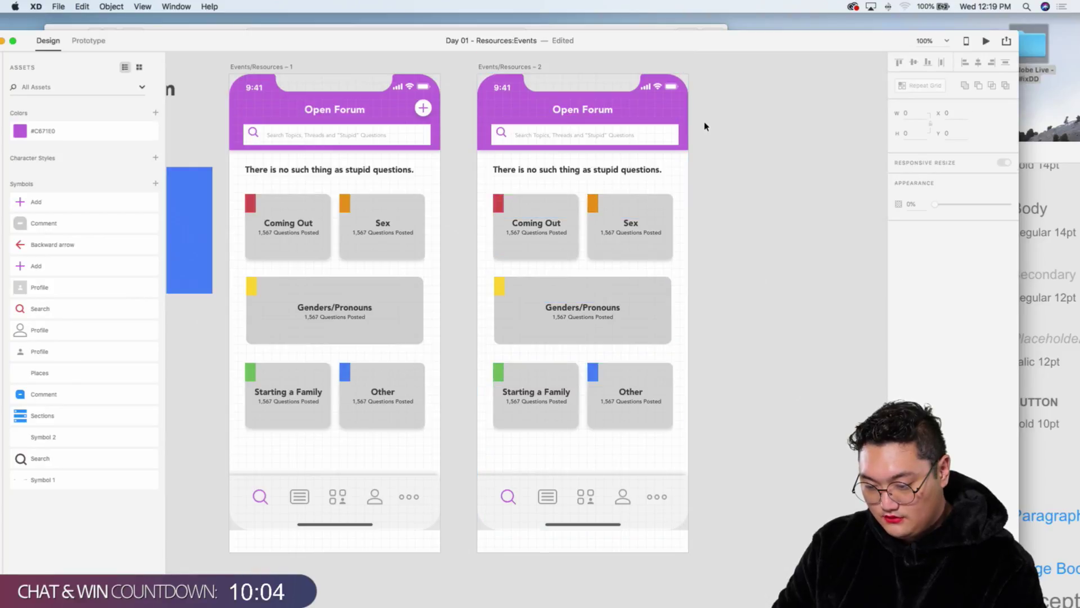
left_click_drag(709, 194, 495, 429)
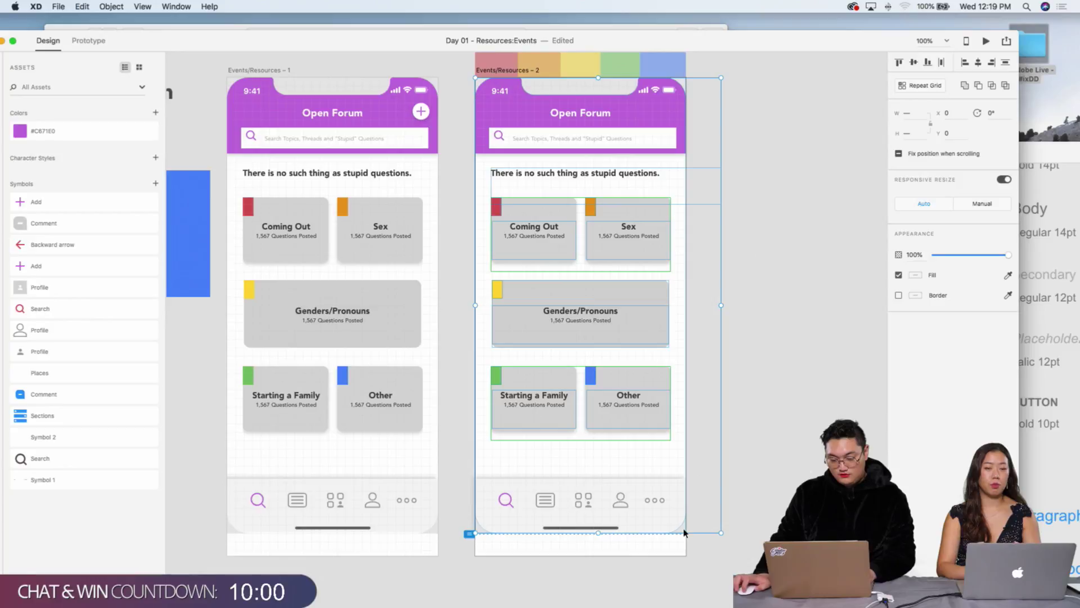
key("Delete")
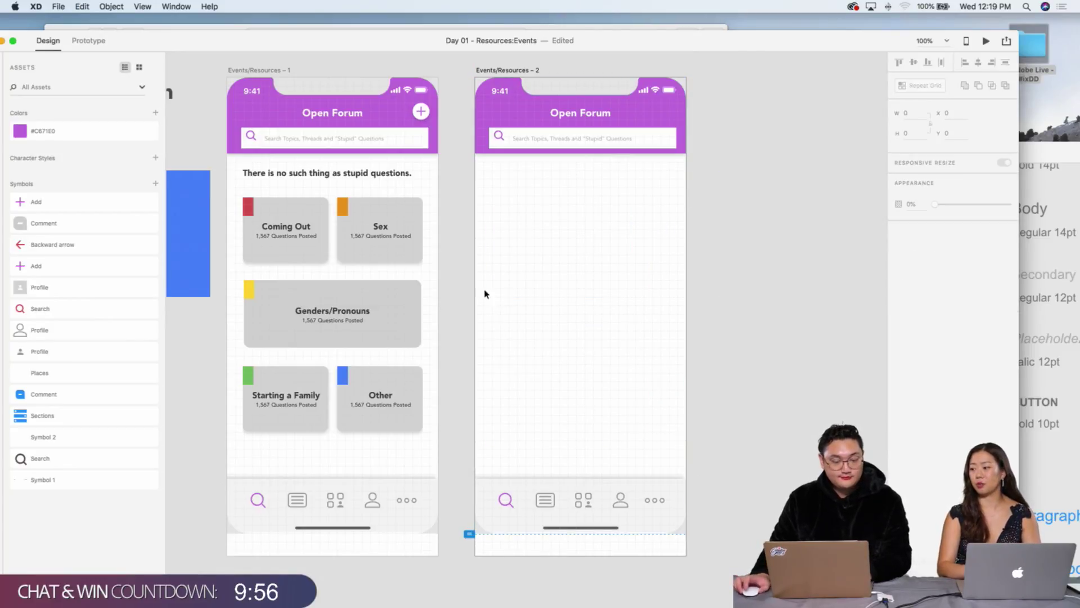
left_click(505, 111)
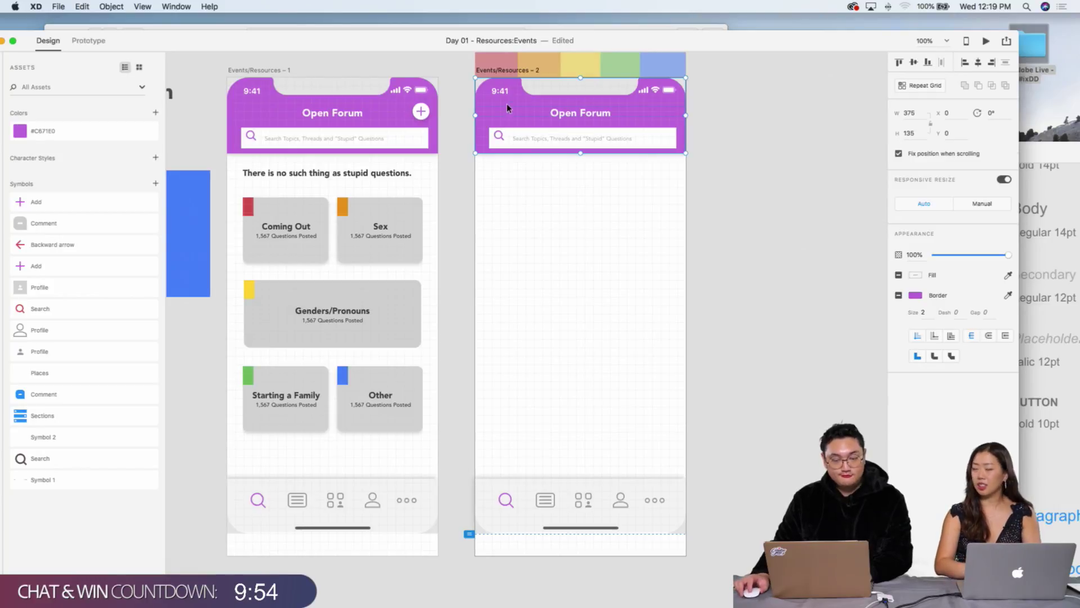
Step: Give the second artboard's header a border sampled from the red Coming Out tag
left_click(1008, 296)
left_click(246, 205)
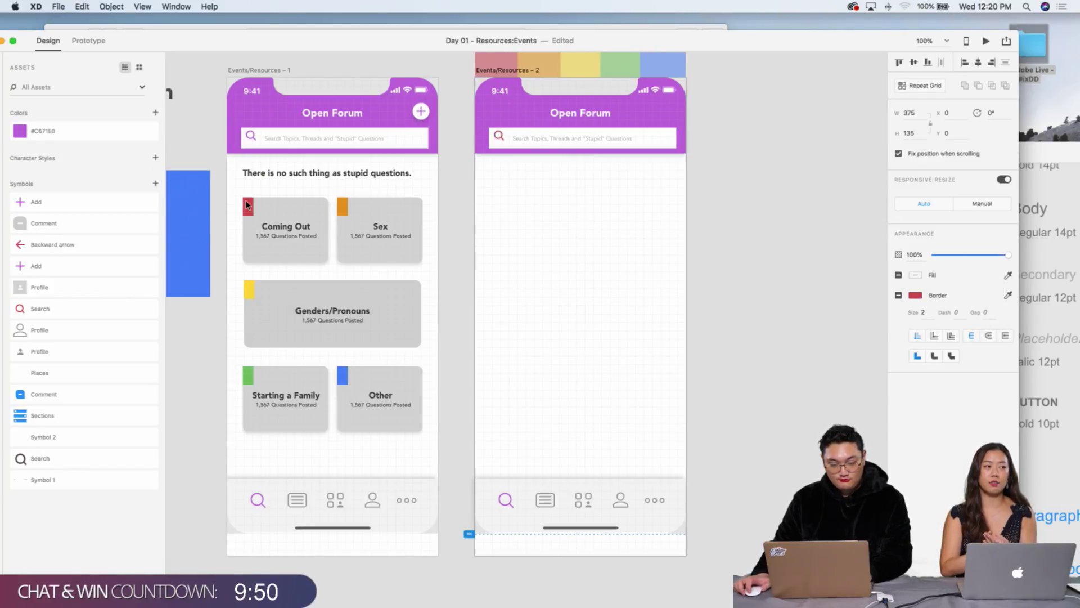
left_click(518, 190)
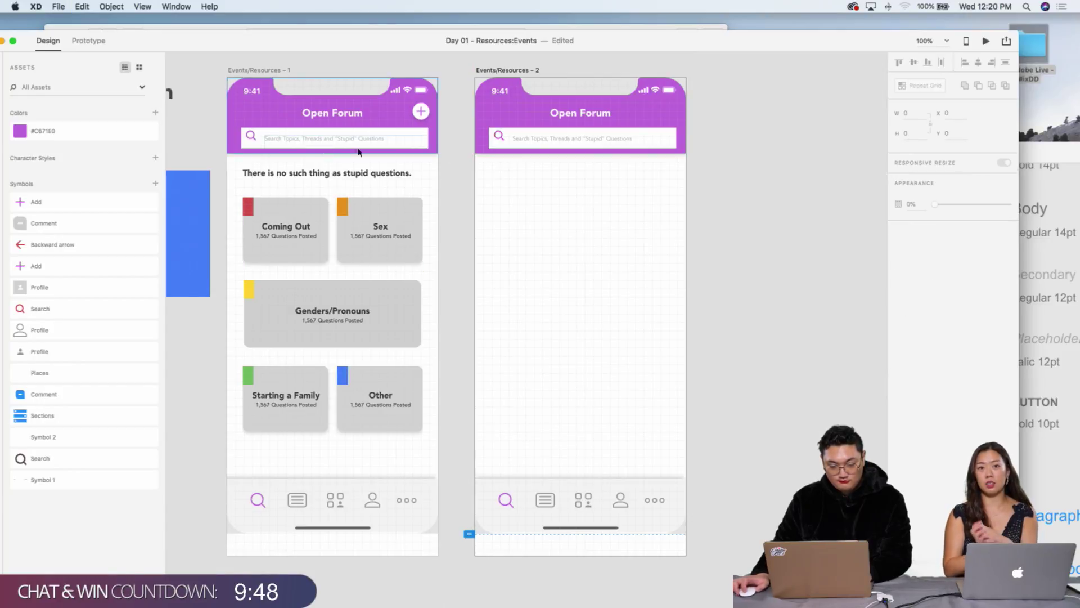
Step: On artboard 1, nudge the search bar into place and move the magnifier slightly lower
left_click(252, 139)
double_click(252, 139)
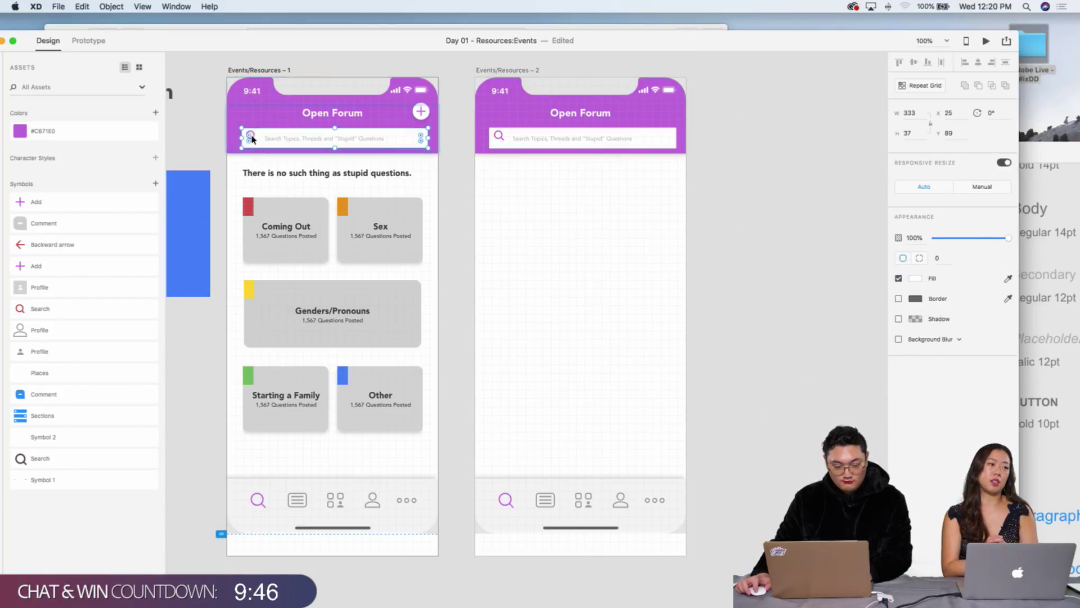
key("Up")
key("Up")
key("Up")
key("Up")
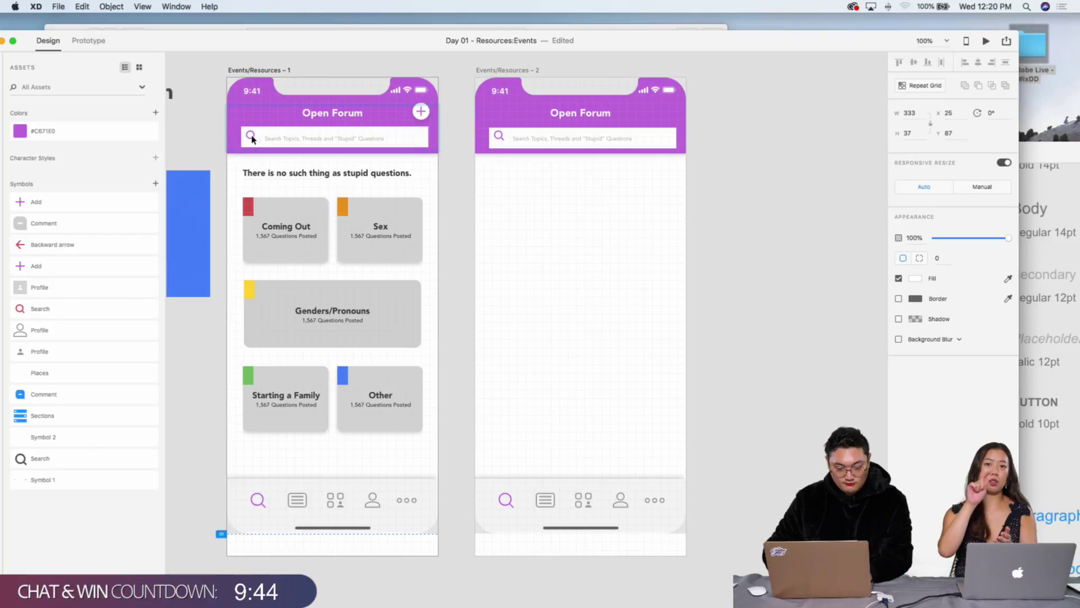
key("Down")
key("Down")
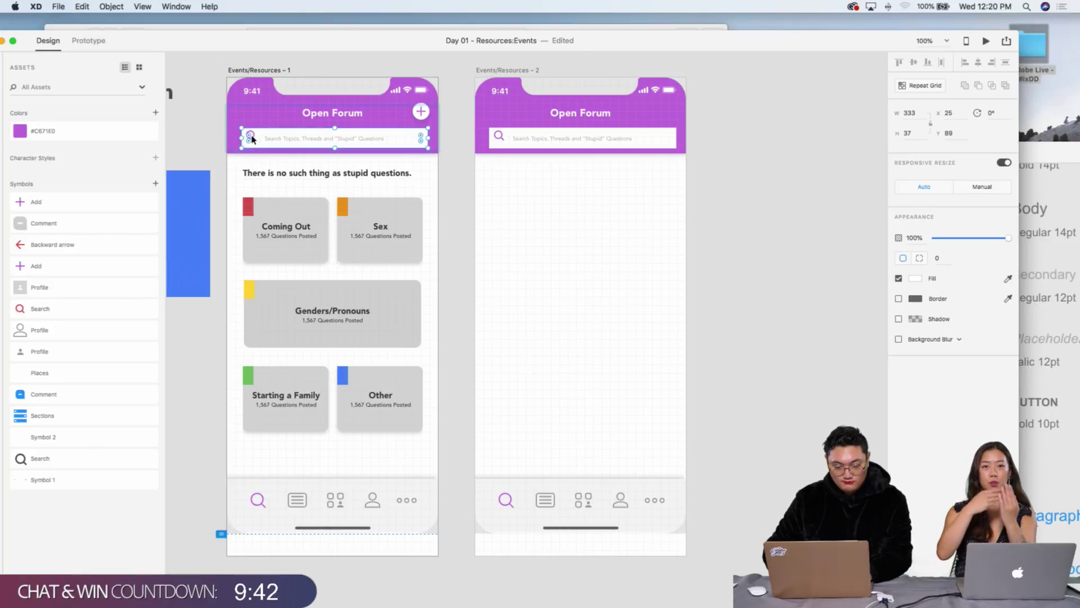
scroll(252, 139, "up", 5)
scroll(268, 140, "up", 6)
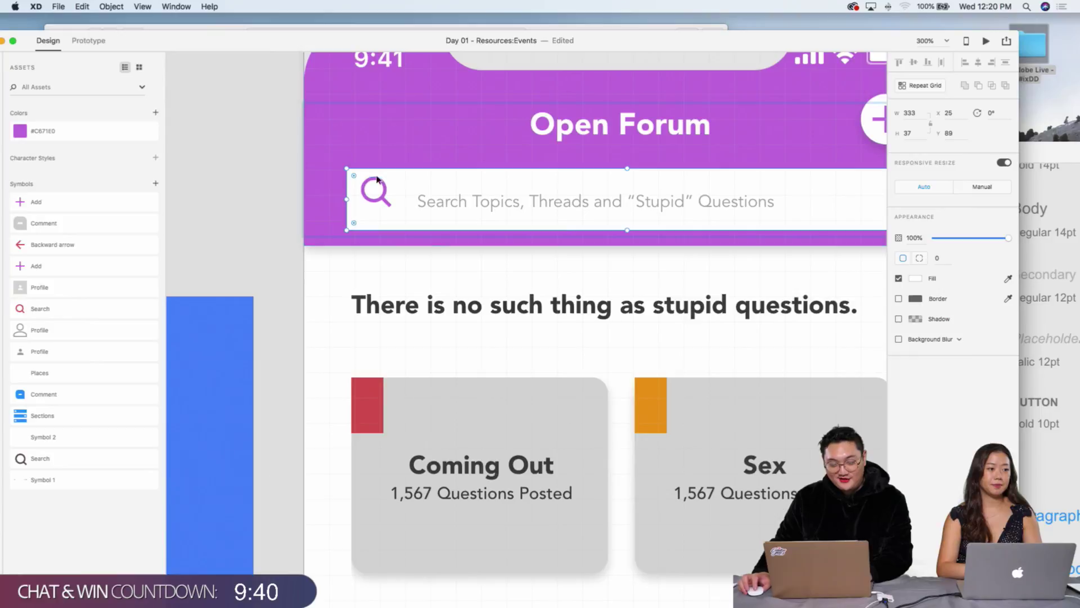
left_click(387, 243)
left_click_drag(387, 207, 385, 213)
left_click(505, 264)
scroll(504, 259, "down", 10)
scroll(495, 257, "left", 10)
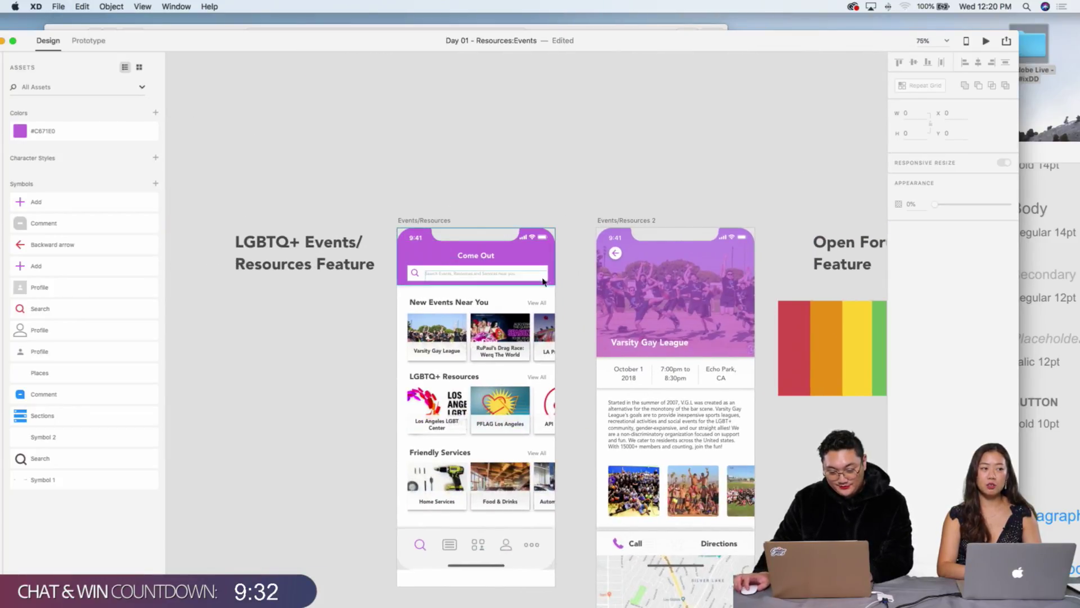
Step: Open the Desktop Preview showing the Come Out screen
scroll(471, 272, "right", 10)
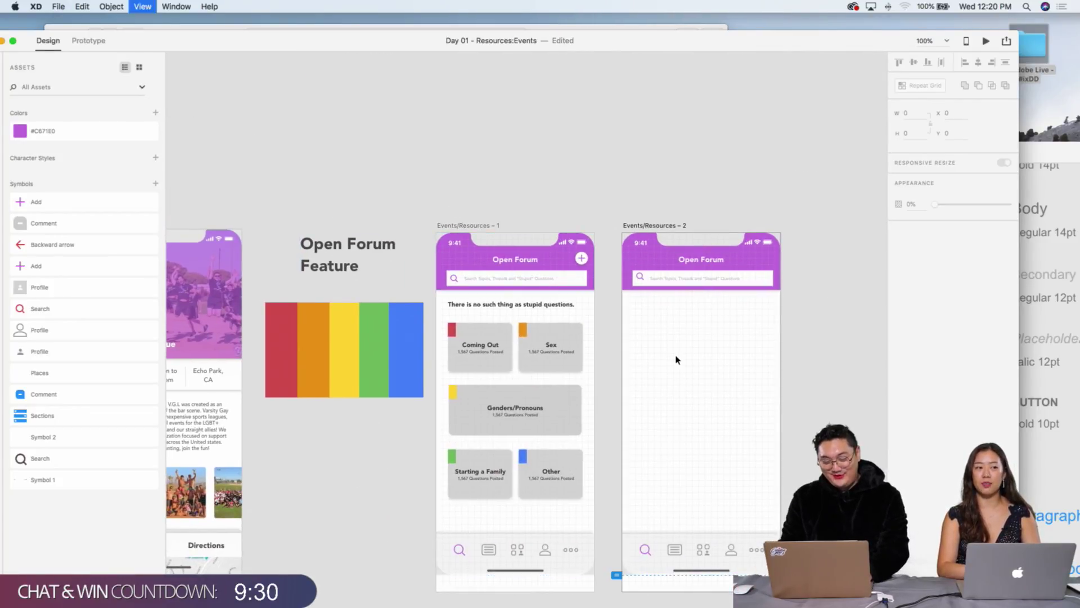
scroll(675, 356, "up", 5)
scroll(642, 356, "left", 2)
scroll(645, 353, "left", 10)
scroll(594, 260, "up", 5)
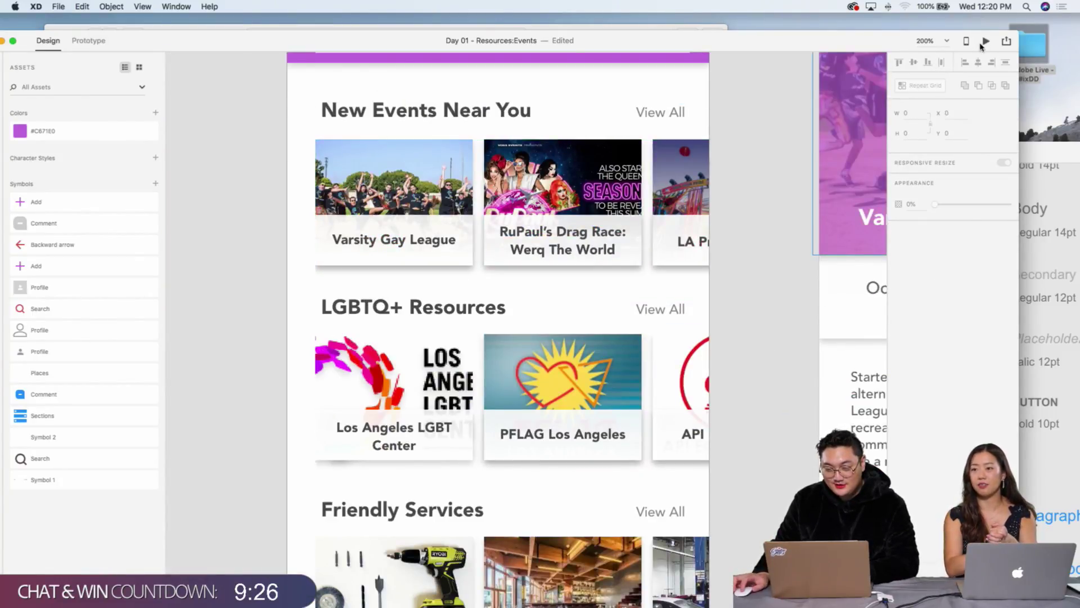
left_click(985, 42)
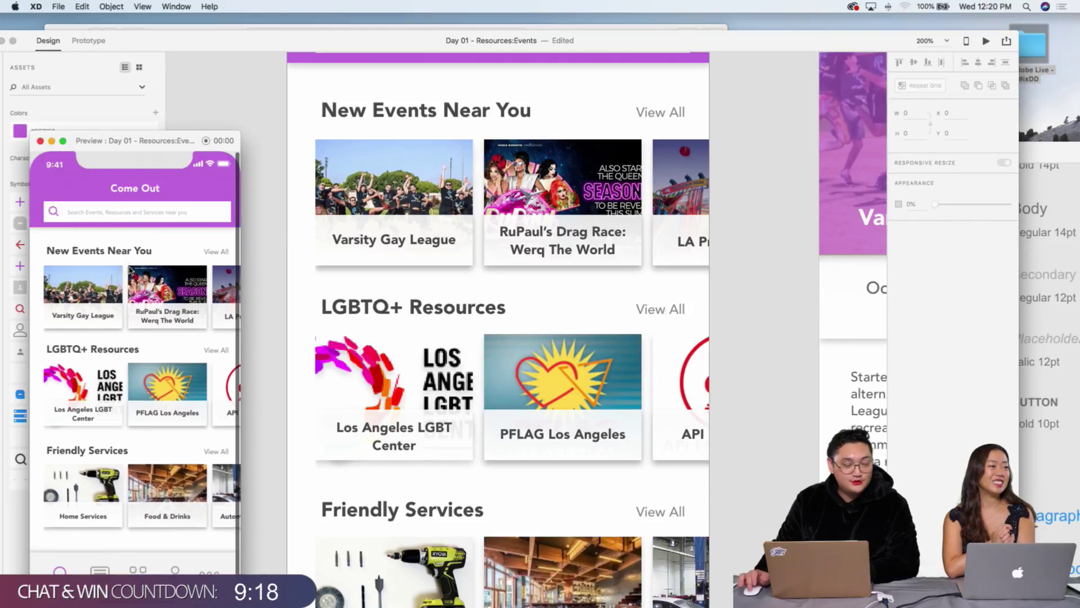
Step: Zoom out and pan to view both Open Forum artboards
scroll(604, 201, "right", 10)
scroll(603, 201, "right", 20)
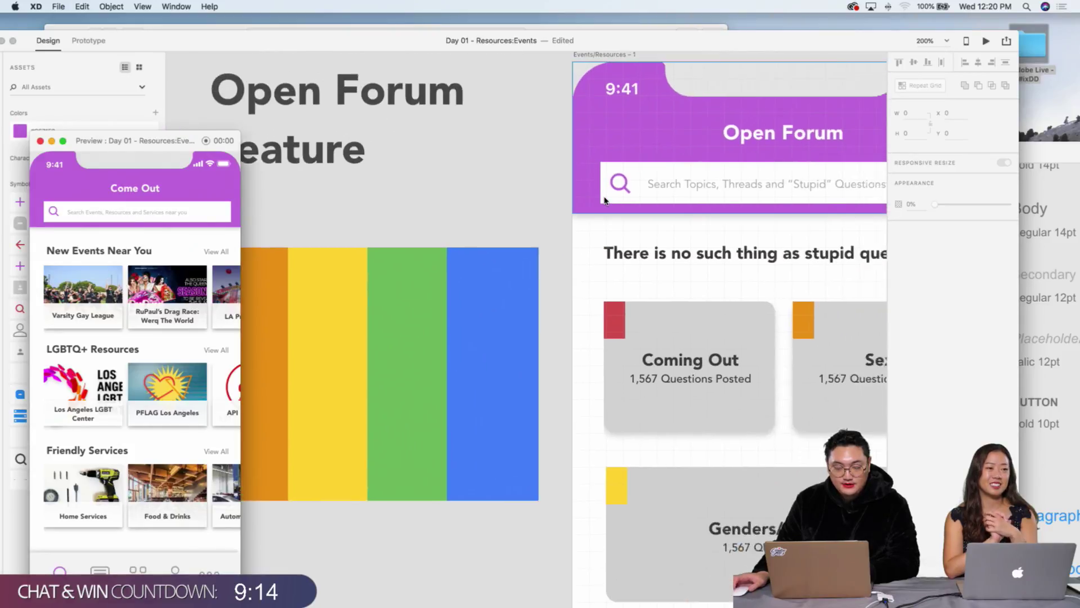
scroll(604, 200, "right", 8)
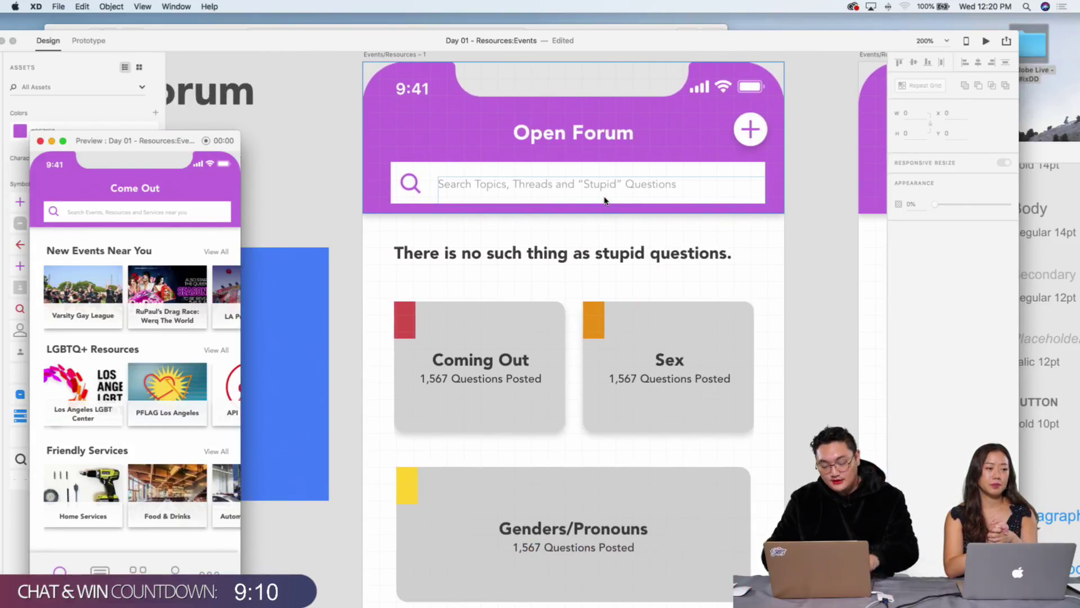
key("super+minus")
scroll(664, 181, "right", 15)
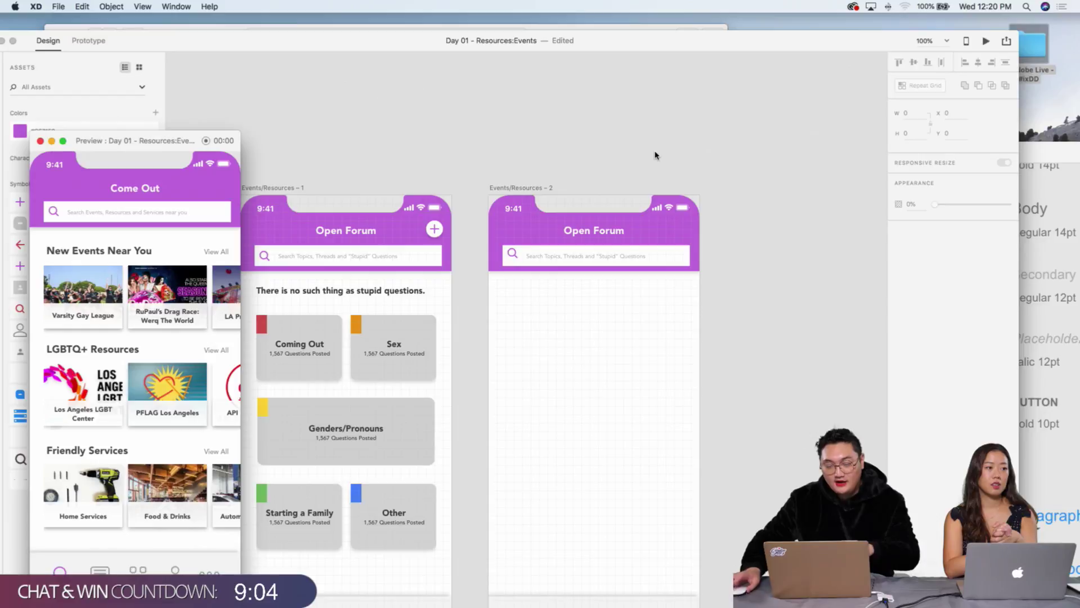
scroll(678, 170, "down", 5)
scroll(678, 170, "left", 5)
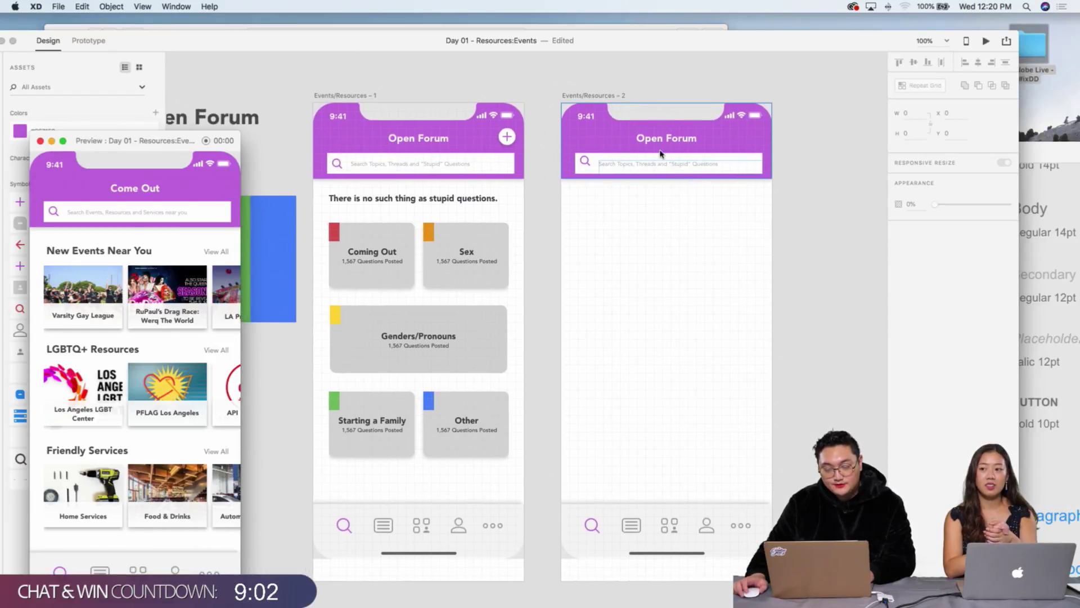
Step: Select the empty second Open Forum artboard and zoom in on it
left_click(607, 105)
left_click(606, 106)
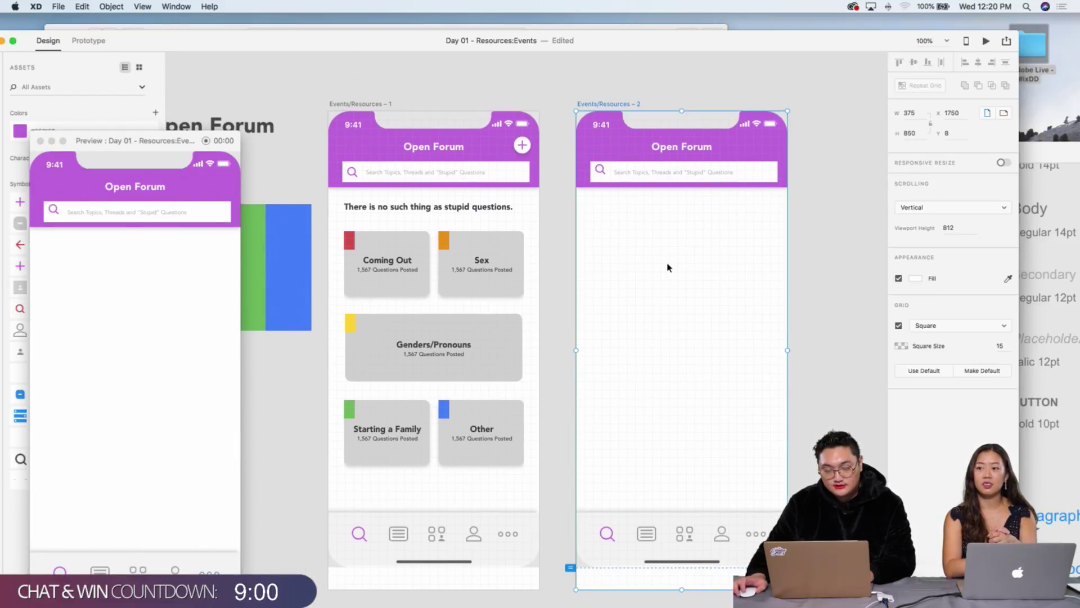
scroll(394, 227, "right", 3)
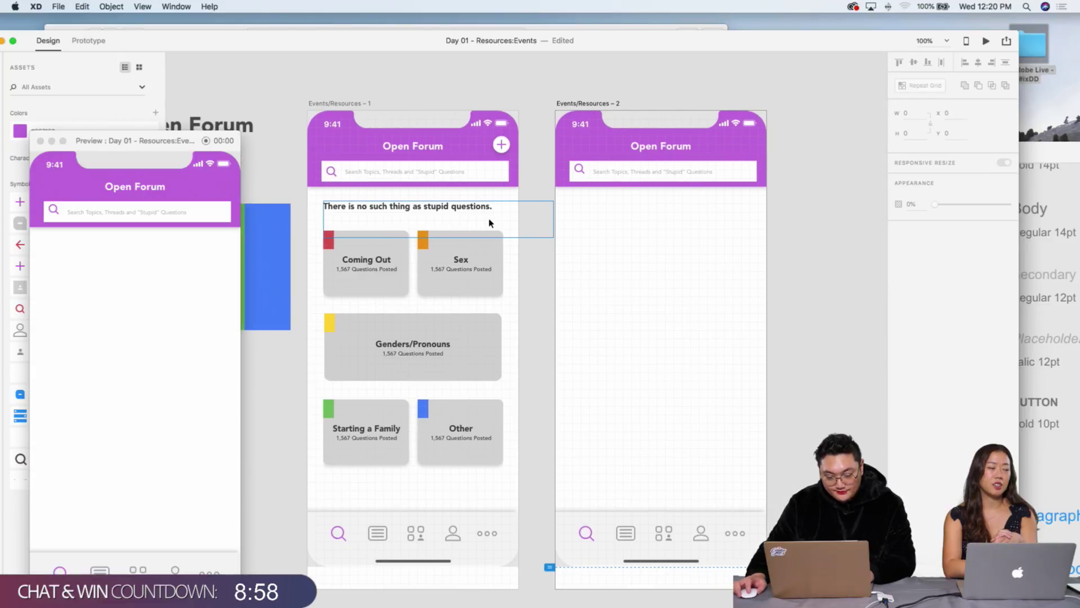
key("super+equal")
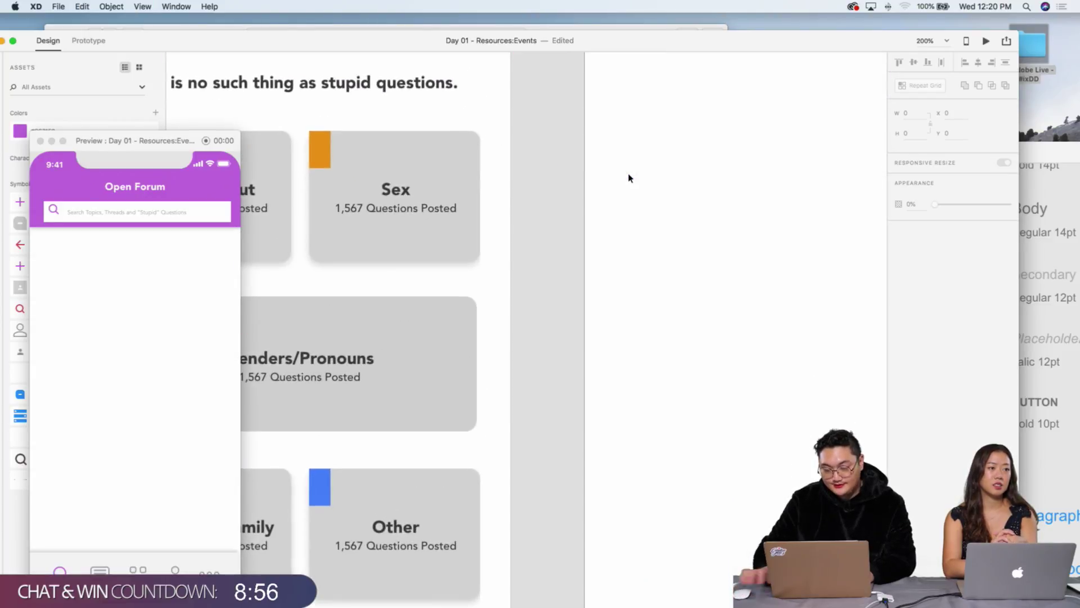
scroll(629, 178, "right", 4)
Step: Nudge the search magnifier on the second artboard slightly to the right
left_click(527, 217)
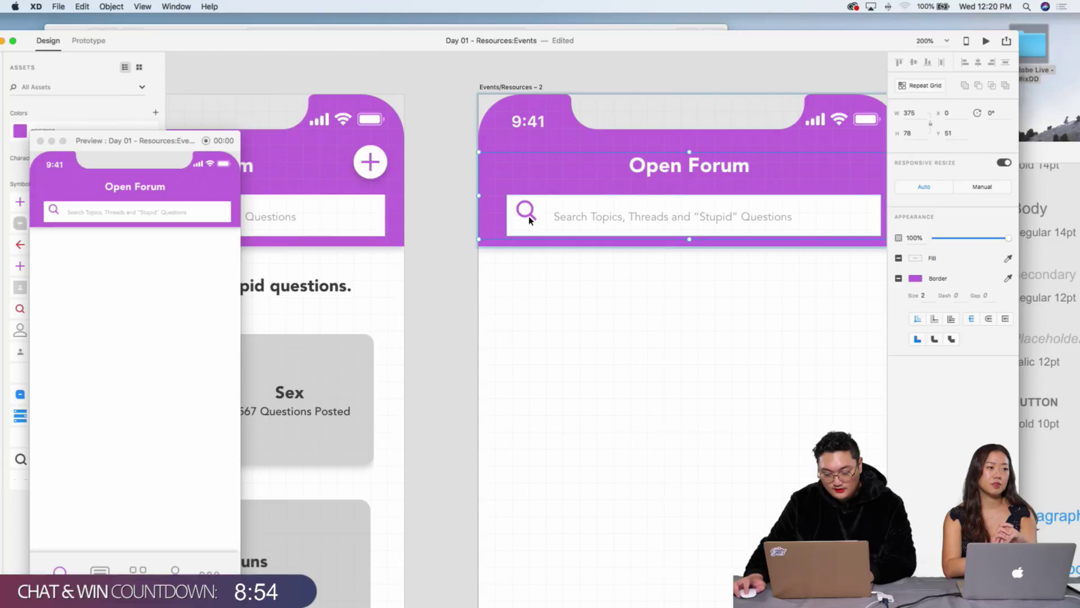
left_click_drag(530, 219, 534, 219)
left_click(581, 304)
left_click(564, 289)
Step: Select the plus icon on the first Open Forum artboard so the preview shows its topic cards
scroll(564, 289, "left", 10)
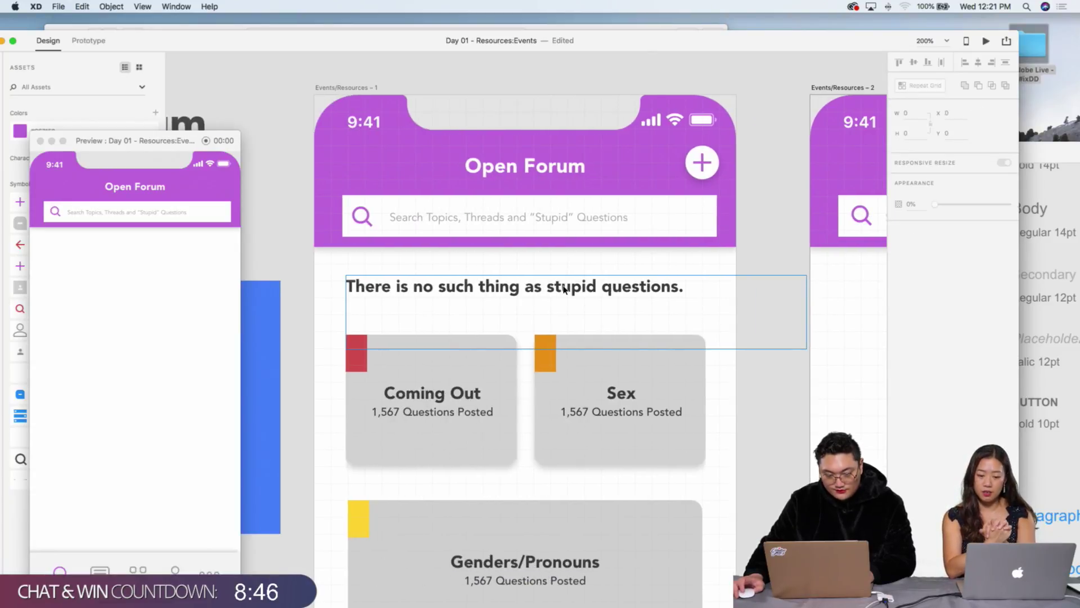
scroll(564, 289, "right", 15)
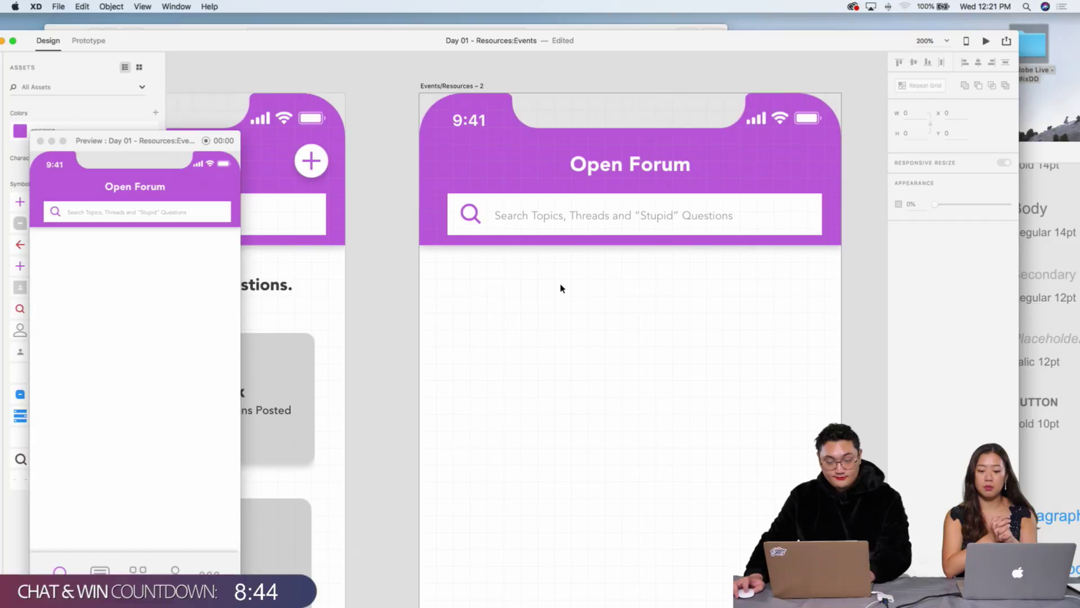
key("super+minus")
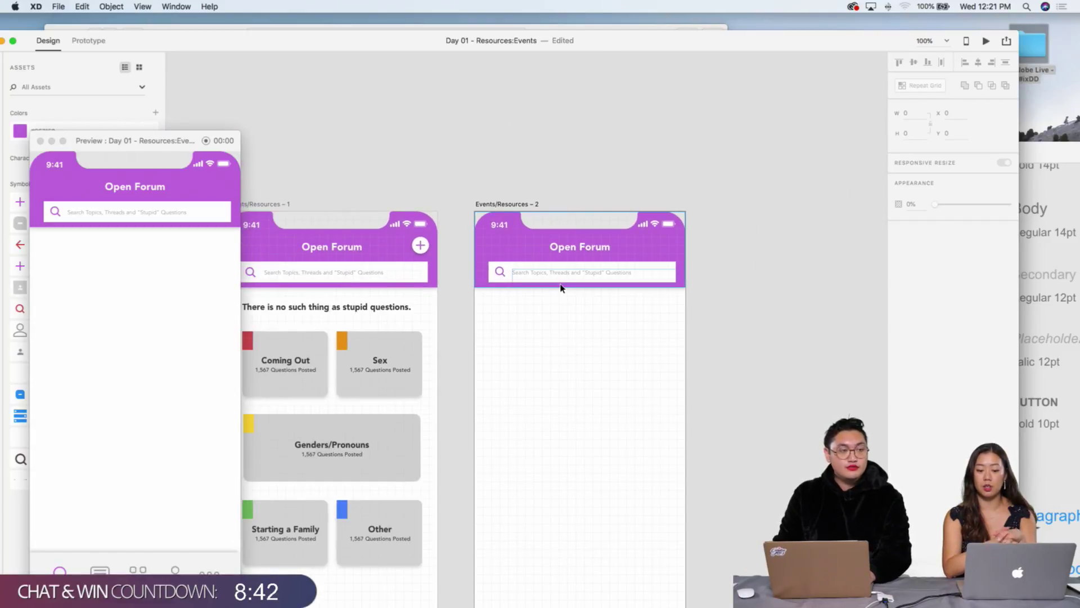
scroll(590, 308, "down", 5)
scroll(590, 308, "left", 3)
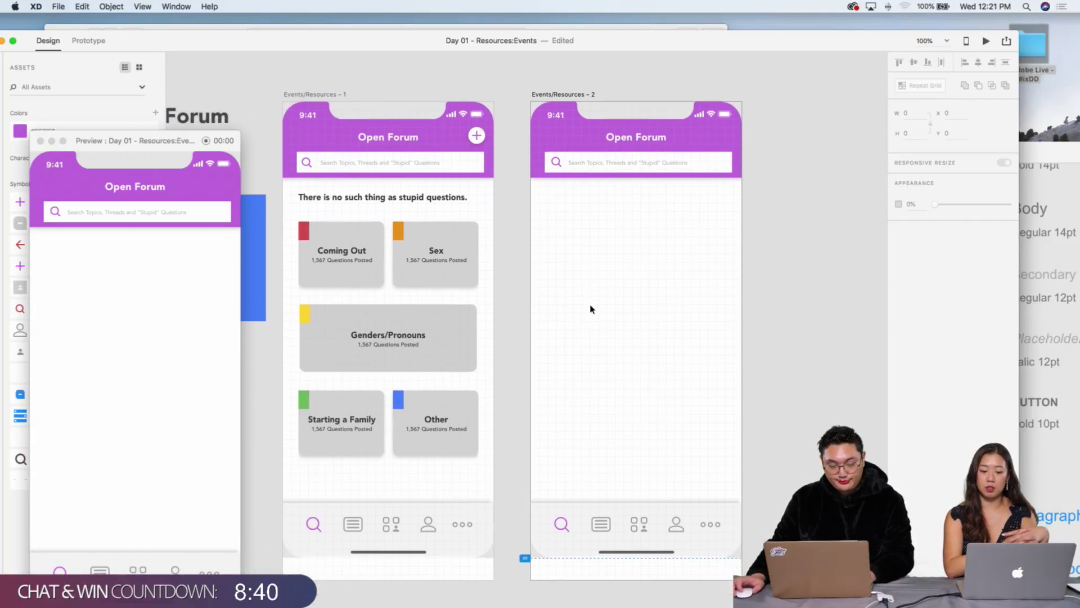
scroll(590, 309, "left", 7)
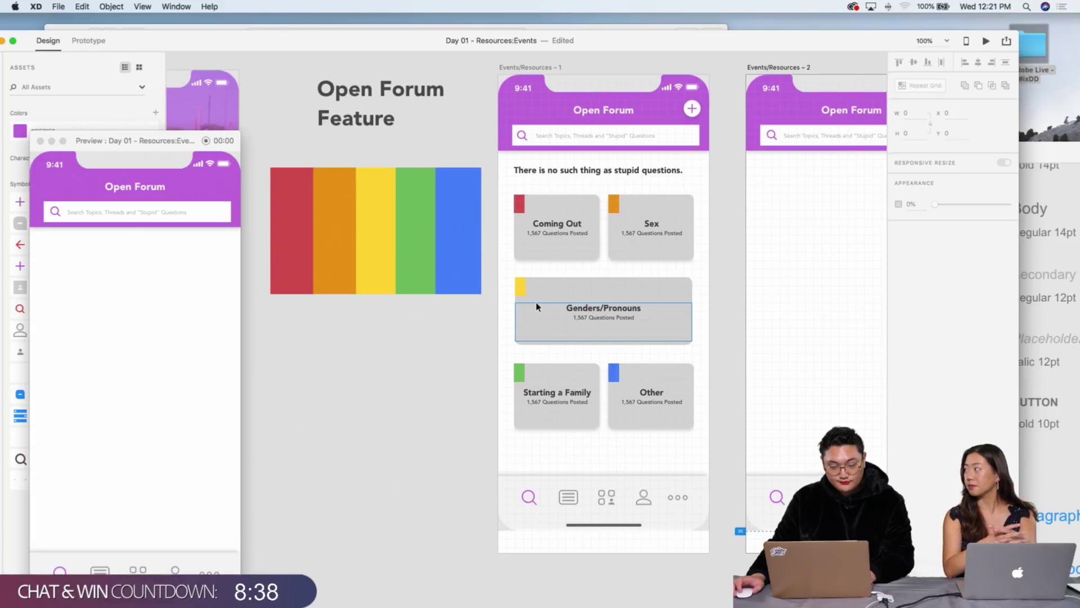
scroll(424, 335, "left", 1)
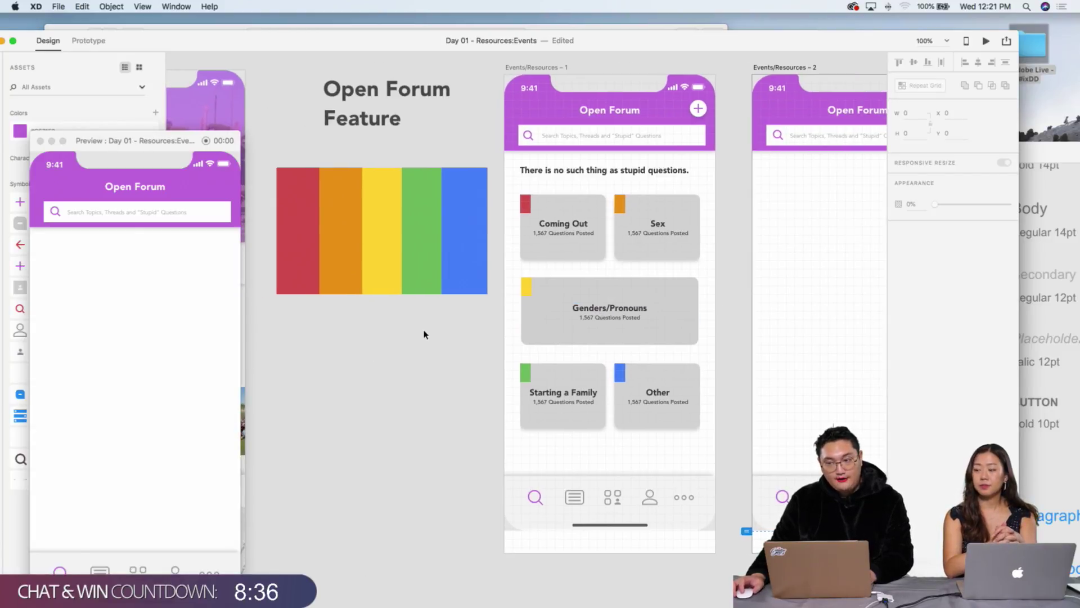
scroll(424, 335, "left", 2)
scroll(425, 335, "down", 1)
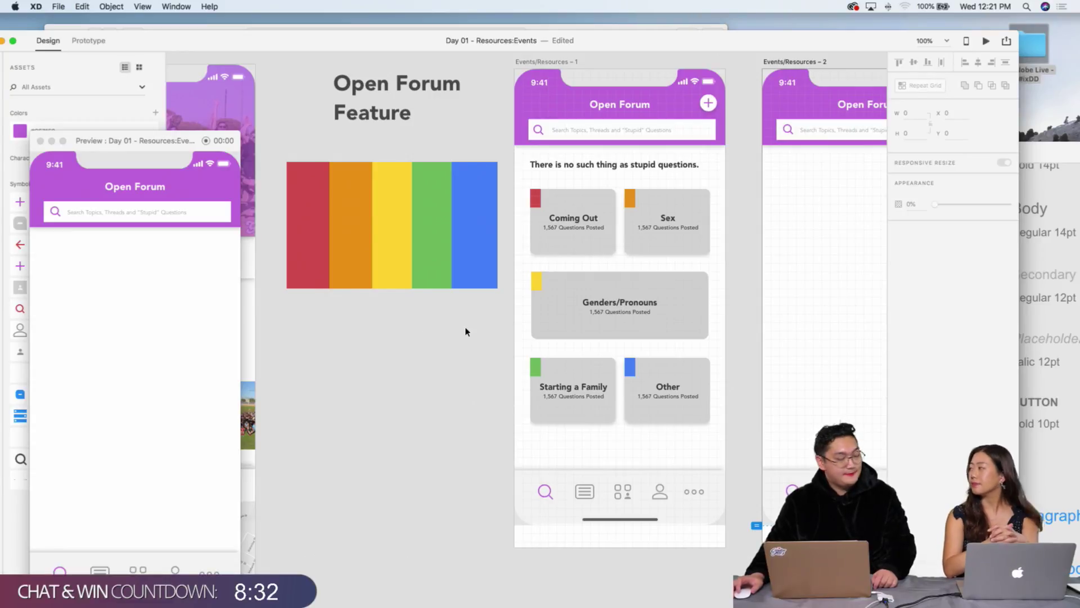
scroll(465, 332, "right", 10)
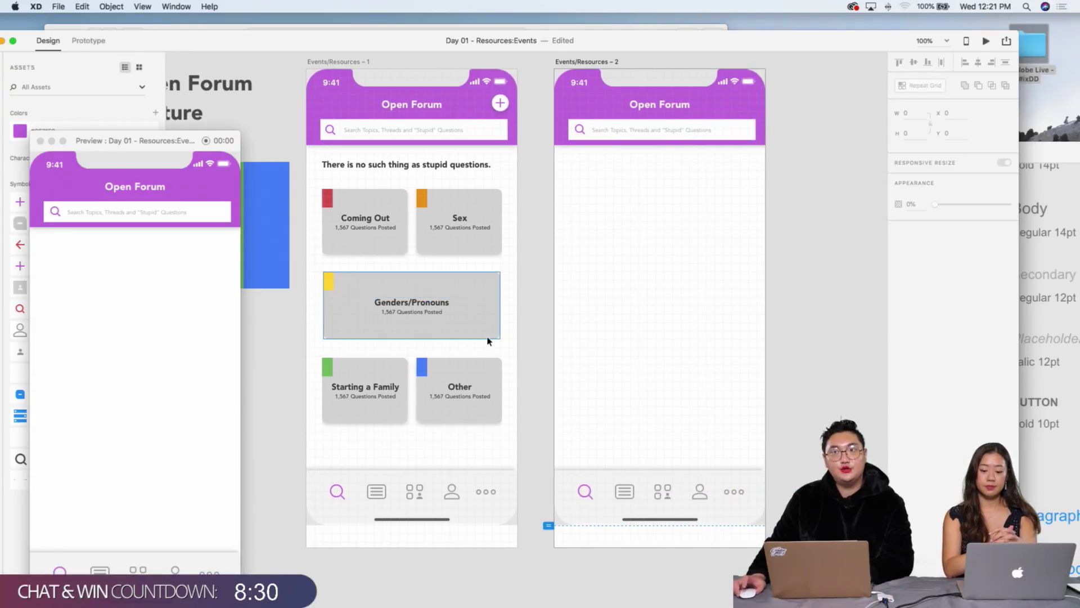
scroll(487, 340, "right", 3)
scroll(487, 340, "up", 3)
scroll(488, 341, "left", 1)
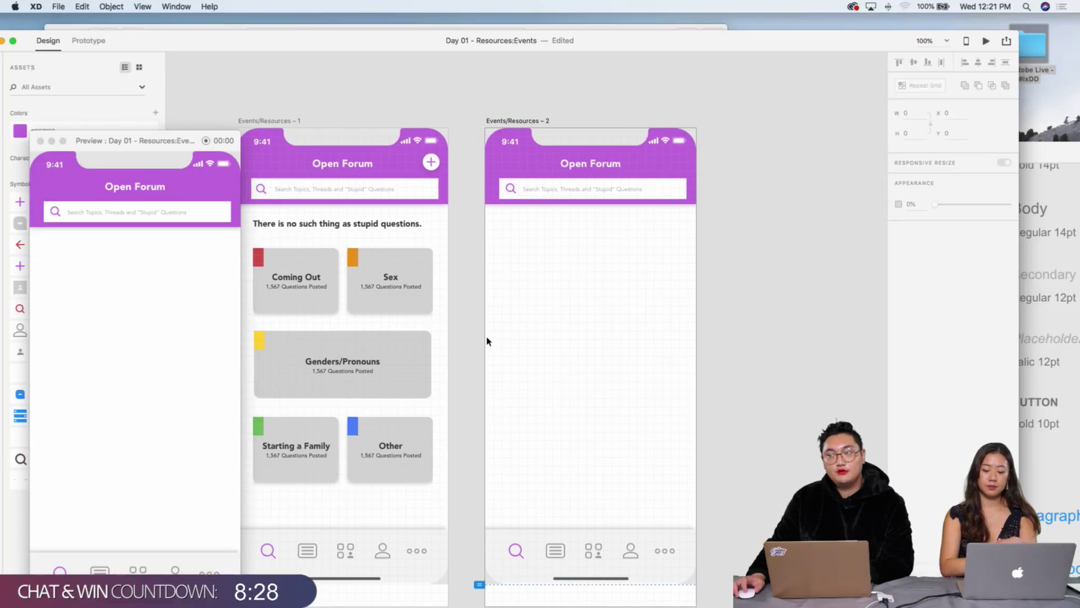
scroll(487, 341, "left", 1)
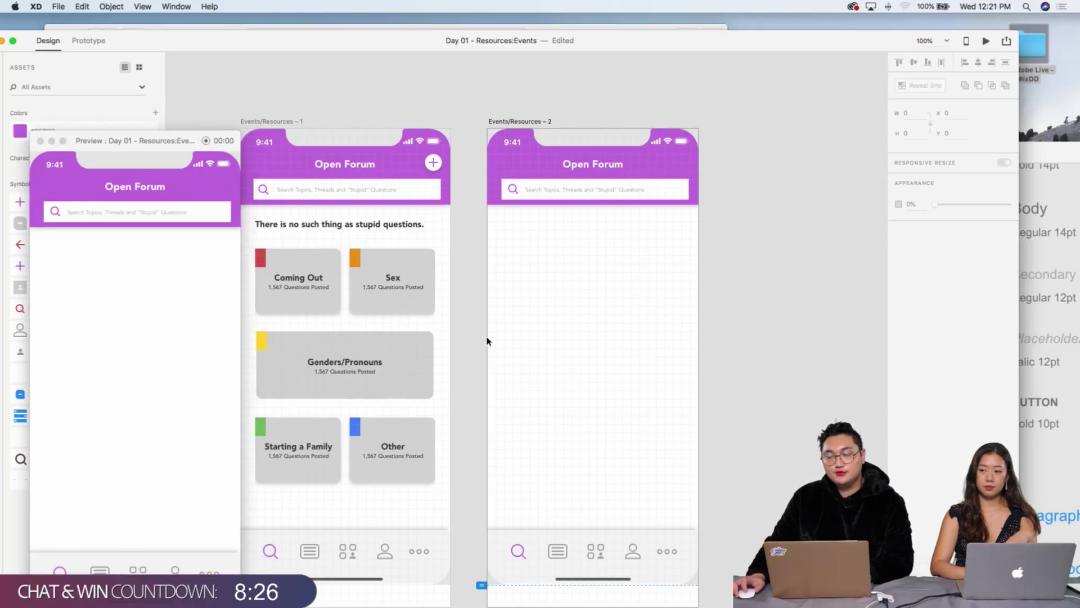
scroll(488, 341, "left", 3)
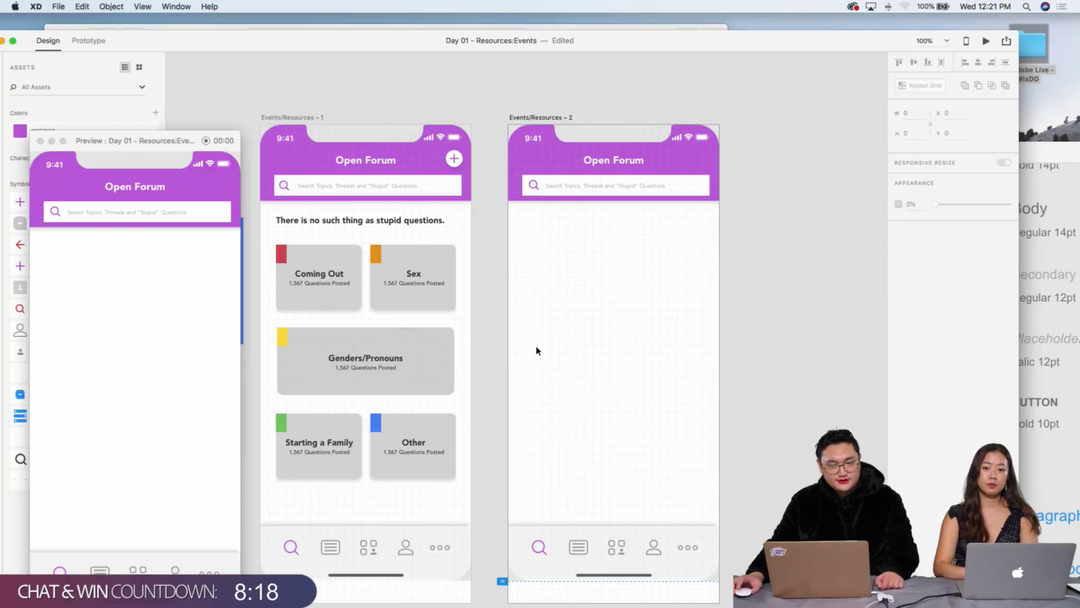
scroll(581, 316, "right", 3)
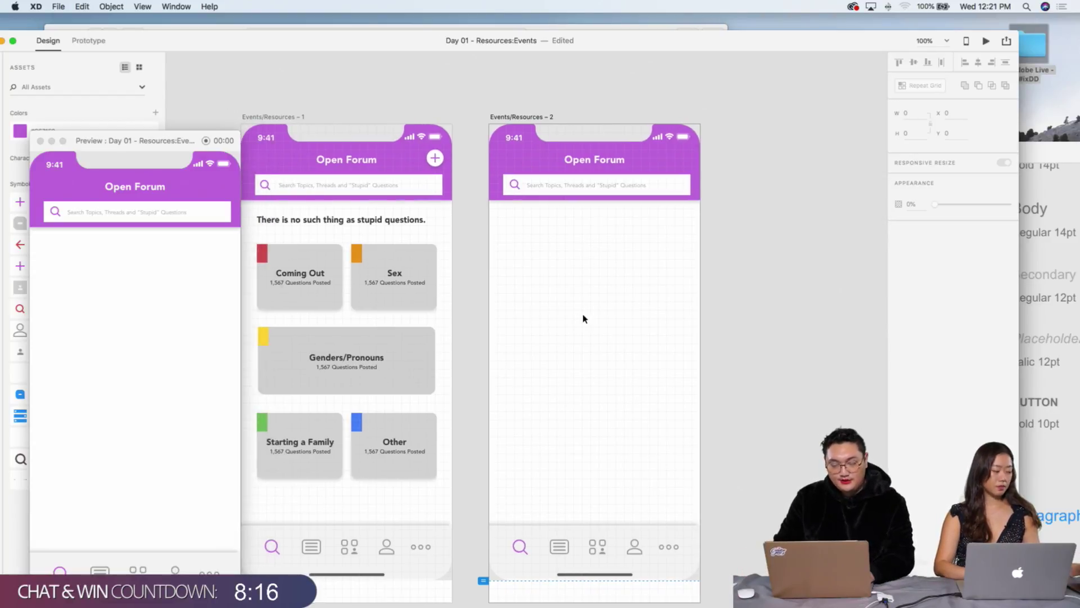
key("super+2")
scroll(583, 318, "up", 5)
scroll(583, 318, "right", 4)
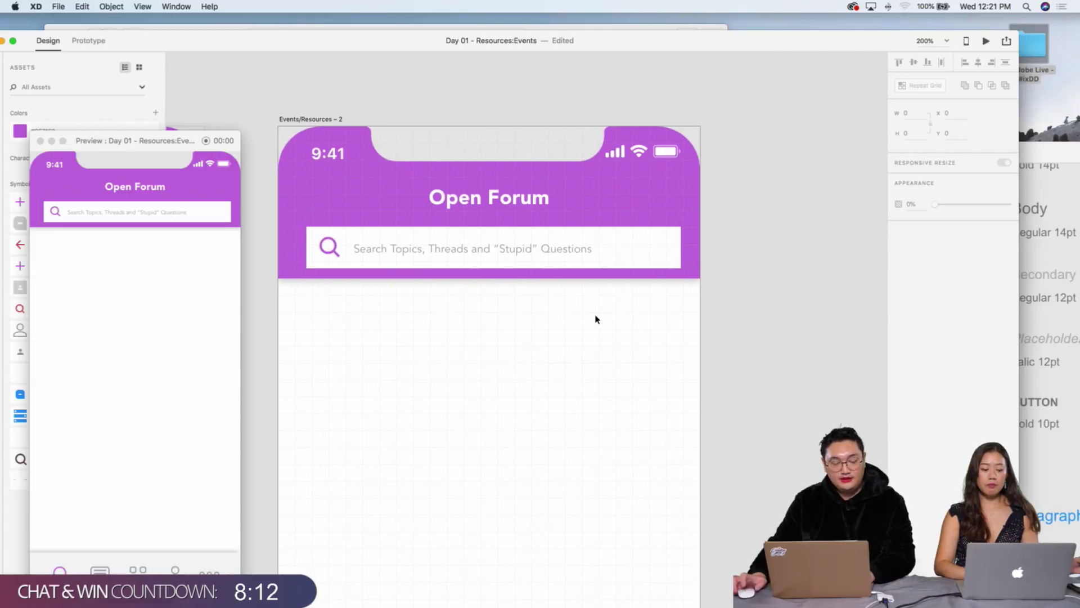
scroll(598, 318, "down", 3)
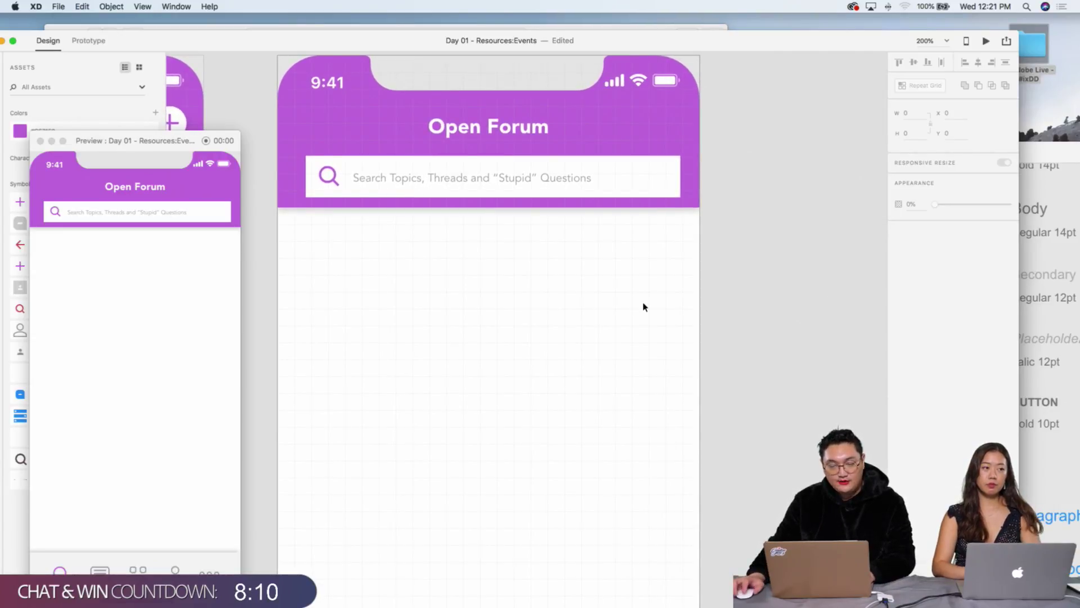
scroll(645, 305, "up", 2)
scroll(645, 306, "left", 5)
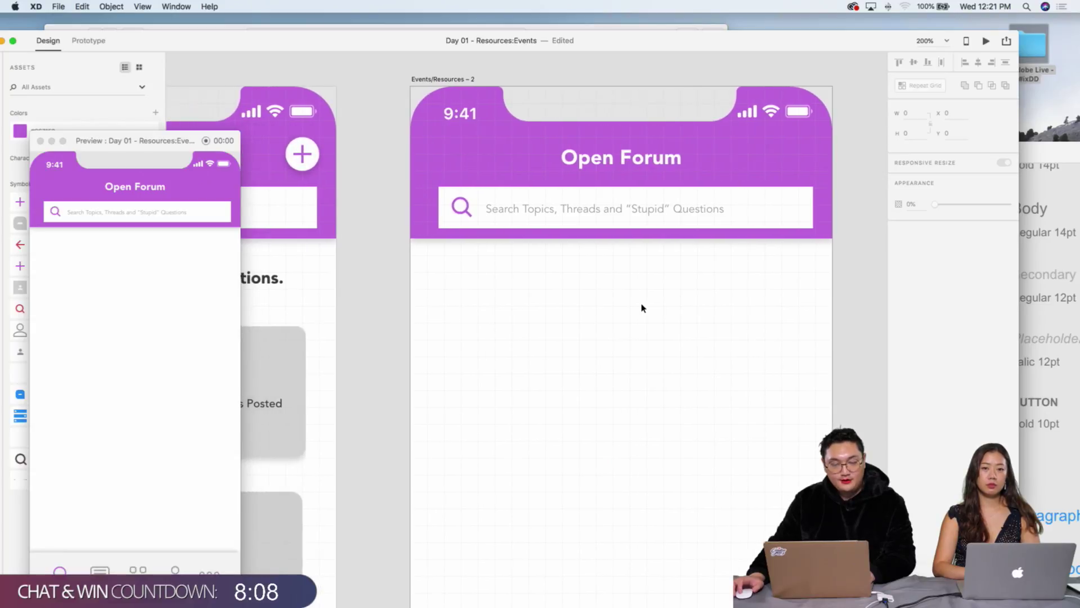
scroll(643, 307, "right", 2)
key("super+minus")
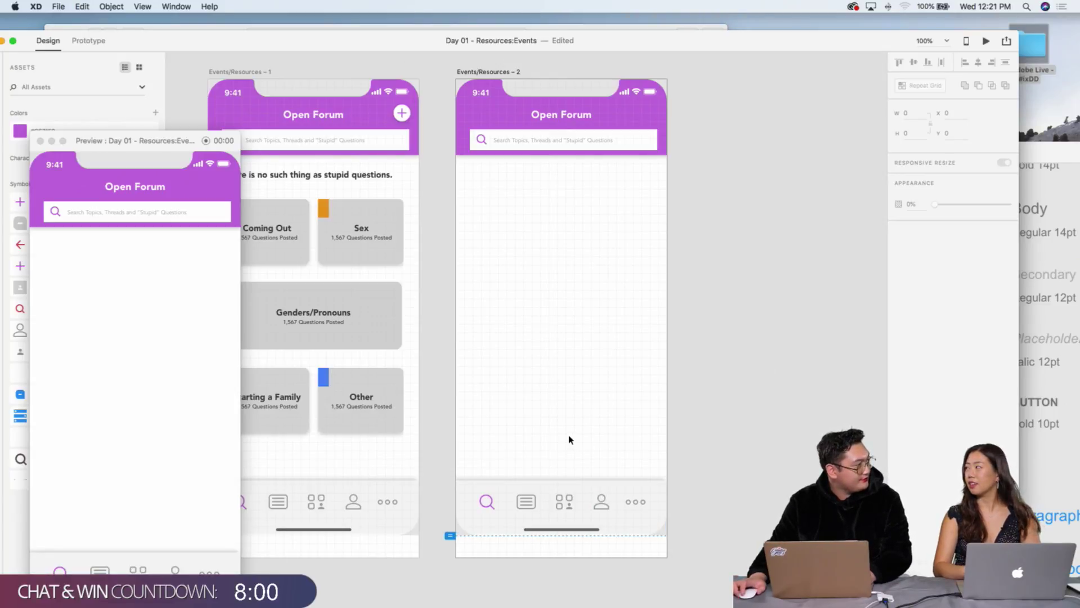
scroll(541, 388, "left", 3)
scroll(541, 388, "up", 1)
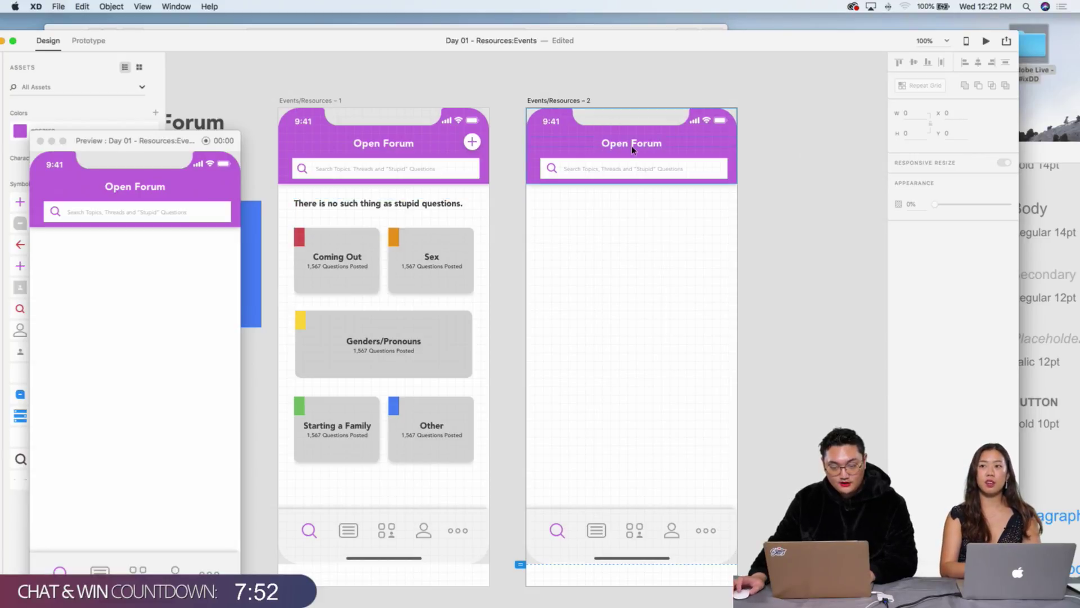
left_click(472, 142)
key("super+2")
scroll(472, 141, "up", 5)
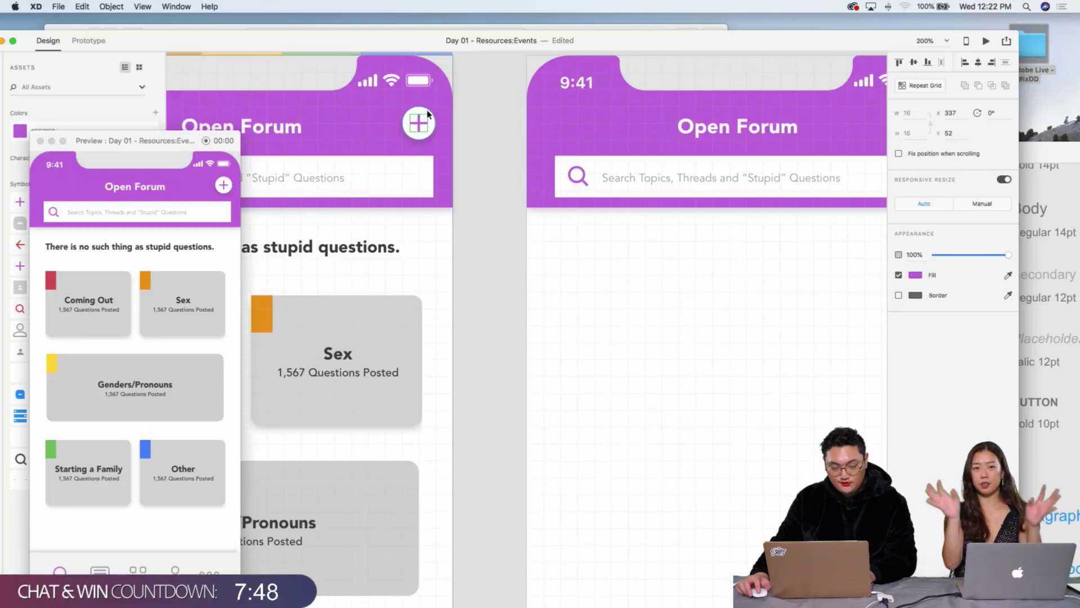
Step: Fill the second artboard's purple header background rectangle with dark grey
left_click(373, 106)
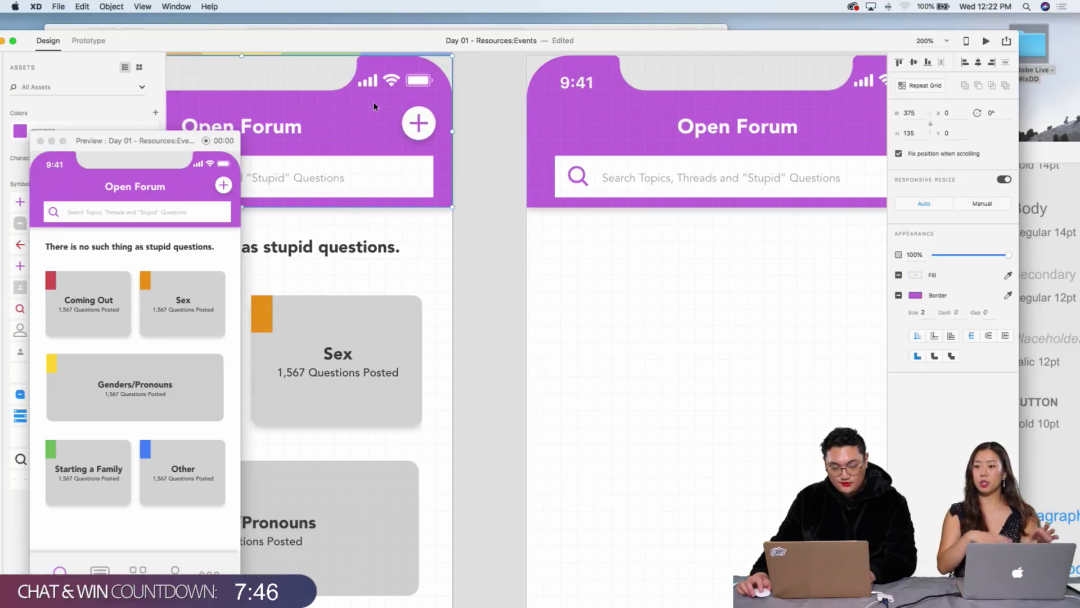
left_click(575, 129)
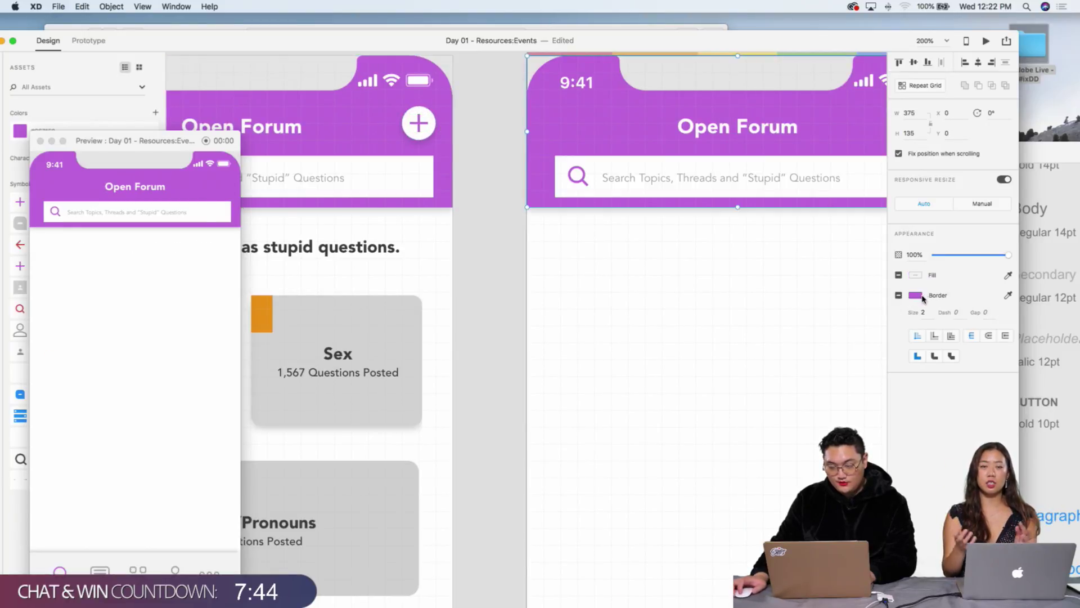
left_click(914, 295)
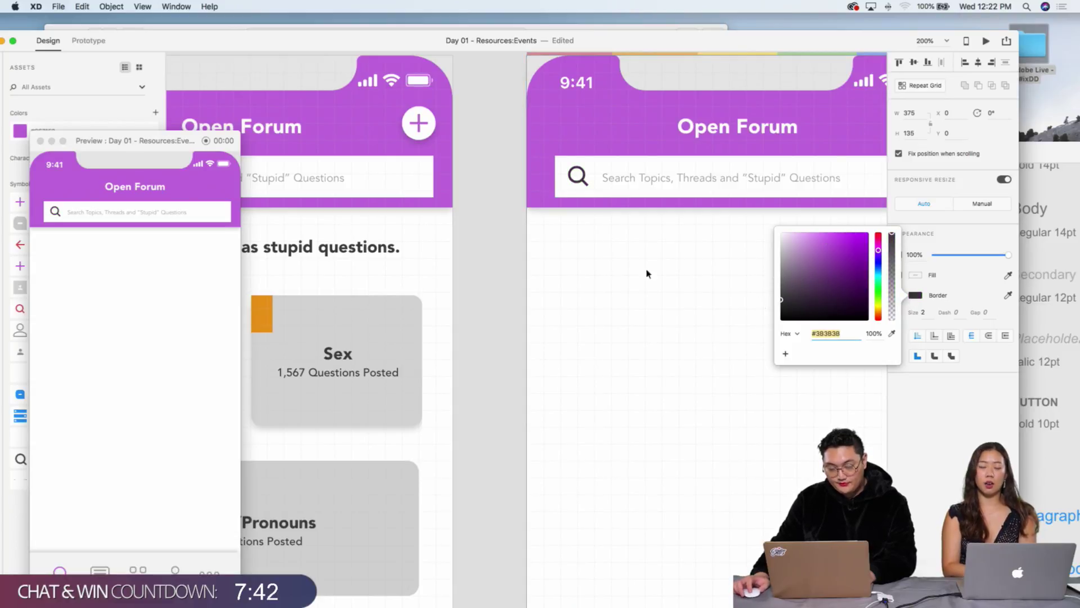
key("Escape")
key("super+c")
double_click(628, 140)
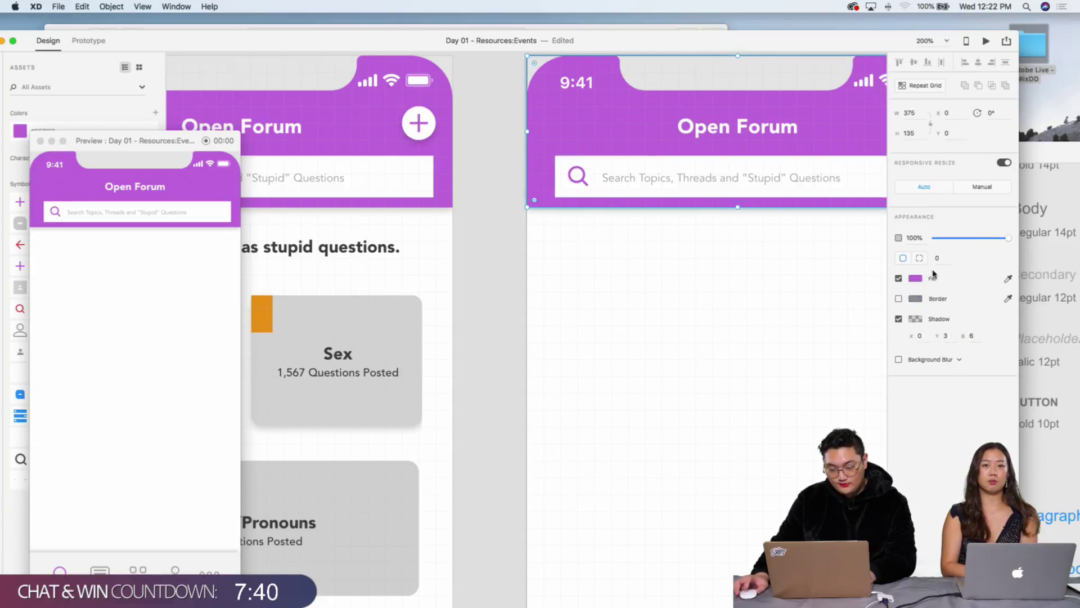
left_click(916, 278)
mouse_move(821, 265)
left_mouse_down()
mouse_move(788, 293)
mouse_move(769, 281)
left_mouse_up()
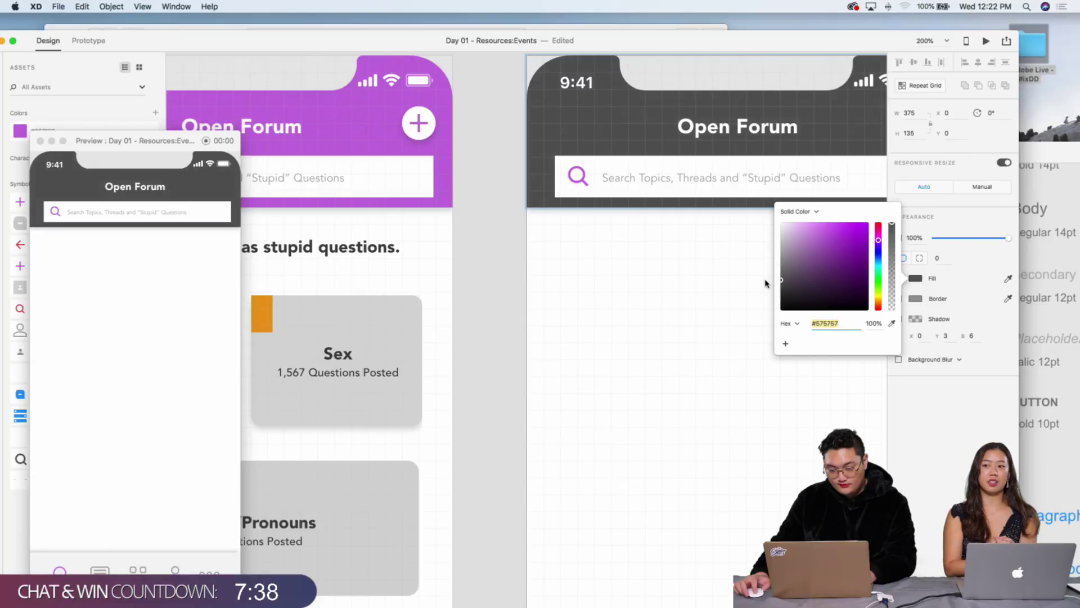
left_click(723, 288)
key("super+1")
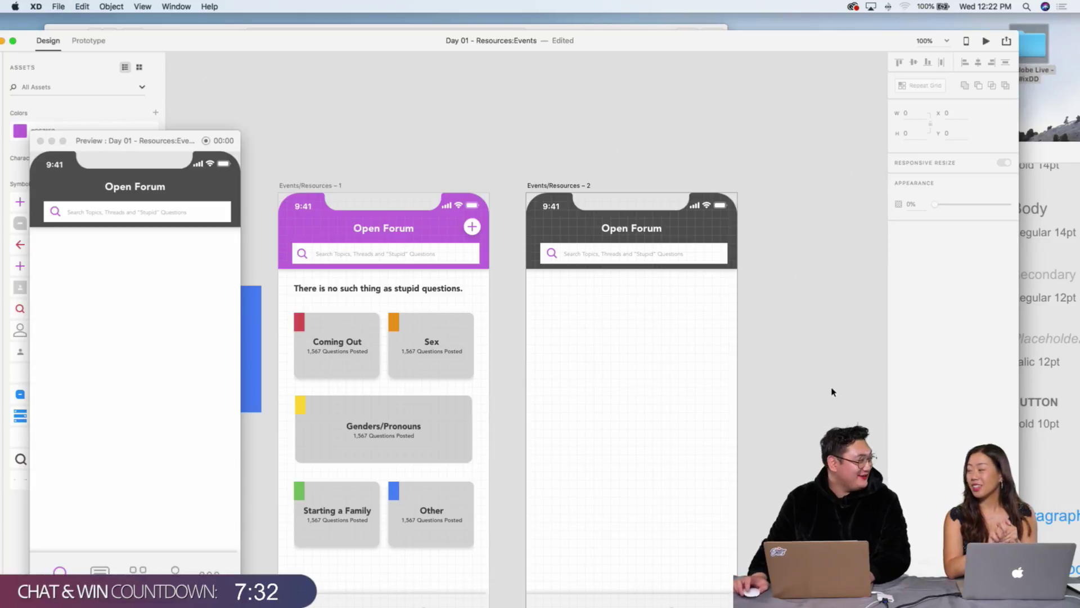
key("super+2")
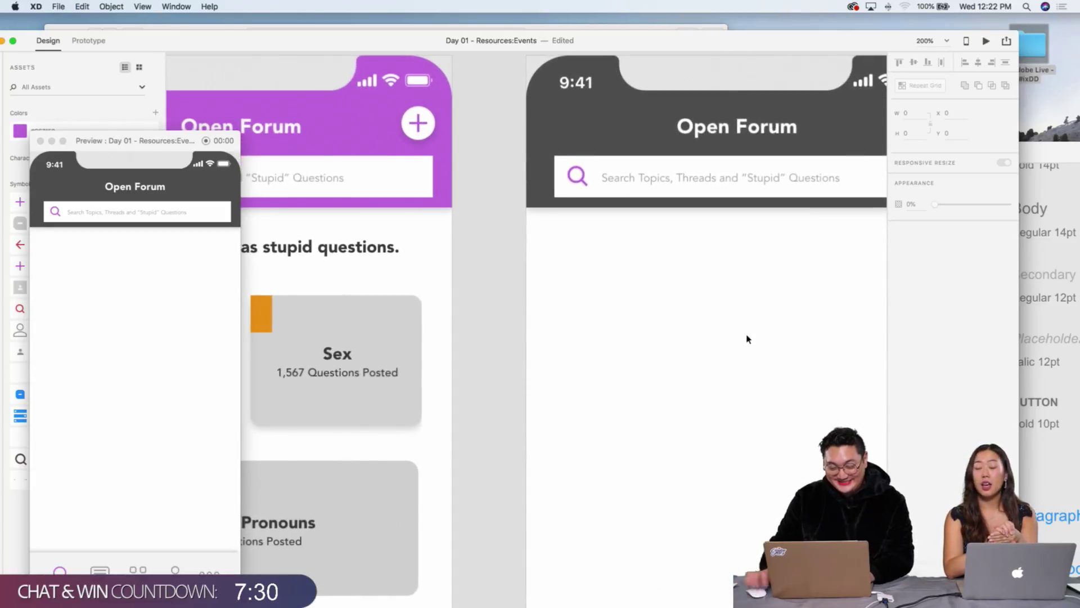
Step: Duplicate the dark header's plus button and move the copy to the header's left edge
left_click(415, 124)
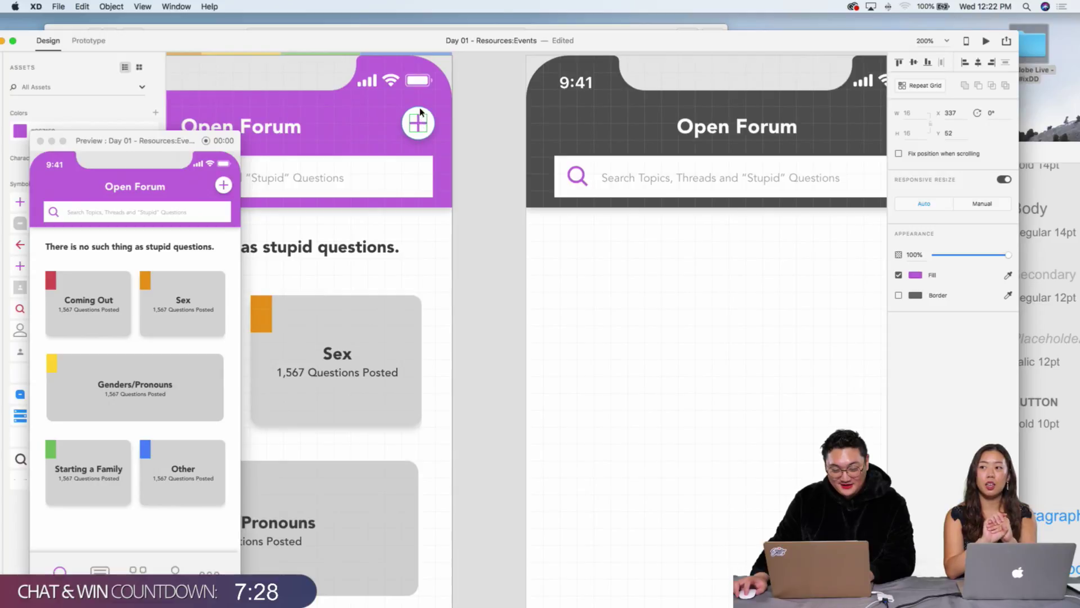
scroll(506, 127, "right", 6)
left_click(561, 117)
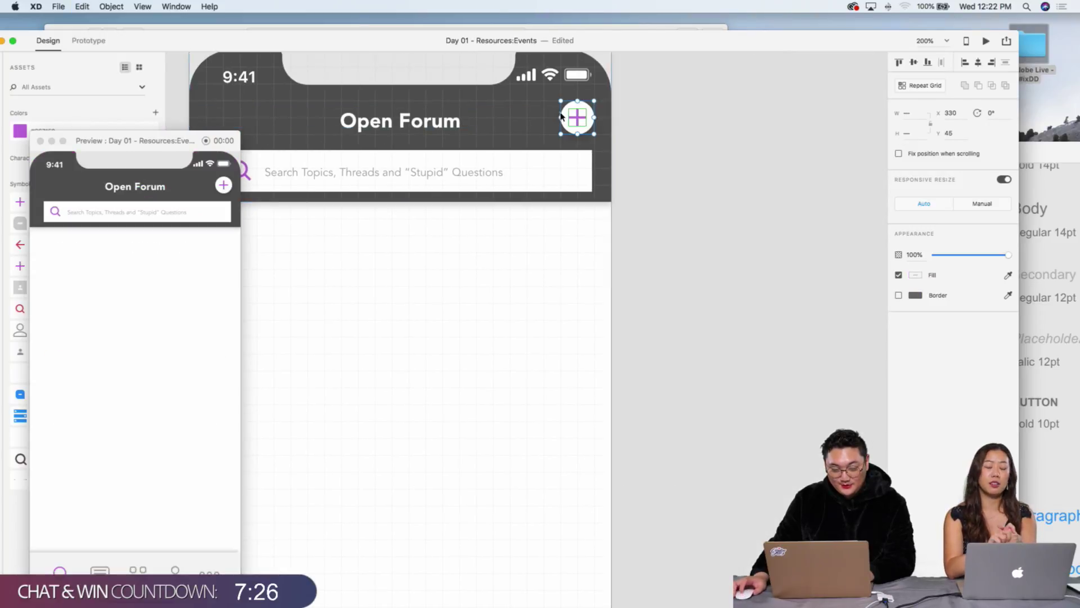
scroll(659, 195, "left", 1)
key("super+d")
key("shift+Left")
key("shift+Left")
key("shift+Left")
key("shift+Left")
key("shift+Left")
key("shift+Left")
key("shift+Left")
key("shift+Left")
key("shift+Left")
key("shift+Left")
key("shift+Left")
key("shift+Left")
key("shift+Left")
key("shift+Left")
key("shift+Left")
key("shift+Left")
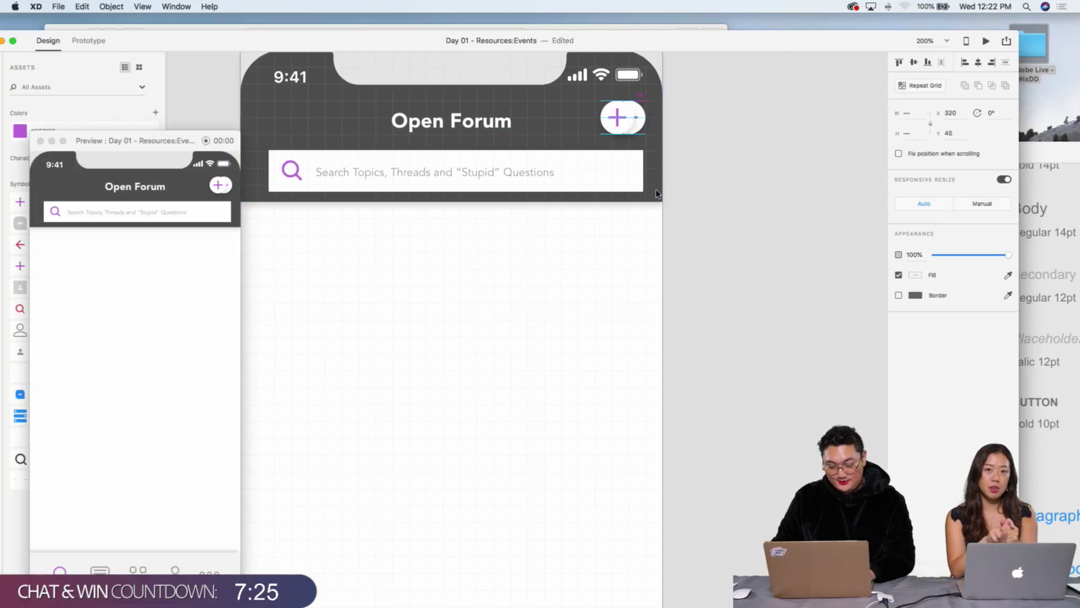
key("shift+Left")
key("shift+Left")
key("shift+Left")
key("shift+Left")
key("shift+Left")
key("shift+Left")
key("shift+Left")
key("shift+Left")
key("shift+Left")
key("shift+Left")
key("shift+Left")
key("shift+Left")
key("shift+Left")
key("shift+Left")
key("shift+Left")
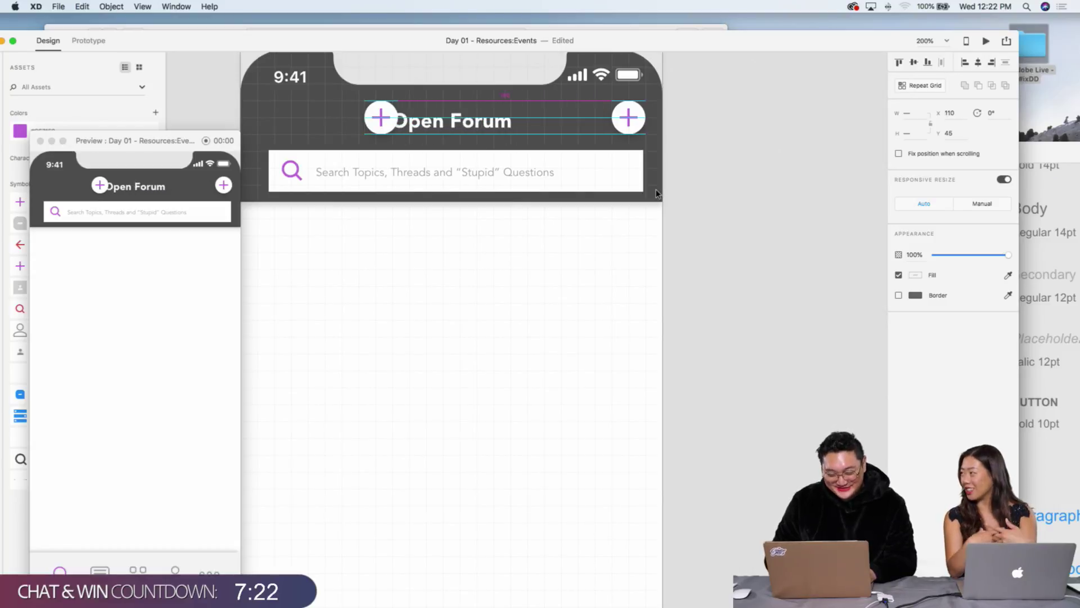
key("Right")
key("Right")
key("Right")
key("Right")
key("Right")
key("Right")
key("Right")
key("Right")
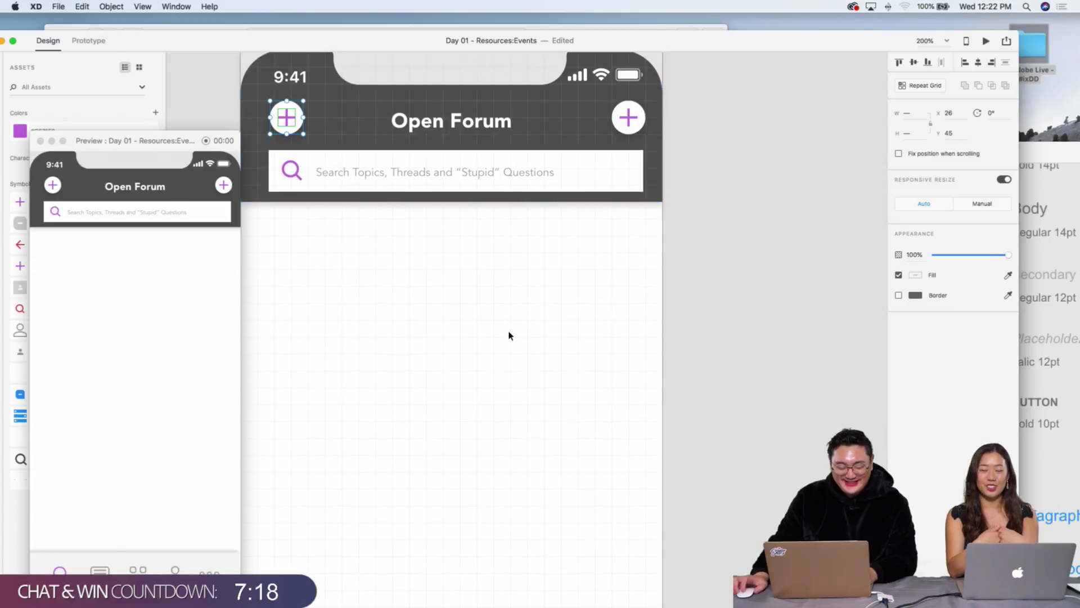
Step: Delete the plus glyph from the left copy, leaving a plain white circle
double_click(286, 117)
left_click_drag(290, 46, 343, 150)
key("BackSpace")
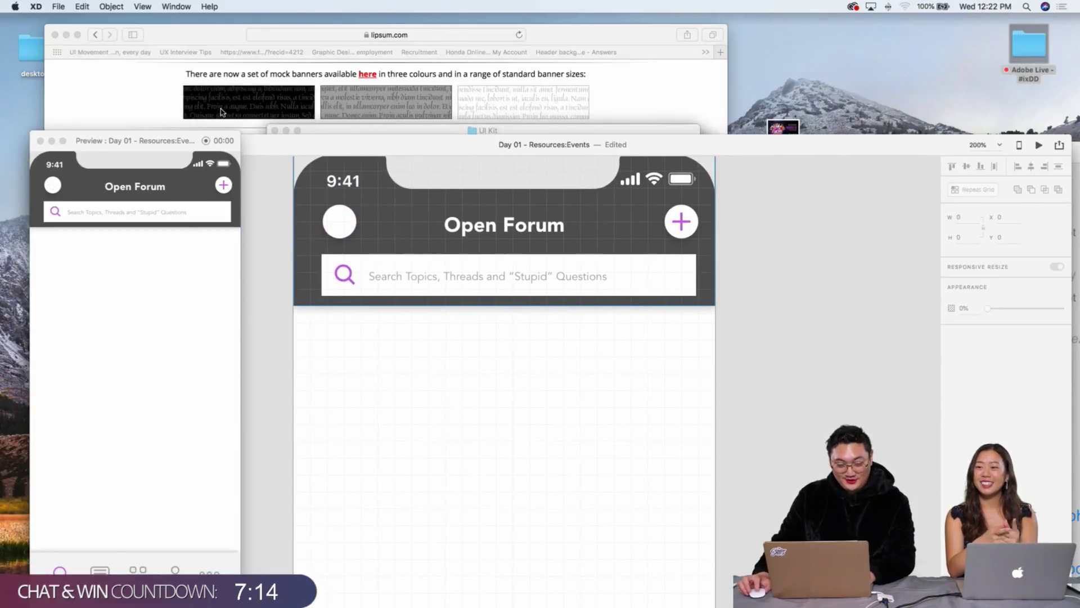
Step: Bring the back arrow from the UI_Kit file into the left circle and nudge it into place
key("super+grave")
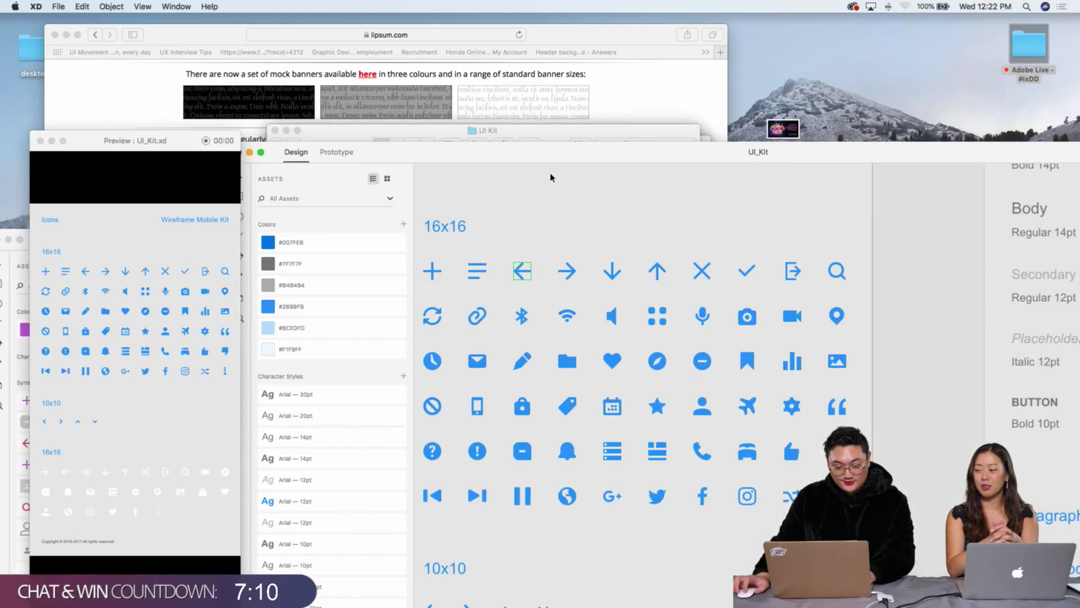
left_click(4, 286)
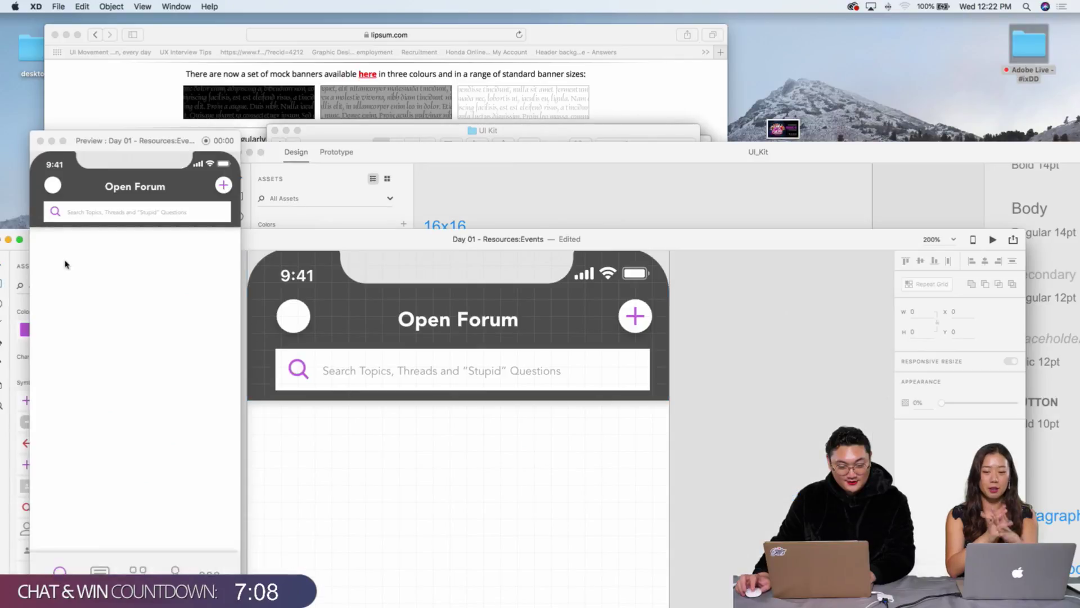
left_click_drag(264, 243, 282, 19)
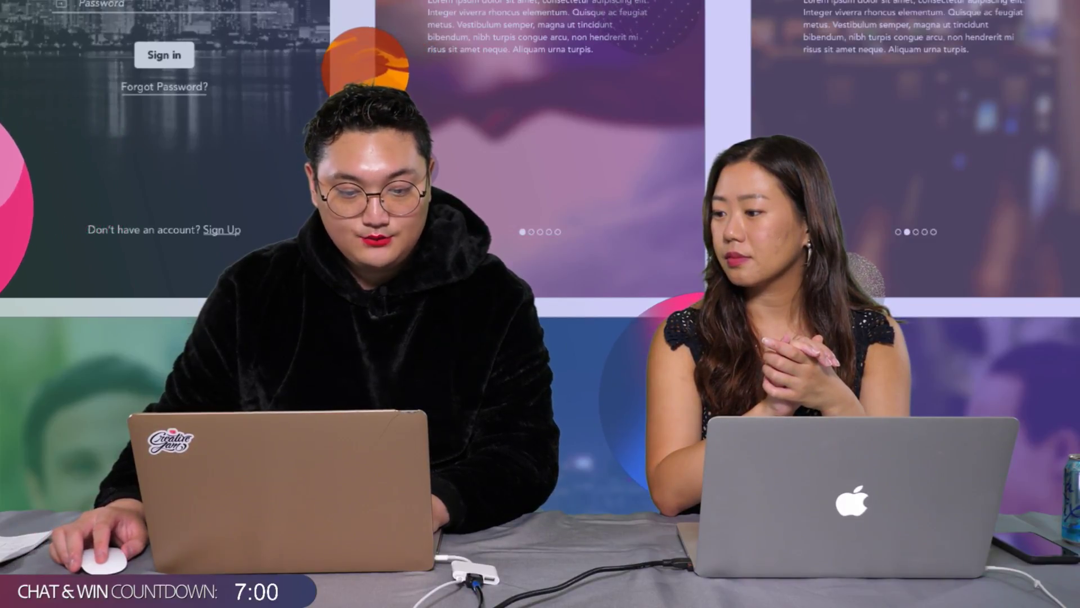
key("Right")
key("Right")
key("Right")
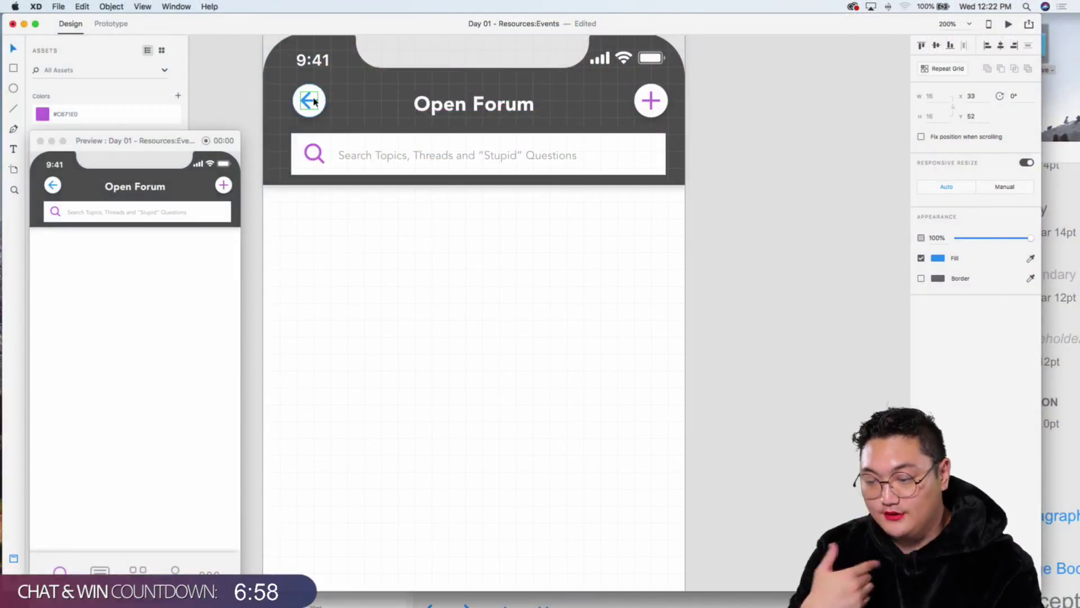
left_click(480, 221)
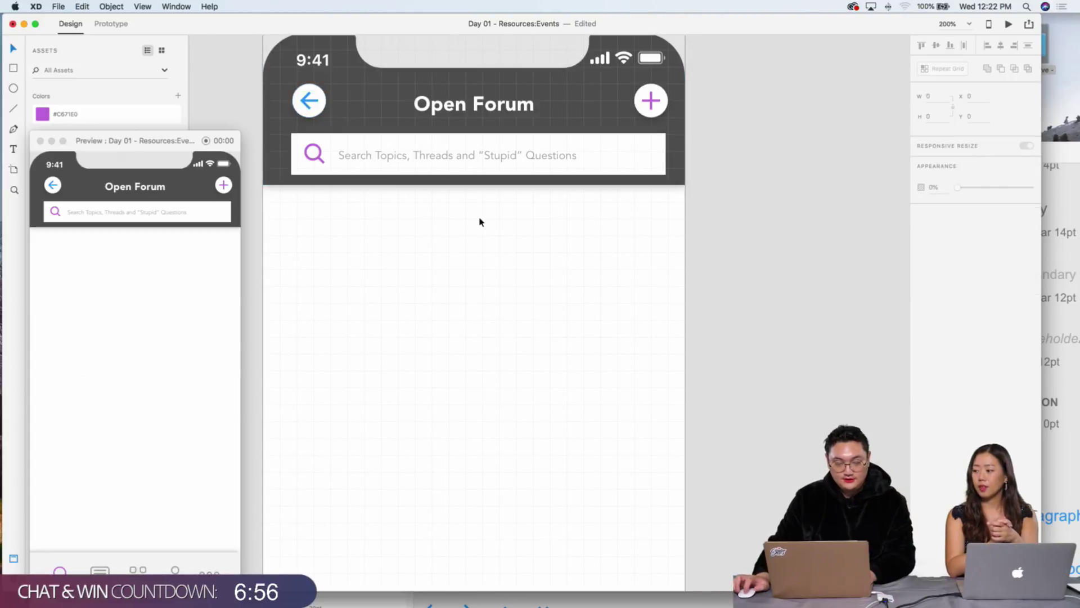
Step: Colour the back arrow with the plus button's purple using the Fill eyedropper
left_click(307, 104)
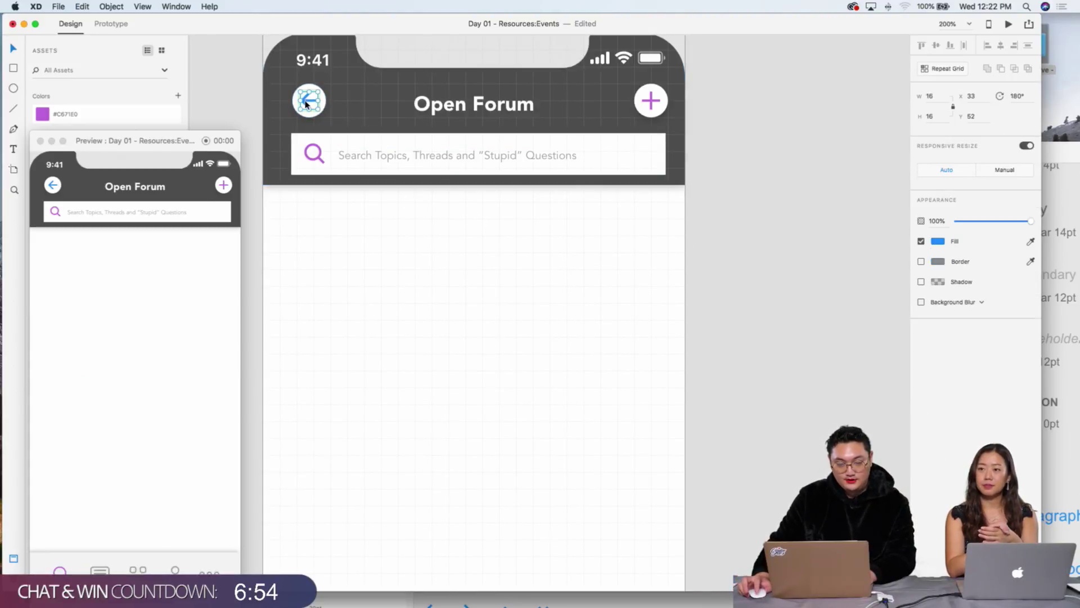
left_click(938, 241)
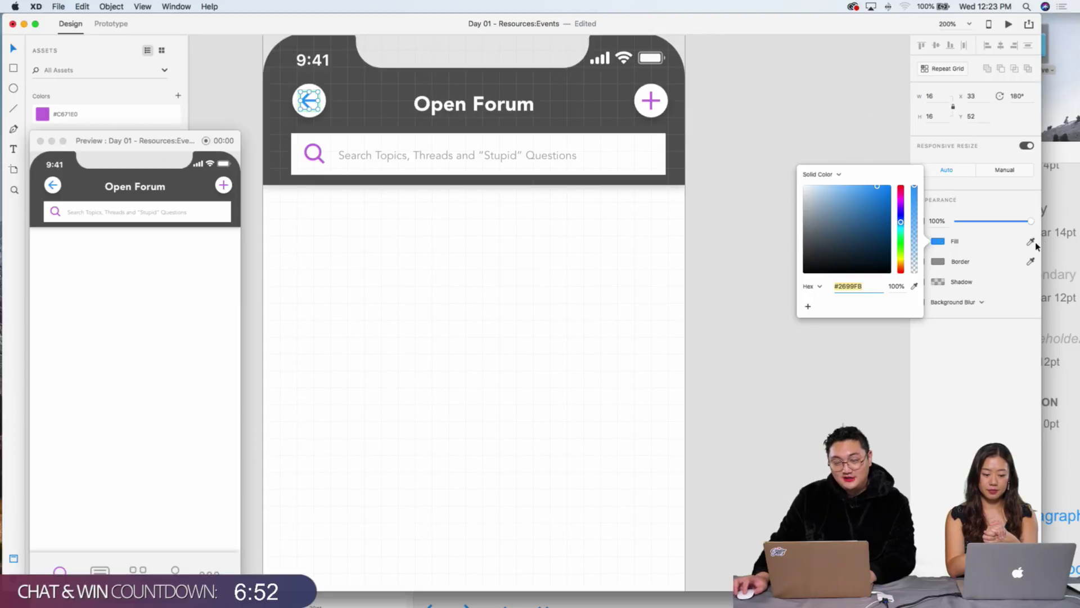
left_click(1032, 242)
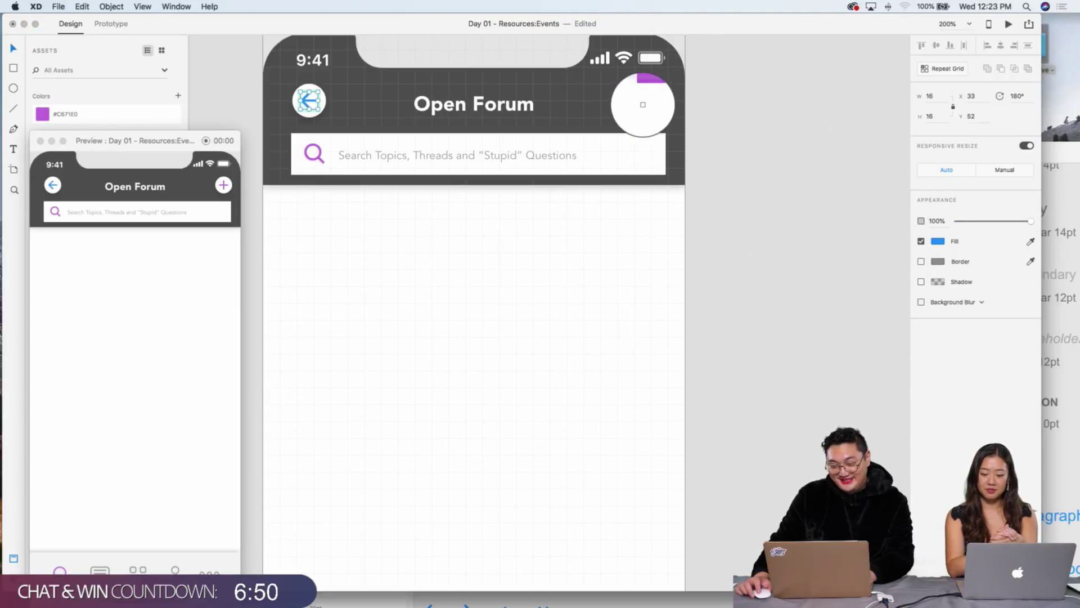
left_click(651, 101)
left_click(531, 221)
Step: Change the second artboard's header title from Open Forum to 'Coming Out'
key("super+1")
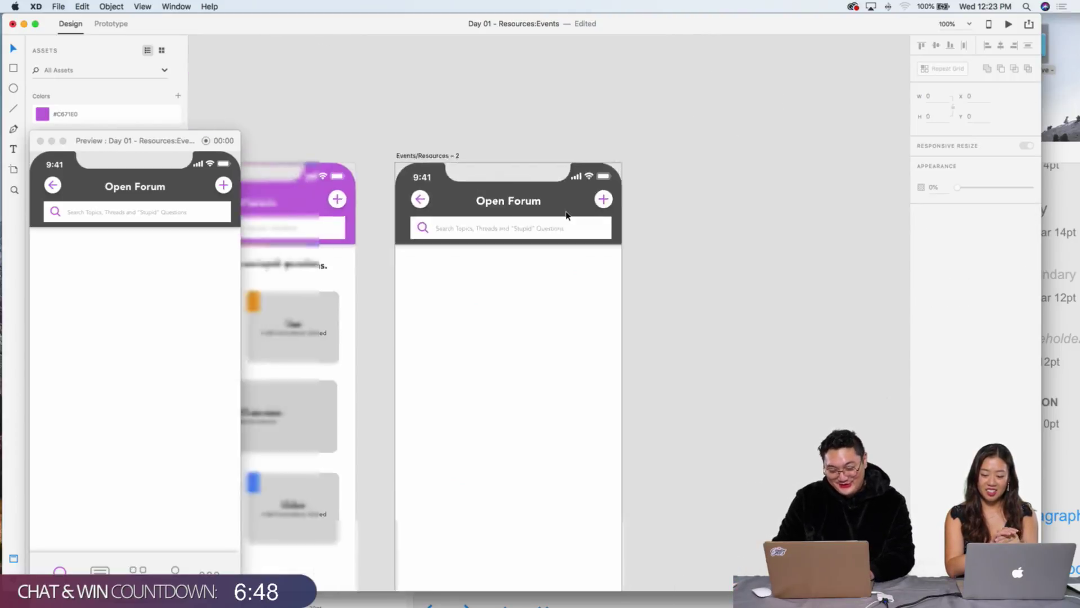
scroll(731, 292, "down", 5)
scroll(730, 292, "left", 3)
scroll(675, 309, "up", 5)
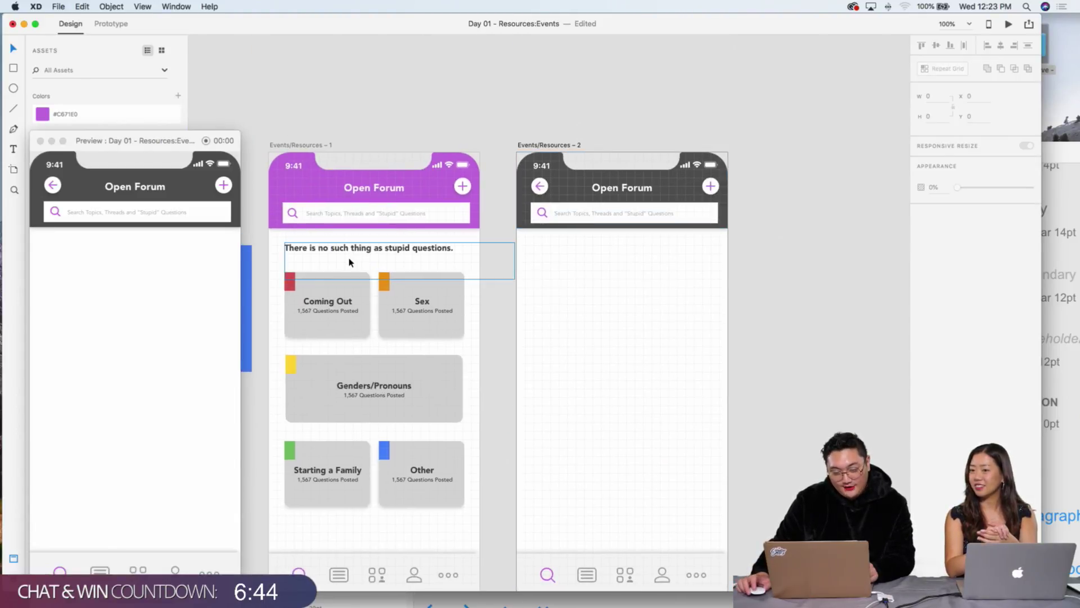
scroll(472, 280, "down", 3)
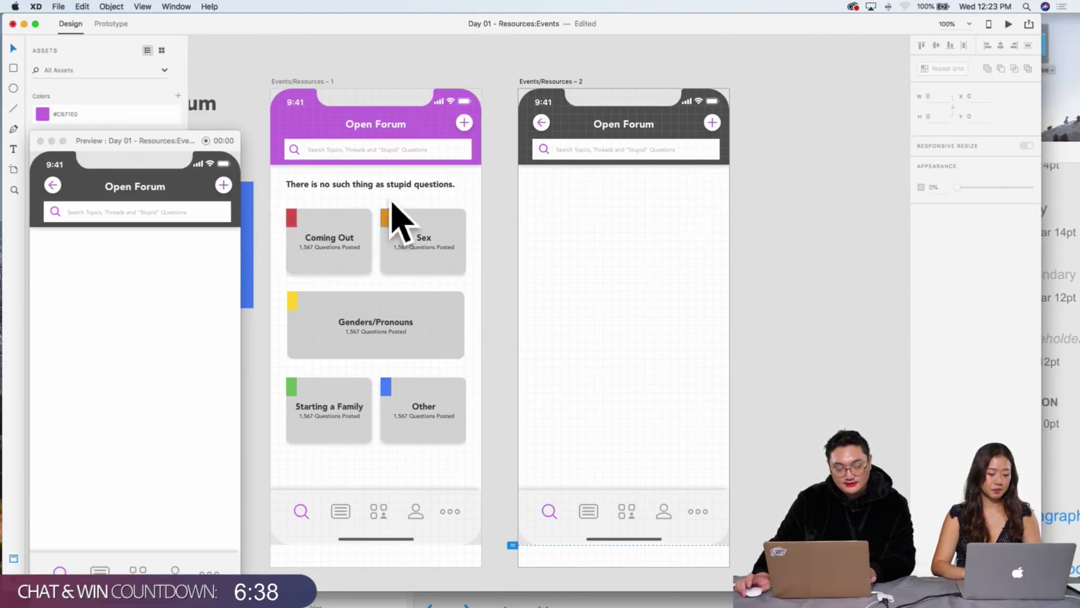
left_click(648, 127)
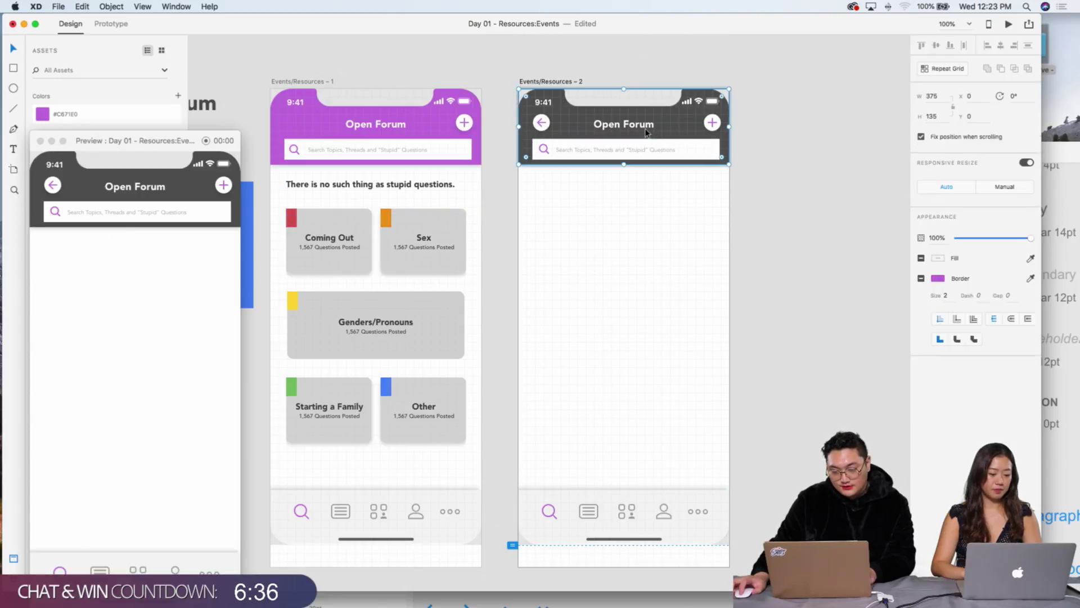
double_click(649, 126)
type("Coming Out")
Step: Change the search placeholder to 'Search Coming Out stories and threads' and zoom to 100%
left_click(579, 150)
double_click(579, 150)
left_click_drag(576, 149, 711, 150)
key("BackSpace")
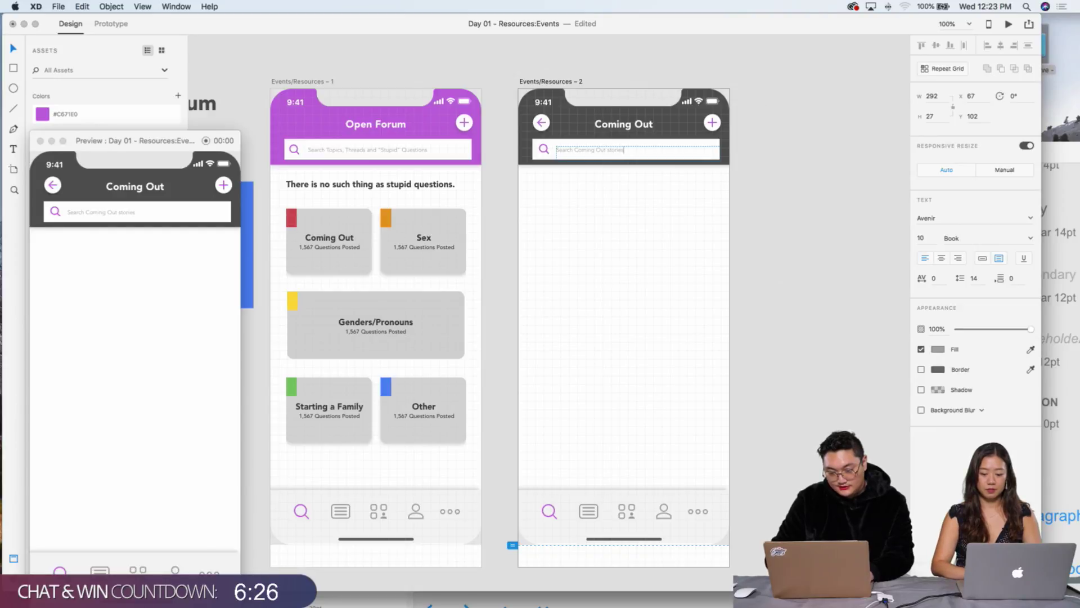
left_click(694, 266)
key("super+1")
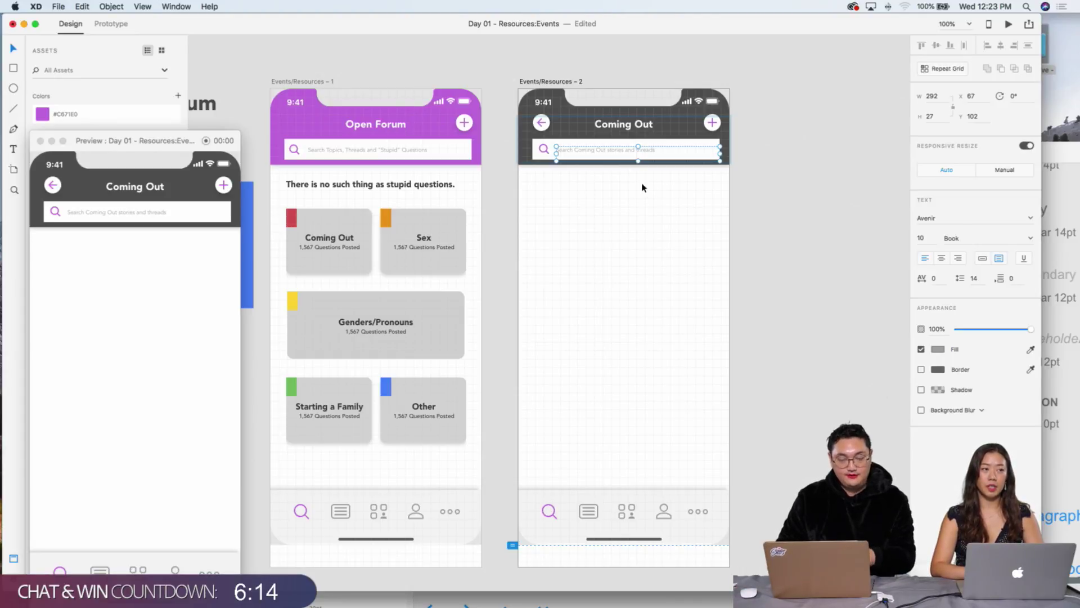
left_click(623, 234)
scroll(618, 232, "up", 3)
scroll(618, 233, "down", 3)
scroll(522, 186, "right", 3)
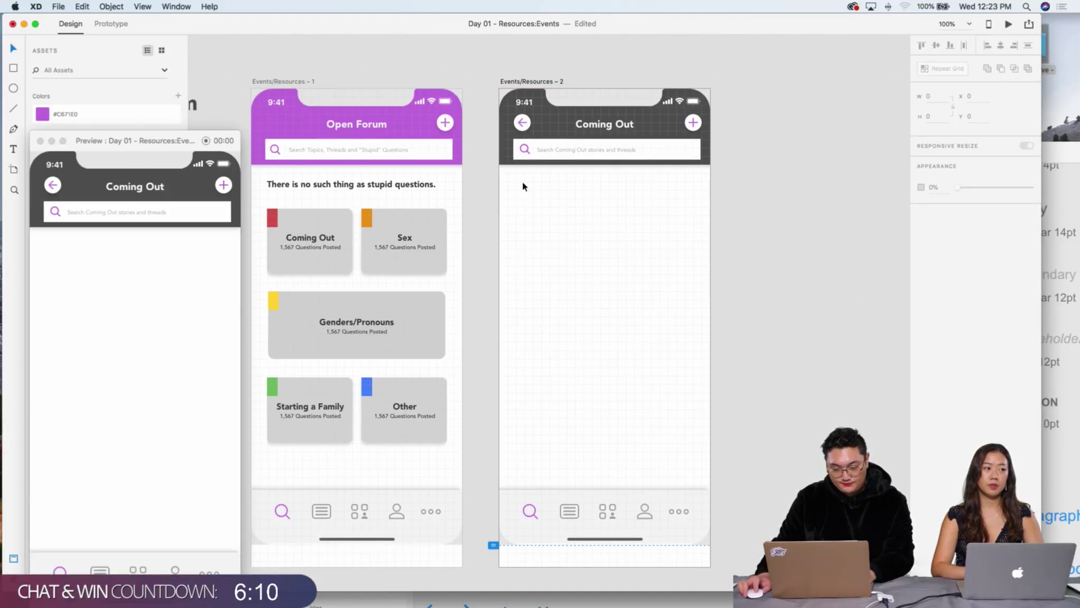
scroll(522, 186, "left", 1)
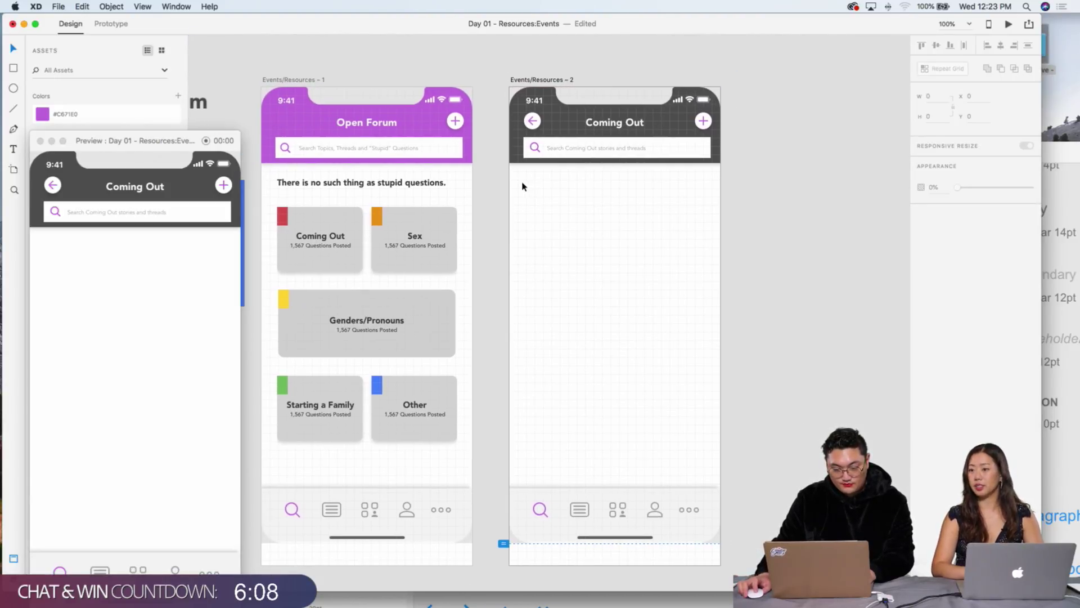
scroll(522, 186, "left", 1)
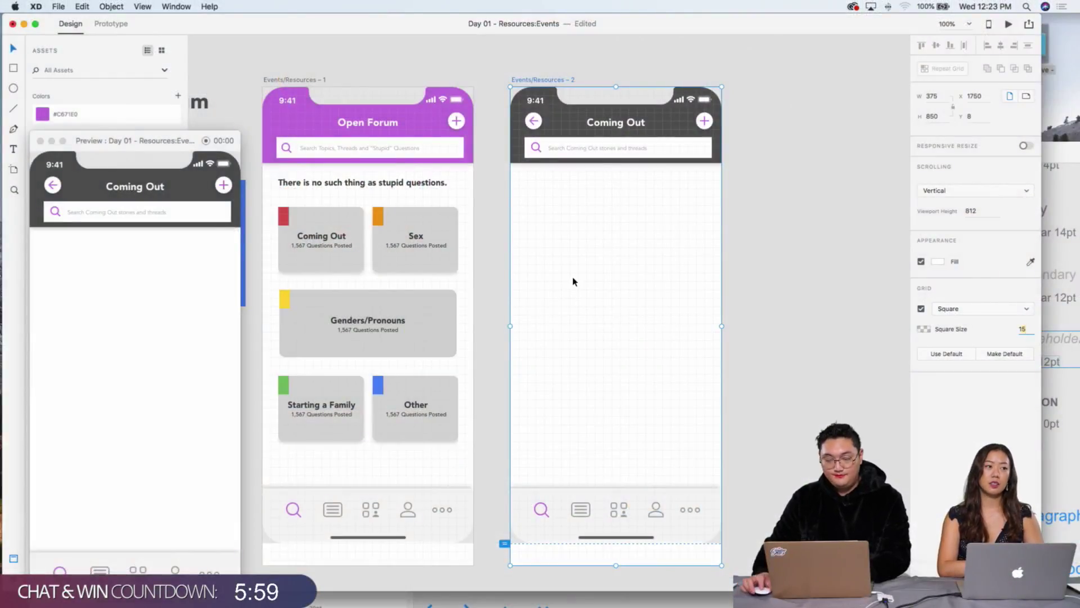
left_click(589, 276)
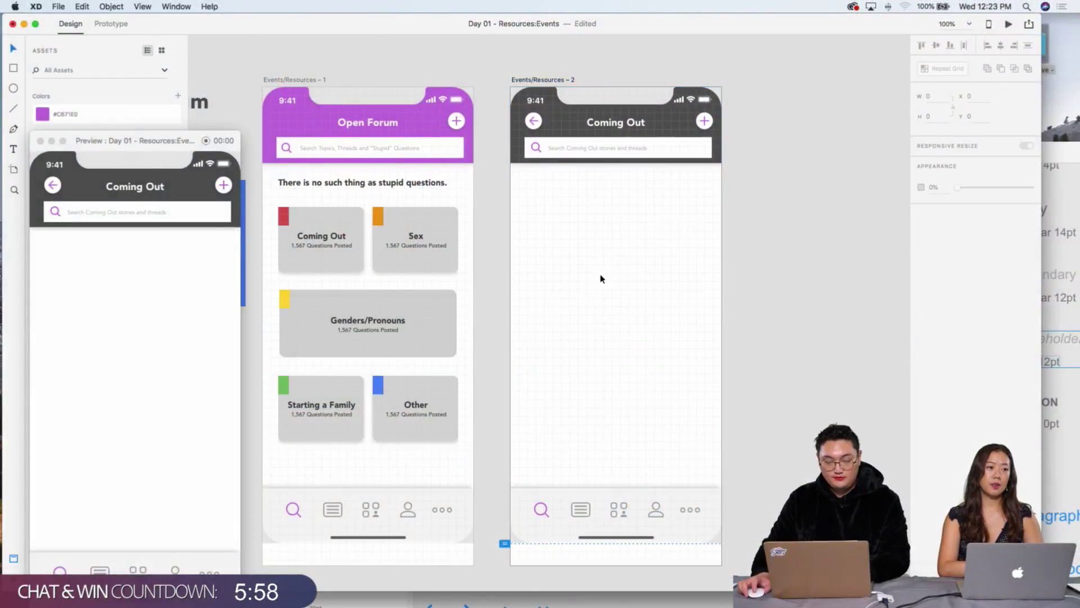
key("super+equal")
scroll(635, 276, "right", 3)
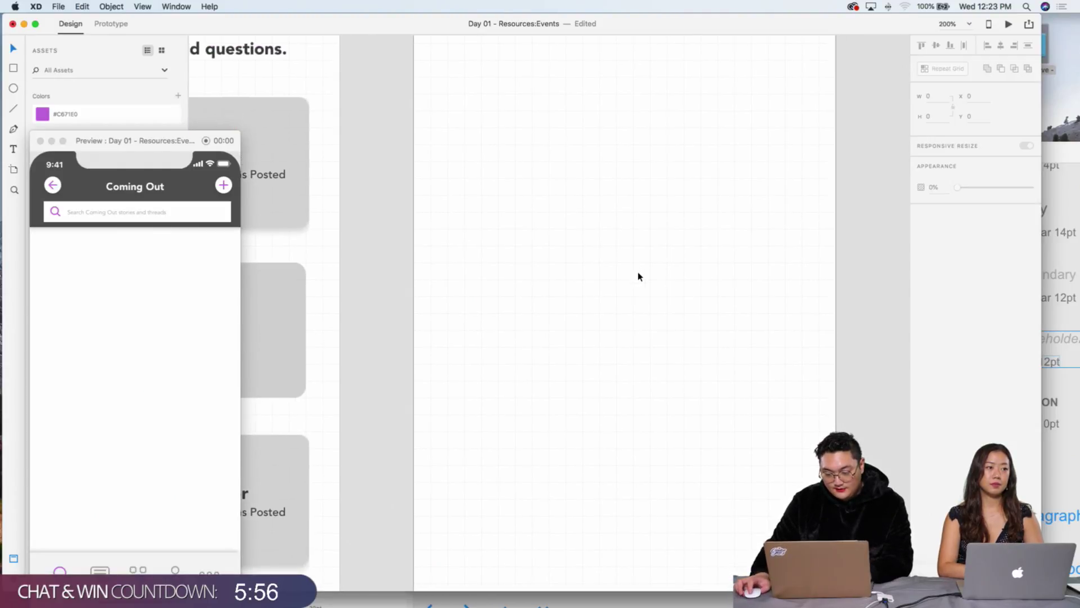
left_click(639, 275)
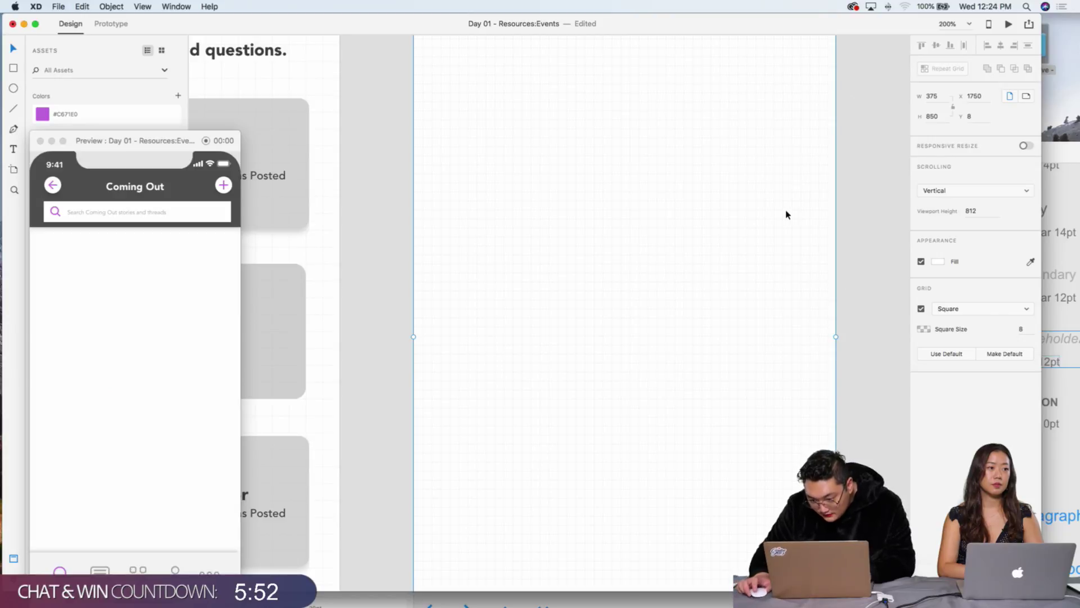
left_click(1020, 328)
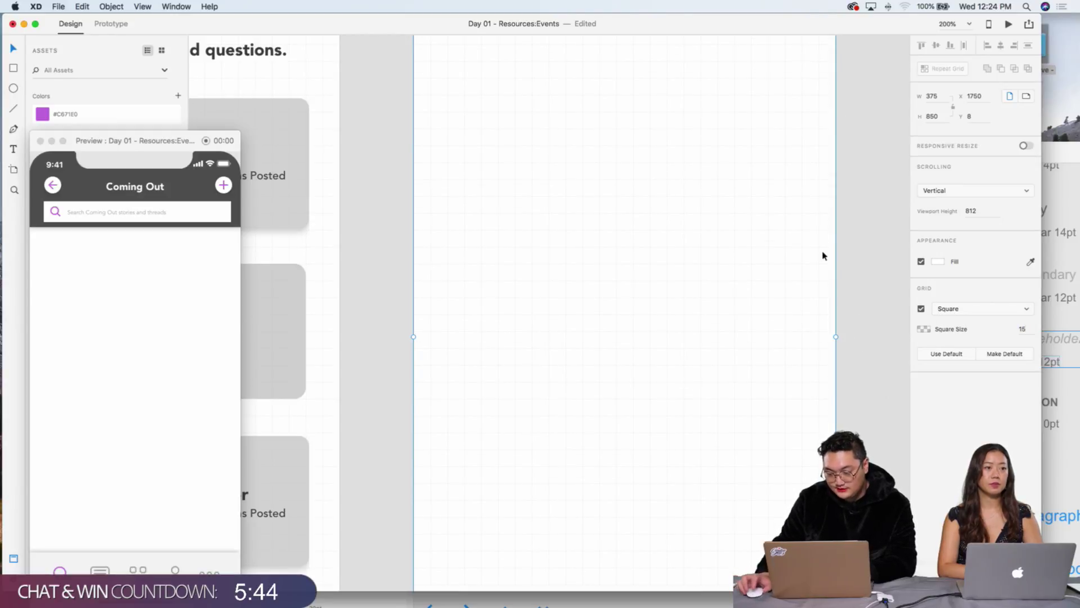
left_click(844, 252)
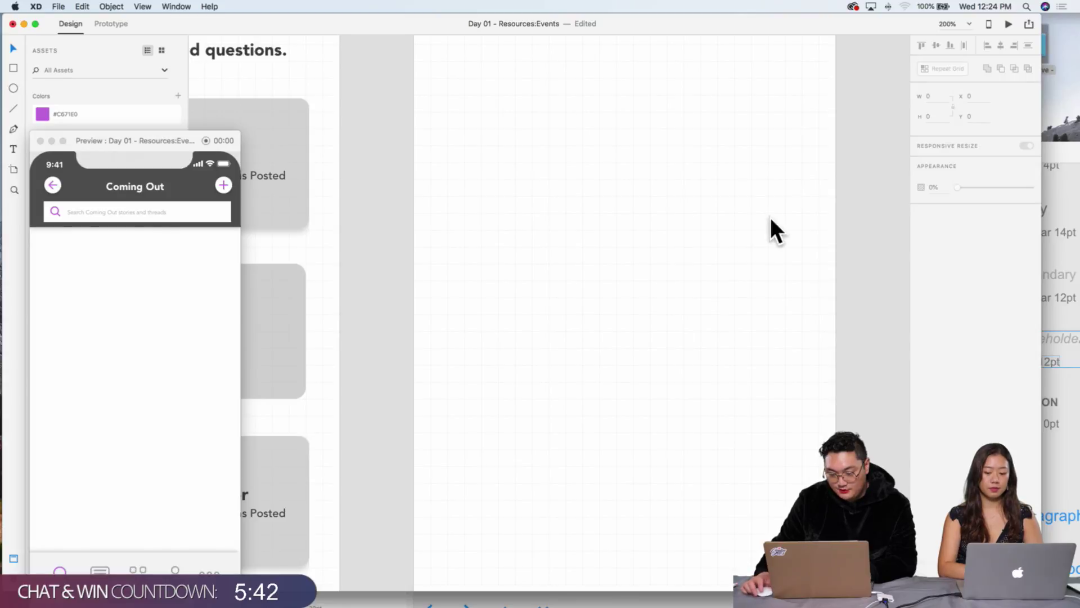
scroll(767, 217, "up", 5)
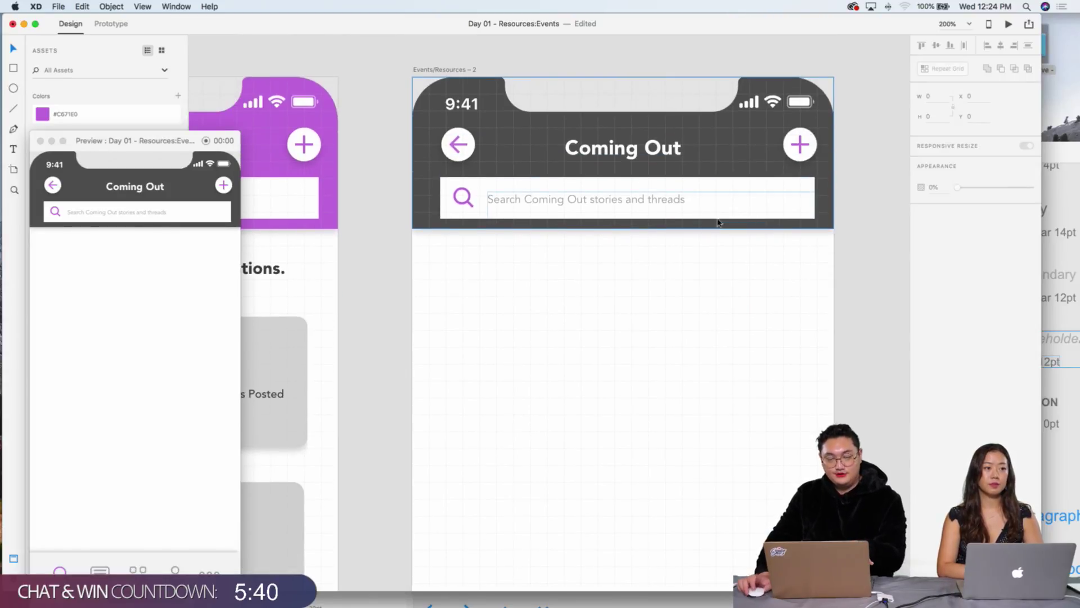
scroll(711, 229, "down", 4)
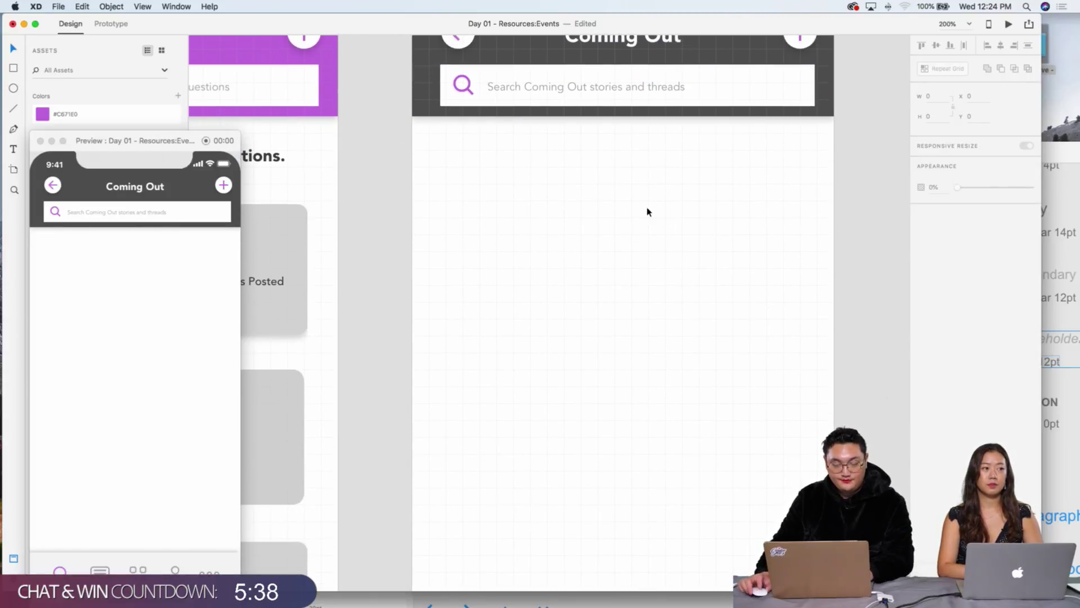
scroll(651, 213, "left", 5)
scroll(651, 212, "left", 1)
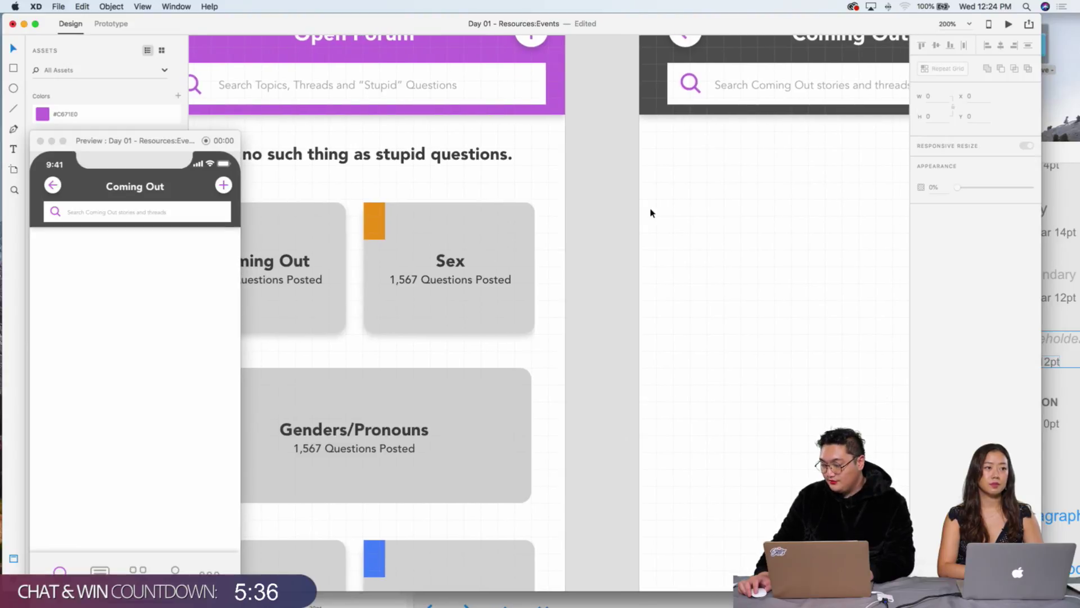
scroll(651, 212, "right", 5)
scroll(651, 213, "up", 5)
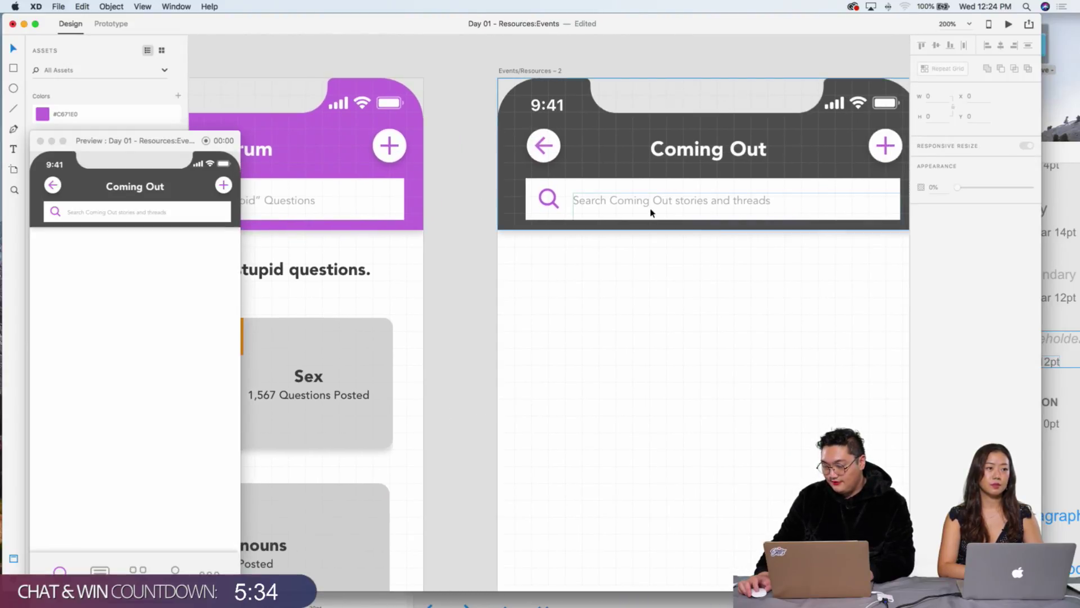
key("super+minus")
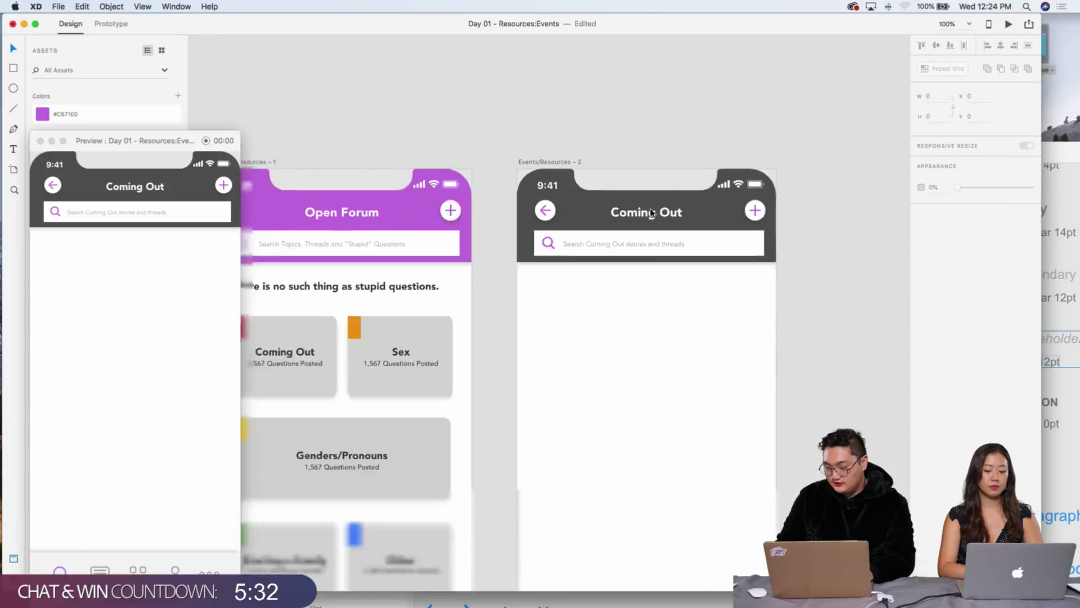
scroll(657, 221, "down", 2)
scroll(657, 221, "left", 1)
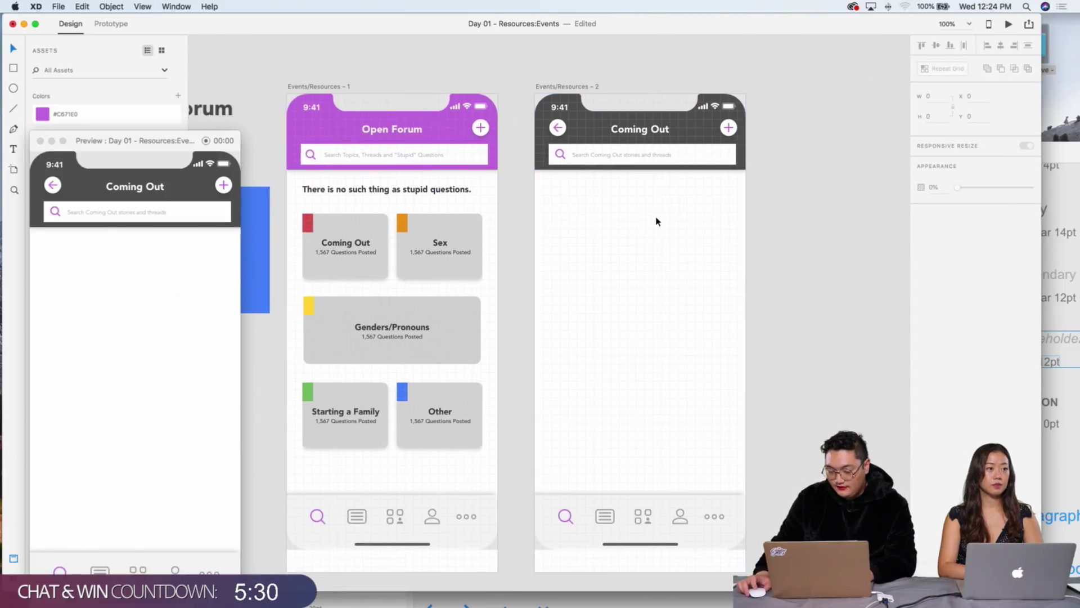
left_click_drag(120, 139, 171, 171)
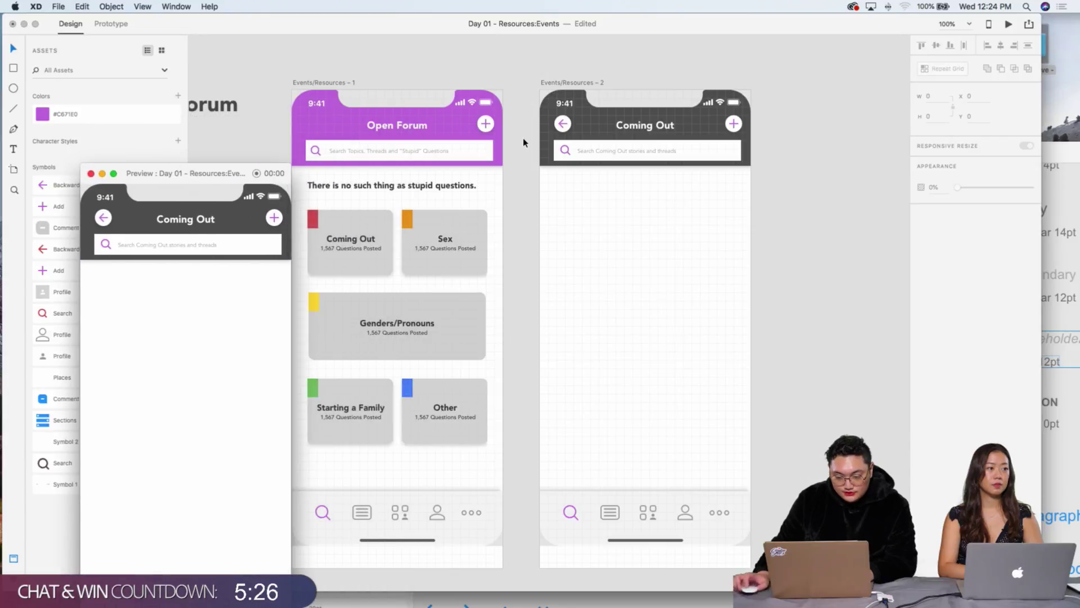
scroll(507, 137, "left", 2)
scroll(506, 137, "up", 1)
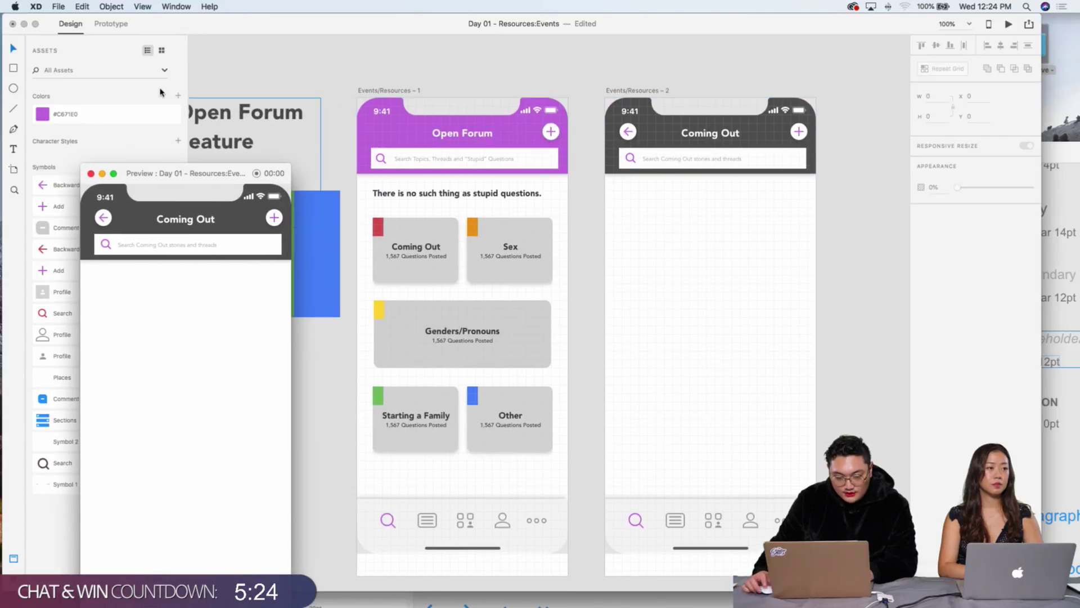
left_click(16, 89)
key("super+equal")
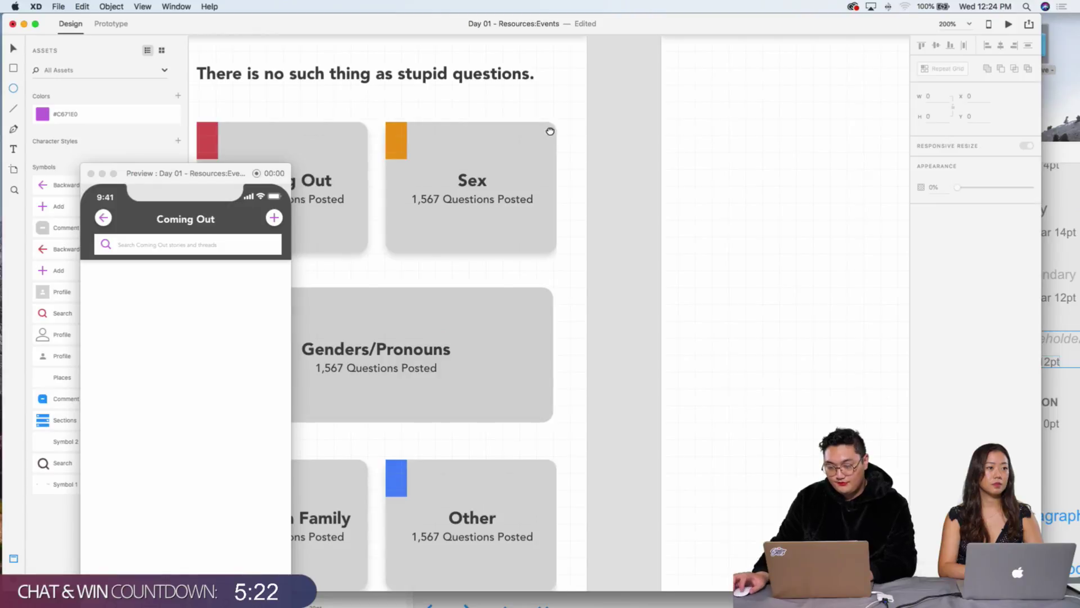
Step: Draw a circle under the Coming Out search bar, remove its border and fill it grey
left_click_drag(549, 130, 284, 206)
left_click_drag(433, 144, 492, 198)
key("v")
left_click(499, 222)
left_click(472, 177)
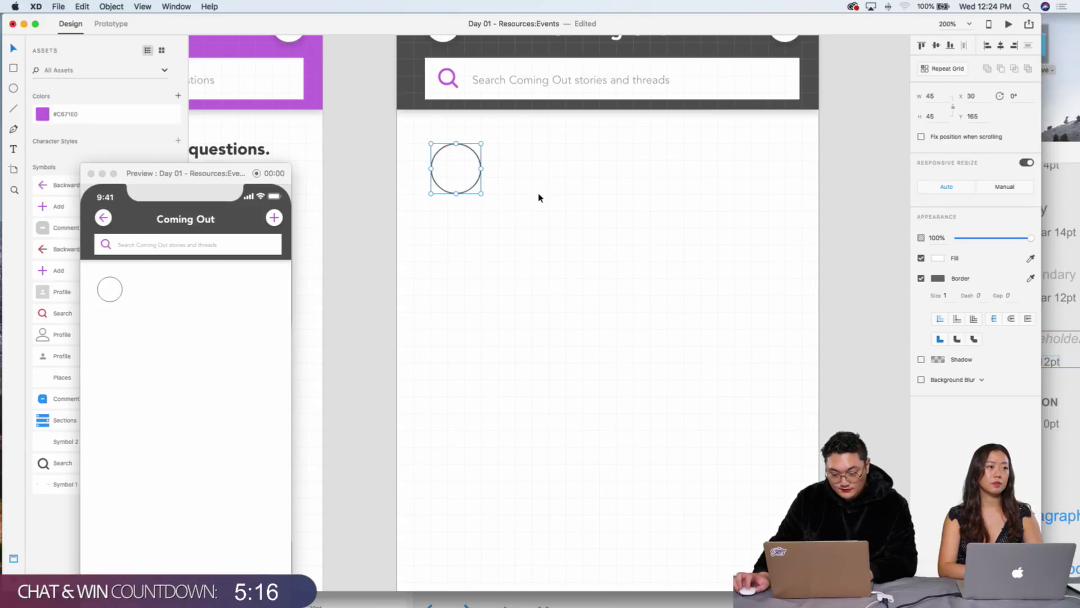
left_click(921, 279)
left_click(937, 259)
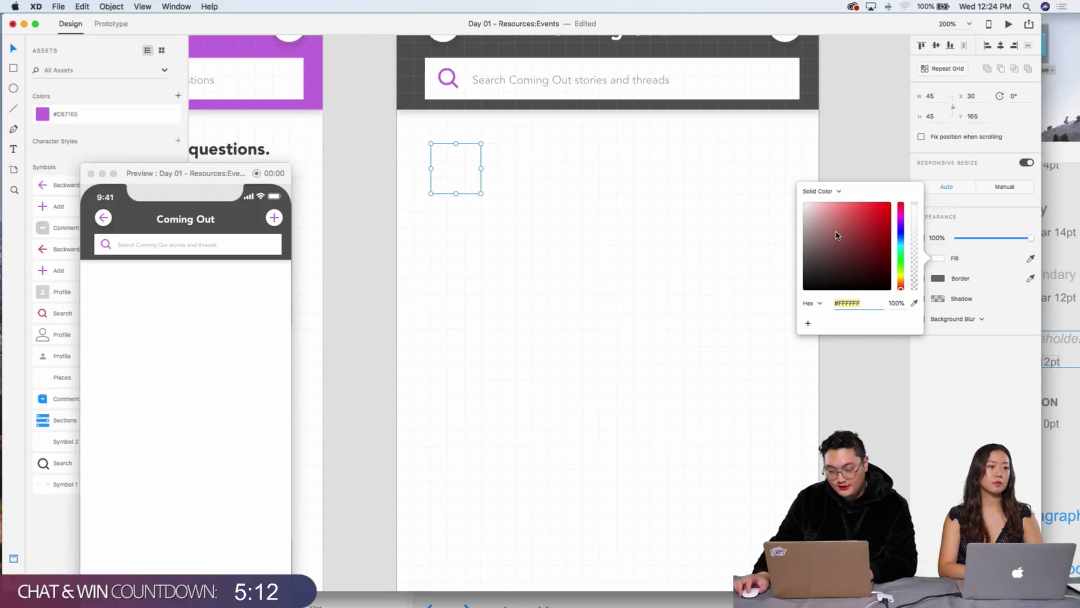
left_click(837, 236)
left_click(724, 254)
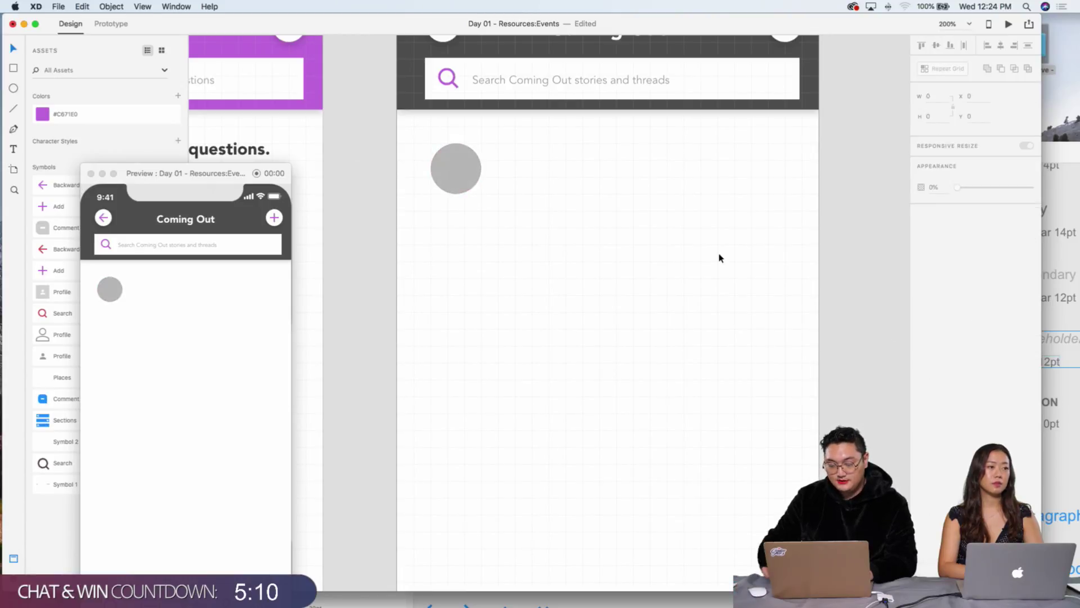
Step: Zoom out, move the preview window up, and select the Coming Out and Open Forum header groups
key("super+minus")
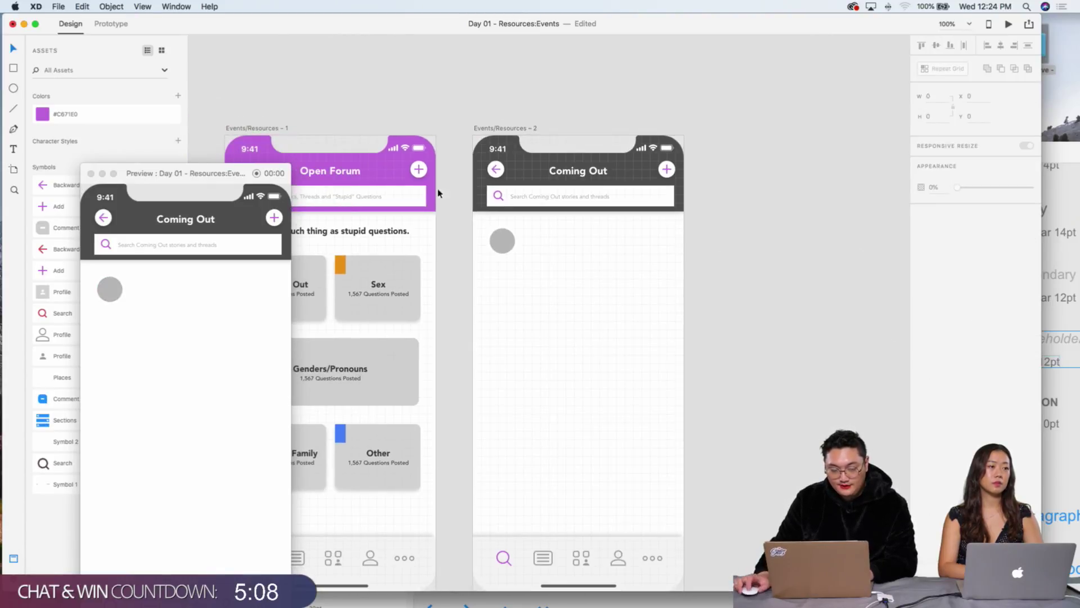
left_click_drag(170, 179, 180, 113)
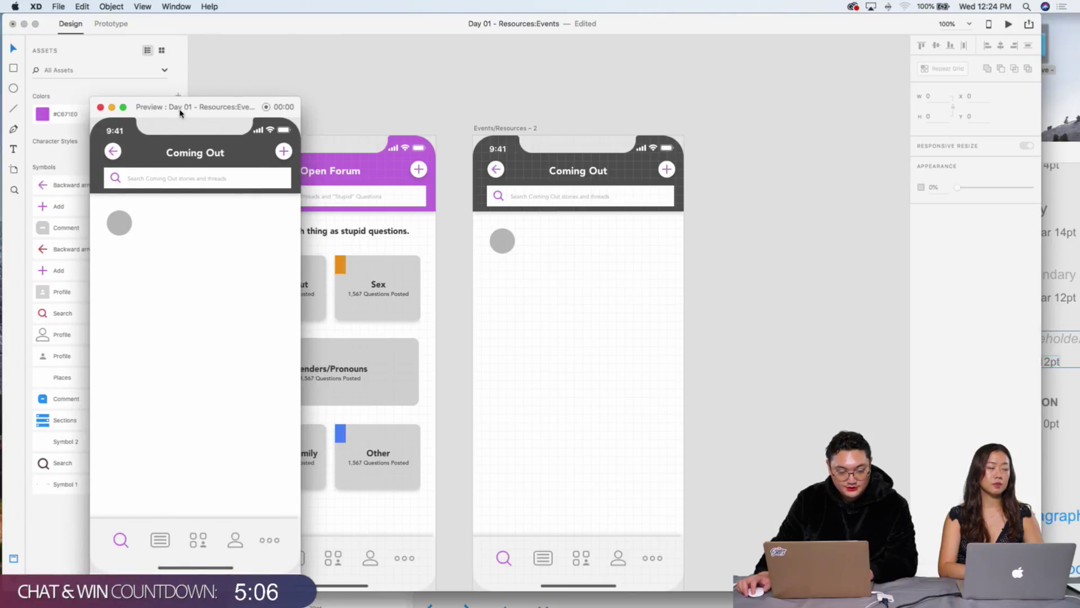
scroll(570, 237, "left", 3)
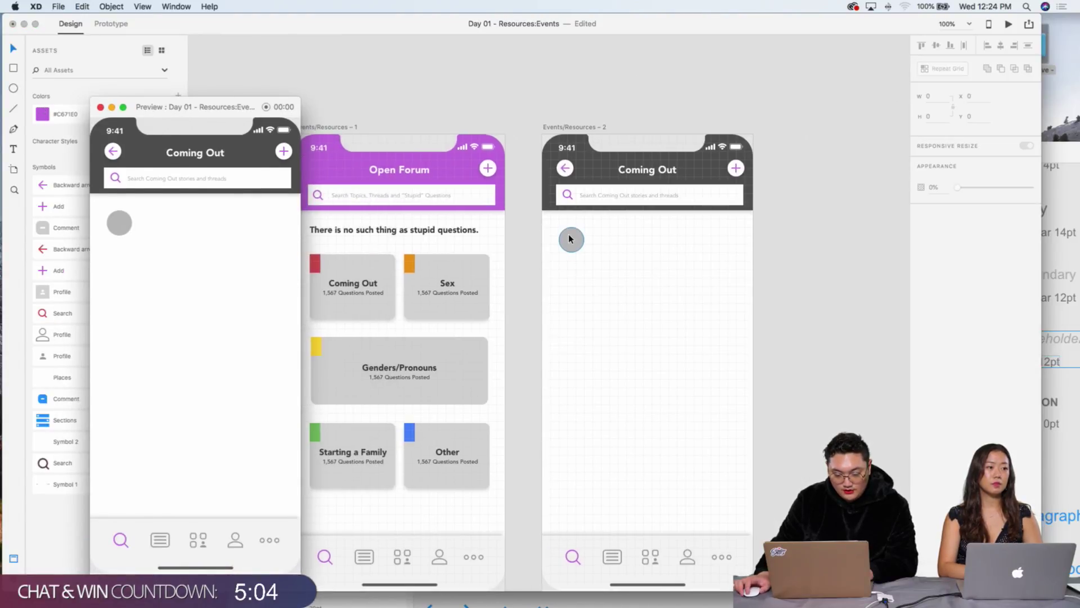
left_click(603, 195)
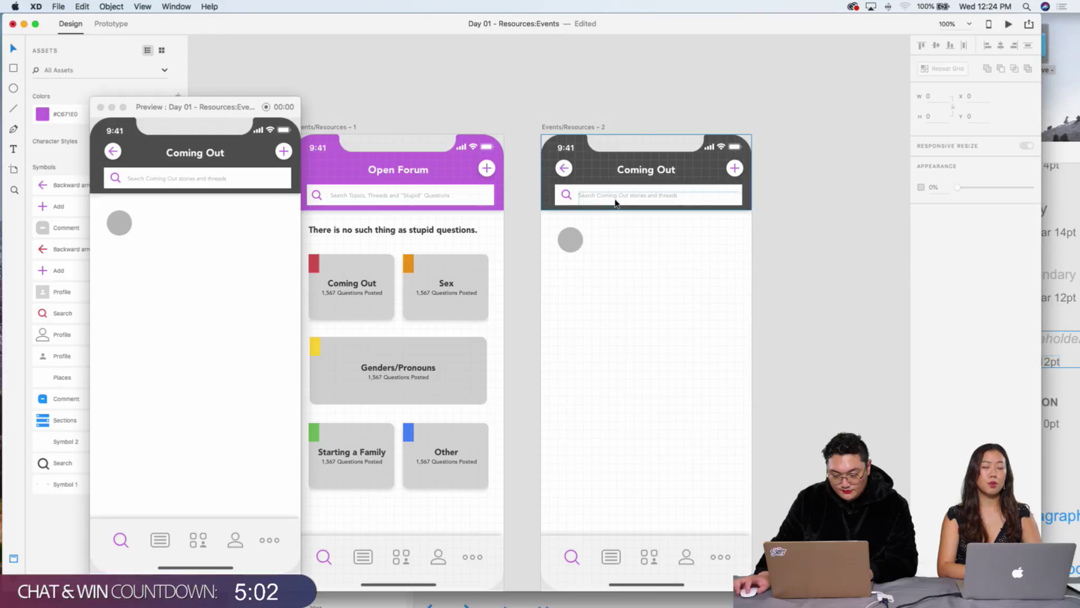
left_click(613, 201)
left_click(432, 197)
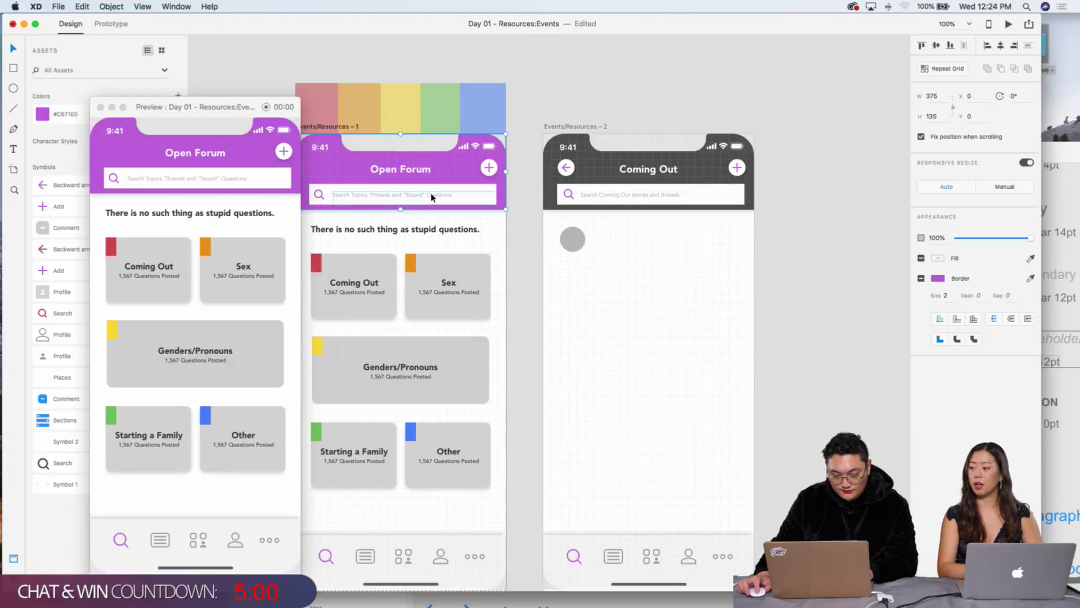
scroll(713, 329, "down", 2)
scroll(713, 329, "left", 2)
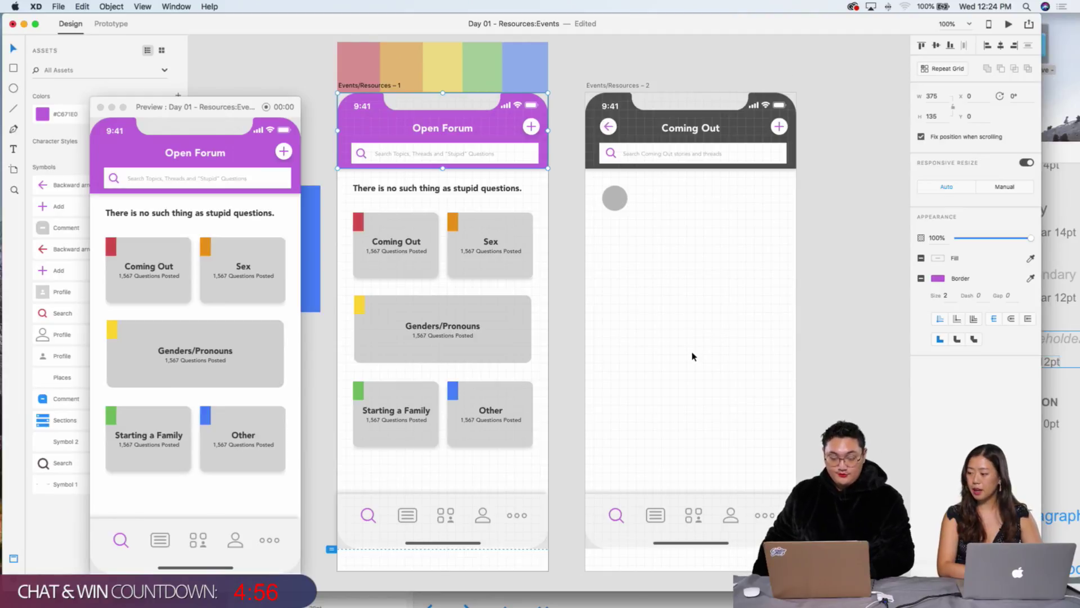
scroll(539, 301, "left", 10)
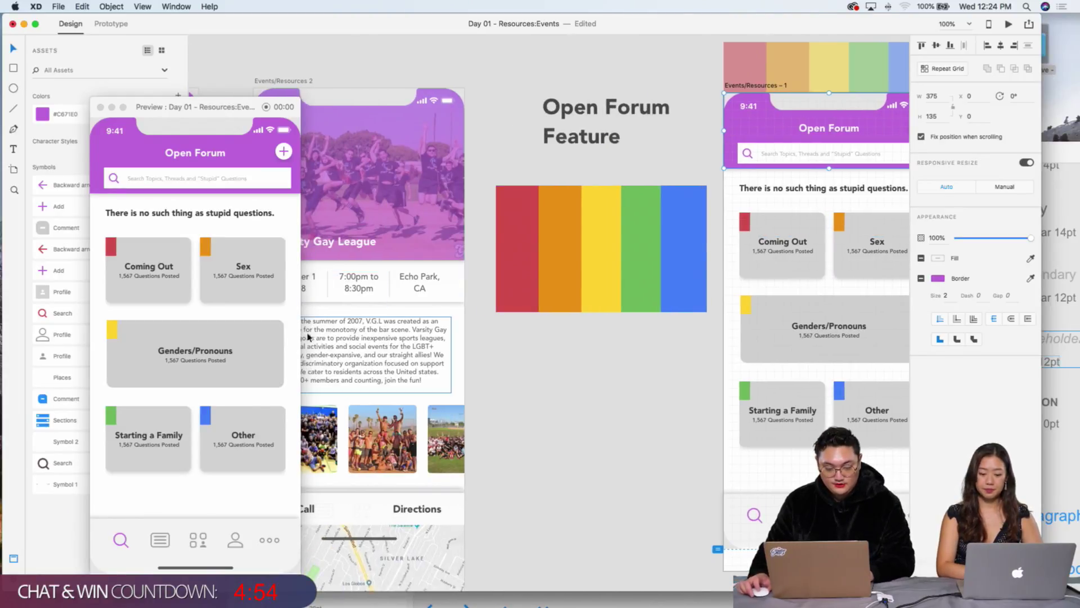
scroll(622, 282, "right", 10)
Step: Paste the V.G.L description onto the Coming Out artboard beside the circle and zoom in
left_click(624, 241)
key("cmd+v")
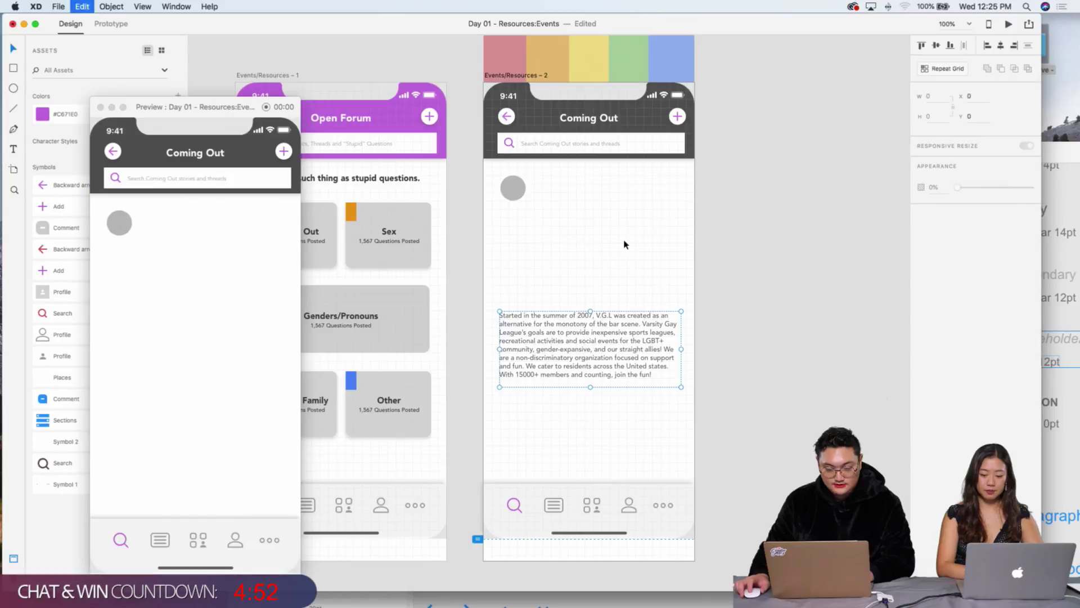
left_click_drag(562, 348, 608, 218)
scroll(608, 218, "right", 1)
key("cmd+2")
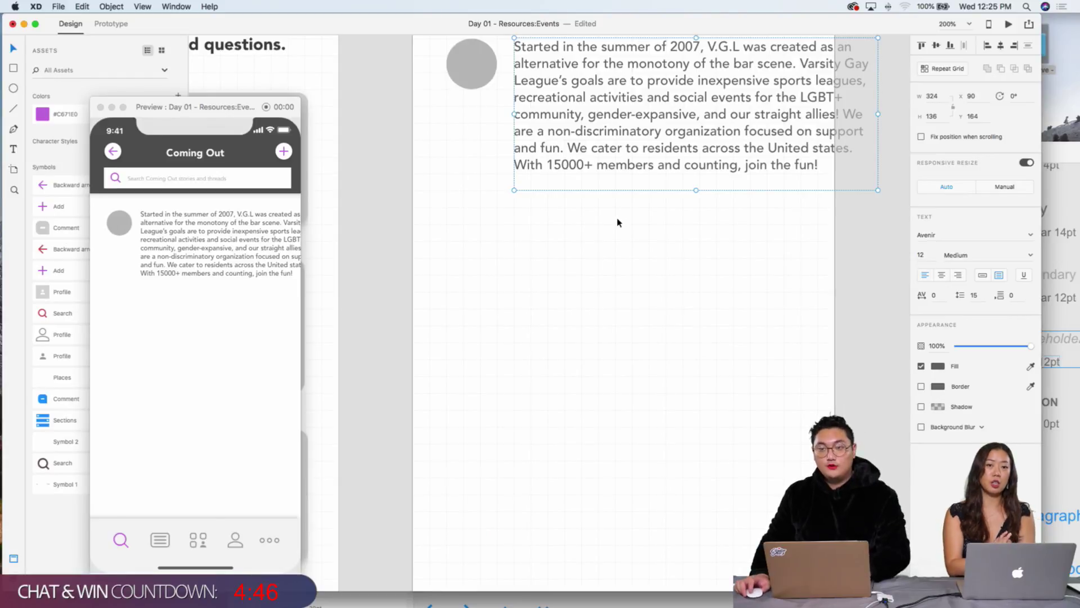
scroll(618, 222, "up", 3)
scroll(617, 222, "right", 2)
scroll(617, 225, "up", 1)
scroll(617, 225, "right", 1)
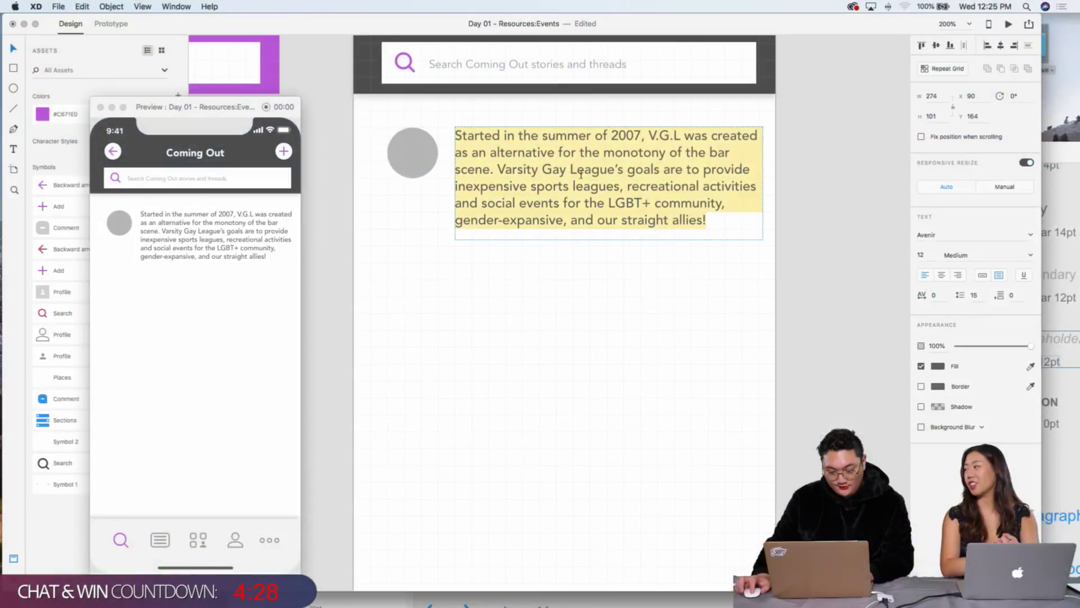
Step: Select the paragraph's text ending at 'allies!' and exit text editing with the box selected
left_click(707, 220)
key("super+a")
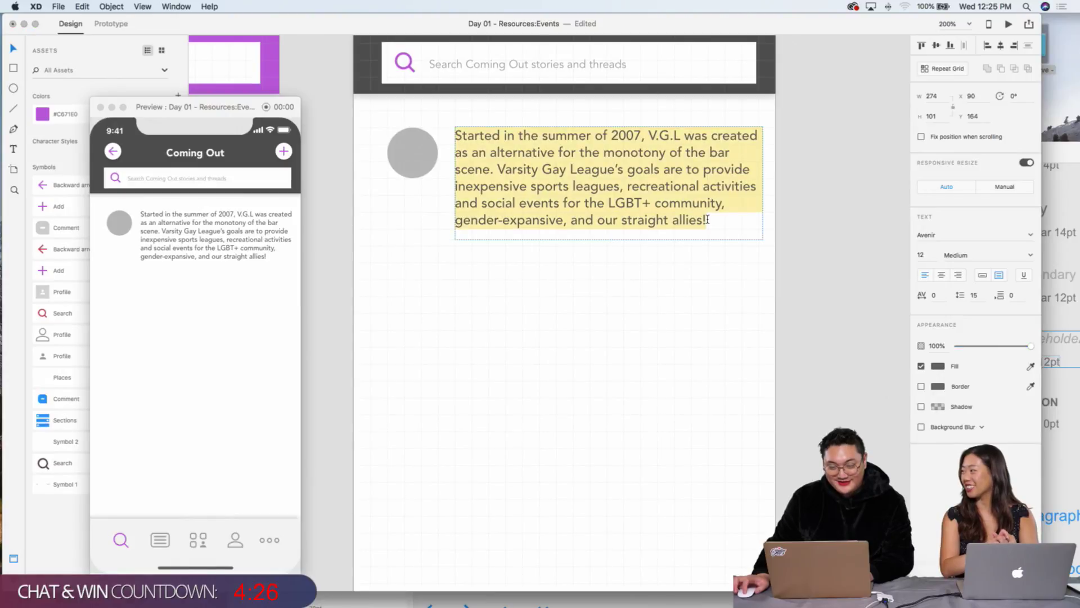
left_click(714, 219)
left_click_drag(713, 219, 420, 79)
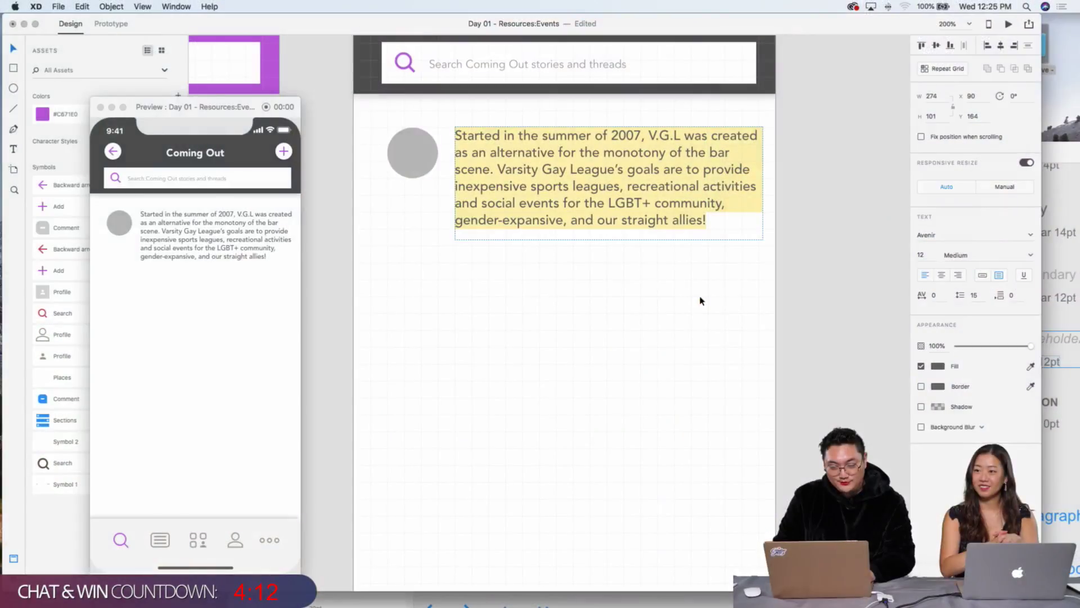
key("Escape")
scroll(703, 301, "up", 3)
Step: Replace the paragraph with 'I came out to my parents and blah blah blah…' placeholder text
double_click(691, 288)
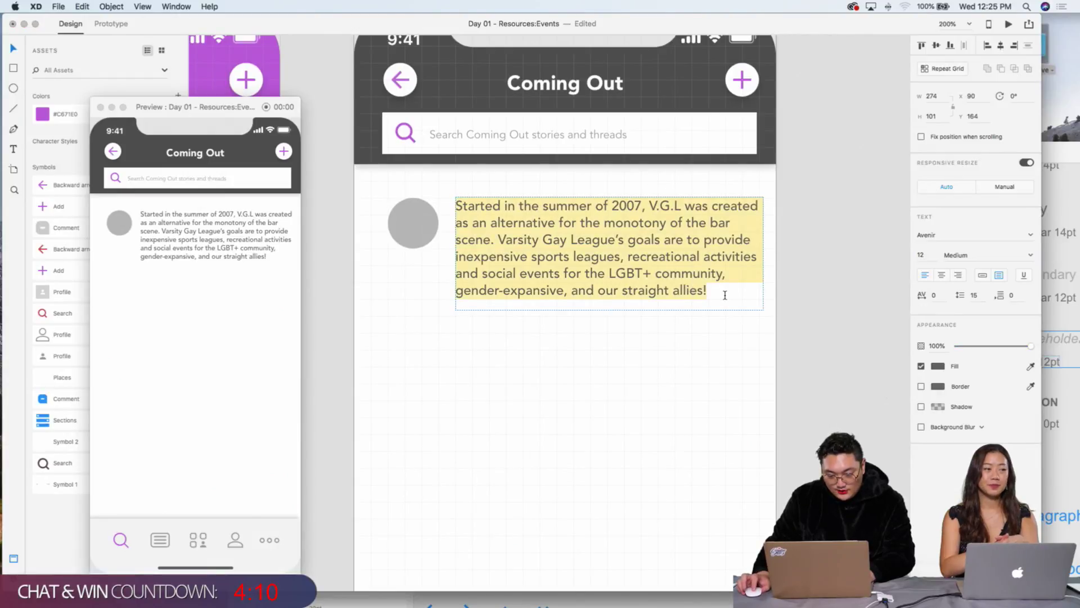
left_click(723, 294)
key("super+a")
key("BackSpace")
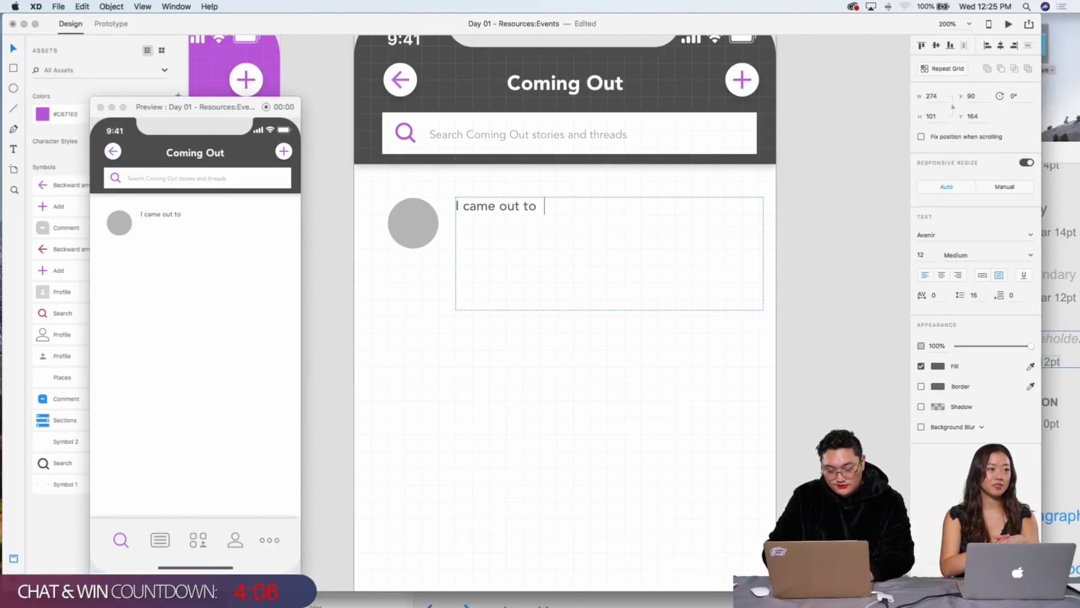
type("I came out to my parents and ")
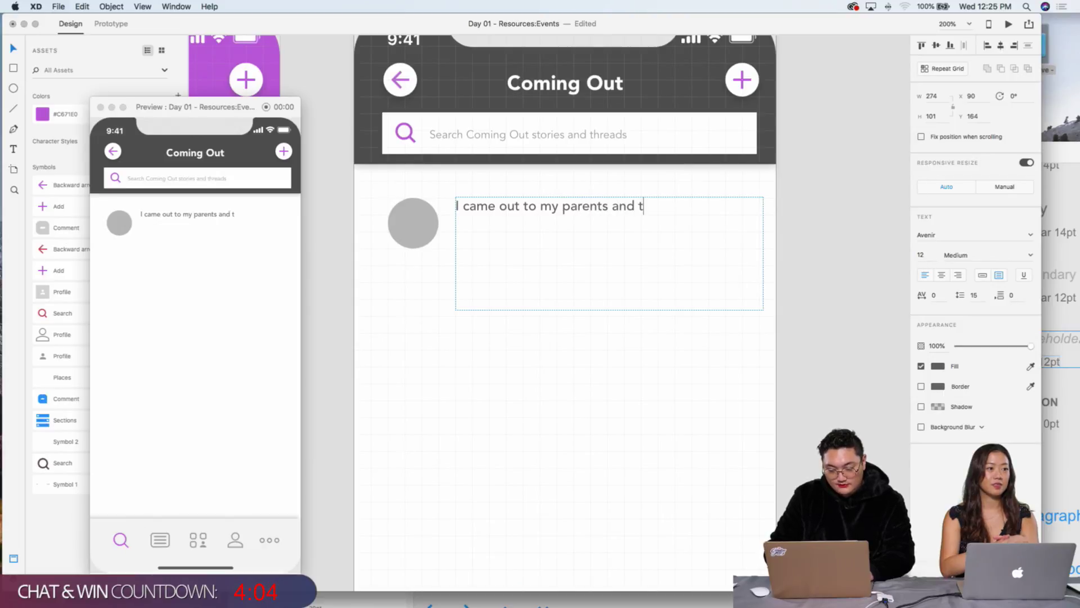
type("blah blah blah")
key("alt+shift+Left")
key("alt+shift+Left")
key("alt+shift+Left")
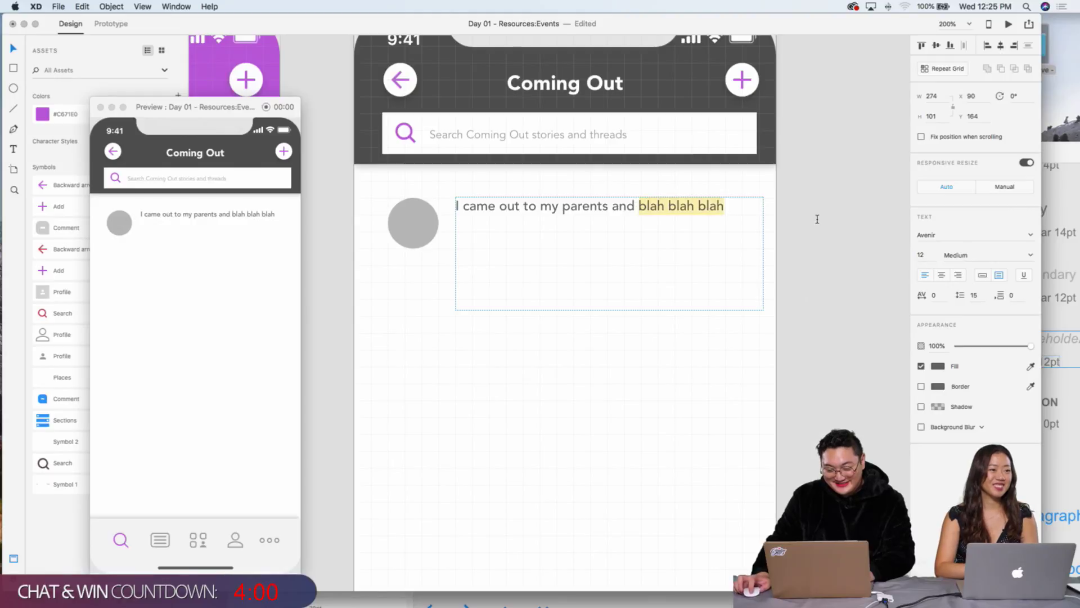
key("Right")
type("blah blah blah blah blah blah blah blah")
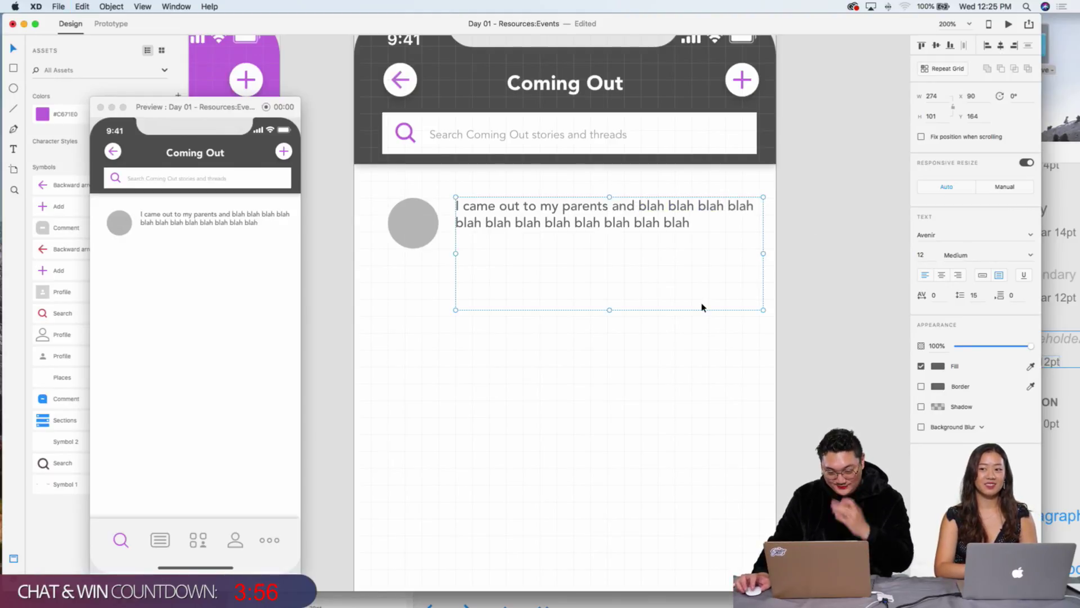
Step: Shrink and narrow the story text box and set its font size to 10
left_click_drag(610, 311, 616, 225)
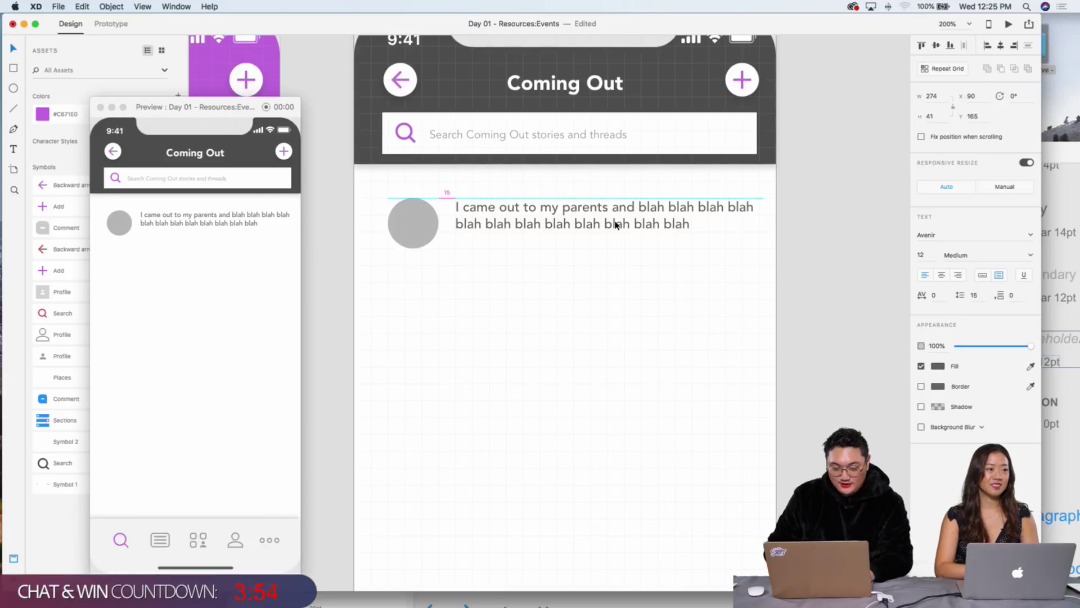
left_click(616, 225)
left_click_drag(757, 225, 696, 225)
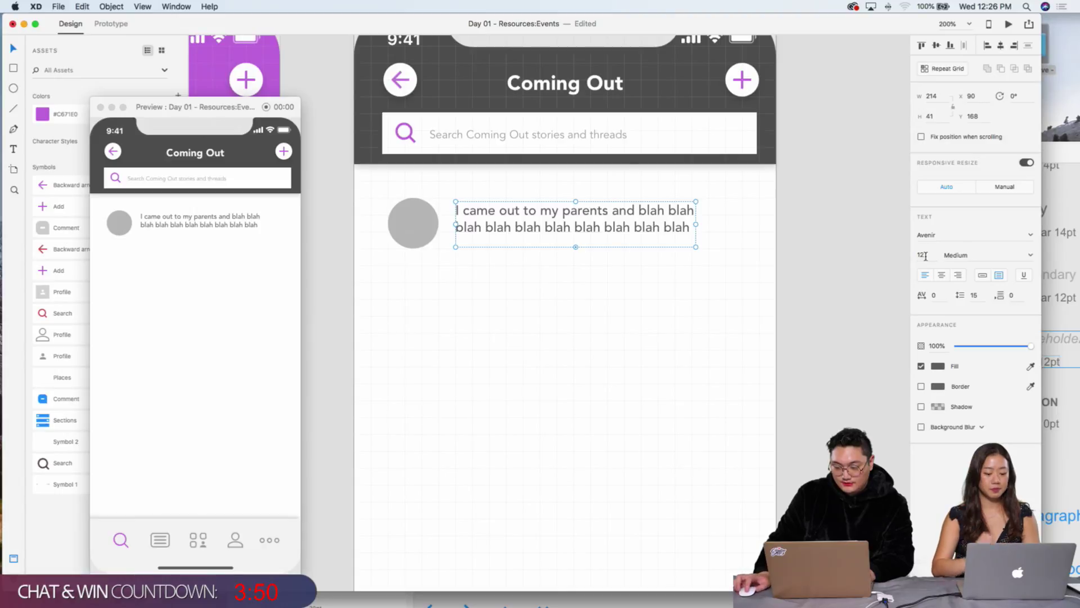
key("Return")
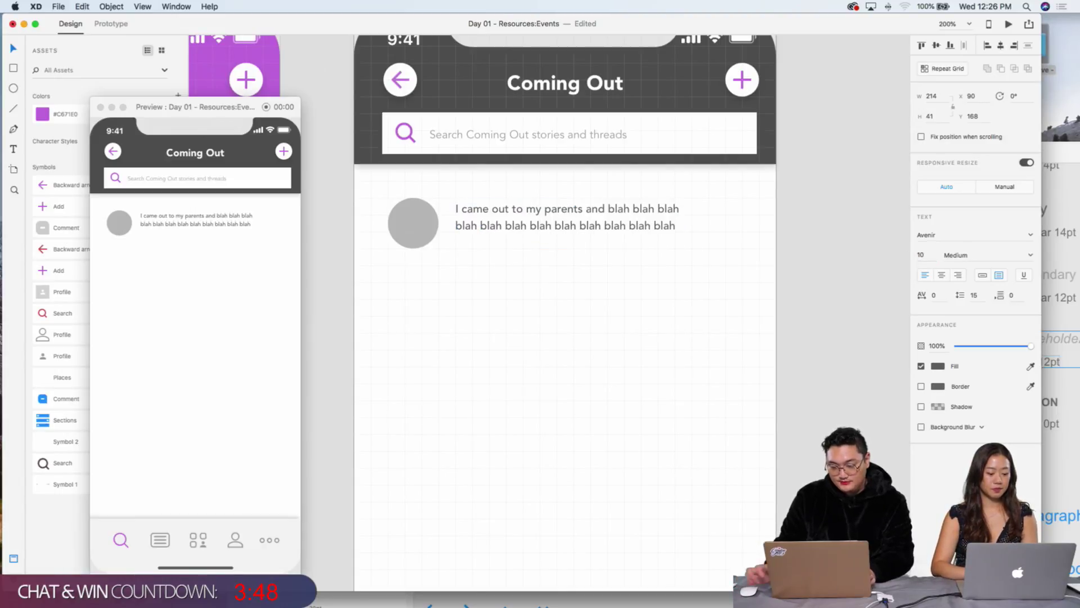
Step: Finish editing the story text and nudge it slightly right and down beside the avatar
double_click(659, 234)
left_click(672, 227)
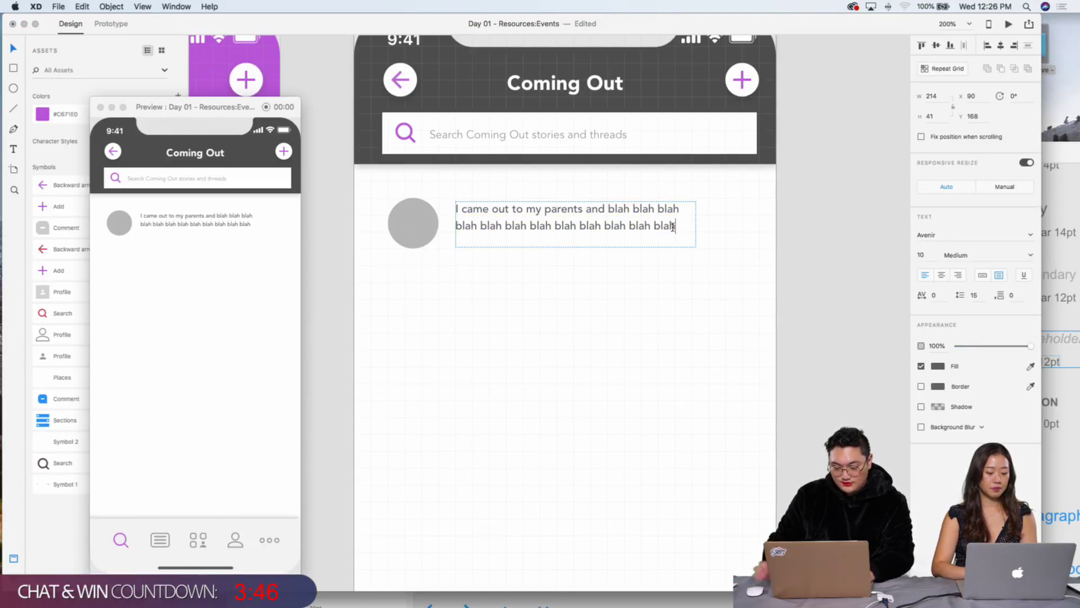
left_click(661, 327)
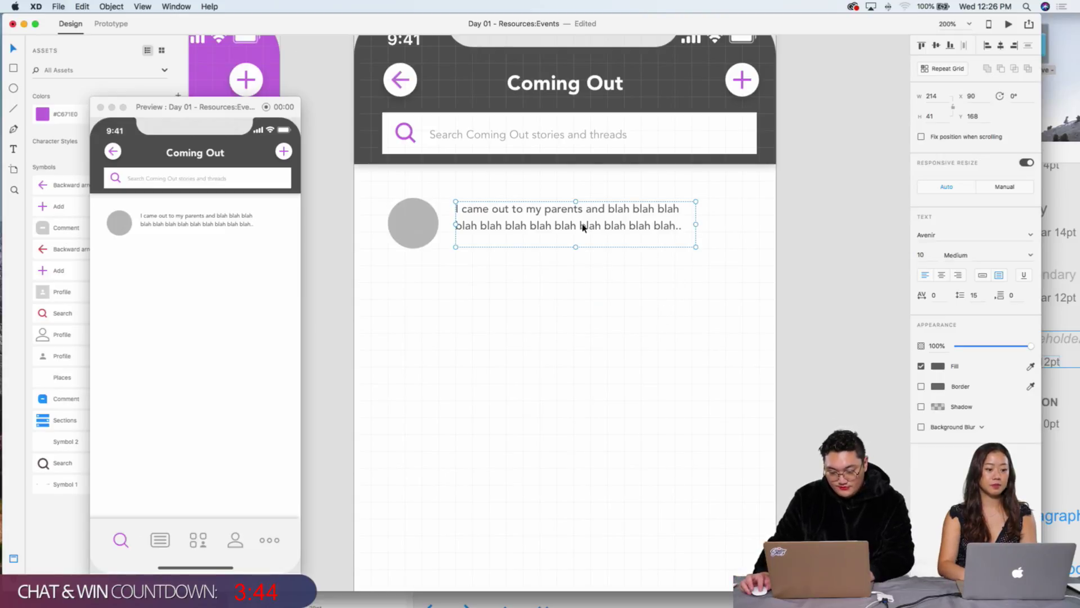
key("Right")
key("Right")
key("Right")
key("Down")
key("Down")
key("Down")
key("Down")
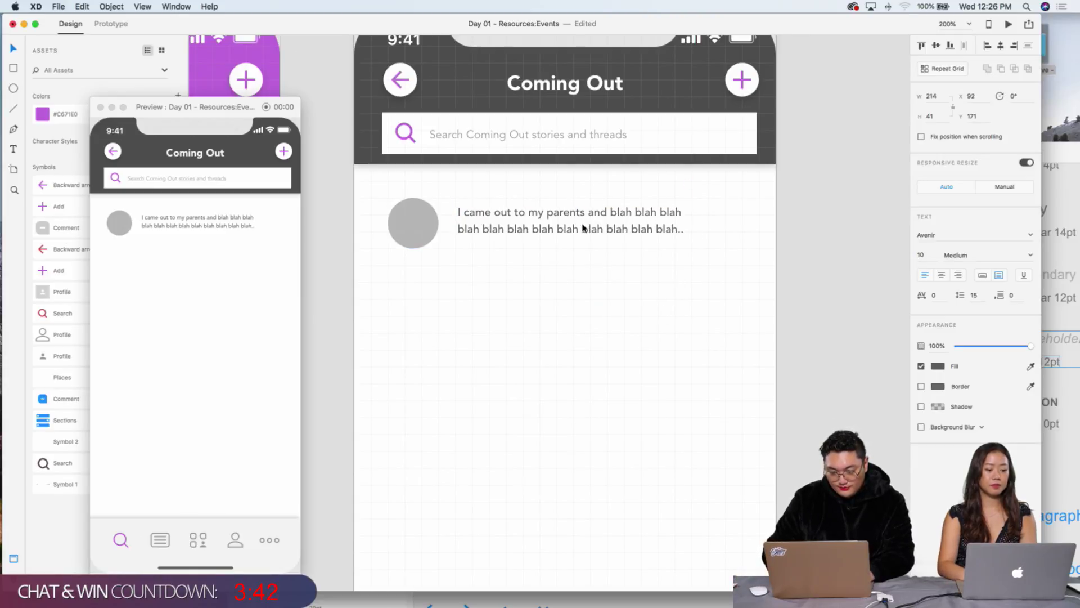
left_click(656, 309)
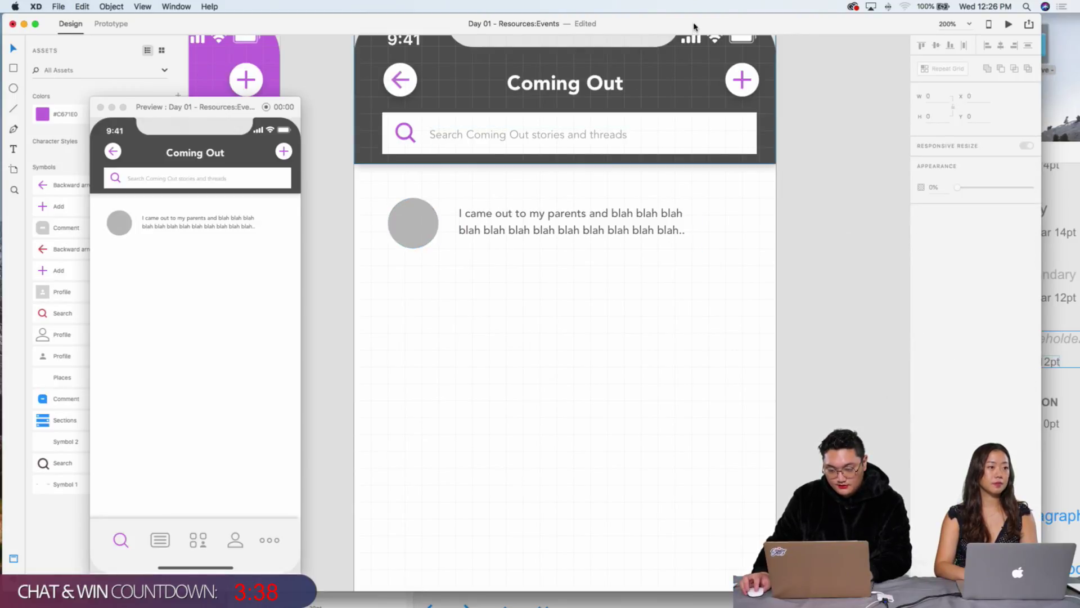
Step: Paste the minus icon copied from the UI Kit onto the Coming Out artboard
left_click_drag(694, 27, 657, 242)
left_click(565, 135)
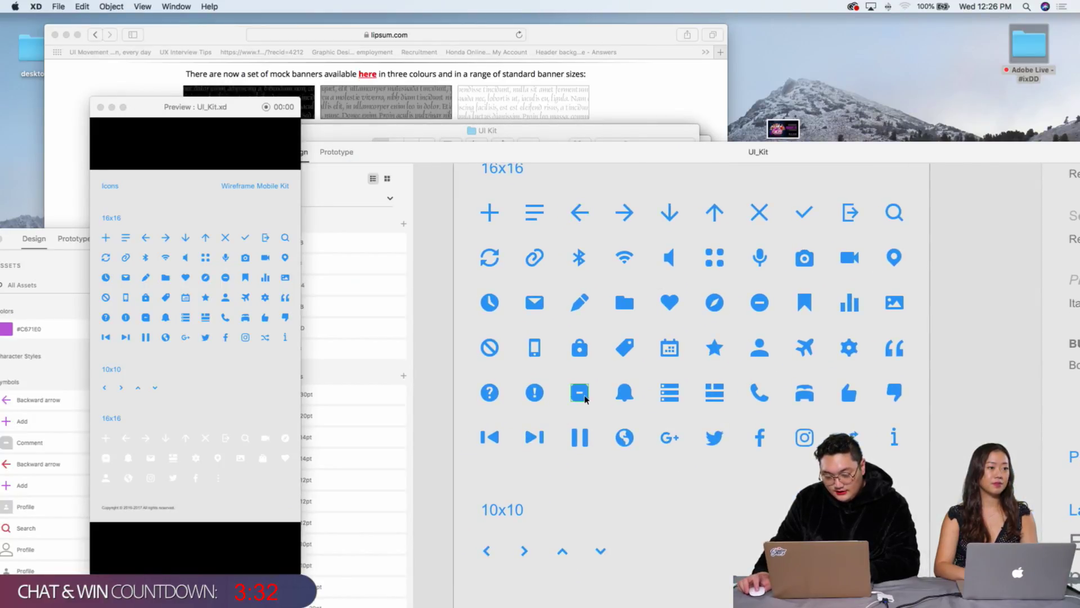
left_click(53, 237)
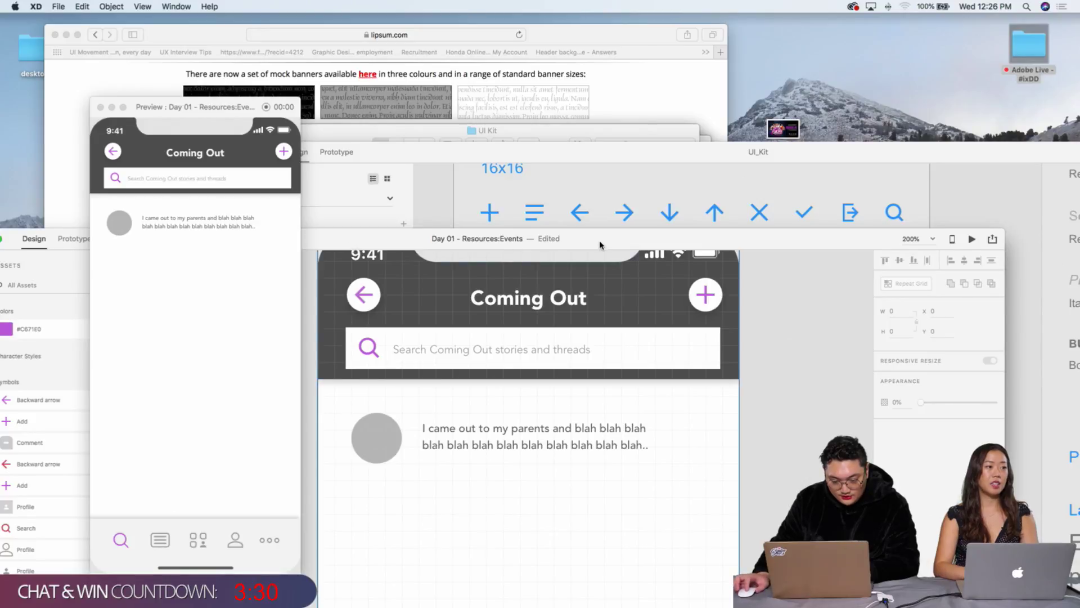
key("cmd+v")
left_click(465, 443)
Step: Resize the icon to 28 × 28 and place it at the right end of the story row
left_click_drag(468, 434, 704, 332)
key("Left")
key("Left")
key("Left")
key("Left")
key("Left")
key("Left")
key("Left")
key("Left")
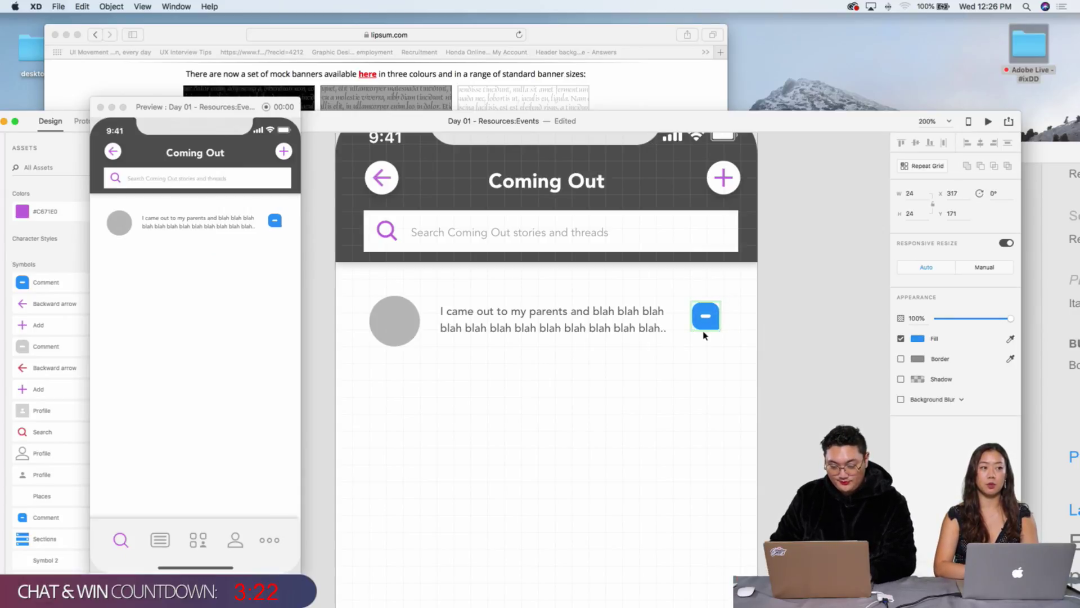
key("Right")
key("Right")
key("Right")
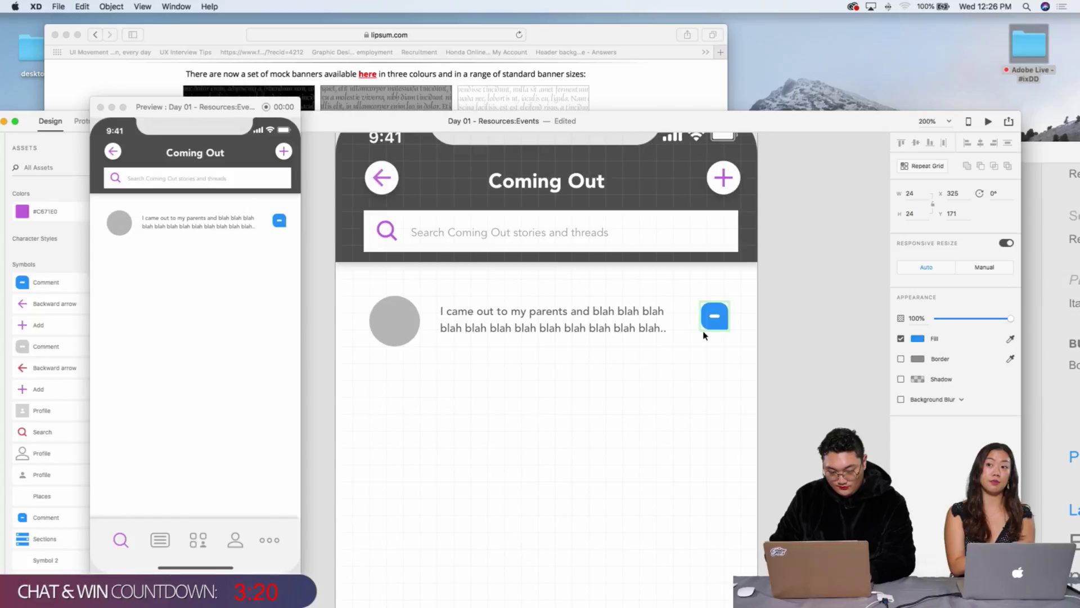
key("Down")
key("Down")
key("Left")
key("Left")
key("Left")
key("Left")
key("Left")
key("Left")
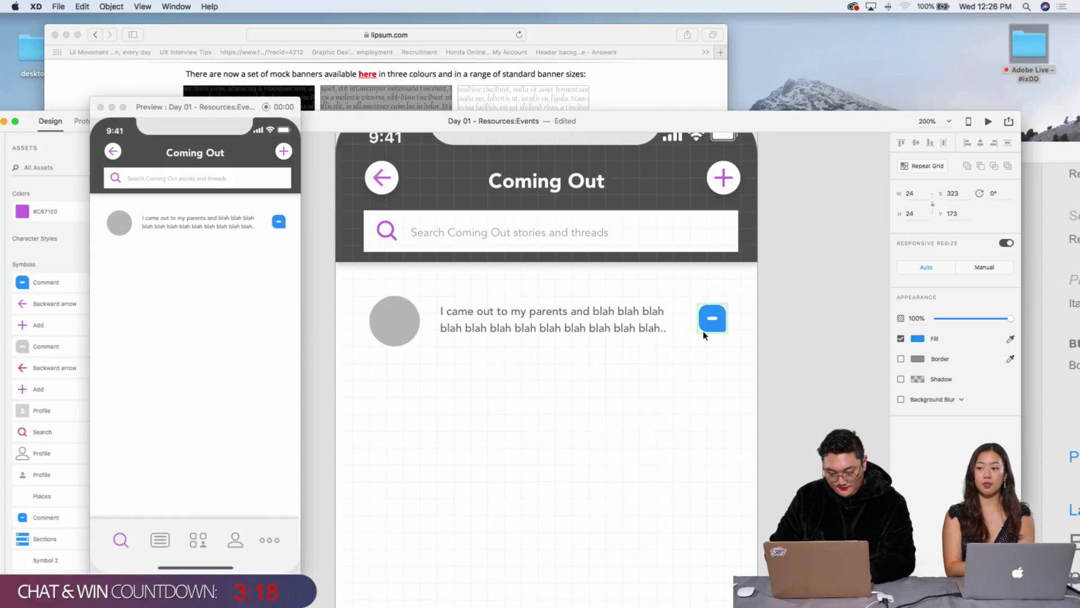
key("Left")
key("Left")
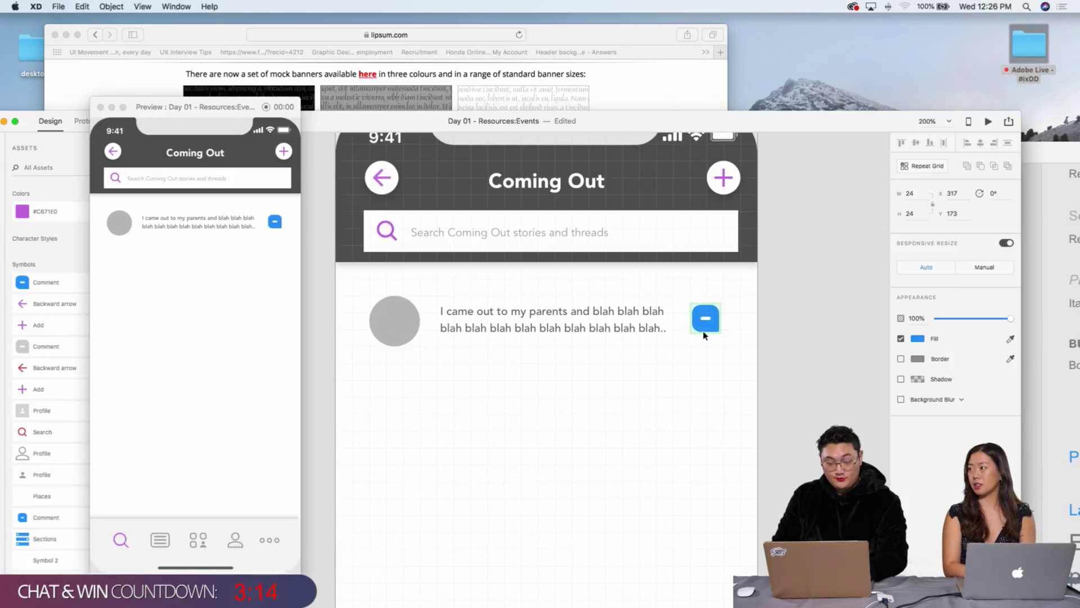
left_click_drag(717, 331, 722, 337)
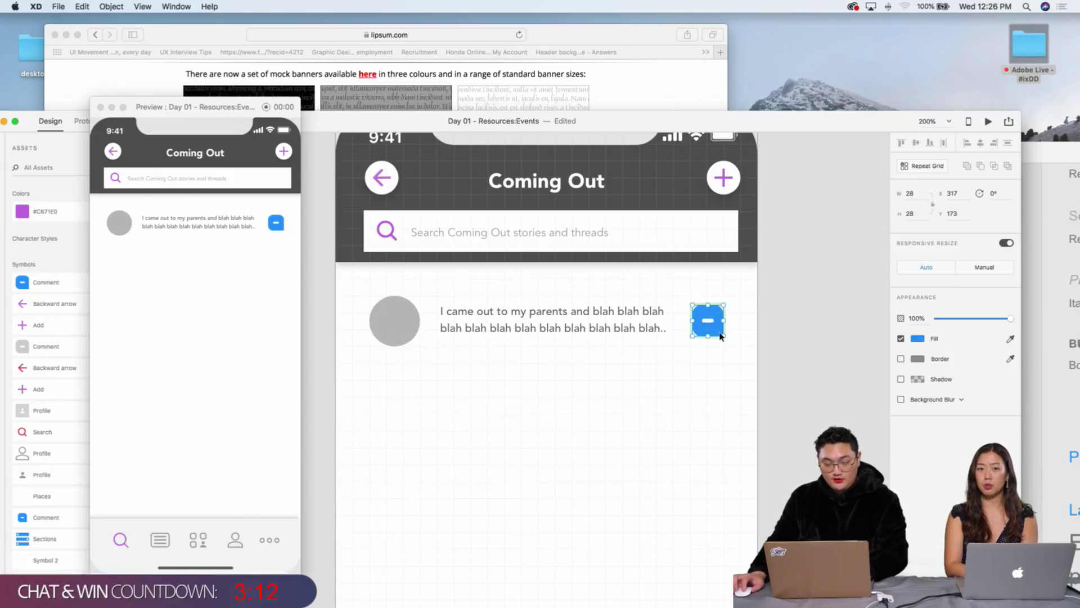
key("Up")
key("Left")
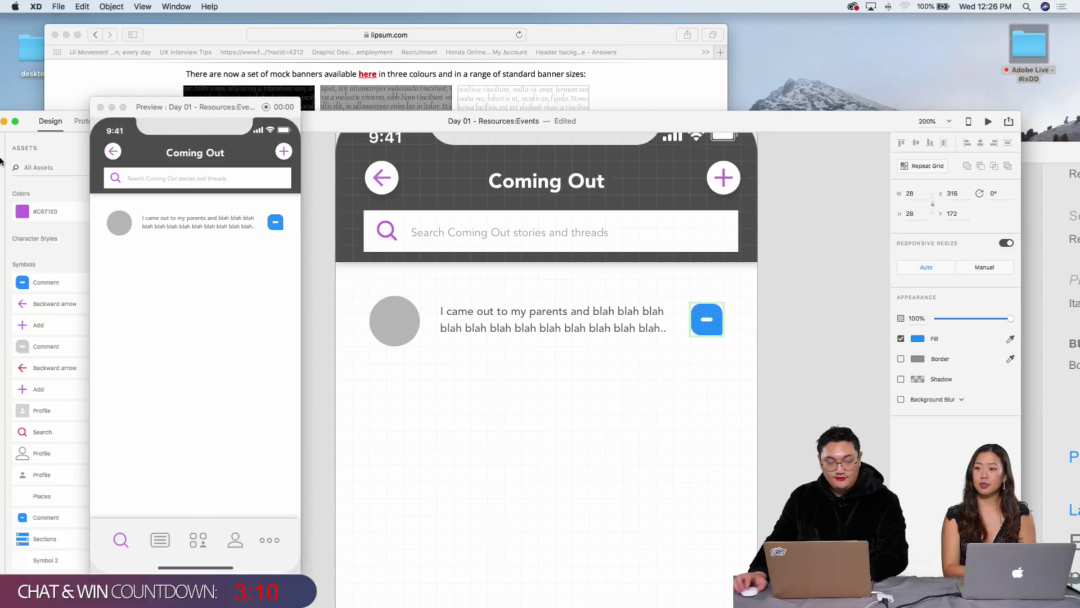
Step: Draw a small circle and move it onto the comment icon's top-right corner
left_click_drag(370, 121, 393, 61)
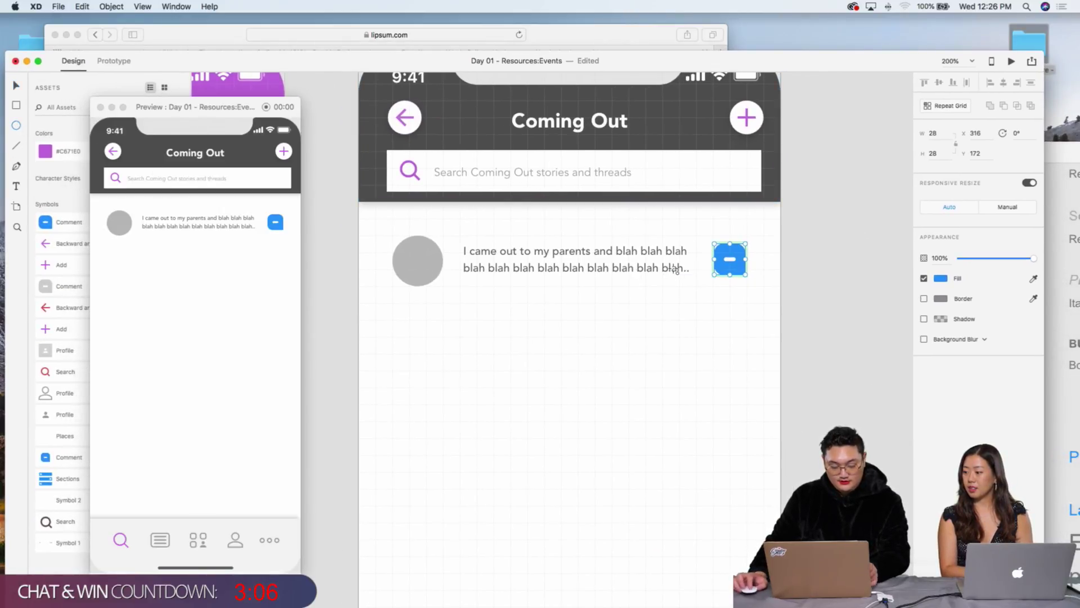
left_click_drag(747, 236, 768, 259)
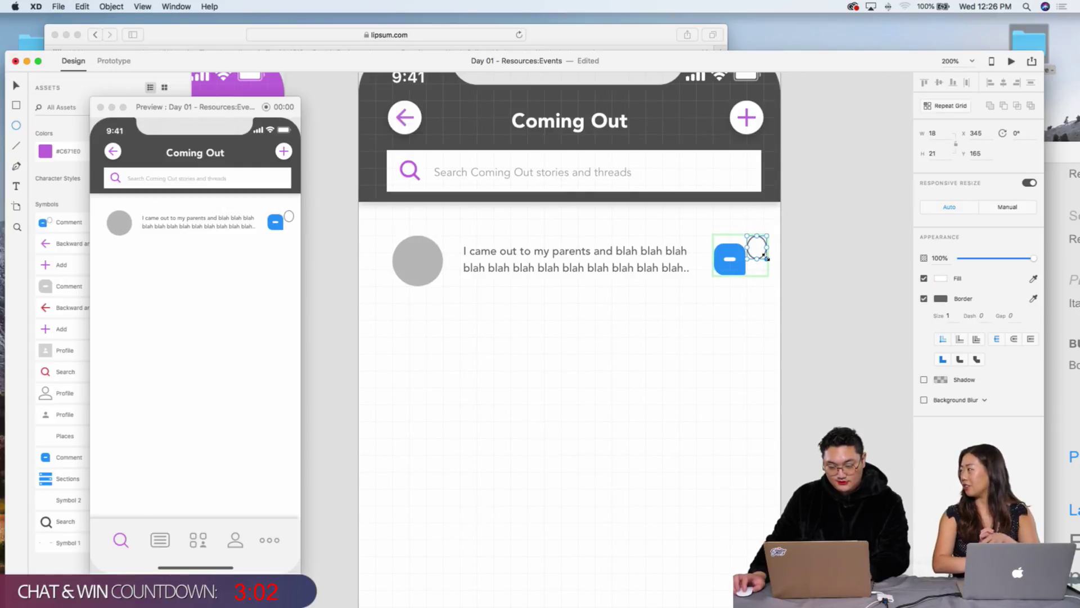
key("super+z")
left_click_drag(712, 320, 741, 356)
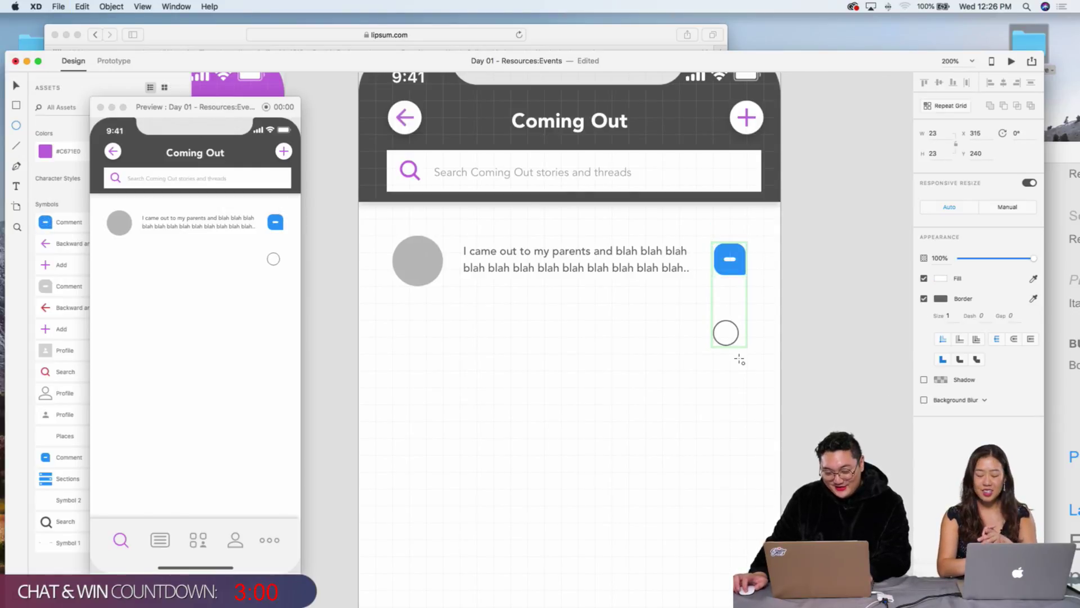
left_click(736, 338)
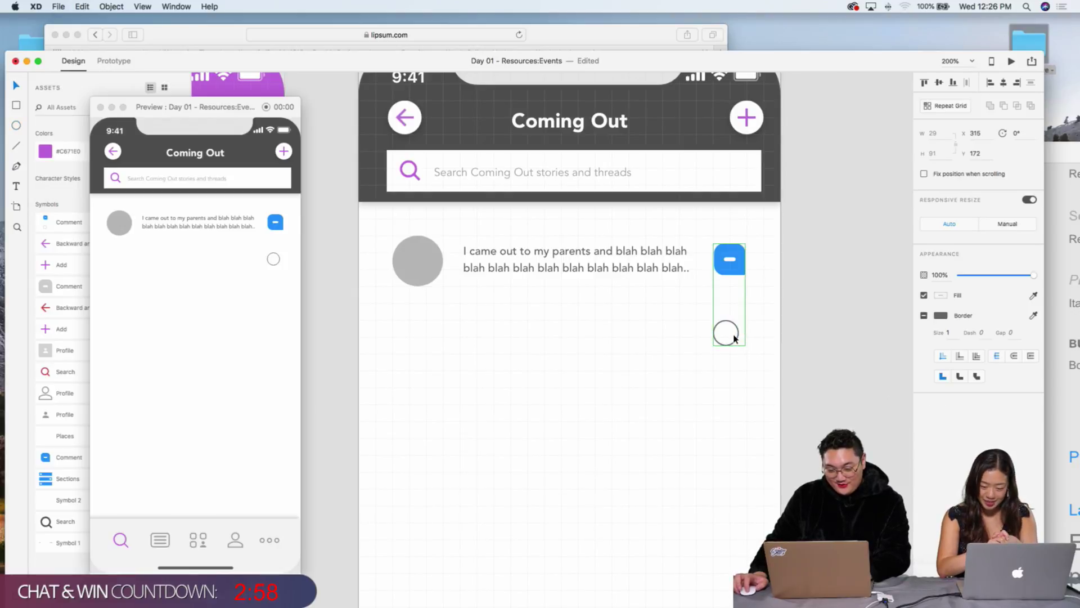
double_click(725, 333)
left_click_drag(728, 329, 754, 238)
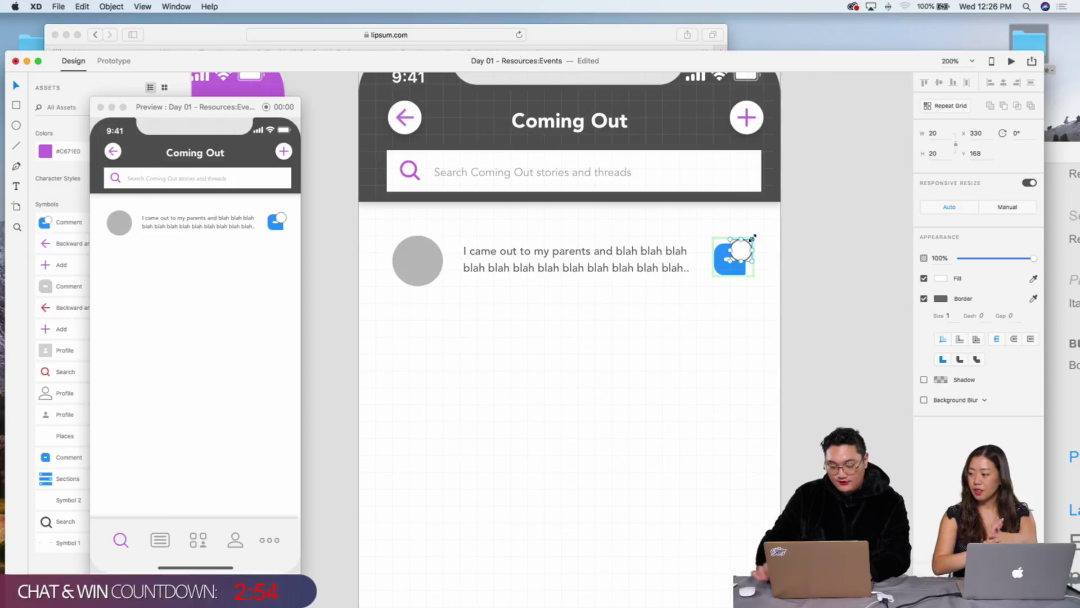
key("super+equal")
key("Up")
key("Up")
key("Up")
key("Up")
key("Up")
key("Up")
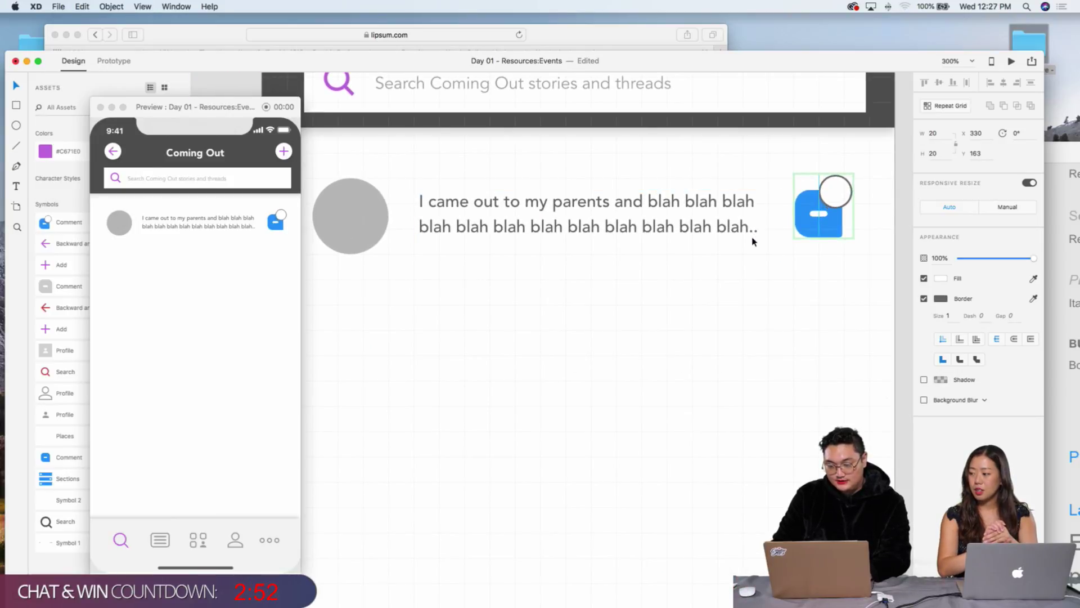
Step: Remove the circle's border, fill it bright red, and shrink it to about 17 × 17
left_click(924, 298)
left_click(940, 278)
left_click(879, 260)
left_click_drag(878, 260, 884, 176)
left_click(873, 185)
double_click(828, 204)
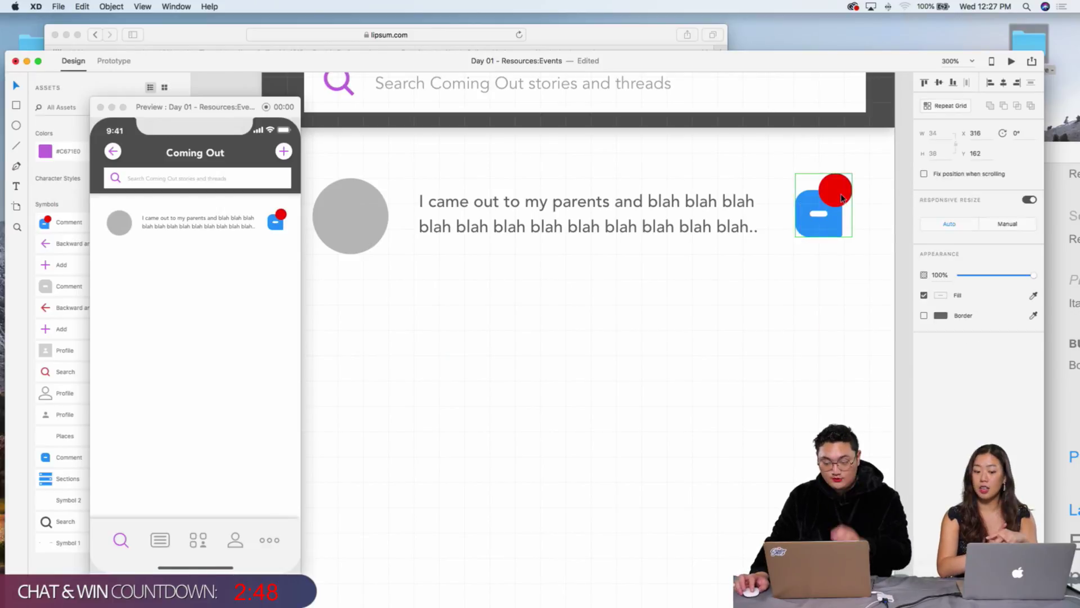
mouse_move(820, 206)
left_mouse_down()
mouse_move(828, 199)
mouse_move(826, 210)
left_mouse_up()
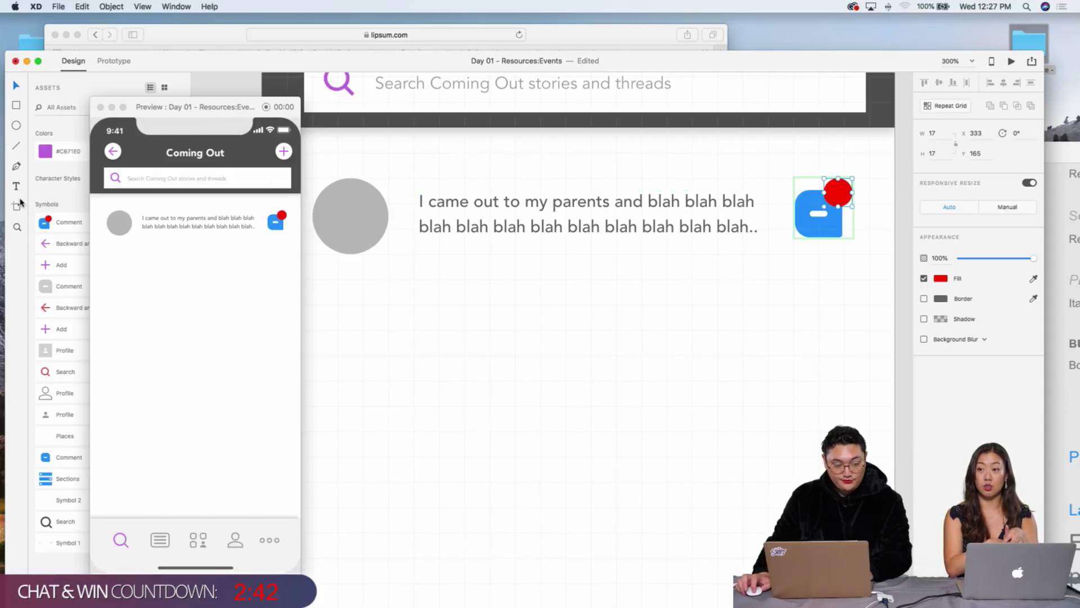
left_click(618, 315)
Step: Draw a text box below the story row, which leaves a stray 'v' text
left_click_drag(605, 304, 776, 397)
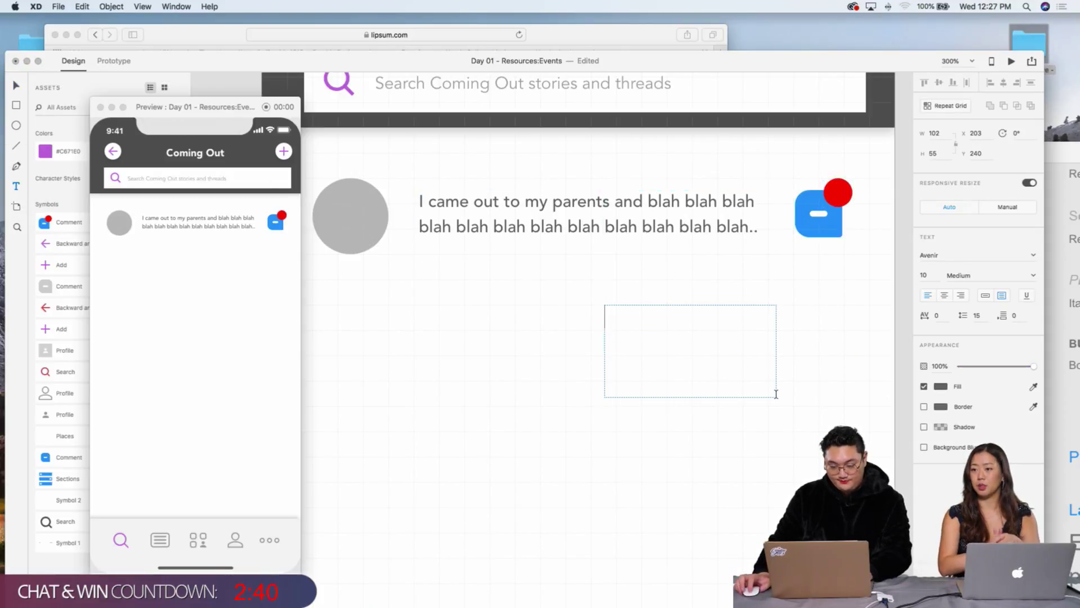
key("Escape")
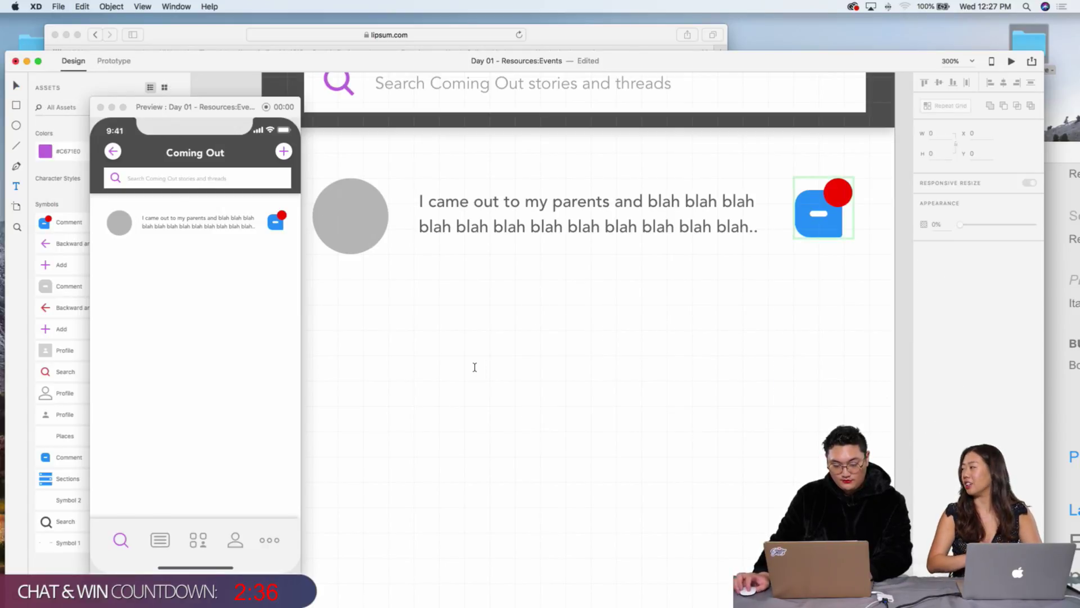
left_click_drag(456, 369, 628, 442)
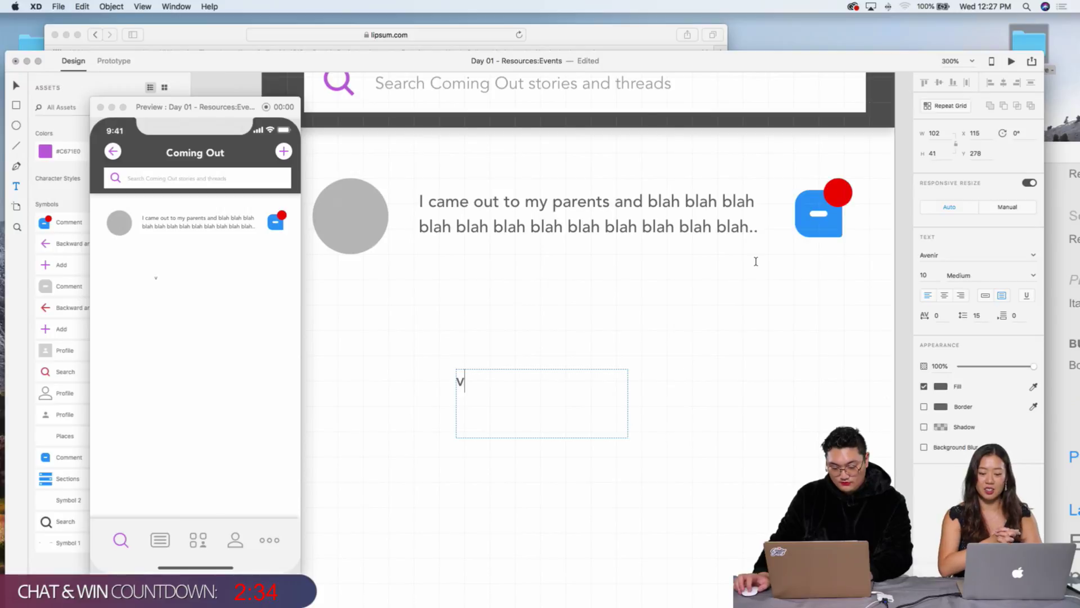
key("Escape")
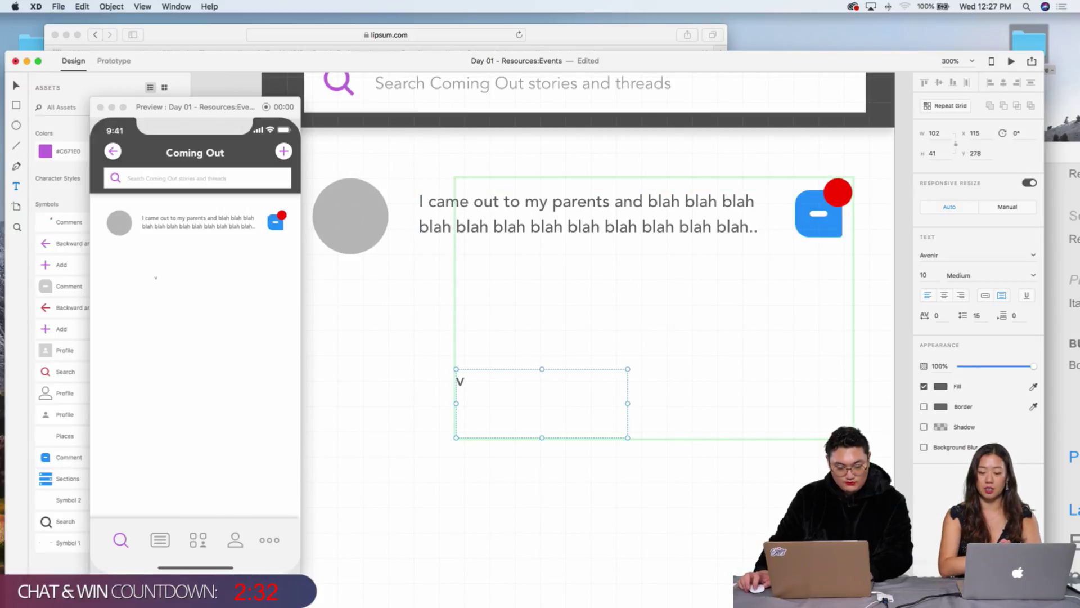
Step: Close the preview window and ungroup the Comment group holding the red dot
left_click_drag(165, 108, 153, 40)
left_click(149, 67)
key("super+shift+y")
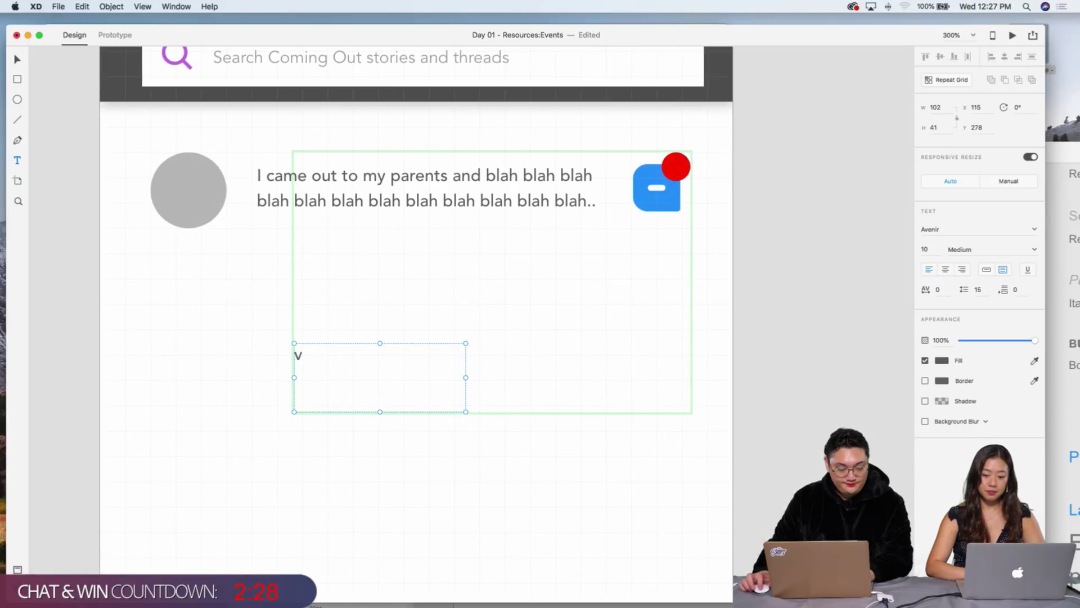
key("super+y")
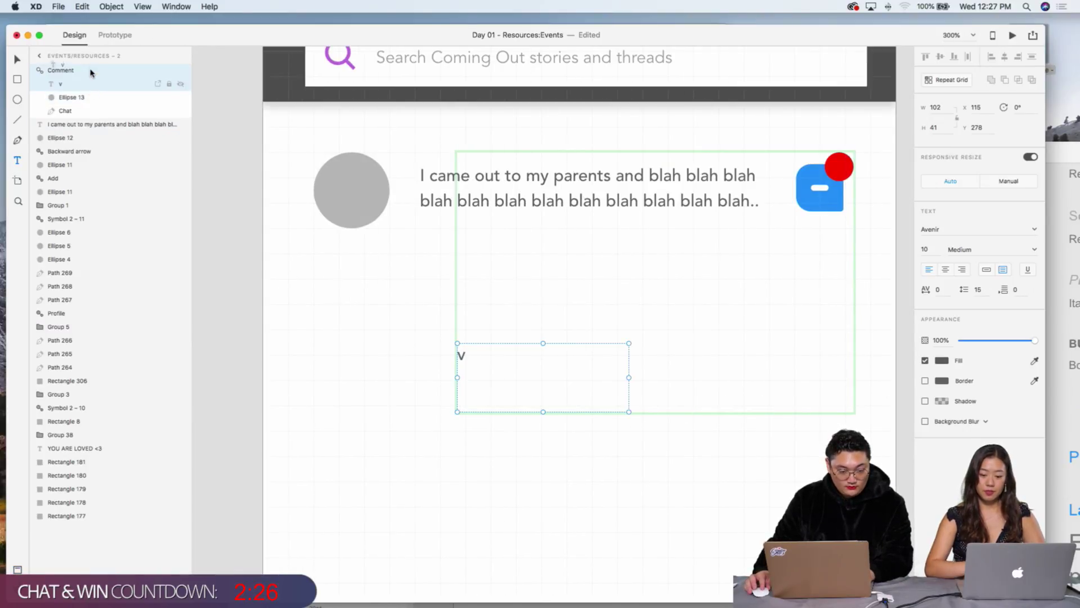
left_click(71, 73)
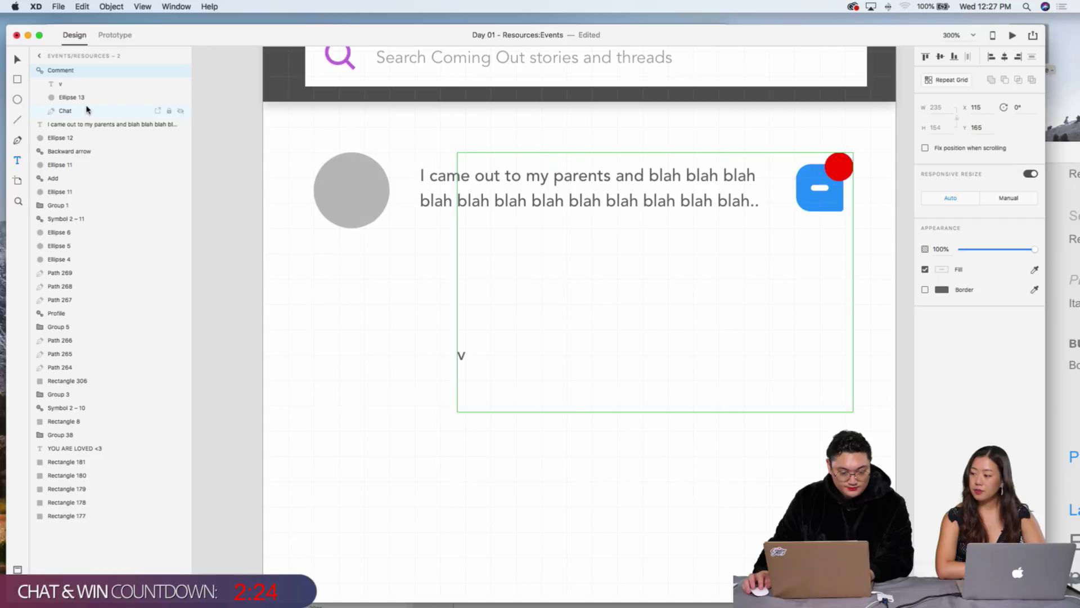
left_click(99, 94)
left_click(98, 72)
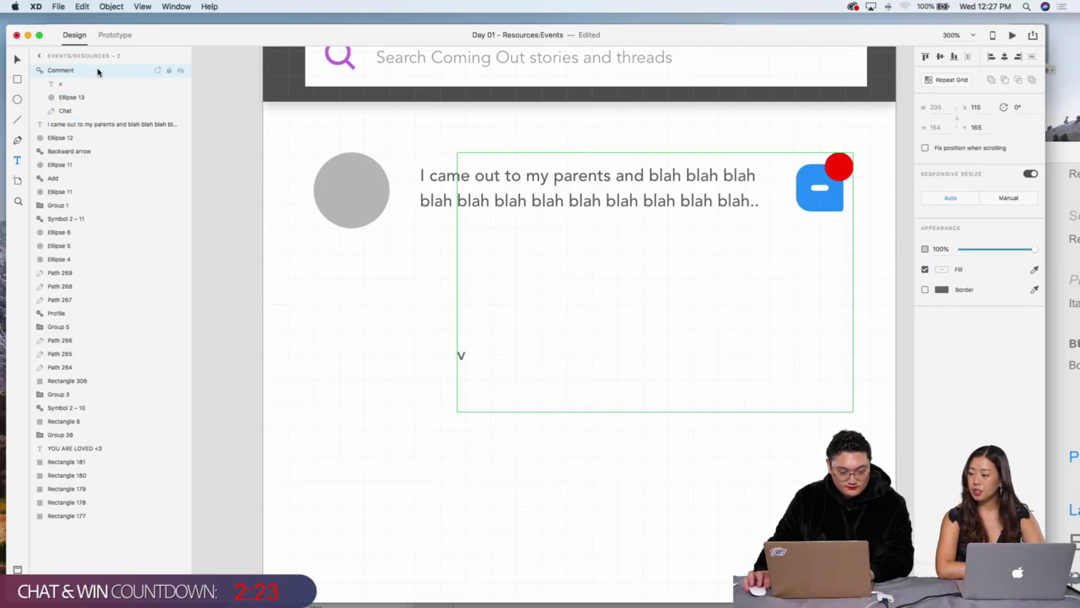
left_click(210, 7)
type("ngroup")
key("Down")
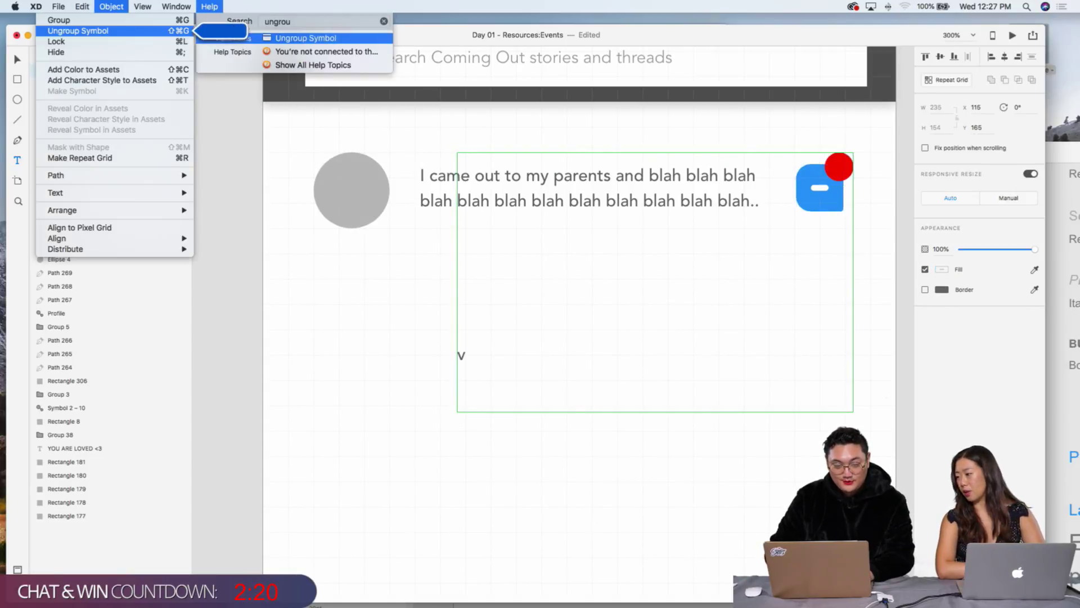
key("Return")
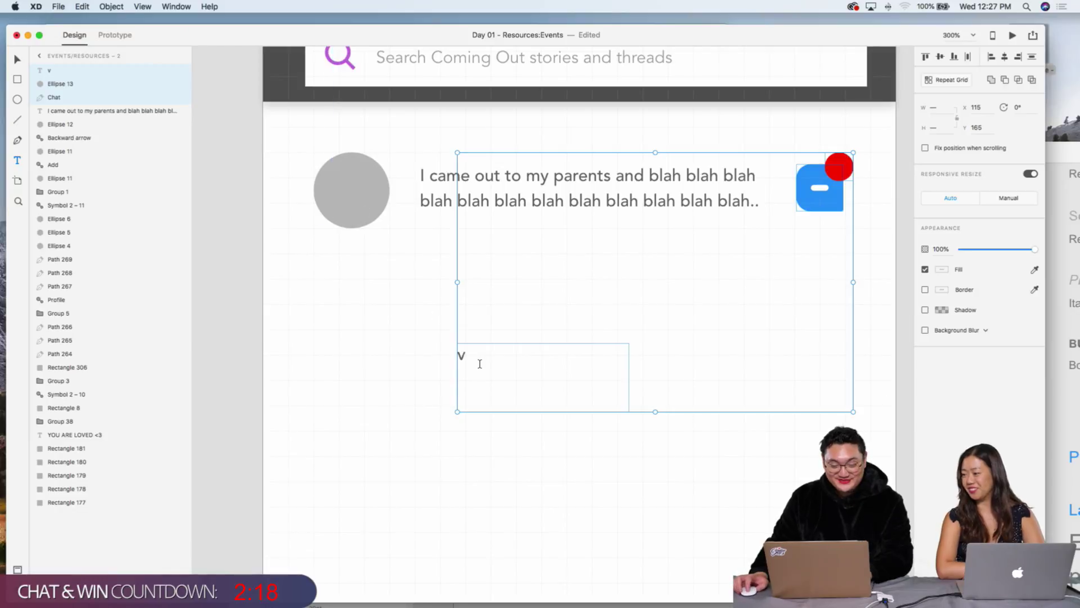
Step: Delete the stray 'v' text box
left_click(416, 349)
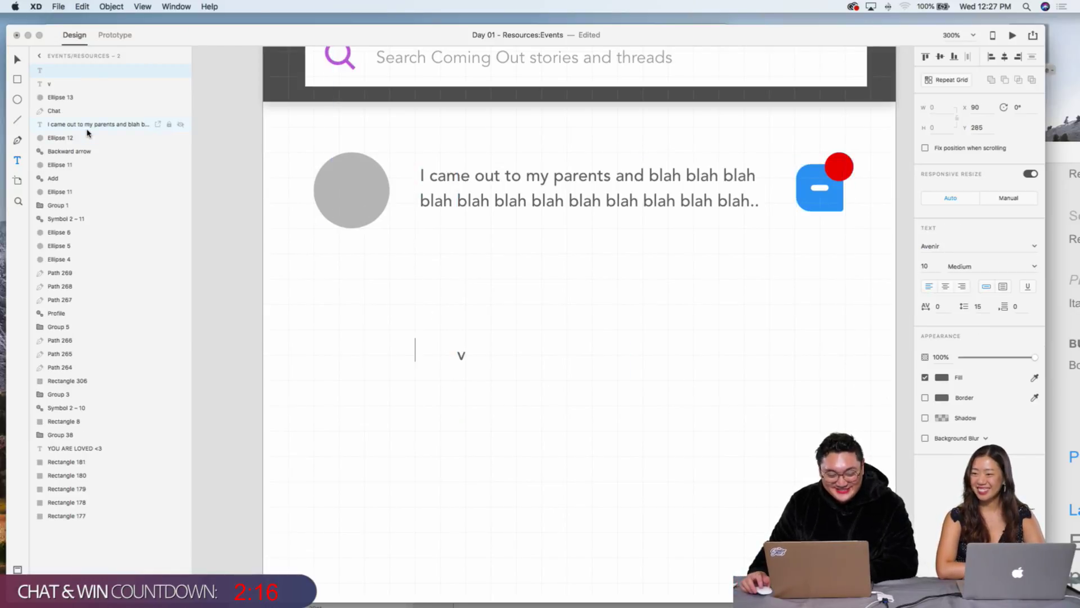
left_click(16, 60)
left_click_drag(461, 357, 685, 282)
key("Delete")
Step: Duplicate the story text box and move the copy below the first row
left_click(646, 219)
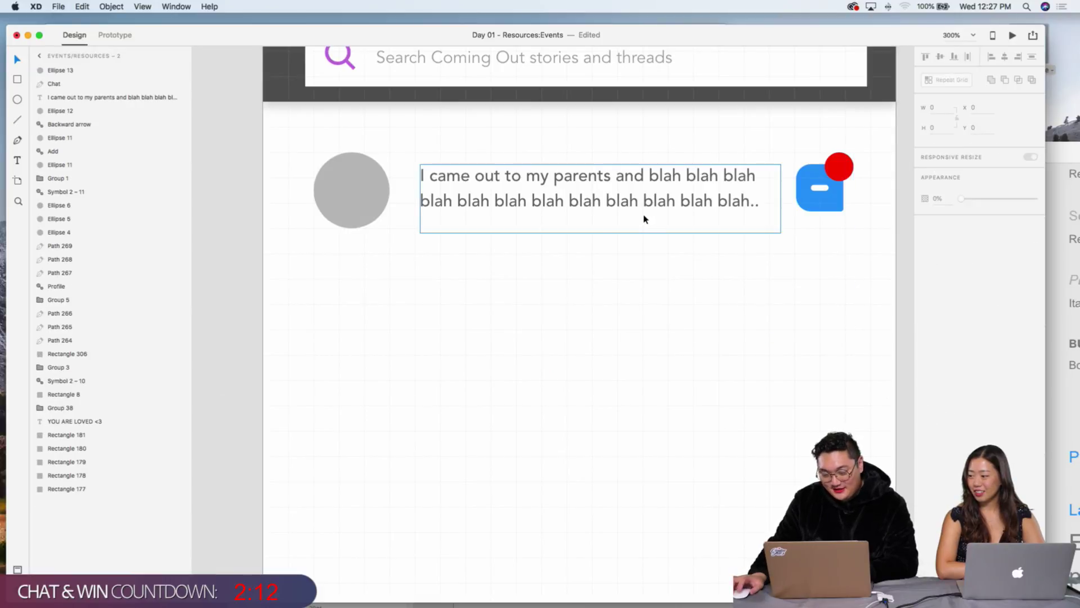
key("super+d")
left_click_drag(634, 205, 651, 353)
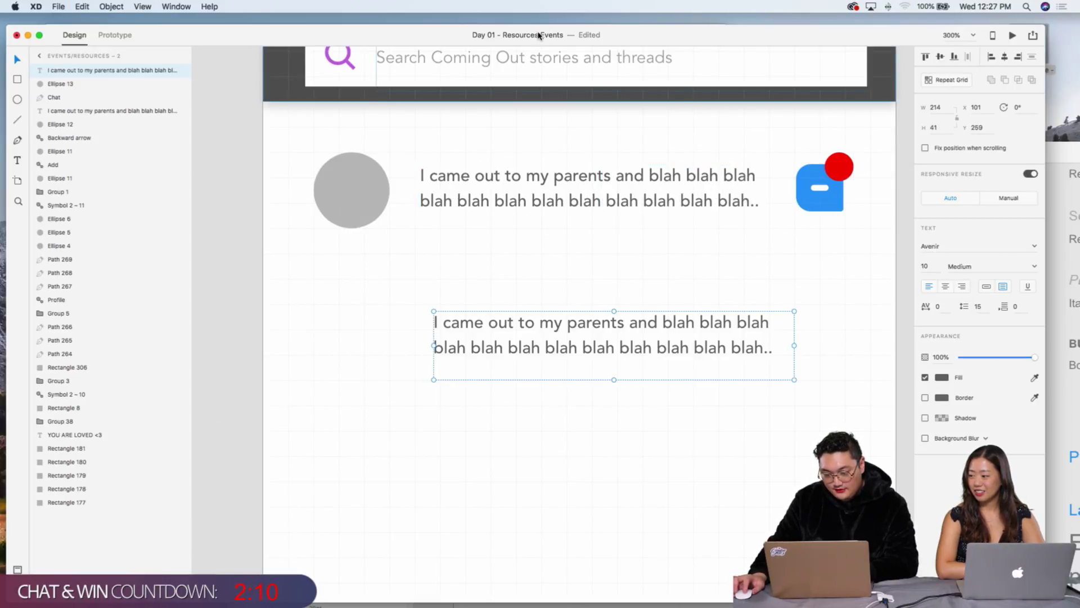
left_click_drag(534, 35, 607, 354)
left_click_drag(689, 358, 621, 27)
Step: Replace the copied text with '63' and narrow its box to fit
double_click(660, 338)
left_click(685, 338)
left_click(437, 311, "shift")
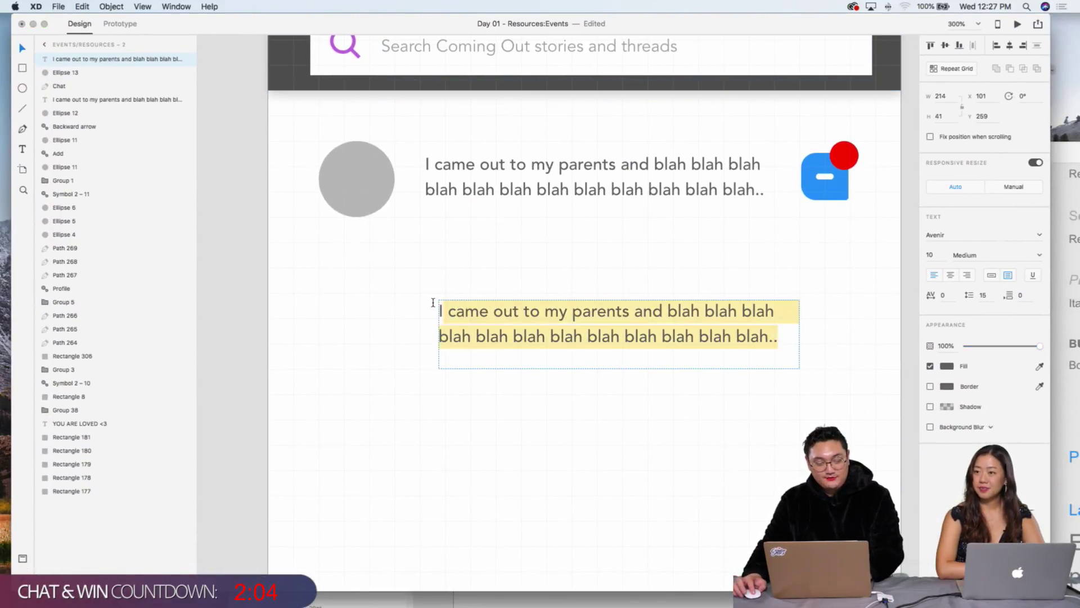
key("BackSpace")
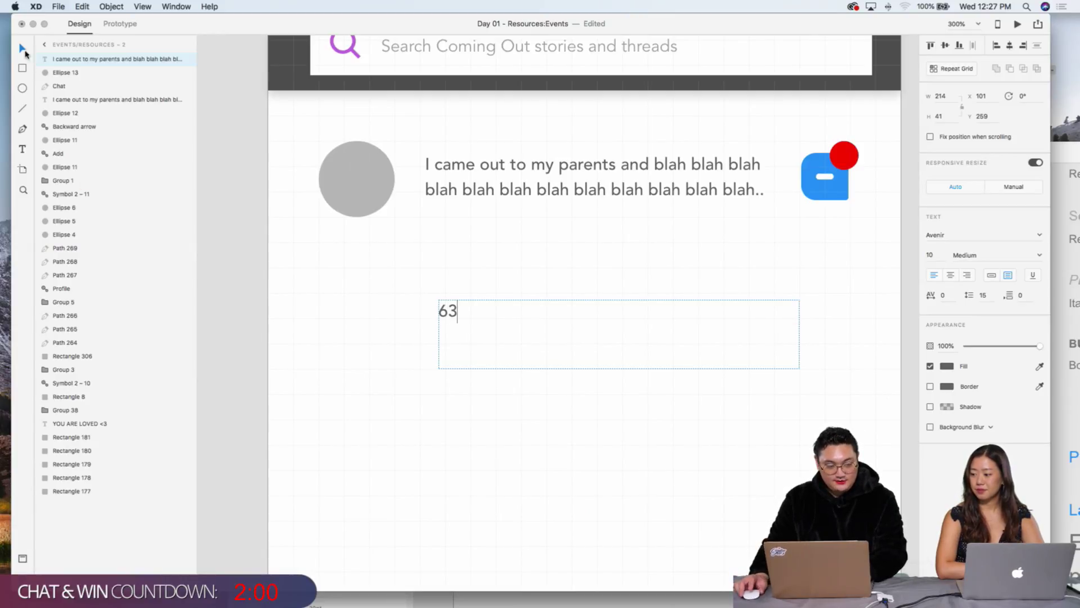
left_click(25, 51)
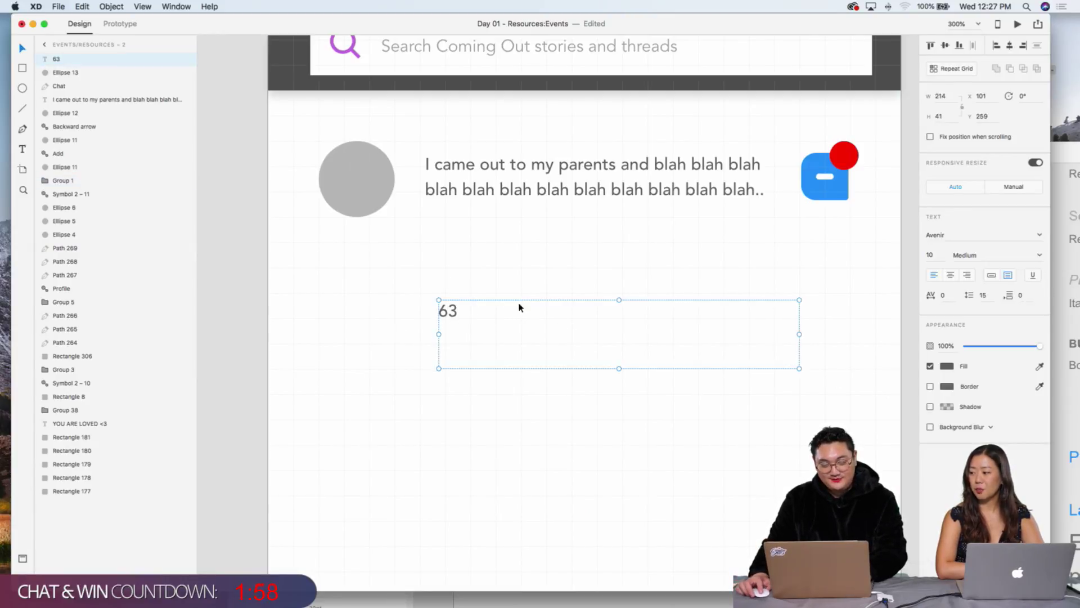
left_click_drag(799, 334, 521, 333)
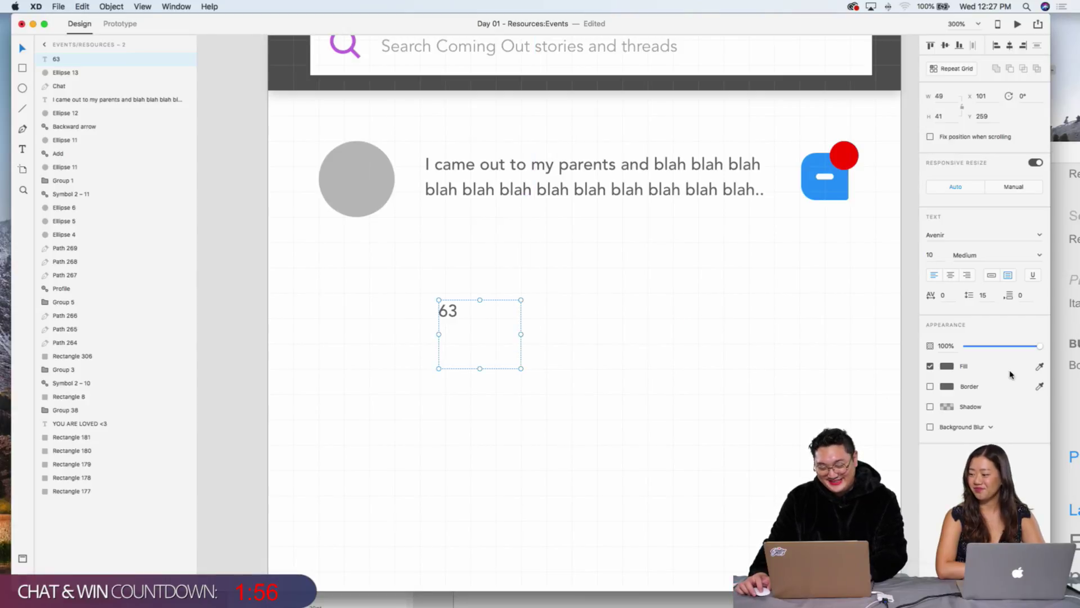
Step: Make the 63 text white at 100% opacity and centre it on the red badge
left_click(946, 367)
left_click_drag(923, 361, 923, 306)
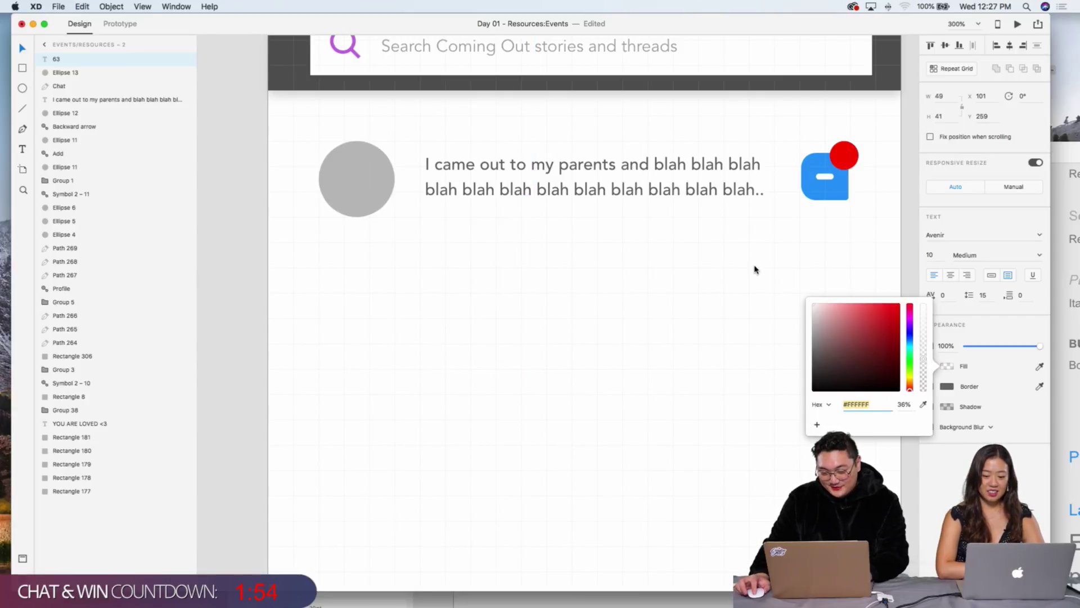
left_click(410, 318)
left_click_drag(458, 318, 845, 164)
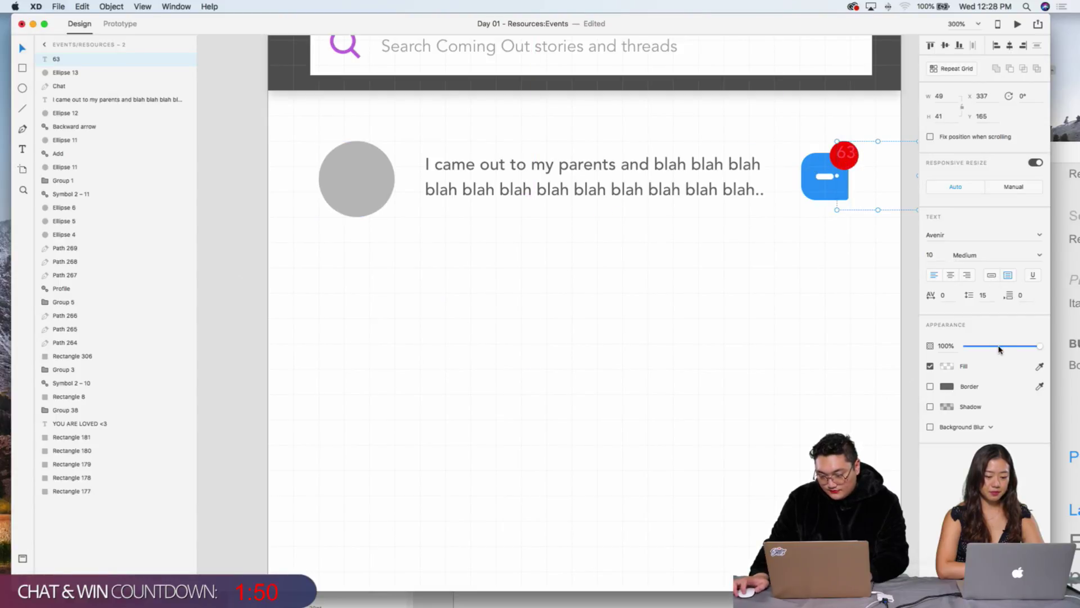
left_click(948, 367)
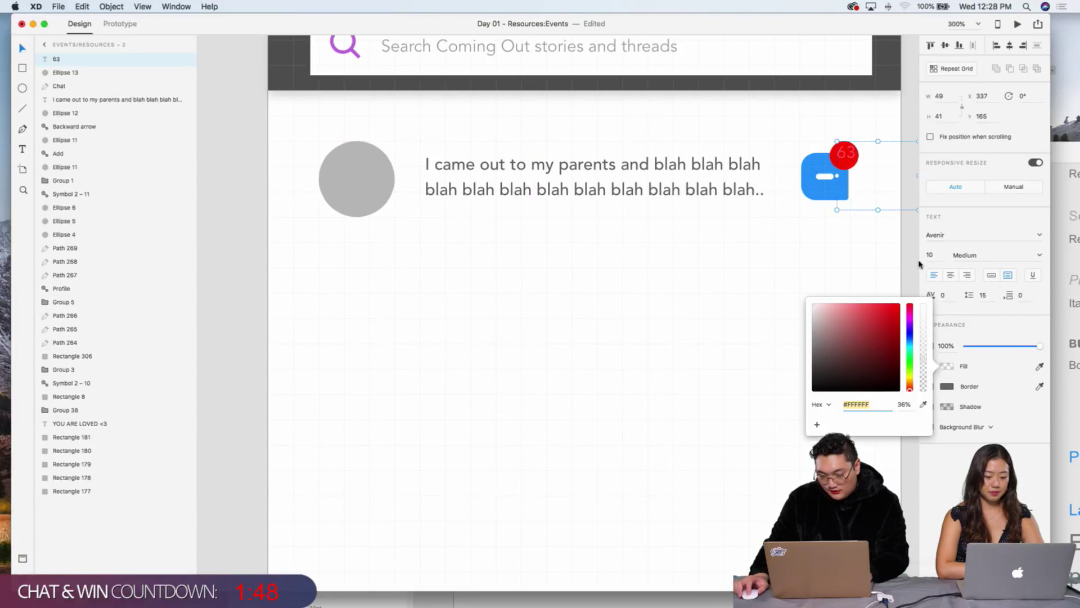
left_click_drag(921, 339, 923, 288)
left_click(785, 155)
left_click(848, 154)
left_click_drag(854, 156, 850, 160)
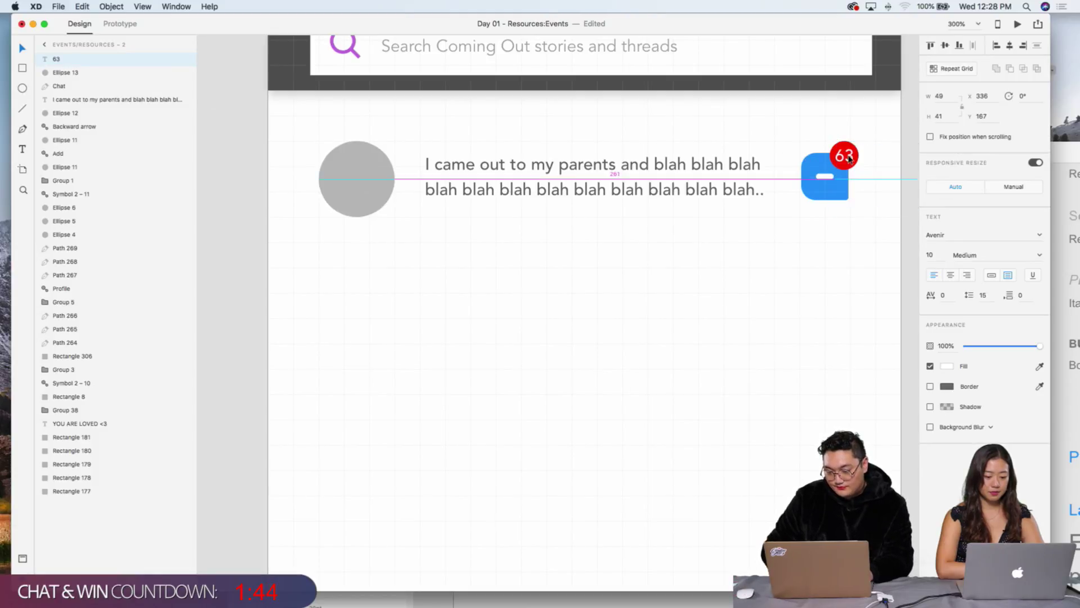
Step: Set the chat icon's fill to light grey #E0E0E0
left_click(820, 194)
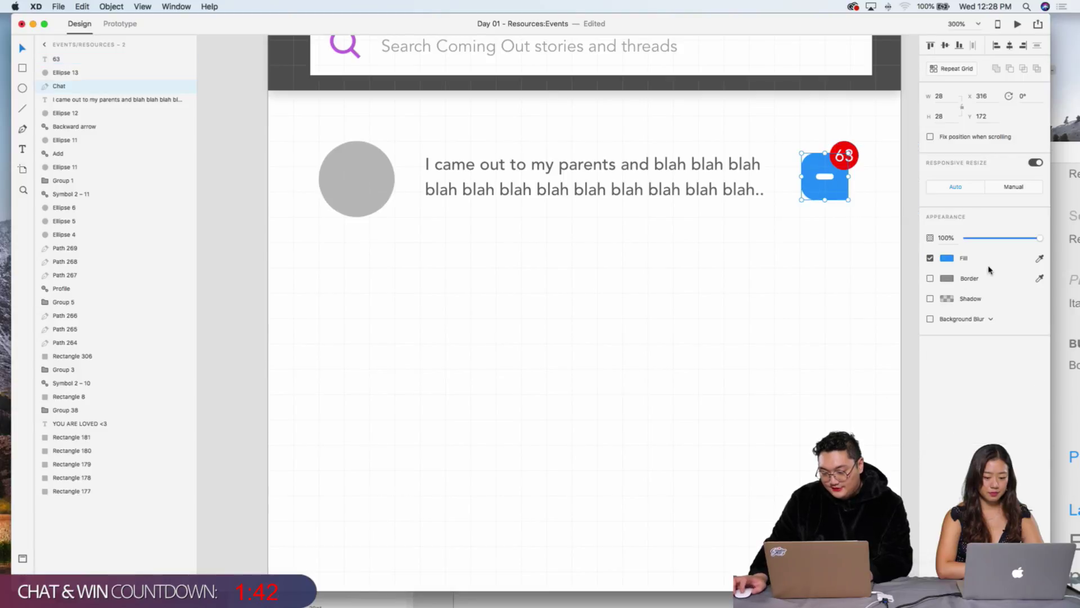
mouse_move(1028, 245)
left_mouse_down()
mouse_move(984, 238)
mouse_move(1047, 239)
left_mouse_up()
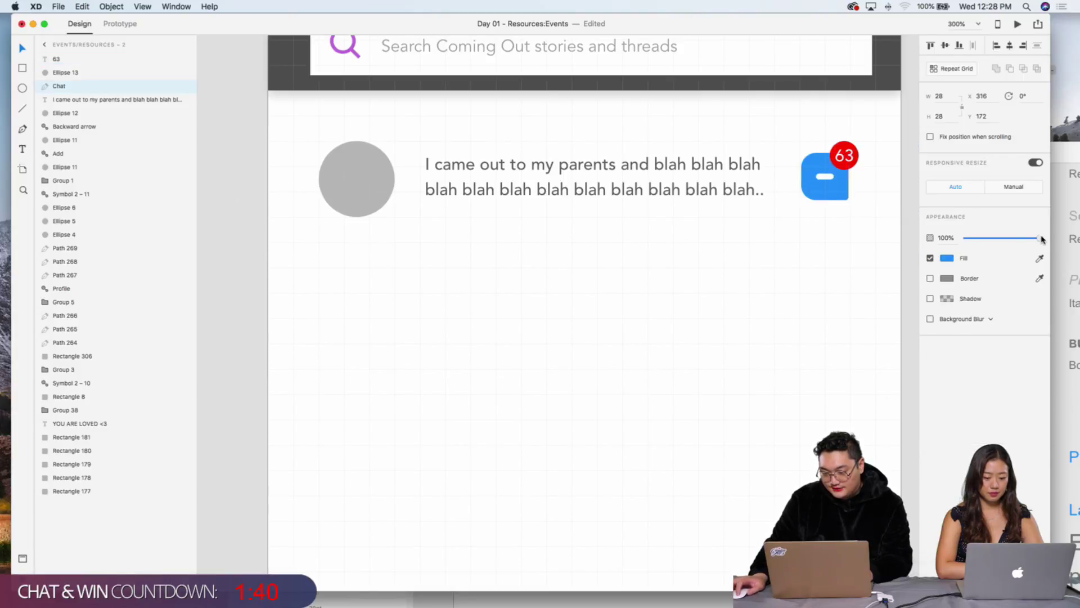
left_click(947, 260)
type("#E0E0E0")
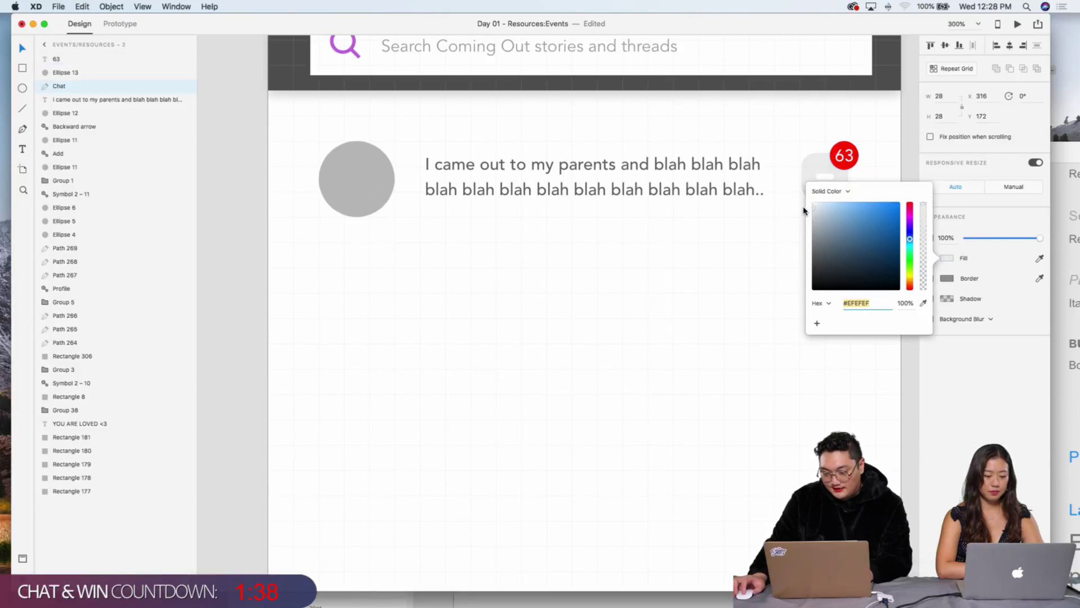
left_click(750, 235)
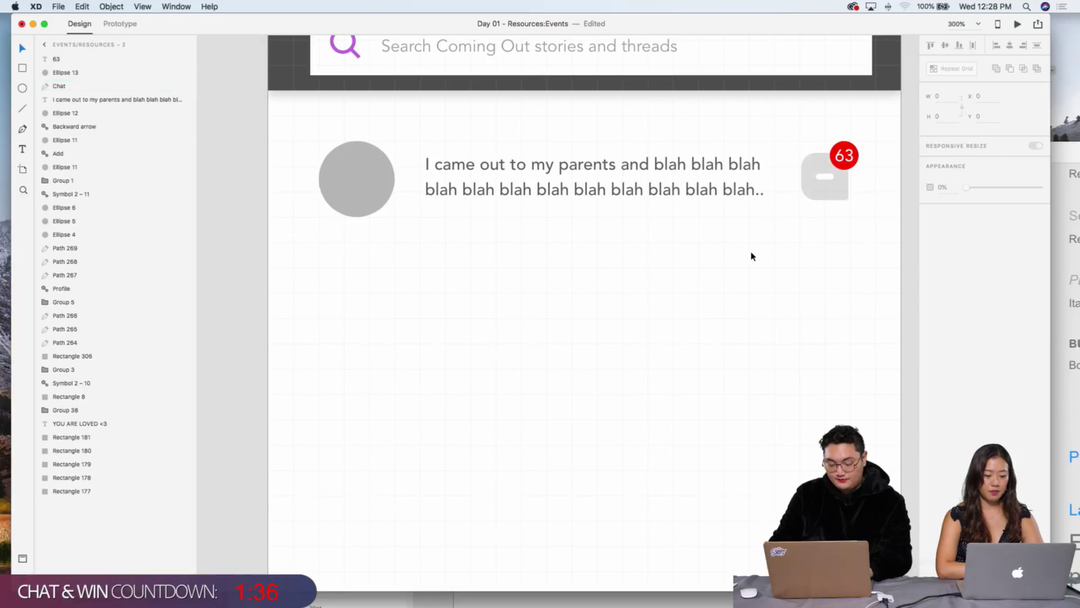
key("super+minus")
left_click(652, 235)
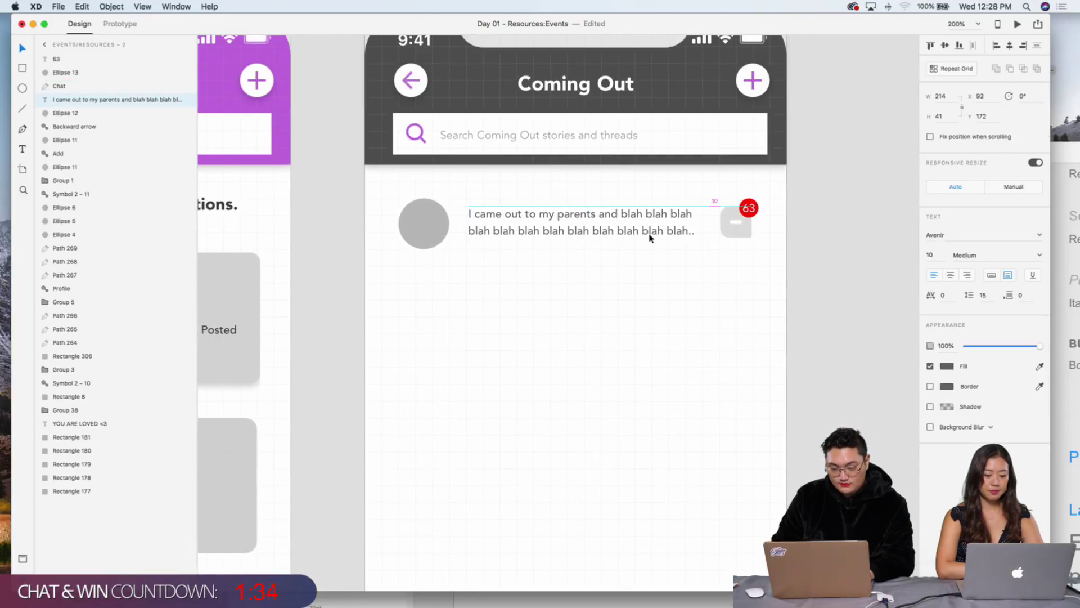
Step: Group the story row into a repeat grid, then undo both changes
left_click(516, 276)
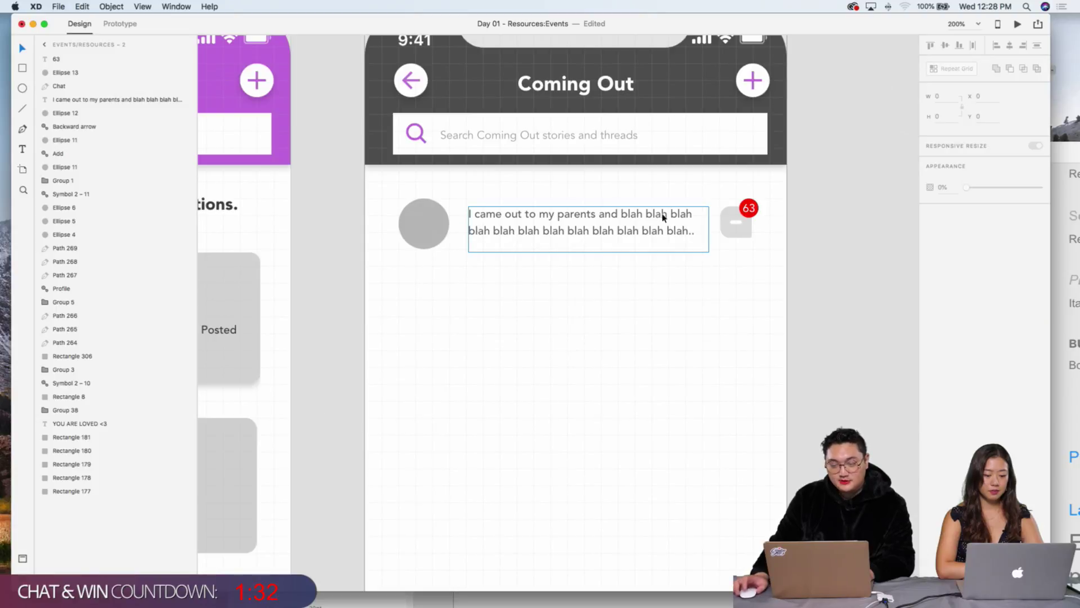
mouse_move(378, 186)
left_mouse_down()
mouse_move(789, 286)
mouse_move(724, 261)
mouse_move(375, 189)
left_mouse_up()
left_click(816, 262)
scroll(715, 225, "up", 2)
scroll(715, 225, "up", 2)
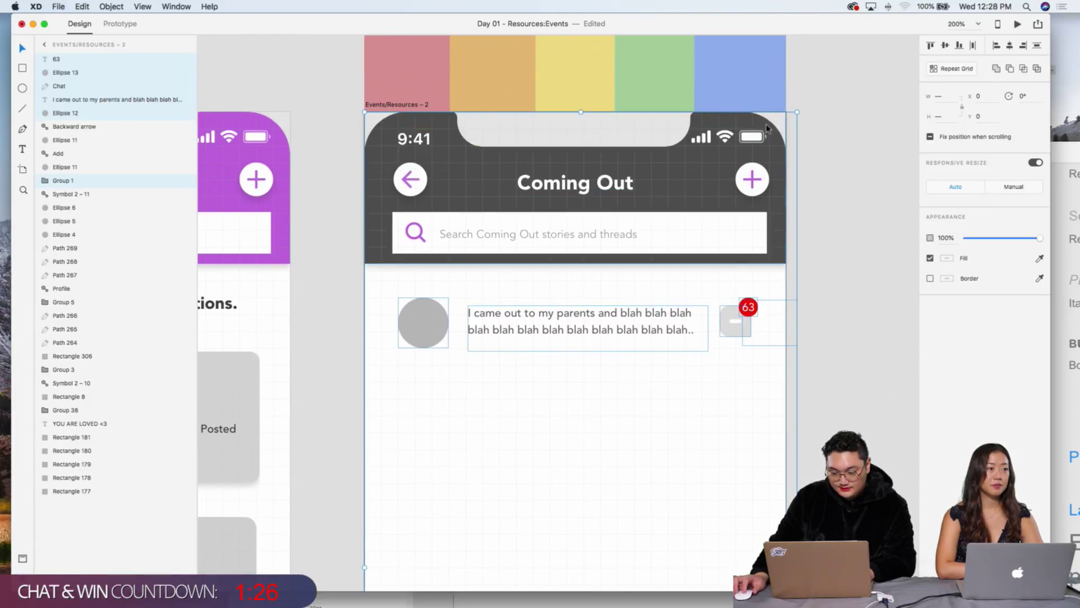
key("super+g")
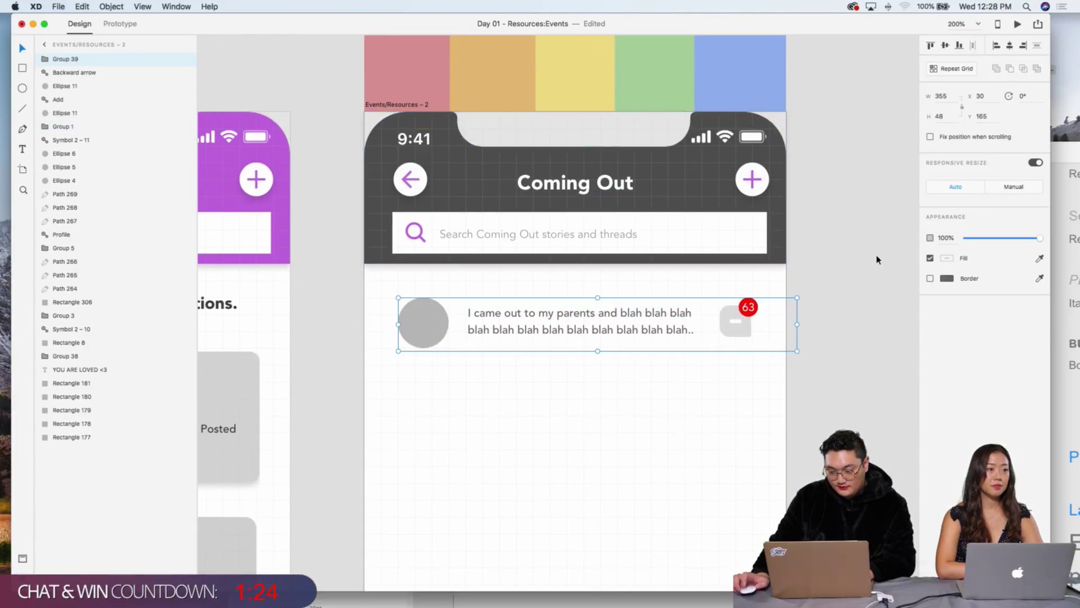
left_click(960, 69)
key("super+minus")
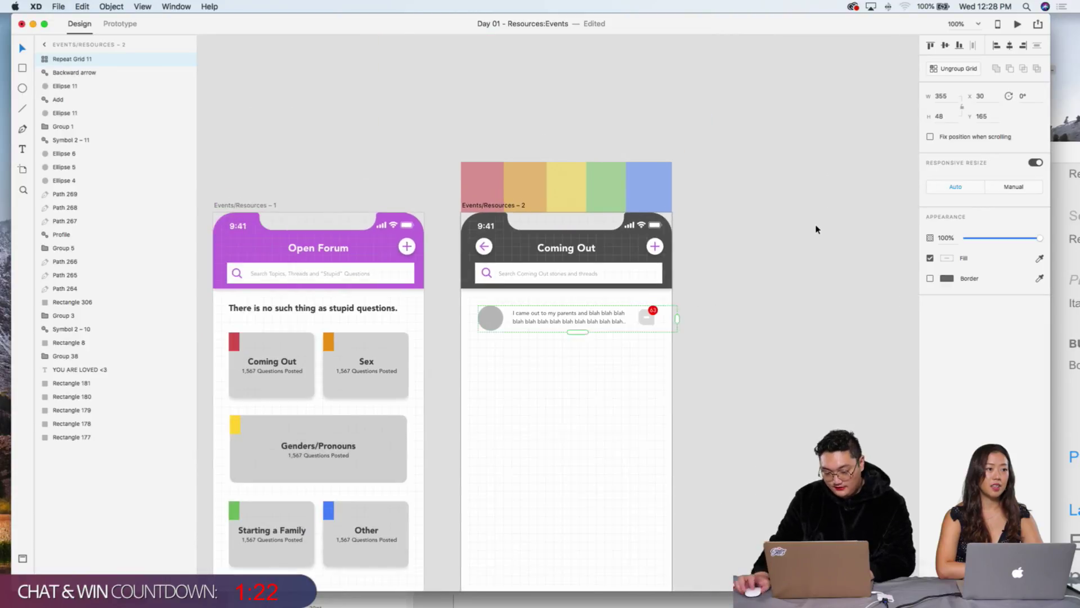
scroll(815, 229, "down", 5)
key("super+z")
key("super+z")
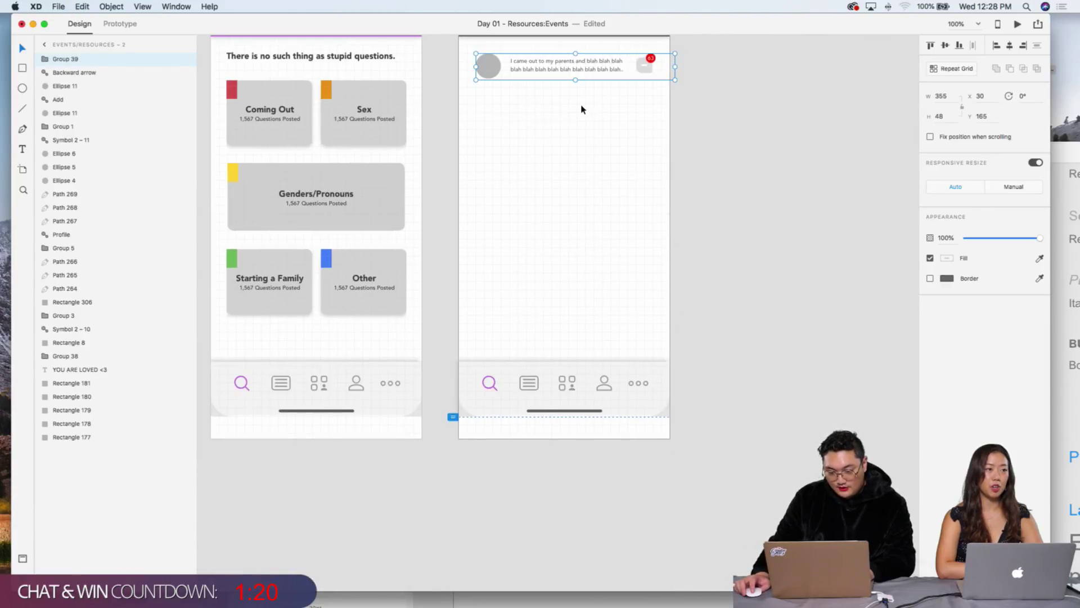
key("Escape")
key("super+plus")
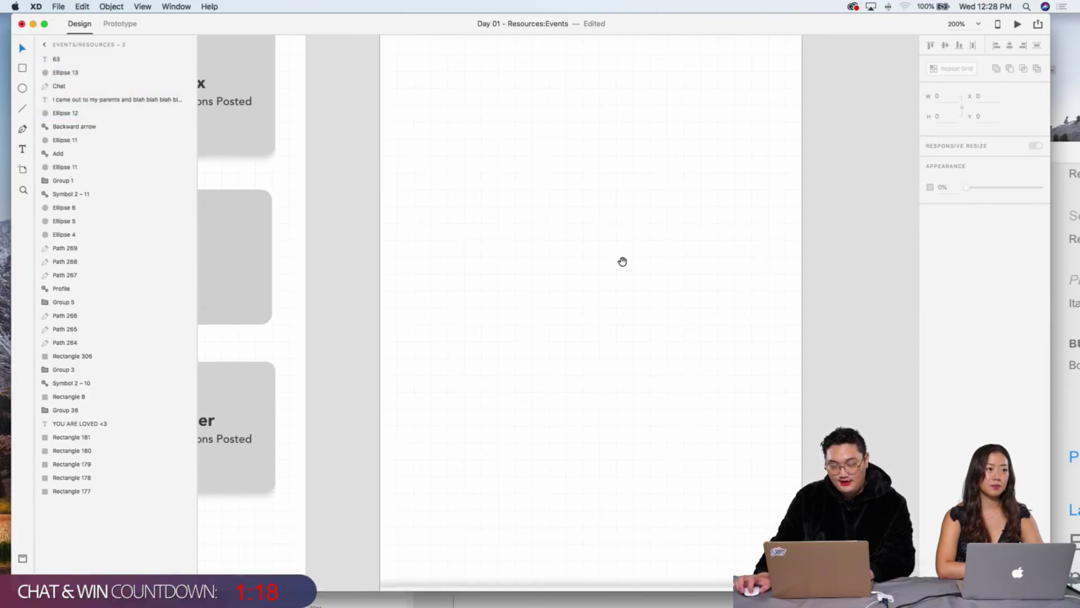
Step: Draw a full-width divider line under the row with the Pen tool at 37% opacity
key("p")
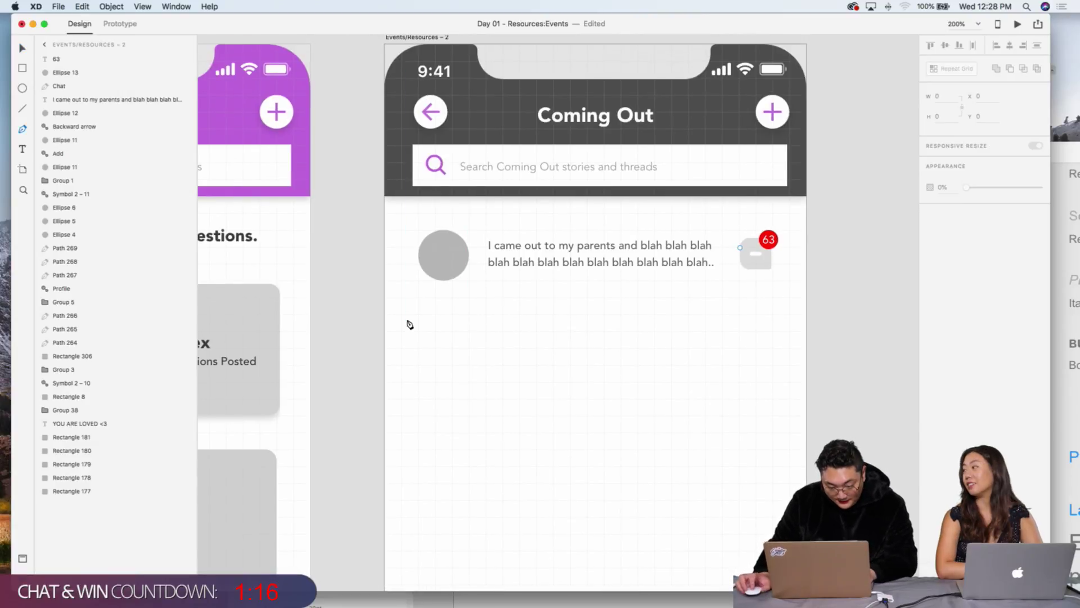
left_click(385, 297)
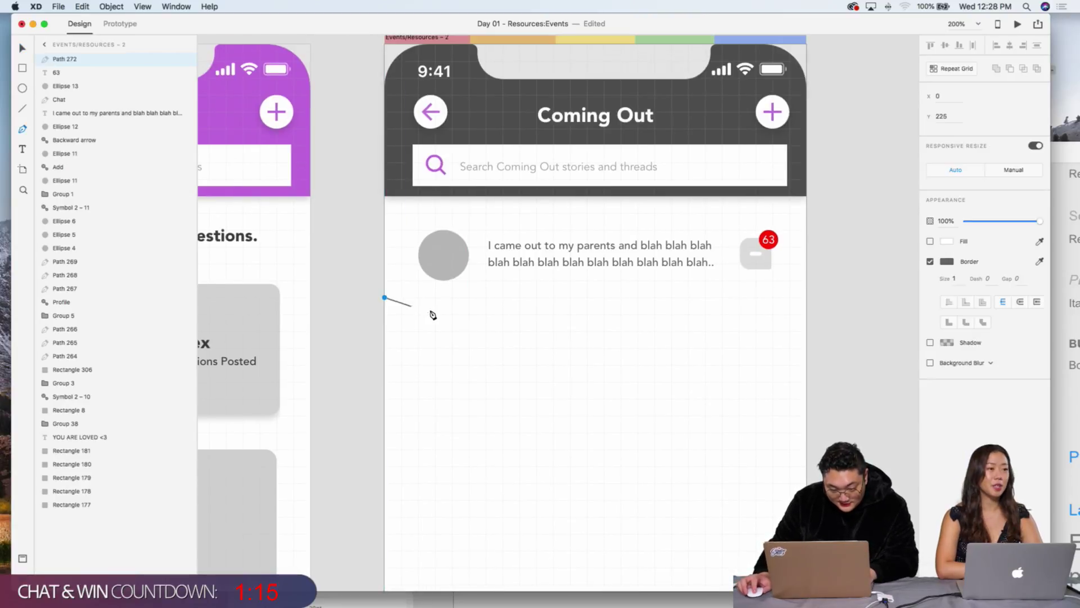
left_click(807, 298)
key("Escape")
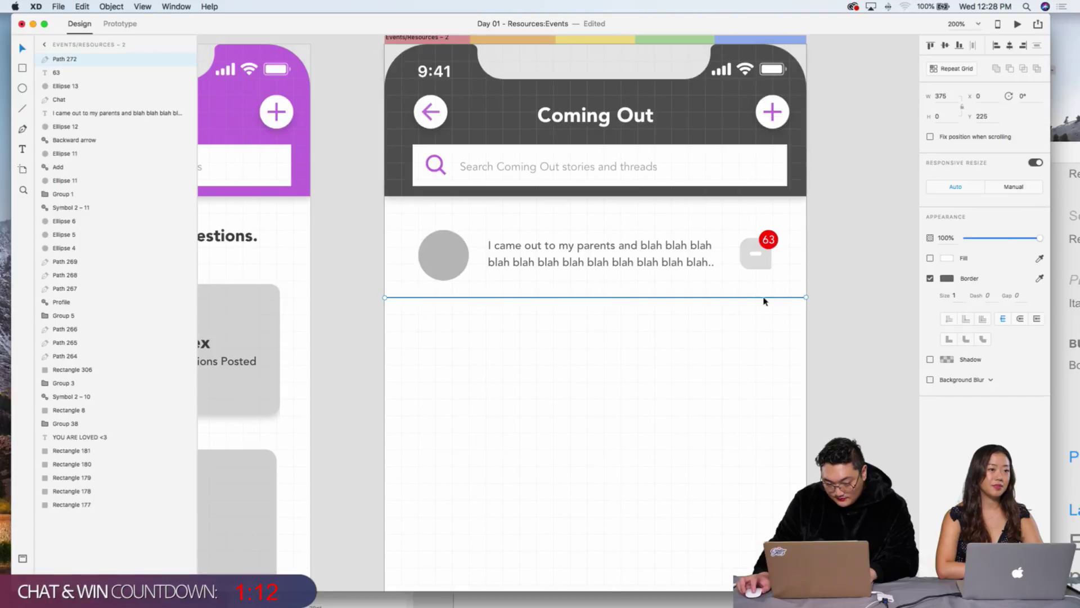
left_click_drag(1016, 243, 993, 243)
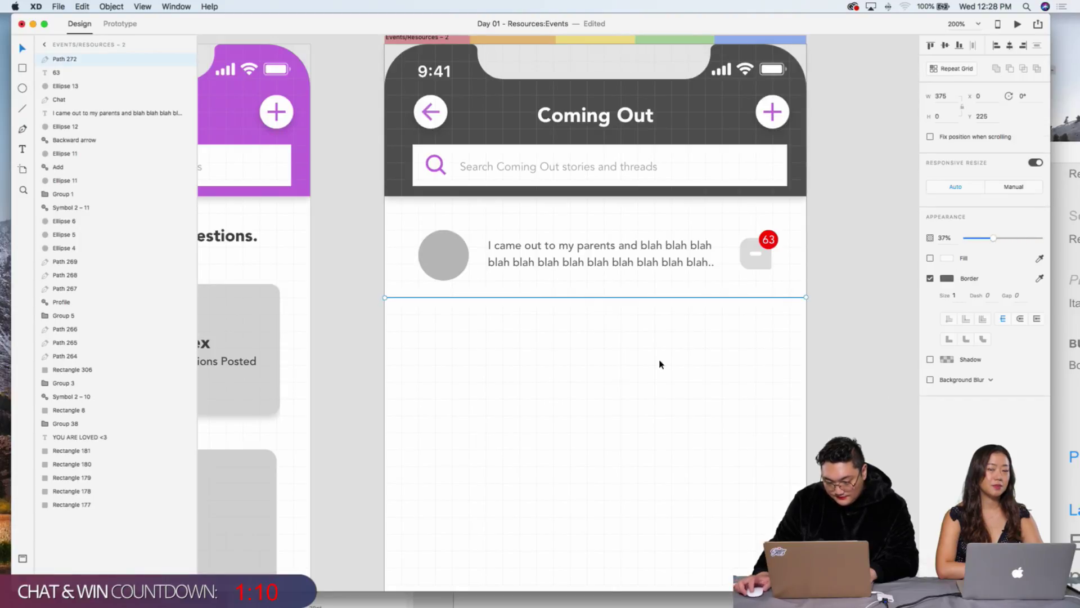
left_click(827, 347)
Step: Move the whole story row flush to the left edge at X 0, slightly higher
left_click(447, 261)
left_click(683, 257)
left_click(837, 337)
left_click_drag(836, 338, 405, 217)
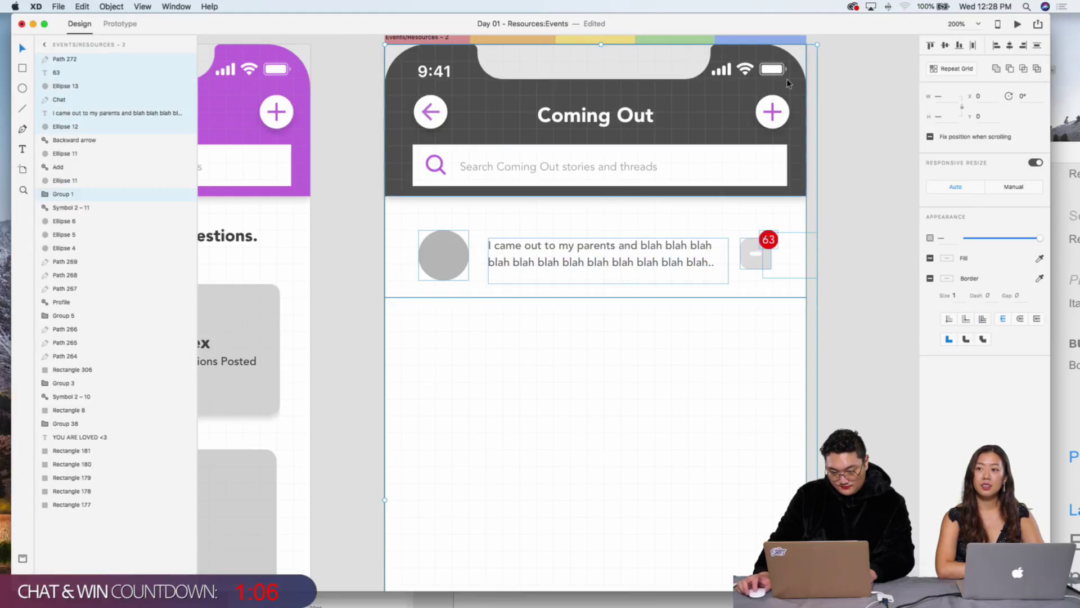
key("shift+Right")
key("shift+Left")
key("shift+Up")
key("Up")
key("Up")
key("Up")
key("Up")
key("Up")
key("Up")
key("Down")
key("Down")
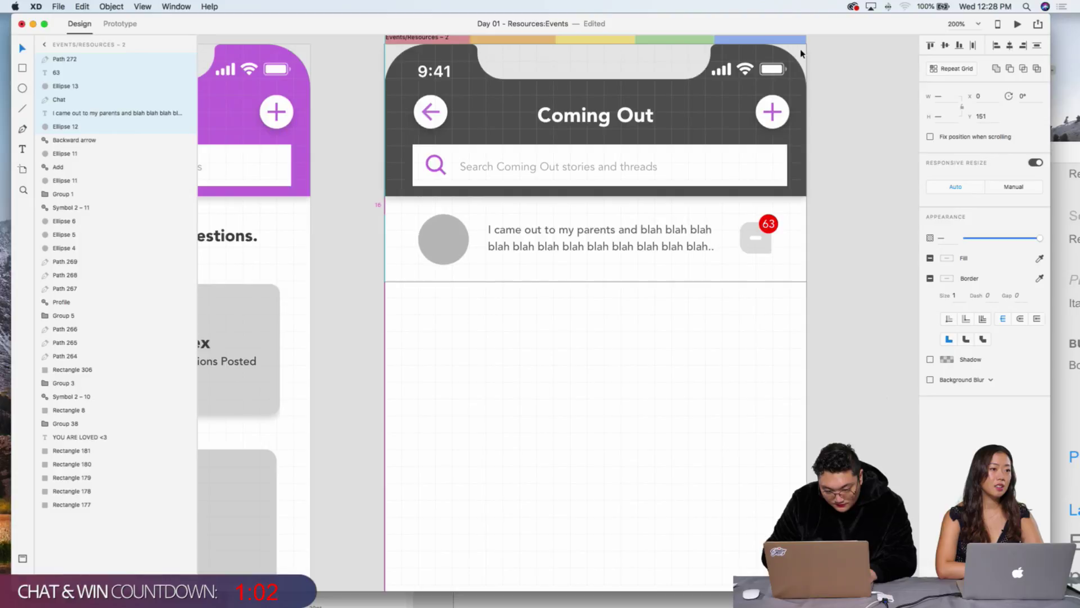
Step: Group the story row's layers and turn them into a repeat grid
left_click(829, 315)
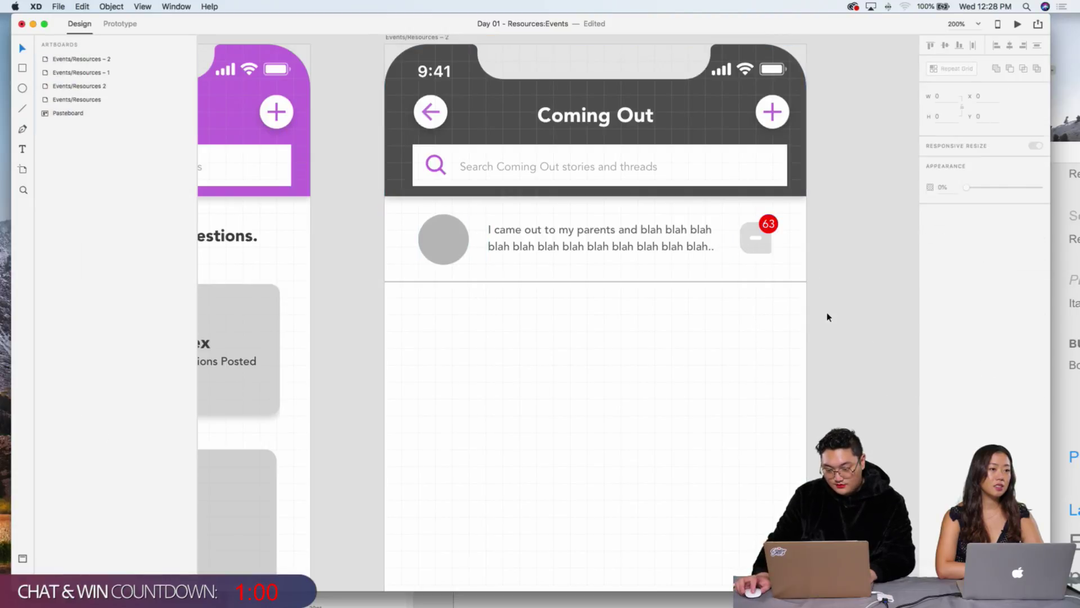
left_click_drag(886, 327, 424, 222)
key("super+g")
left_click(949, 70)
Step: Extend the repeat grid down to the artboard bottom and close the gap between rows
key("super+minus")
key("super+minus")
key("super+minus")
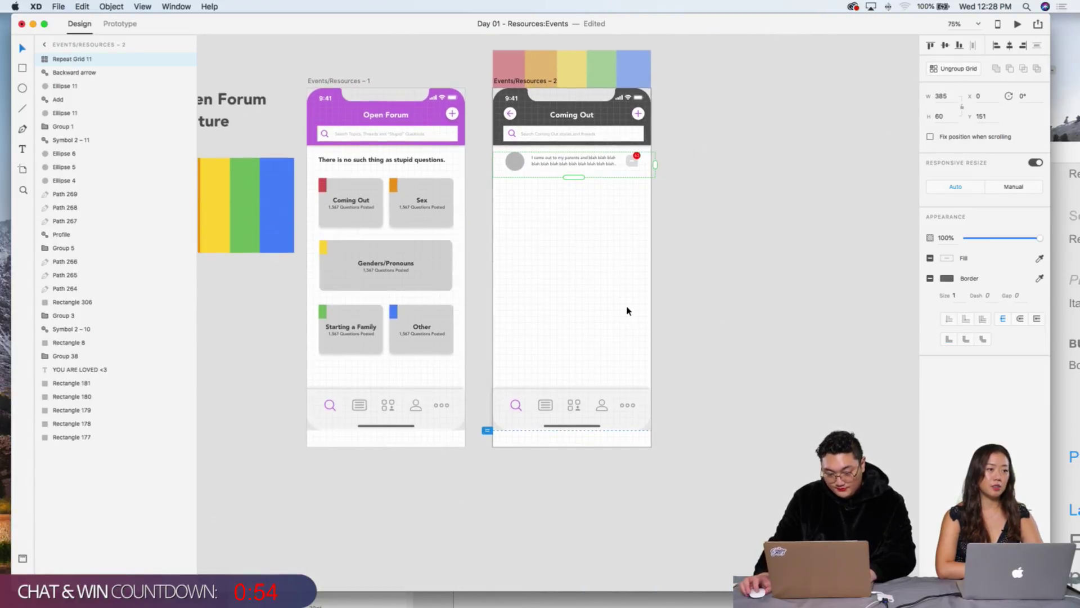
left_click_drag(570, 178, 573, 437)
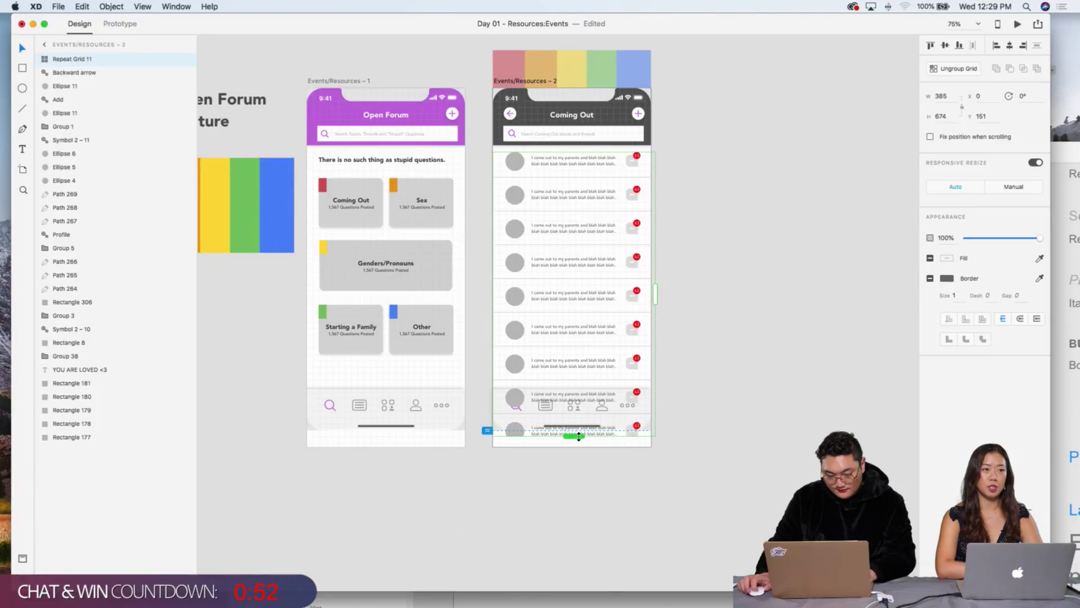
key("super+plus")
key("super+plus")
key("super+plus")
scroll(677, 169, "up", 2)
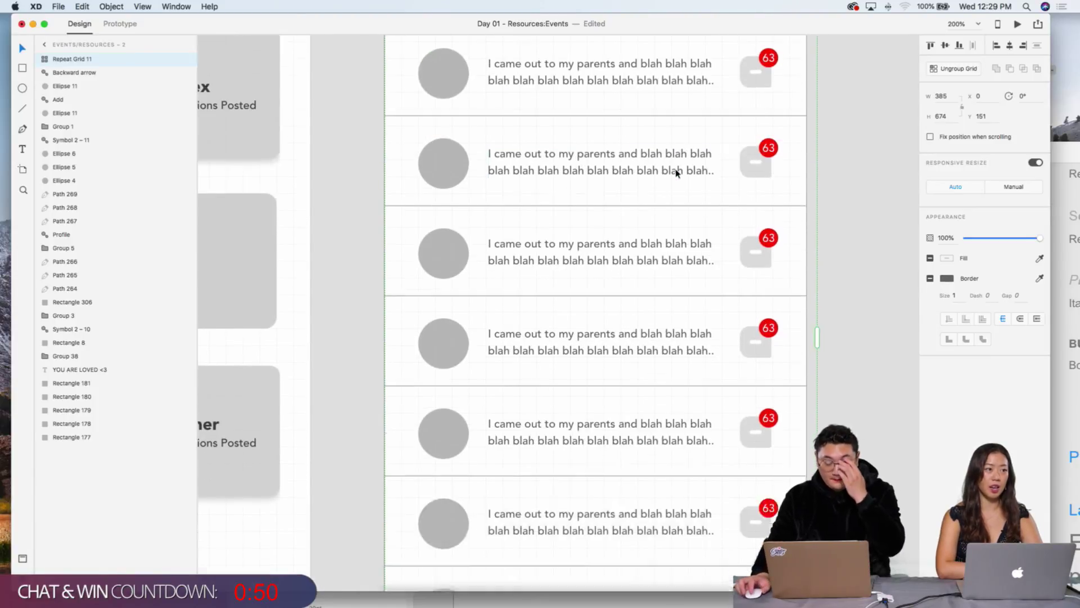
scroll(677, 170, "up", 2)
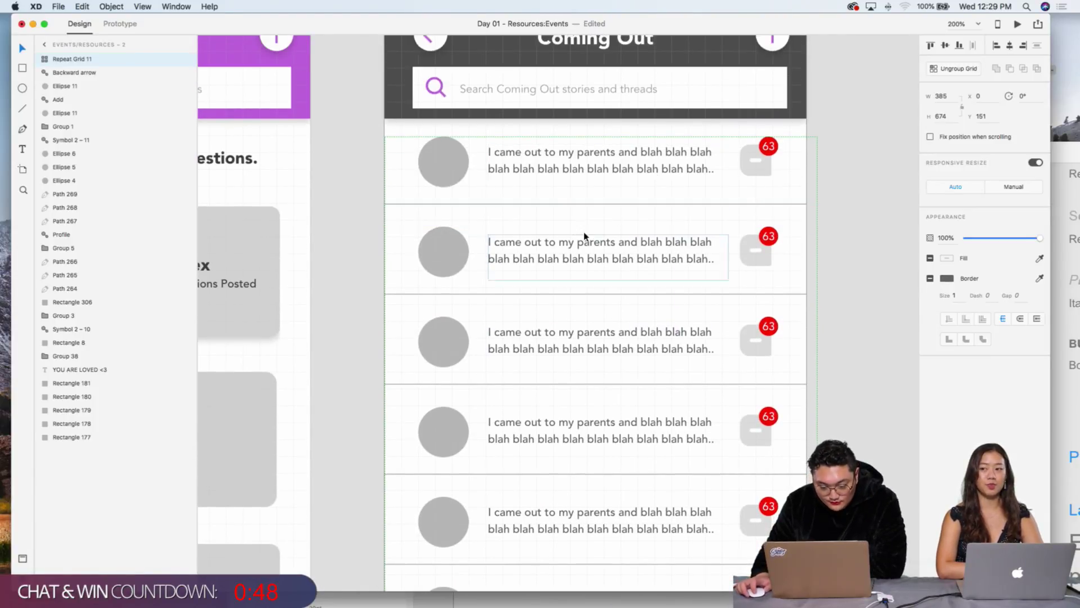
left_click_drag(635, 225, 641, 204)
left_click(832, 231)
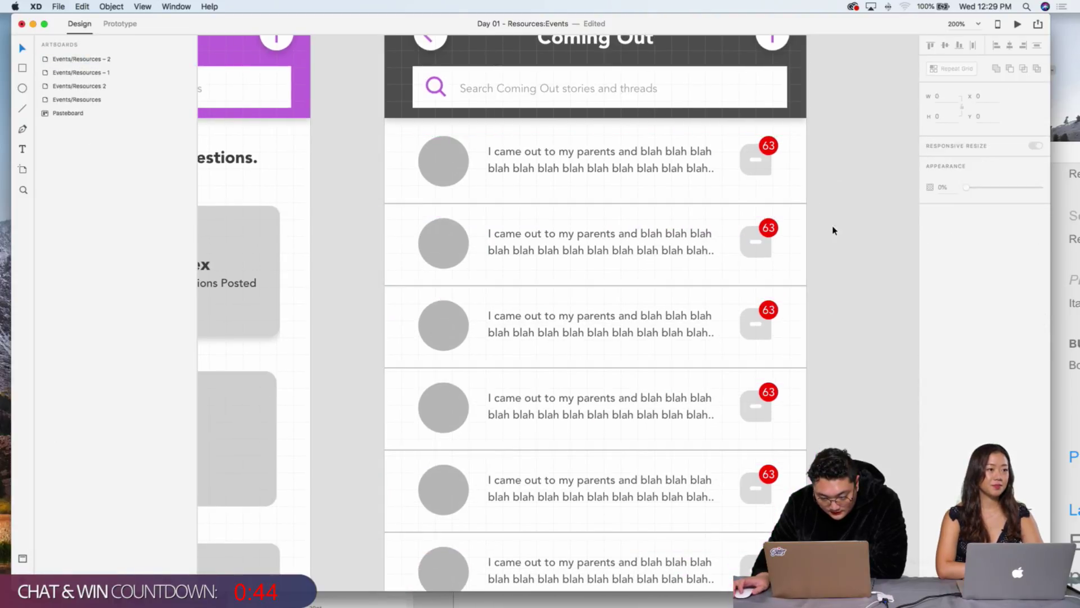
scroll(834, 231, "down", 10)
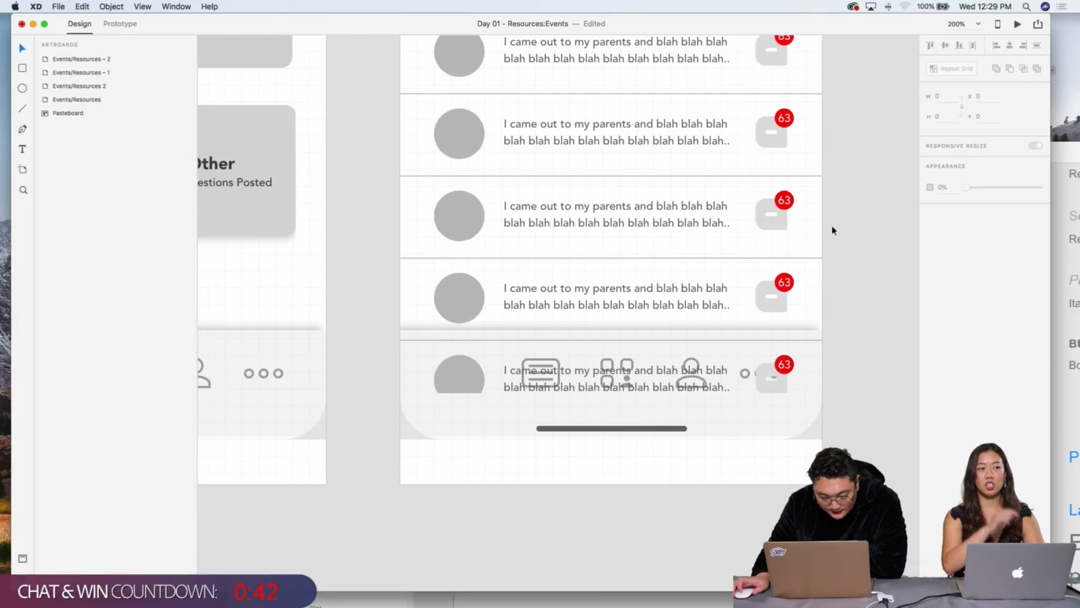
scroll(390, 229, "down", 5)
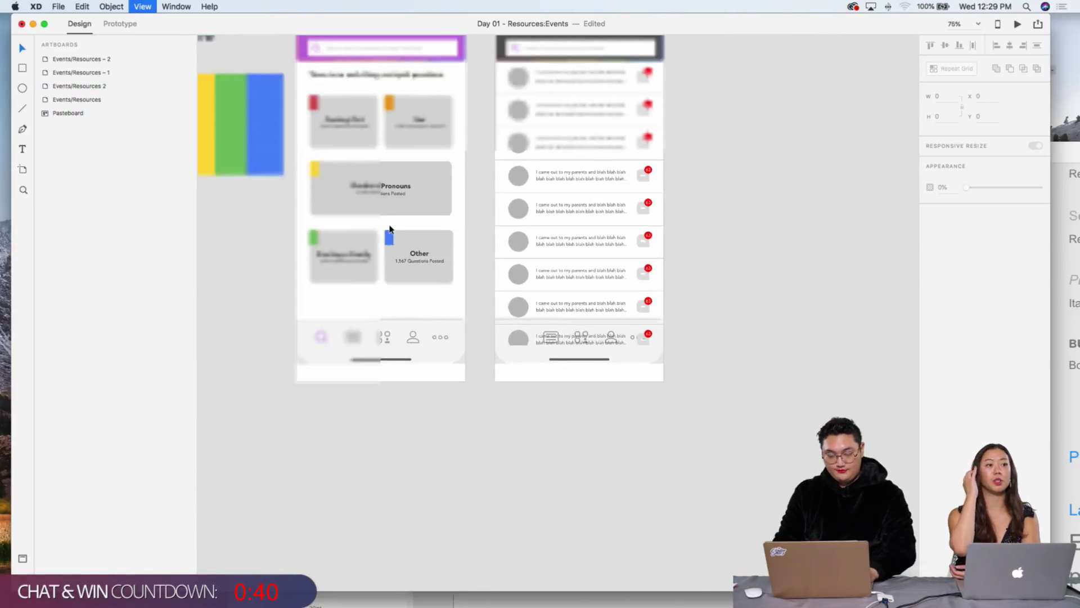
scroll(518, 278, "up", 3)
Step: Send the story-row grid to back so it sits behind the nav bar
left_click(549, 192)
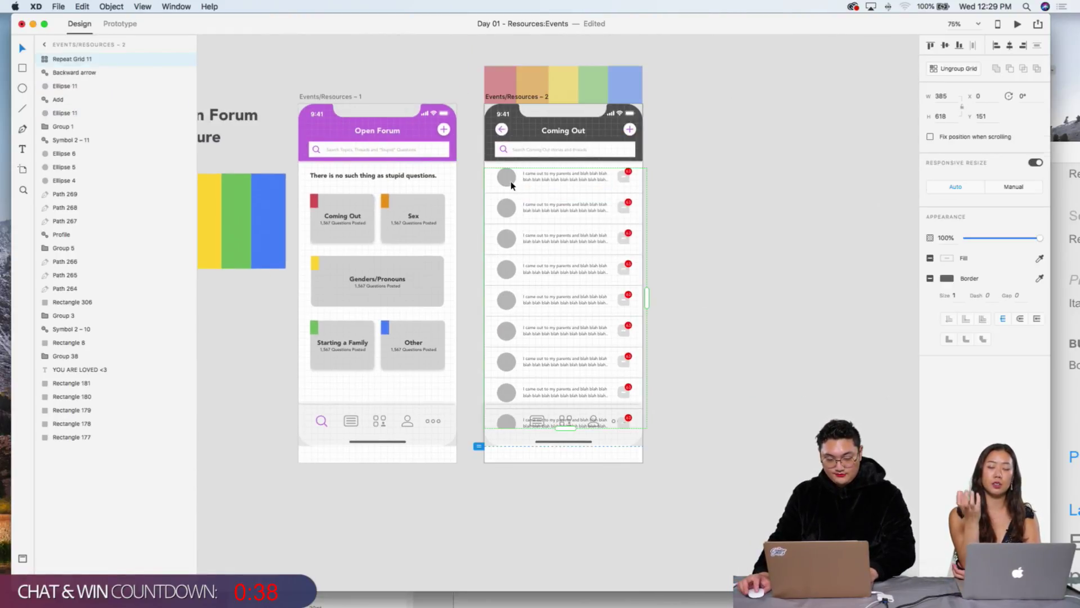
right_click(513, 182)
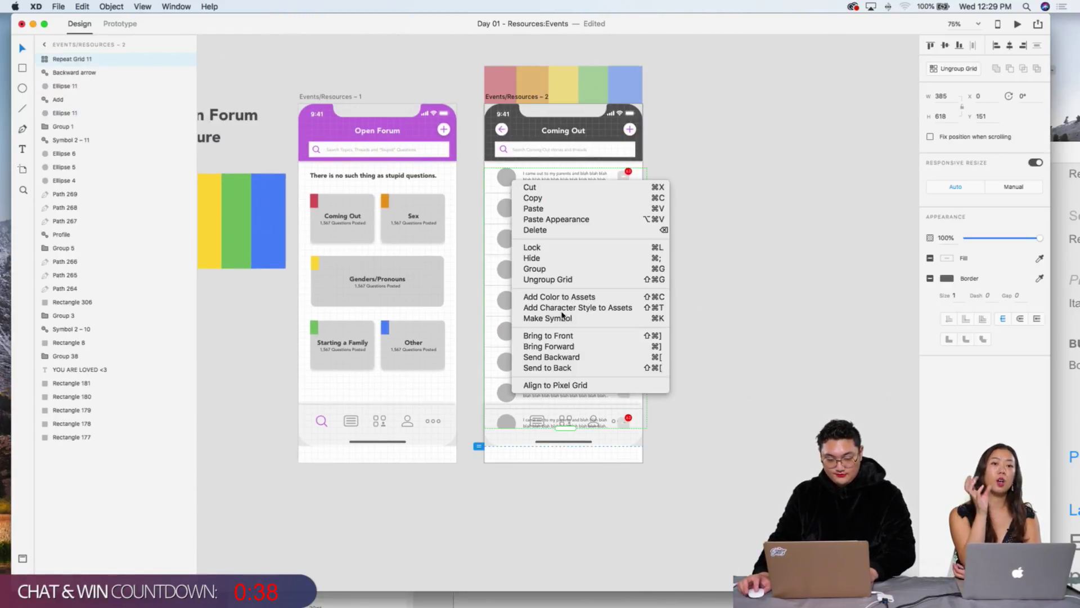
left_click(569, 370)
left_click(744, 291)
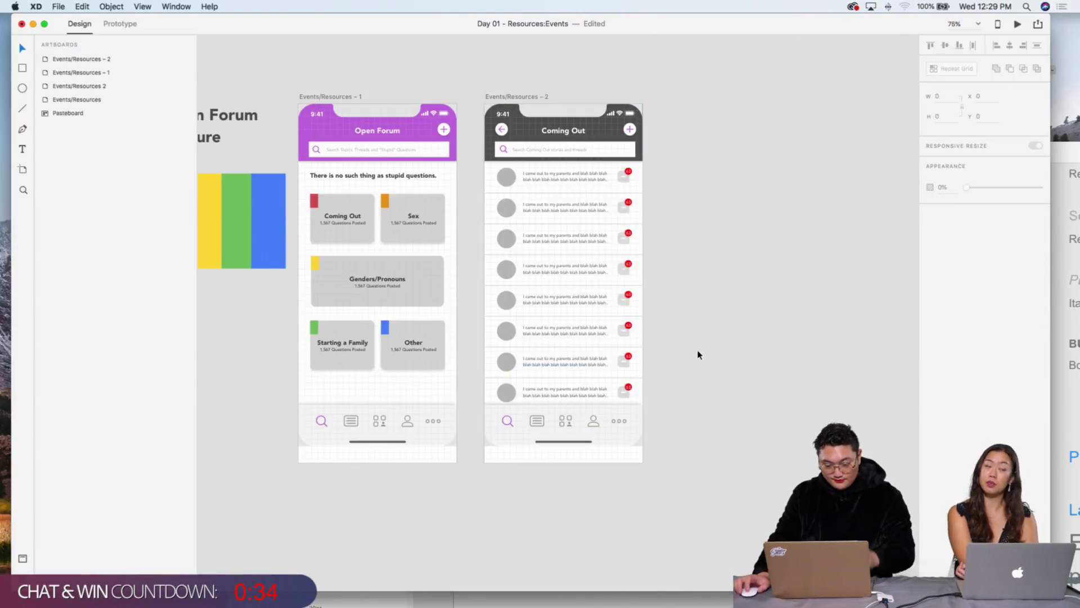
Step: Scroll around the Coming Out artboard to check the nav bar now covers the bottom rows
left_click(579, 453)
scroll(690, 273, "up", 3)
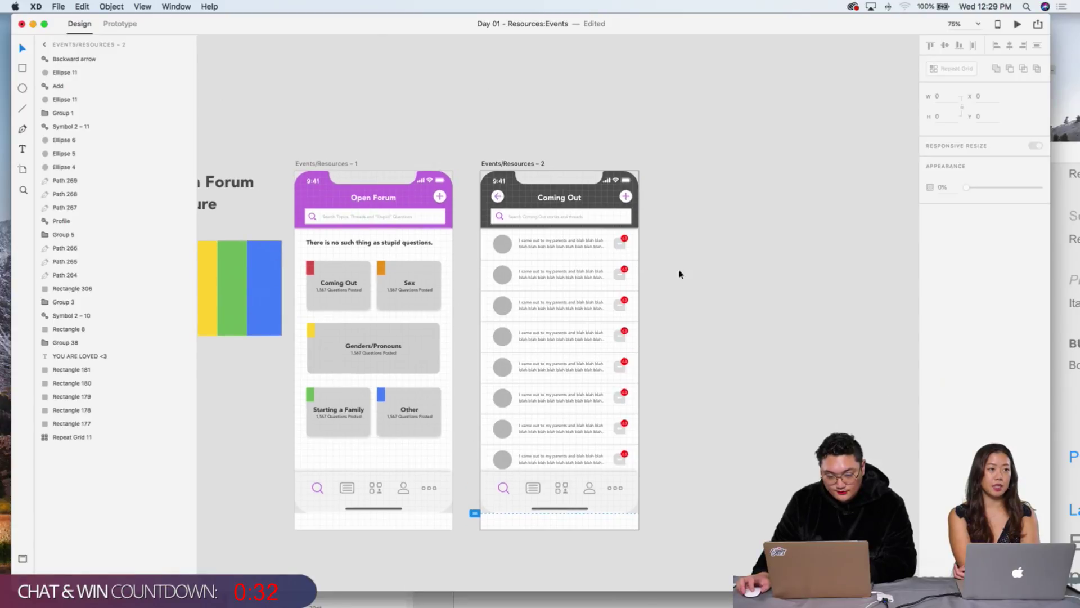
scroll(664, 273, "up", 5)
scroll(665, 273, "down", 3)
scroll(675, 259, "down", 2)
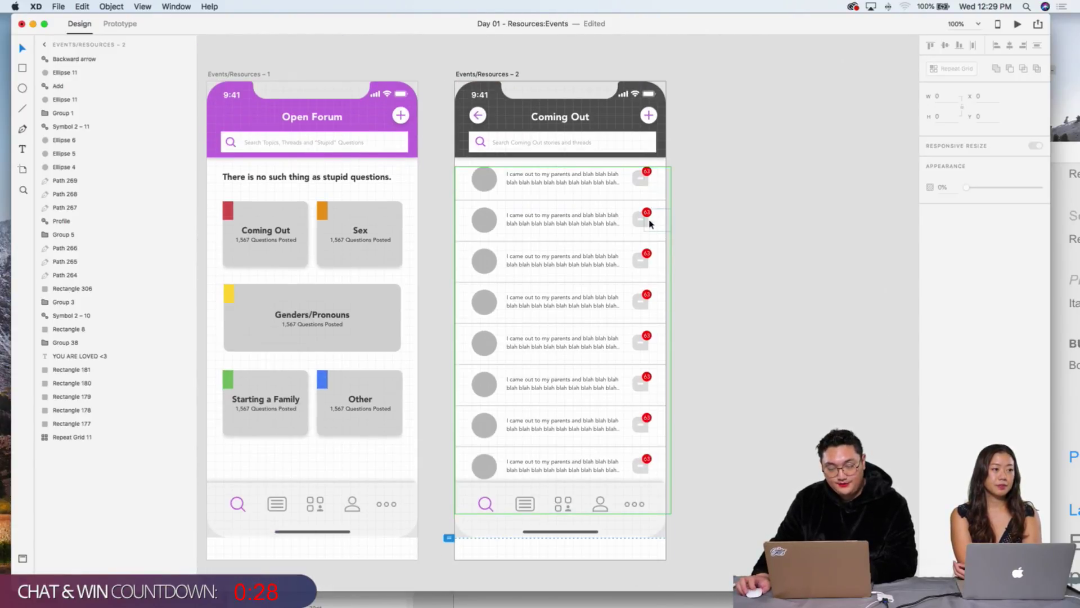
scroll(676, 236, "down", 1)
scroll(675, 236, "left", 2)
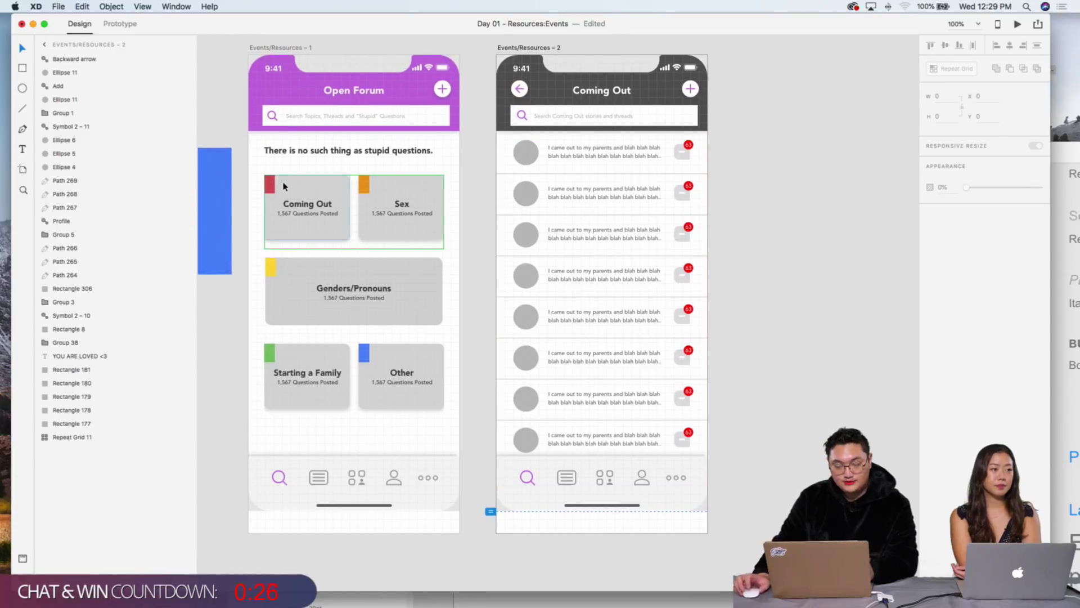
scroll(327, 107, "left", 2)
scroll(325, 108, "right", 2)
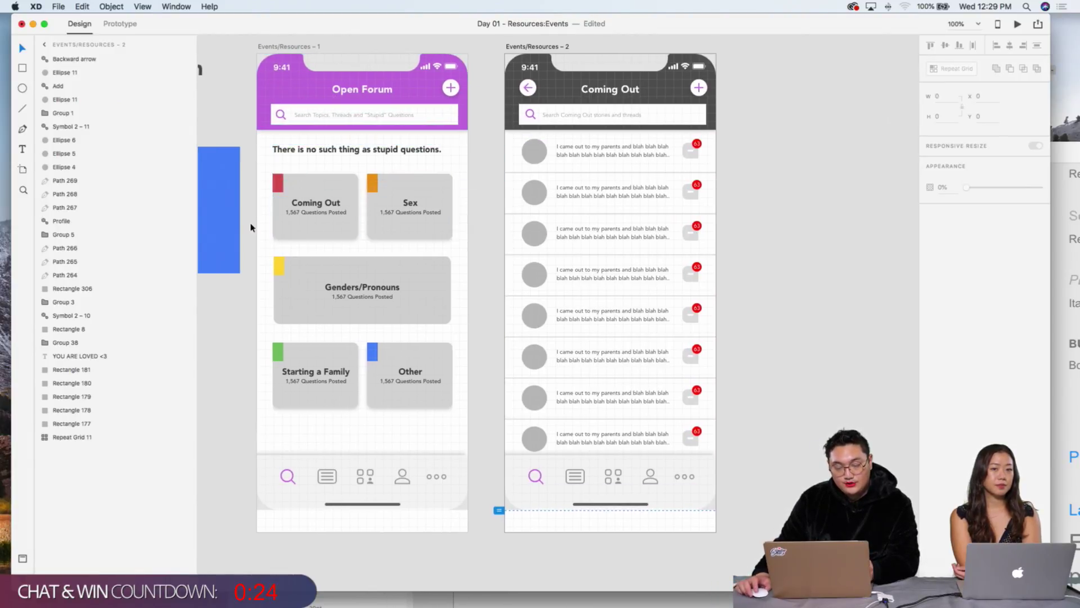
left_click(587, 148)
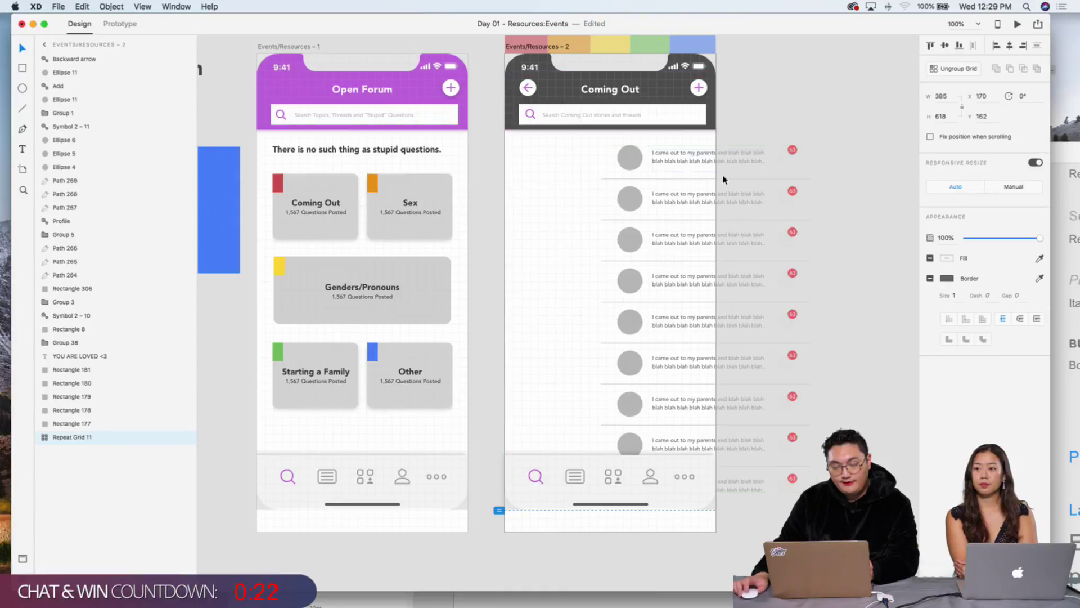
left_click(775, 169)
left_click(617, 165)
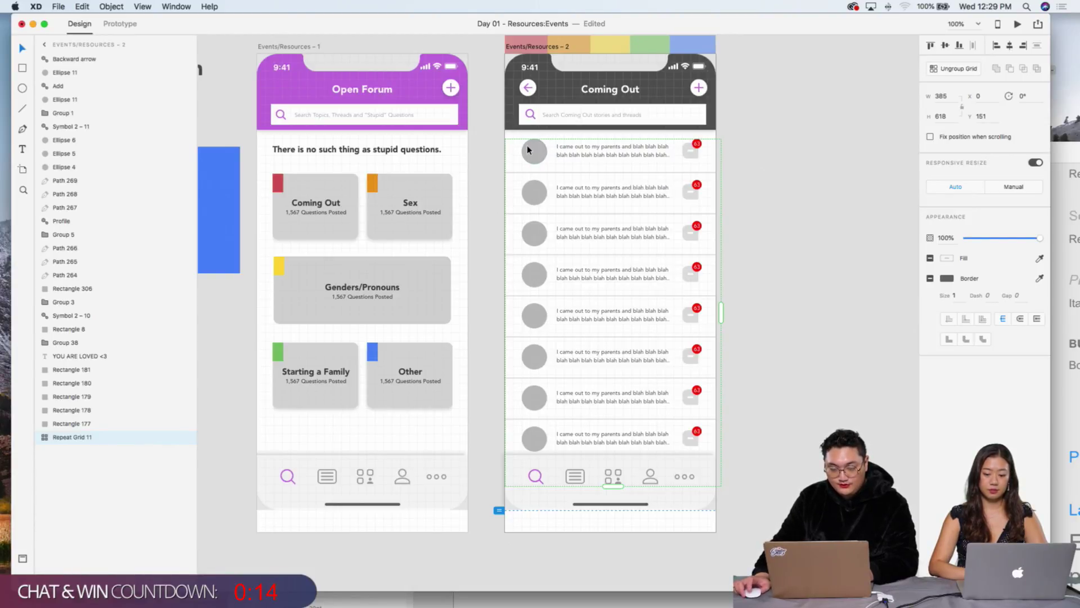
scroll(619, 146, "up", 3)
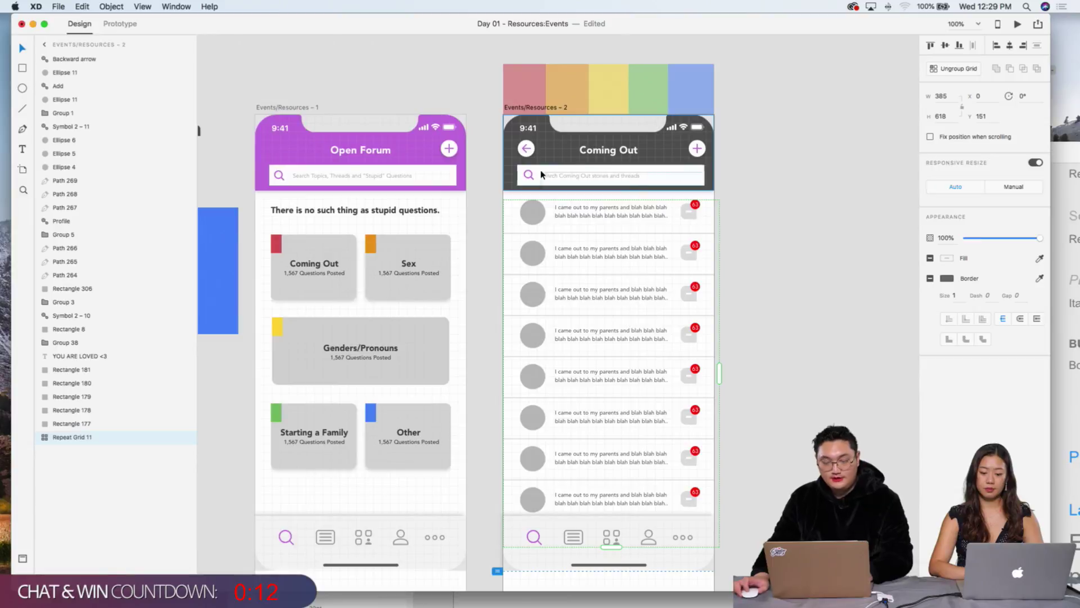
scroll(516, 118, "right", 5)
key("Escape")
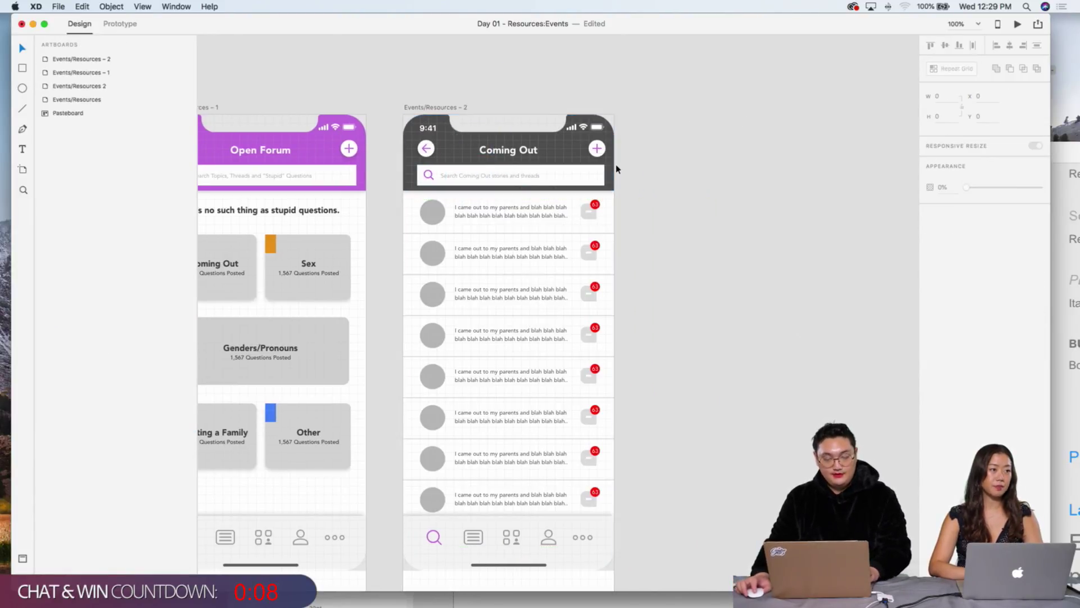
scroll(562, 155, "left", 3)
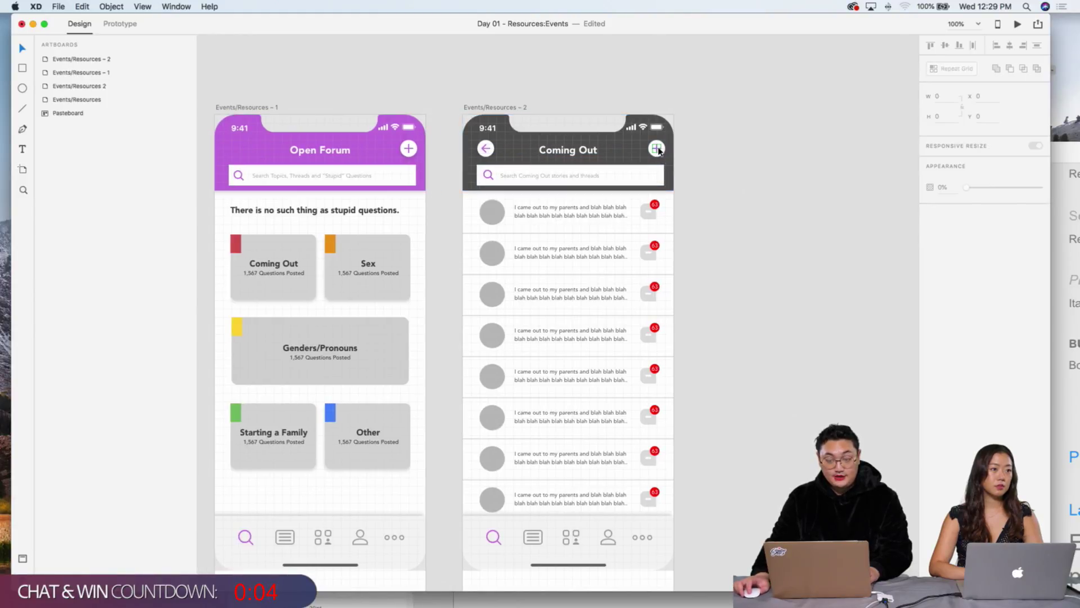
scroll(619, 169, "right", 1)
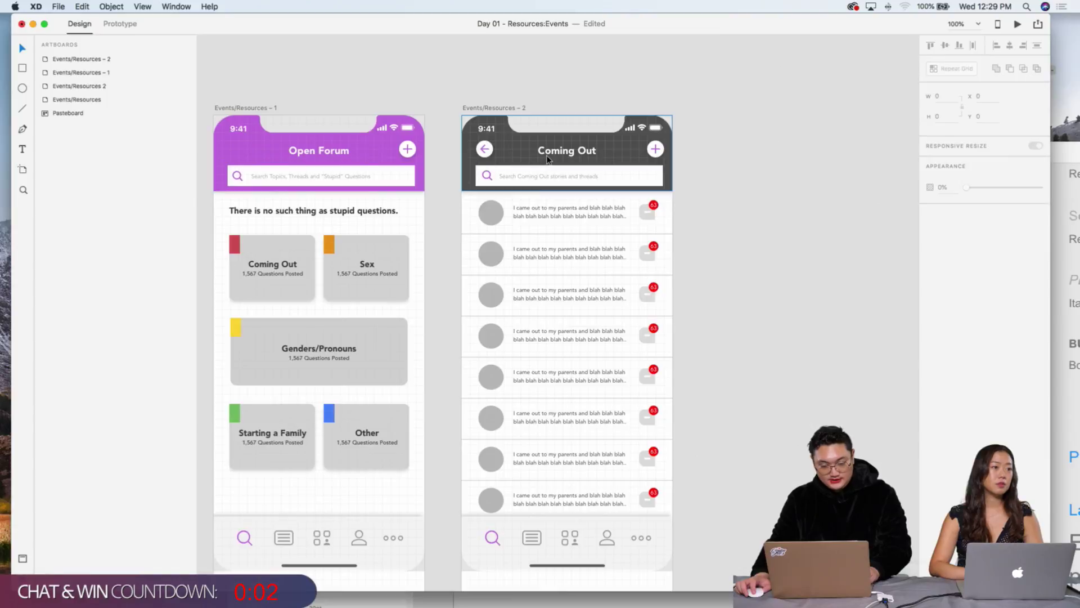
scroll(521, 121, "down", 5)
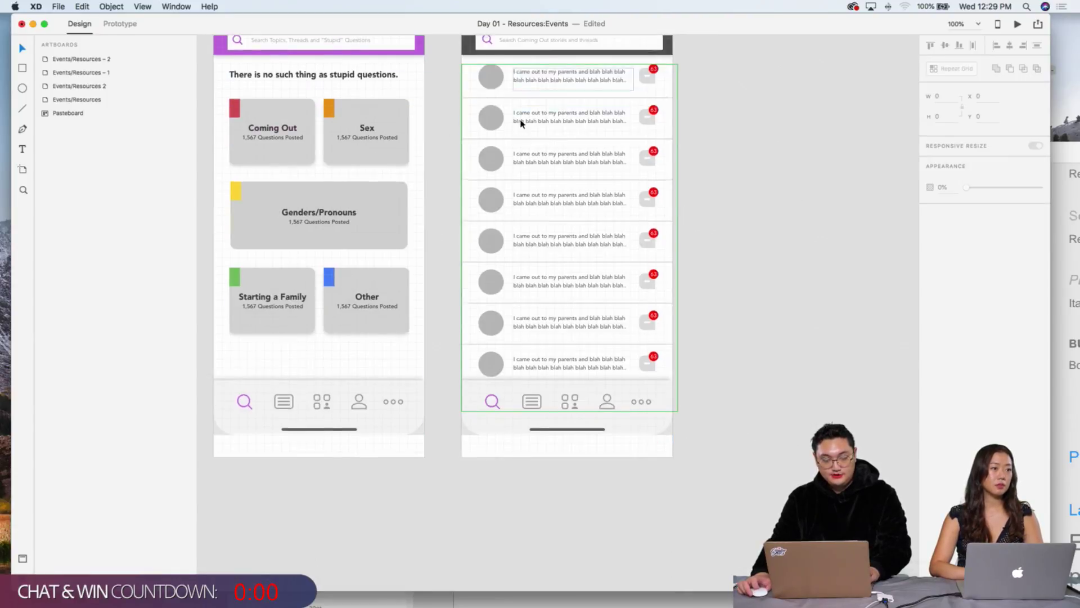
scroll(521, 123, "up", 5)
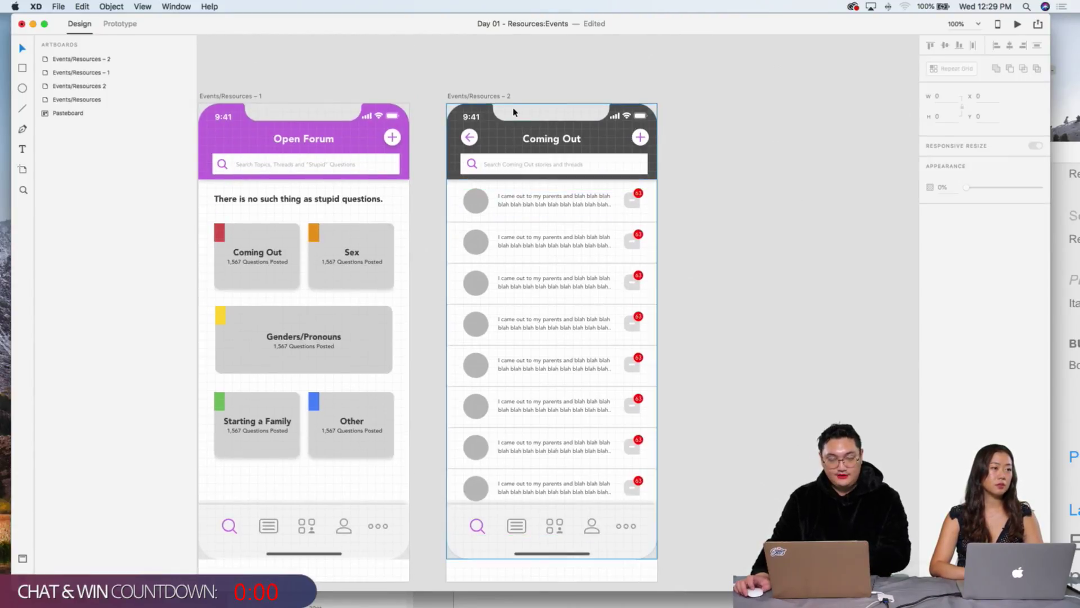
scroll(506, 110, "down", 1)
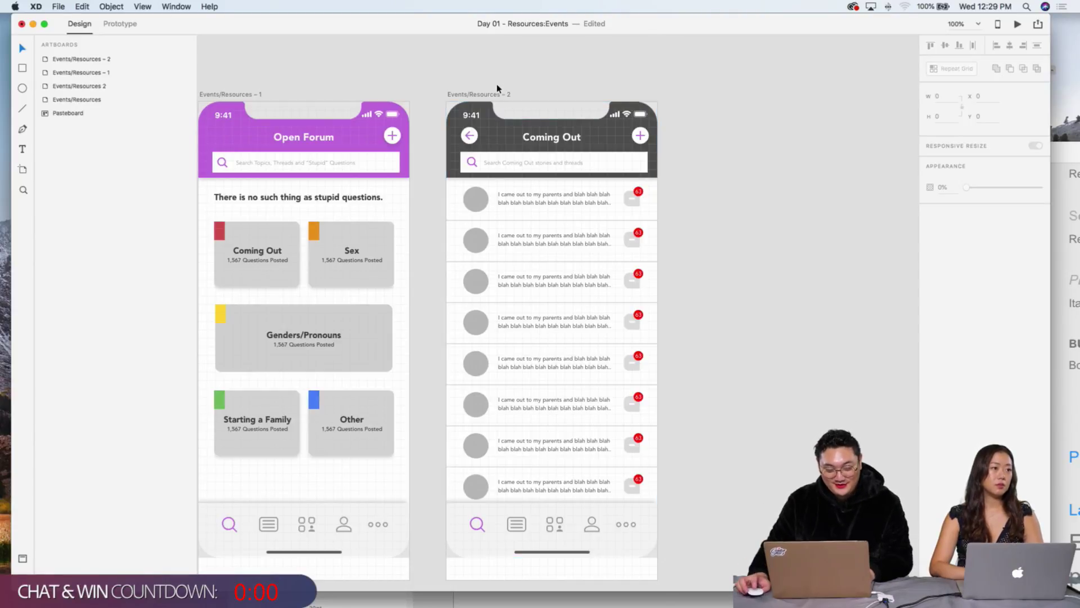
Step: Duplicate the Coming Out artboard to its right as Events/Resources – 3
left_click_drag(487, 95, 725, 94)
left_click(718, 72)
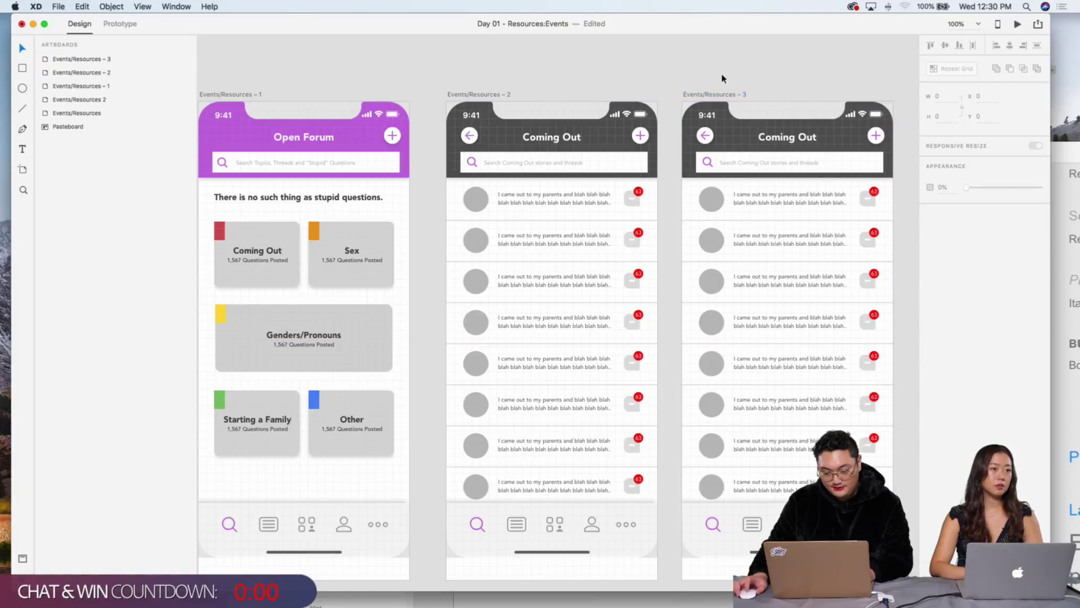
scroll(721, 77, "right", 4)
scroll(721, 77, "down", 1)
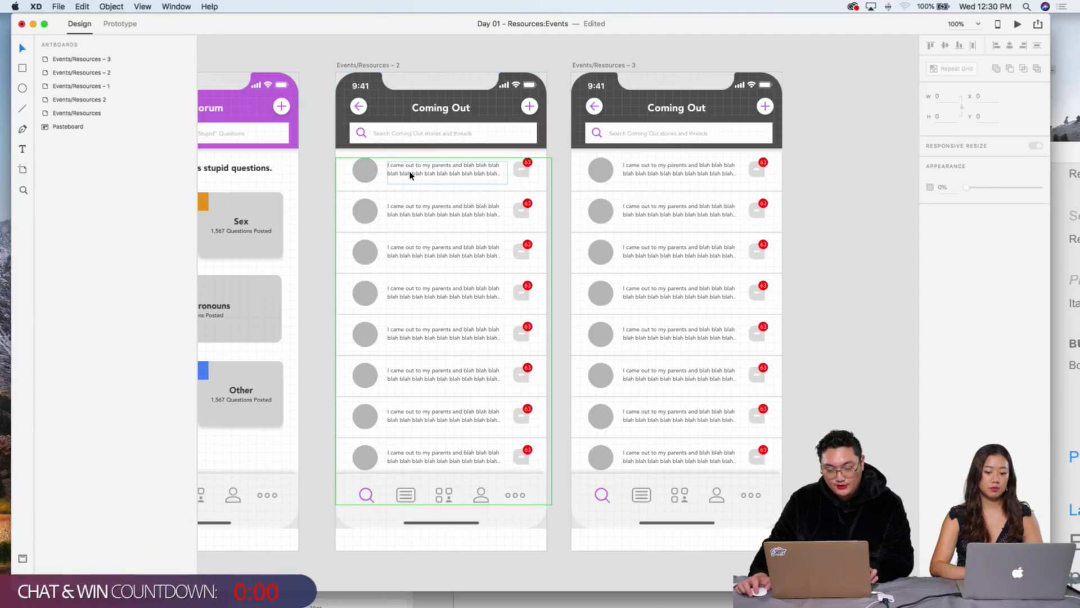
Step: Delete the story-row repeat grid from the copy, leaving the header and nav bar
left_click(672, 104)
key("Escape")
left_click(684, 113)
left_click(829, 271)
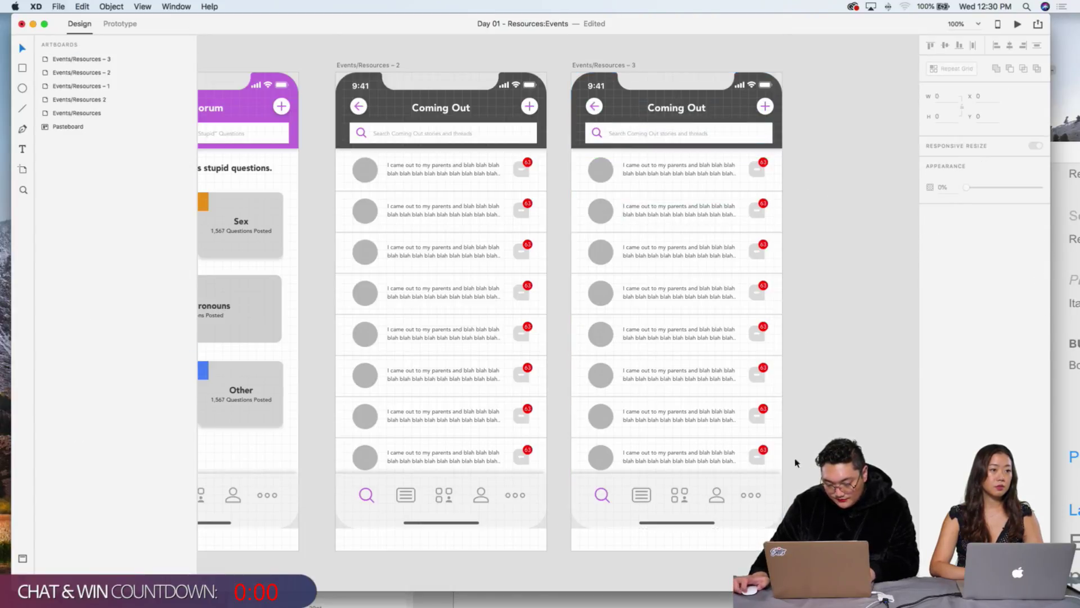
left_click(763, 440)
key("Delete")
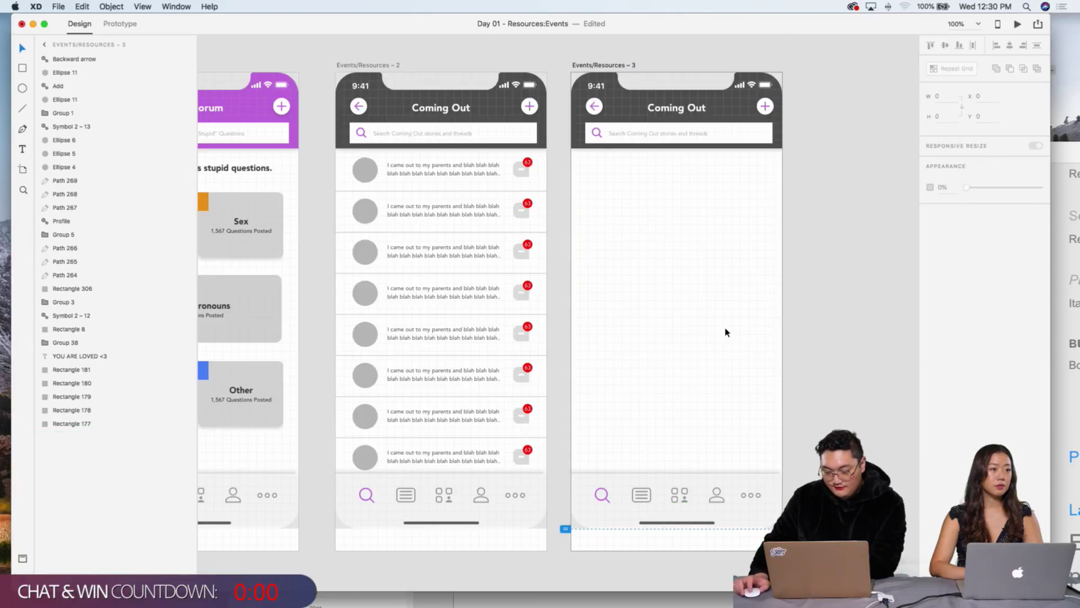
scroll(724, 332, "down", 1)
Step: Copy the avatar circle from the original's first story row into Events/Resources – 3
left_click(348, 170)
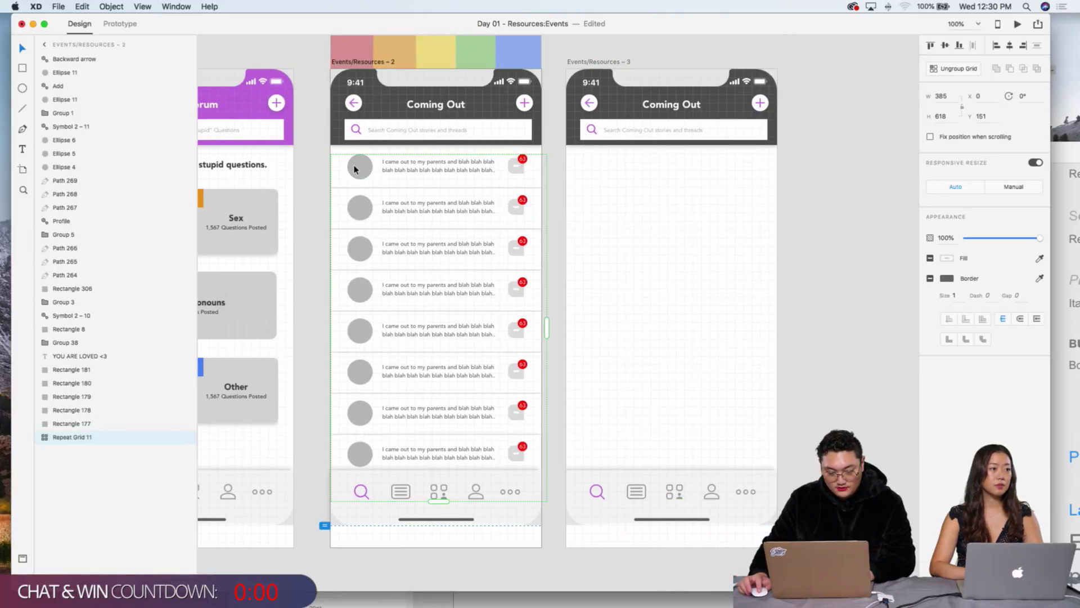
double_click(355, 167)
key("super+c")
key("super+v")
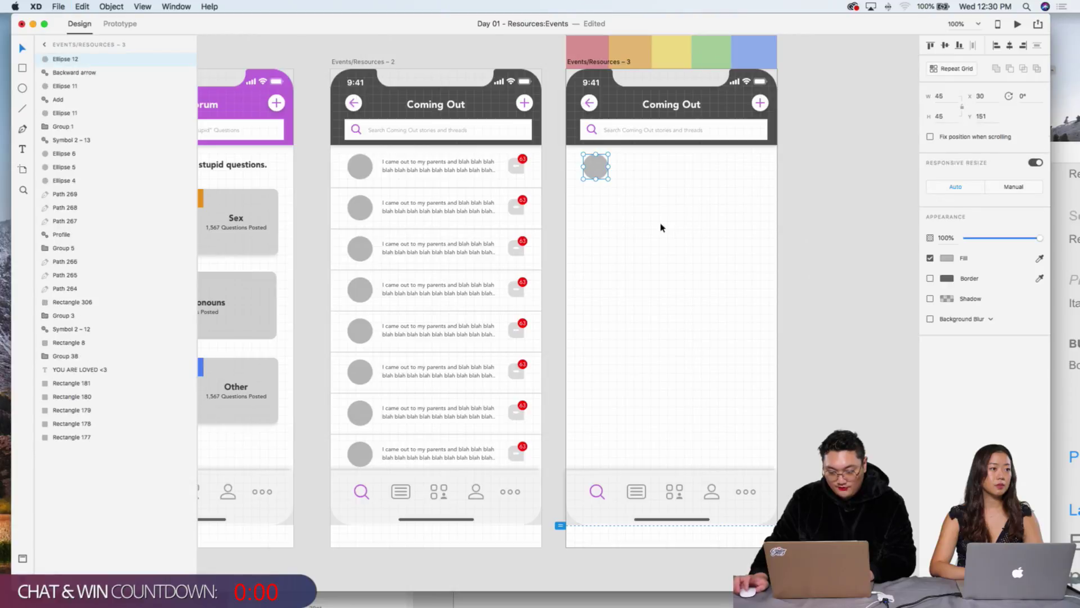
Step: Resize the pasted circle to 60×60 below the header and zoom to 200%
left_click_drag(608, 181, 647, 214)
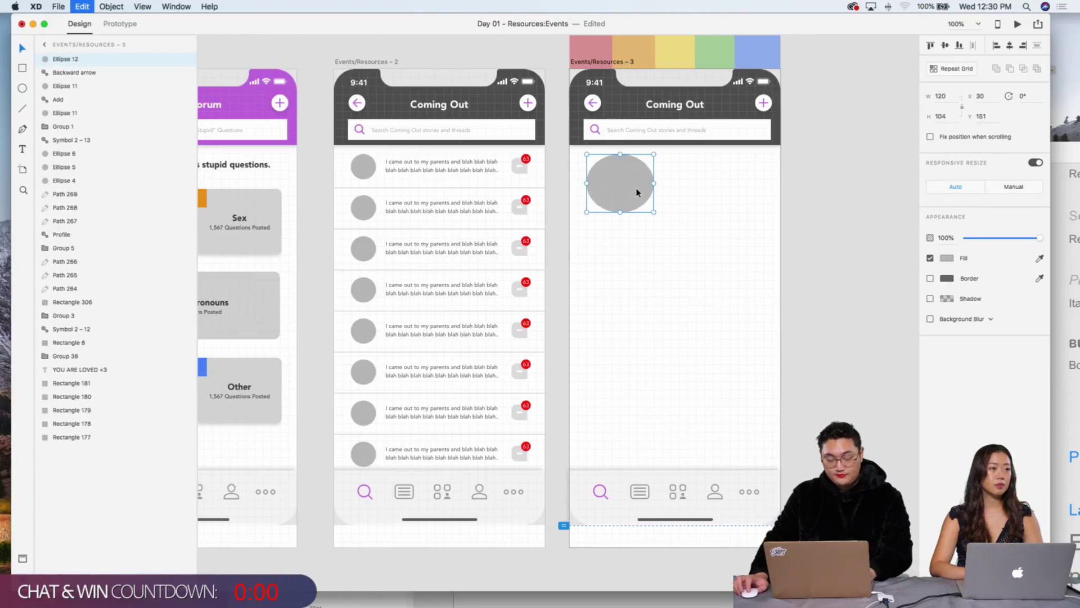
key("super+z")
left_click_drag(609, 179, 624, 196)
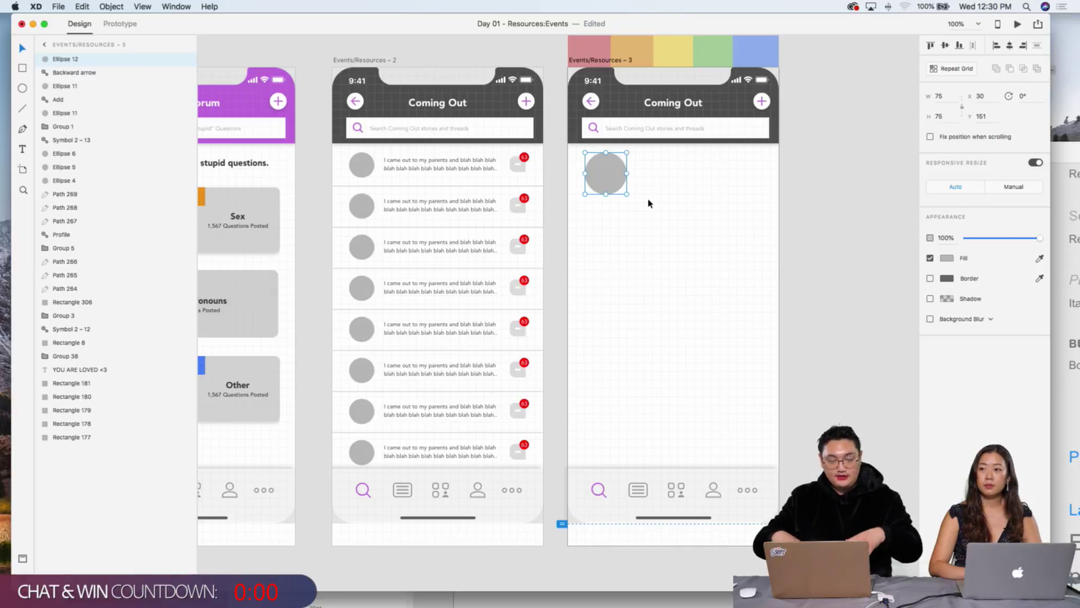
left_click_drag(626, 193, 622, 193)
left_click(622, 189)
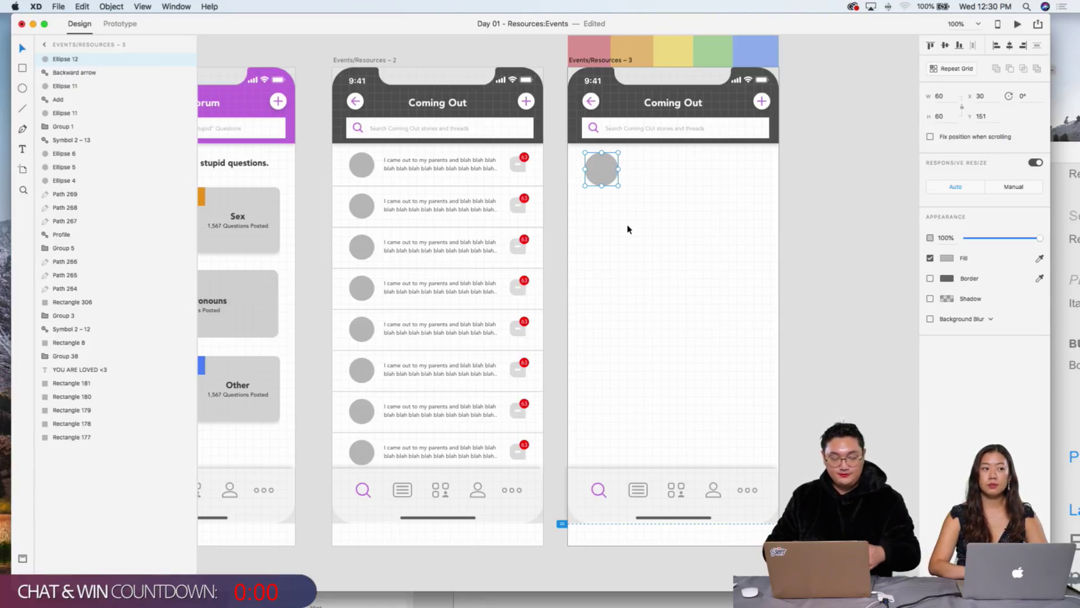
left_click(676, 186)
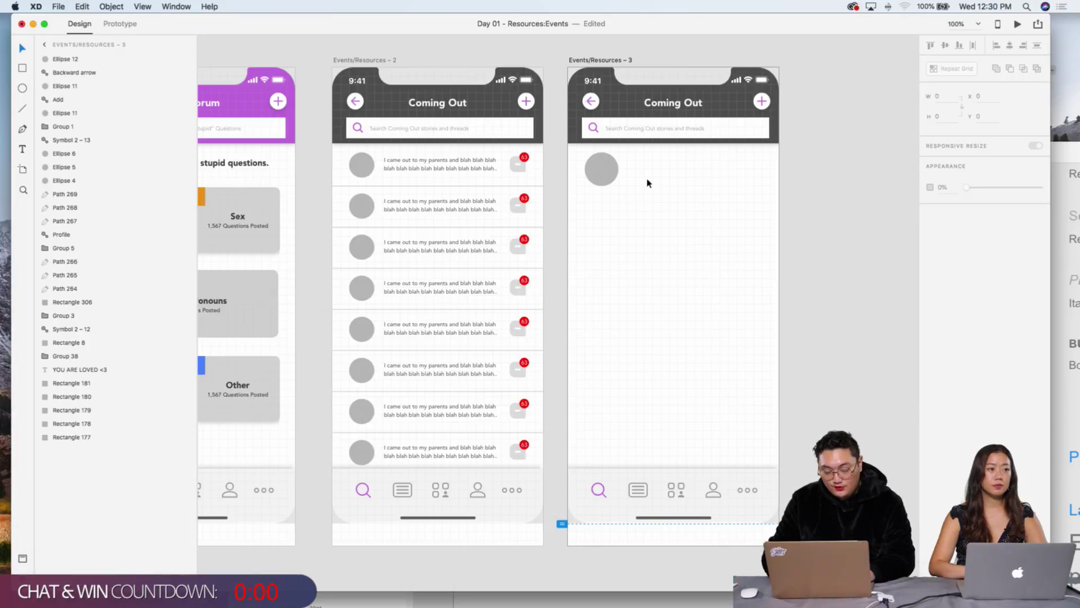
key("super+2")
scroll(647, 183, "up", 5)
scroll(647, 183, "right", 5)
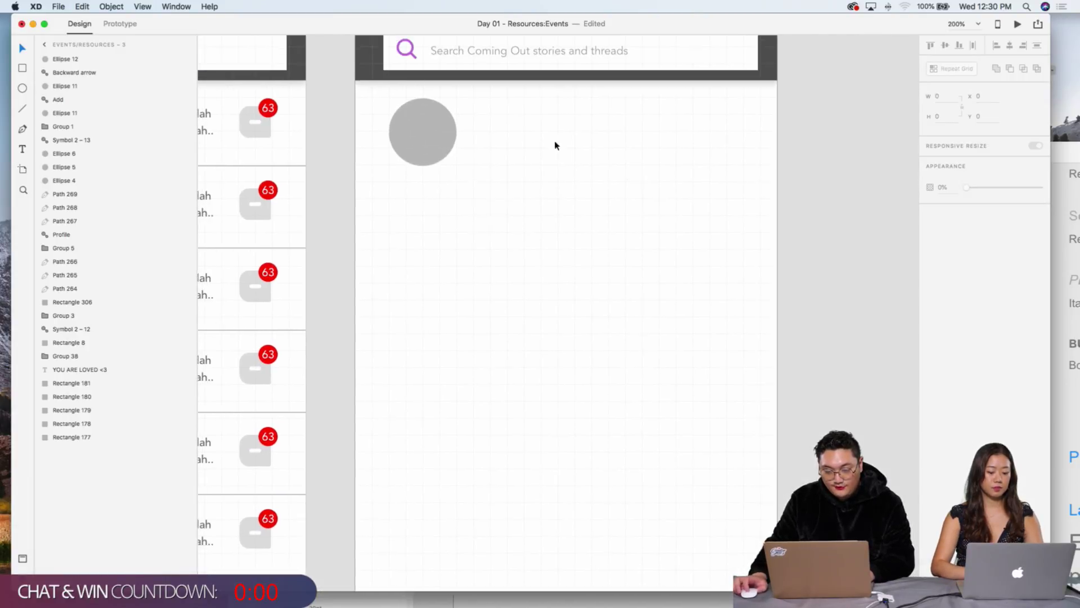
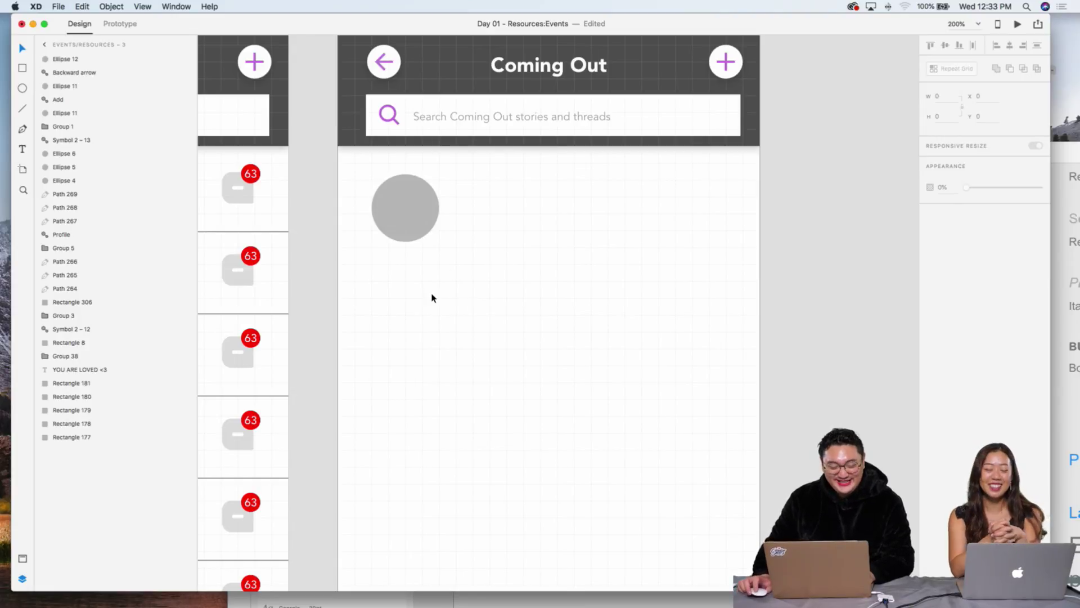
Step: Copy the story text from a Coming Out list row onto the post screen below the grey circle
scroll(433, 293, "left", 10)
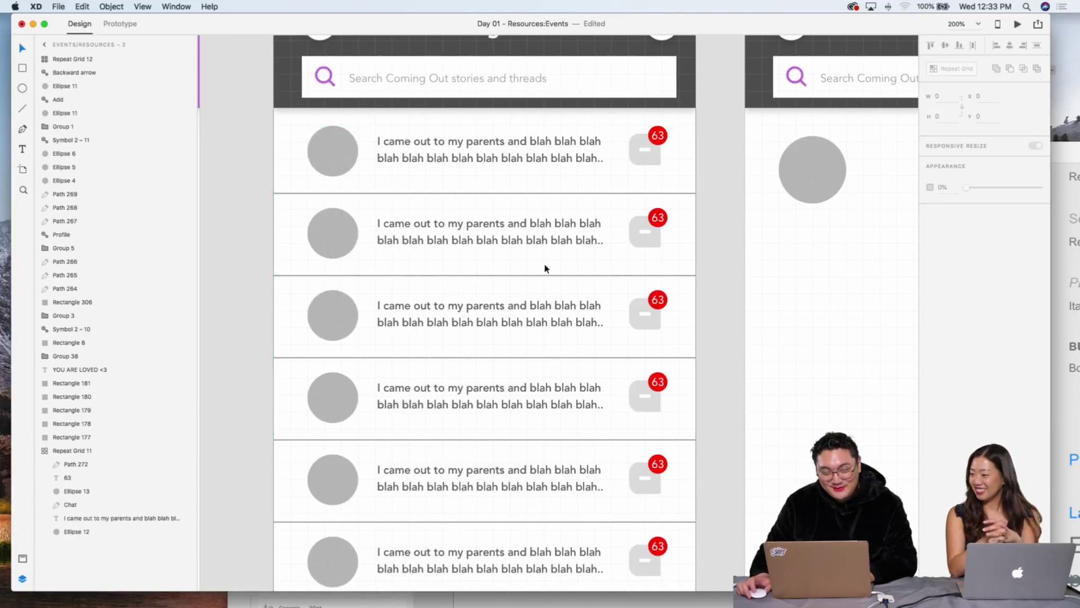
scroll(545, 268, "right", 7)
scroll(556, 268, "up", 3)
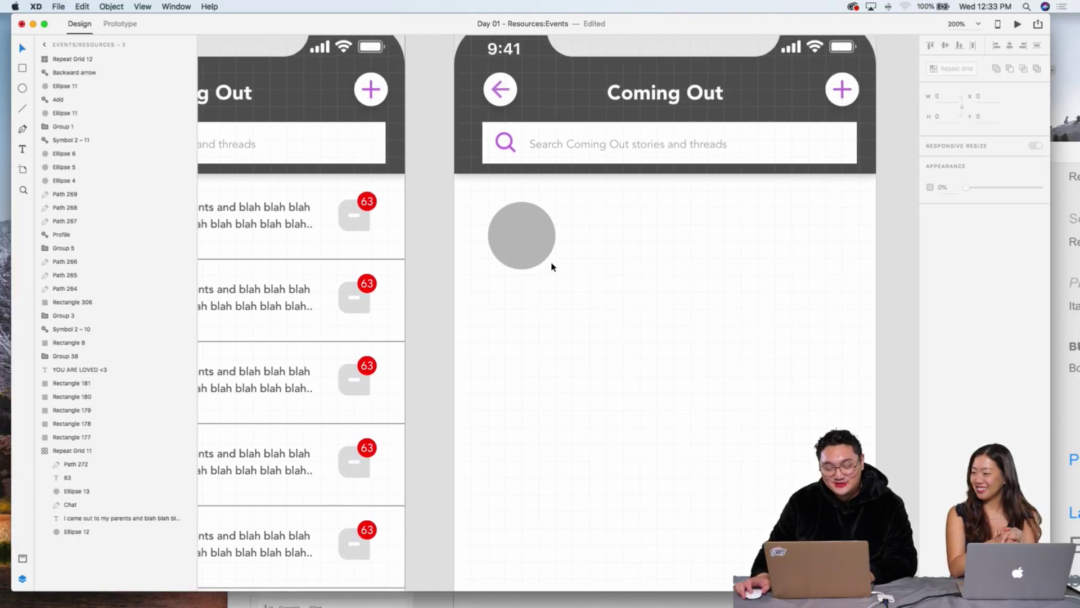
left_click(515, 233)
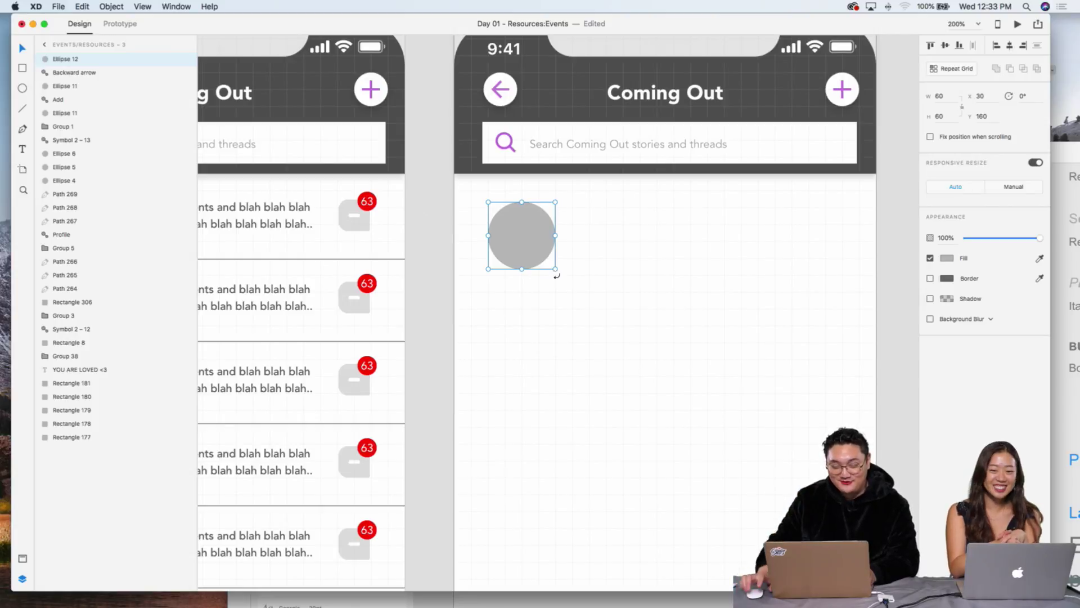
left_click(513, 278)
left_click(520, 225)
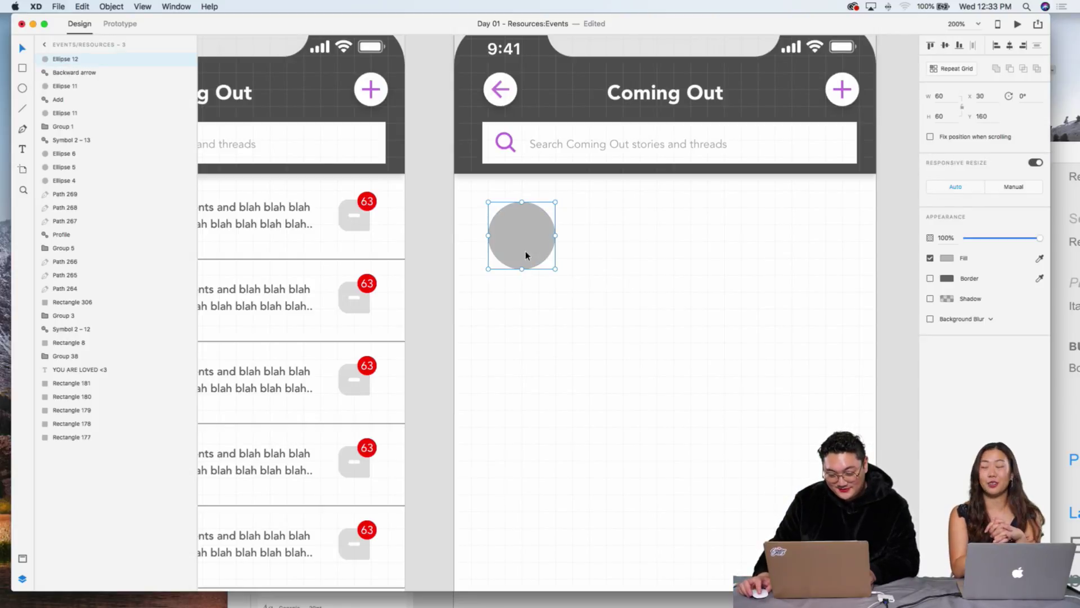
scroll(549, 253, "right", 10)
left_click(569, 230)
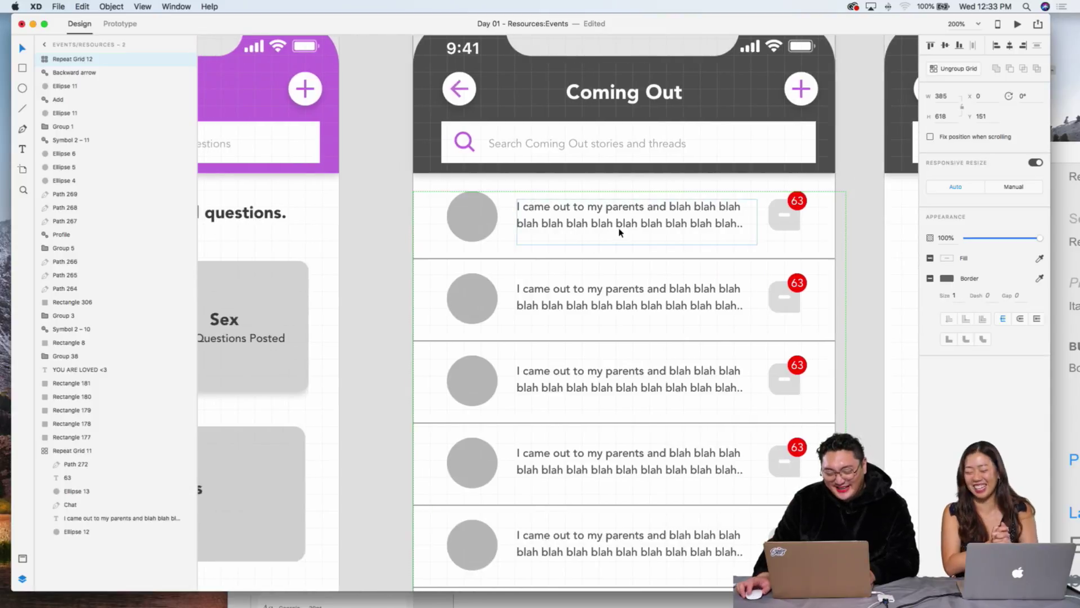
double_click(601, 221)
key("super+c")
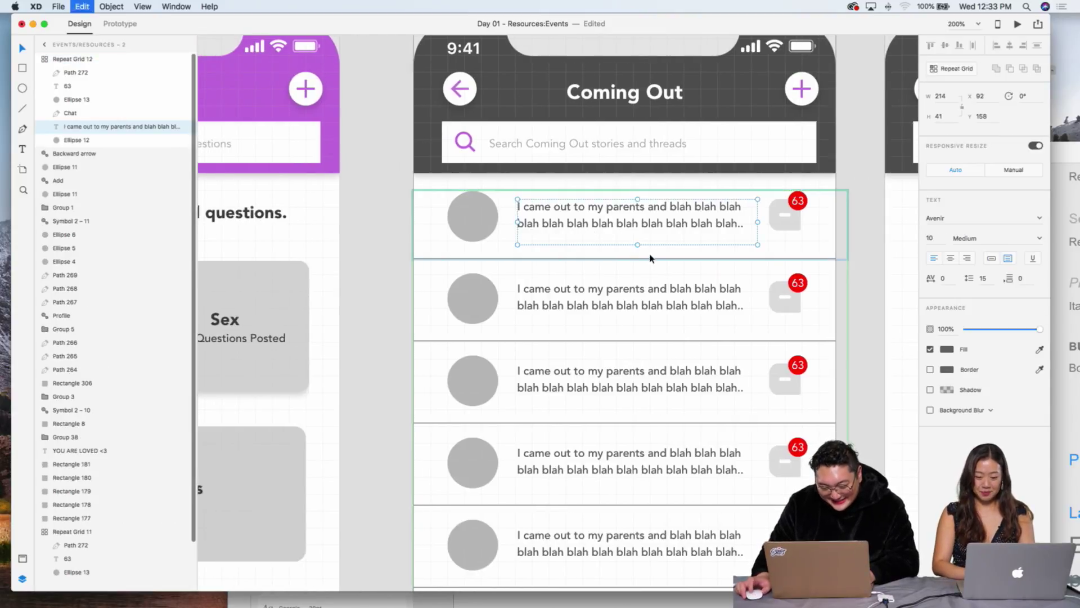
scroll(651, 258, "right", 7)
key("super+v")
left_click_drag(669, 207, 606, 282)
Step: Widen the pasted story text box to W 255 so its lines rewrap
key("super+1")
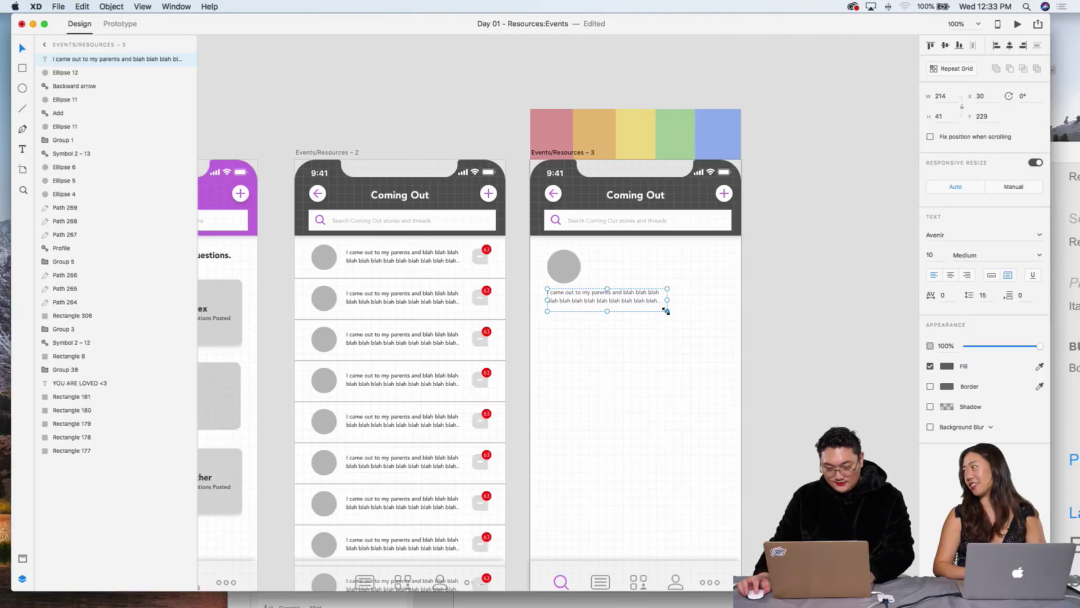
left_click_drag(666, 310, 689, 330)
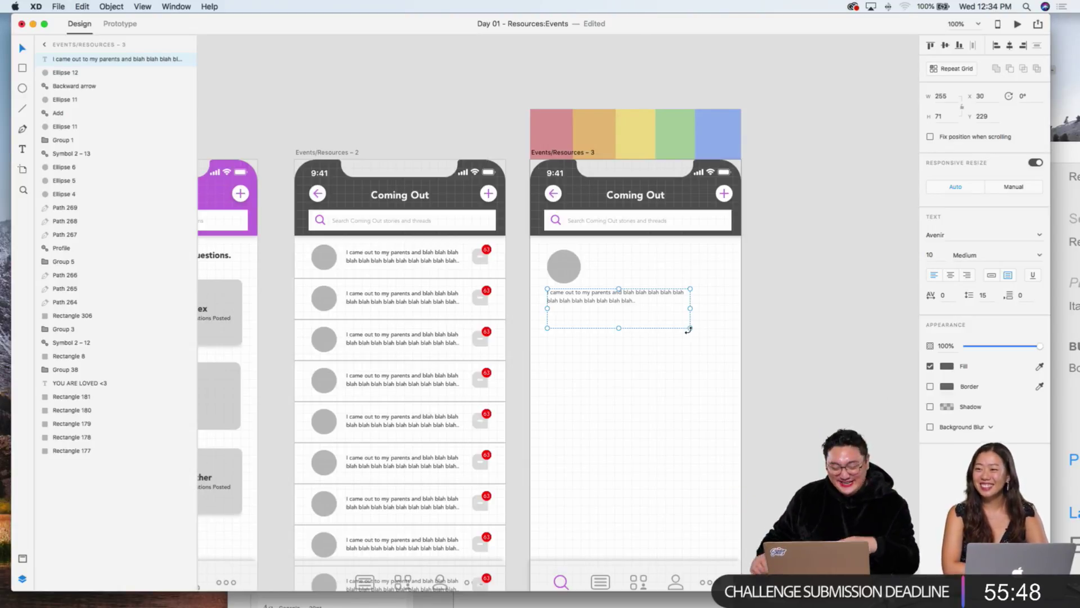
left_click(670, 328)
scroll(563, 313, "left", 10)
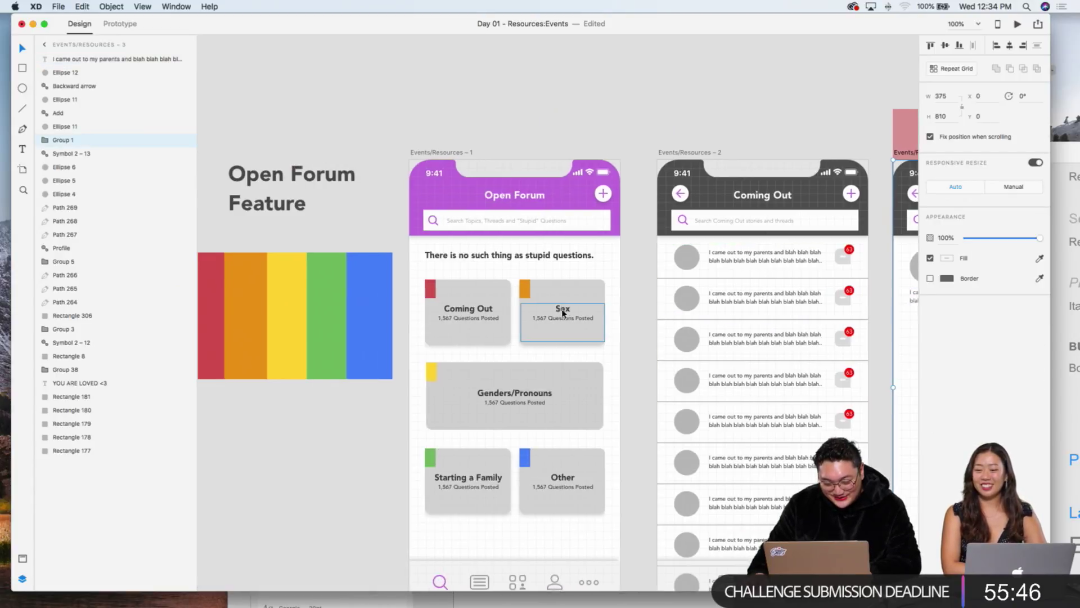
scroll(562, 314, "down", 5)
Step: Check the Coming Out card's label and red tag, then zoom in on the pasted story text
left_click(444, 243)
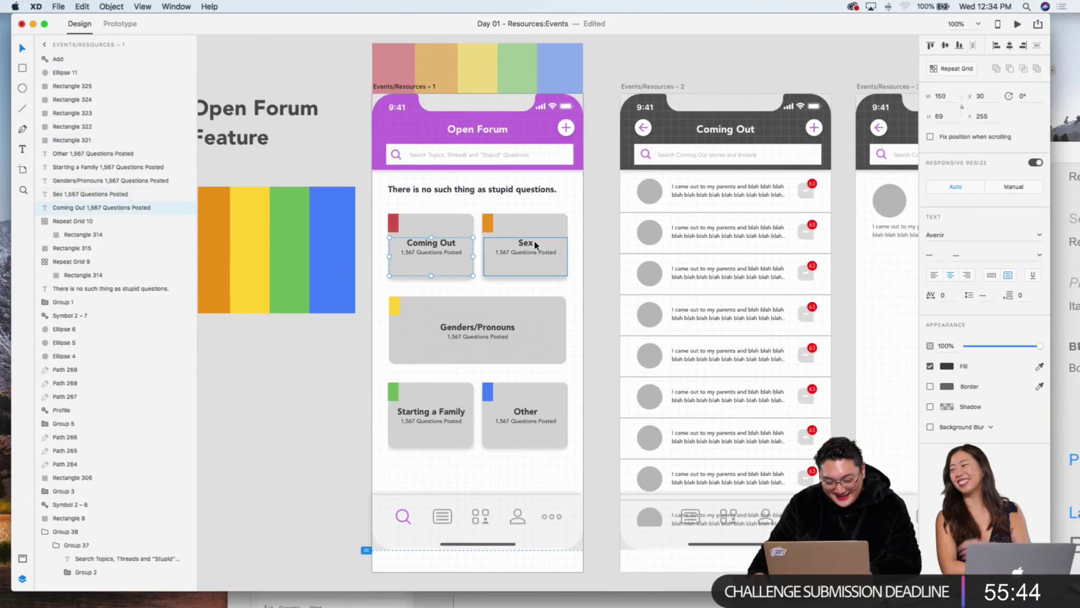
scroll(537, 247, "right", 5)
scroll(537, 248, "down", 2)
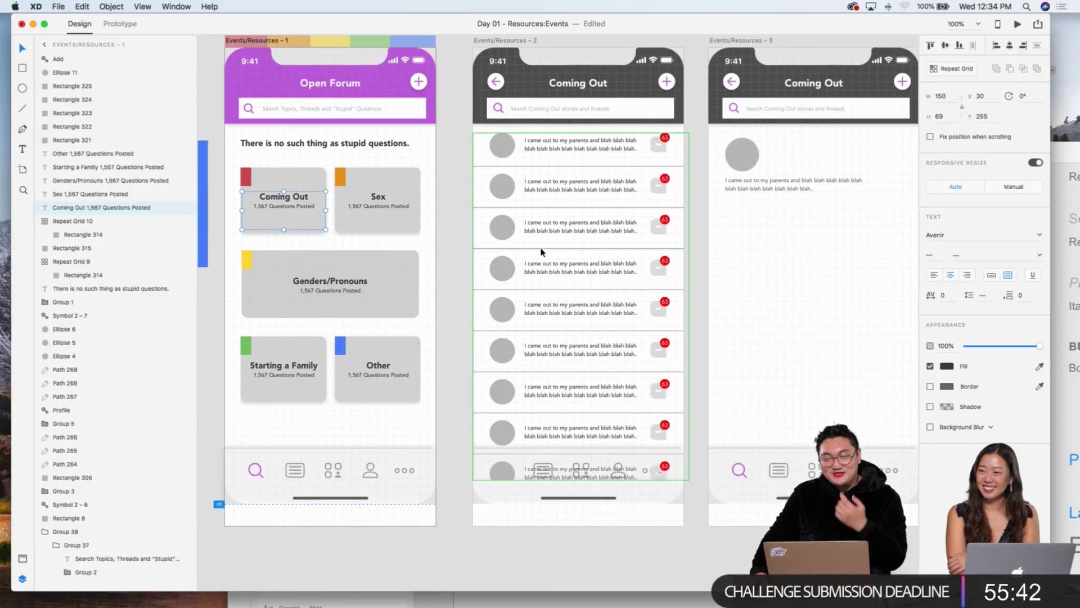
scroll(752, 225, "up", 2)
left_click(767, 187)
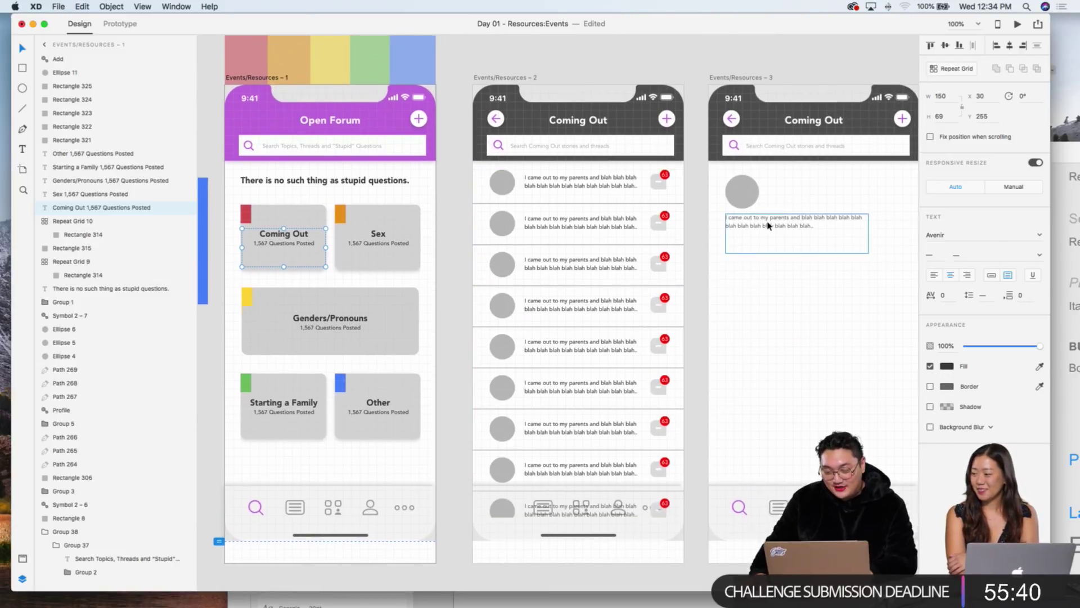
scroll(759, 239, "left", 2)
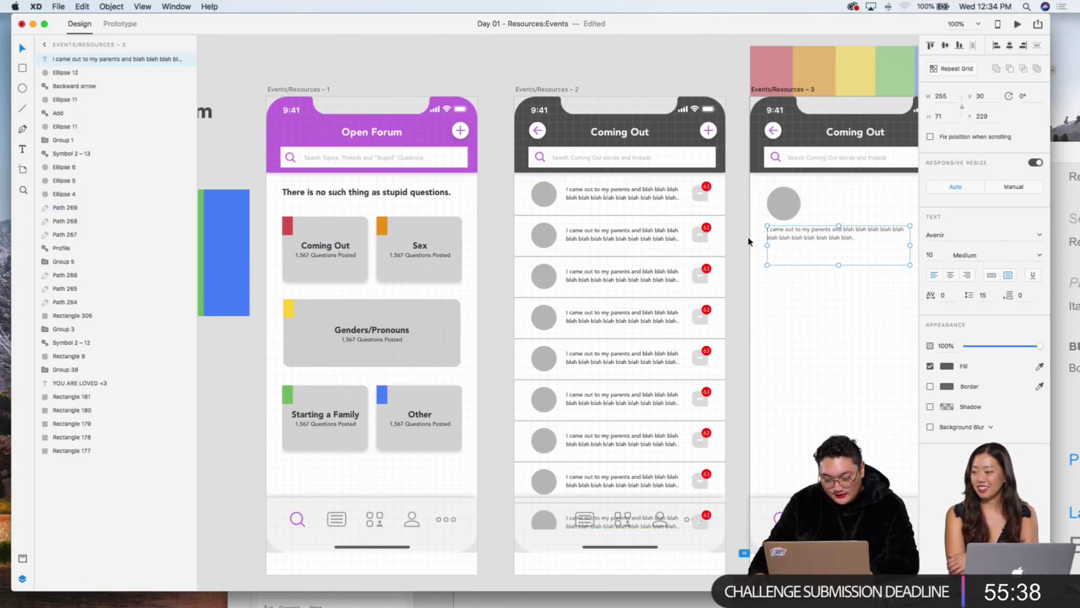
left_click(287, 225)
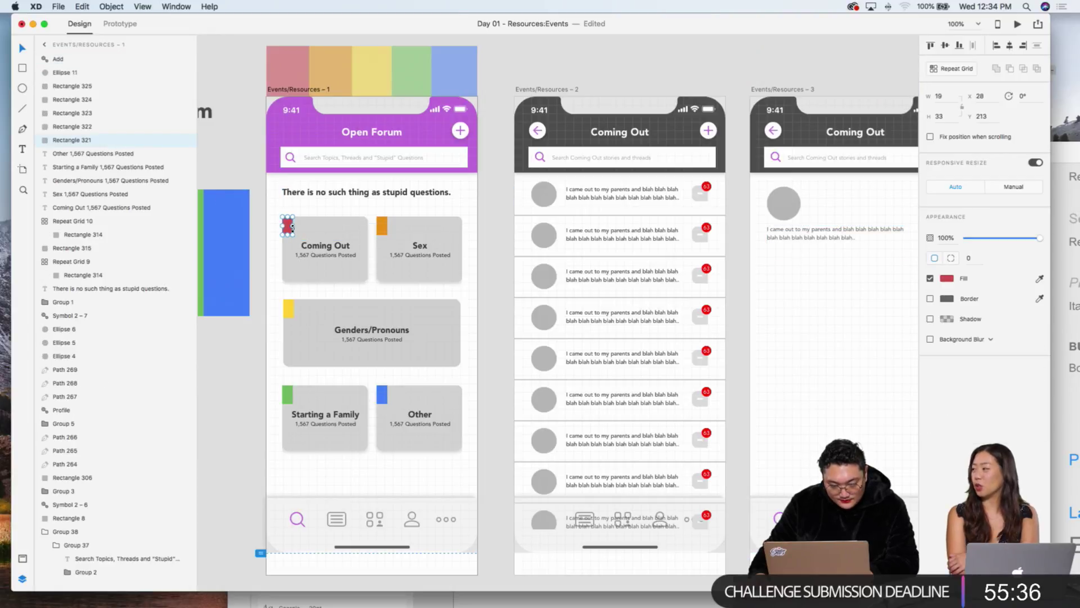
scroll(754, 247, "right", 3)
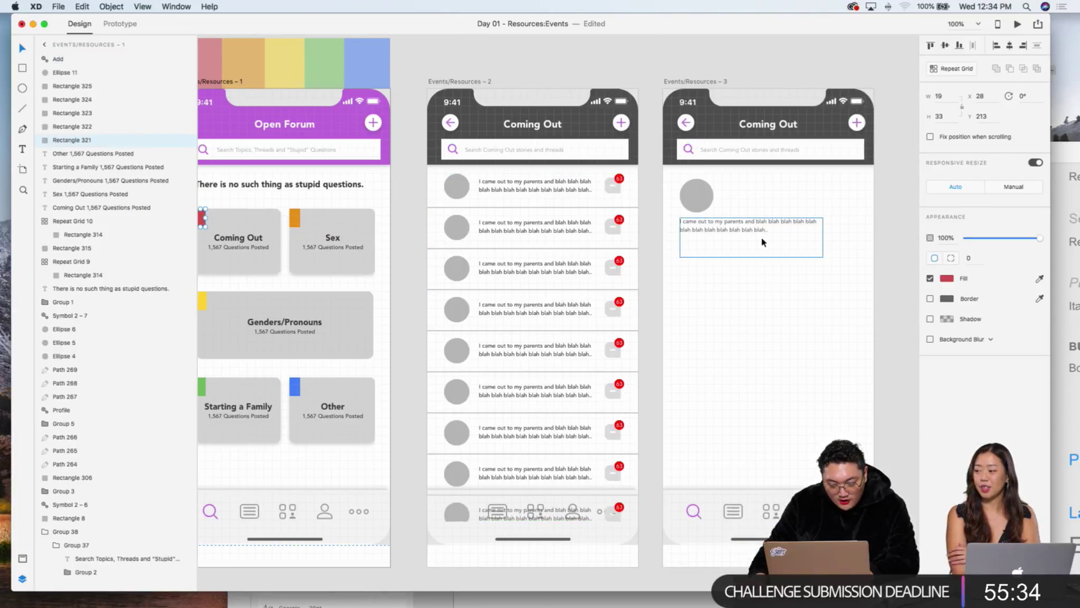
scroll(574, 193, "left", 1)
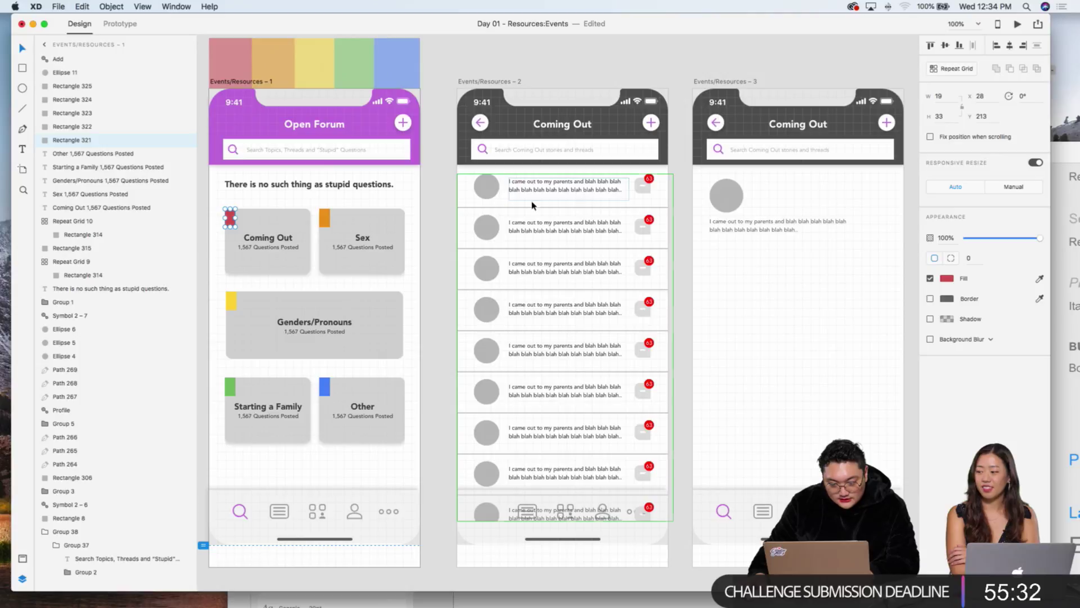
left_click(730, 238)
key("super+3")
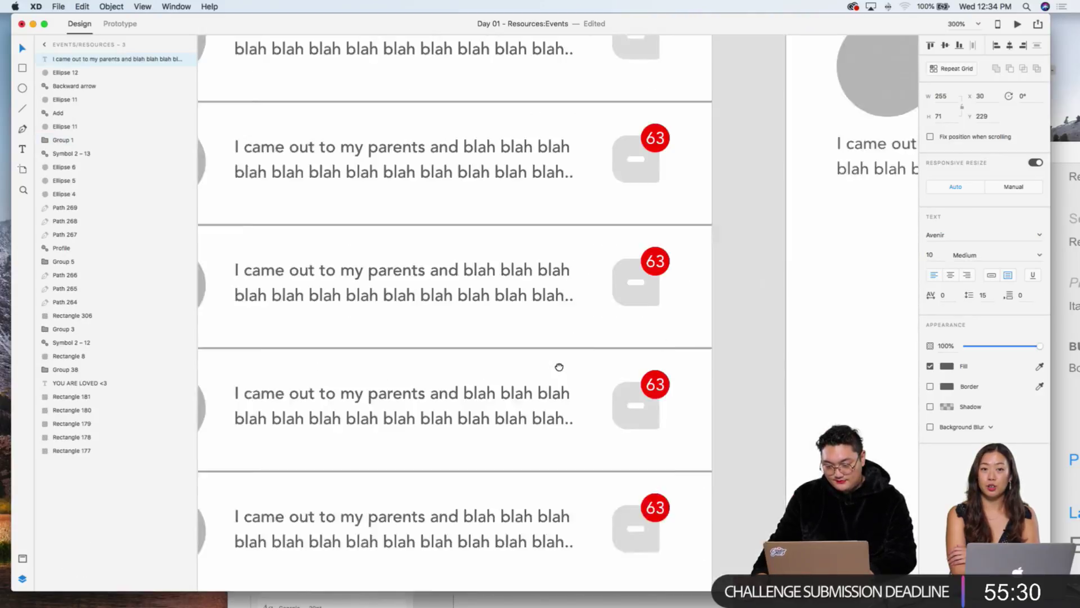
Step: Duplicate the story text, place the copy beside the grey circle, and select all its text
key("super+c")
key("super+v")
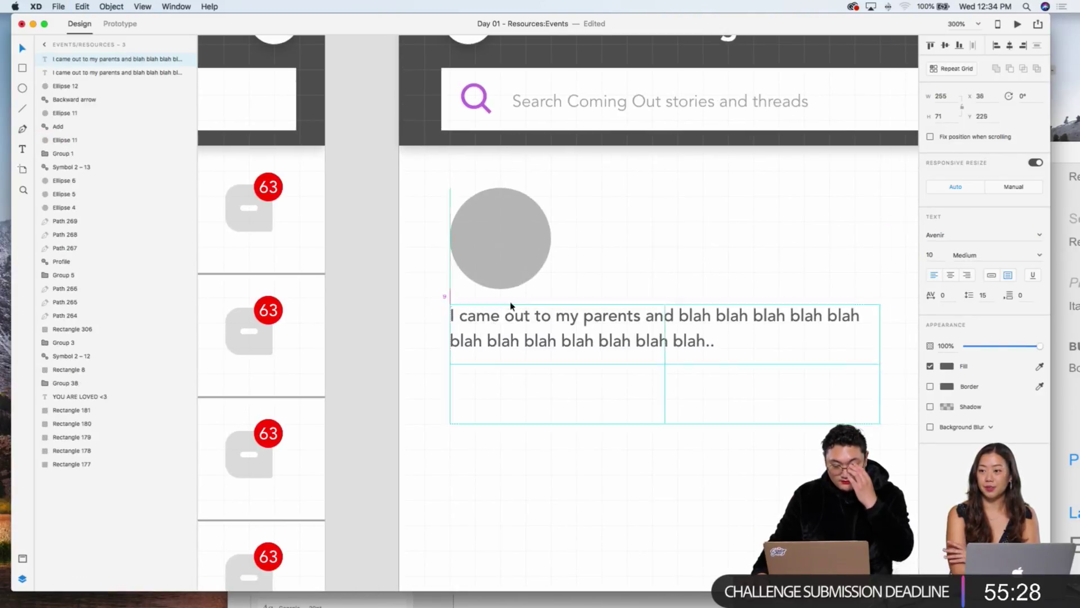
left_click_drag(493, 324, 618, 209)
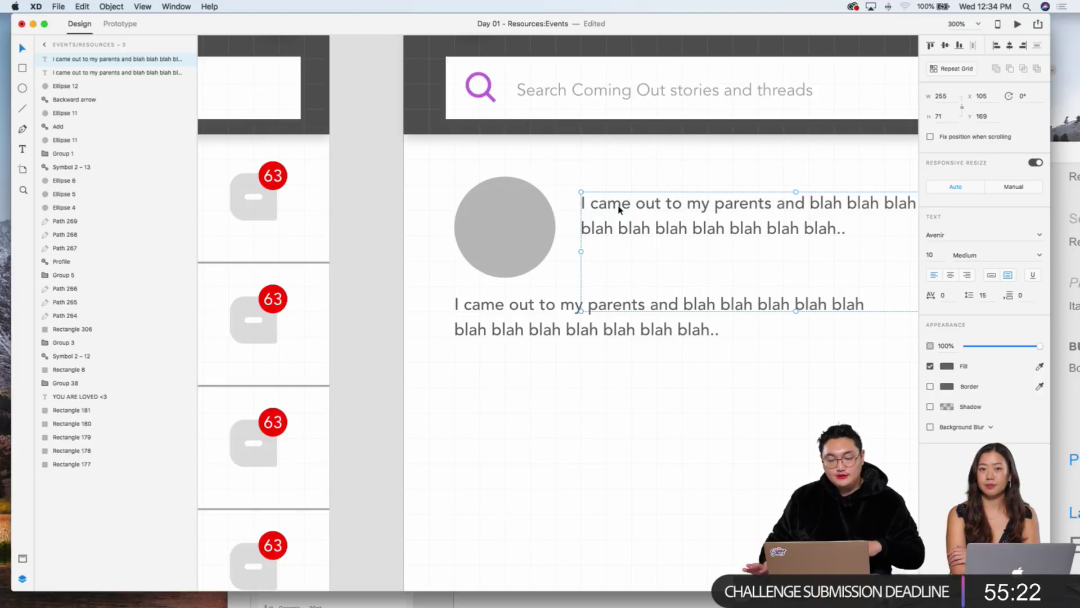
left_click(576, 163)
key("super+minus")
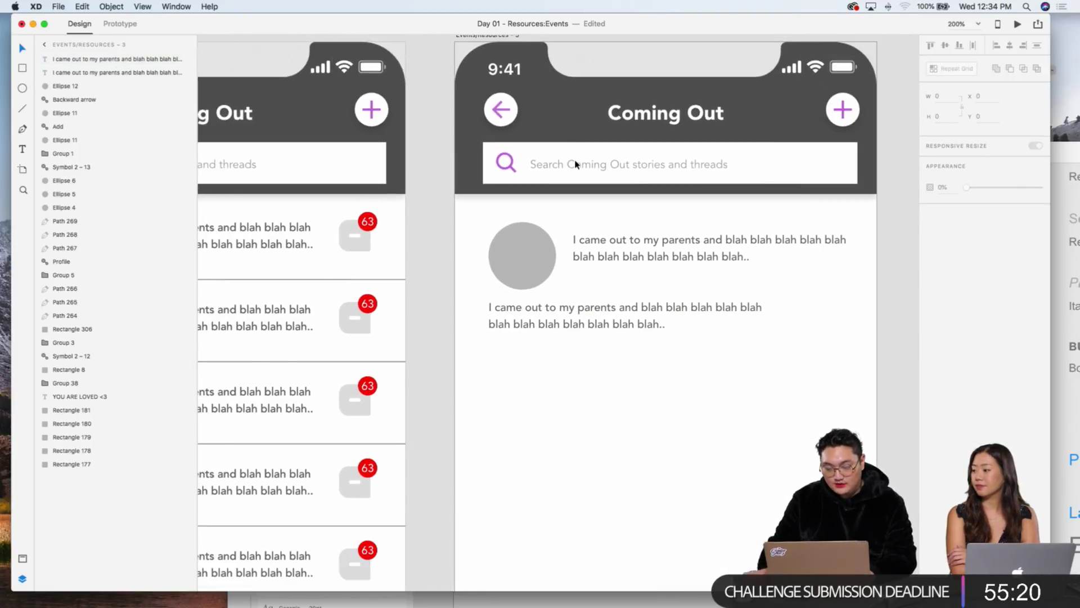
left_click(663, 251)
double_click(791, 259)
left_click(750, 259)
triple_click(751, 257)
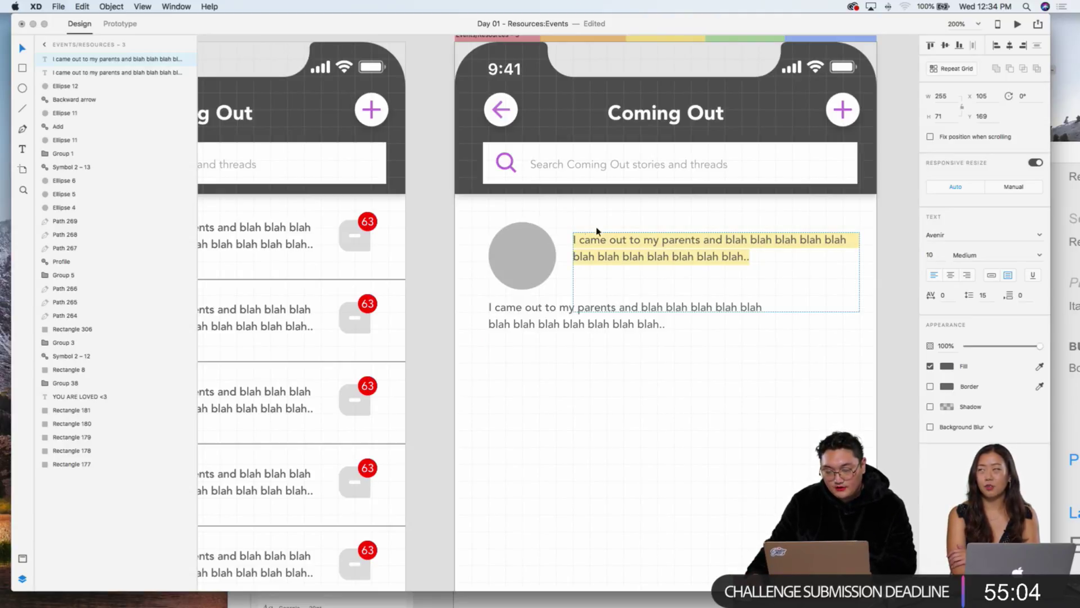
Step: Replace the copy with 'John Doe' over '11:59pm' and shorten the paragraph box slightly
type("John Doe")
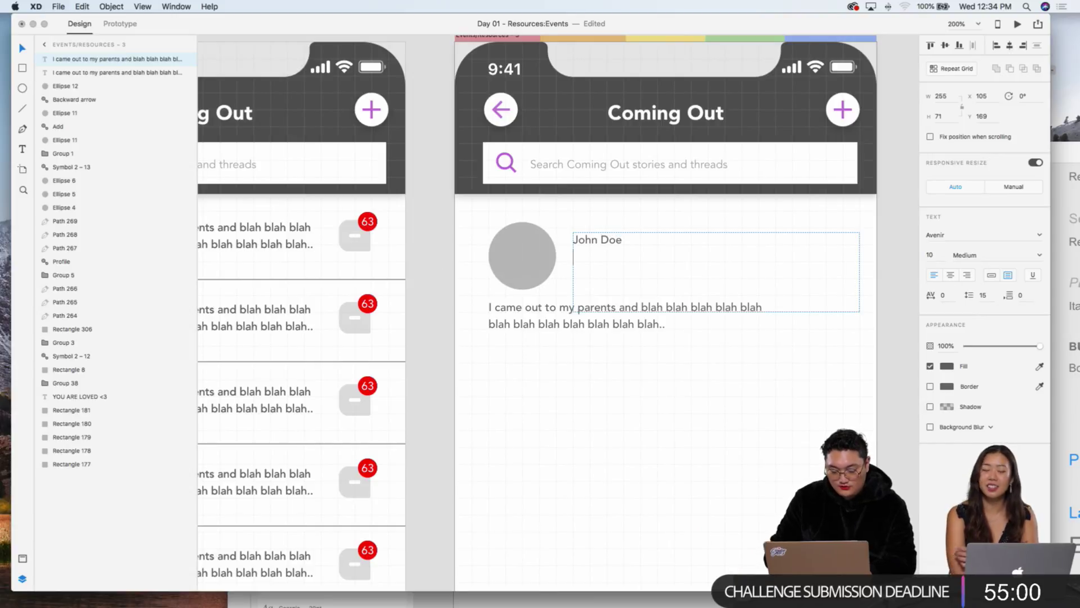
key("Return")
type("11")
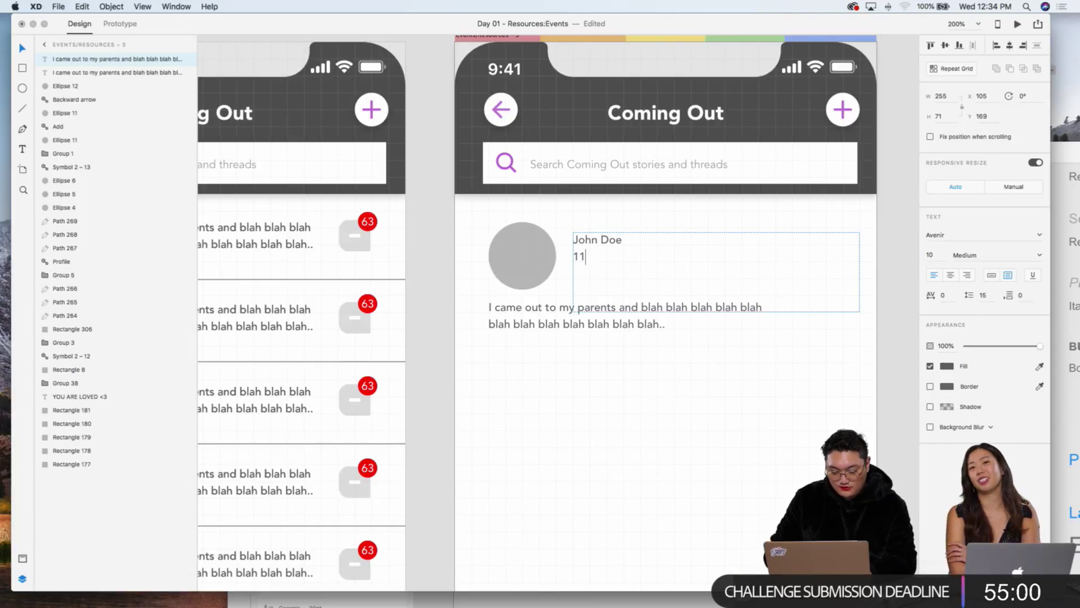
type(":59pm")
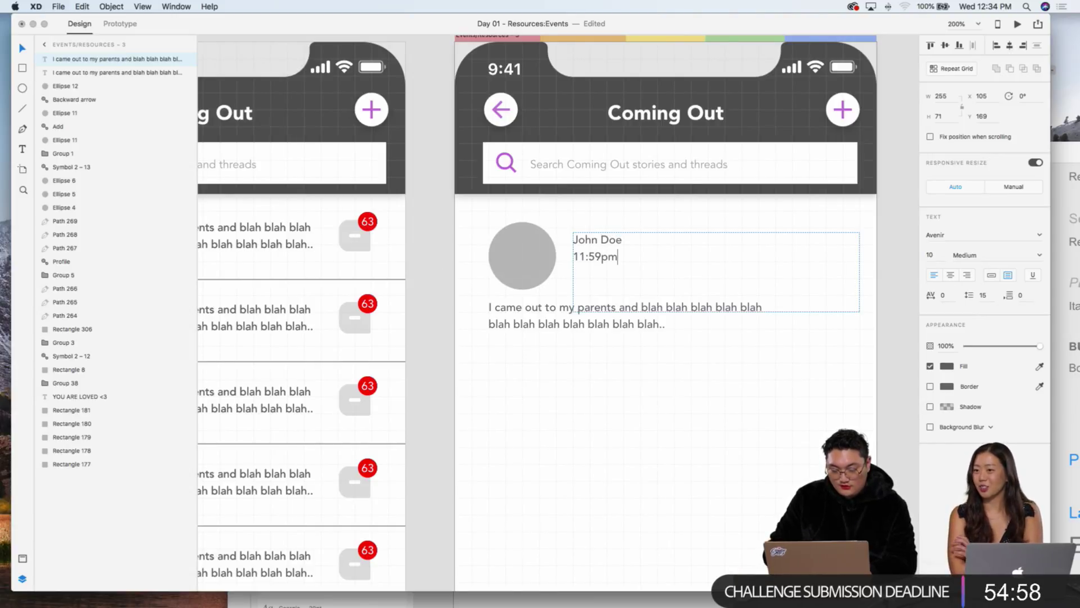
key("Escape")
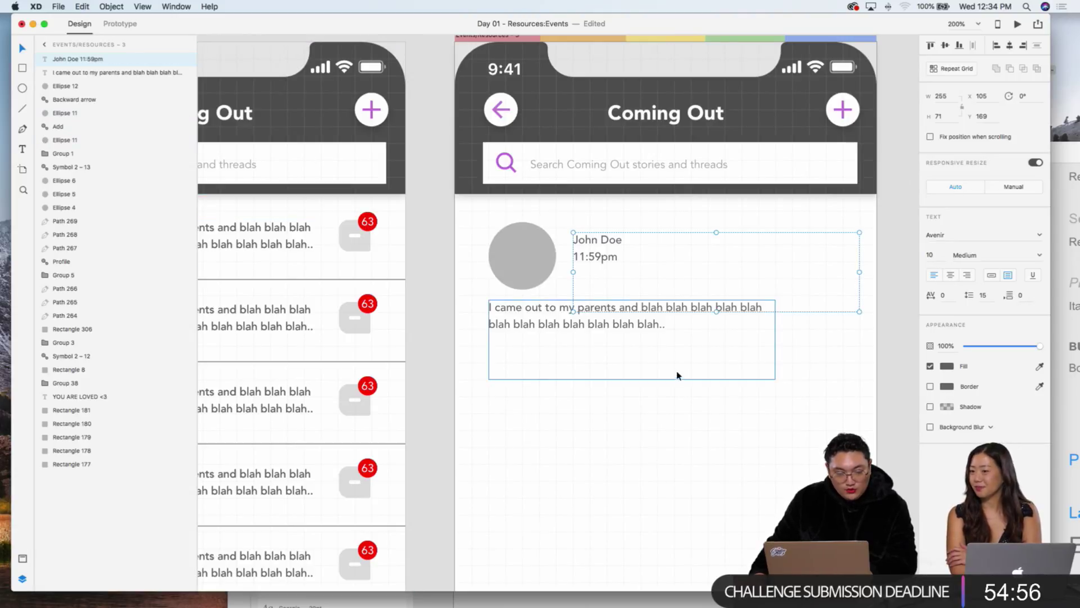
left_click(652, 371)
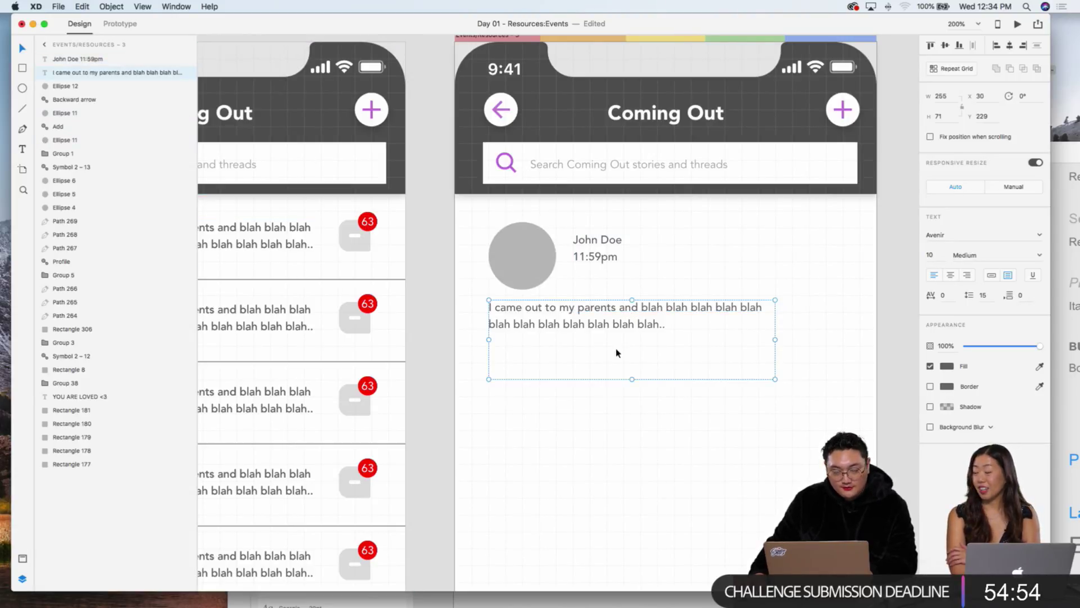
left_click_drag(633, 379, 634, 362)
Step: Make the name 'John Doe' Black font weight
left_click(598, 258)
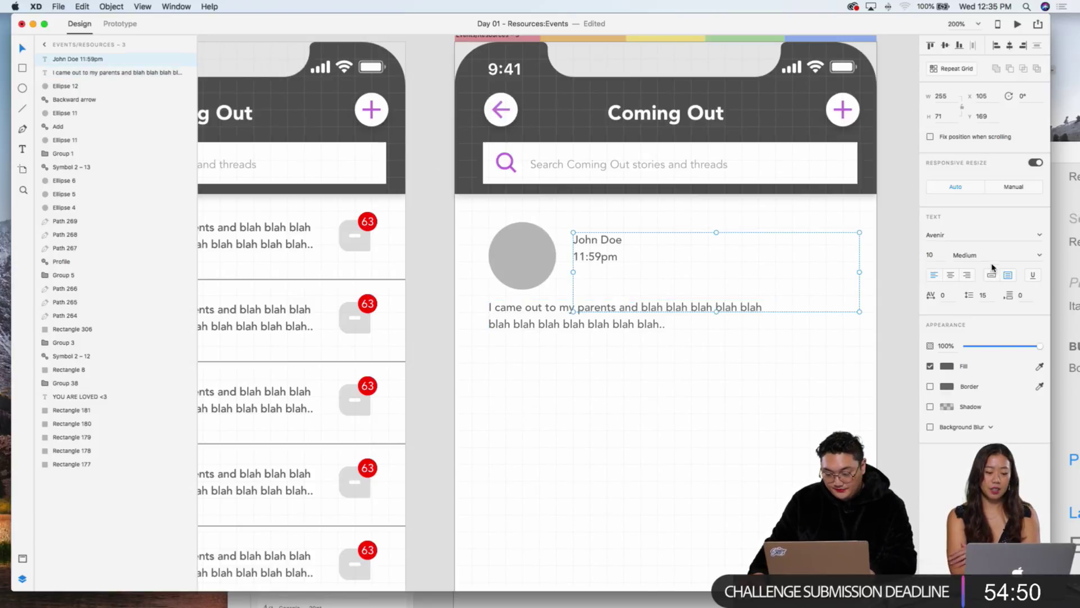
double_click(624, 245)
left_click(617, 241)
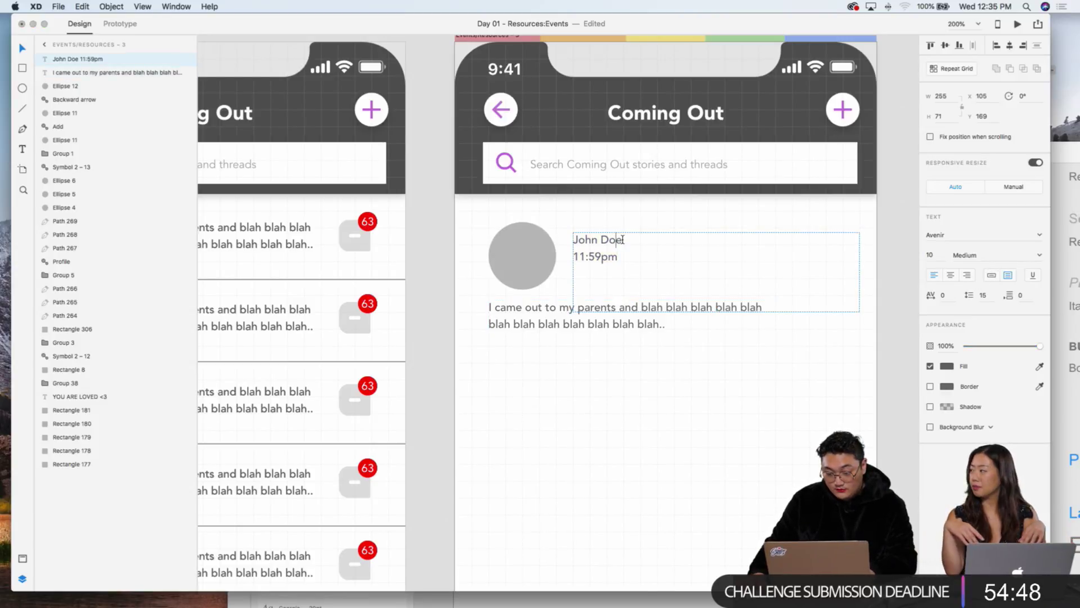
left_click_drag(617, 241, 578, 230)
left_click(1039, 255)
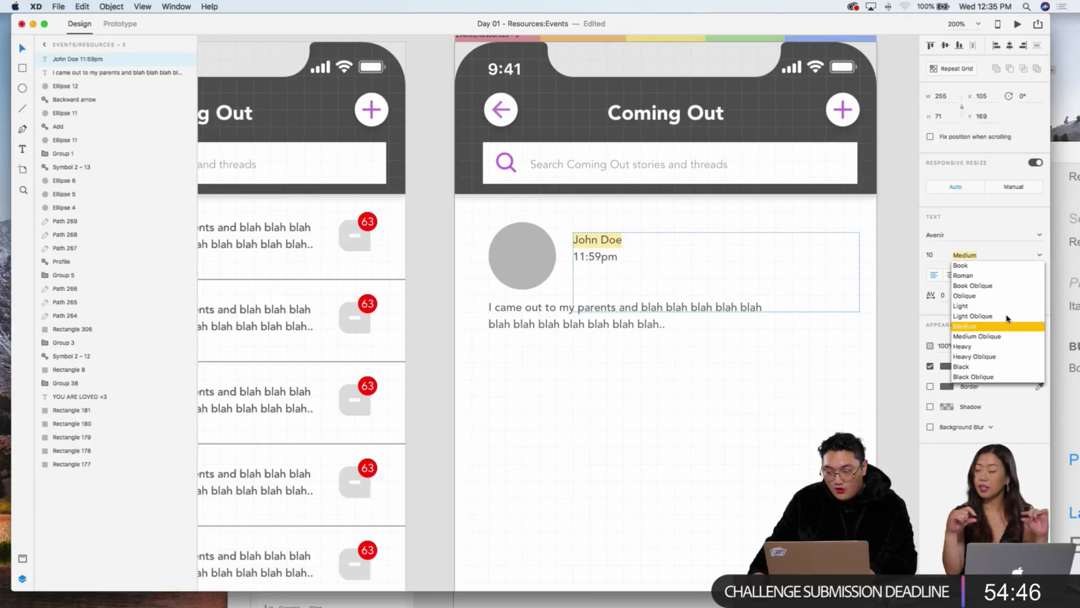
left_click(969, 369)
key("Escape")
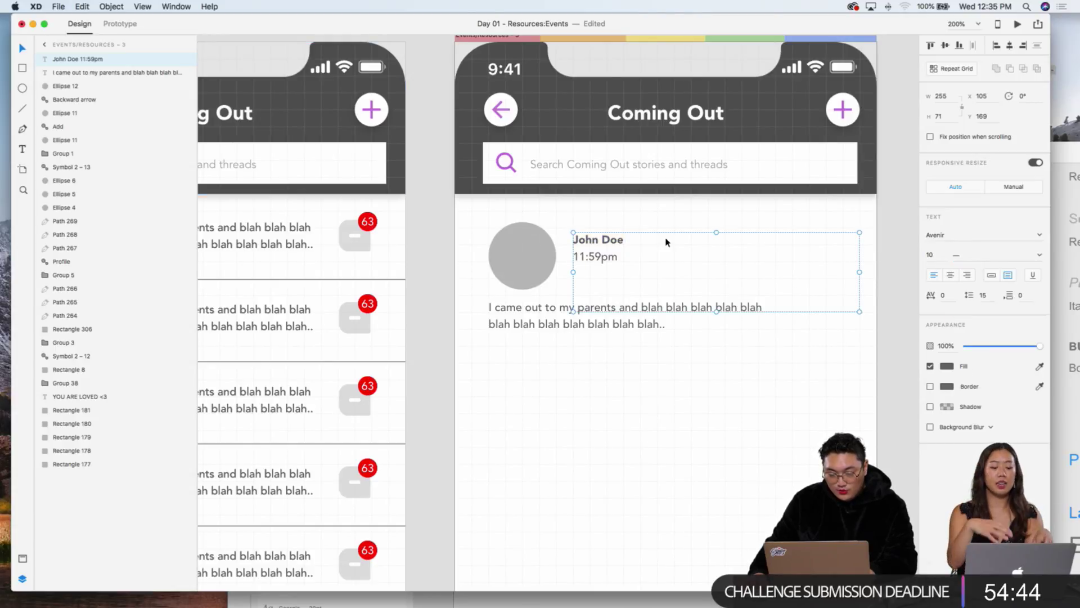
left_click(941, 256)
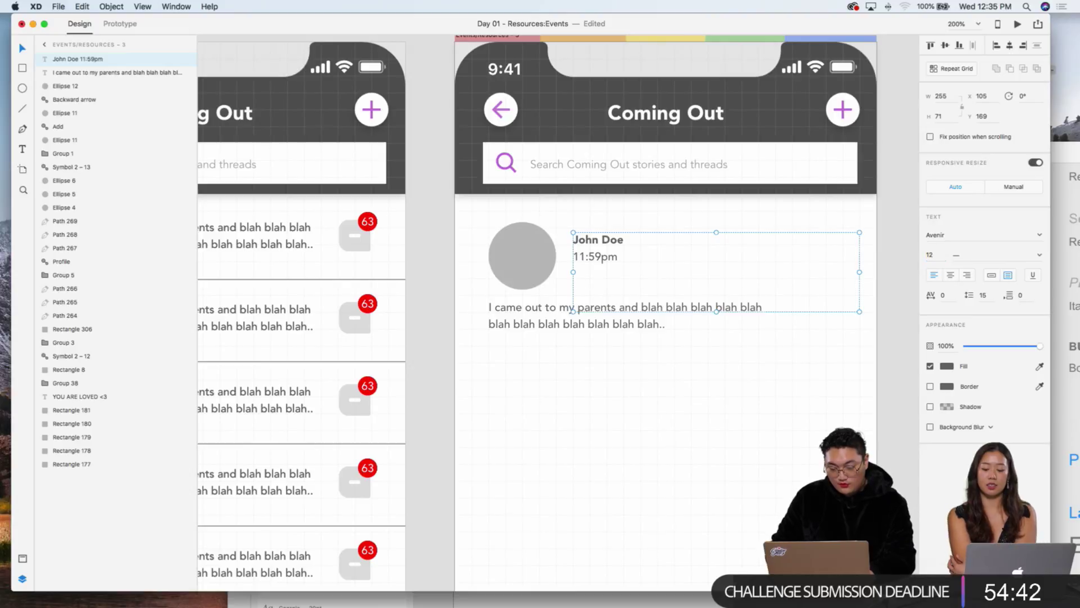
key("Escape")
Step: Move the John Doe block slightly down and widen the body paragraph to 260
left_click_drag(622, 259, 611, 264)
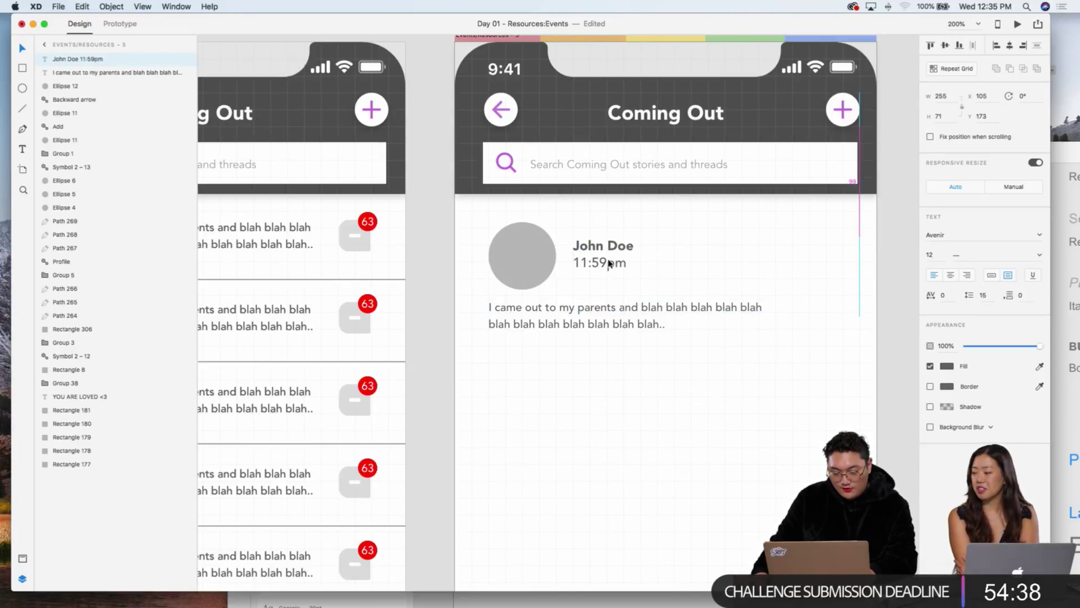
left_click(579, 323)
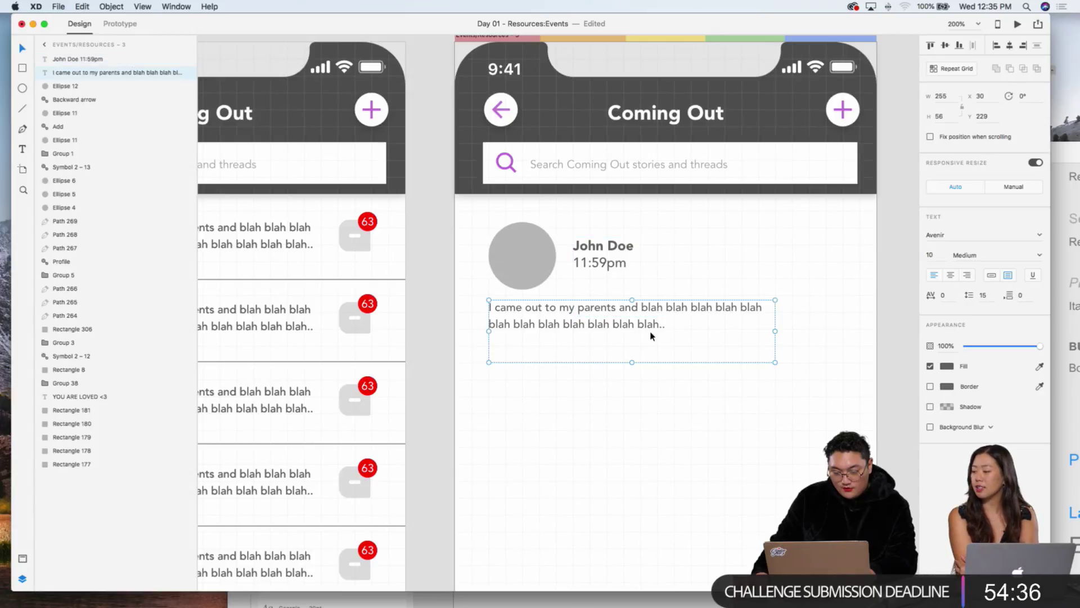
mouse_move(778, 331)
left_mouse_down()
mouse_move(791, 329)
mouse_move(780, 331)
left_mouse_up()
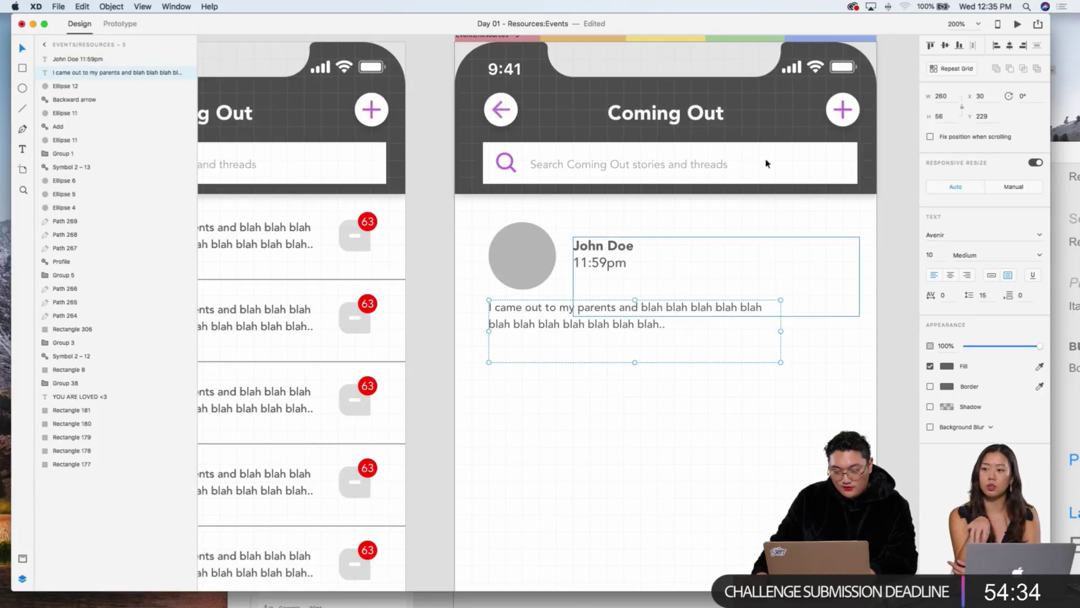
left_click(425, 168)
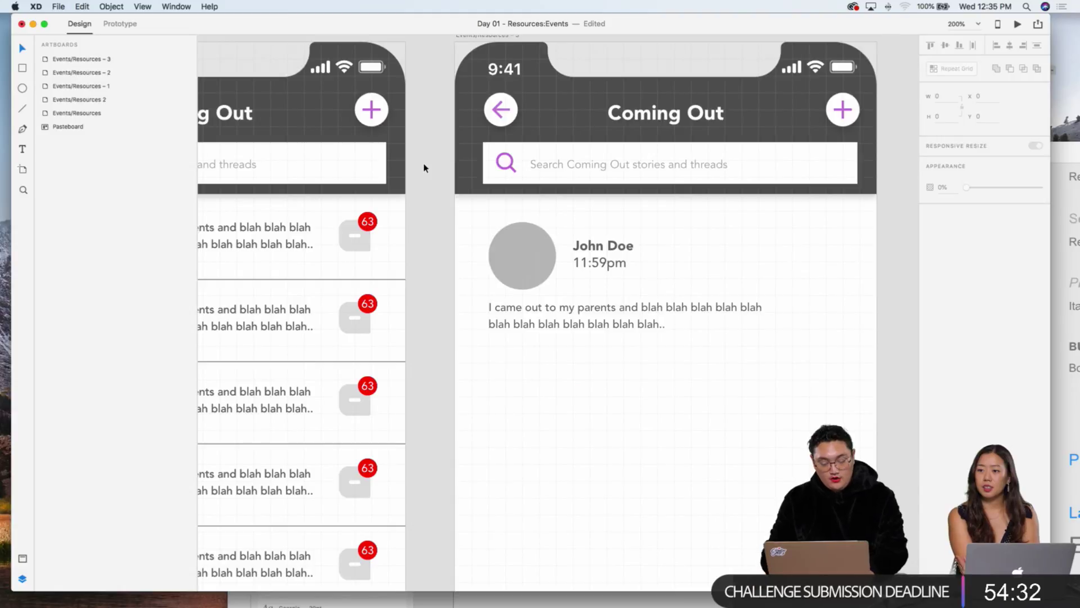
Step: Trim the John Doe text box to H 52 and check it at closer zoom
key("super+minus")
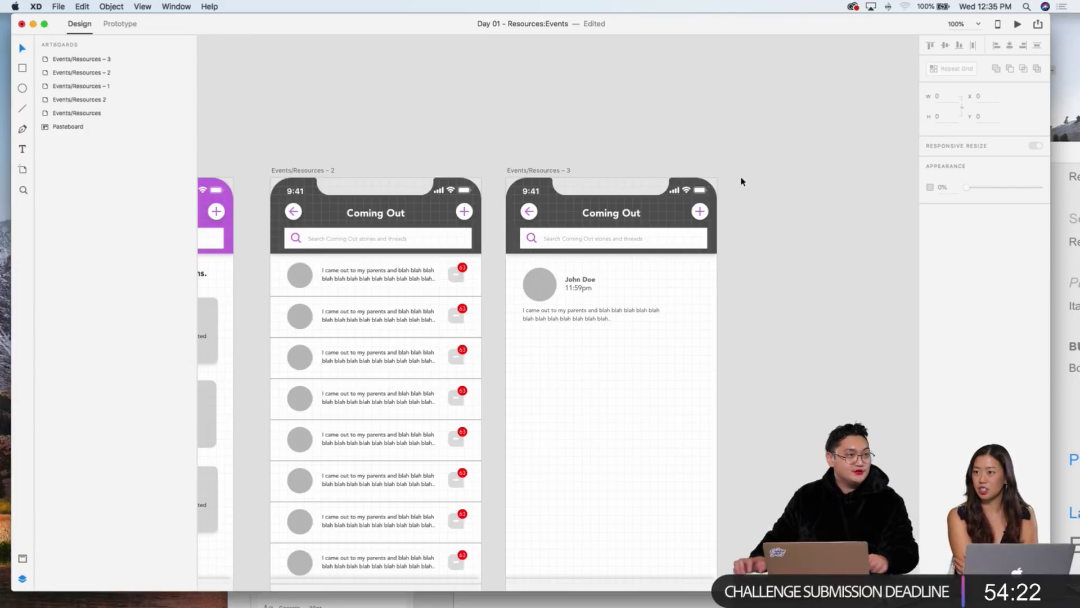
left_click(593, 313)
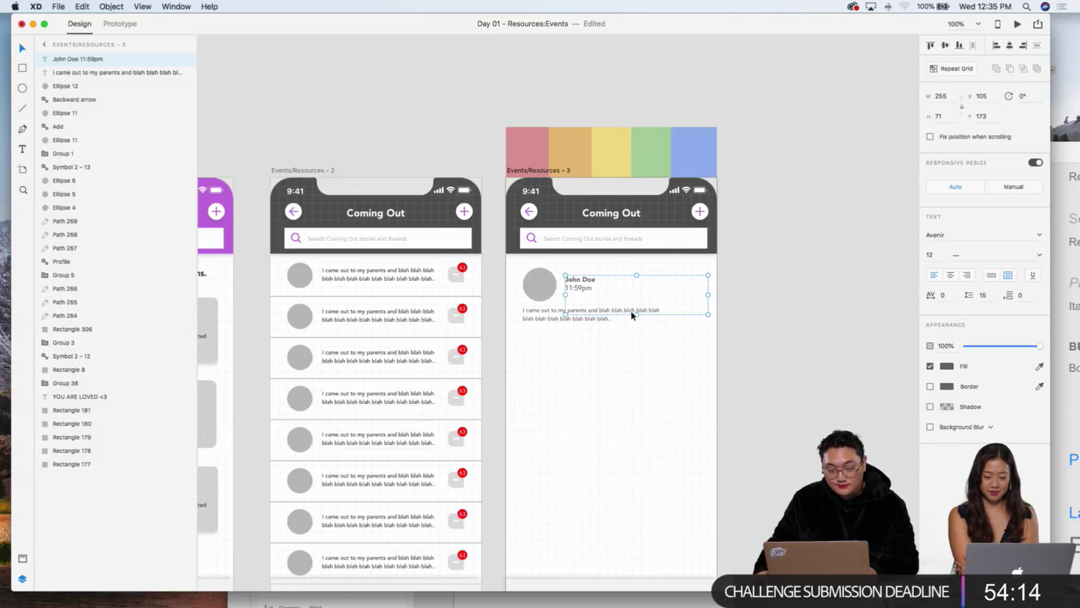
left_click_drag(636, 314, 637, 304)
left_click(601, 321)
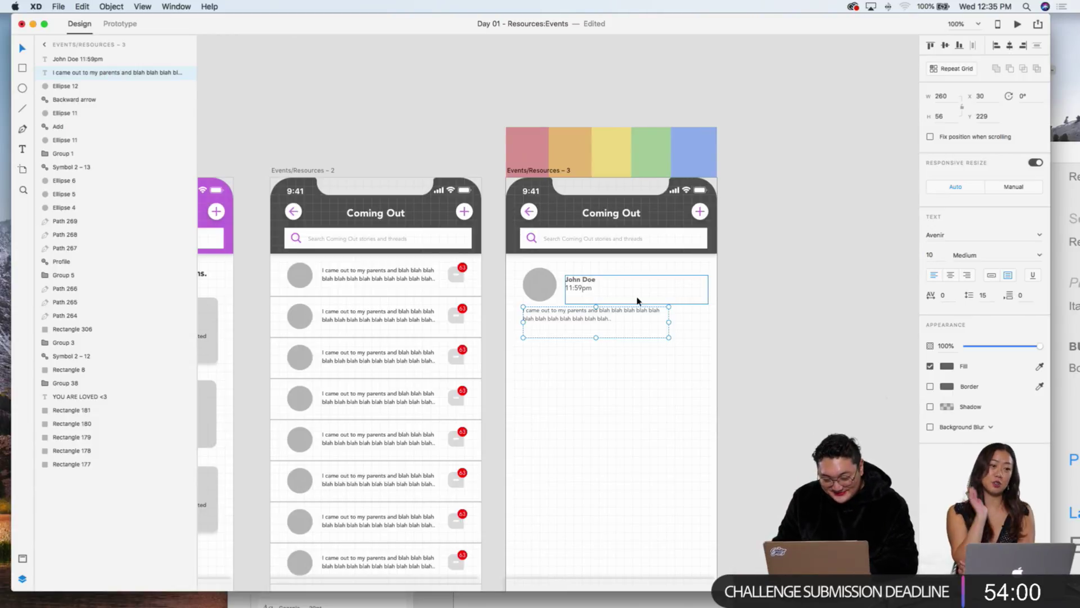
key("super+equal")
left_click(619, 263)
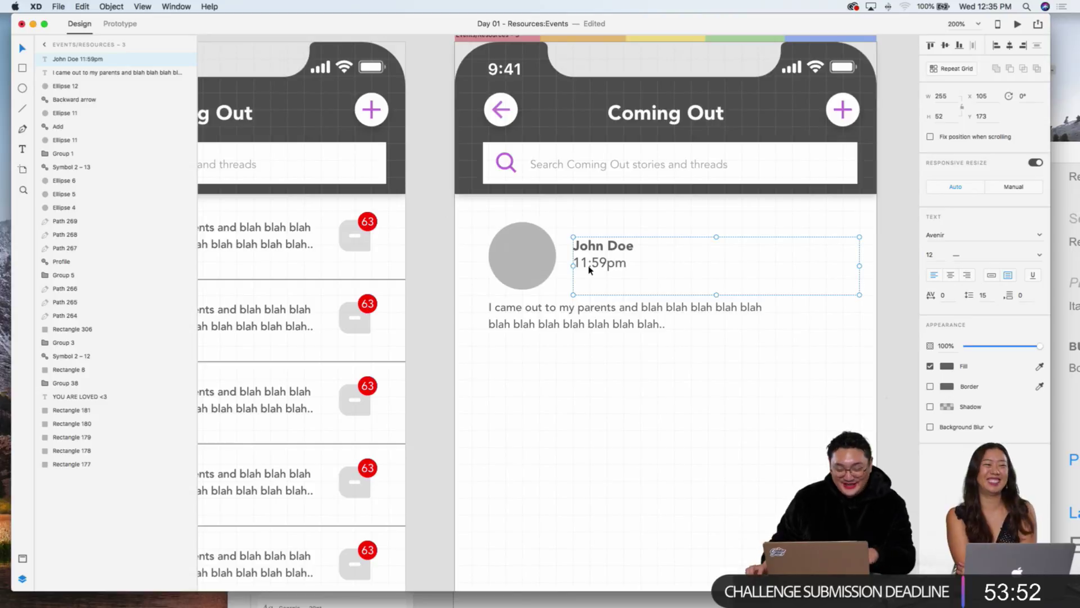
left_click(710, 421)
key("super+minus")
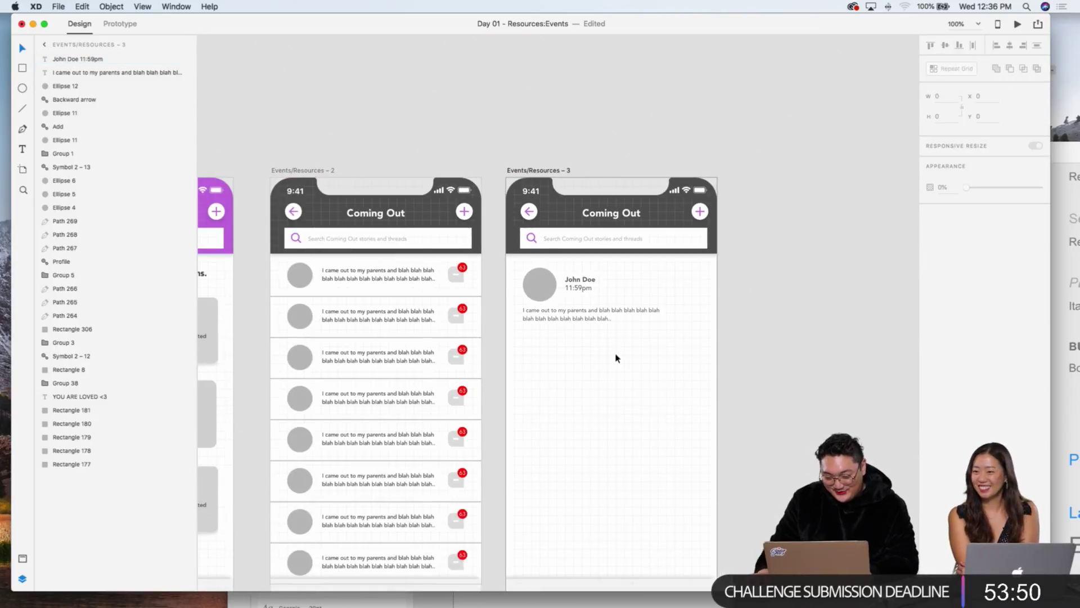
left_click(589, 311)
Step: Duplicate the grey avatar circle and place the copy below the post on the right
left_click(537, 283)
key("super+d")
left_click_drag(537, 283, 683, 347)
scroll(683, 357, "up", 5)
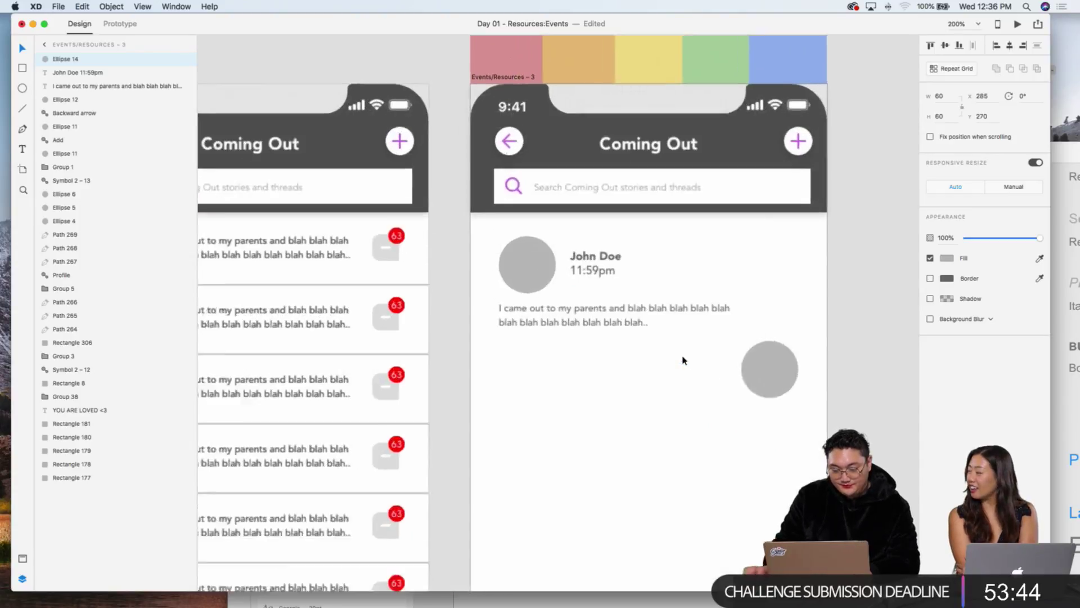
scroll(622, 316, "down", 2)
Step: Duplicate the John Doe text, right-align it beside the lower circle, and duplicate the body paragraph
left_click(541, 162)
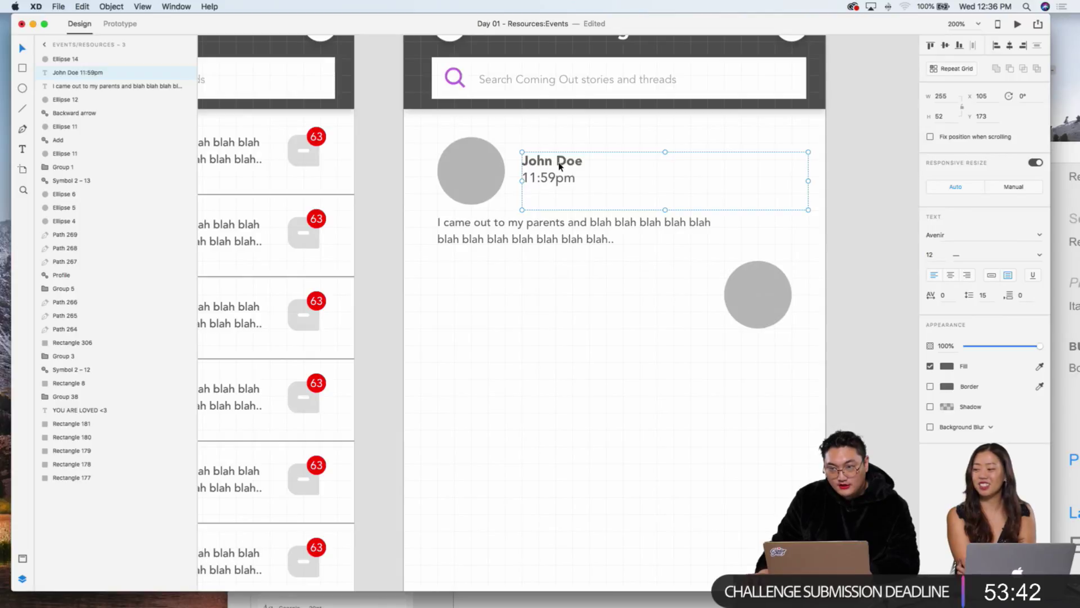
key("super+d")
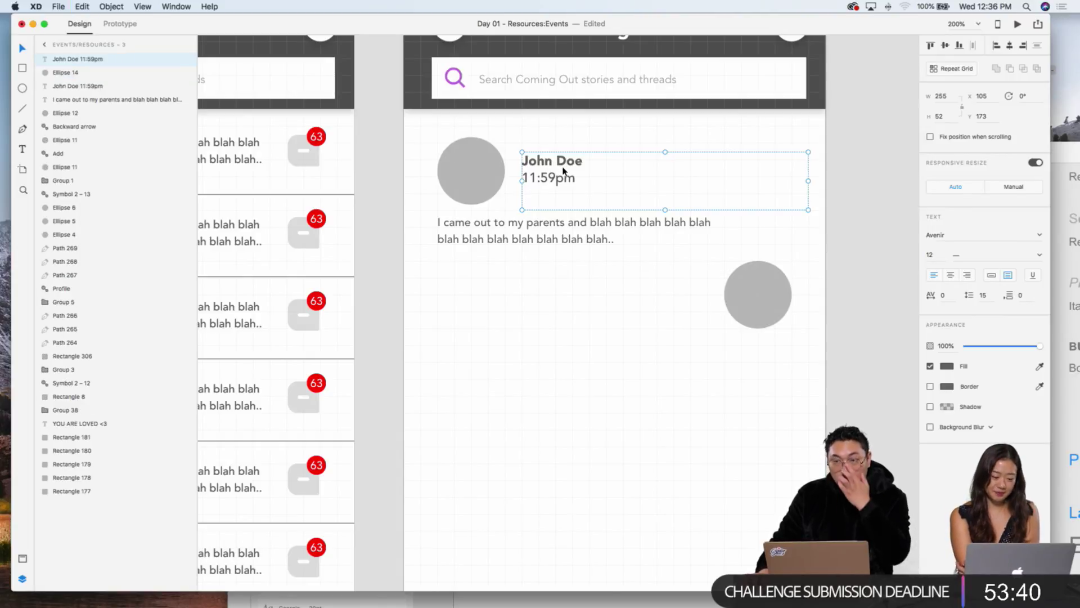
left_click_drag(563, 171, 680, 297)
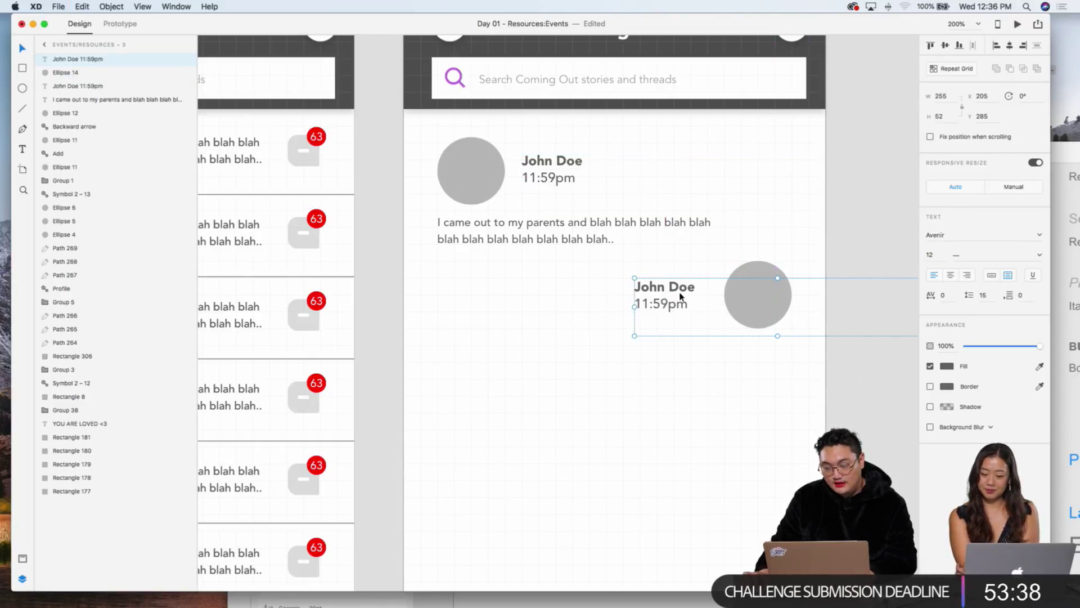
left_click(968, 276)
left_click_drag(876, 302, 661, 302)
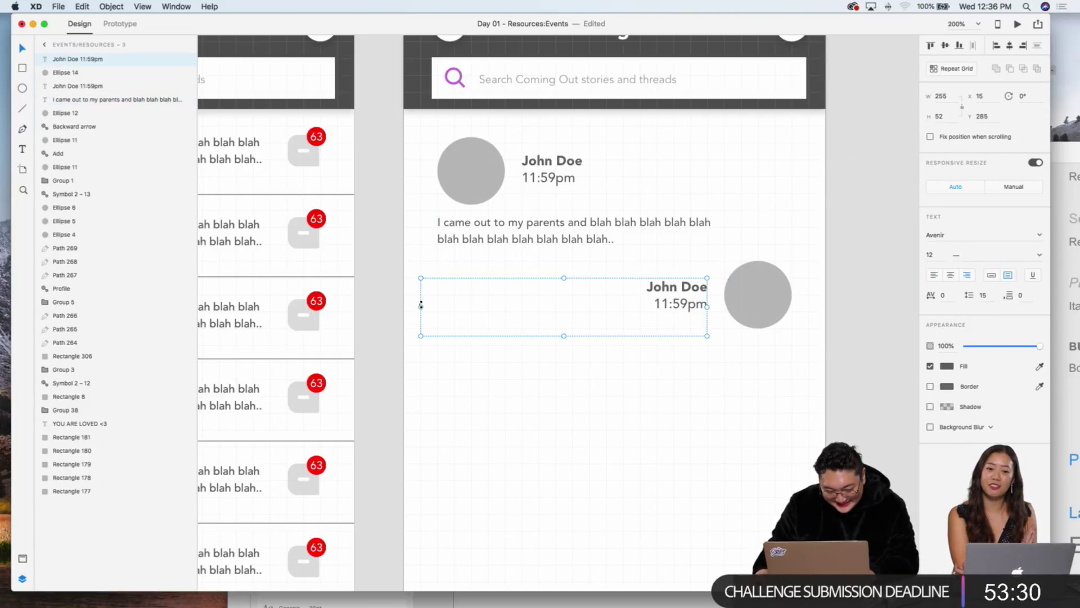
left_click_drag(422, 307, 429, 307)
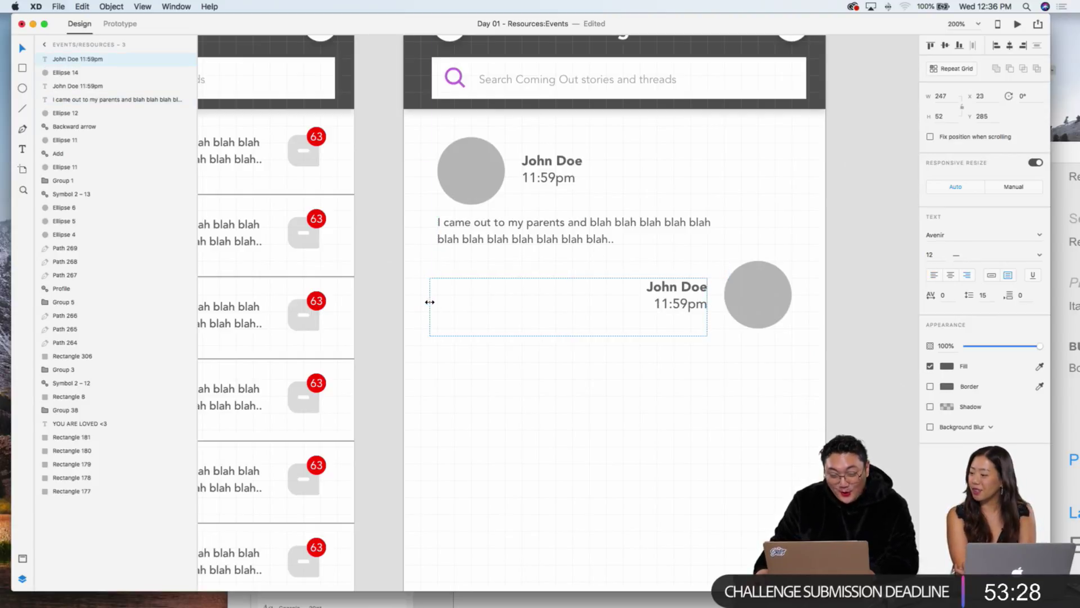
left_click(487, 236)
key("super+d")
Step: Nudge the paragraph copy with arrow keys to sit under the second John Doe name
key("shift+Down")
key("shift+Down")
key("shift+Down")
key("shift+Down")
key("shift+Down")
key("shift+Down")
key("shift+Down")
key("shift+Down")
key("shift+Down")
key("shift+Down")
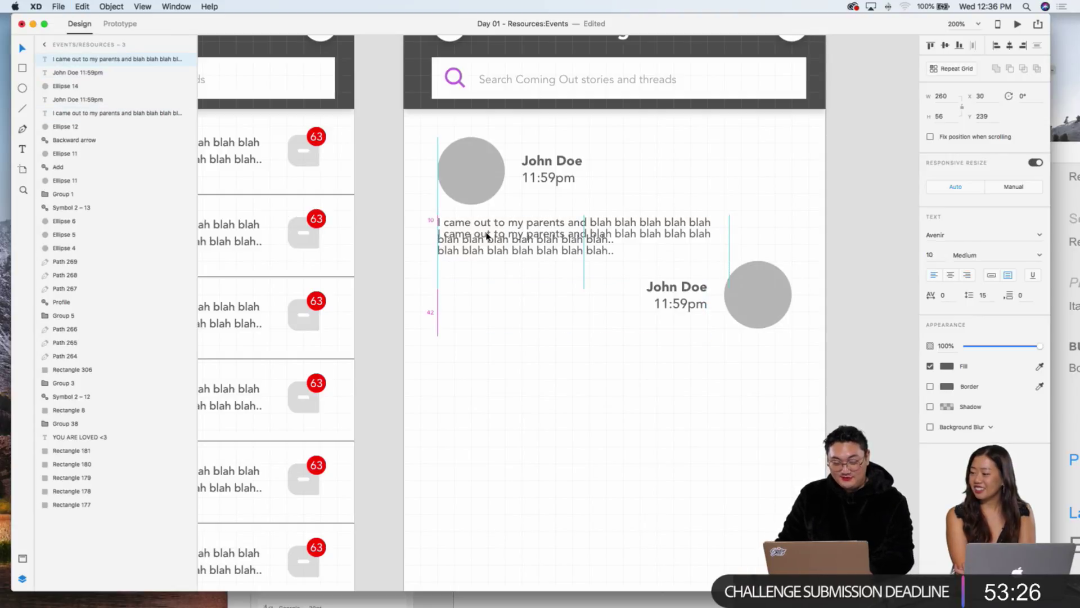
key("shift+Down")
key("shift+Down")
key("shift+Right")
key("shift+Right")
key("shift+Right")
key("shift+Right")
key("shift+Right")
key("shift+Right")
key("shift+Right")
key("shift+Right")
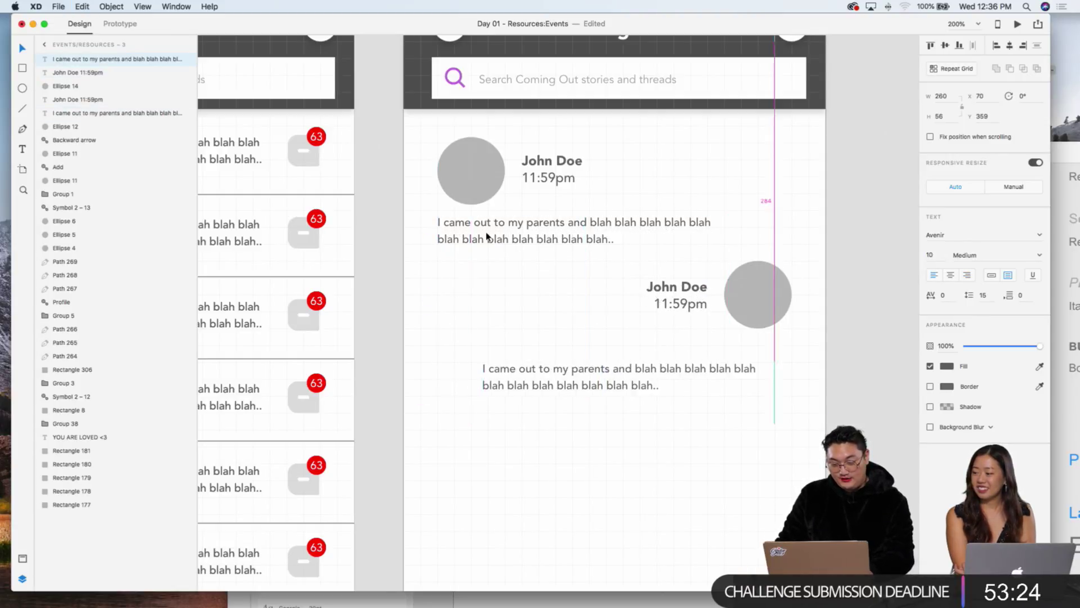
key("shift+Left")
key("Up")
key("Up")
key("Up")
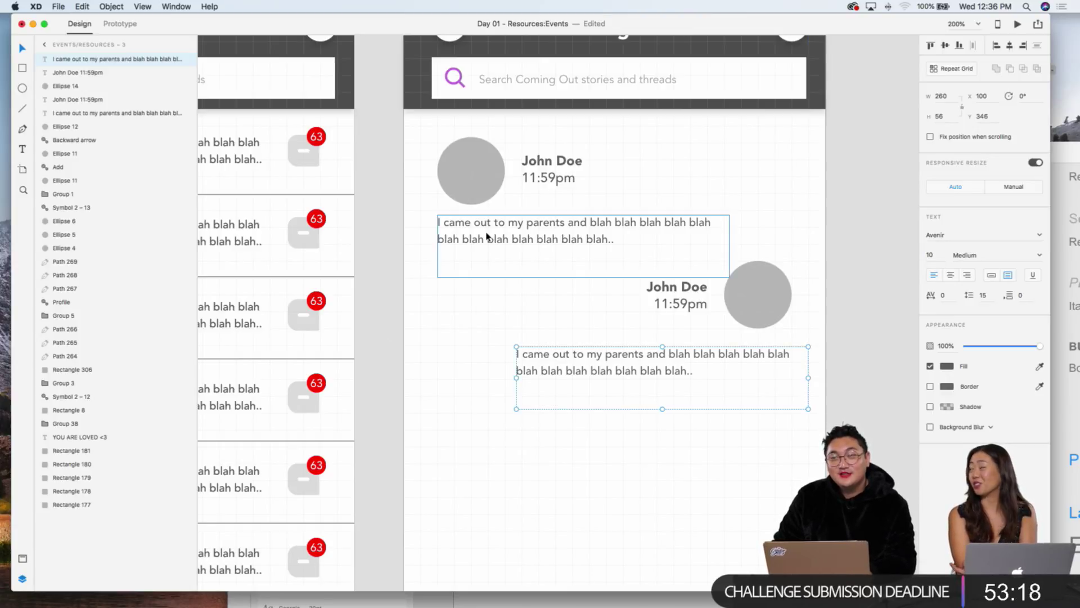
key("Right")
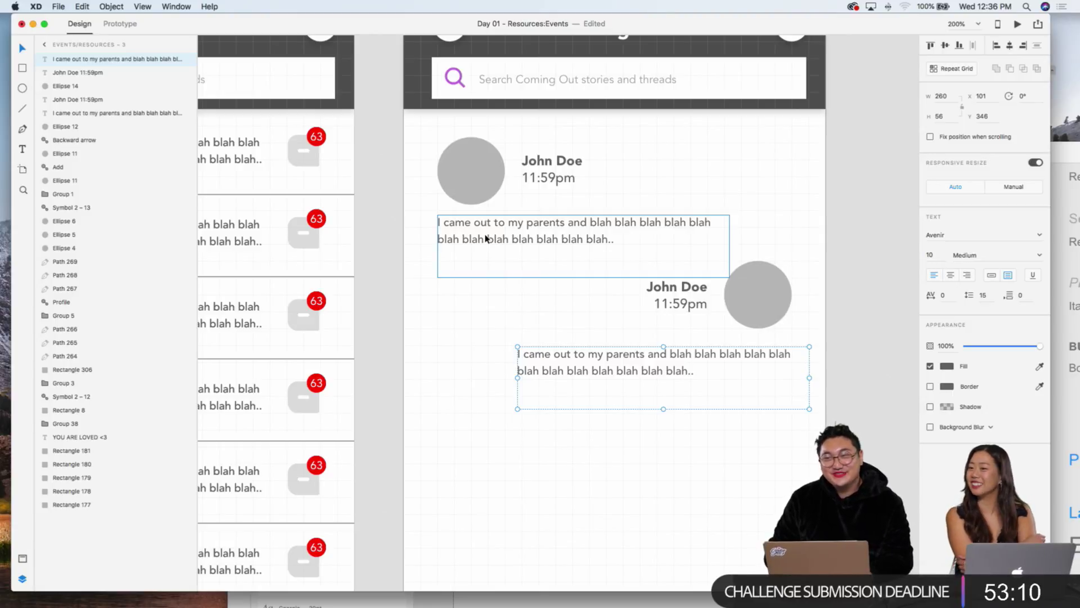
key("Up")
key("Down")
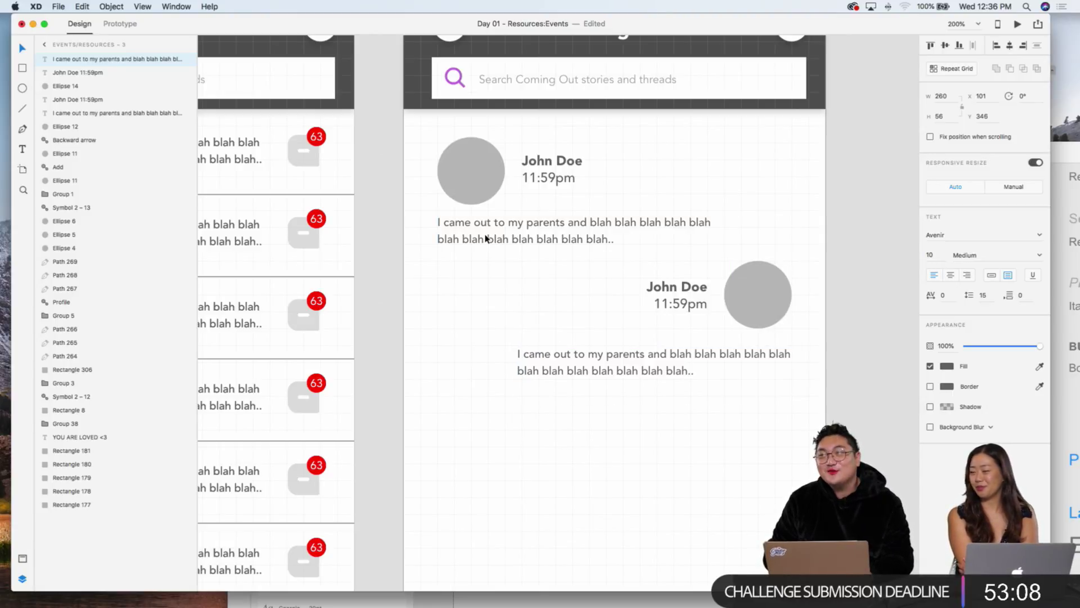
key("Down")
key("Down")
key("Down")
key("Down")
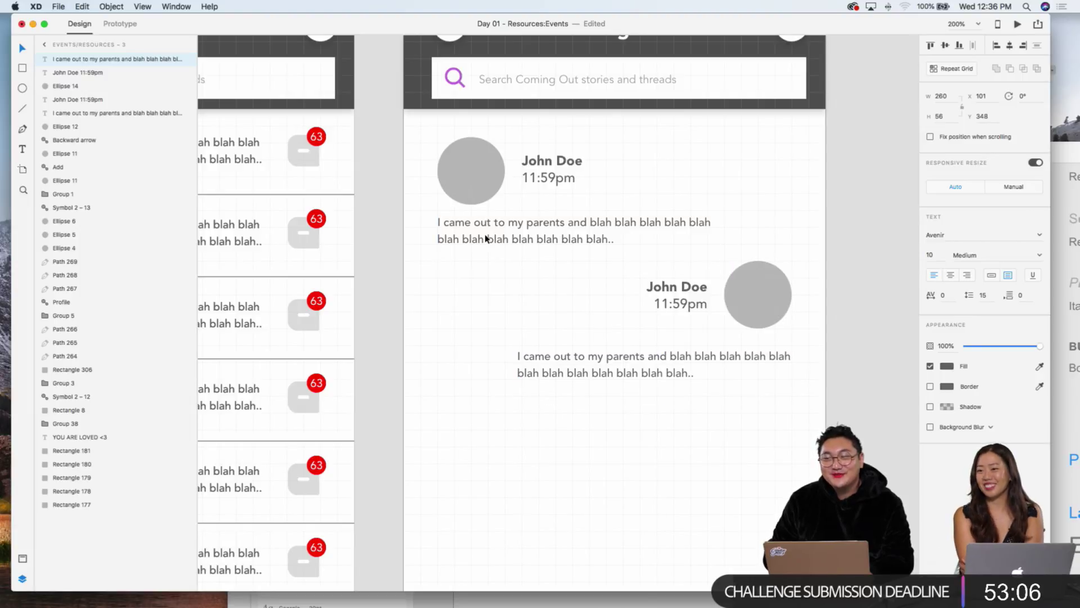
scroll(619, 270, "right", 5)
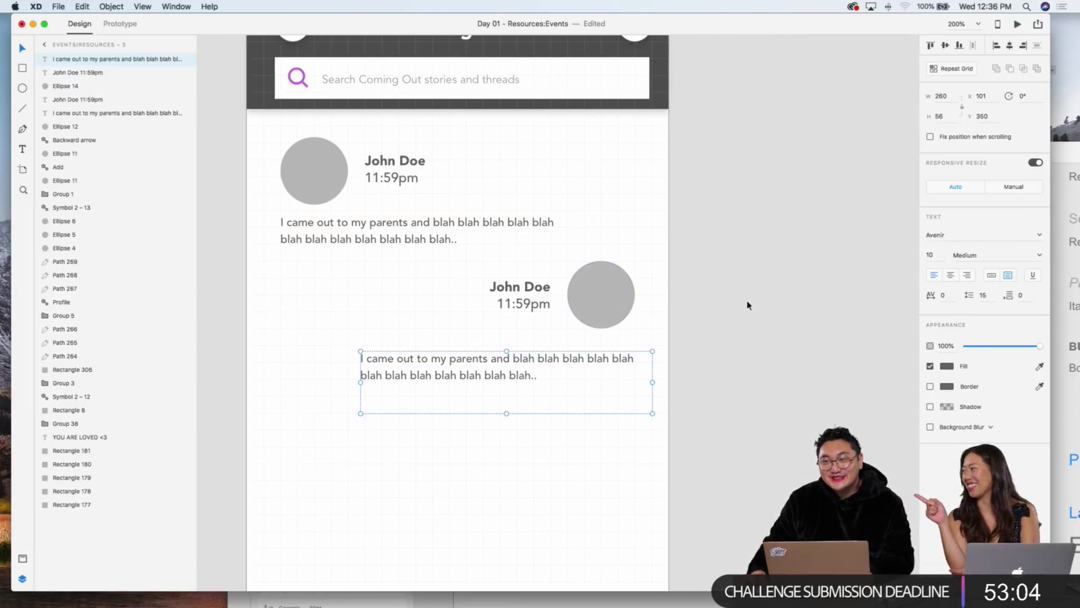
scroll(742, 306, "left", 4)
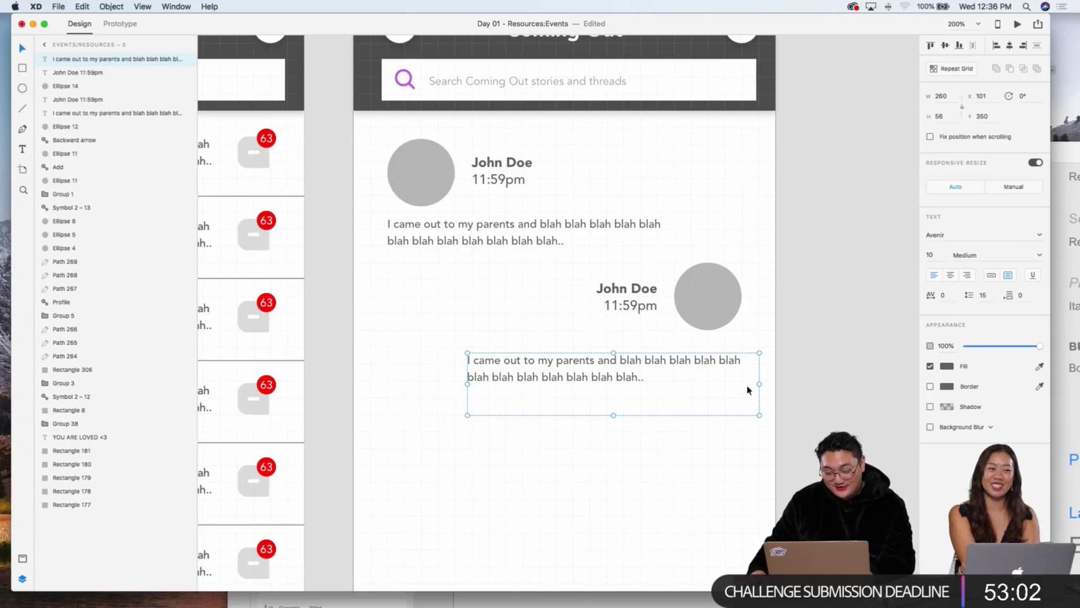
Step: Narrow the paragraph copy to width 244 so it ends in line with the avatar
left_click_drag(759, 383, 741, 383)
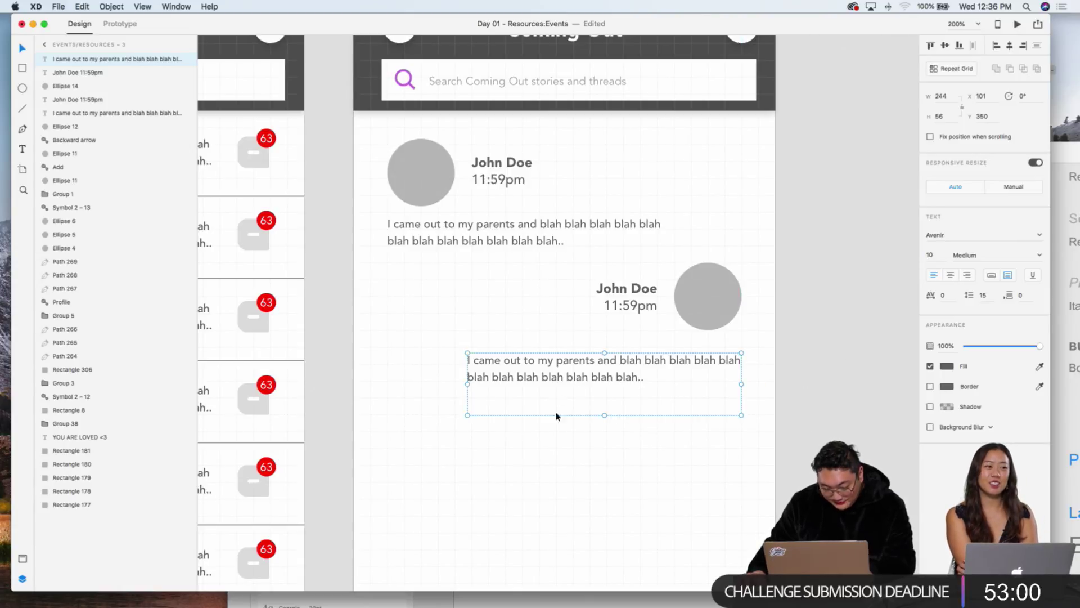
key("Up")
key("Up")
key("Up")
key("Up")
key("Up")
key("Up")
key("Up")
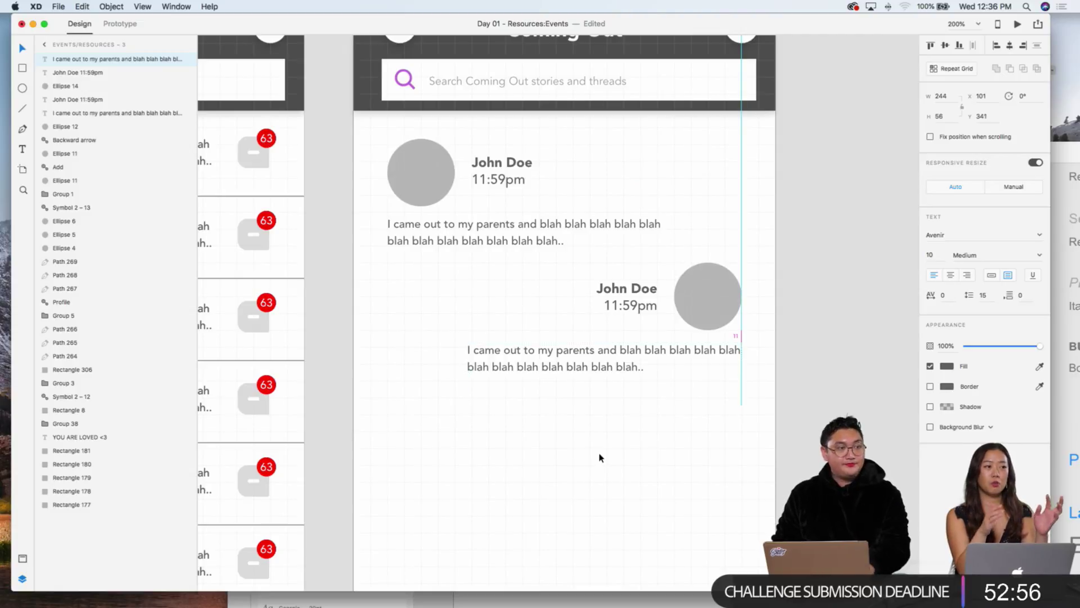
key("Up")
key("Up")
key("Up")
key("Up")
key("Down")
key("Down")
key("Down")
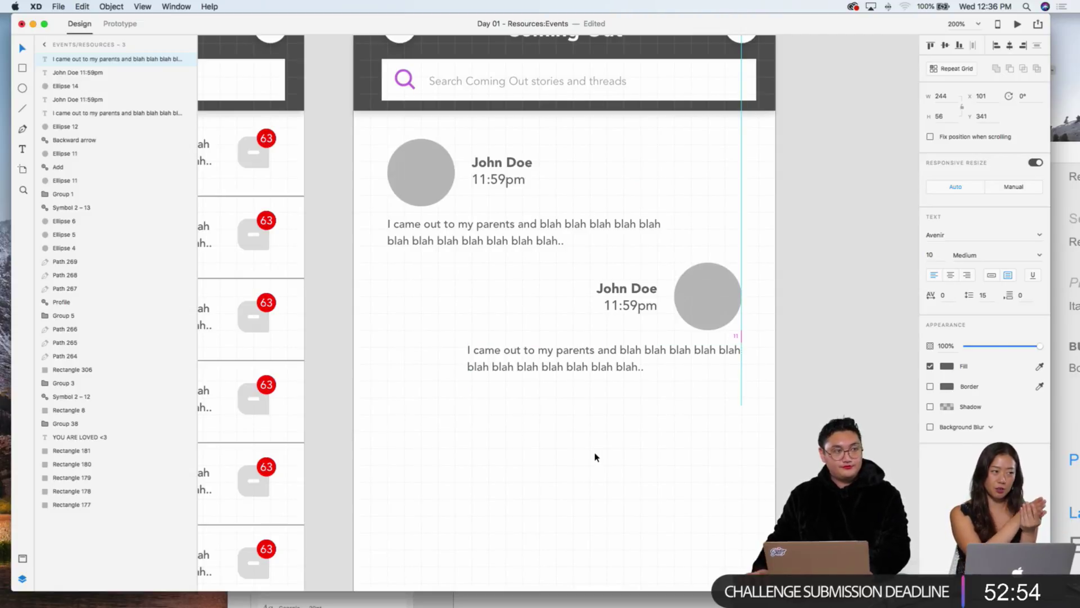
scroll(596, 457, "left", 10)
scroll(278, 277, "right", 5)
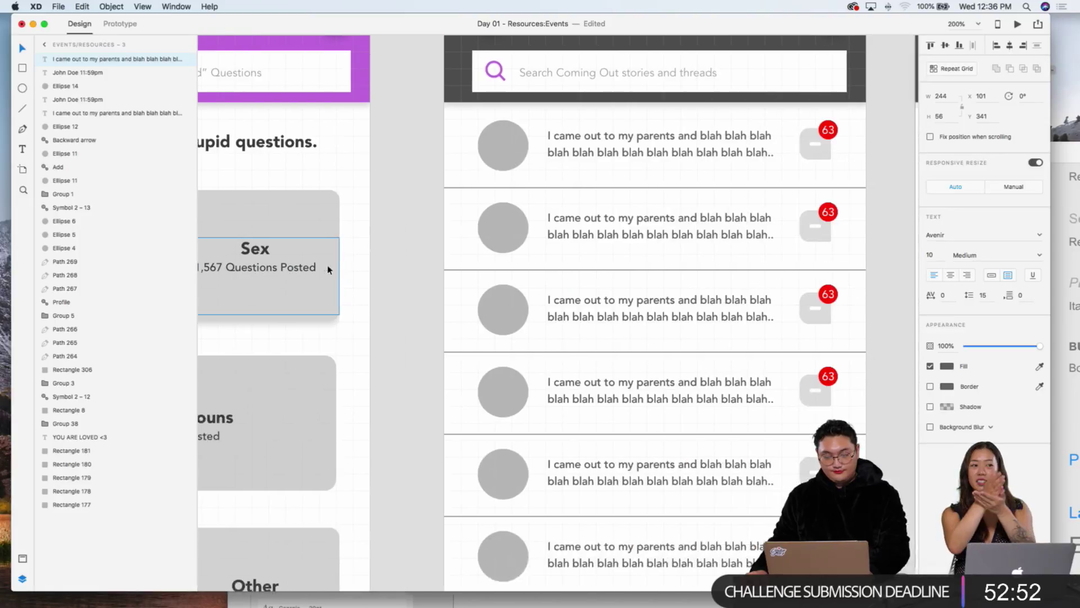
scroll(329, 269, "right", 5)
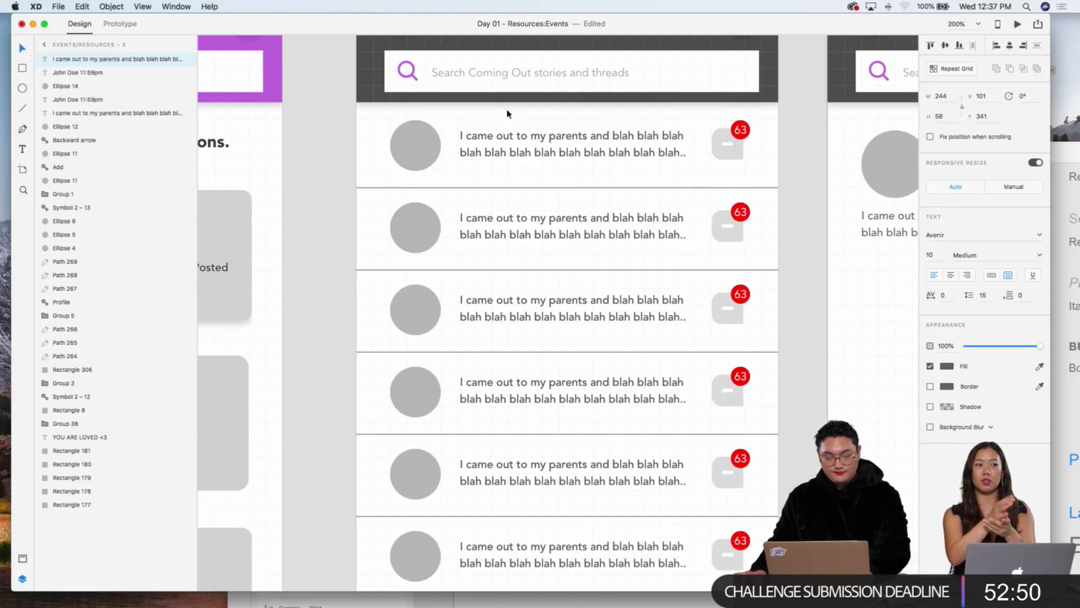
scroll(535, 140, "right", 15)
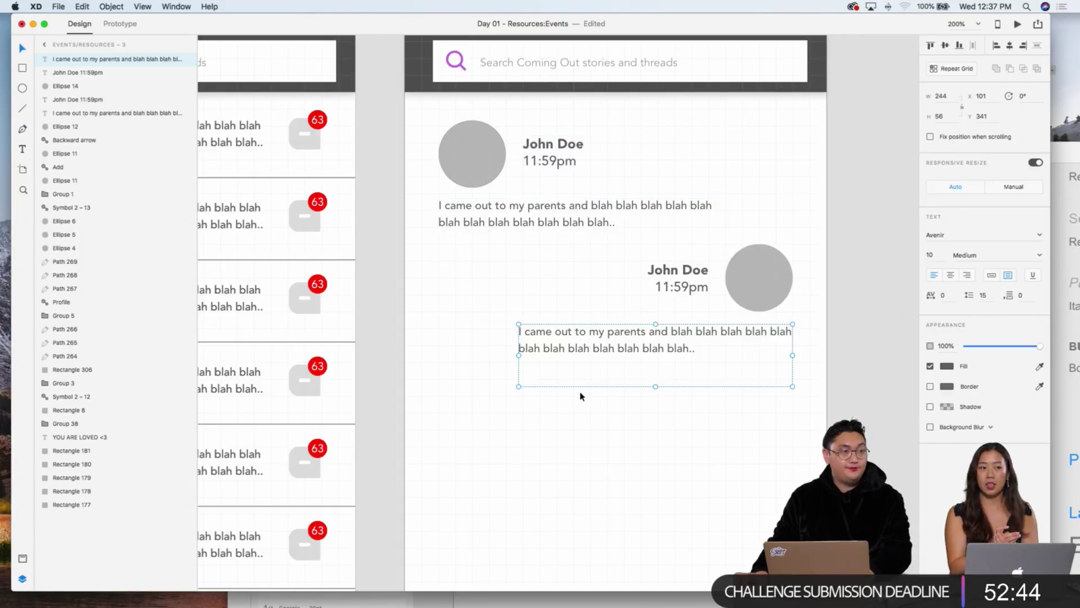
key("super+1")
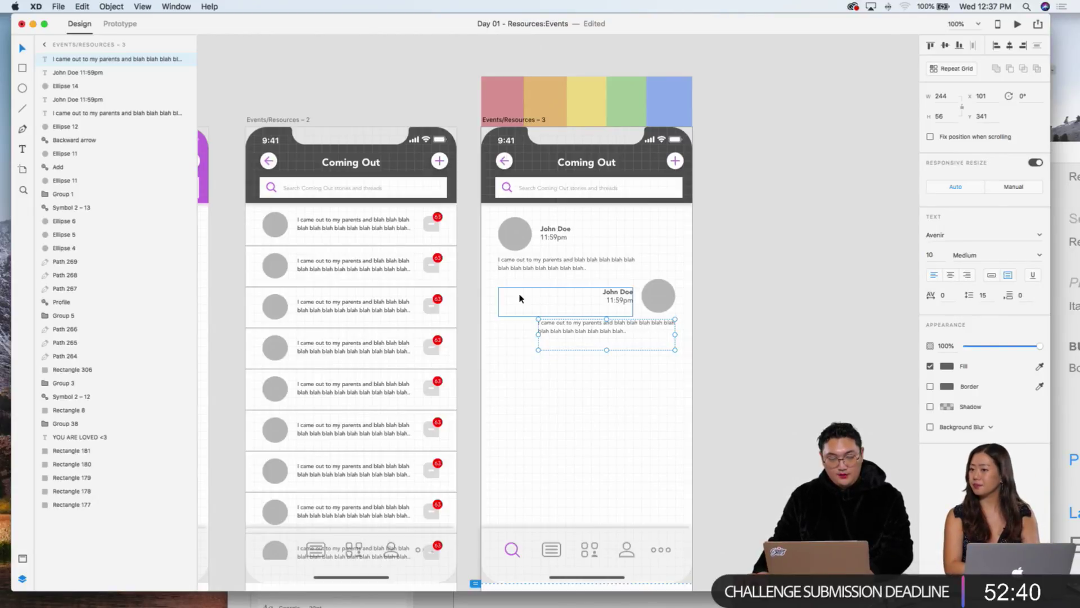
scroll(610, 365, "left", 5)
scroll(611, 365, "down", 3)
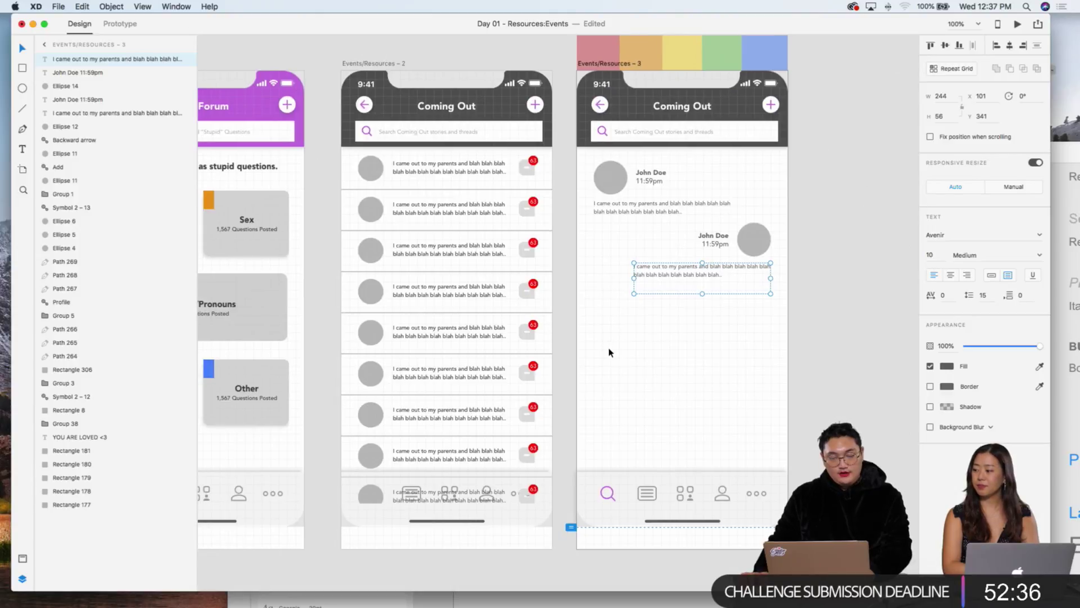
left_click(433, 335)
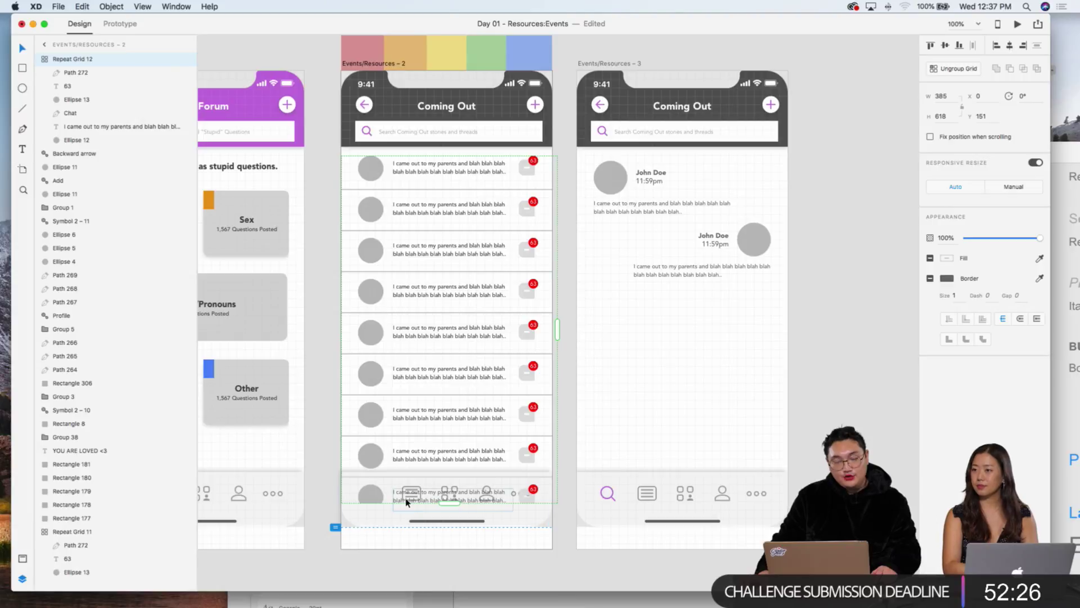
scroll(354, 517, "left", 10)
left_click(357, 502)
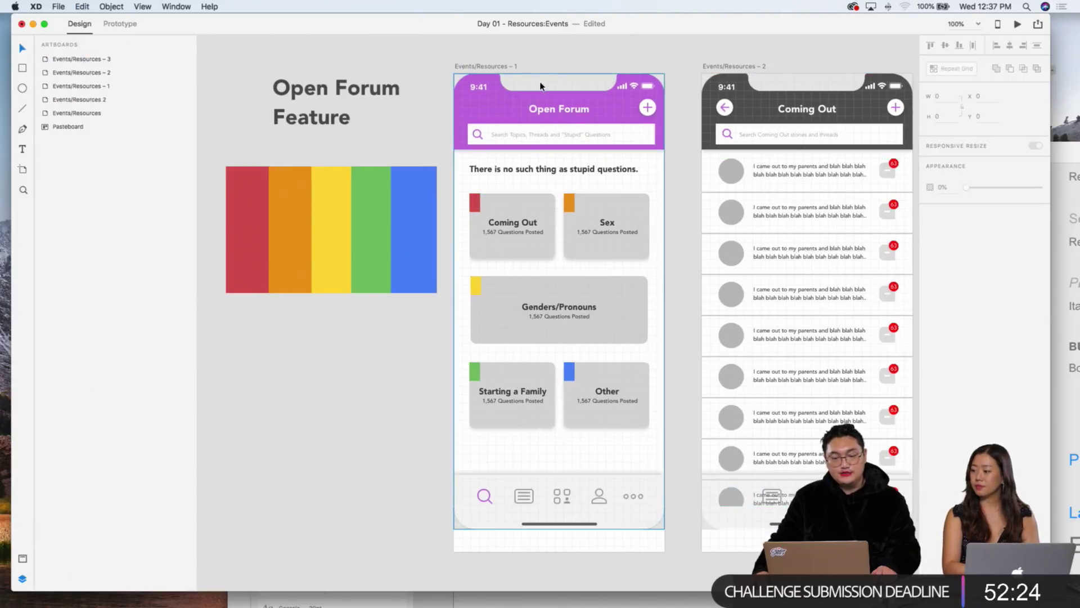
scroll(508, 248, "left", 20)
scroll(506, 246, "right", 8)
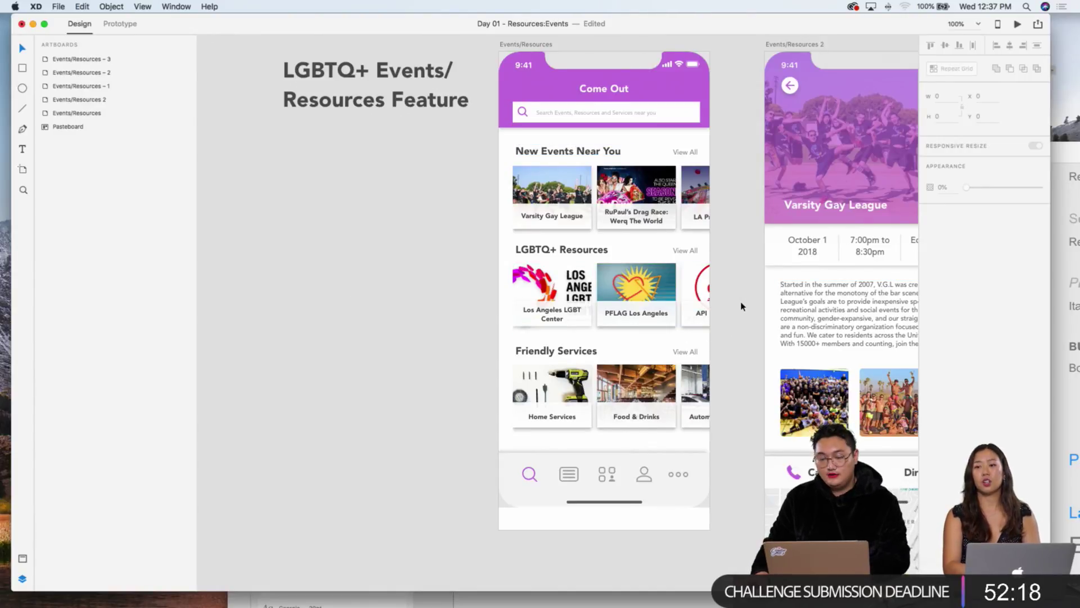
scroll(741, 306, "right", 7)
scroll(741, 307, "right", 15)
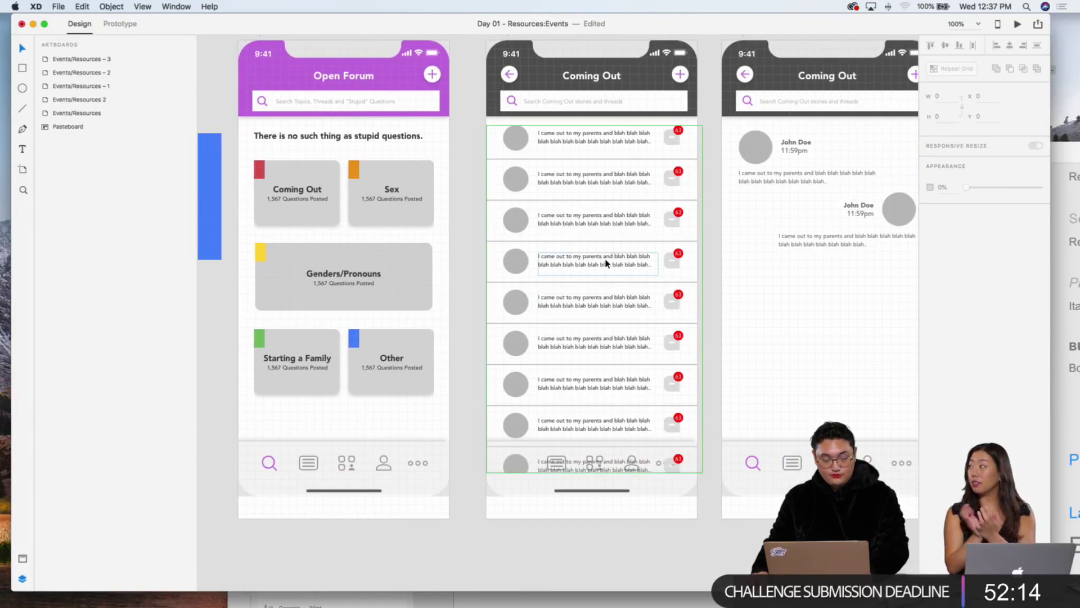
Step: Apply Arrange > Send to Back to the post repeat grid so the tab bar overlaps it
right_click(604, 376)
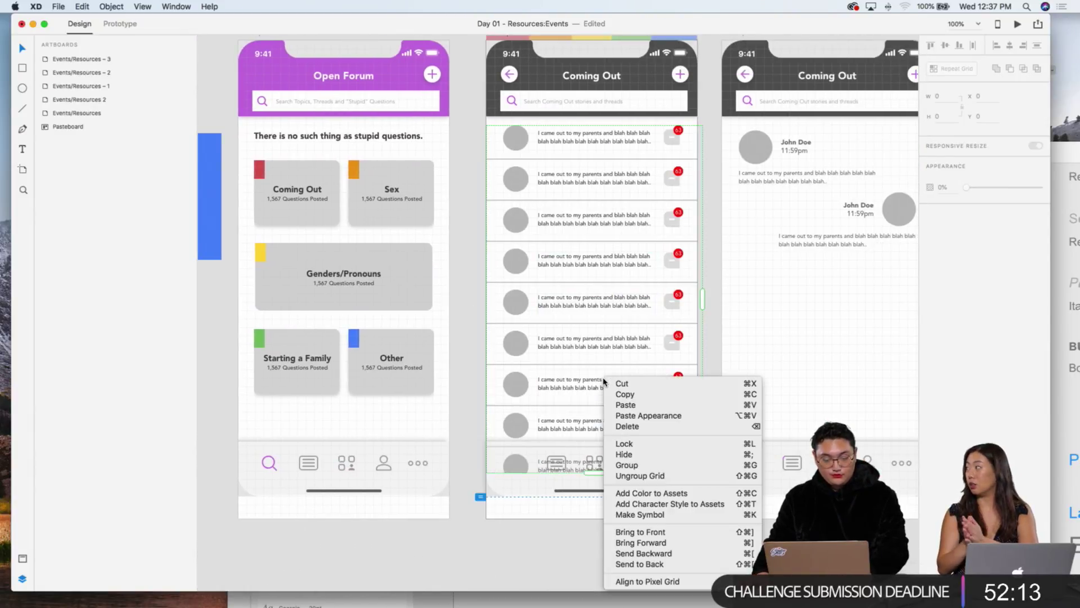
left_click(640, 563)
left_click(599, 563)
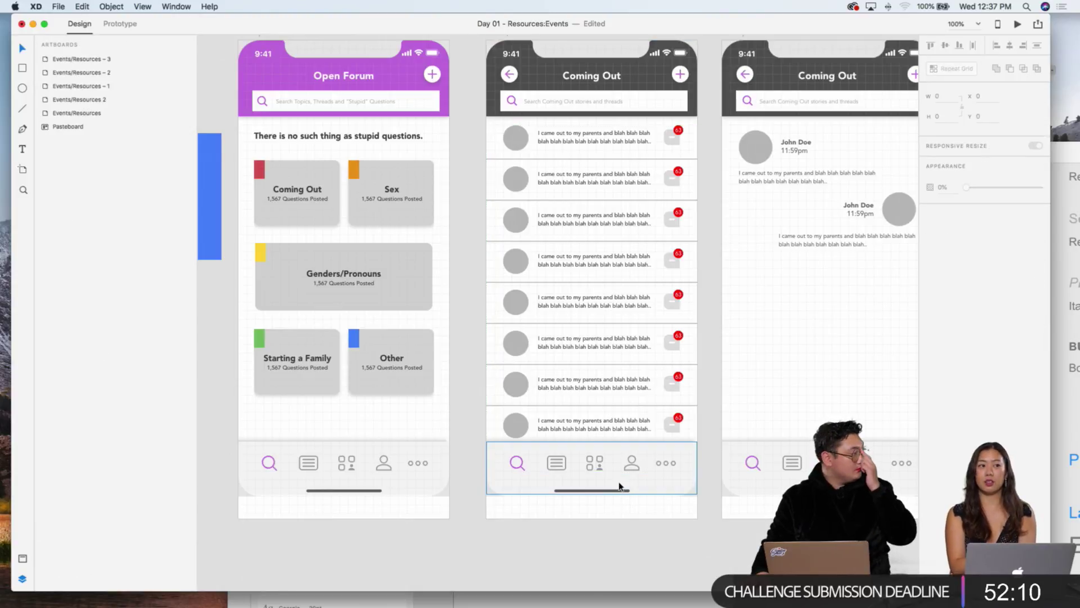
scroll(597, 467, "left", 20)
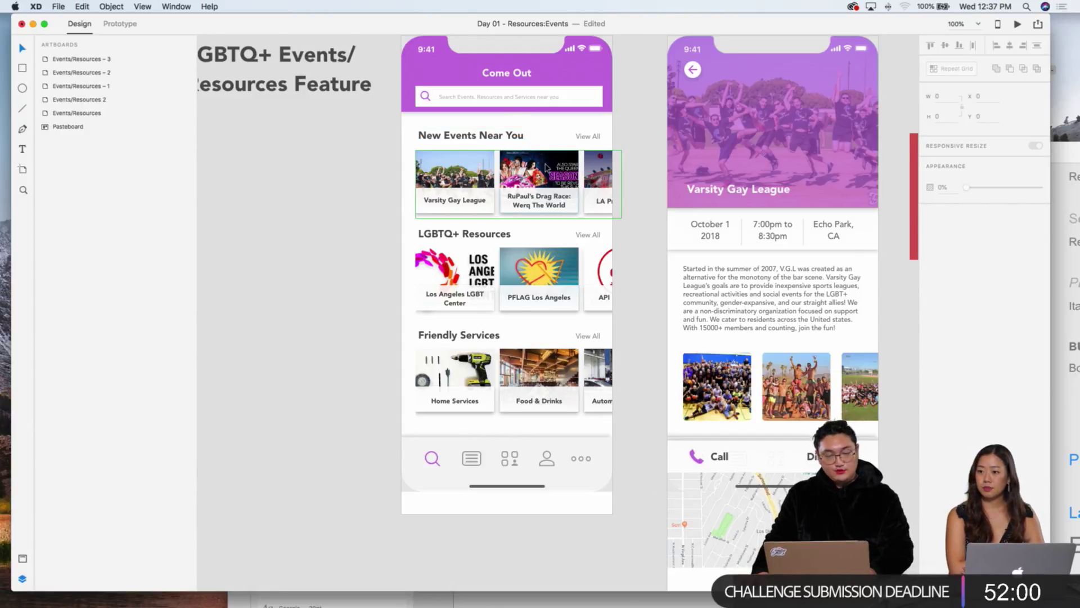
scroll(536, 172, "right", 2)
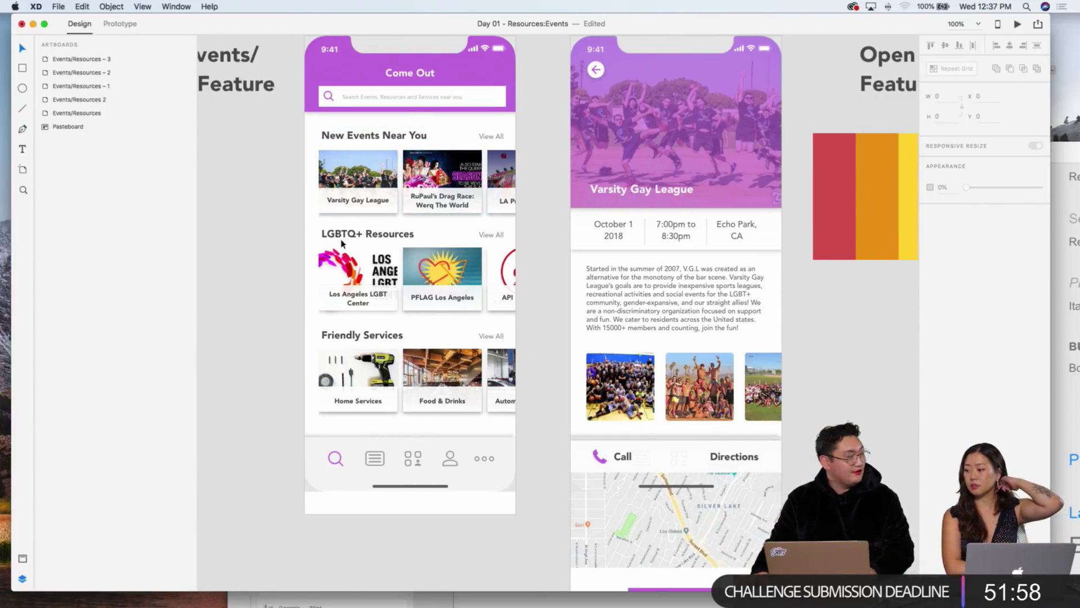
scroll(479, 248, "right", 6)
scroll(478, 248, "down", 1)
scroll(478, 248, "right", 5)
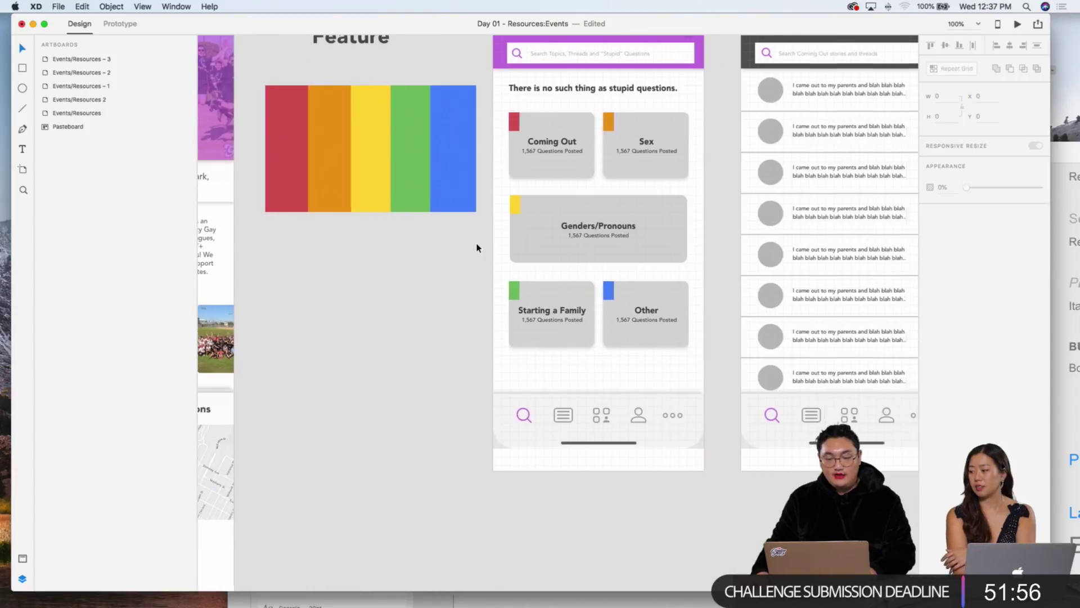
scroll(648, 259, "up", 1)
scroll(648, 258, "right", 7)
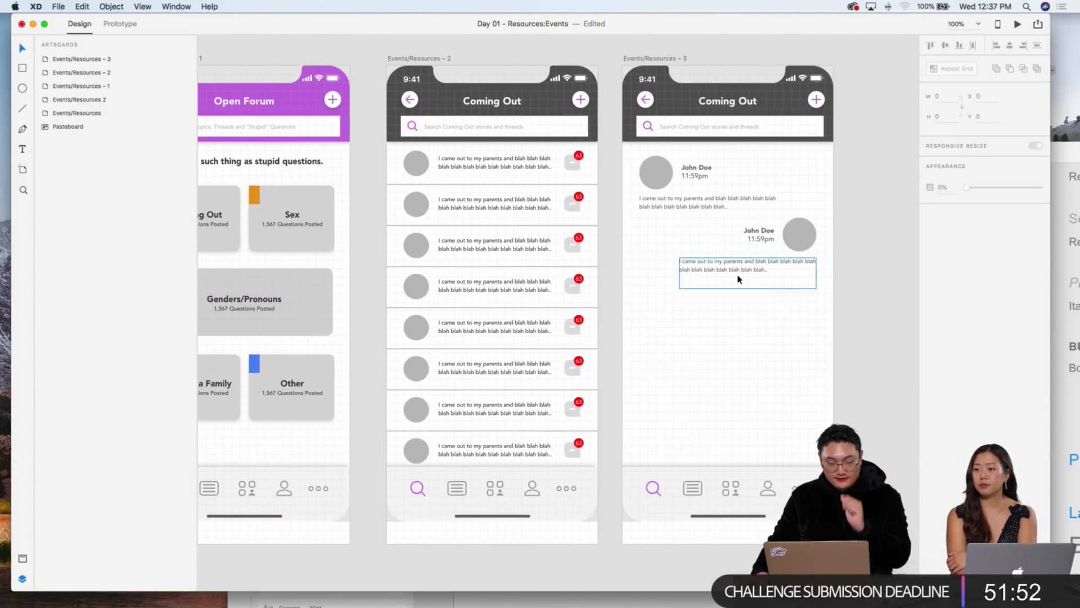
Step: Duplicate the right-aligned reply block (avatar, name, message) and place the copy below it
left_click(739, 279)
scroll(846, 314, "right", 2)
left_click(808, 317)
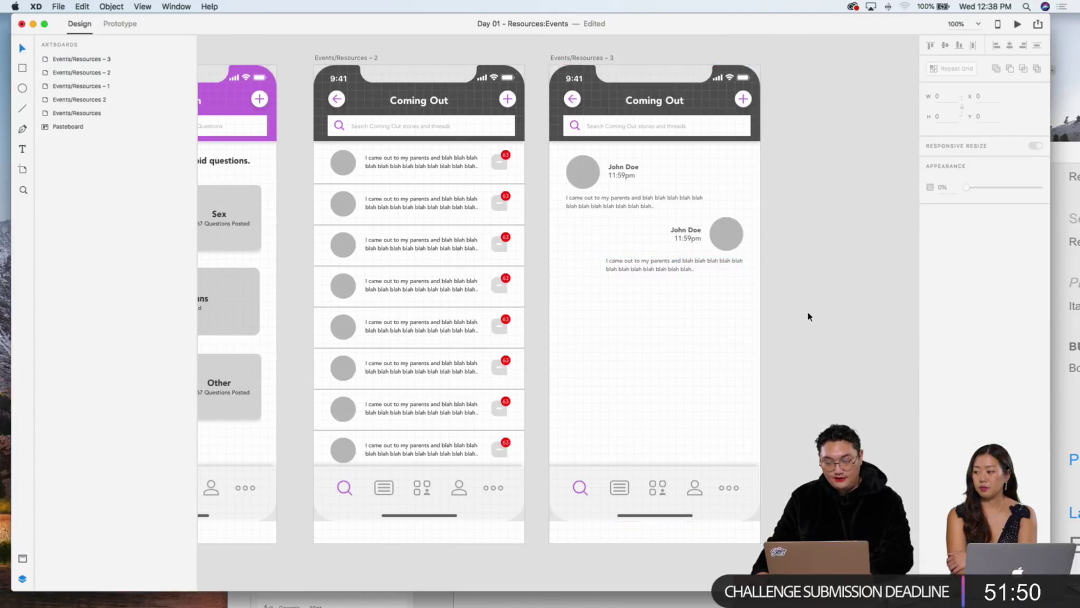
left_click(694, 249)
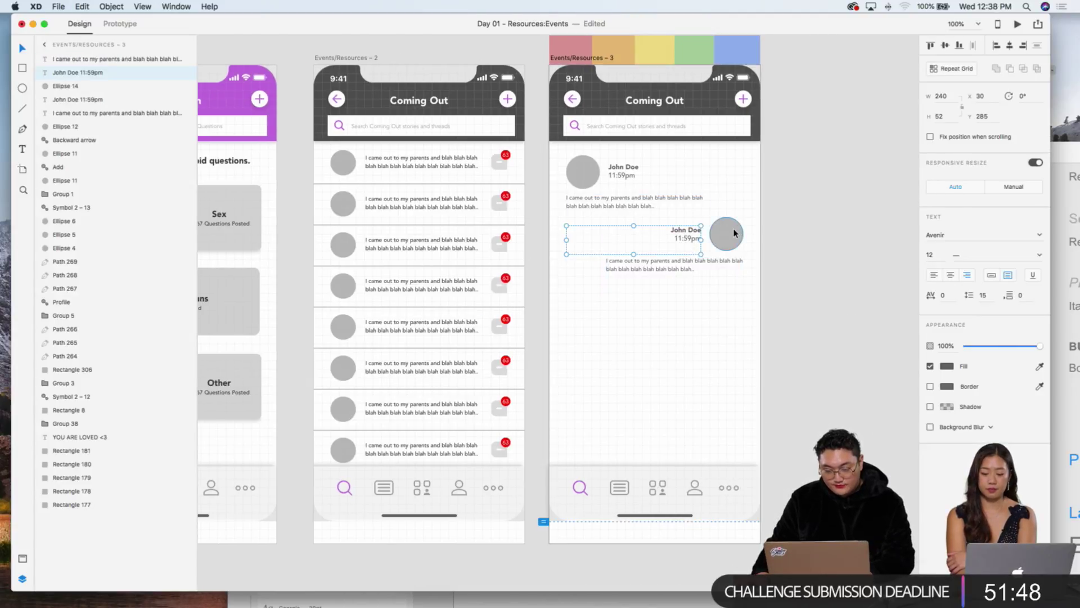
left_click(734, 233, "shift")
left_click(693, 264, "shift")
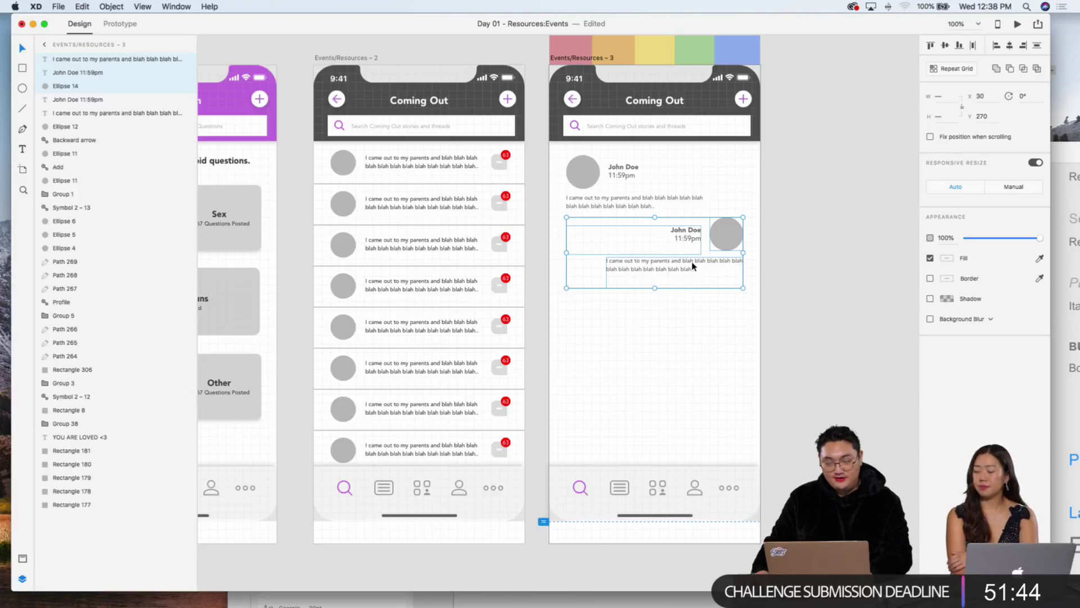
left_click(746, 307)
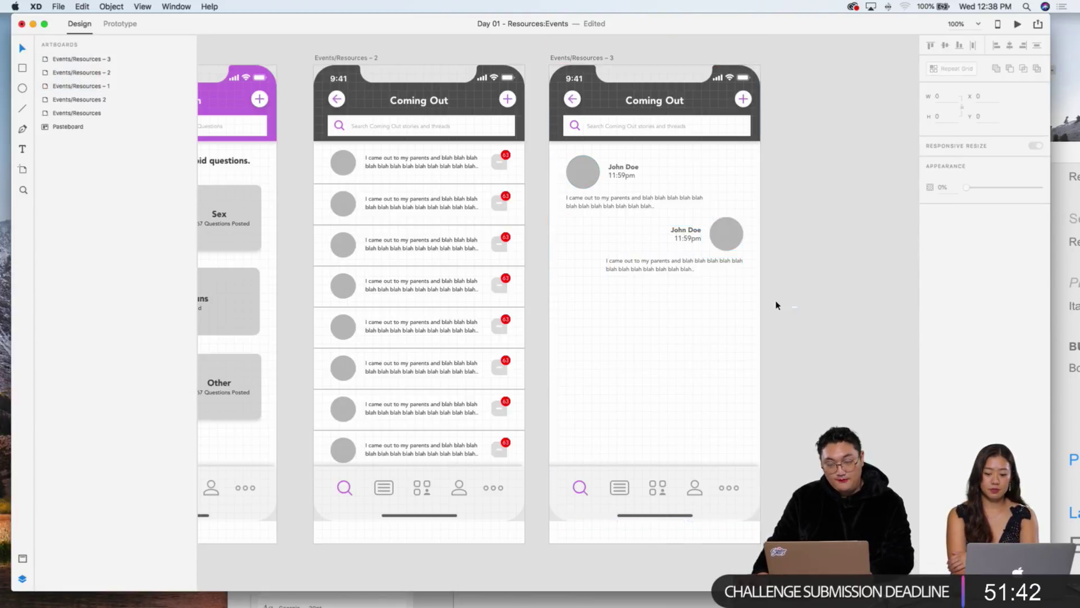
left_click_drag(796, 307, 671, 237)
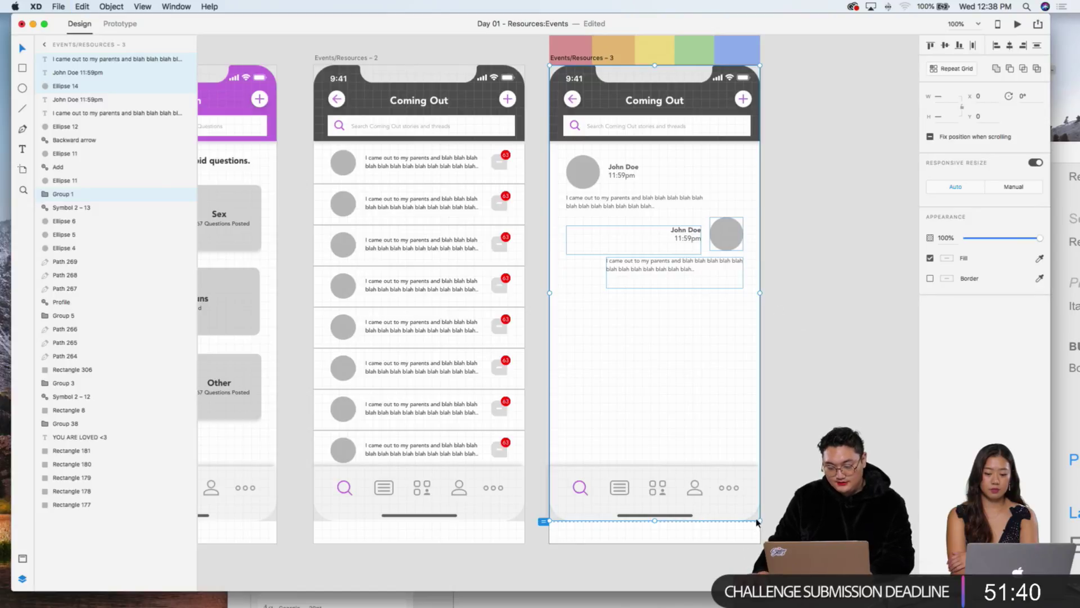
key("super+d")
left_click_drag(726, 234, 726, 303)
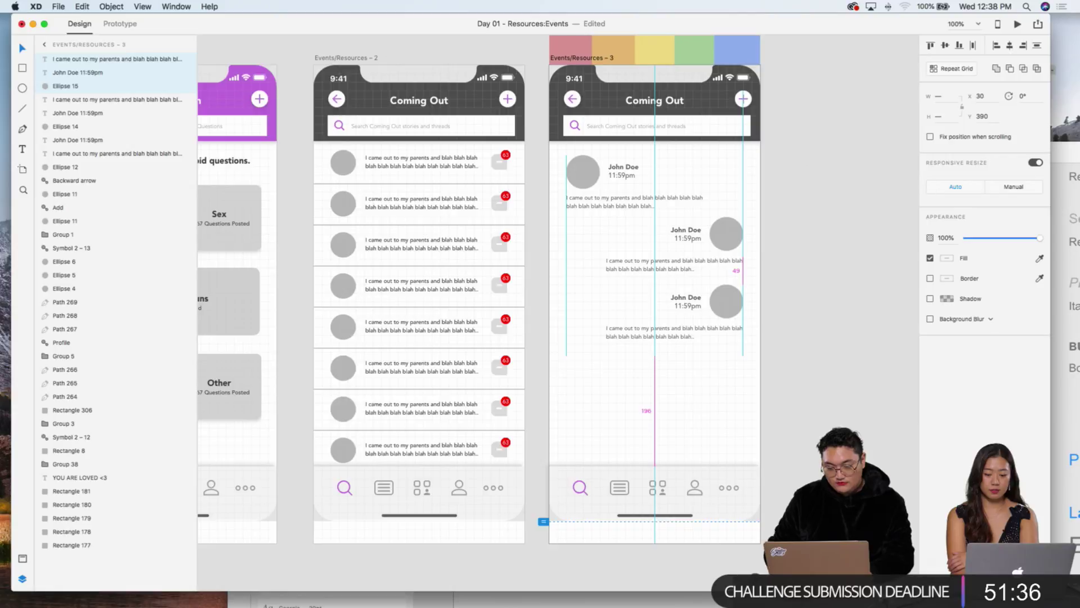
left_click(812, 410)
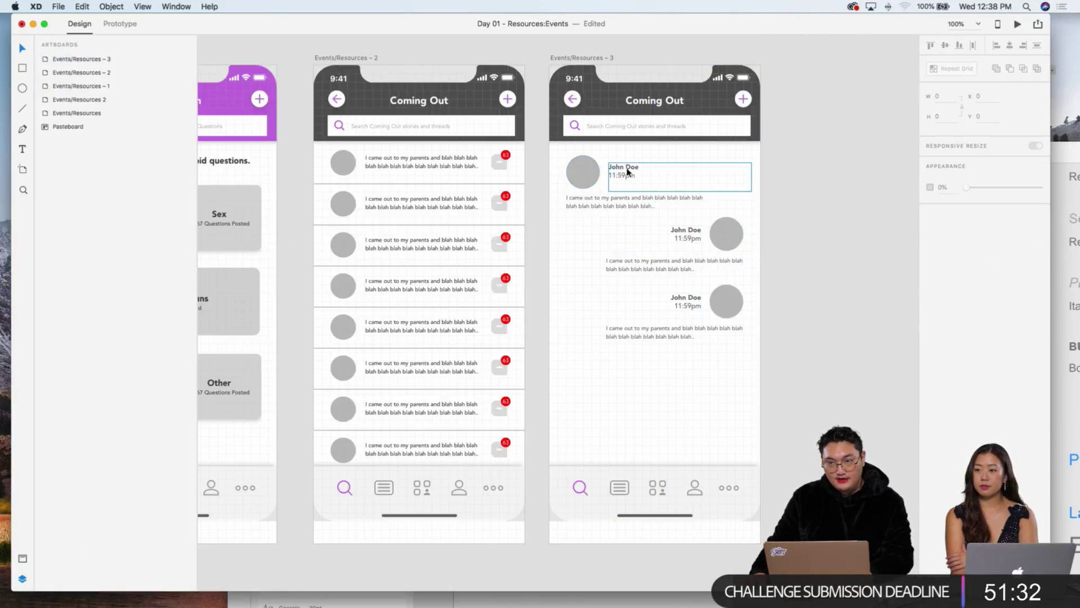
Step: Duplicate the first left-aligned message block and move the copy to the bottom of the thread
scroll(639, 212, "down", 2)
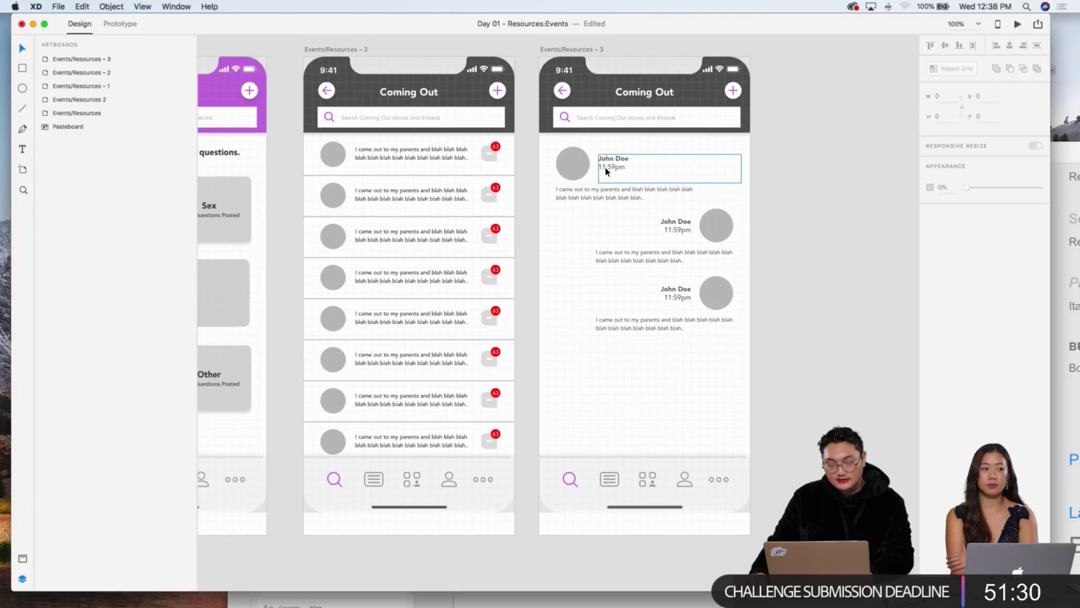
scroll(731, 217, "up", 1)
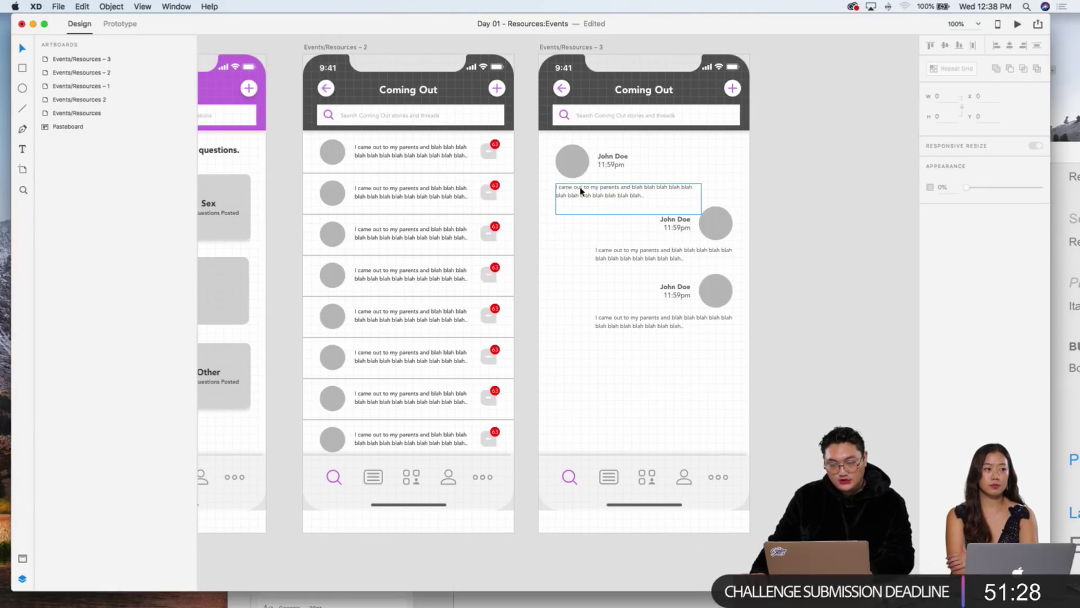
left_click_drag(541, 151, 590, 196)
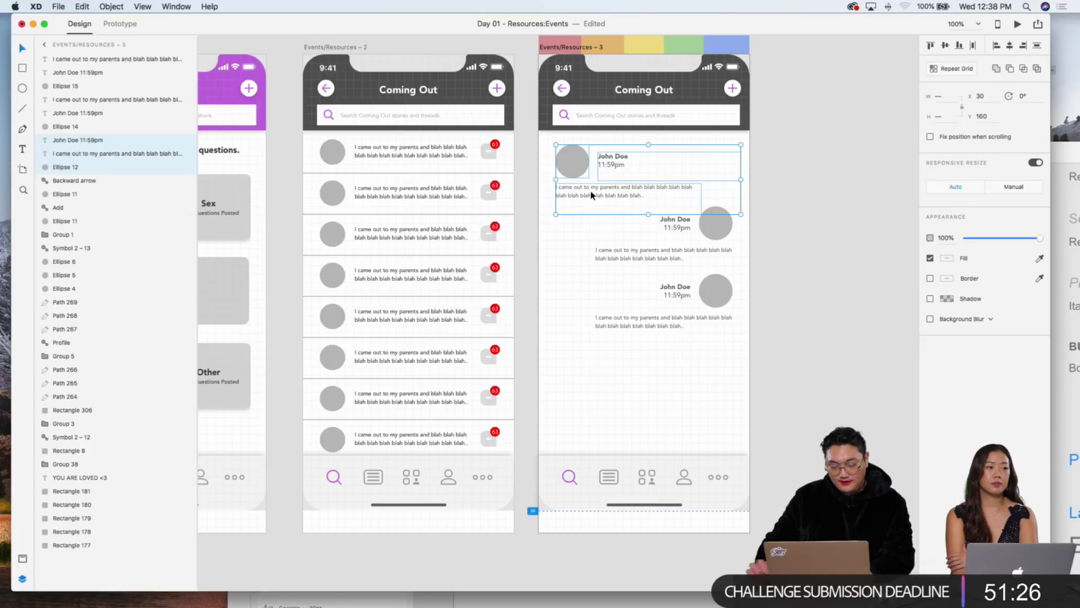
left_click(591, 195)
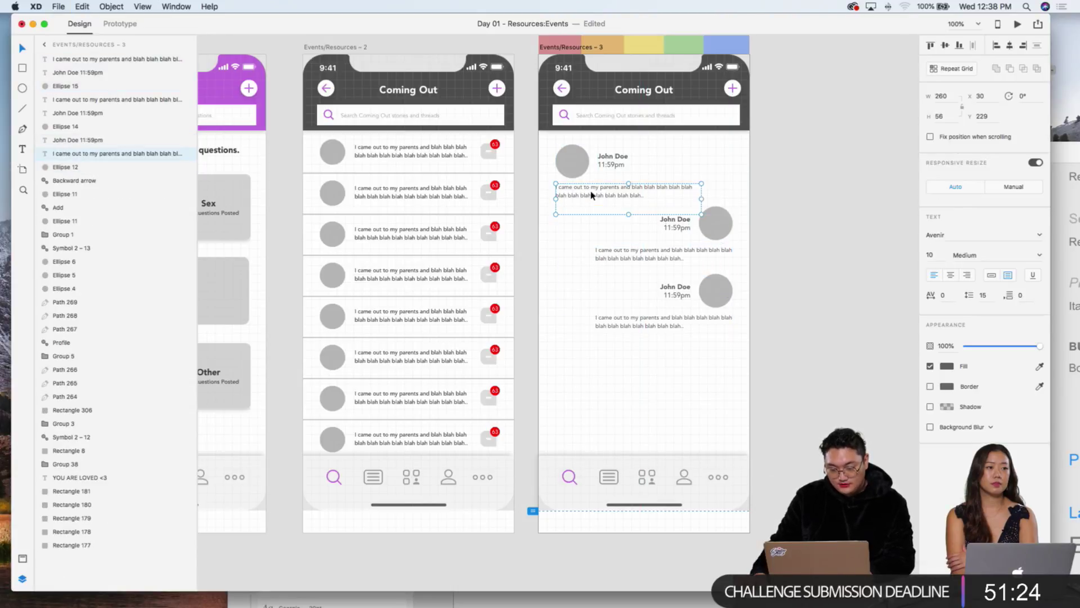
left_click(619, 164, "shift")
left_click(576, 149, "shift")
key("super+d")
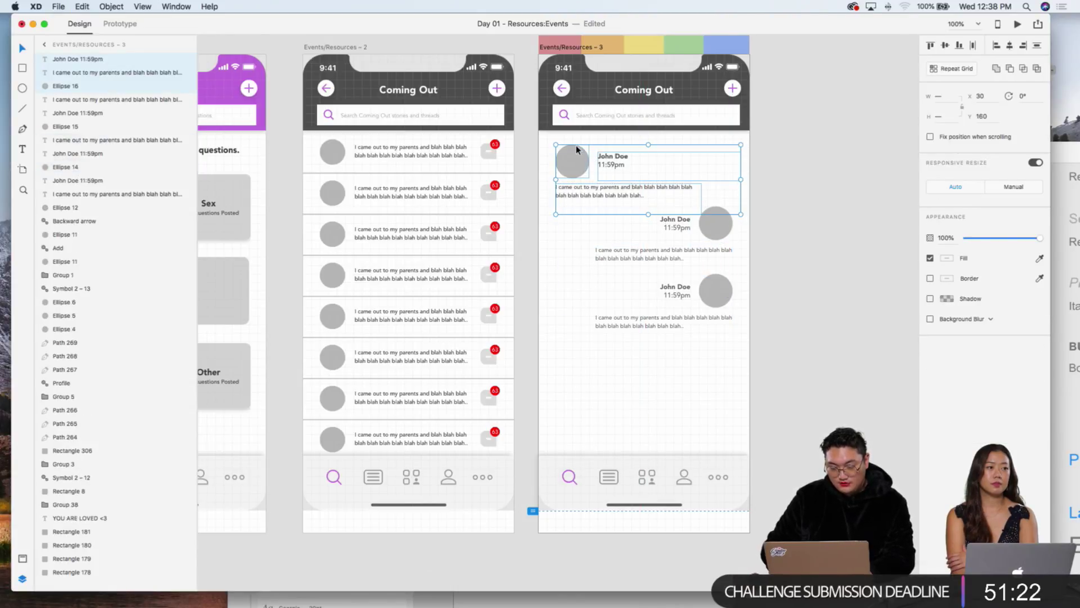
key("shift+Down")
key("shift+Down")
key("shift+Down")
key("shift+Down")
key("shift+Down")
key("shift+Down")
key("shift+Down")
key("shift+Down")
key("shift+Down")
key("shift+Down")
key("shift+Down")
key("shift+Down")
key("shift+Down")
key("shift+Down")
key("shift+Down")
key("shift+Down")
key("shift+Down")
key("shift+Down")
key("shift+Down")
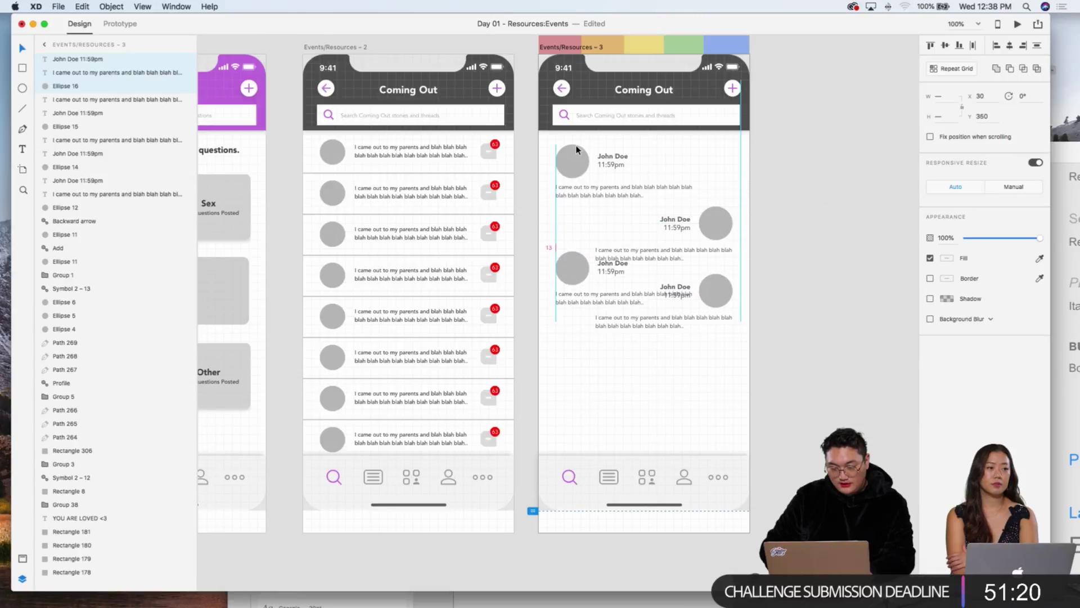
key("shift+Down")
key("shift+Down")
key("shift+Down")
key("shift+Down")
key("shift+Down")
key("shift+Down")
key("shift+Down")
key("shift+Down")
key("shift+Down")
key("shift+Down")
key("shift+Down")
key("shift+Down")
key("shift+Down")
key("shift+Down")
key("shift+Down")
key("shift+Down")
key("shift+Down")
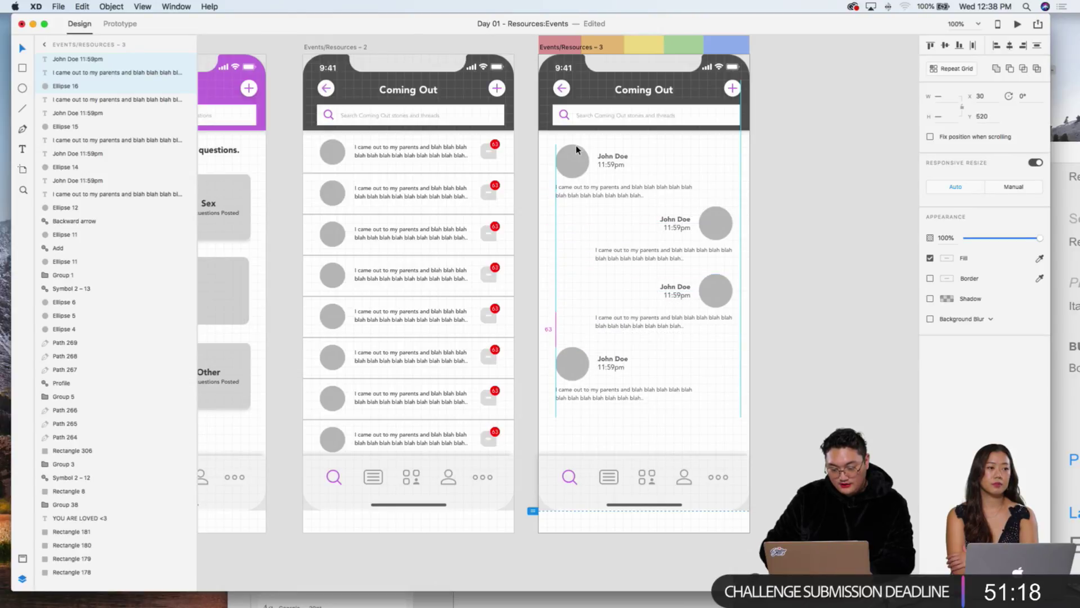
key("shift+Up")
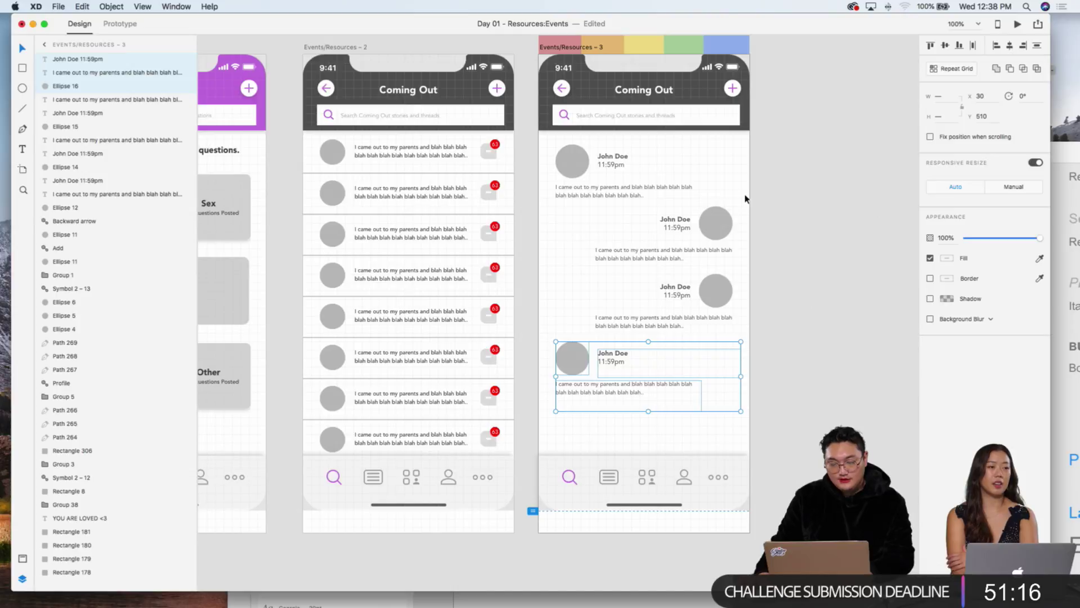
left_click(746, 198)
left_click(681, 225)
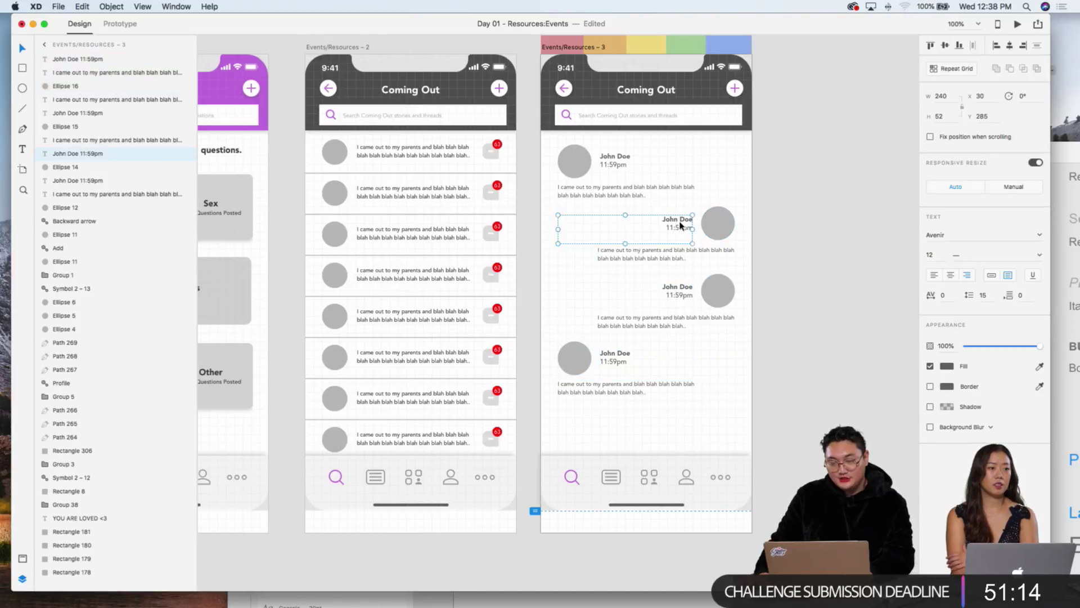
double_click(681, 225)
left_click_drag(662, 219, 698, 218)
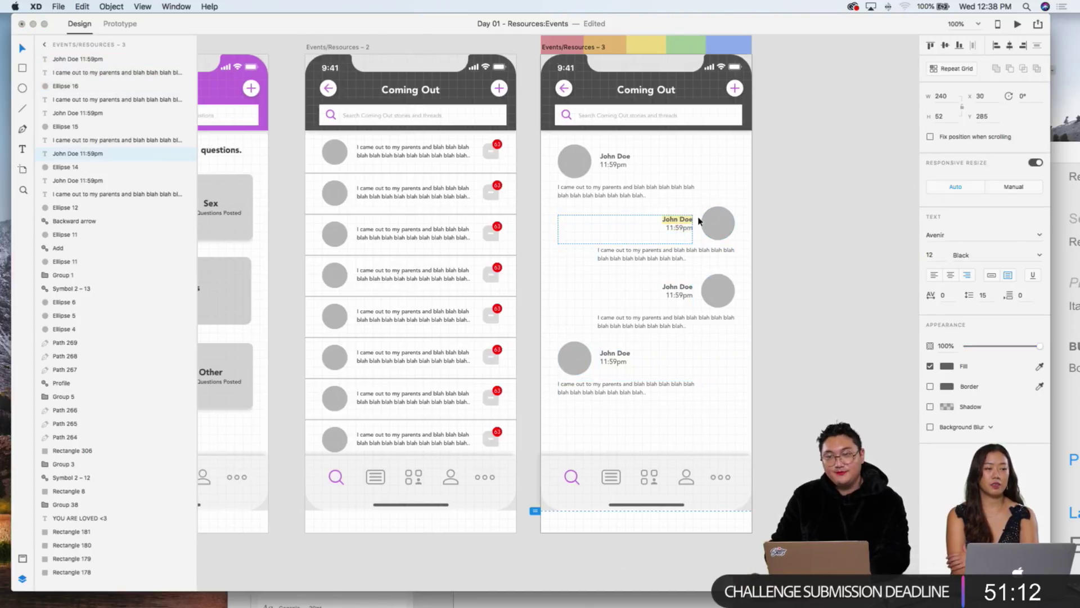
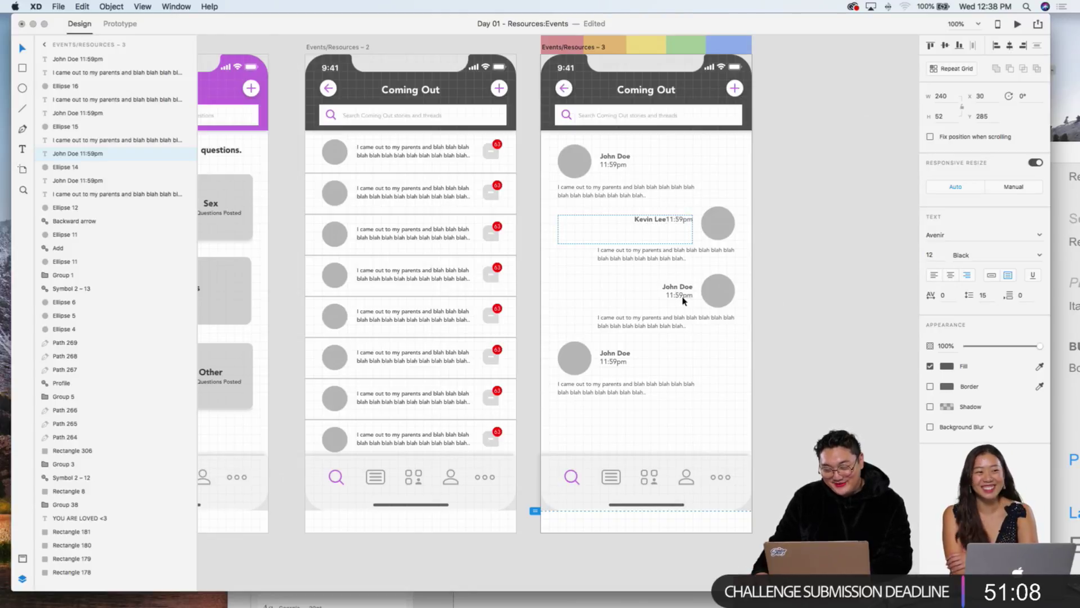
key("Return")
double_click(669, 287)
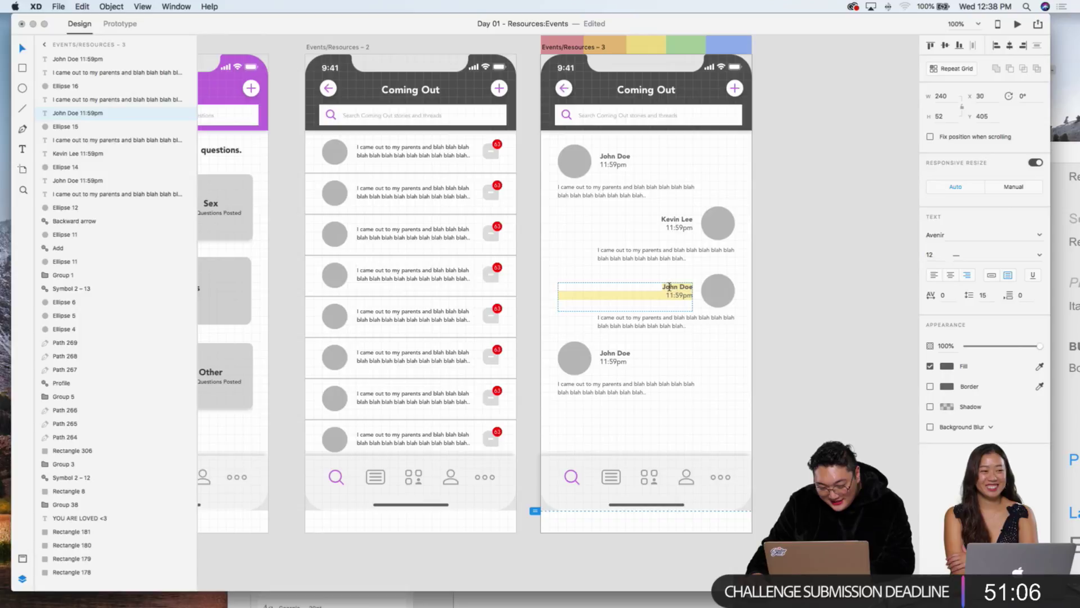
left_click(670, 287)
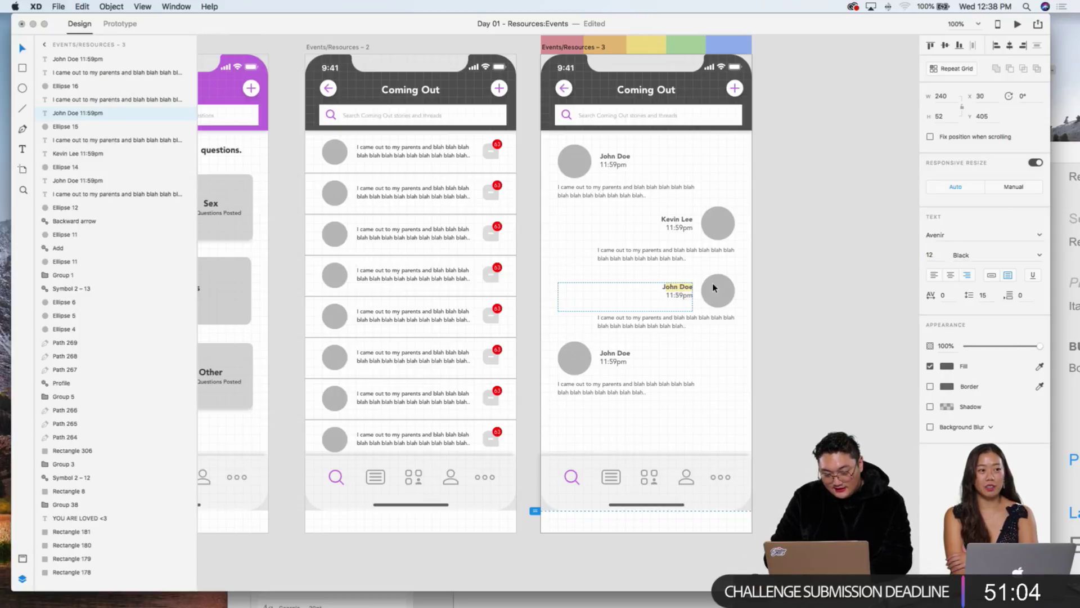
type("J")
key("Return")
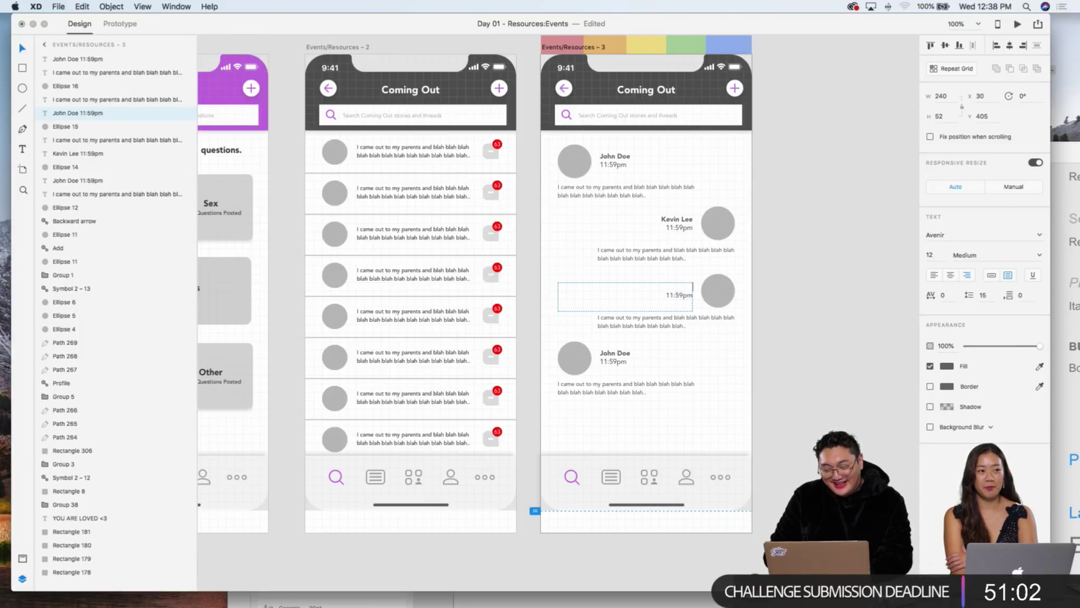
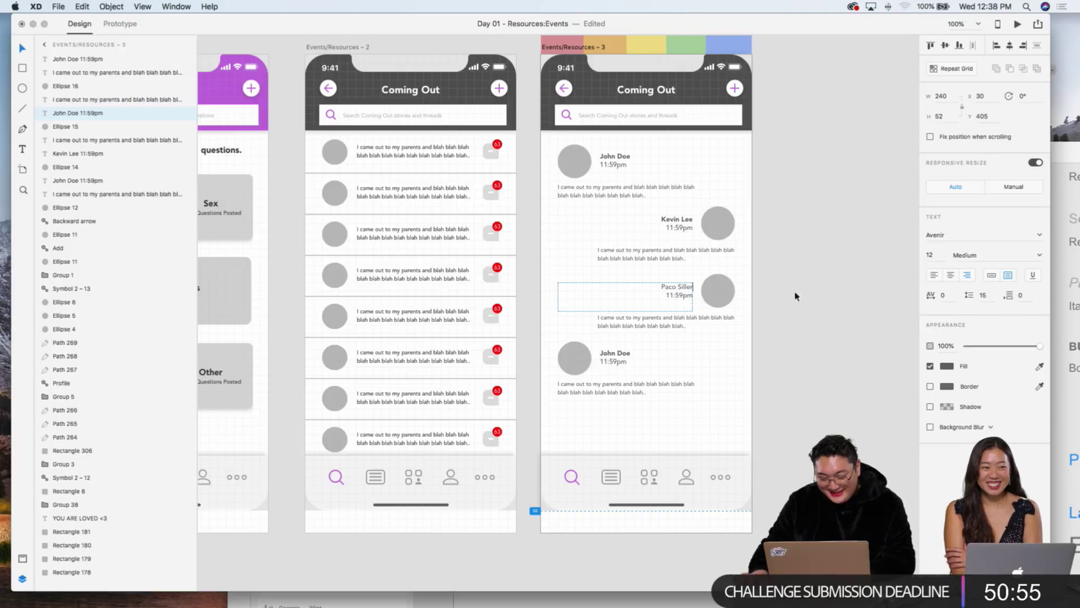
key("Escape")
left_click(651, 375)
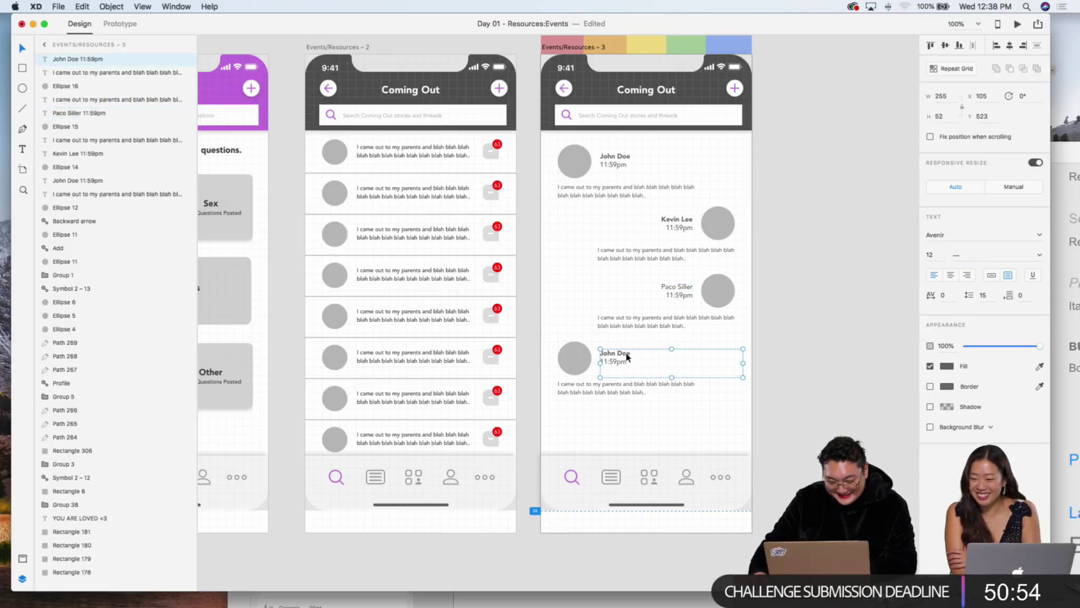
left_click(732, 402)
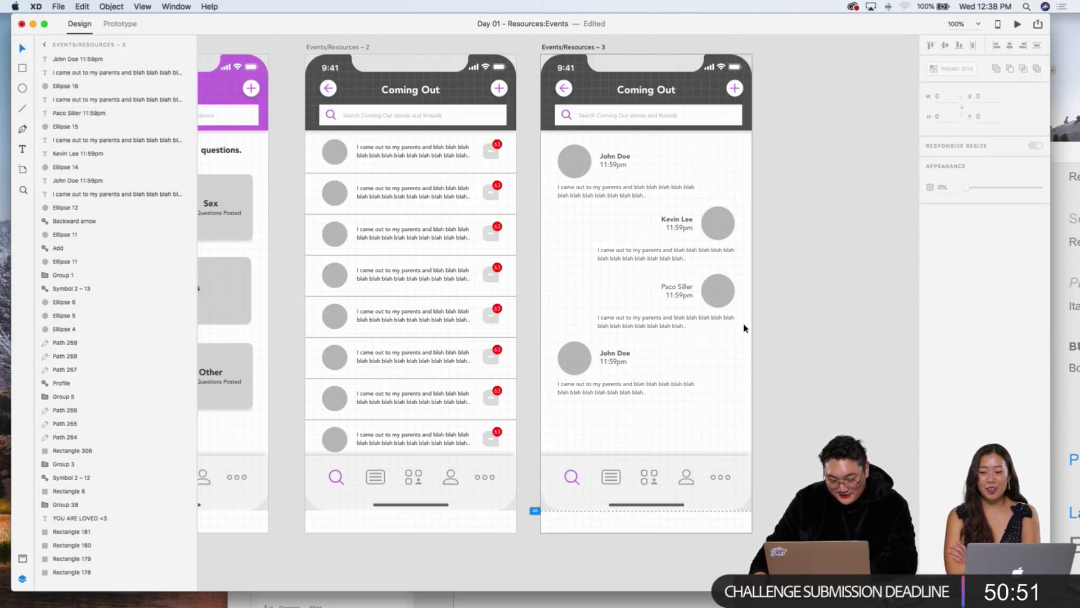
left_click(674, 289)
left_click_drag(661, 288, 705, 289)
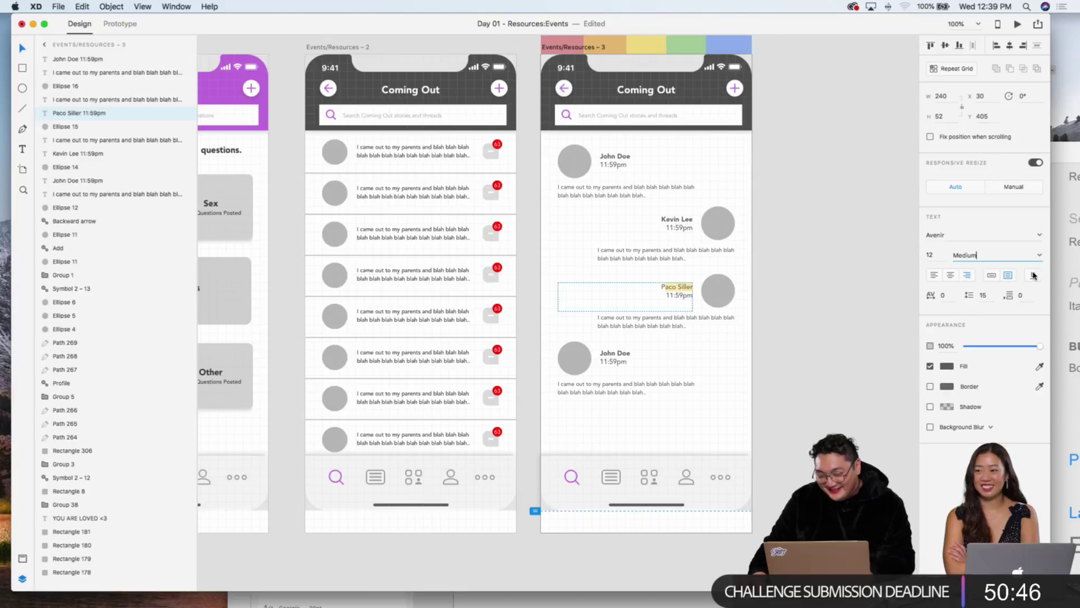
left_click(1040, 255)
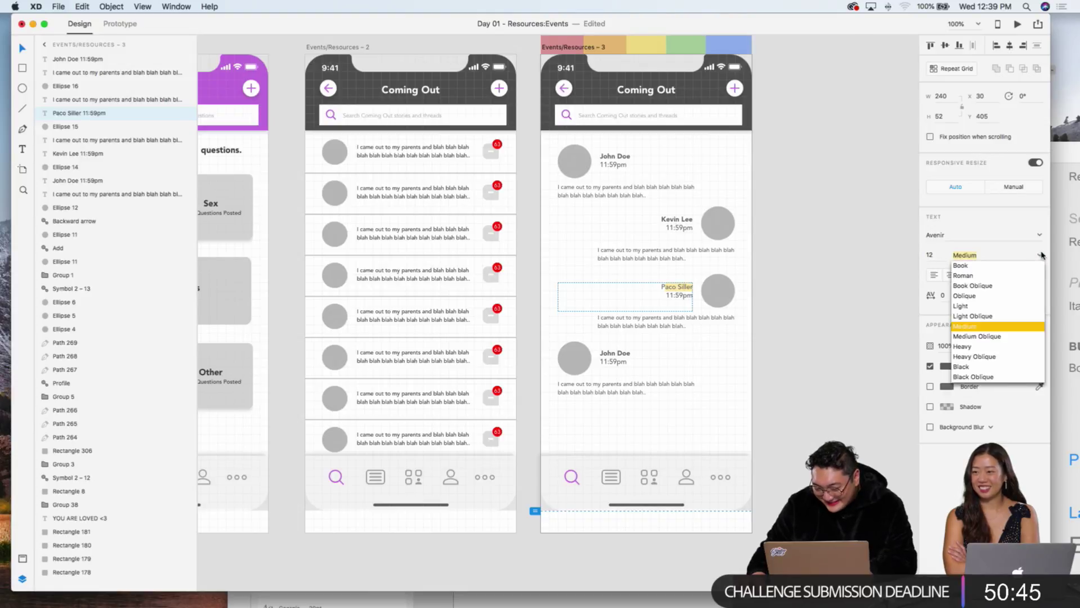
left_click(984, 367)
triple_click(662, 285)
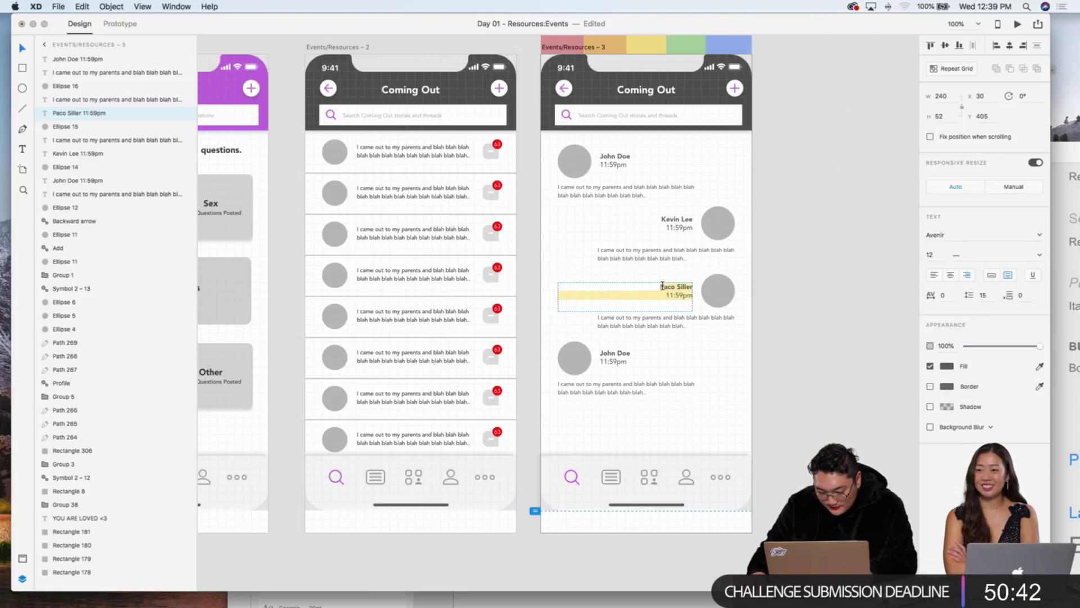
left_click(661, 286)
left_click(1039, 256)
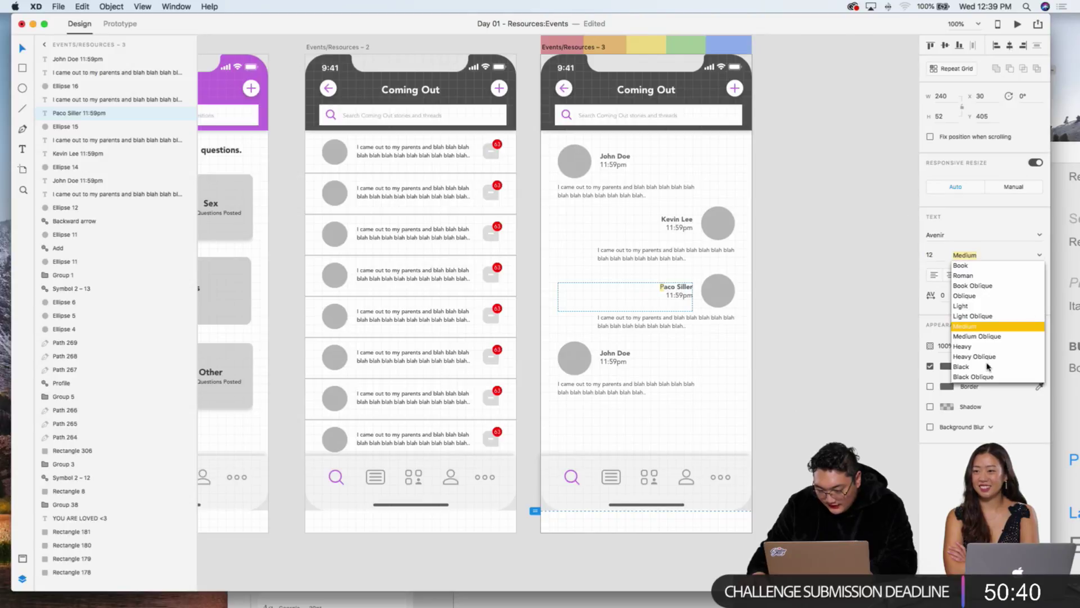
left_click(982, 367)
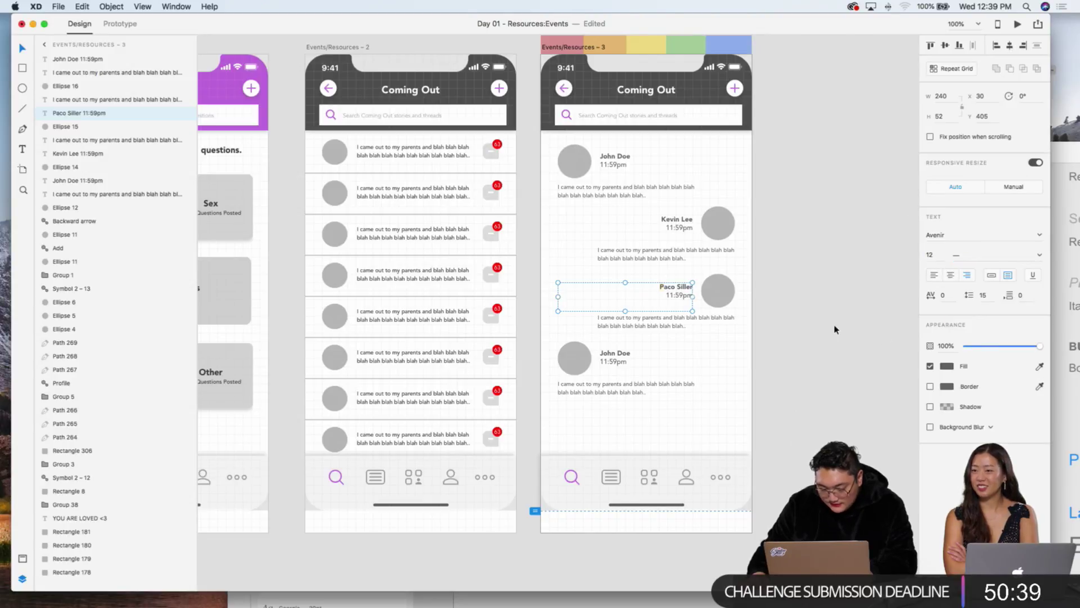
Step: Nudge the last John Doe message up slightly
left_click(602, 392)
left_click_drag(602, 392, 602, 392)
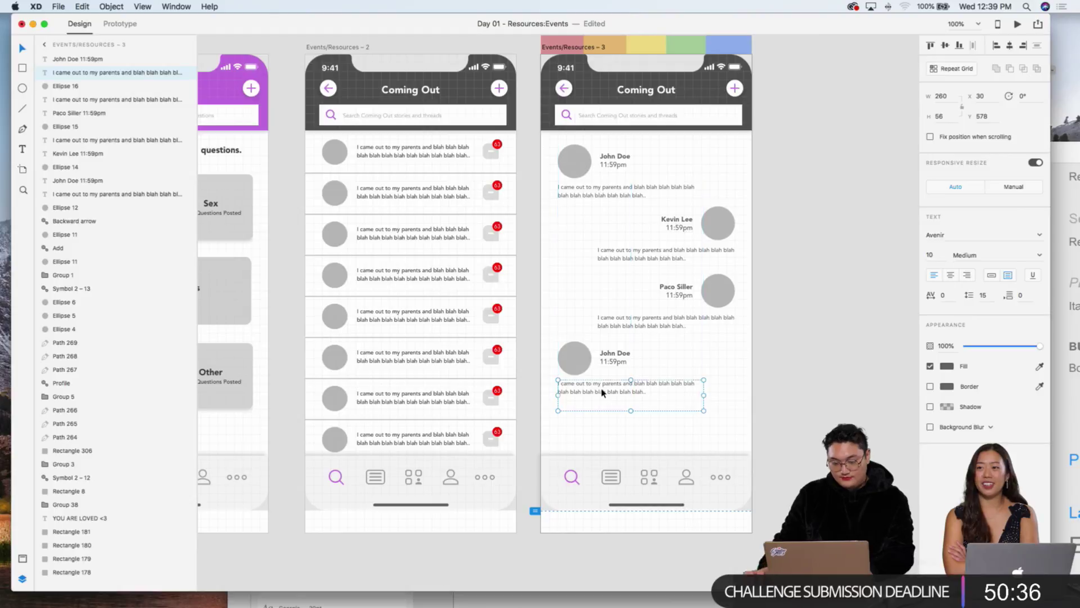
left_click(759, 382)
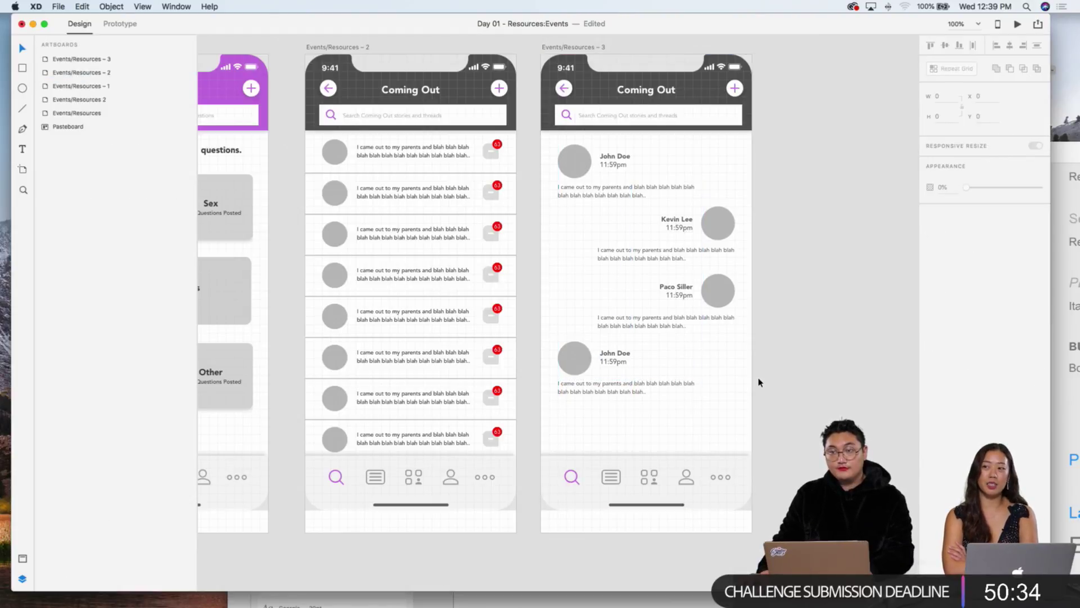
scroll(759, 382, "down", 1)
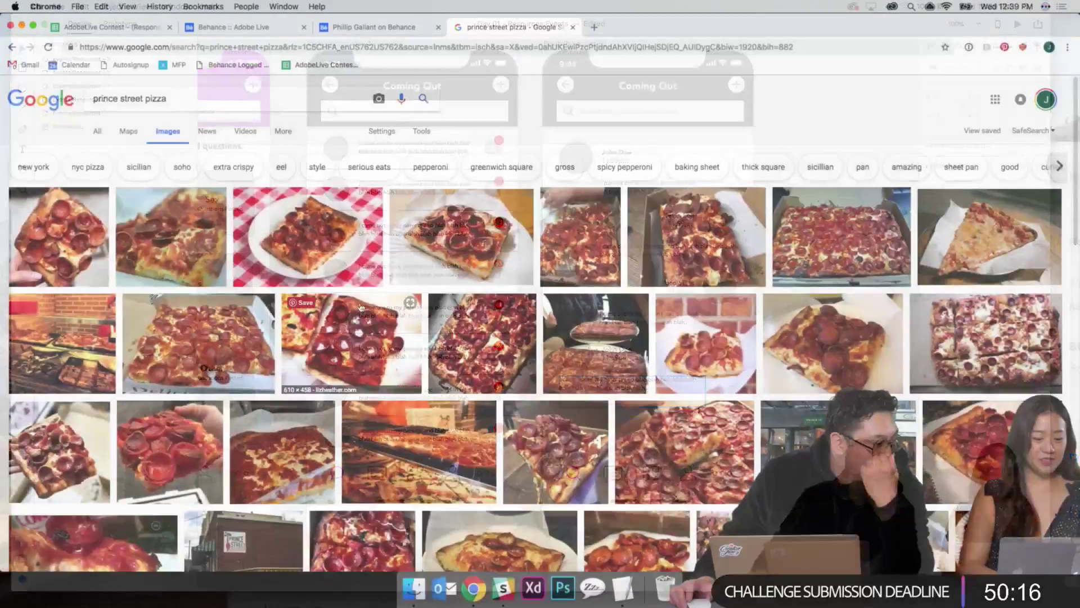
Step: Browse the prince street pizza image results and open a pepperoni Sicilian pizza preview
scroll(440, 330, "down", 3)
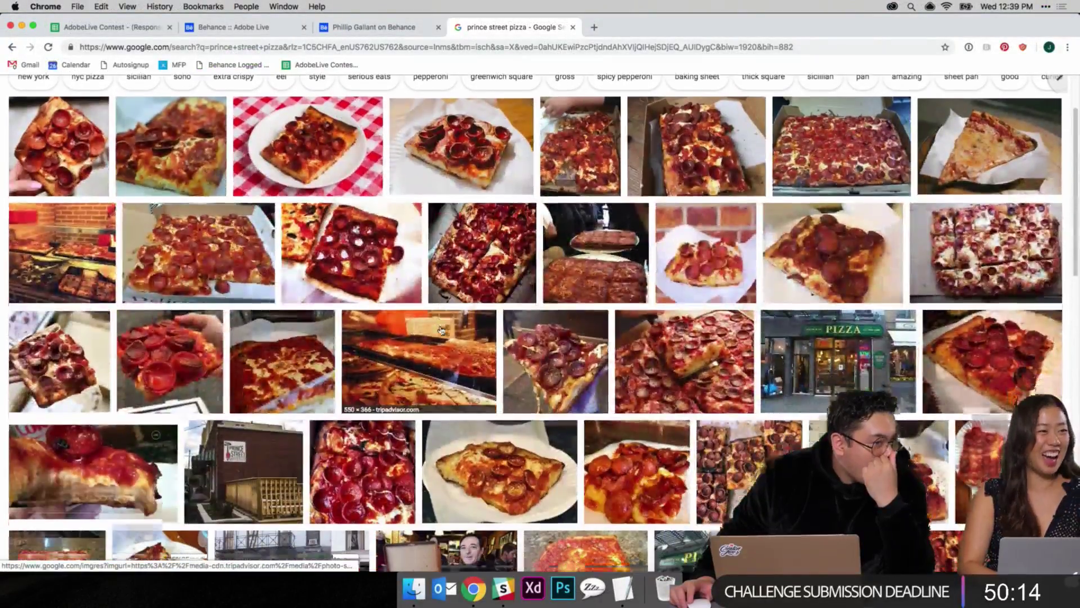
scroll(441, 331, "down", 2)
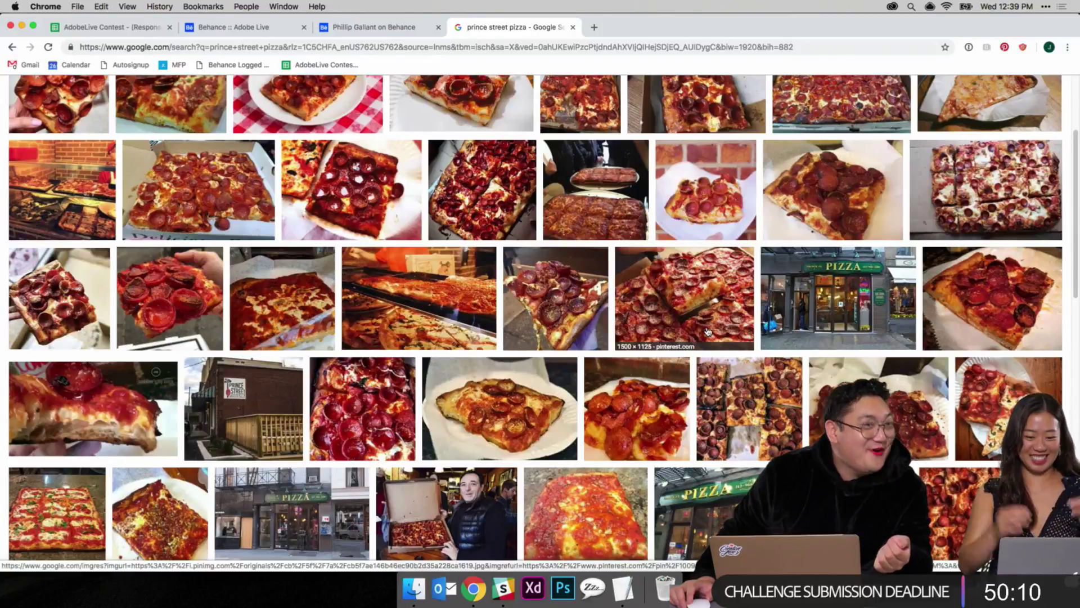
scroll(731, 343, "down", 5)
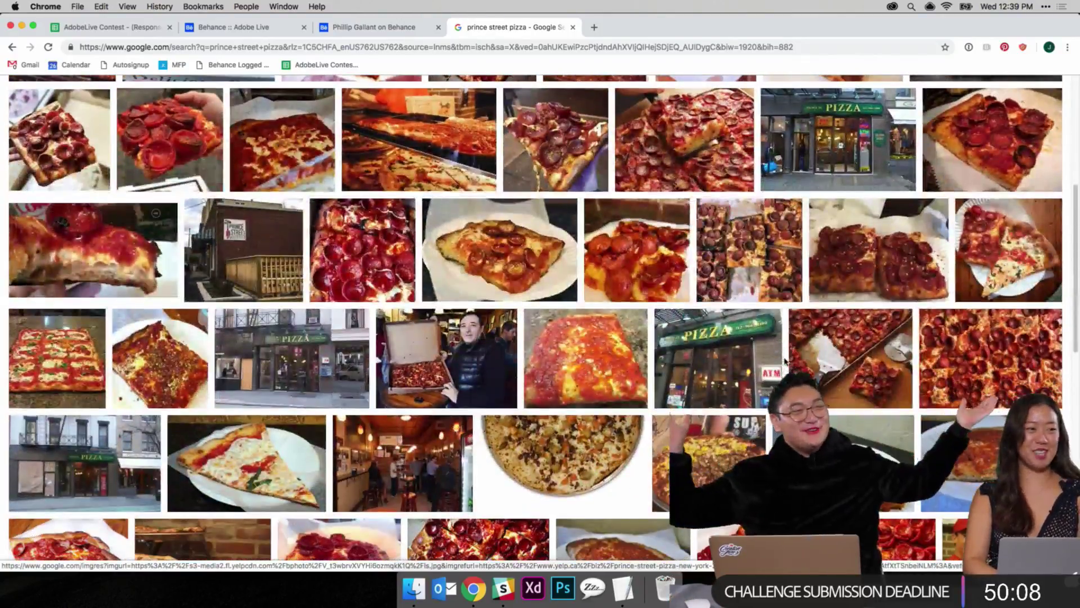
scroll(786, 361, "up", 5)
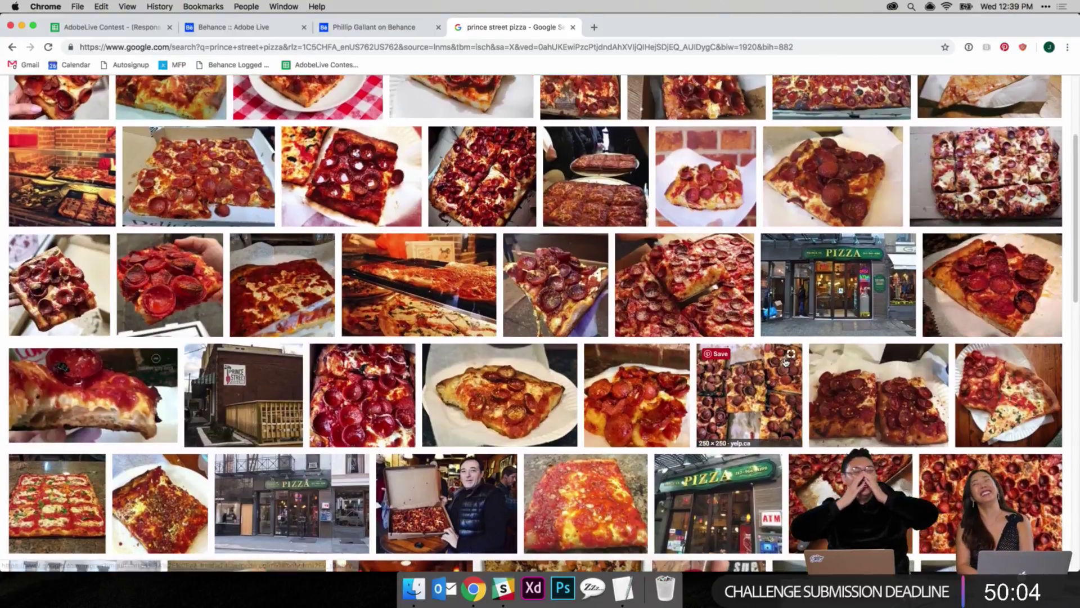
scroll(785, 361, "up", 3)
scroll(785, 360, "down", 5)
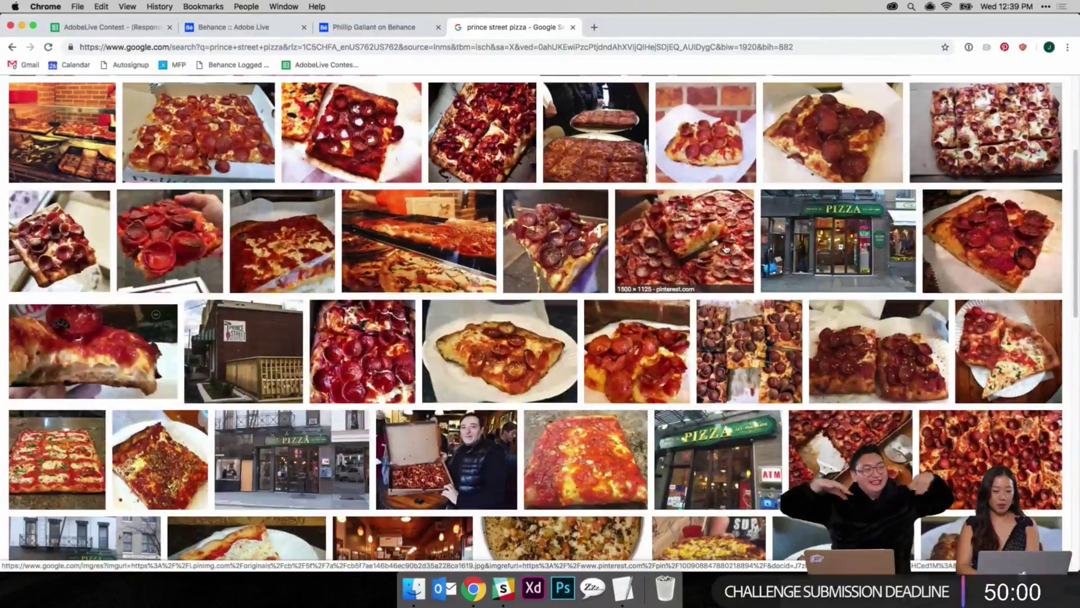
left_click(640, 241)
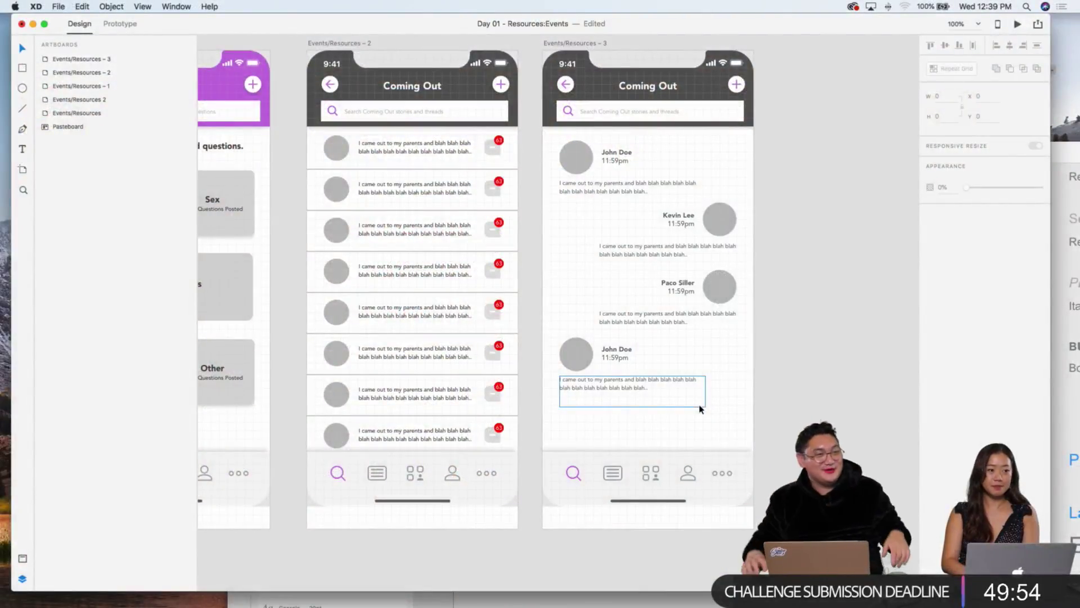
scroll(715, 400, "up", 3)
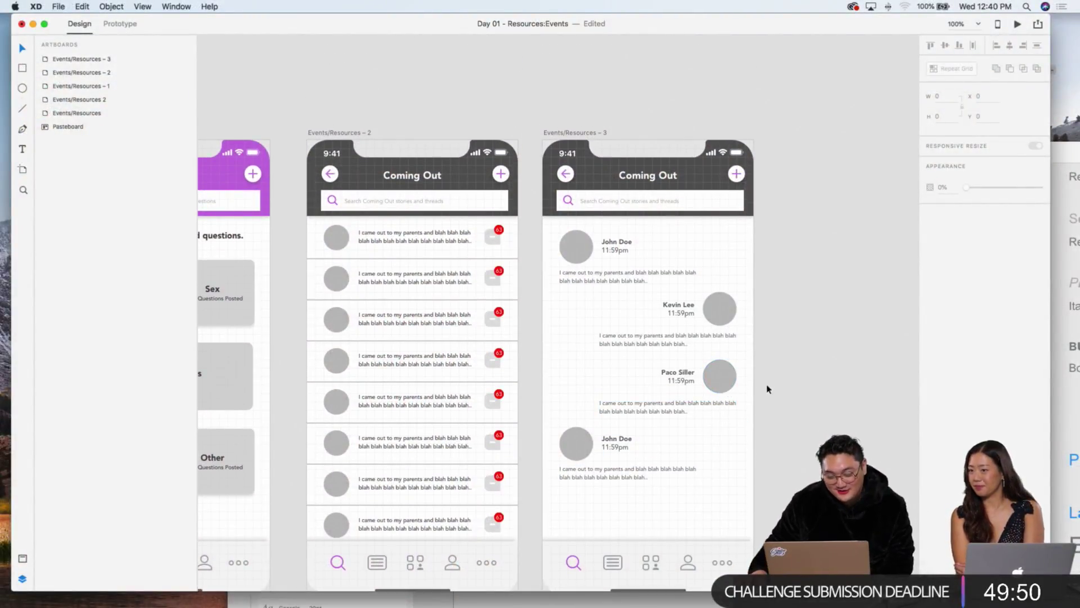
scroll(800, 427, "down", 3)
scroll(801, 427, "down", 5)
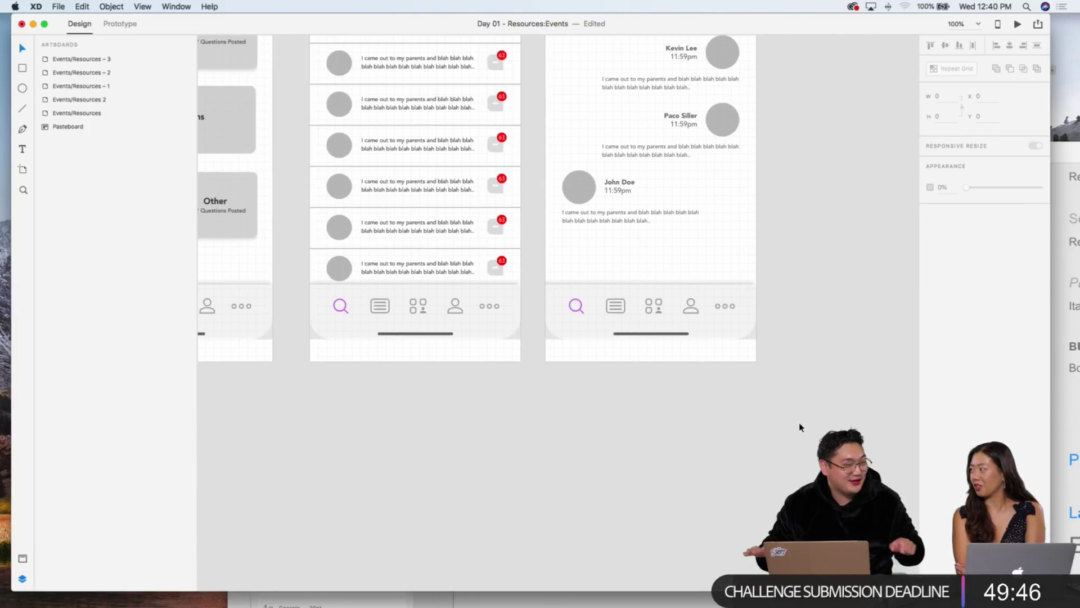
scroll(769, 347, "up", 8)
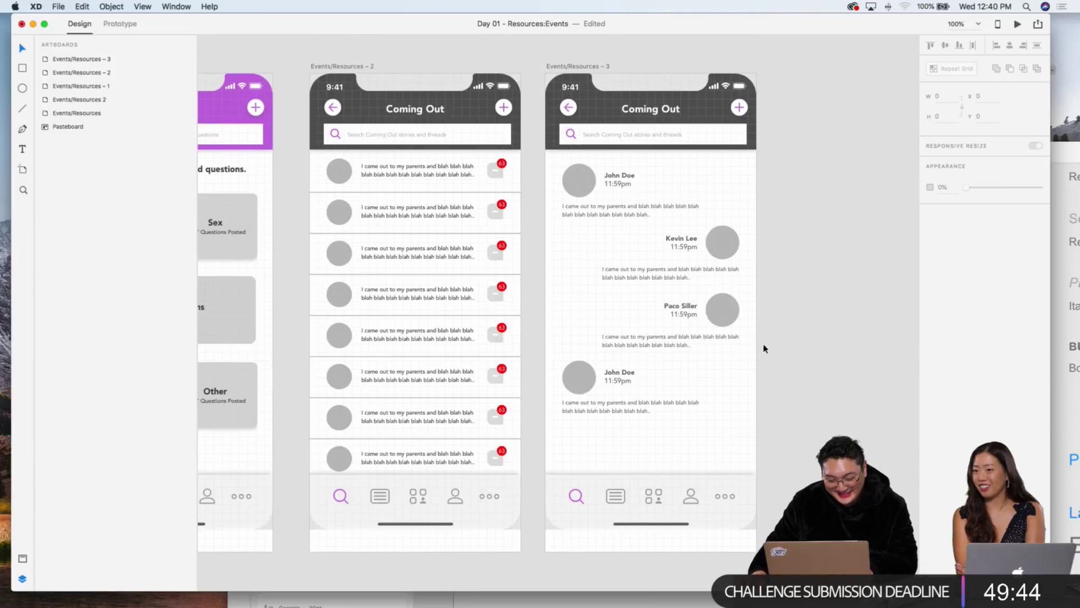
scroll(833, 329, "down", 3)
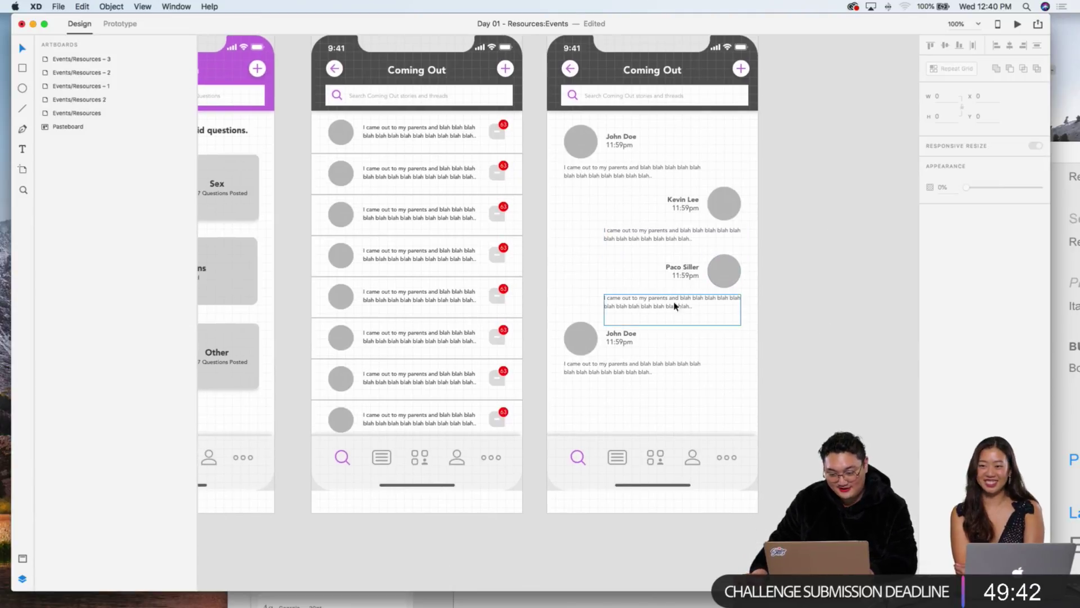
left_click(724, 271)
left_click(693, 278)
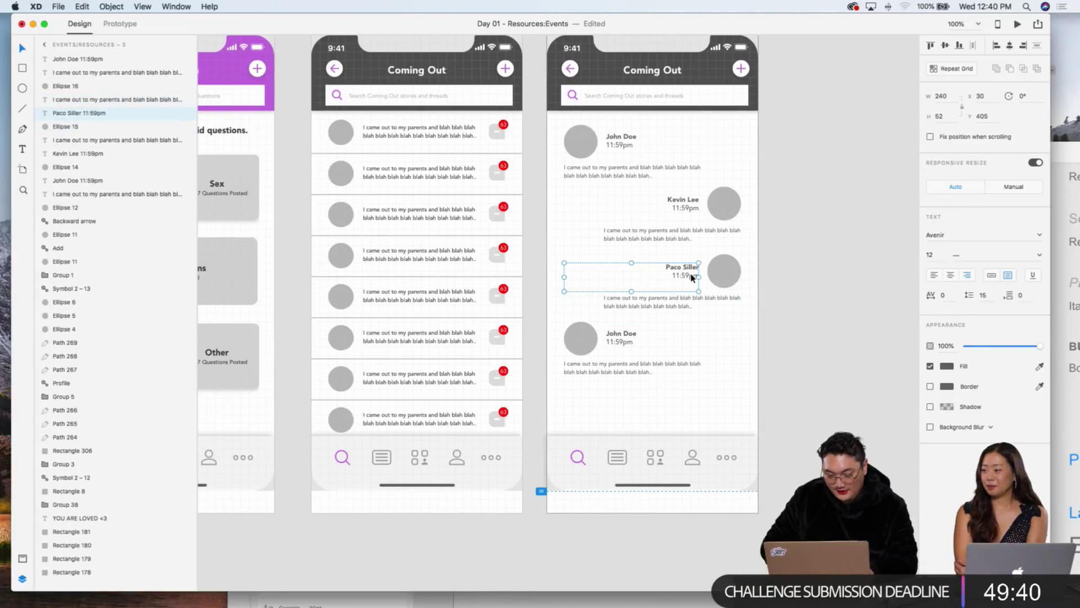
left_click(726, 272, "shift")
left_click(694, 305, "shift")
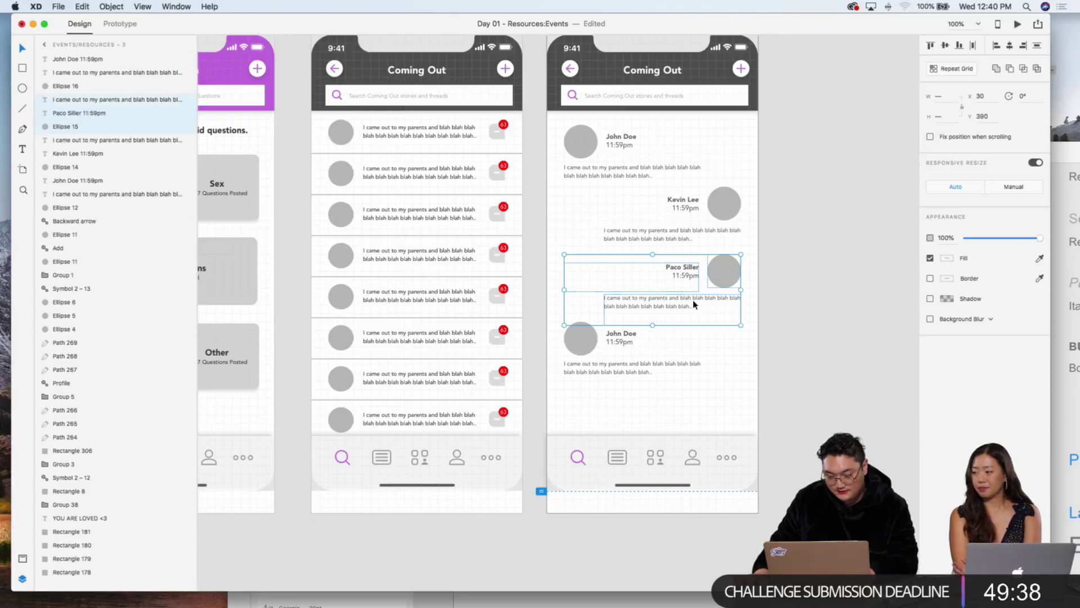
key("shift+Up")
key("Up")
key("Up")
key("Up")
key("Up")
key("Up")
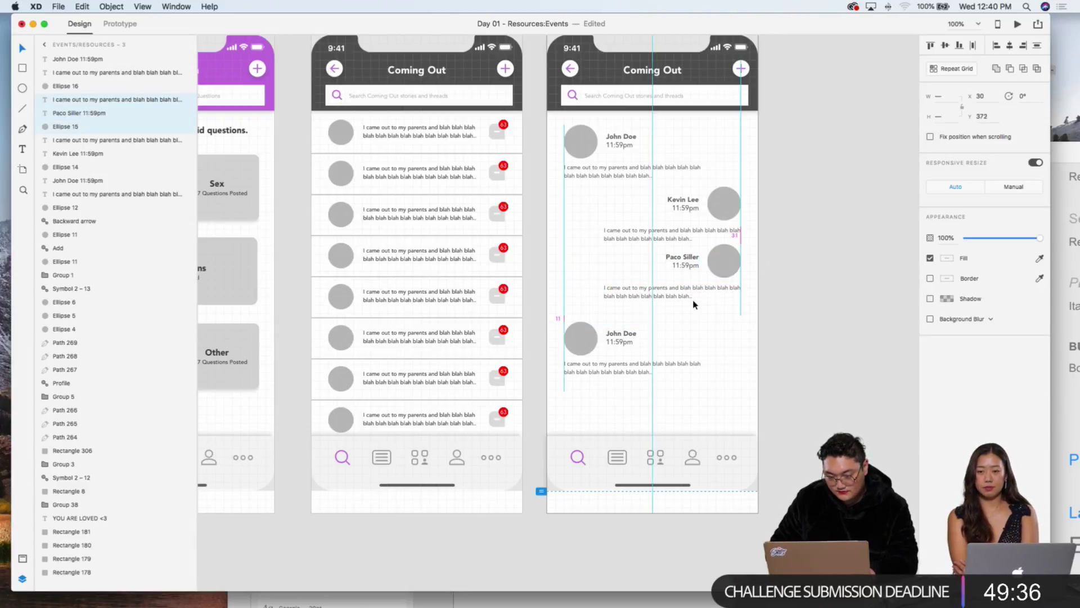
left_click(769, 310)
left_click_drag(786, 312, 654, 205)
key("super+g")
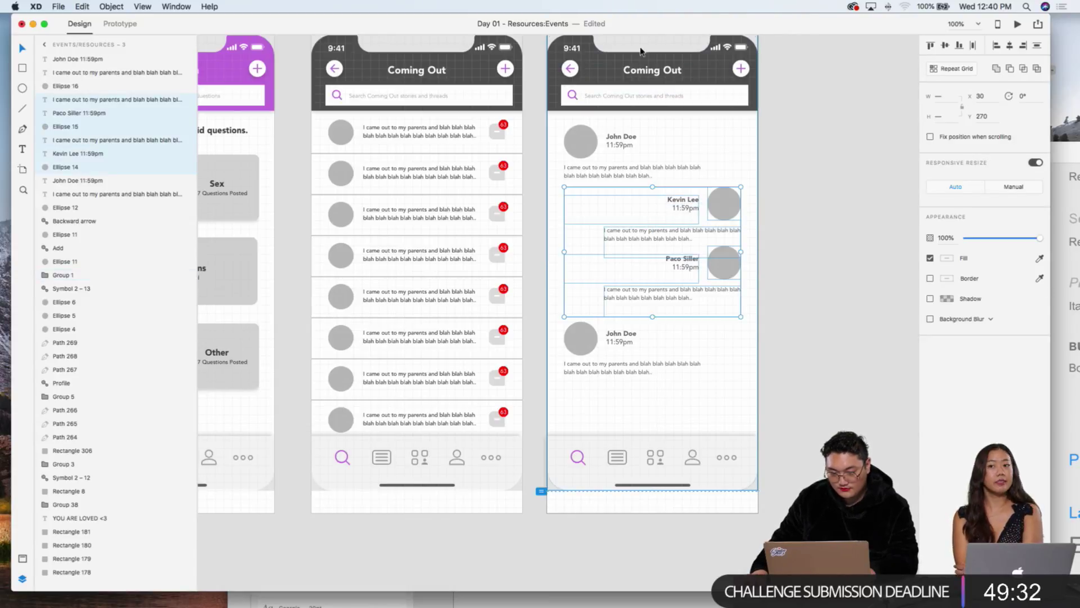
key("shift+Up")
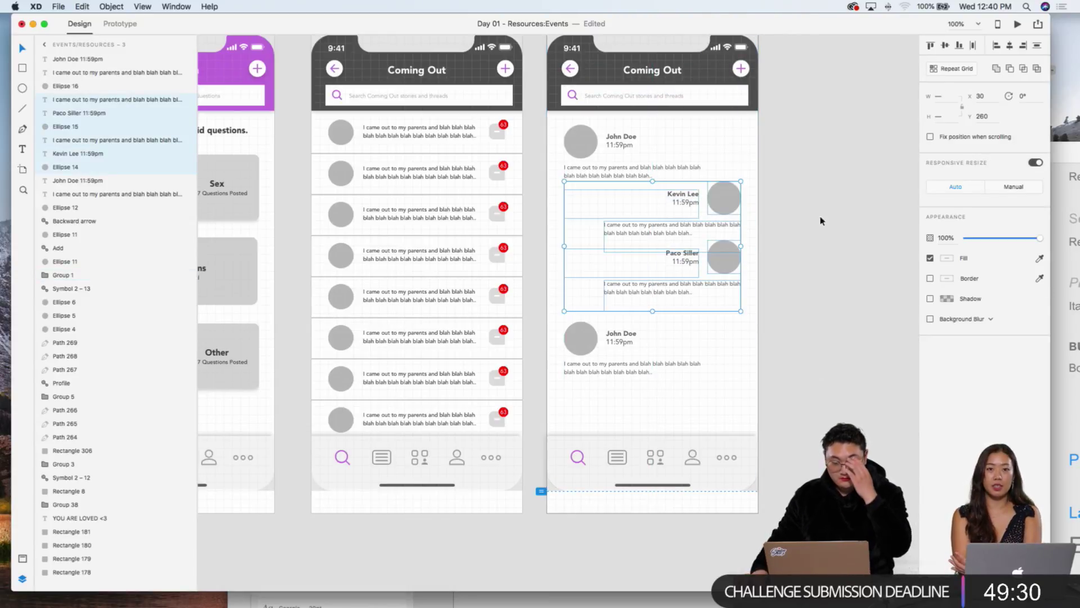
Step: Move the bottom John Doe comment block, with avatar and name, upward
left_click(641, 372)
left_click(619, 346, "shift")
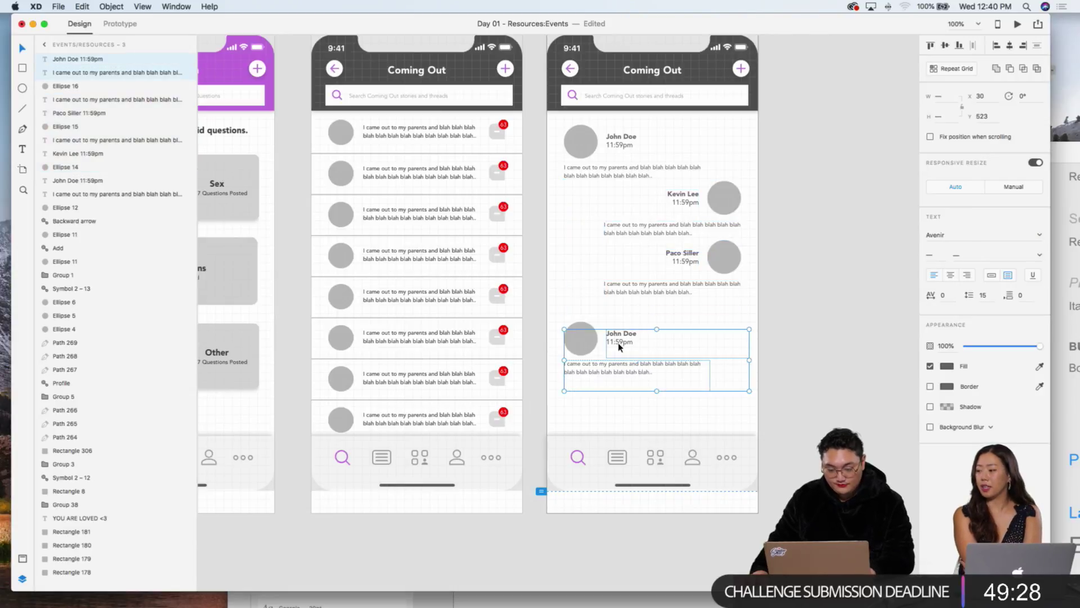
left_click(585, 324, "shift")
key("shift+Up")
key("shift+Up")
key("shift+Up")
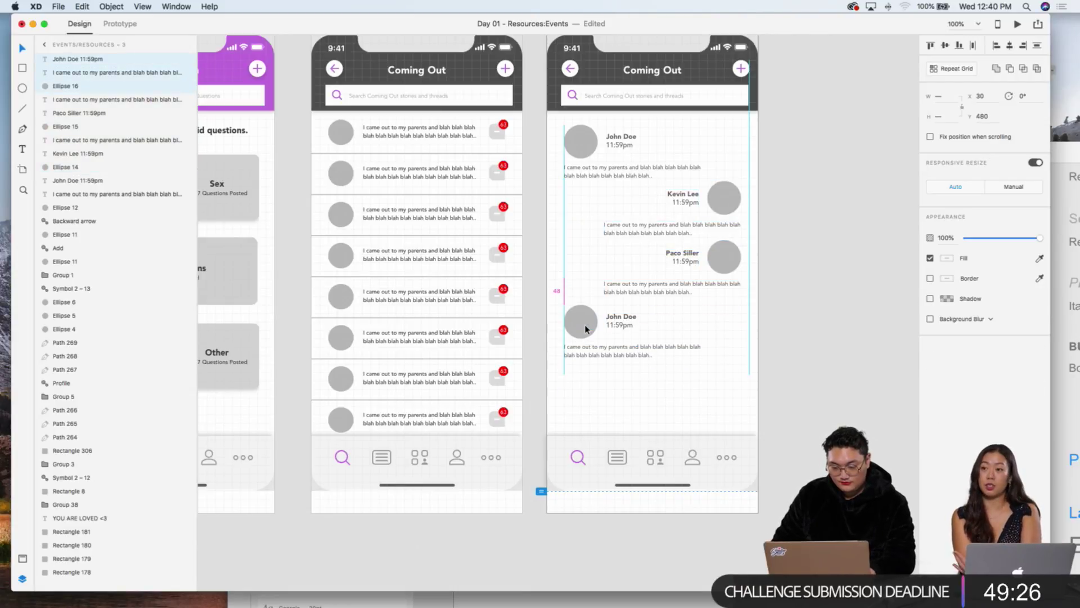
key("Up")
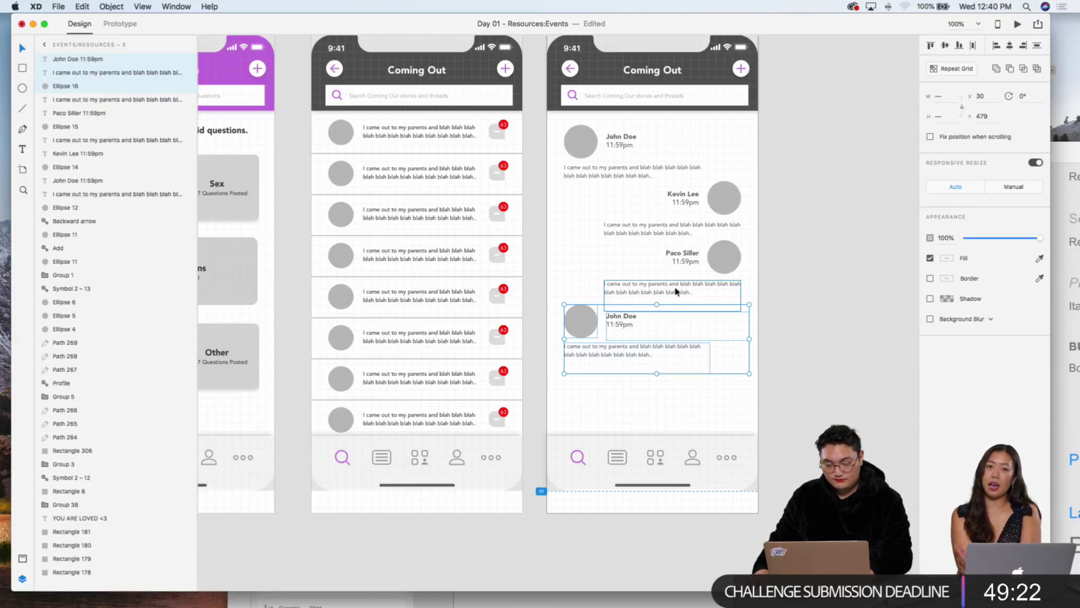
Step: Copy the right-aligned reply with its avatar and name and place the copy at the thread's bottom
left_click(766, 265)
left_click(698, 290)
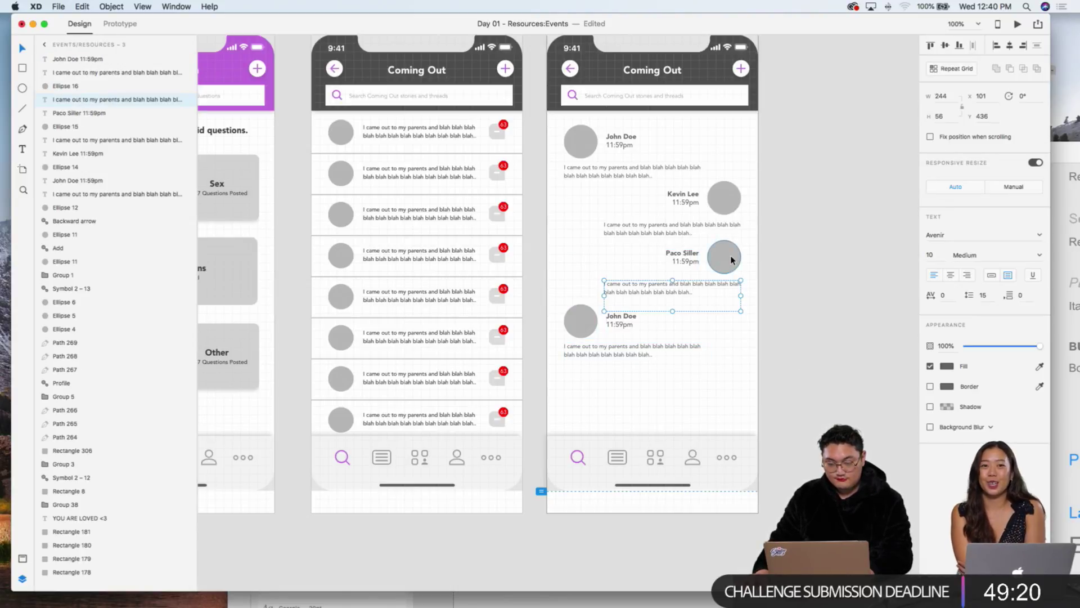
left_click(731, 260, "shift")
left_click(691, 264, "shift")
key("super+c")
key("super+v")
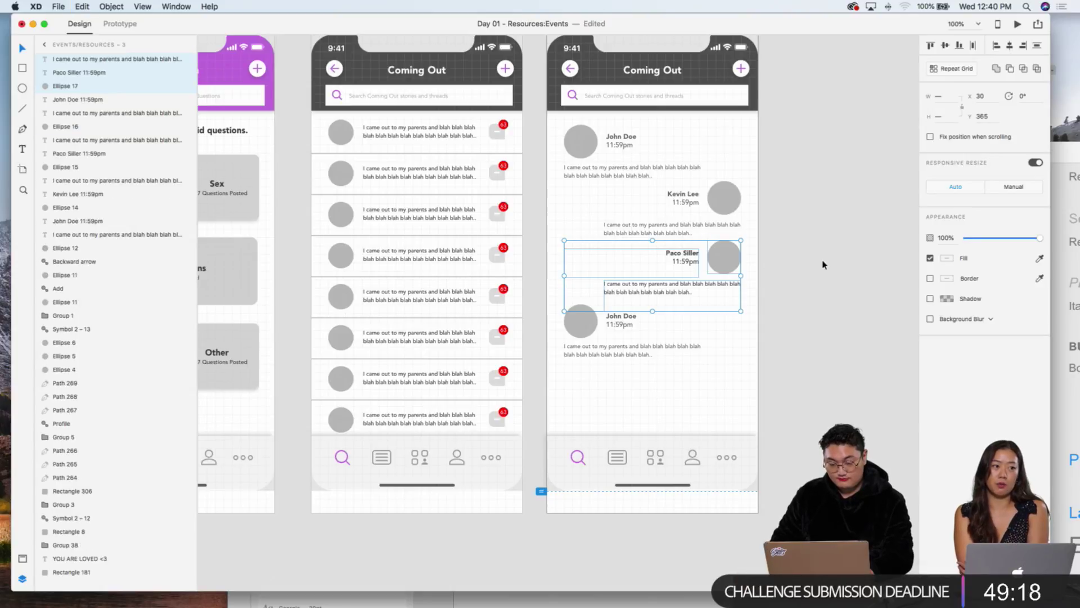
key("shift+Down")
key("shift+Down")
key("shift+Down")
key("shift+Down")
key("shift+Down")
key("shift+Down")
key("shift+Down")
key("shift+Down")
key("shift+Down")
key("shift+Down")
key("shift+Down")
key("shift+Down")
key("shift+Down")
key("shift+Down")
key("shift+Down")
key("shift+Down")
key("shift+Down")
key("shift+Down")
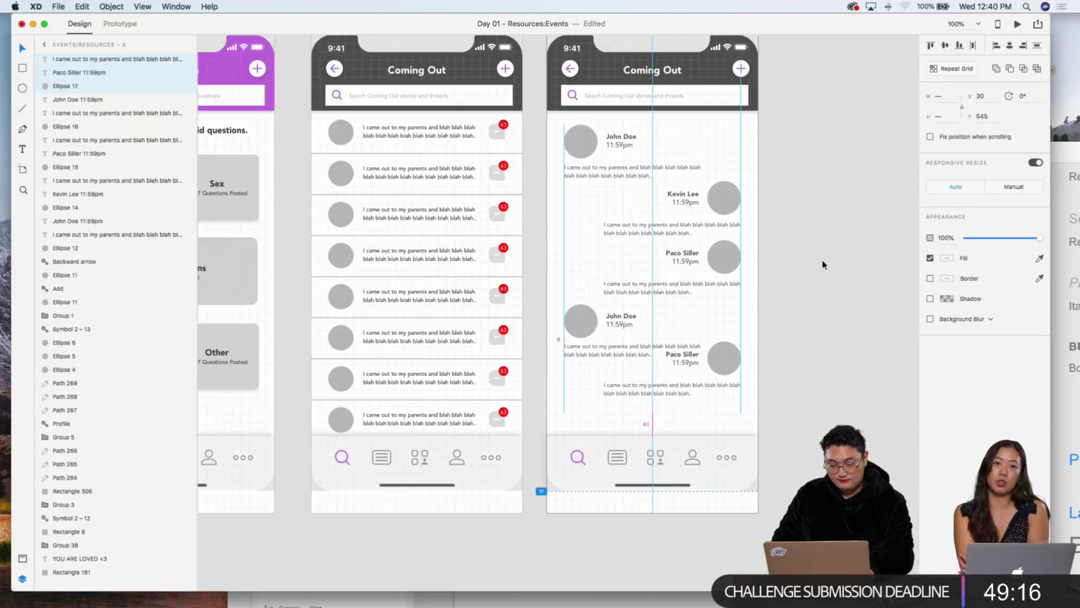
key("shift+Down")
key("shift+Down")
key("shift+Down")
key("shift+Down")
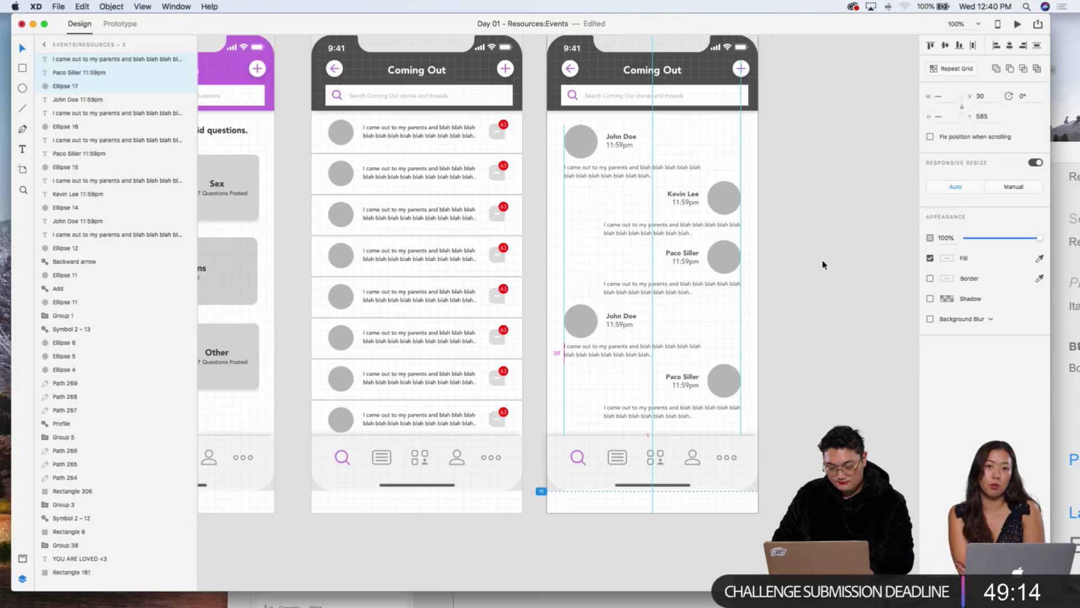
key("Up")
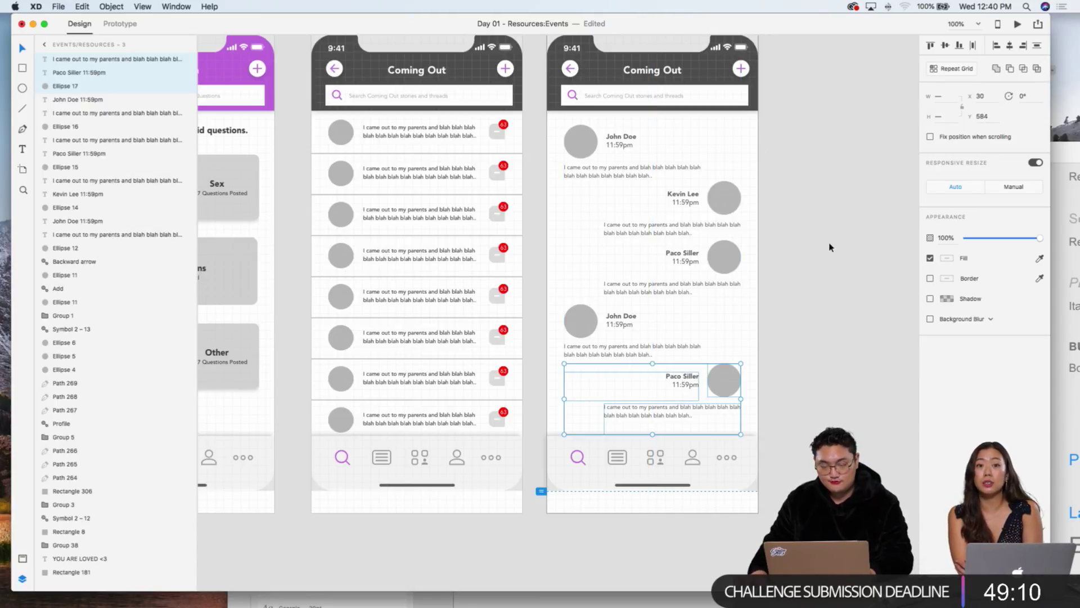
left_click(810, 251)
scroll(804, 248, "down", 3)
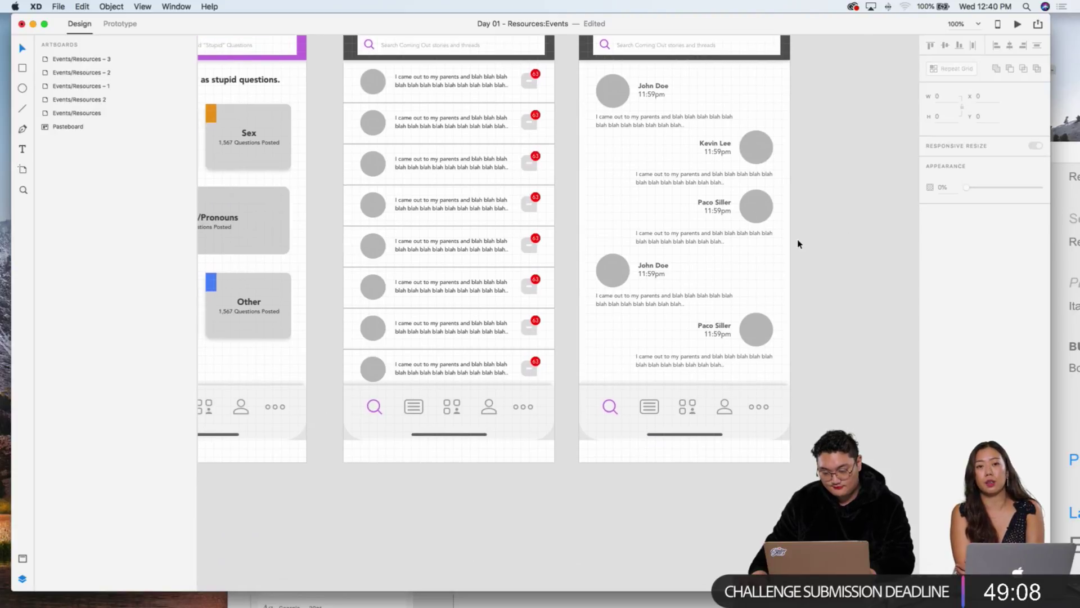
Step: Zoom in and move the bottom reply's and lower left-aligned name labels down for even spacing
left_click(722, 335)
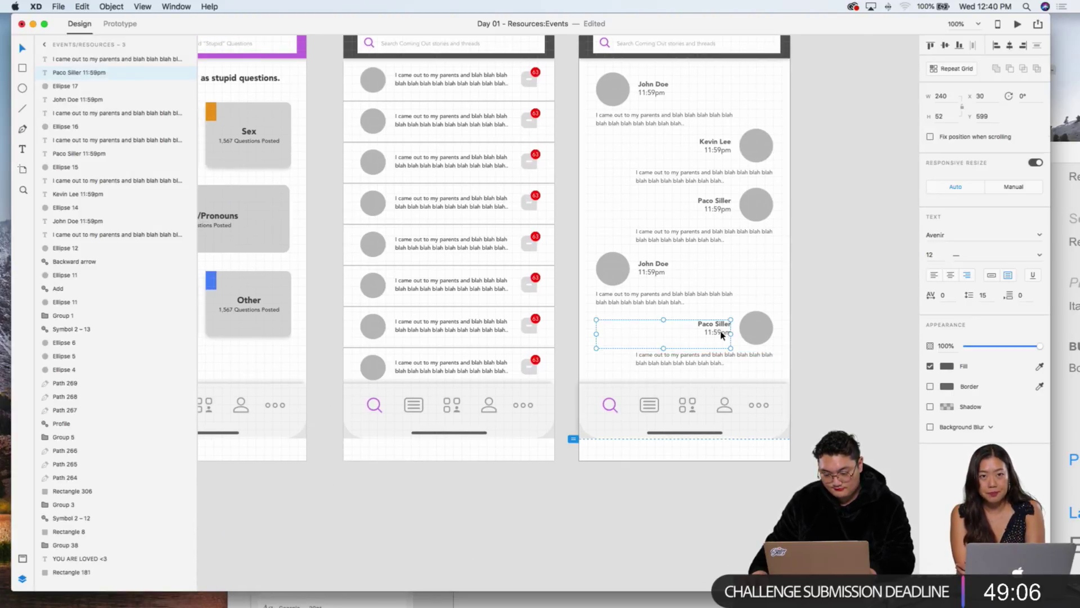
key("Down")
key("Down")
key("Down")
key("Down")
key("Down")
key("Down")
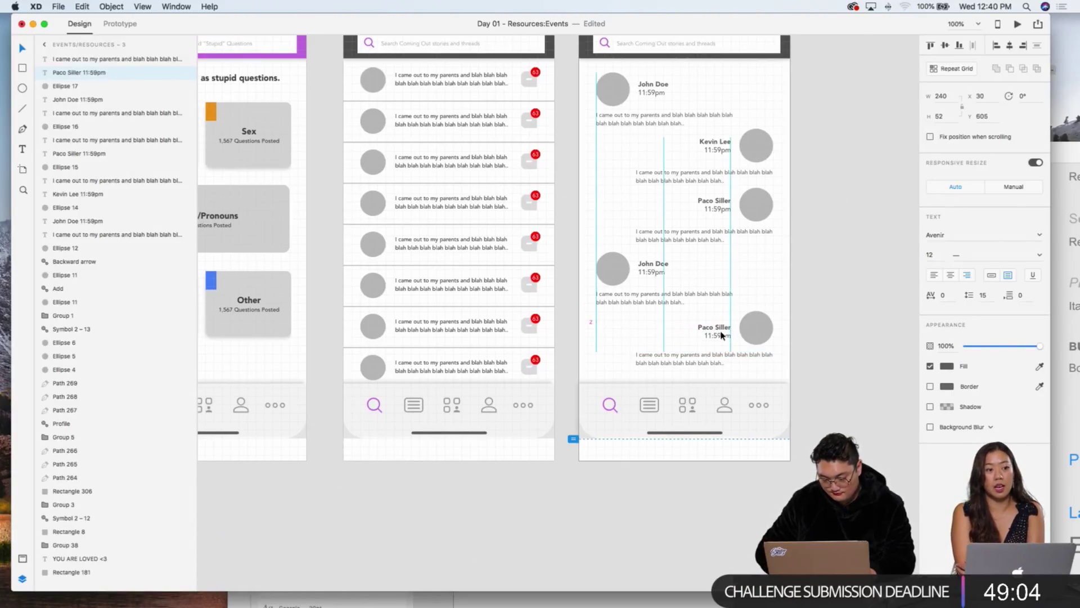
key("super+2")
key("super+equal")
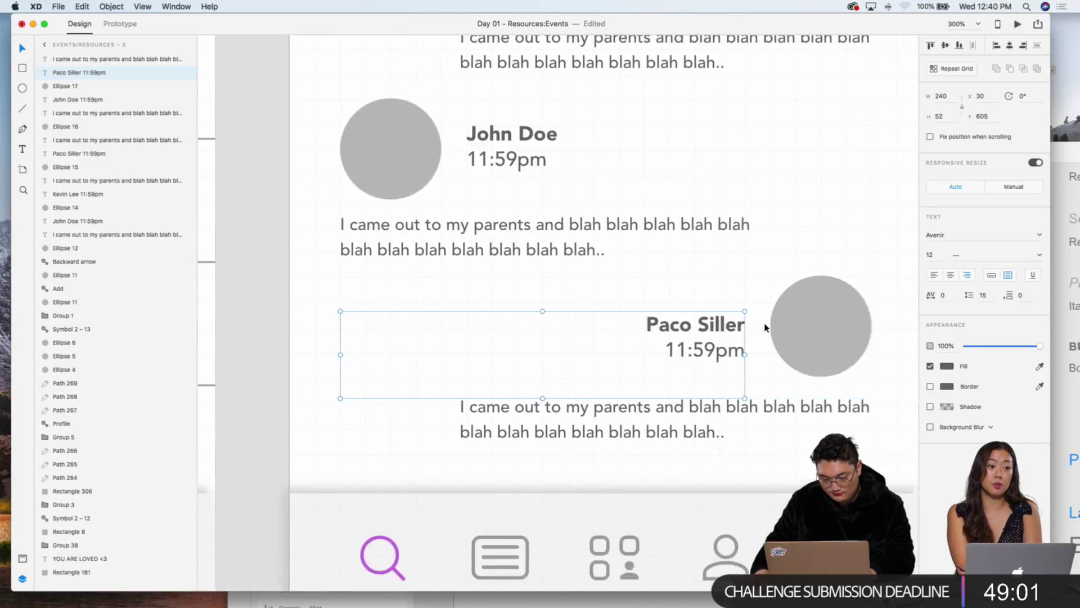
scroll(676, 332, "right", 5)
left_click_drag(590, 345, 585, 366)
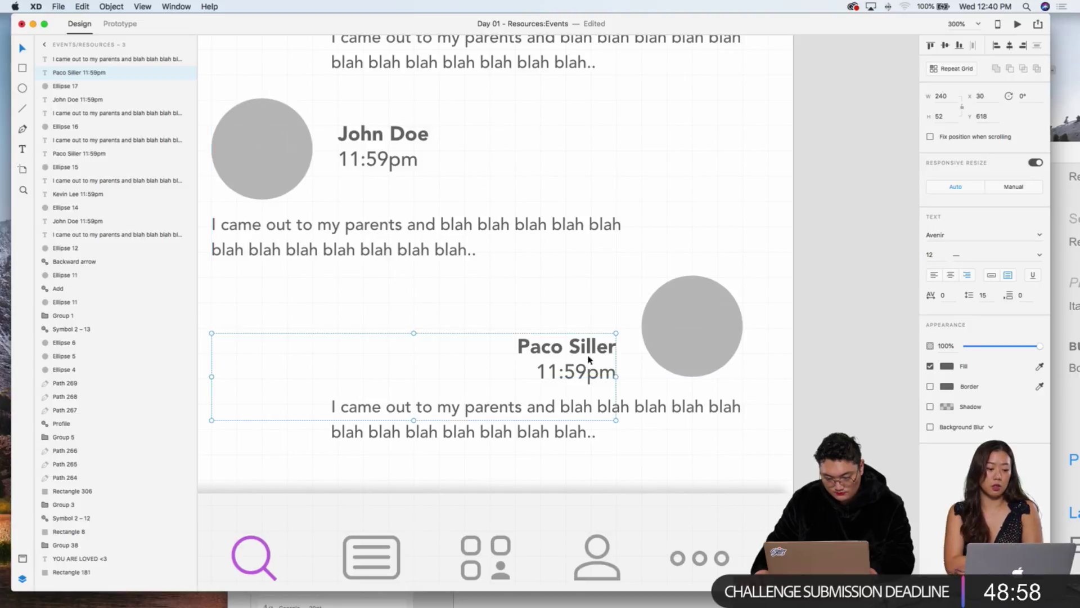
scroll(605, 292, "left", 3)
left_click_drag(467, 155, 464, 185)
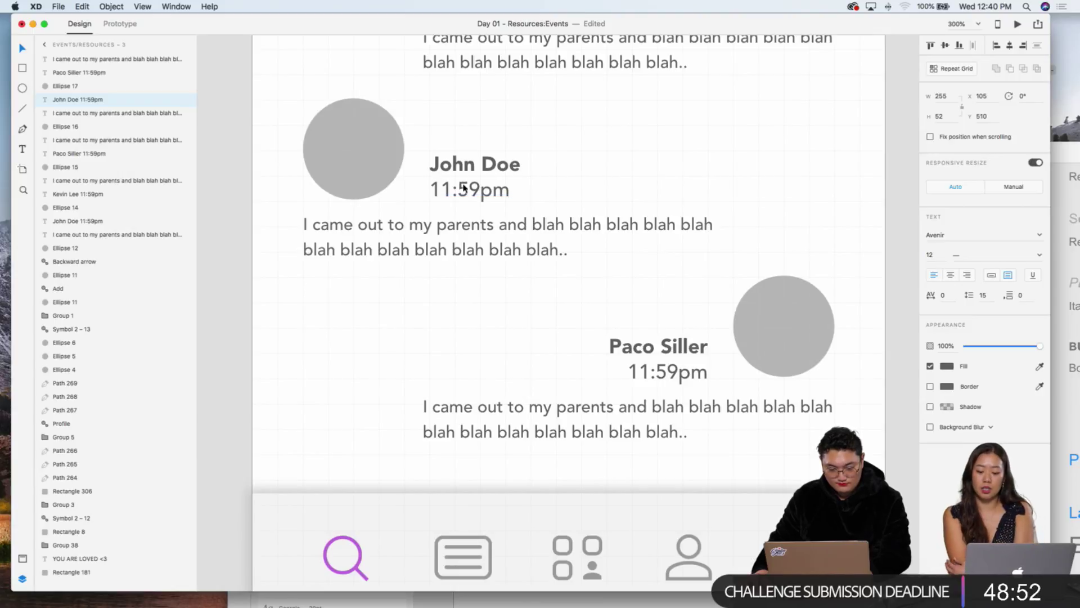
left_click(668, 361)
left_click_drag(668, 361, 669, 360)
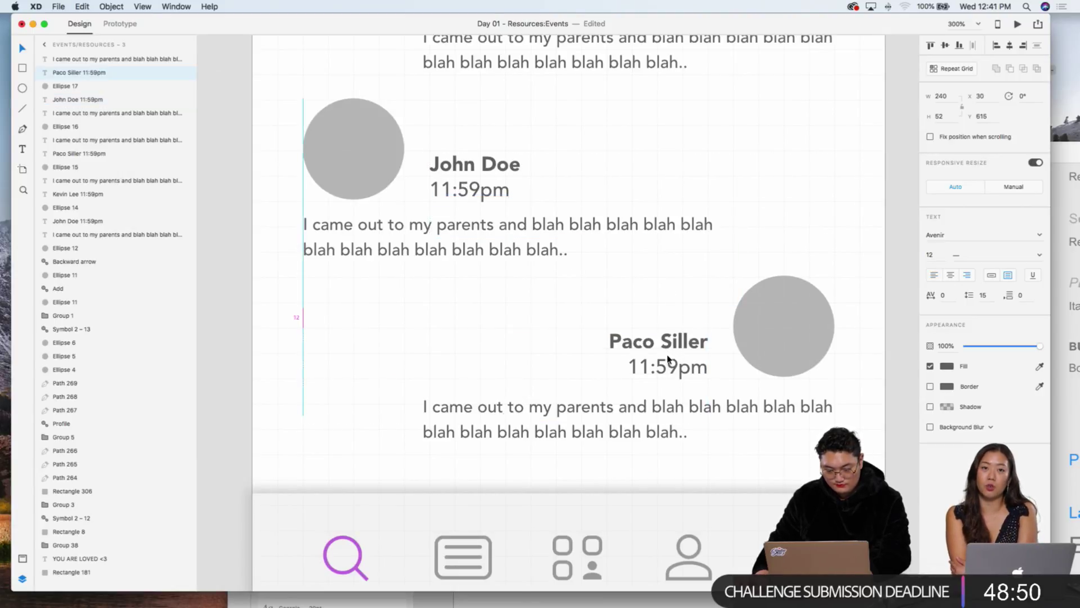
Step: Shift the upper reply and remaining name labels down to even out their spacing
scroll(667, 270, "up", 8)
left_click_drag(661, 193, 661, 209)
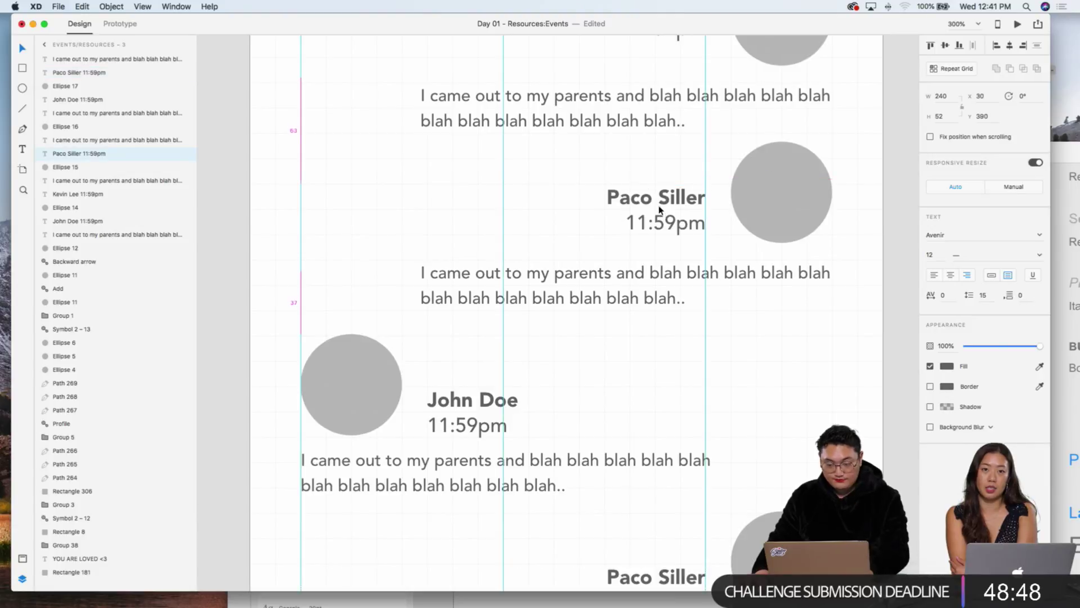
scroll(659, 219, "up", 9)
left_click_drag(660, 251, 664, 269)
scroll(664, 267, "up", 2)
left_click_drag(441, 151, 458, 166)
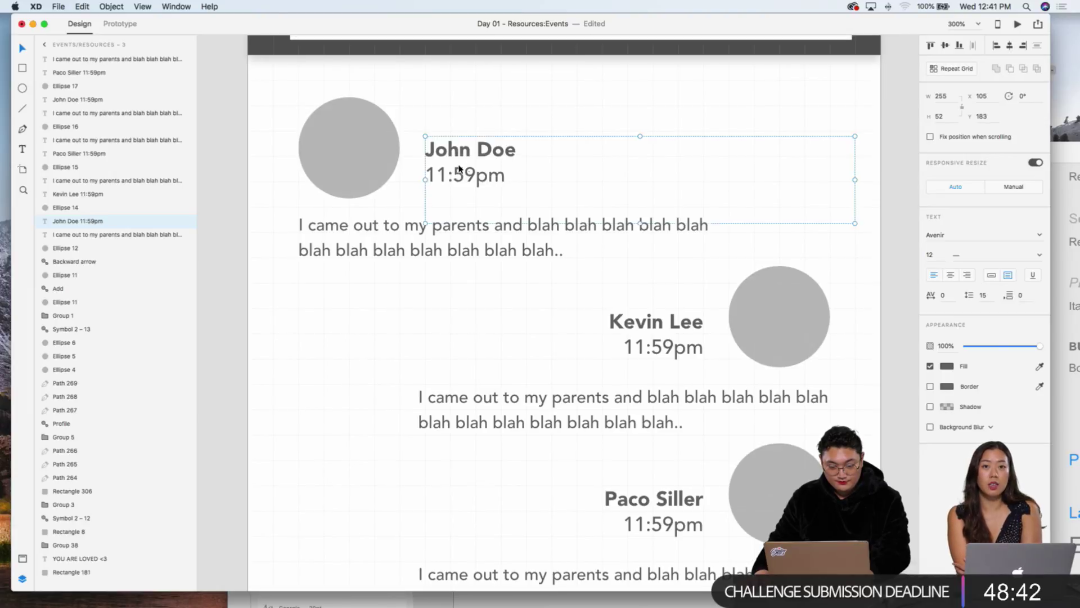
left_click(652, 125)
Step: Zoom back to 100% and move the Events/Resources – 3 artboard right, from X 2160 to 2596
key("super+1")
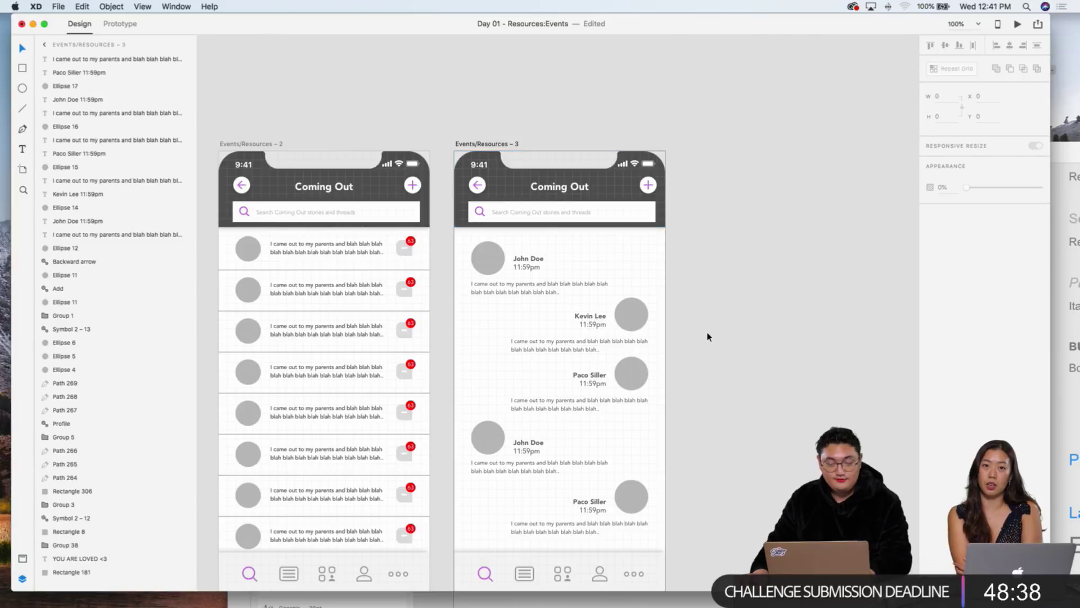
scroll(688, 318, "down", 3)
scroll(687, 319, "down", 3)
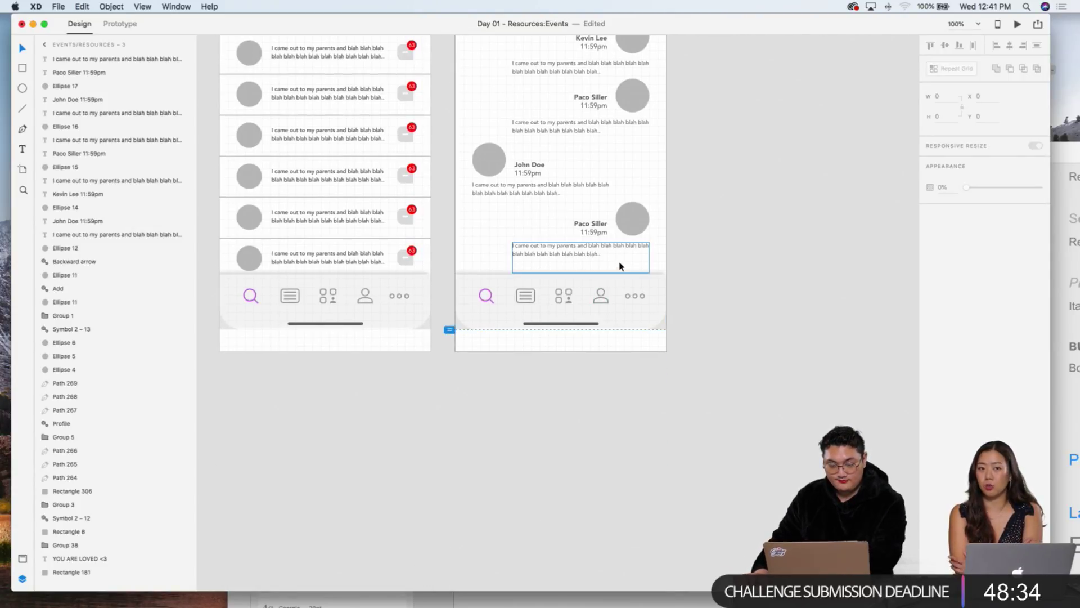
scroll(664, 250, "up", 4)
scroll(712, 234, "left", 4)
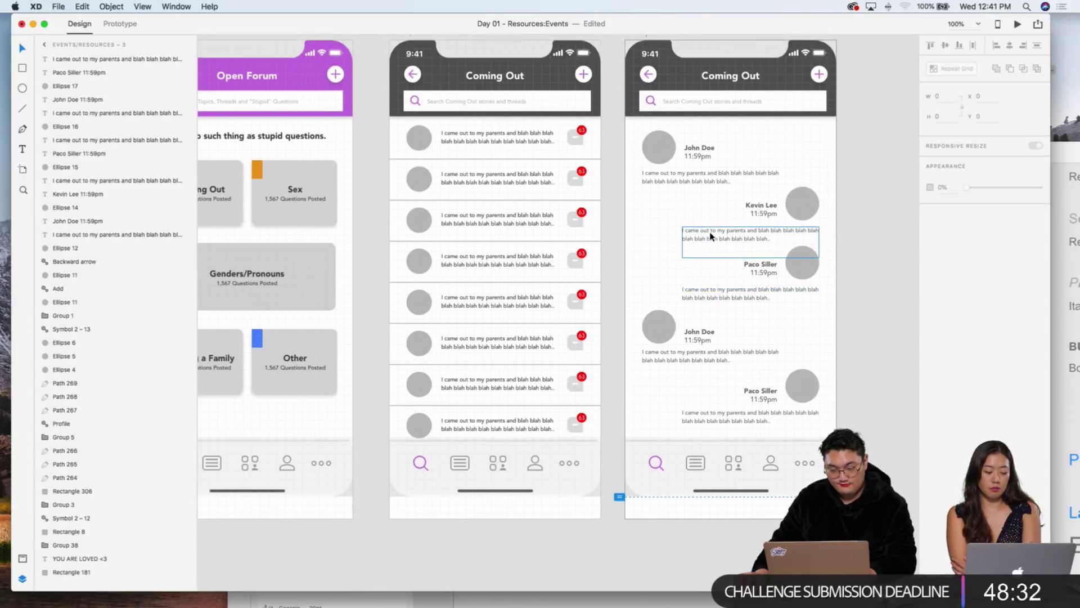
scroll(712, 237, "left", 4)
left_click_drag(431, 18, 451, 18)
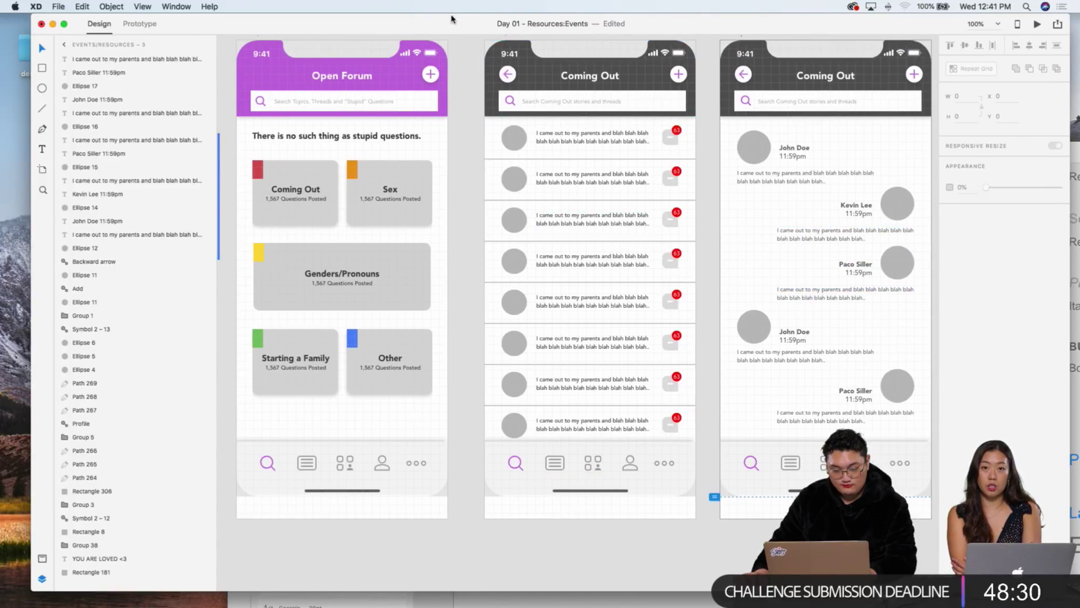
left_click(555, 72)
scroll(555, 72, "right", 6)
scroll(555, 72, "up", 2)
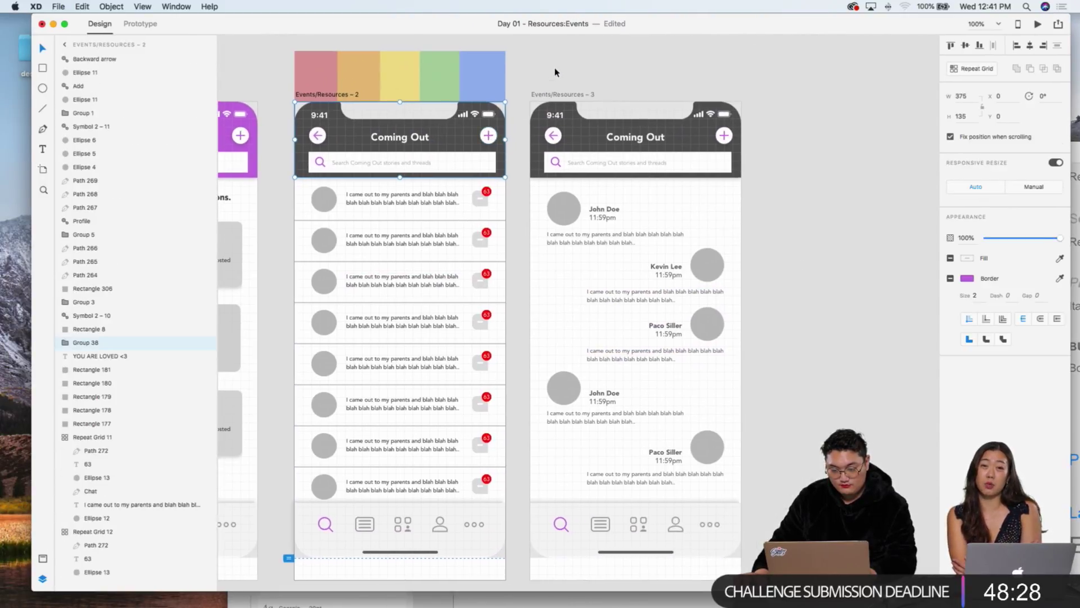
scroll(555, 72, "left", 1)
left_click_drag(550, 97, 788, 96)
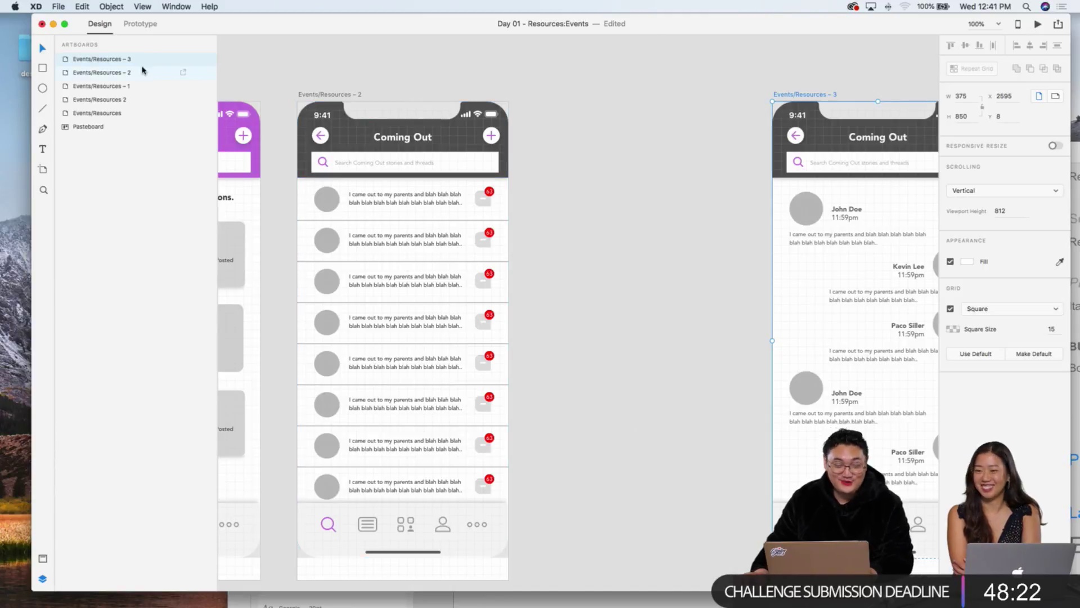
Step: Duplicate the Coming Out list screen as Events/Resources – 4 and delete its Repeat Grid of posts
left_click(321, 97)
left_click_drag(321, 97, 554, 93)
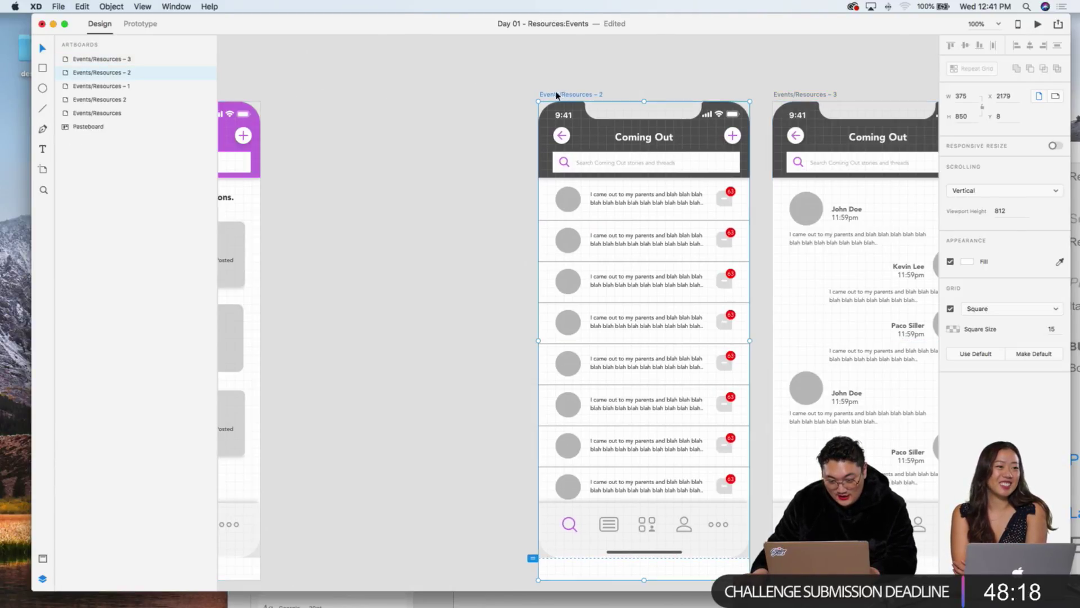
key("super+z")
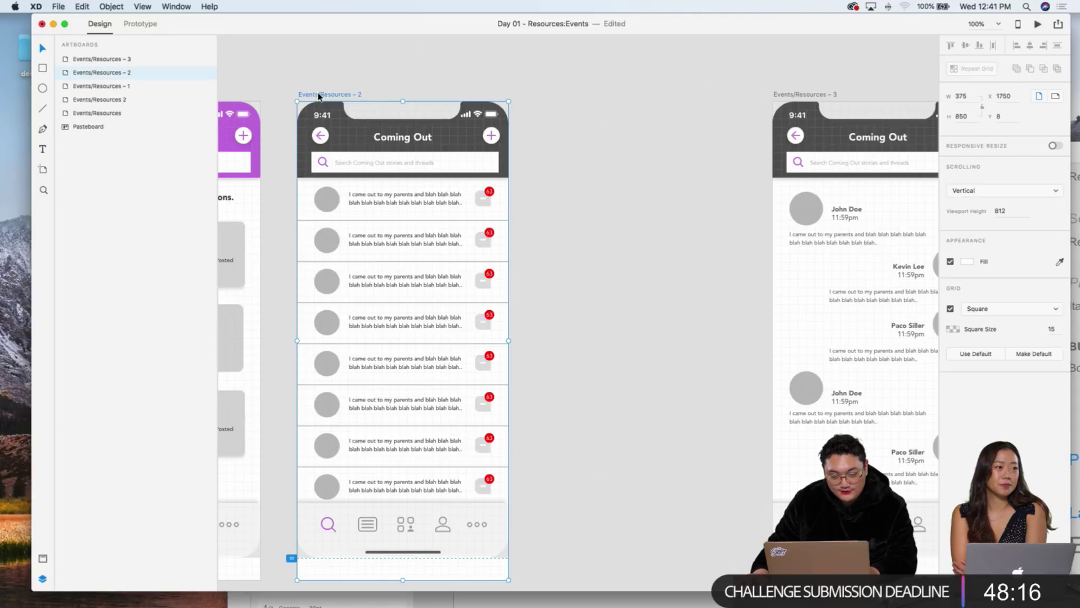
left_click_drag(319, 96, 559, 96)
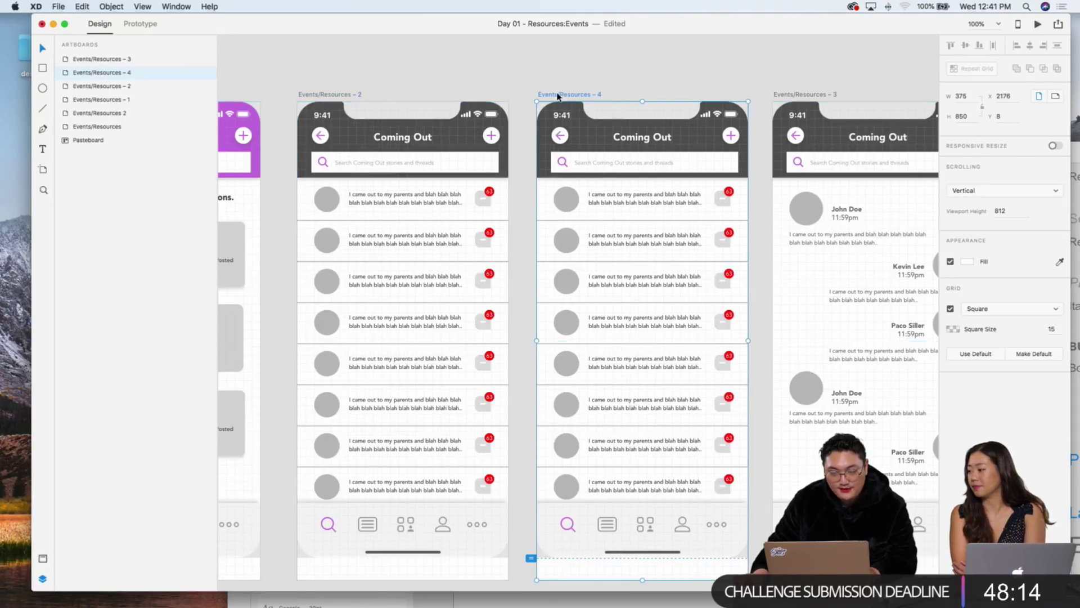
left_click(557, 77)
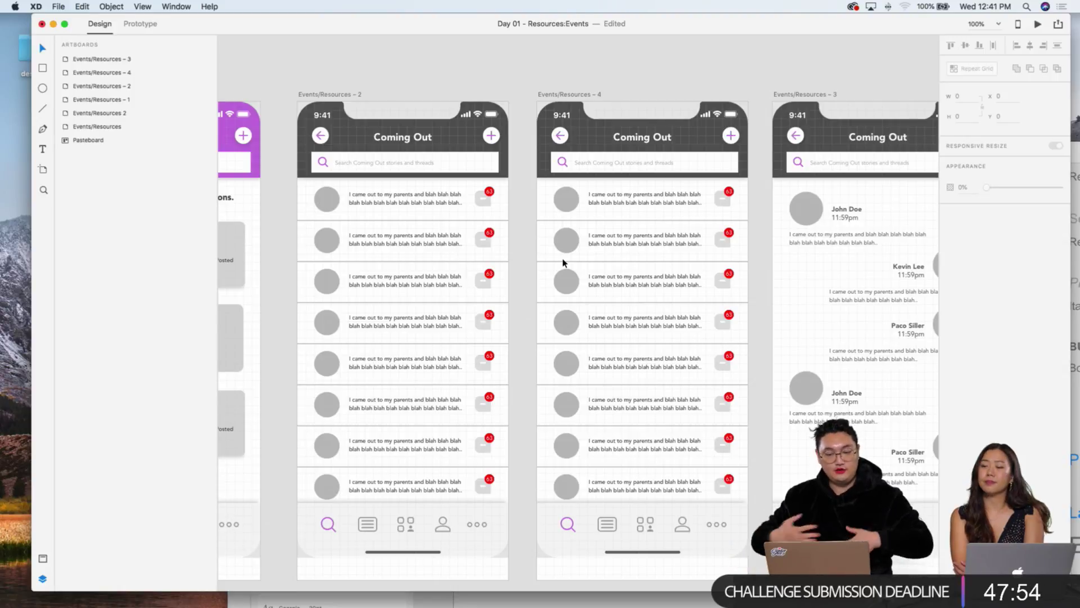
left_click(567, 210)
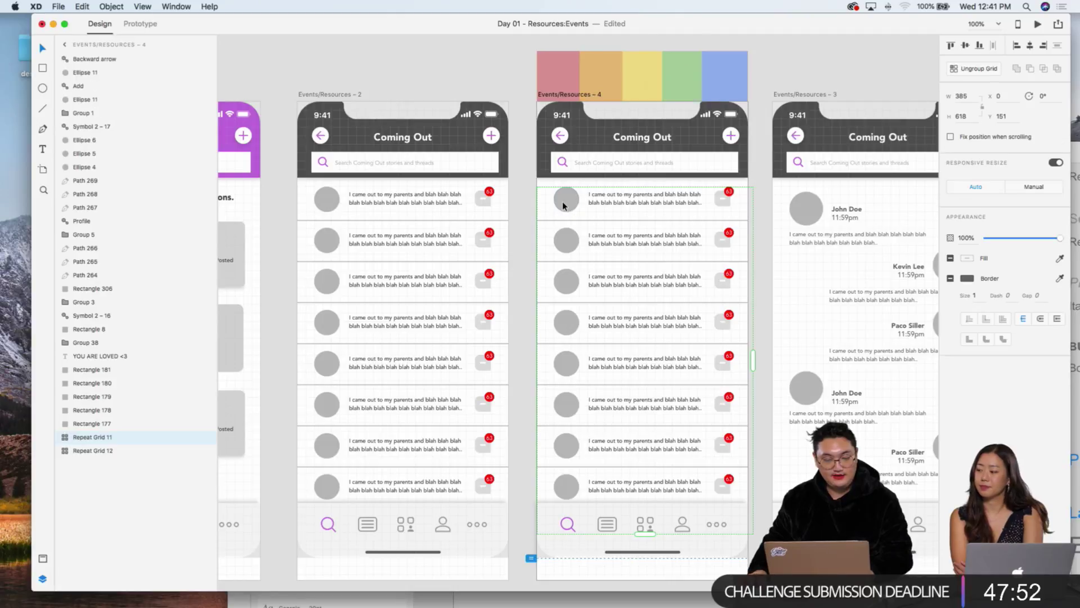
key("Delete")
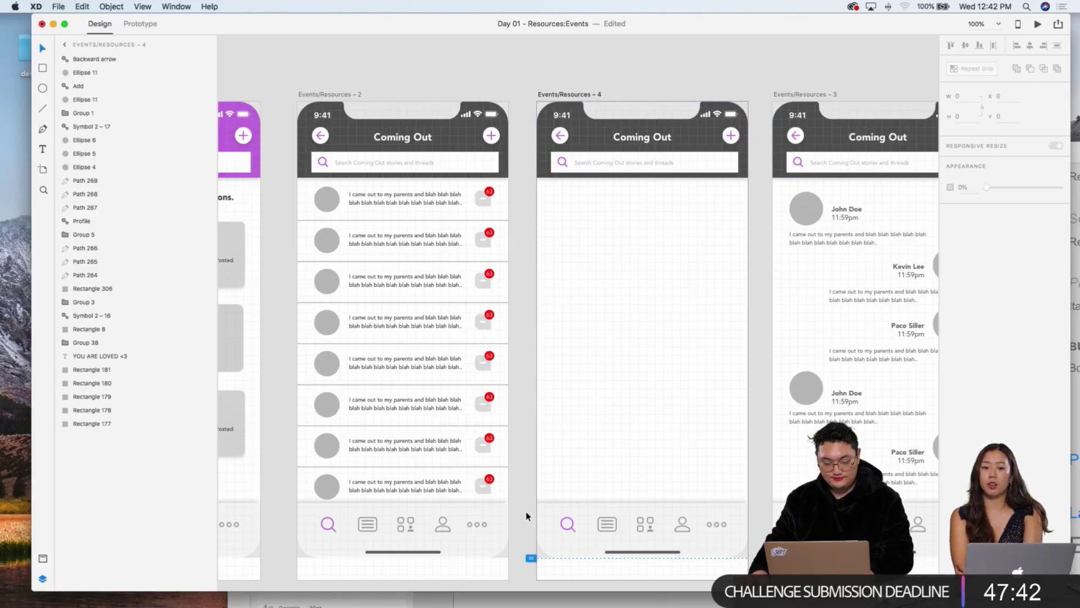
Step: Remove the copied header and tab bar, then draw a rounded 375 × 370 rectangle across the top
left_click_drag(527, 509, 752, 555)
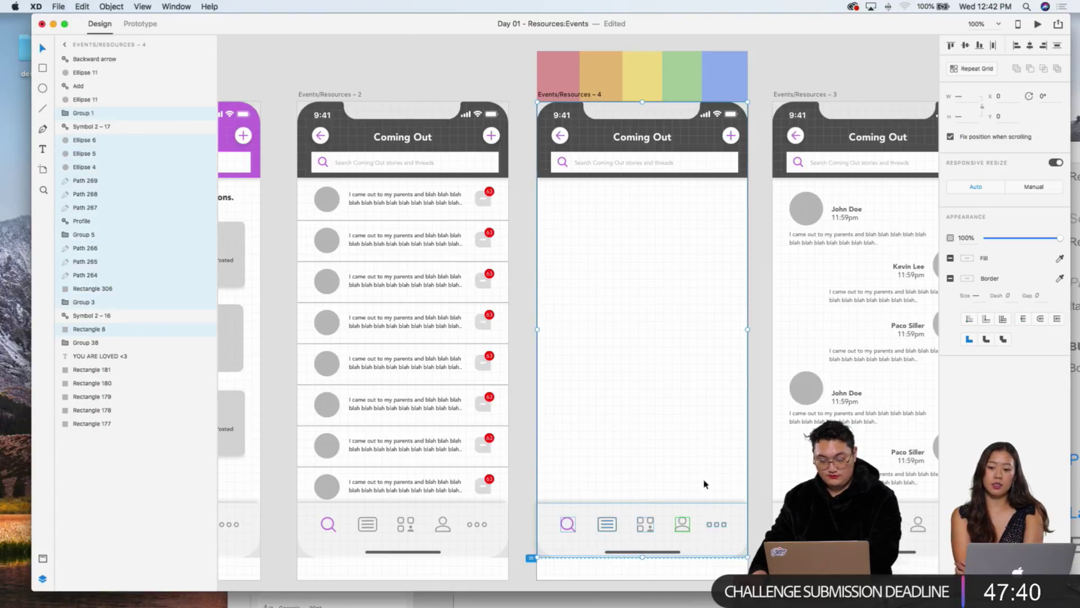
left_click_drag(760, 209, 523, 80)
key("Delete")
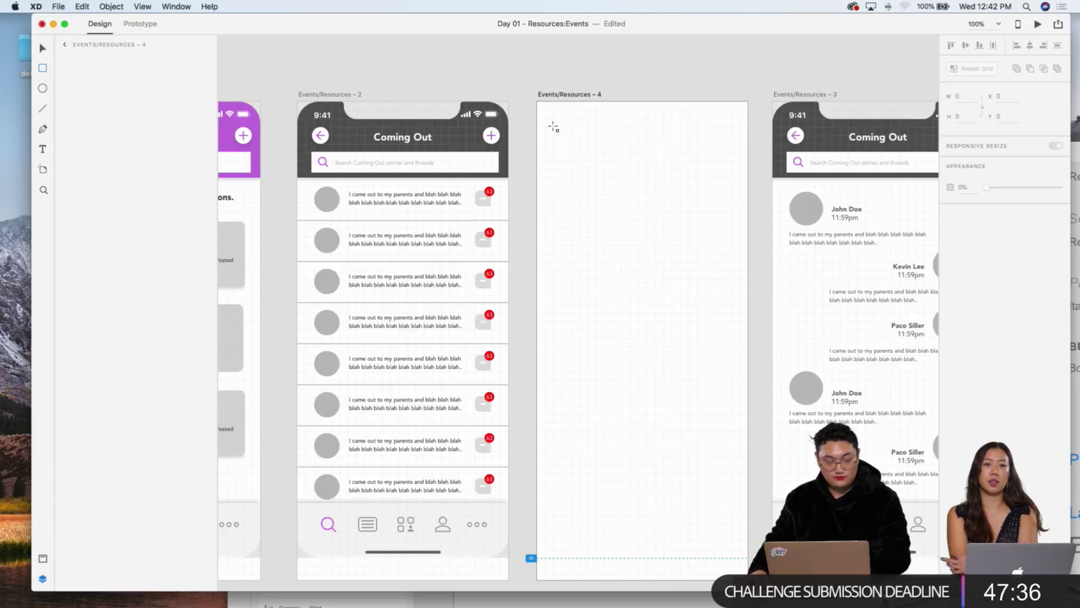
mouse_move(537, 79)
left_mouse_down()
mouse_move(593, 169)
mouse_move(743, 262)
mouse_move(756, 289)
mouse_move(748, 287)
left_mouse_up()
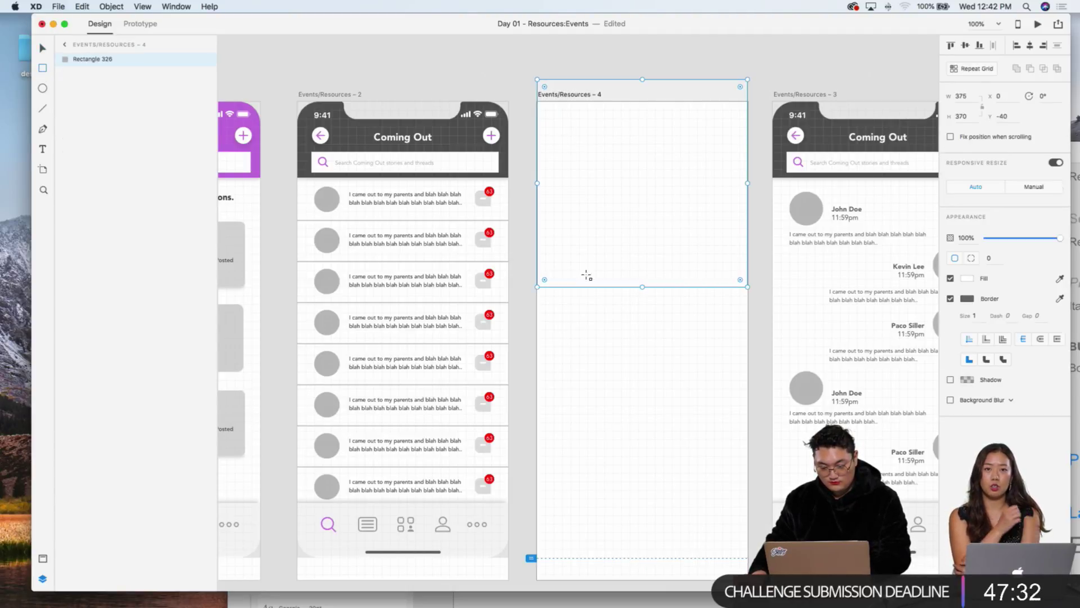
left_click_drag(544, 280, 554, 273)
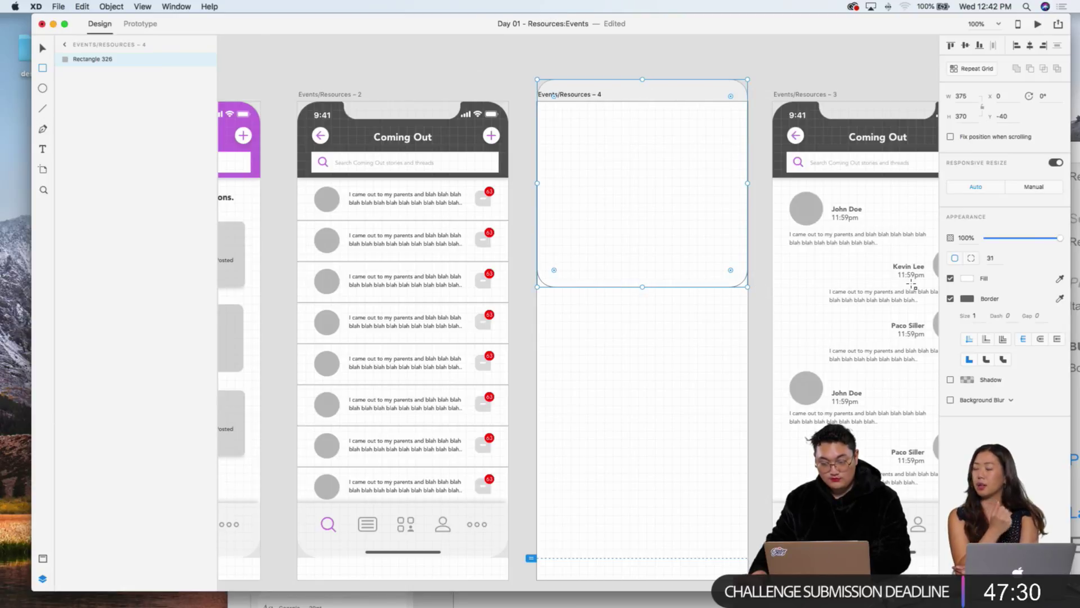
Step: Fill the rectangle with the header's dark gray #575757 sampled by eyedropper
left_click(965, 279)
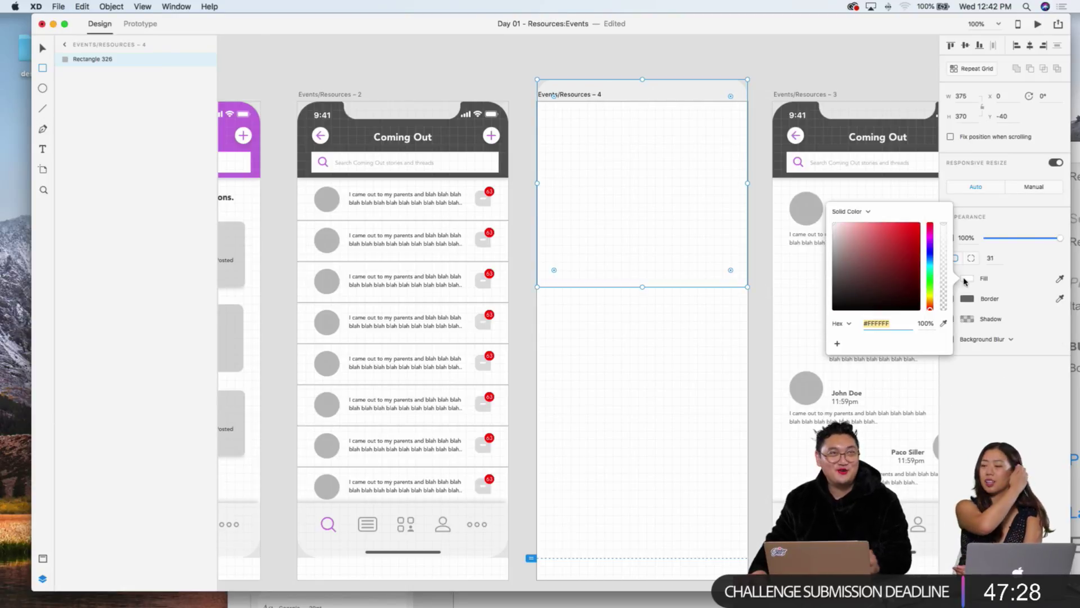
left_click(944, 329)
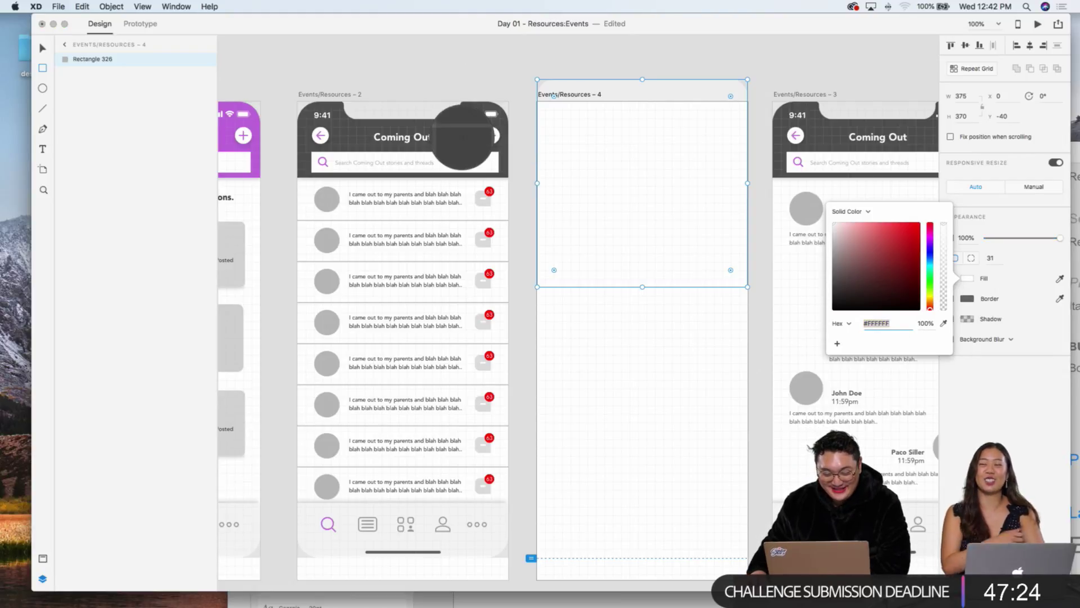
left_click(463, 140)
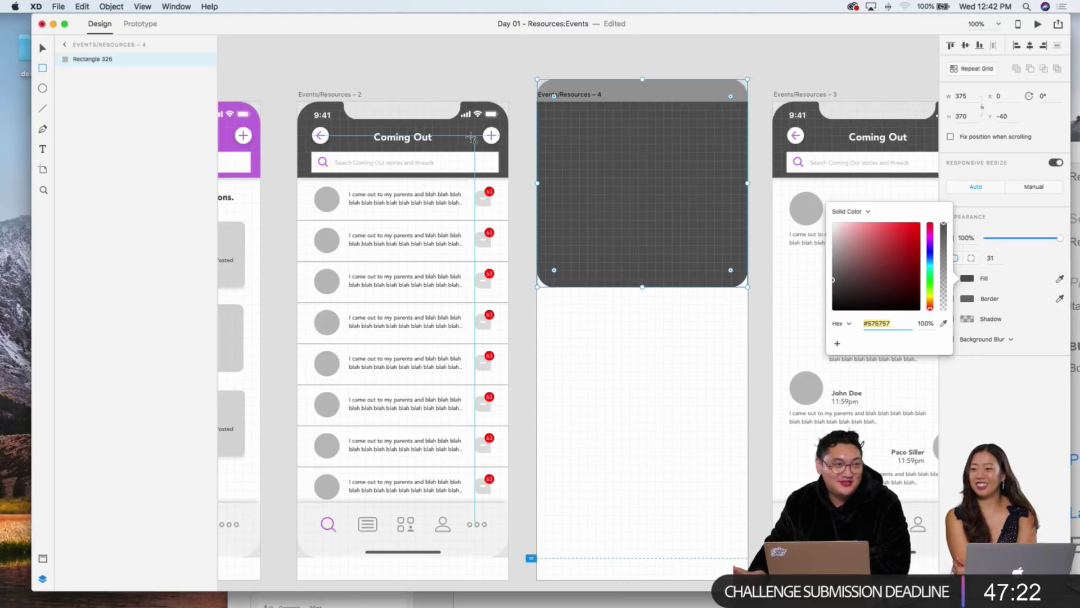
type("v")
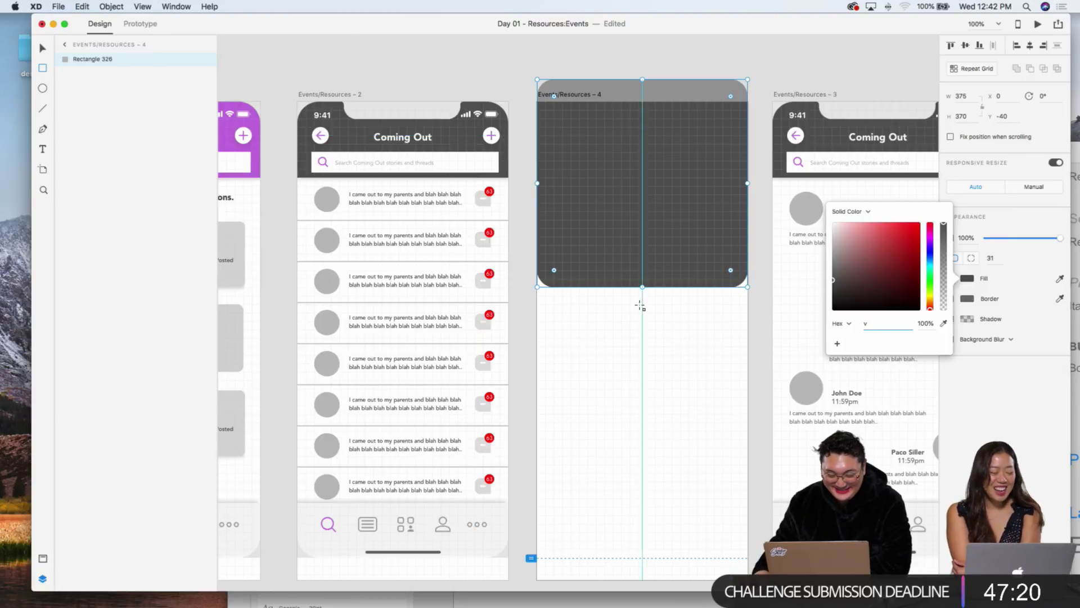
left_click(653, 342)
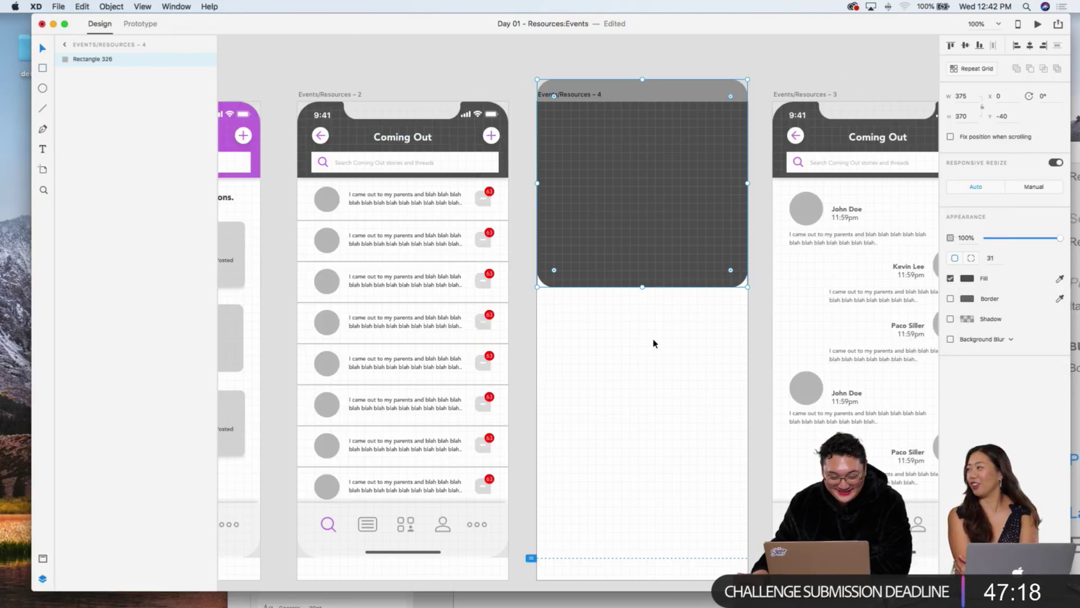
left_click(648, 342)
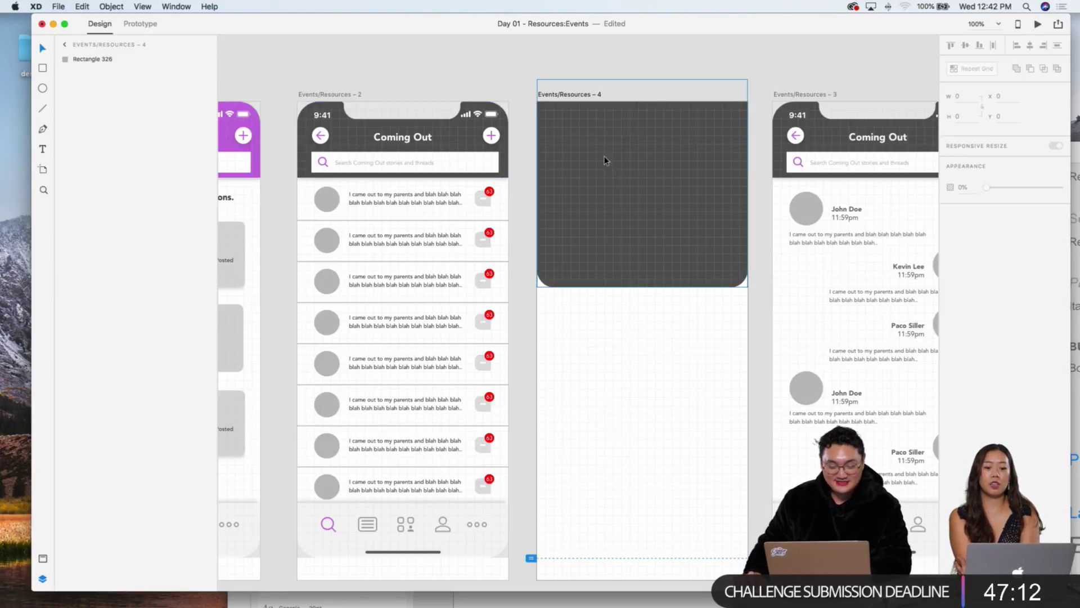
key("super+z")
key("super+z")
key("super+z")
key("super+z")
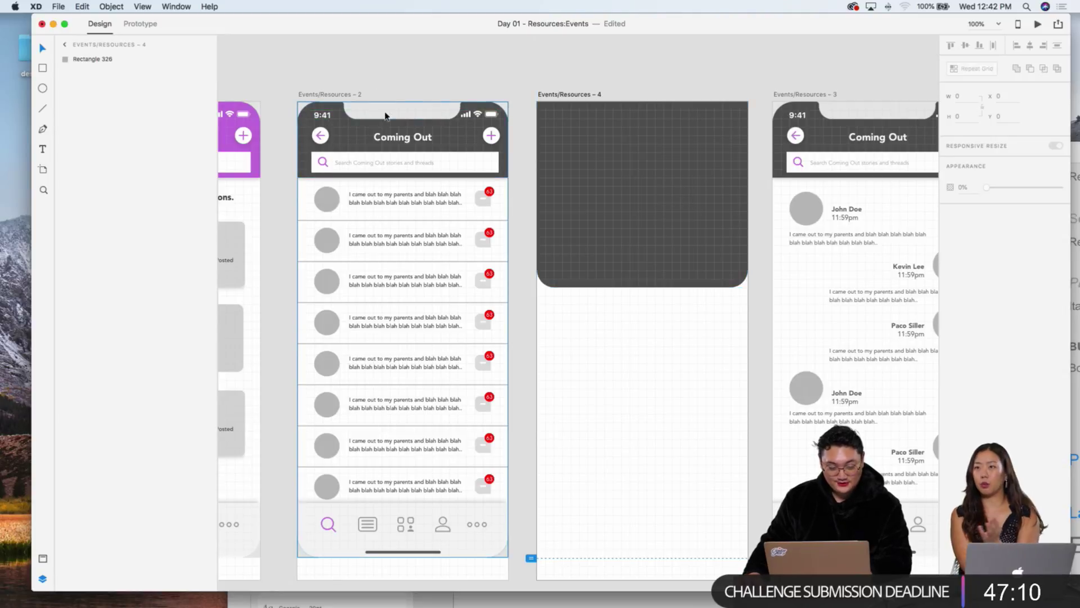
Step: Restore the dark header rectangle and paste the back arrow onto the fourth artboard
key("super+shift+z")
key("super+shift+z")
key("super+shift+z")
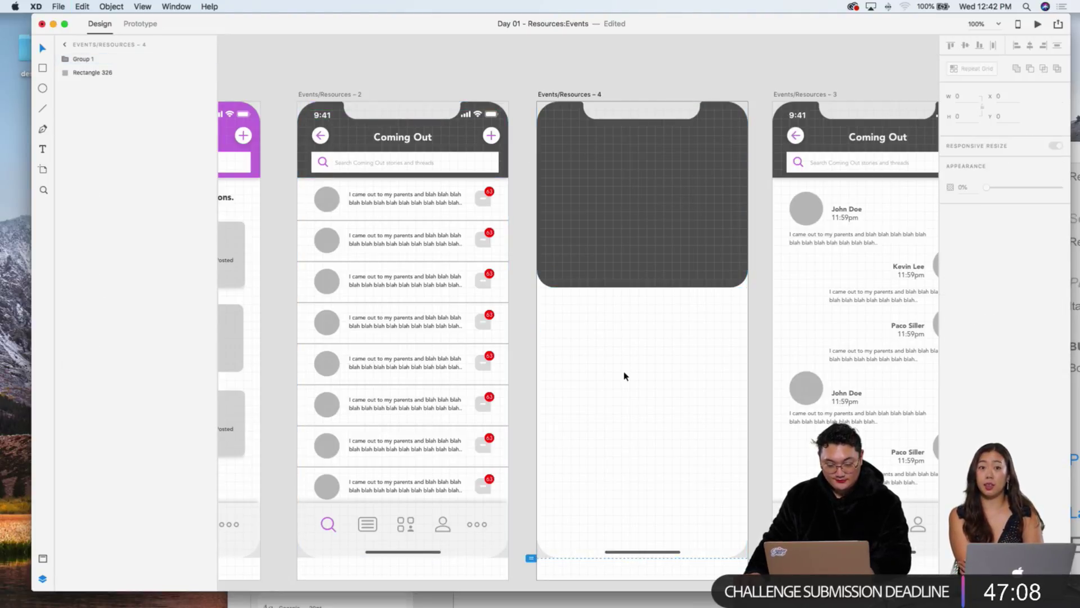
left_click(607, 249)
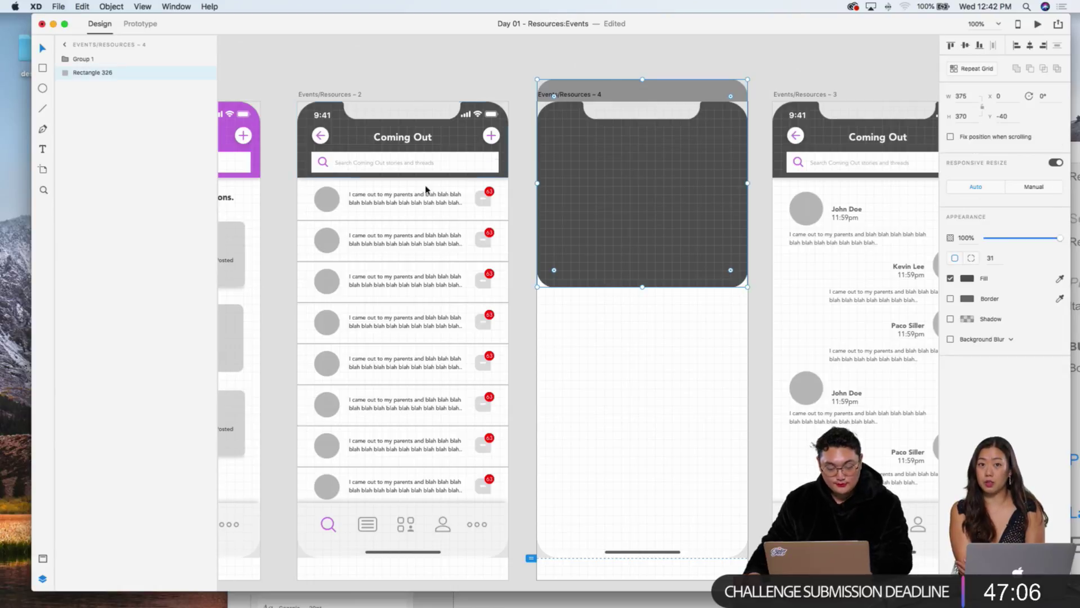
key("super+z")
key("super+z")
key("super+z")
key("super+z")
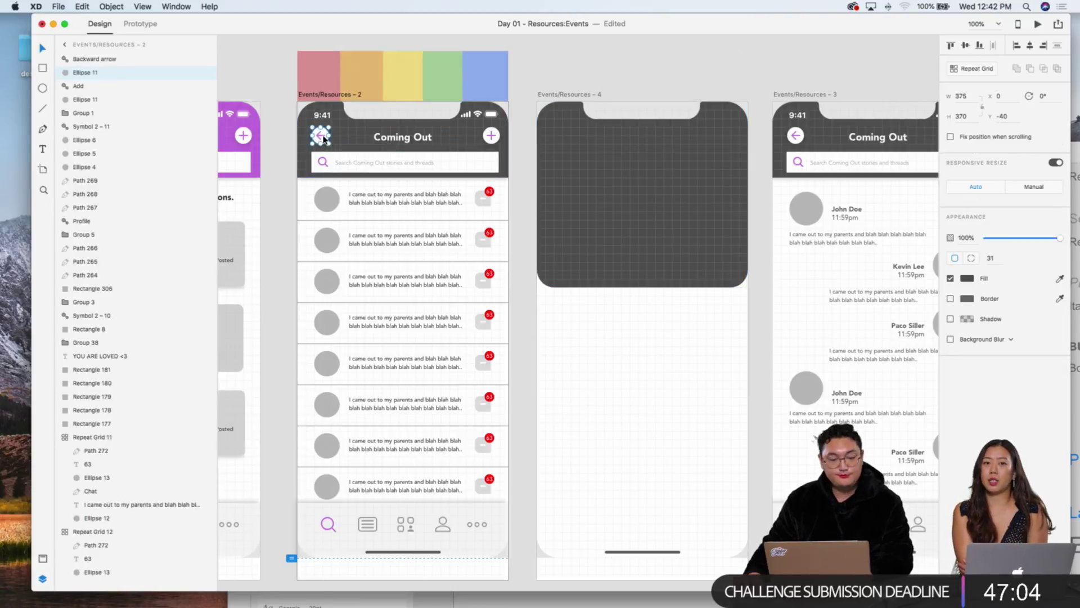
key("super+shift+z")
key("super+shift+z")
key("super+shift+z")
key("super+shift+z")
key("super+v")
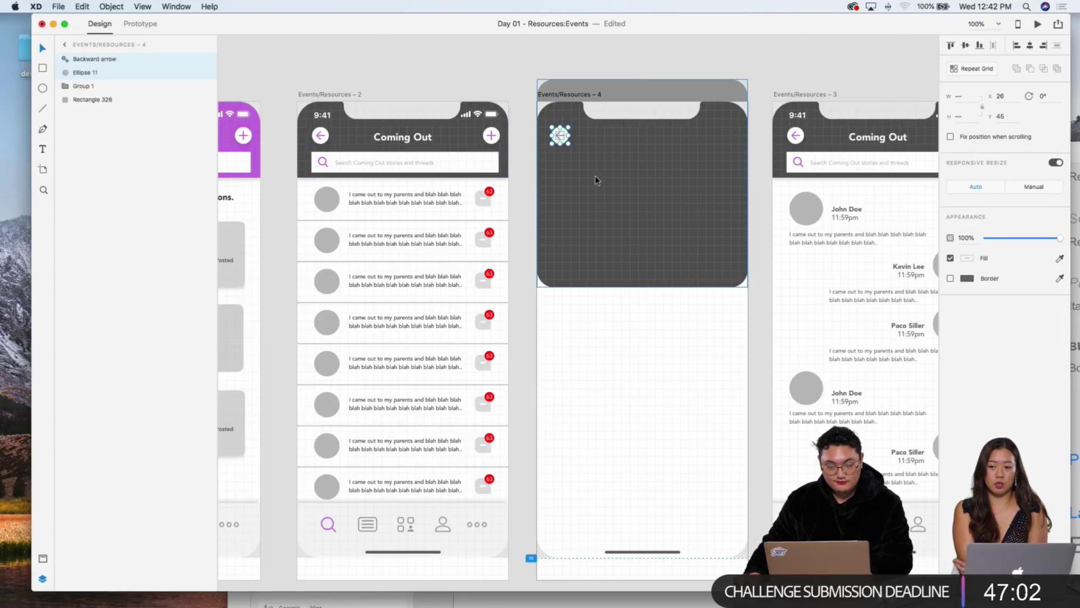
left_click(591, 333)
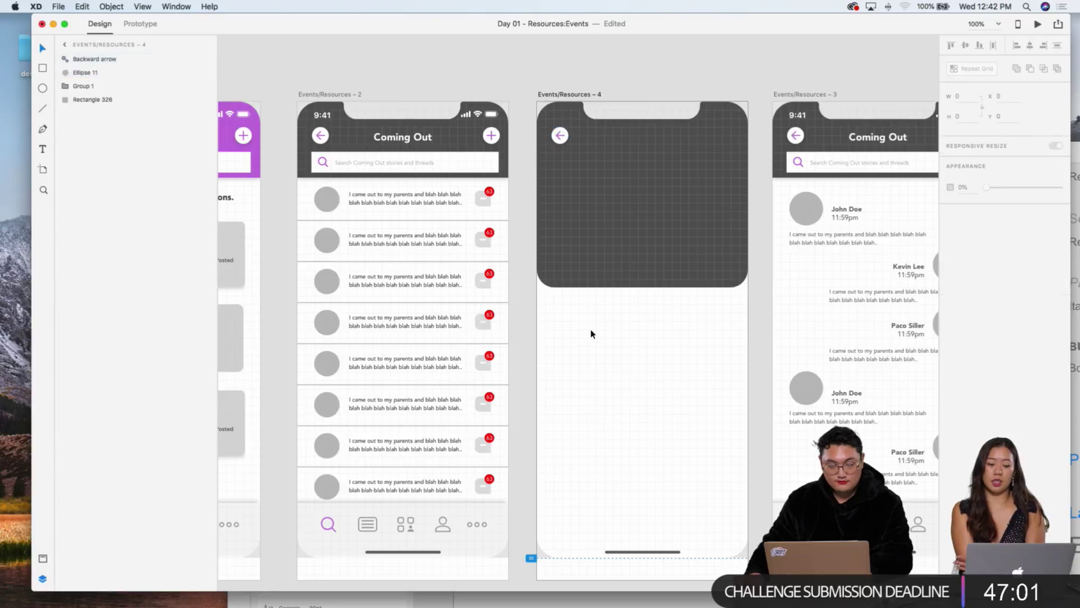
Step: Copy the third artboard's search bar rectangle into the fourth artboard
left_click(428, 163)
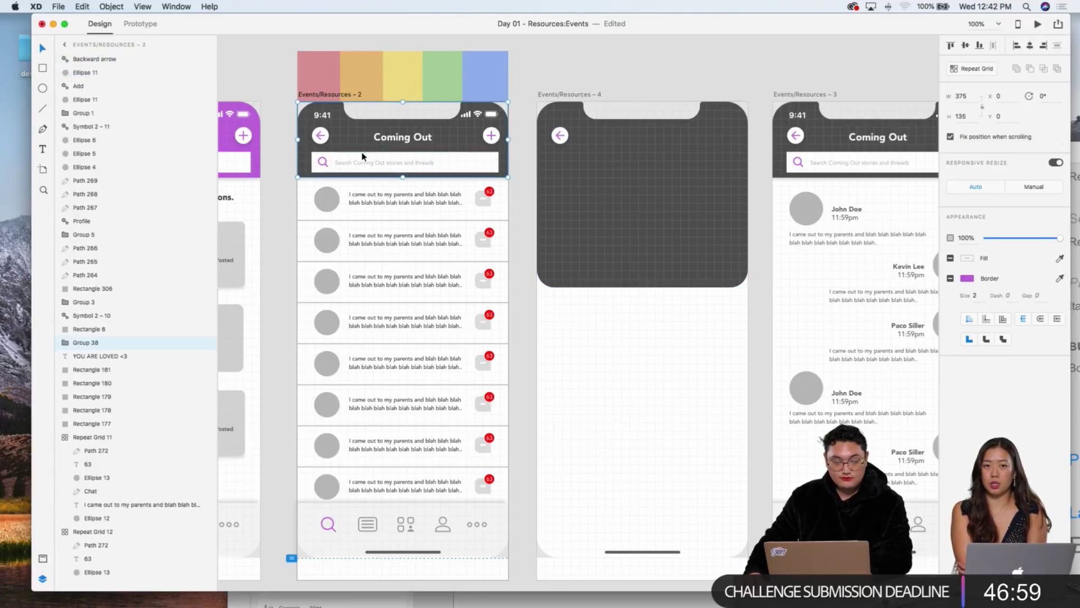
left_click(878, 164)
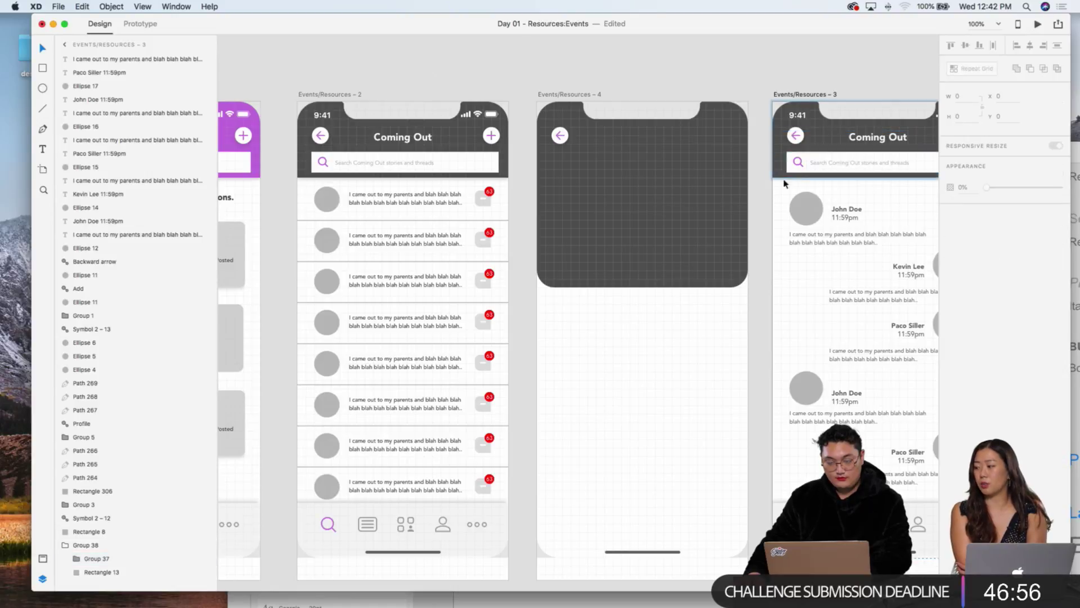
double_click(810, 160)
left_click(681, 162)
key("cmd+v")
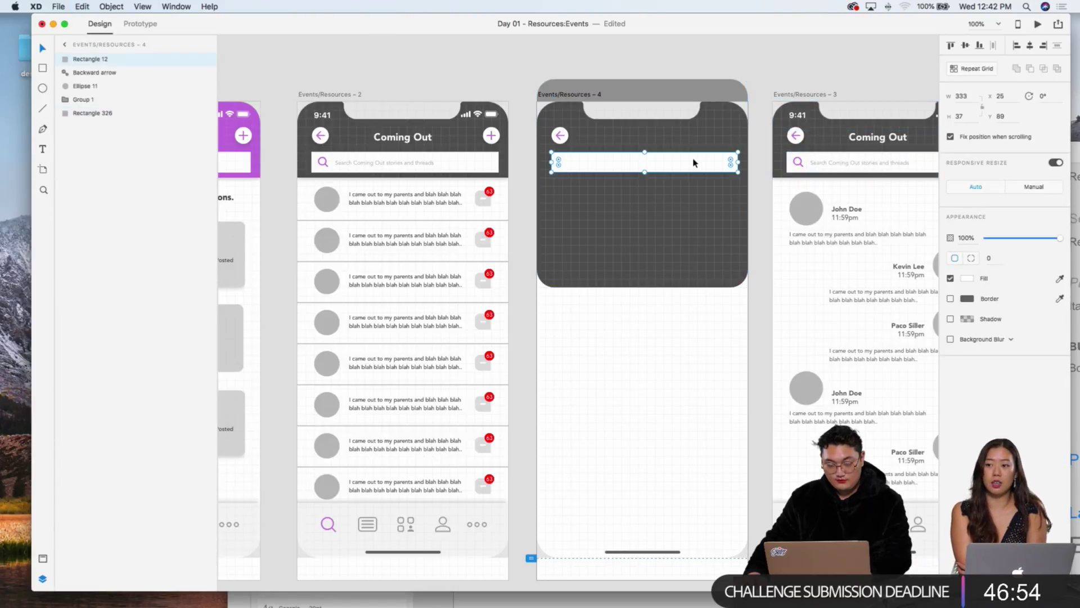
key("Escape")
left_click(700, 166)
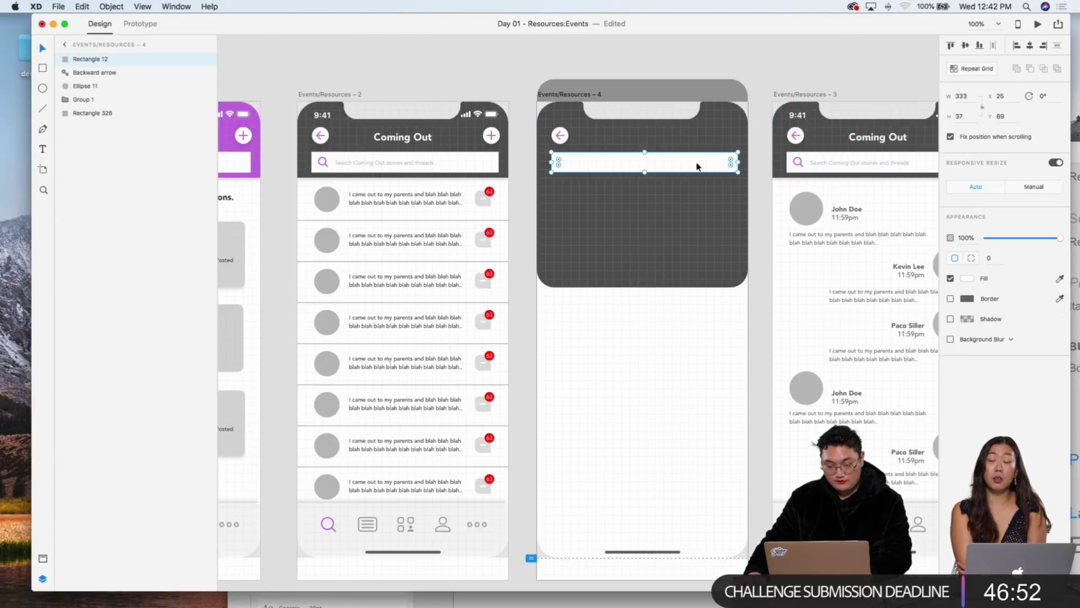
Step: Paste the third artboard's header group into artboard 4 and delete the magnifier icon
left_click(833, 167)
key("cmd+c")
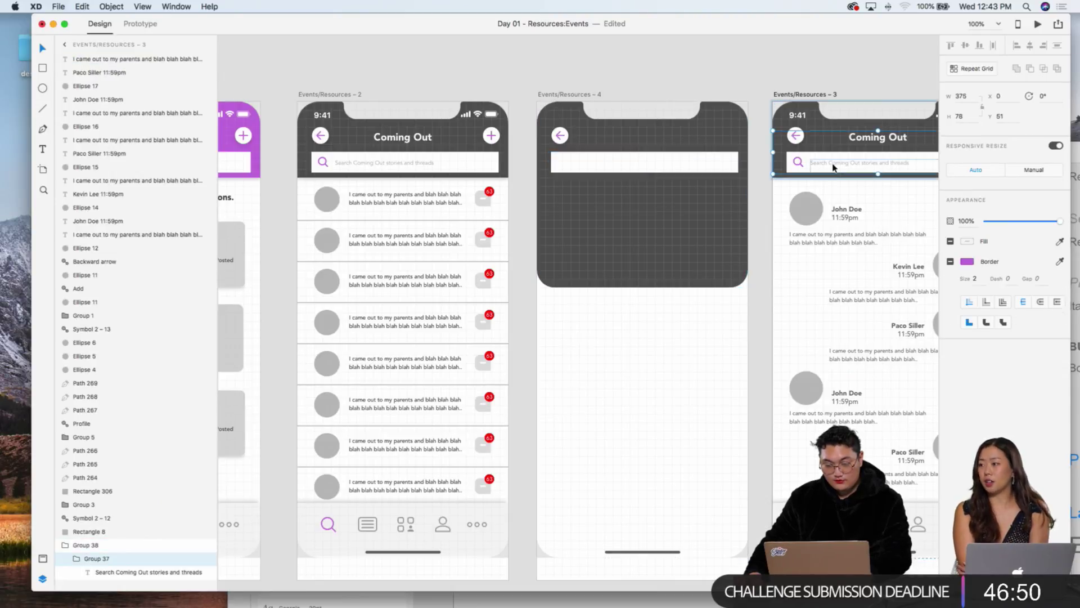
left_click(663, 164)
key("cmd+v")
left_click(582, 207)
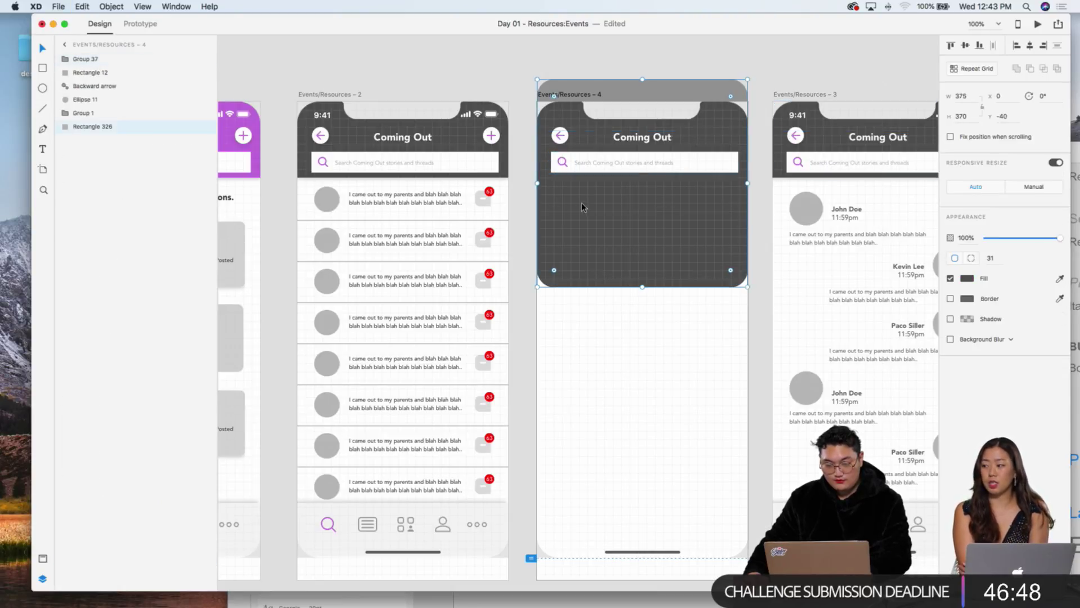
double_click(558, 162)
key("Delete")
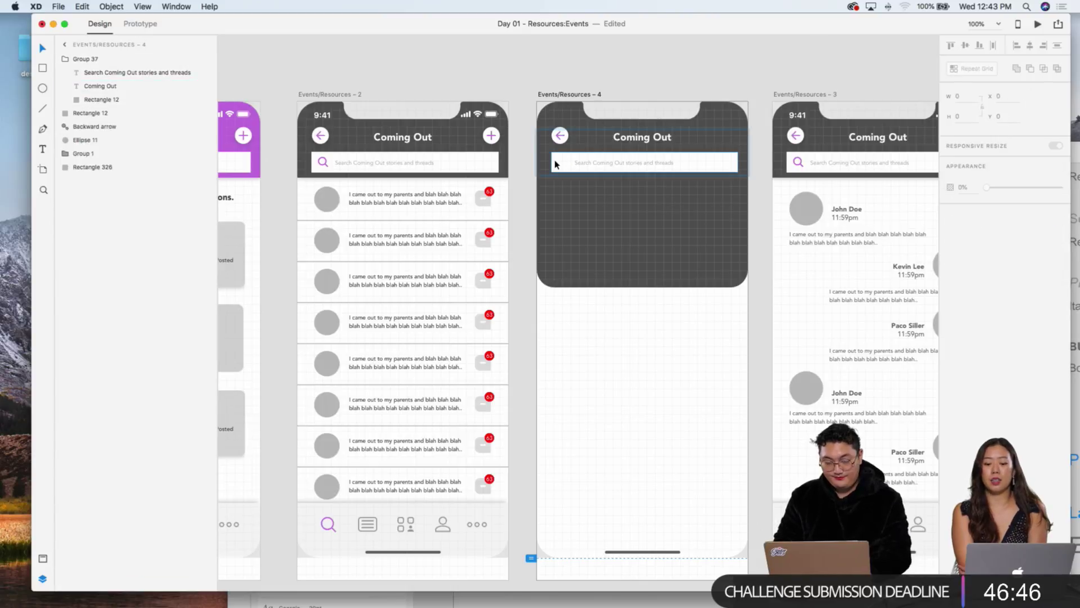
Step: Move the search bar's placeholder to the left and change it to 'Title'
scroll(555, 164, "up", 5)
scroll(636, 195, "up", 5)
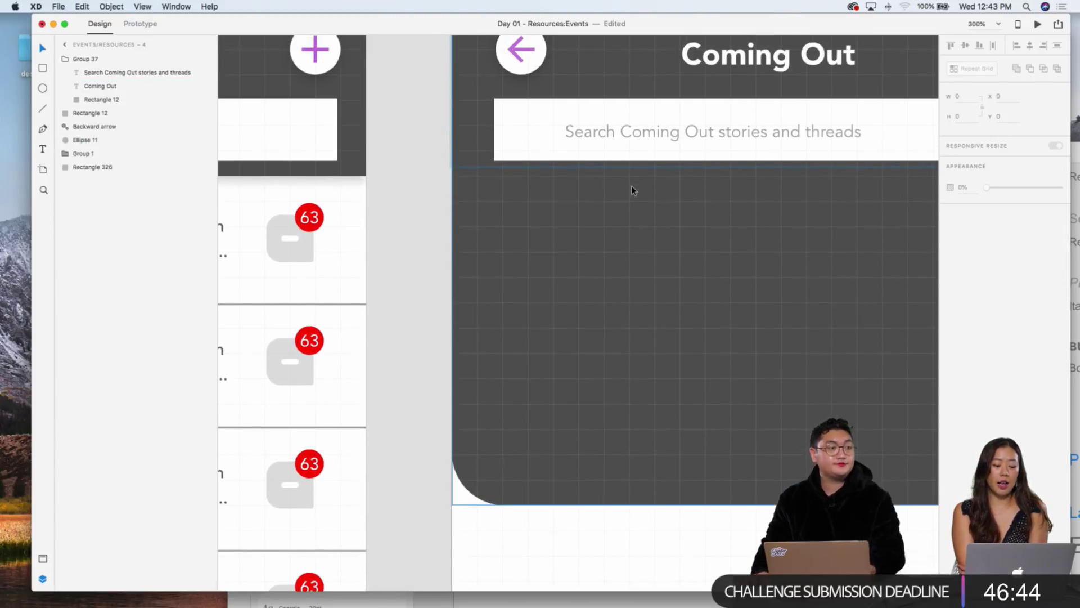
scroll(625, 194, "up", 1)
scroll(736, 229, "right", 5)
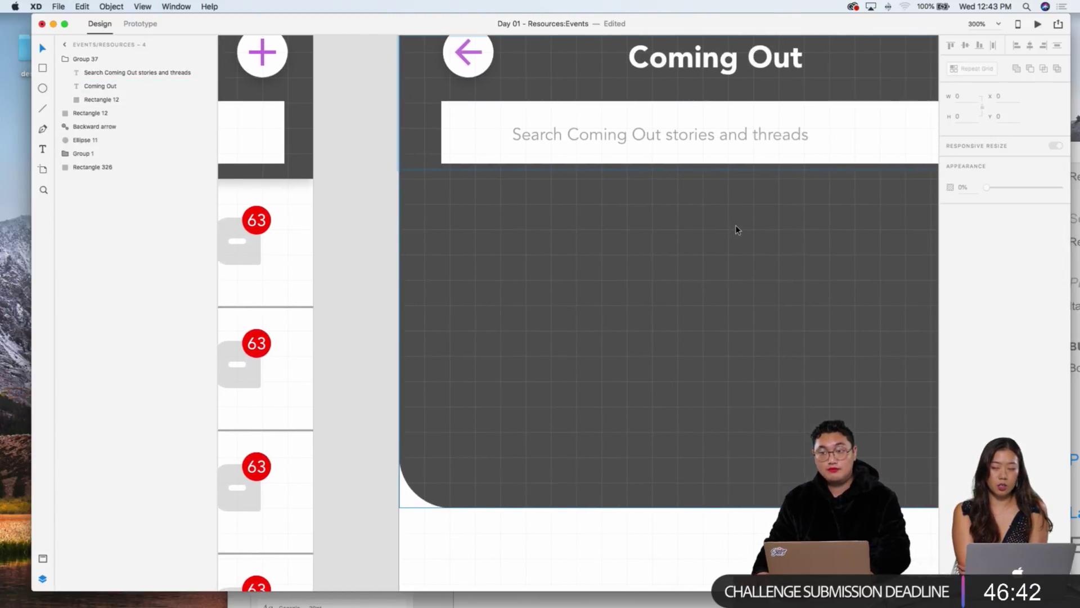
scroll(744, 228, "up", 3)
scroll(743, 224, "right", 2)
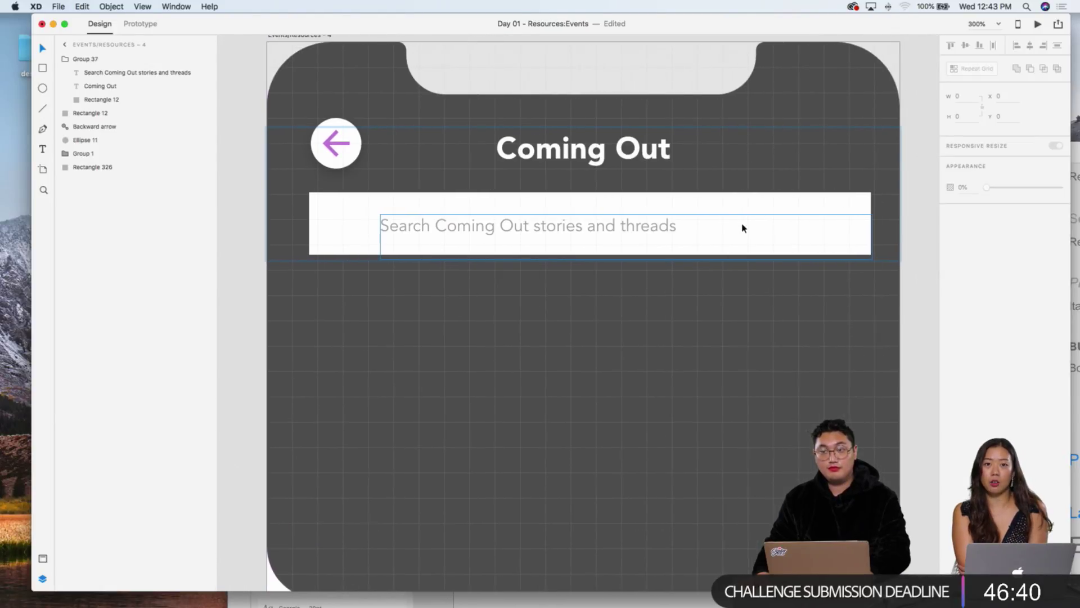
scroll(742, 226, "down", 3)
scroll(741, 226, "up", 2)
left_click(476, 197)
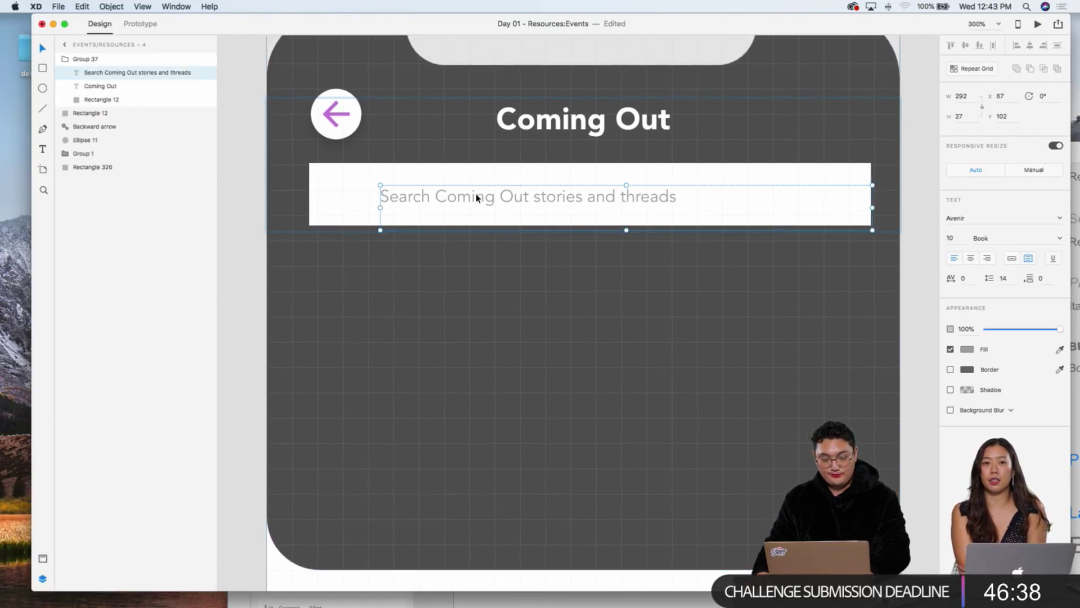
left_click_drag(476, 198, 437, 197)
double_click(436, 195)
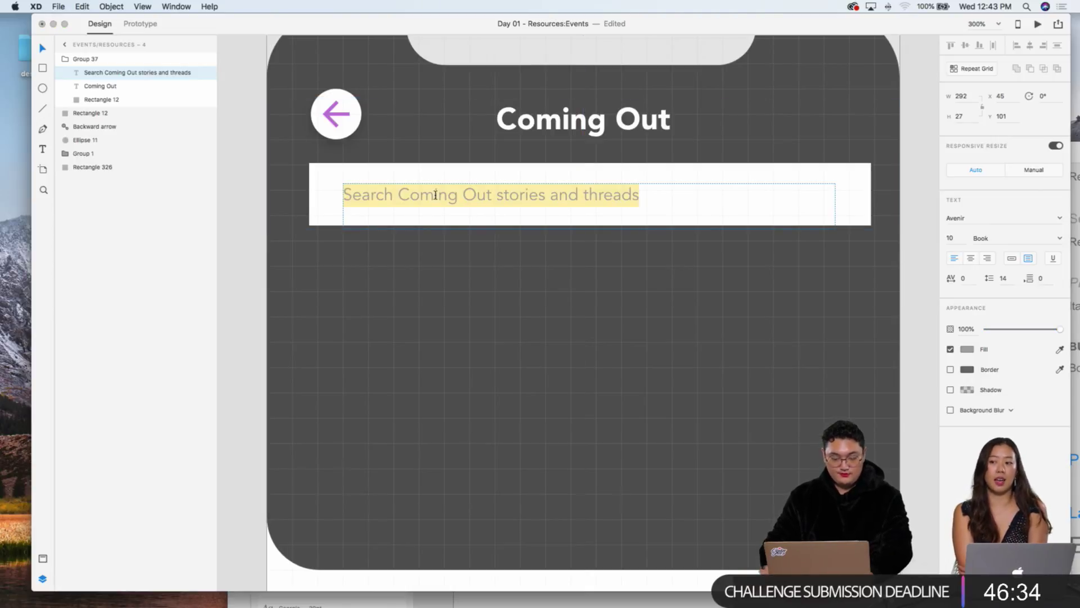
type("Title")
key("Escape")
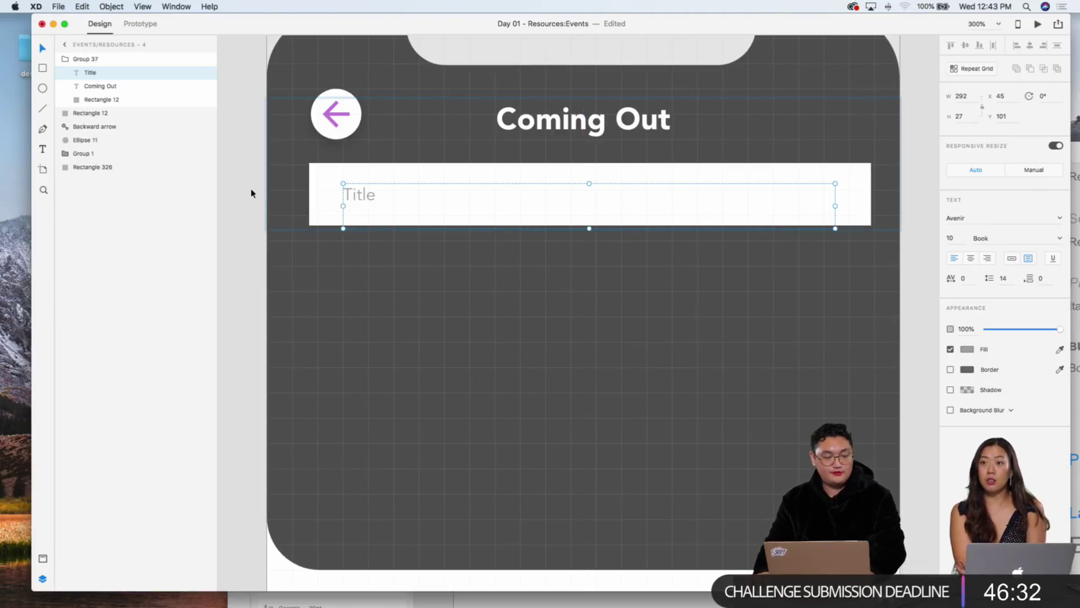
Step: Duplicate the Title field below, stretch the copy much taller and label it 'Ask Away!'
left_click(325, 185, "shift")
key("super+d")
key("shift+Down")
key("shift+Down")
key("shift+Down")
key("shift+Down")
key("shift+Down")
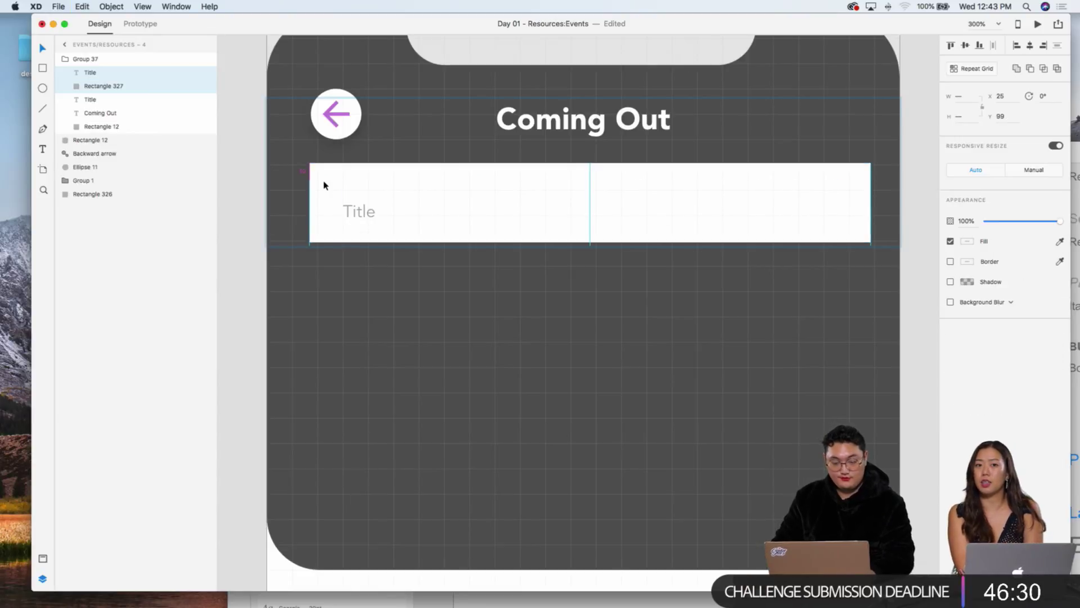
key("Down")
key("Down")
key("Down")
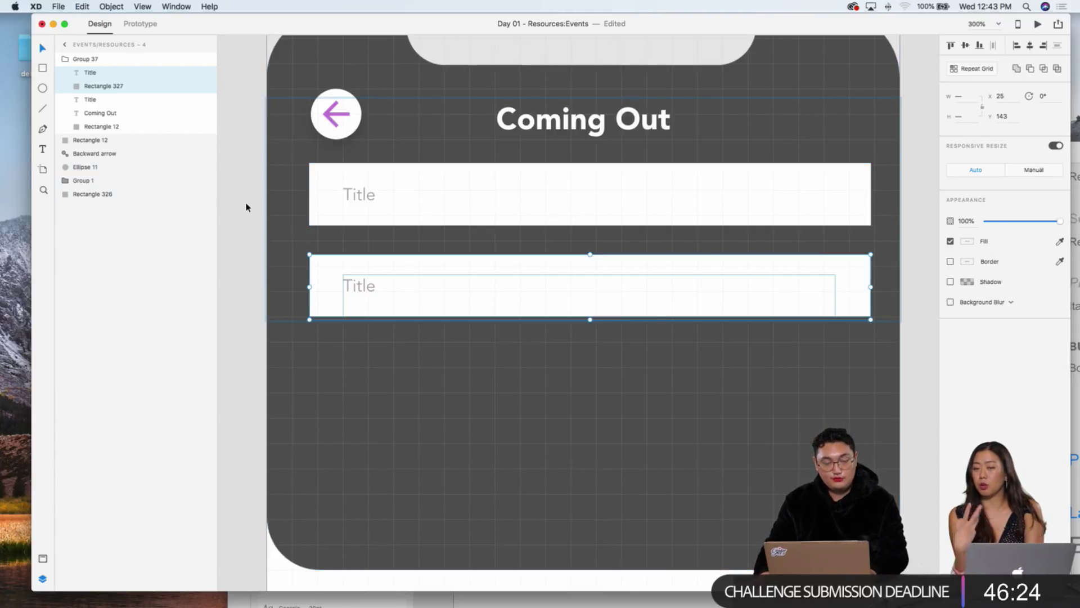
left_click(260, 263)
left_click(354, 272)
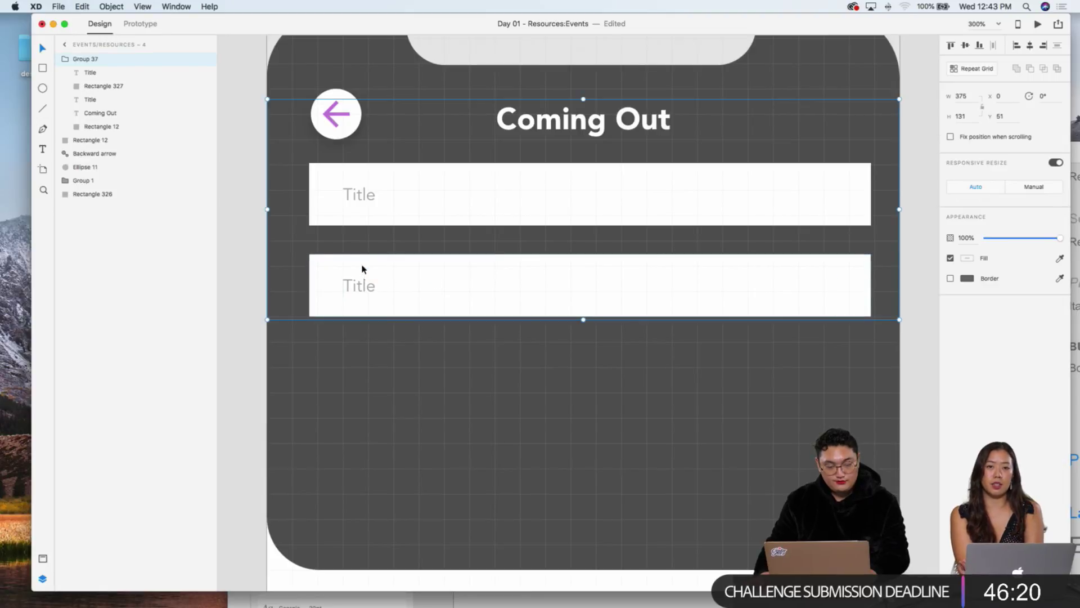
double_click(411, 278)
left_click_drag(589, 317, 600, 466)
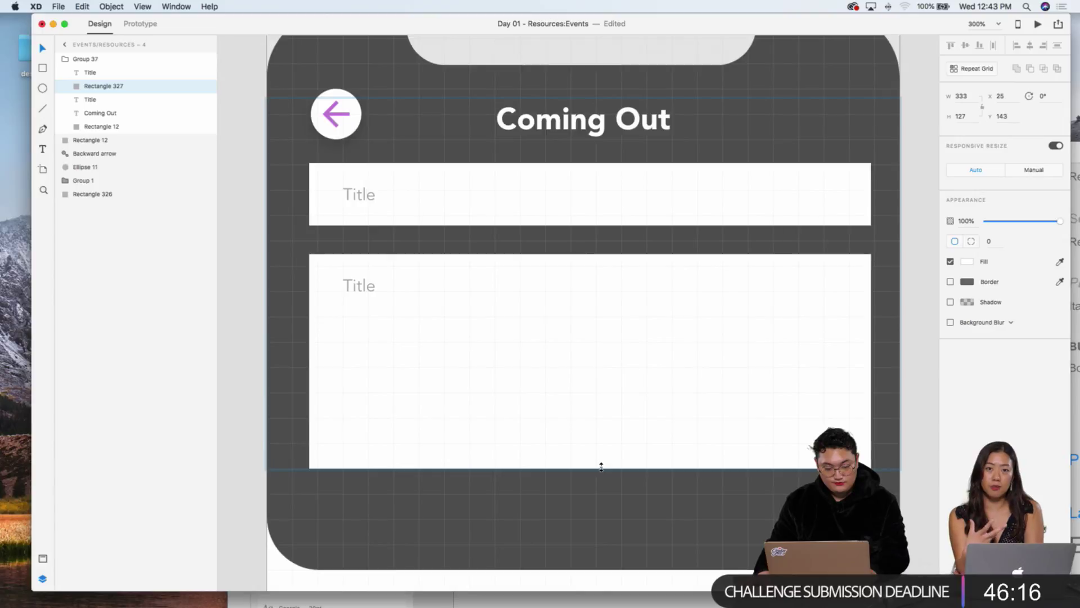
left_click(349, 284)
double_click(349, 284)
type("Ask Away!")
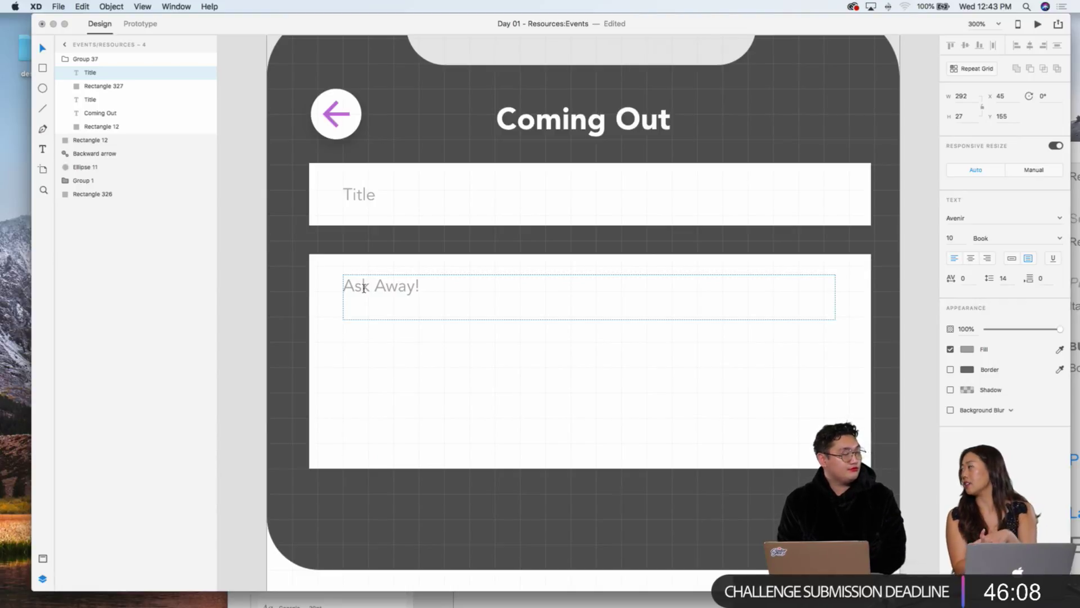
key("Escape")
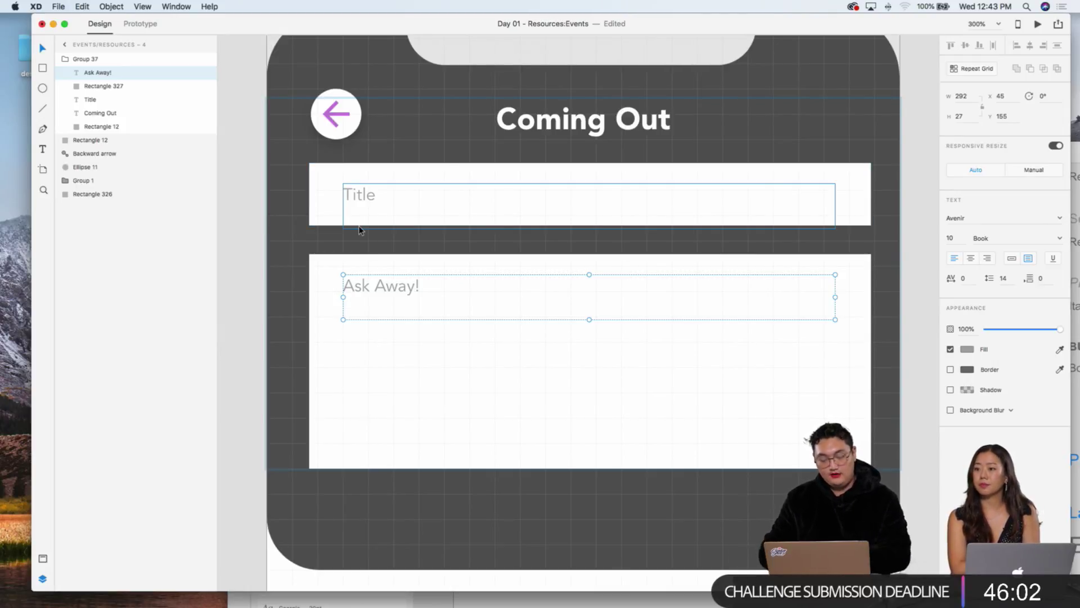
Step: Set both the Title and Ask Away! placeholder texts to font size 12
key("super+minus")
left_click(356, 267)
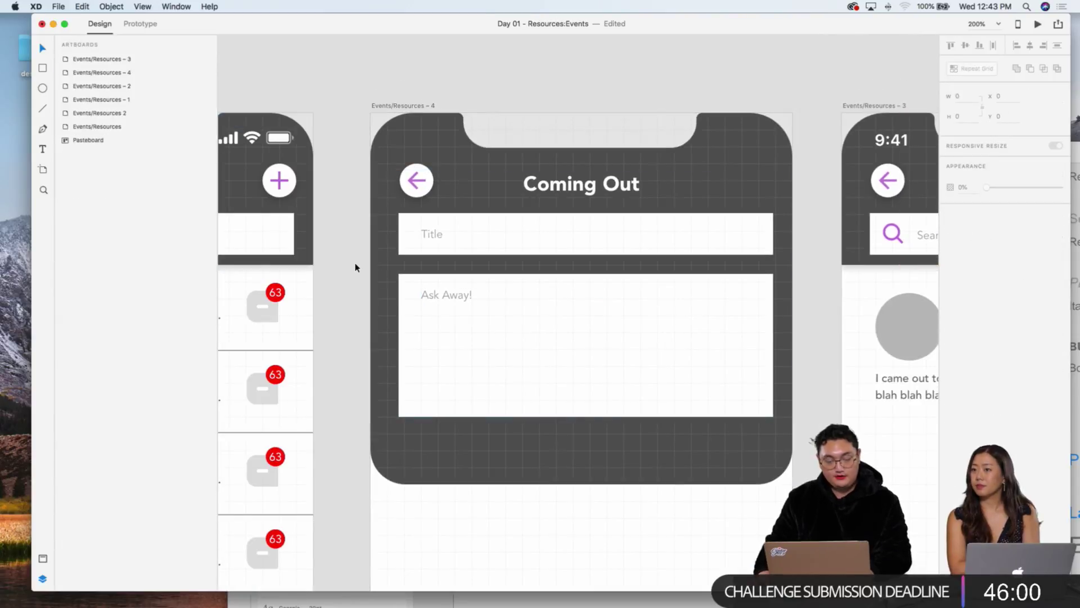
scroll(480, 335, "down", 3)
left_click(419, 152)
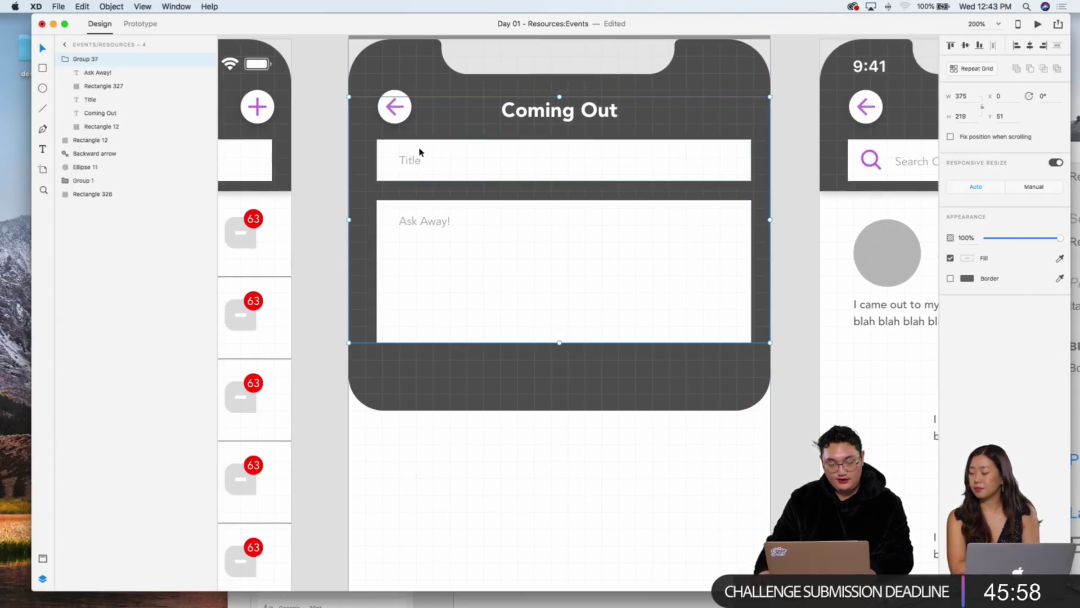
double_click(414, 161)
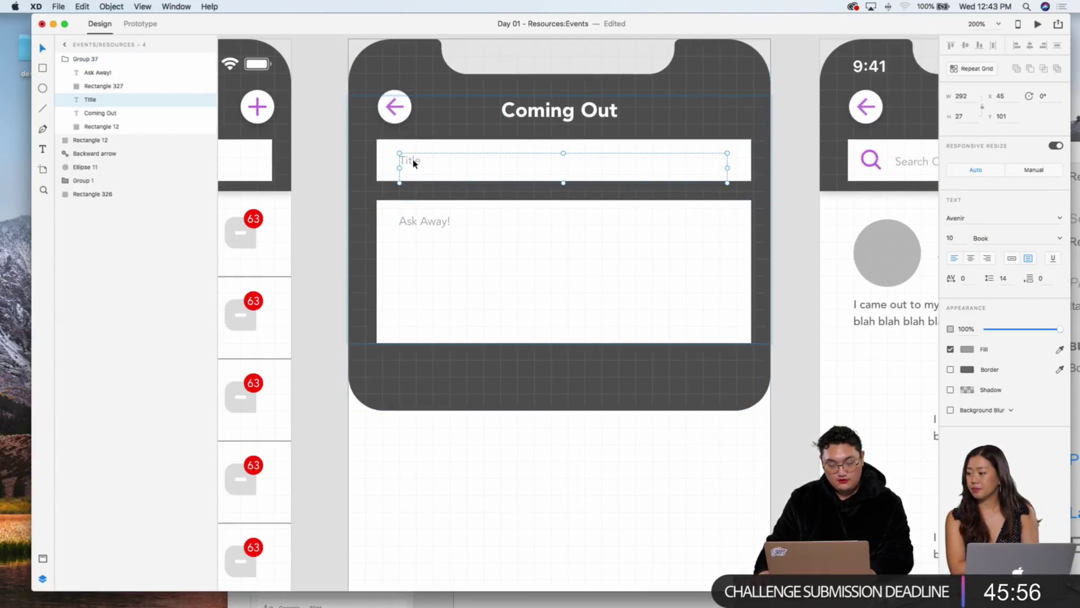
left_click(433, 222, "shift")
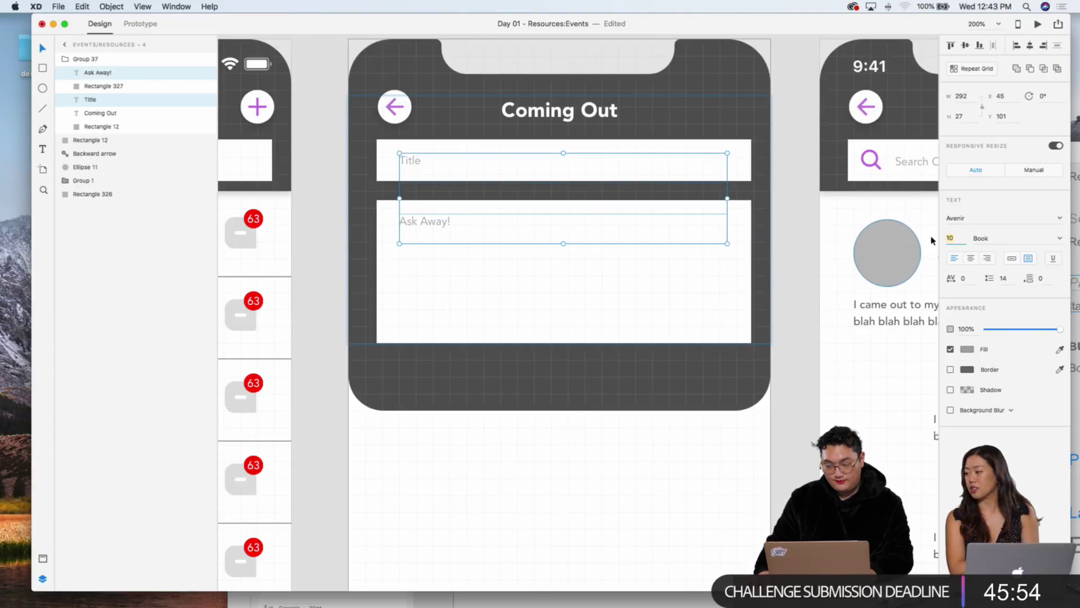
type("12")
key("Return")
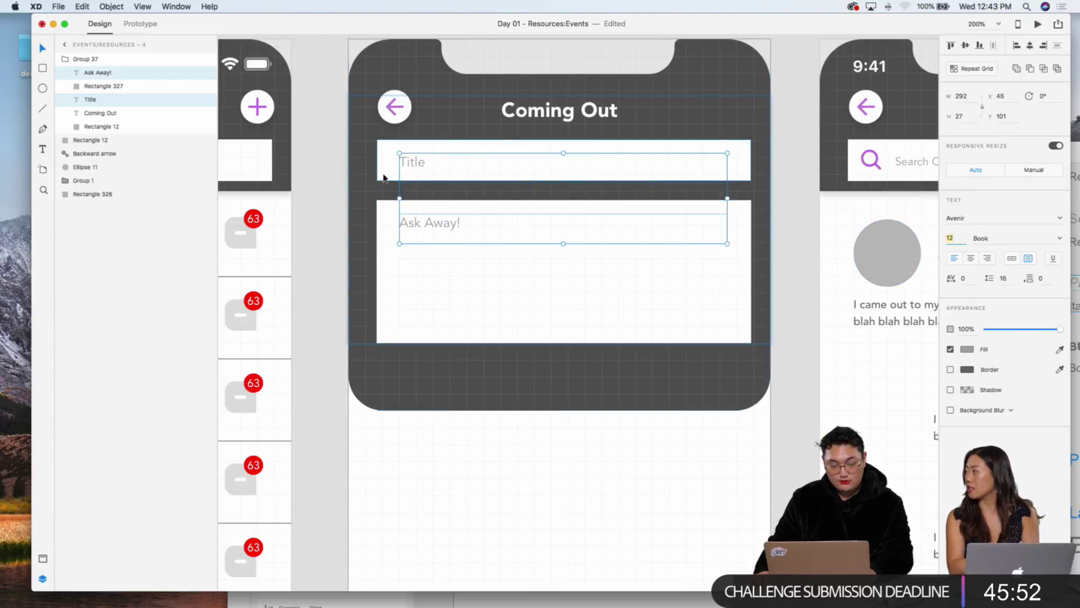
Step: Shift the form group slightly upward and nudge the Title text up a pixel
left_click(422, 169)
left_click_drag(422, 170, 416, 160)
left_click(324, 198)
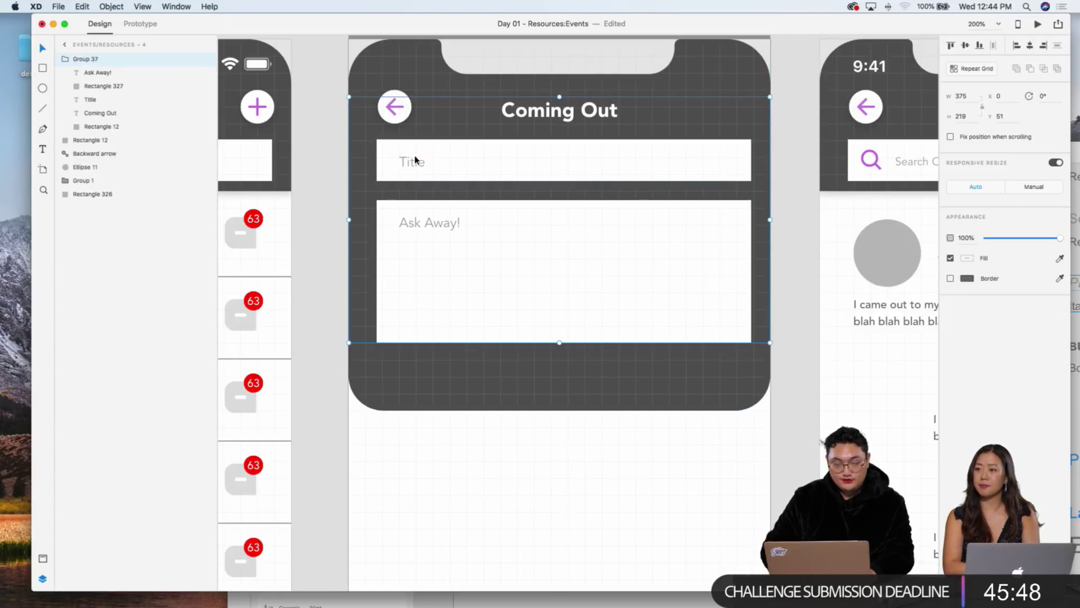
left_click(323, 176)
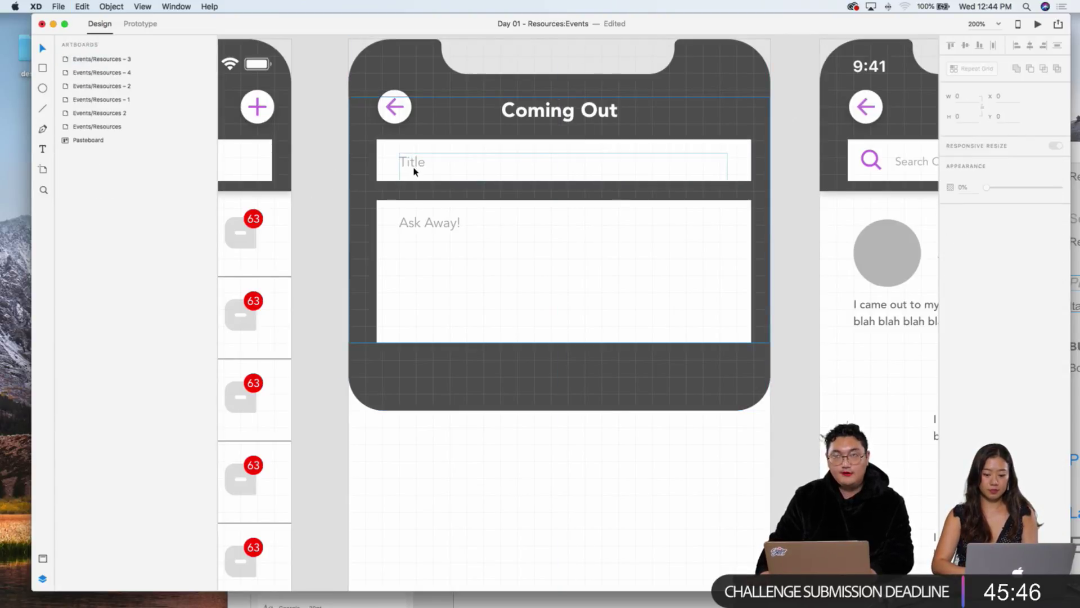
double_click(414, 169)
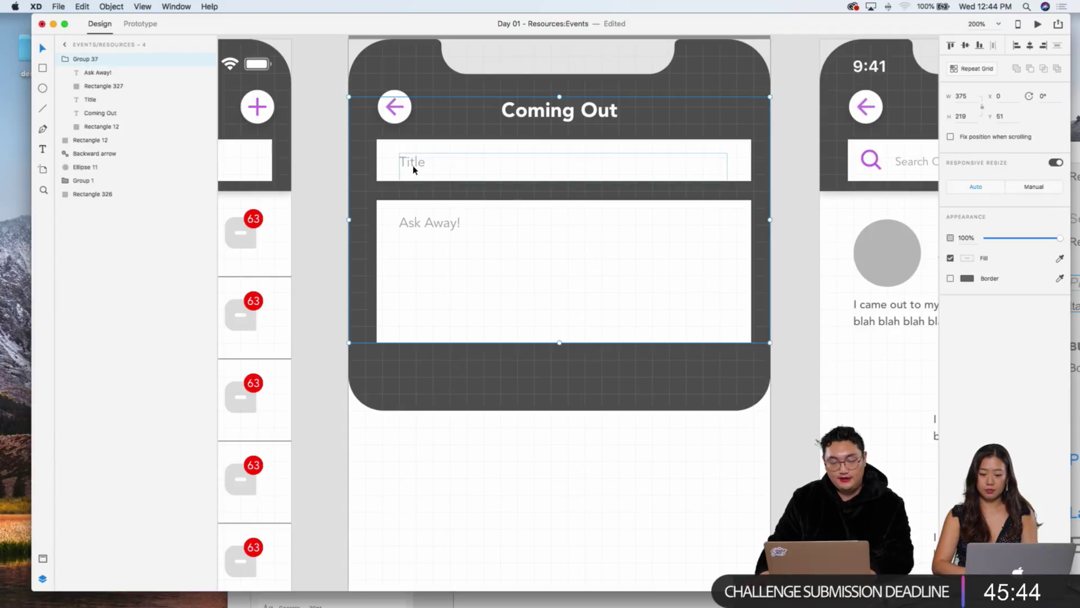
key("Up")
key("Up")
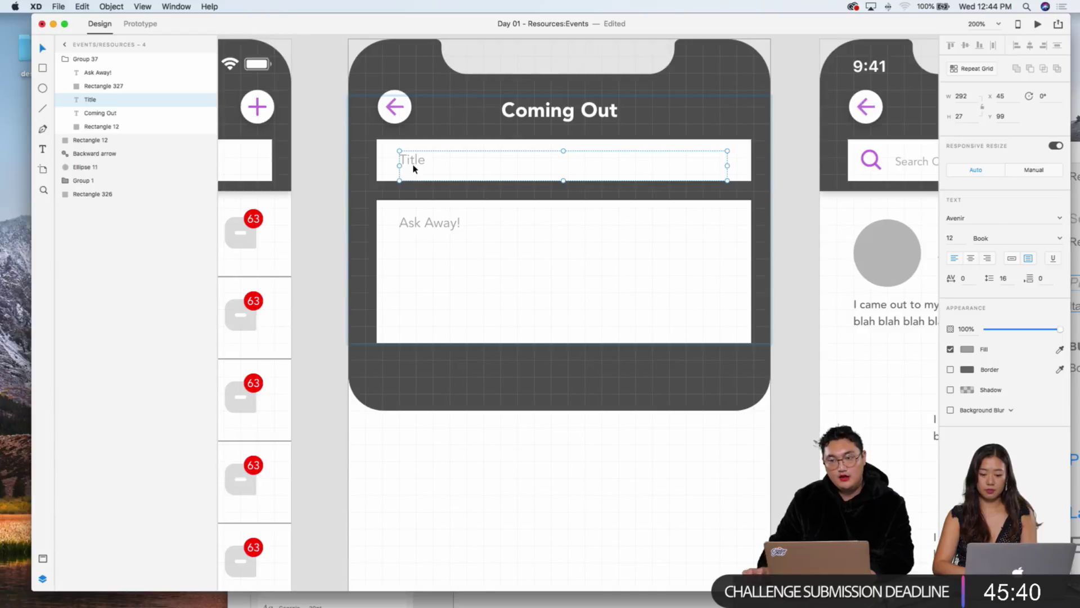
left_click(416, 224)
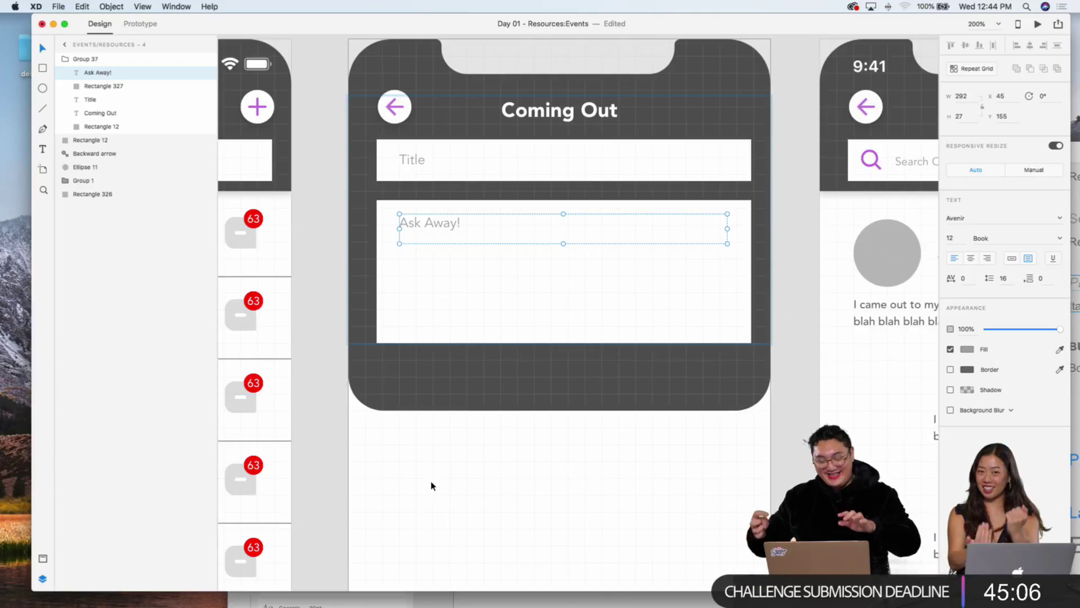
key("super+minus")
key("super+equal")
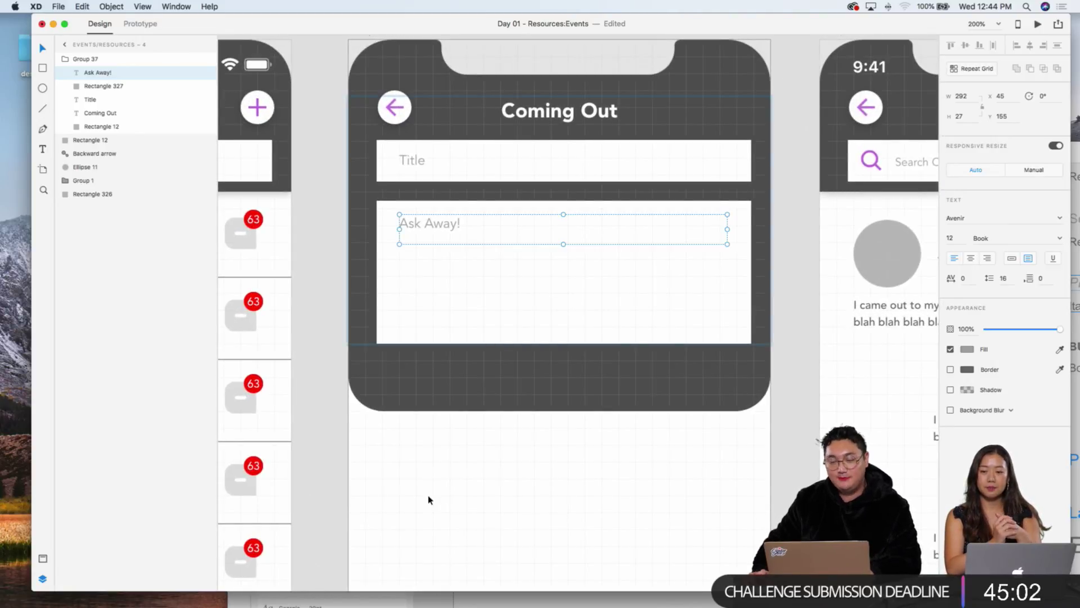
Step: Match the Title box's width to the Ask Away! box and delete the stray duplicate box
left_click(660, 341)
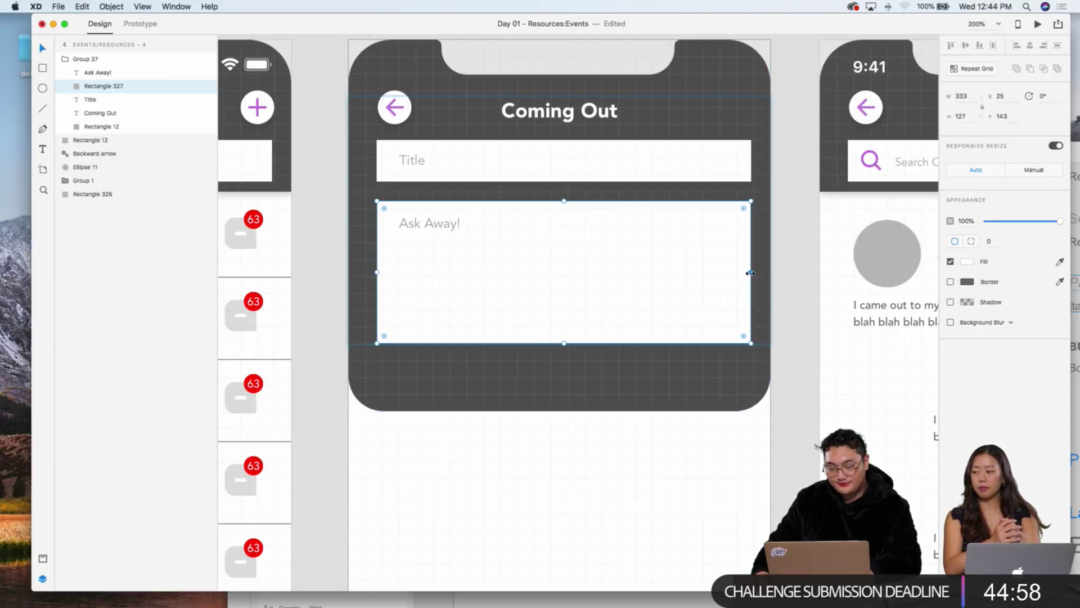
left_click_drag(750, 273, 745, 273)
left_click(739, 154)
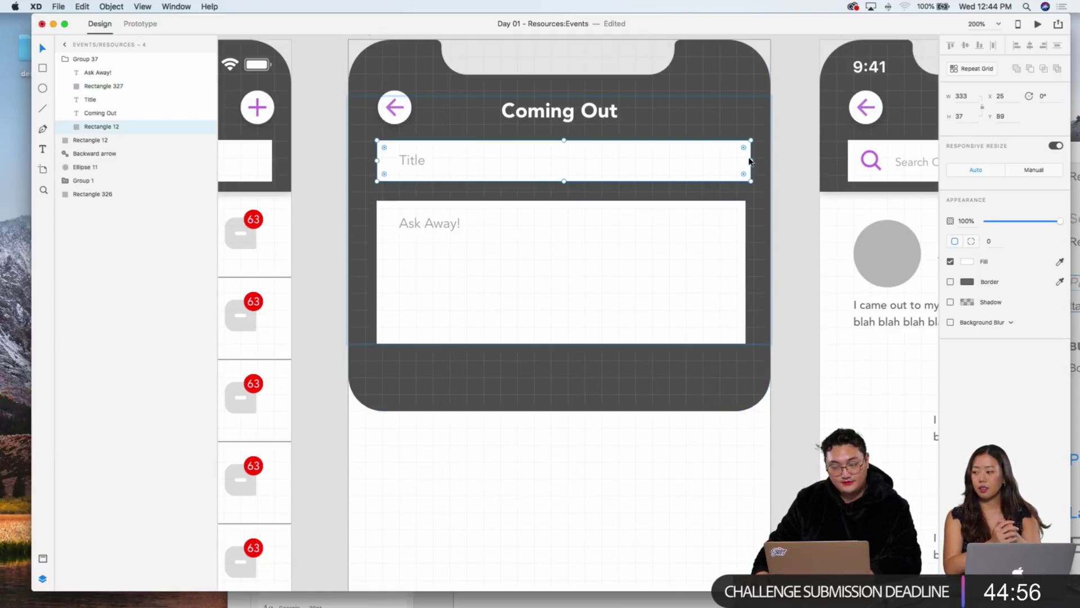
left_click_drag(749, 161, 742, 162)
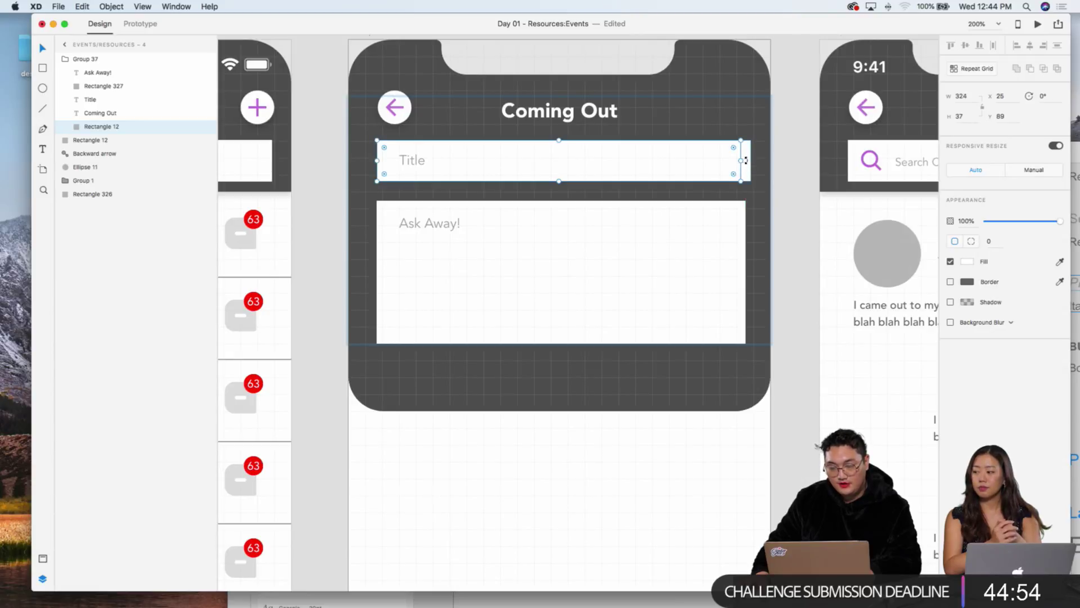
left_click(746, 161)
key("Delete")
left_click(736, 165)
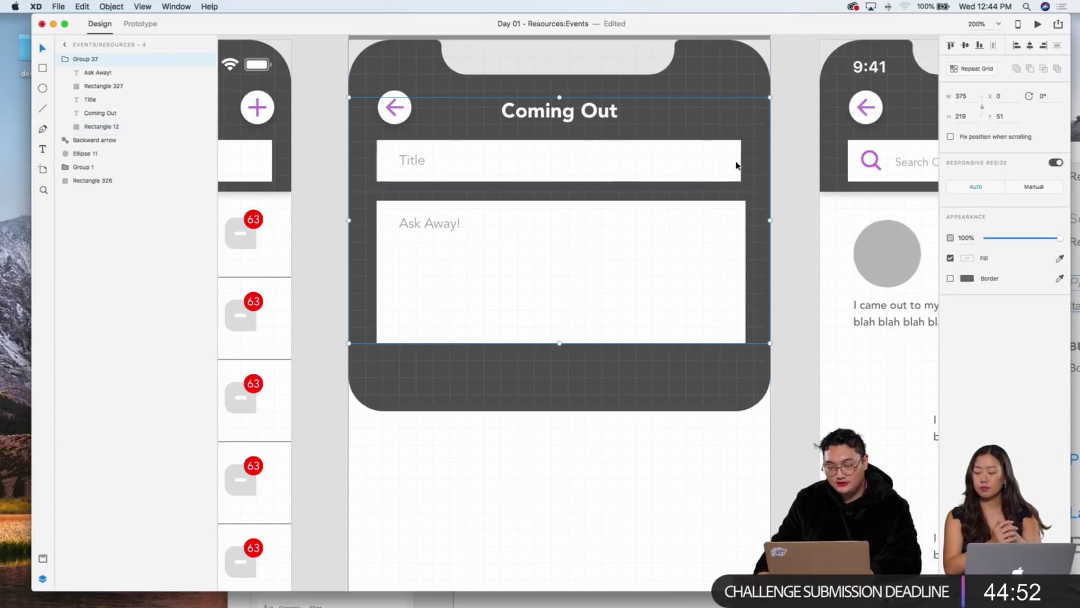
double_click(737, 165)
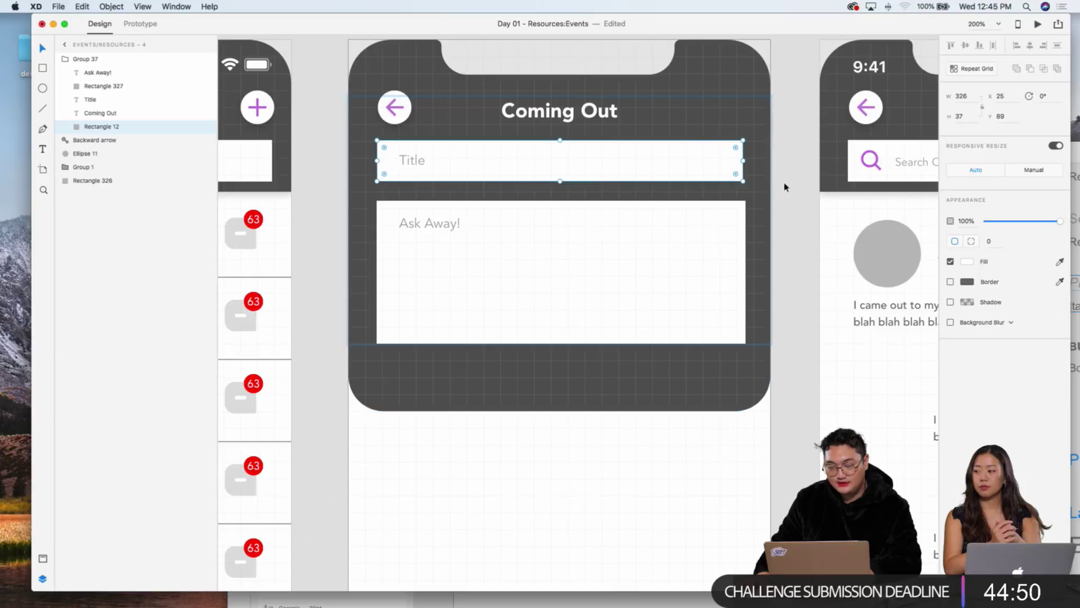
left_click_drag(743, 160, 745, 161)
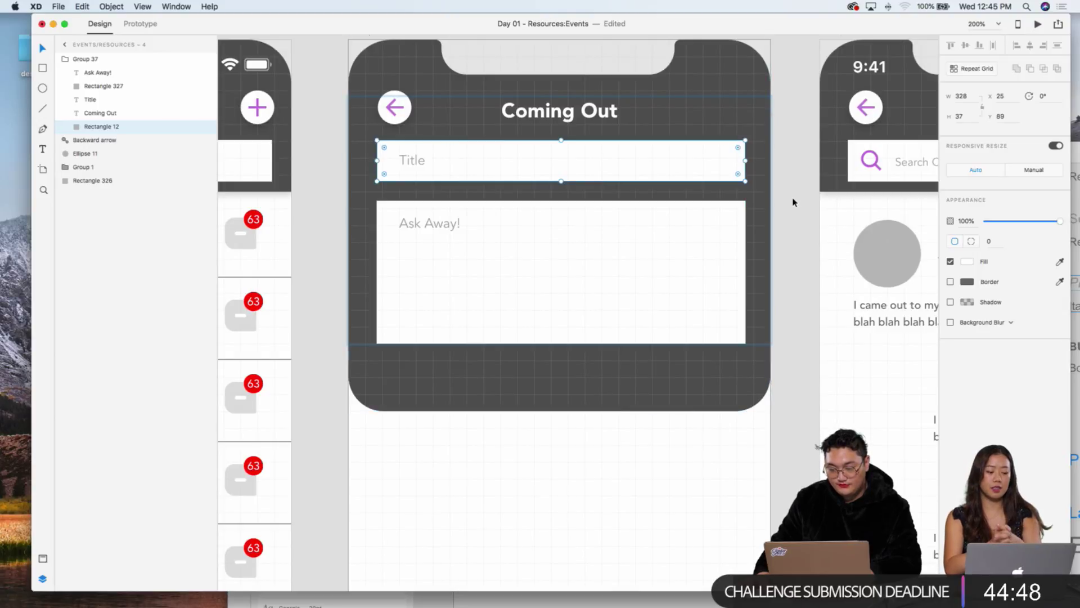
left_click(793, 202)
Step: Extend the dark background panel downward to 380 tall
left_click(529, 396)
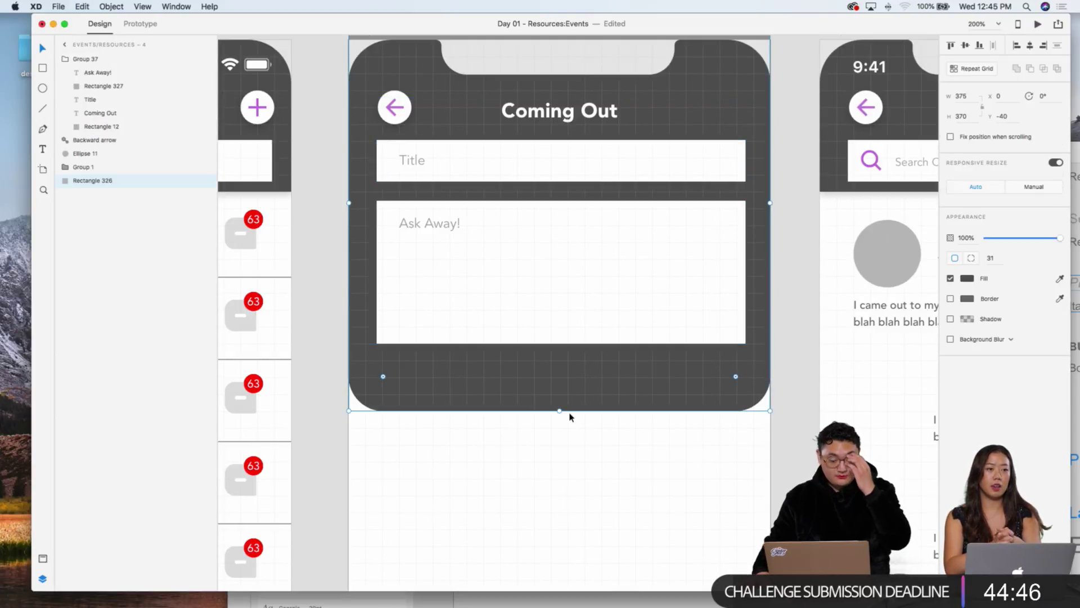
mouse_move(558, 411)
left_mouse_down()
mouse_move(551, 438)
mouse_move(557, 429)
left_mouse_up()
left_click(550, 499)
key("super+1")
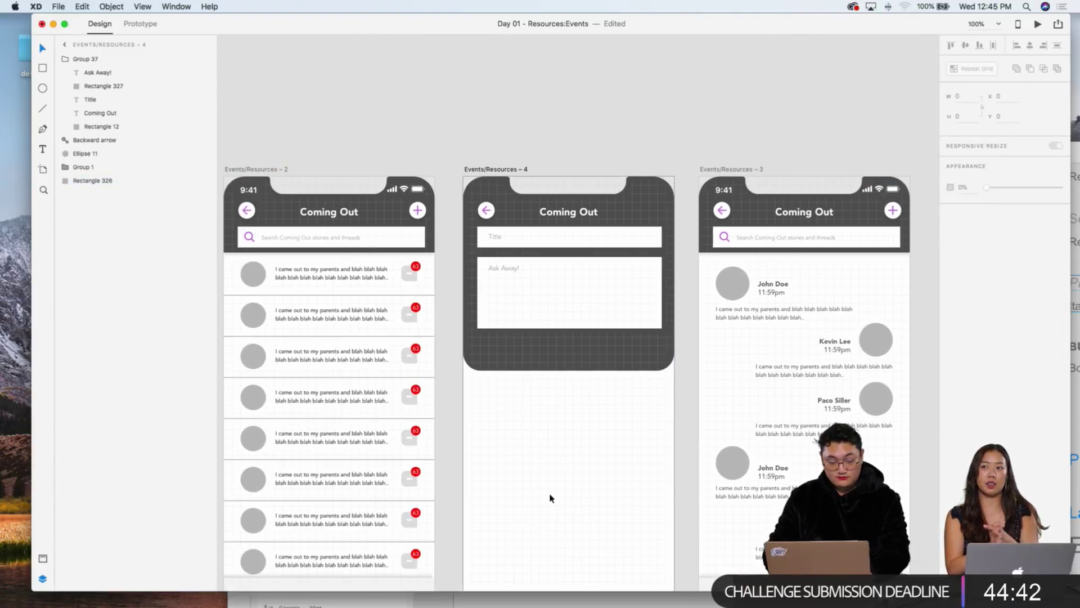
Step: Copy the purple Check In button from the events screen and paste it below the Ask Away! box
scroll(550, 498, "down", 5)
scroll(524, 465, "left", 10)
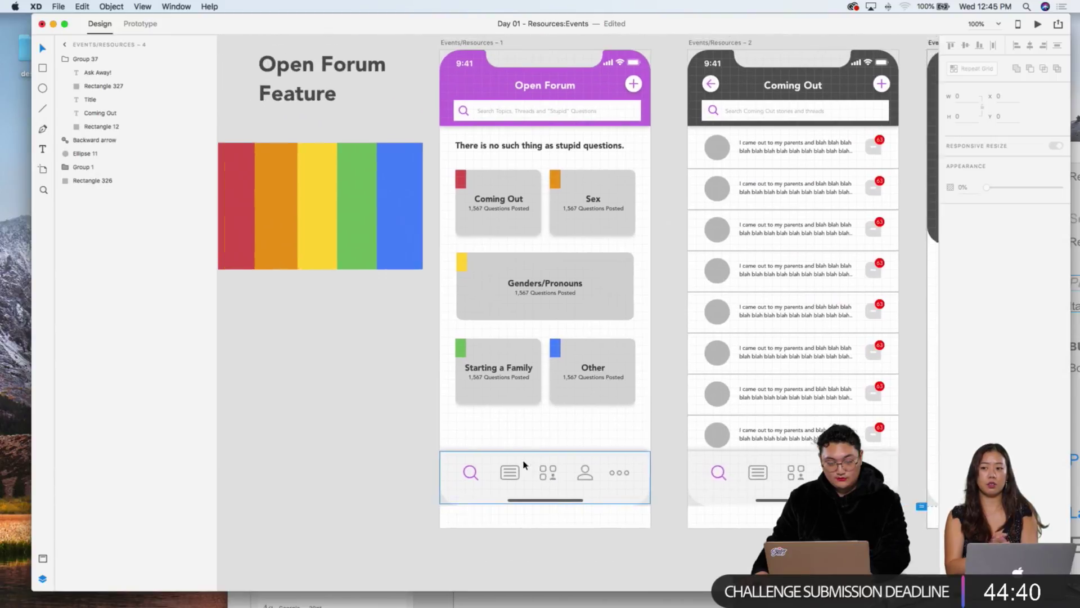
scroll(523, 466, "left", 10)
scroll(450, 363, "up", 5)
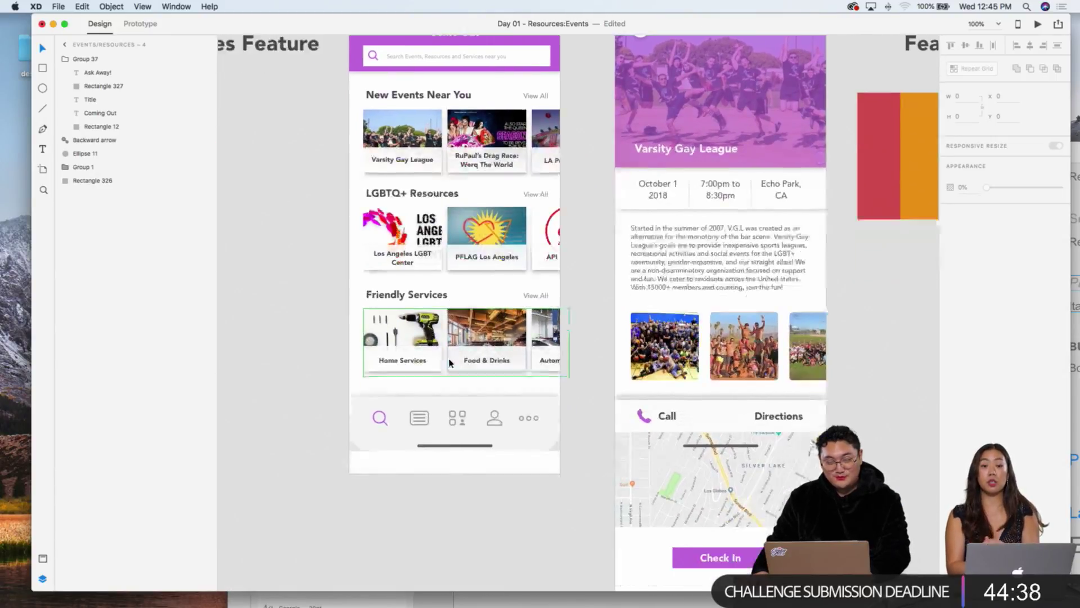
scroll(450, 363, "down", 4)
scroll(450, 363, "right", 3)
left_click_drag(779, 518, 597, 460)
scroll(637, 450, "right", 15)
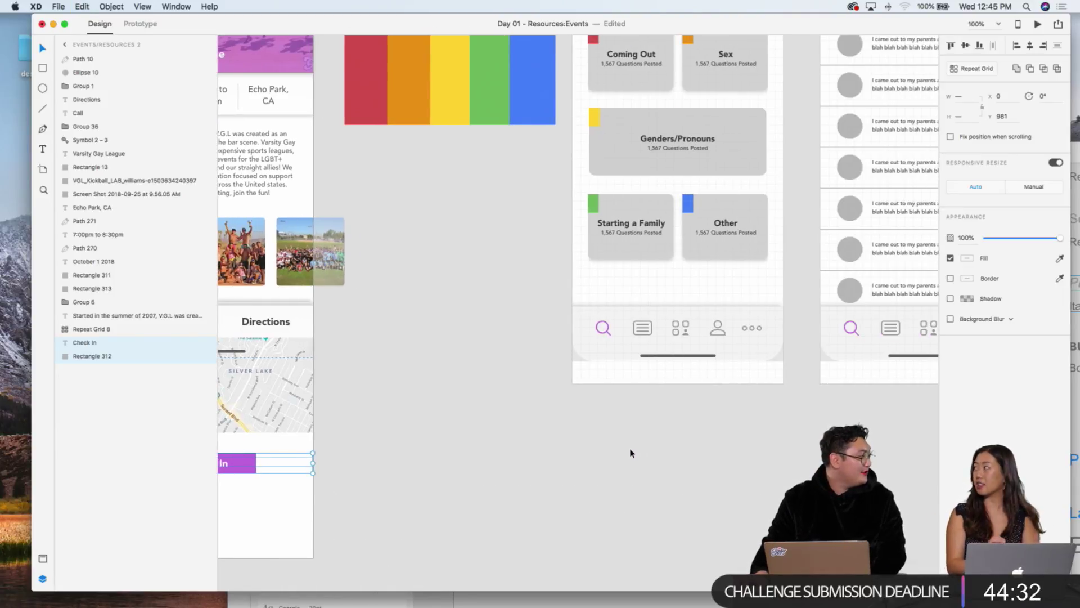
scroll(591, 412, "right", 5)
scroll(591, 413, "up", 5)
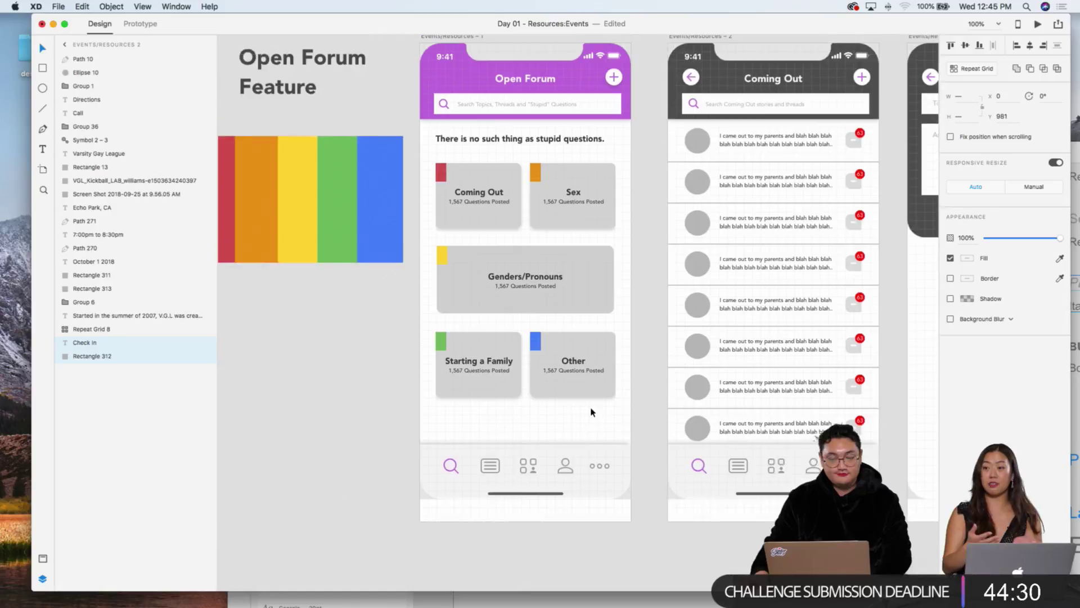
scroll(591, 413, "right", 10)
scroll(593, 411, "up", 3)
left_click(606, 384)
key("super+c")
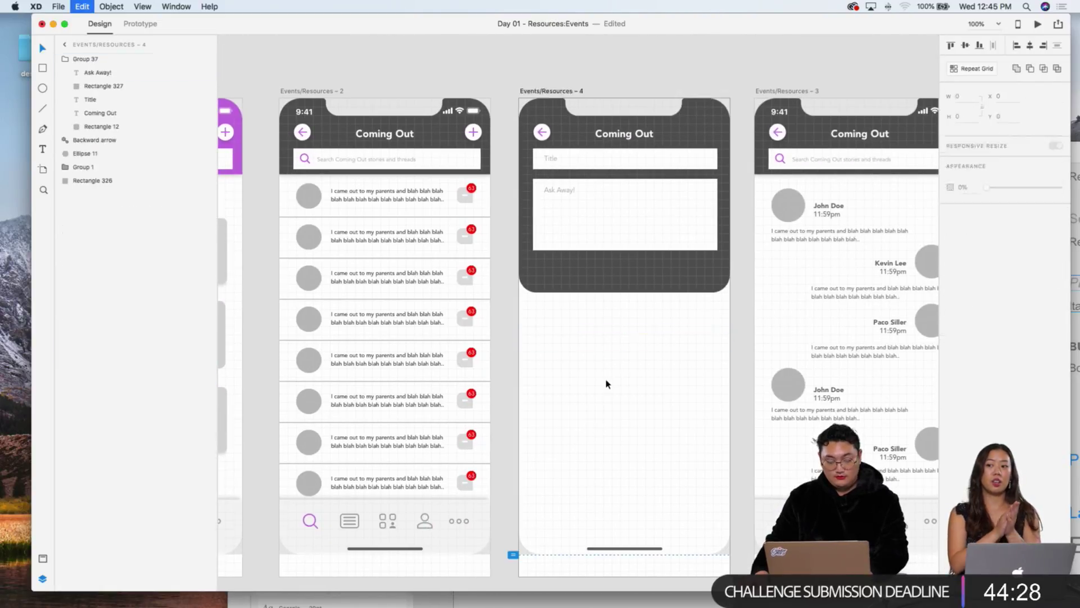
key("super+v")
key("shift+Up")
key("shift+Up")
key("shift+Up")
key("shift+Up")
key("shift+Up")
key("shift+Up")
key("shift+Up")
key("shift+Up")
key("shift+Up")
key("shift+Up")
key("shift+Up")
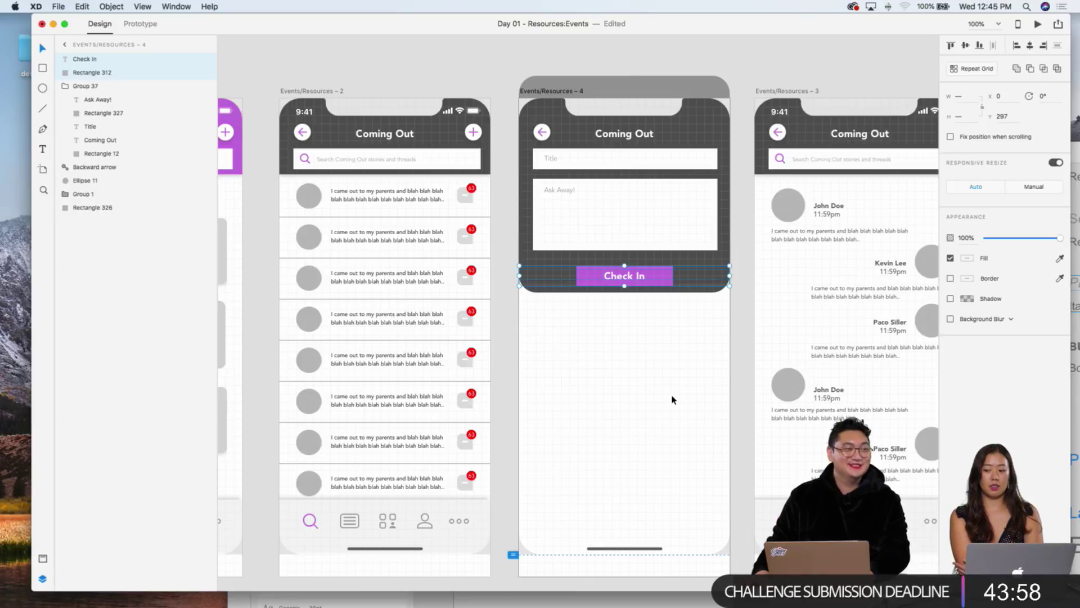
Step: Nudge the pasted Check In button up a few pixels
scroll(656, 400, "left", 2)
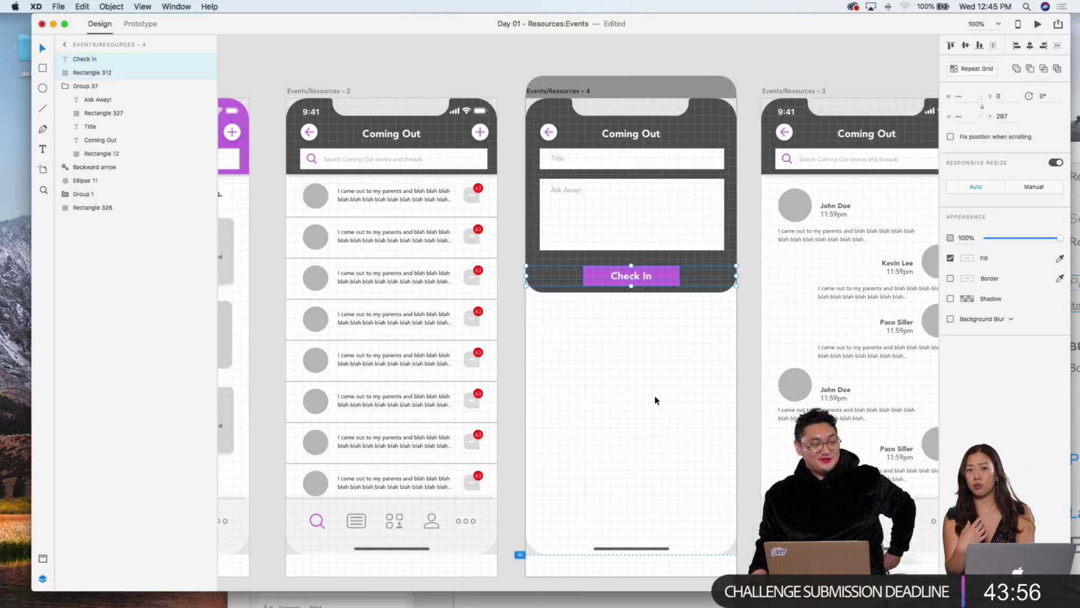
scroll(646, 401, "right", 1)
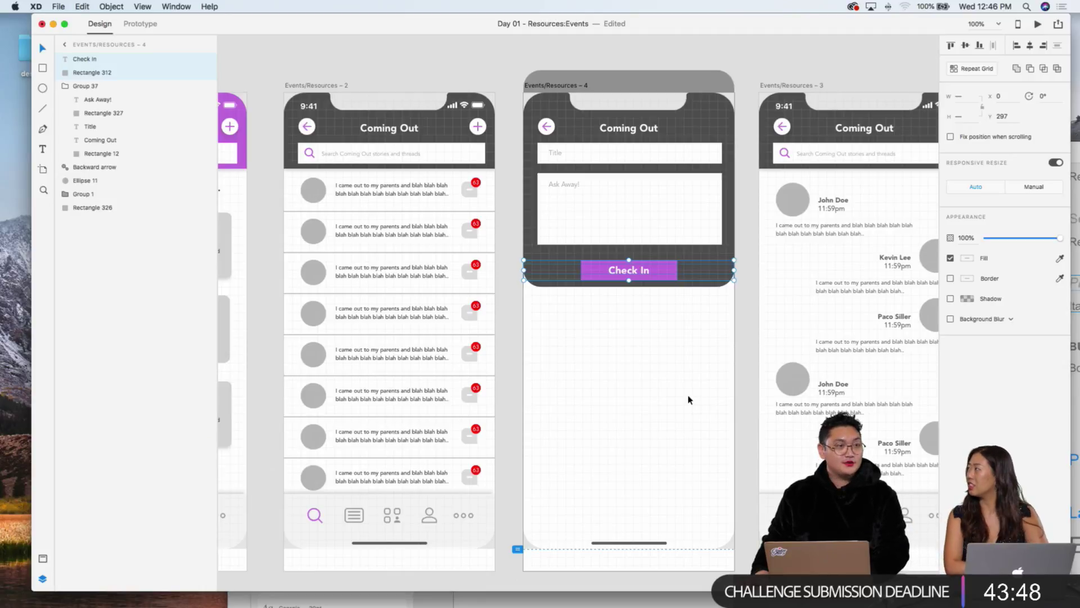
scroll(672, 349, "left", 5)
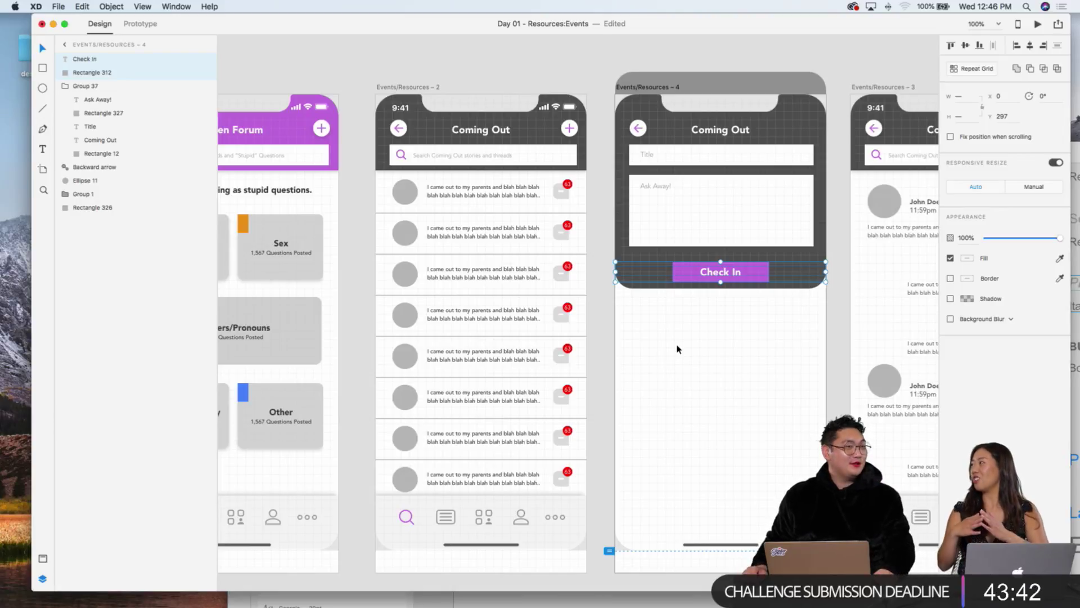
scroll(690, 342, "right", 5)
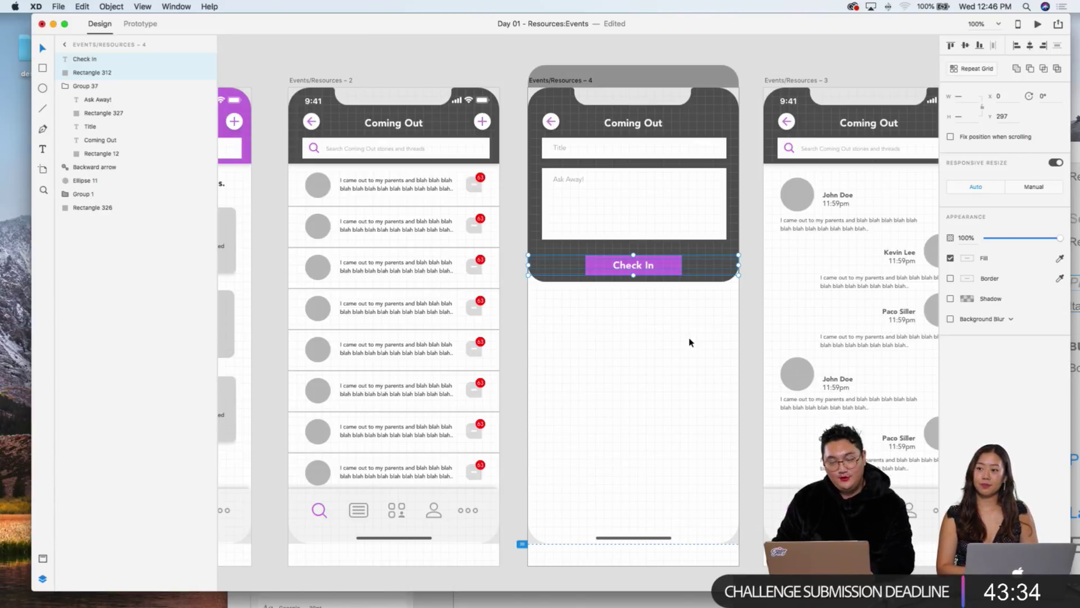
key("Up")
key("Up")
key("Up")
key("Up")
key("Up")
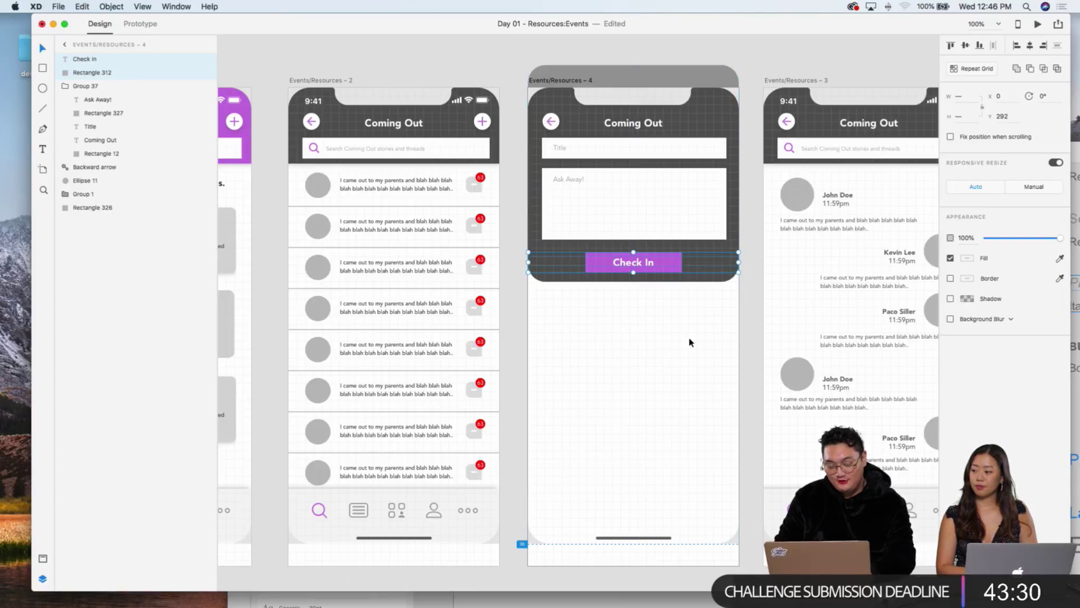
key("super+2")
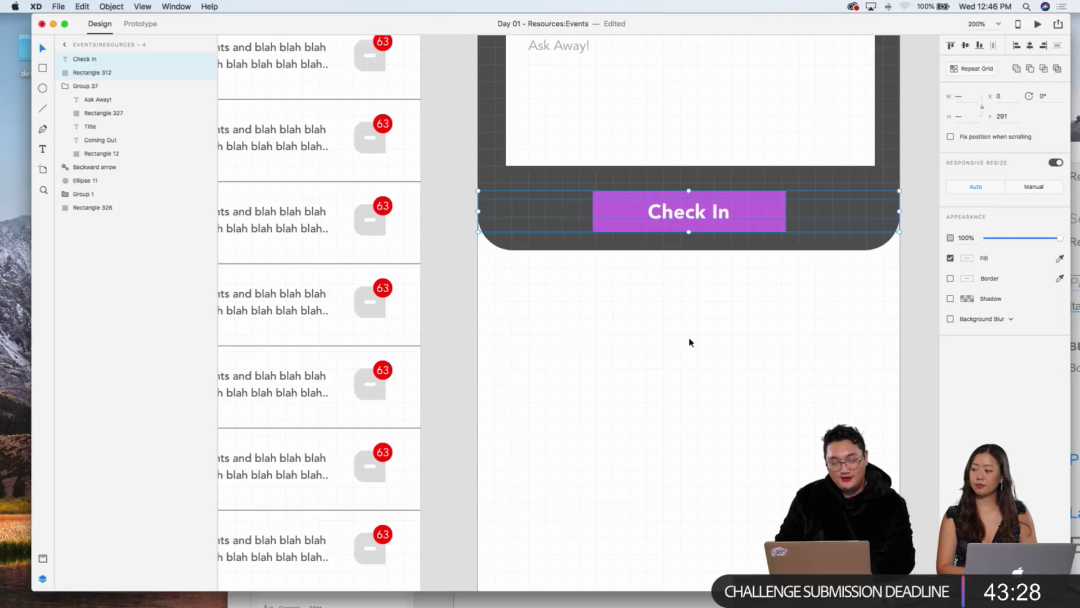
key("Up")
key("Up")
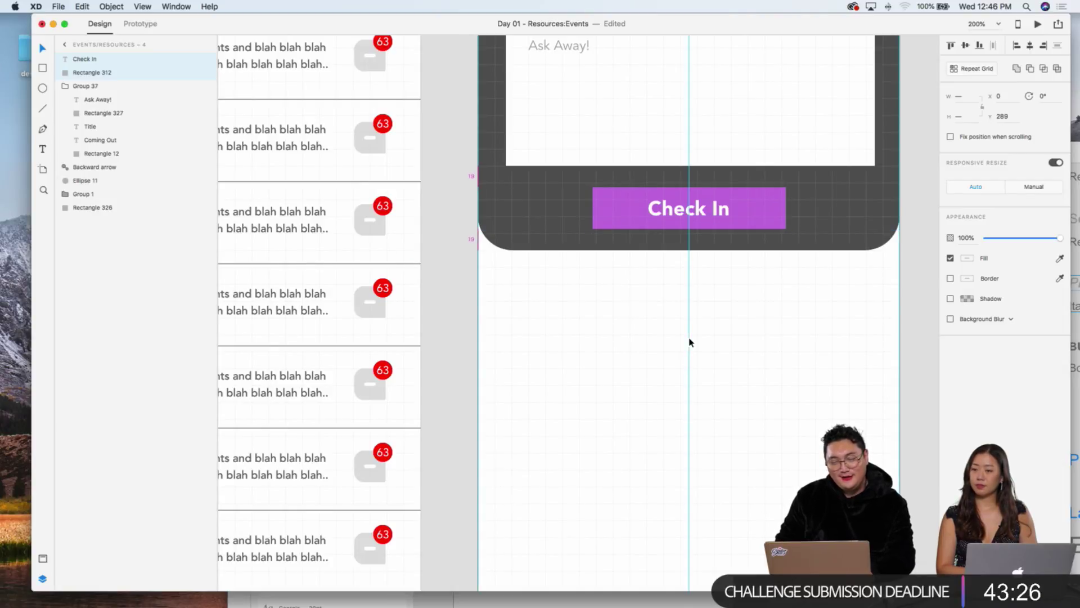
key("Up")
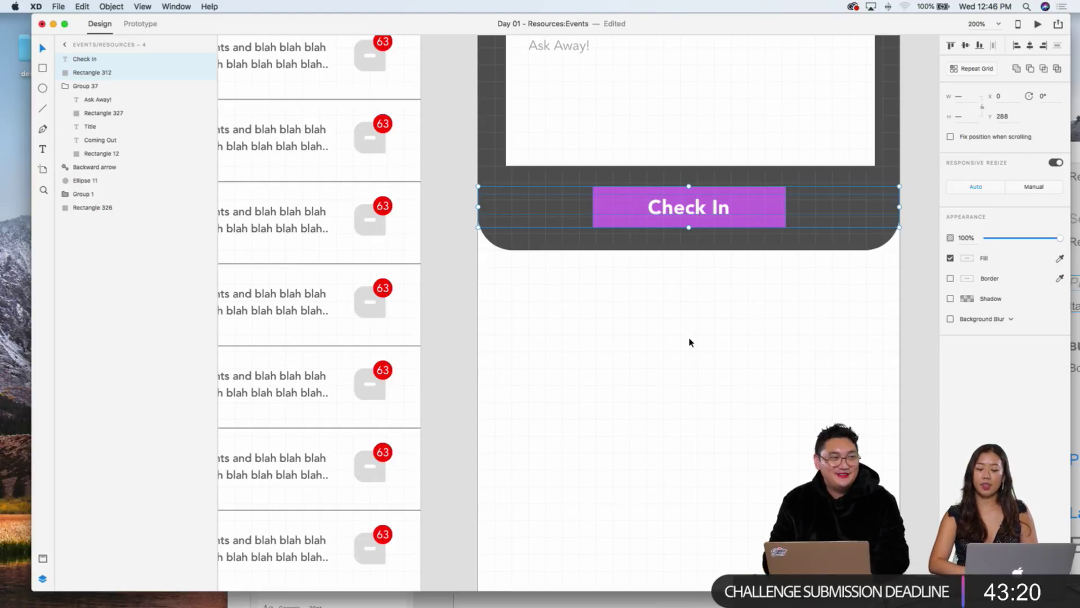
Step: Round the Check In button's purple rectangle to a corner radius of 9
left_click(710, 346)
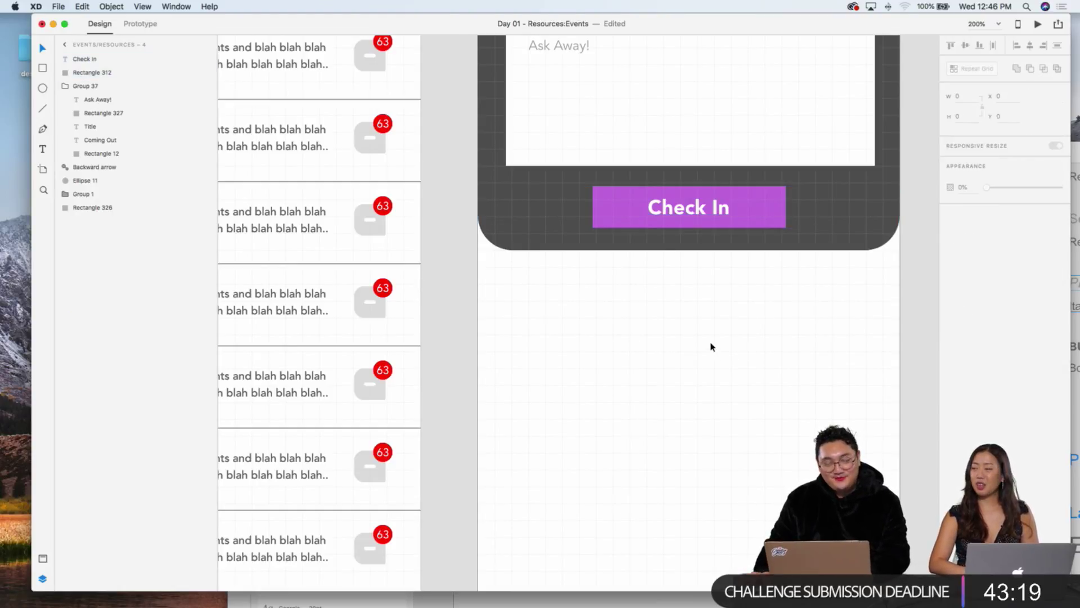
left_click(751, 192)
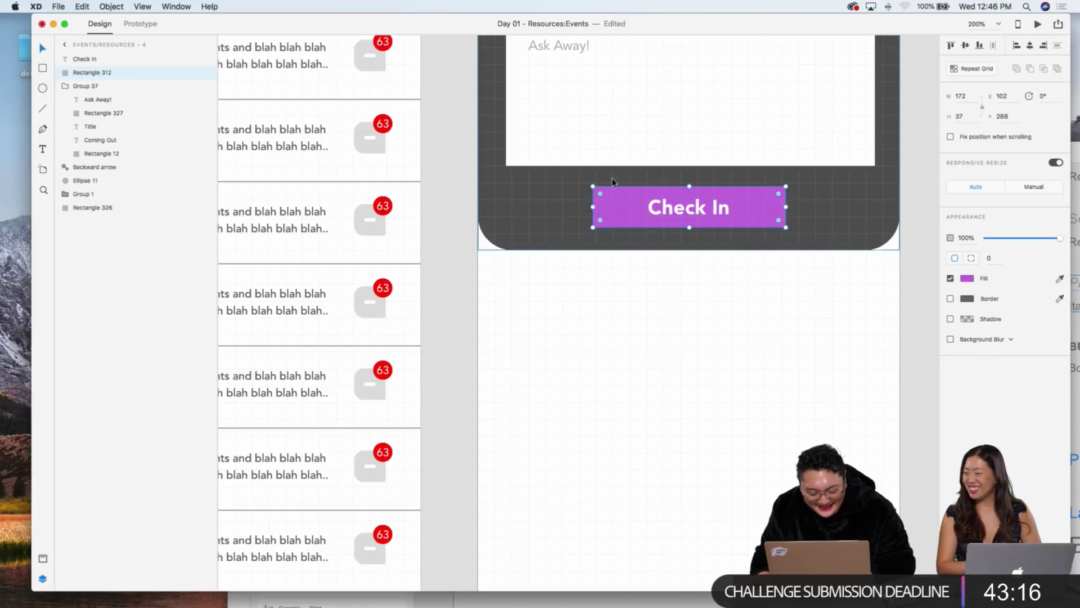
left_click_drag(600, 193, 602, 194)
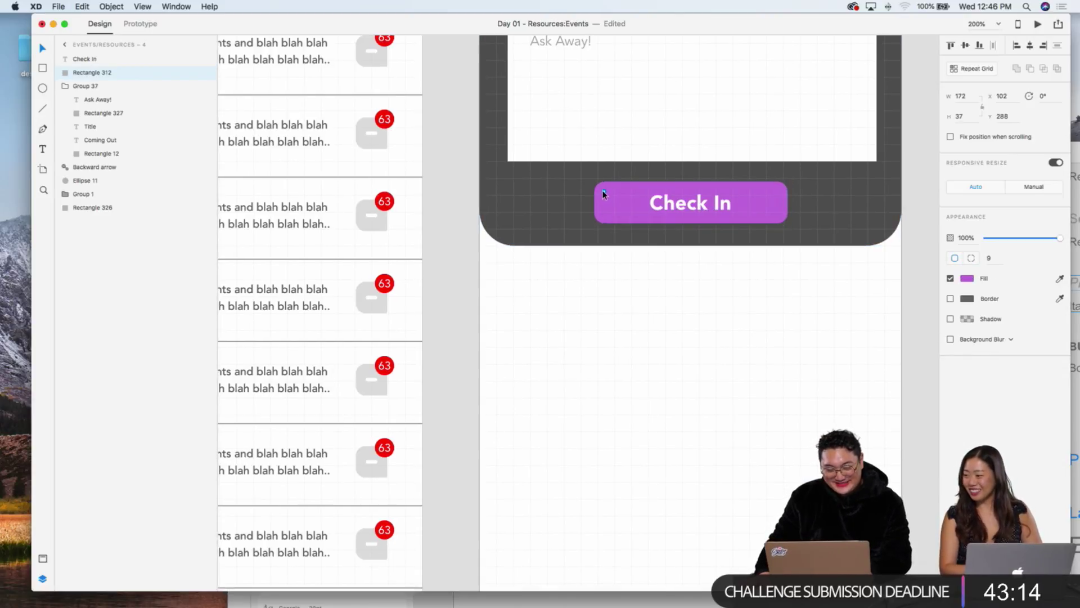
left_click(781, 362)
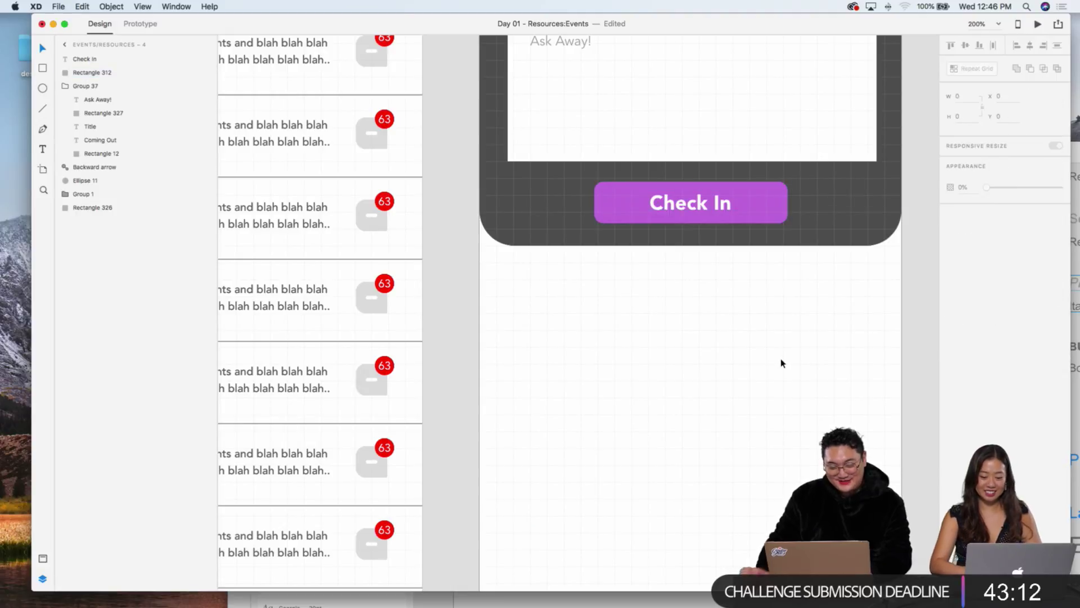
key("super+1")
scroll(605, 227, "up", 3)
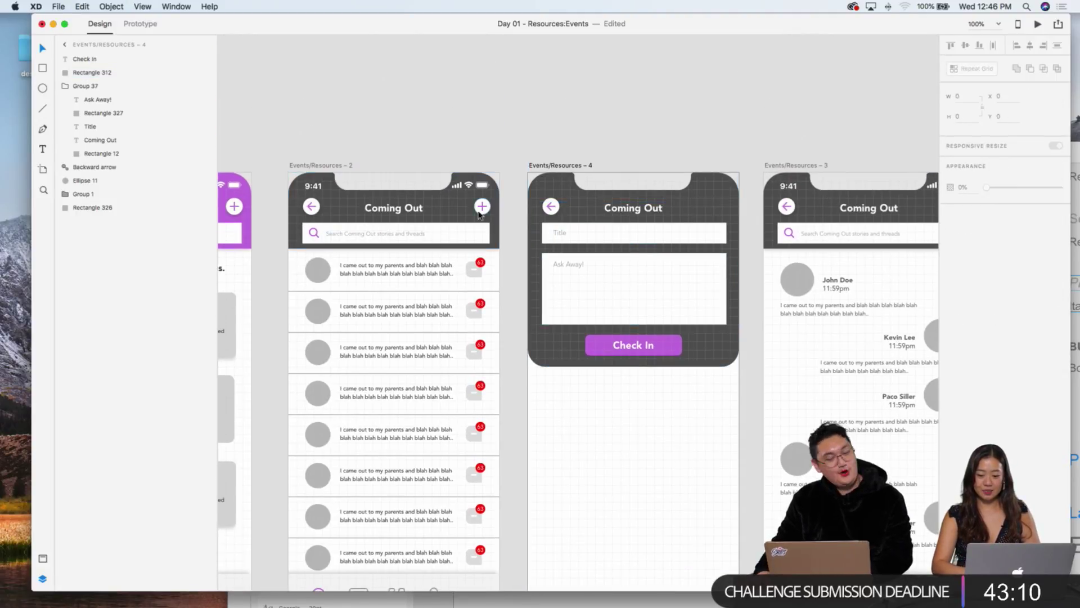
scroll(453, 205, "left", 3)
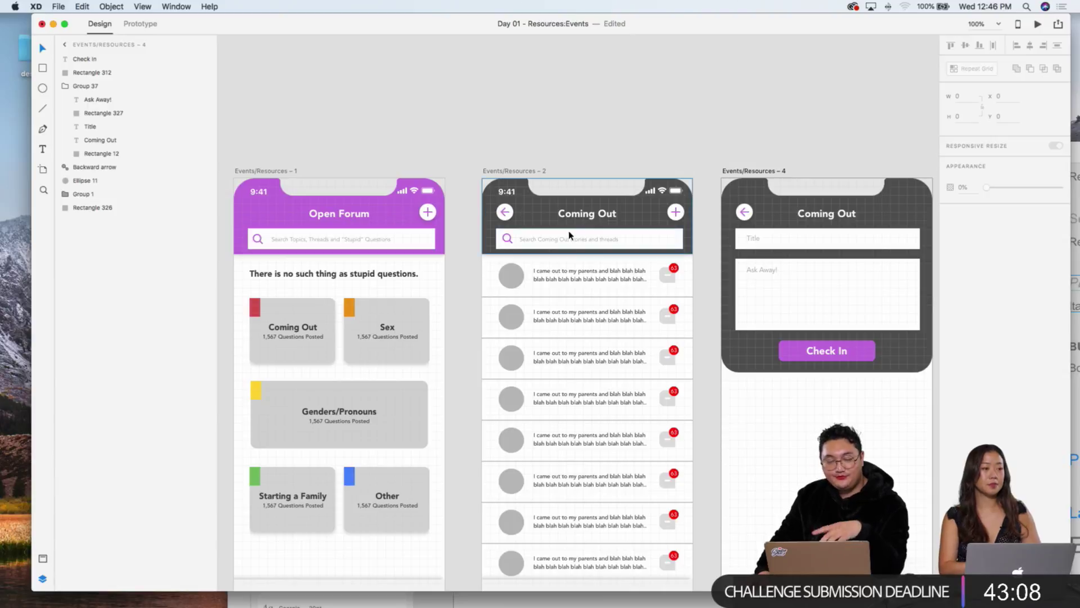
scroll(563, 231, "right", 2)
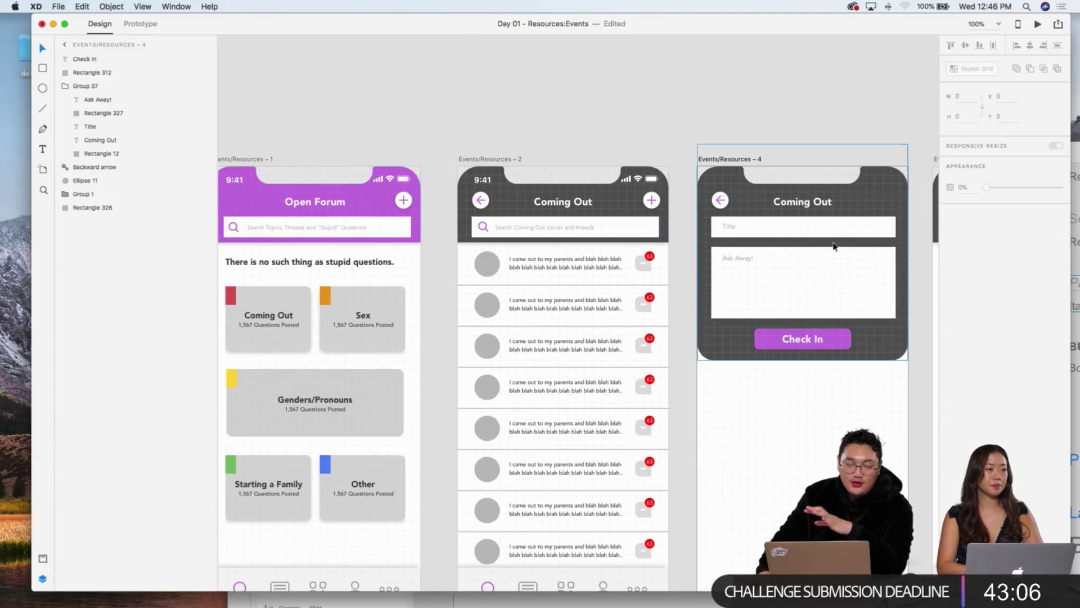
scroll(562, 225, "right", 6)
scroll(734, 232, "left", 6)
scroll(733, 231, "up", 2)
scroll(563, 225, "down", 2)
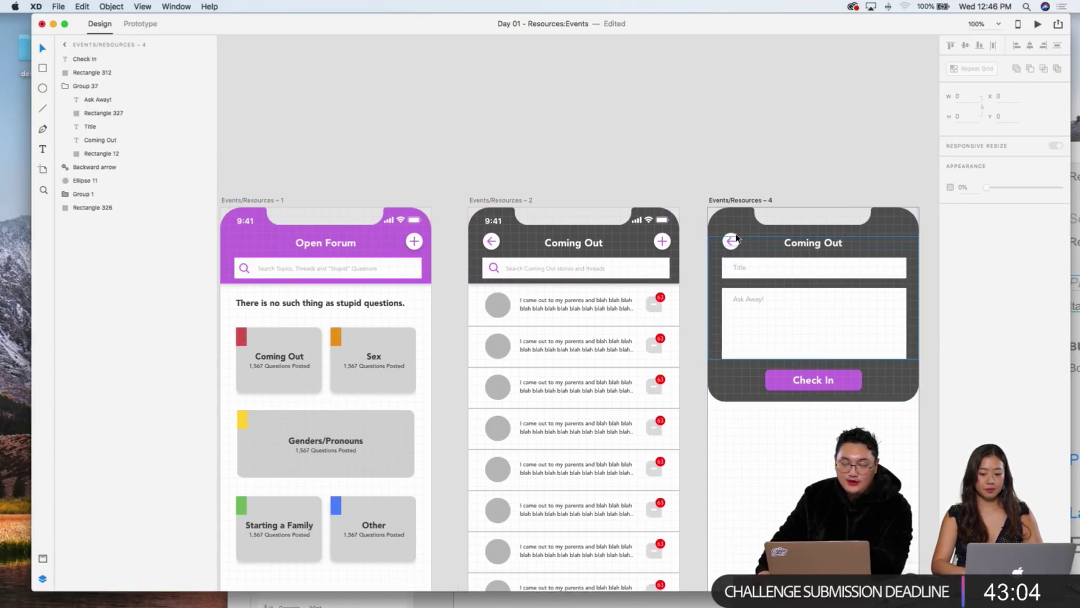
scroll(563, 225, "left", 1)
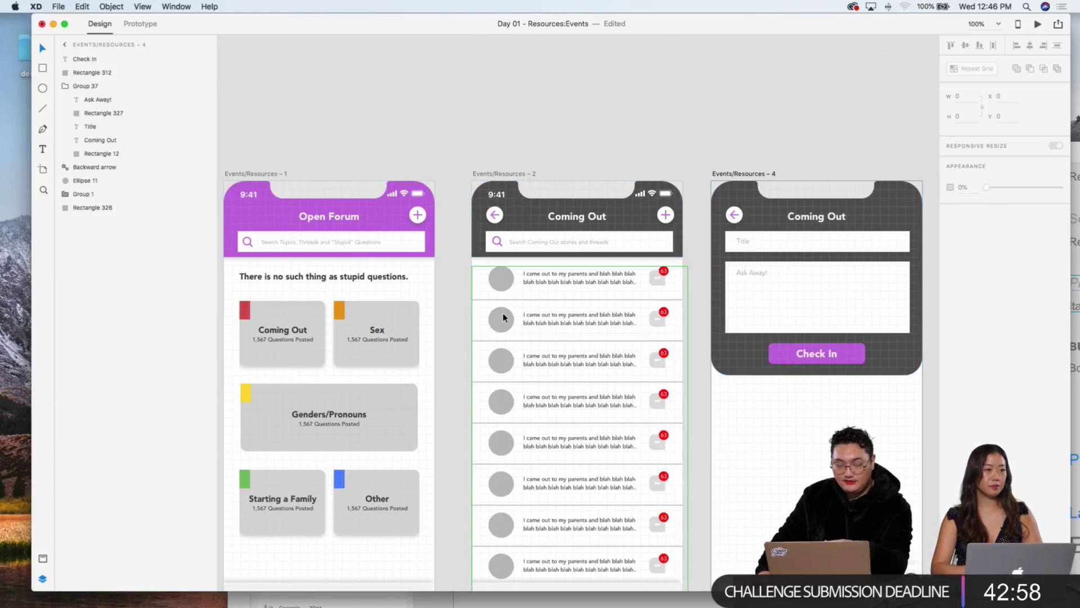
scroll(675, 337, "right", 2)
scroll(675, 337, "down", 1)
scroll(827, 315, "right", 1)
scroll(827, 315, "down", 1)
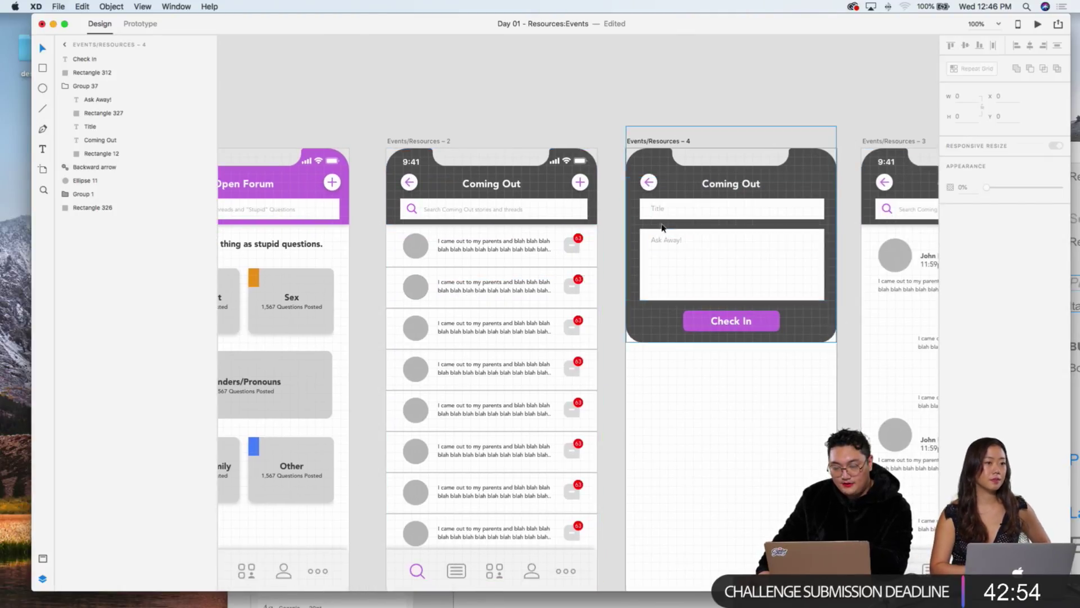
scroll(657, 212, "left", 2)
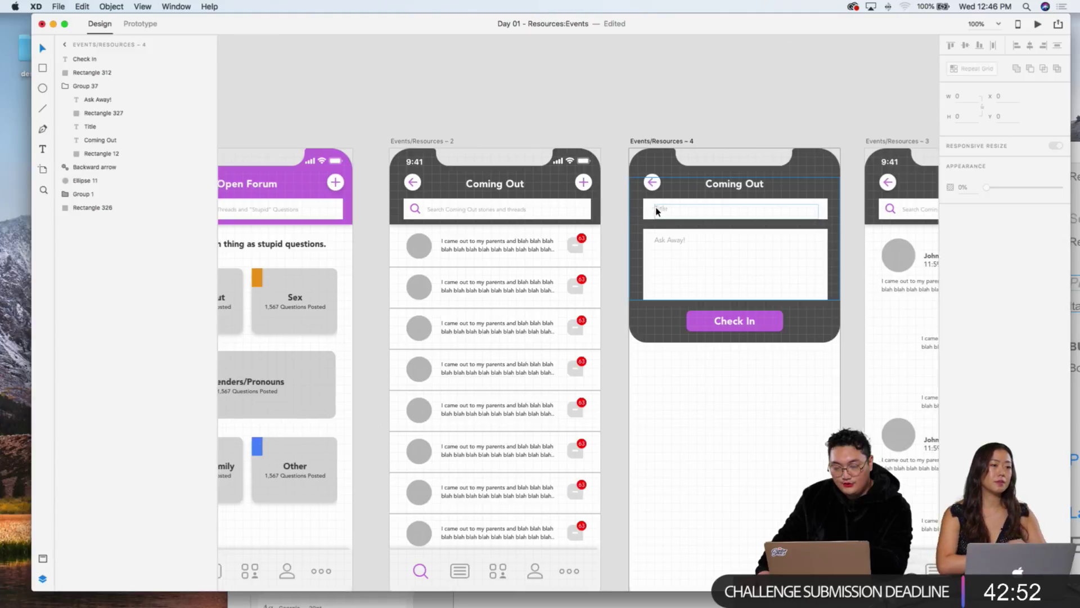
scroll(655, 211, "right", 1)
scroll(654, 211, "right", 2)
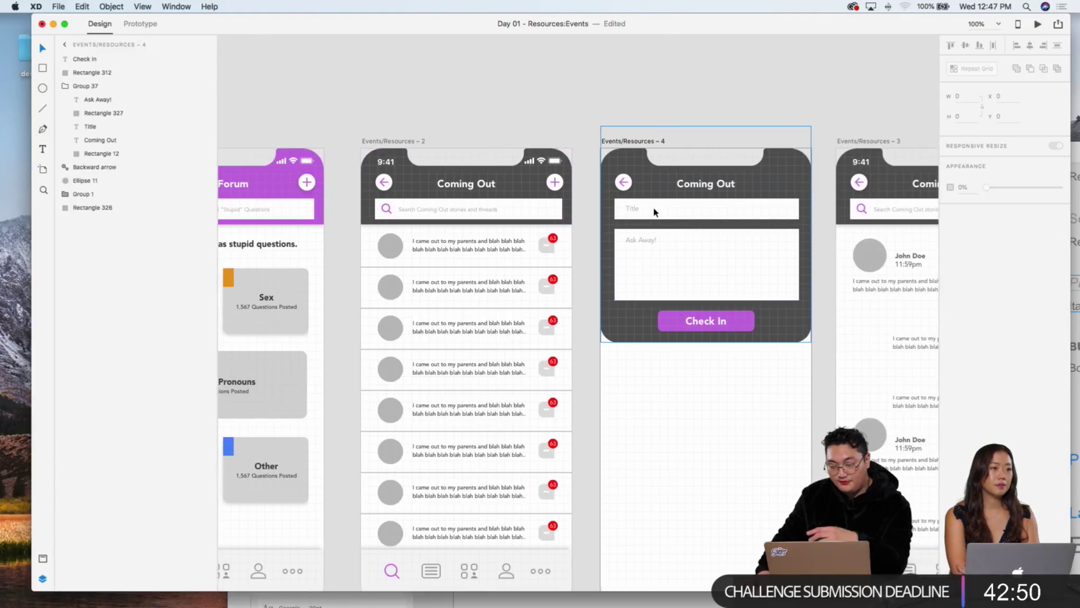
Step: Relabel the form's purple button from 'Check In' to 'Submit'
key("super+equal")
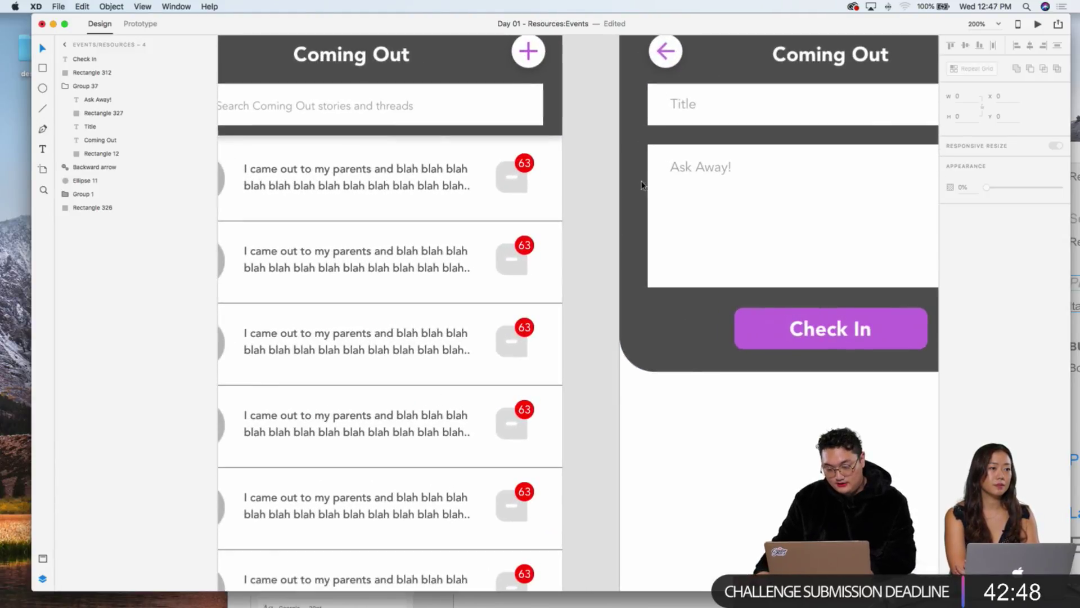
scroll(659, 215, "right", 2)
scroll(658, 214, "right", 2)
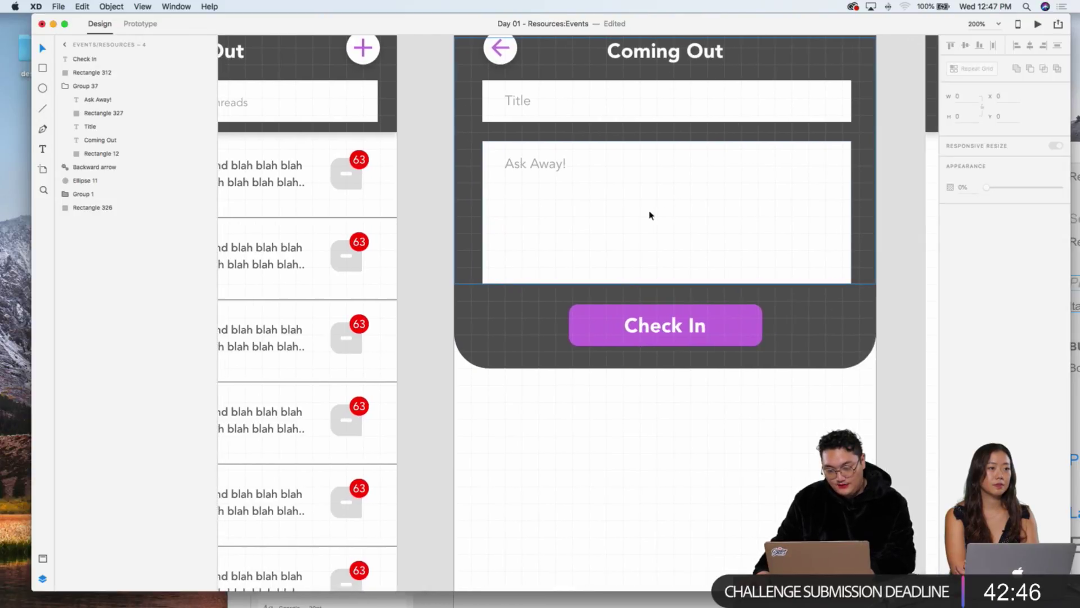
double_click(689, 332)
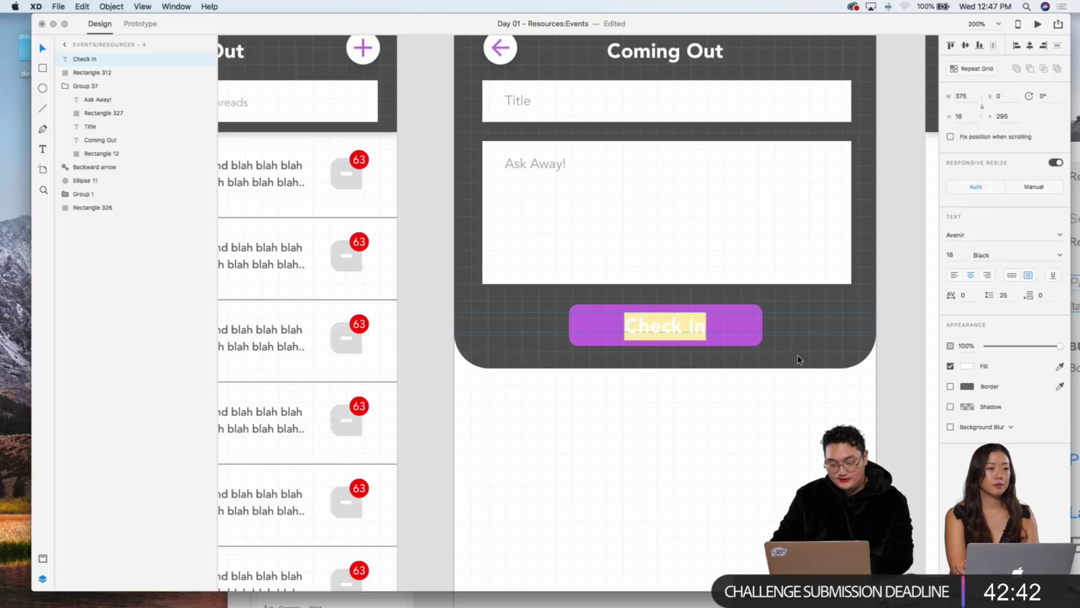
type("Submit")
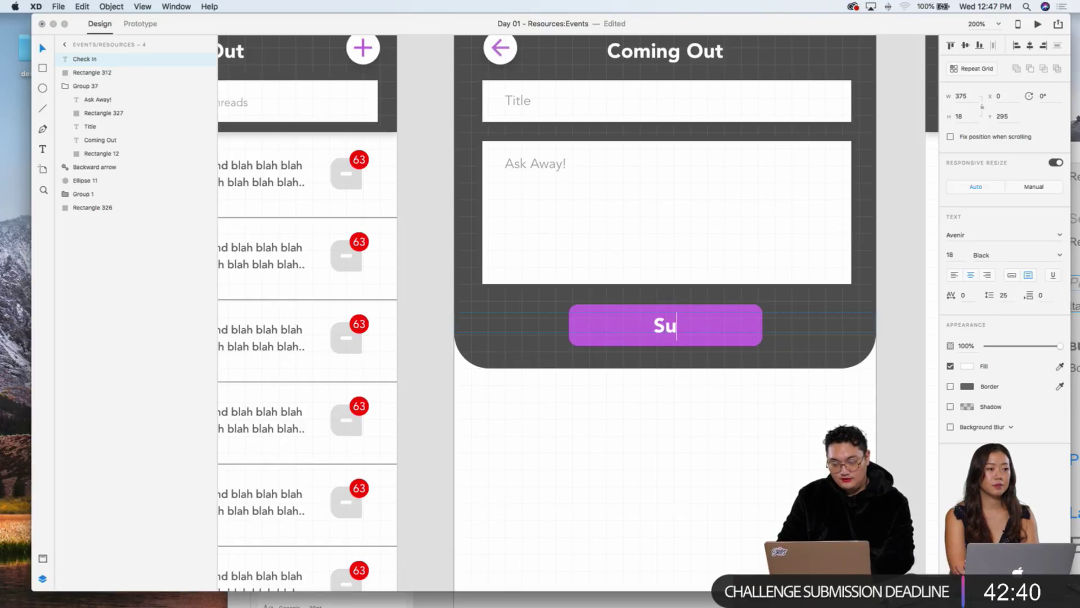
key("Escape")
key("super+minus")
key("super+minus")
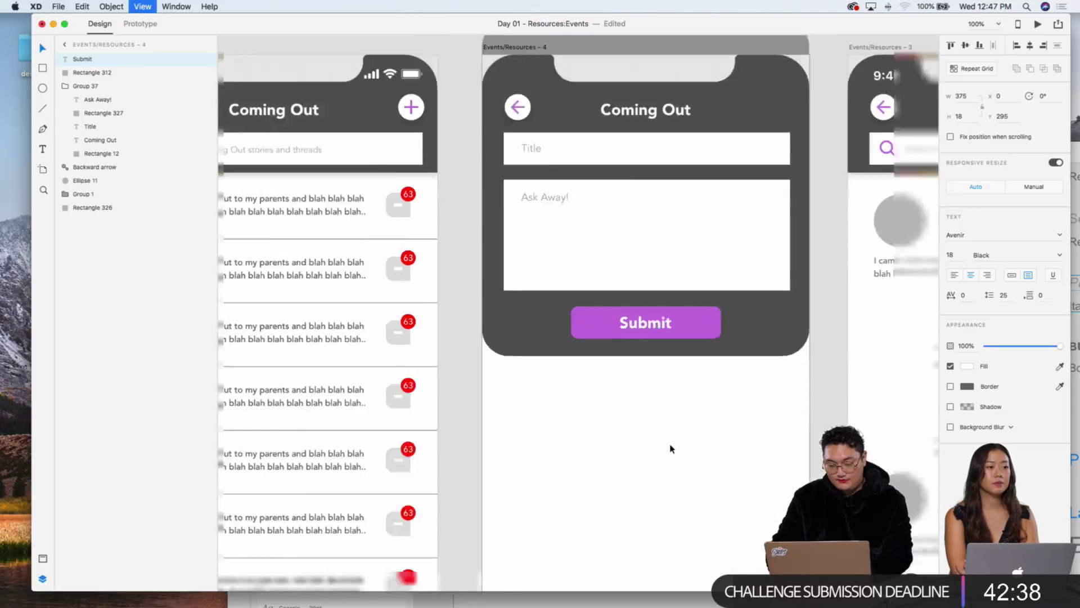
left_click(644, 360)
scroll(644, 360, "left", 5)
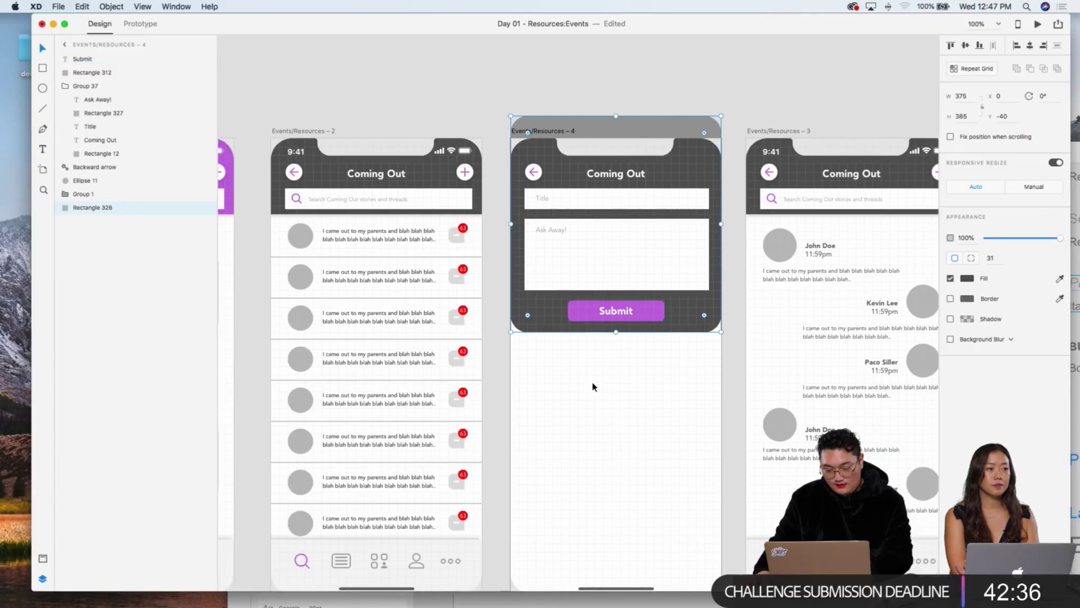
Step: Wire the Coming Out list's plus button to Events/Resources – 4 as a Slide Down overlay
left_click(139, 25)
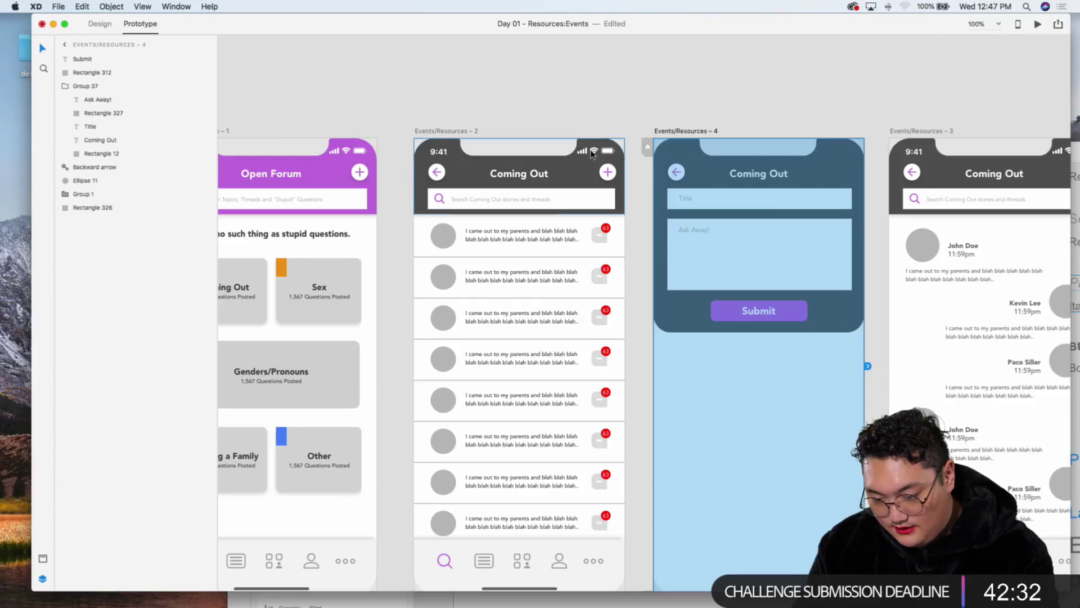
left_click(607, 174)
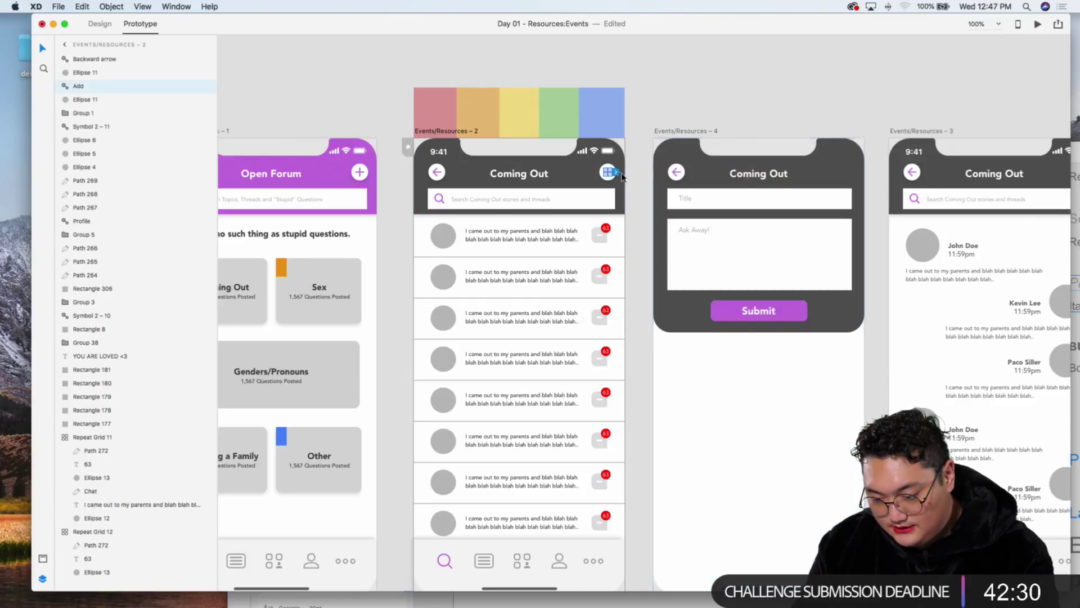
left_click_drag(623, 176, 676, 155)
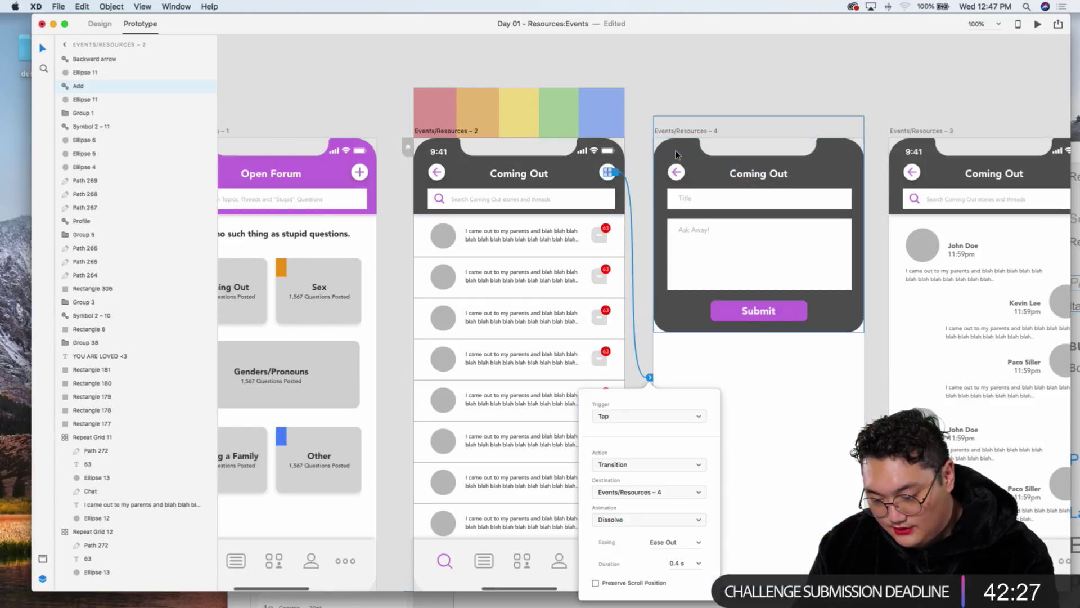
left_click(614, 463)
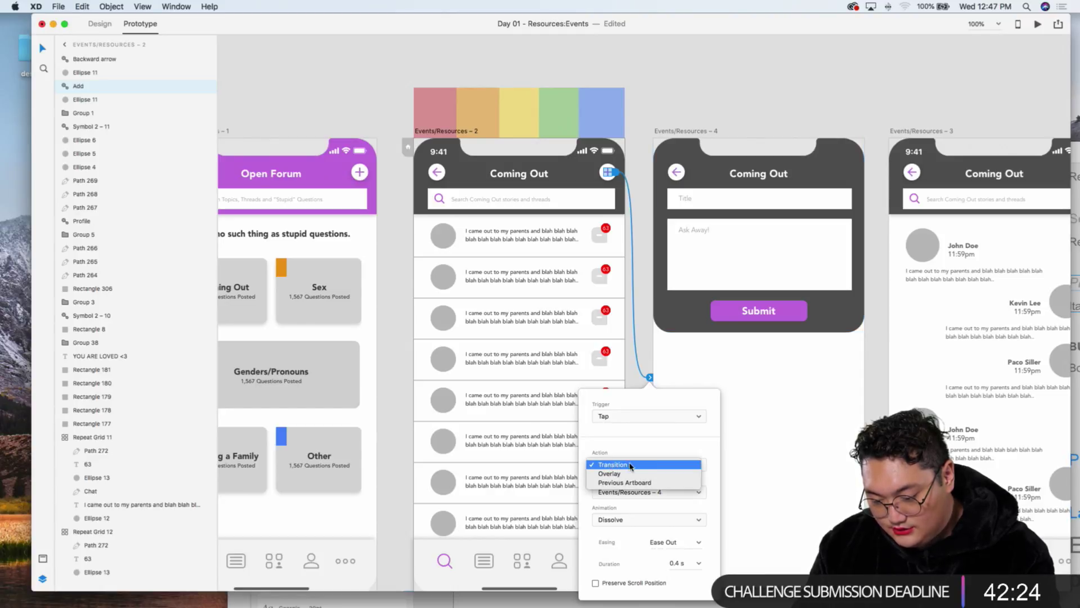
left_click(605, 474)
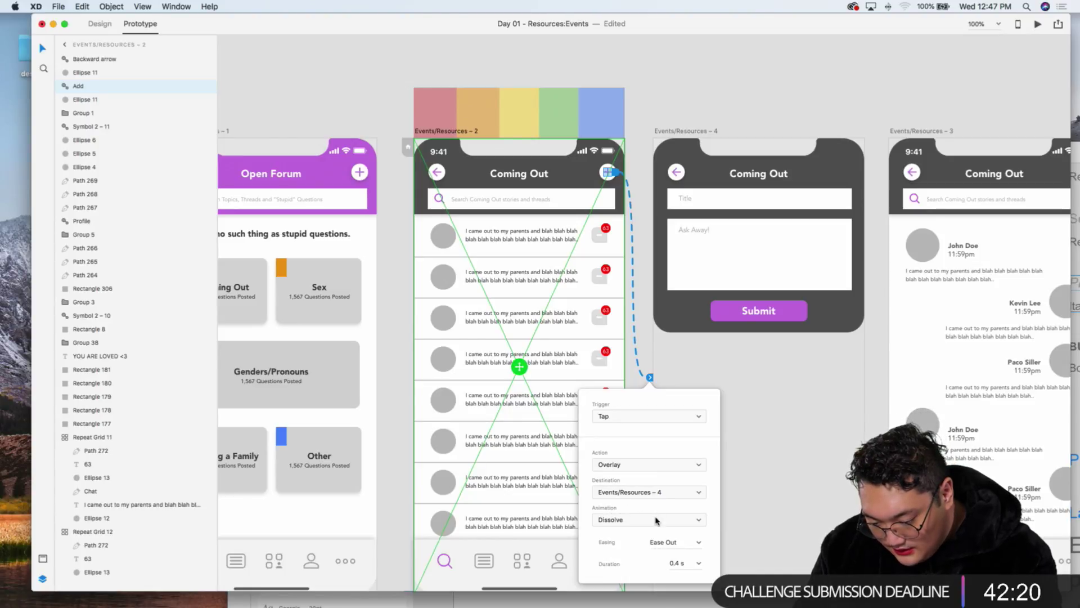
left_click(656, 519)
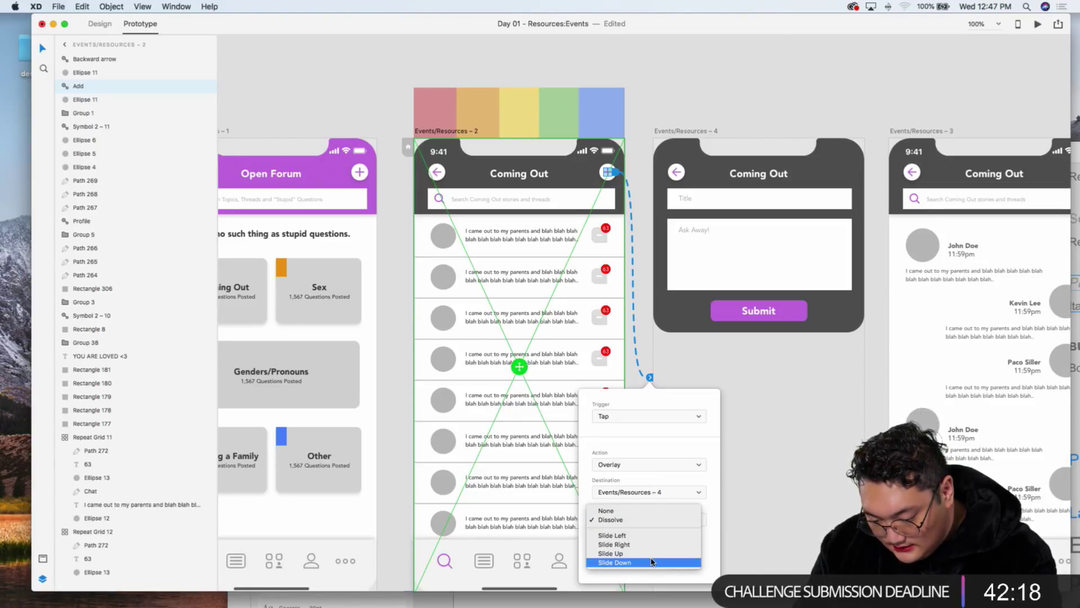
left_click(651, 561)
left_click(799, 439)
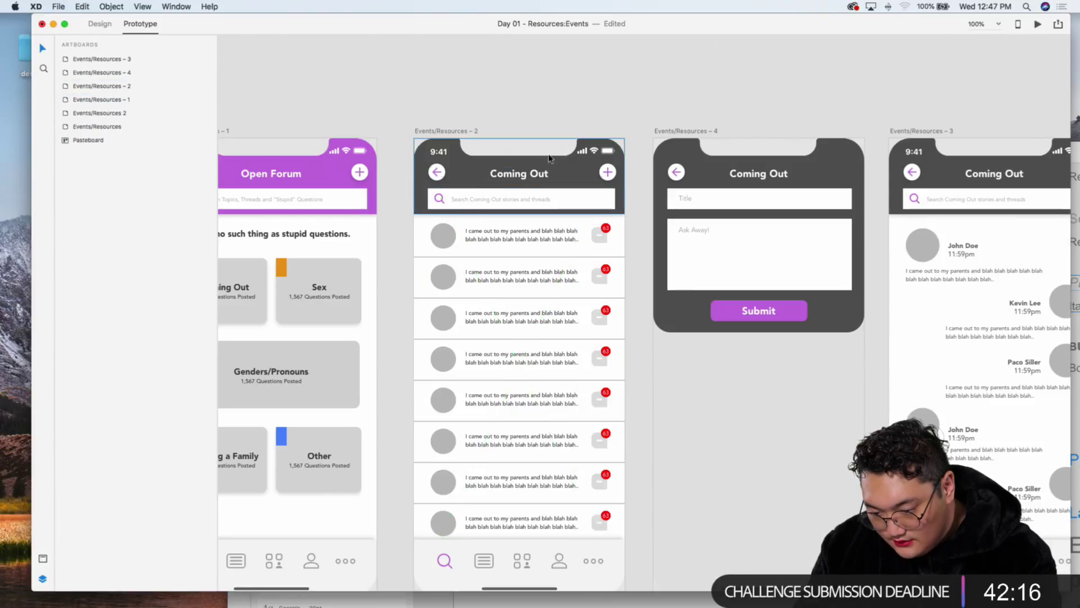
Step: Preview the Coming Out list and test the plus button's overlay
left_click(542, 180)
left_click(1037, 24)
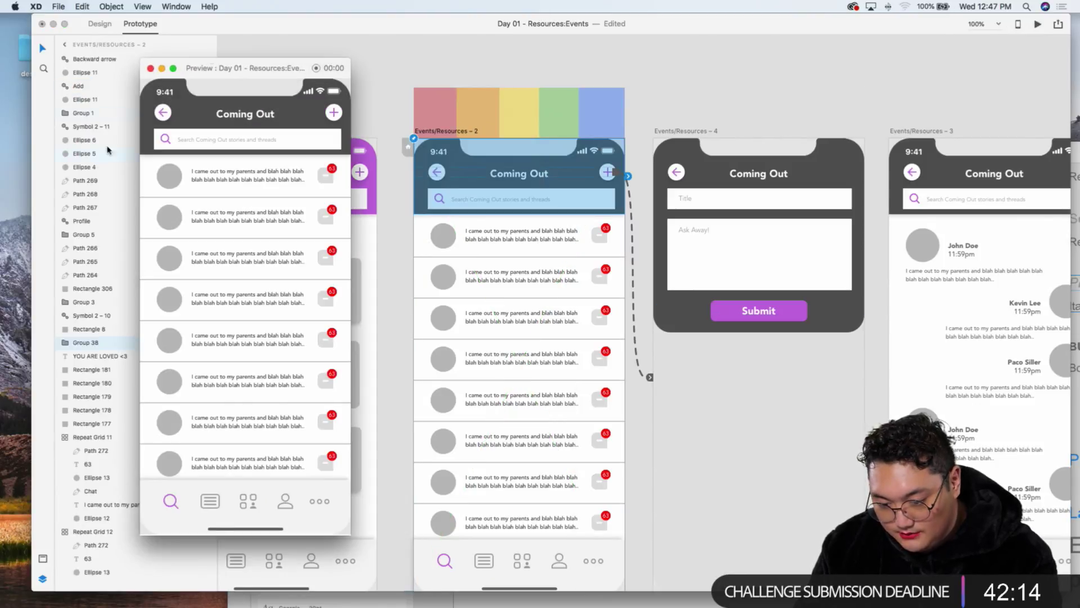
left_click(333, 114)
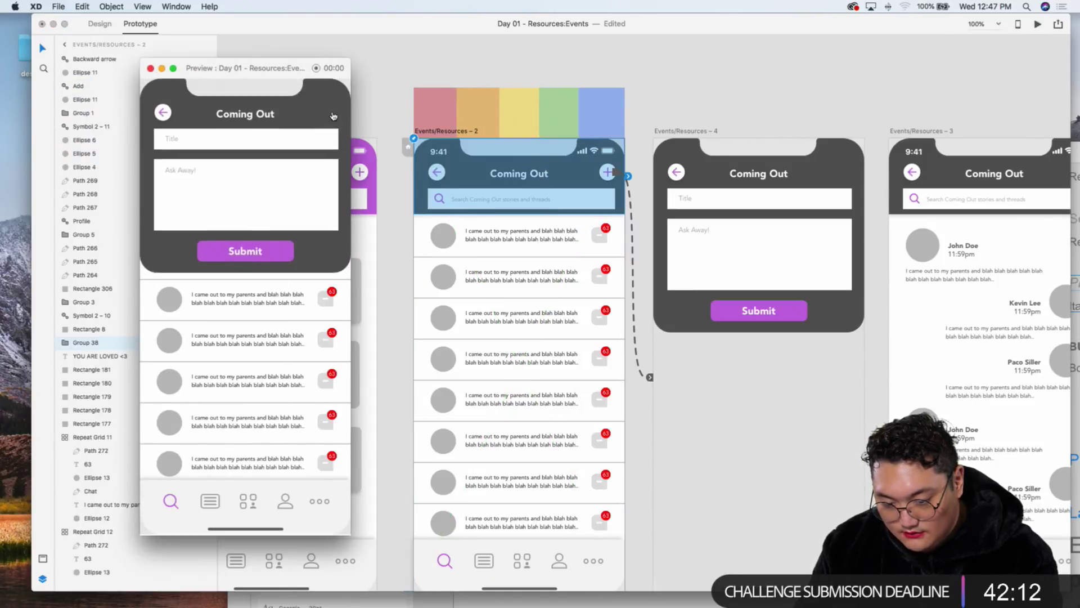
left_click(333, 114)
left_click(755, 147)
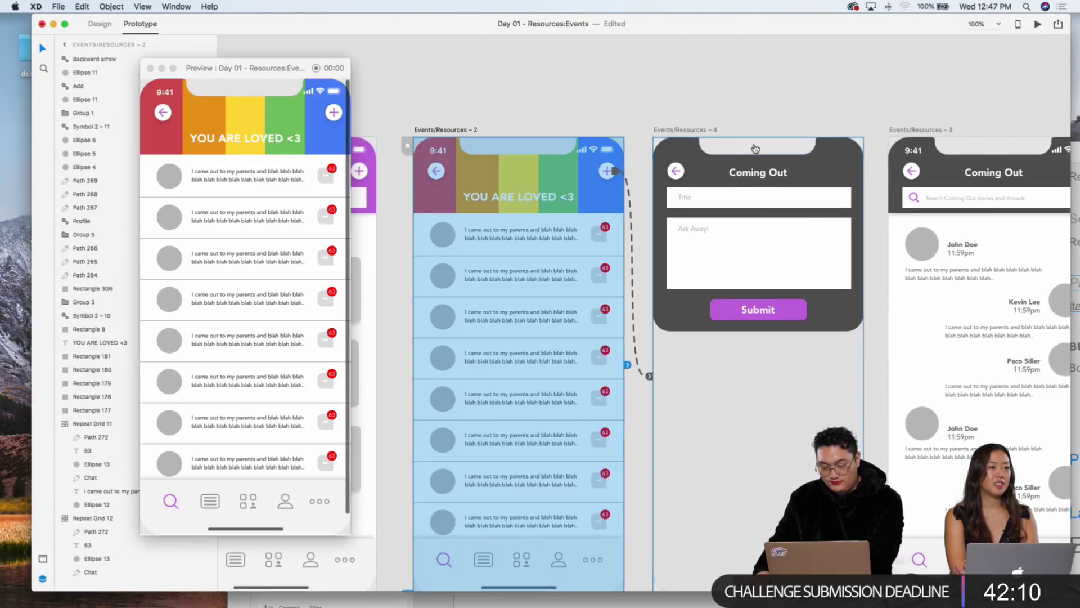
Step: In Design mode, place the dark Coming Out header over Events/Resources – 2's rainbow header
left_click(756, 145)
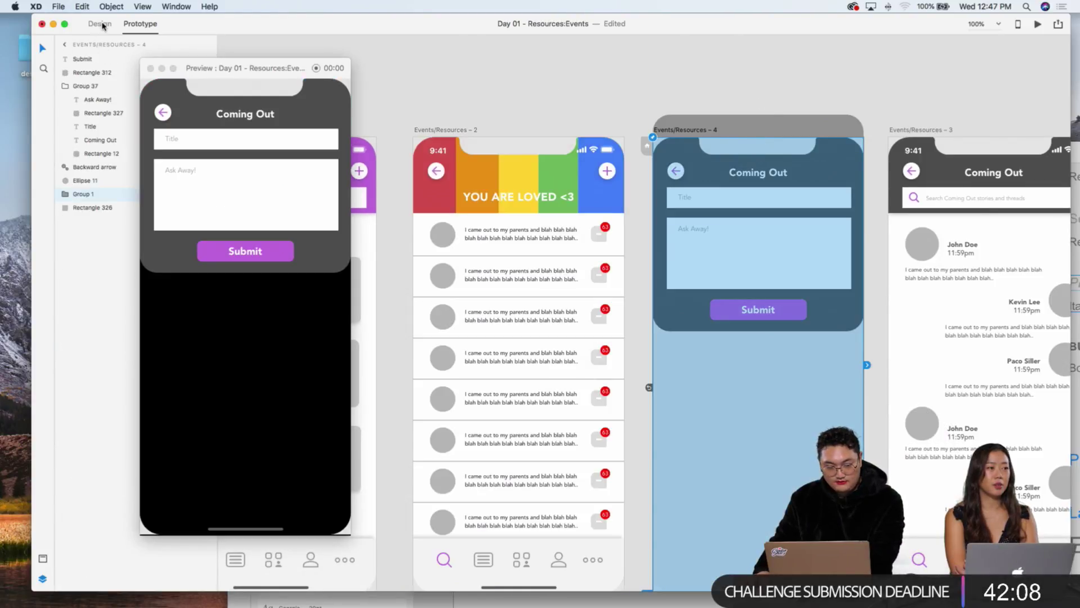
left_click(100, 24)
left_click(743, 92)
left_click(764, 150)
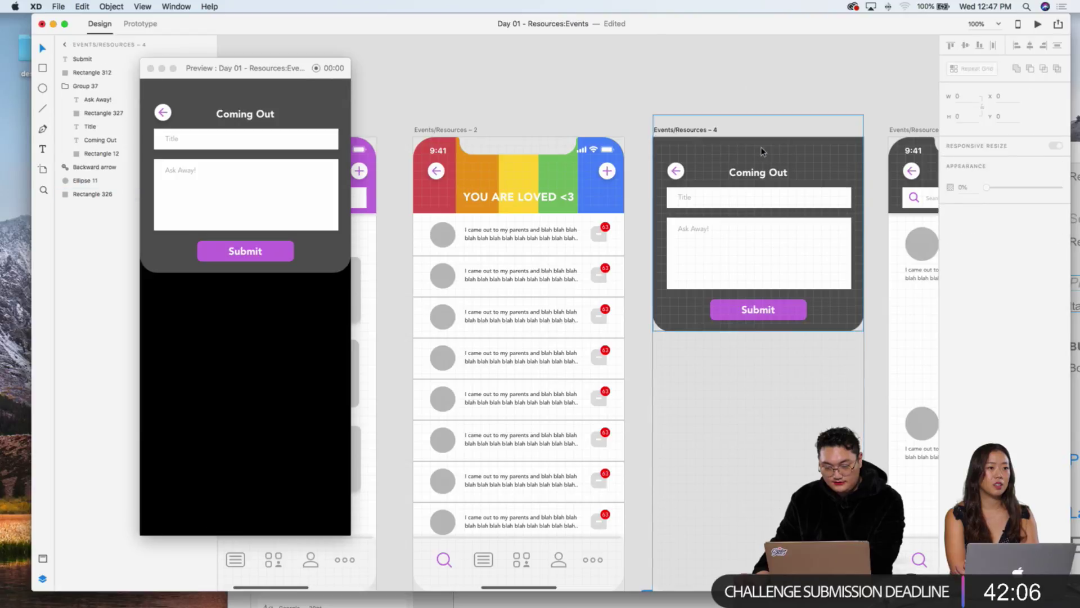
left_click(534, 154)
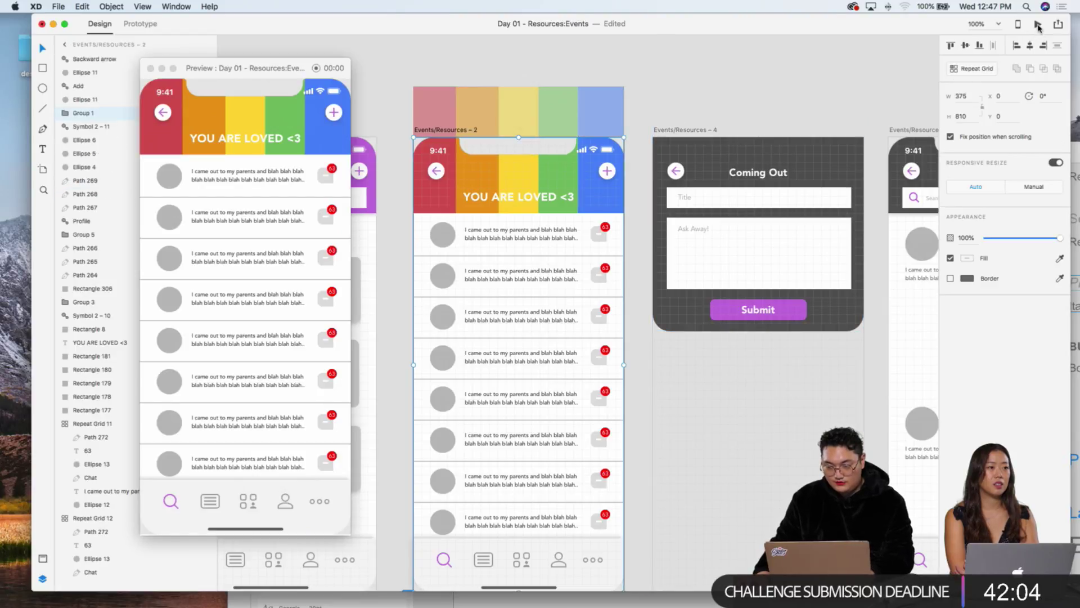
left_click(1038, 26)
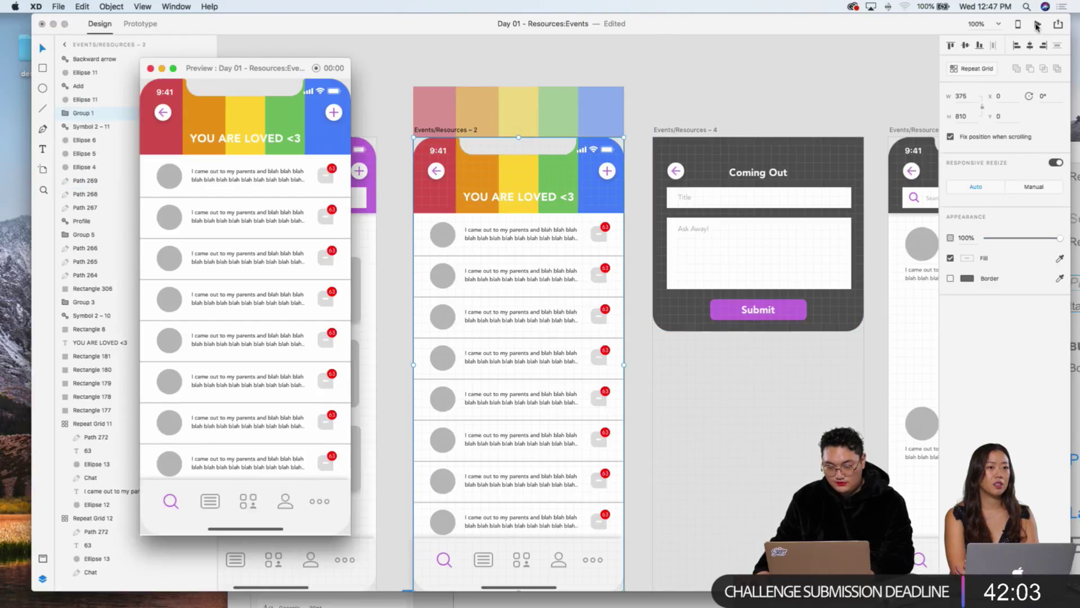
left_click(687, 92)
left_click(685, 129)
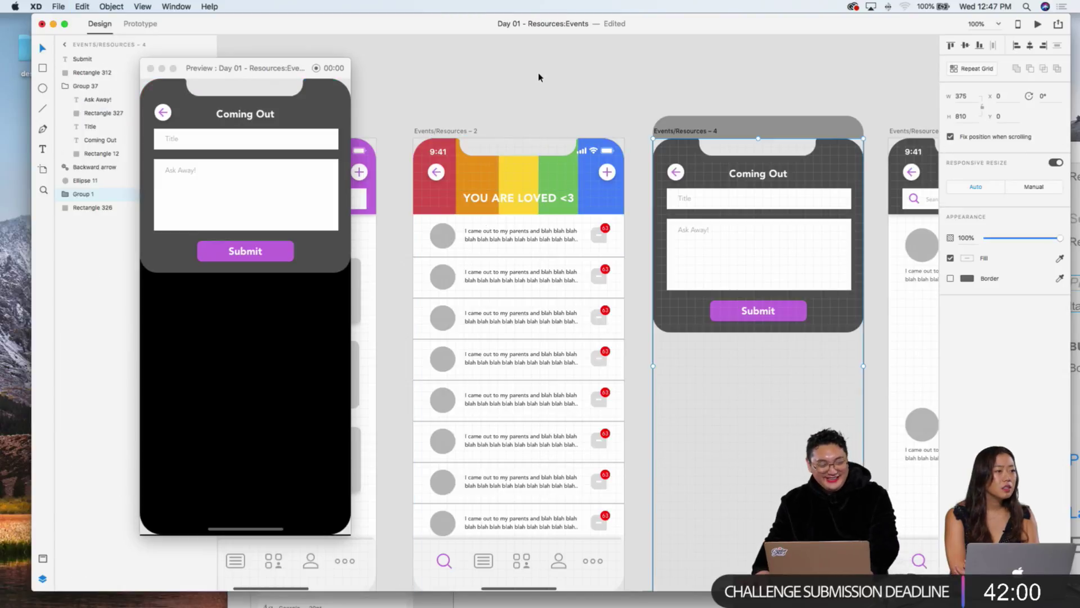
left_click(491, 169)
key("super+v")
key("z")
left_click(800, 189)
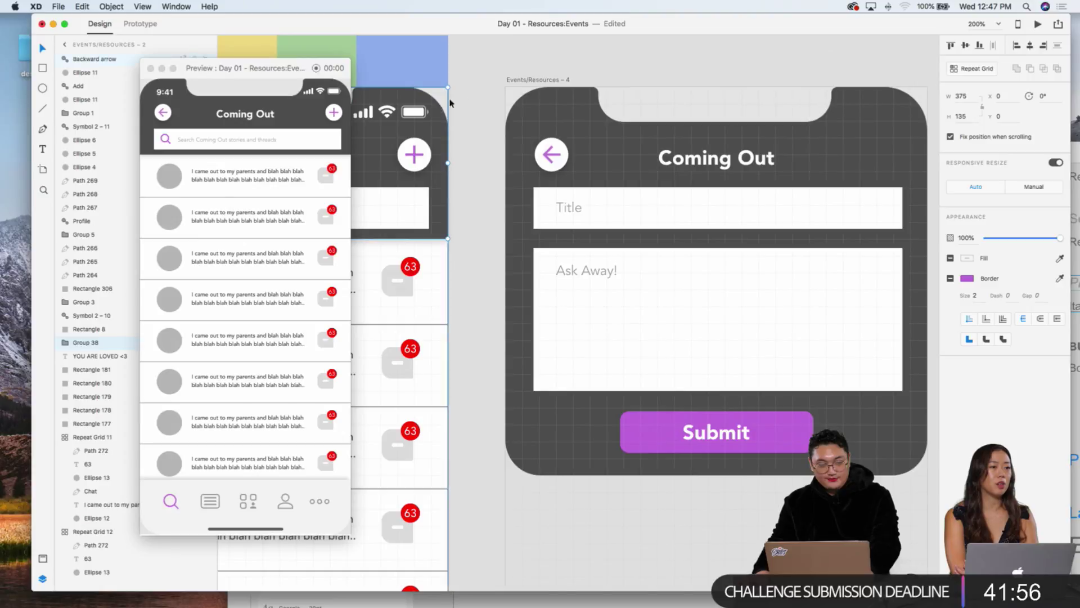
Step: Delete the form's phone notch frame, then test the plus and back arrow in preview
left_click(566, 126)
left_click(662, 125)
key("Delete")
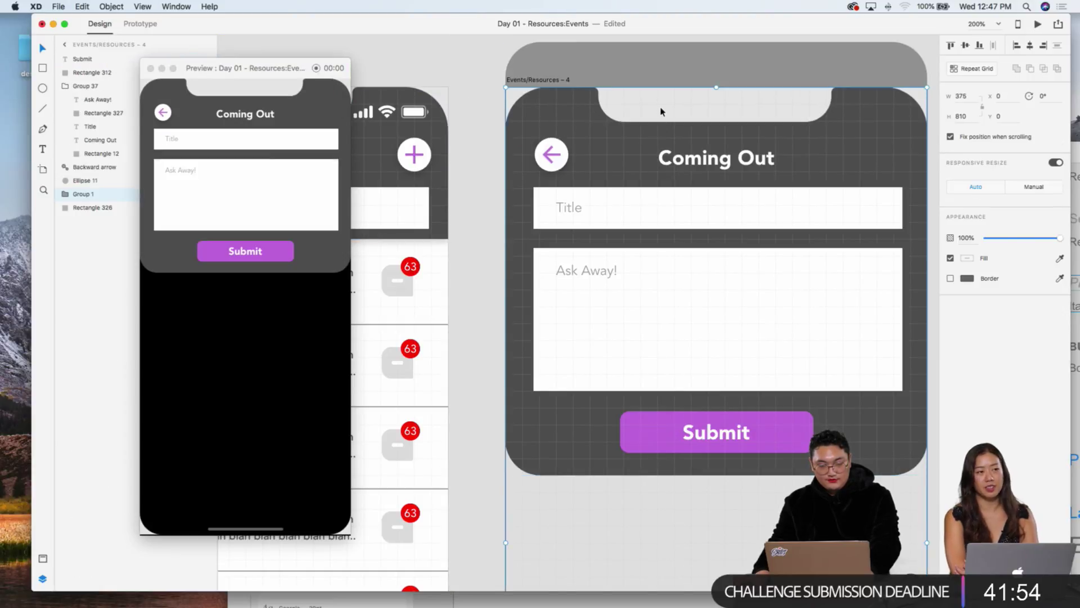
left_click(434, 115)
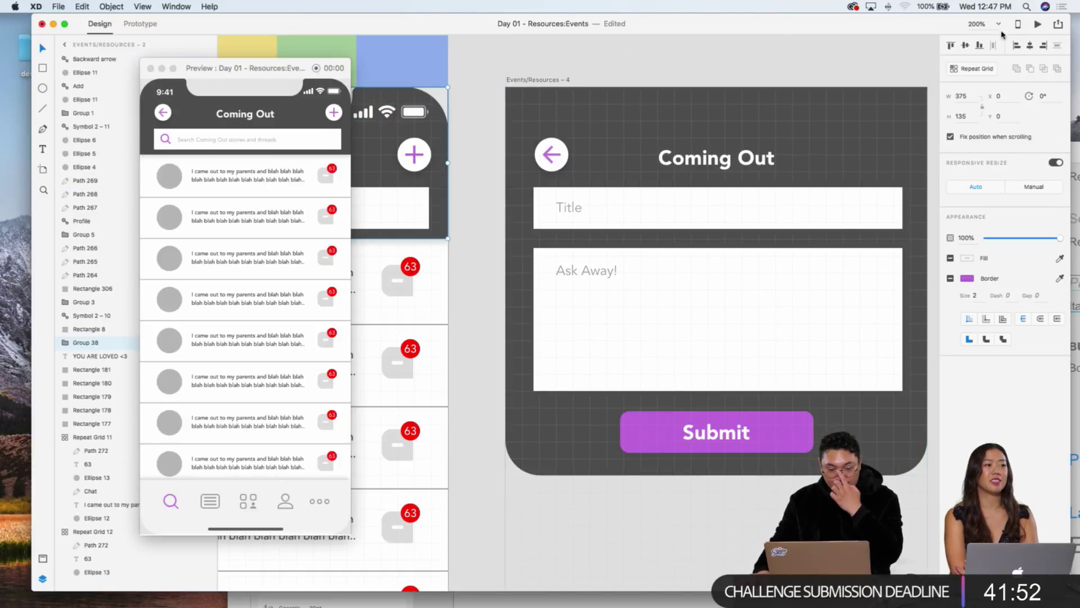
left_click(336, 117)
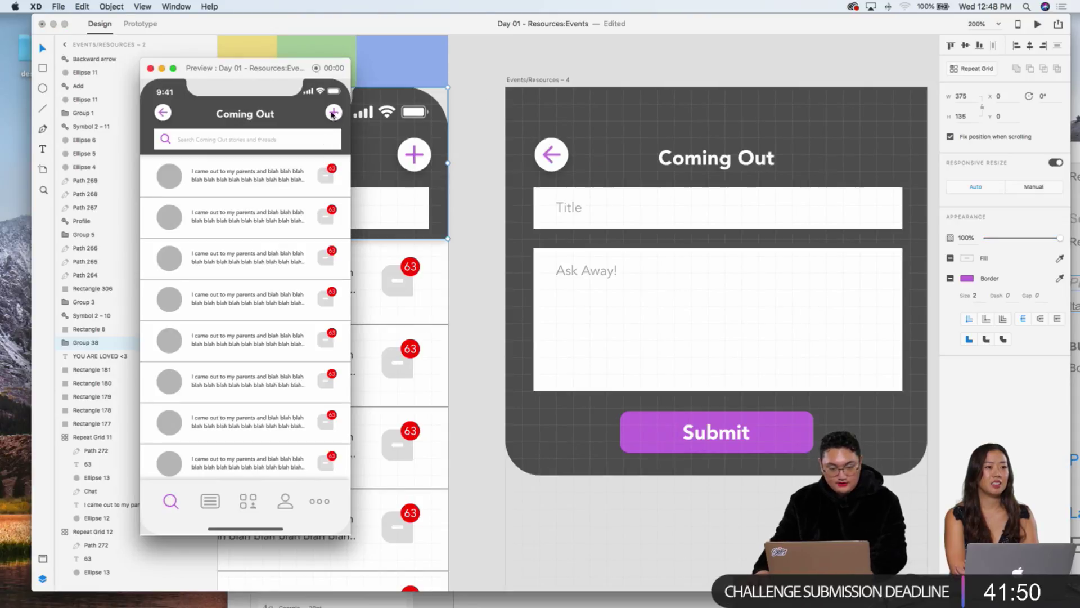
left_click(333, 113)
left_click(161, 112)
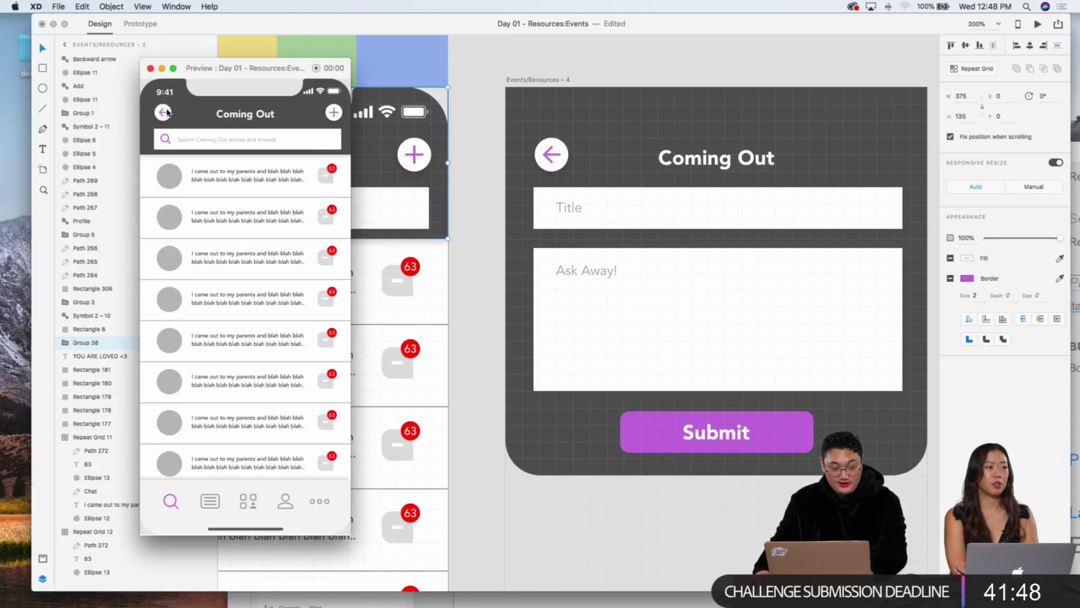
left_click(332, 113)
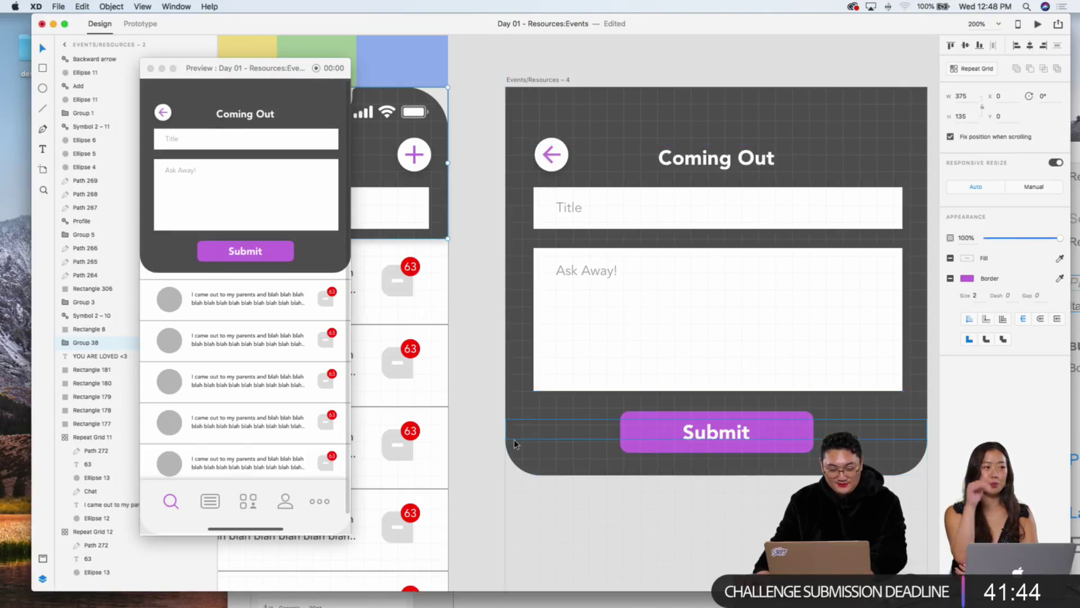
Step: Try an 11 corner radius on the form background, undo it, and reopen the form in preview
left_click(539, 445)
left_click_drag(539, 443, 512, 464)
key("super+z")
key("super+z")
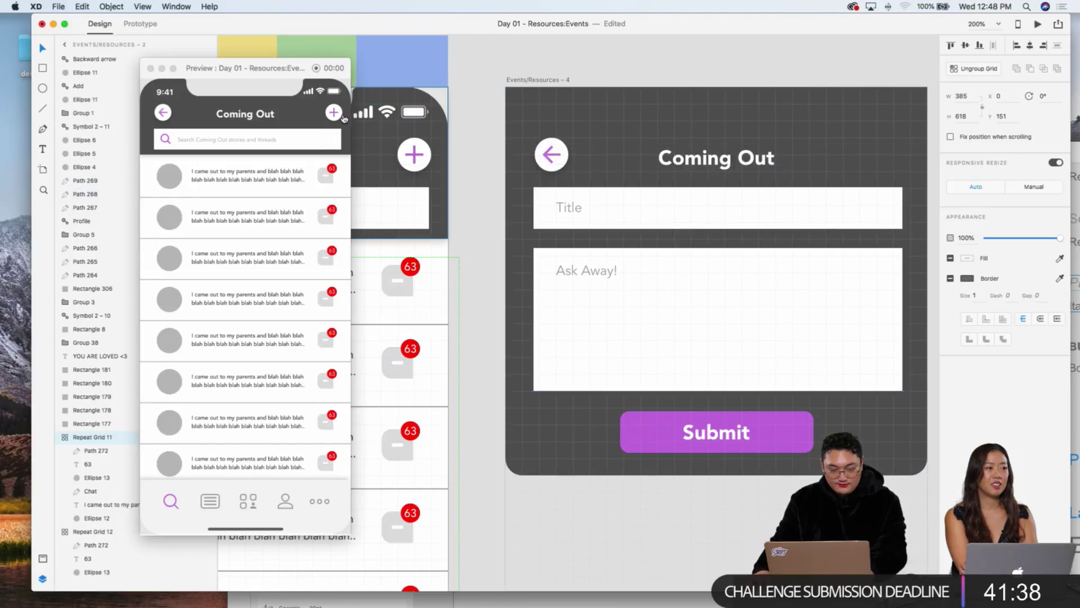
left_click(344, 117)
left_click(344, 117)
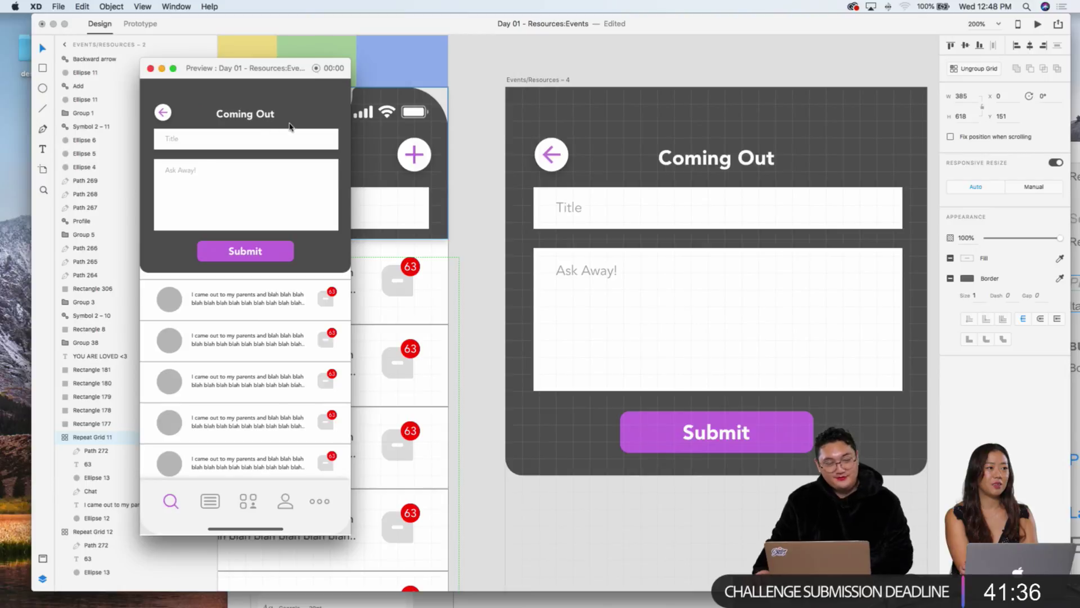
left_click(543, 157)
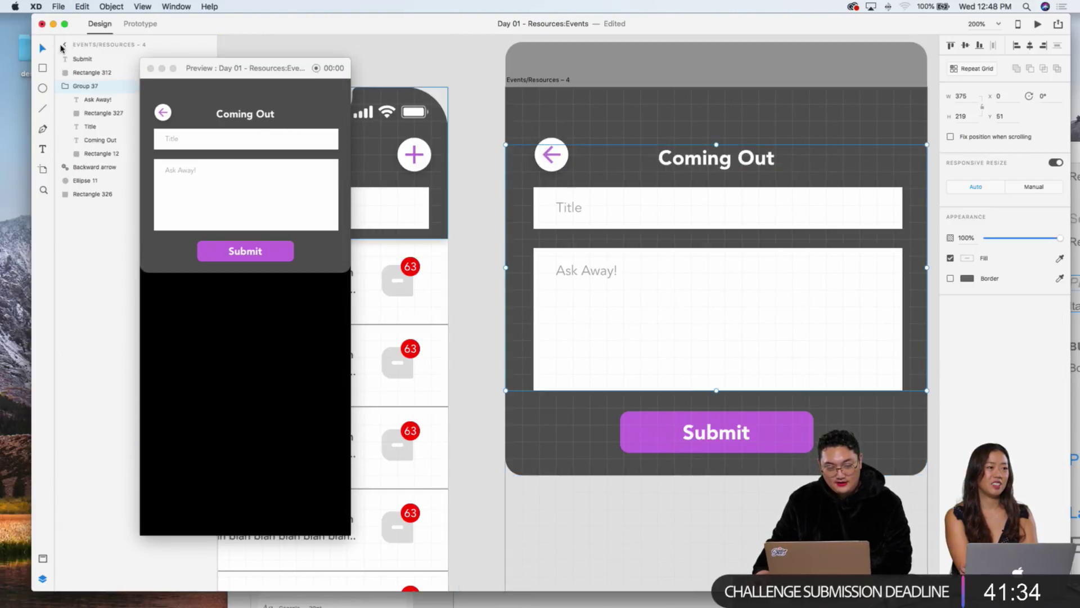
Step: Shrink the Coming Out title box inside Group 37 to 255 wide at X 60, clearing the back arrow
left_click(140, 24)
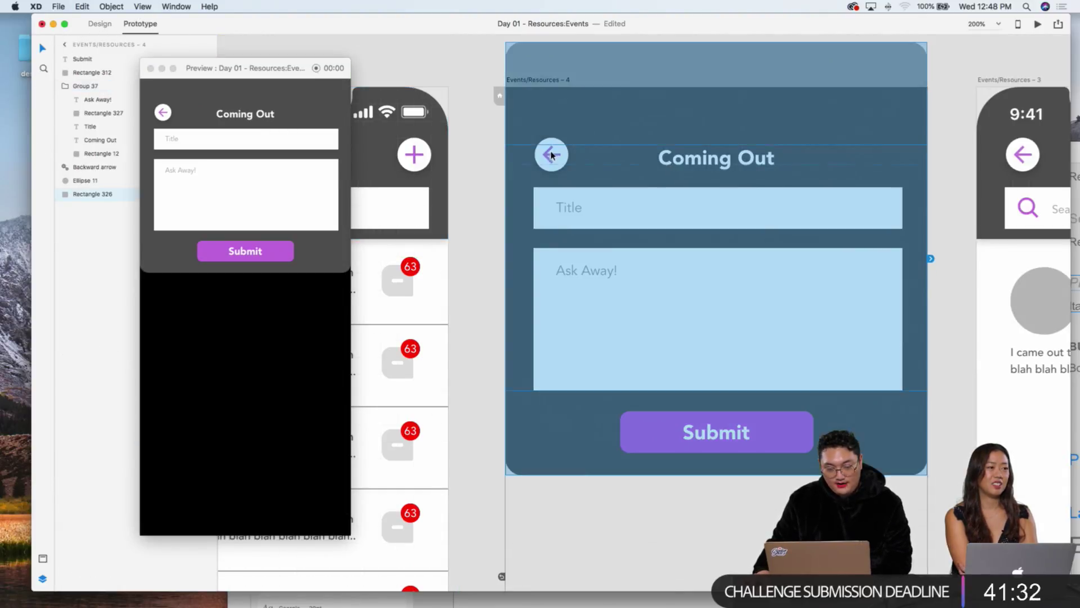
key("Escape")
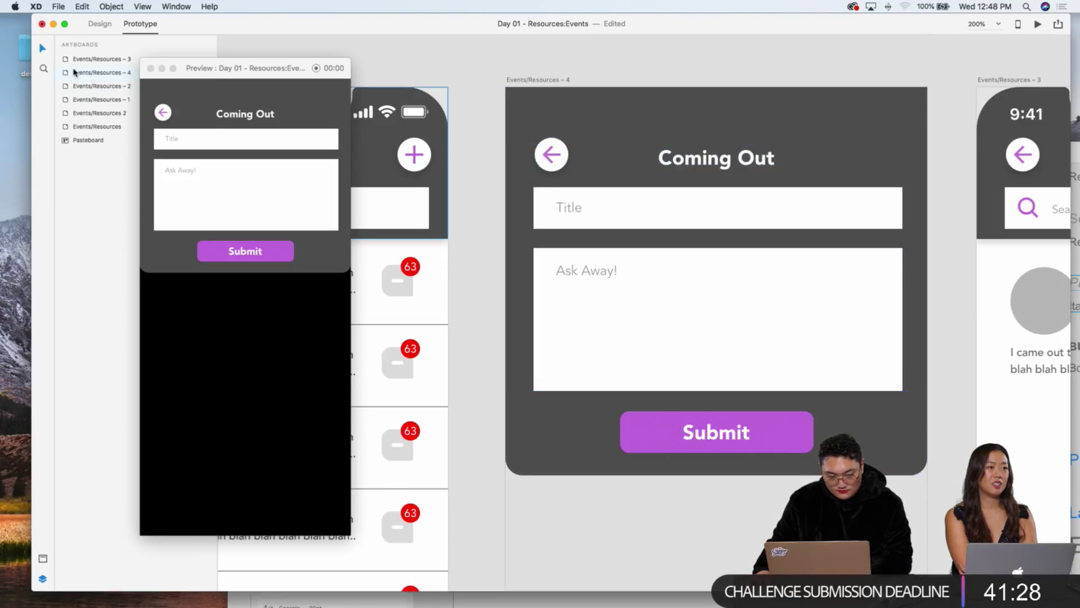
left_click(94, 19)
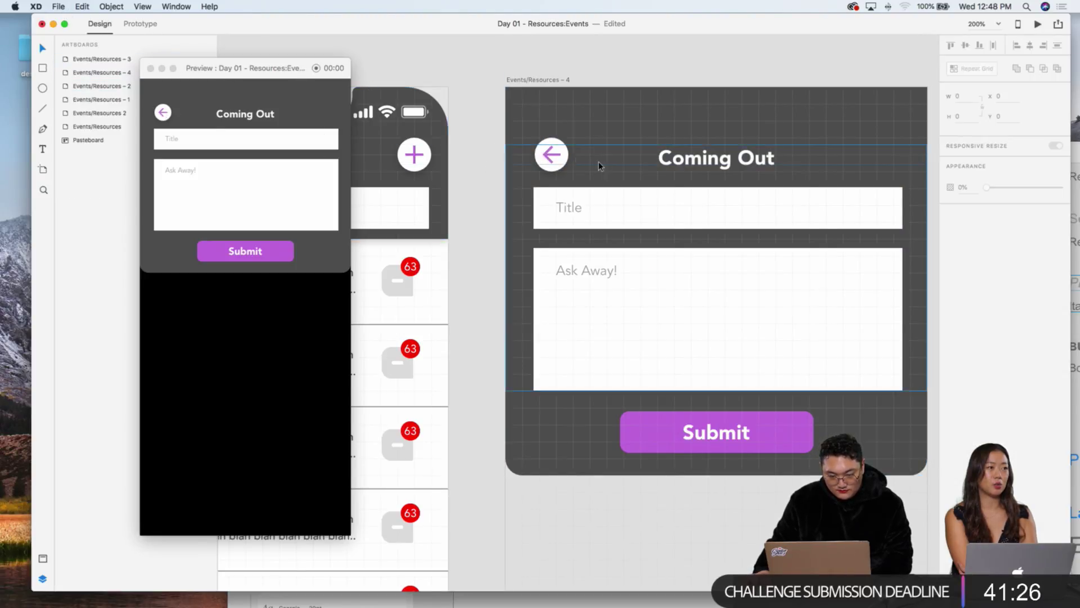
left_click(665, 160)
key("Return")
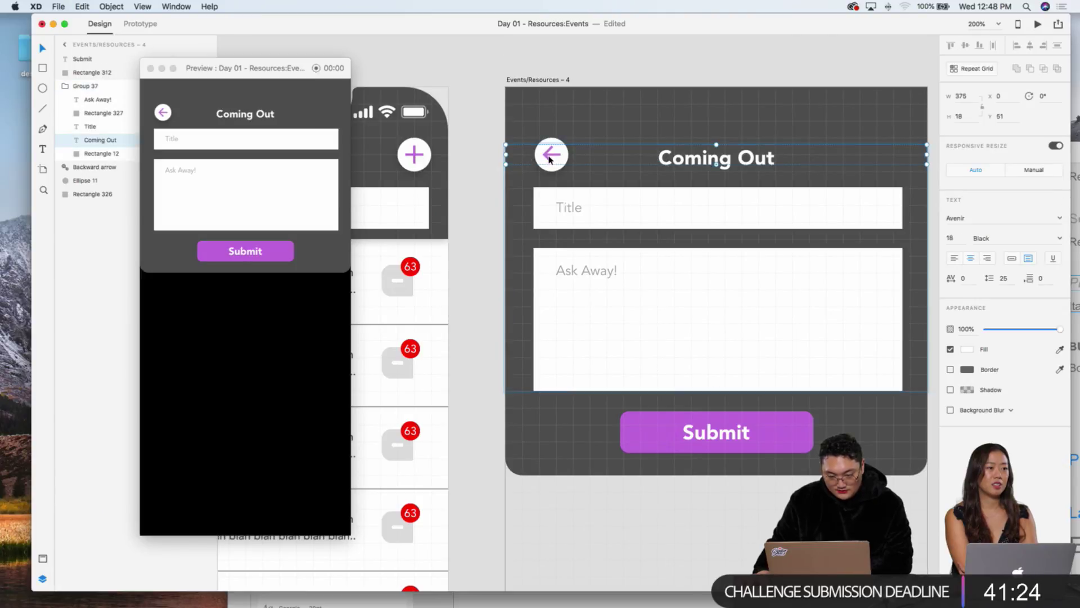
key("Return")
key("Escape")
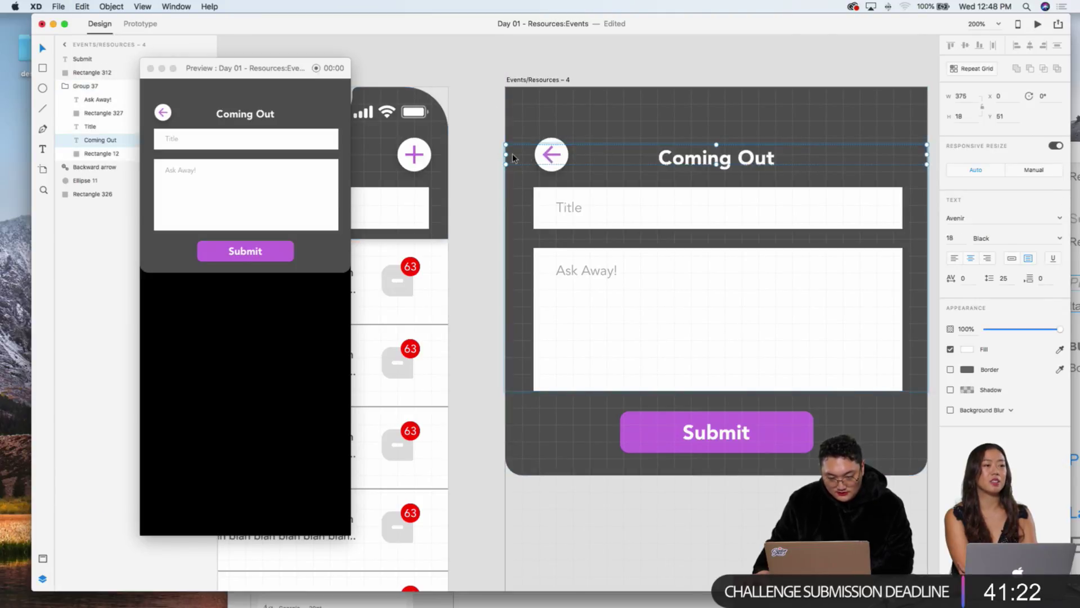
left_click_drag(506, 154, 575, 154)
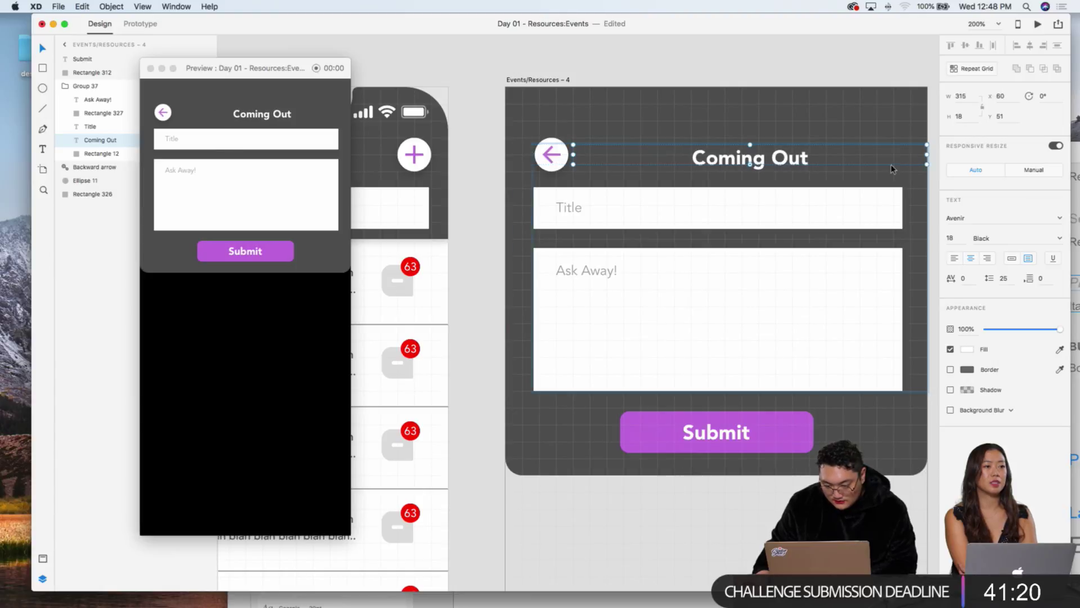
left_click_drag(926, 153, 861, 159)
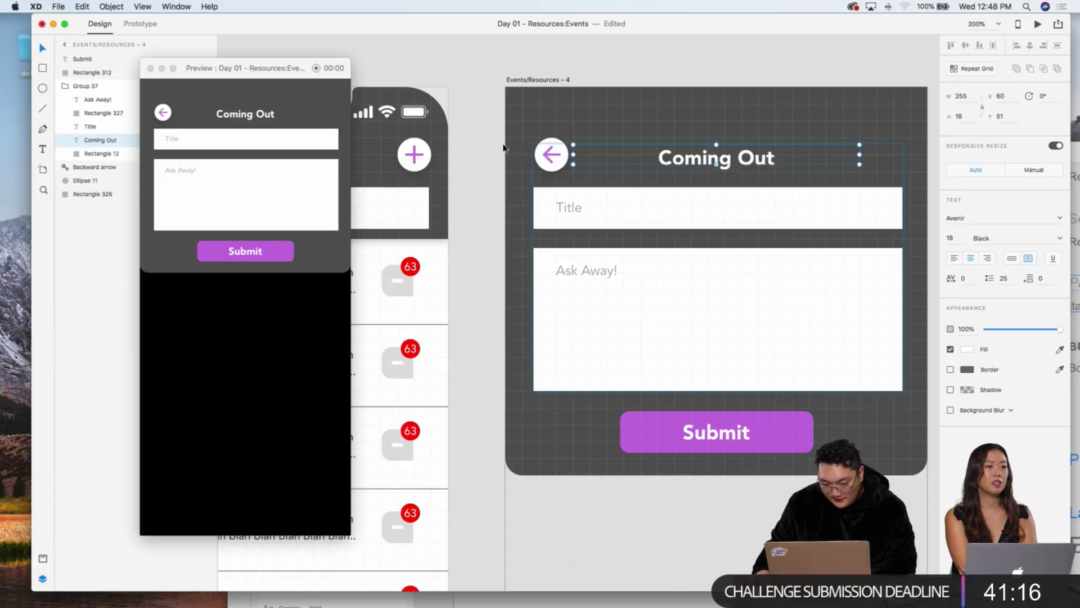
left_click(140, 23)
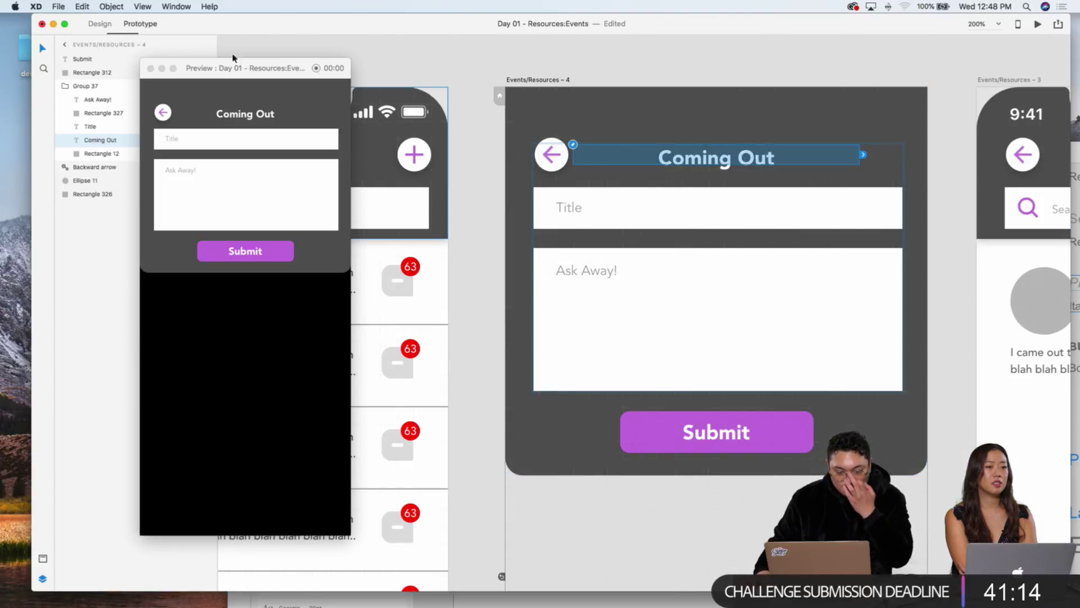
Step: Link the form's back arrow to Events/Resources – 2 as a tap Transition with Slide Up
left_click(552, 154)
left_click_drag(564, 155, 442, 168)
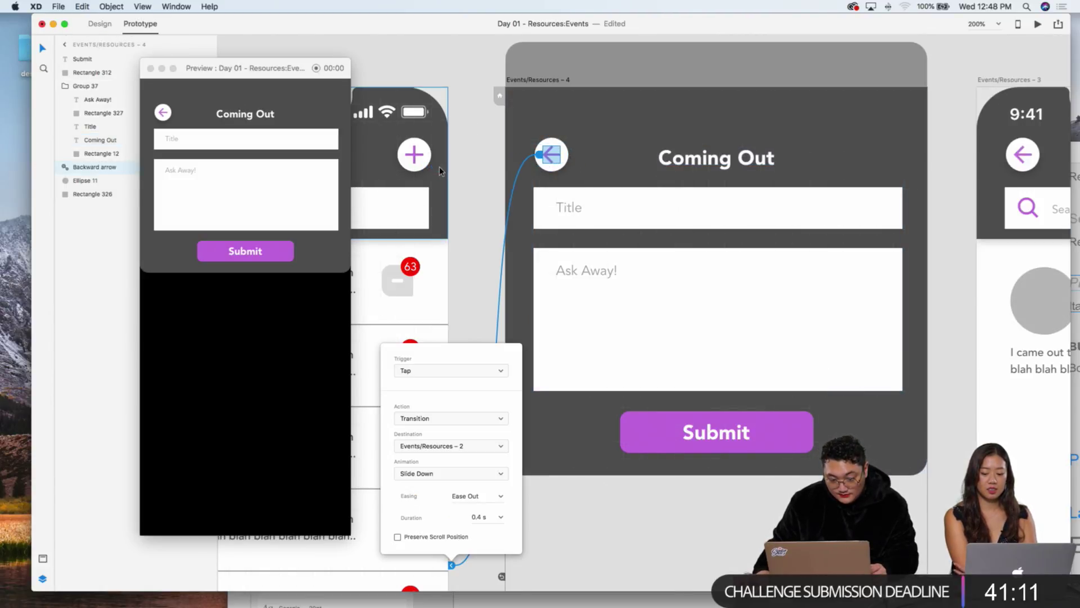
left_click(432, 471)
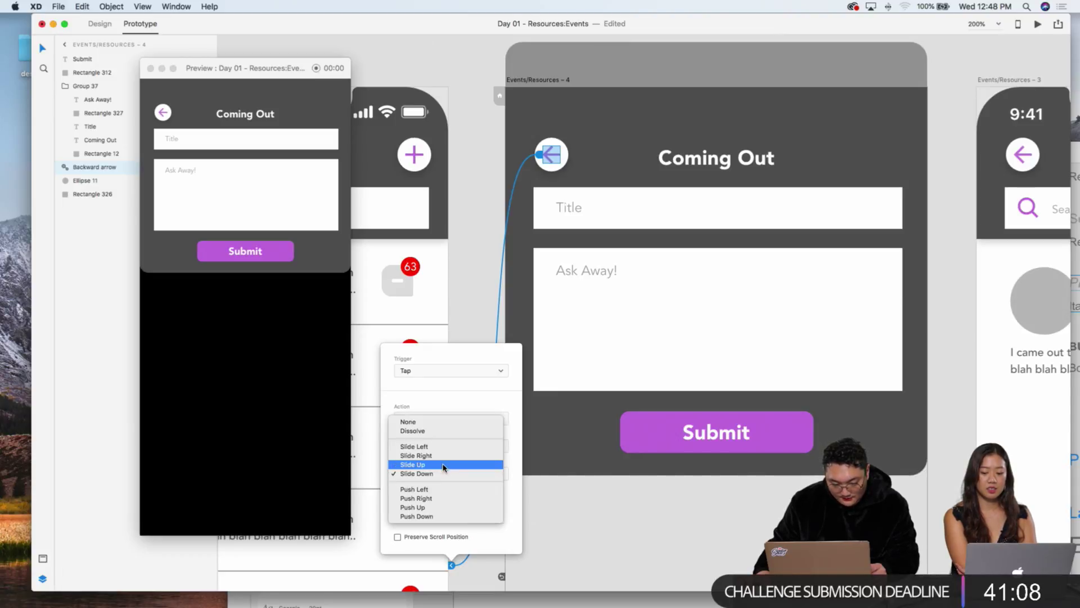
left_click(444, 465)
left_click(473, 420)
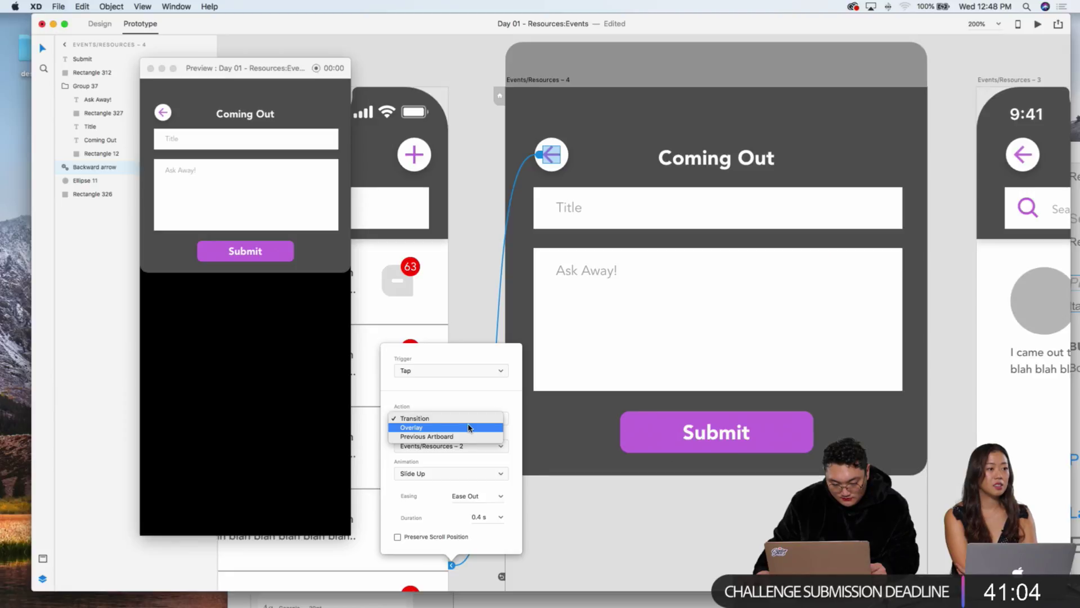
key("Escape")
Step: In Preview, toggle between the list and the form with the plus button and back arrow
left_click(178, 115)
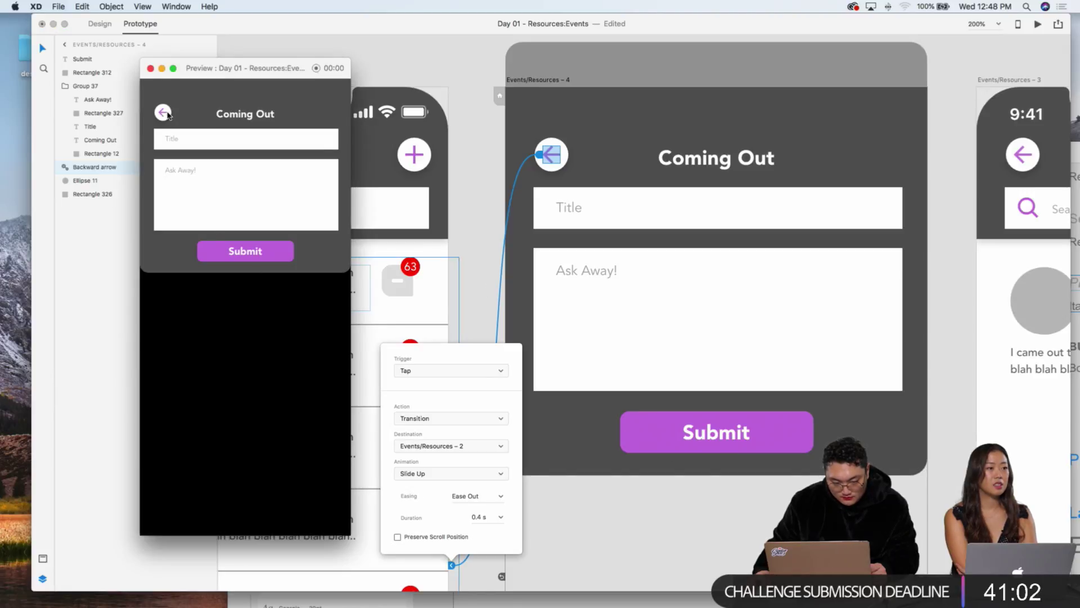
left_click(163, 113)
left_click(334, 114)
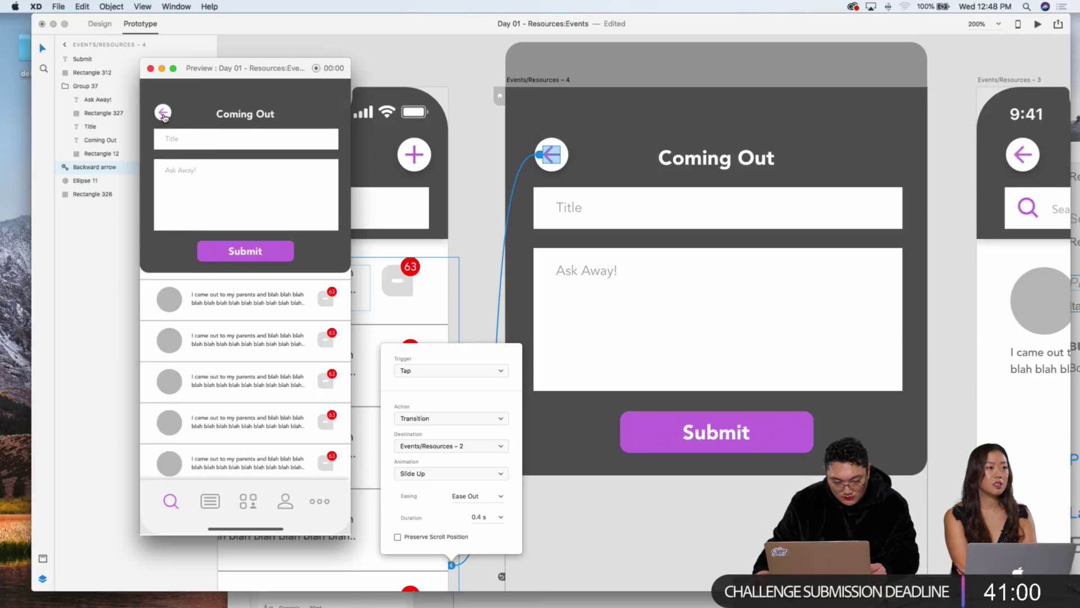
left_click(163, 113)
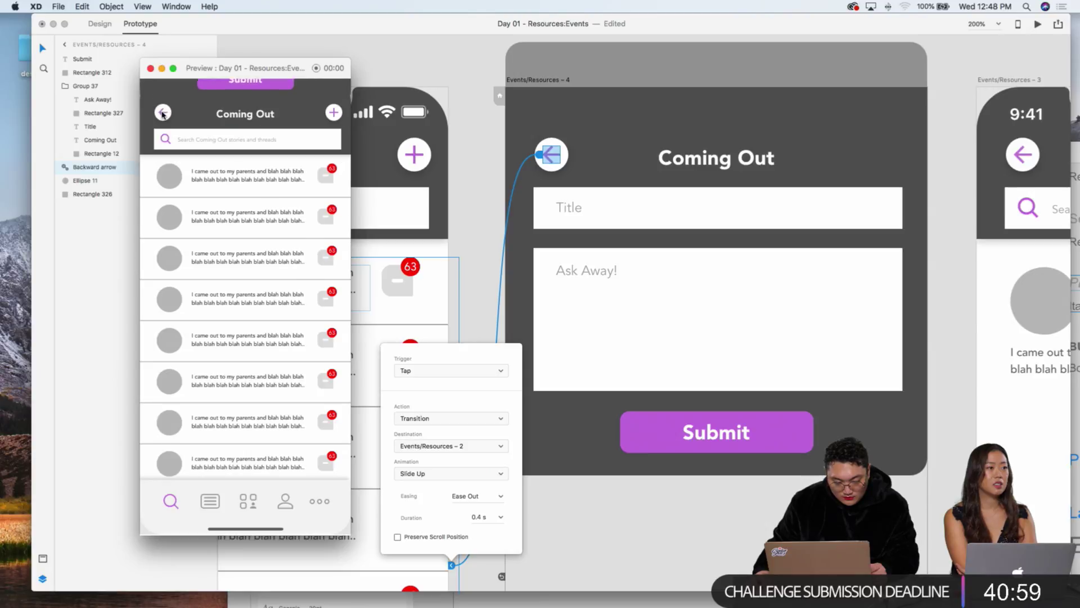
left_click(335, 114)
left_click(165, 114)
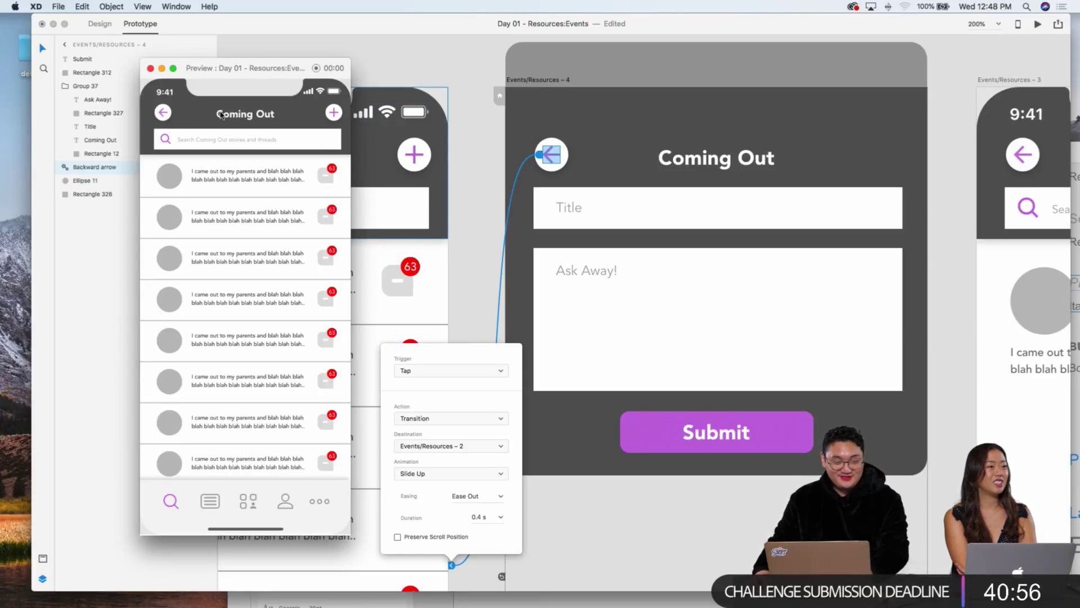
left_click(332, 114)
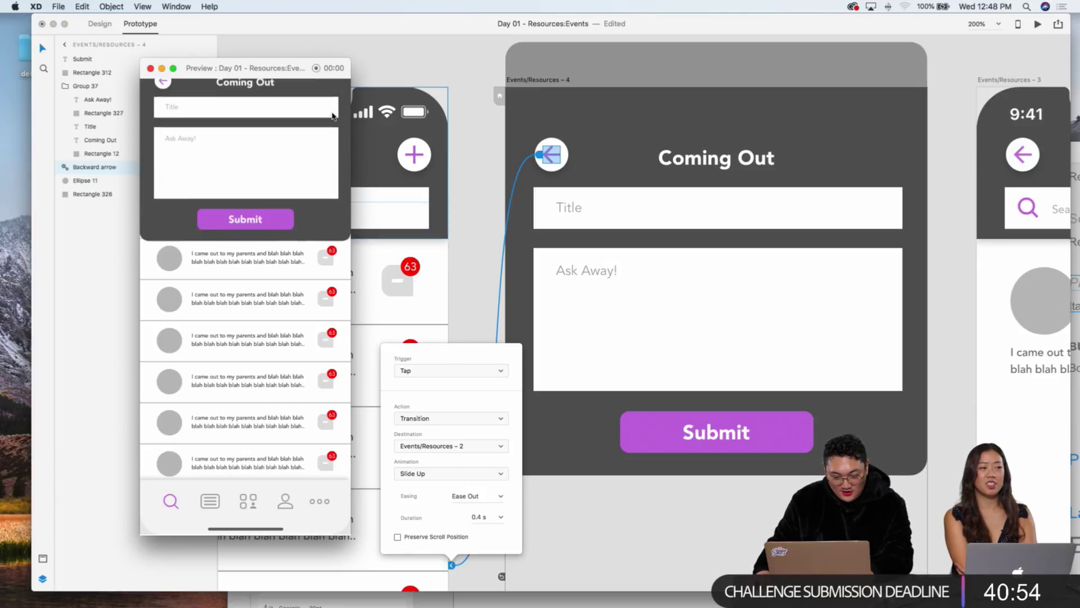
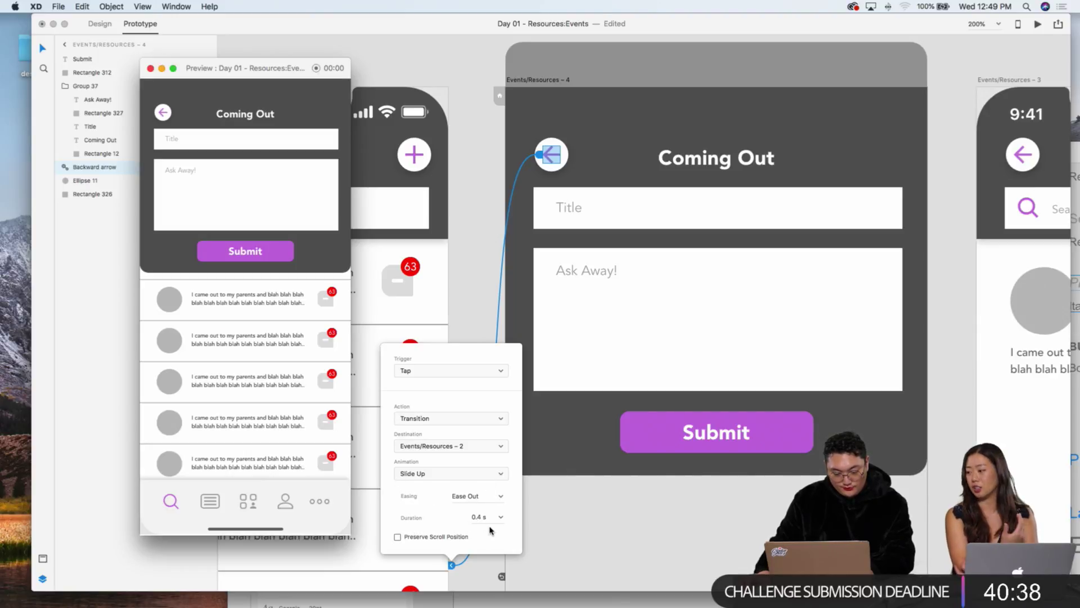
Step: Change the duration of the back arrow's Slide Up transition in the interaction popover
left_click(500, 372)
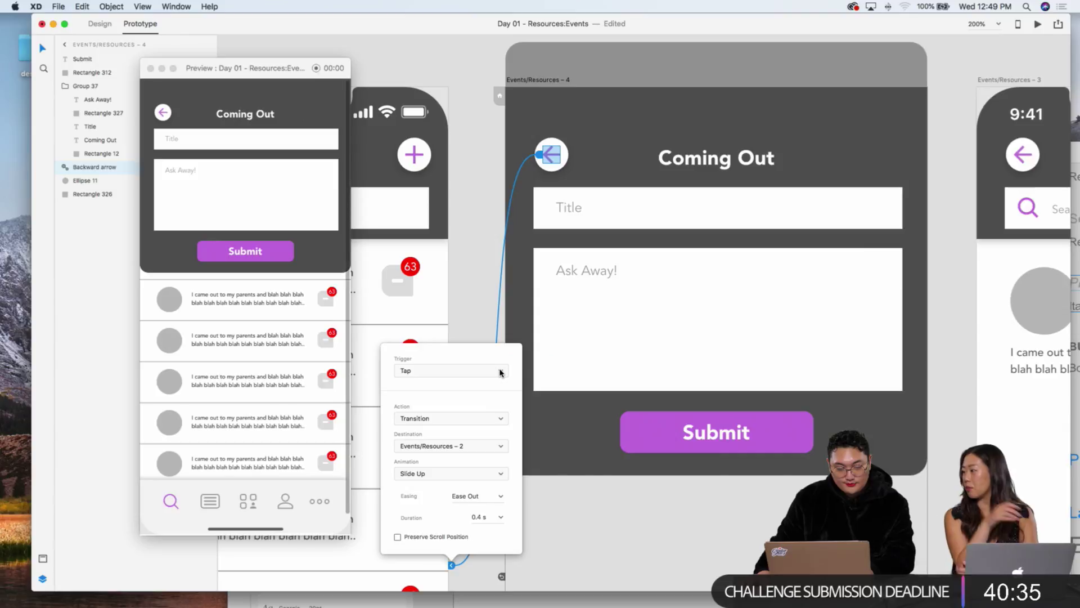
left_click(485, 518)
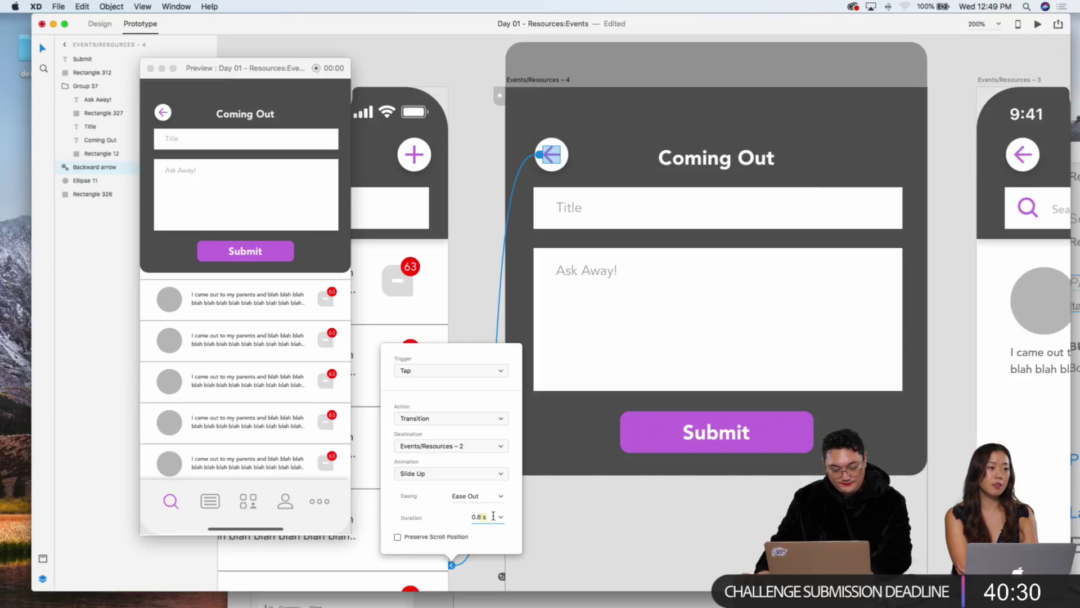
left_click(538, 502)
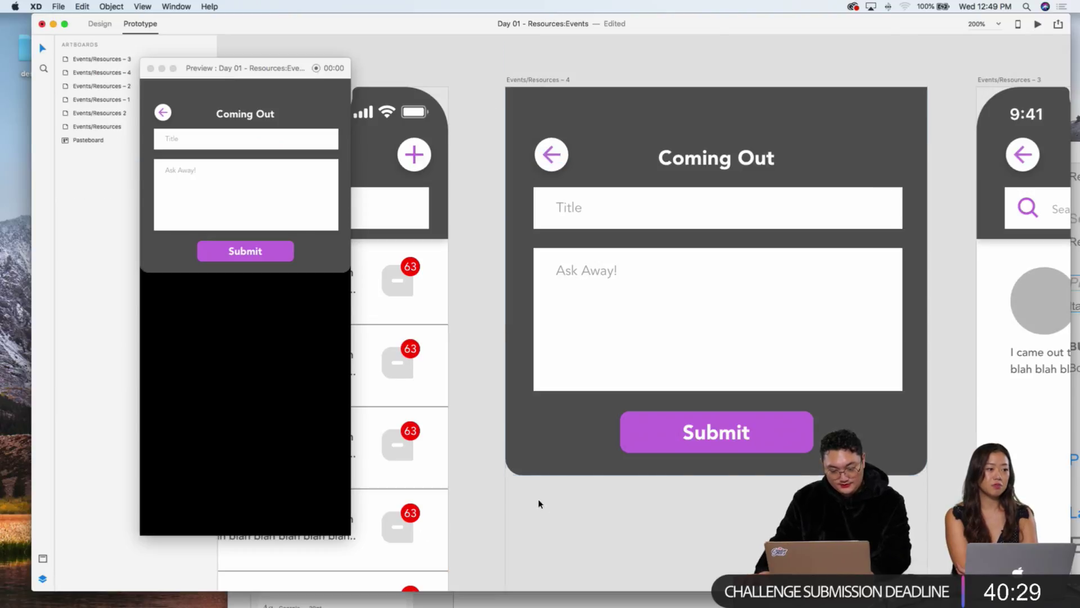
Step: In Preview, open the Coming Out form with + and return with the back arrow twice
left_click(162, 114)
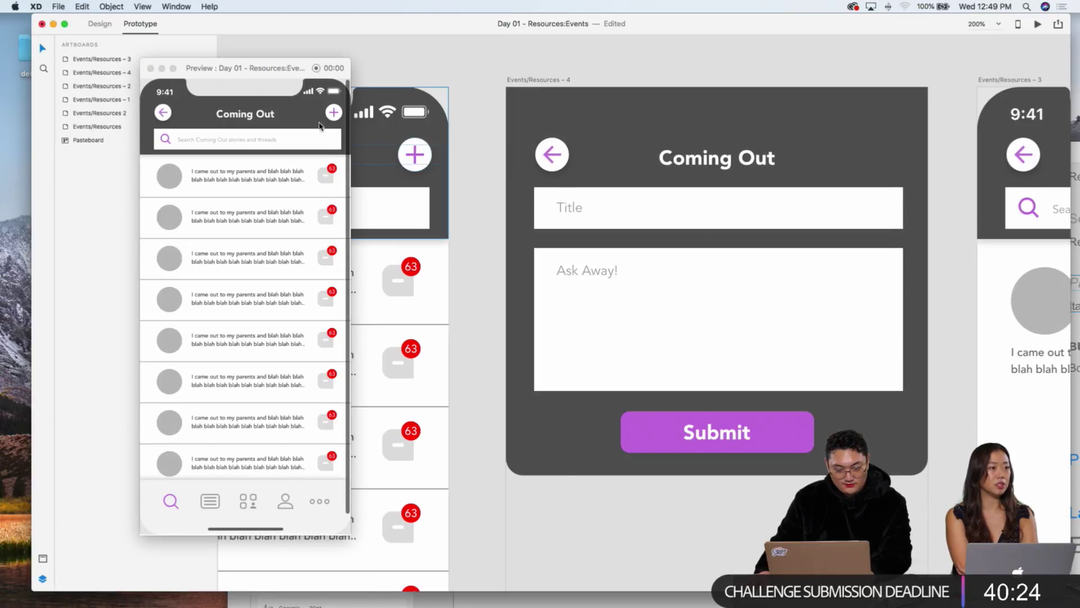
left_click(333, 113)
left_click(161, 112)
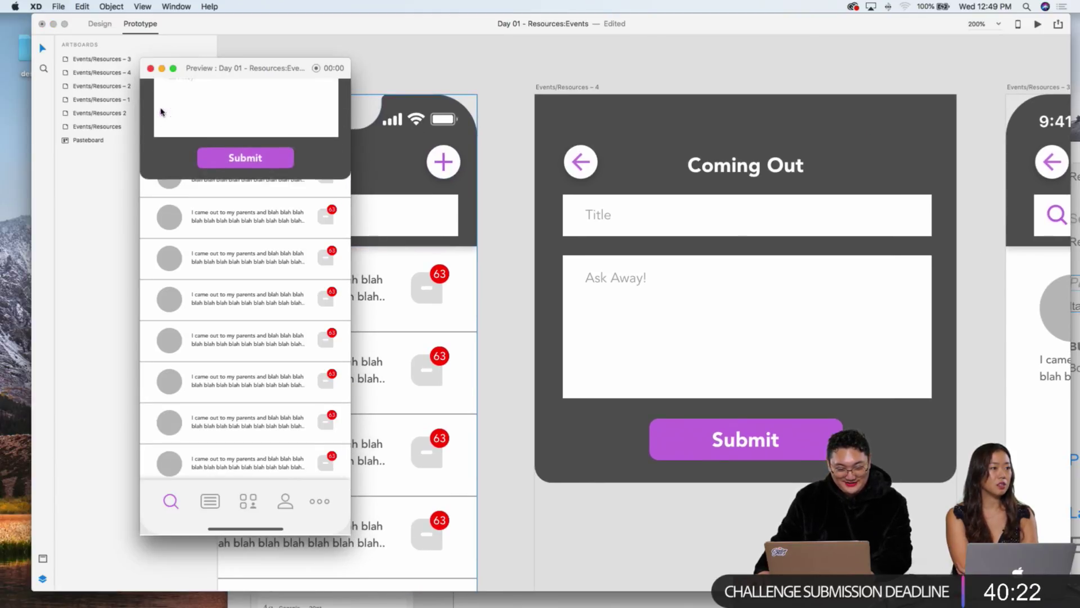
left_click(334, 113)
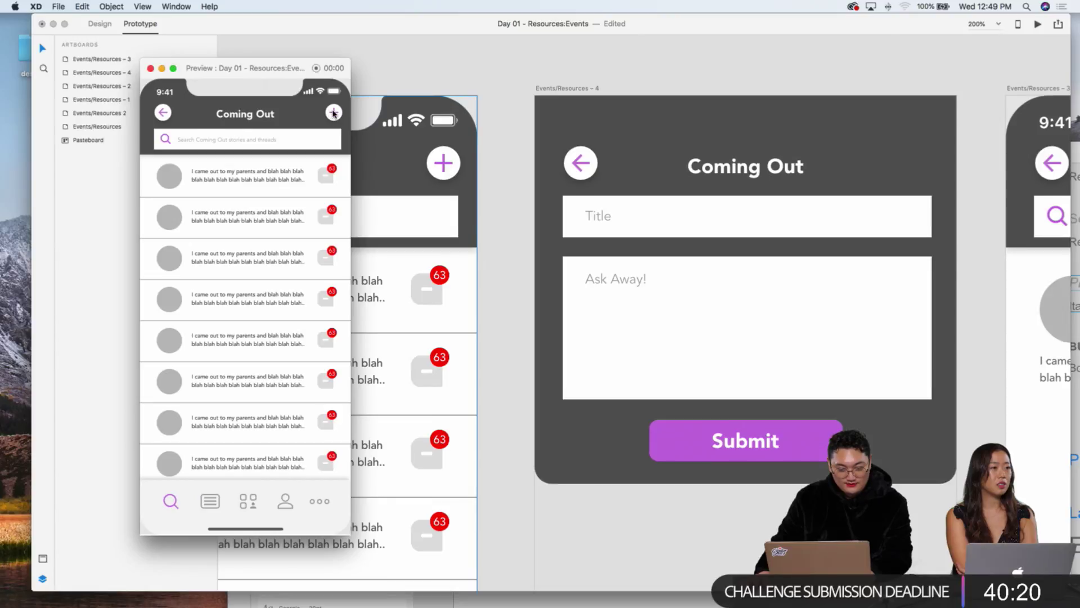
left_click(162, 112)
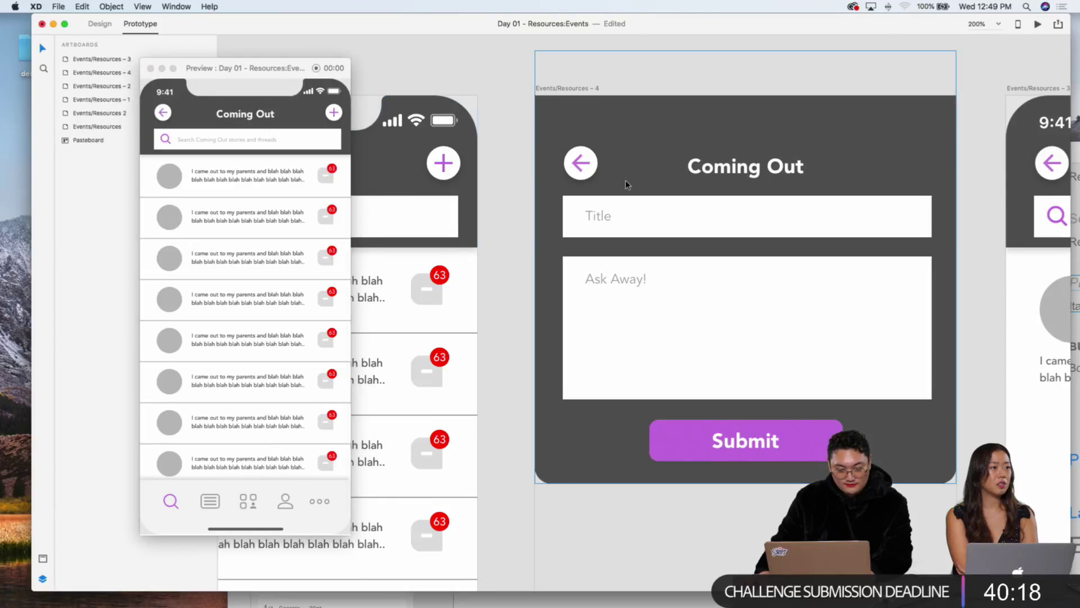
Step: Reselect the form's back arrow path and retime its Slide Up transition to 0.4 s
left_click(579, 163)
double_click(582, 167)
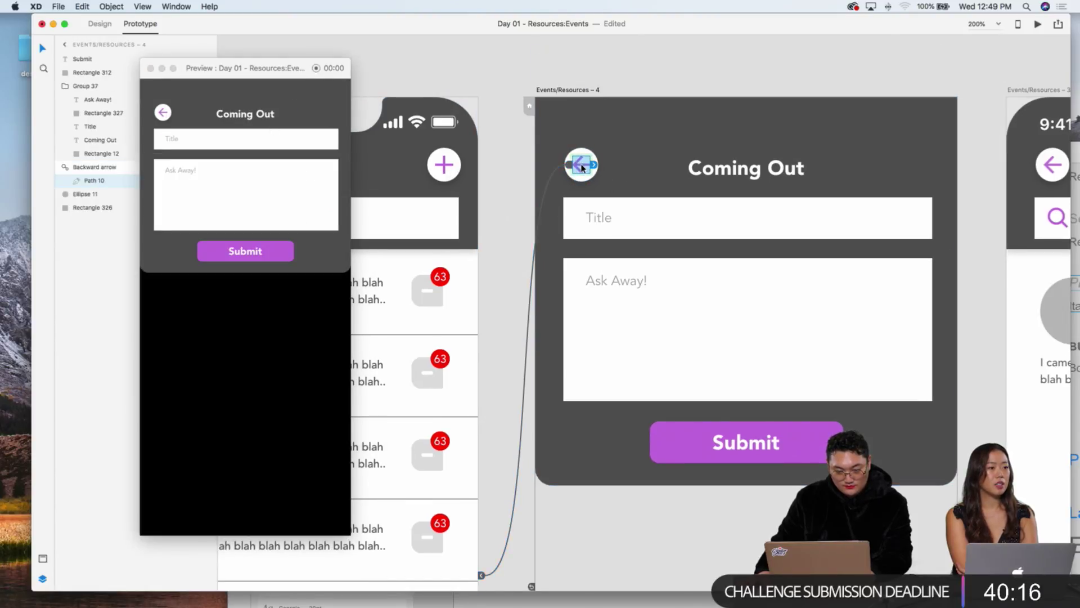
left_click(573, 167)
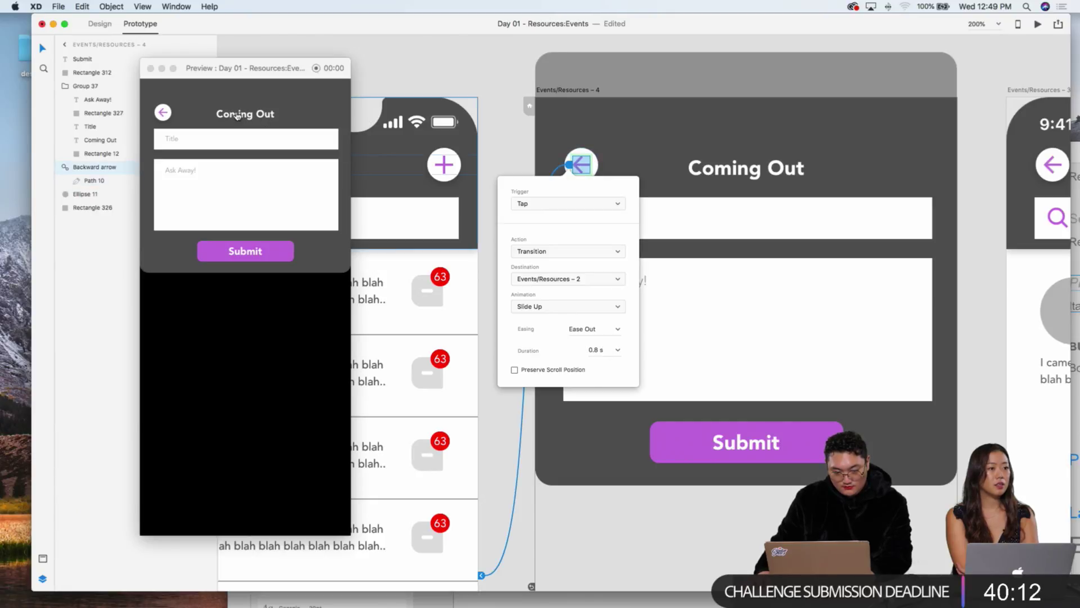
left_click(228, 116)
left_click(163, 113)
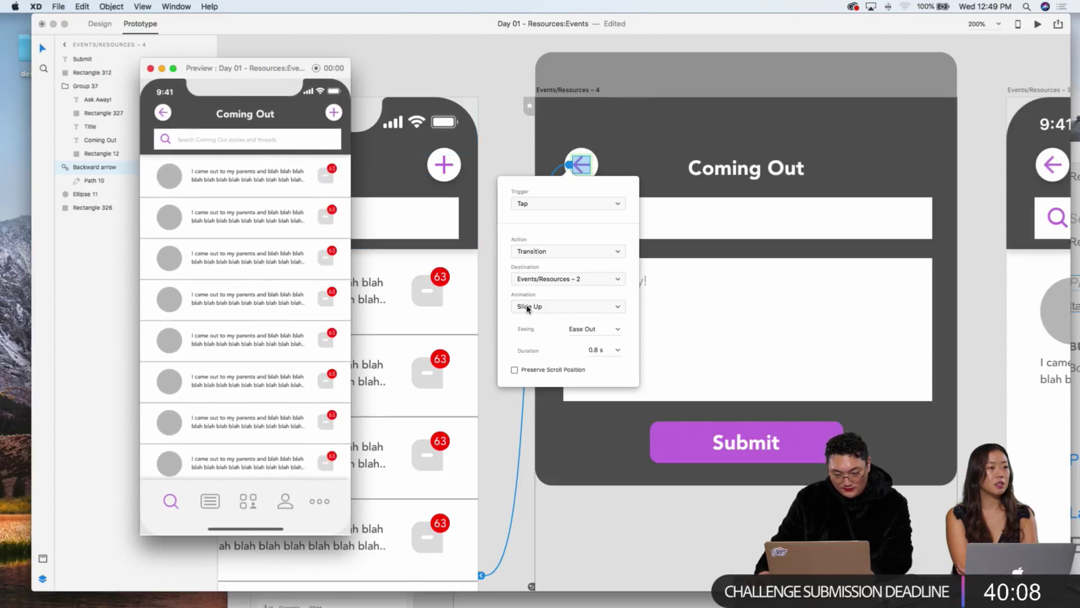
left_click(606, 350)
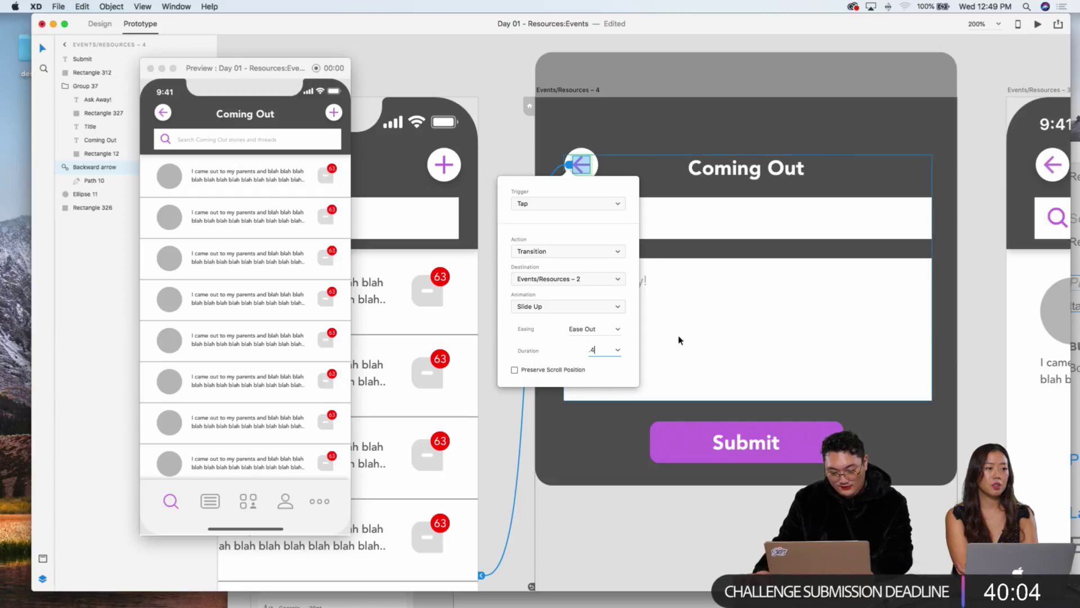
left_click(619, 180)
Step: Replay the list-to-form-and-back flow in Preview to check the new timing
left_click(216, 138)
left_click(163, 113)
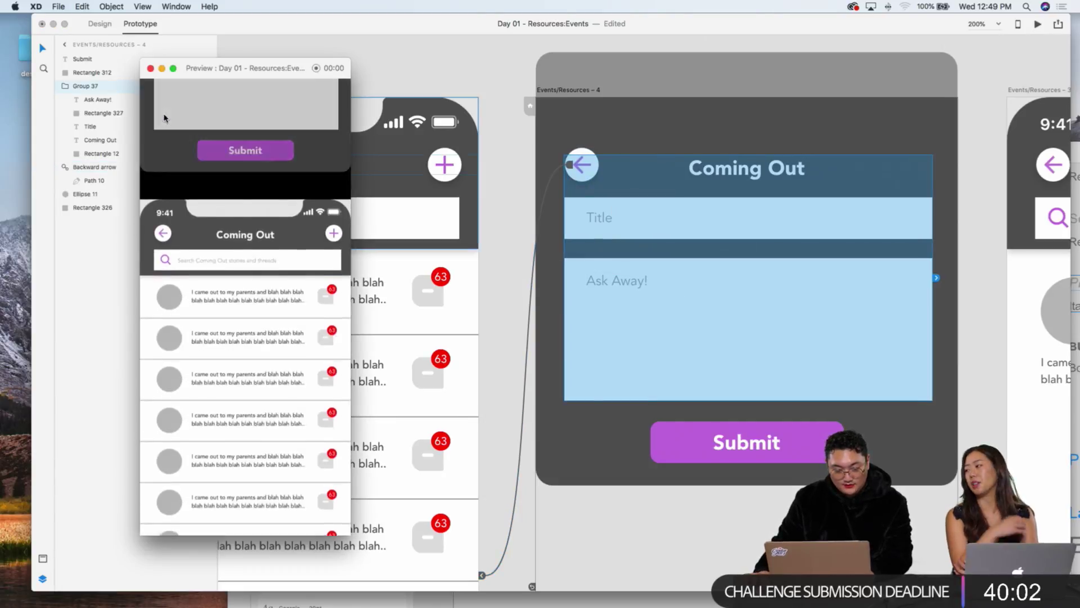
left_click(444, 165)
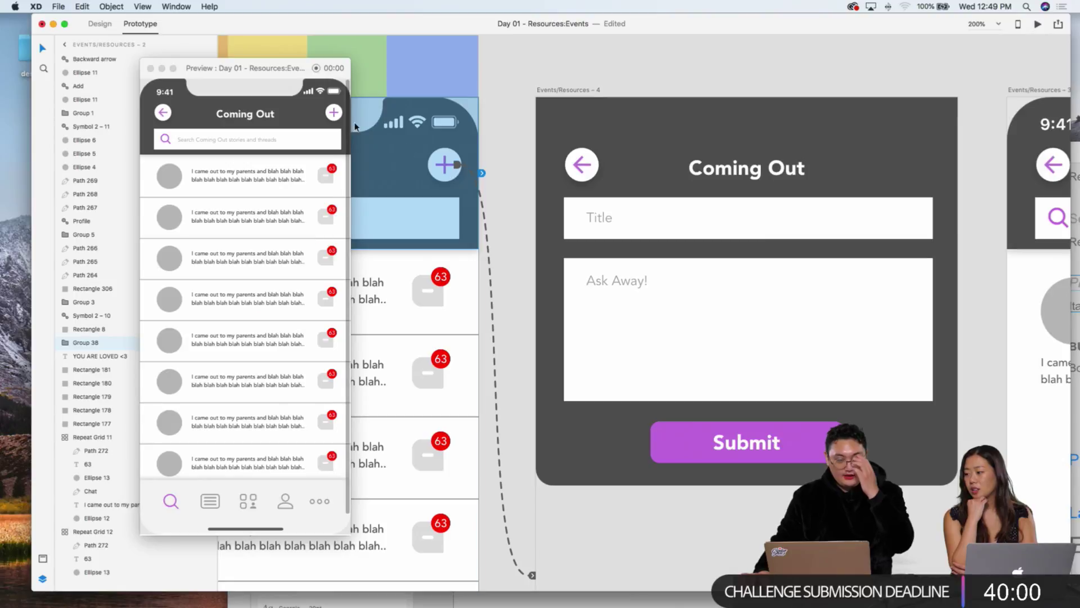
left_click(335, 111)
left_click(332, 113)
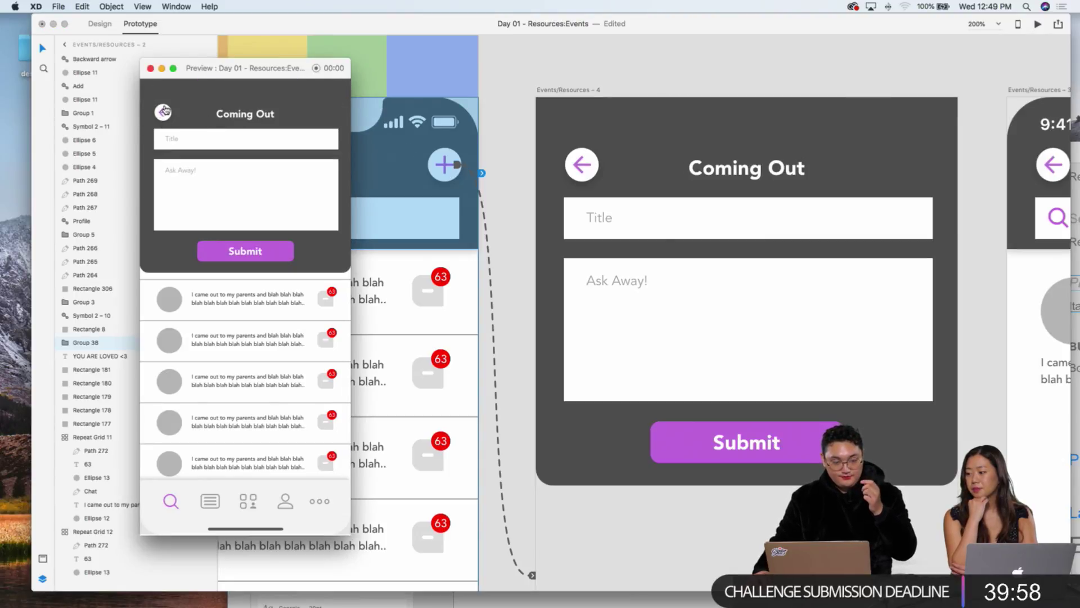
left_click(165, 111)
Step: Close the Preview window and clear the canvas selection
left_click(468, 158)
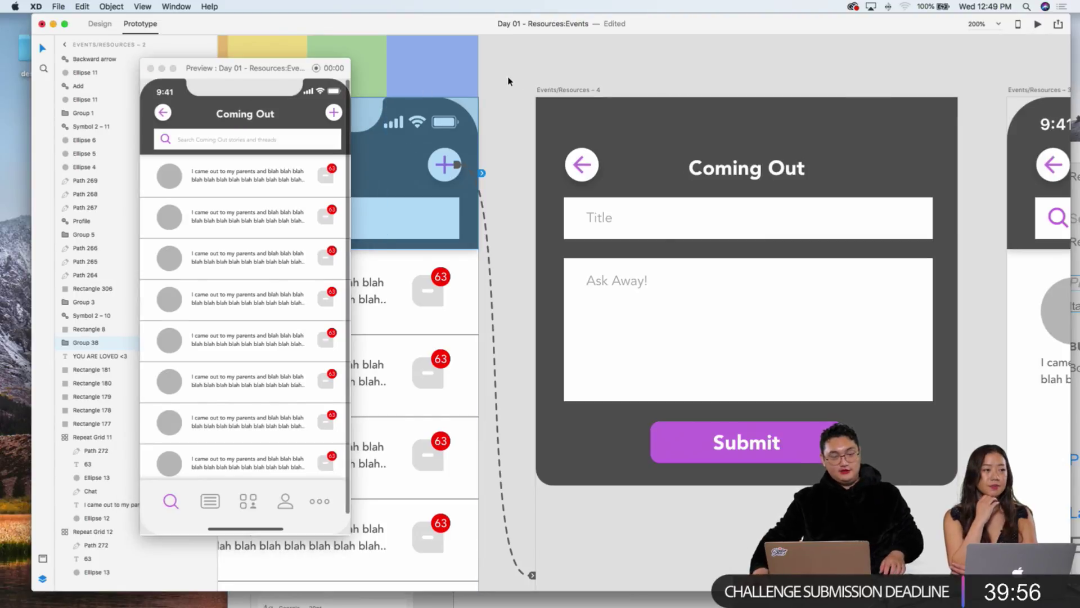
scroll(427, 158, "right", 3)
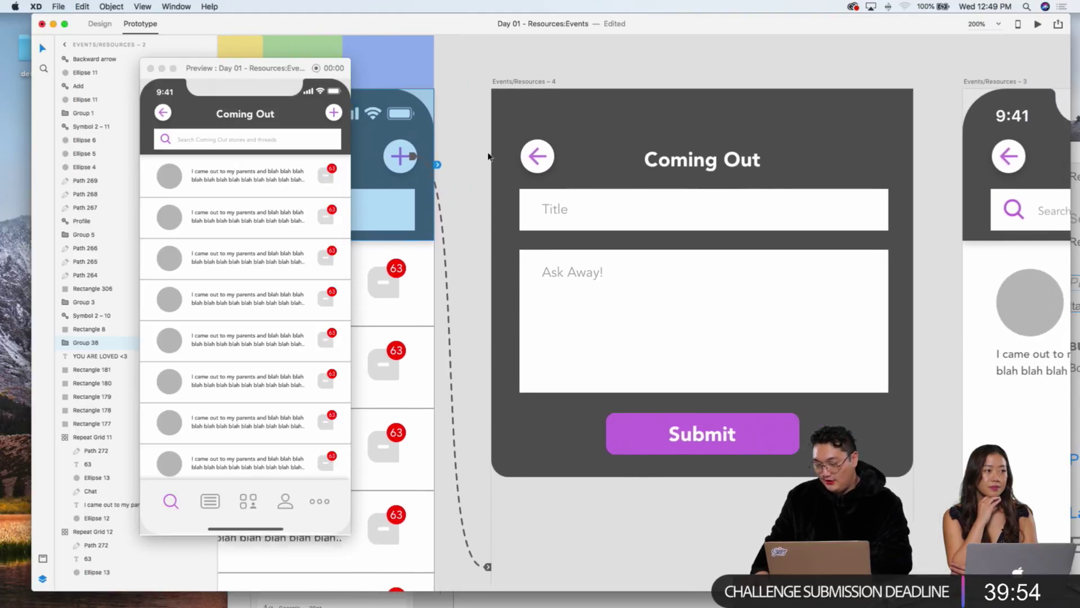
left_click(150, 68)
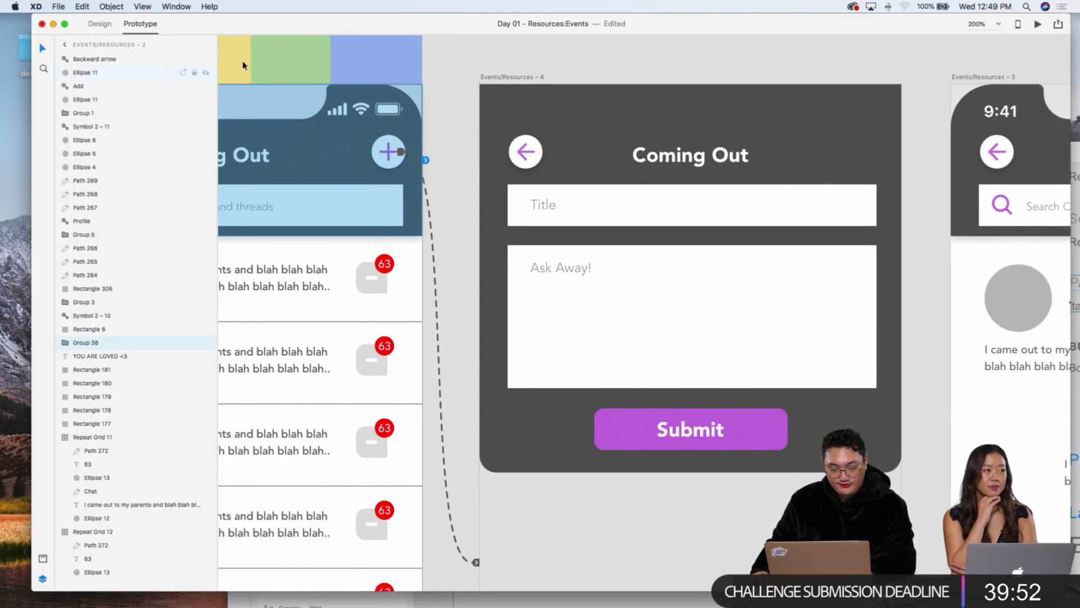
left_click(483, 73)
Step: Rename the Open Forum screen's artboard to 'Open Forum Homepage'
key("super+minus")
key("super+minus")
key("super+minus")
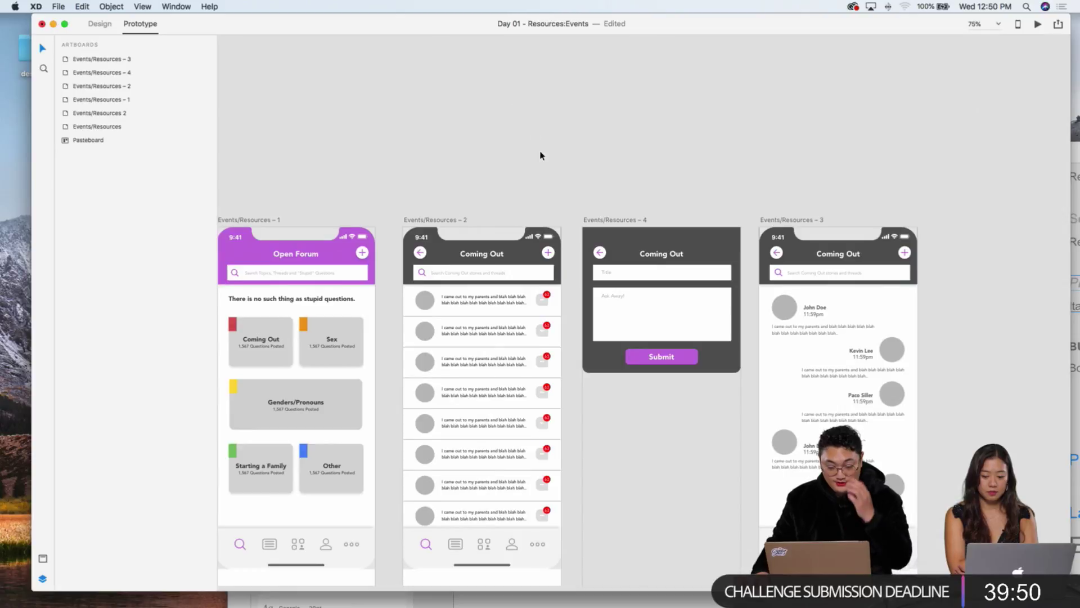
scroll(540, 156, "down", 3)
scroll(545, 151, "left", 2)
scroll(579, 156, "down", 5)
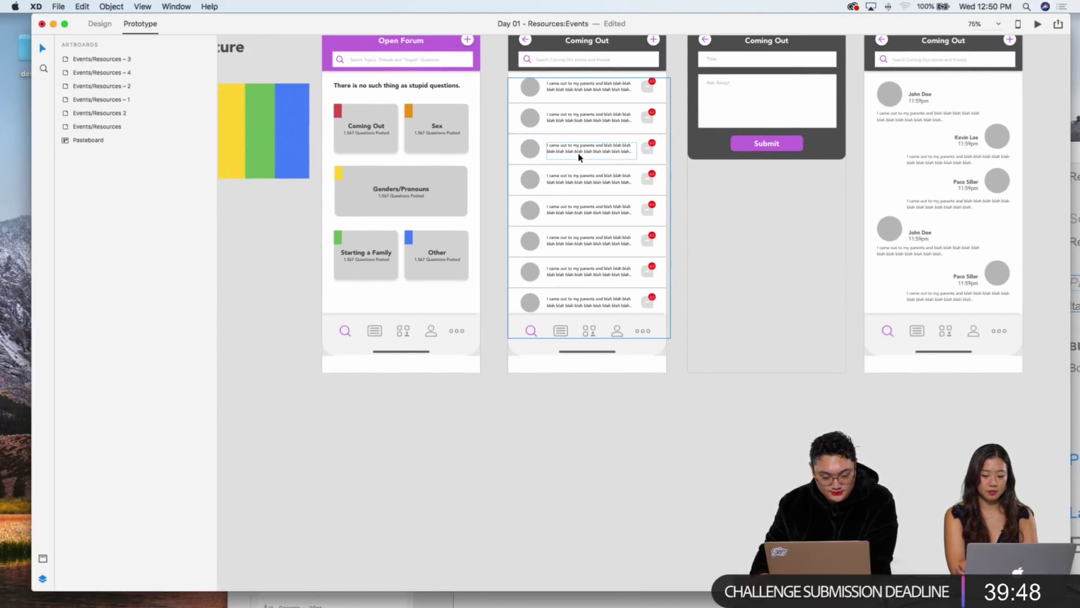
scroll(619, 197, "right", 4)
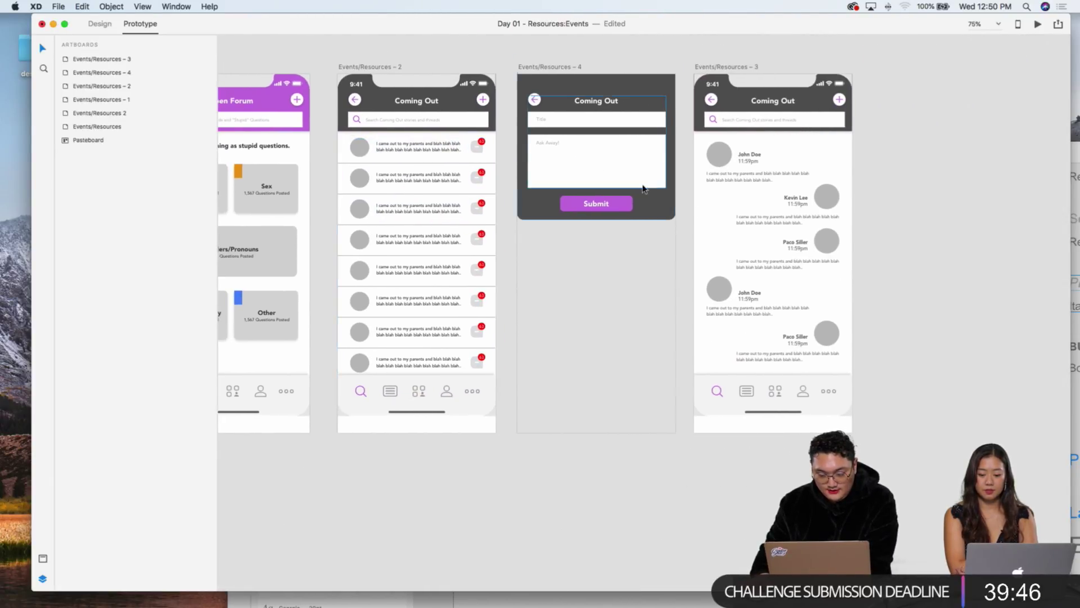
scroll(309, 185, "left", 2)
scroll(376, 127, "left", 8)
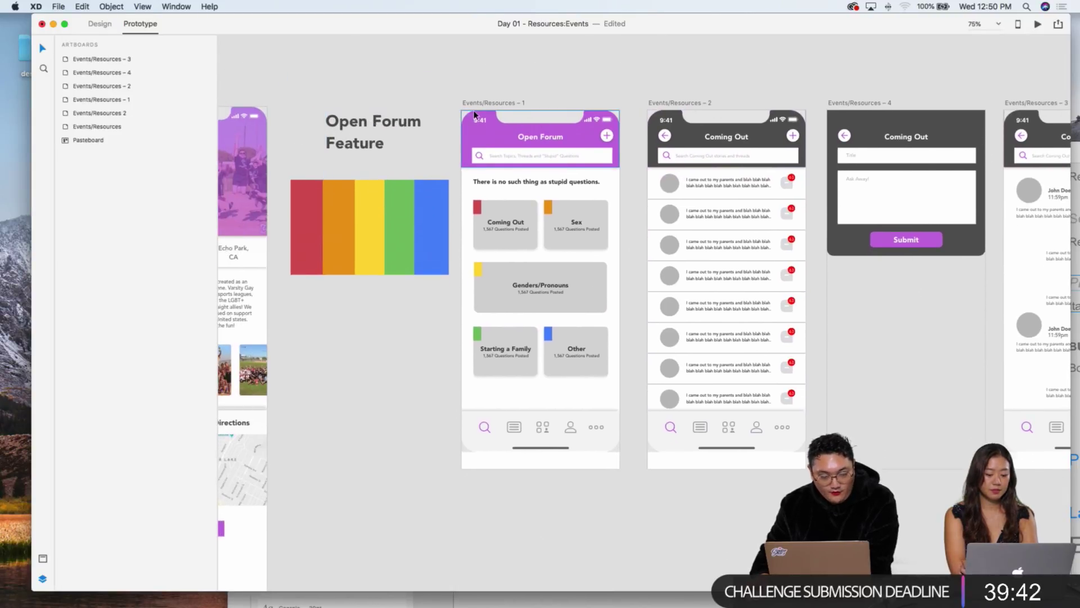
scroll(474, 116, "up", 2)
key("super+2")
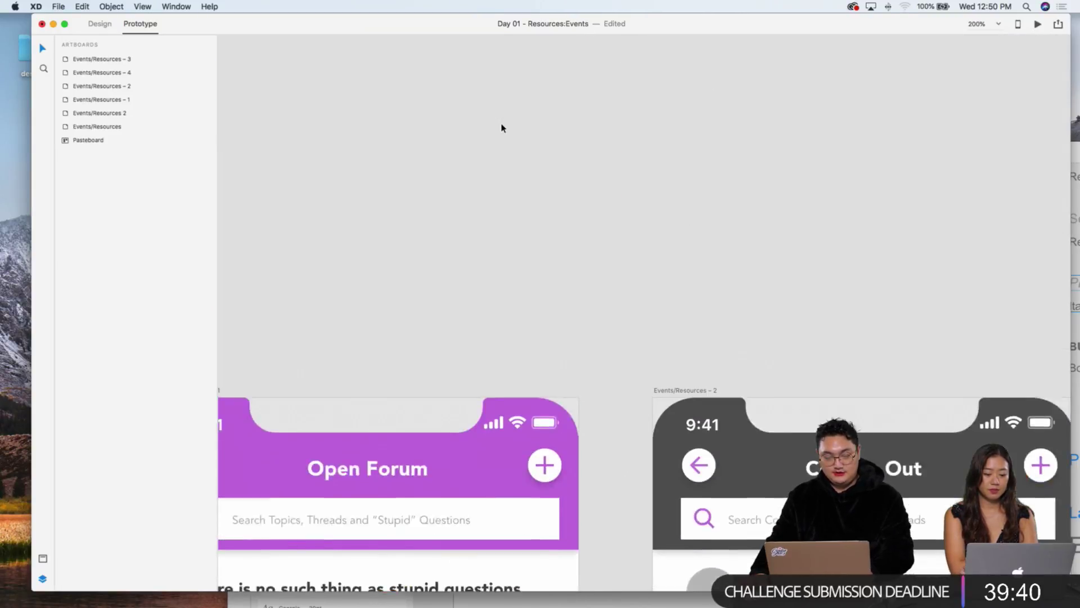
scroll(396, 208, "down", 5)
double_click(375, 191)
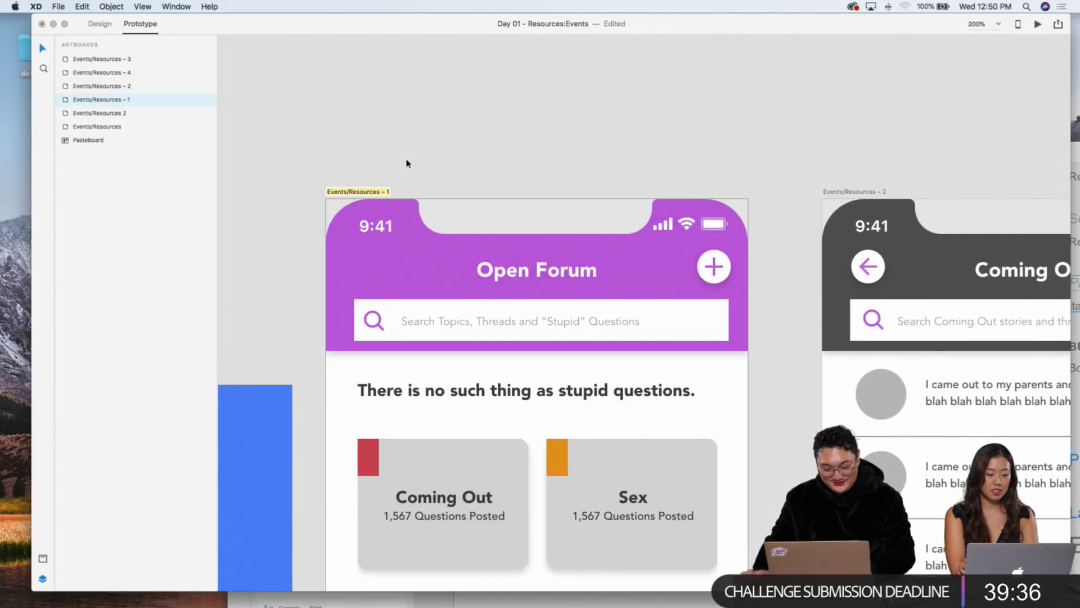
type("Open Forum")
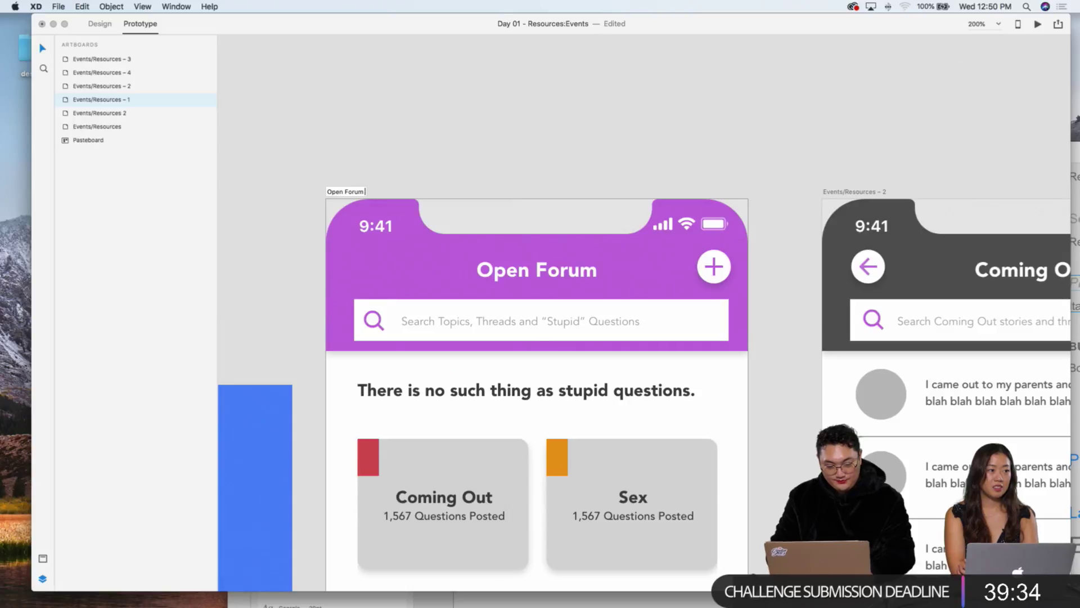
type(" Go")
type(" Home")
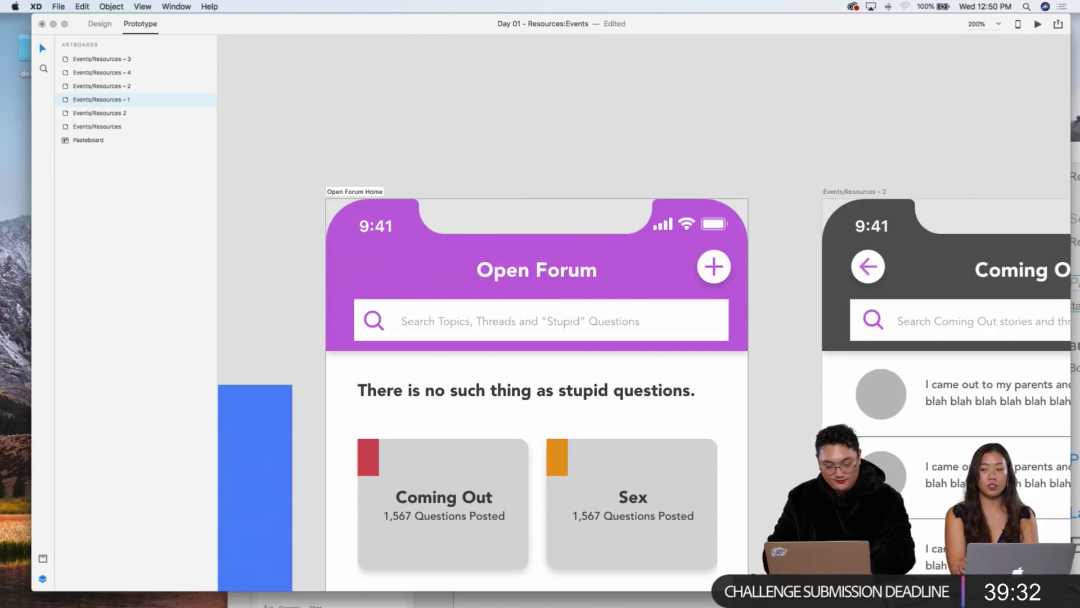
type("page")
key("Return")
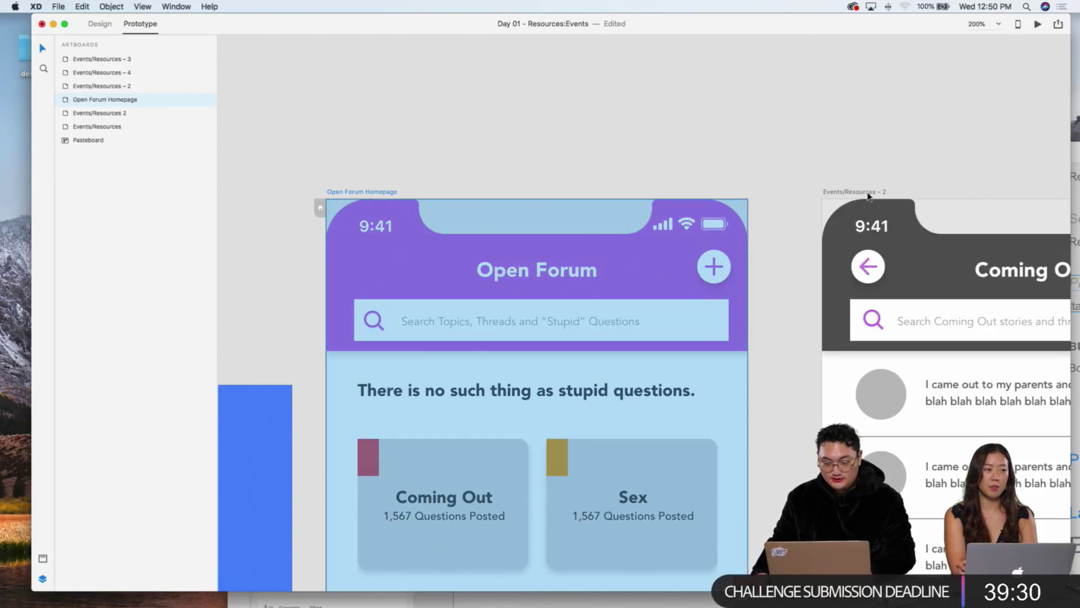
Step: Rename the Coming Out list artboard to 'Open Forum - Coming Out' in Design mode
key("ctrl+Tab")
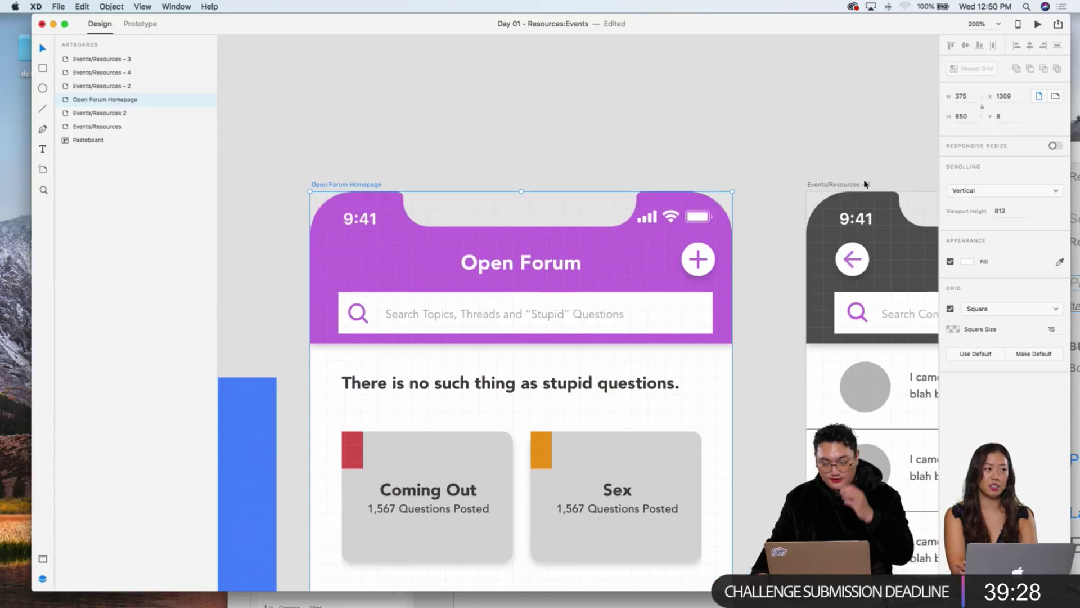
scroll(865, 184, "right", 5)
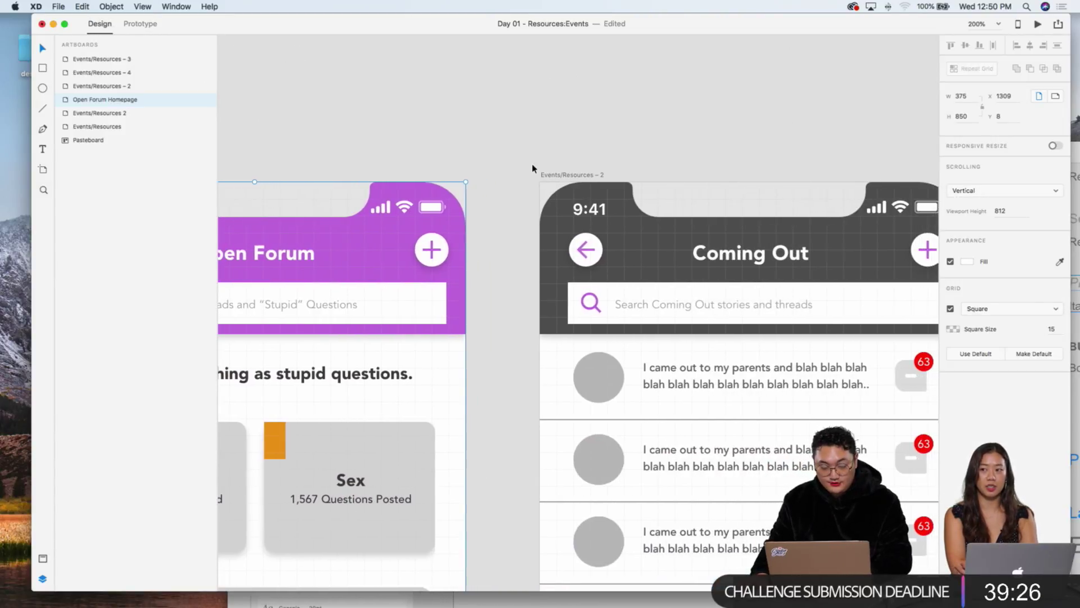
double_click(557, 175)
type("For")
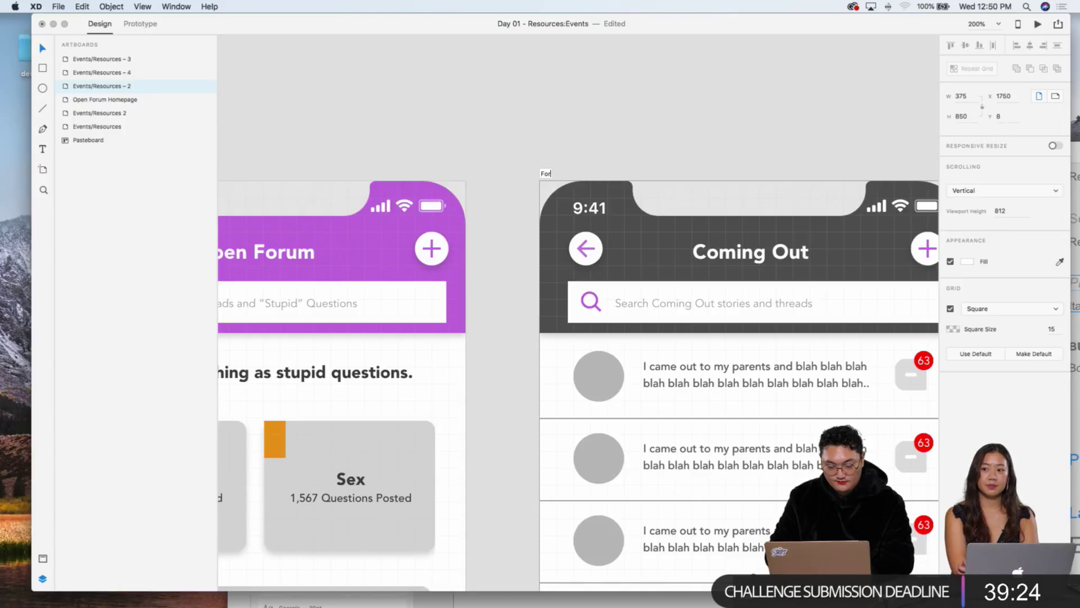
type("uOpen")
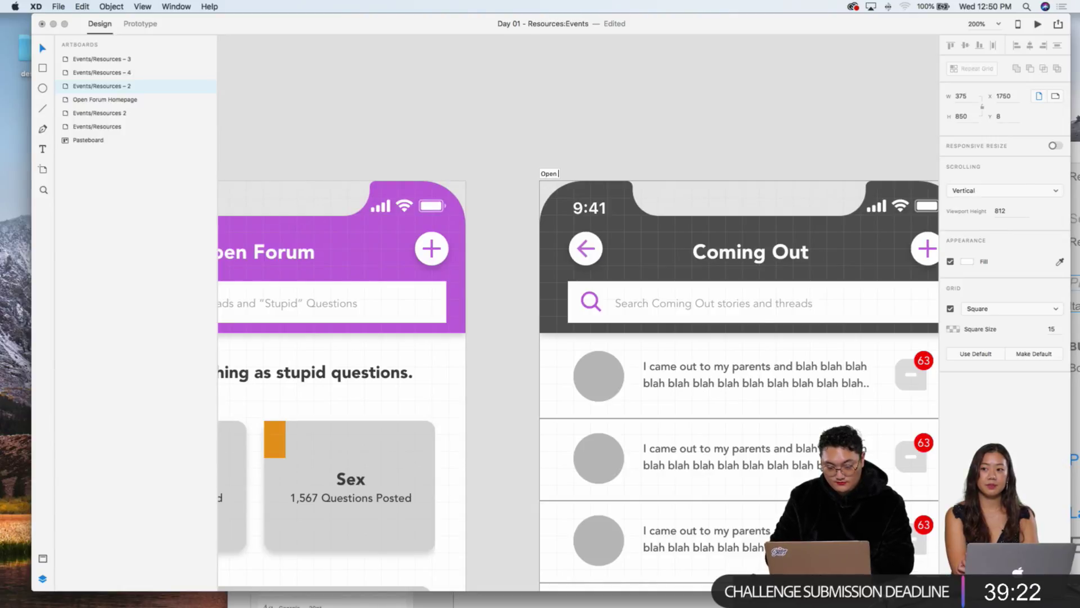
type(" Forum - Coming Out")
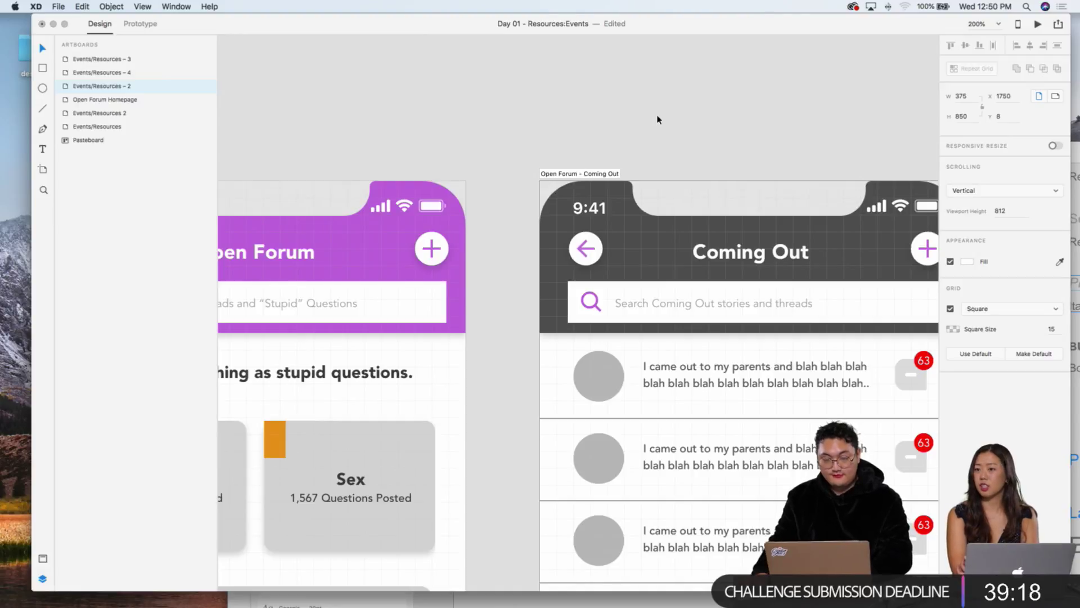
key("Return")
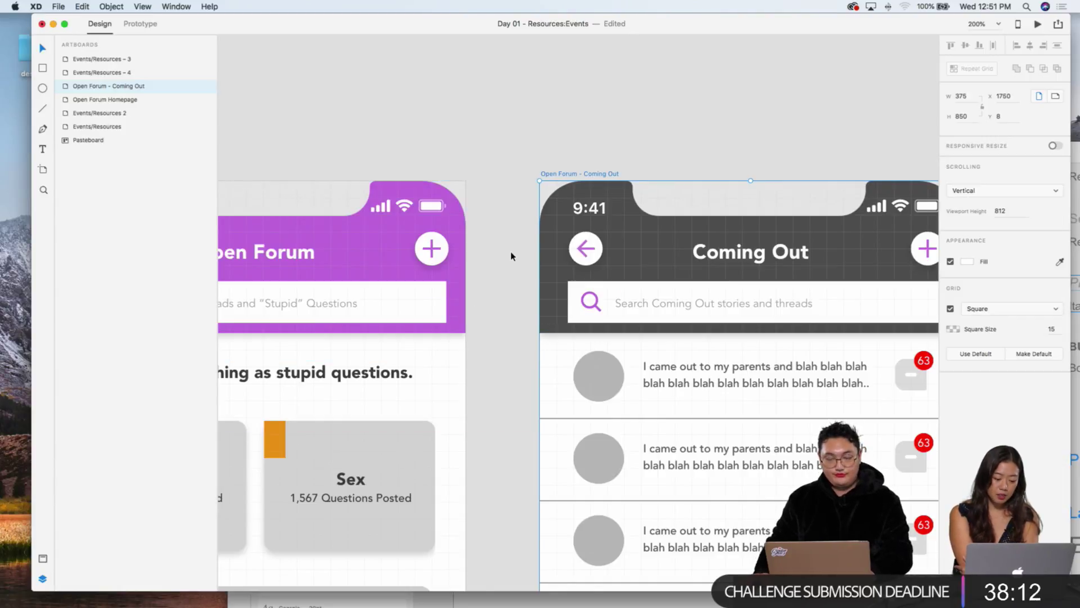
scroll(512, 256, "right", 3)
scroll(640, 281, "right", 2)
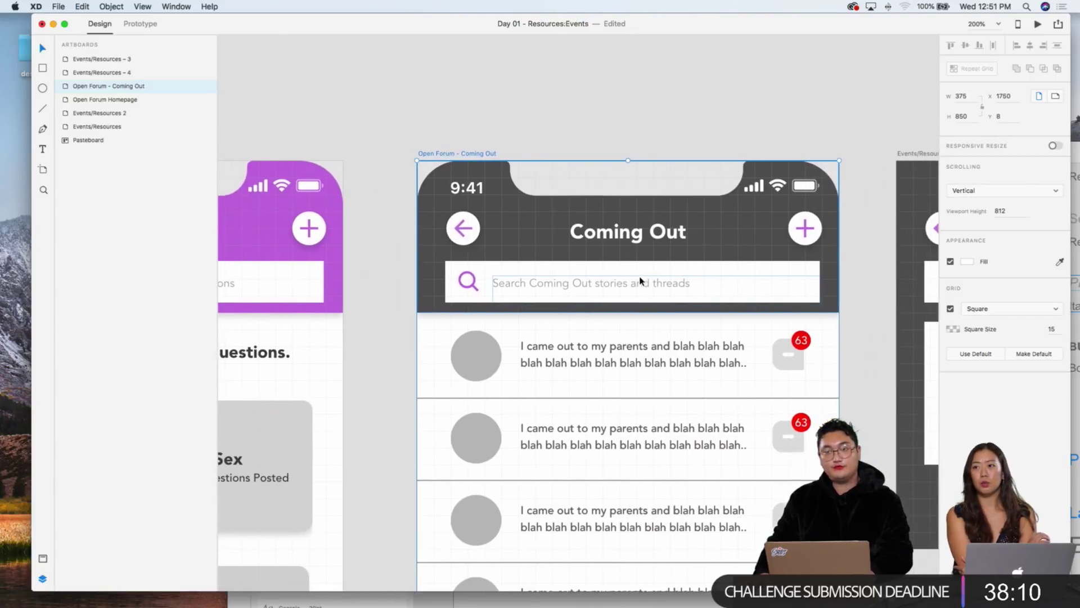
scroll(641, 281, "right", 3)
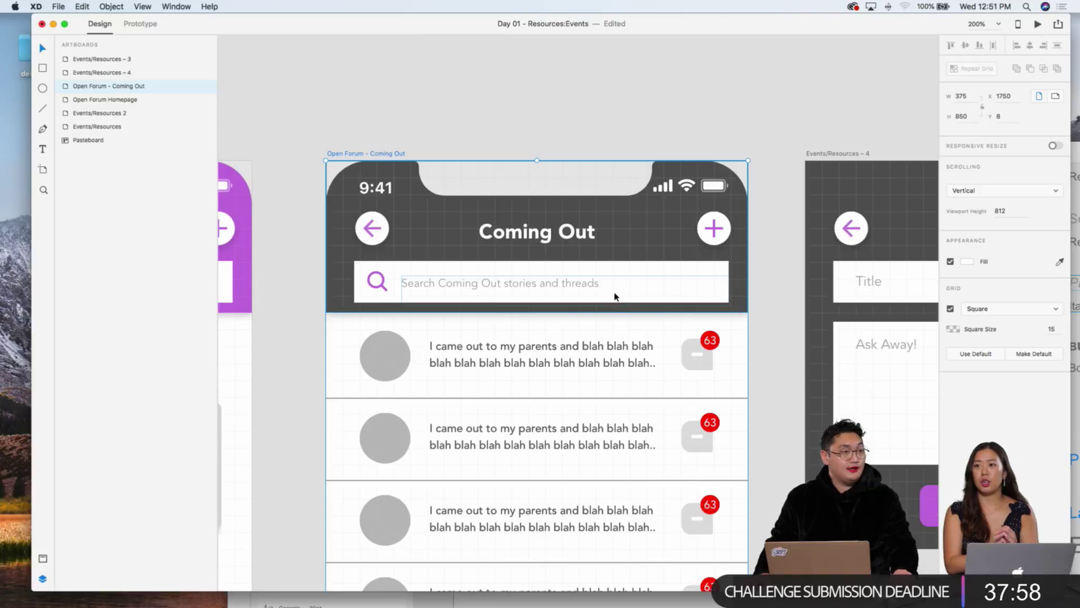
scroll(725, 221, "right", 2)
scroll(724, 222, "right", 15)
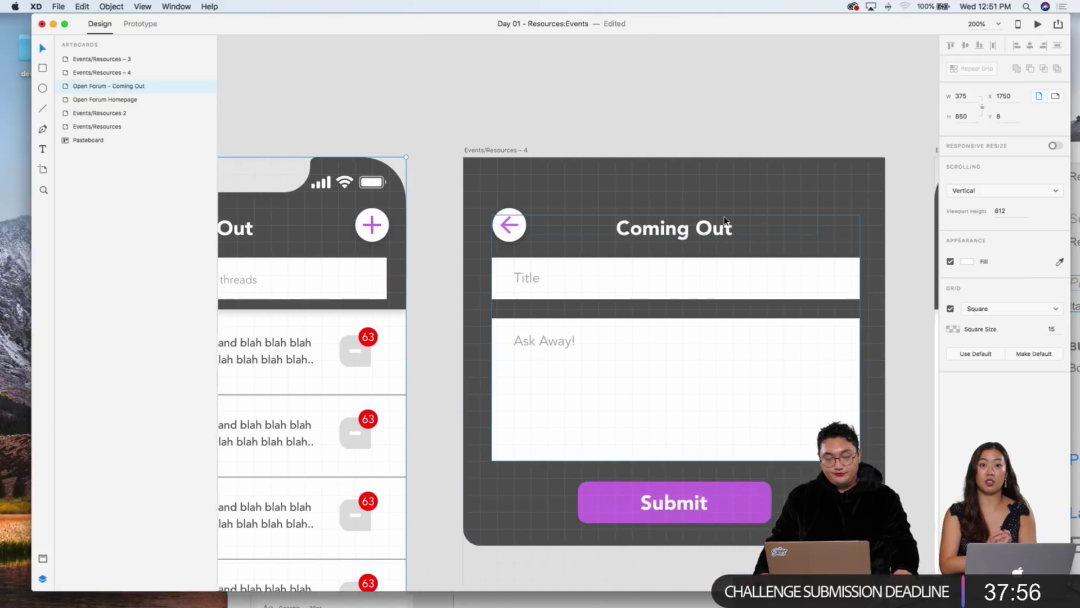
scroll(724, 221, "down", 2)
scroll(725, 220, "right", 6)
scroll(725, 220, "down", 2)
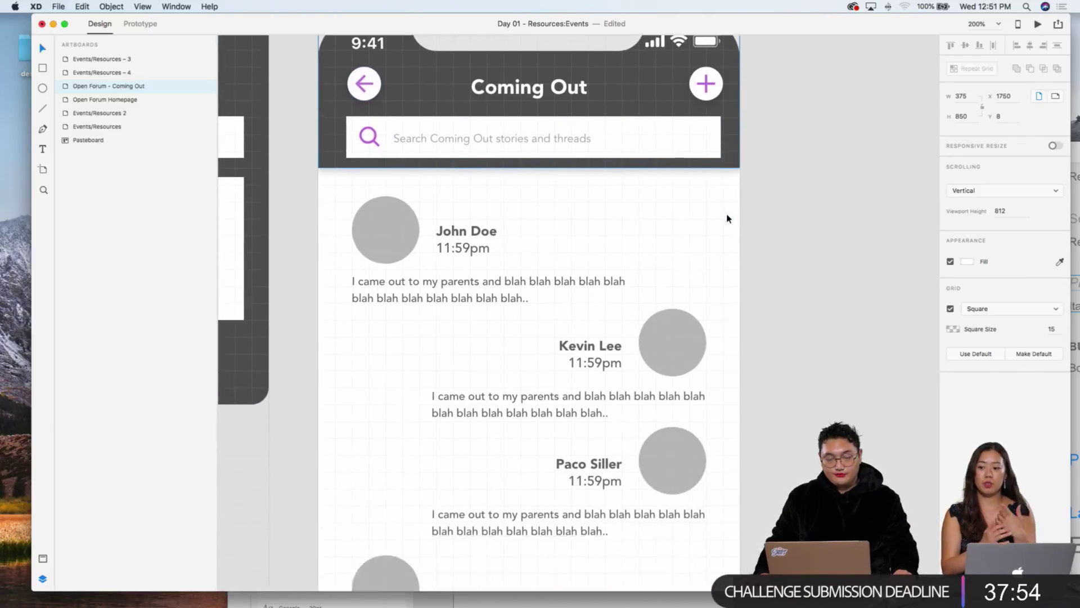
scroll(725, 219, "up", 5)
scroll(726, 218, "left", 4)
key("super+minus")
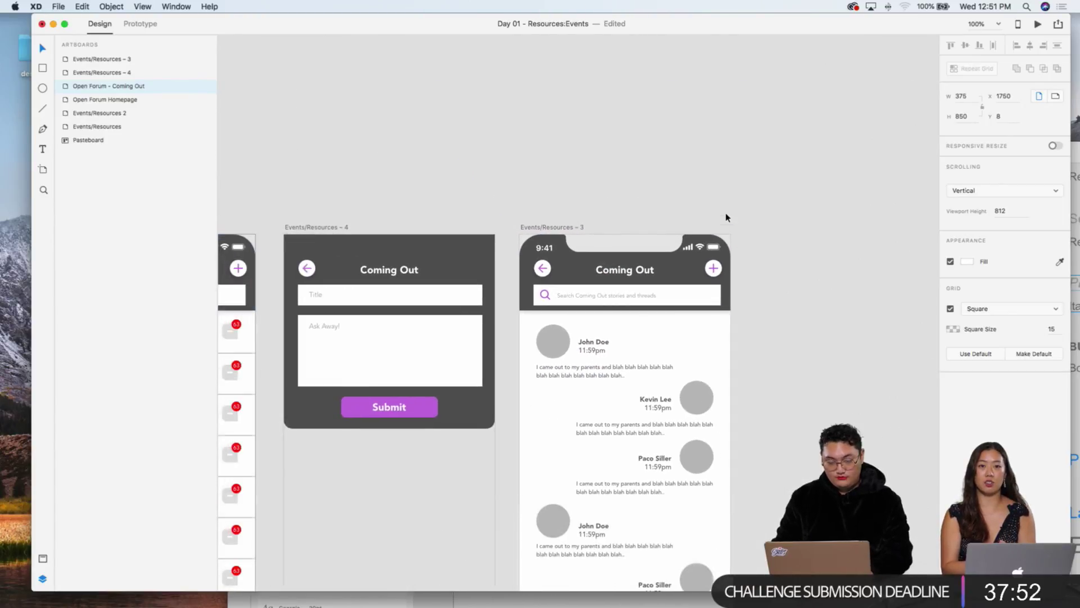
scroll(724, 217, "left", 4)
scroll(737, 214, "down", 4)
scroll(737, 213, "left", 1)
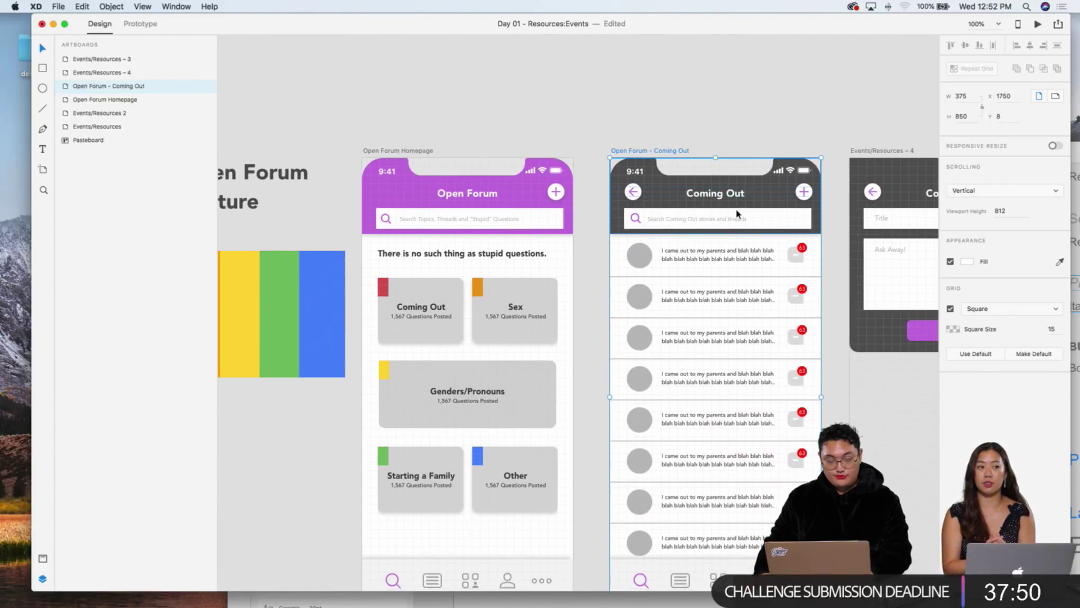
scroll(737, 213, "left", 1)
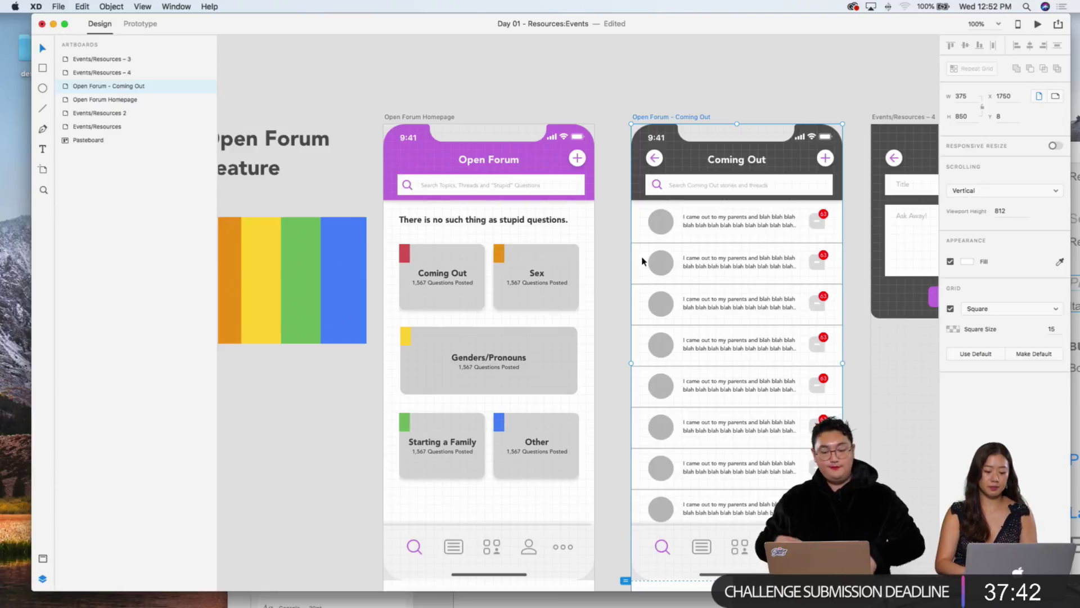
left_click(628, 79)
scroll(628, 77, "right", 4)
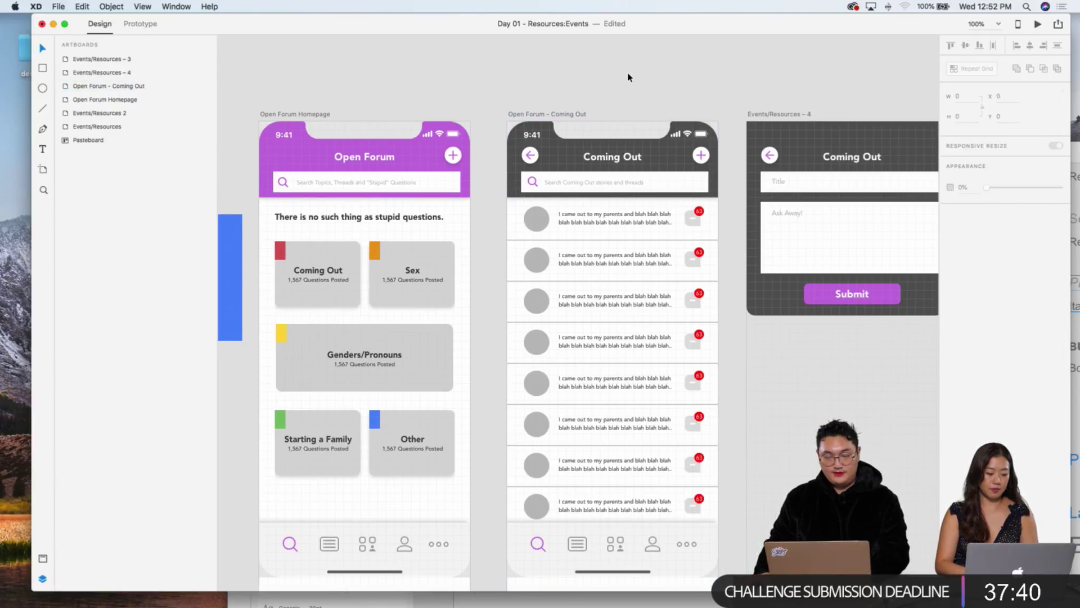
scroll(628, 77, "right", 2)
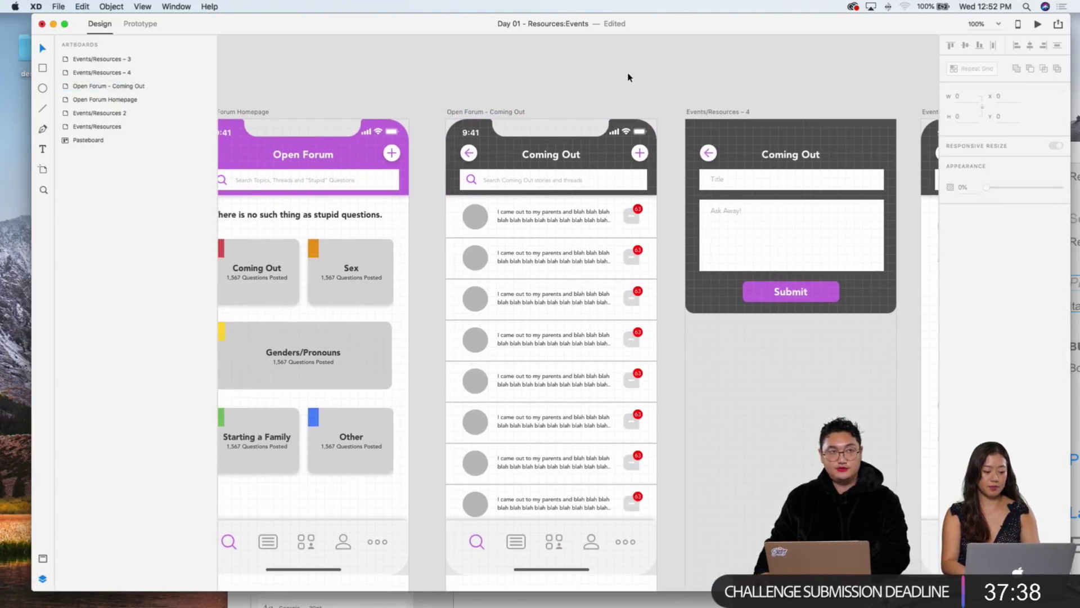
scroll(629, 77, "left", 12)
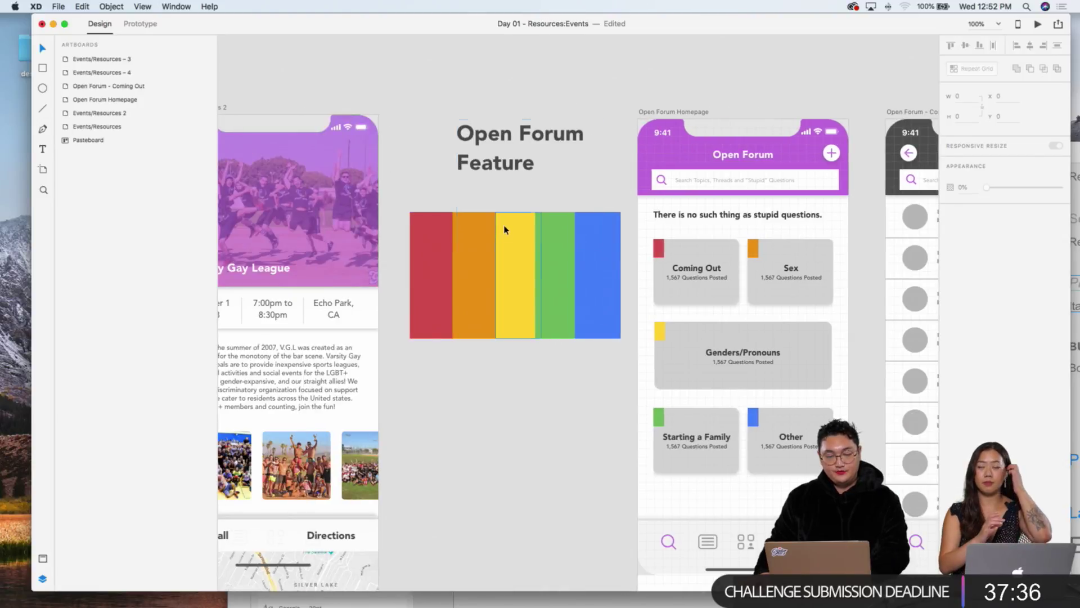
left_click_drag(437, 356, 605, 279)
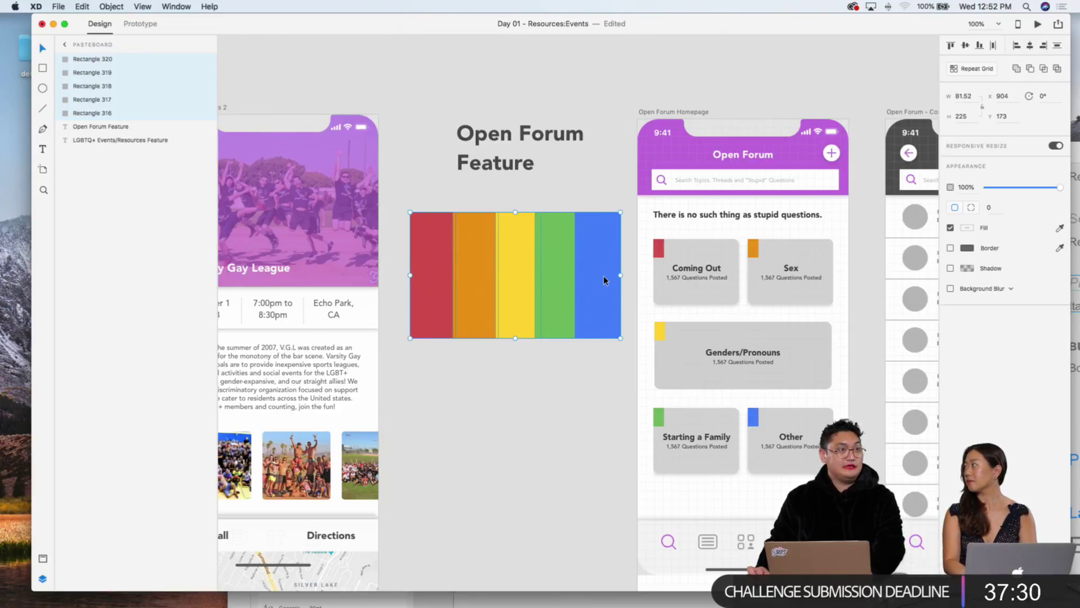
scroll(603, 275, "down", 3)
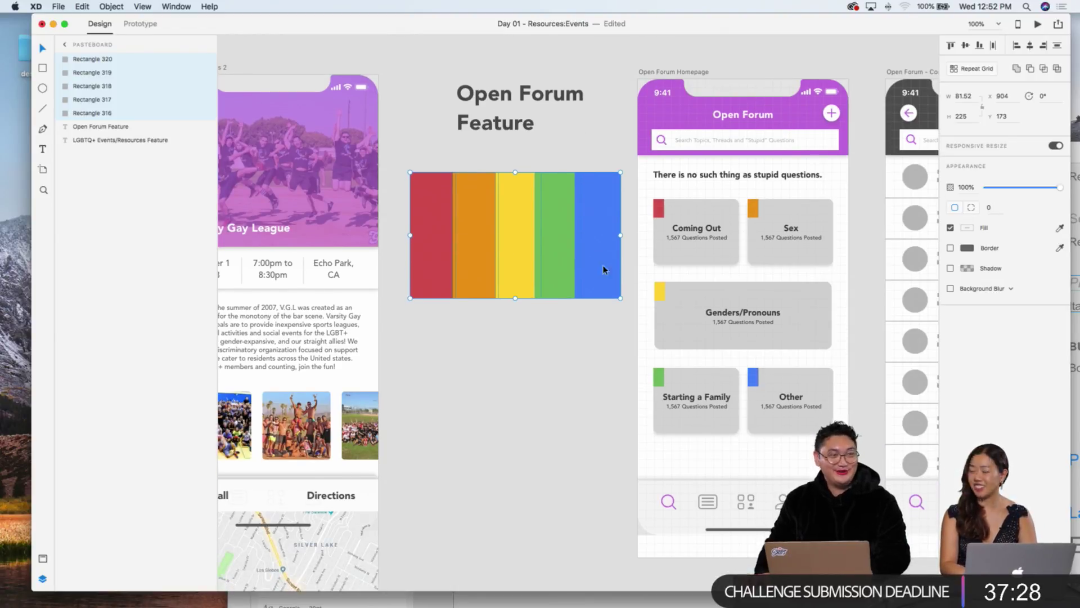
key("Escape")
scroll(663, 143, "right", 3)
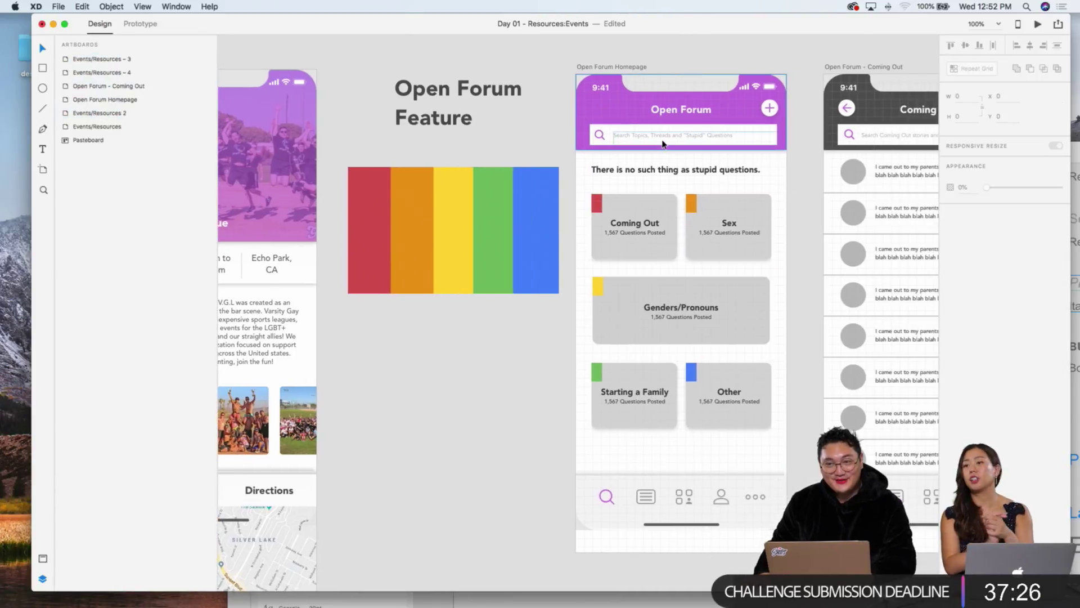
scroll(663, 144, "right", 5)
scroll(664, 146, "up", 3)
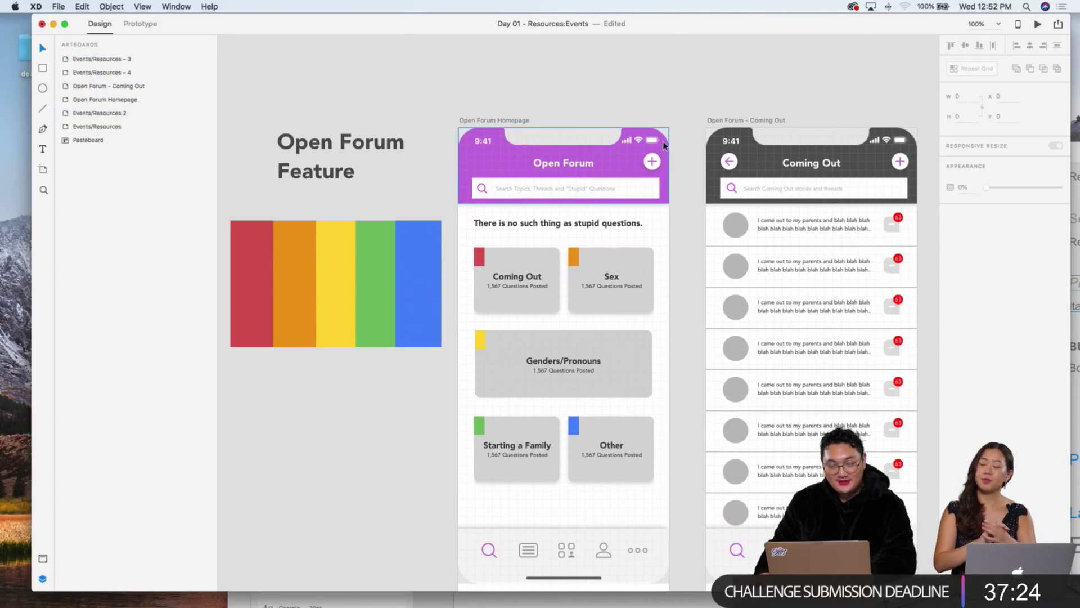
scroll(664, 145, "right", 3)
scroll(664, 146, "up", 2)
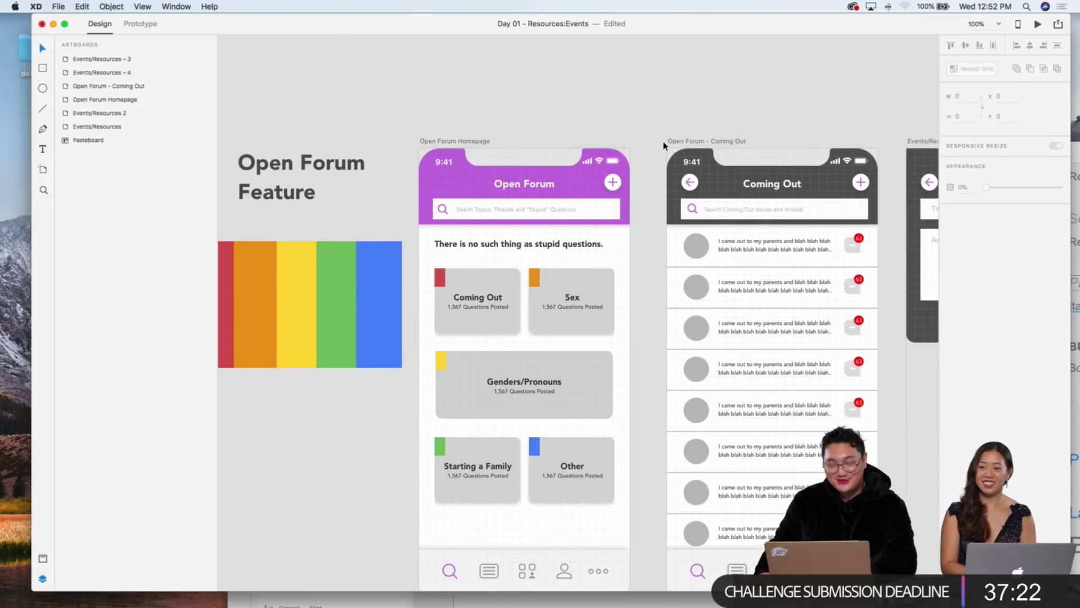
scroll(663, 145, "down", 5)
scroll(664, 145, "right", 6)
scroll(663, 145, "left", 3)
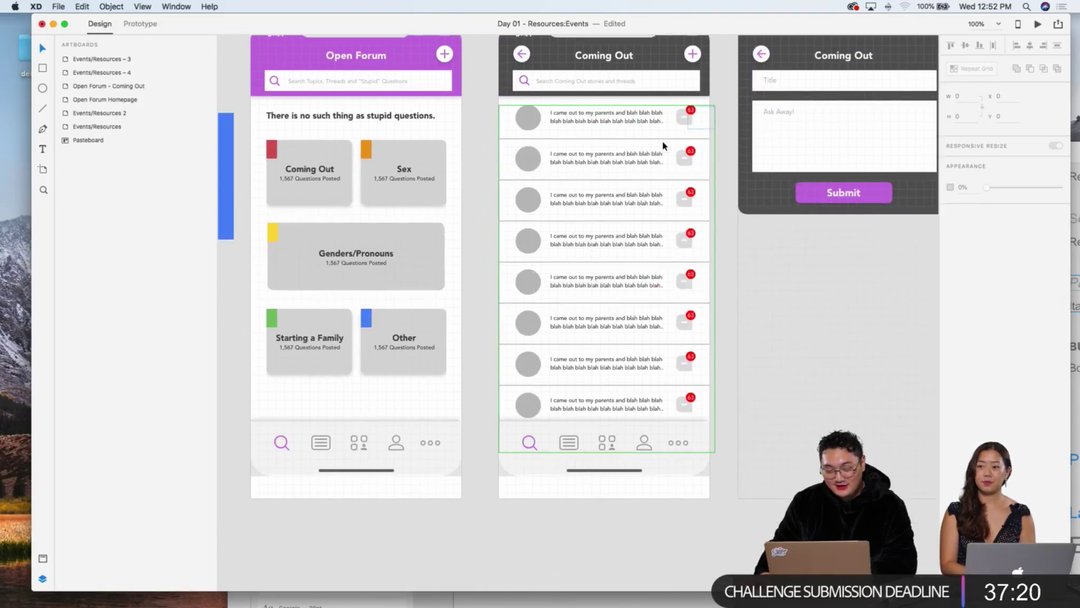
scroll(663, 145, "left", 6)
Step: Give the Coming Out header group's border the red of the Coming Out category marker
key("super+equal")
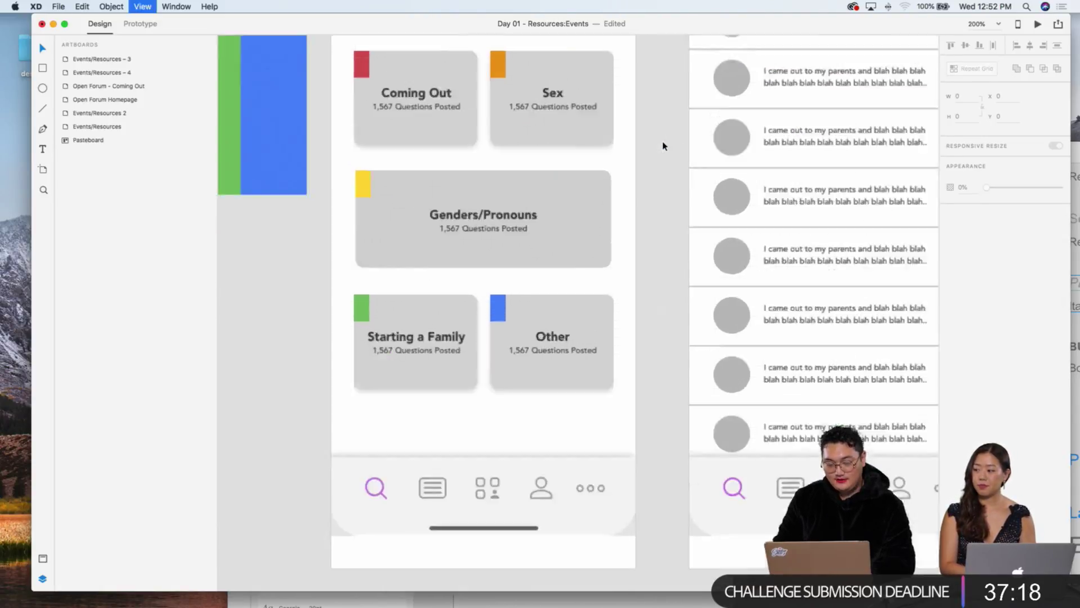
scroll(663, 146, "up", 5)
scroll(666, 147, "right", 6)
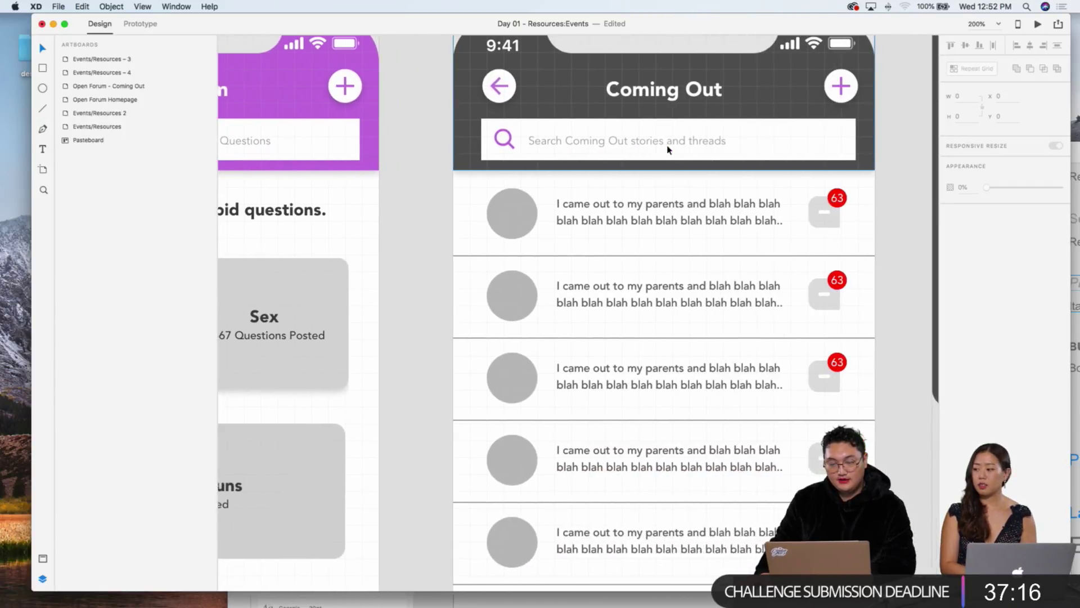
scroll(668, 149, "right", 4)
scroll(662, 150, "up", 3)
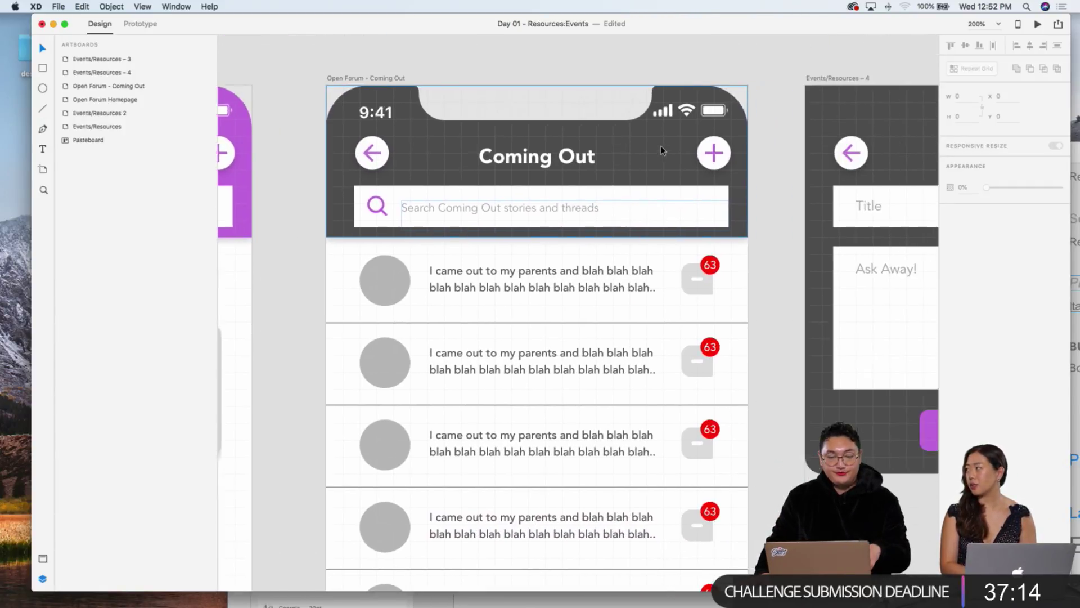
scroll(662, 150, "right", 10)
scroll(662, 150, "left", 10)
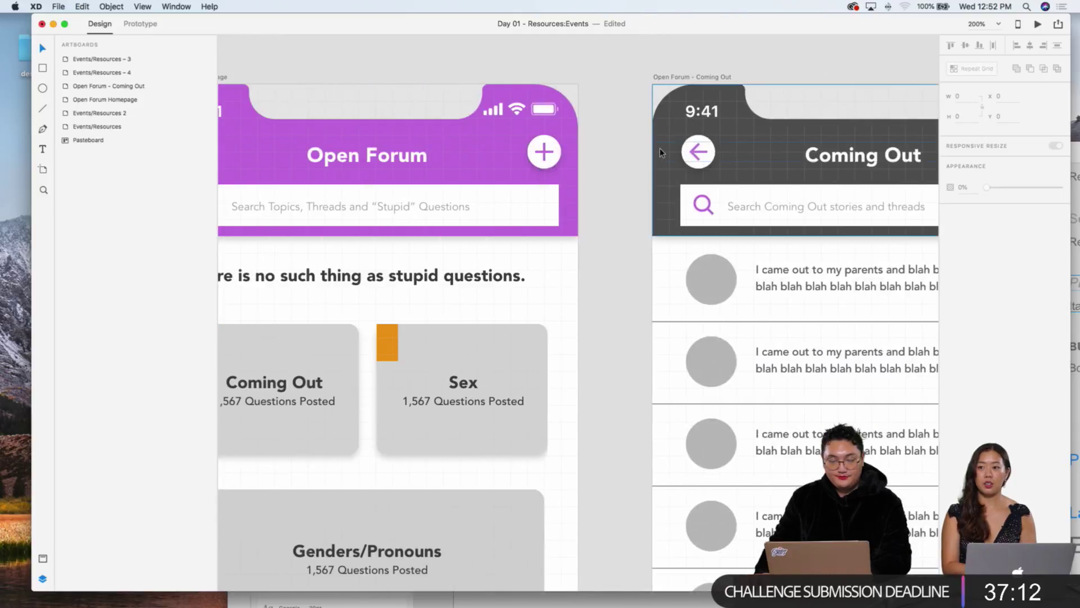
scroll(660, 152, "left", 3)
left_click(763, 145)
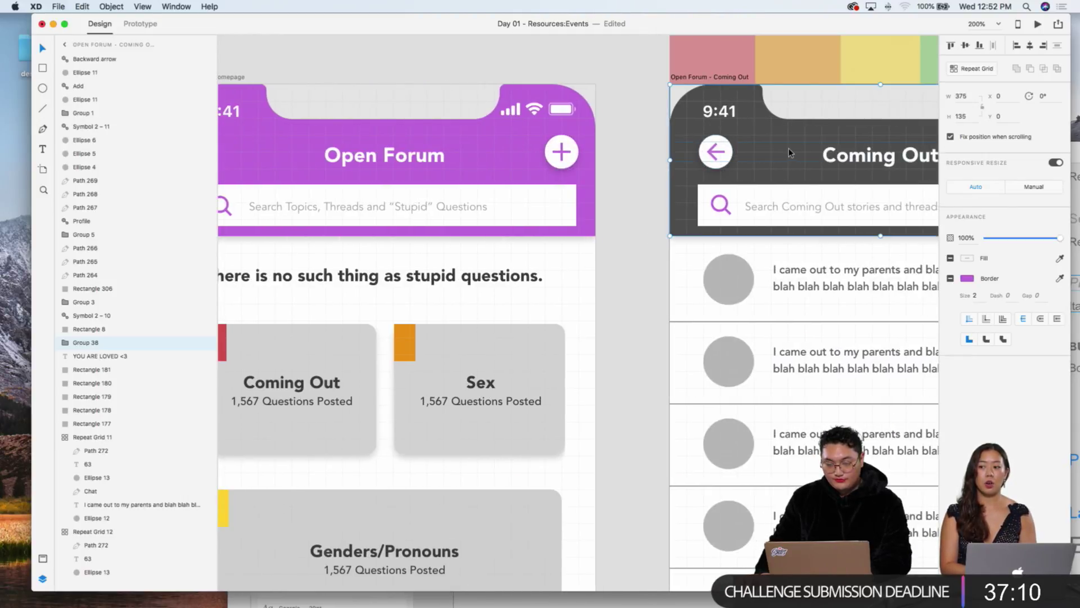
scroll(788, 148, "right", 3)
scroll(593, 209, "left", 8)
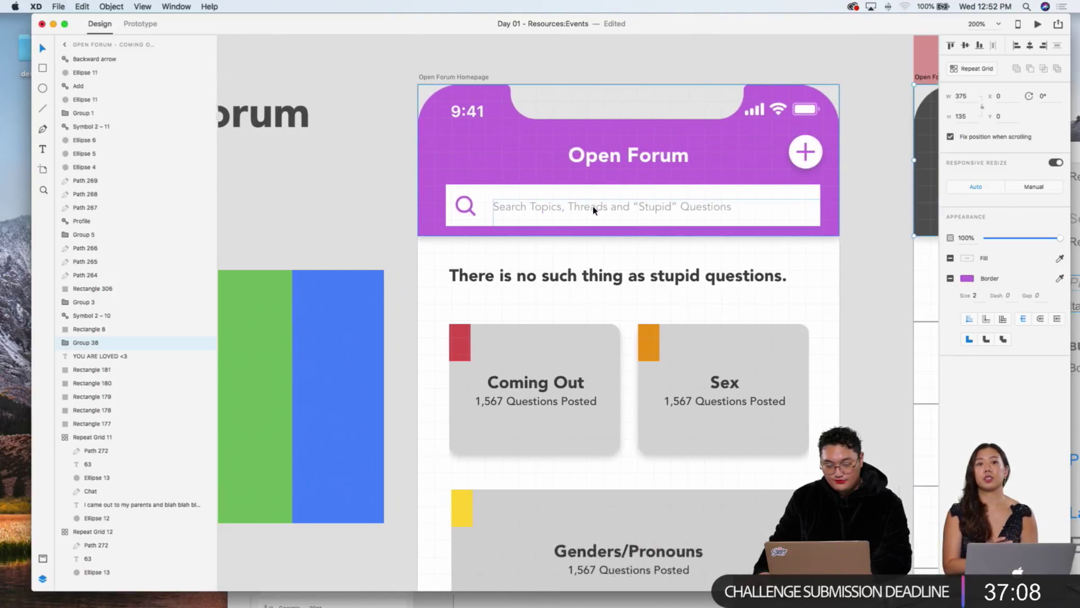
scroll(594, 210, "right", 4)
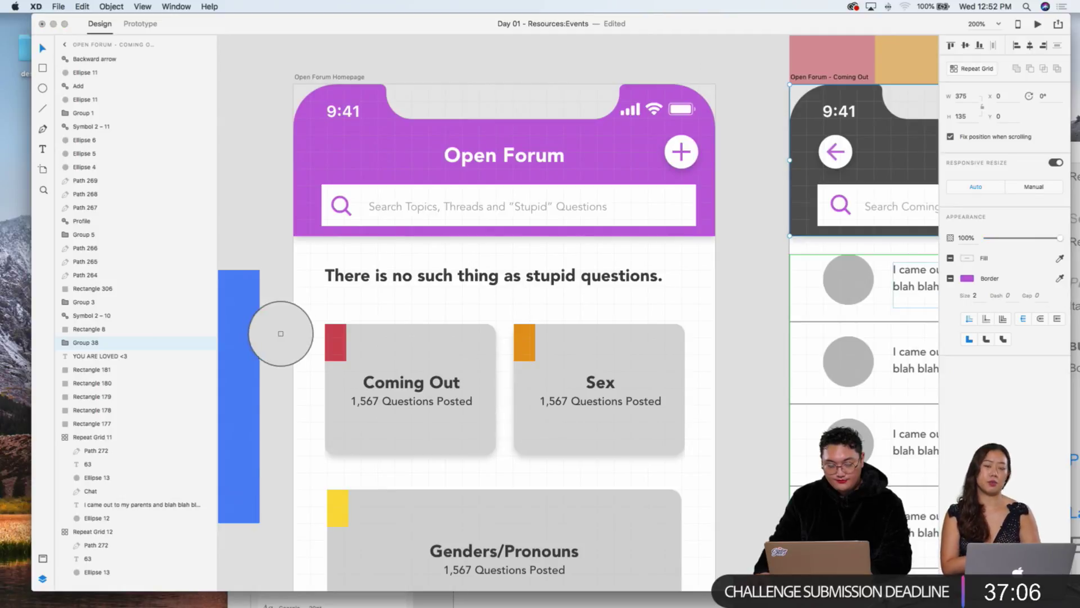
left_click(337, 341)
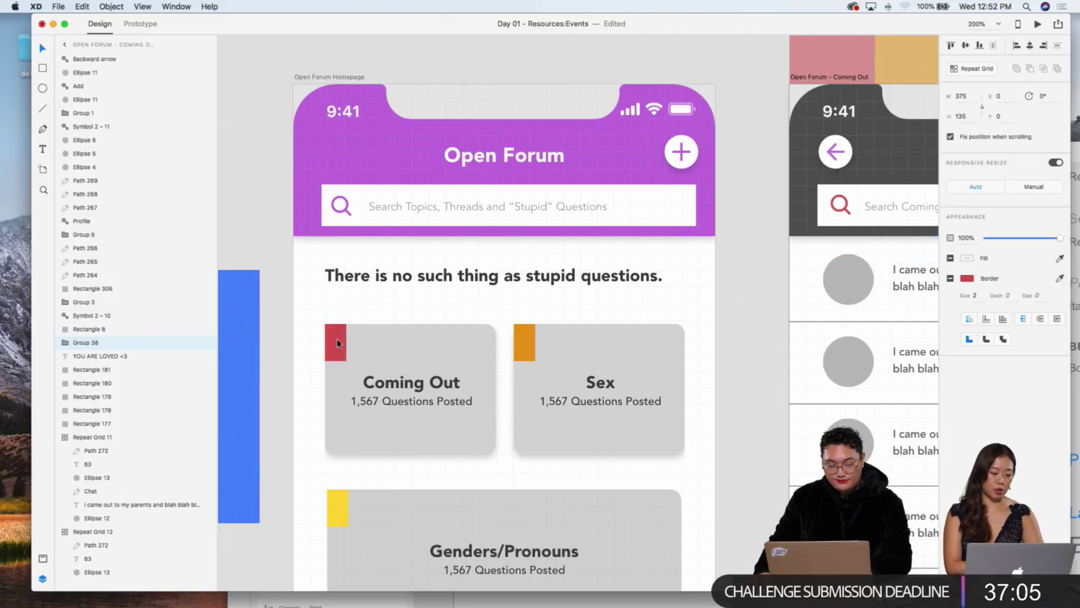
Step: Select the header's dark background rectangle, Rectangle 13
left_click(773, 232)
scroll(773, 232, "right", 6)
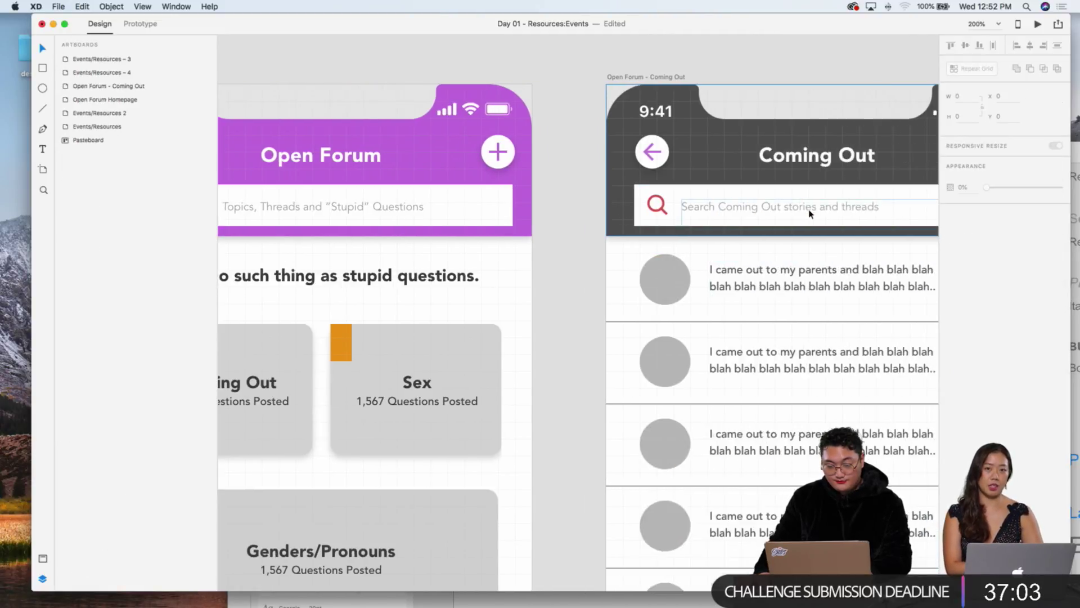
left_click(616, 171)
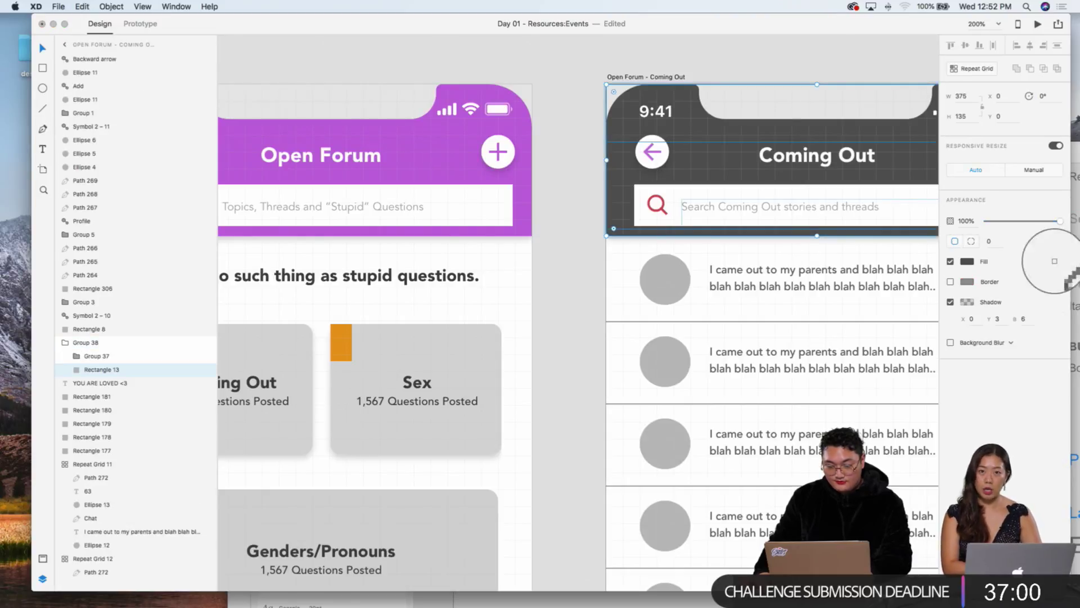
Step: Fill the Coming Out header background rectangle with the sampled red
left_click(664, 213)
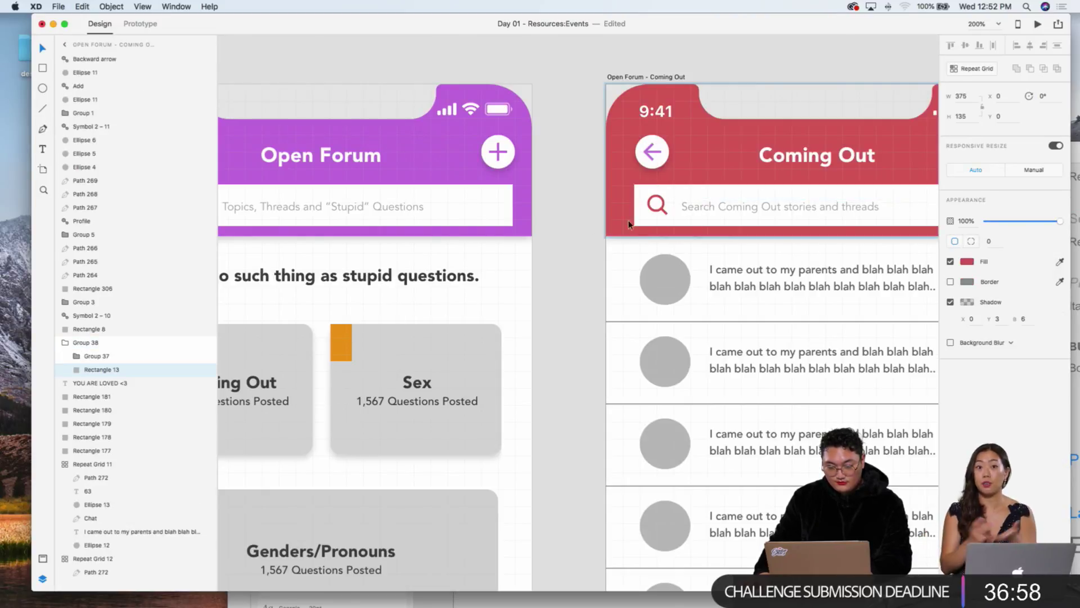
left_click(573, 229)
scroll(574, 228, "right", 6)
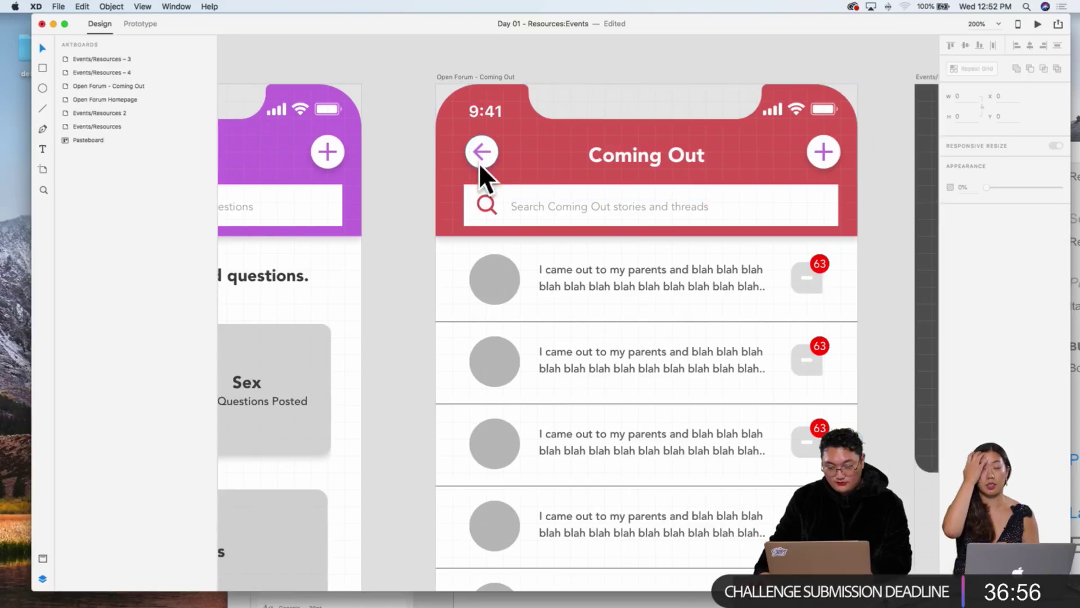
Step: Fill the plus icon and the back arrow with the header's red
double_click(485, 155)
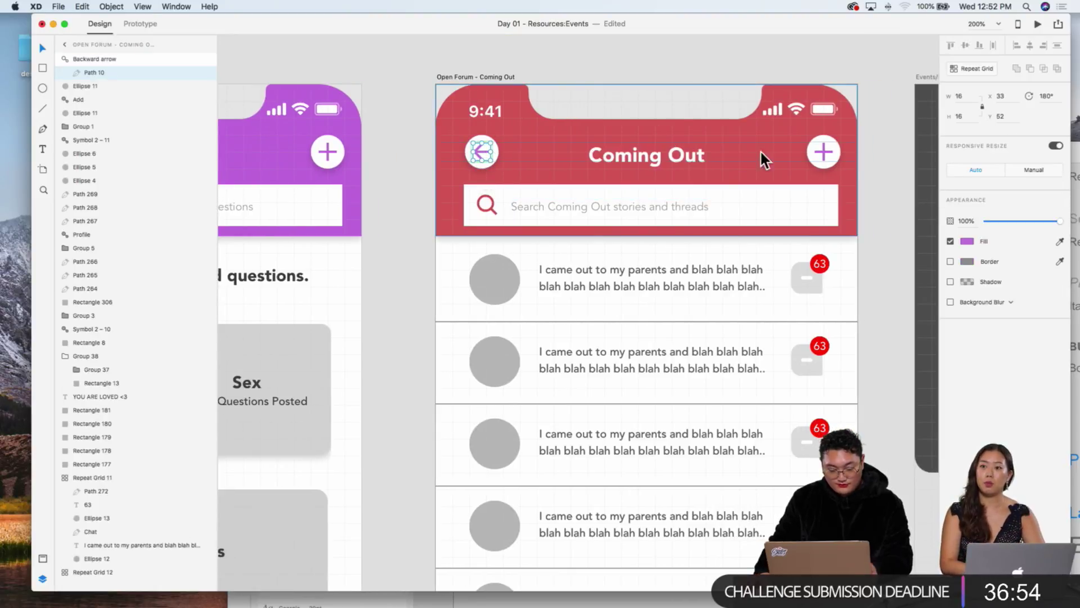
left_click(833, 156)
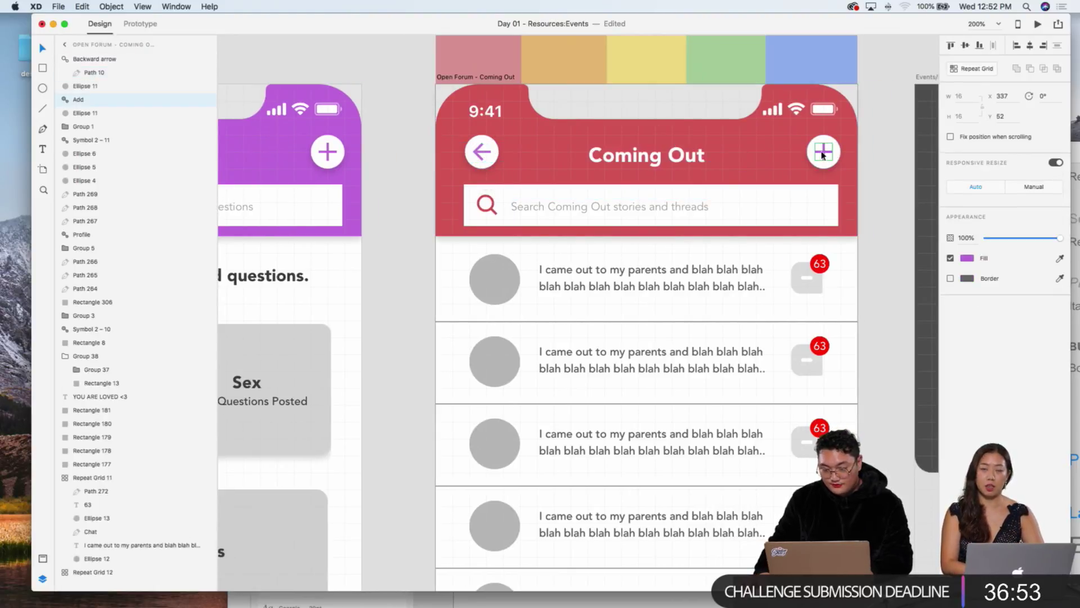
left_click(1060, 258)
left_click(736, 174)
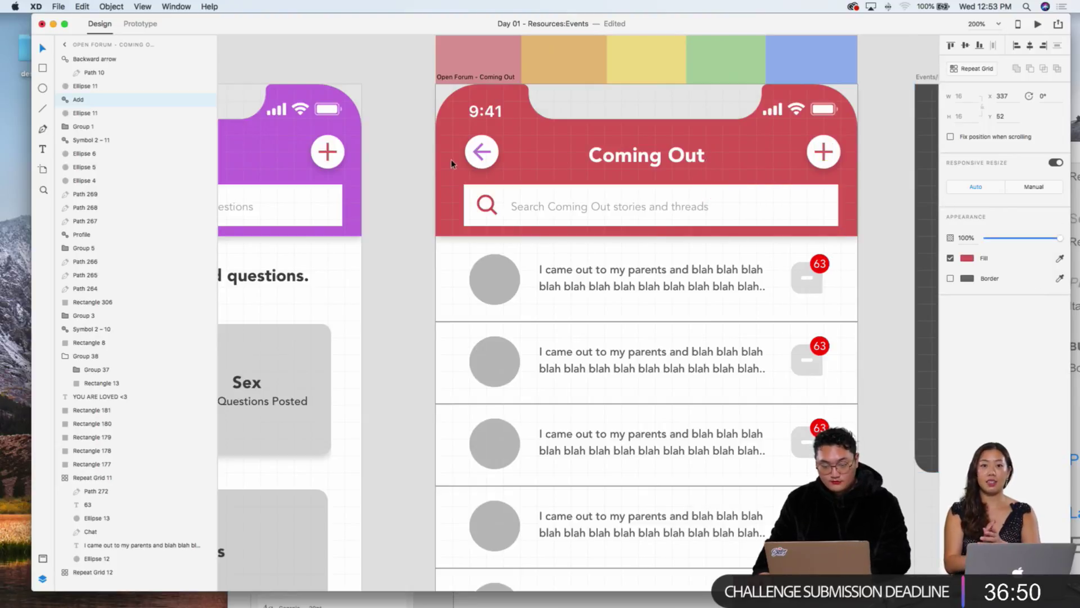
double_click(480, 154)
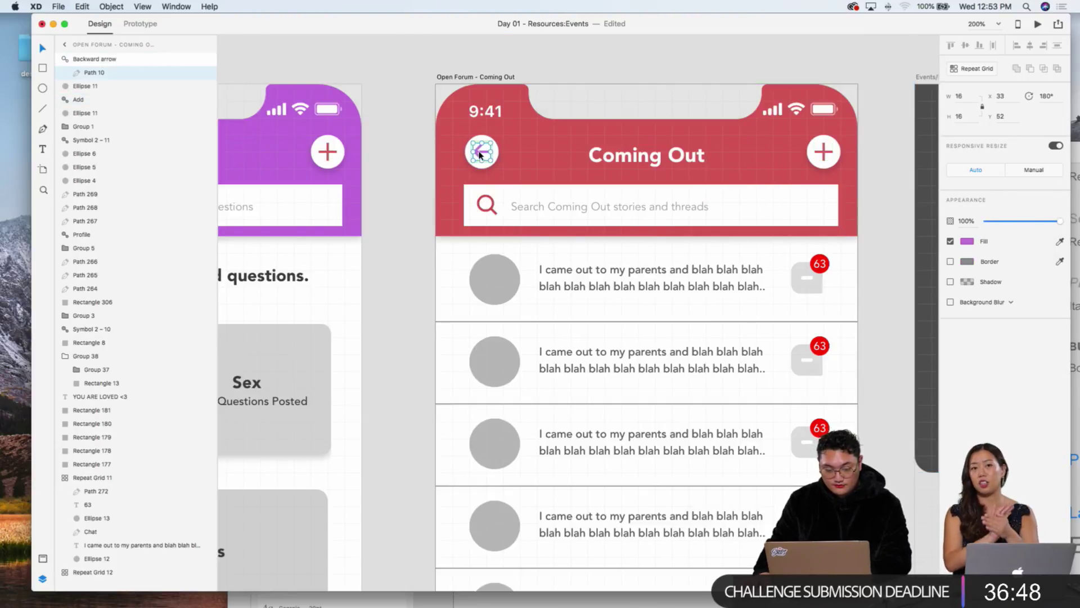
left_click(1060, 241)
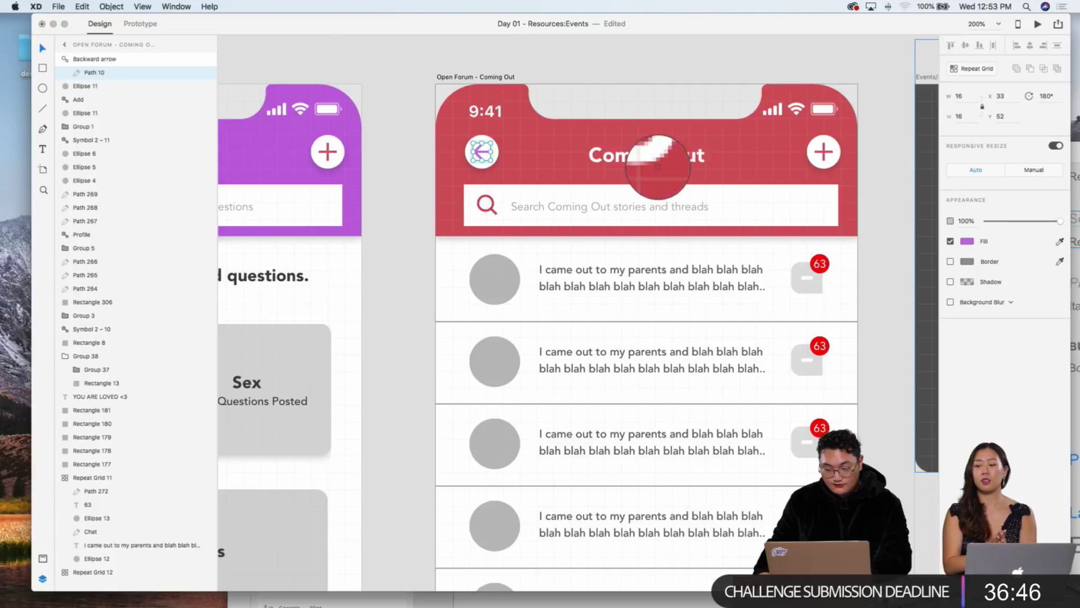
left_click(687, 143)
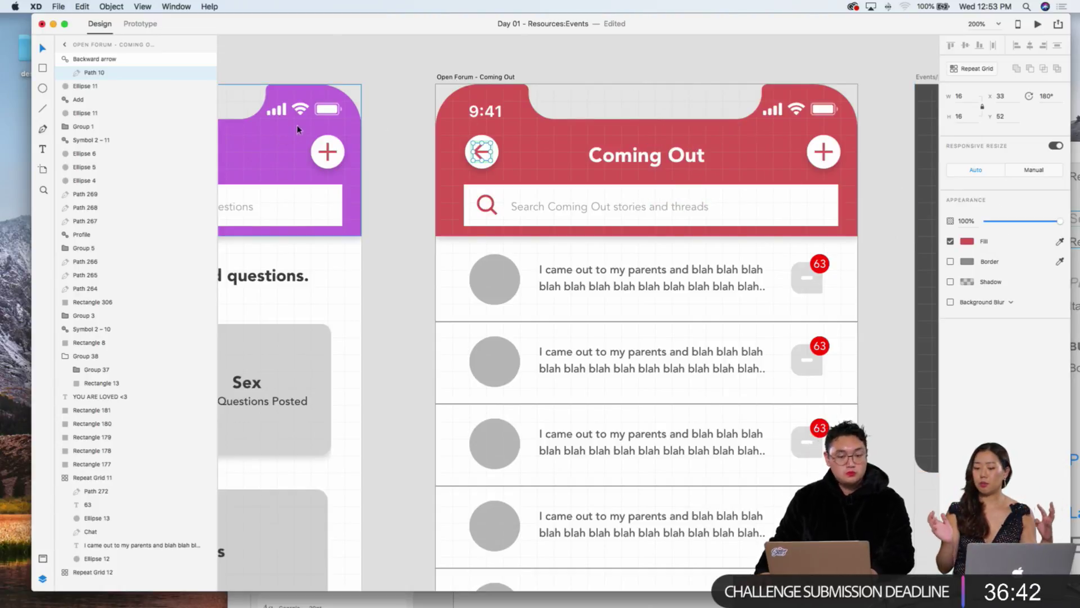
scroll(370, 127, "left", 5)
scroll(500, 168, "left", 3)
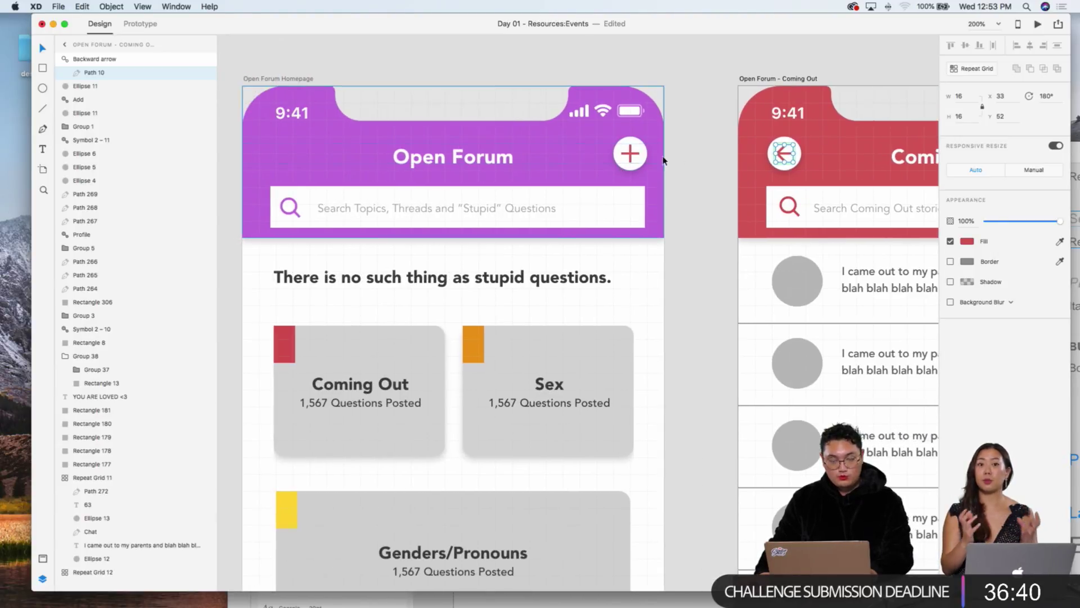
Step: Detach the homepage plus button from the shared symbol with Ungroup Symbol
left_click(631, 153)
left_click(685, 150)
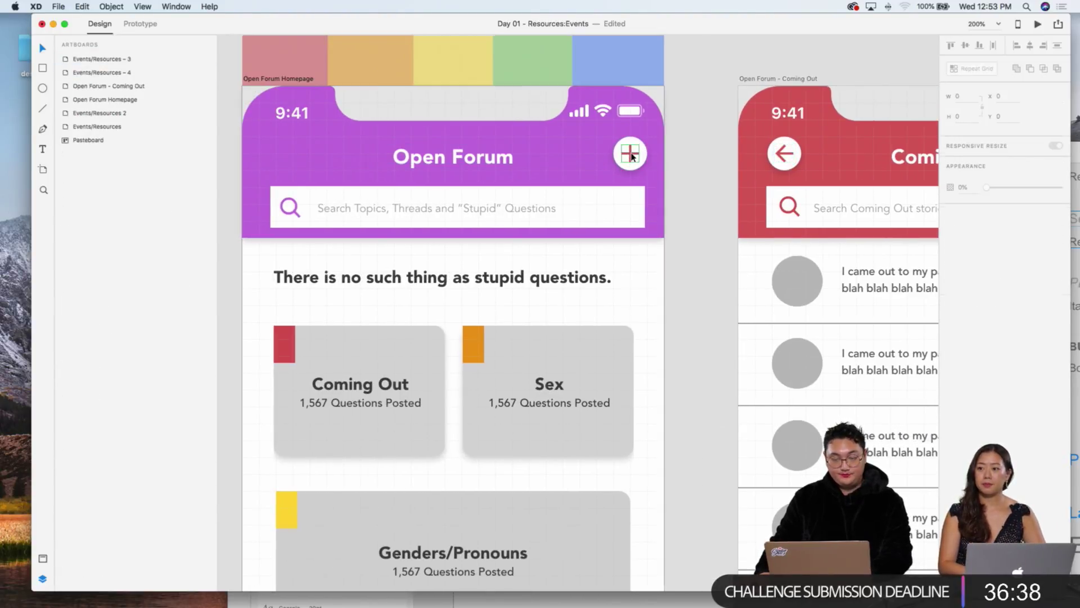
left_click(630, 152)
left_click(209, 7)
type("u")
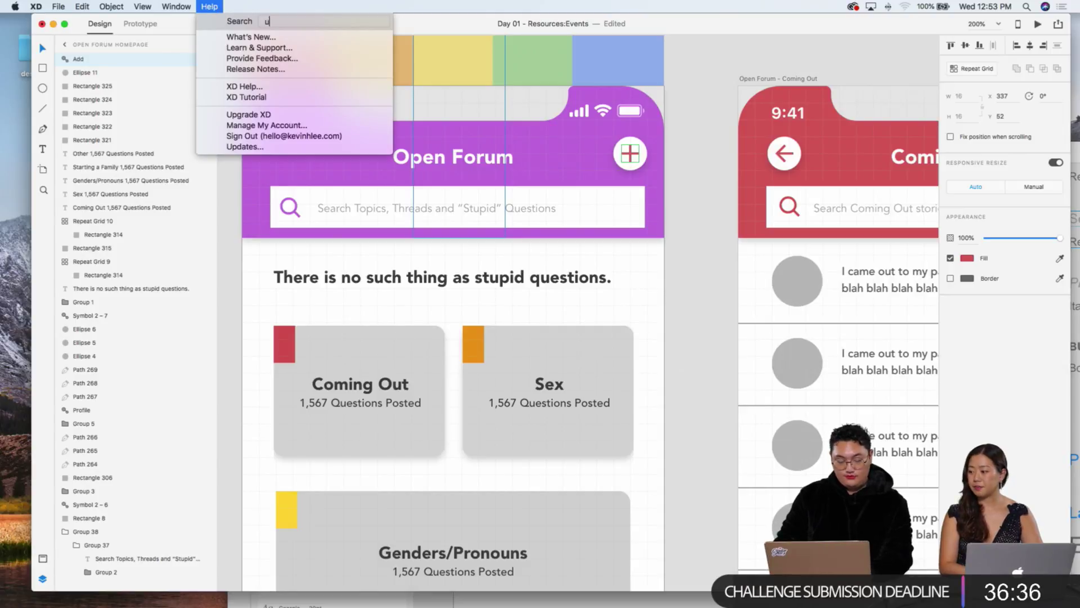
type("ngroup")
key("Down")
key("Return")
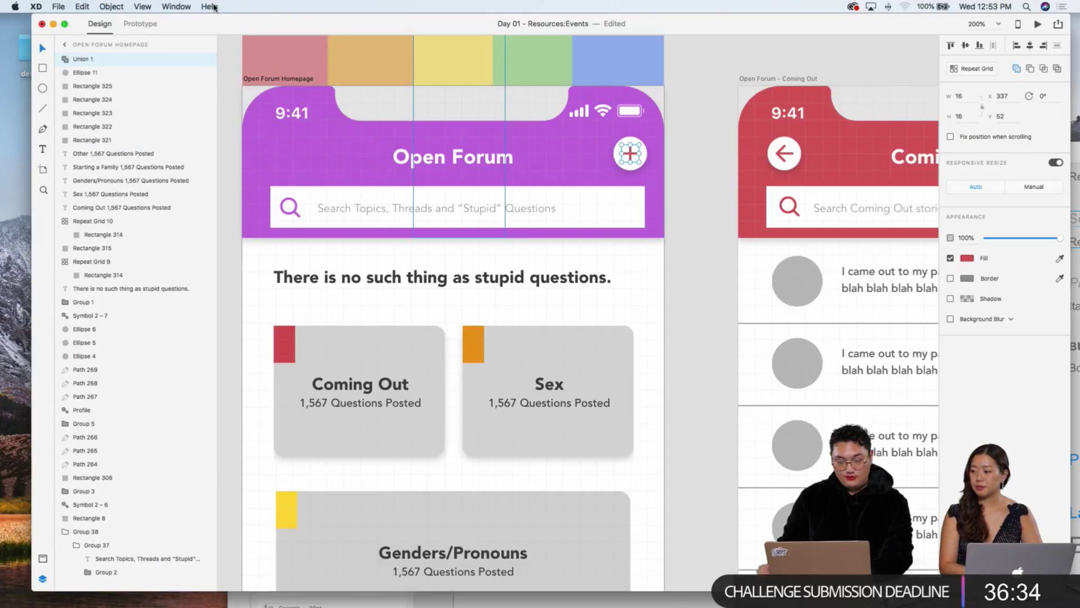
Step: Fill the homepage plus icon with the purple of its header
left_click(1060, 258)
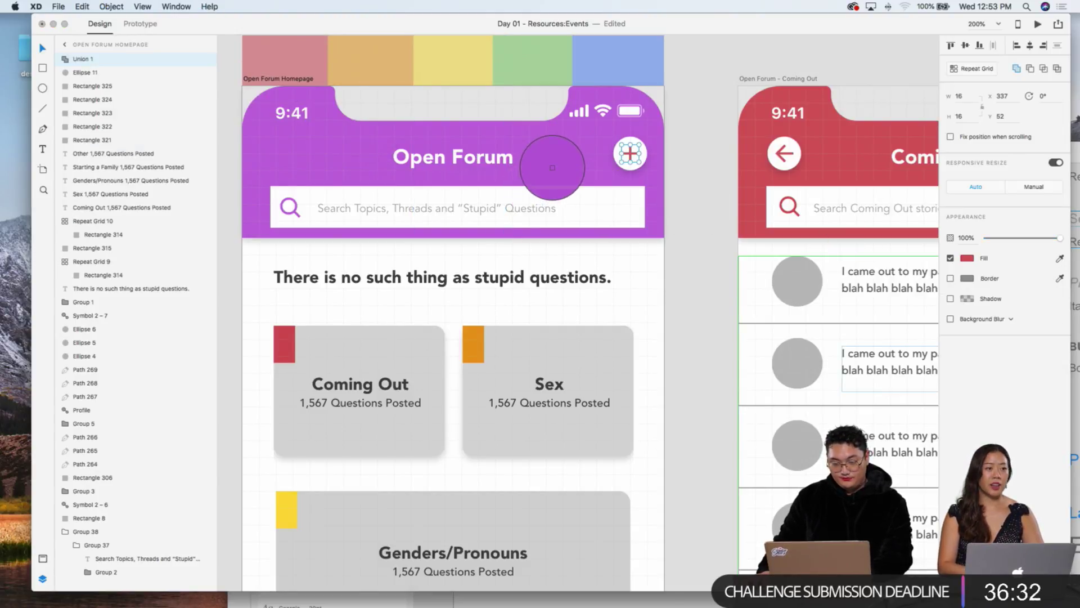
left_click(550, 163)
left_click(702, 196)
scroll(694, 200, "right", 3)
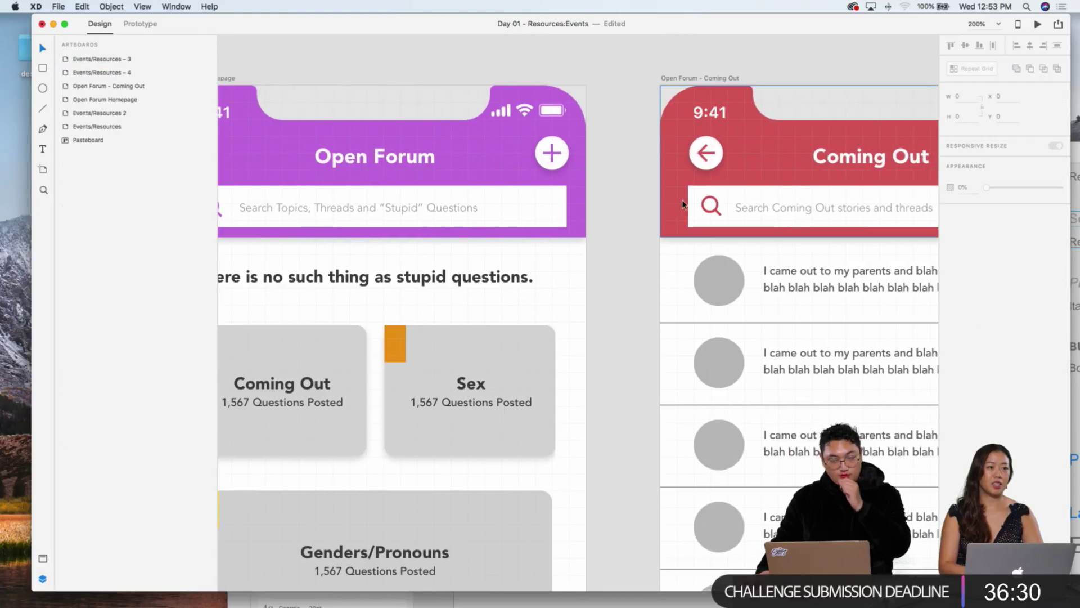
scroll(681, 200, "left", 3)
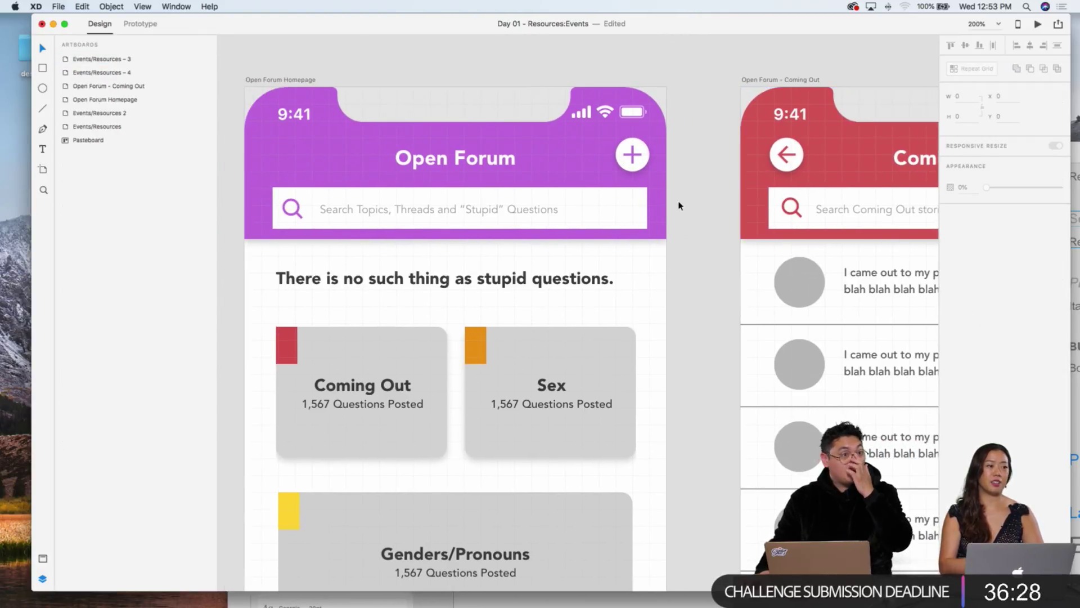
scroll(679, 206, "right", 1)
scroll(722, 196, "right", 2)
scroll(723, 197, "down", 2)
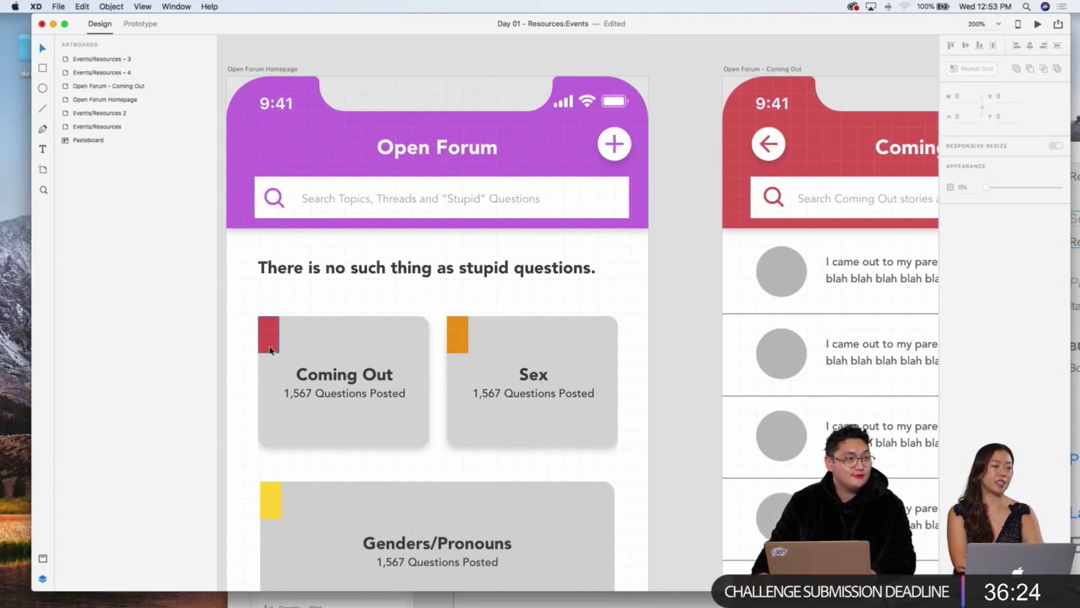
key("super+1")
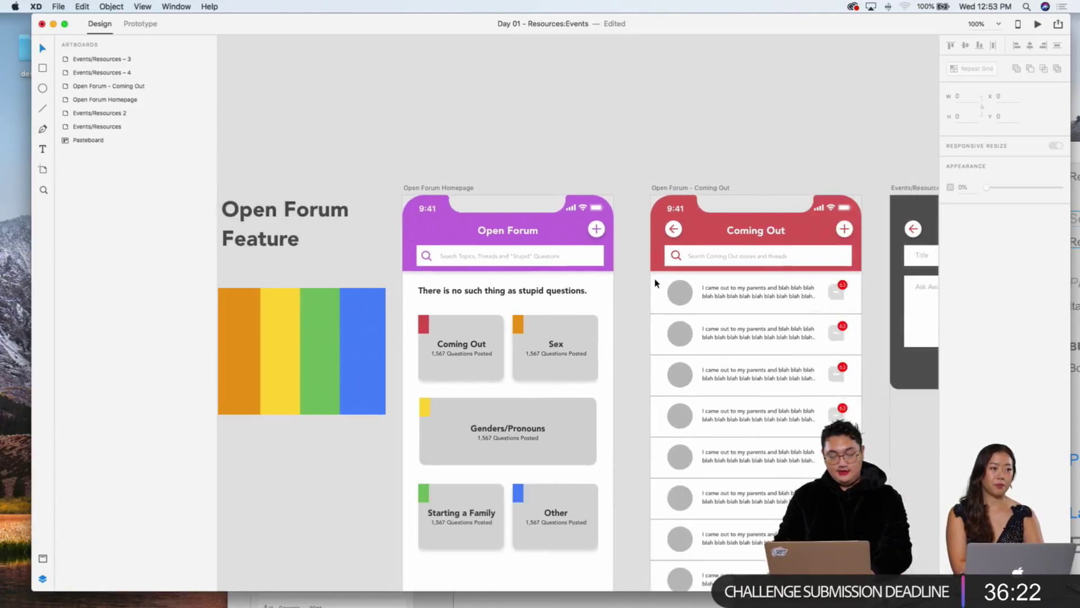
scroll(664, 285, "down", 5)
scroll(665, 285, "right", 7)
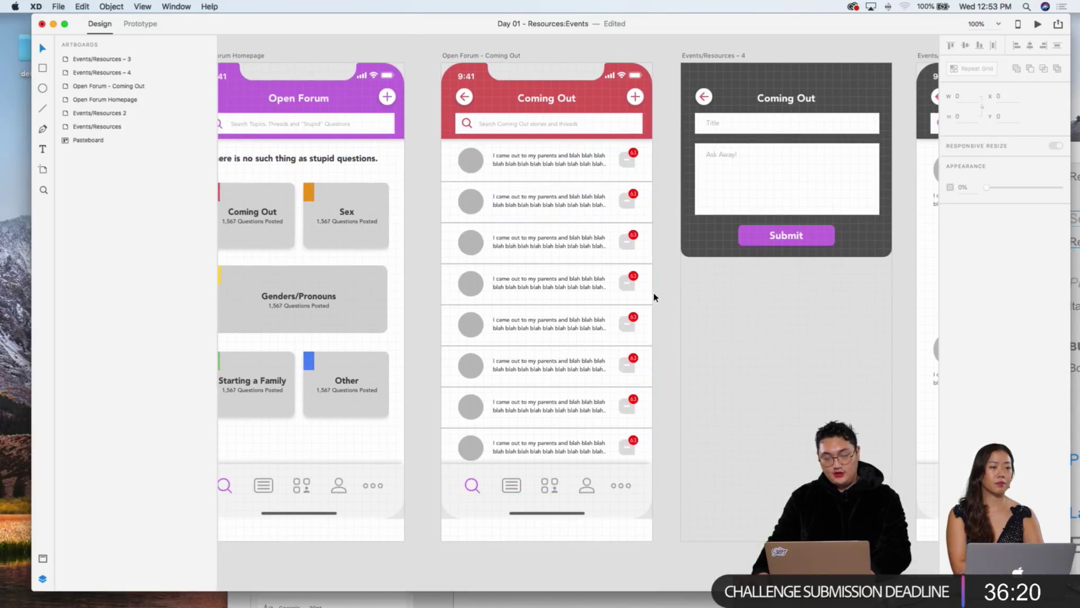
scroll(577, 150, "left", 1)
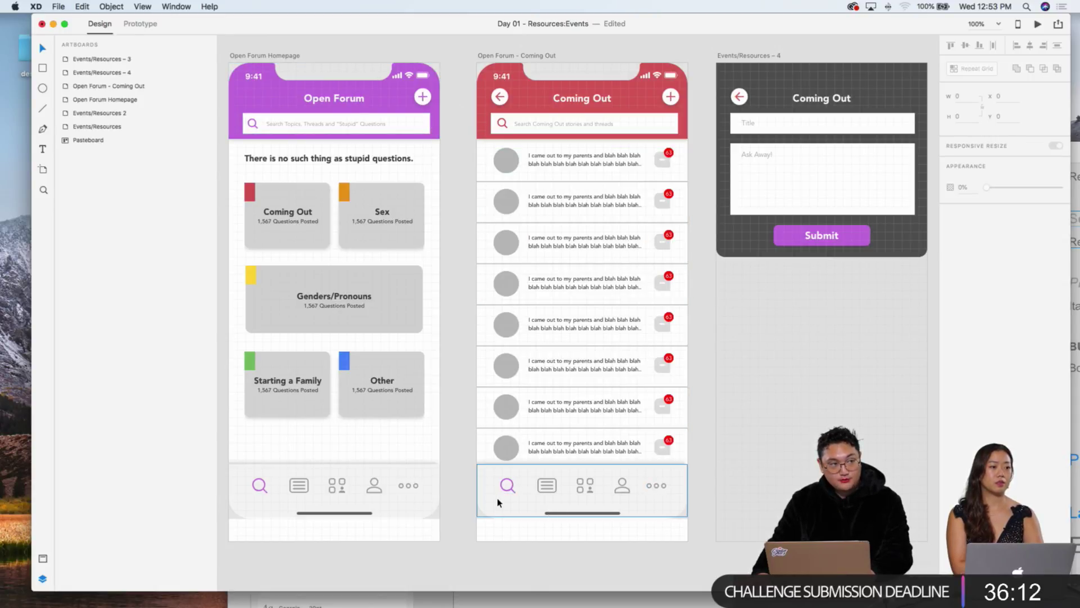
scroll(507, 492, "left", 5)
left_click(506, 492)
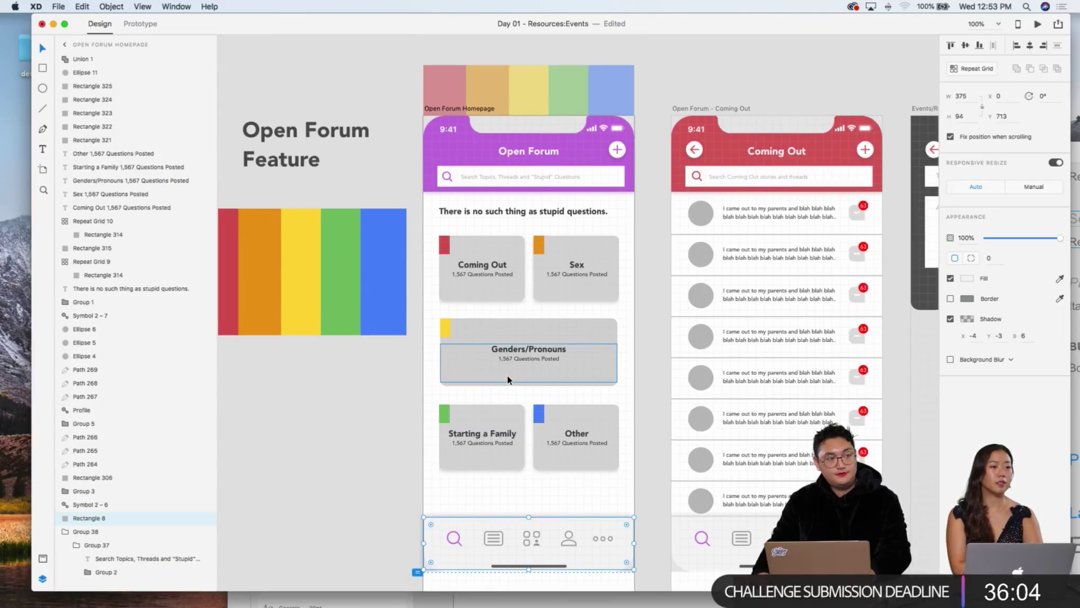
Step: On the homepage nav bar, make the list icon's outline and lines purple
scroll(499, 568, "down", 3)
key("super+3")
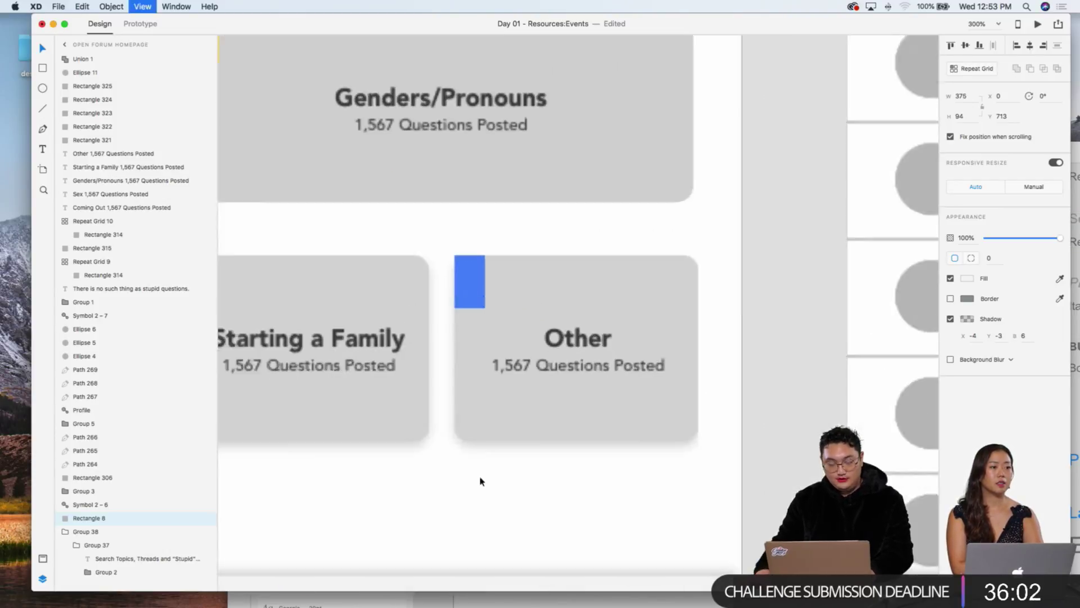
left_click(448, 314)
left_click(448, 315)
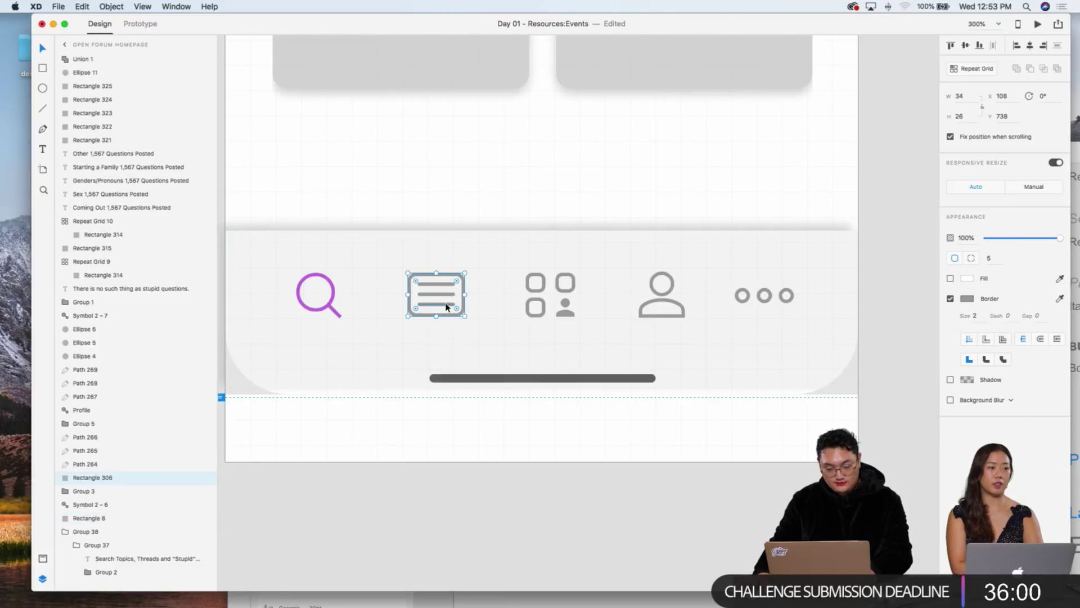
left_click(446, 304, "shift")
left_click(447, 294, "shift")
left_click(448, 285, "shift")
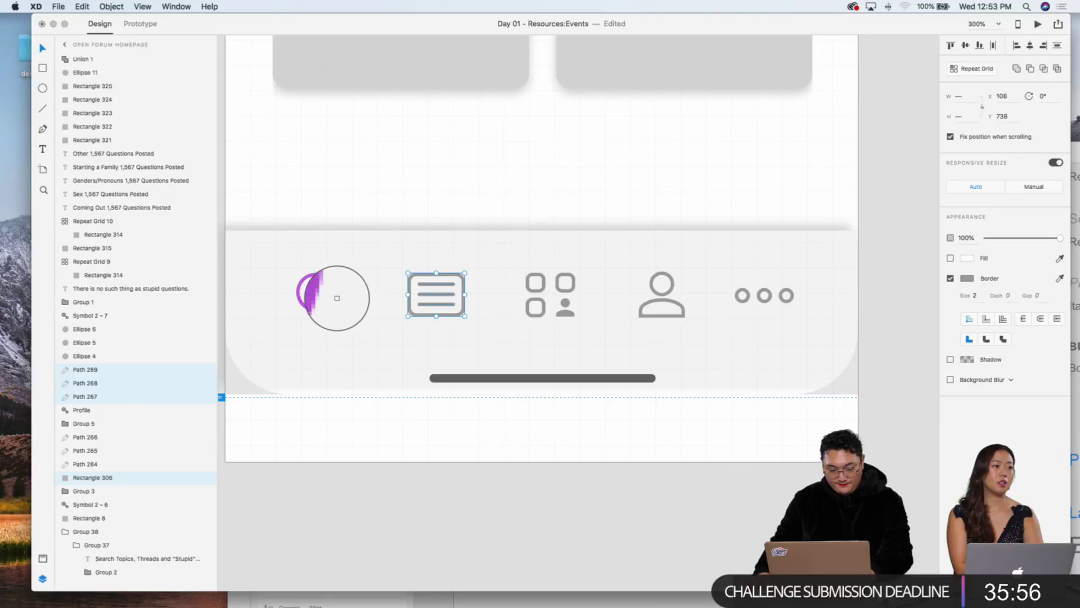
left_click(333, 300)
Step: Set the homepage search icon's border grey like the profile icon
left_click(332, 299)
left_click(329, 302)
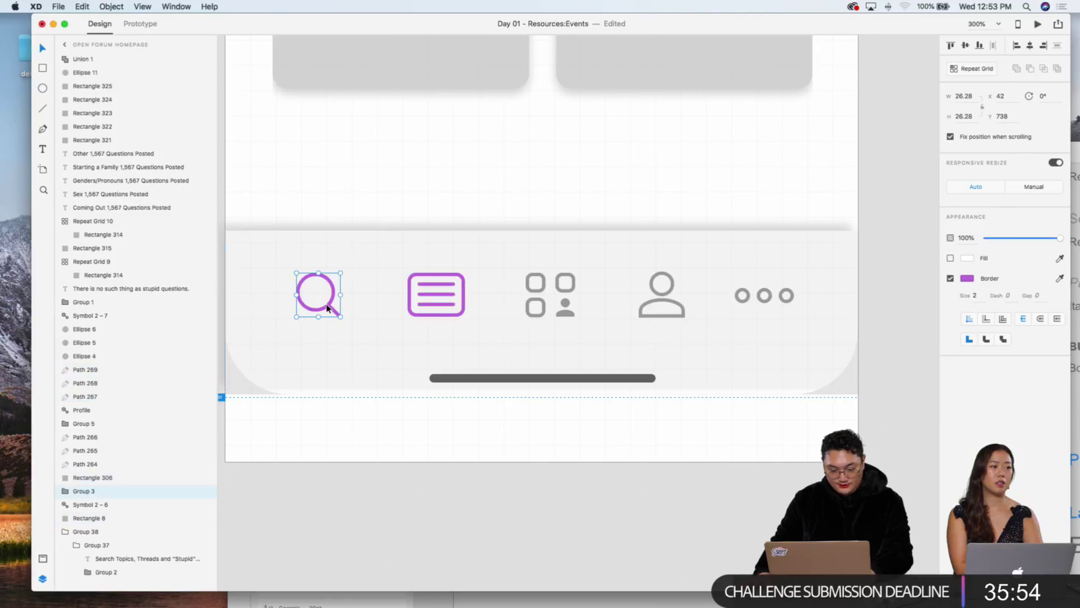
left_click(1059, 278)
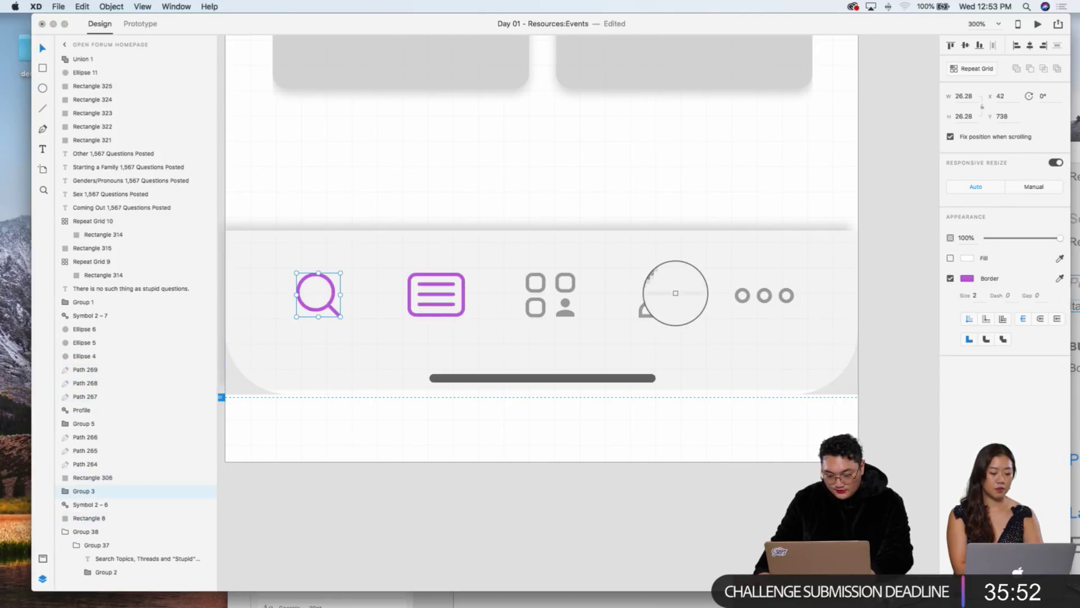
left_click(660, 294)
left_click(514, 404)
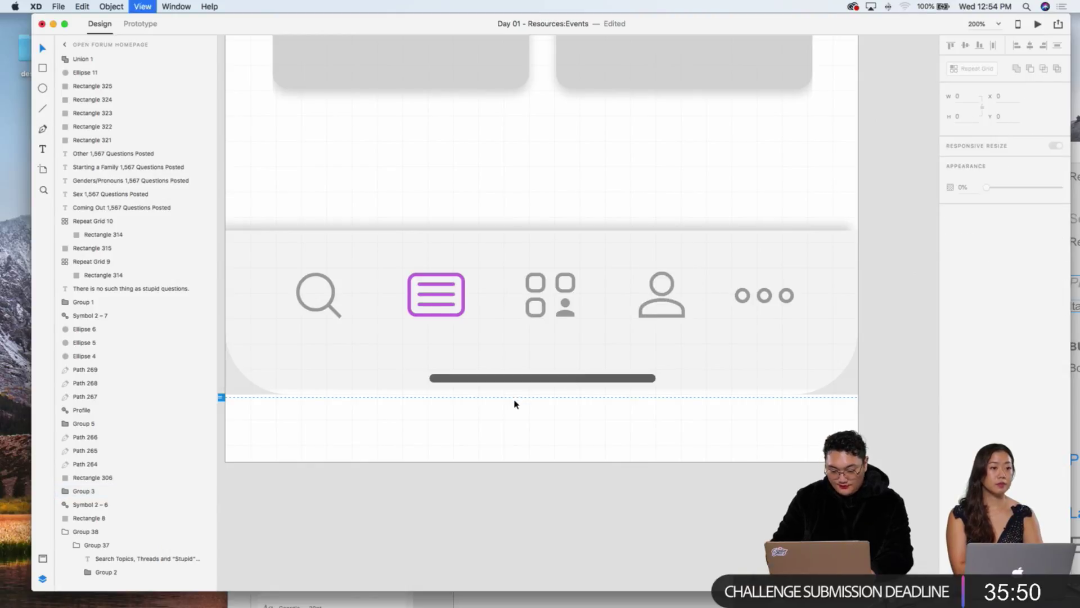
Step: Set the Coming Out screen's search icon border to the same grey
key("super+minus")
scroll(810, 340, "right", 3)
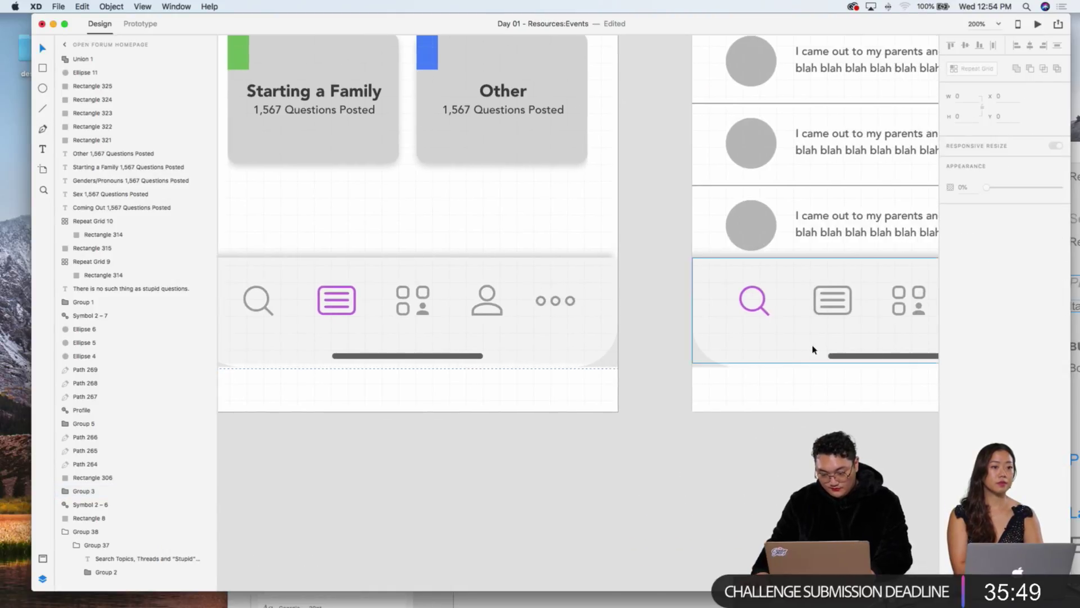
left_click(757, 315)
left_click(1060, 278)
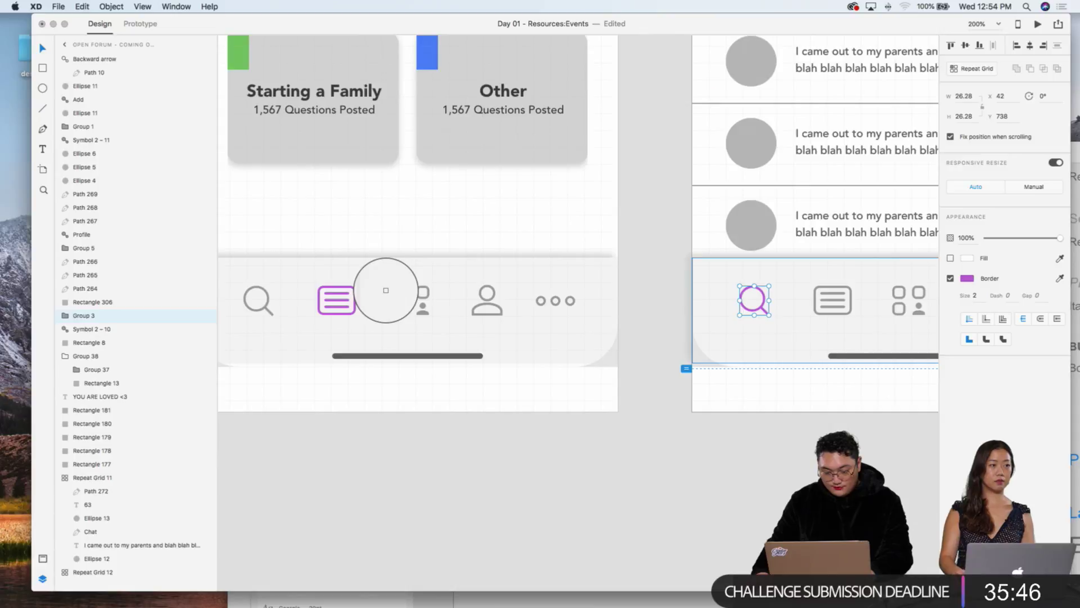
left_click(268, 305)
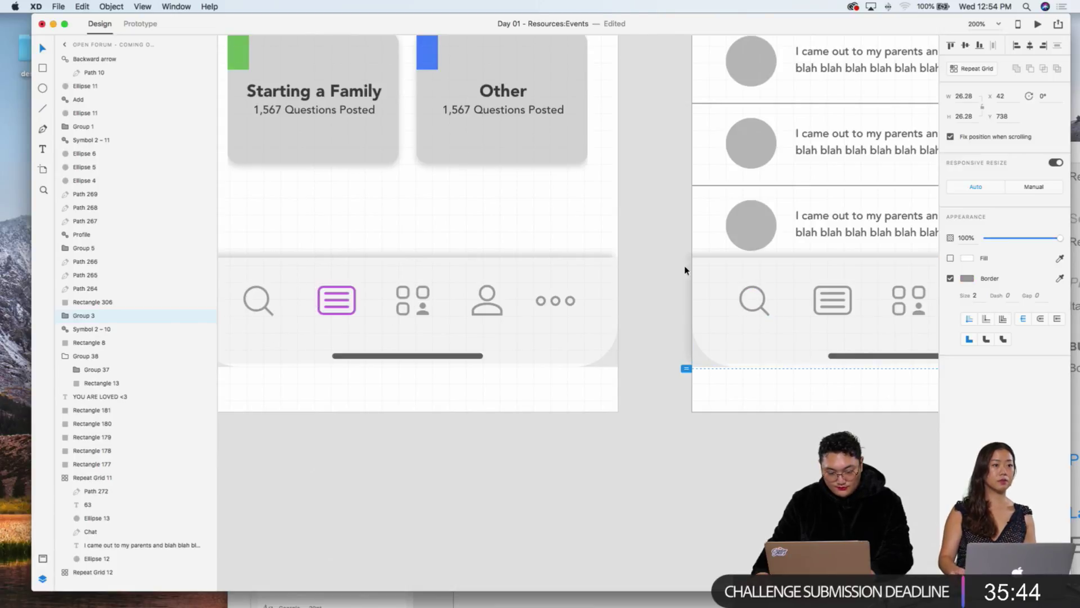
Step: Make the Coming Out list icon's lines and outline purple like the homepage's
double_click(837, 293)
left_click(832, 300, "shift")
left_click(832, 306, "shift")
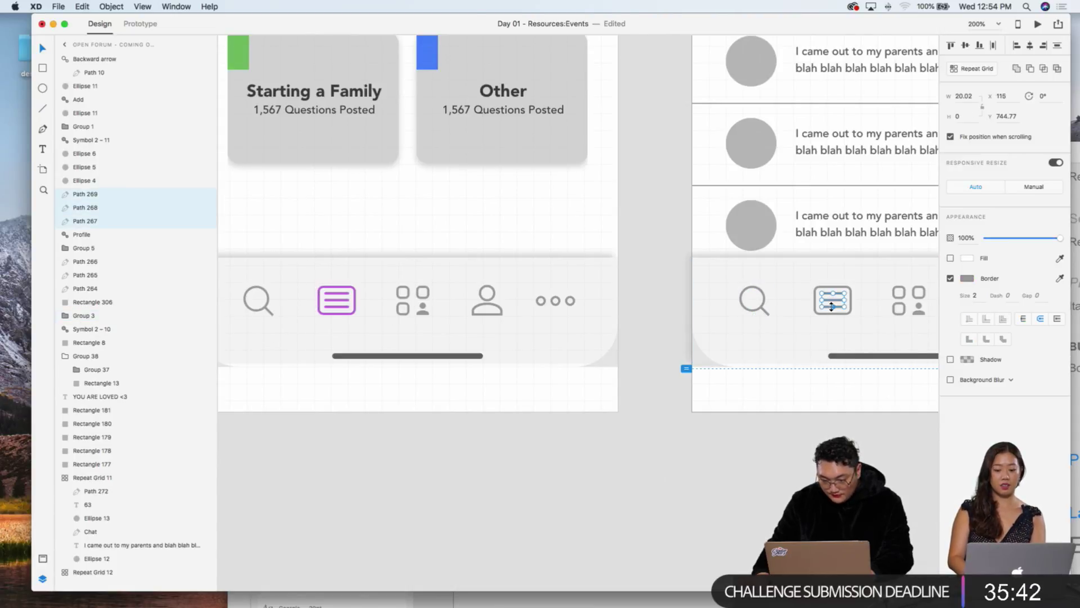
left_click(832, 289, "shift")
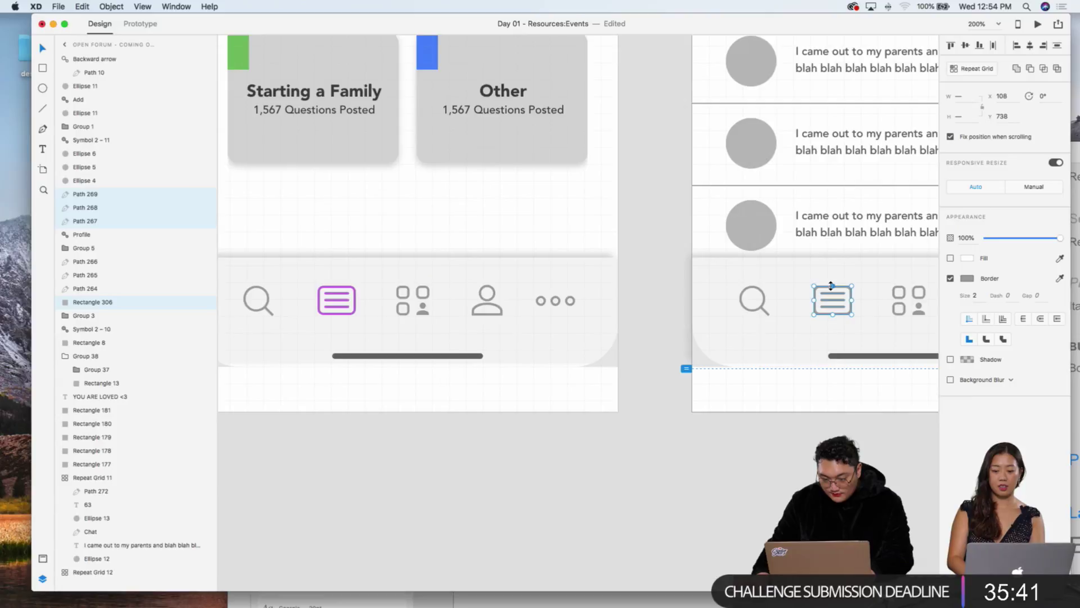
left_click(1060, 279)
left_click(347, 297)
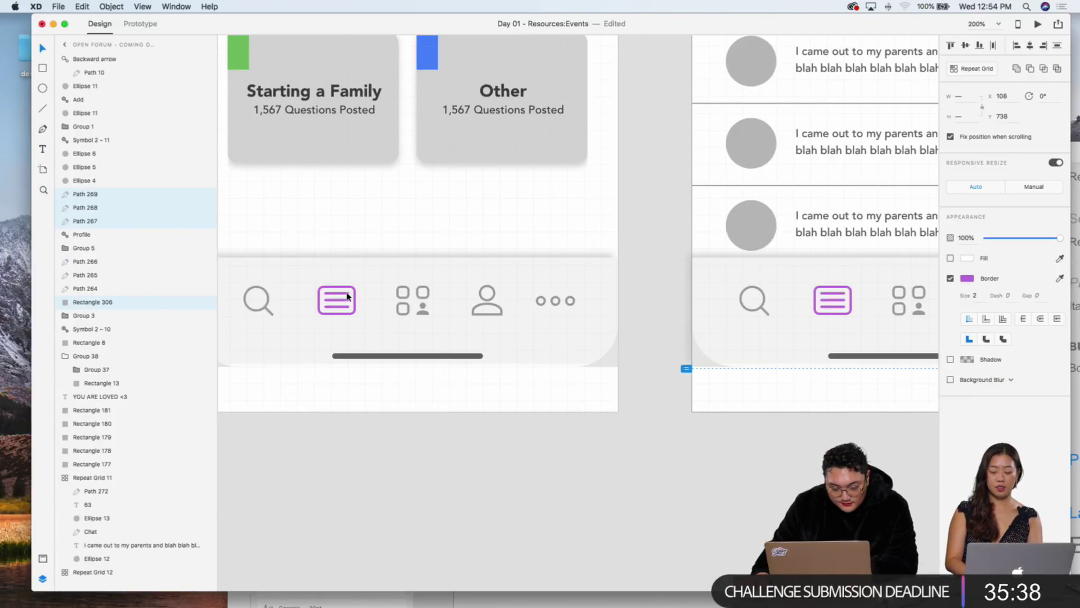
left_click(573, 393)
scroll(575, 393, "right", 10)
scroll(577, 393, "up", 3)
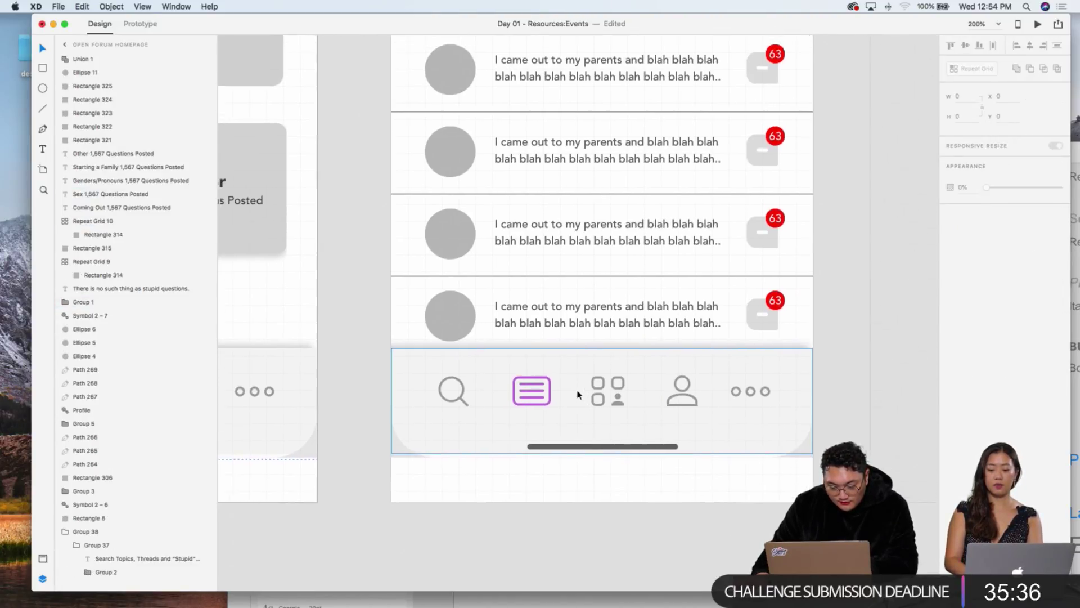
scroll(577, 391, "up", 5)
scroll(577, 391, "right", 3)
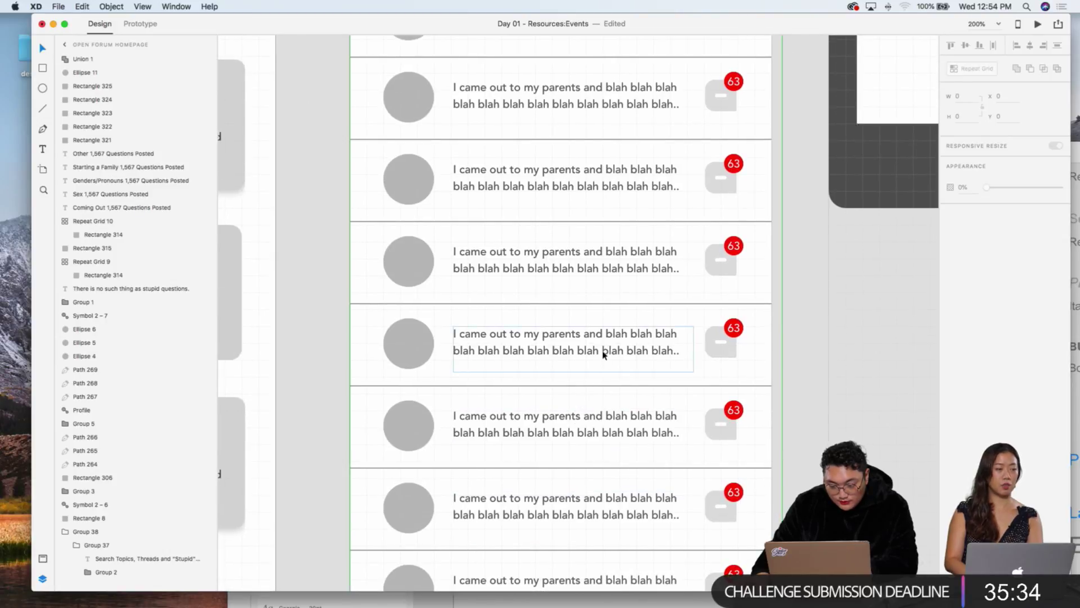
scroll(601, 353, "right", 4)
scroll(603, 346, "up", 5)
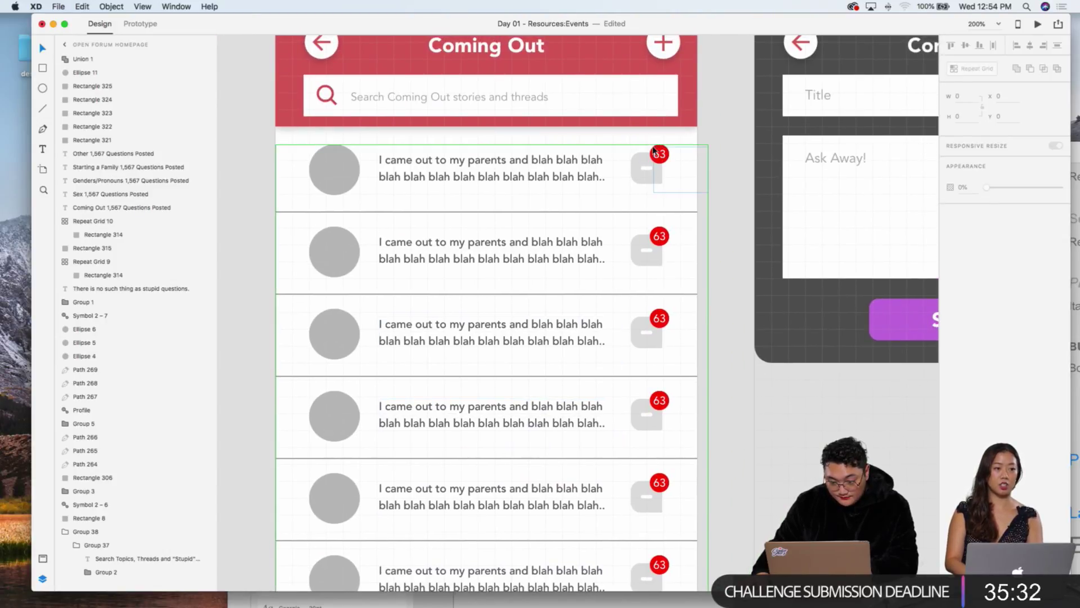
Step: Select a 63 badge inside the Coming Out repeat grid and eyedrop the header's darker red into its fill
left_click(651, 150)
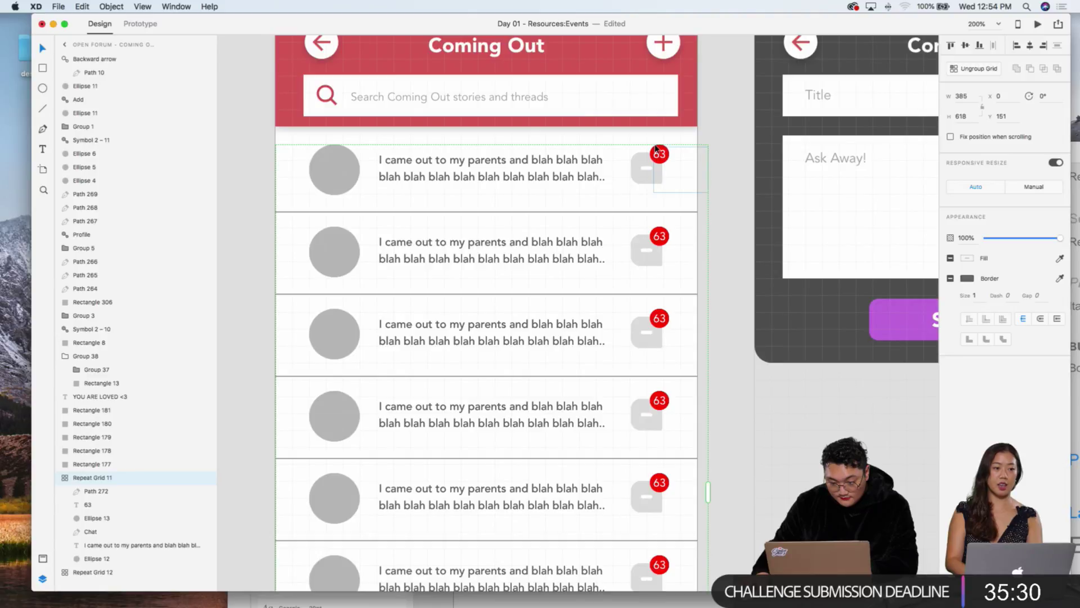
double_click(653, 151)
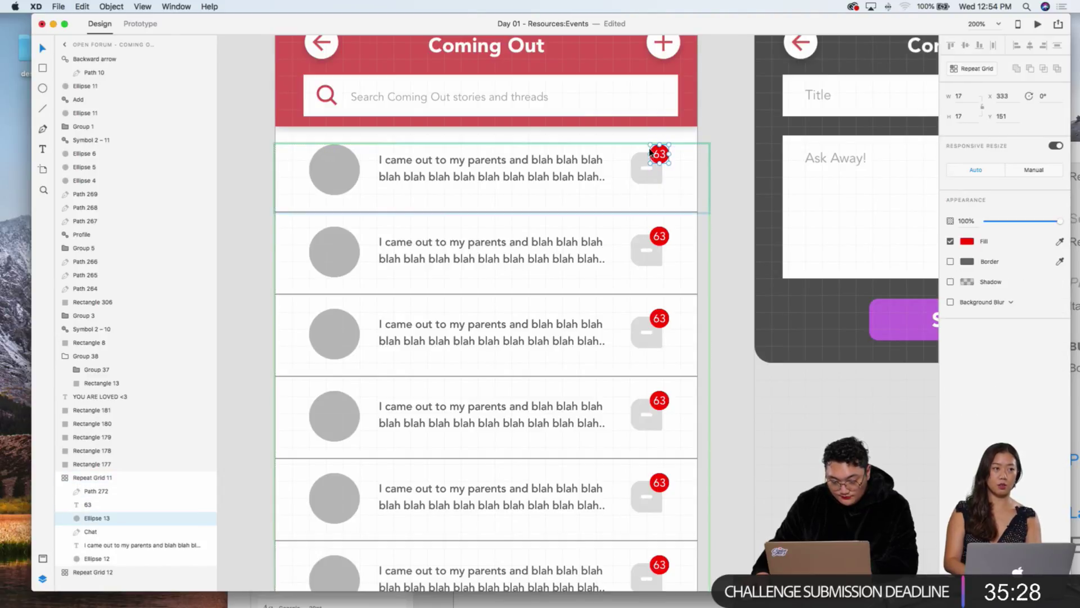
left_click(657, 232)
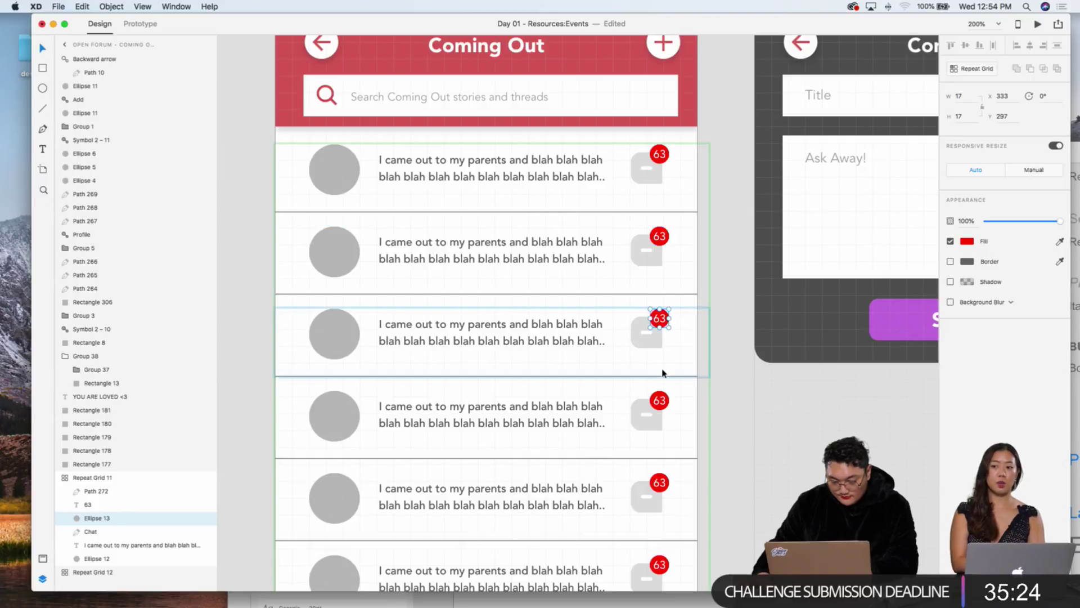
left_click(659, 397)
scroll(660, 390, "down", 2)
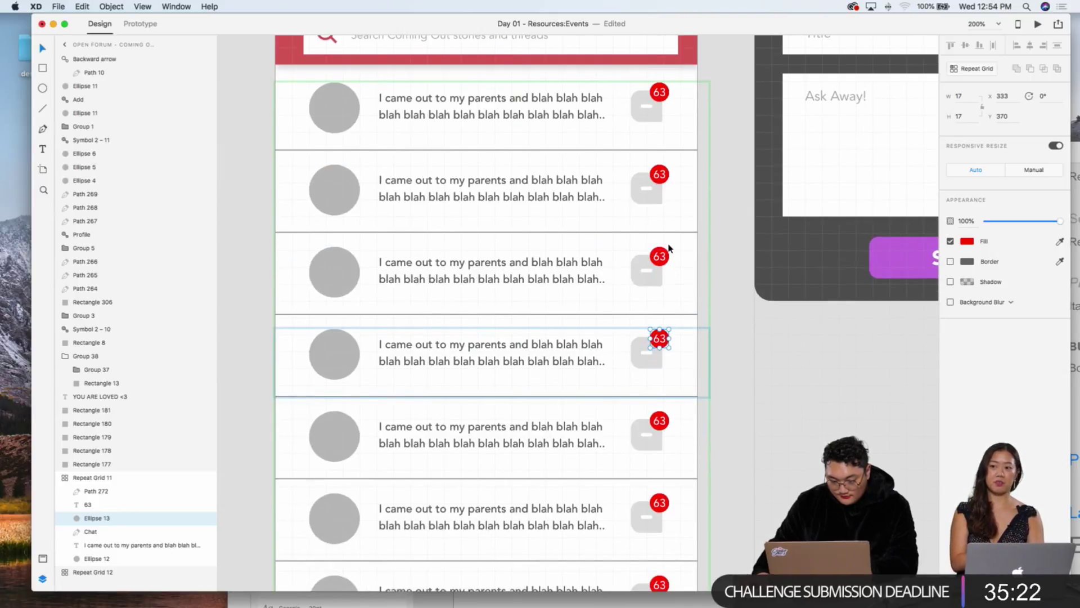
scroll(700, 150, "up", 1)
scroll(699, 149, "right", 1)
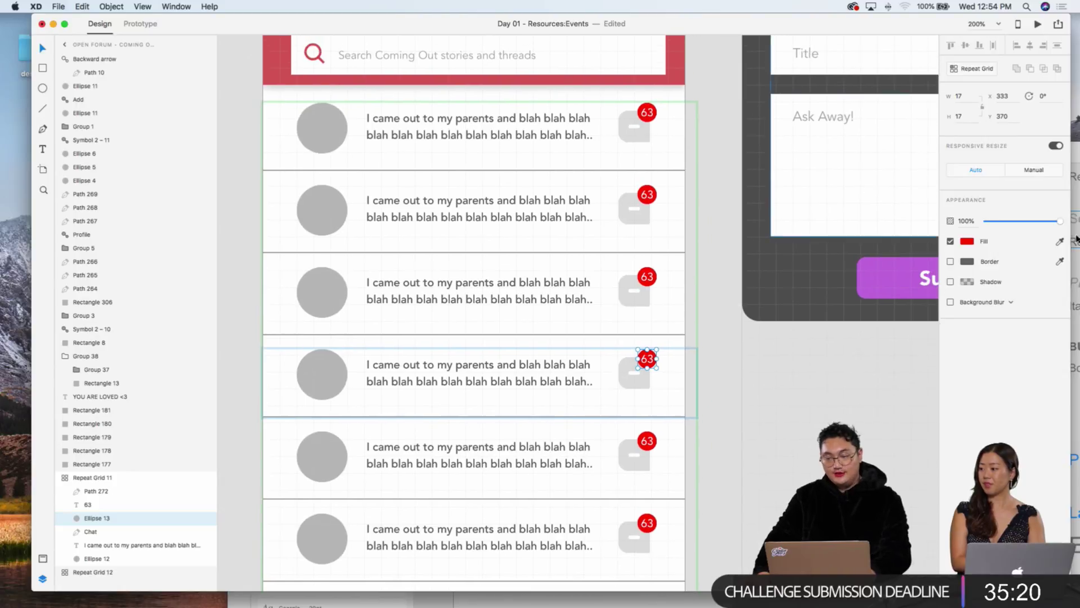
left_click(1060, 242)
left_click(672, 56)
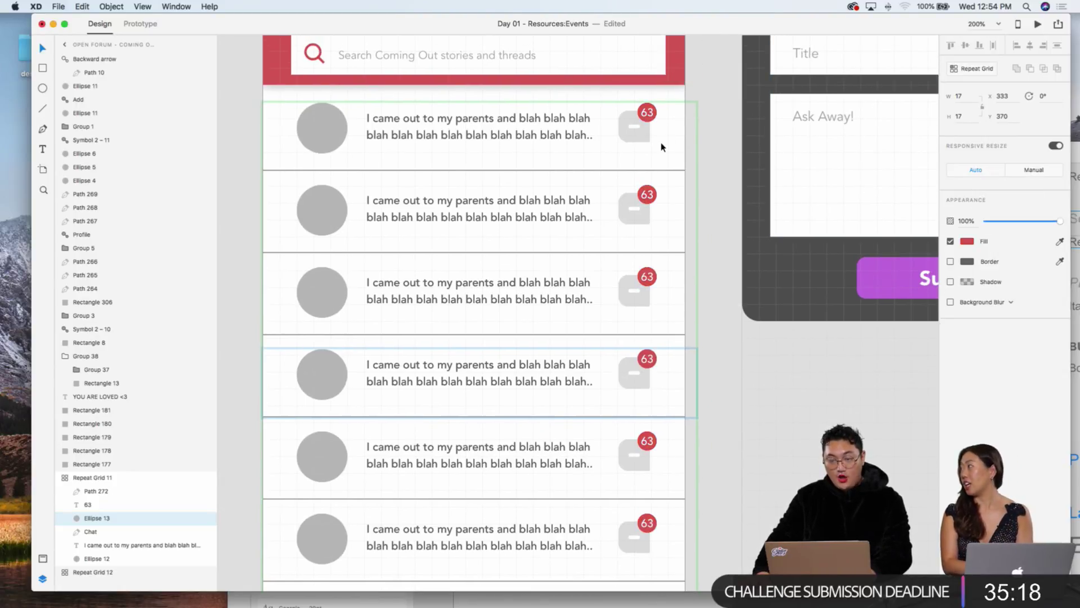
left_click(712, 189)
key("cmd+1")
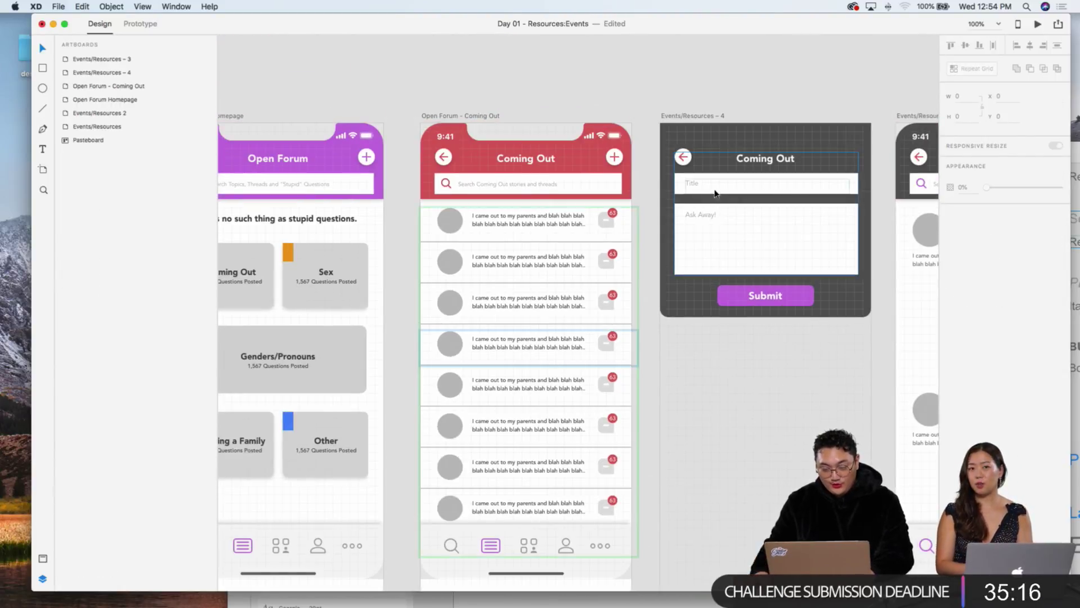
Step: Fill the Events/Resources – 4 form background with the header red
scroll(640, 275, "down", 2)
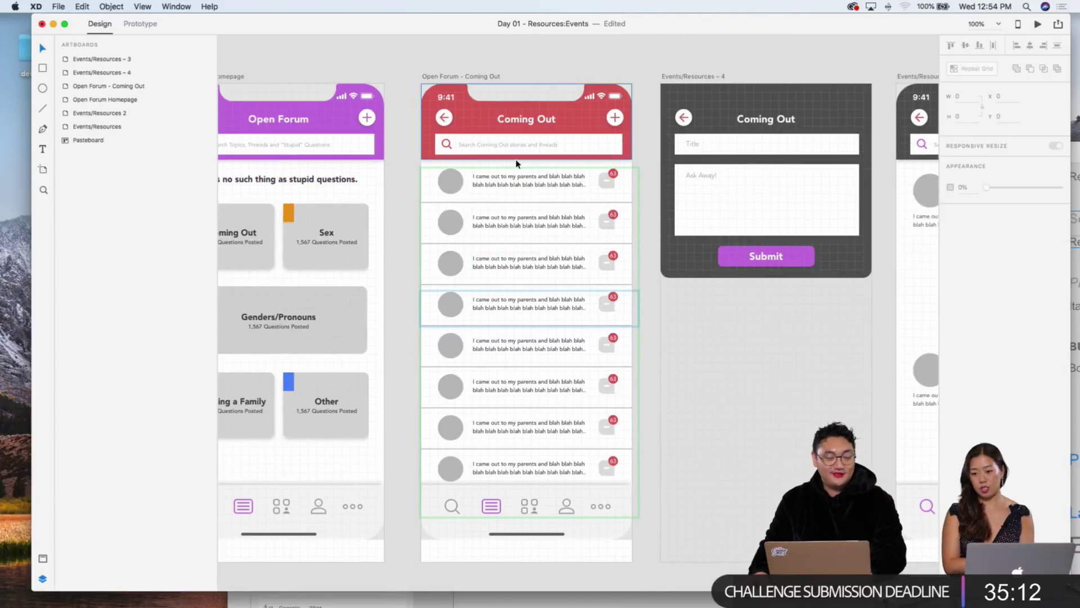
scroll(647, 146, "right", 3)
left_click(666, 98)
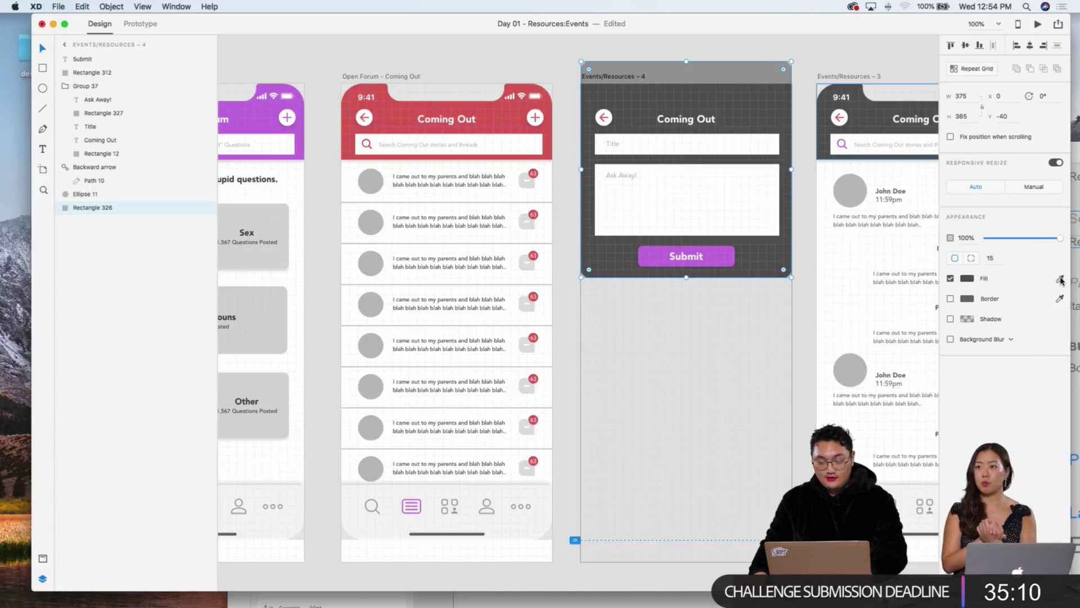
left_click(1061, 279)
left_click(505, 121)
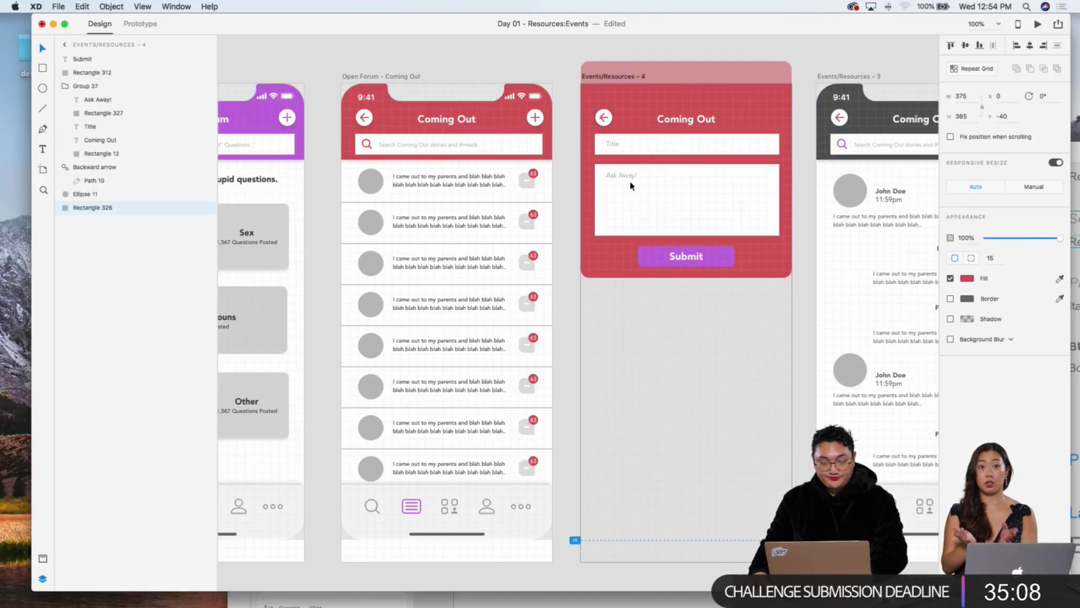
Step: Make the Submit button white and its label the header red
left_click(728, 256)
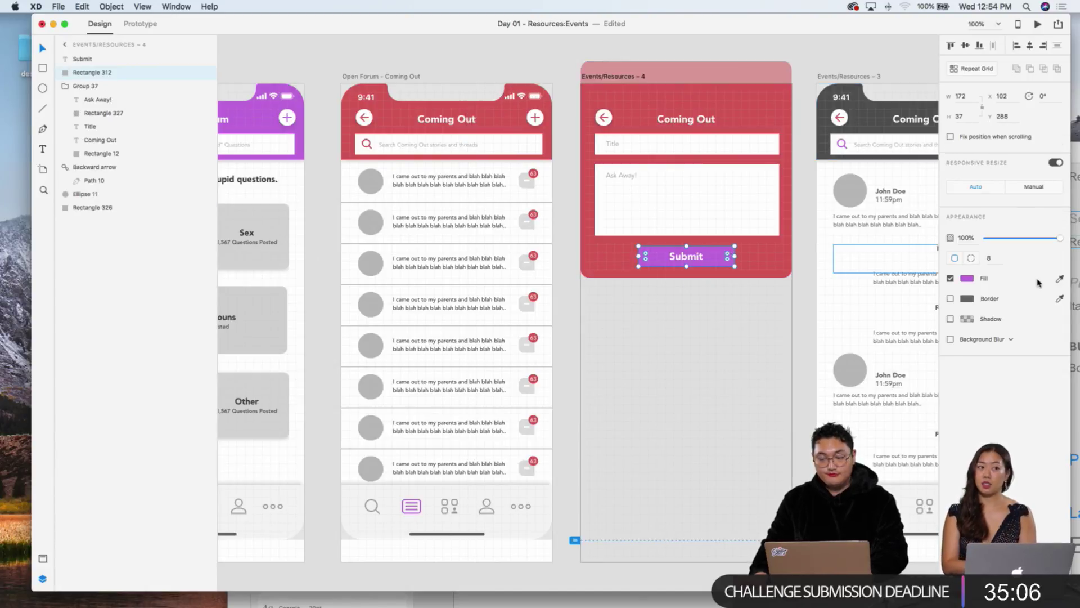
left_click(1061, 279)
left_click(717, 220)
left_click(680, 258)
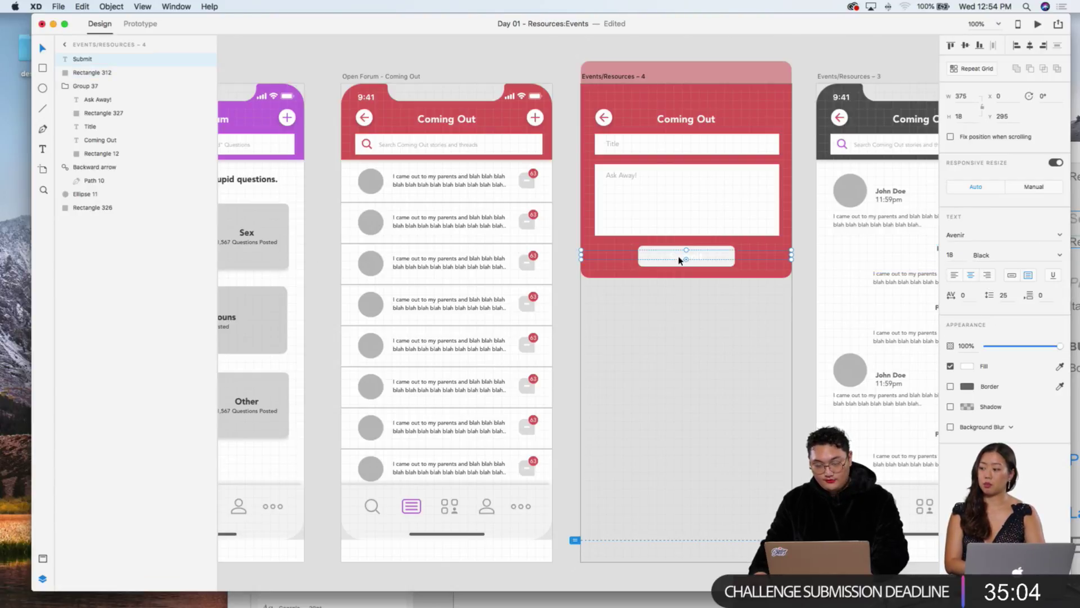
left_click(1059, 366)
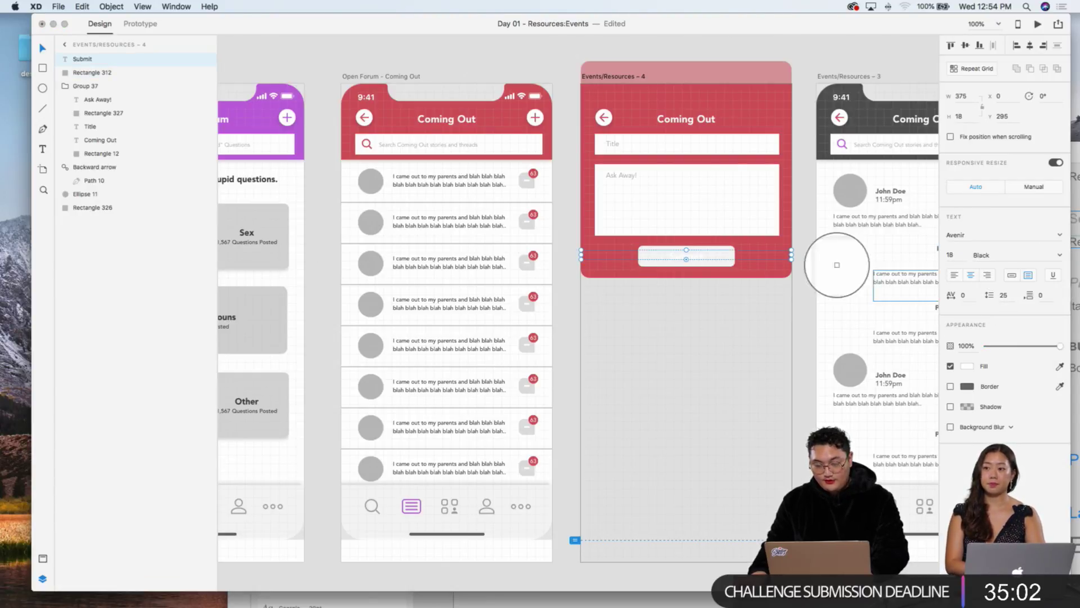
left_click(730, 107)
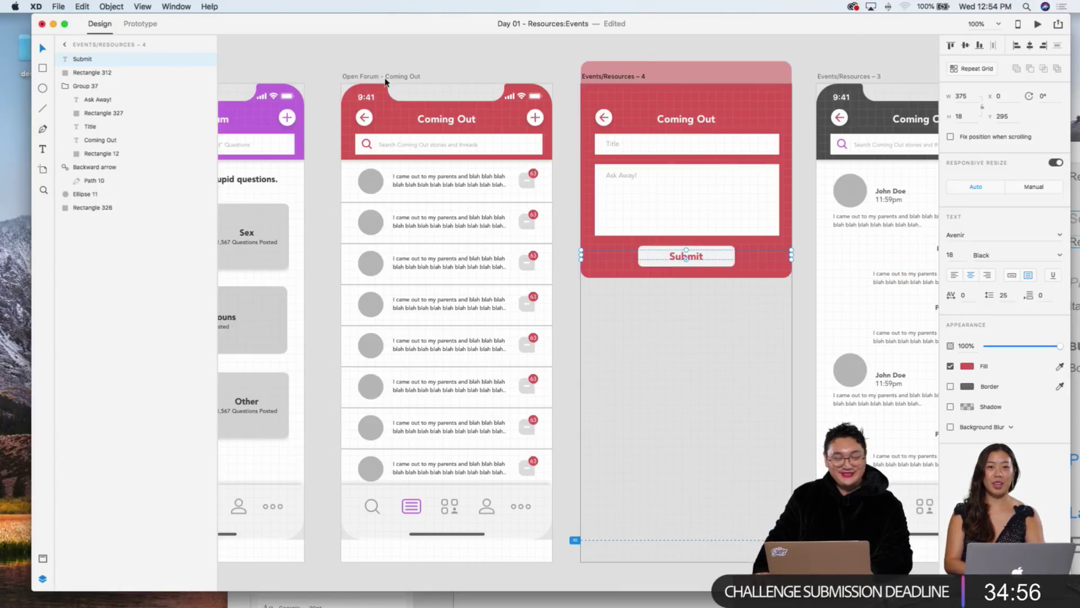
left_click(329, 62)
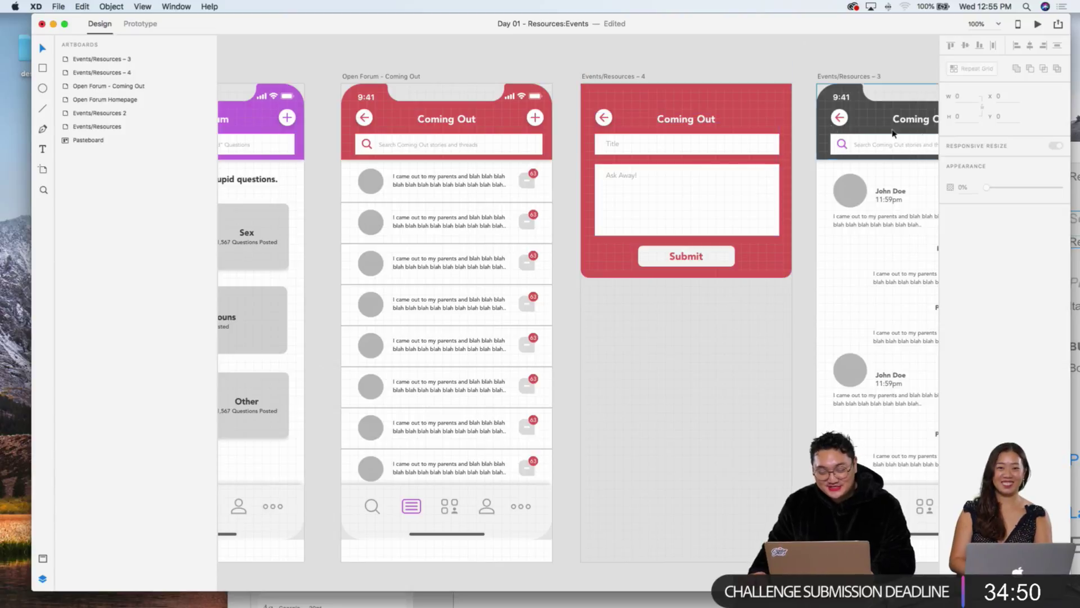
Step: Fill the Events/Resources – 3 header background with the form screen's red using the eyedropper
scroll(900, 141, "right", 5)
scroll(869, 138, "right", 2)
left_click(803, 112)
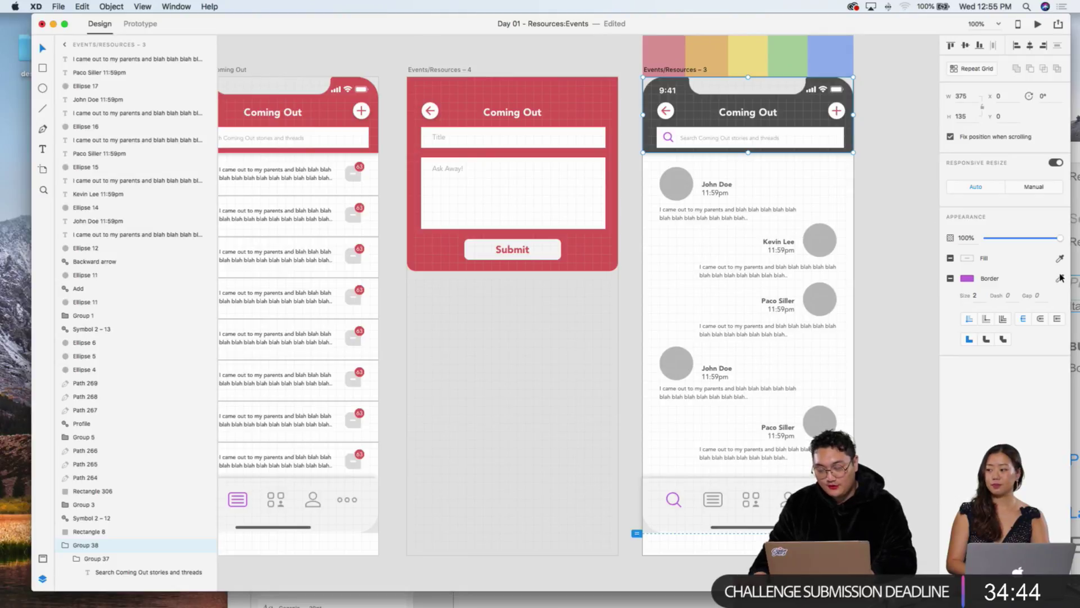
double_click(793, 107)
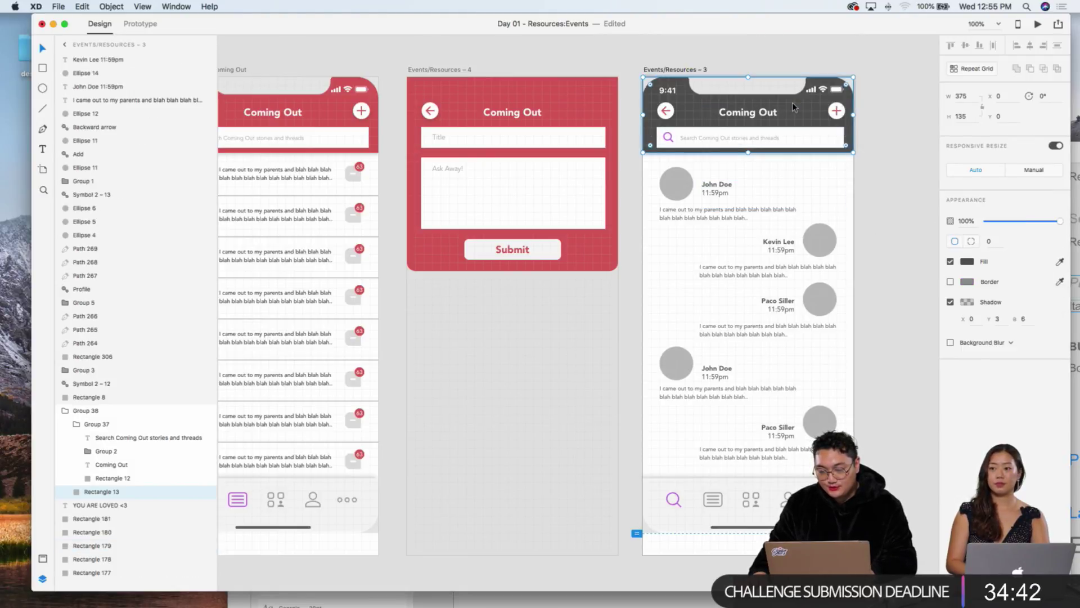
left_click(1059, 263)
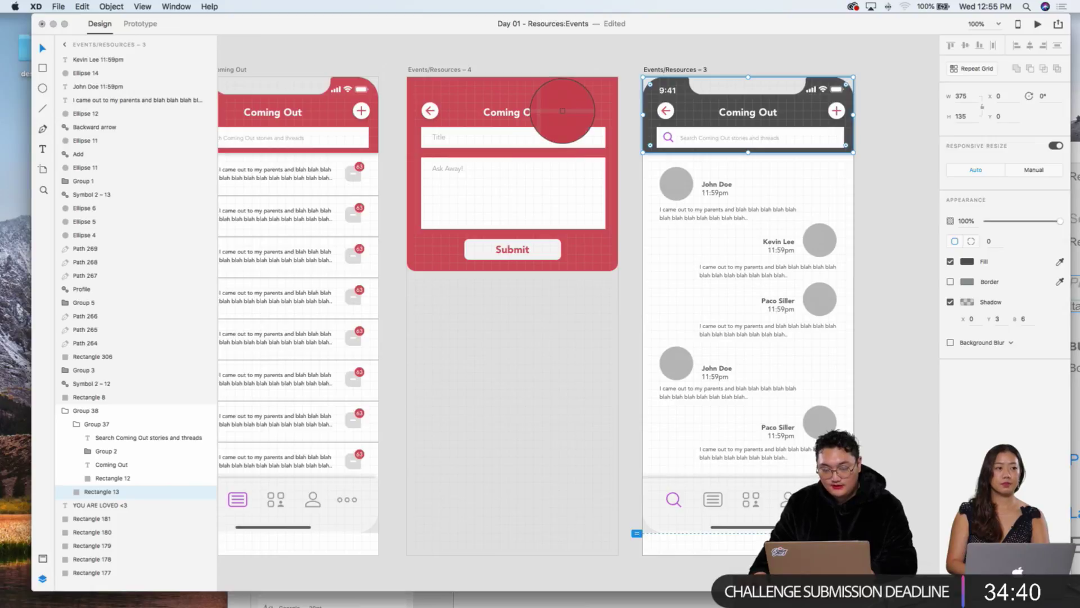
left_click(565, 110)
left_click(880, 143)
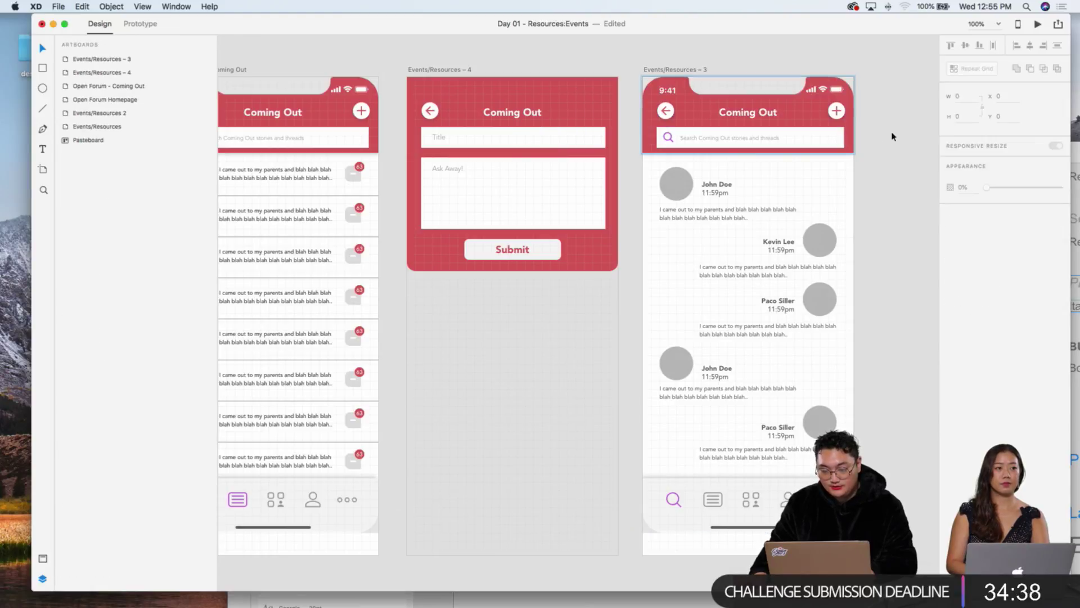
Step: Change the header search icon's outline from purple to red with the eyedropper
double_click(667, 140)
double_click(667, 138)
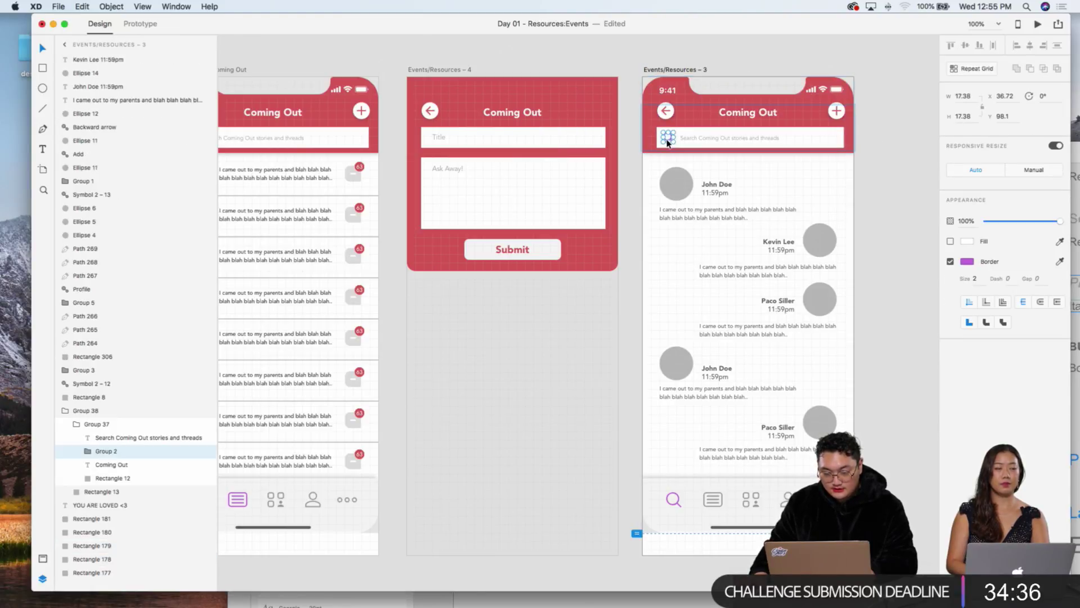
left_click(1059, 262)
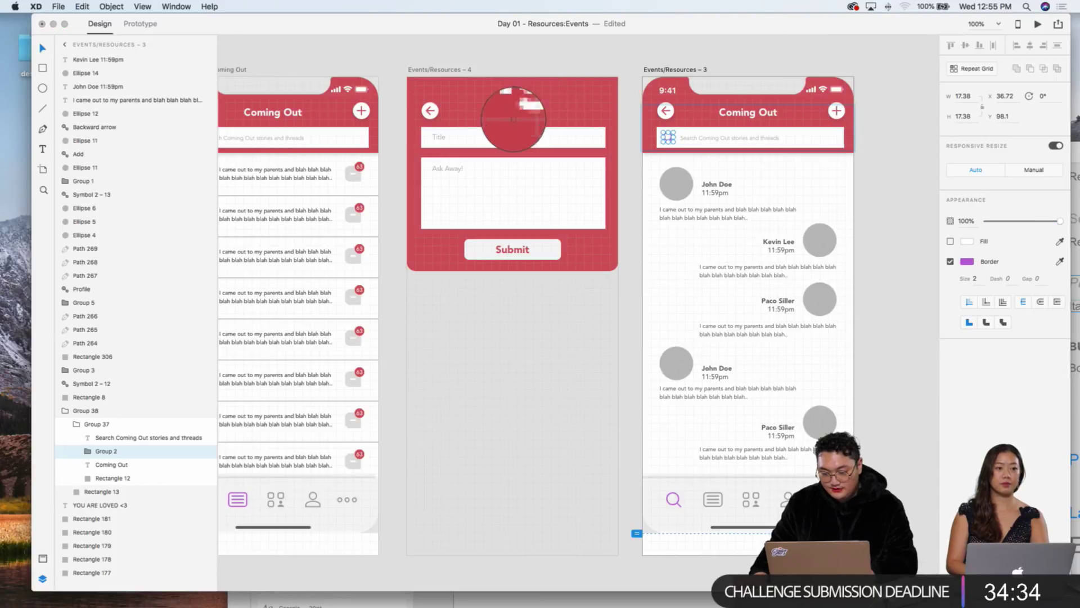
left_click(511, 99)
left_click(875, 174)
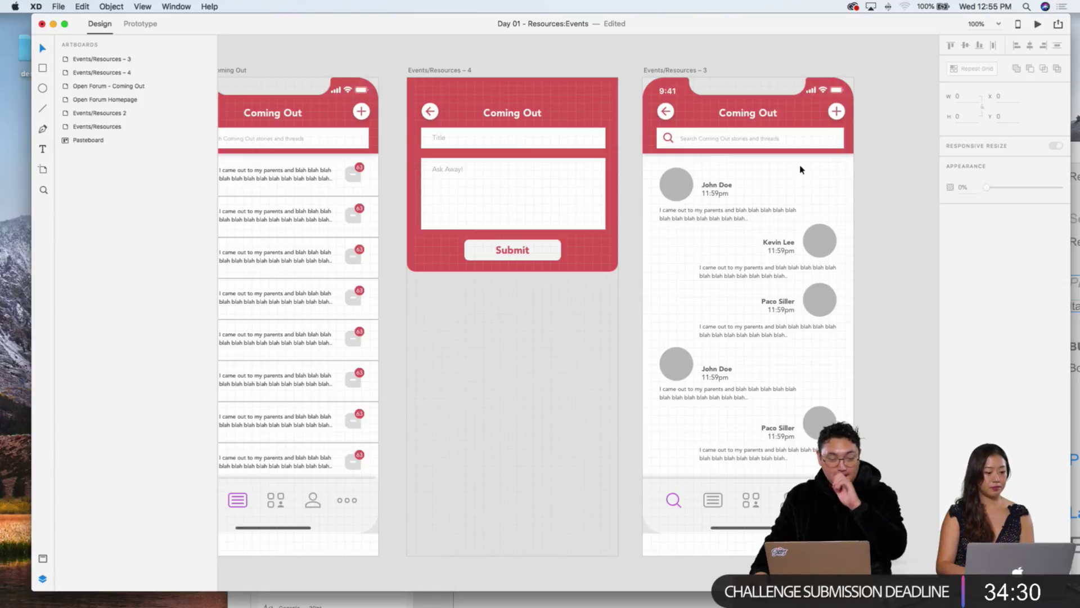
scroll(802, 169, "left", 5)
scroll(801, 169, "left", 8)
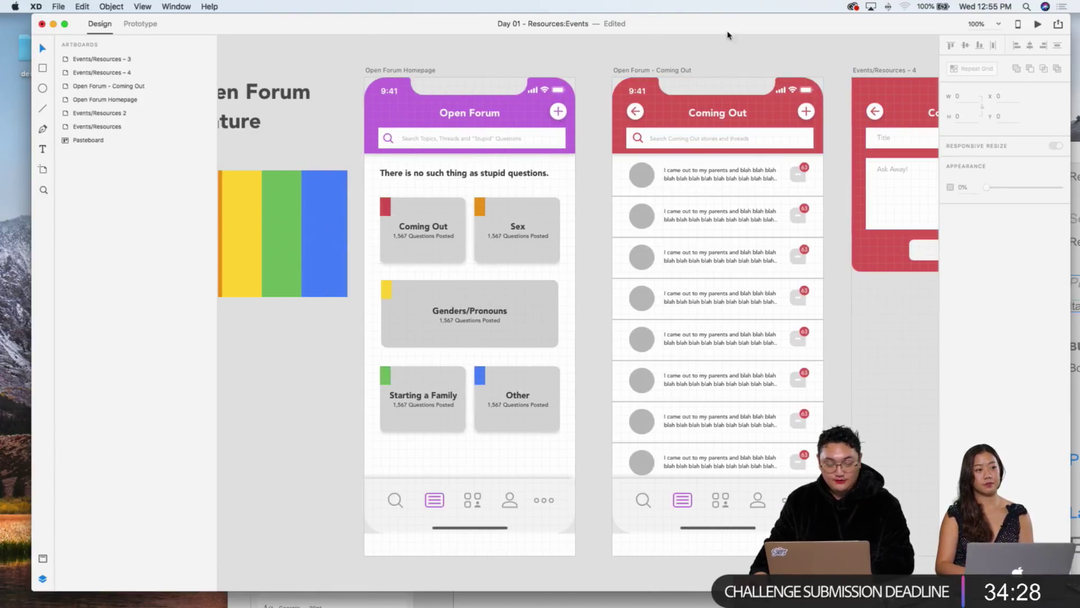
scroll(450, 85, "right", 5)
Step: Pan across the red story list, form and thread artboards, then push the XD window aside with F11
scroll(554, 107, "down", 6)
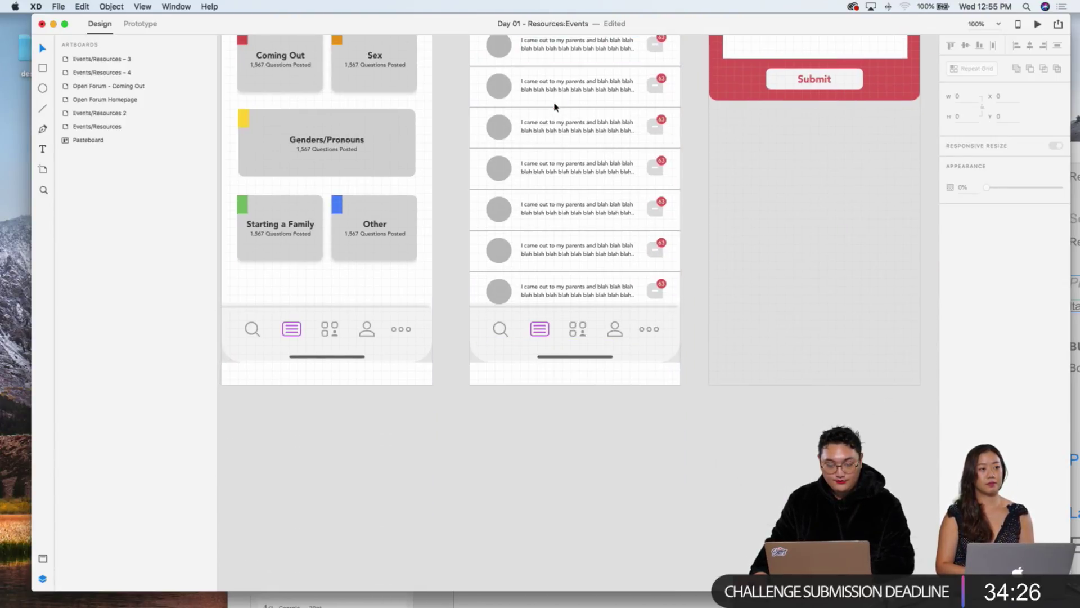
scroll(554, 107, "up", 6)
scroll(554, 107, "right", 8)
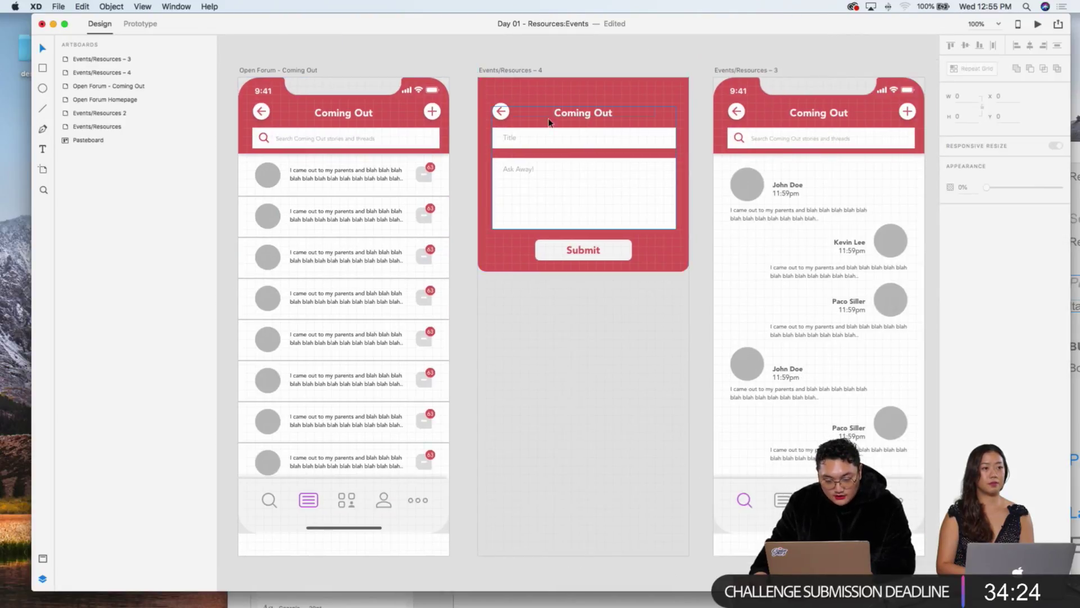
scroll(549, 122, "right", 4)
scroll(549, 121, "left", 6)
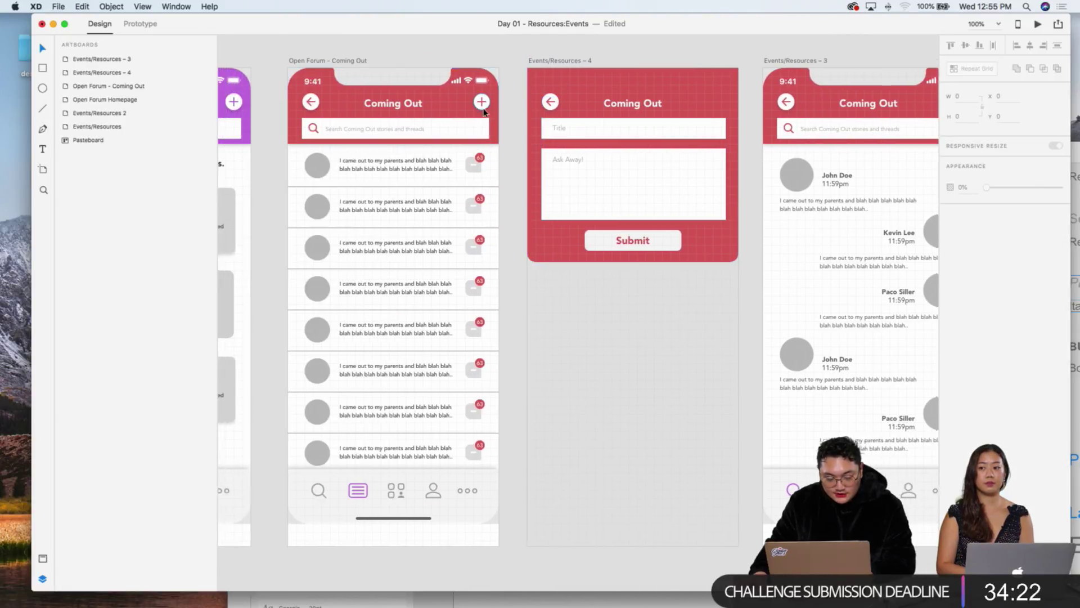
scroll(484, 111, "left", 3)
scroll(622, 140, "right", 8)
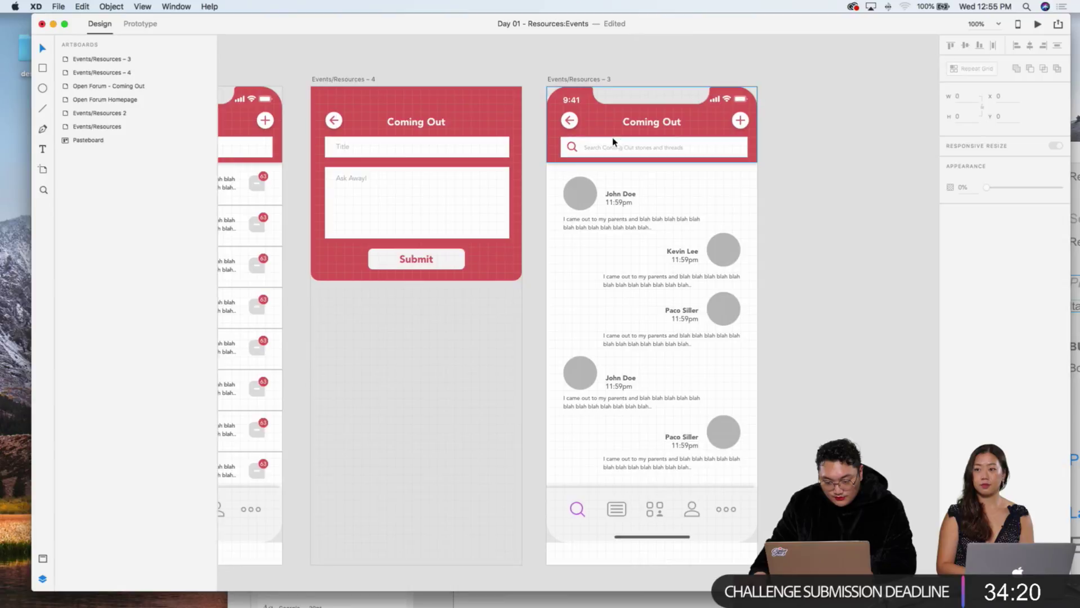
scroll(513, 271, "right", 3)
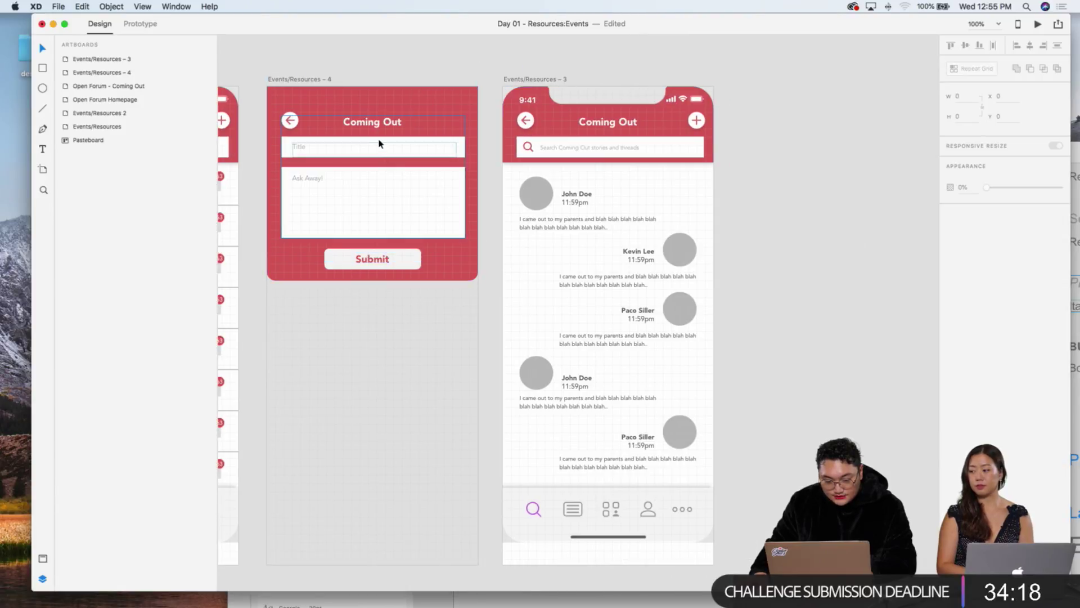
scroll(474, 134, "right", 5)
scroll(576, 286, "down", 5)
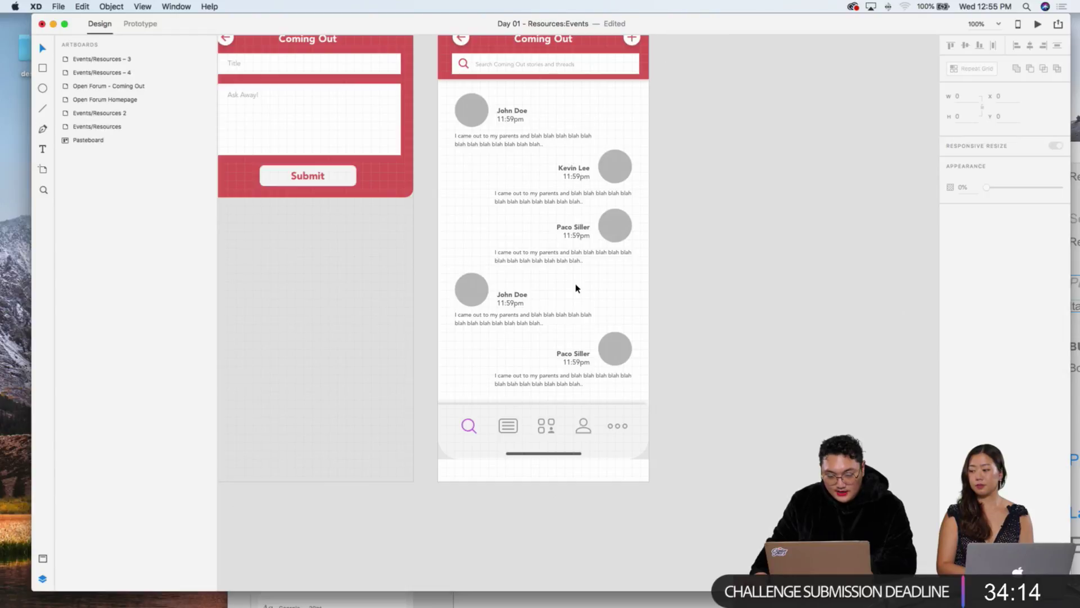
key("F11")
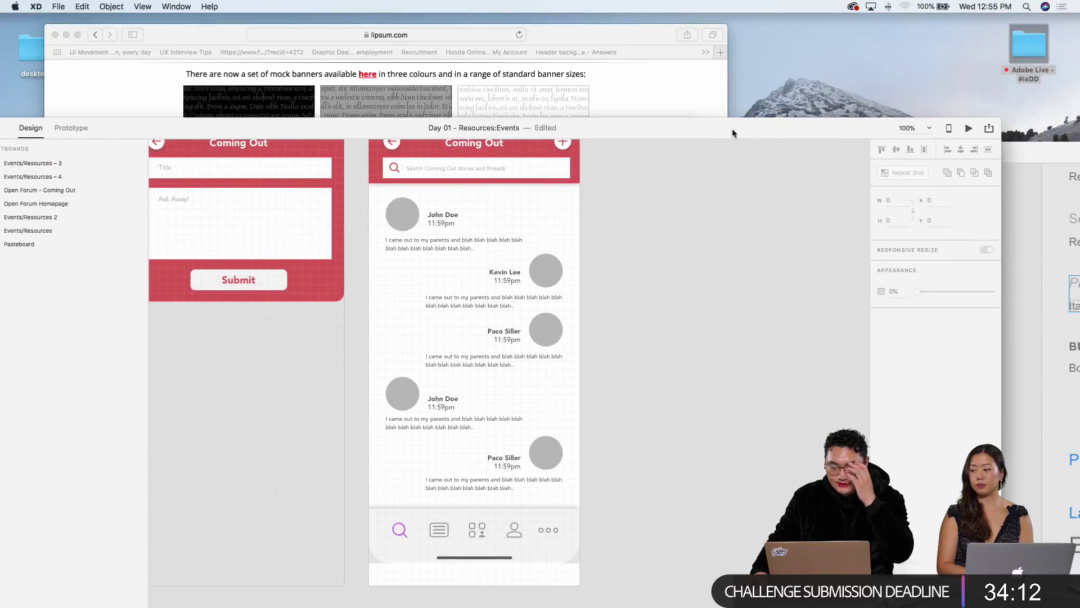
Step: Browse Finder to Adobe Live › Day 02 › Images › Forum › Profile Pics and select all five photos
double_click(1038, 33)
left_click(474, 197)
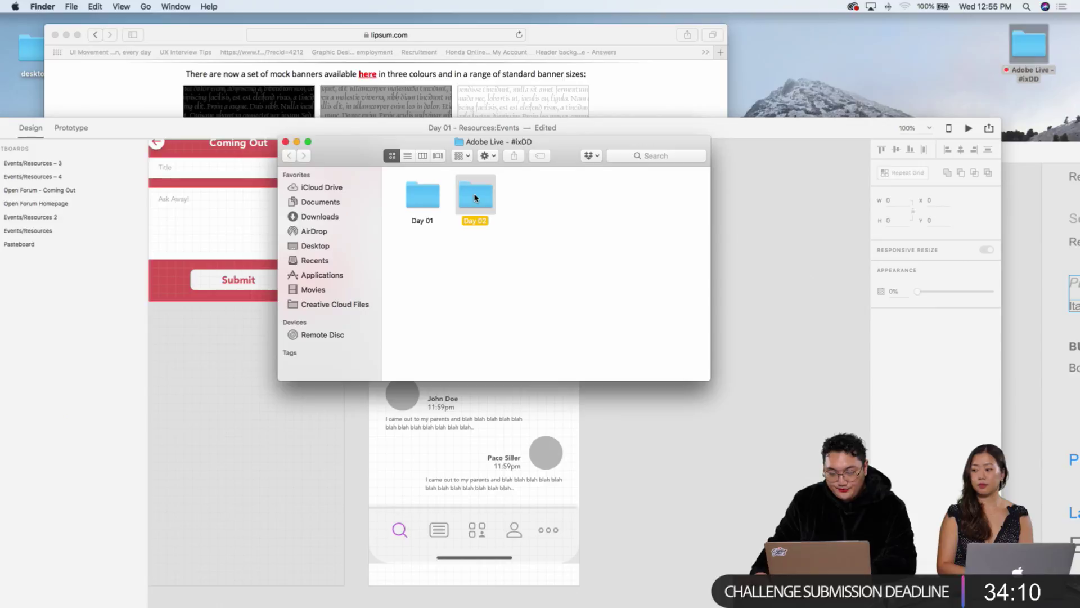
double_click(474, 197)
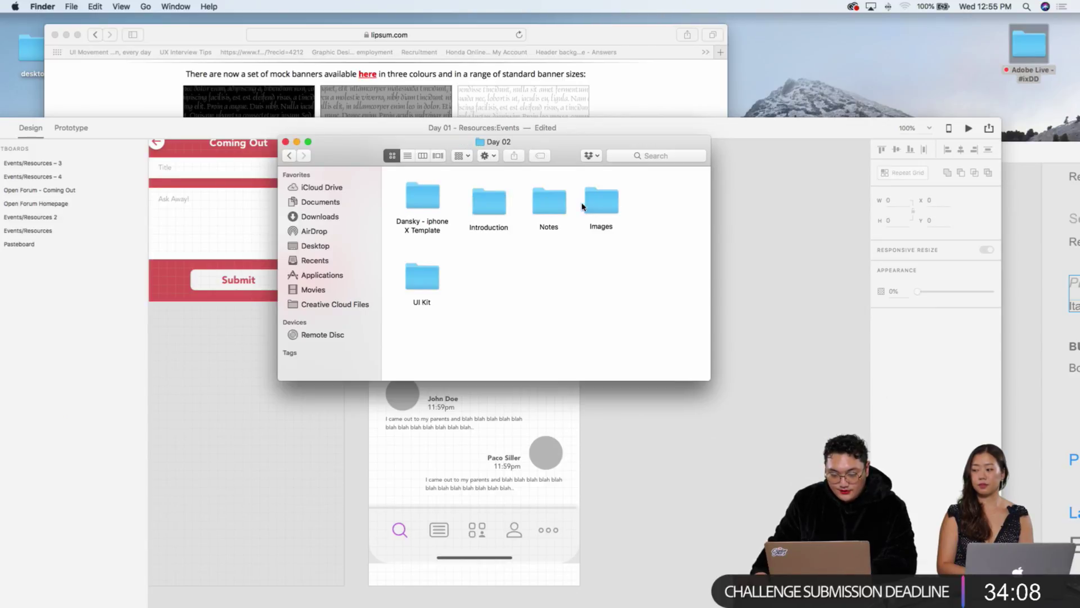
double_click(600, 202)
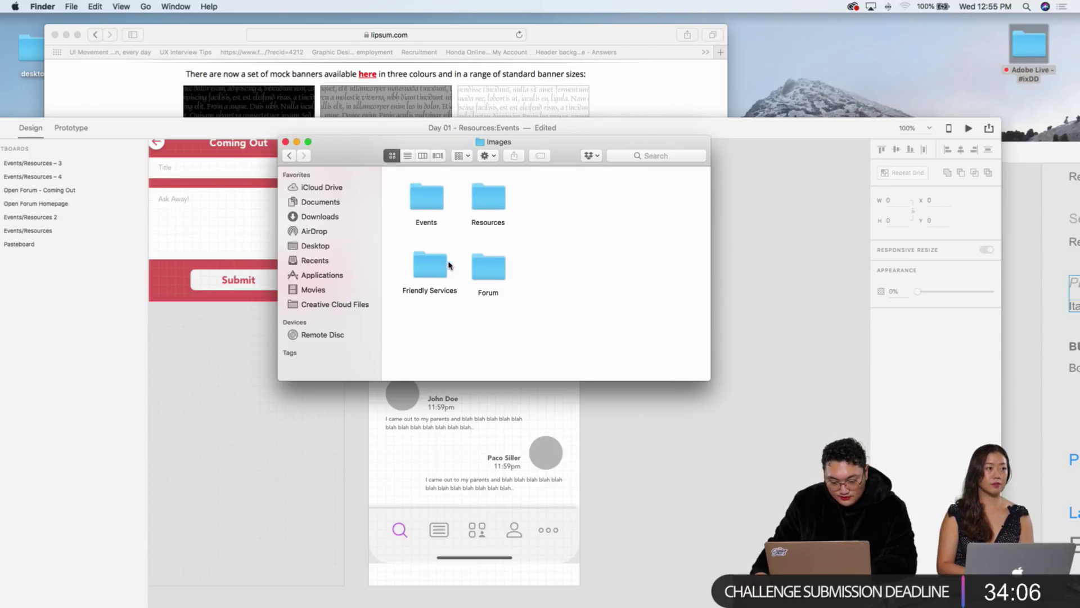
left_click_drag(540, 141, 844, 103)
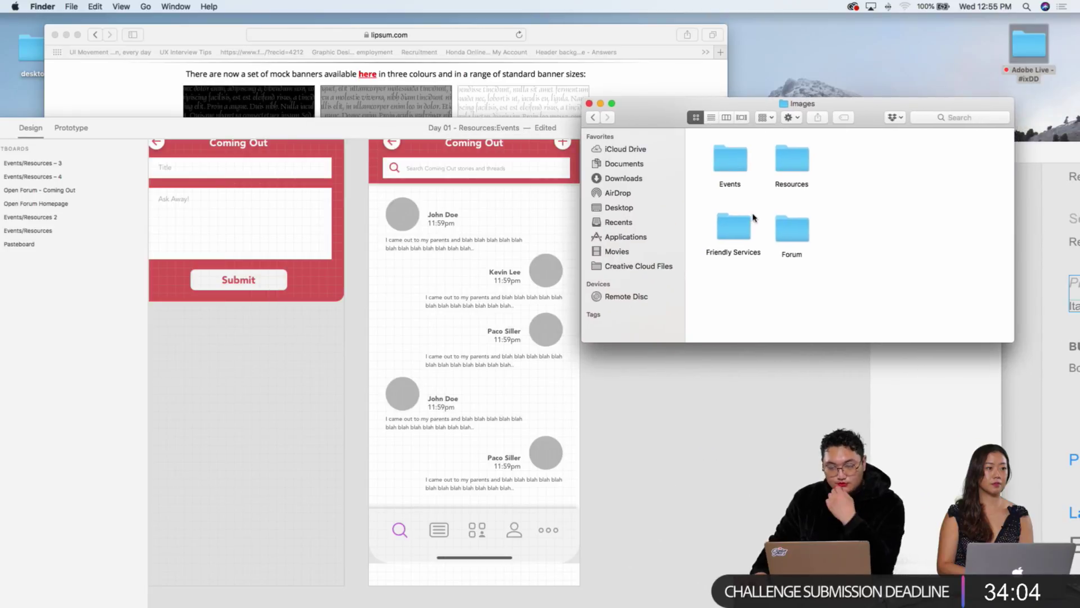
double_click(791, 229)
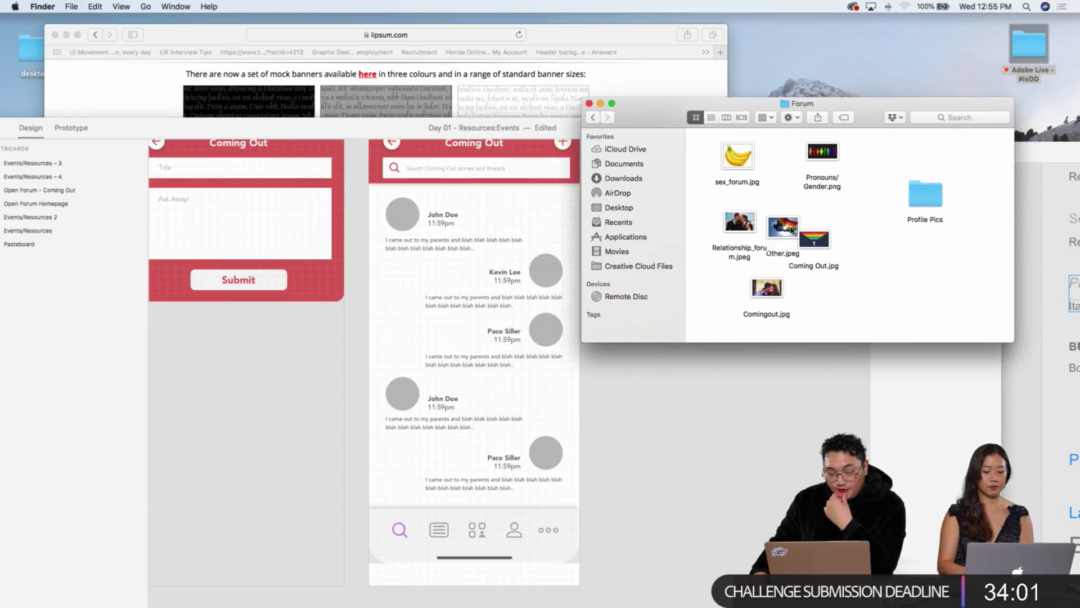
double_click(924, 194)
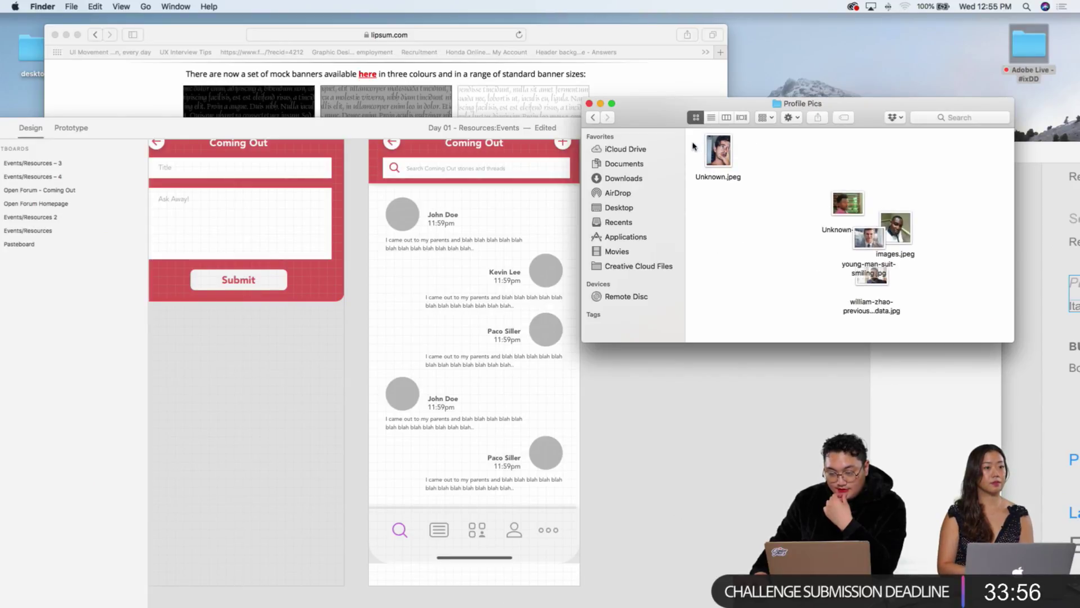
left_click_drag(693, 147, 402, 214)
left_click(748, 210)
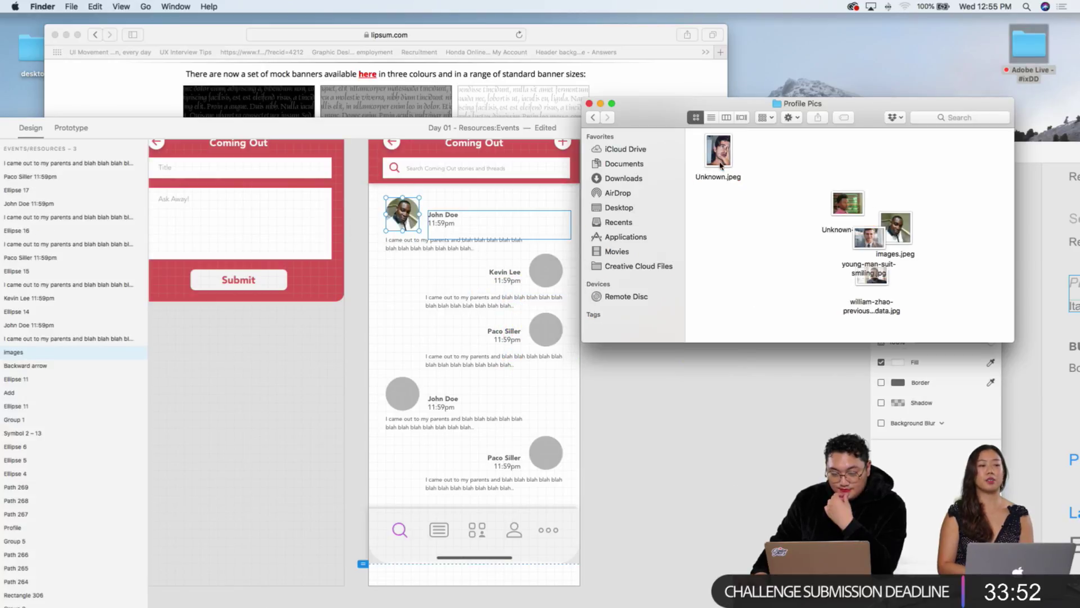
left_click_drag(718, 152, 411, 218)
left_click(728, 225)
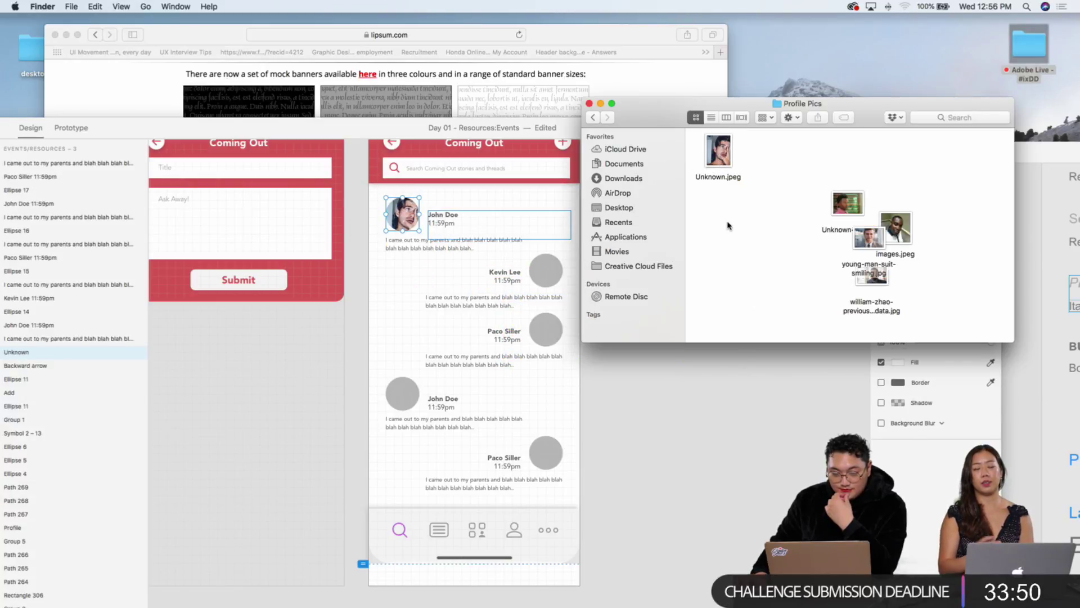
left_click_drag(849, 207, 546, 270)
left_click_drag(896, 228, 545, 329)
left_click_drag(715, 152, 403, 394)
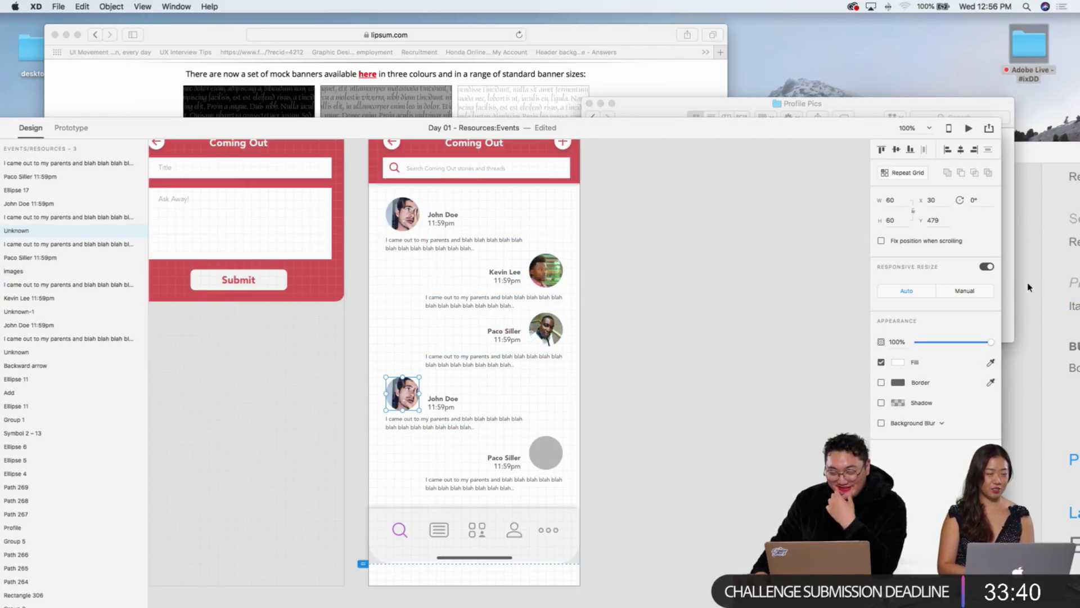
left_click(1011, 289)
left_click_drag(895, 228, 549, 450)
scroll(638, 322, "left", 15)
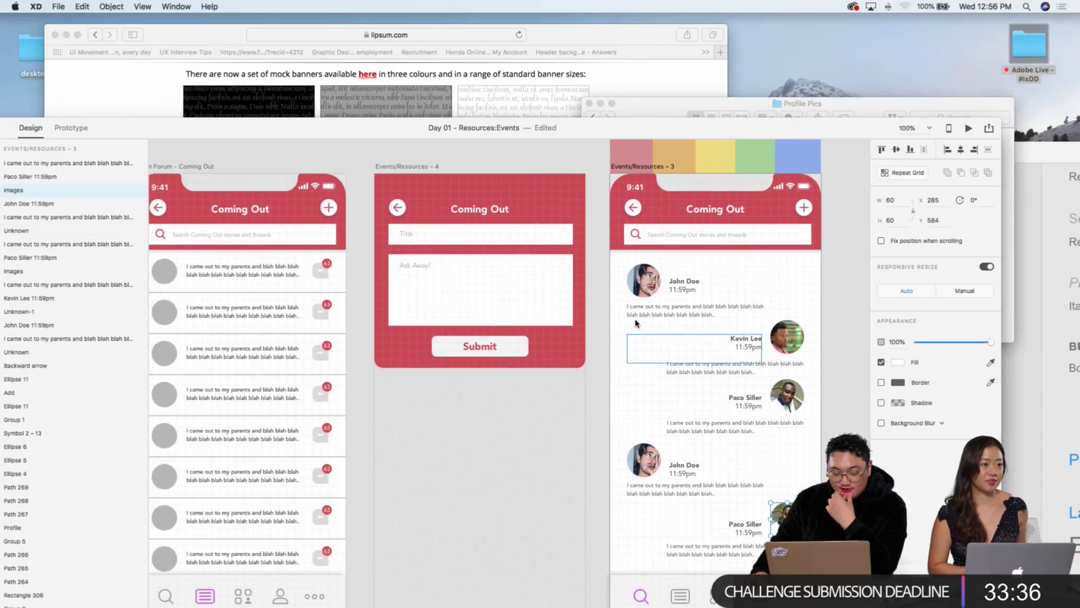
scroll(638, 322, "right", 5)
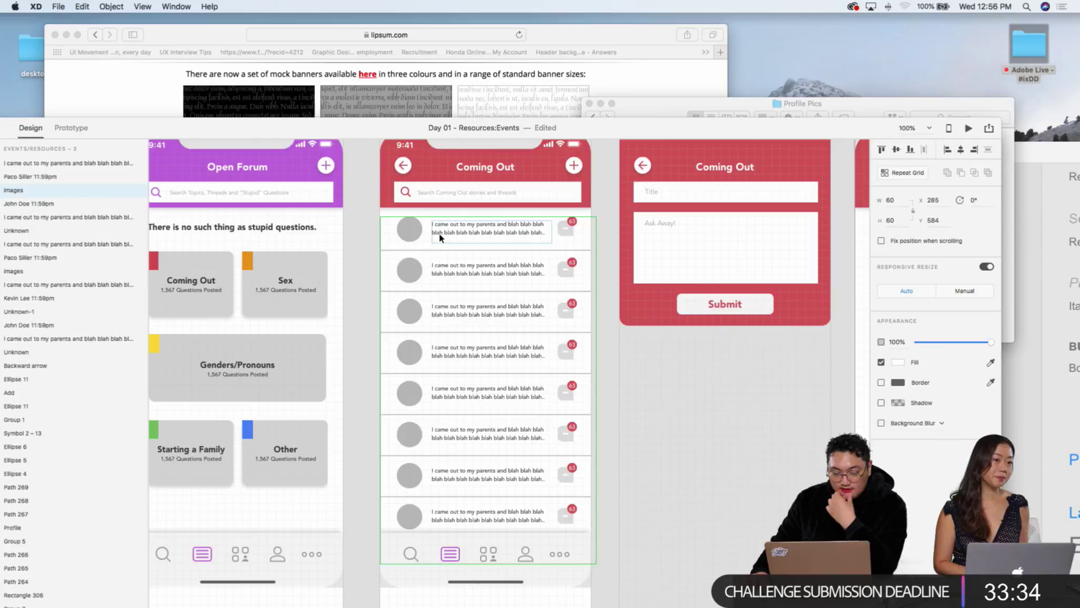
Step: Drop all five Profile Pics photos onto the Coming Out list's Repeat Grid avatar, then zoom out
left_click(423, 236)
left_click(793, 114)
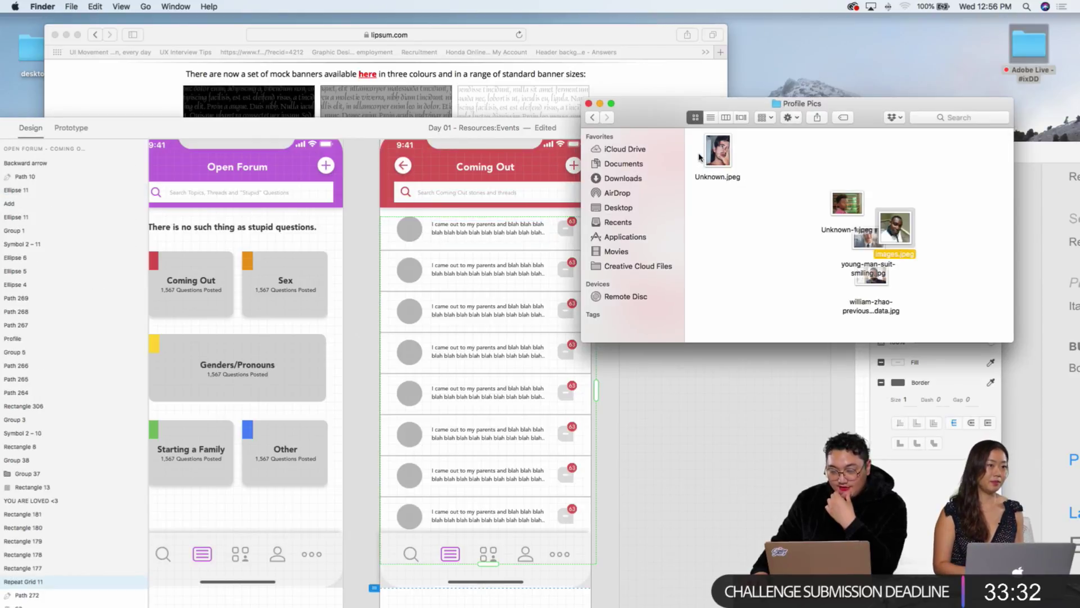
left_click_drag(699, 157, 917, 314)
left_click_drag(890, 224, 427, 235)
left_click(682, 446)
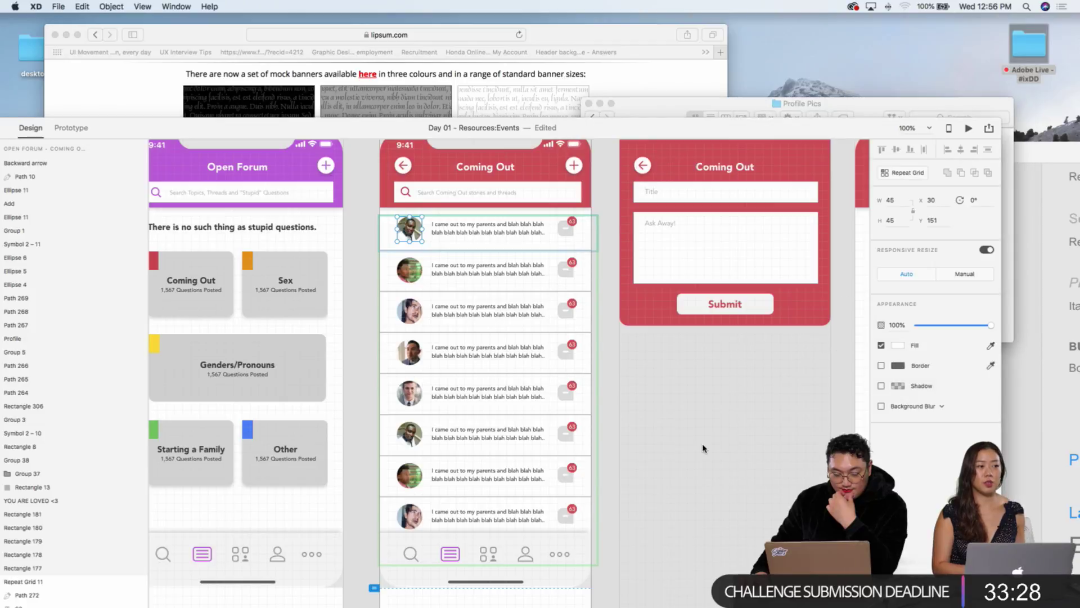
left_click(692, 442)
scroll(704, 437, "right", 5)
scroll(704, 436, "down", 2)
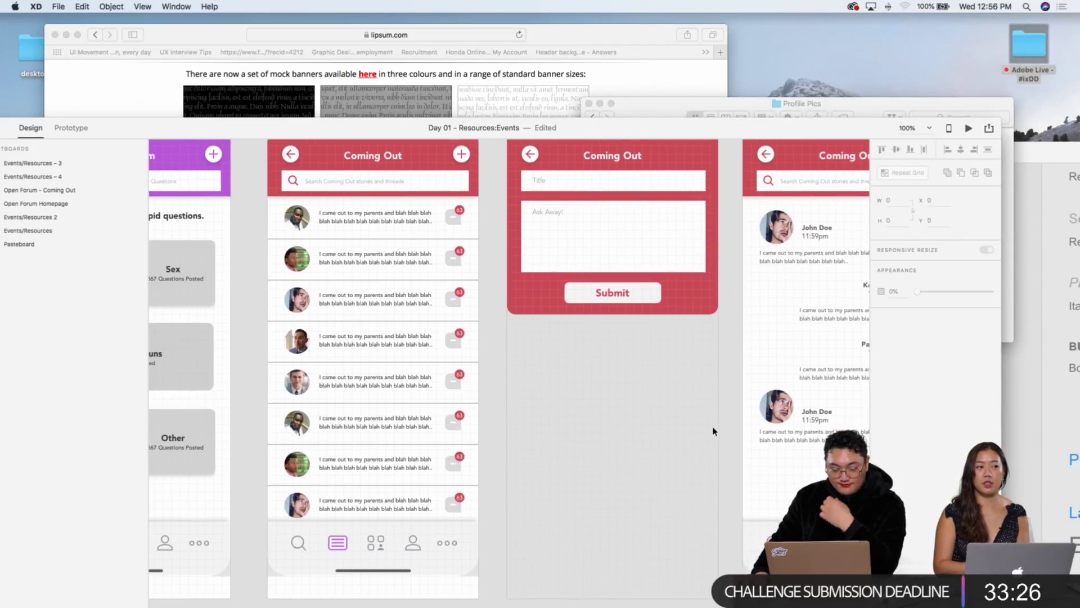
key("super+minus")
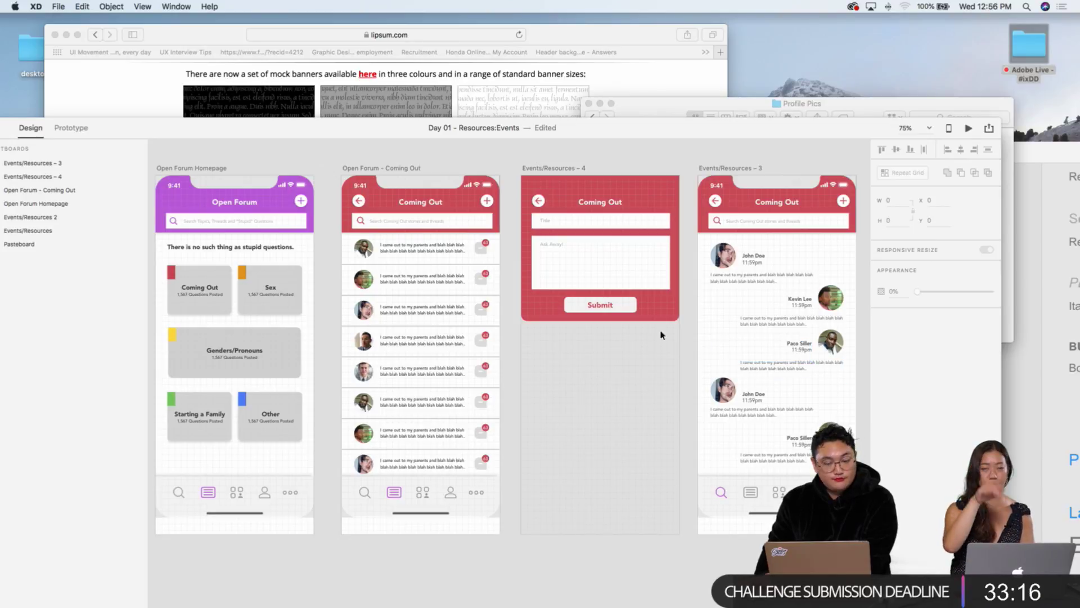
Step: Move the XD window left and the Profile Pics Finder window beside it so both are visible
left_click(429, 268)
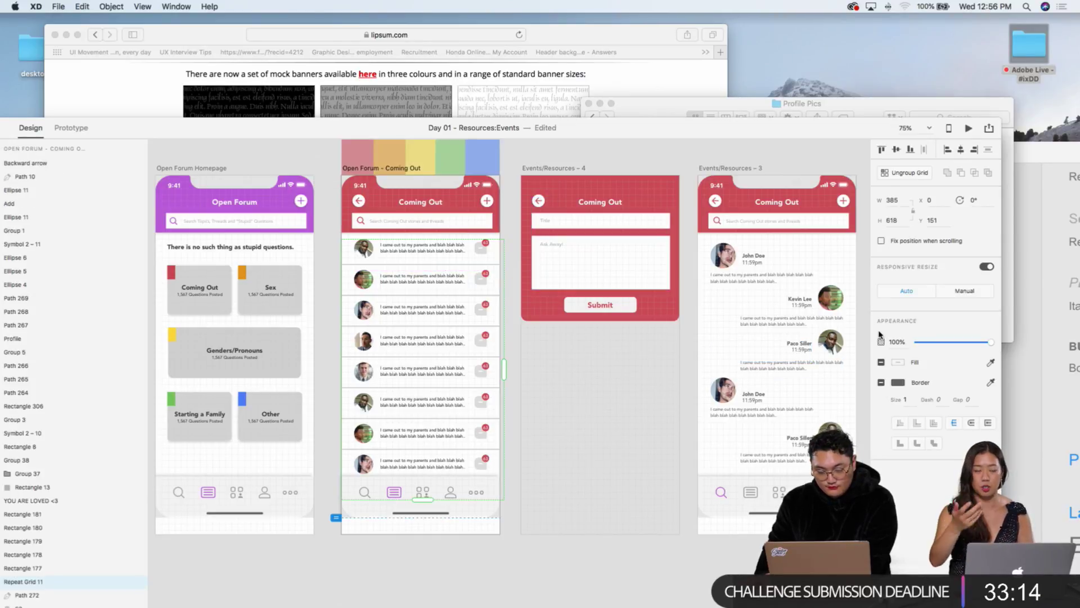
left_click(605, 387)
scroll(606, 387, "up", 3)
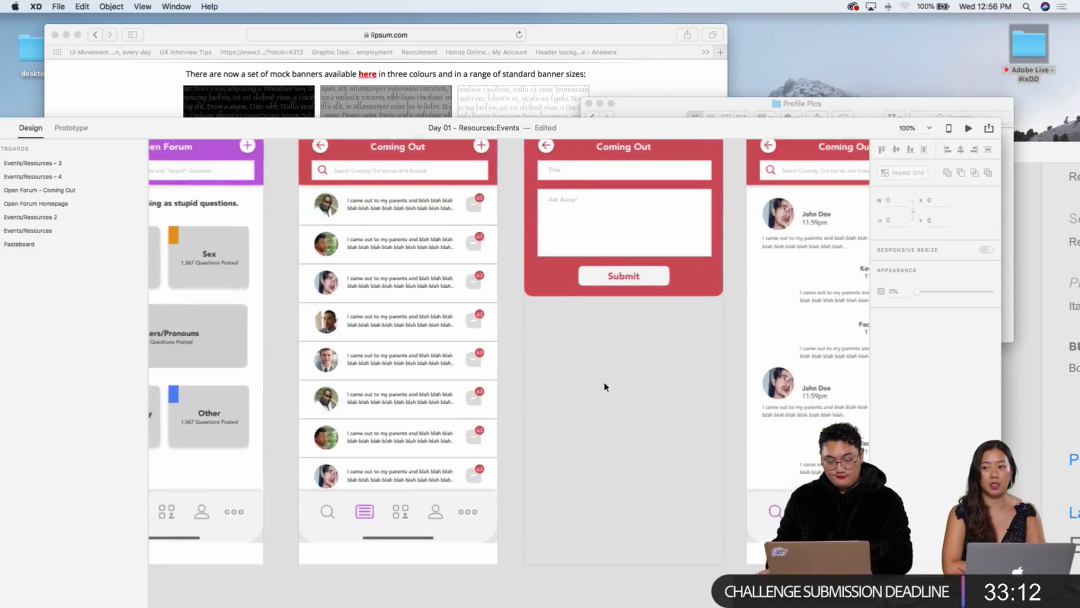
scroll(606, 386, "left", 5)
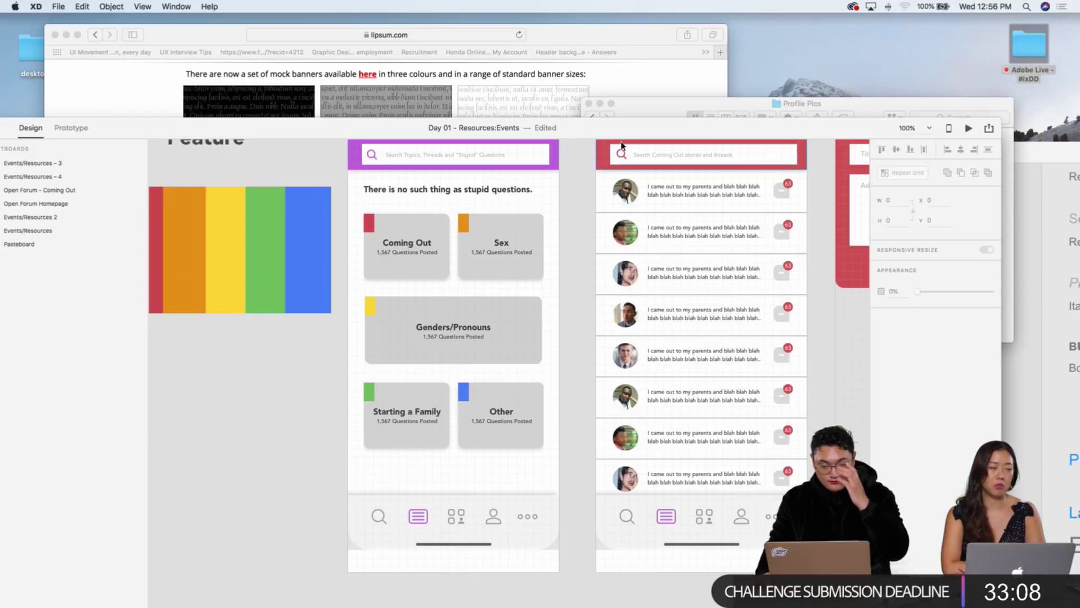
left_click_drag(842, 130, 738, 137)
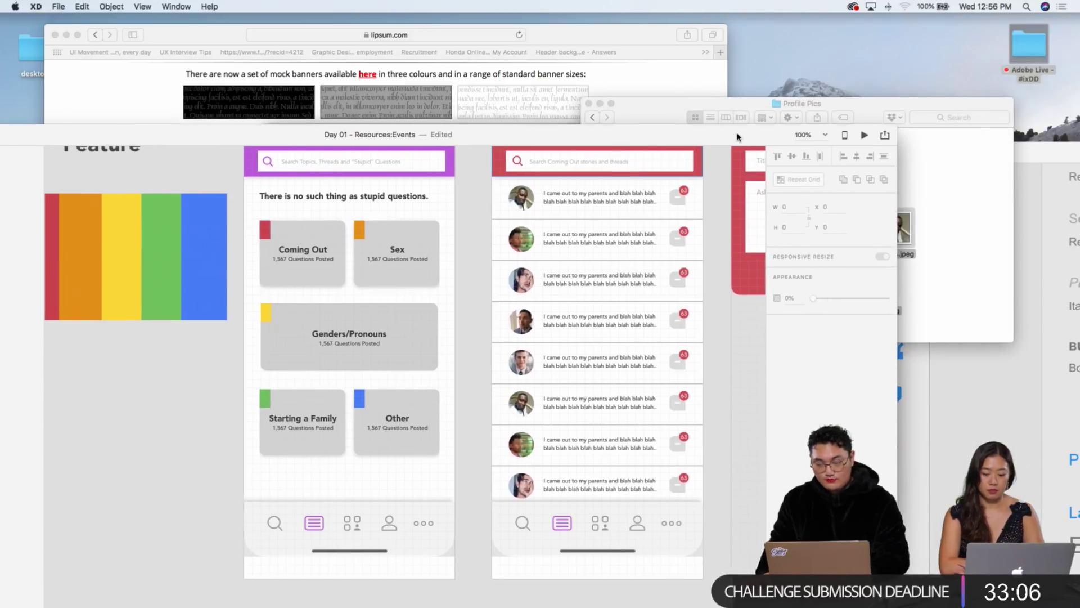
left_click(967, 180)
left_click_drag(737, 102, 643, 95)
Step: Go back to the Forum folder and fill the Coming Out and Sex cards with Comingout.jpg and sex_forum.jpg
left_click(499, 110)
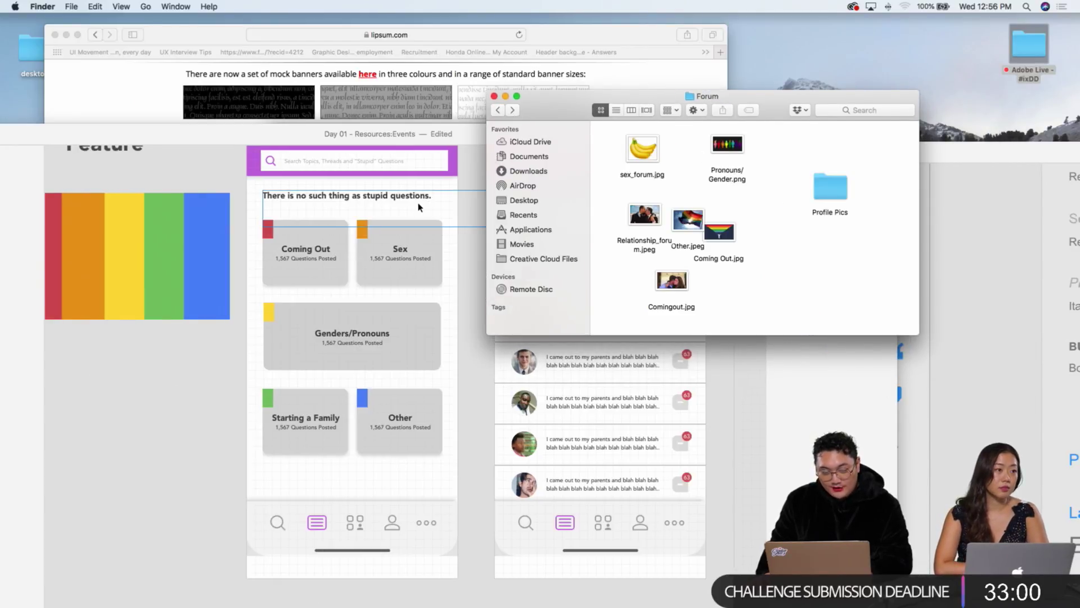
scroll(464, 158, "left", 1)
scroll(461, 229, "up", 2)
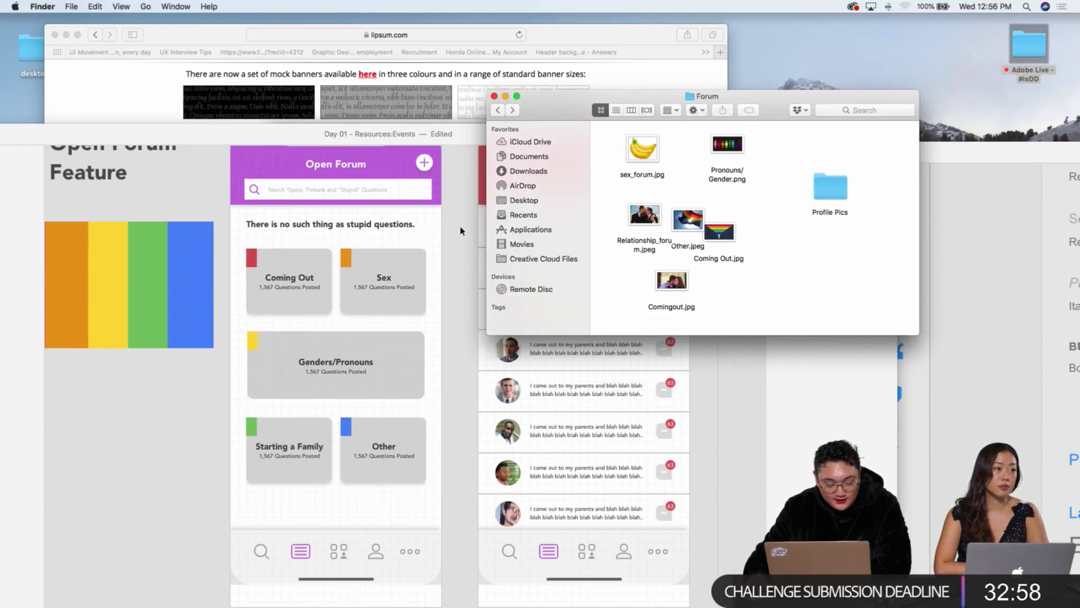
scroll(461, 230, "down", 3)
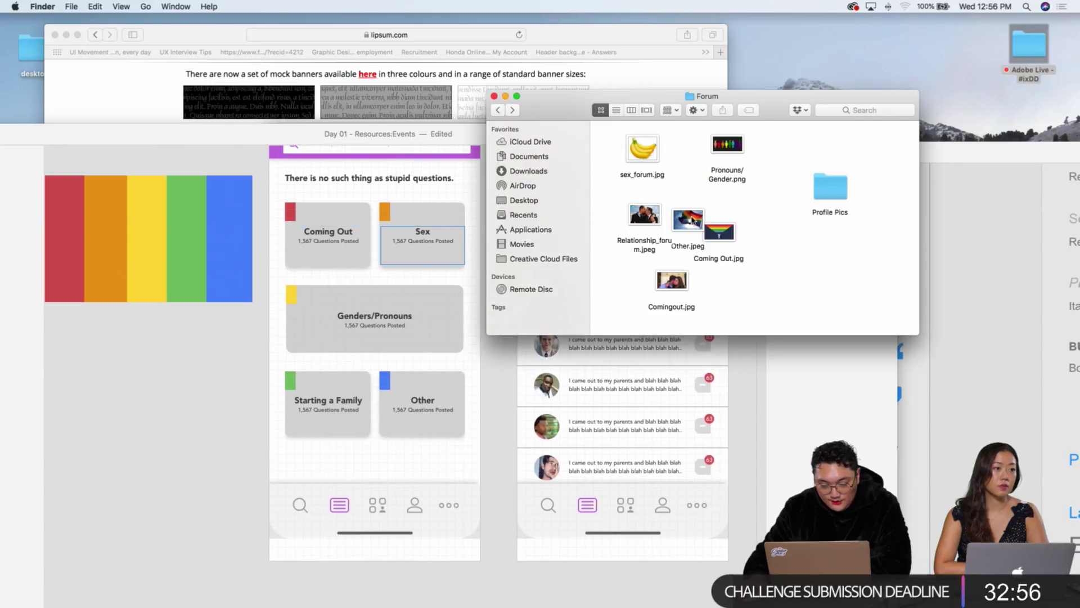
left_click_drag(680, 288, 329, 228)
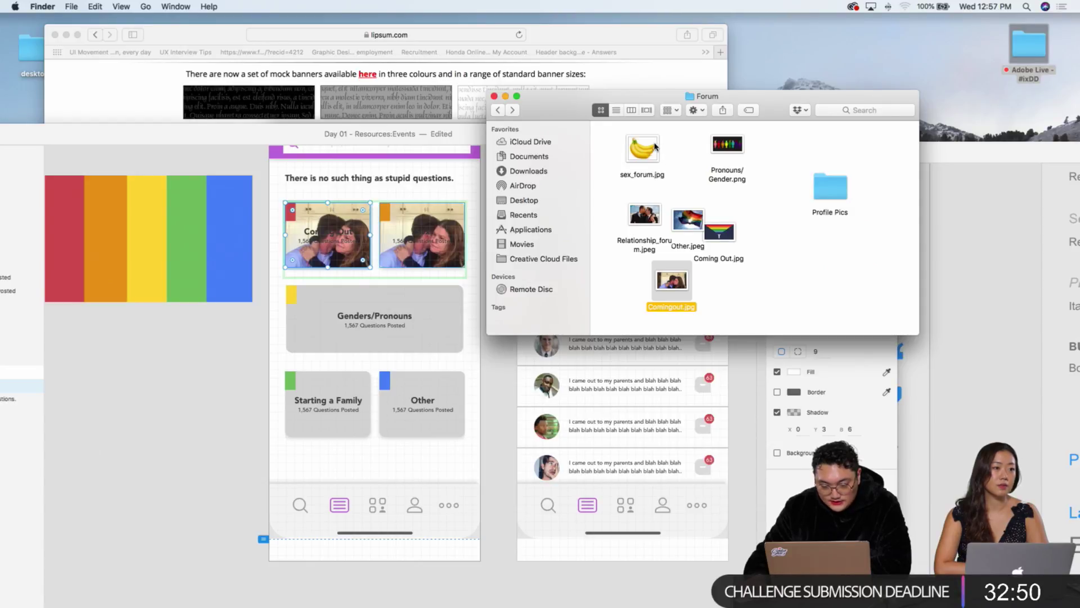
left_click_drag(655, 147, 422, 225)
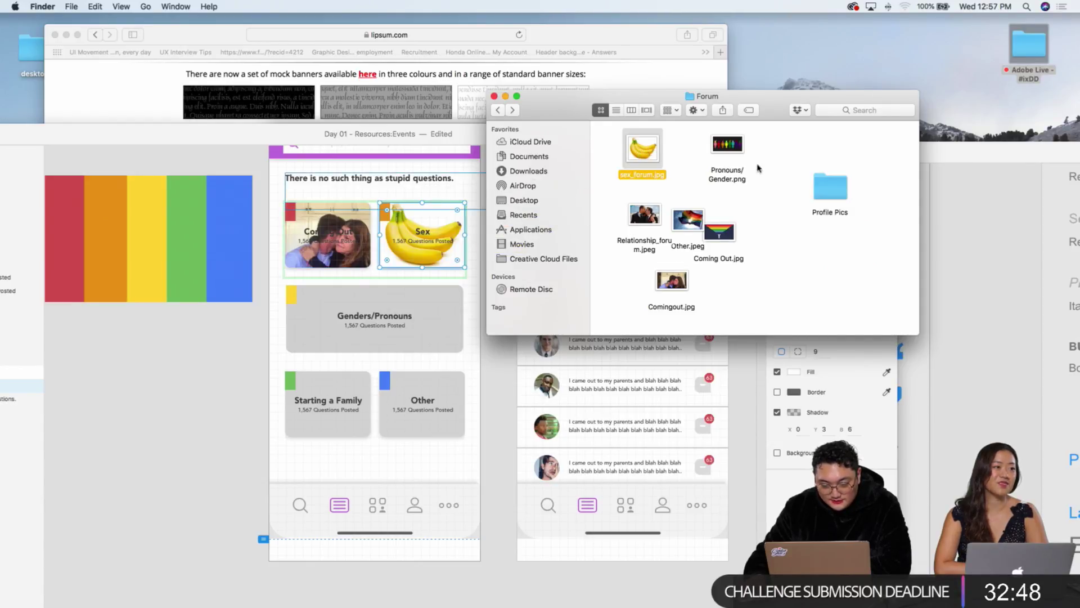
Step: Fill the Genders/Pronouns, Starting a Family and Other cards with Pronouns/Gender.png, Relationship_forum.jpeg and Other.jpeg
left_click(746, 196)
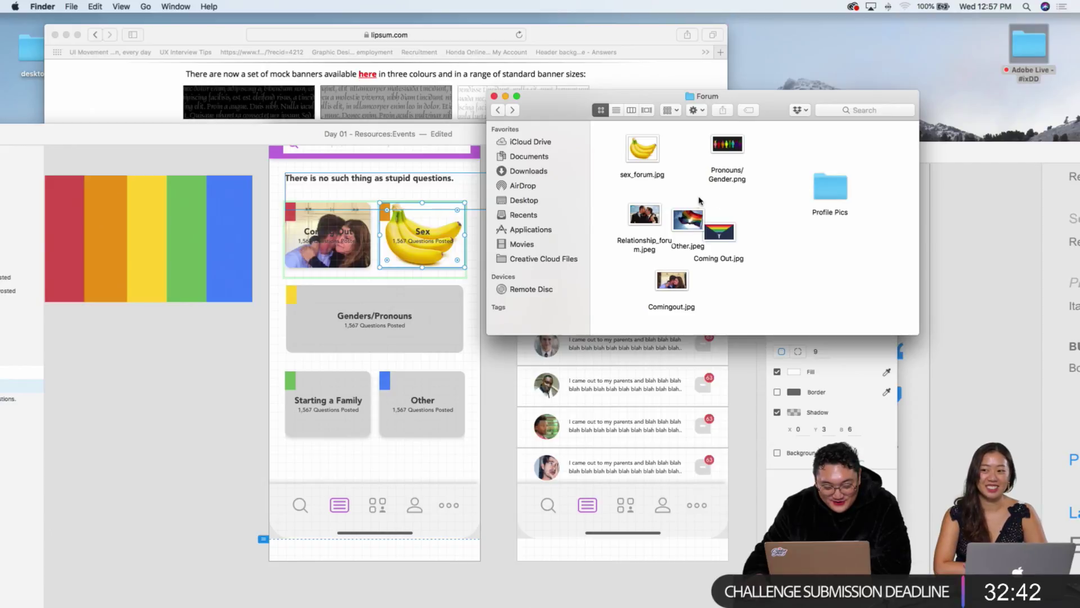
left_click_drag(719, 154, 352, 332)
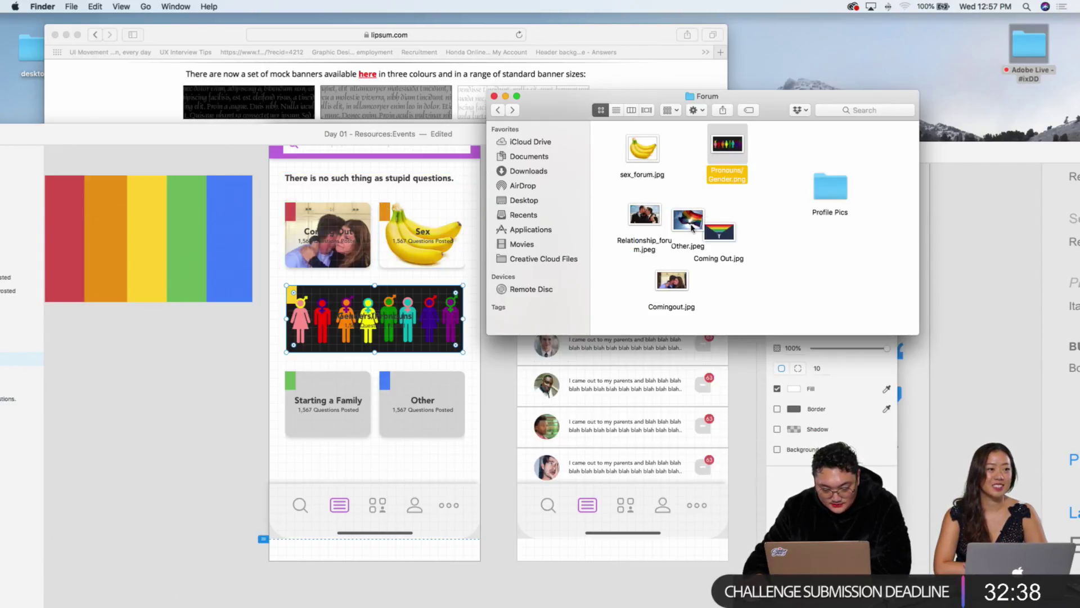
left_click_drag(640, 219, 394, 388)
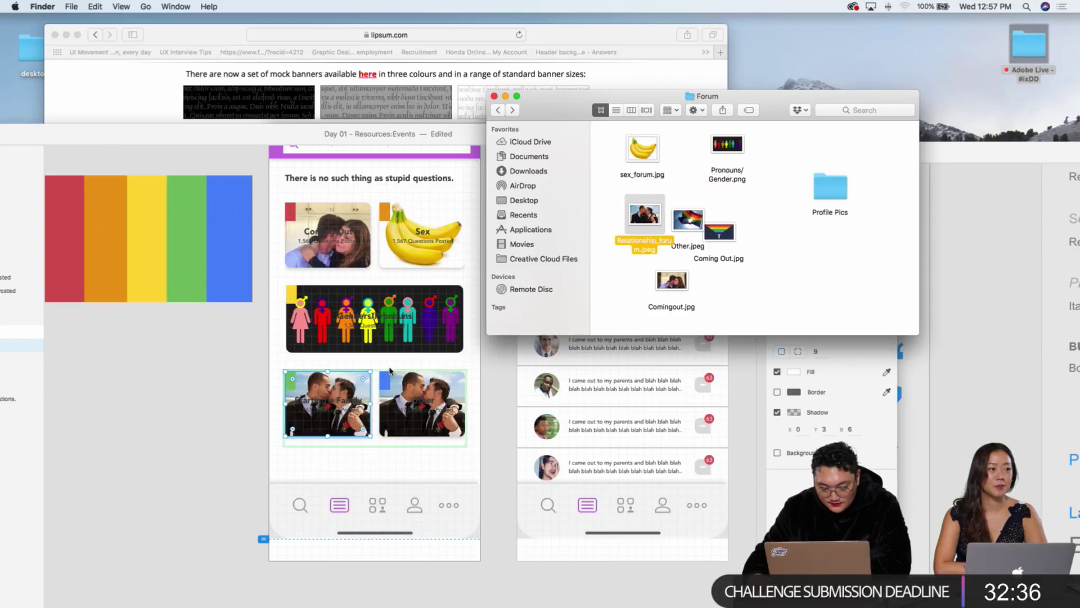
left_click_drag(688, 220, 427, 378)
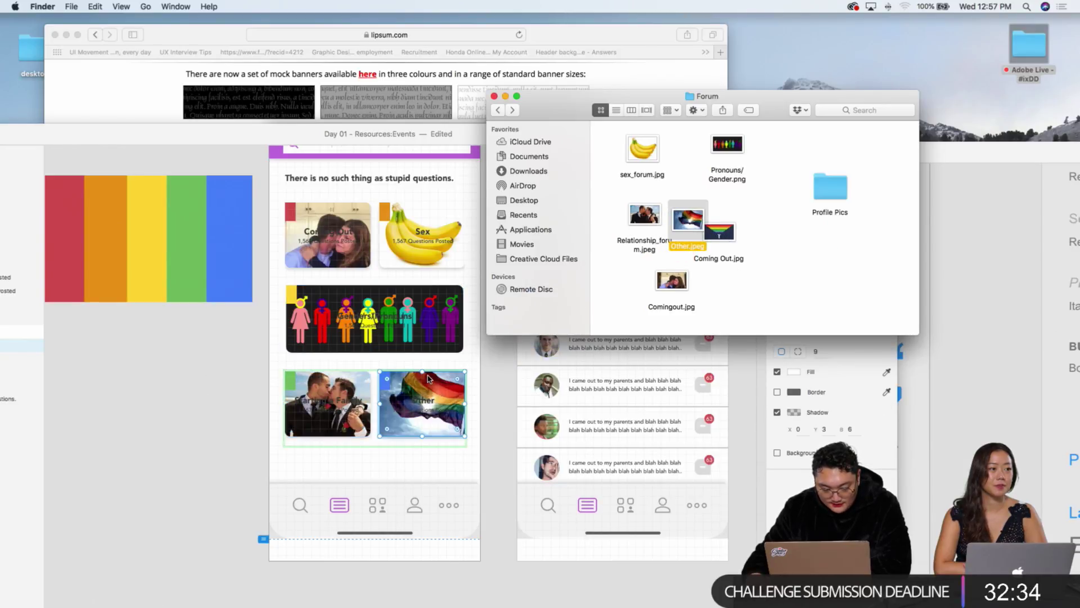
left_click(487, 377)
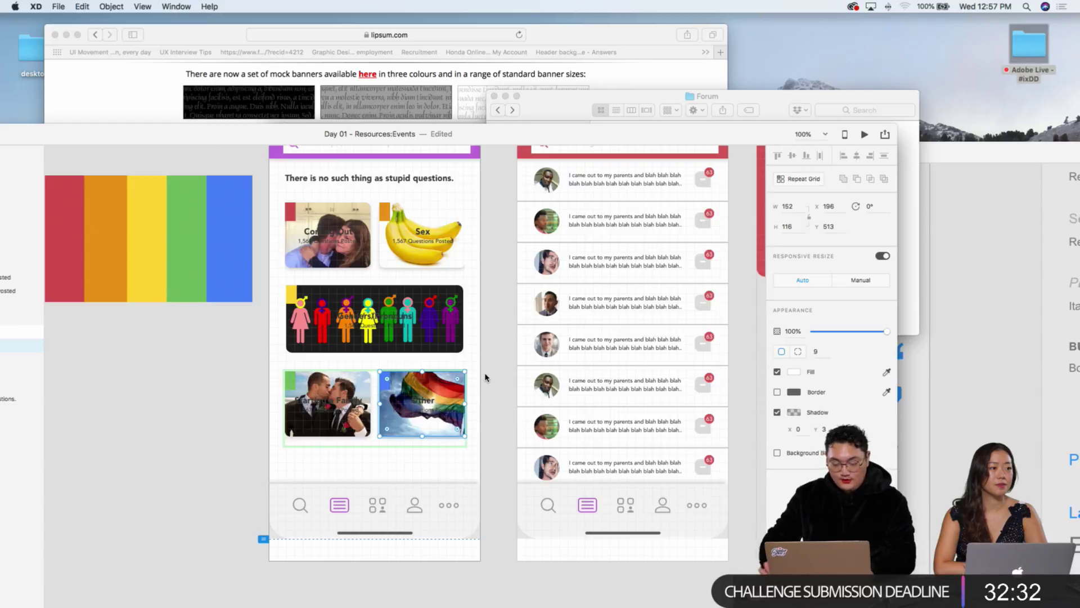
key("super+equal")
scroll(463, 309, "left", 3)
scroll(460, 306, "up", 5)
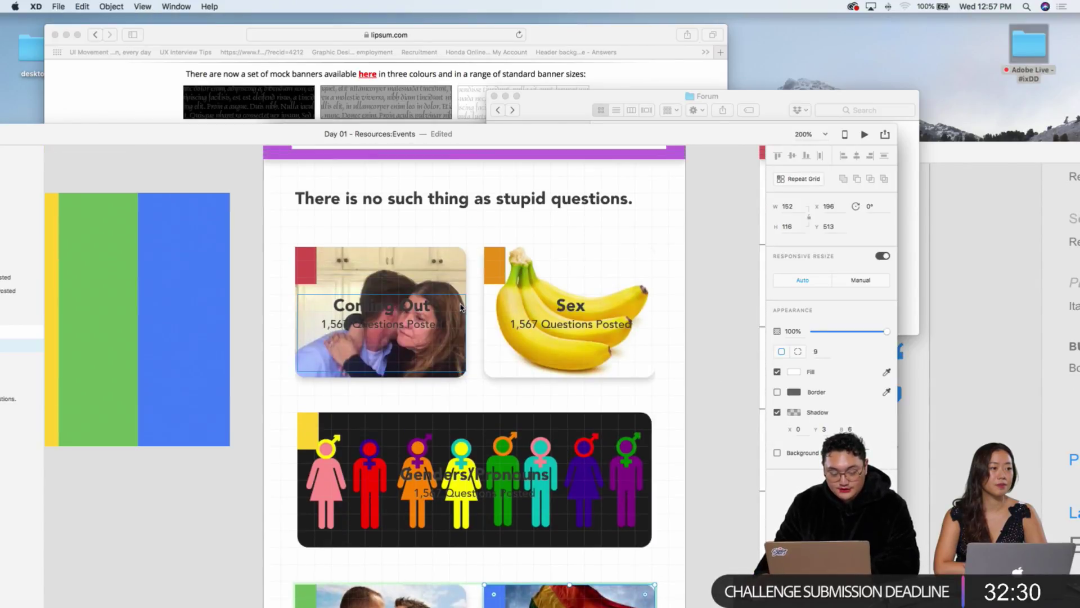
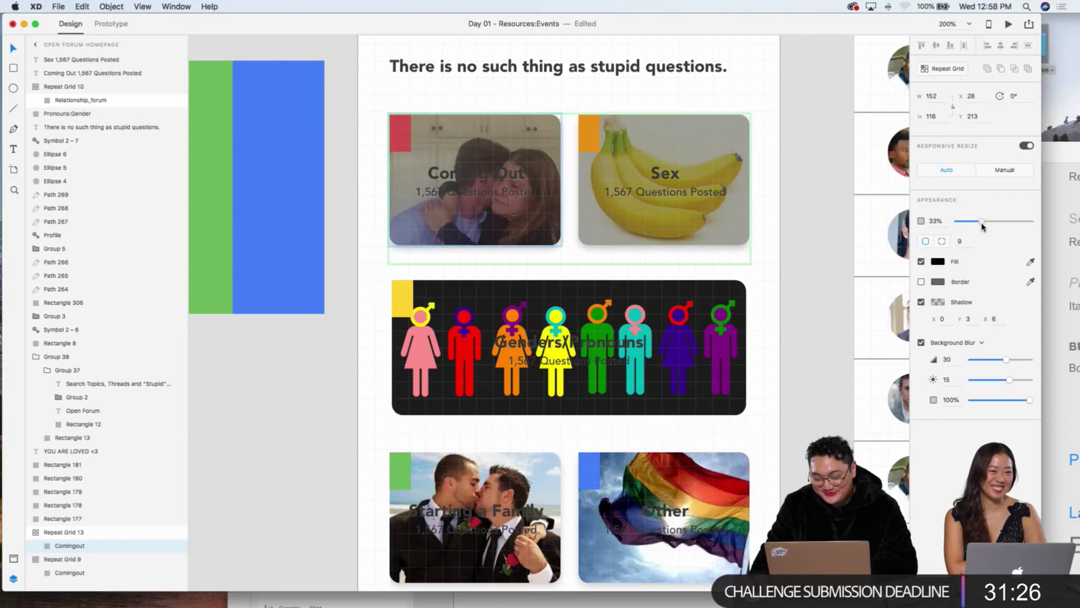
Step: Make the Coming Out and Sex card titles white
left_click(805, 218)
left_click_drag(804, 219, 427, 169)
left_click(937, 367)
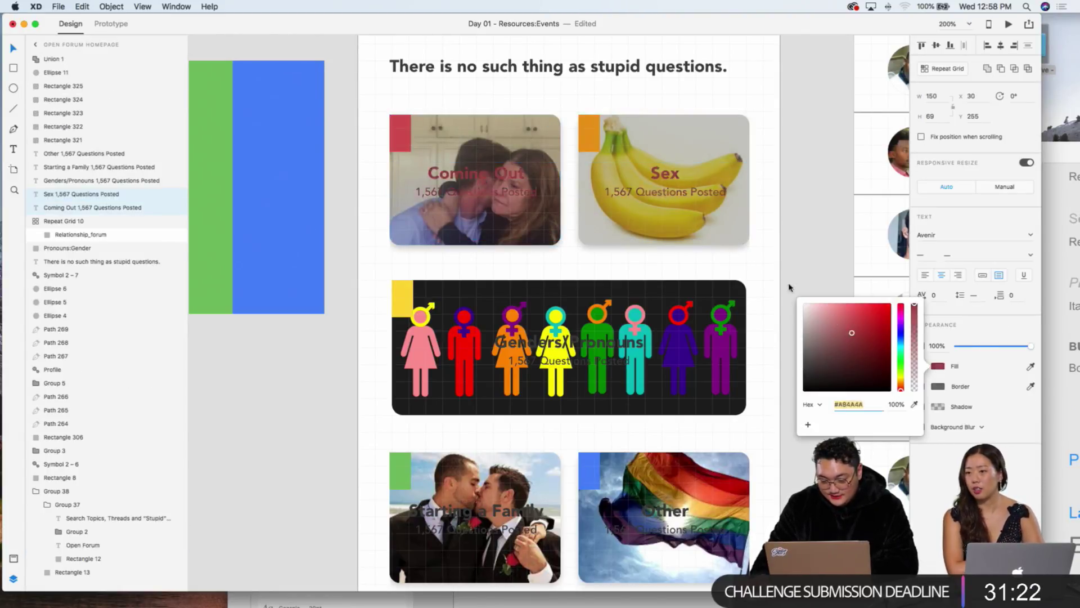
left_click(804, 303)
left_click(784, 137)
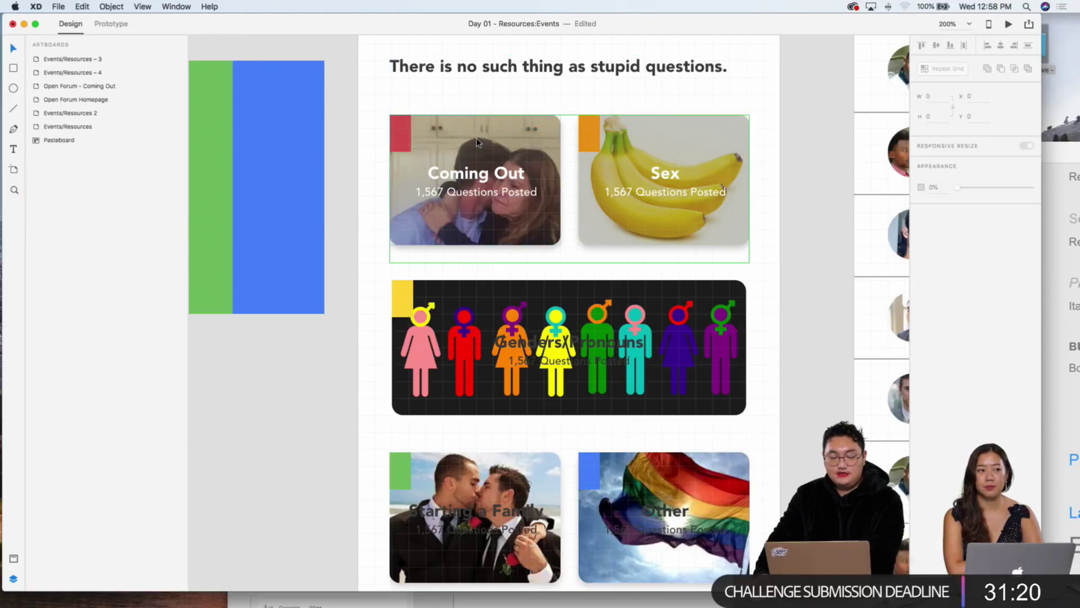
Step: Ungroup the top-row cards, rebuild them as a repeat grid, and adjust the grid's opacity
left_click(460, 175)
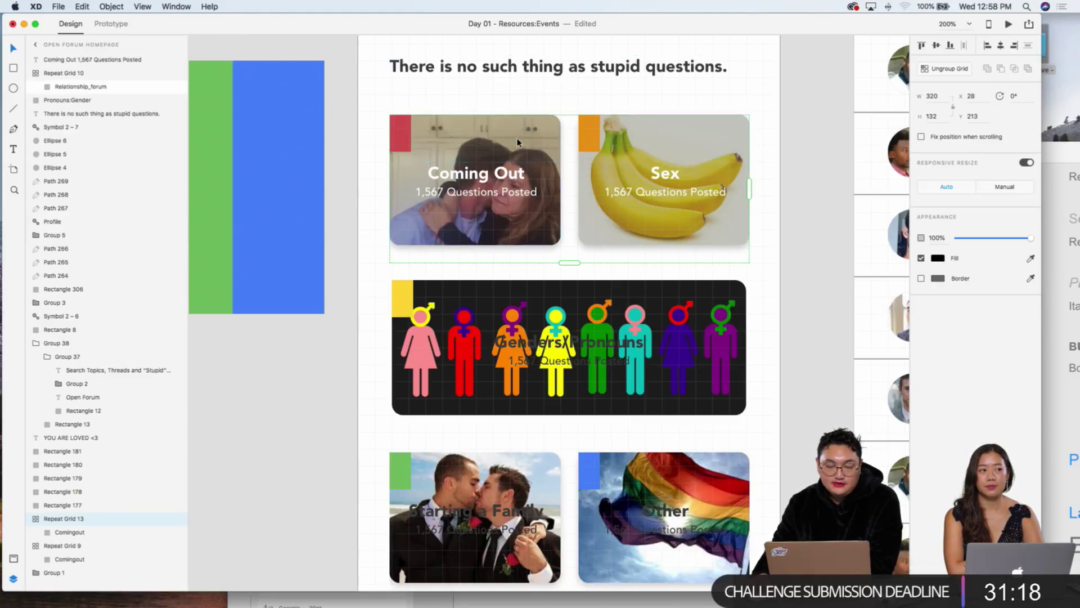
key("super+shift+g")
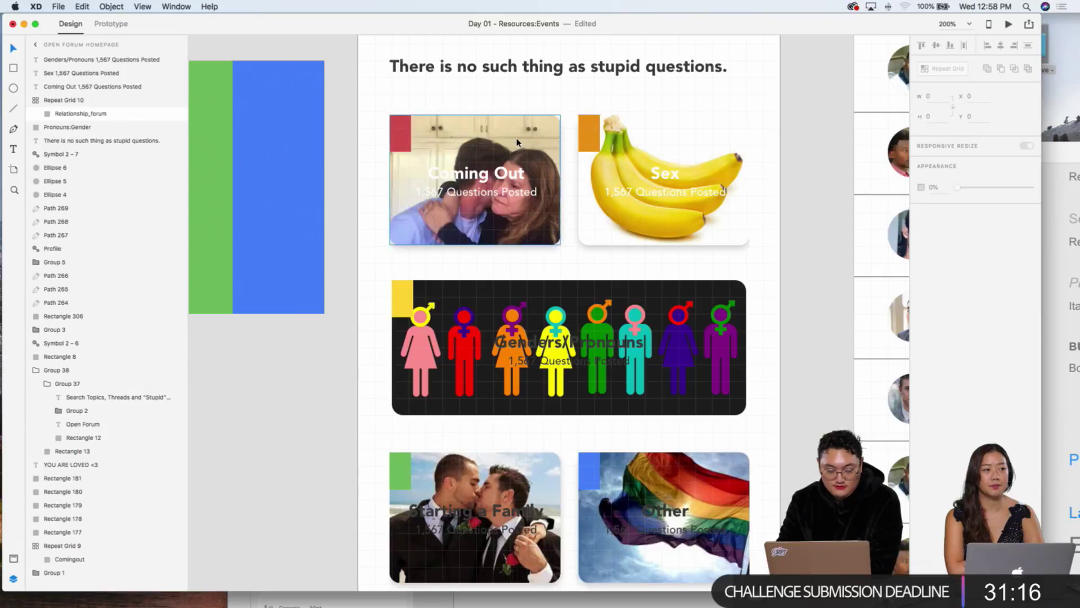
key("super+r")
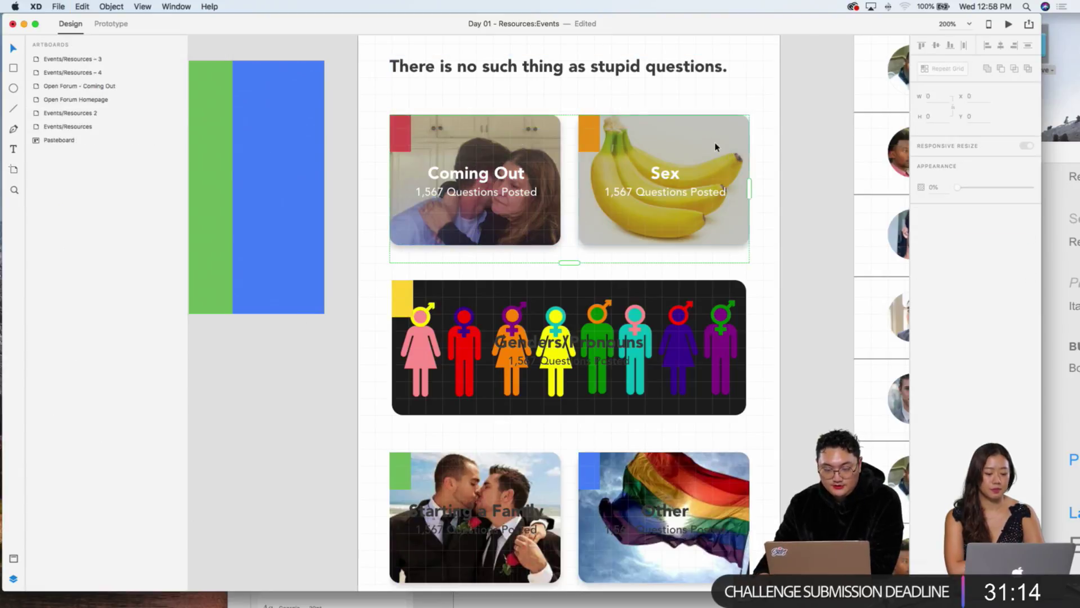
left_click(1028, 238)
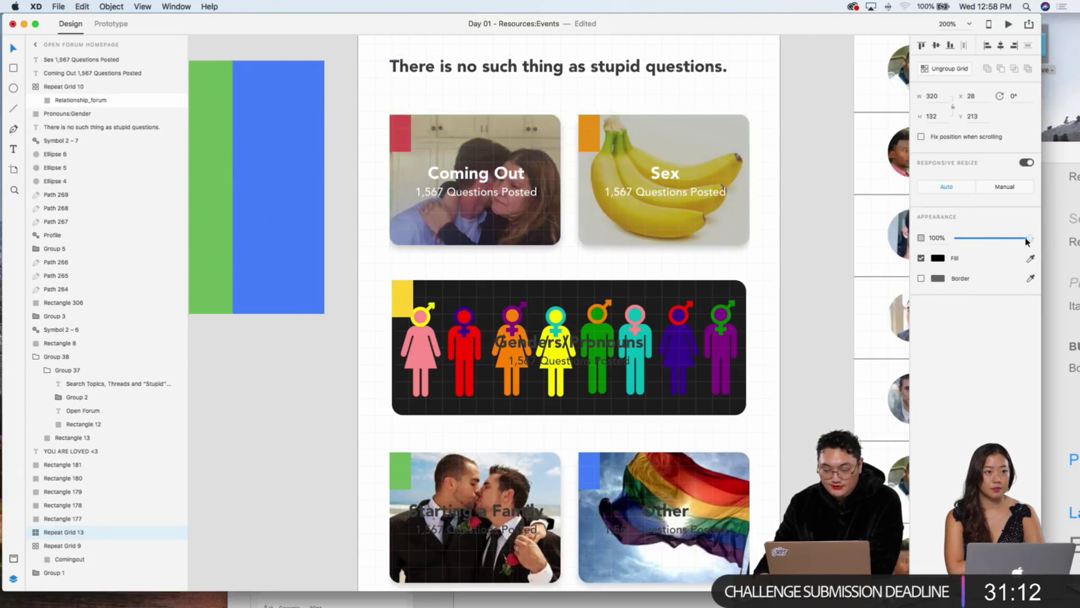
scroll(764, 273, "down", 3)
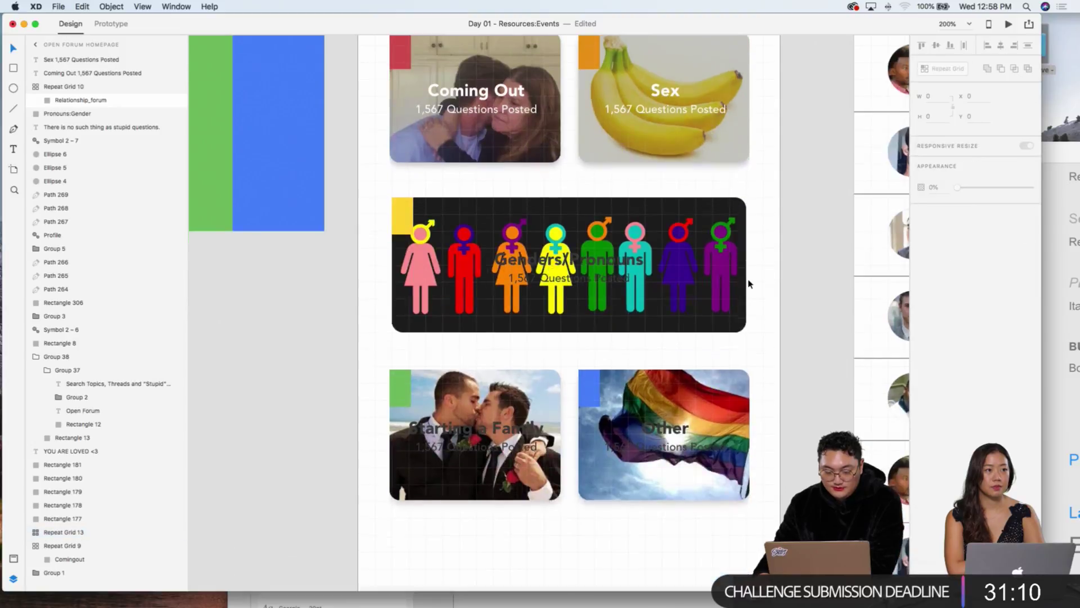
Step: Send the Genders/Pronouns image behind its title, trying and undoing fill and opacity changes
left_click(686, 221)
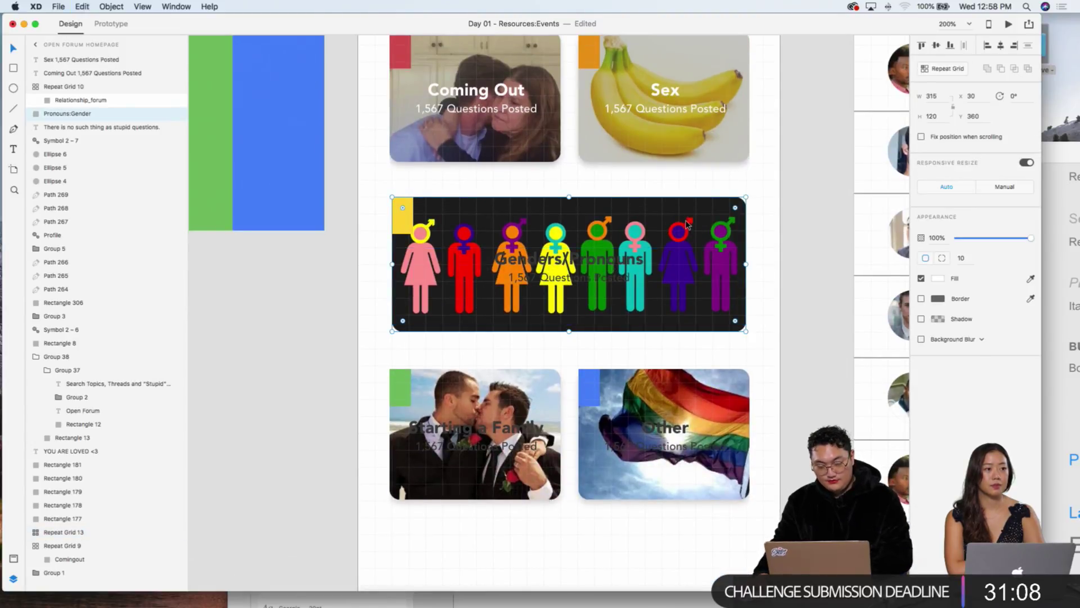
key("shift+super+bracketright")
right_click(727, 218)
left_click(765, 391)
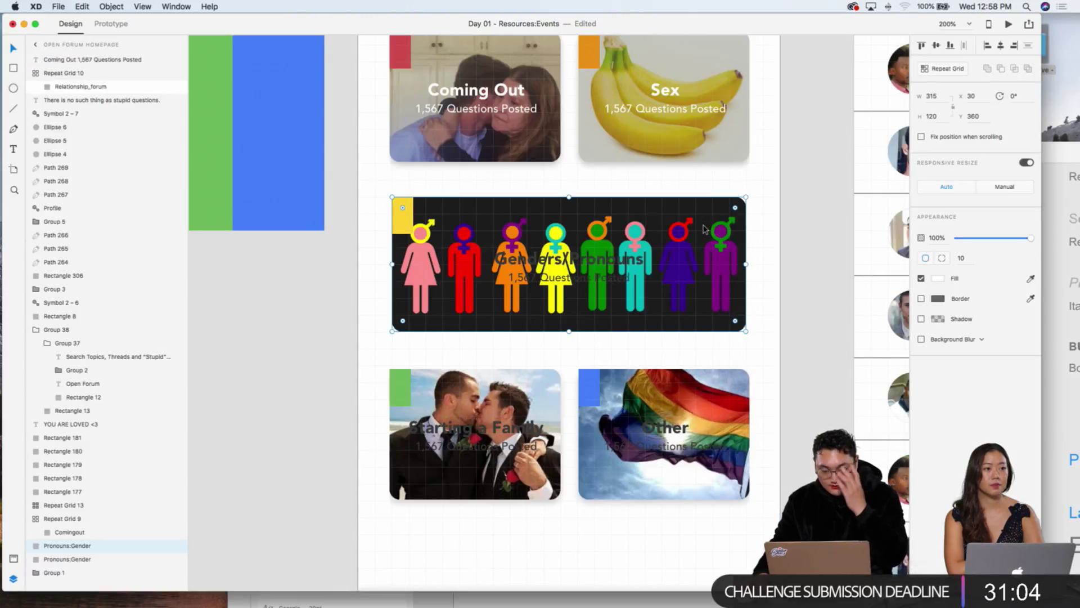
left_click(921, 279)
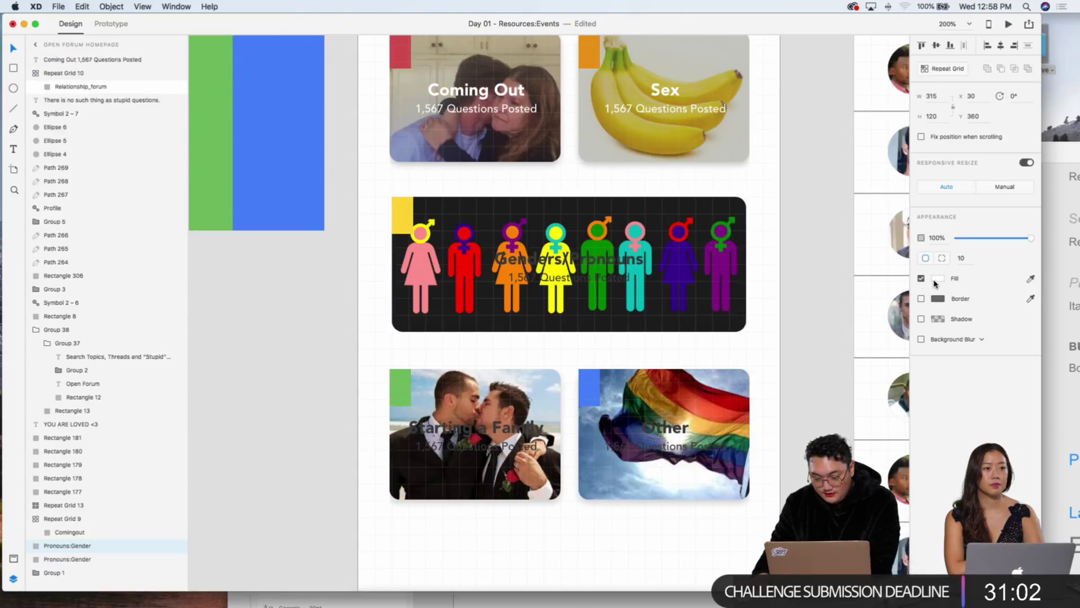
left_click(697, 241)
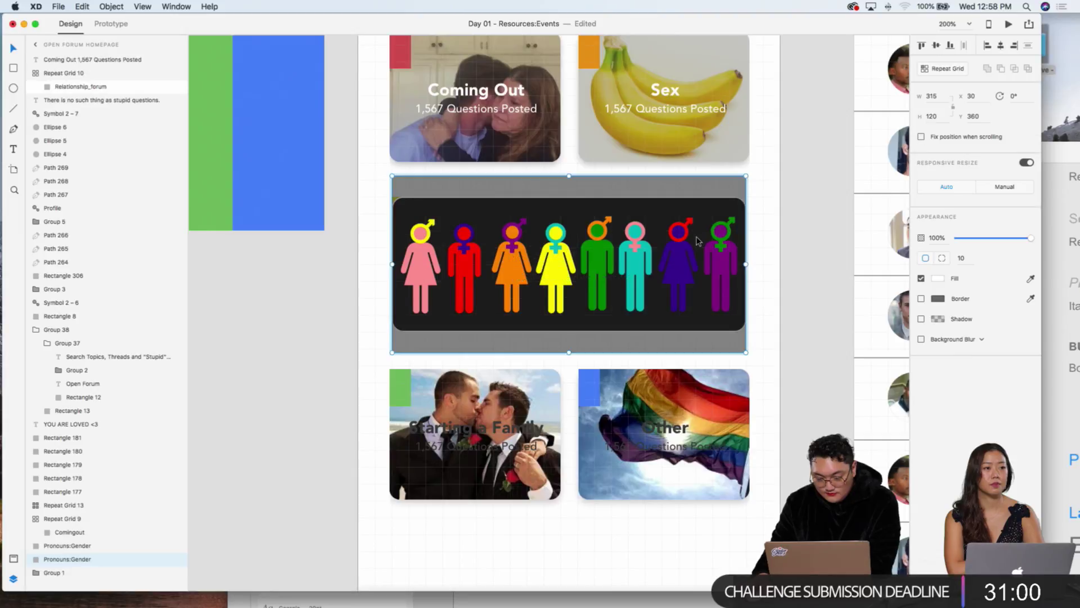
left_click(938, 278)
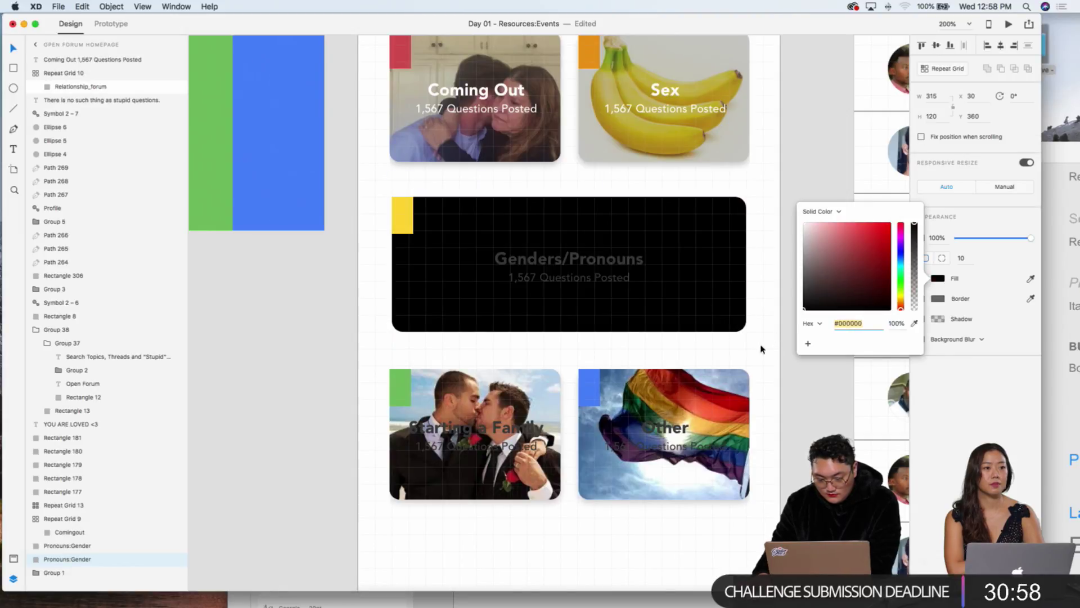
left_click(1031, 279)
key("Escape")
left_click_drag(1011, 244, 988, 242)
left_click(770, 256)
key("super+z")
key("super+z")
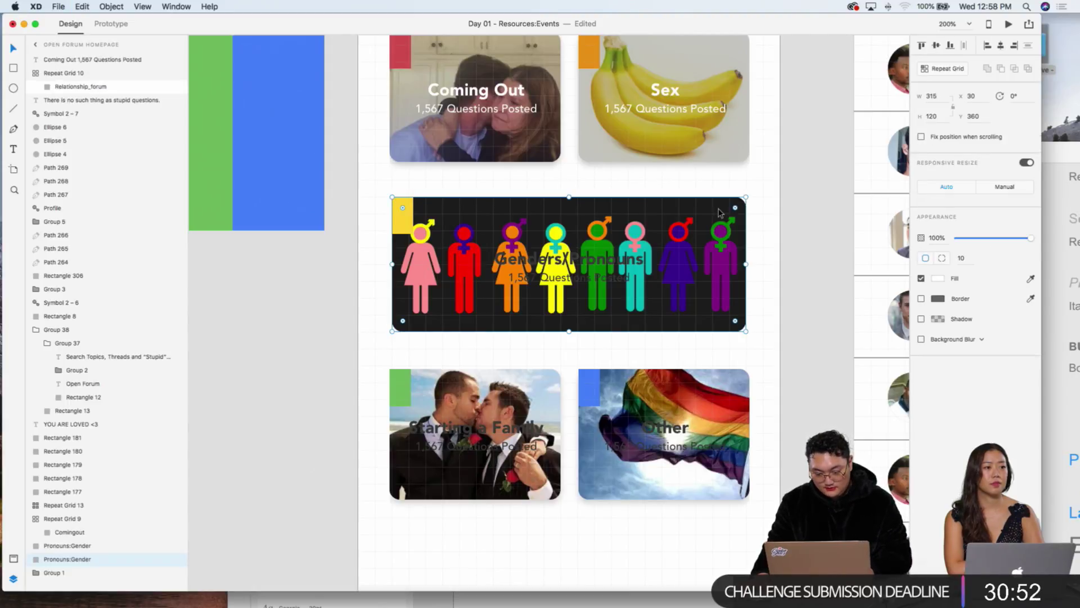
Step: Send the Genders/Pronouns image behind its title again, trying and undoing a black fill
key("super+a")
right_click(733, 219)
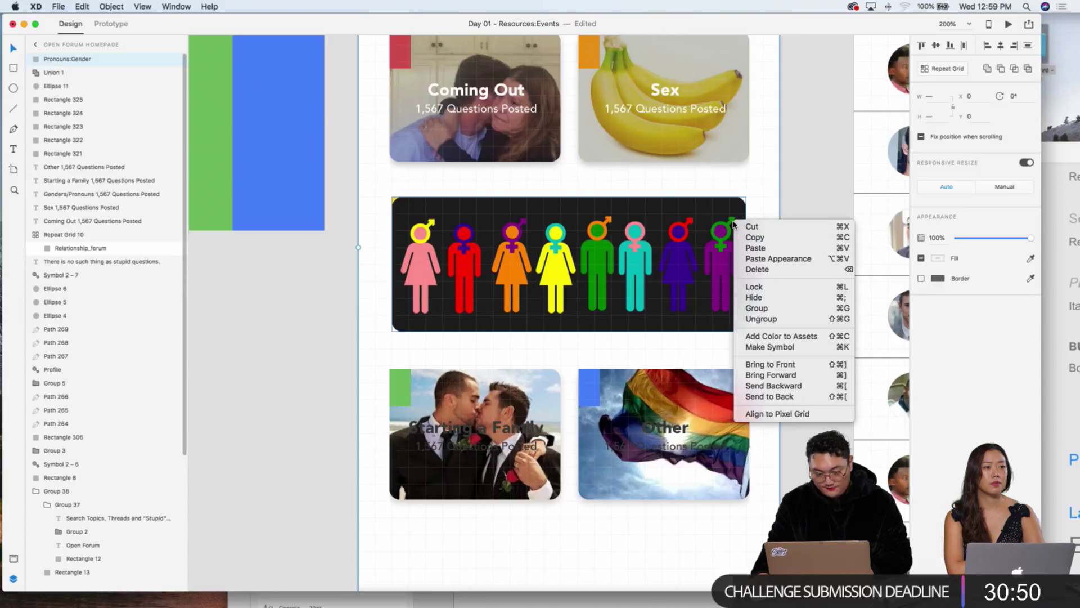
left_click(782, 397)
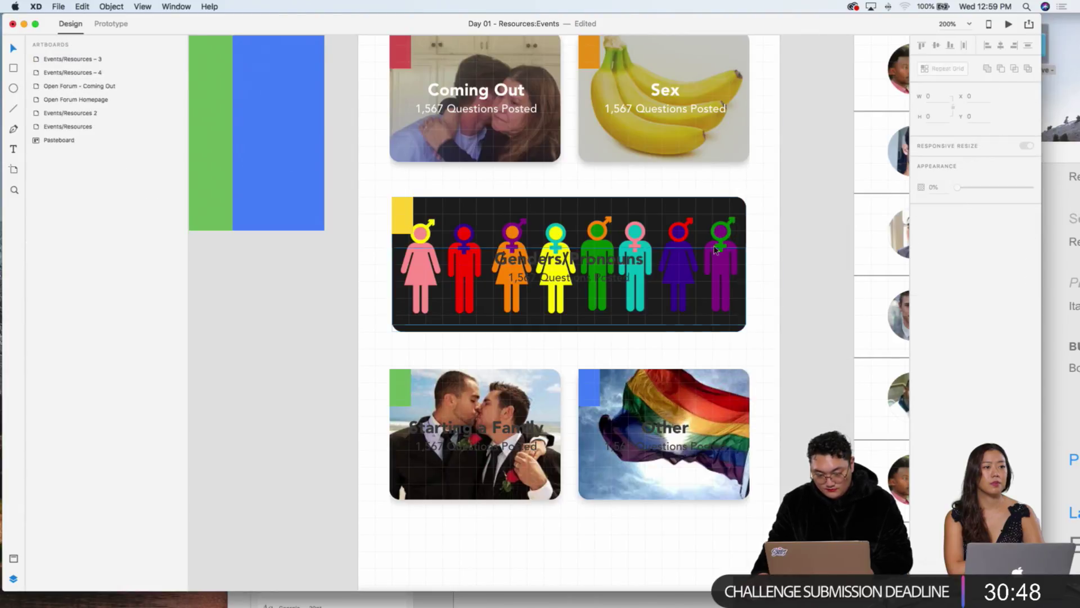
left_click(938, 277)
left_click(804, 308)
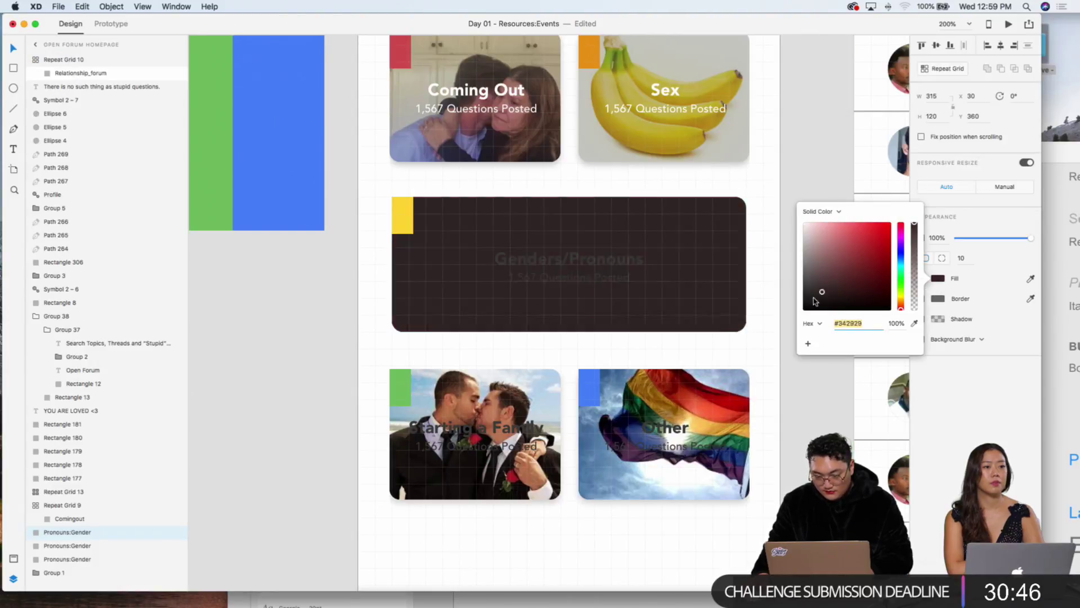
key("super+z")
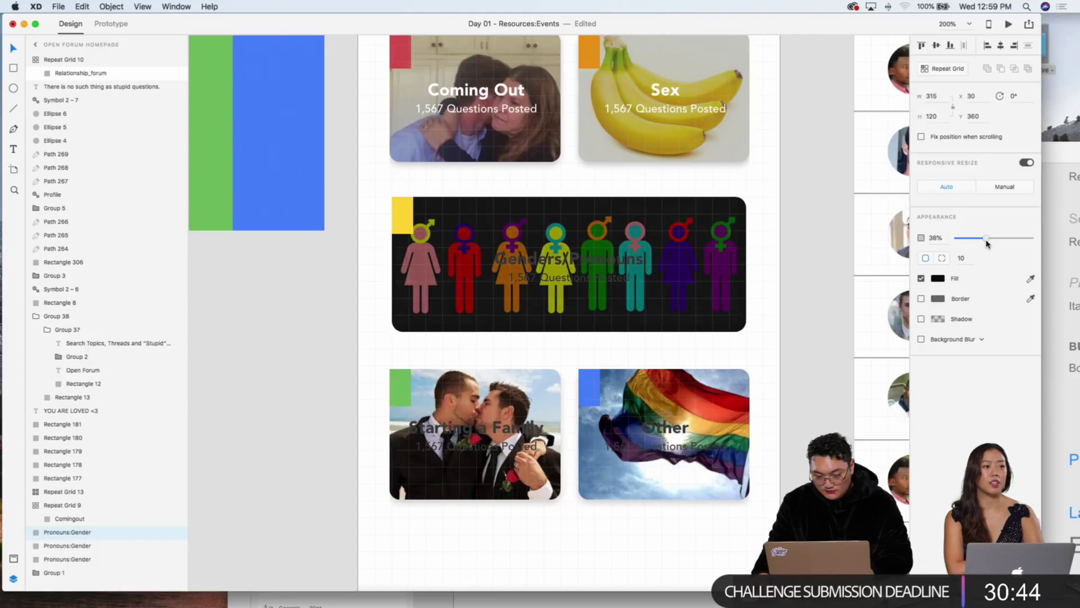
left_click(784, 328)
Step: Make the Genders/Pronouns title white
left_click(605, 286)
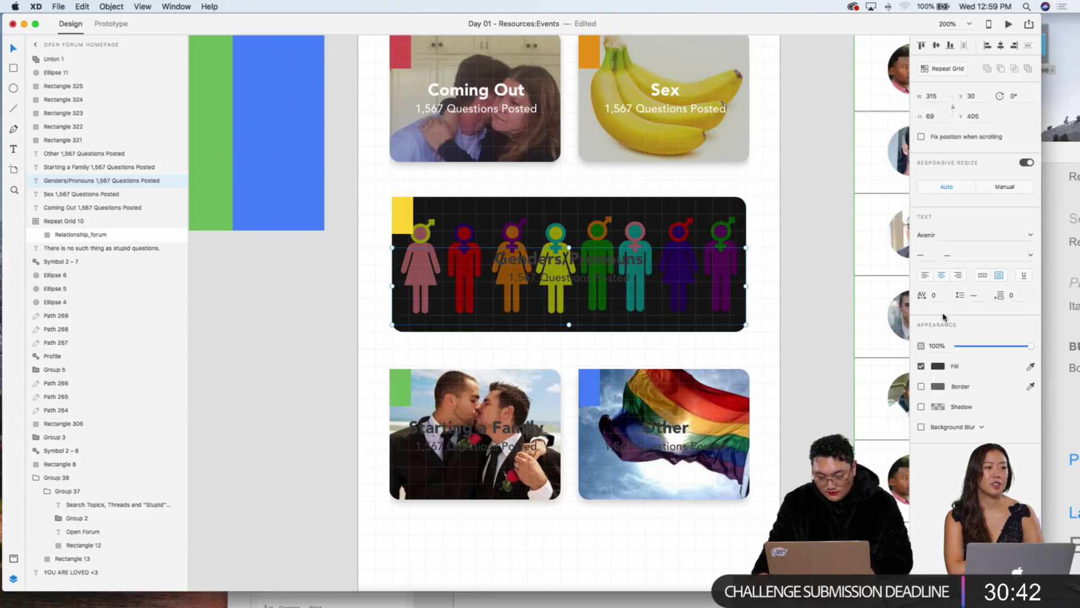
left_click(937, 367)
left_click(809, 307)
left_click(824, 200)
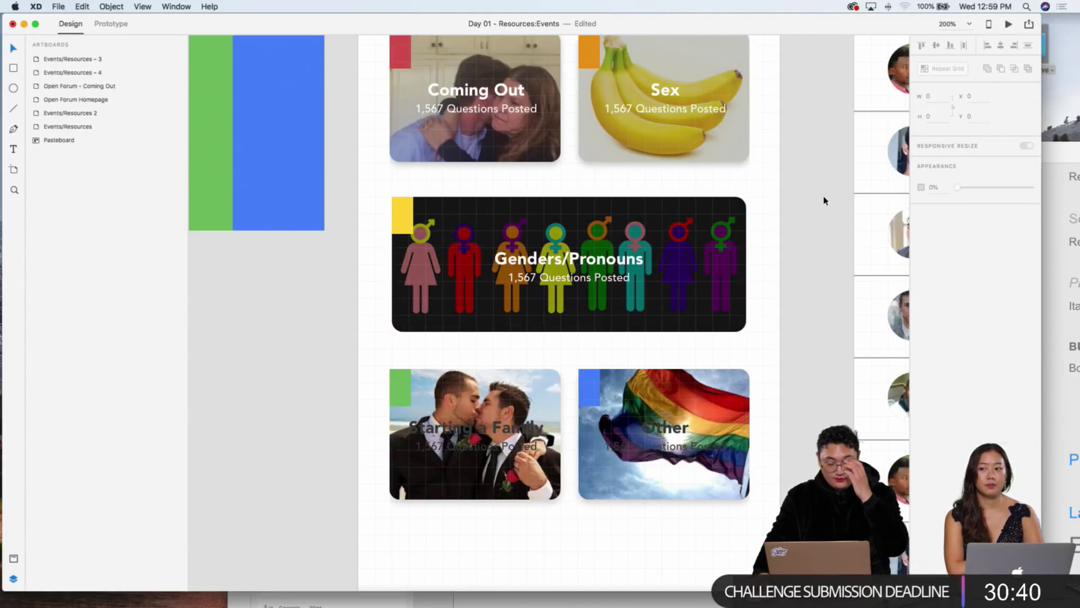
scroll(821, 200, "up", 2)
scroll(798, 219, "down", 2)
scroll(759, 236, "up", 2)
Step: Copy the Sex card element into the bottom-right slot and ungroup the card grids
left_click(546, 125)
double_click(579, 123)
key("super+z")
left_click_drag(692, 160, 645, 464)
left_click(751, 444)
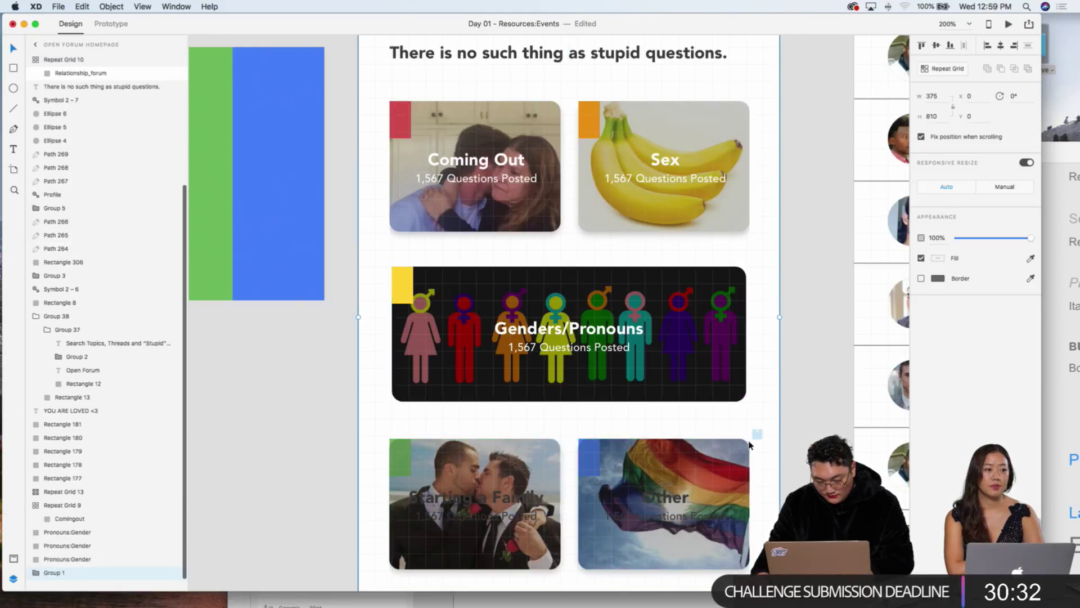
left_click(737, 445, "shift")
right_click(738, 444)
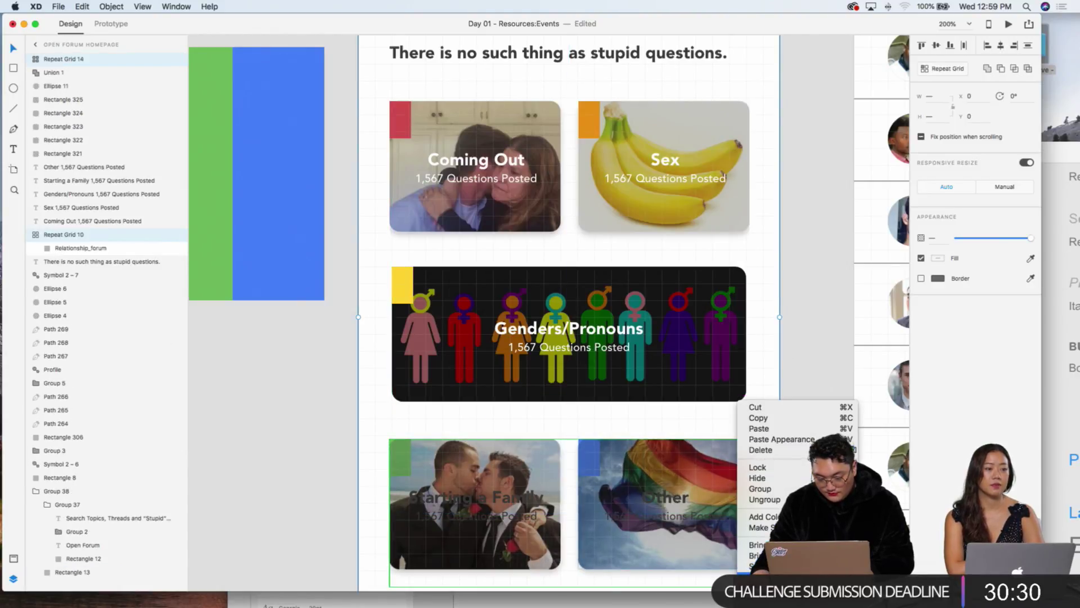
left_click(765, 499)
scroll(663, 354, "down", 5)
Step: Make the Other and Starting a Family card titles white
left_click(663, 354)
left_click(470, 357, "shift")
left_click(938, 366)
left_click_drag(858, 349, 759, 285)
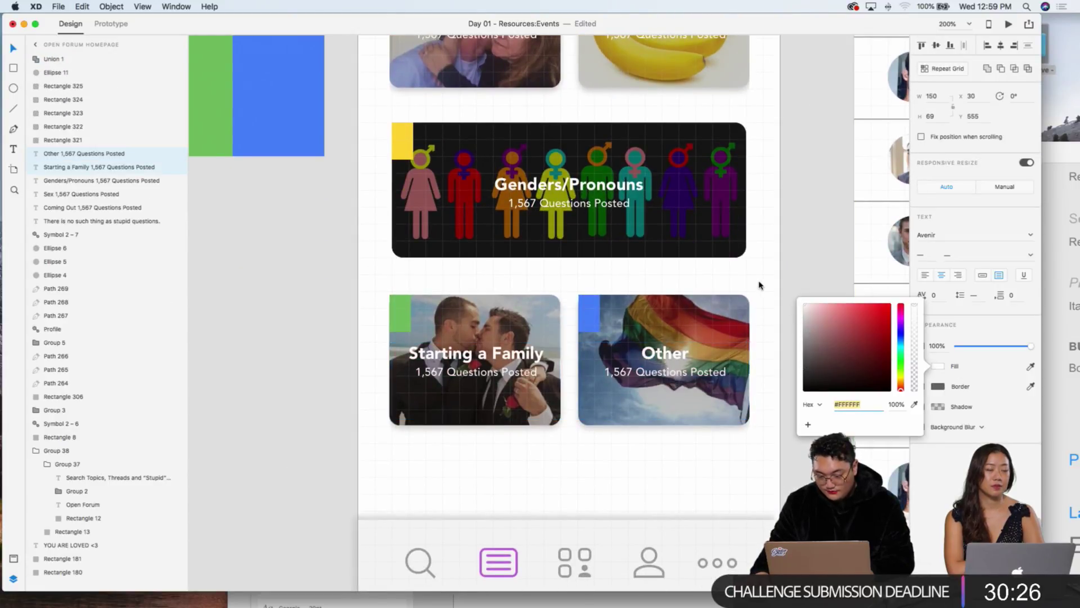
left_click(793, 254)
scroll(815, 248, "up", 3)
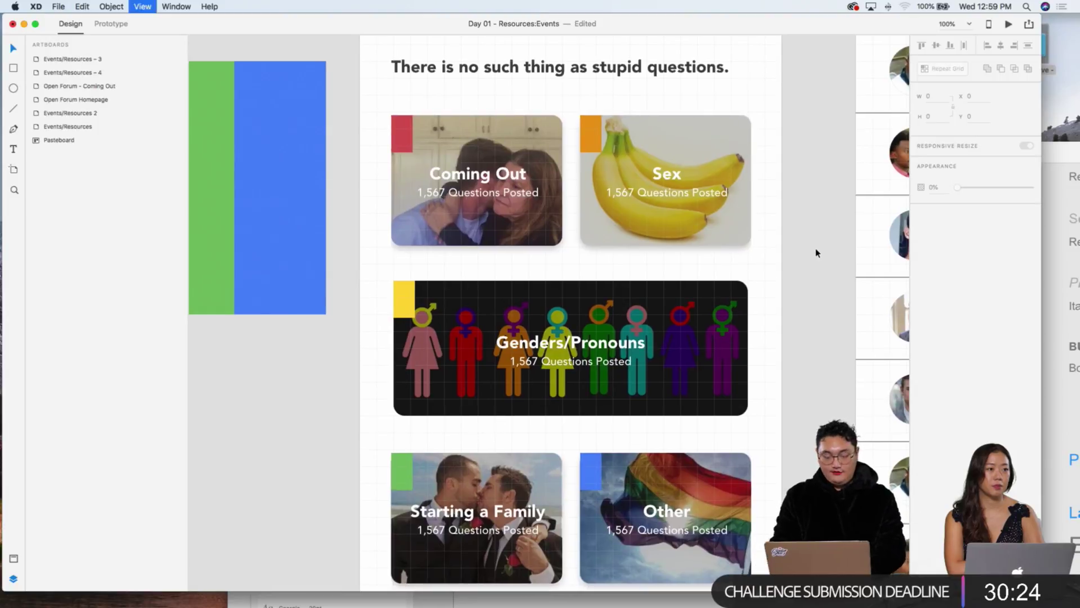
Step: Zoom out to show all artboards and switch to Prototype mode
key("super+1")
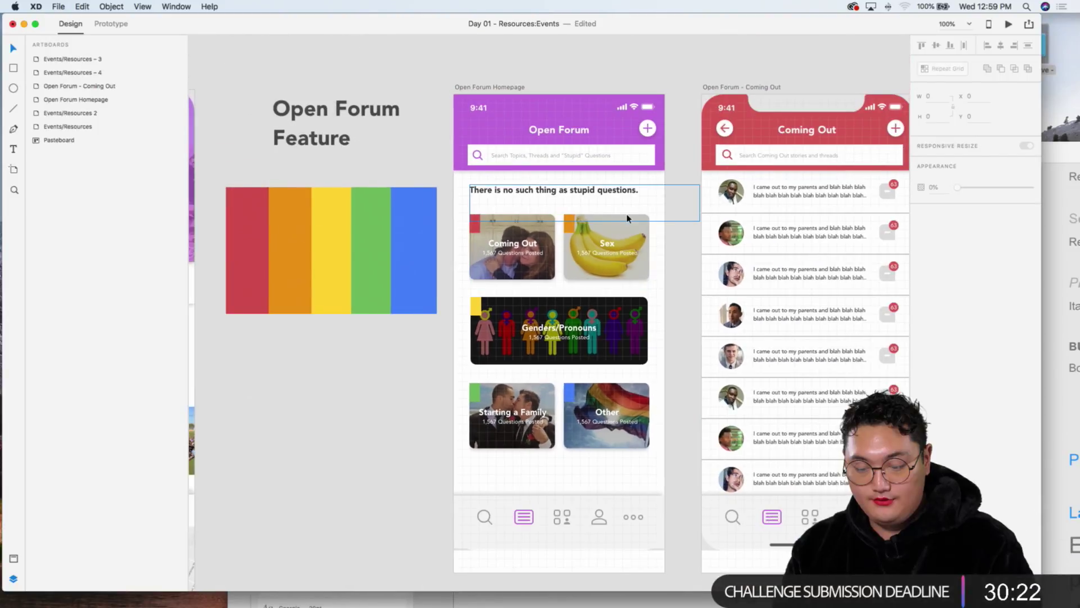
scroll(788, 225, "right", 2)
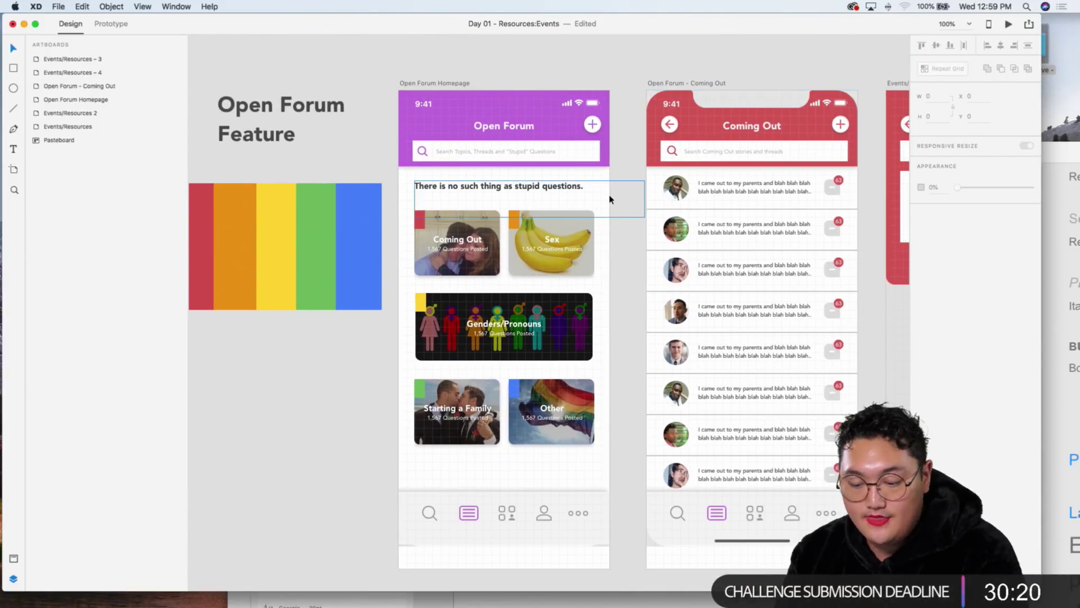
scroll(615, 191, "down", 1)
scroll(597, 220, "right", 7)
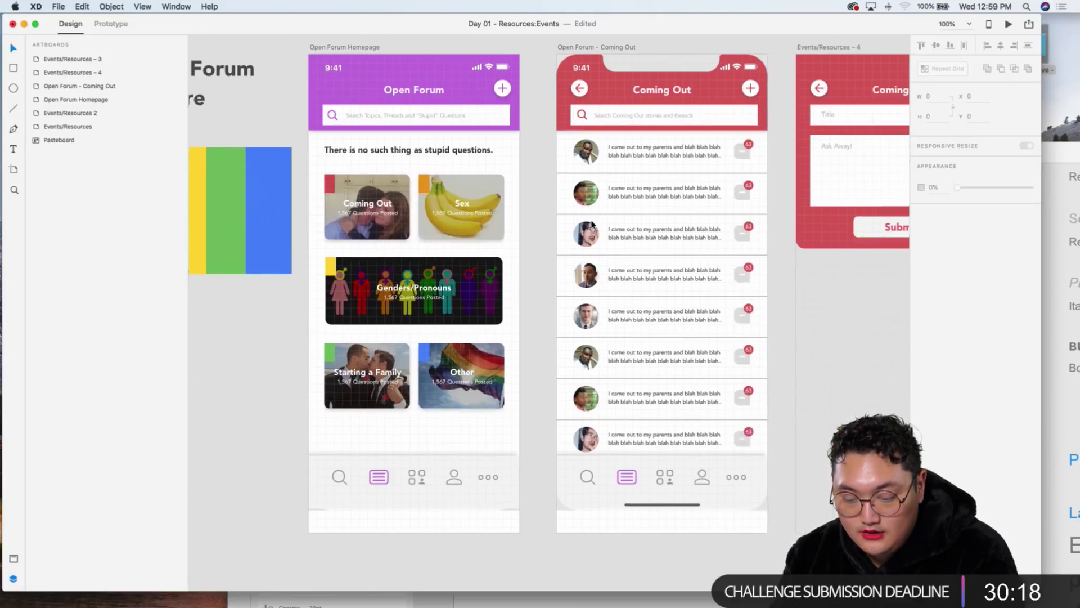
scroll(595, 224, "right", 15)
scroll(596, 224, "left", 17)
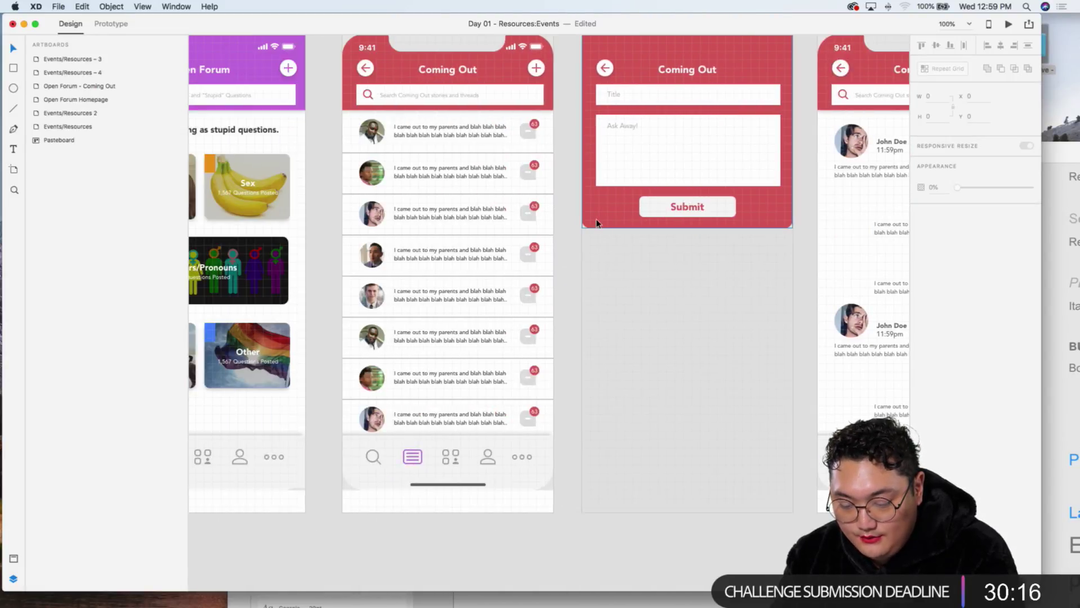
scroll(597, 223, "left", 2)
scroll(598, 223, "up", 1)
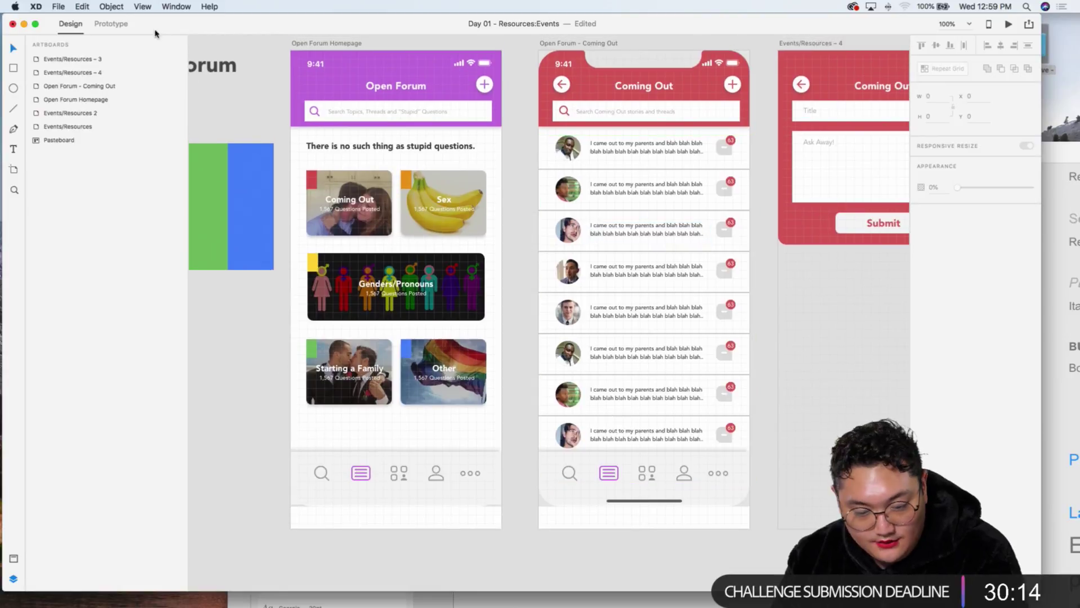
left_click(112, 24)
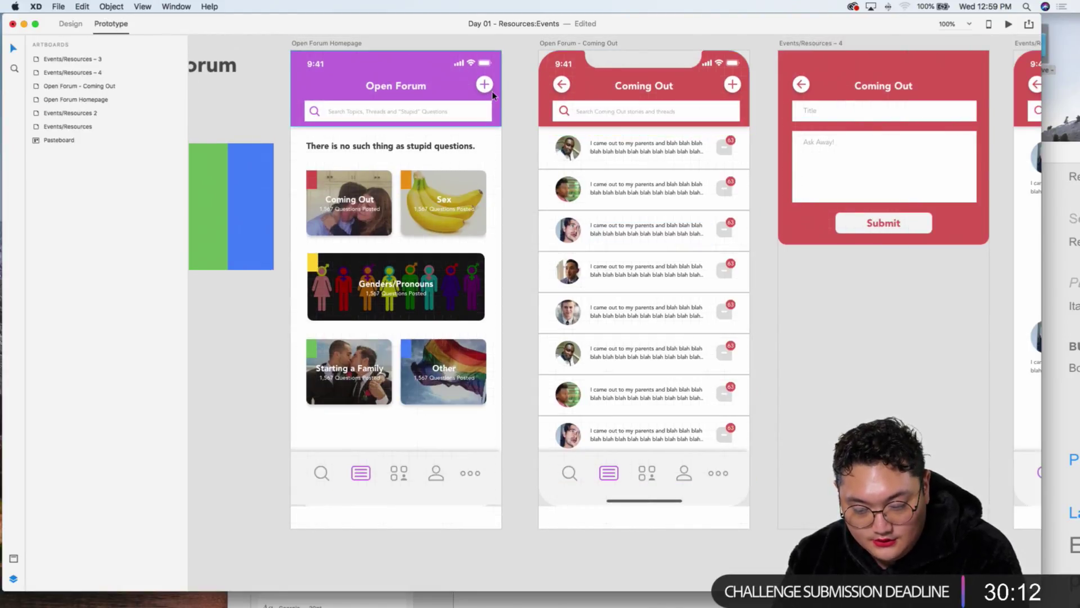
scroll(483, 101, "up", 1)
scroll(483, 101, "right", 1)
scroll(393, 193, "down", 1)
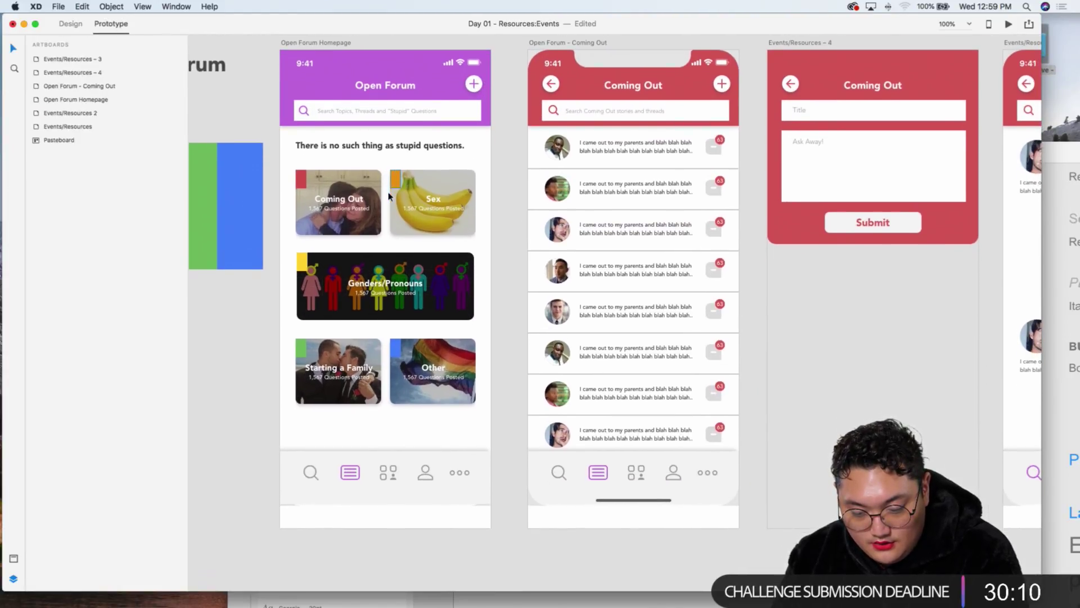
Step: Link the homepage's Coming Out card to the Coming Out screen
left_click(324, 187)
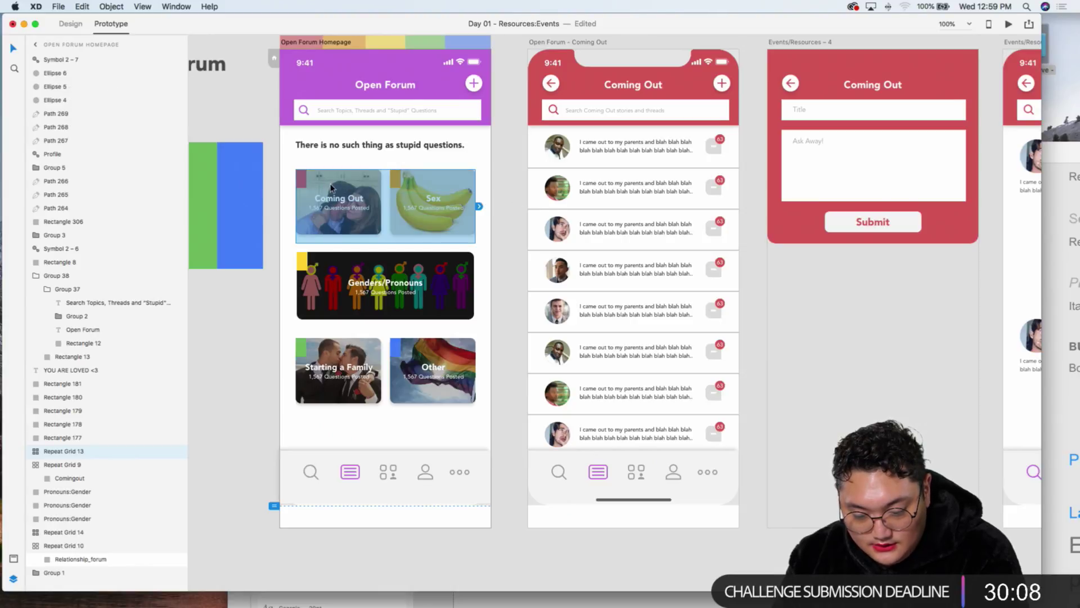
double_click(331, 187)
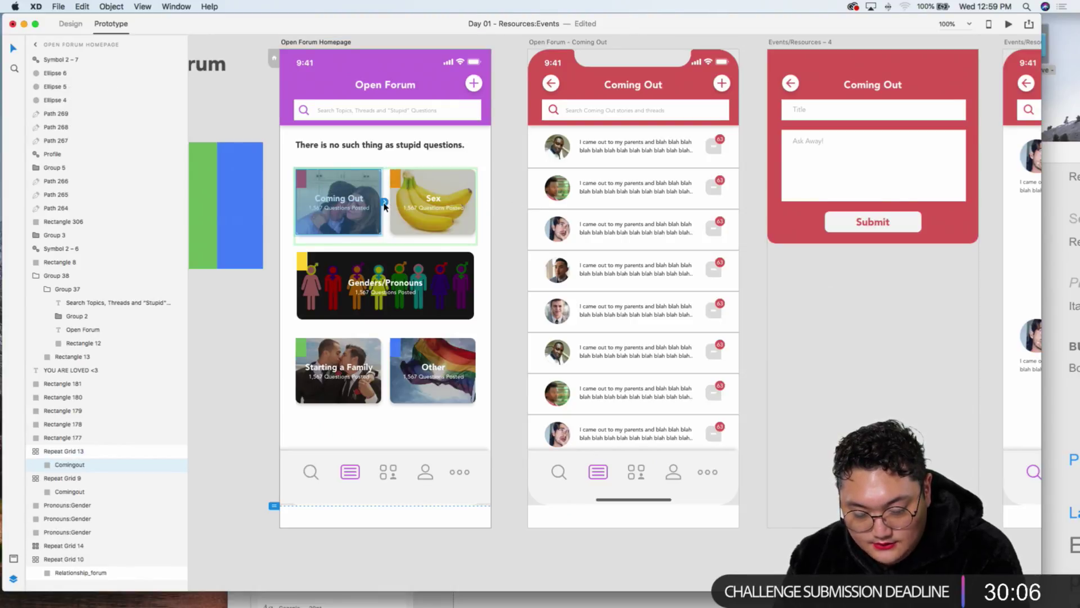
key("Escape")
left_click(366, 189)
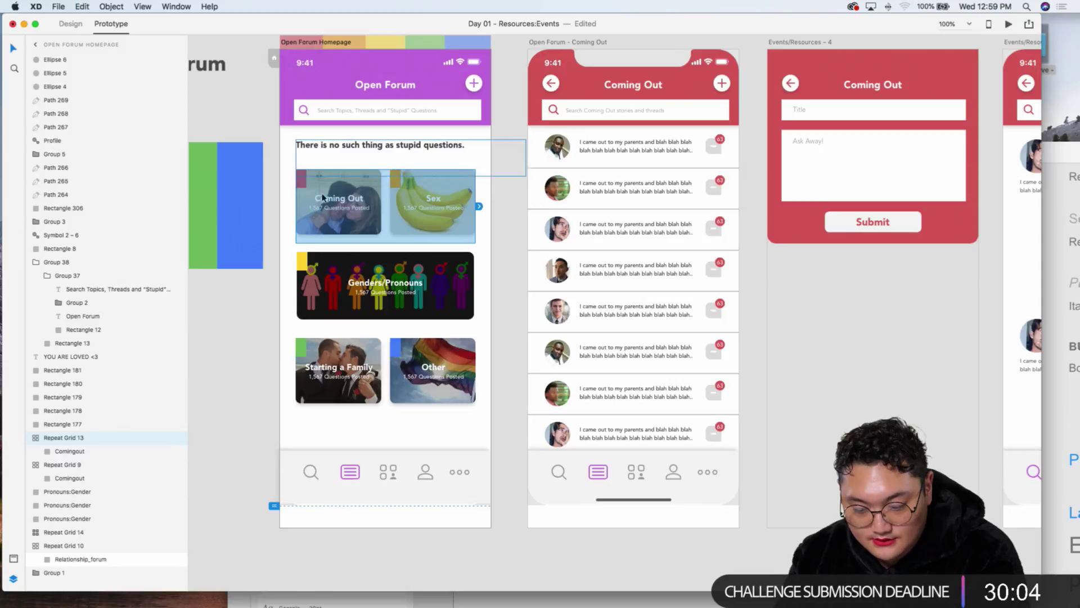
double_click(369, 187)
left_click_drag(383, 202, 543, 137)
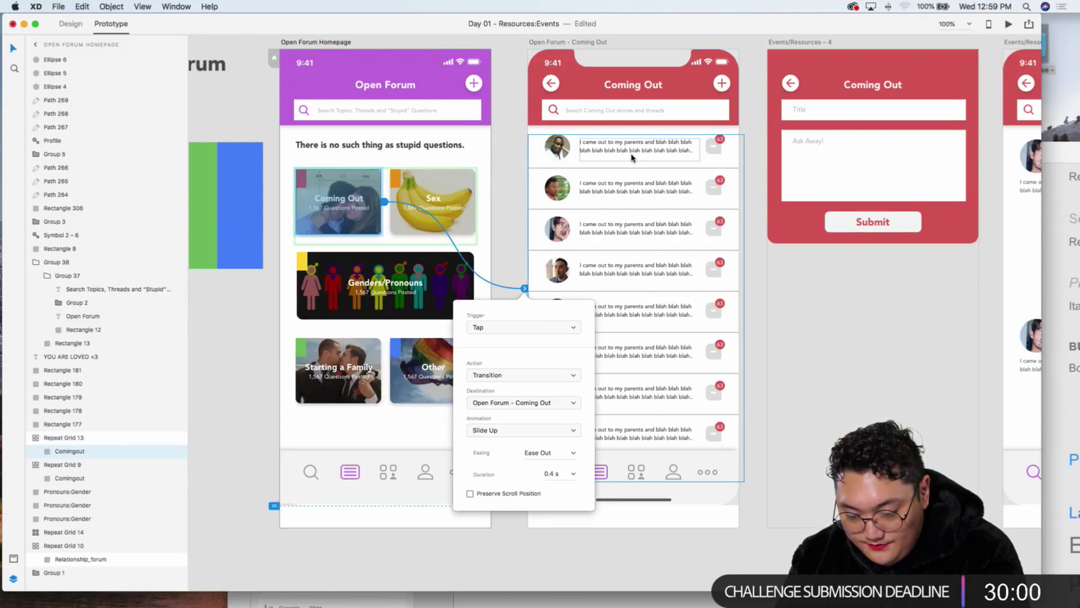
Step: Link the Coming Out screen's first post to Events/Resources – 3
scroll(444, 42, "right", 3)
scroll(535, 145, "right", 3)
left_click(385, 122)
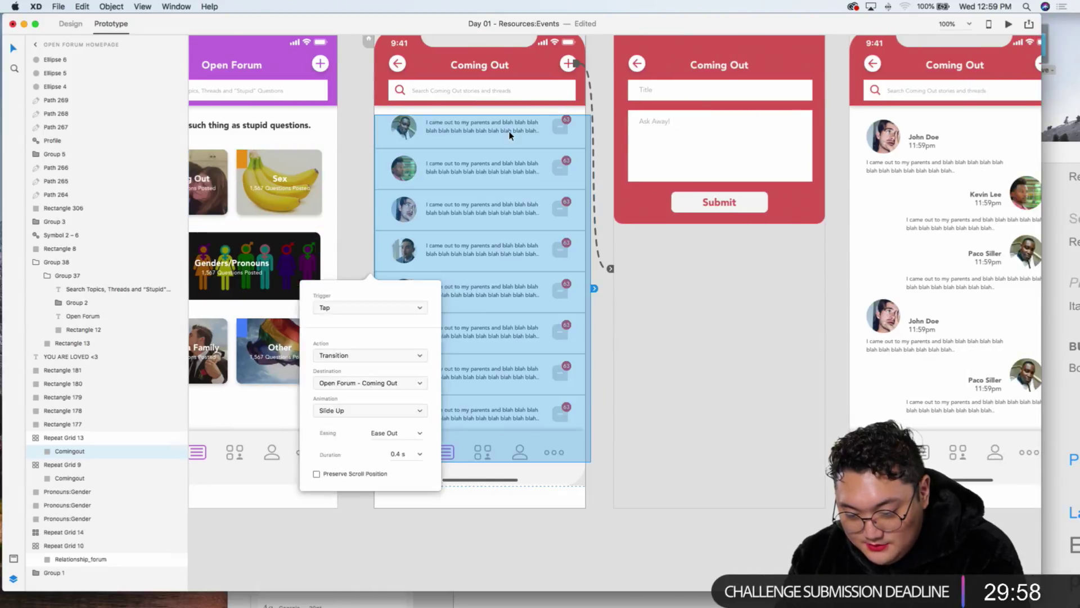
double_click(452, 133)
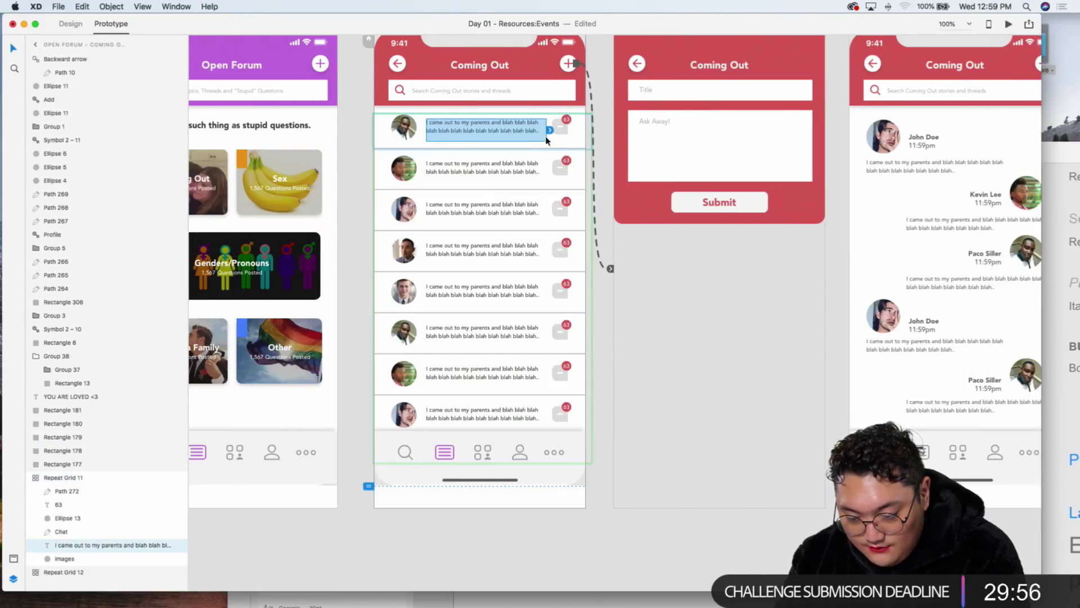
left_click(552, 132)
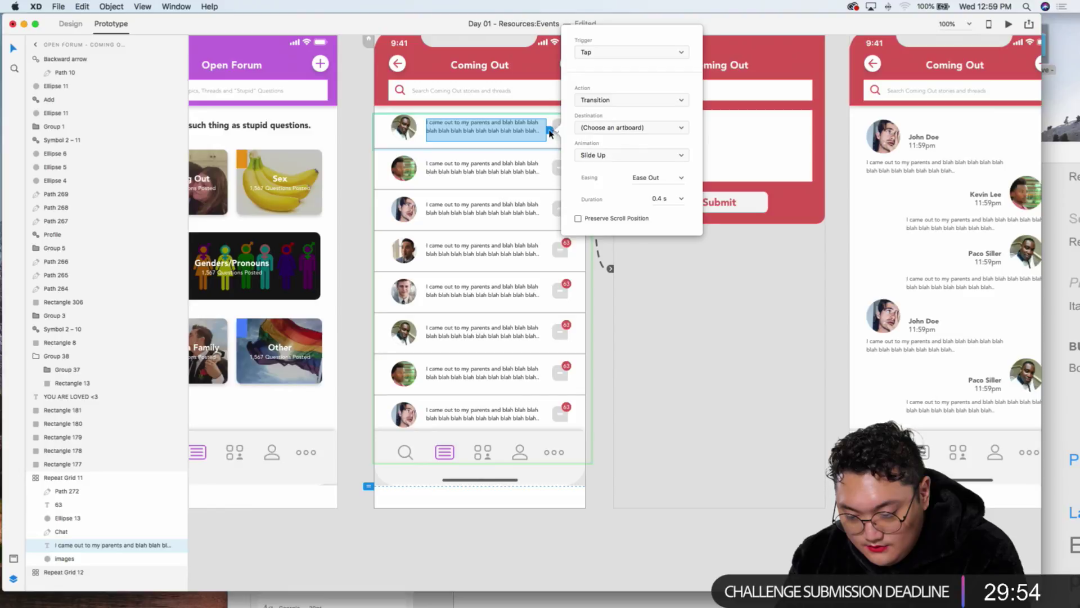
left_click_drag(551, 133, 664, 140)
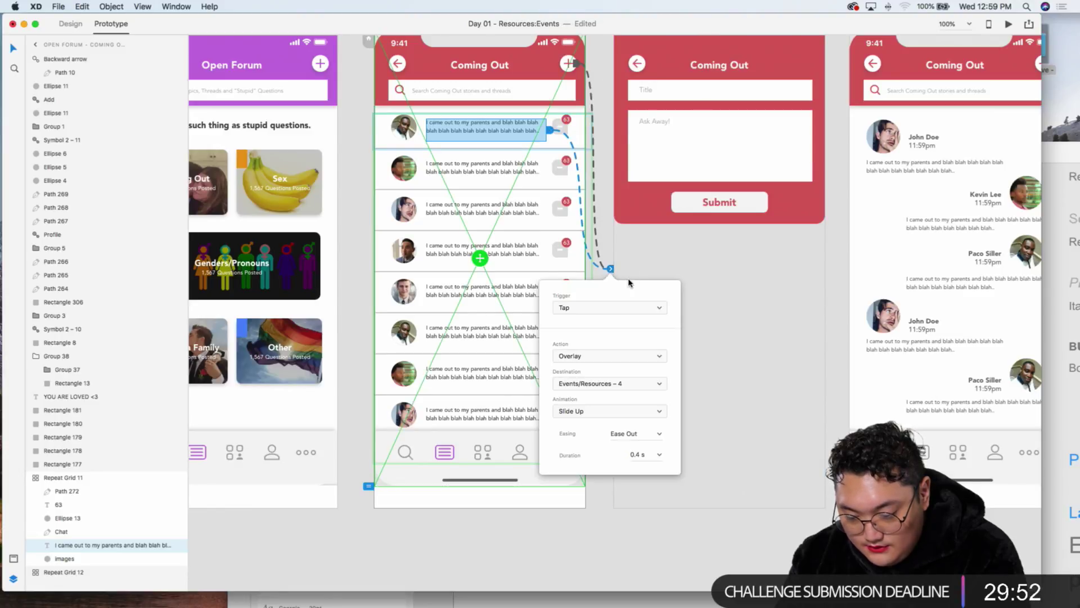
left_click(724, 239)
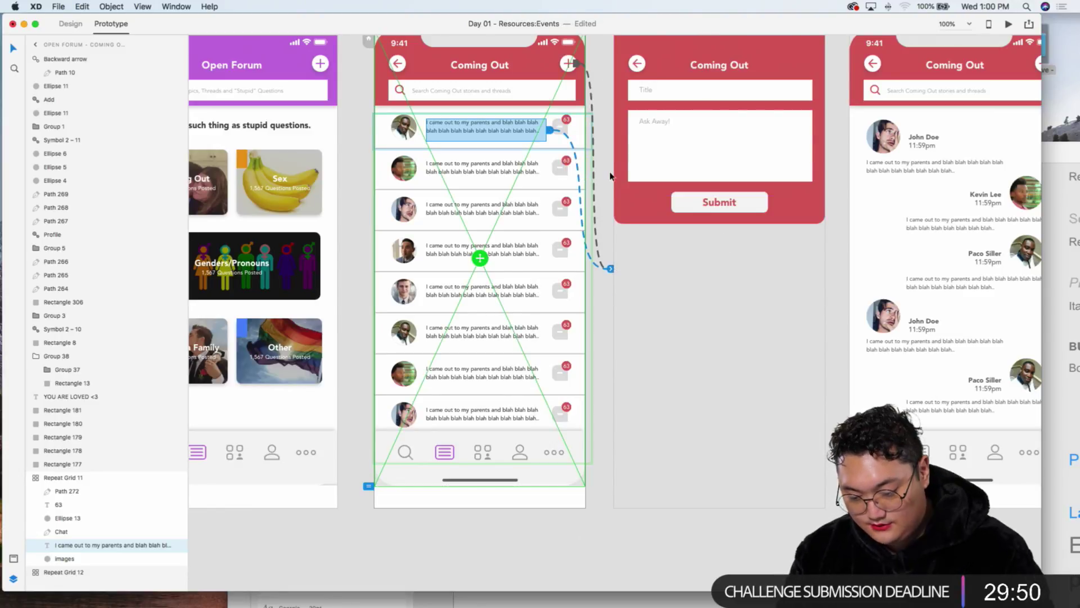
left_click_drag(551, 134, 881, 189)
Step: Link the Coming Out screen's back arrow to the Open Forum Homepage
left_click(873, 65)
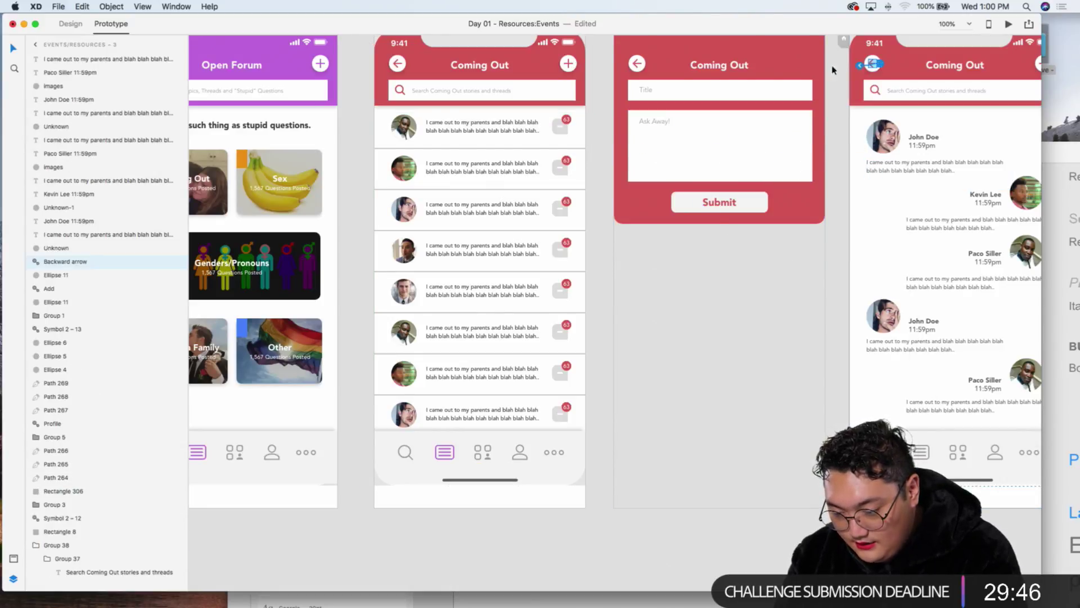
left_click(530, 107)
left_click(398, 66)
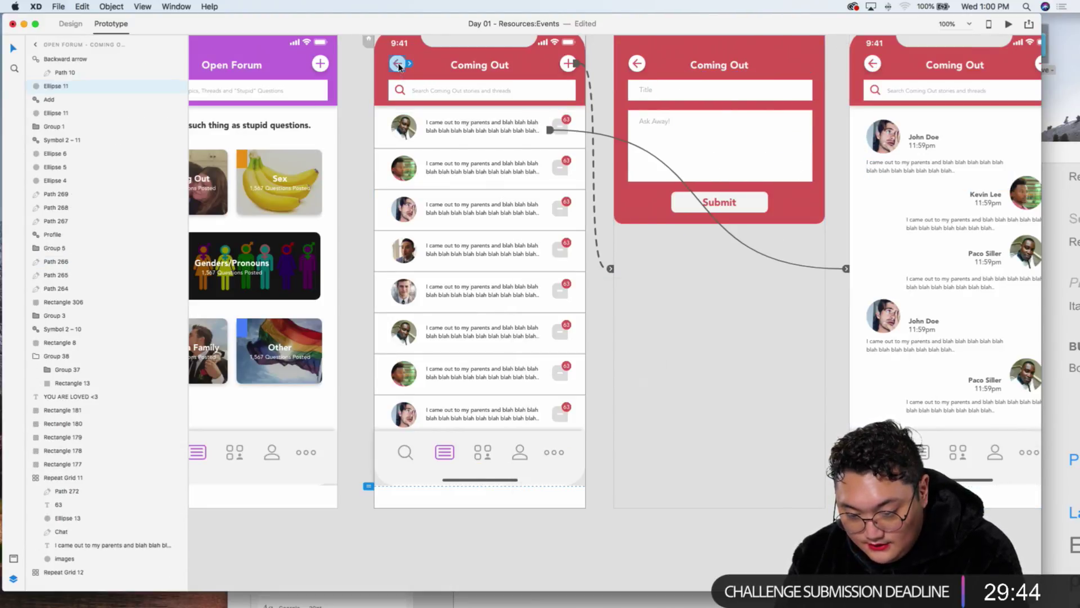
left_click_drag(410, 63, 265, 141)
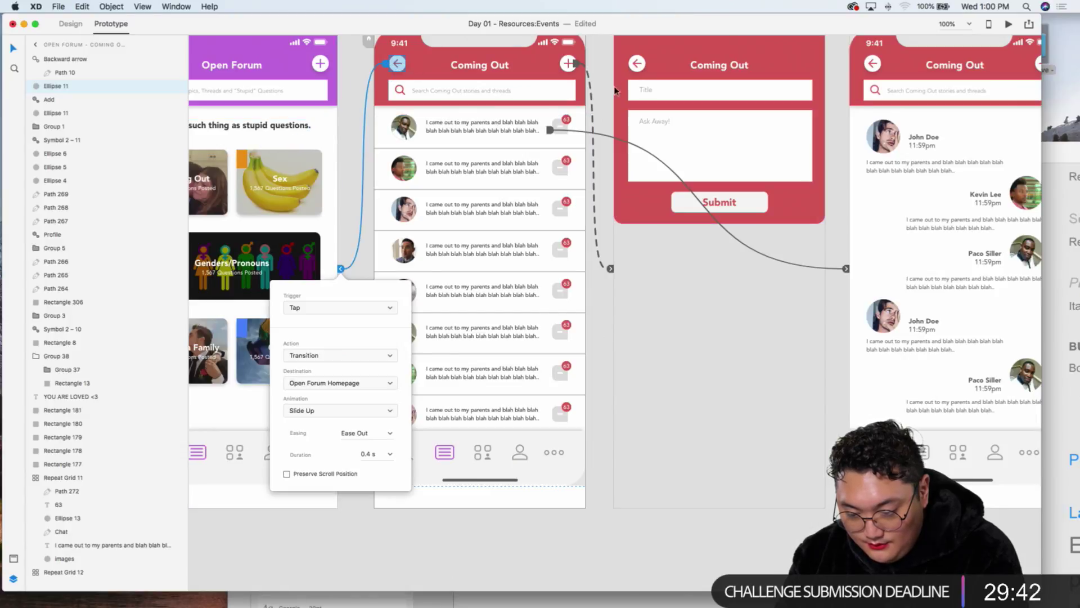
scroll(568, 76, "up", 1)
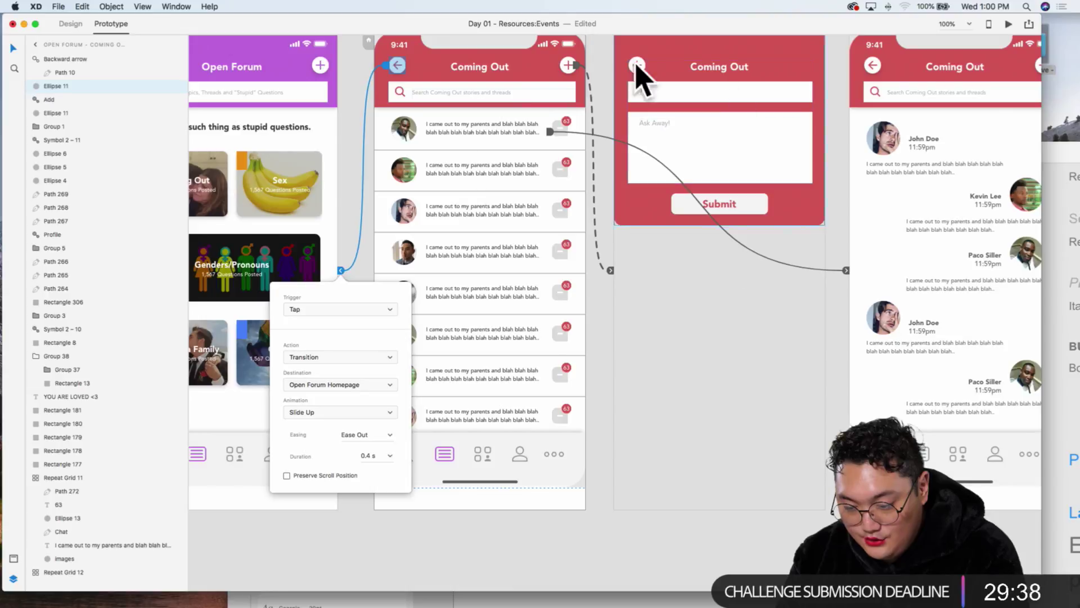
left_click(712, 206)
Step: Delete the plus sign from the circle icon on Events/Resources – 3
scroll(711, 206, "right", 5)
left_click(837, 93)
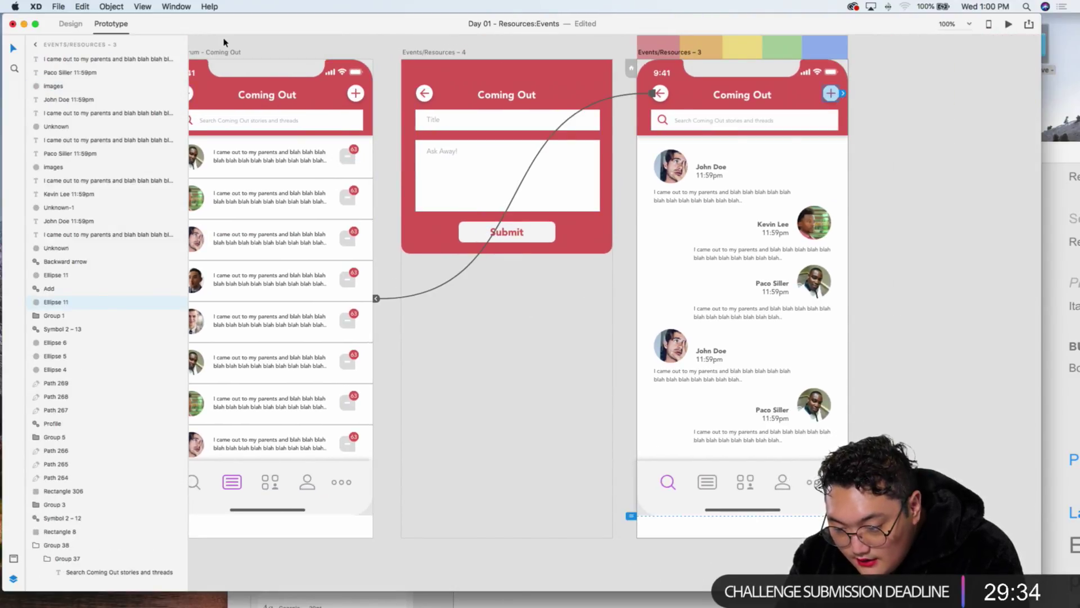
left_click(70, 24)
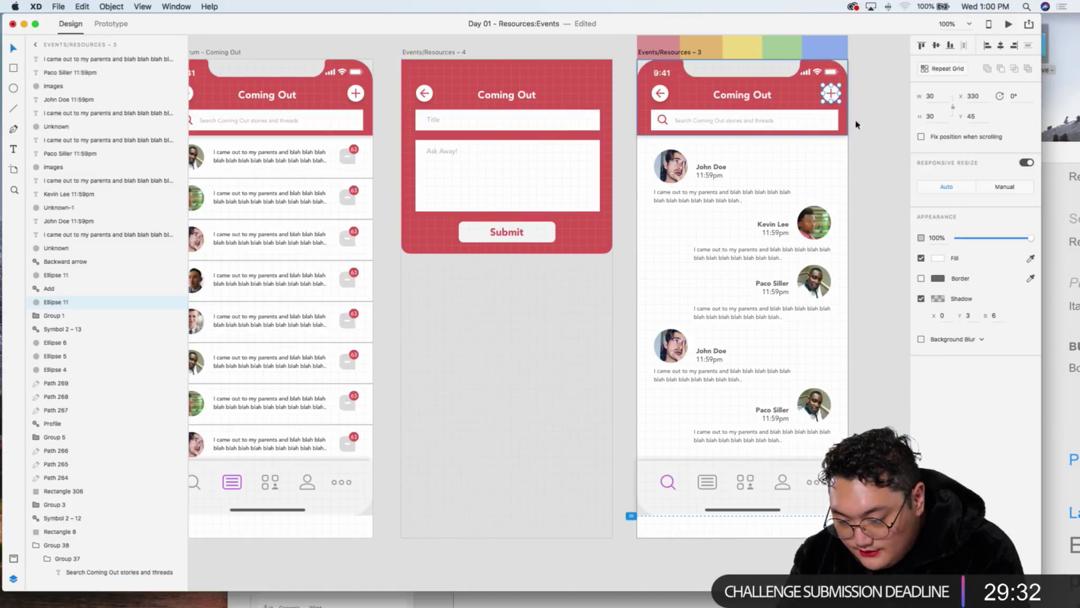
left_click(831, 94)
key("Delete")
key("Delete")
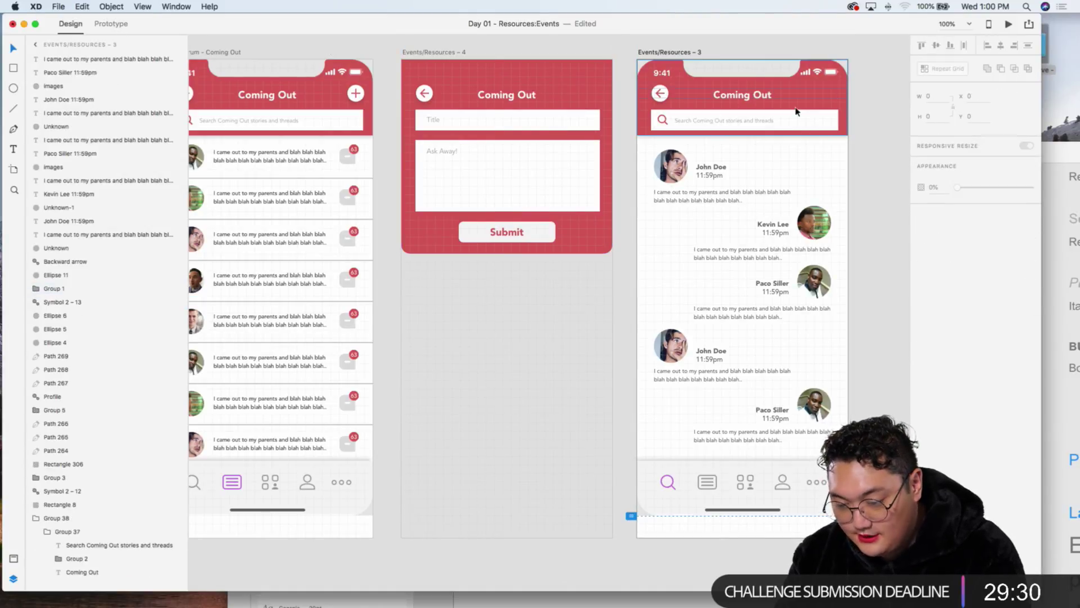
Step: Paste the Coming Out screen's header group onto the homepage and launch the desktop preview
scroll(514, 142, "left", 2)
scroll(515, 141, "left", 2)
scroll(515, 142, "up", 2)
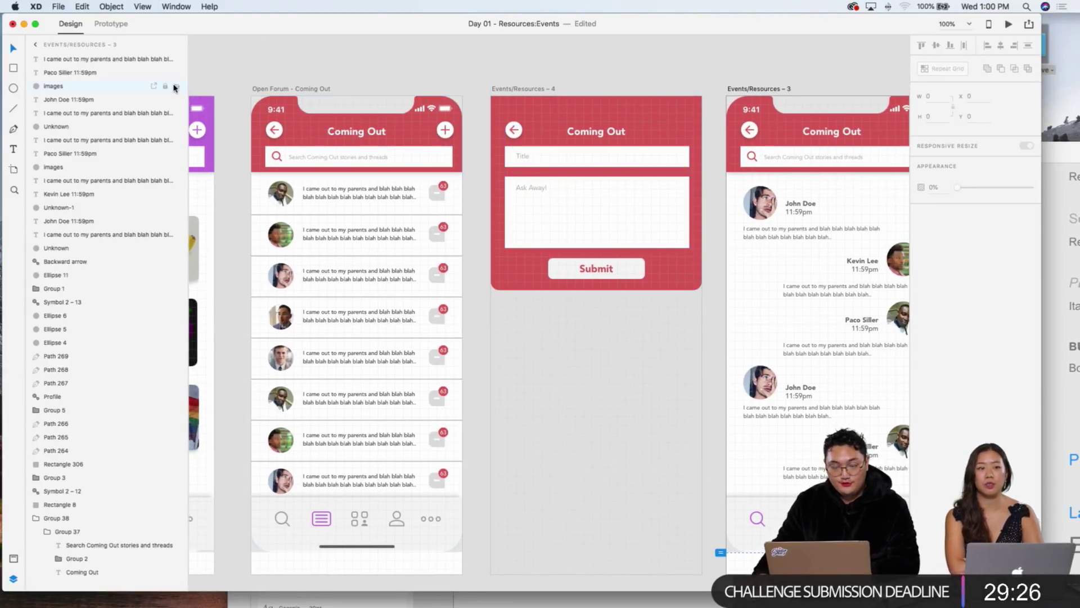
scroll(578, 46, "left", 5)
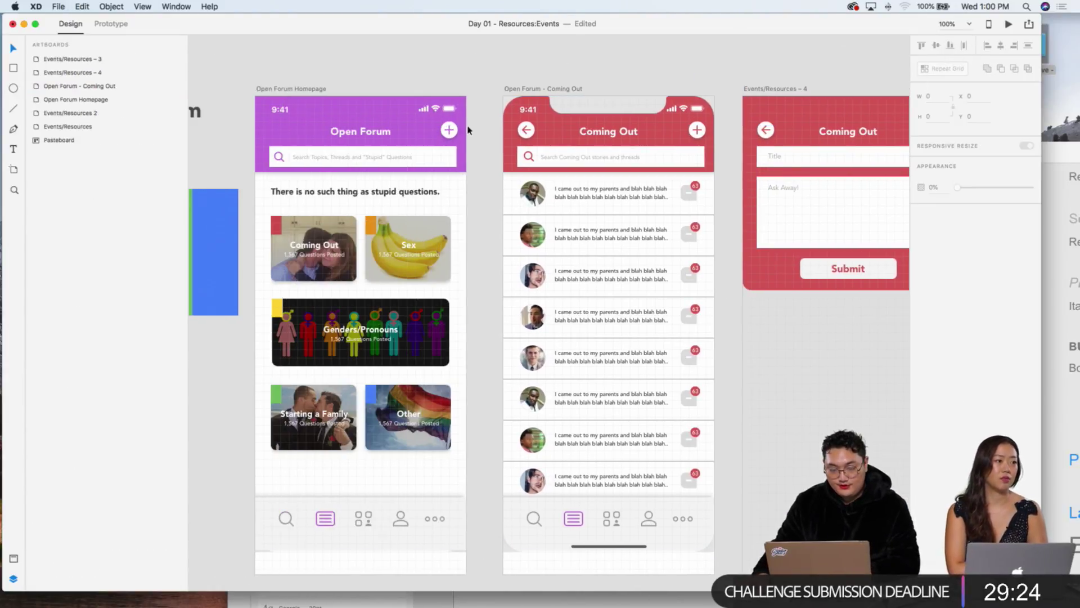
left_click(366, 106)
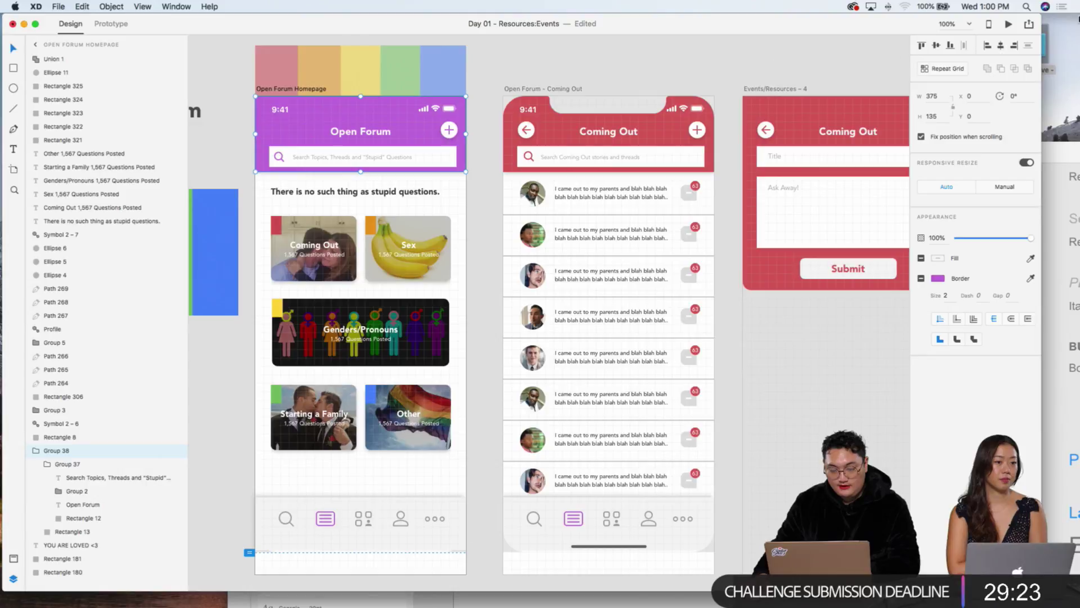
key("super+v")
key("super+z")
left_click(602, 108)
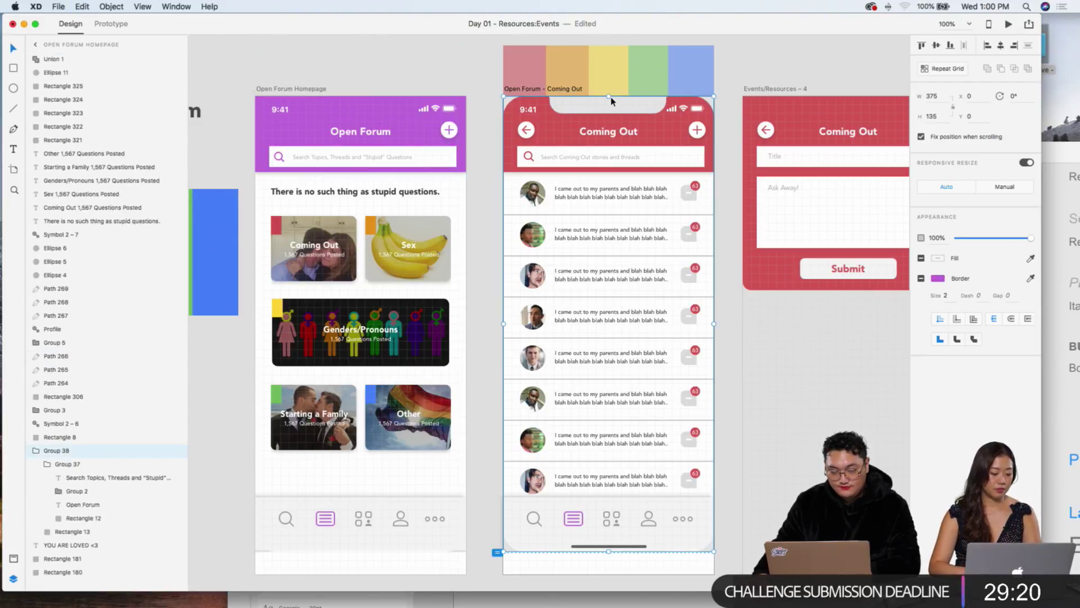
key("super+v")
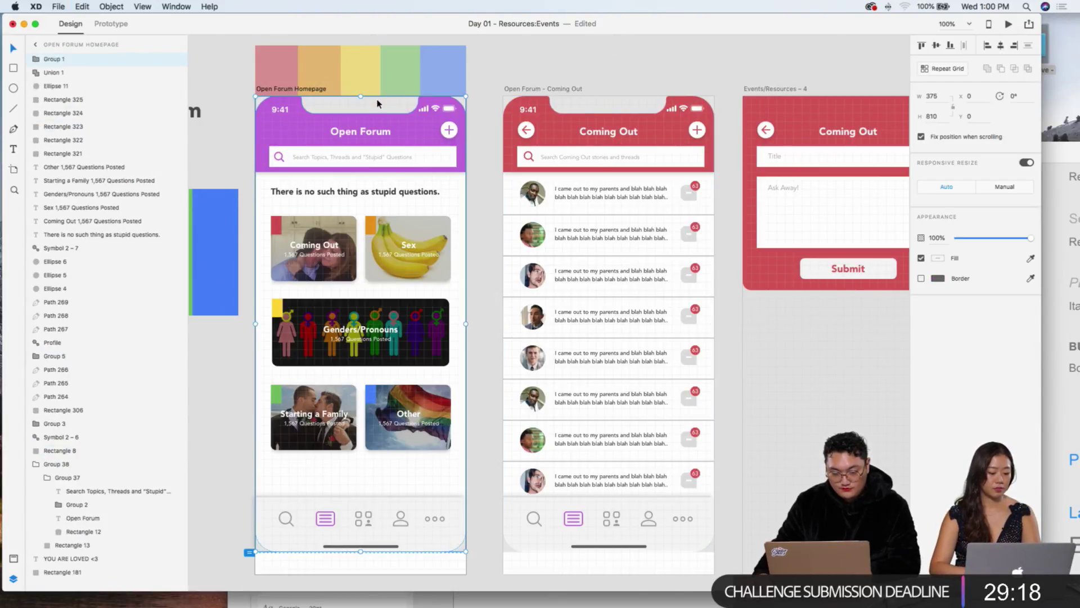
left_click(991, 24)
Step: Test the Coming Out card and back navigation in the preview, then park the preview left
left_click_drag(280, 72, 283, 53)
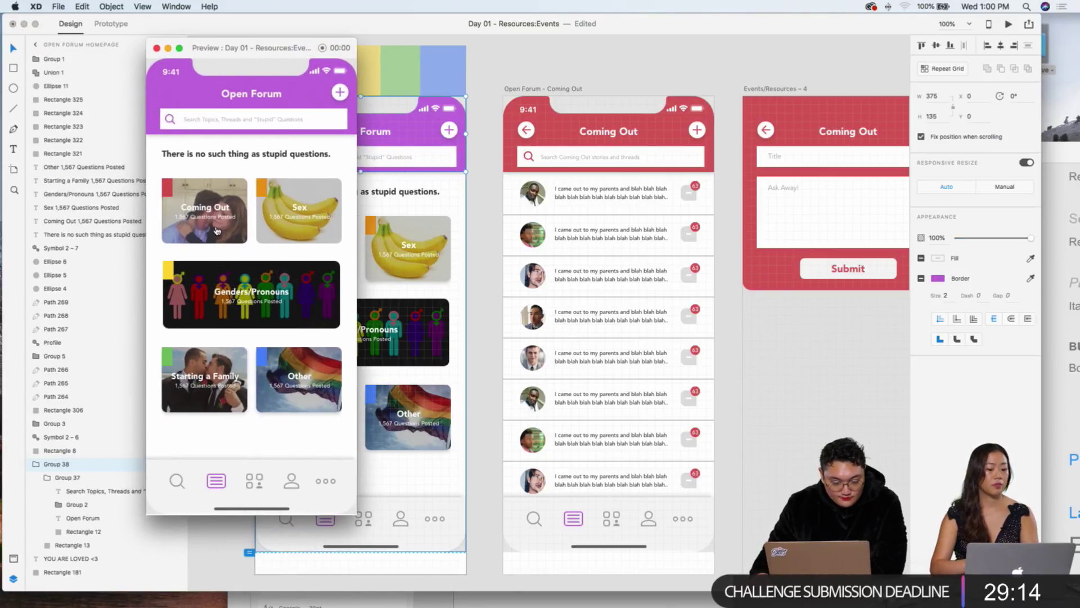
scroll(180, 214, "down", 2)
left_click(184, 228)
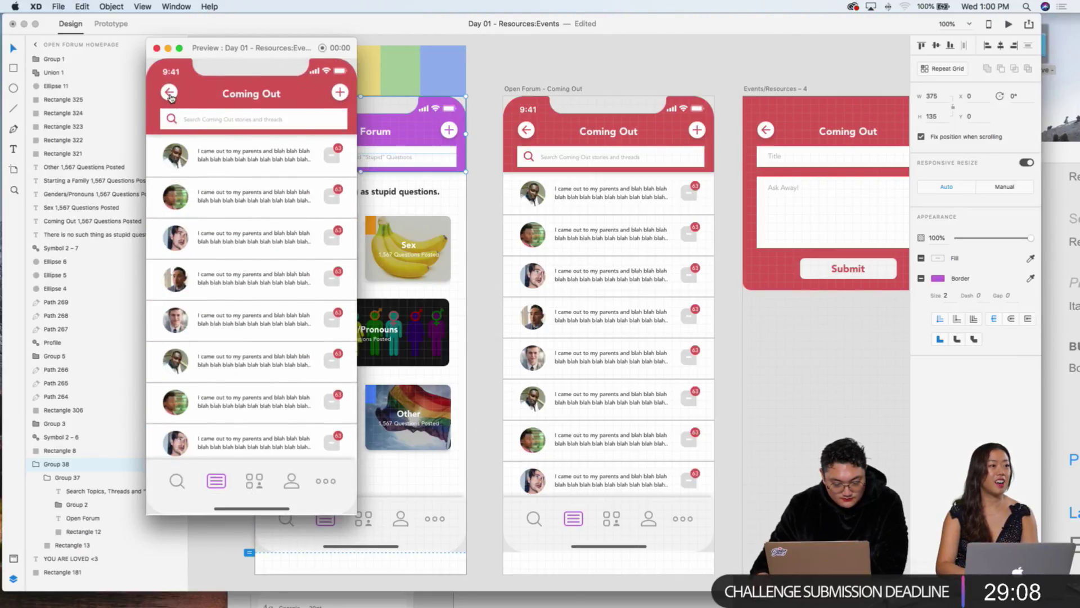
left_click(170, 94)
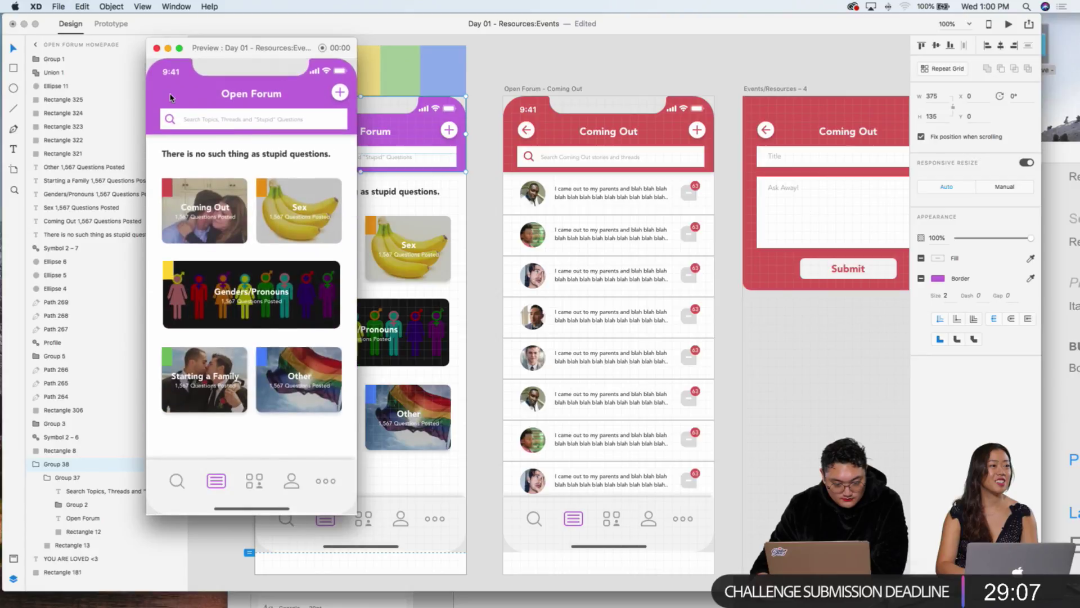
left_click(479, 178)
key("ctrl+Tab")
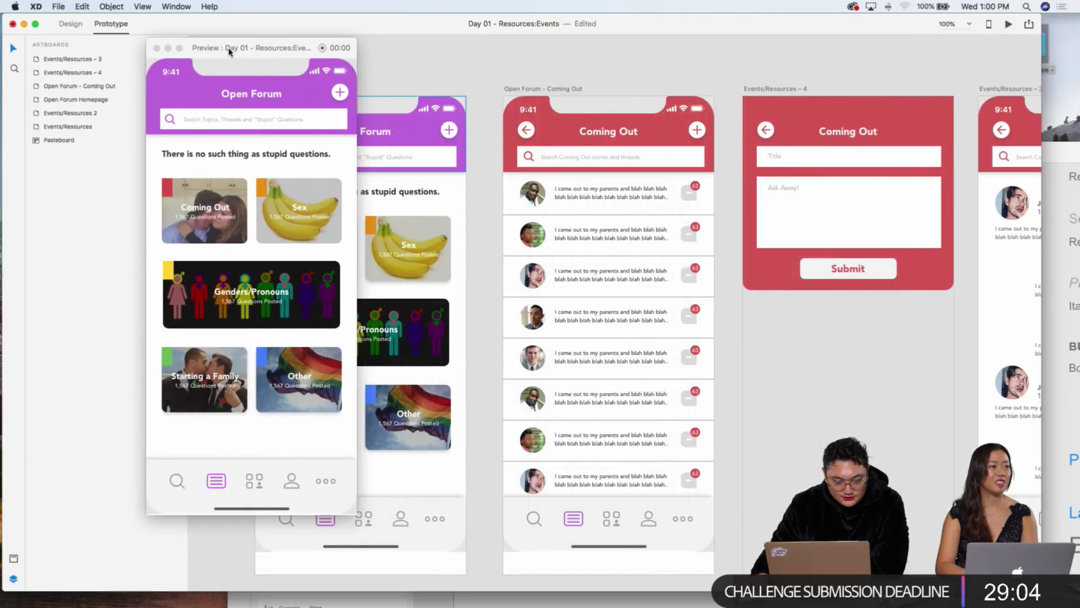
left_click_drag(229, 48, 54, 86)
Step: Change the Coming Out card link's animation to Dissolve
left_click(434, 186)
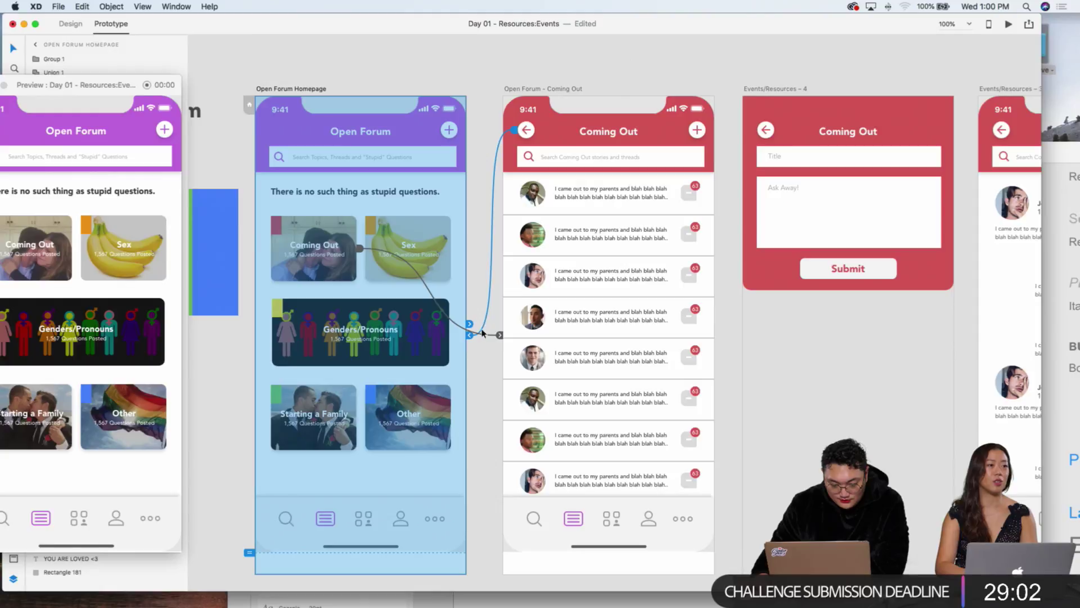
left_click(359, 249)
left_click(345, 101)
left_click(370, 84)
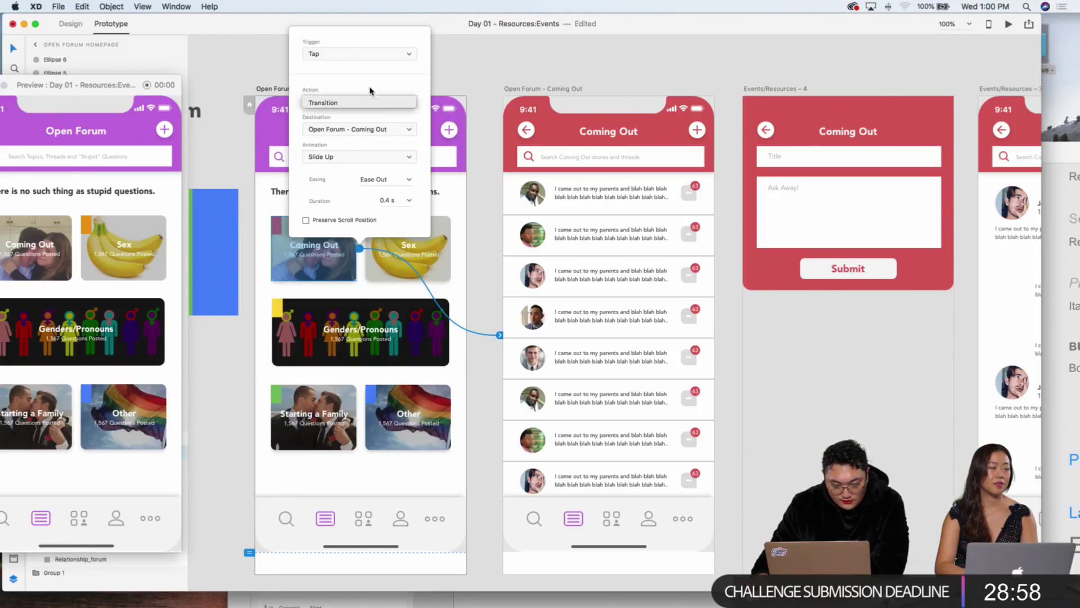
left_click(329, 156)
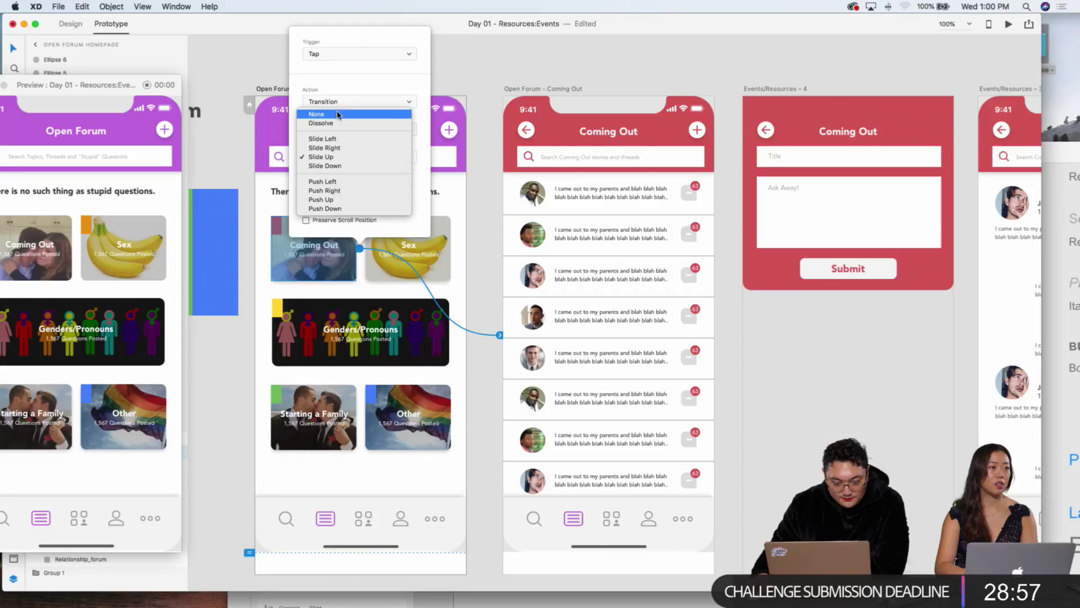
left_click(321, 122)
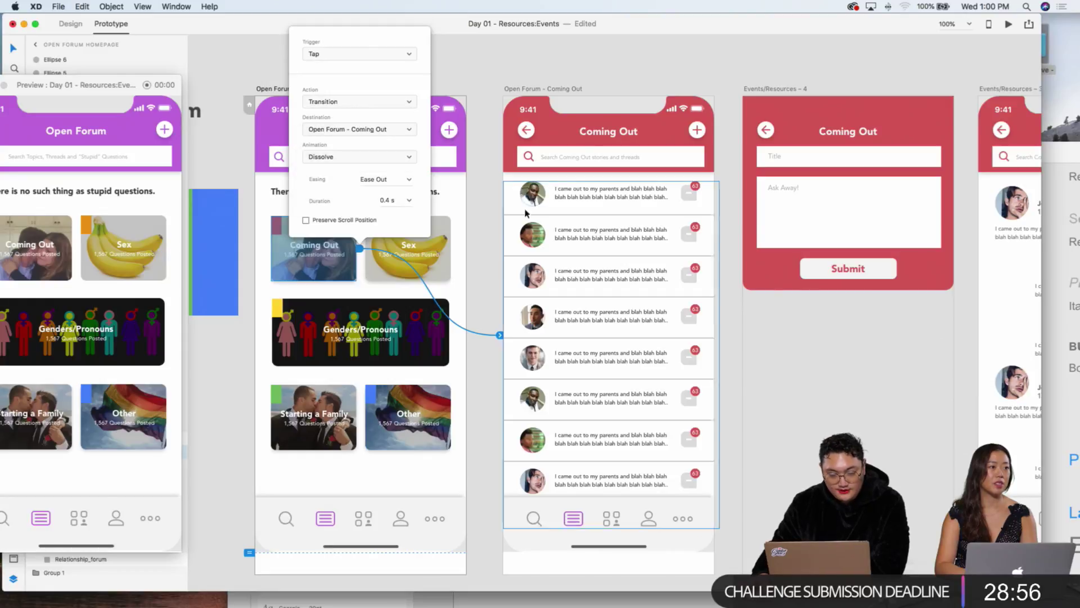
key("Escape")
Step: Change the Events/Resources – 3 back arrow's animation to Dissolve
scroll(676, 132, "right", 10)
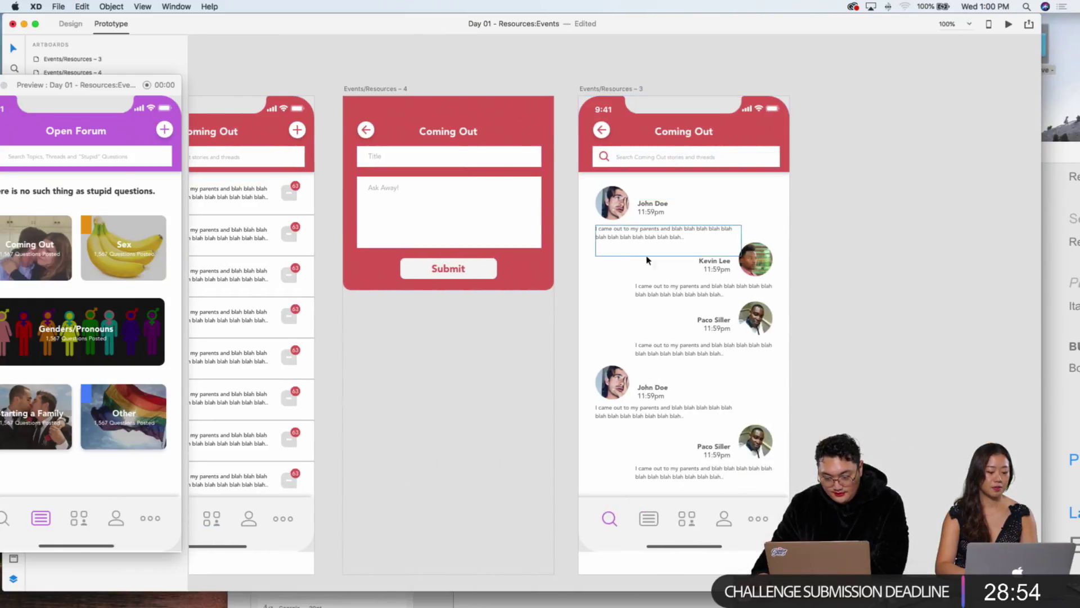
left_click(598, 131)
left_click(594, 132)
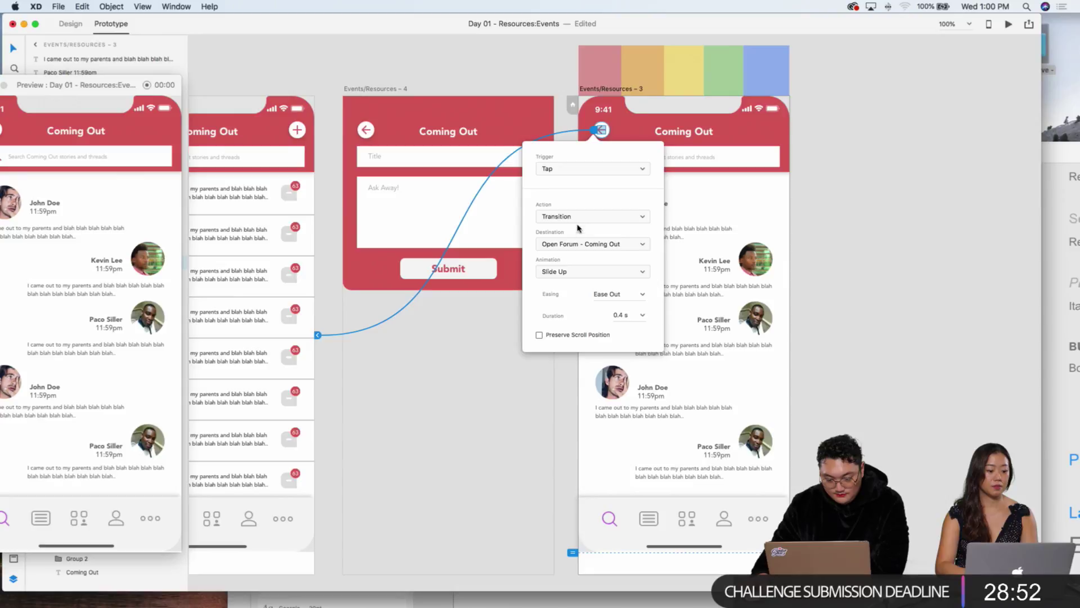
left_click(574, 272)
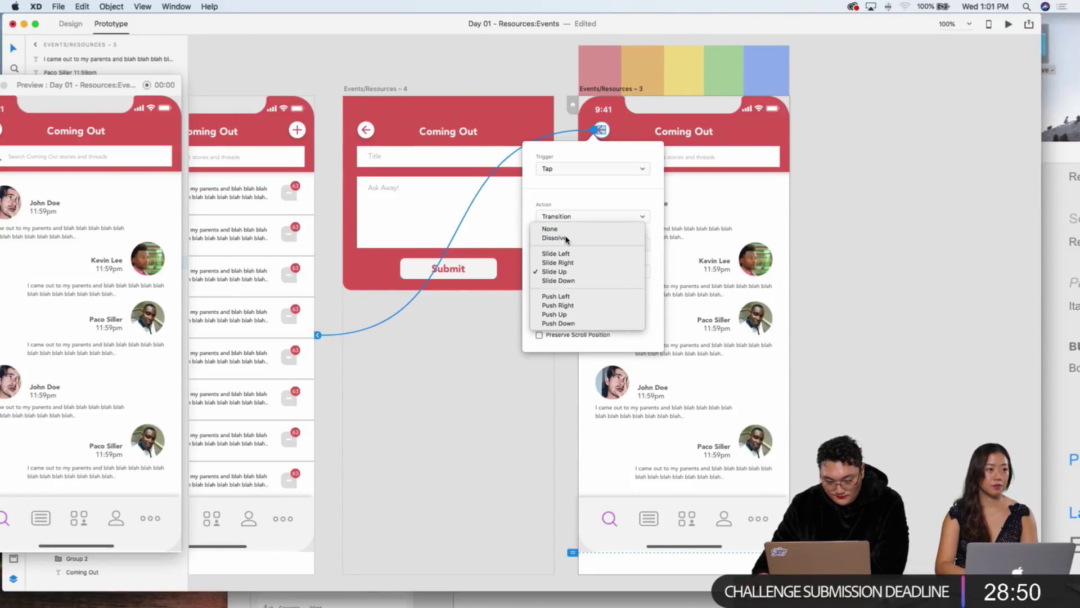
left_click(563, 238)
Step: Change the Coming Out back arrow's transition to Dissolve and center the preview window
scroll(489, 93, "left", 1)
scroll(490, 93, "left", 5)
left_click(464, 131)
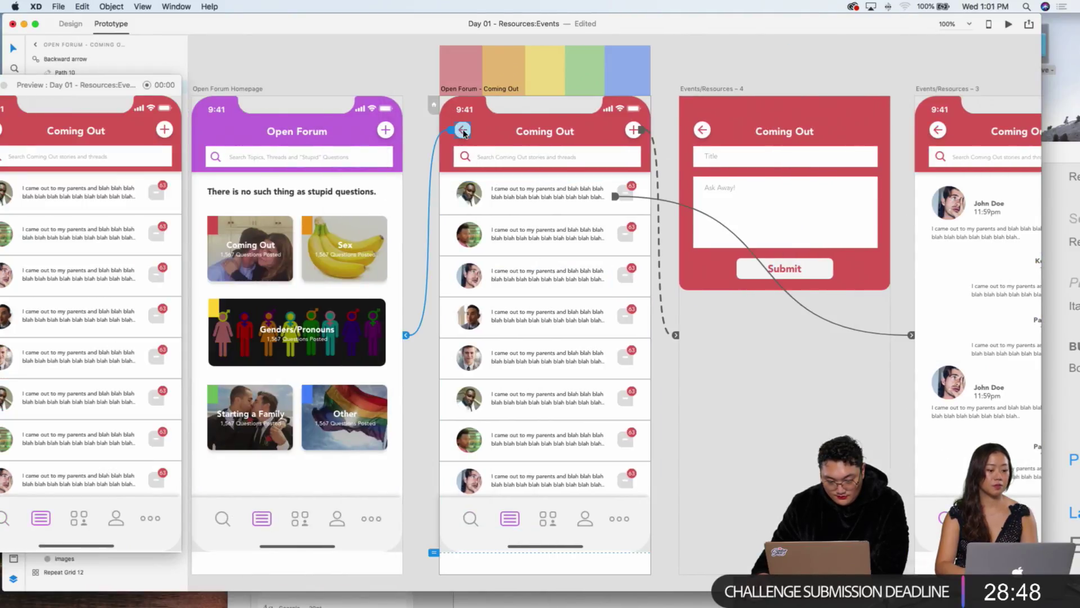
left_click(454, 130)
left_click(444, 273)
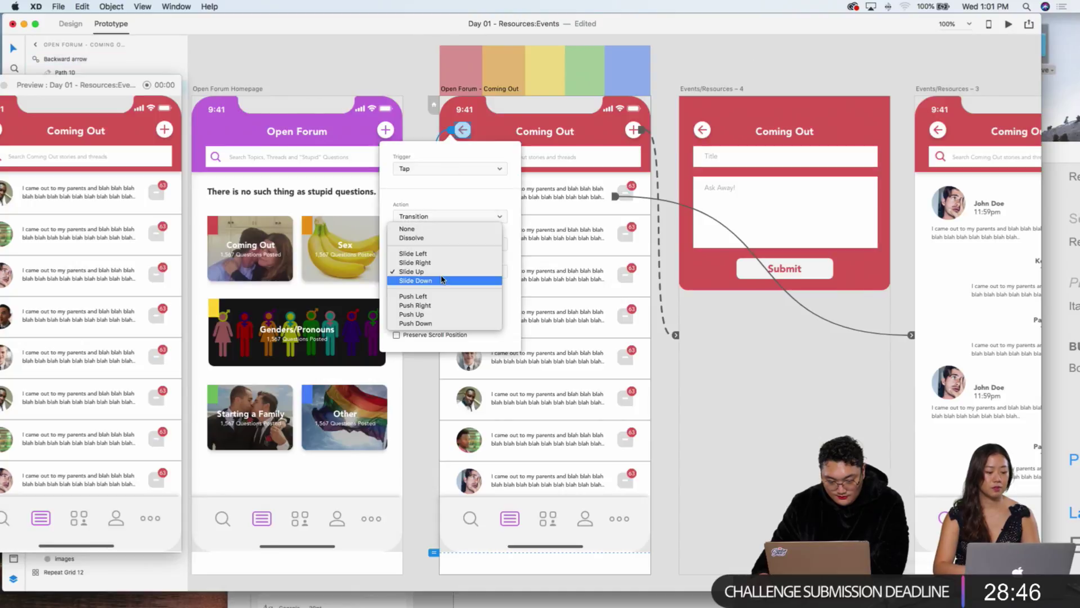
left_click(433, 239)
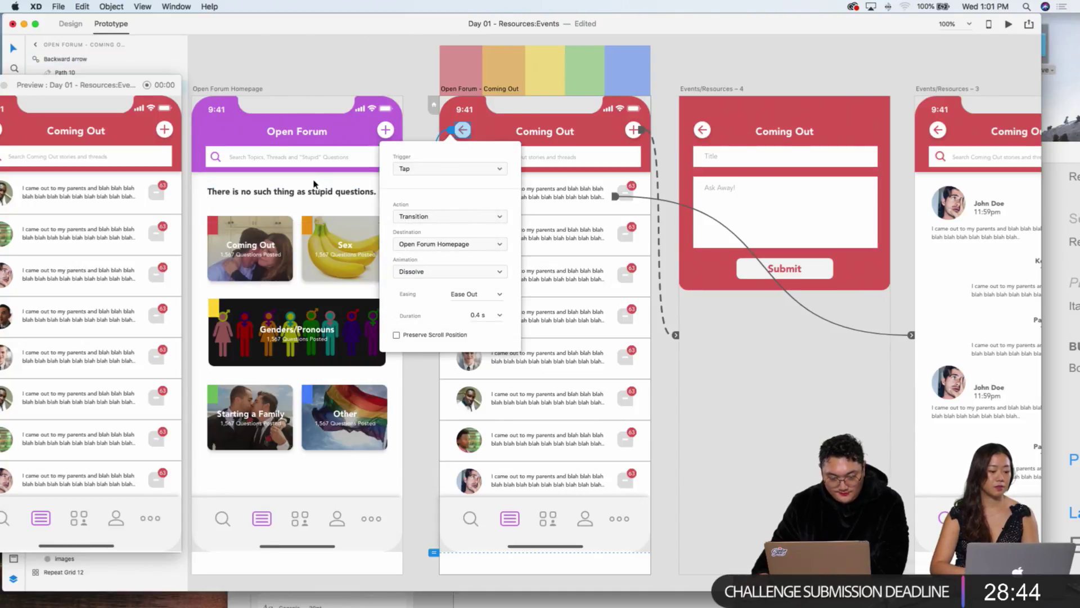
left_click(211, 117)
left_click_drag(131, 86, 411, 56)
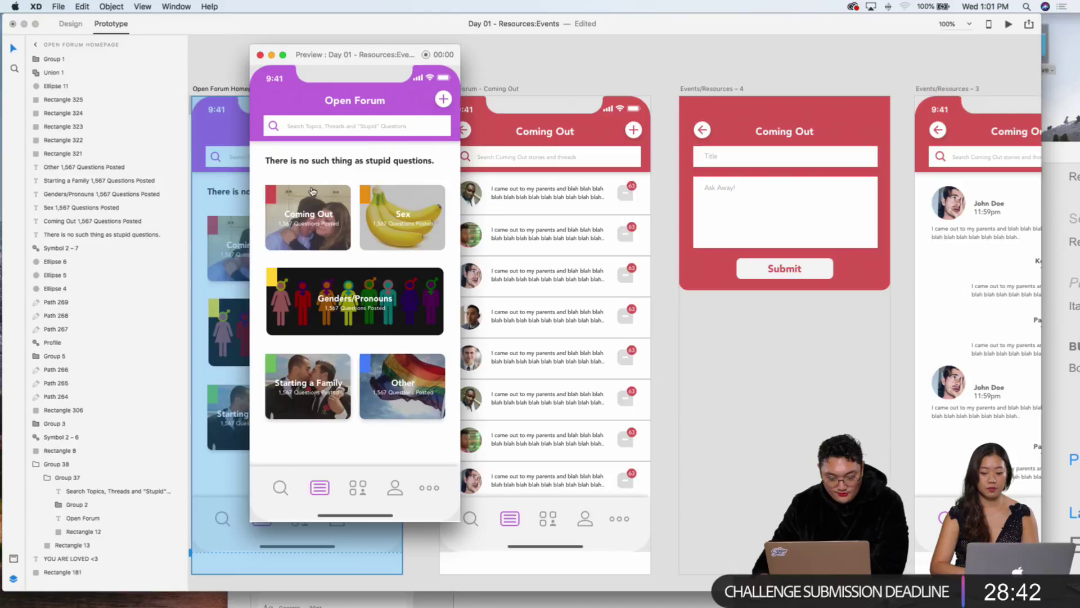
Step: In the preview, open Coming Out and a thread, return home, then reopen the first Coming Out thread
left_click(310, 216)
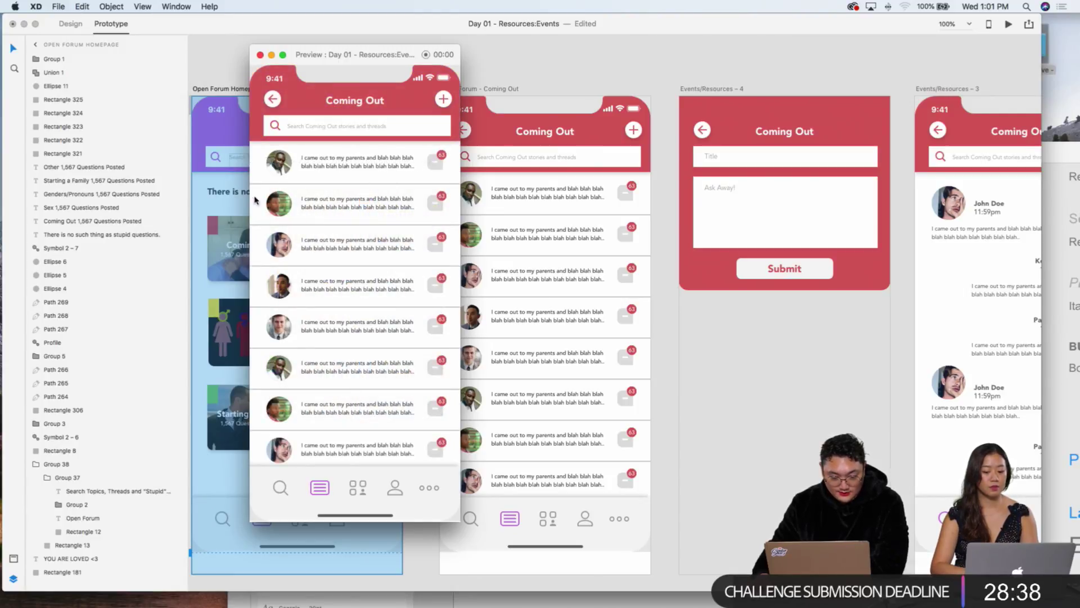
left_click(362, 175)
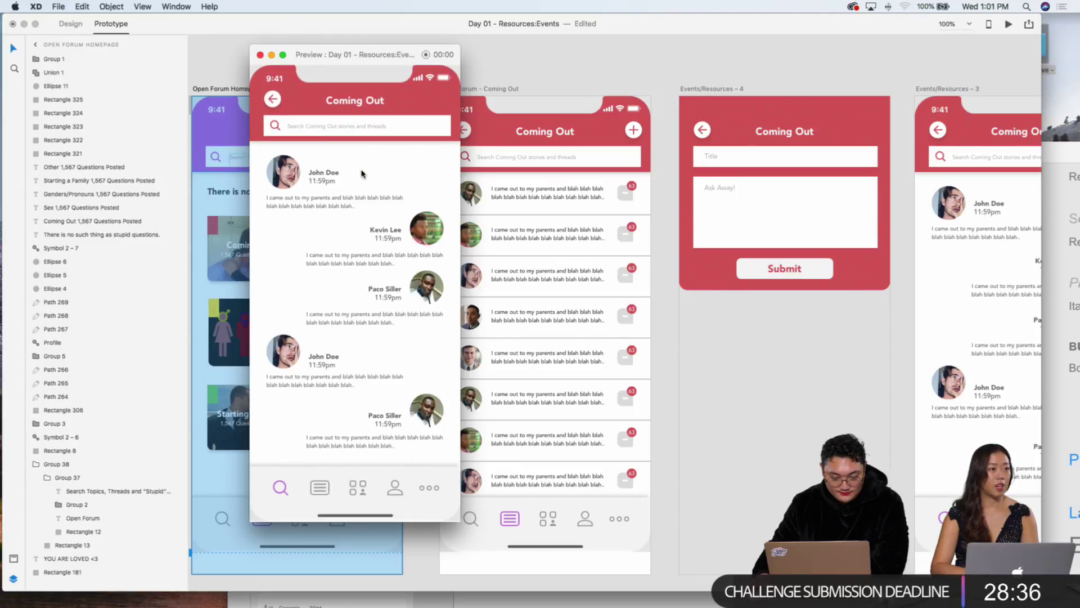
scroll(367, 403, "down", 3)
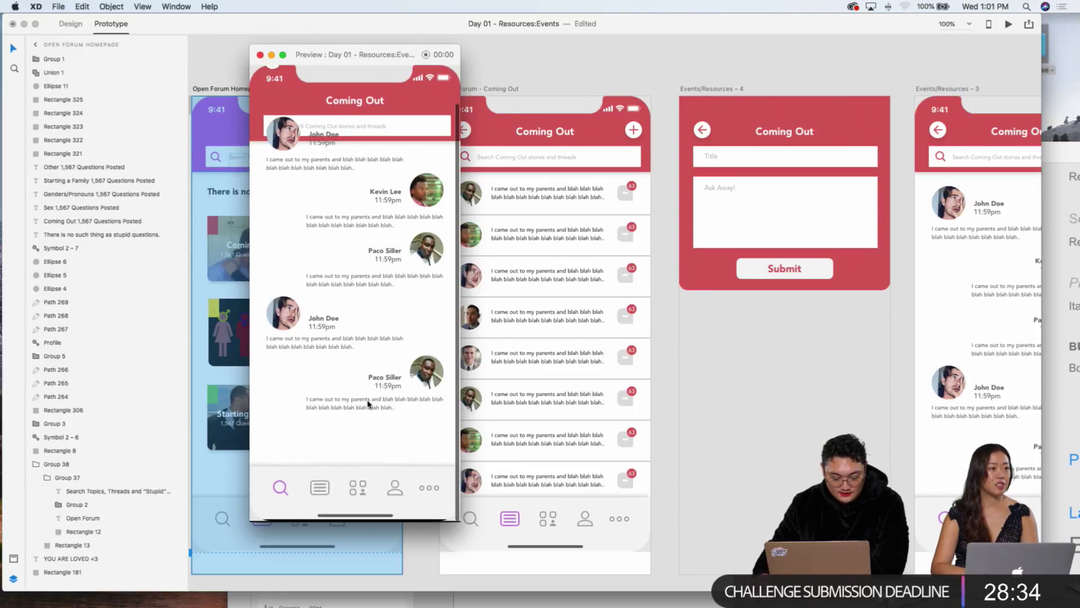
scroll(368, 403, "up", 3)
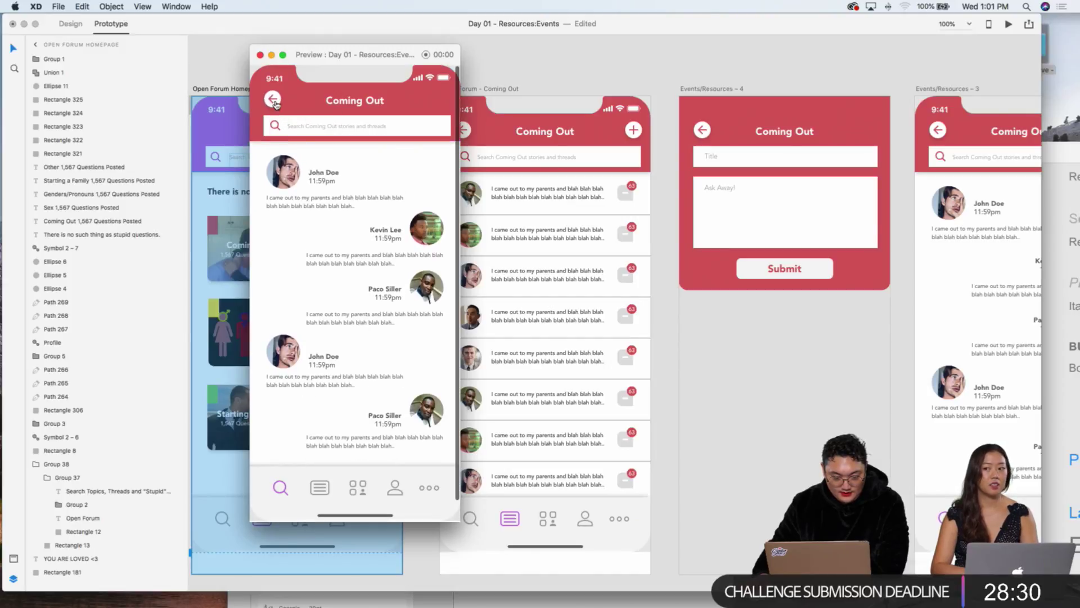
left_click(273, 101)
left_click(273, 101)
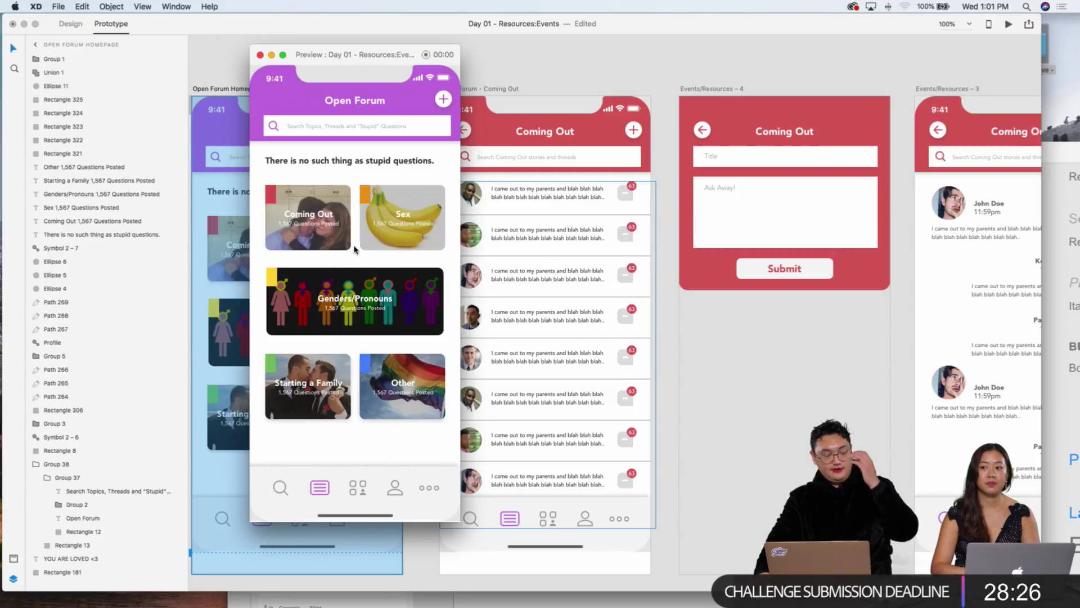
left_click(328, 221)
left_click(364, 156)
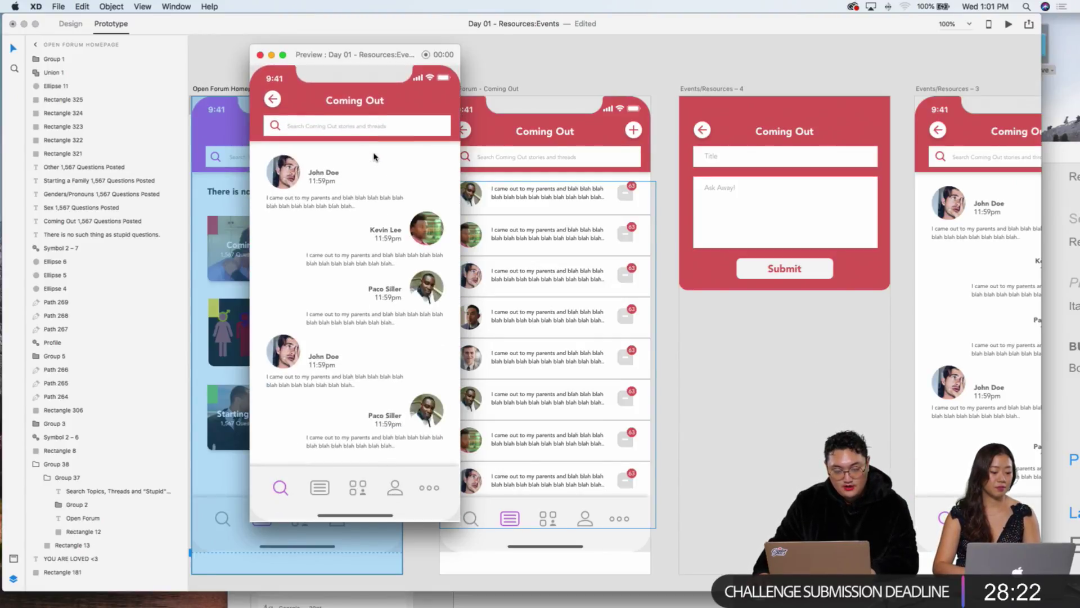
left_click_drag(342, 55, 205, 123)
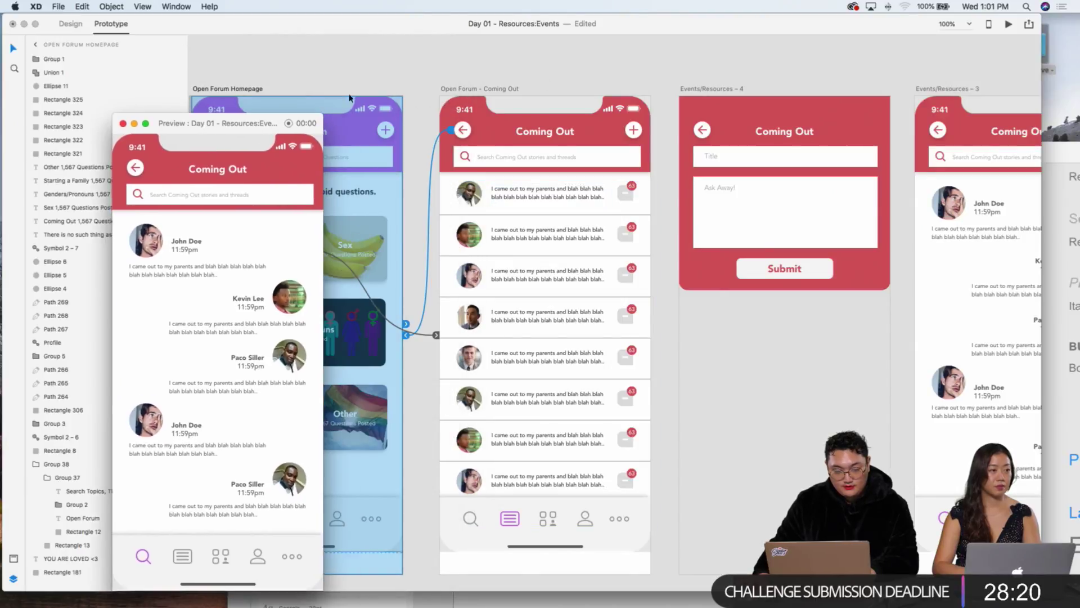
Step: Change the Coming Out thread text's link to Events/Resources – 3 to a Dissolve transition
scroll(613, 165, "down", 3)
scroll(613, 164, "right", 3)
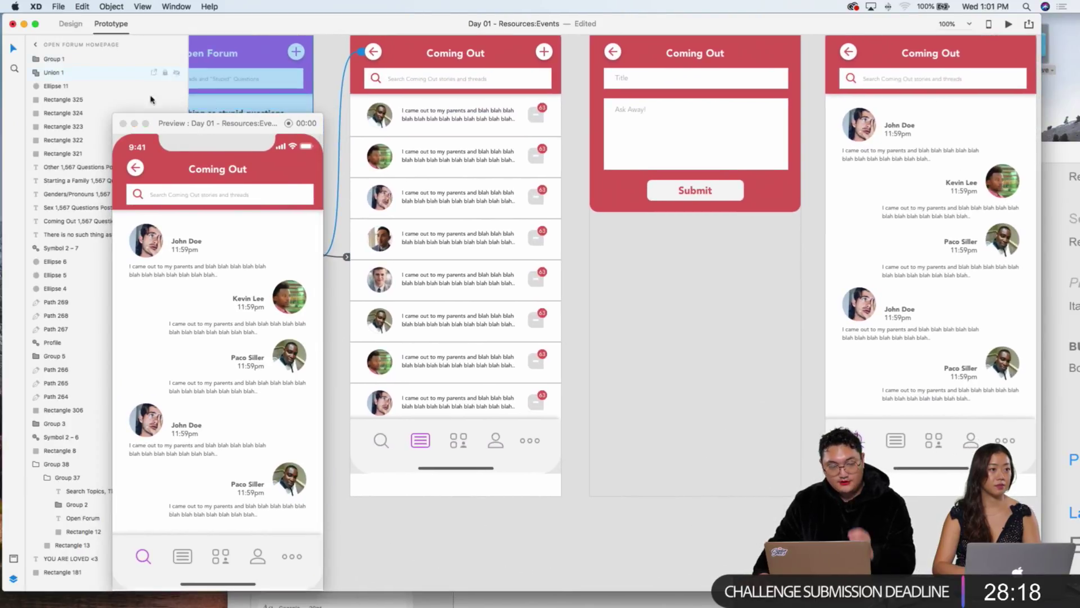
scroll(560, 205, "up", 3)
scroll(560, 204, "right", 2)
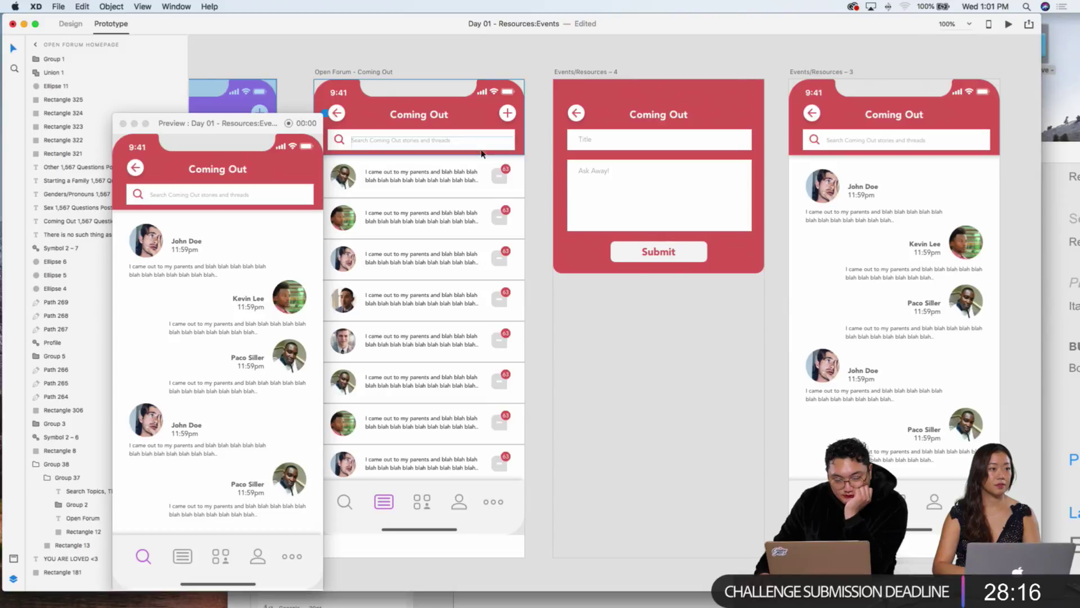
left_click(527, 191)
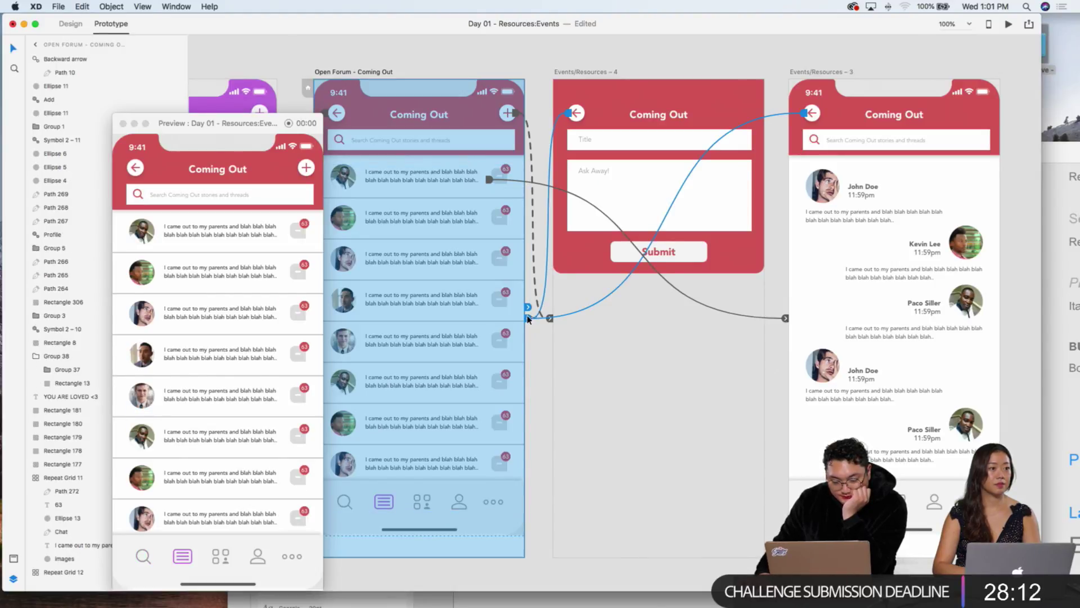
left_click(787, 320)
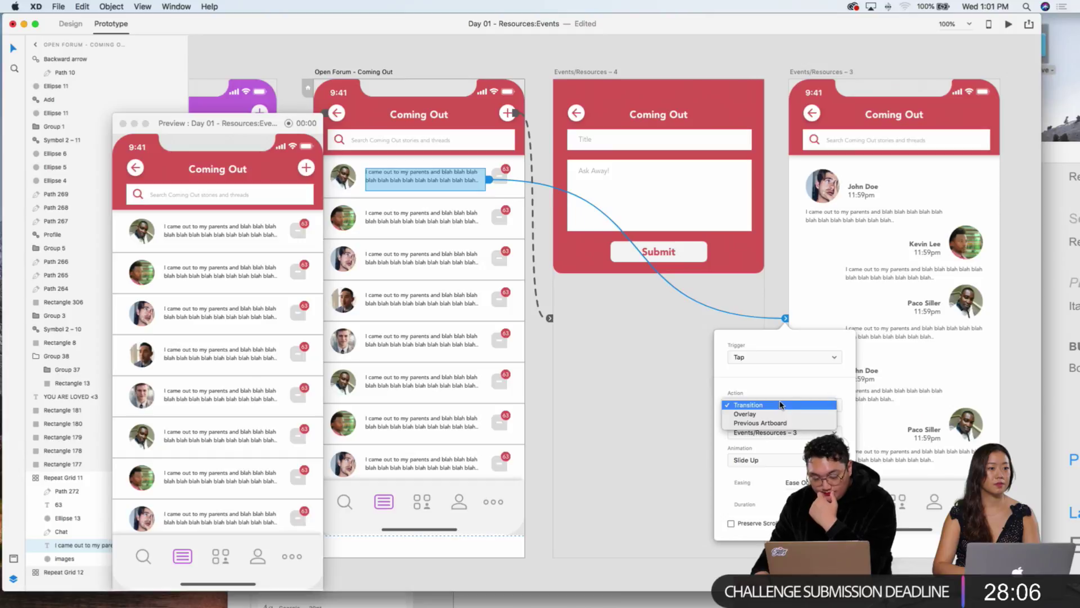
left_click(781, 405)
left_click(786, 457)
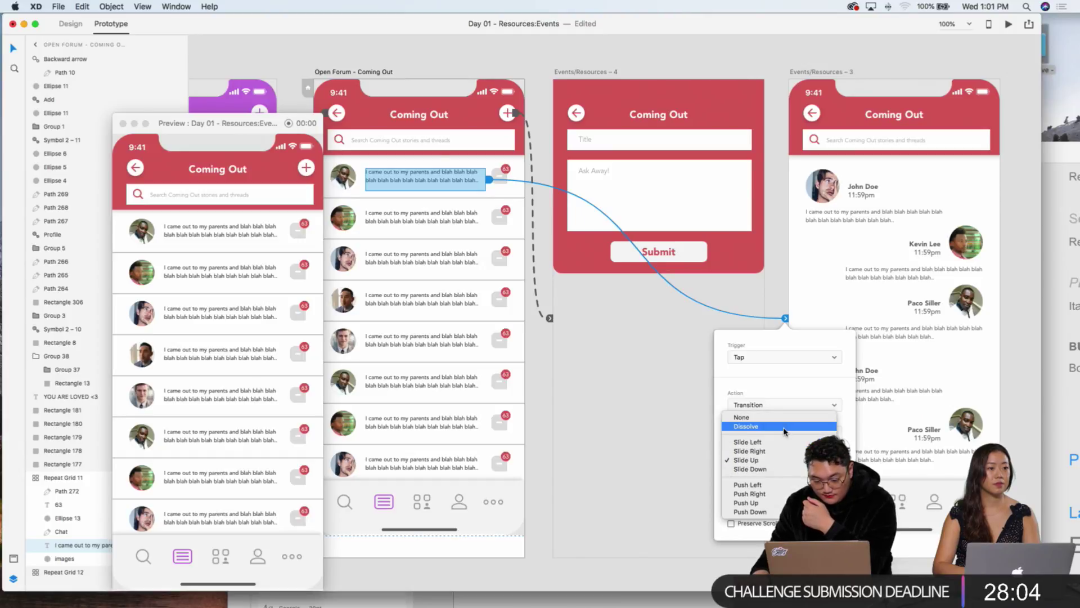
left_click(748, 426)
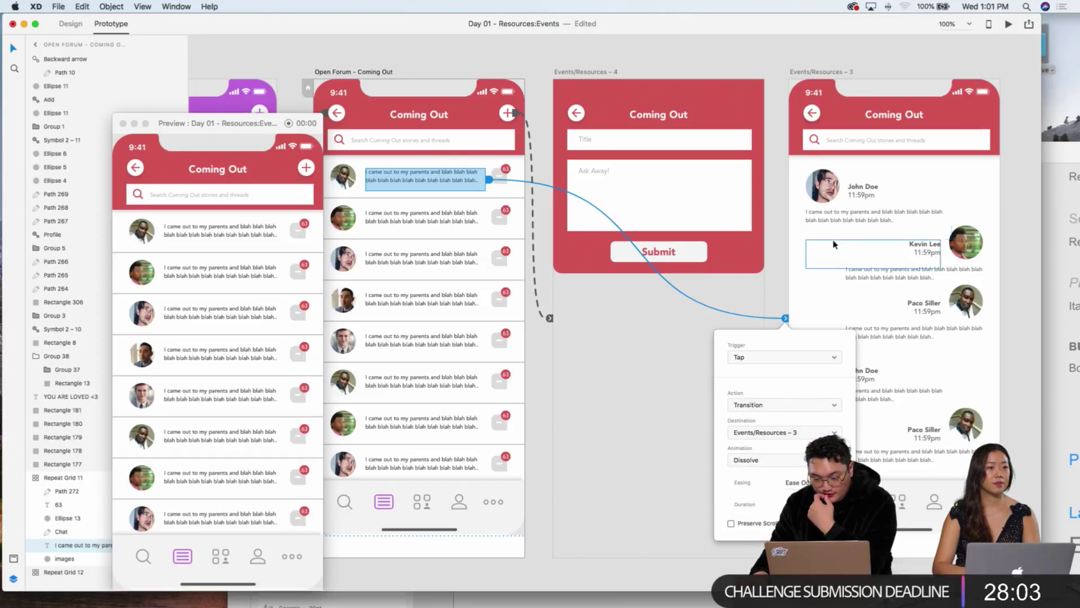
left_click(841, 265)
Step: Link the first row's chat icon on Coming Out to Events/Resources – 3
scroll(844, 268, "down", 3)
scroll(844, 267, "right", 3)
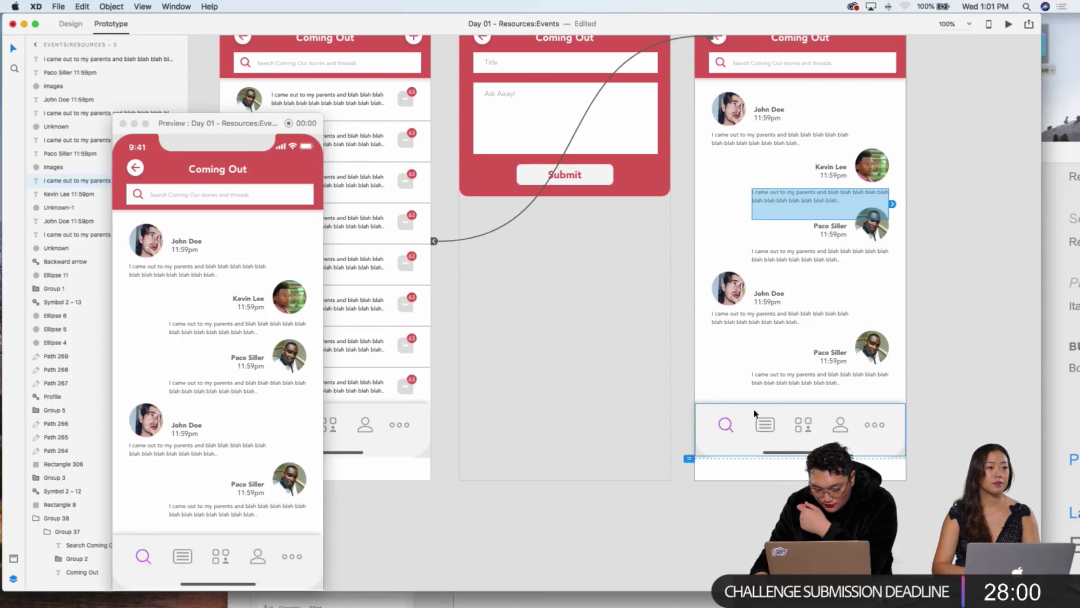
scroll(761, 362, "up", 3)
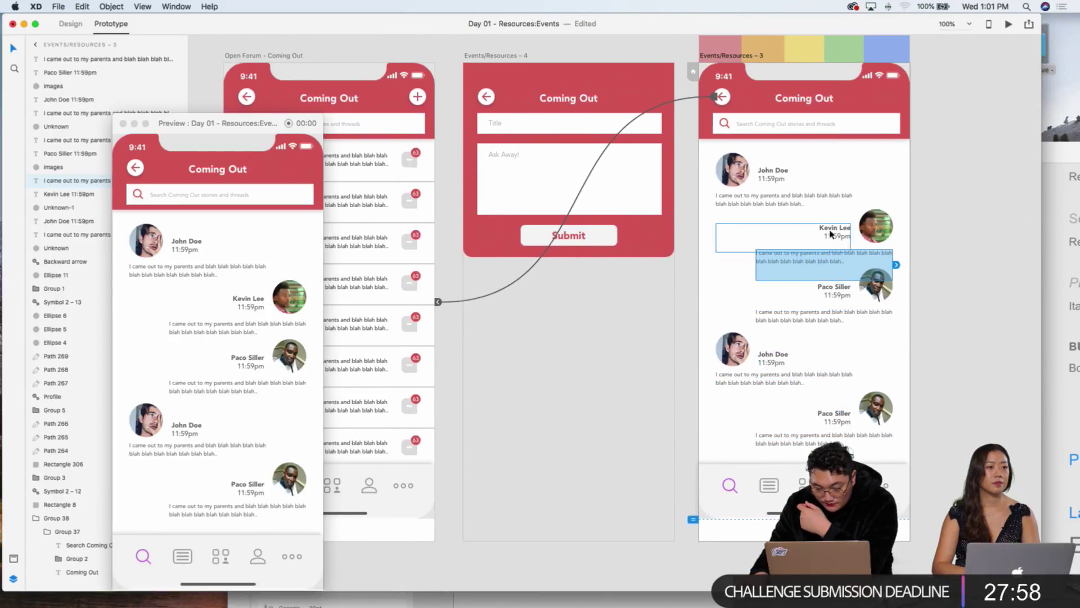
scroll(826, 221, "up", 2)
scroll(825, 220, "left", 1)
scroll(826, 221, "left", 5)
scroll(826, 221, "down", 1)
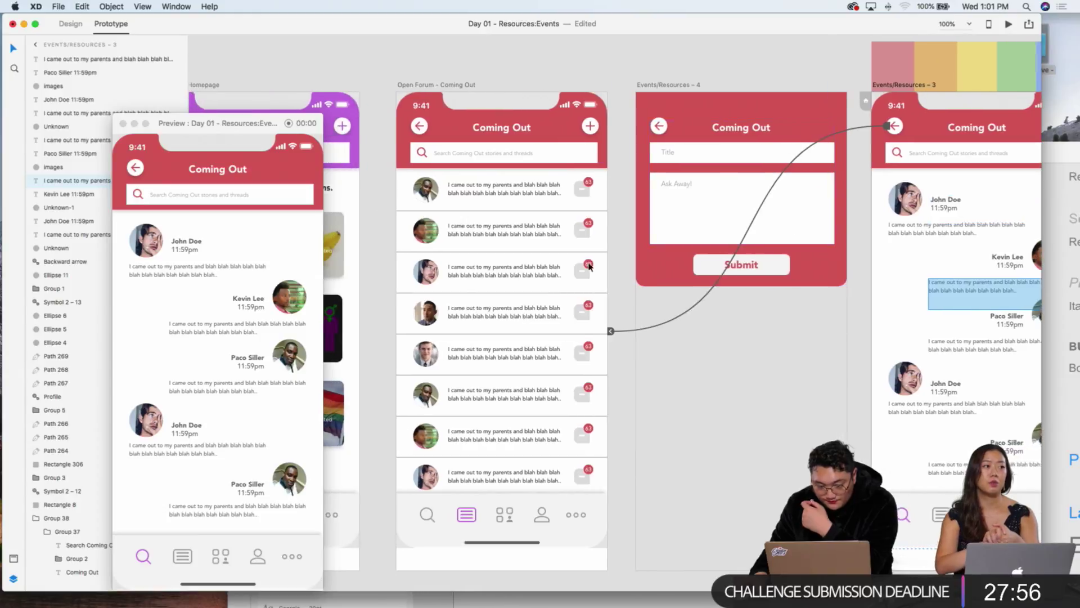
left_click(619, 115)
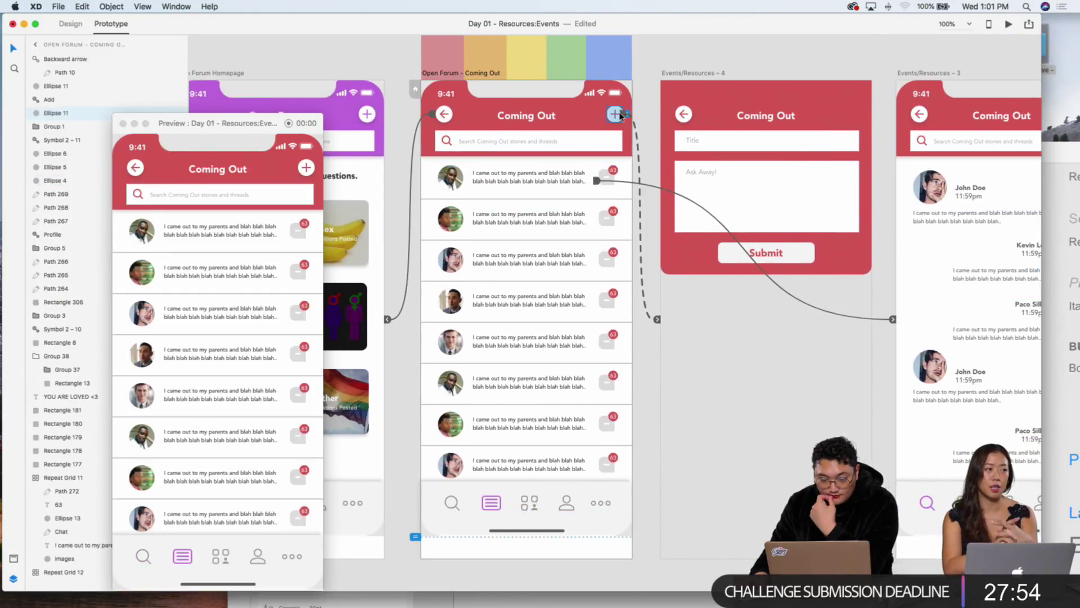
left_click(596, 179)
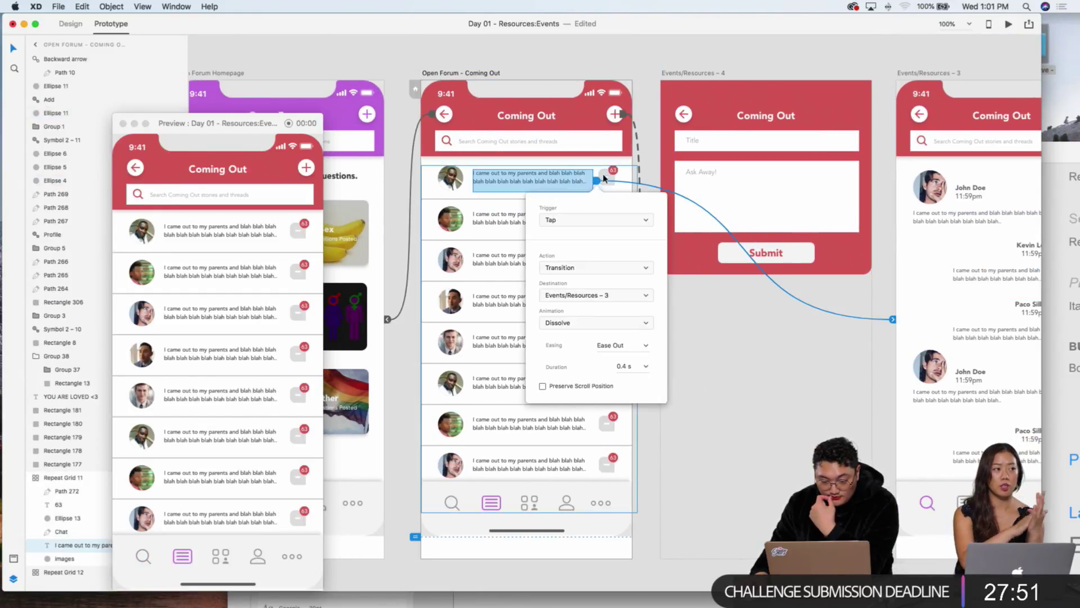
left_click(604, 178)
left_click(617, 178)
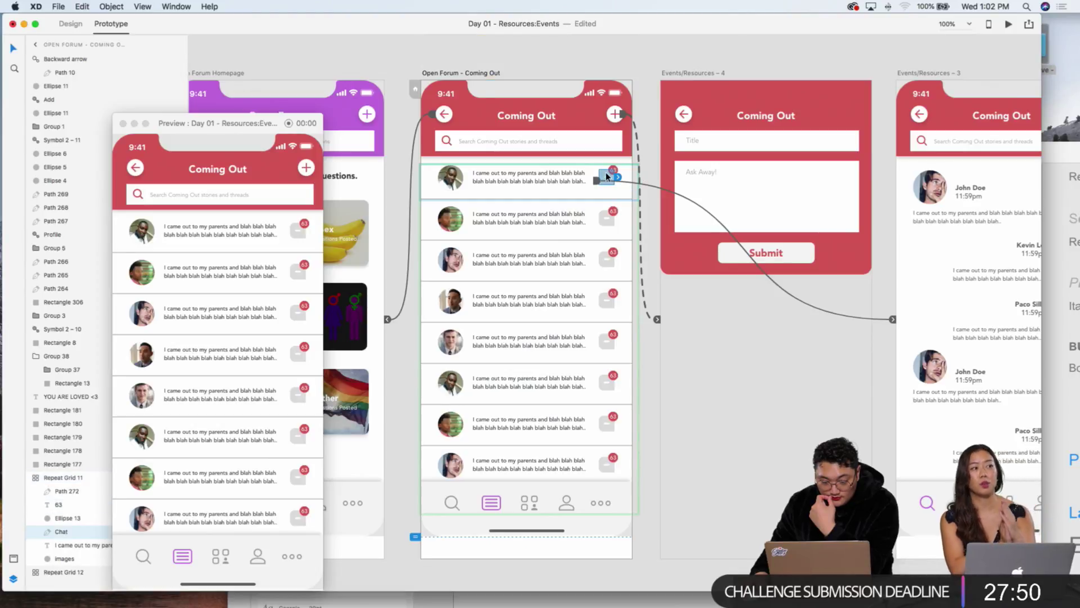
left_click_drag(618, 179, 889, 337)
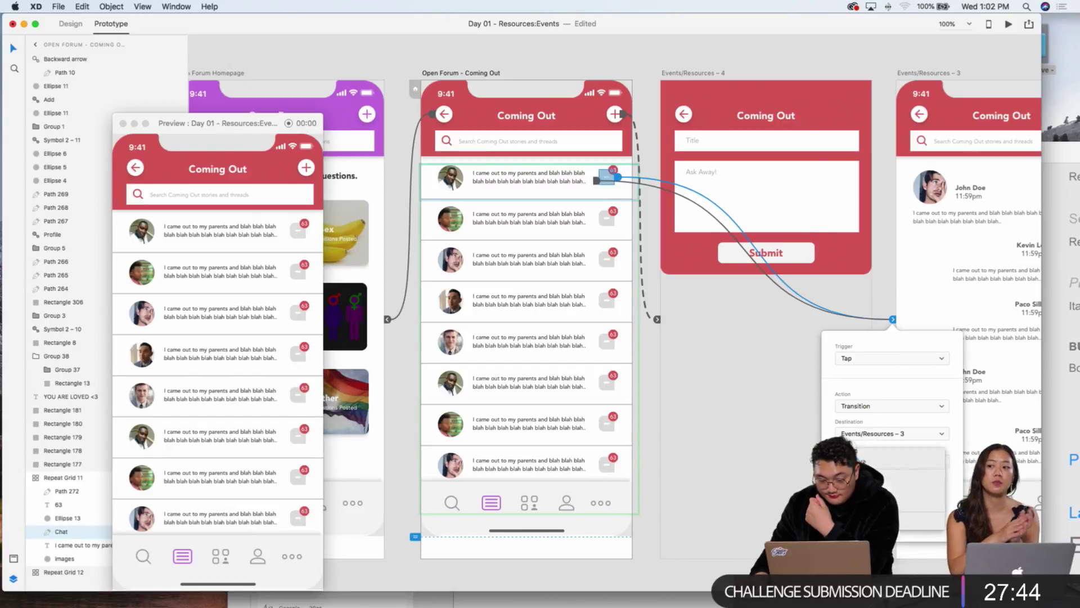
left_click(661, 375)
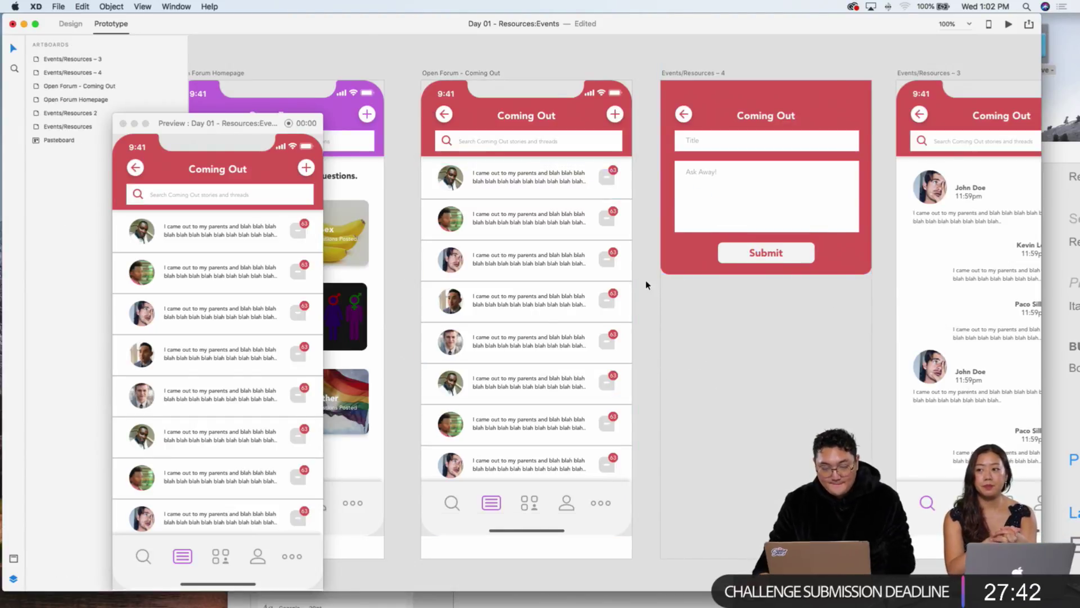
Step: In Preview, go from Open Forum to Coming Out and open the first thread, then return to Design mode
scroll(645, 286, "left", 5)
scroll(646, 286, "down", 3)
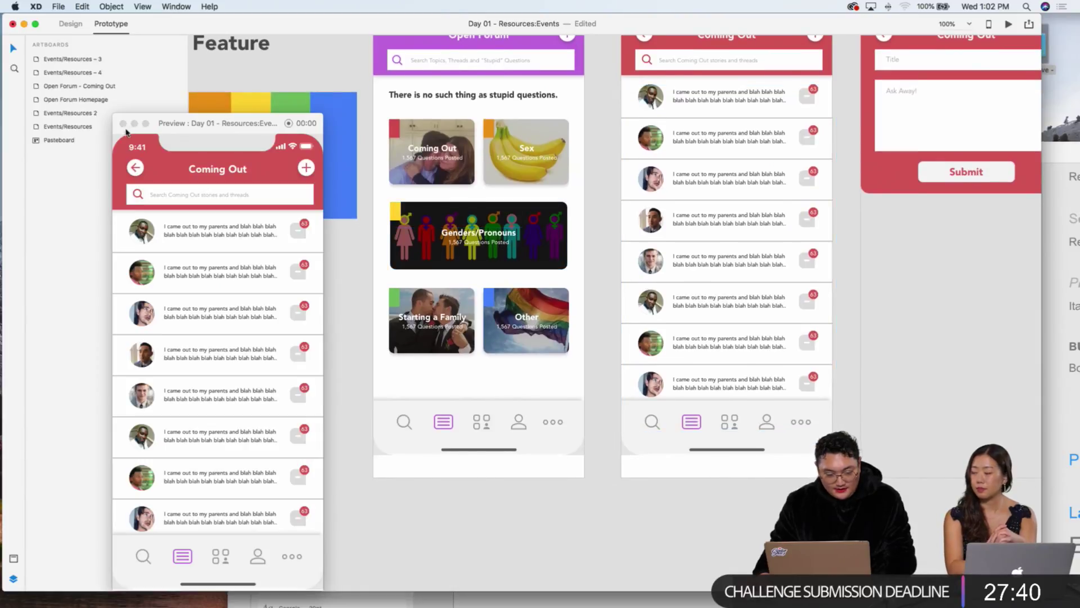
left_click(138, 169)
left_click(134, 168)
left_click(159, 308)
left_click(217, 225)
scroll(158, 253, "down", 3)
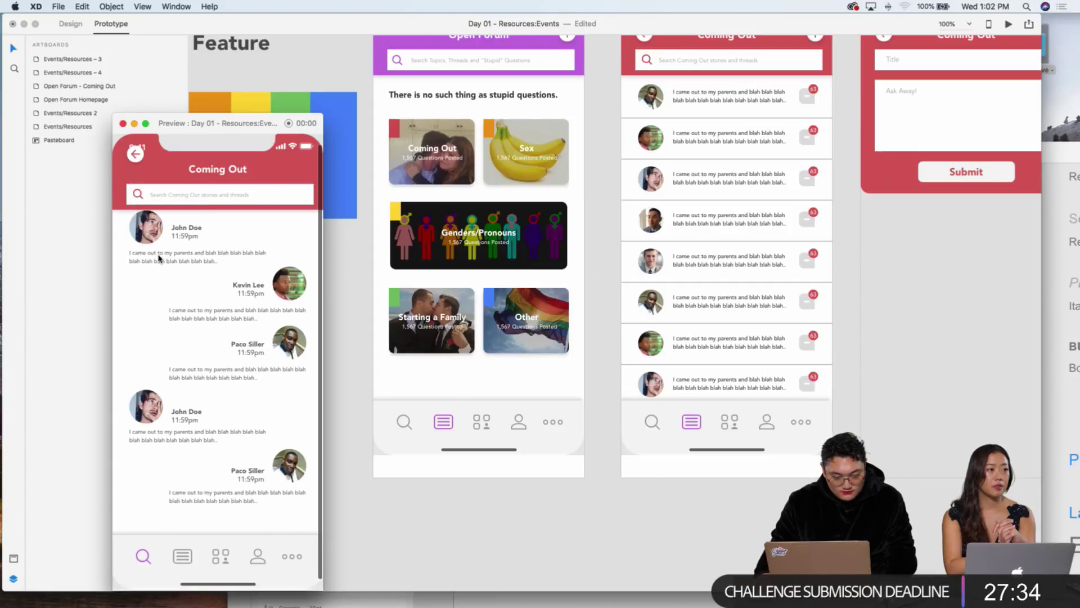
scroll(907, 304, "right", 5)
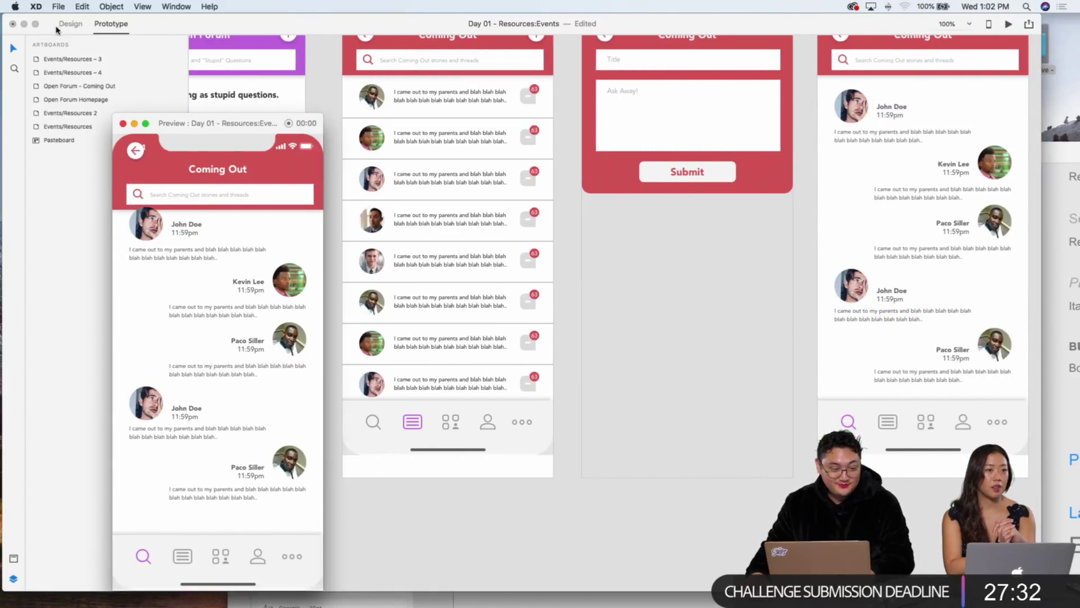
left_click(59, 26)
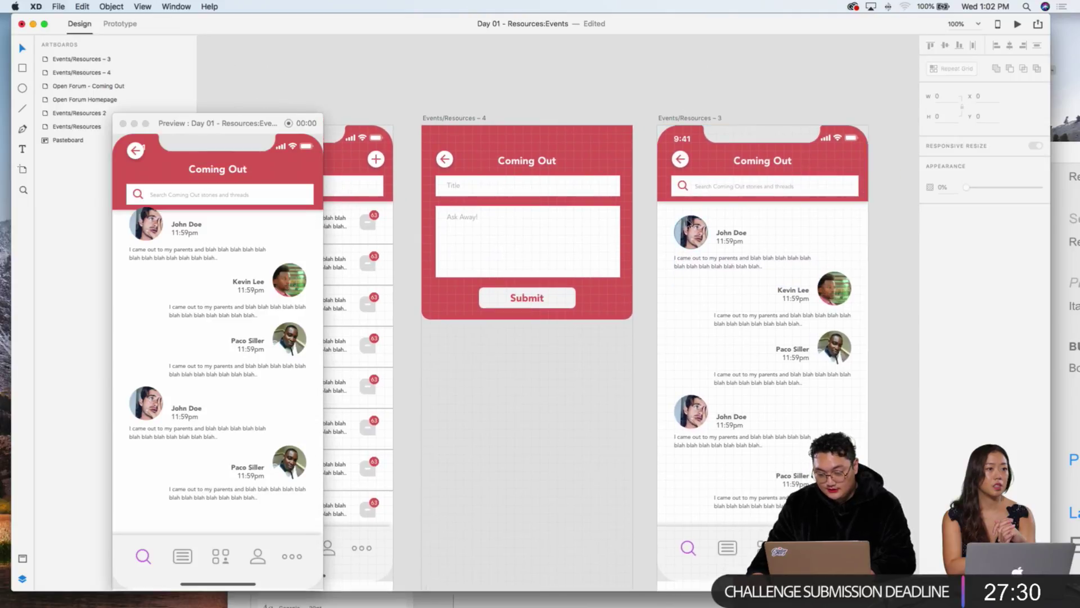
Step: Fix the back arrow and its circle on Events/Resources – 3 in place when scrolling
left_click(726, 235)
left_click(692, 262, "shift")
left_click(691, 230, "shift")
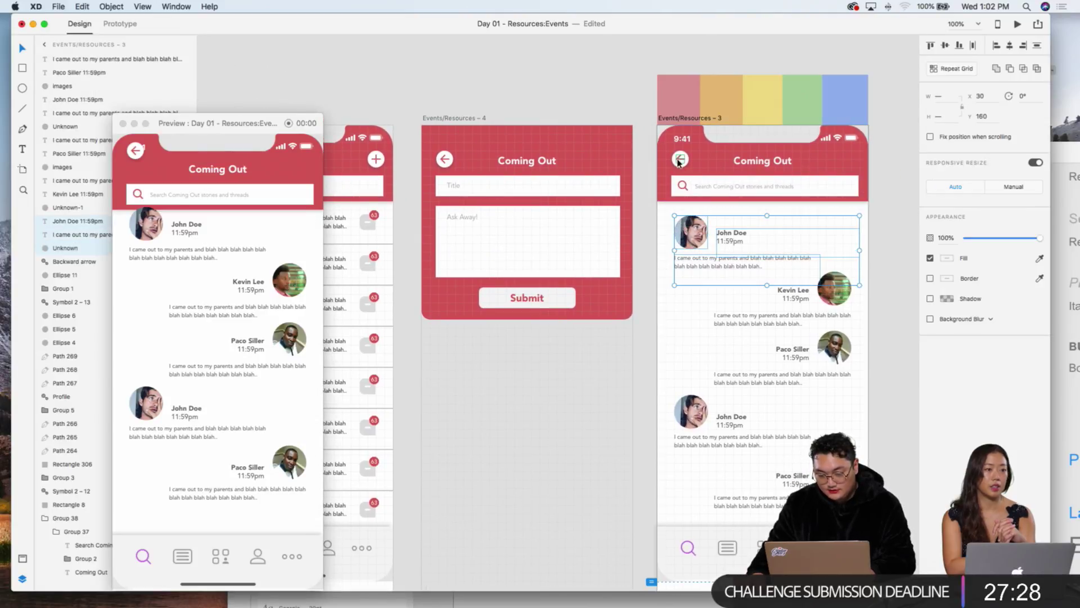
left_click(679, 161, "shift")
left_click(680, 155, "shift")
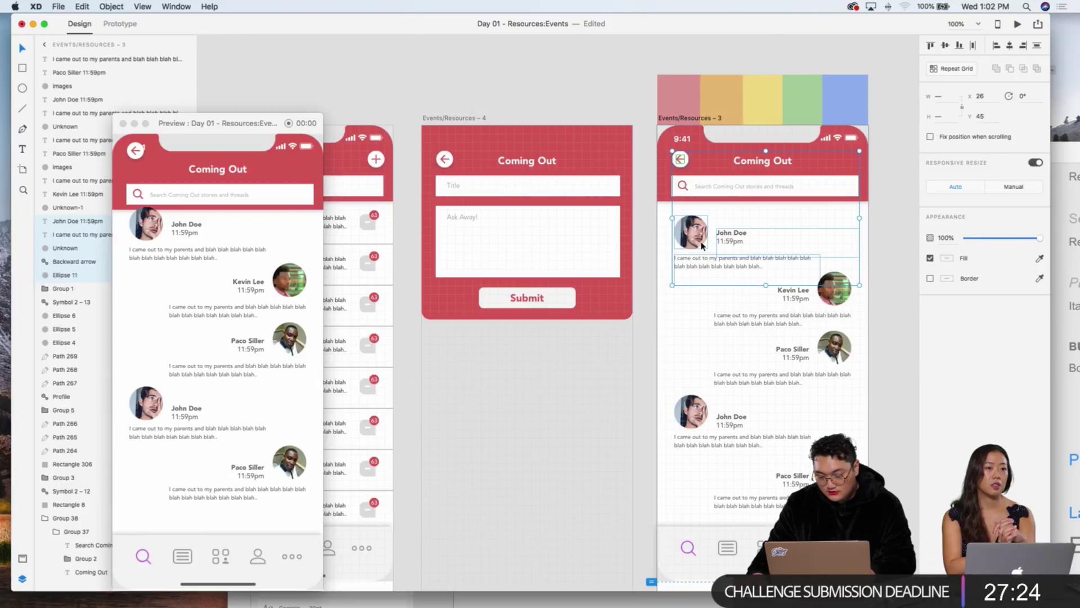
left_click(930, 137)
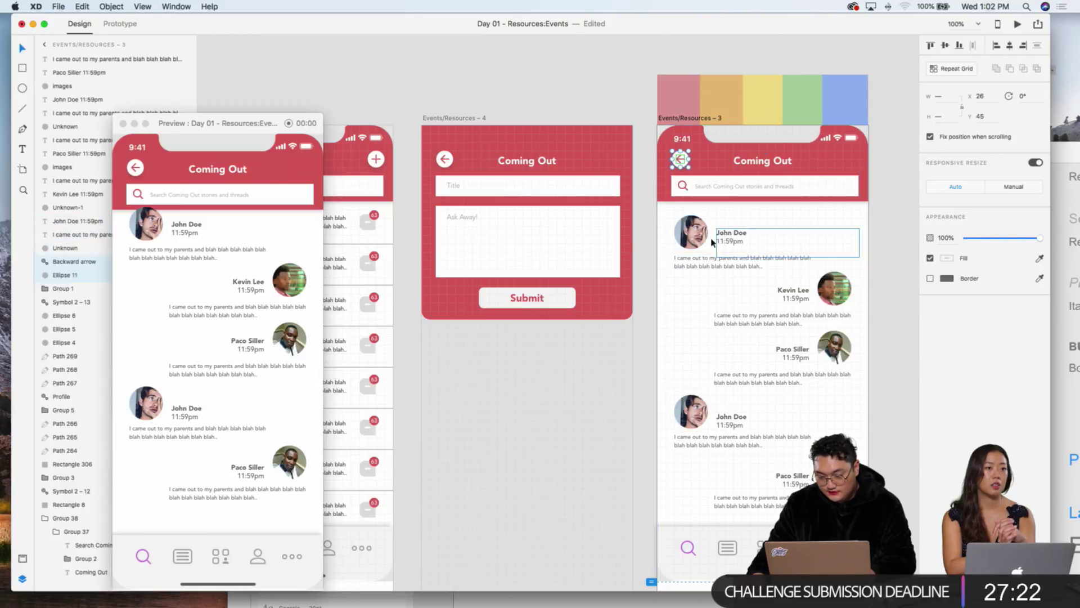
Step: Apply a context-menu option to the Events/Resources – 3 messages, then return to the message list in Preview
left_click_drag(649, 222, 935, 505)
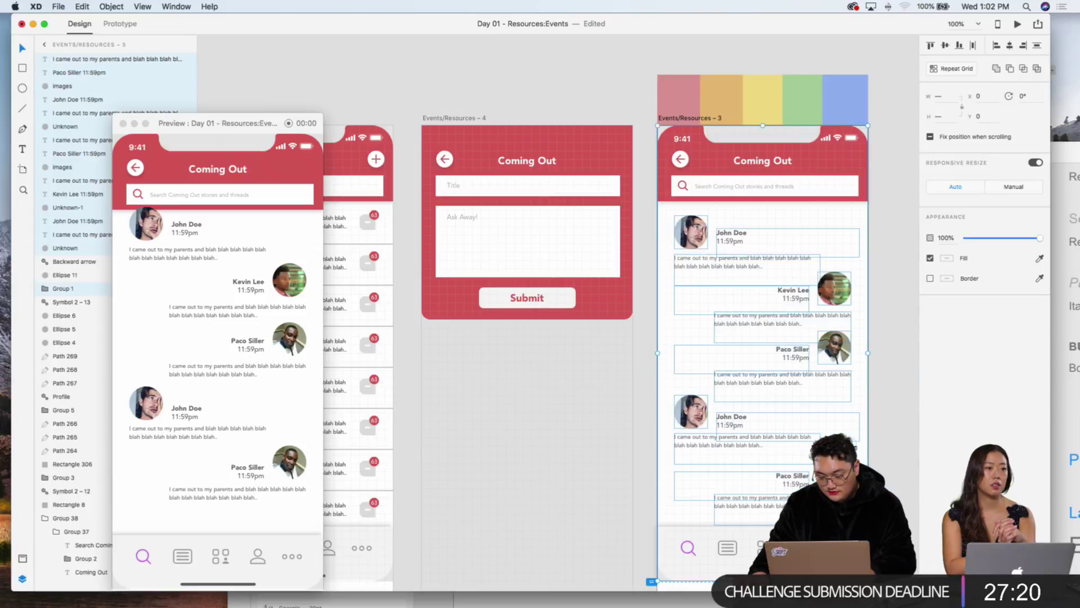
right_click(718, 243)
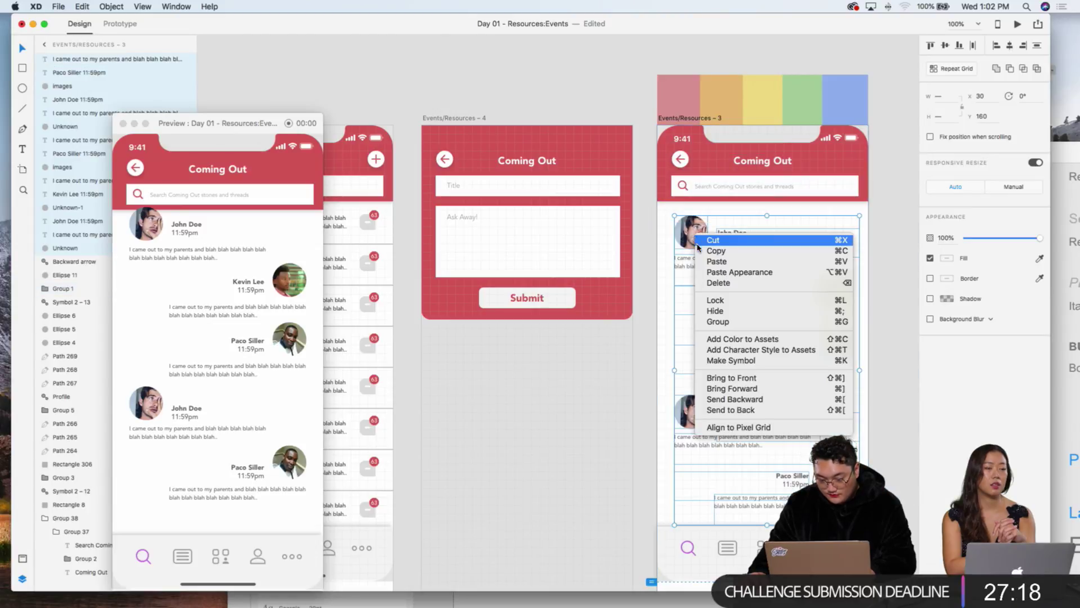
left_click(732, 410)
left_click(603, 373)
scroll(216, 317, "down", 3)
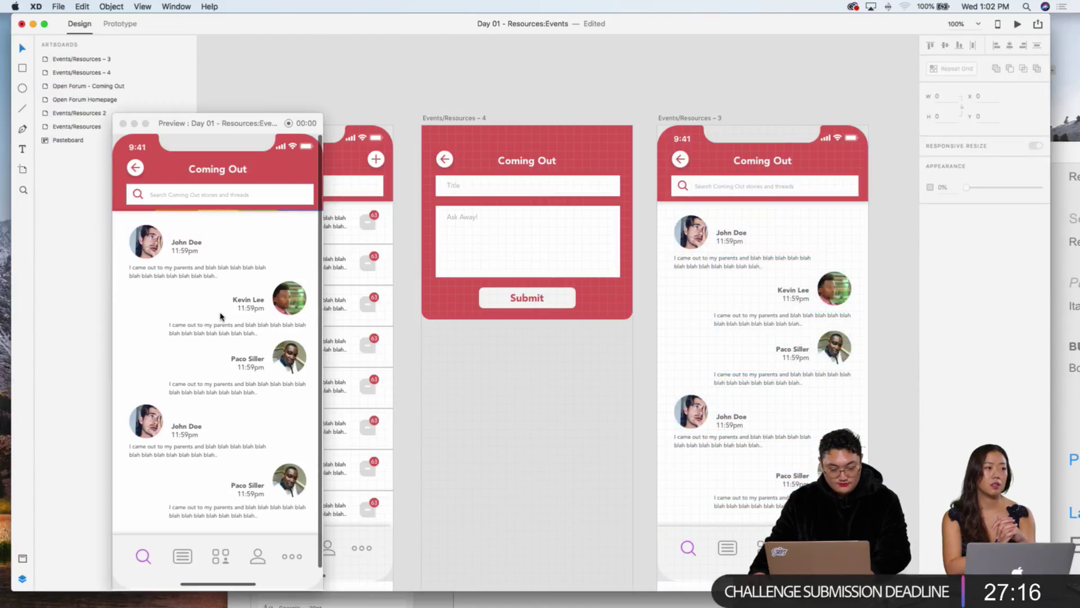
scroll(218, 317, "up", 3)
scroll(220, 317, "up", 2)
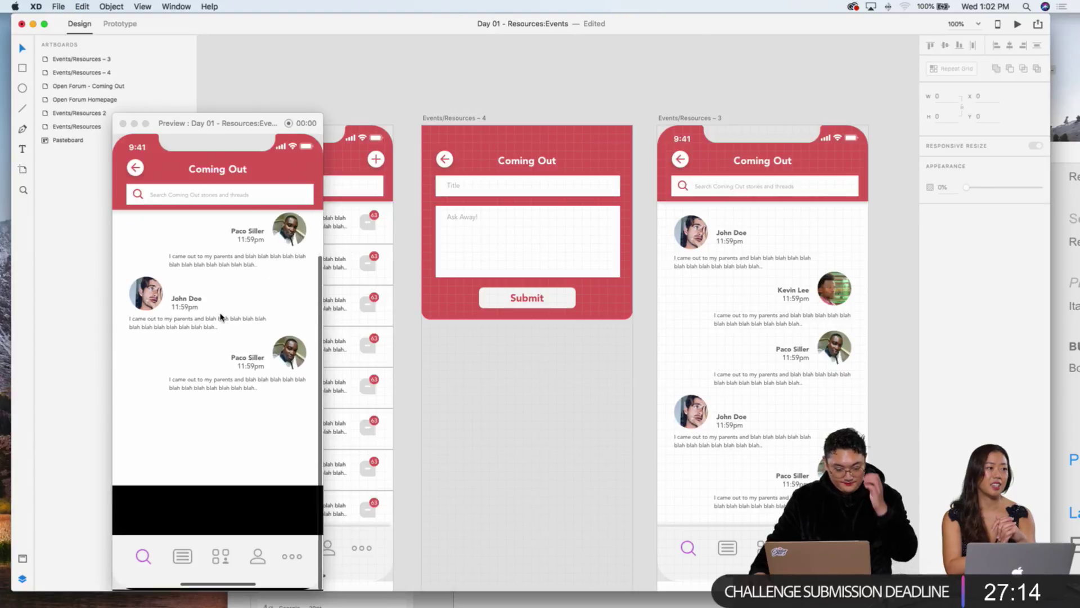
left_click(135, 169)
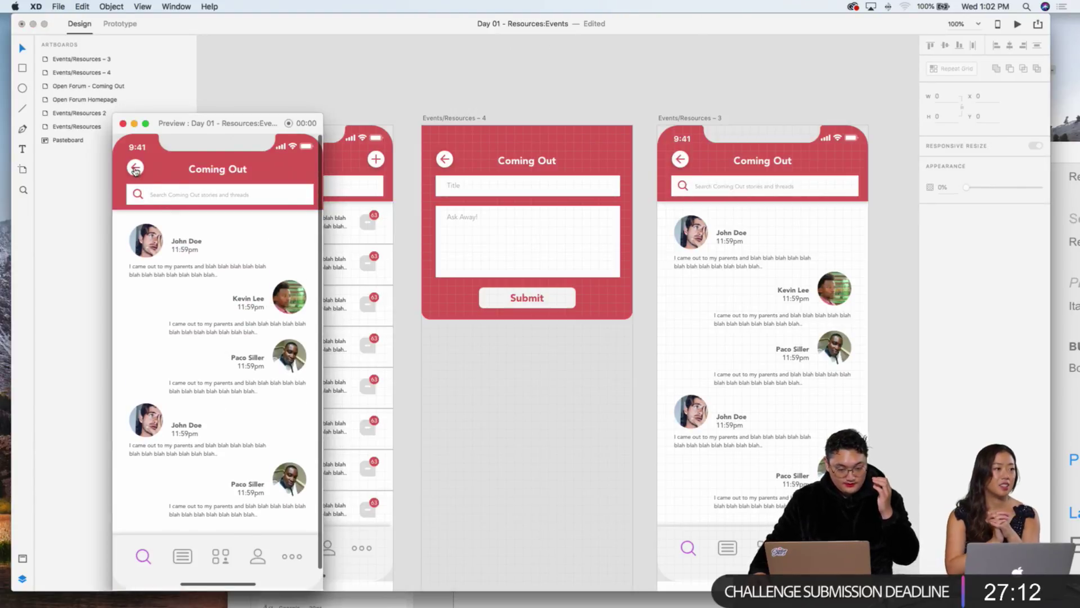
left_click(135, 169)
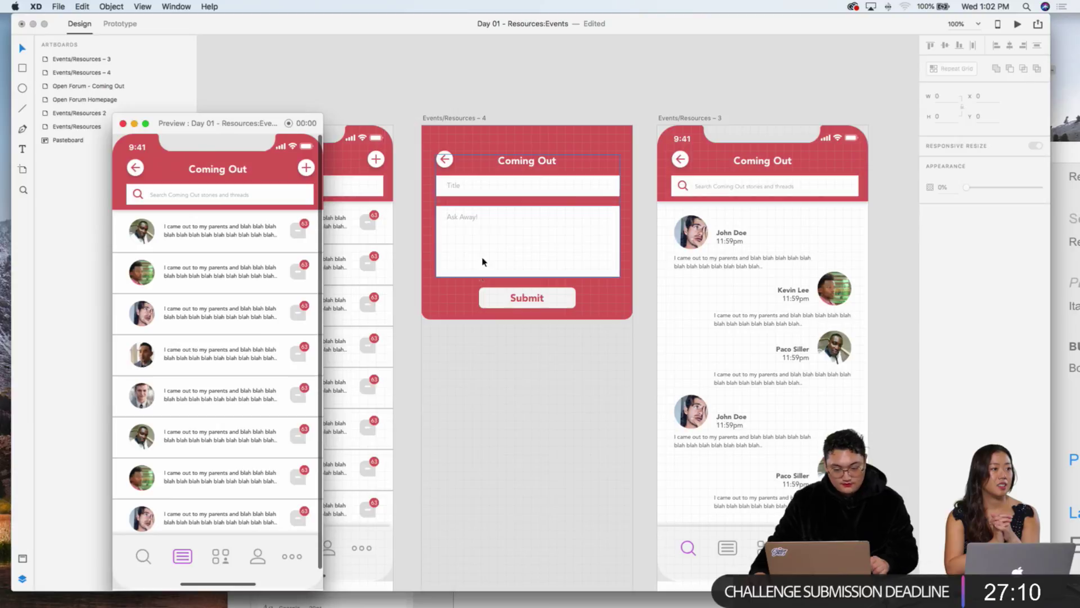
Step: Fix the Coming Out screen's plus button and back arrow with their circles in place when scrolling
scroll(482, 262, "left", 5)
left_click(534, 160)
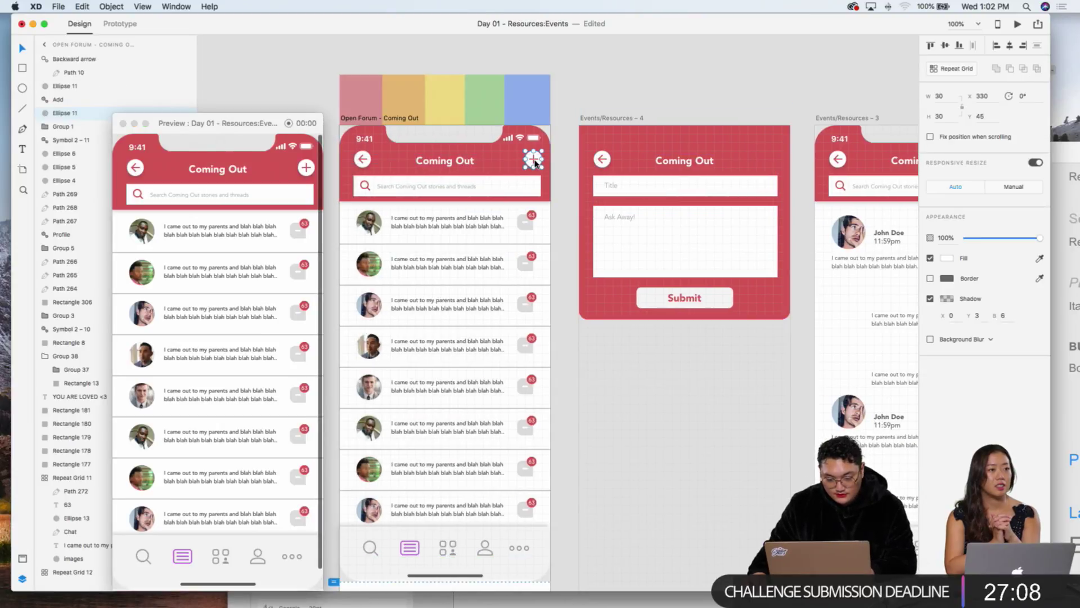
left_click(533, 160, "shift")
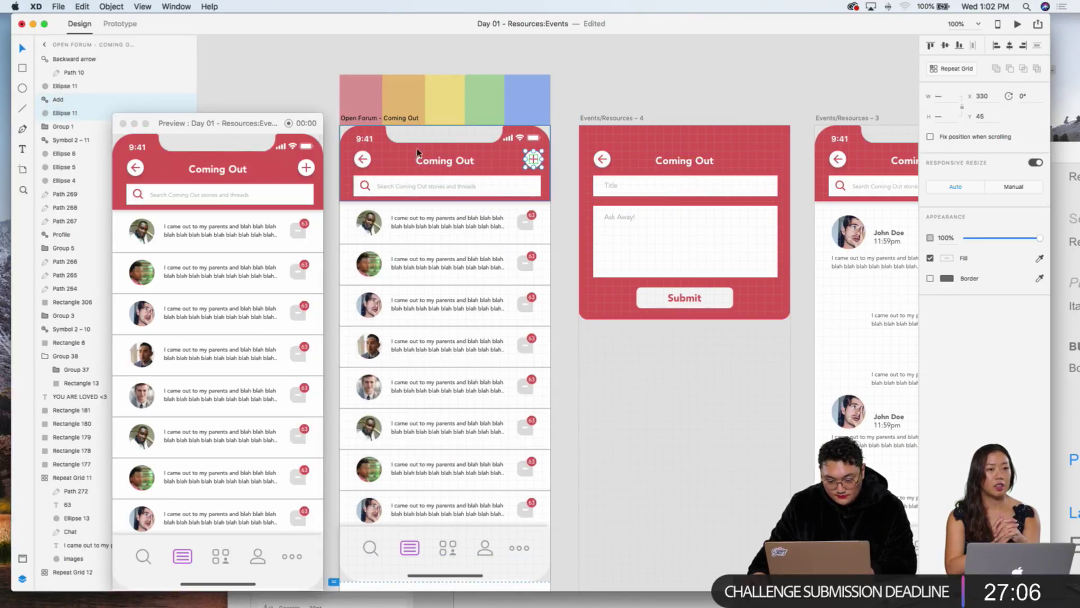
left_click(361, 160, "shift")
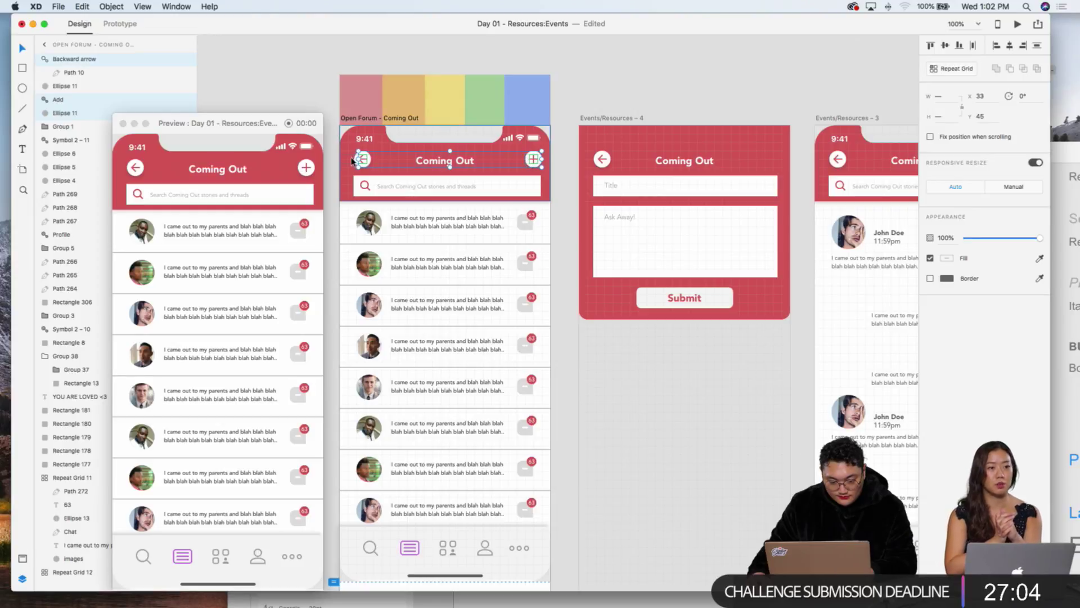
left_click(368, 169, "shift")
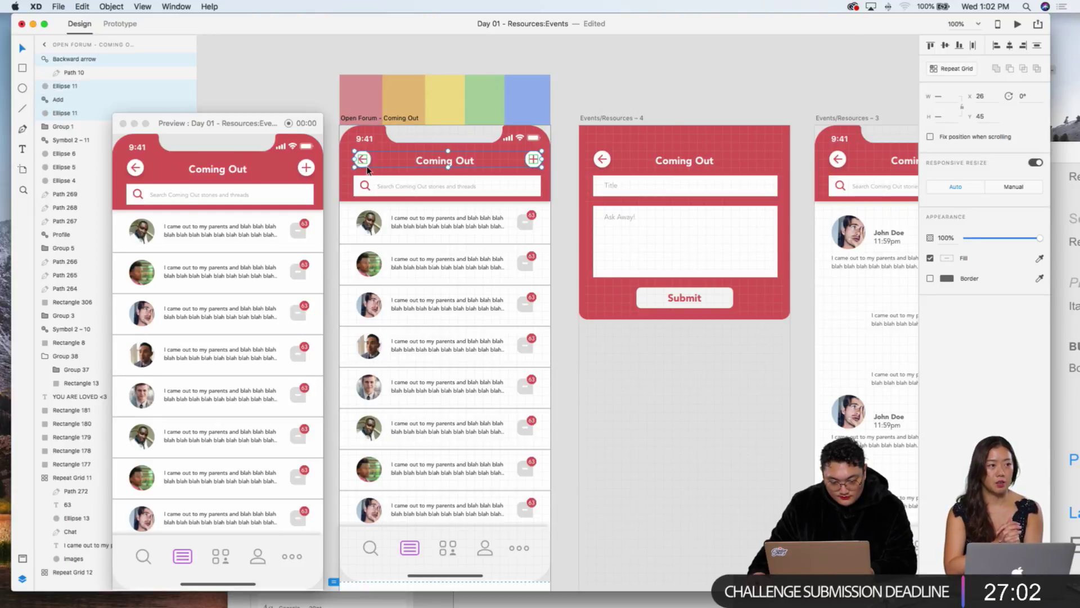
left_click(929, 136)
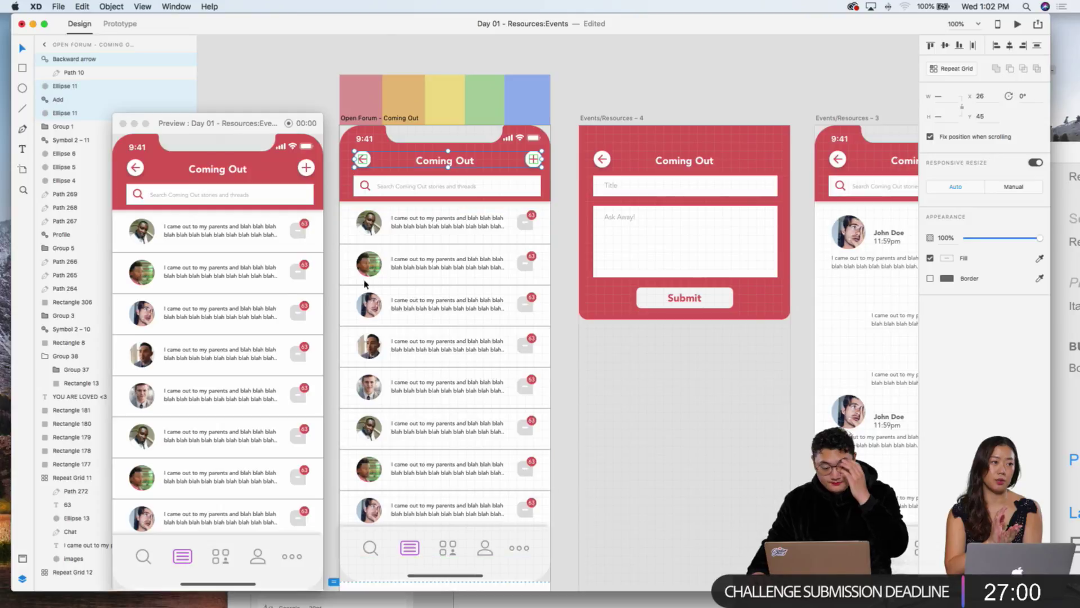
scroll(270, 293, "down", 5)
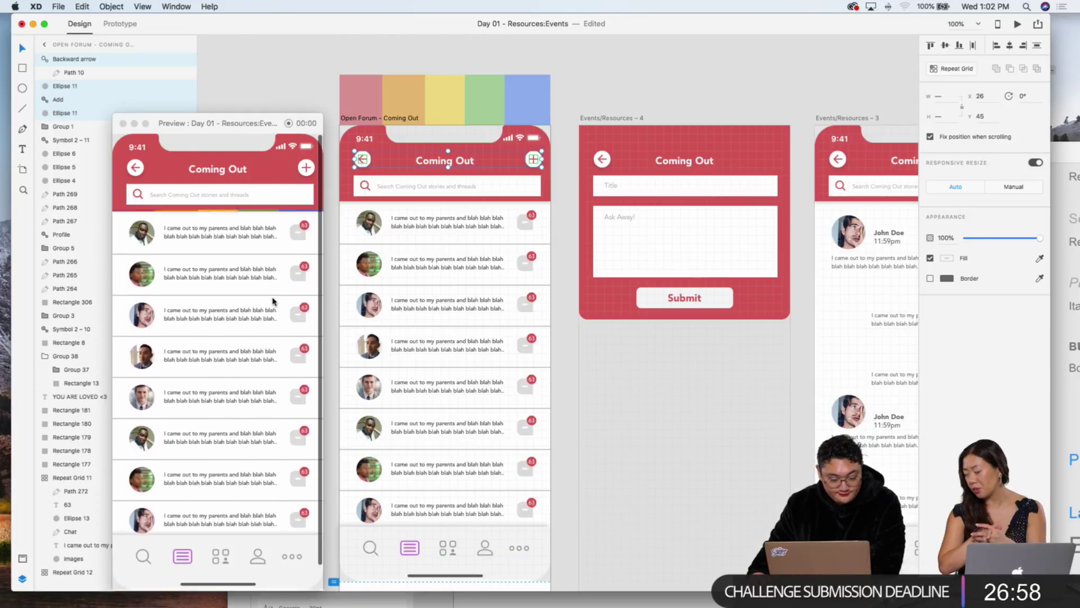
scroll(272, 301, "up", 2)
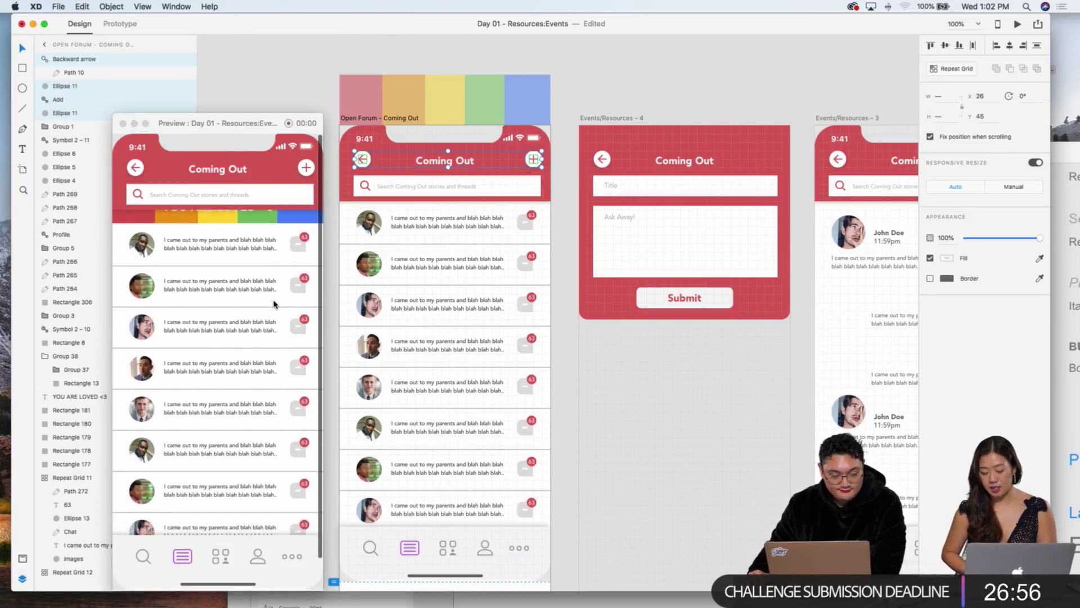
scroll(274, 305, "down", 2)
scroll(601, 266, "left", 10)
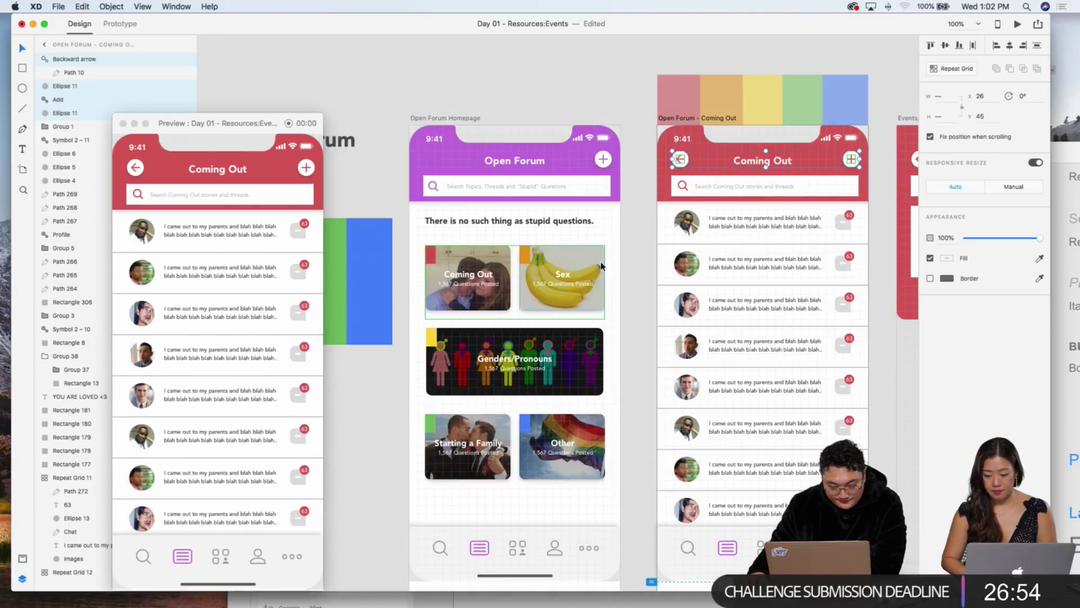
Step: Turn off Fix position when scrolling for the homepage tagline 'There is no such thing as stupid questions.'
left_click(585, 223)
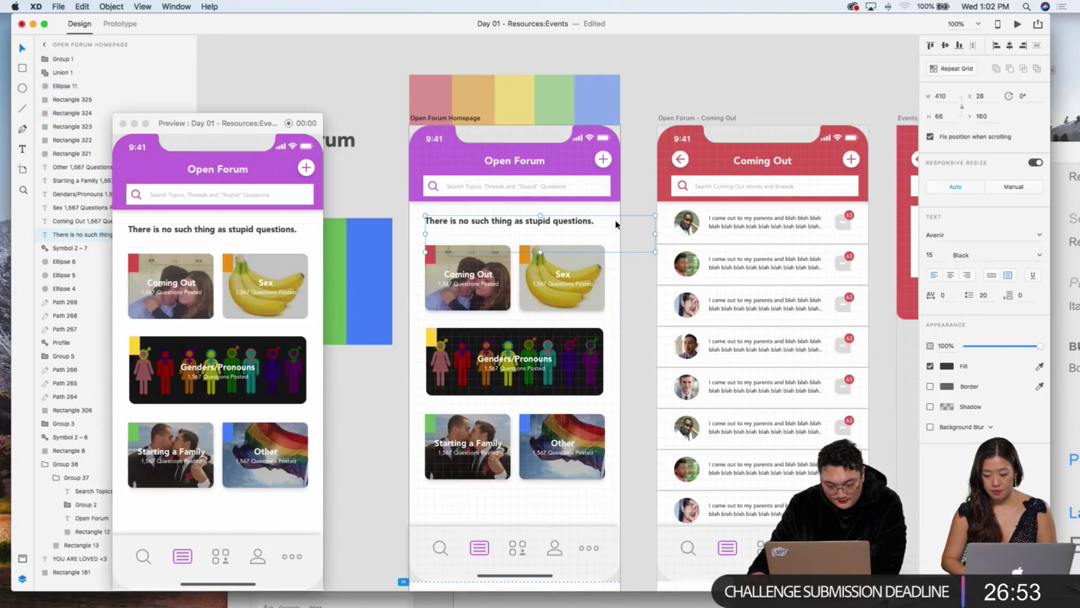
left_click(302, 169)
scroll(283, 229, "up", 1)
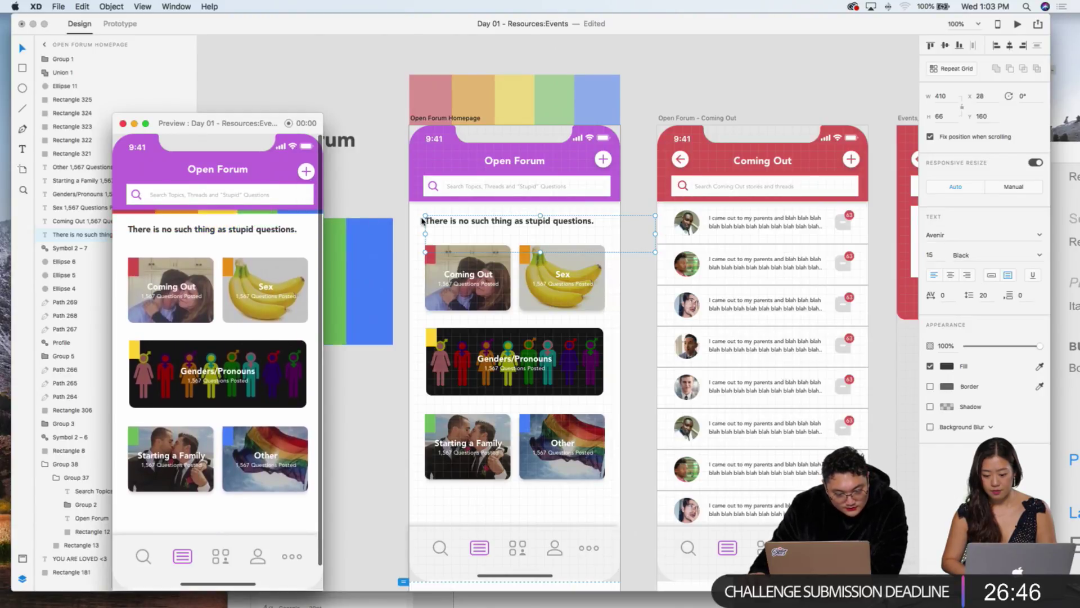
scroll(437, 302, "down", 5)
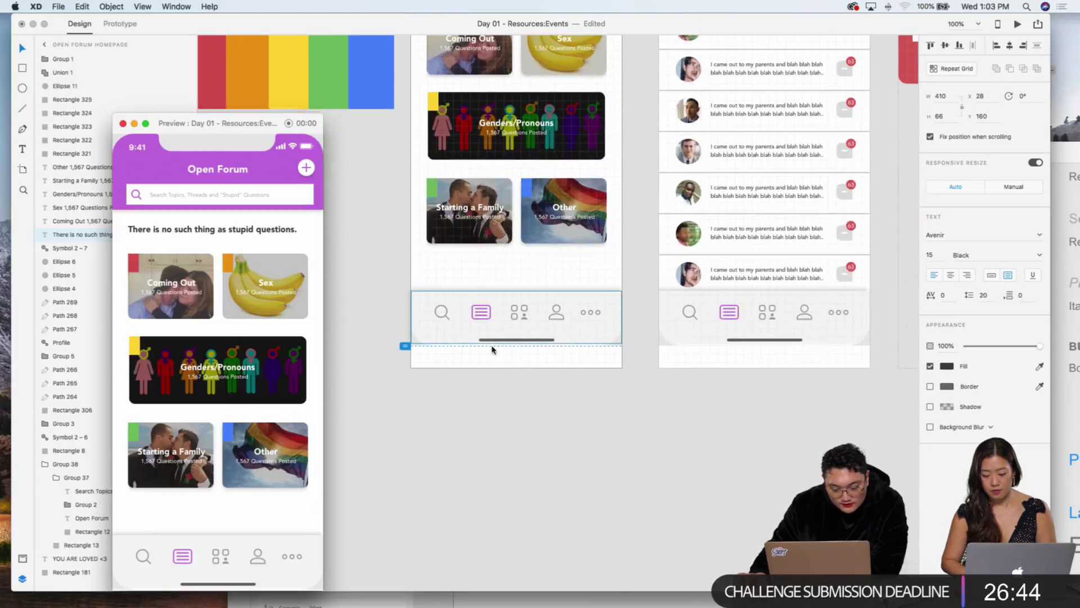
left_click(510, 359)
scroll(414, 265, "up", 4)
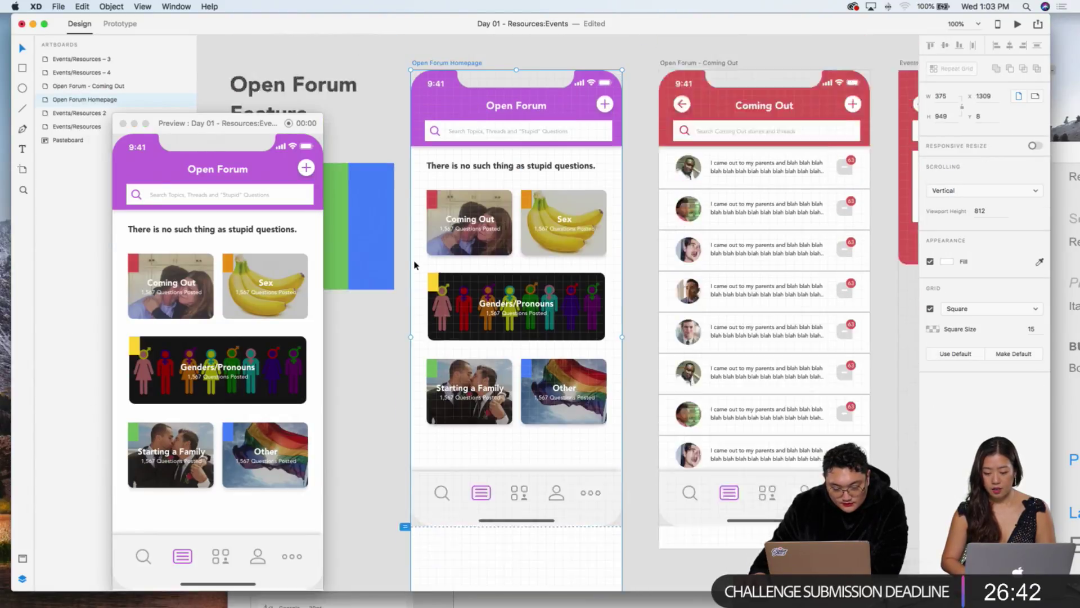
scroll(414, 265, "up", 1)
left_click(499, 212)
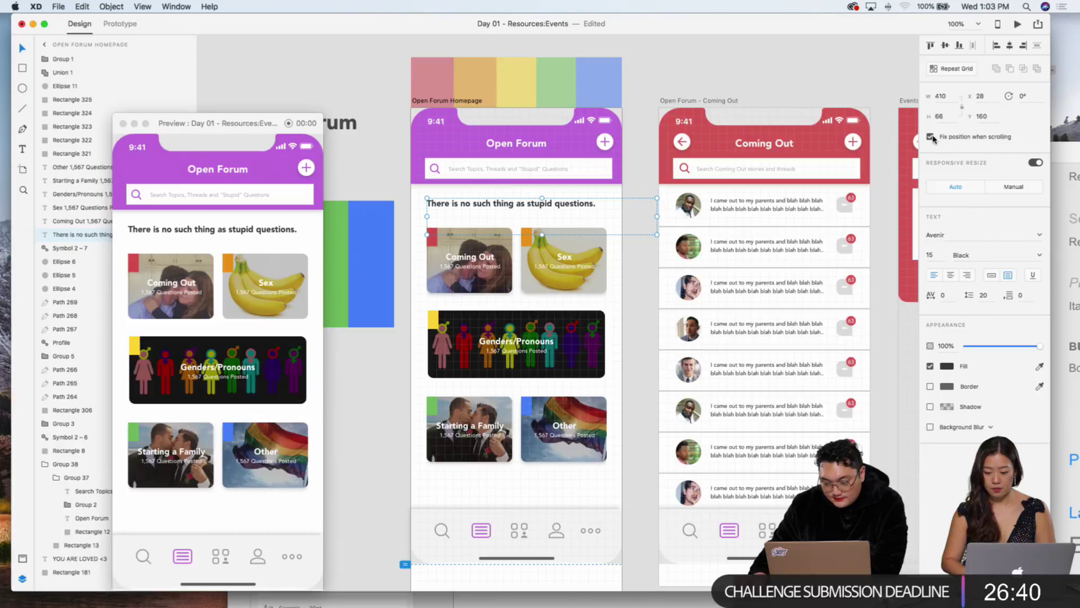
left_click(930, 136)
scroll(163, 256, "up", 3)
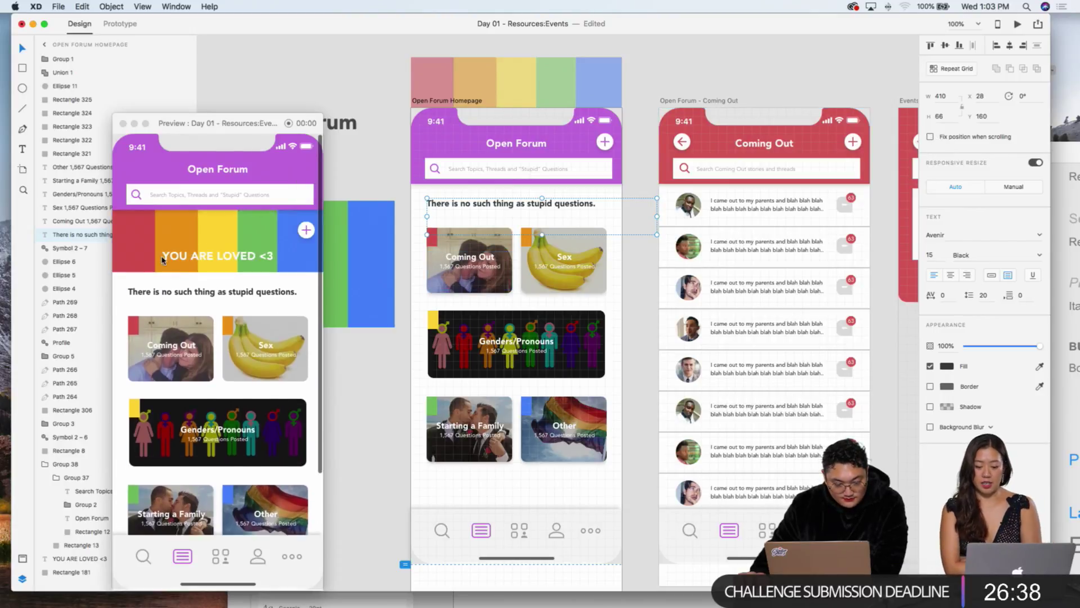
scroll(162, 258, "down", 3)
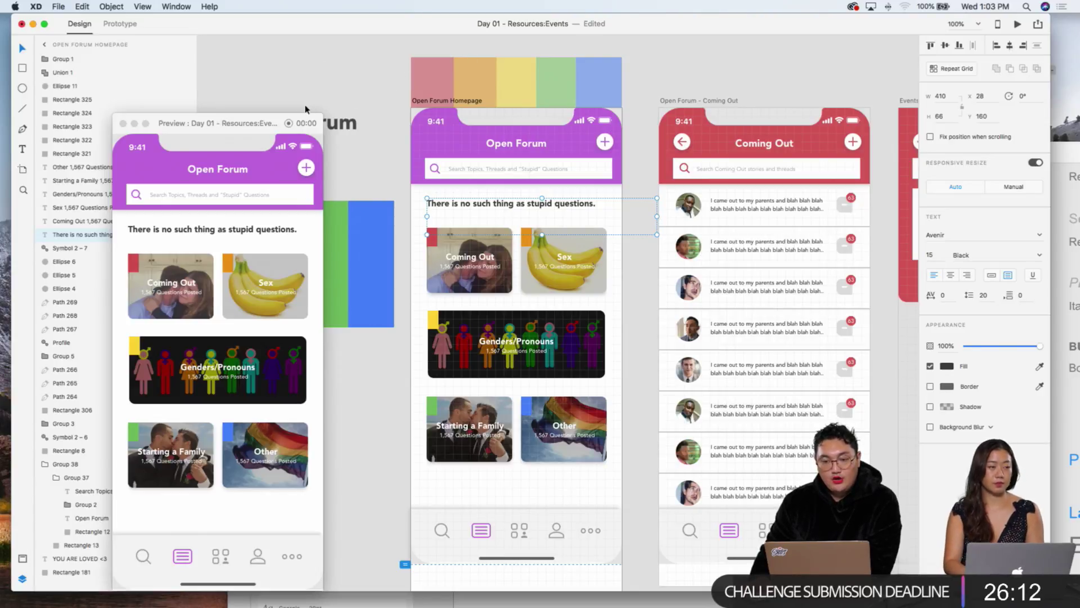
Step: Move the Preview window up and right, nearer the Open Forum Homepage artboard
left_click_drag(232, 124, 286, 96)
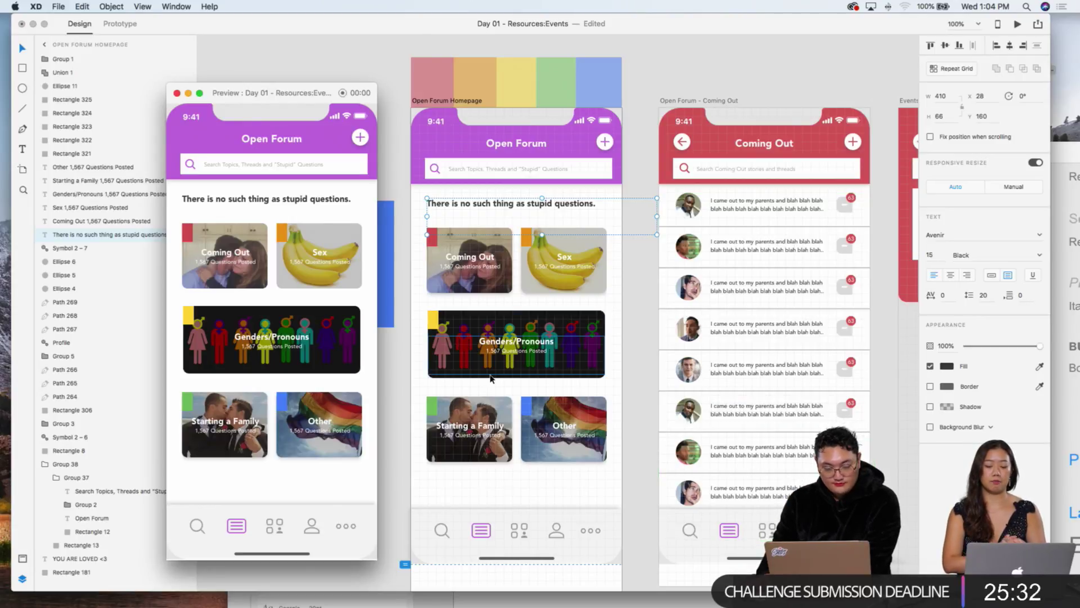
Step: Nudge the Genders/Pronouns, Starting a Family and Other cards down 10 px, and the bottom two another 10 px
left_click(404, 327)
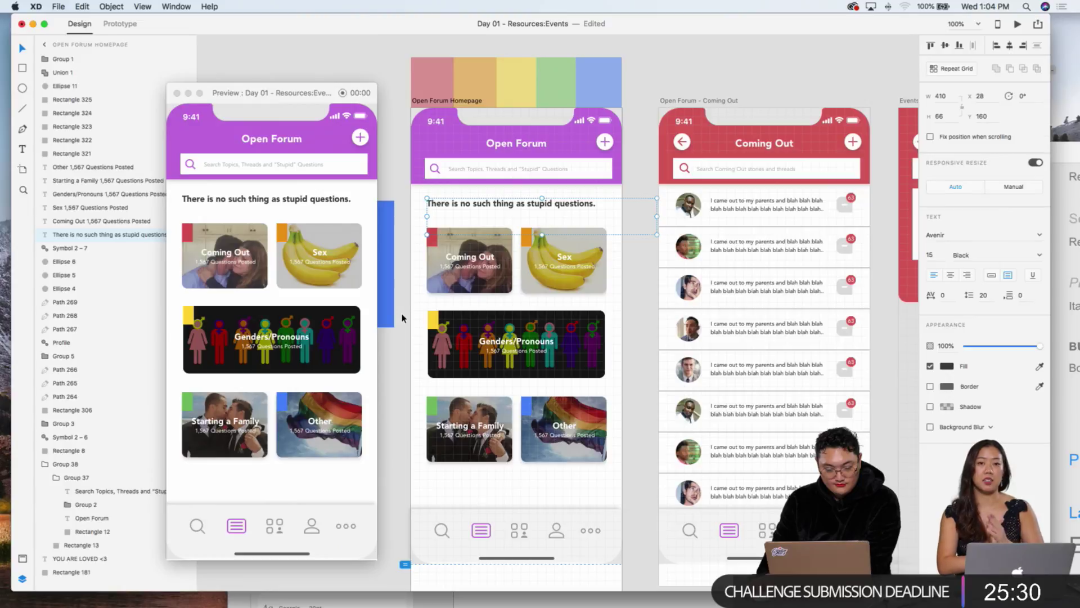
left_click_drag(401, 318, 622, 485)
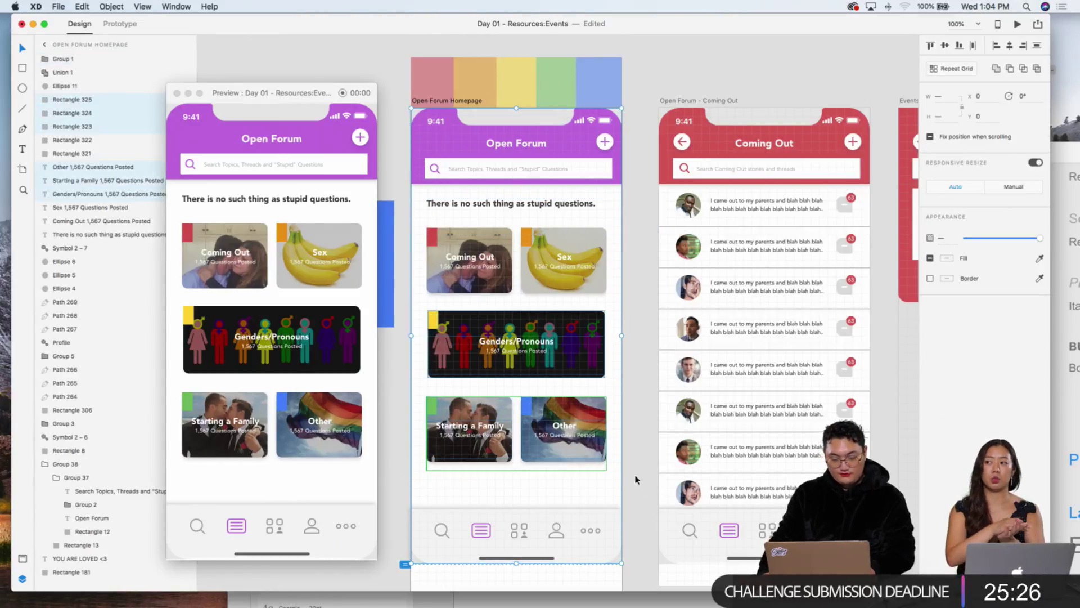
key("shift+Down")
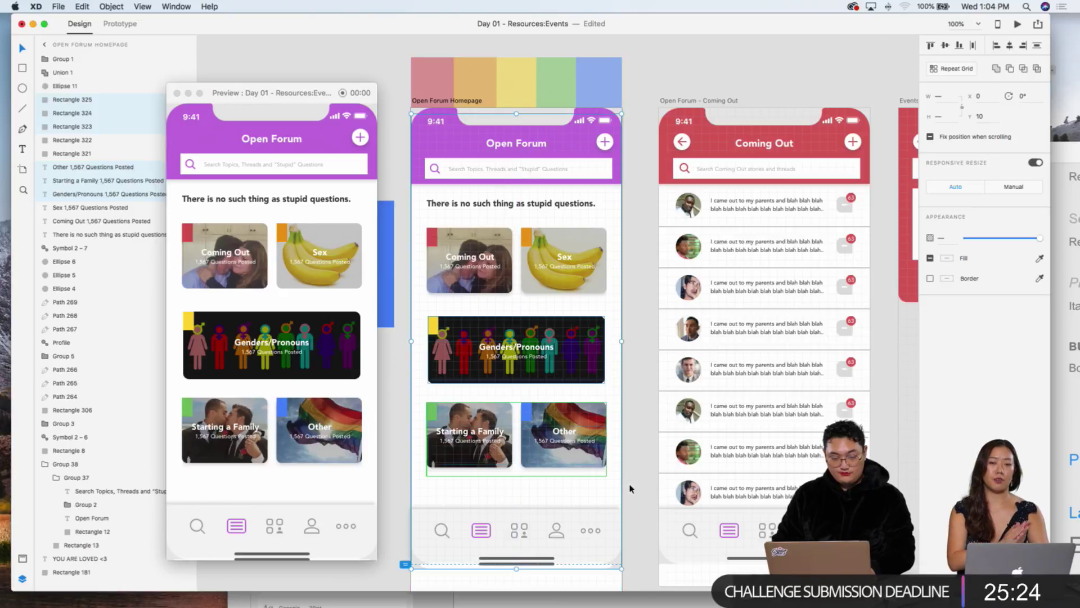
left_click(630, 488)
left_click_drag(630, 489, 417, 410)
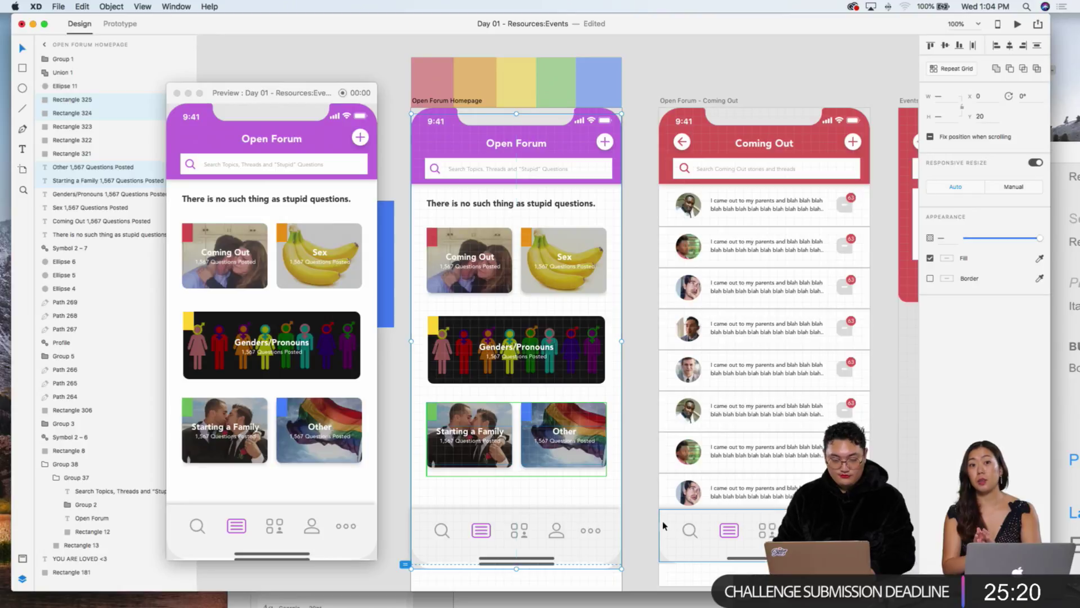
key("shift+Down")
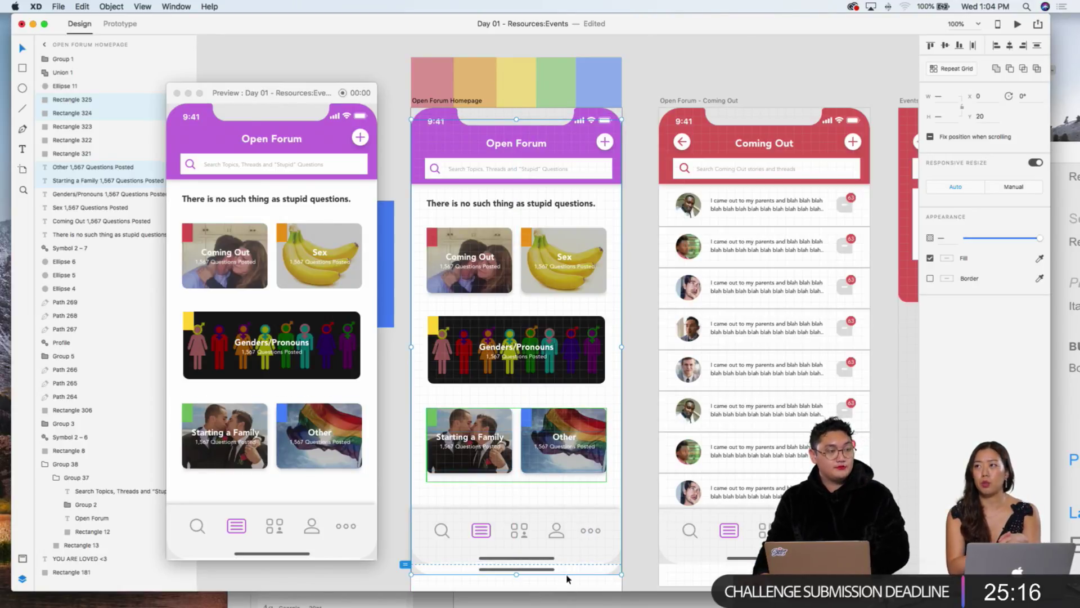
Step: Delete the extra home indicator bar and shorten the homepage artboard from 949 to 894 tall
scroll(326, 464, "down", 3)
scroll(326, 465, "up", 3)
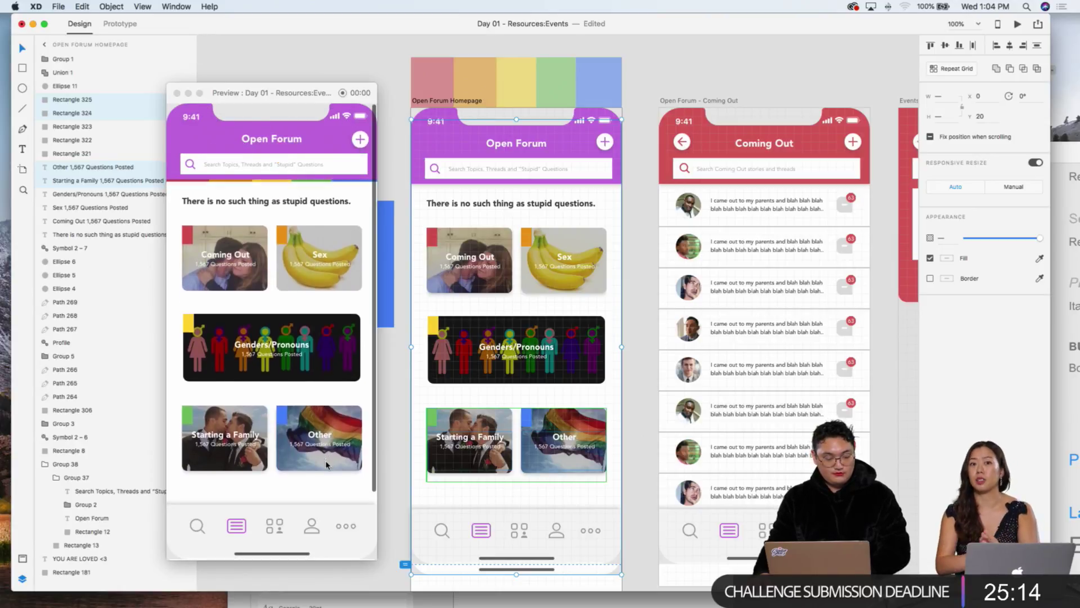
scroll(326, 465, "down", 3)
scroll(326, 465, "up", 3)
scroll(542, 475, "down", 5)
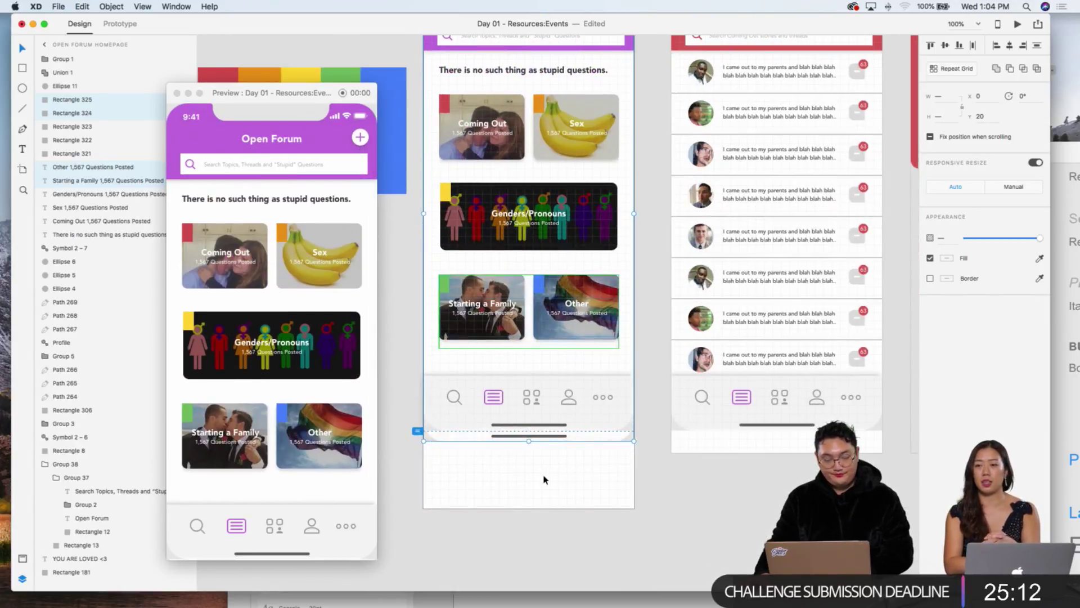
left_click(545, 475)
left_click(548, 436)
key("Delete")
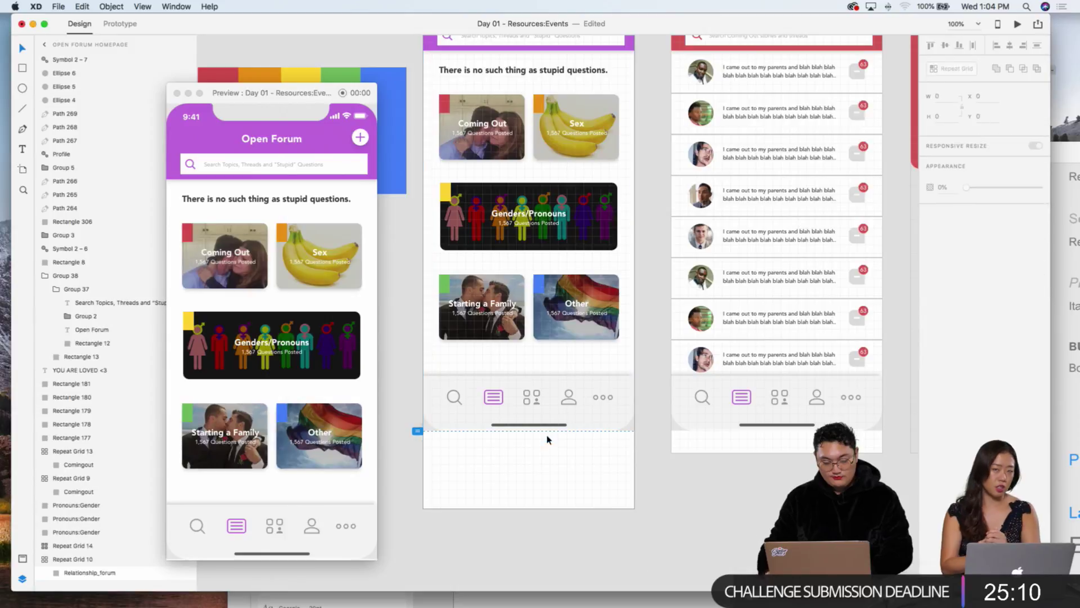
left_click(529, 507)
left_click_drag(529, 510, 529, 477)
Step: Send all the homepage cards and text to the back of the layer order
scroll(262, 417, "down", 3)
scroll(262, 417, "up", 3)
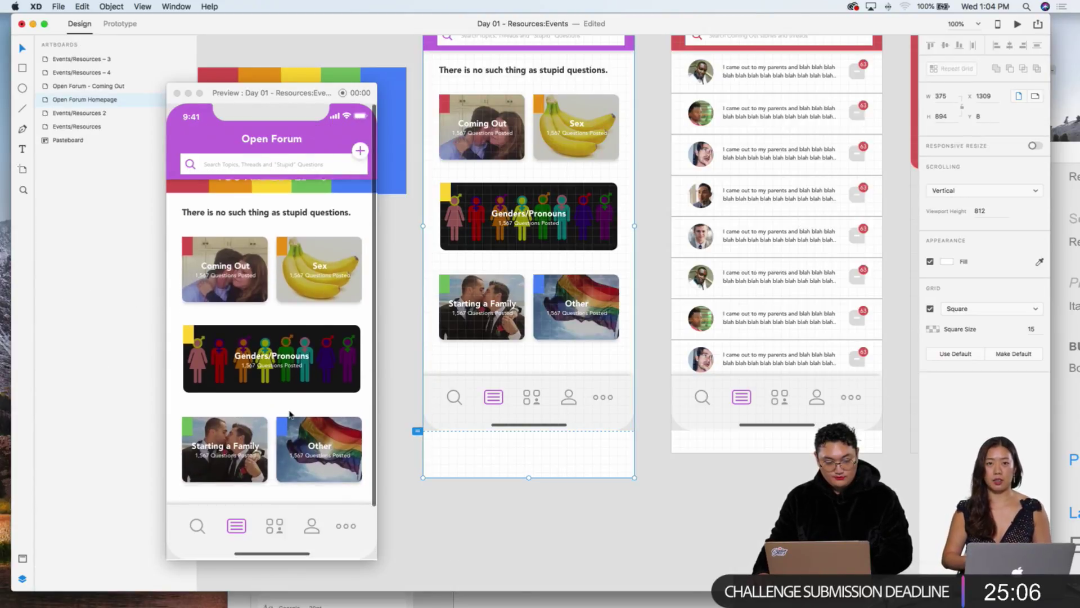
scroll(488, 386, "up", 10)
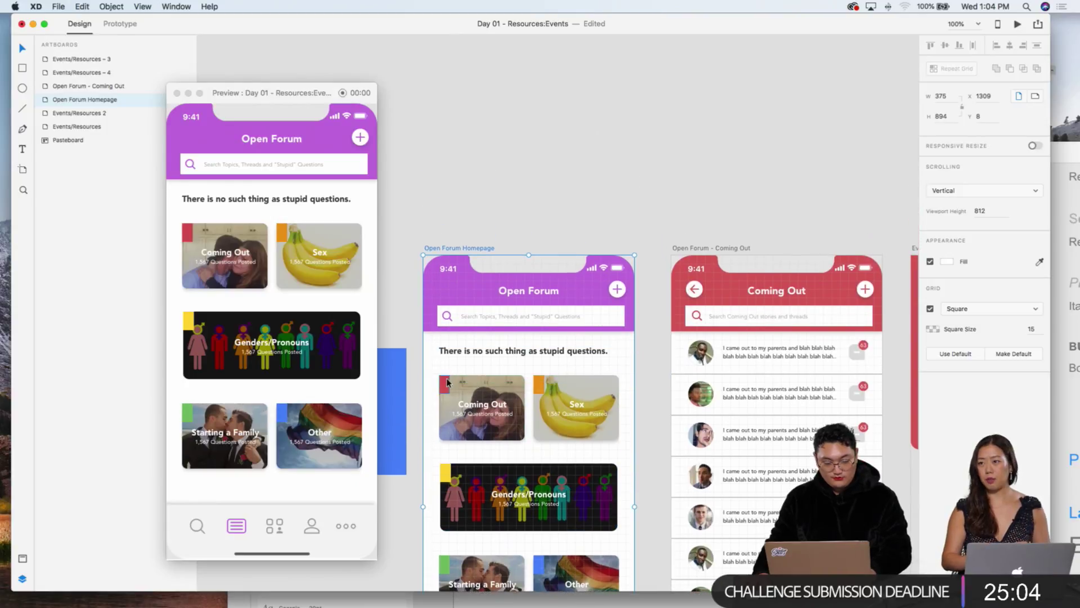
double_click(444, 385)
scroll(315, 355, "down", 3)
scroll(317, 355, "up", 3)
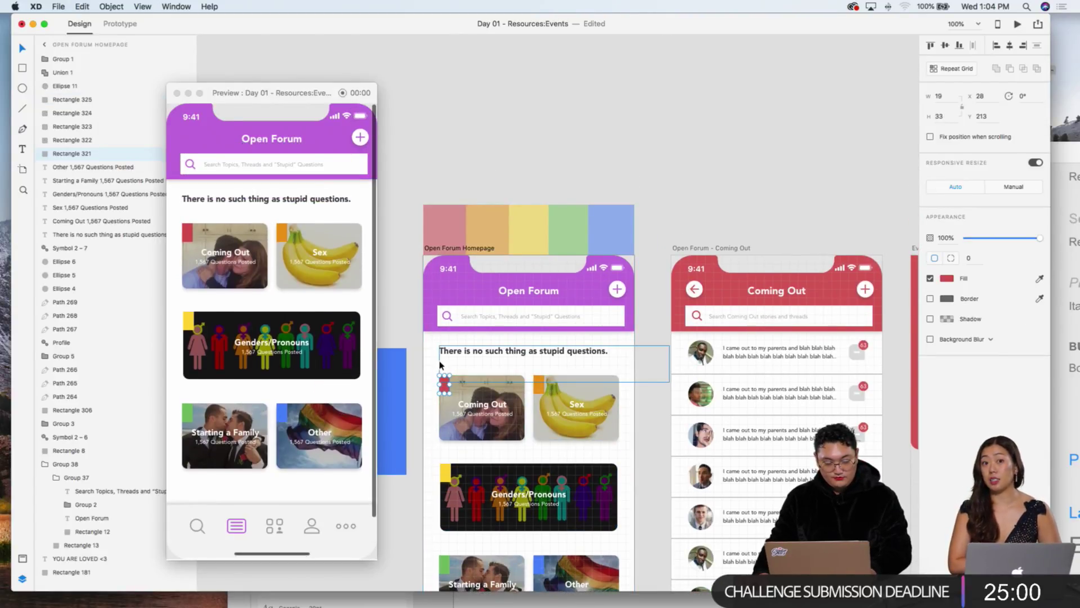
scroll(439, 332, "down", 3)
left_click(415, 280)
left_click_drag(417, 277, 633, 554)
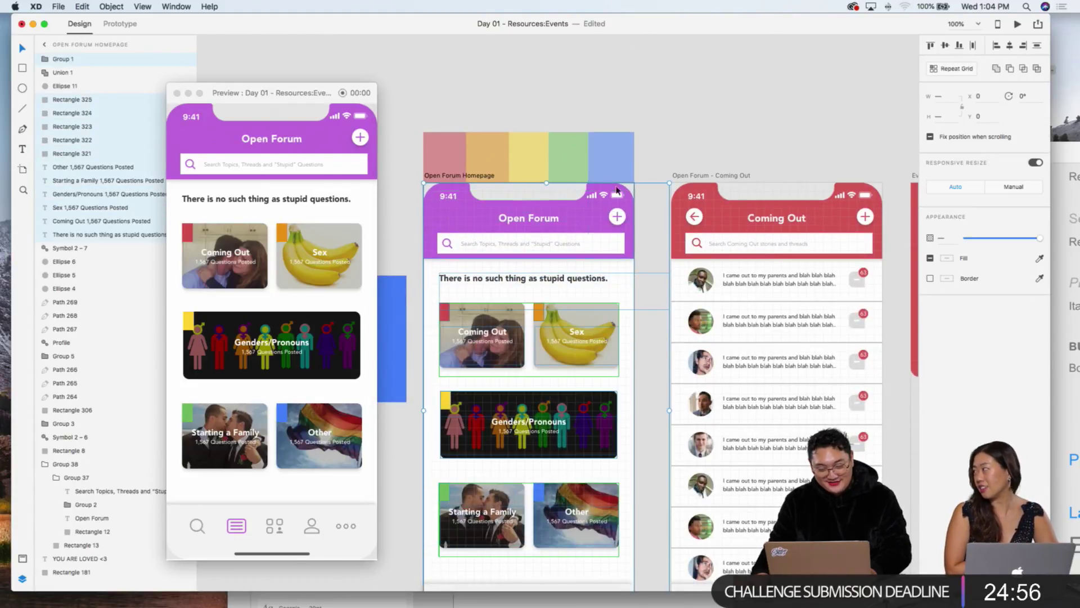
right_click(579, 337)
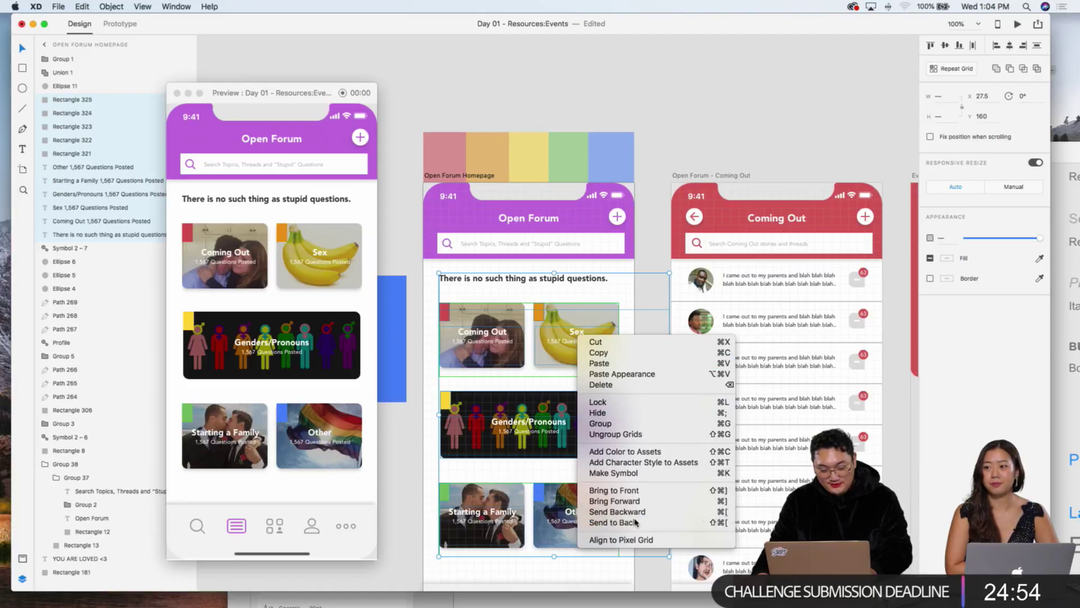
left_click(637, 522)
Step: Shorten the Open Forum Homepage artboard further to about 867 tall
left_click(647, 225)
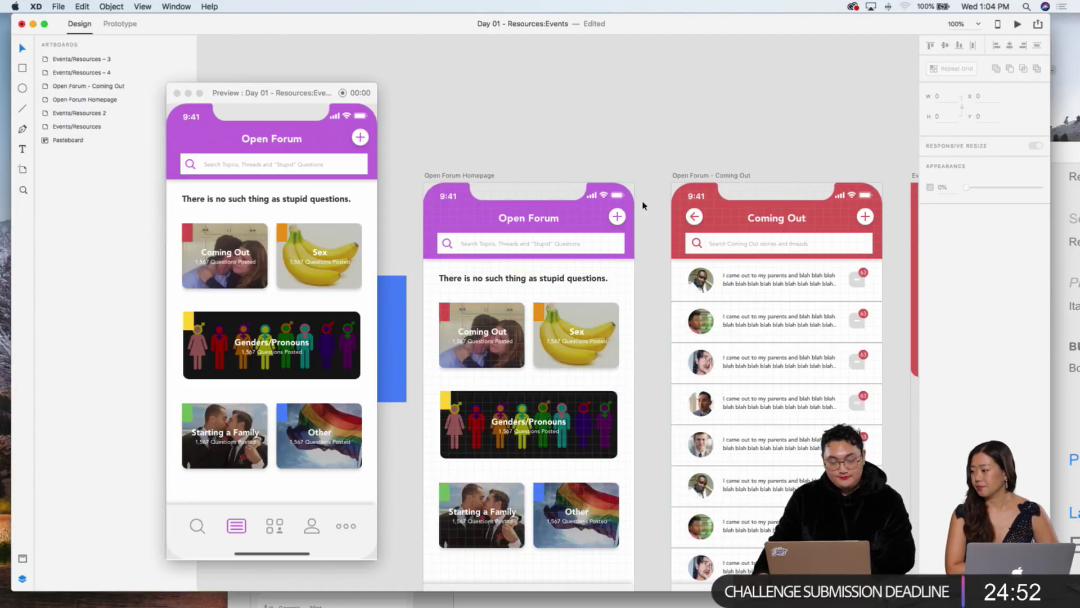
scroll(647, 219, "down", 4)
left_click(530, 567)
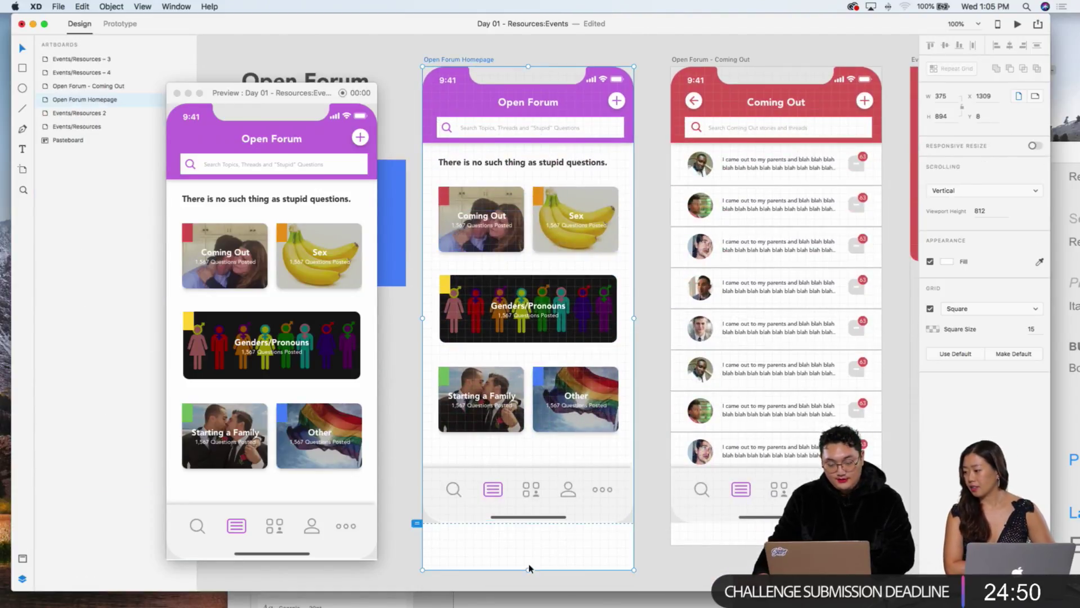
left_click_drag(527, 568, 527, 555)
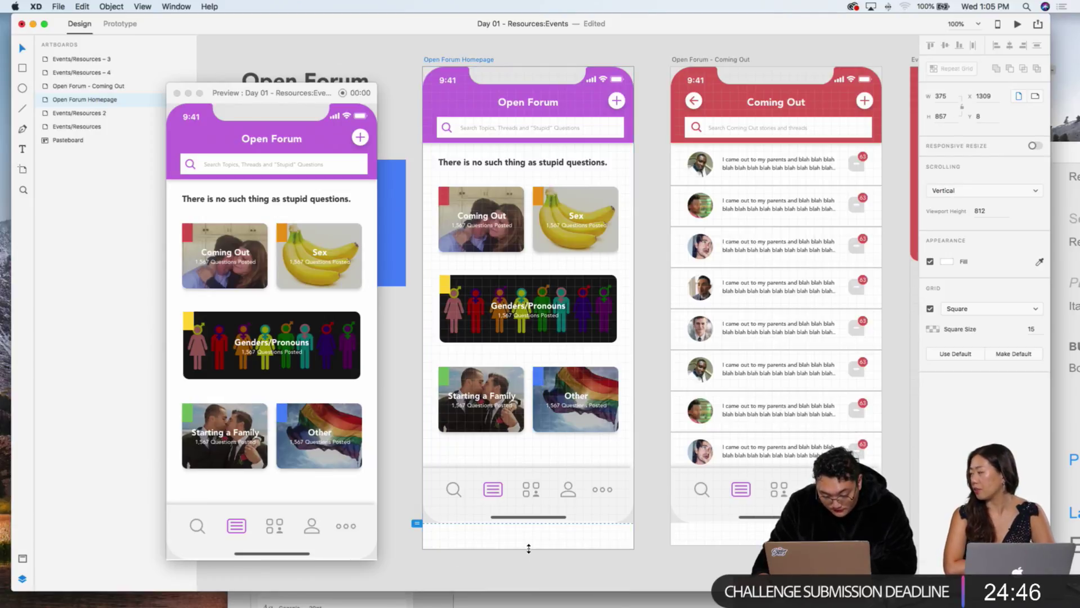
scroll(535, 563, "up", 1)
Step: Deselect the artboard and scroll the homepage preview to test its scrolling
left_click(541, 573)
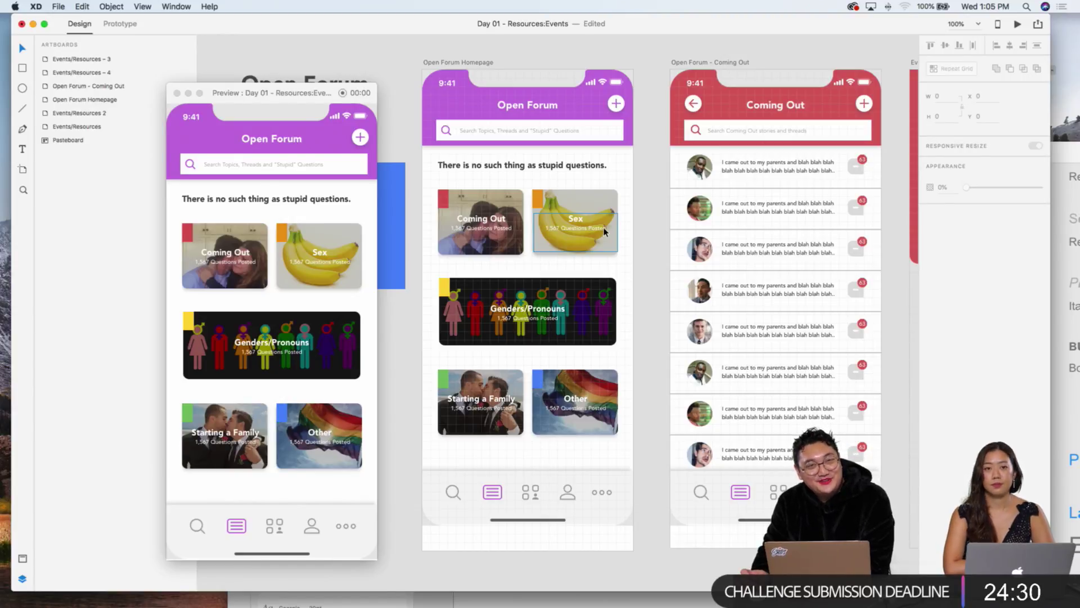
scroll(271, 236, "down", 3)
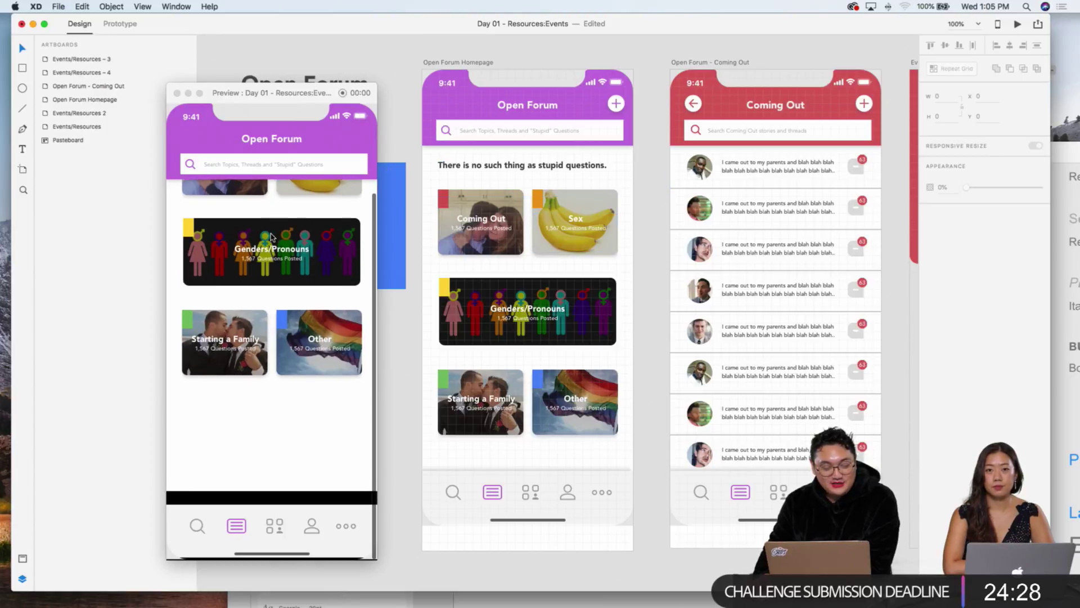
scroll(271, 236, "up", 3)
scroll(272, 235, "down", 2)
scroll(273, 235, "up", 2)
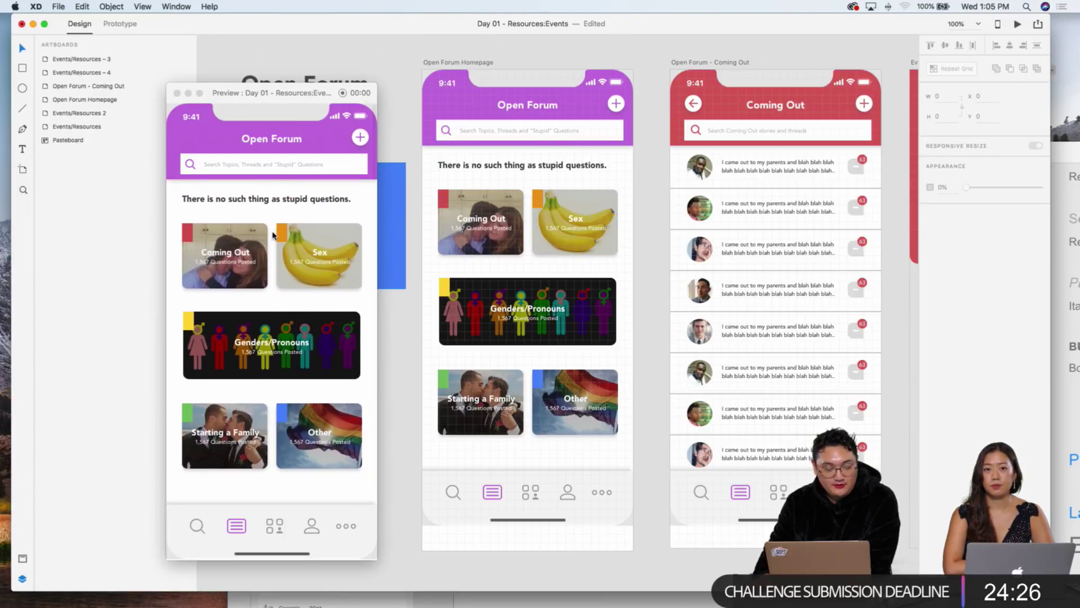
Step: Move the Preview window up beside the artboards and select the homepage header's plus button
left_click_drag(284, 100, 317, 66)
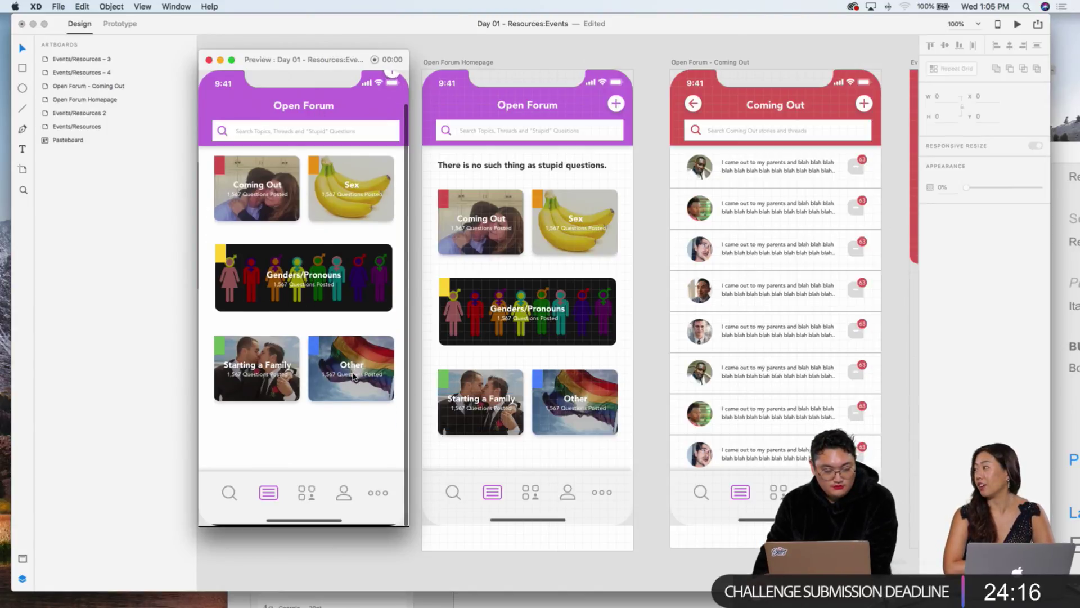
scroll(354, 376, "up", 3)
scroll(354, 376, "down", 2)
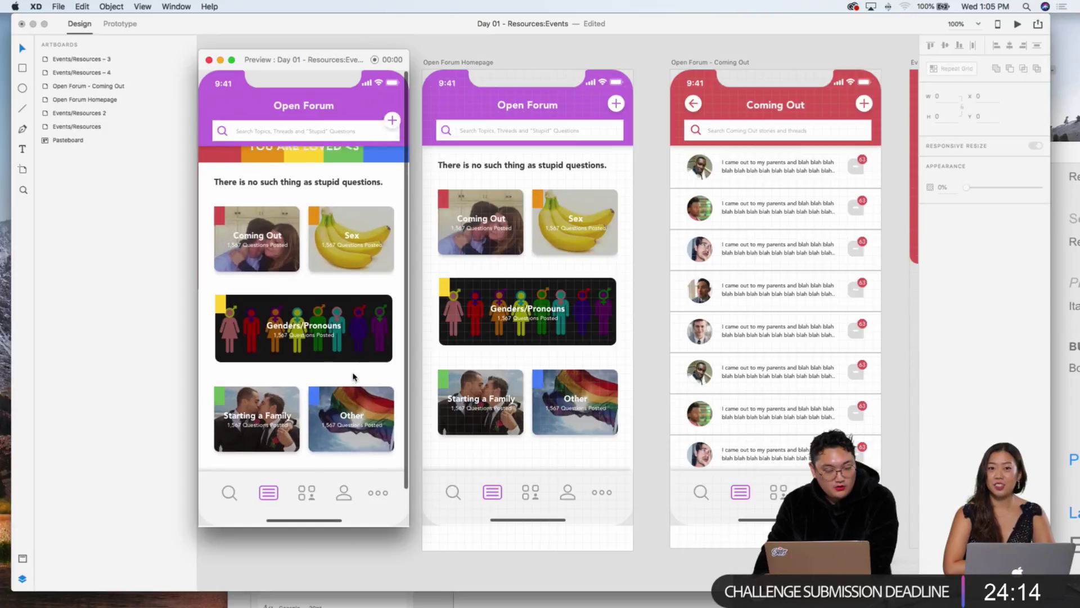
scroll(357, 374, "up", 2)
scroll(357, 374, "down", 2)
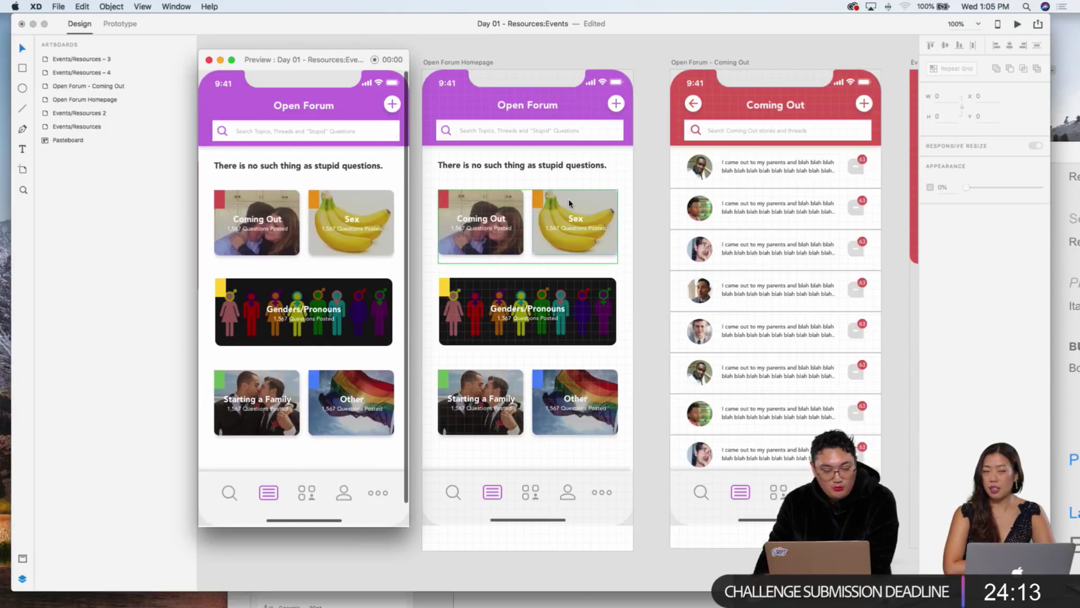
left_click(616, 104)
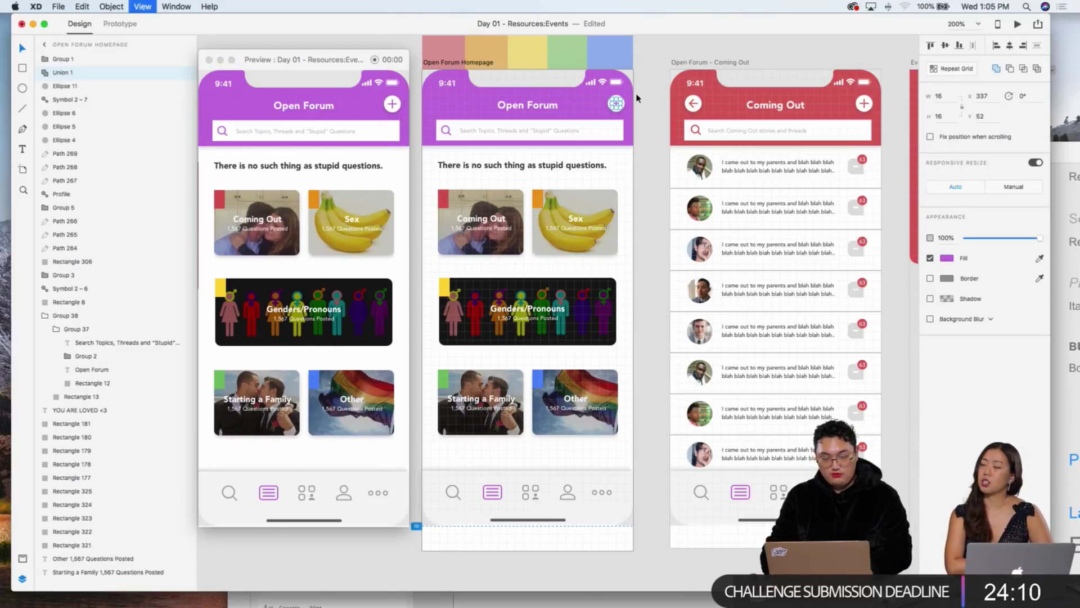
Step: Zoom in and fix the header plus button and its outer circle in place when scrolling
key("super+equal")
left_click(668, 64, "shift")
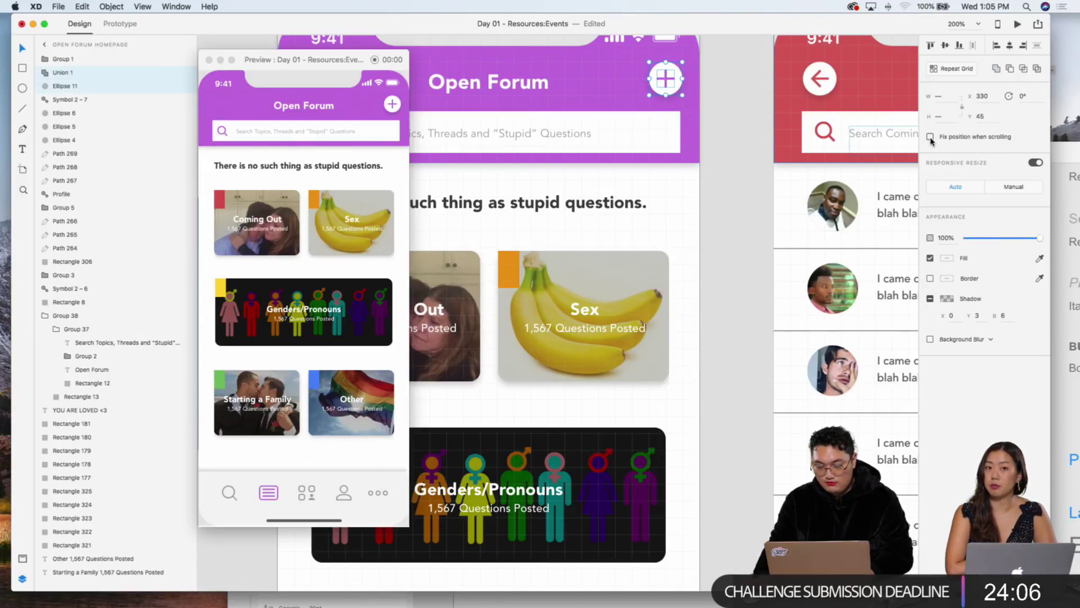
left_click(931, 138)
scroll(363, 263, "down", 3)
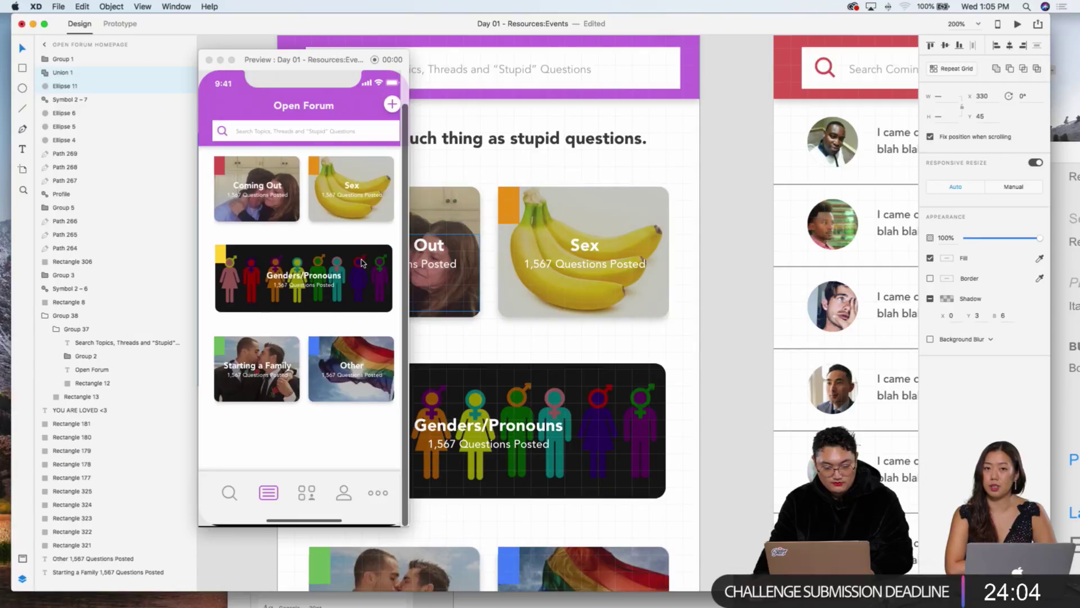
scroll(363, 263, "up", 3)
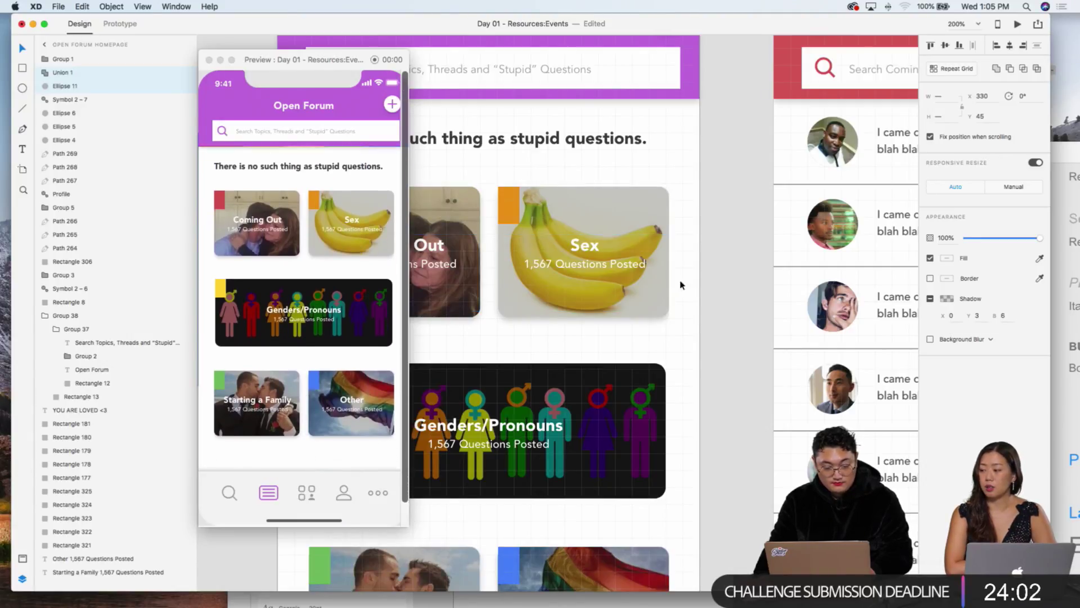
Step: Test the Coming Out conversation list and the Ask Away question form in Preview
left_click(791, 201)
scroll(289, 268, "down", 2)
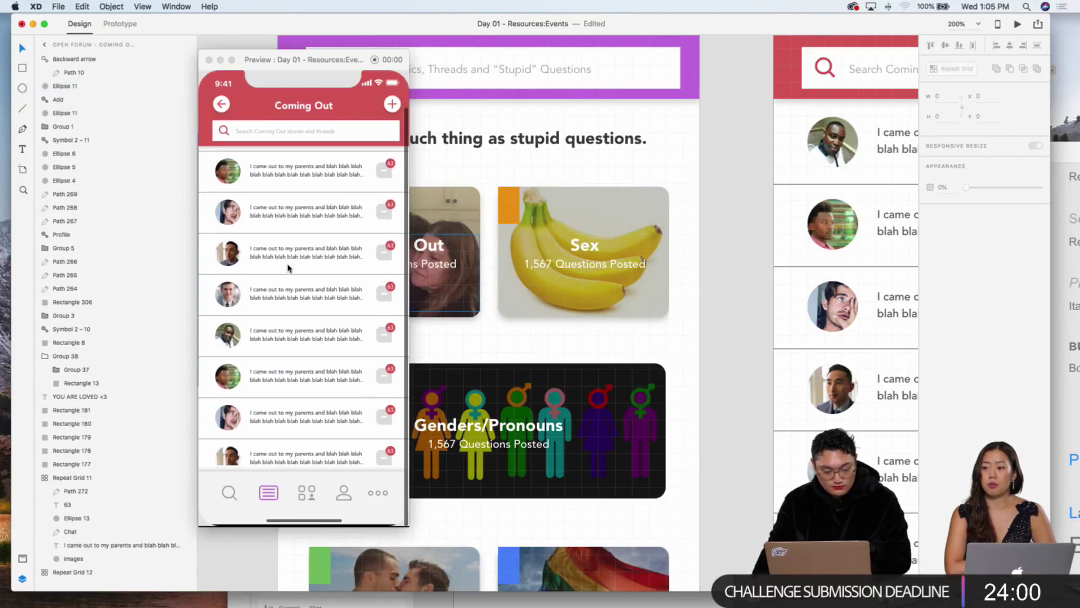
scroll(575, 279, "right", 10)
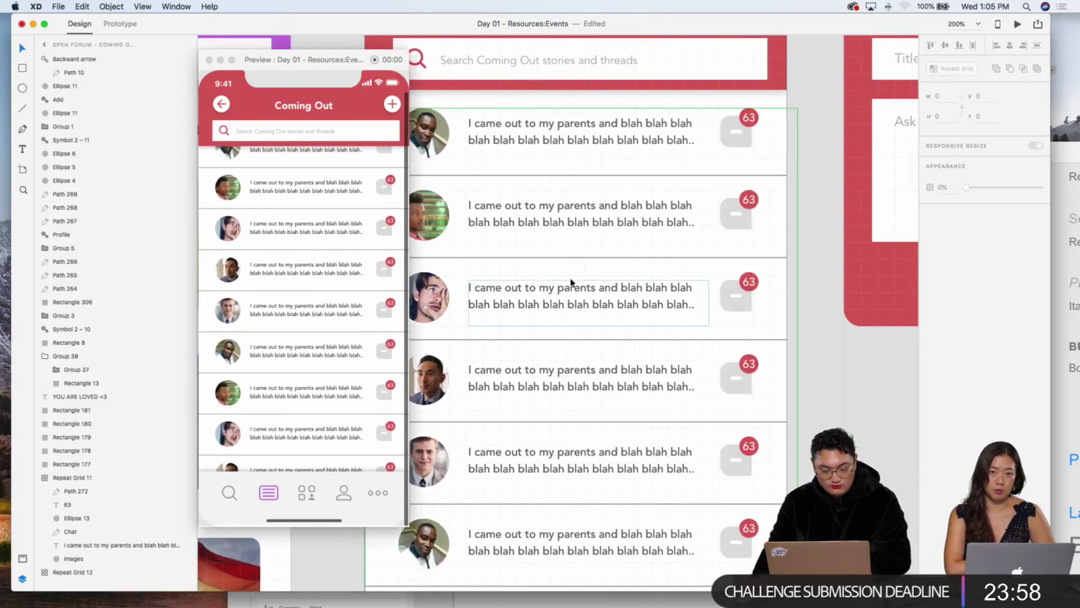
left_click(843, 281)
scroll(507, 284, "right", 10)
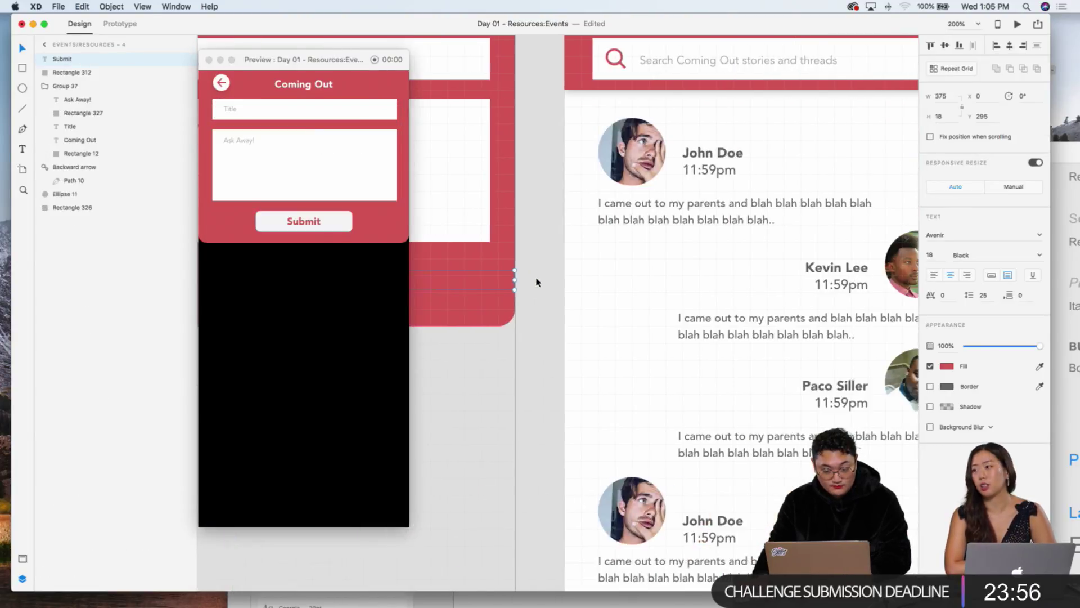
left_click(641, 270)
scroll(285, 300, "up", 3)
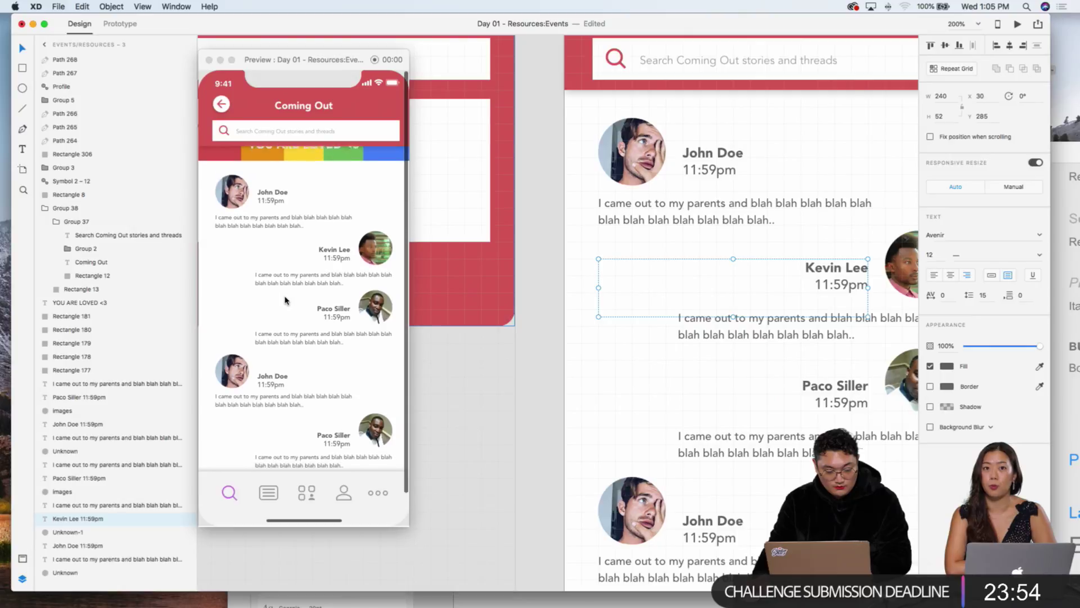
scroll(594, 269, "right", 5)
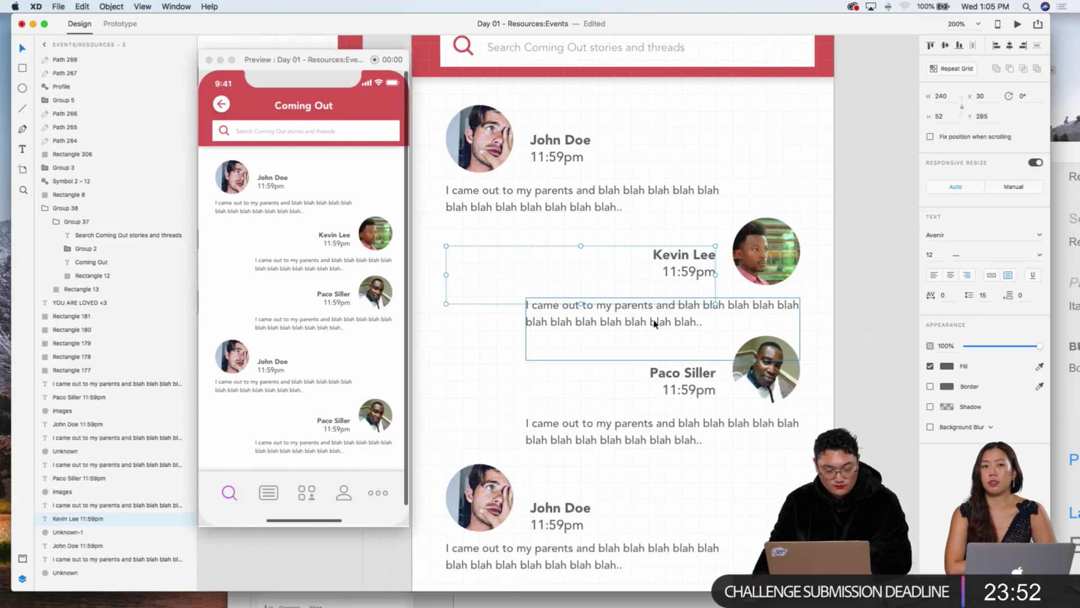
scroll(594, 269, "left", 10)
left_click(594, 269)
Step: Zoom back out to fit all artboards with super+1 and clear the selection
scroll(594, 269, "left", 10)
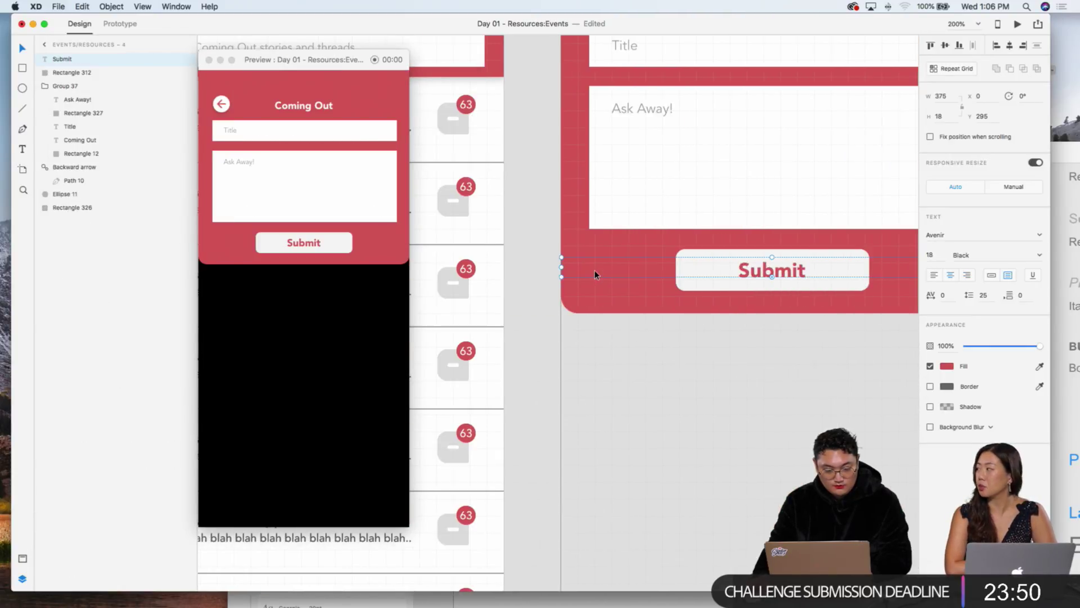
left_click(509, 275)
scroll(509, 275, "left", 10)
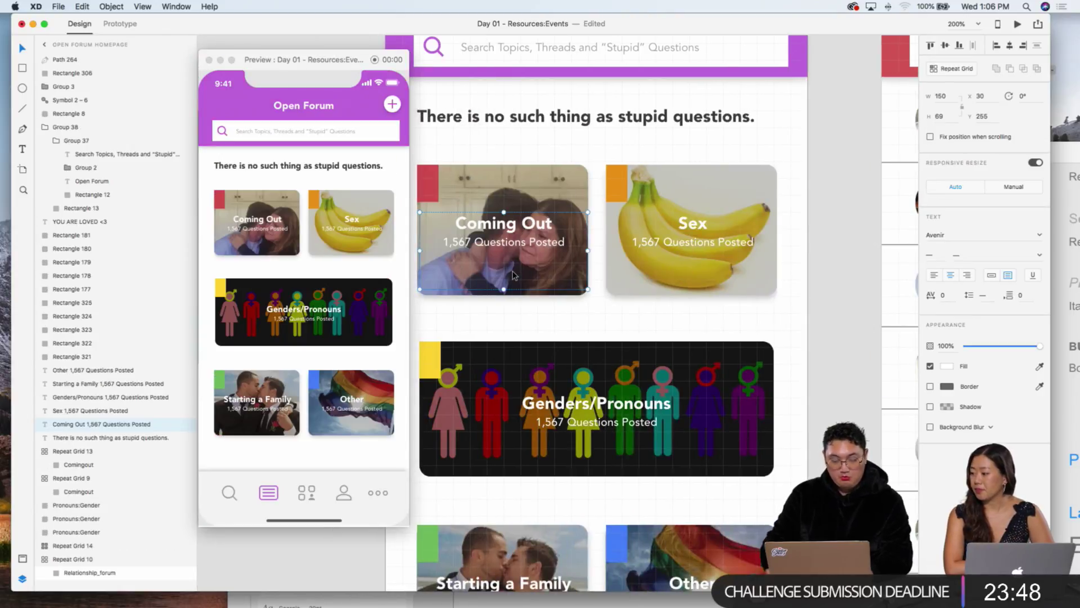
key("super+1")
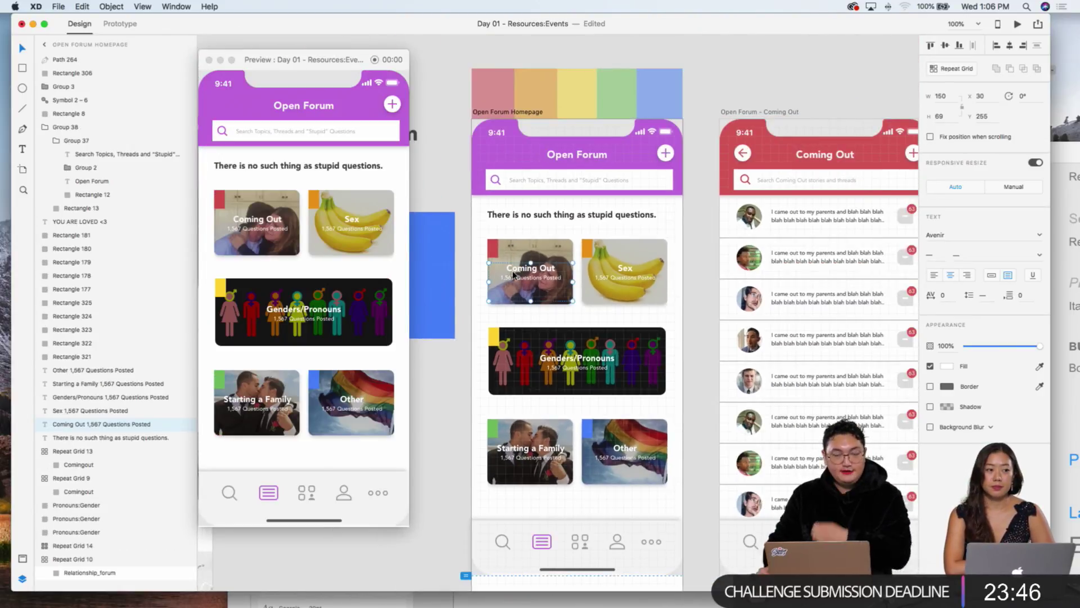
left_click(494, 198)
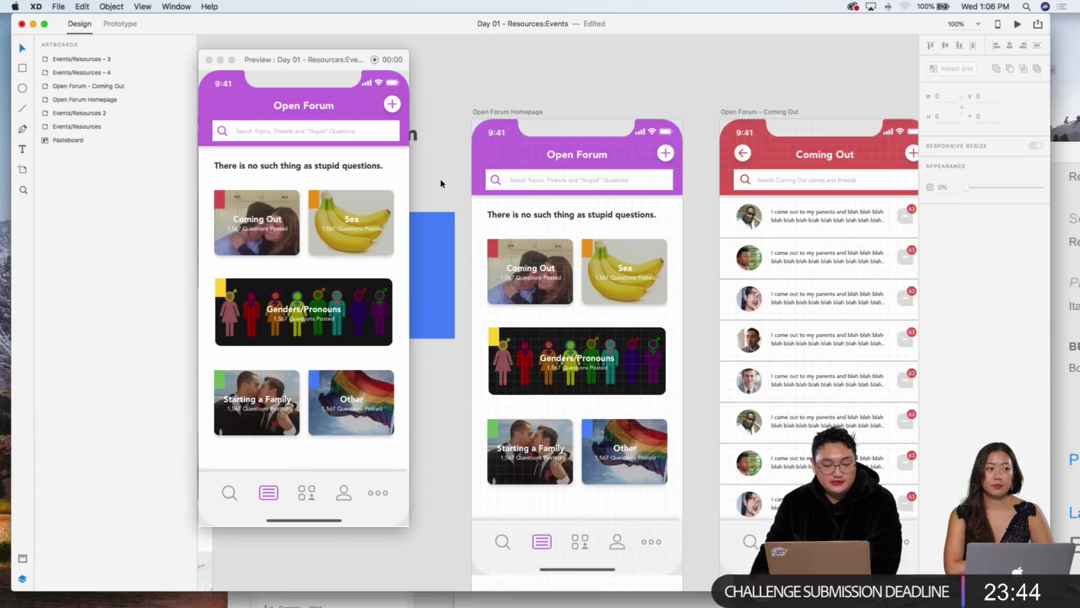
scroll(493, 198, "left", 3)
Step: Select and deselect the five rainbow colour bars, then shrink the Events document window
scroll(493, 198, "left", 15)
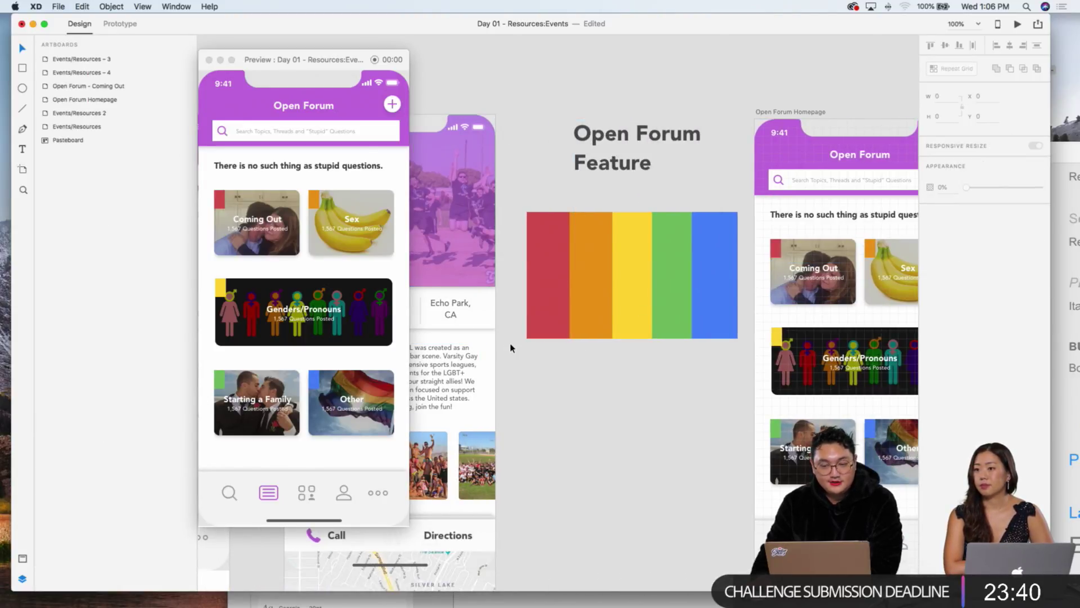
left_click_drag(559, 365, 706, 326)
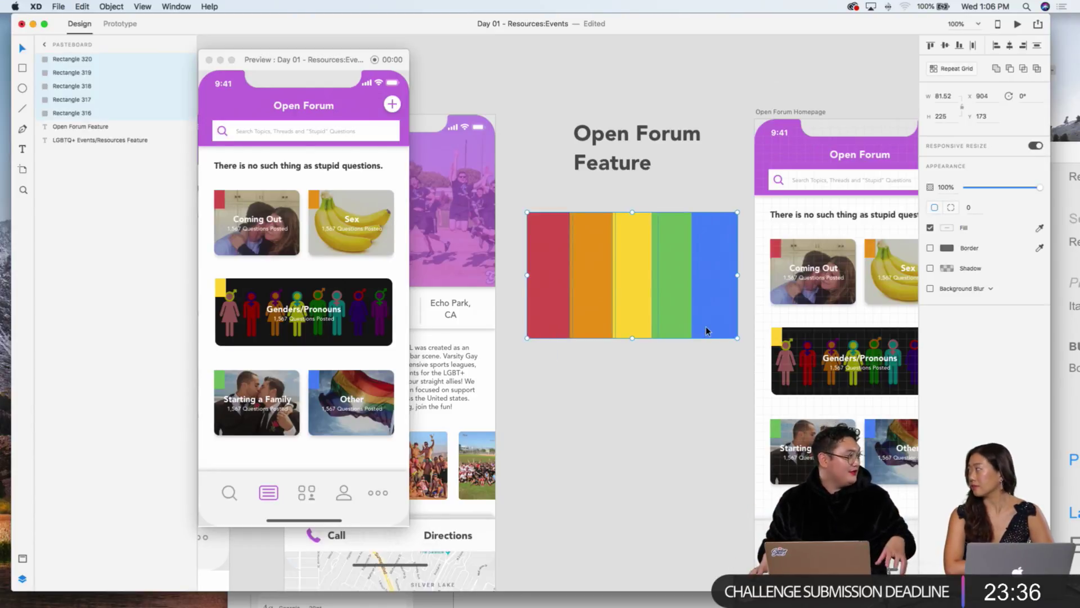
left_click(572, 369)
scroll(570, 344, "down", 10)
scroll(570, 343, "left", 5)
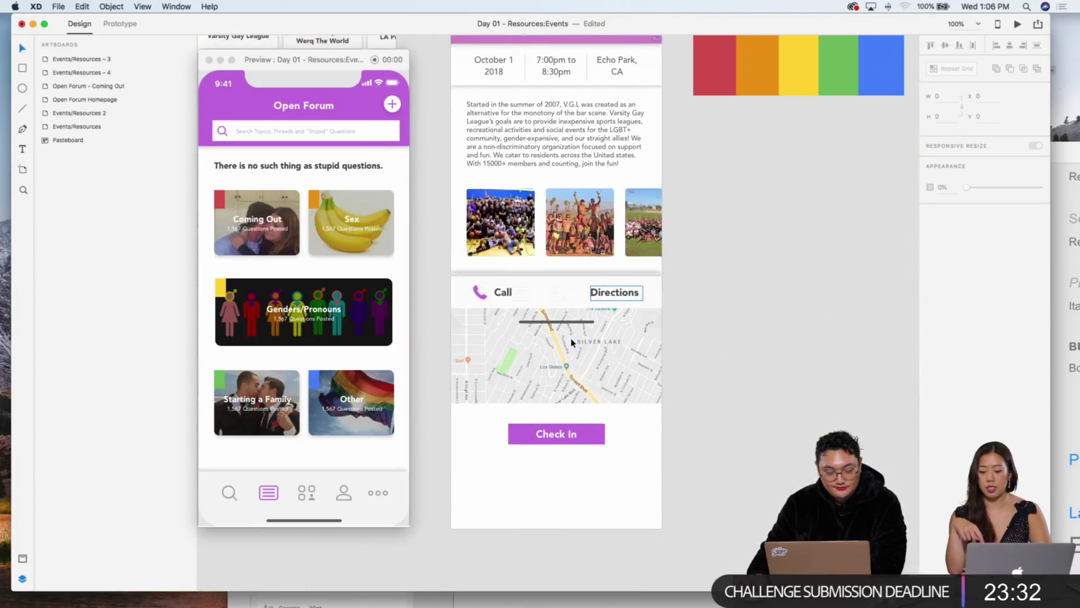
scroll(572, 342, "left", 5)
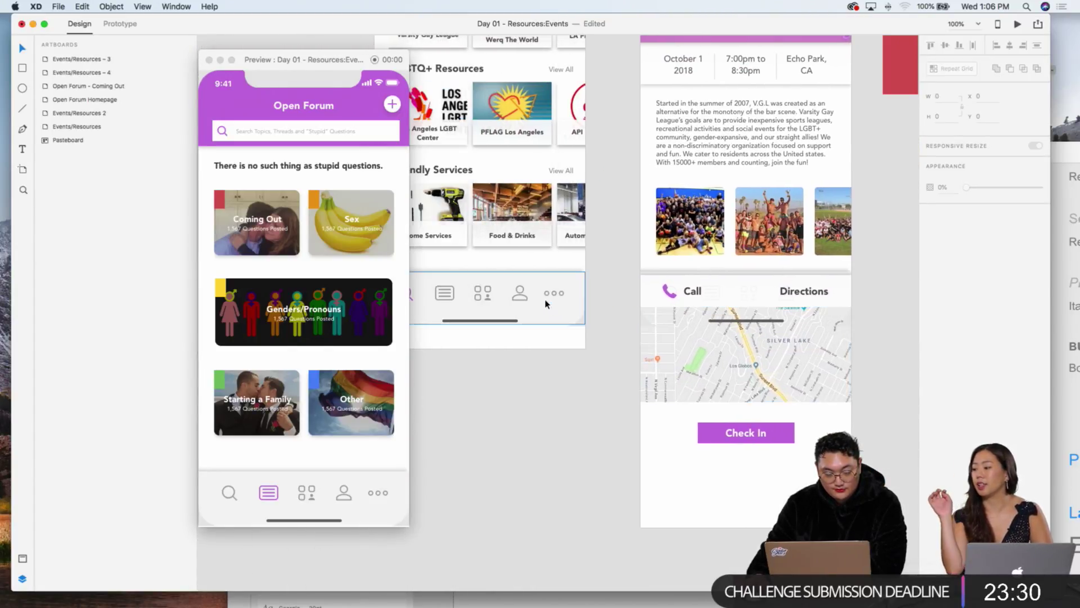
double_click(656, 29)
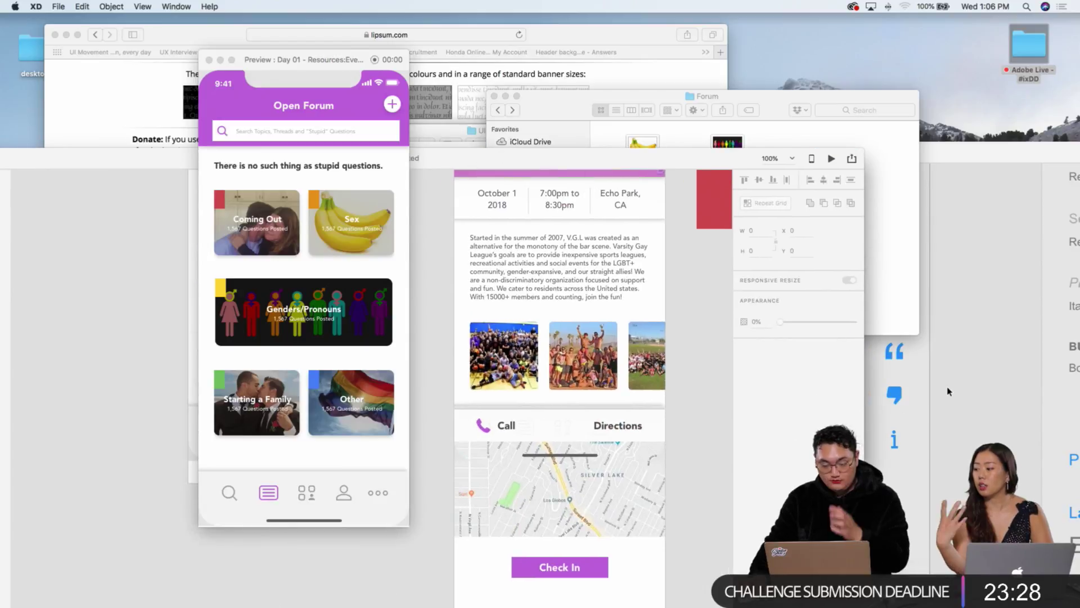
Step: Return from UI_Kit to the event document and zoom in on the Directions area
left_click(951, 392)
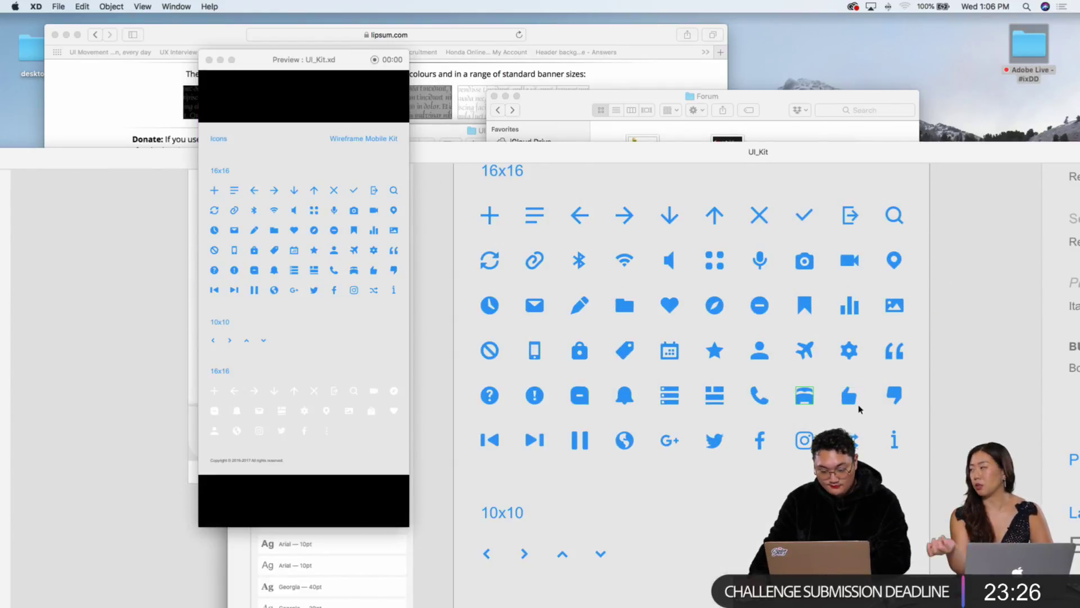
left_click(121, 223)
left_click_drag(500, 158, 568, 40)
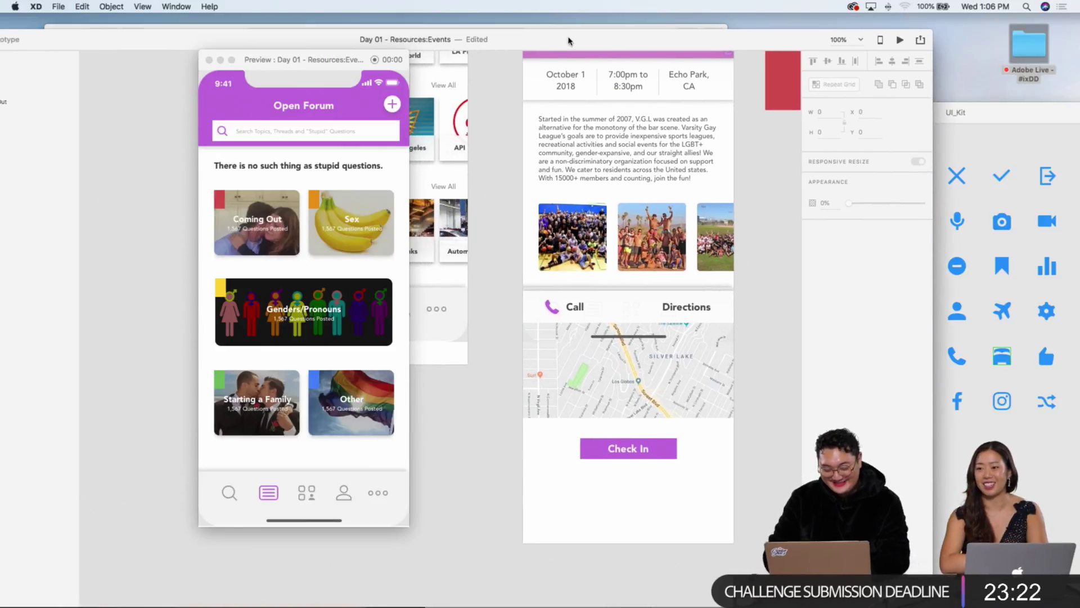
key("super+equal")
scroll(588, 270, "right", 10)
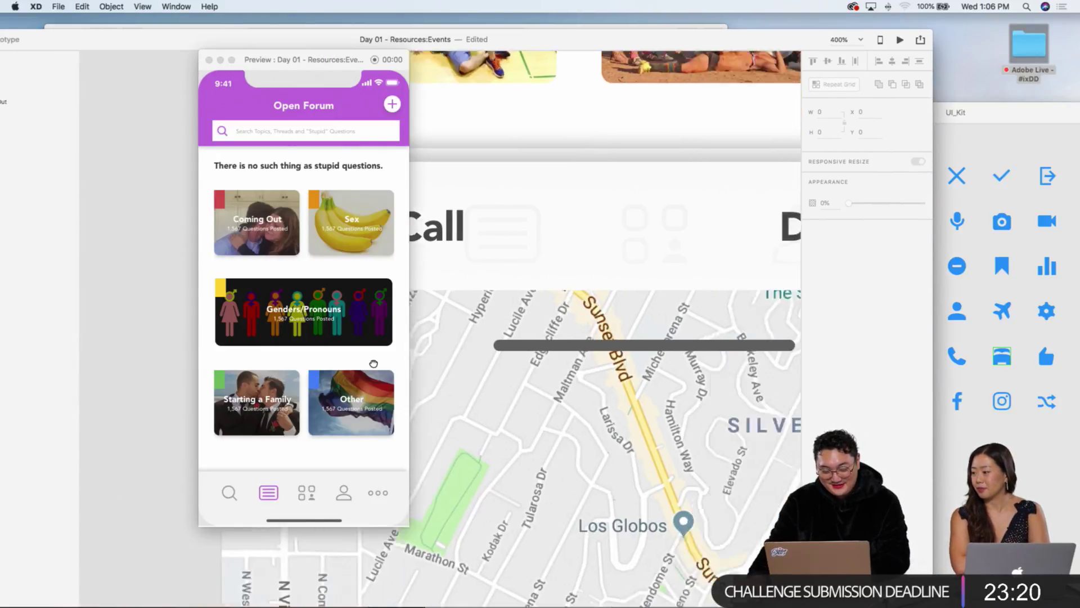
Step: Paste the car icon from UI_Kit next to Directions and enlarge it slightly
key("super+v")
left_click_drag(451, 337, 598, 273)
scroll(598, 272, "left", 5)
left_click_drag(763, 275, 524, 265)
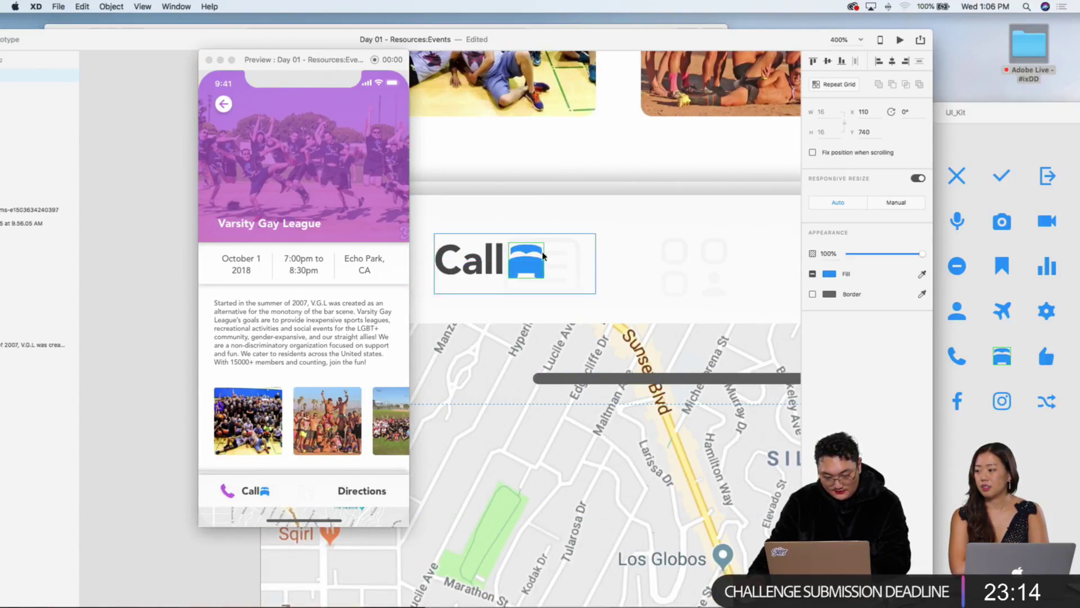
double_click(543, 245)
left_click_drag(544, 245, 552, 237)
scroll(552, 247, "left", 5)
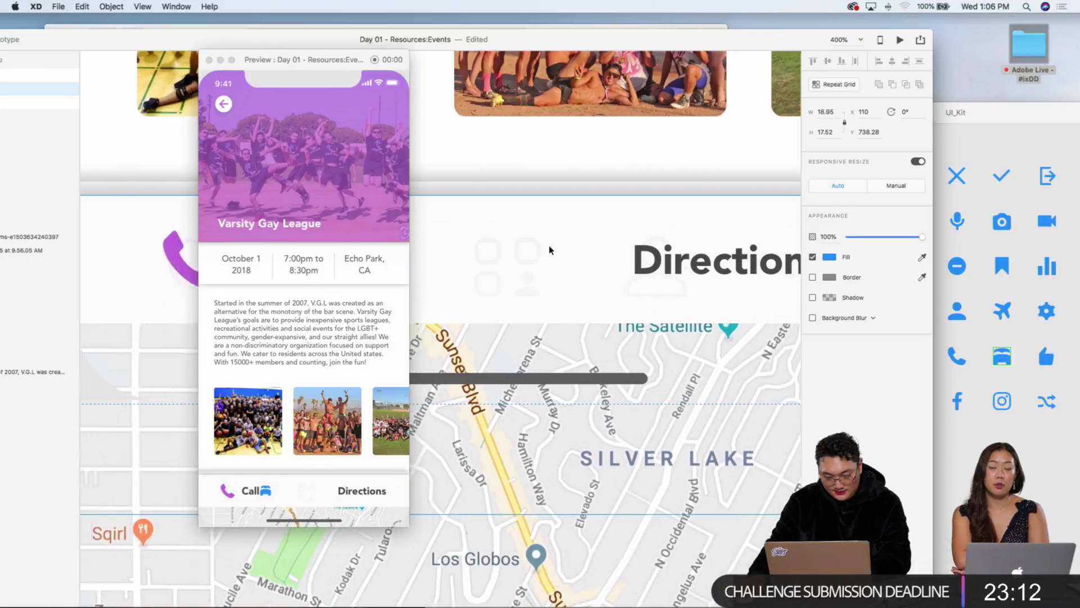
Step: Enlarge the car icon further and slide it right beside Directions
left_click_drag(702, 273, 632, 232)
left_click(576, 323)
double_click(597, 265)
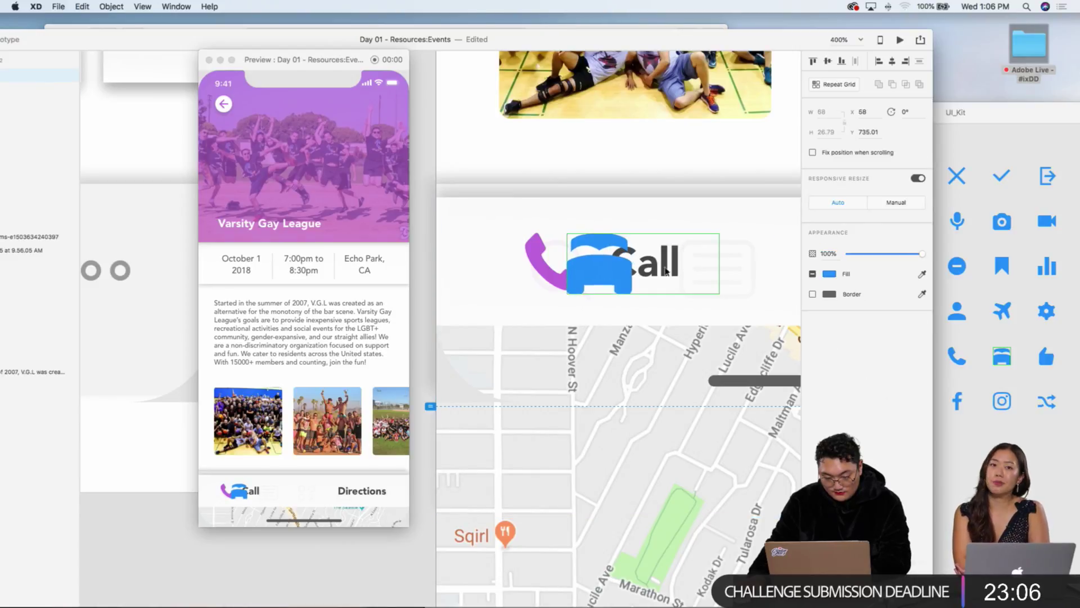
left_click_drag(665, 274, 741, 265)
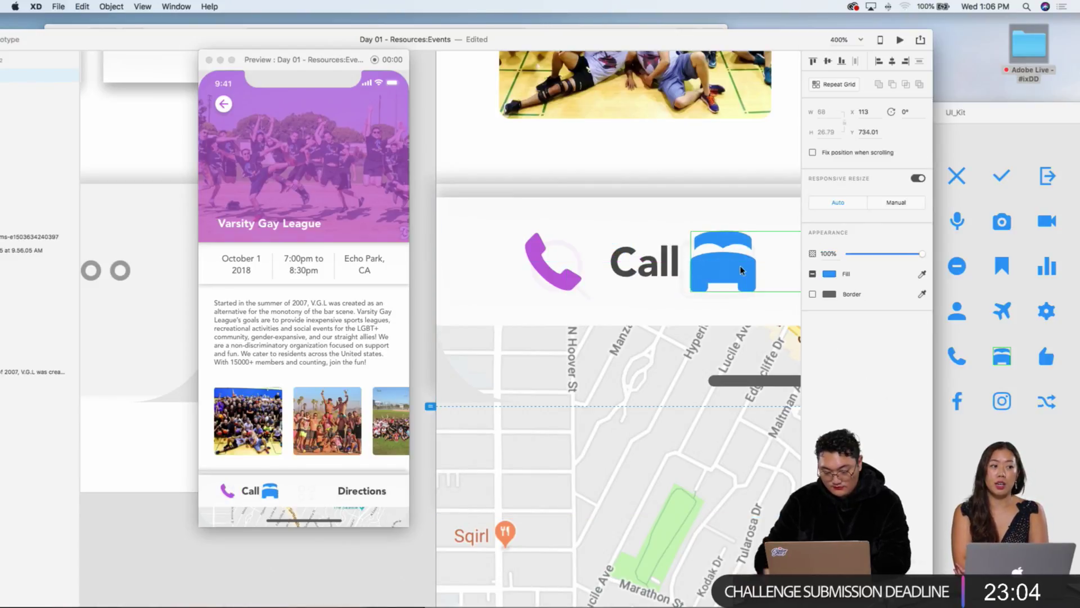
key("super+minus")
key("shift+Right")
key("shift+Right")
key("shift+Right")
key("shift+Right")
key("shift+Right")
key("shift+Right")
key("shift+Right")
key("shift+Right")
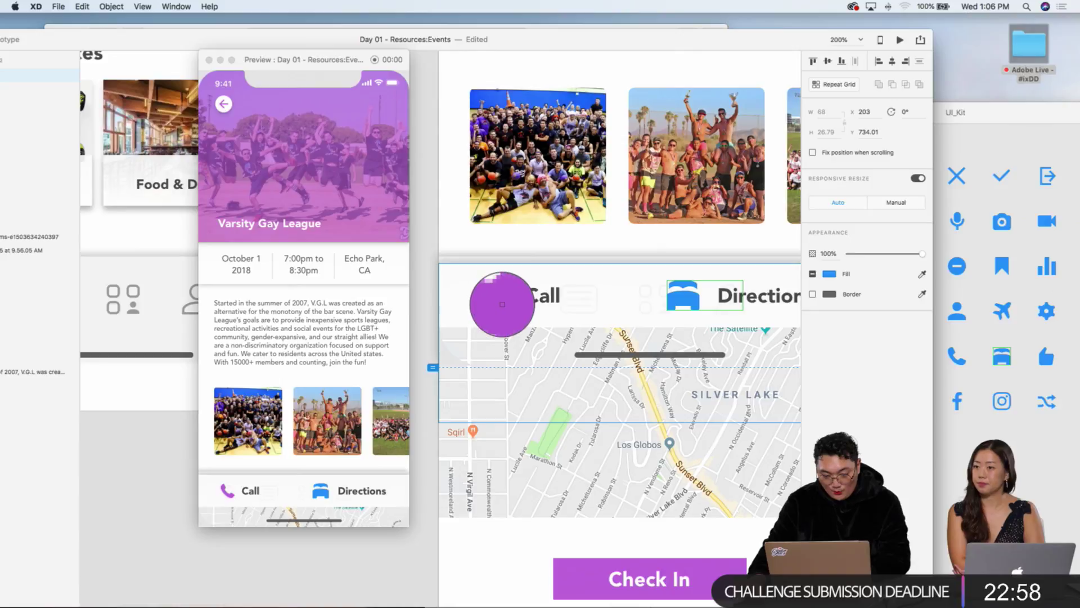
Step: Colour the car icon the phone icon's purple using the Fill eyedropper
left_click(498, 298)
scroll(496, 365, "left", 2)
scroll(489, 360, "left", 2)
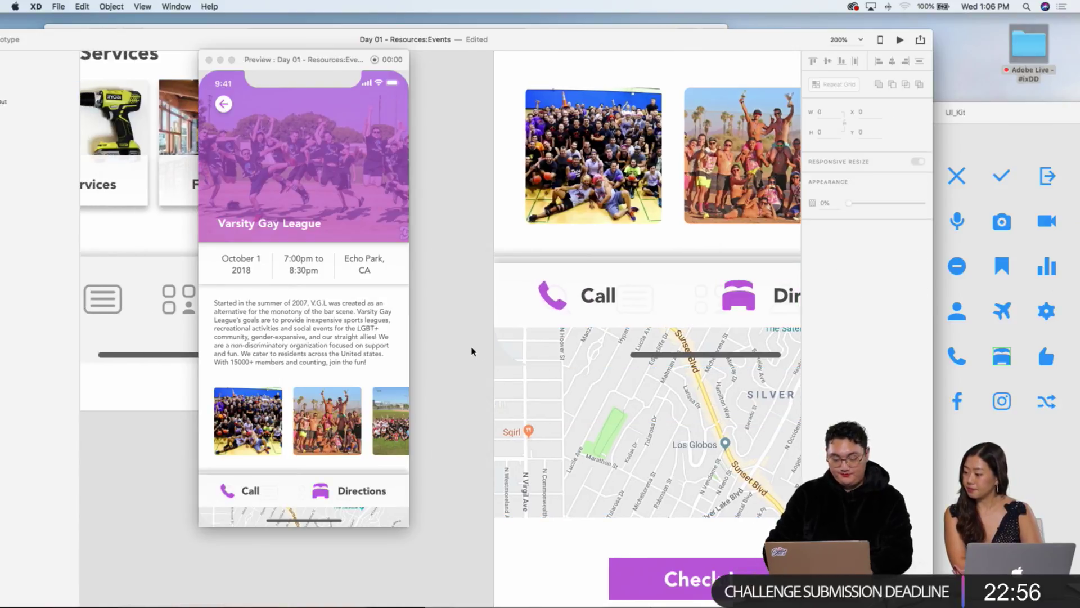
scroll(472, 350, "down", 5)
scroll(472, 350, "right", 3)
scroll(506, 352, "up", 2)
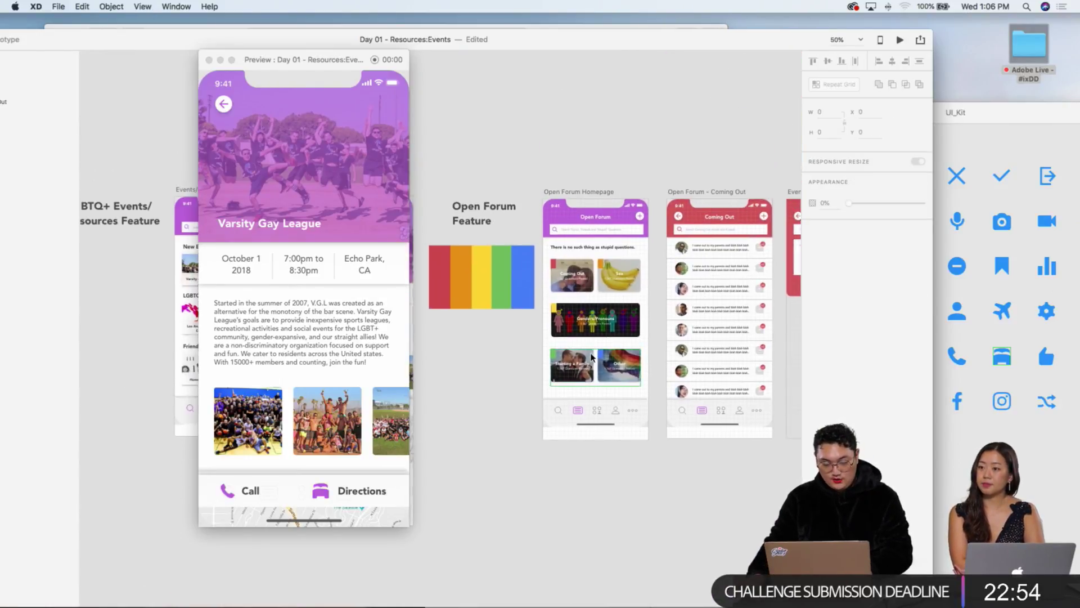
scroll(563, 357, "left", 4)
scroll(586, 358, "left", 3)
scroll(563, 337, "right", 3)
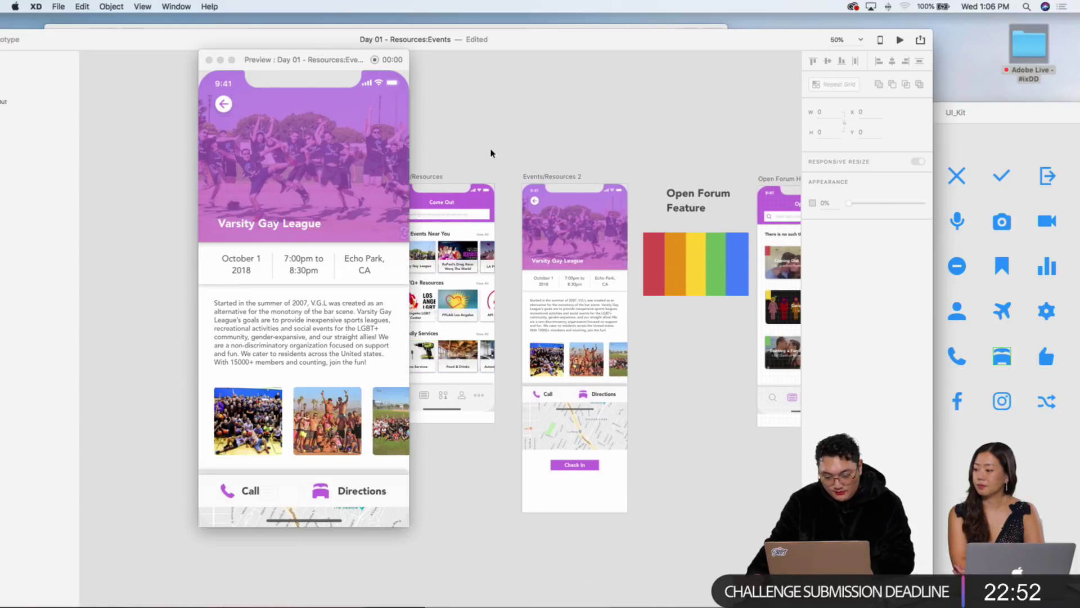
left_click_drag(547, 45, 567, 10)
scroll(563, 137, "right", 5)
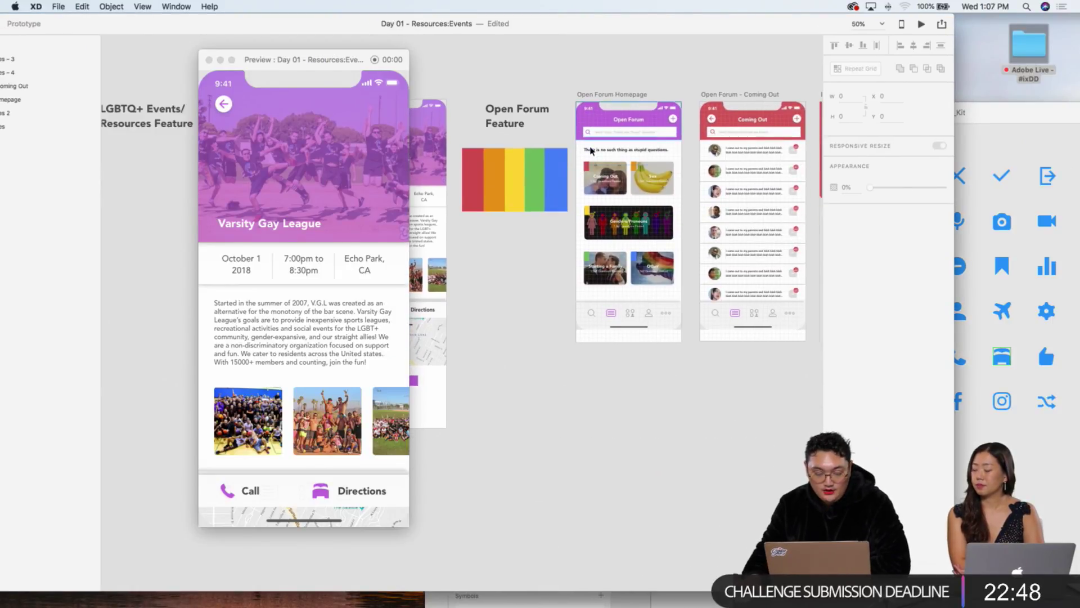
scroll(574, 145, "down", 3)
scroll(585, 147, "left", 4)
scroll(590, 148, "left", 2)
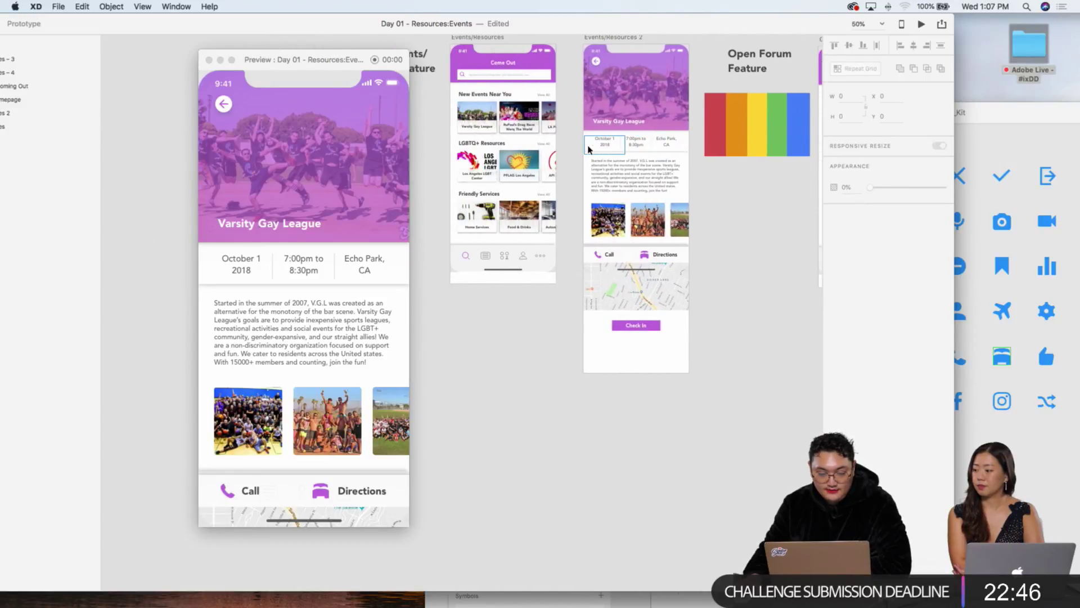
scroll(590, 148, "right", 10)
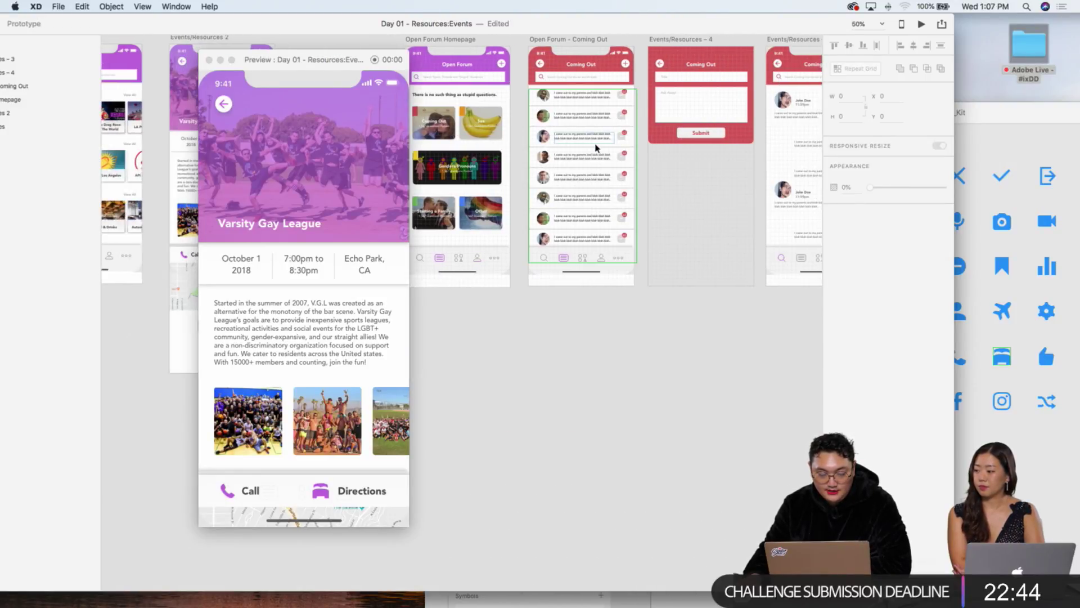
scroll(596, 148, "right", 4)
scroll(596, 148, "left", 8)
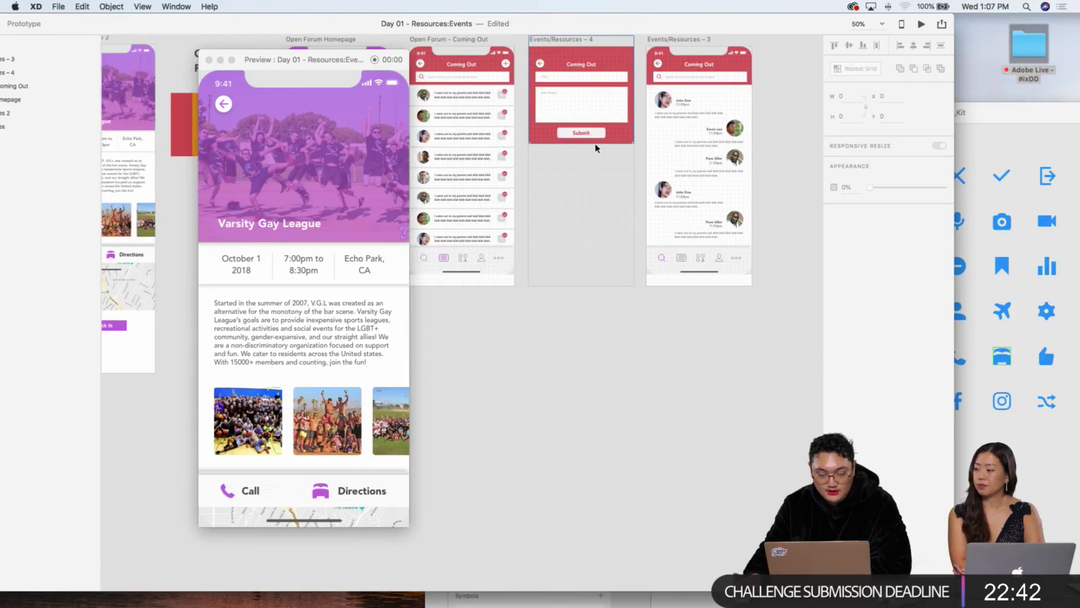
scroll(595, 148, "left", 1)
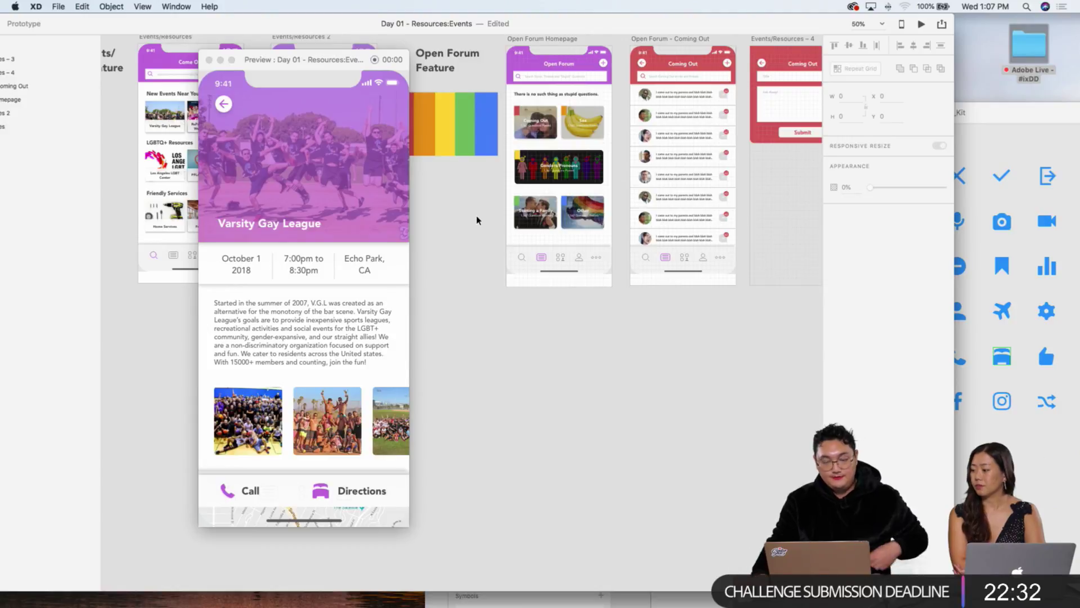
scroll(478, 220, "up", 5)
scroll(479, 219, "left", 10)
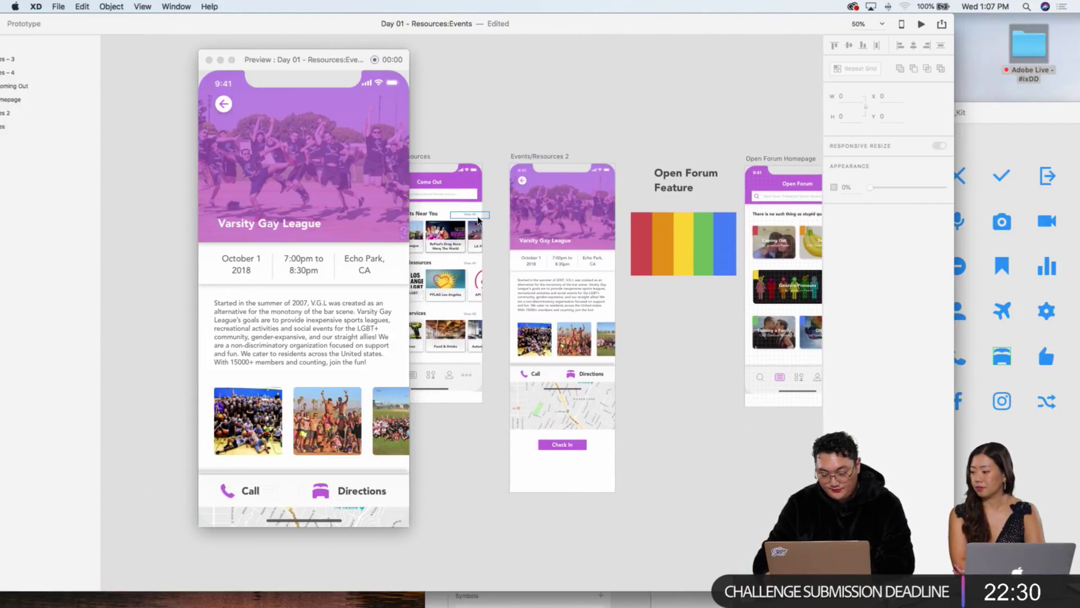
scroll(479, 219, "up", 3)
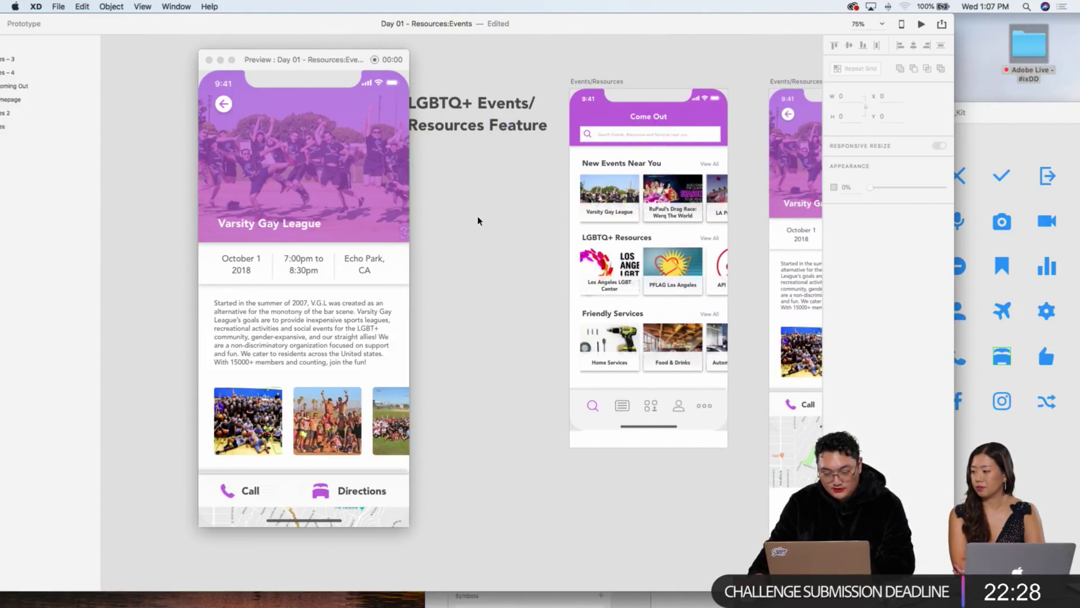
scroll(479, 220, "right", 15)
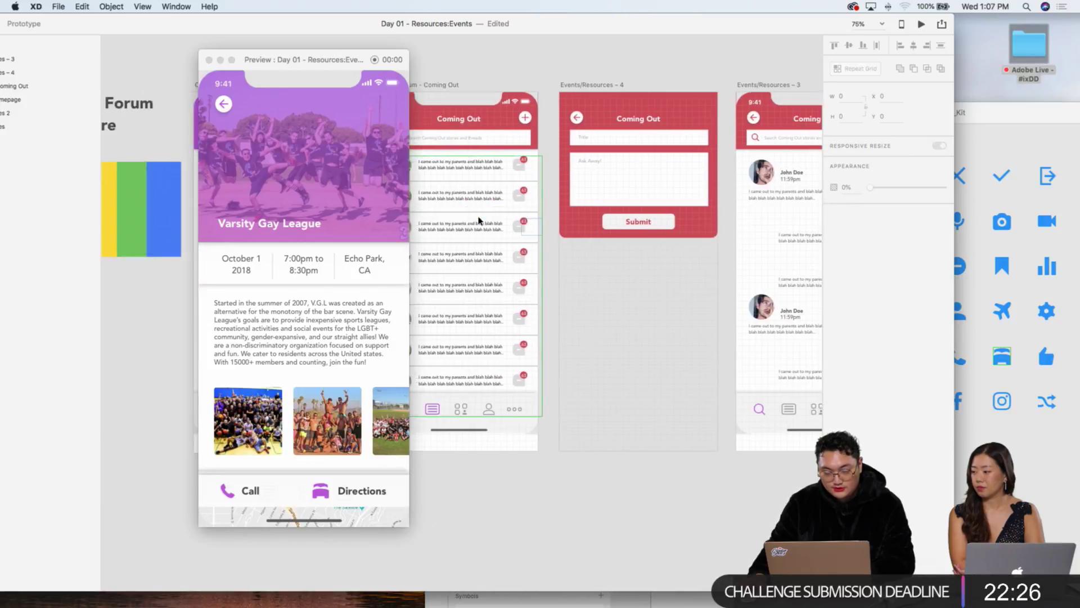
scroll(479, 220, "left", 15)
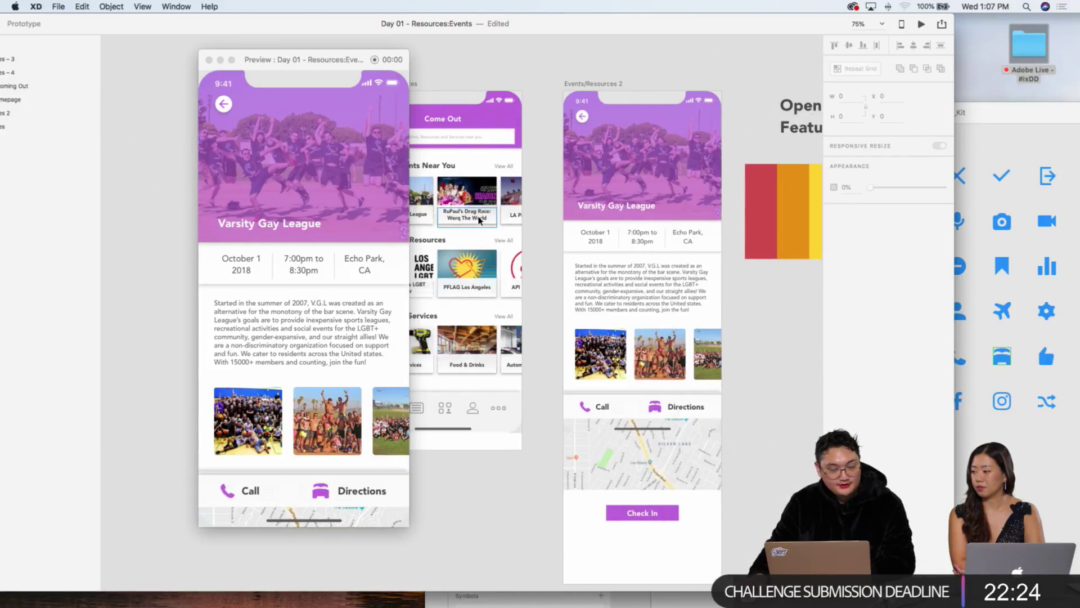
scroll(479, 220, "right", 15)
scroll(481, 219, "left", 15)
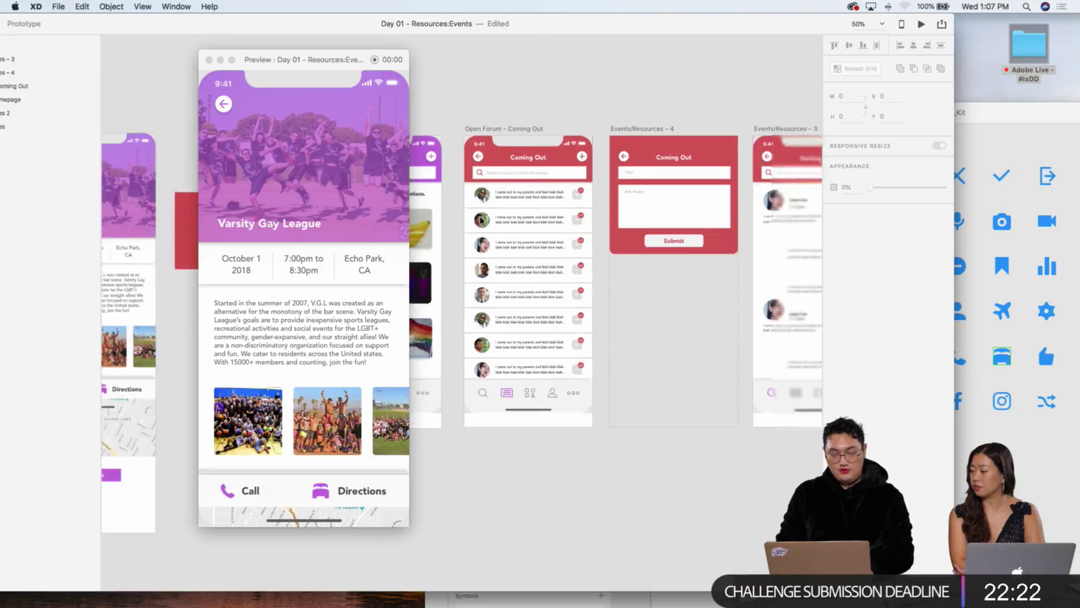
scroll(488, 221, "left", 15)
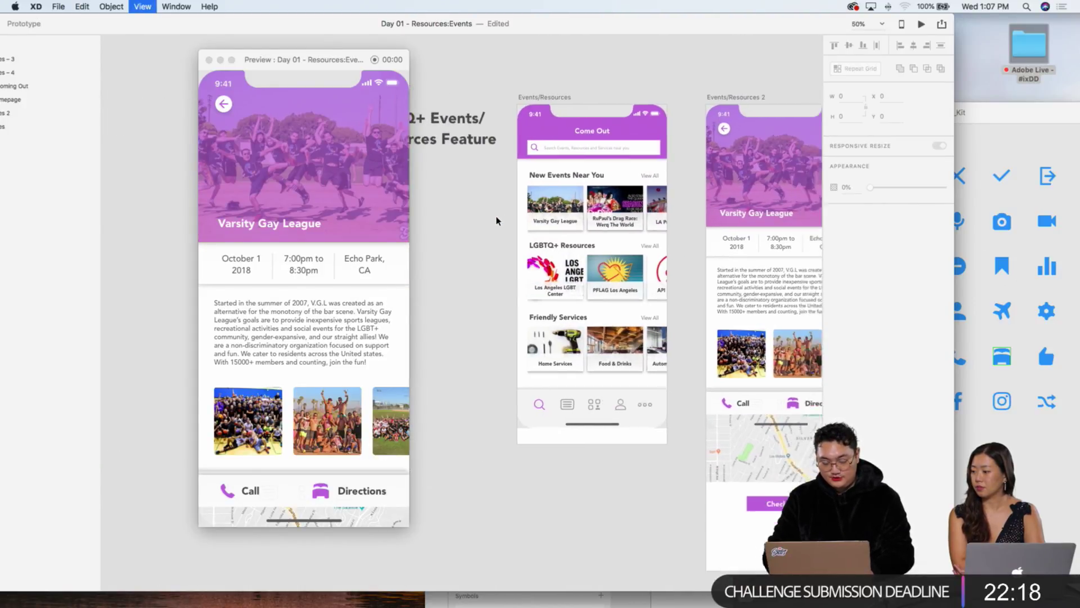
key("super+minus")
Step: Alt-drag both Events/Resources artboards to duplicate them below the originals
left_click(543, 163)
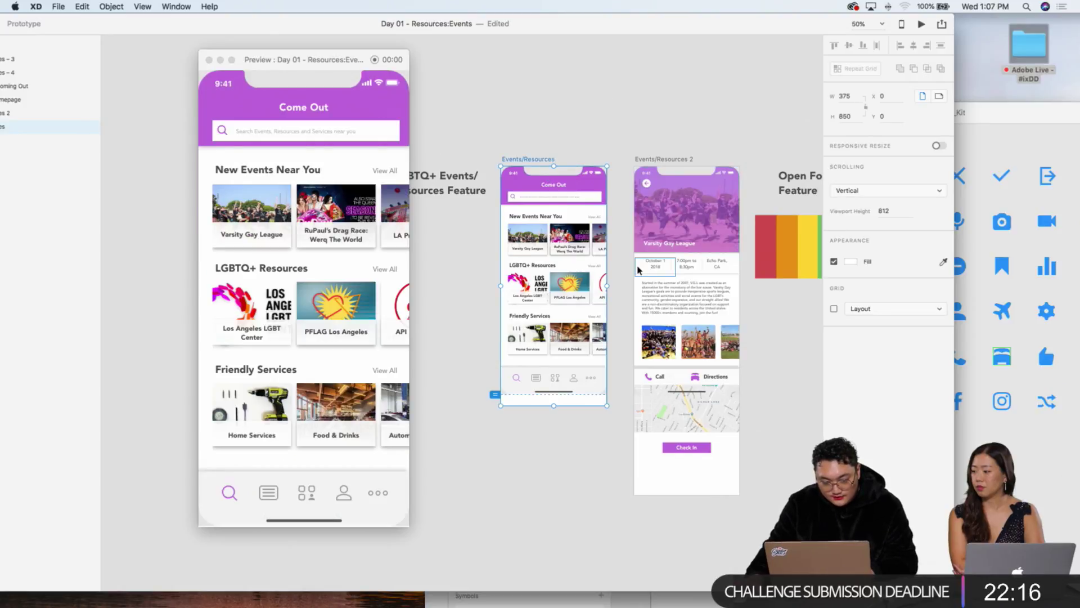
scroll(639, 270, "down", 5)
scroll(638, 269, "right", 5)
scroll(636, 268, "left", 2)
left_click(606, 90, "shift")
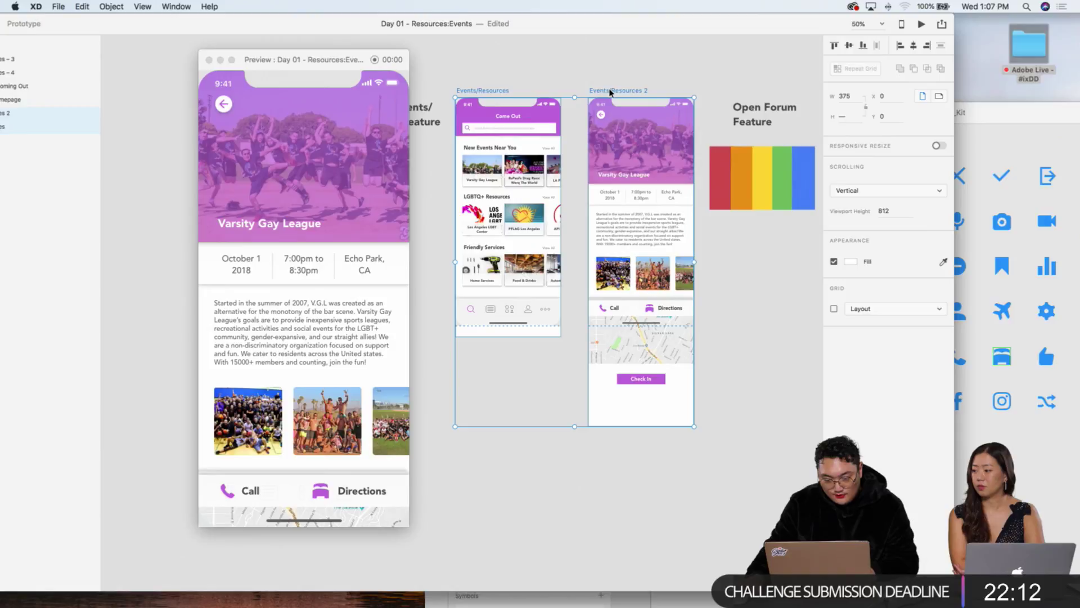
left_click_drag(607, 157, 612, 448)
left_click(707, 458)
Step: Scroll to the copies, zoom to 100% and move the window to reveal the artboard list
scroll(706, 458, "down", 3)
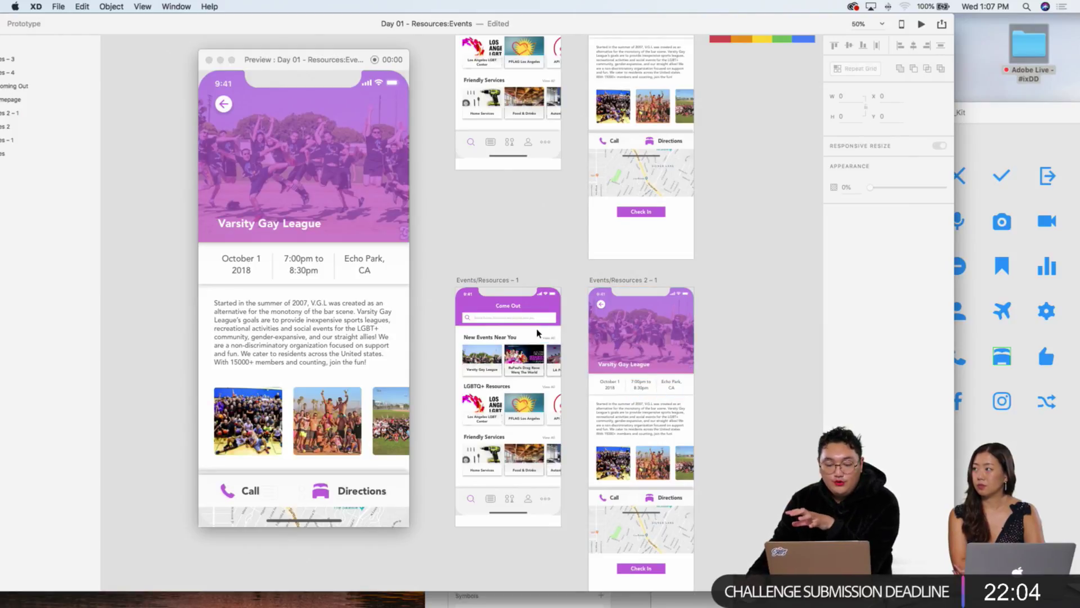
scroll(527, 342, "down", 2)
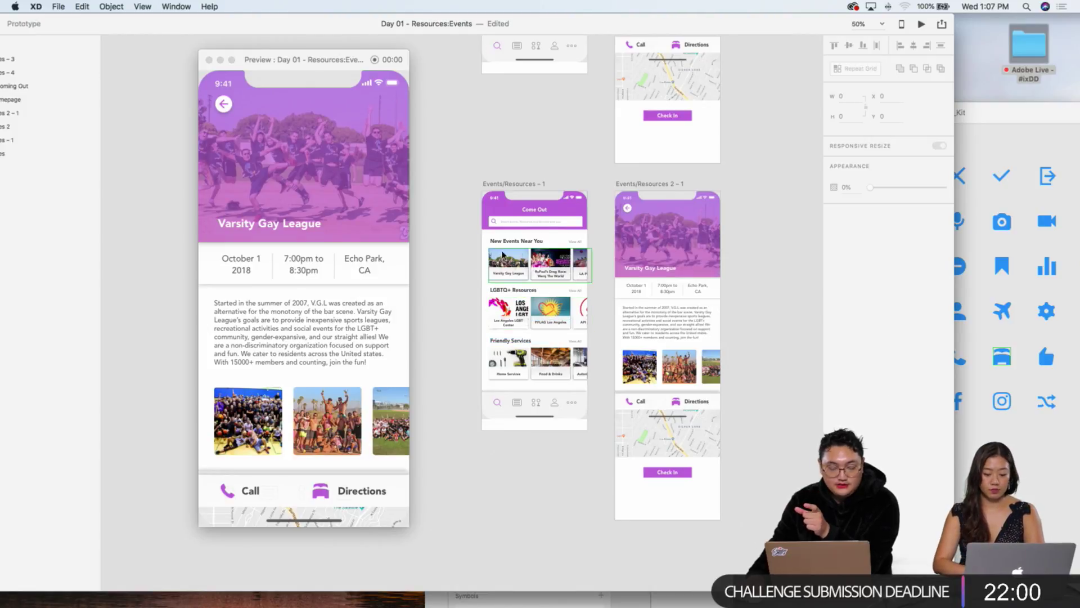
scroll(521, 243, "left", 1)
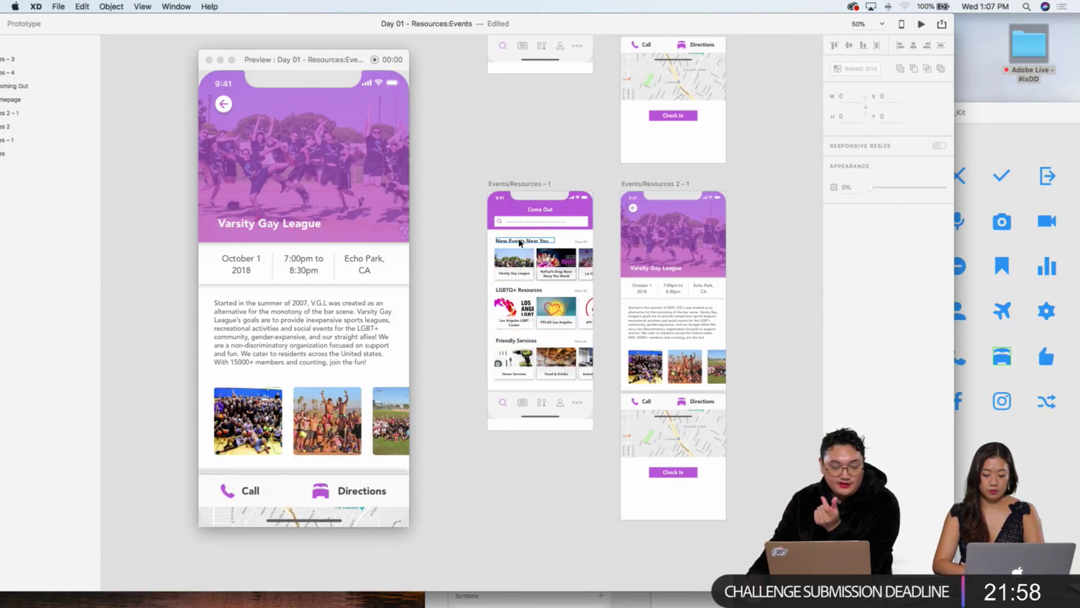
scroll(526, 241, "down", 2)
scroll(540, 237, "left", 2)
key("super+1")
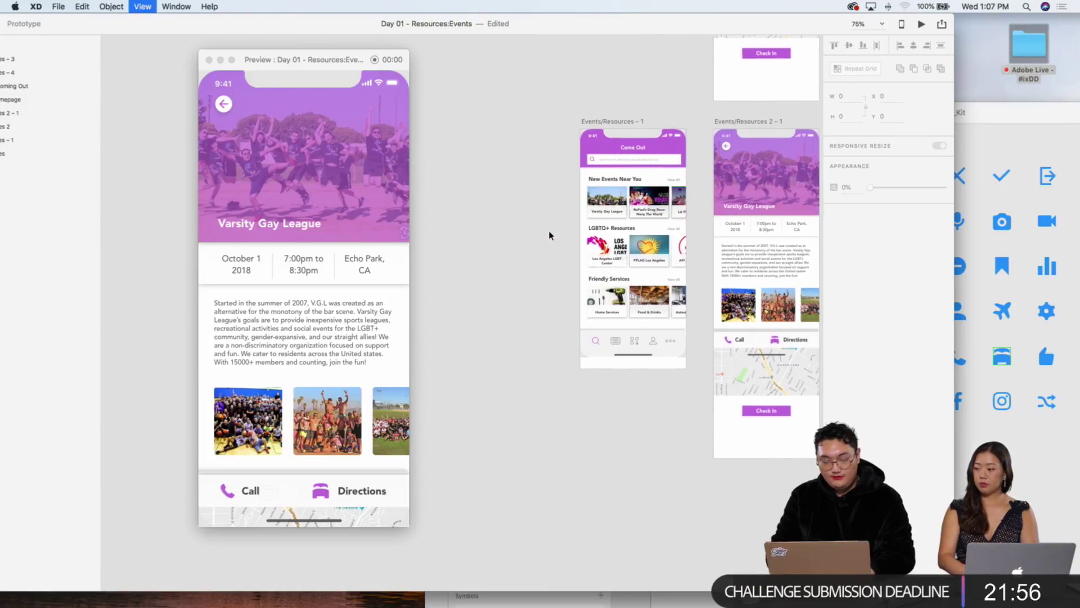
scroll(619, 232, "right", 5)
scroll(615, 236, "up", 3)
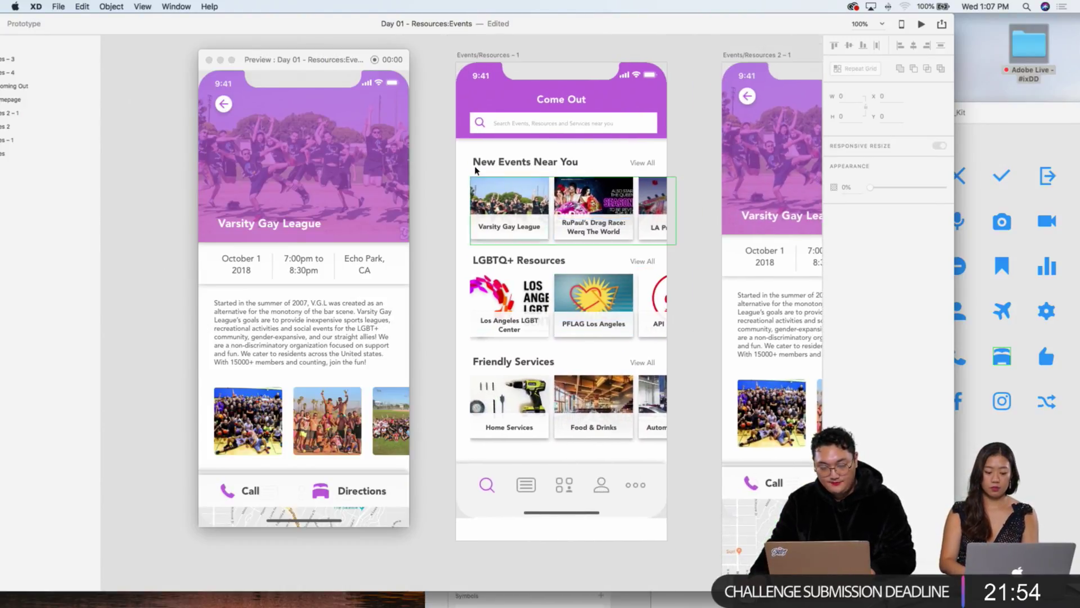
left_click_drag(320, 29, 441, 20)
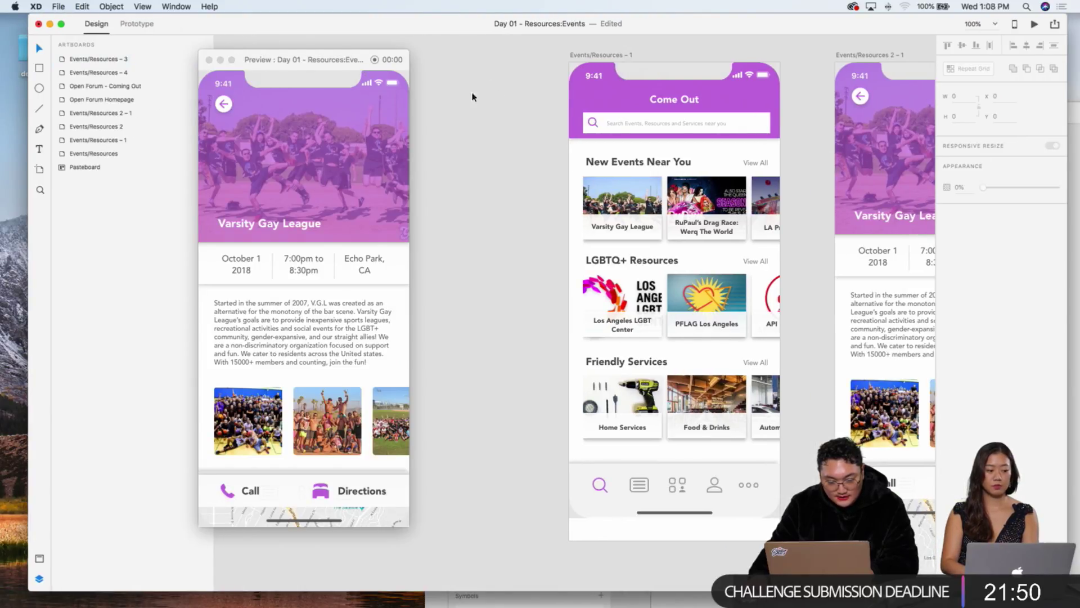
Step: Duplicate Events/Resources – 1 below itself at 75% zoom, creating Events/Resources – 2
left_click(578, 54)
key("super+minus")
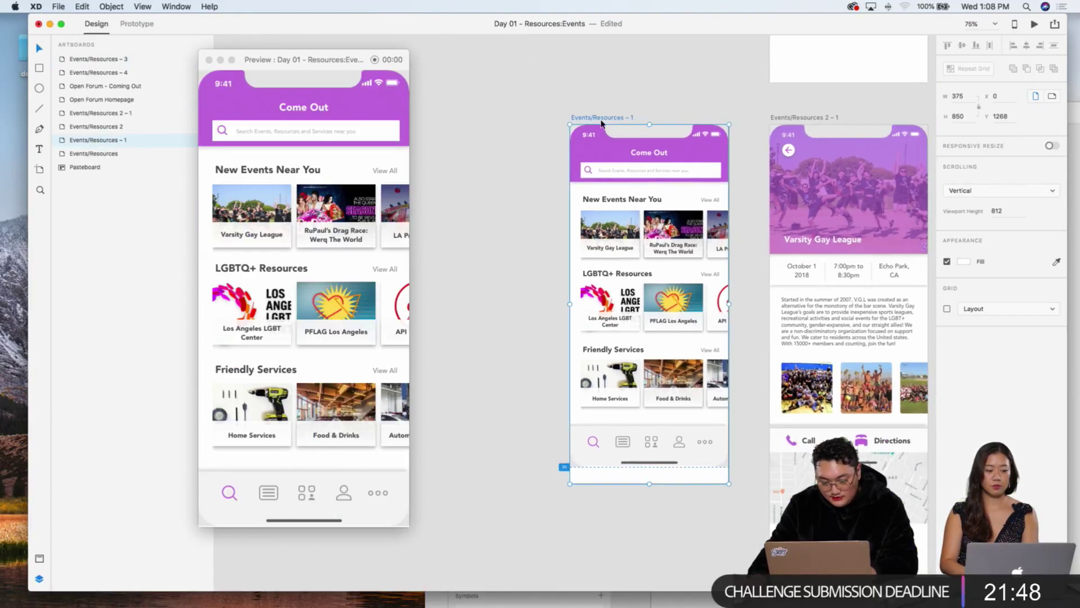
left_click_drag(604, 121, 604, 507)
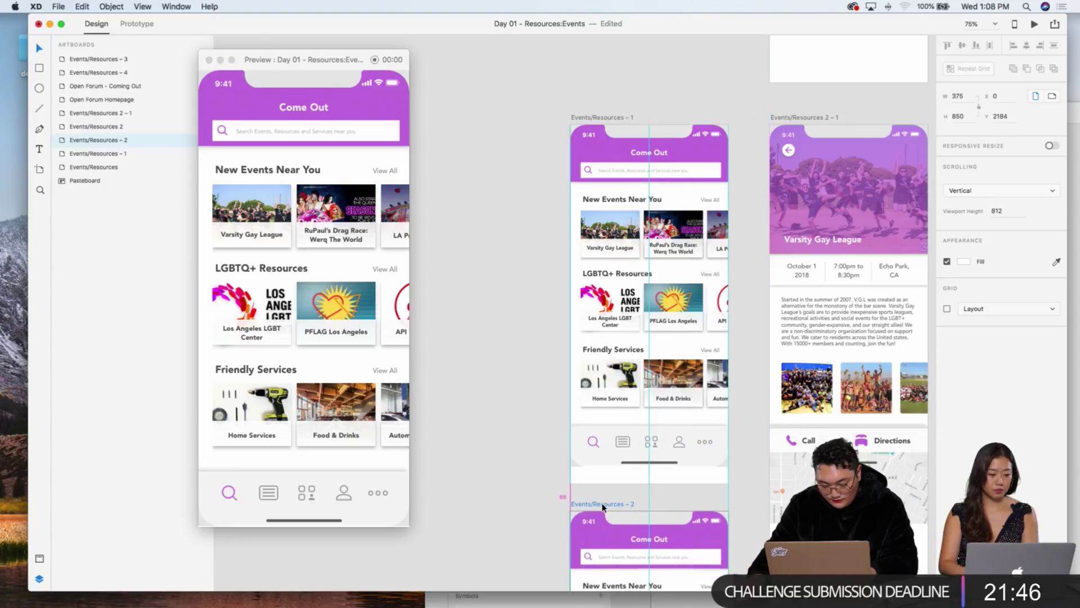
left_click(561, 491)
scroll(585, 439, "down", 5)
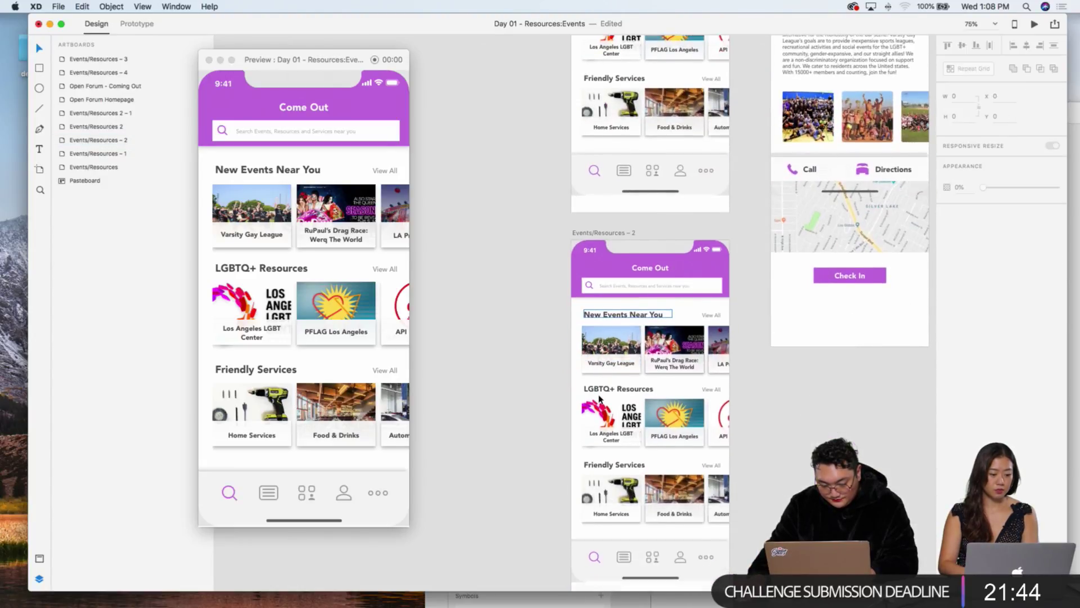
scroll(599, 398, "down", 5)
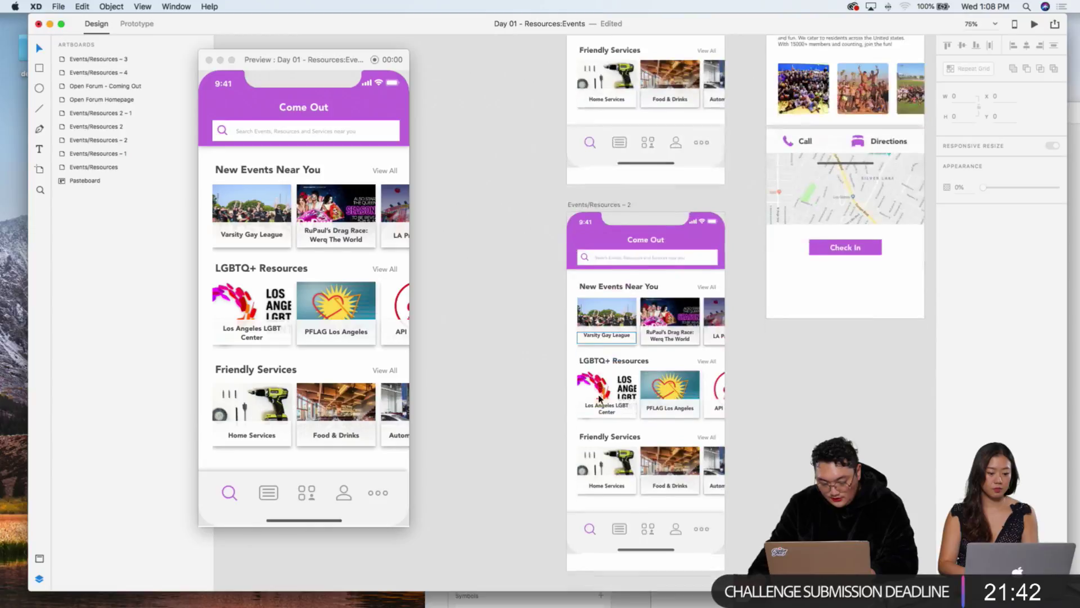
scroll(599, 398, "up", 10)
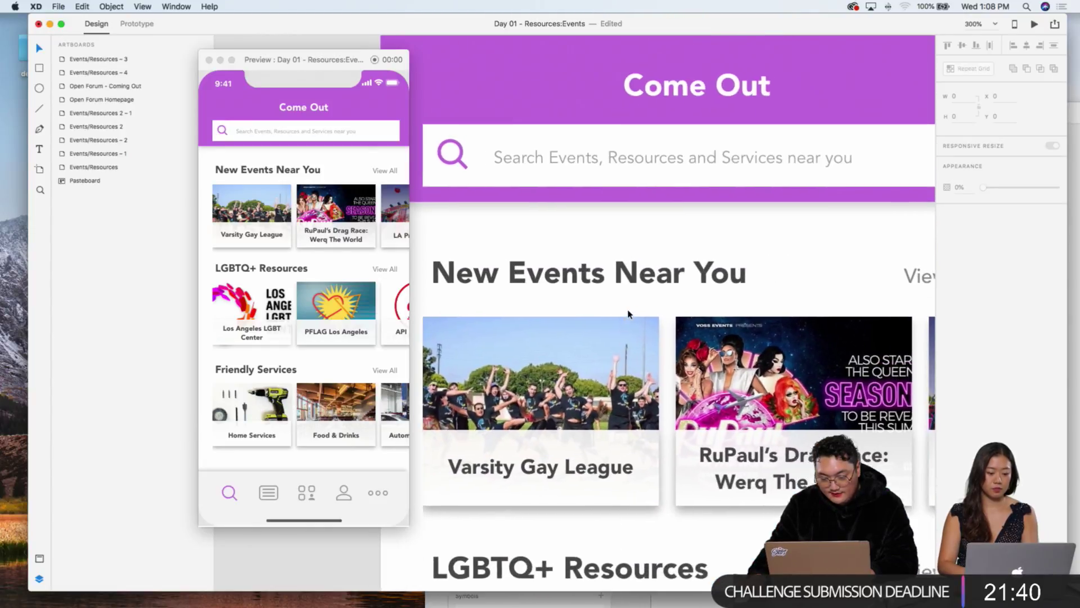
Step: Try a no-fill circle highlight over the search icon, then remove it
scroll(629, 314, "down", 3)
scroll(618, 315, "left", 3)
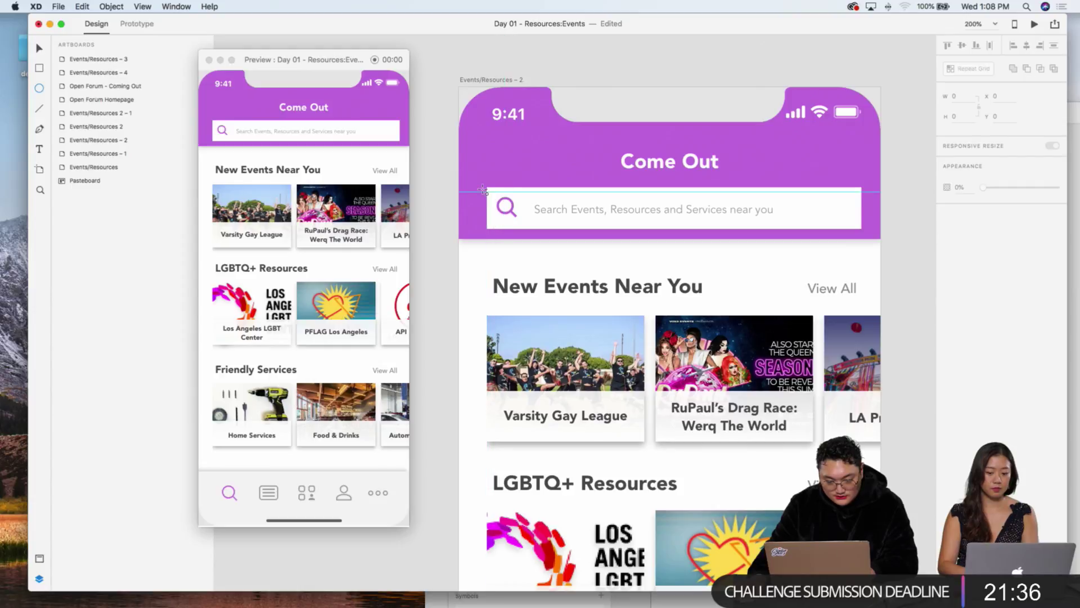
left_click_drag(482, 184, 539, 241)
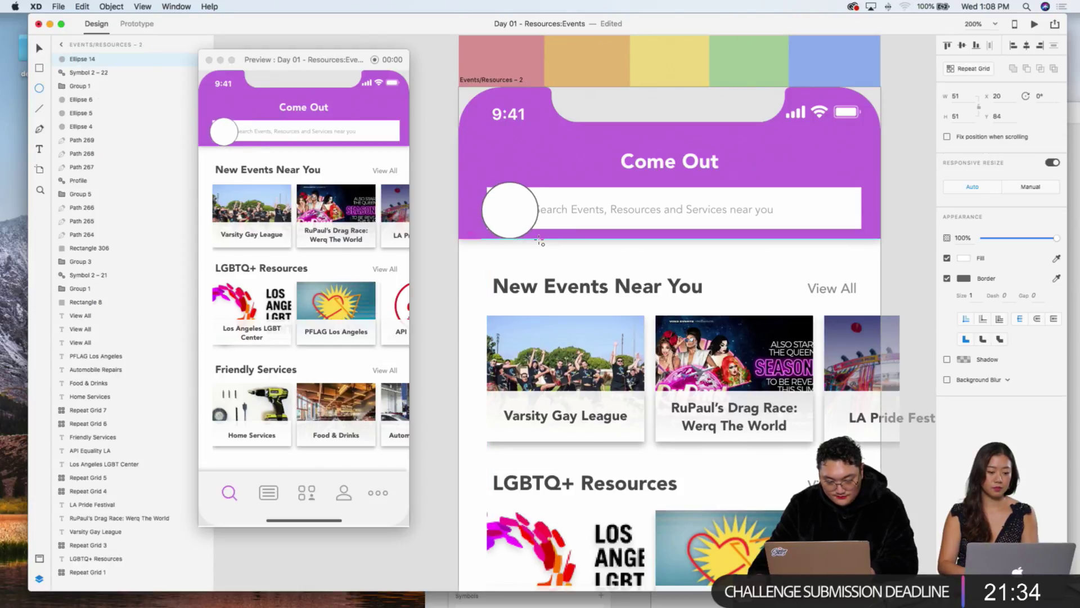
left_click(946, 258)
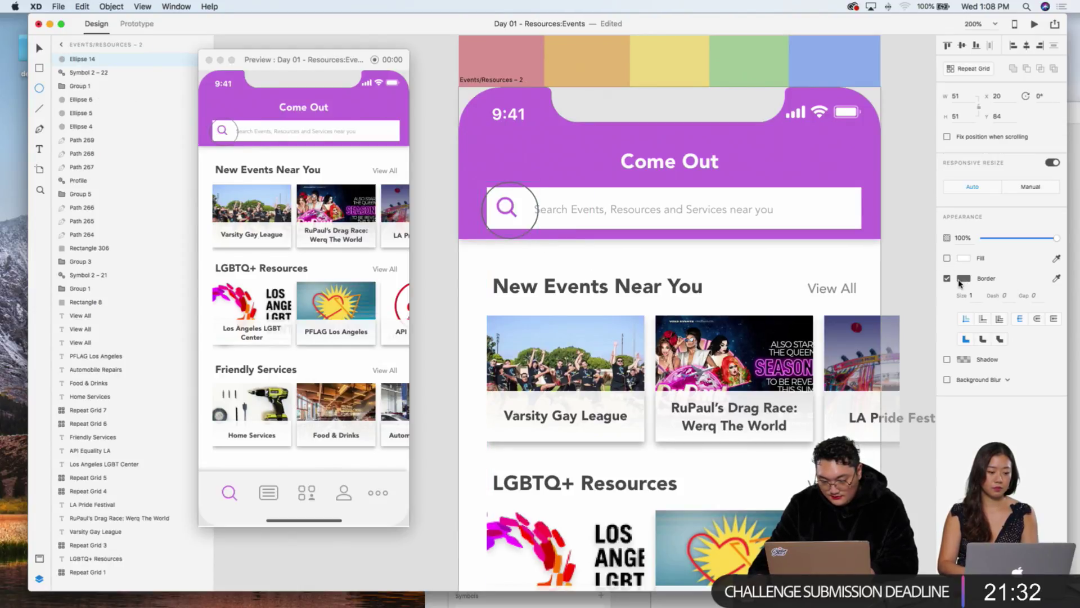
left_click(960, 282)
left_click(498, 191)
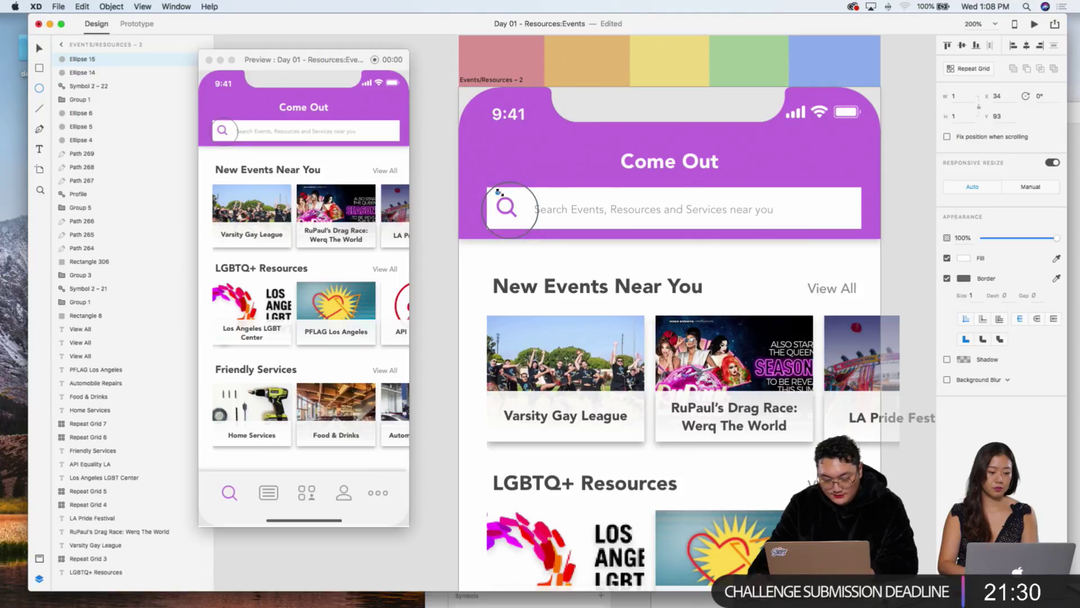
key("v")
left_click(509, 183)
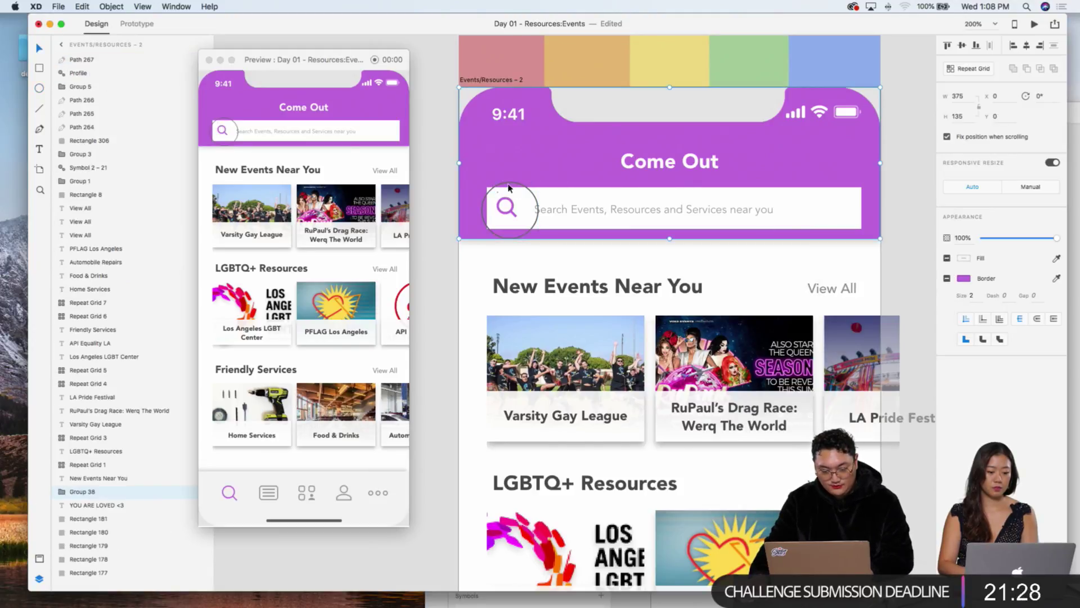
key("cmd+z")
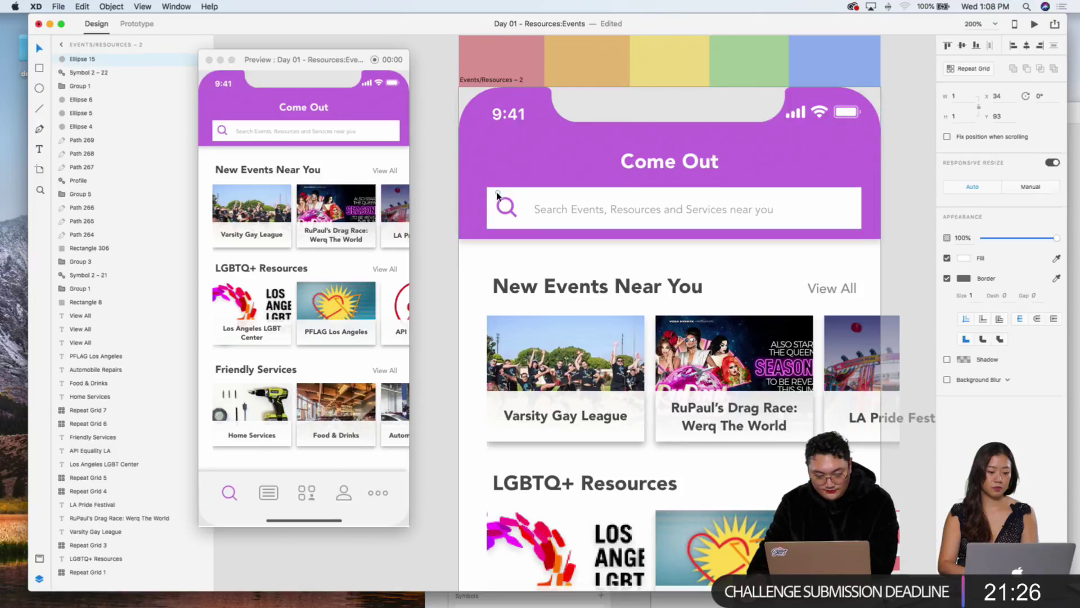
key("XF86AudioMute")
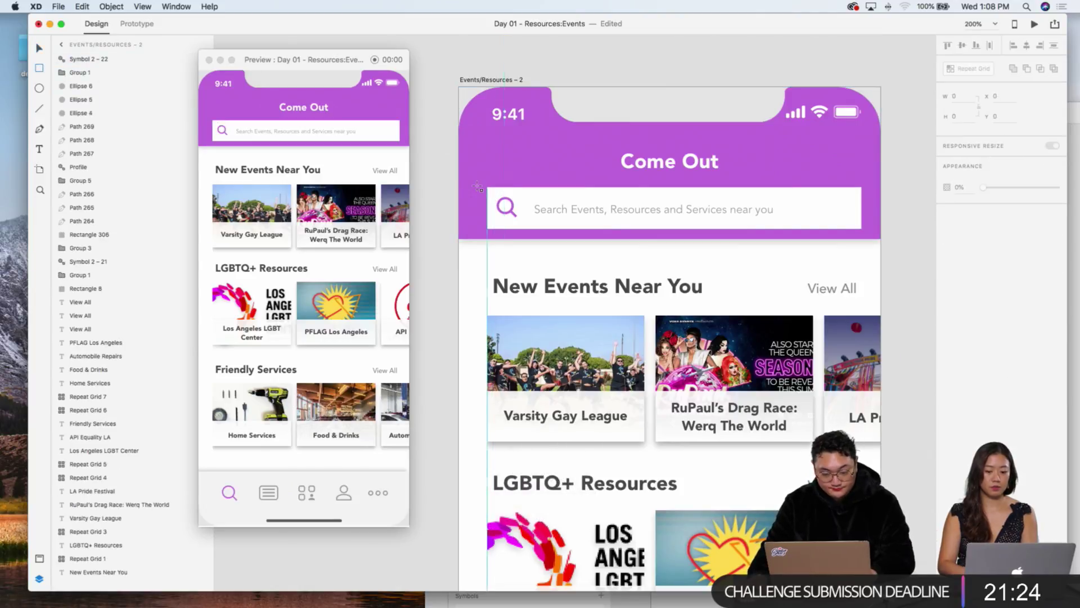
Step: Frame the search bar with a 356×48 no-fill rectangle, white border size 2, plus a left-aligned 'Search Bar' label
left_click_drag(475, 181, 881, 239)
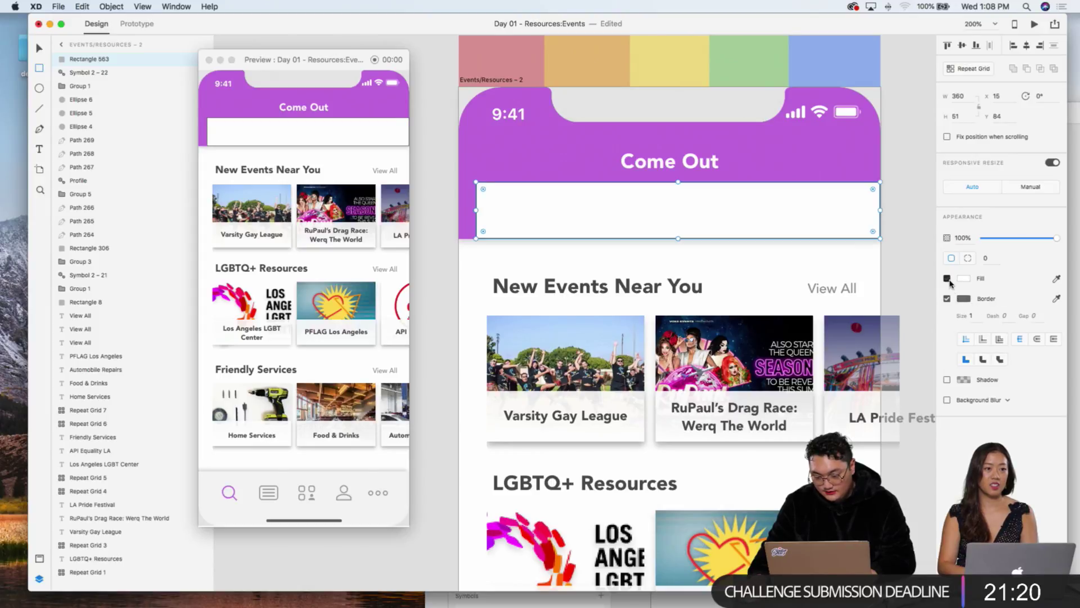
left_click(947, 278)
left_click(964, 298)
left_click(827, 234)
left_click_drag(881, 210, 875, 210)
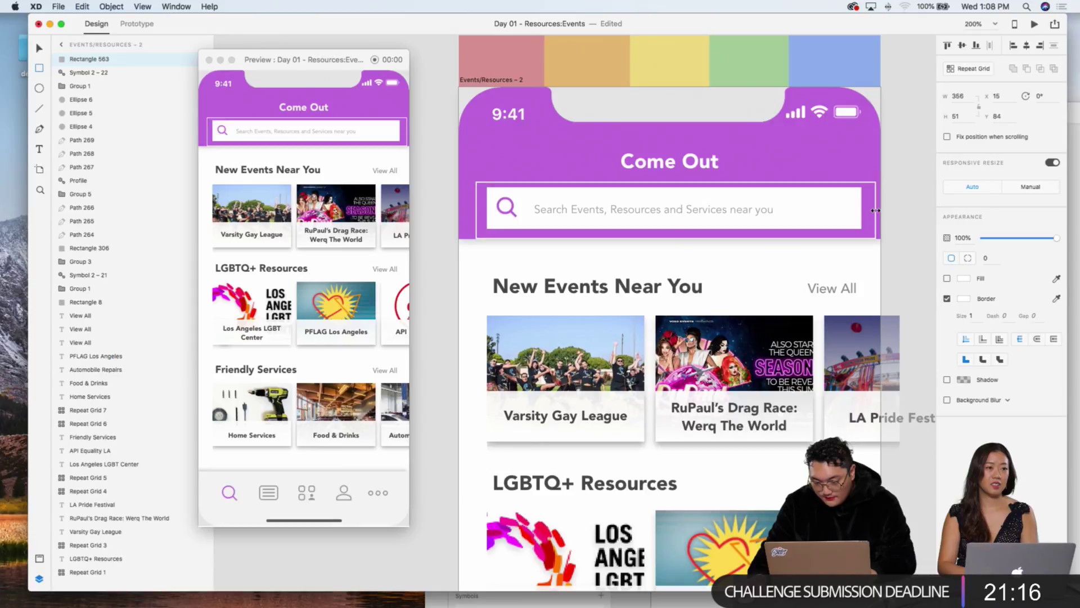
left_click_drag(676, 239, 676, 236)
key("Left")
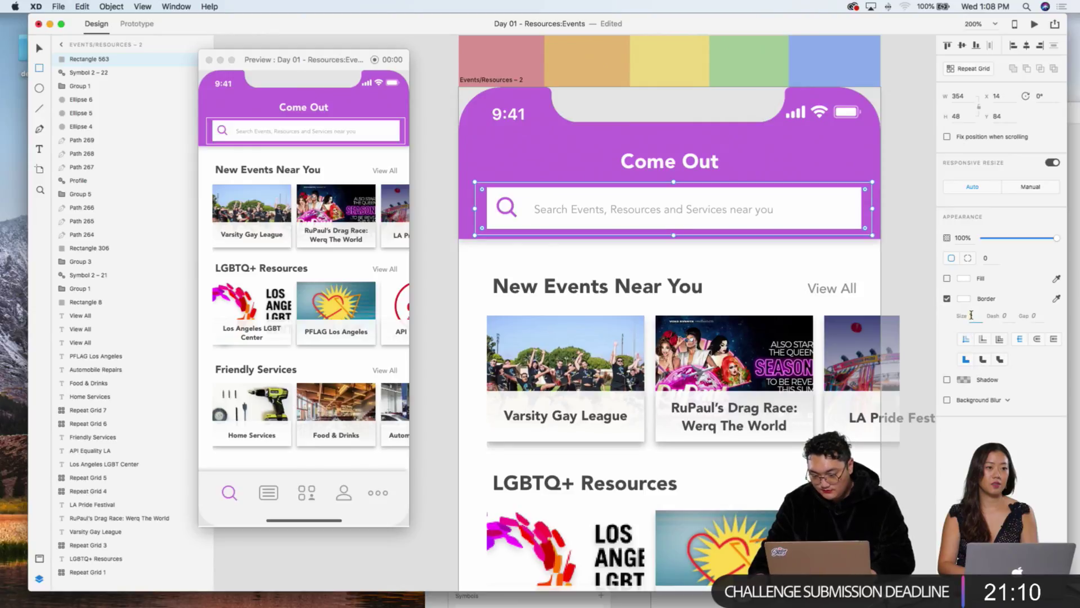
key("Return")
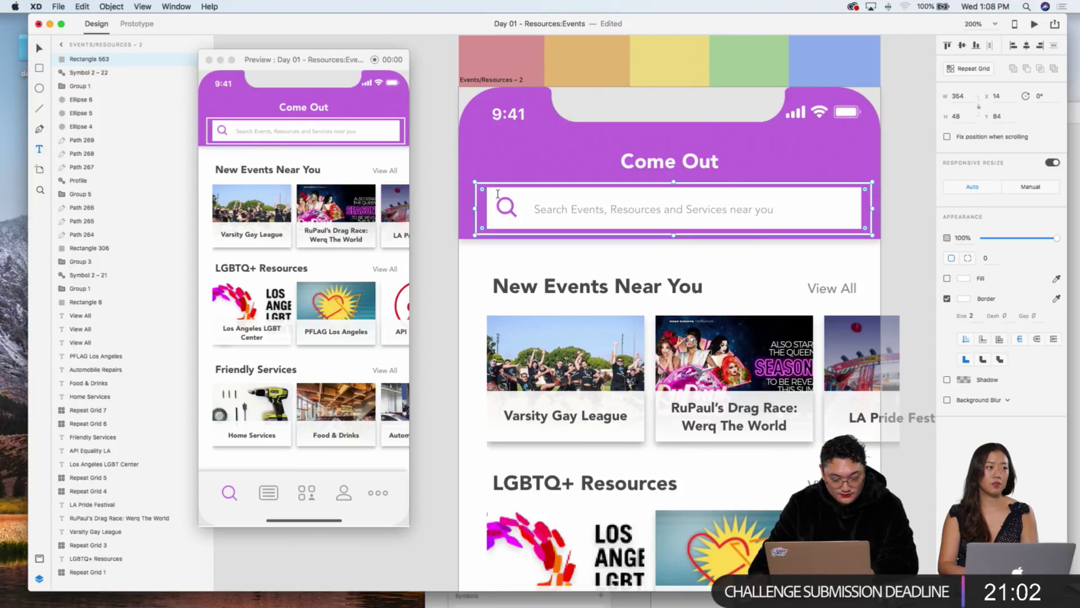
left_click_drag(477, 161, 597, 171)
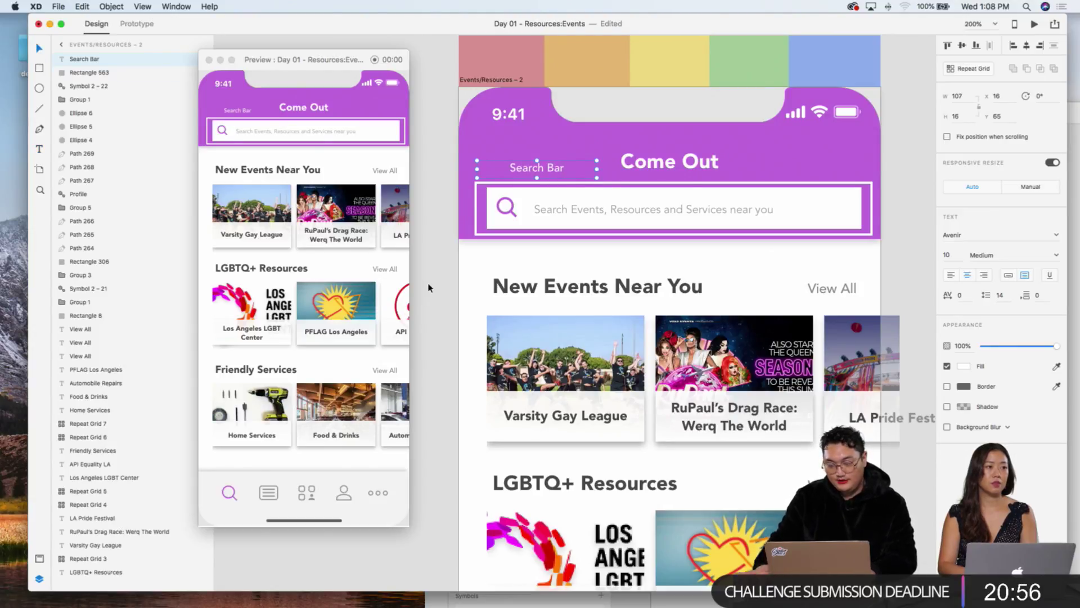
left_click(951, 275)
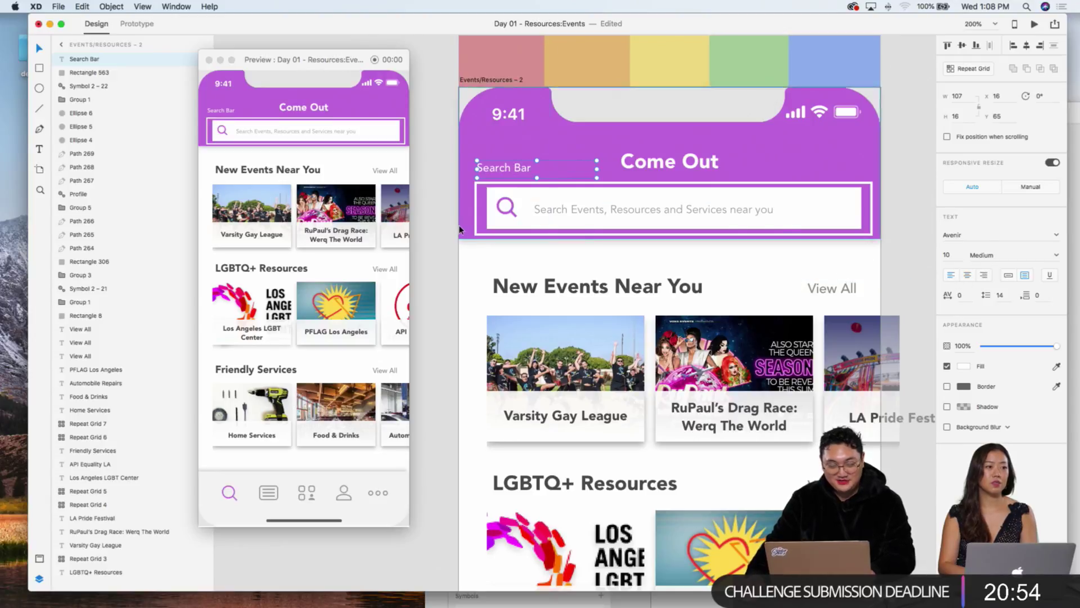
Step: Zoom out and move the Events/Resources – 2 artboard down slightly
left_click(487, 232)
key("super+1")
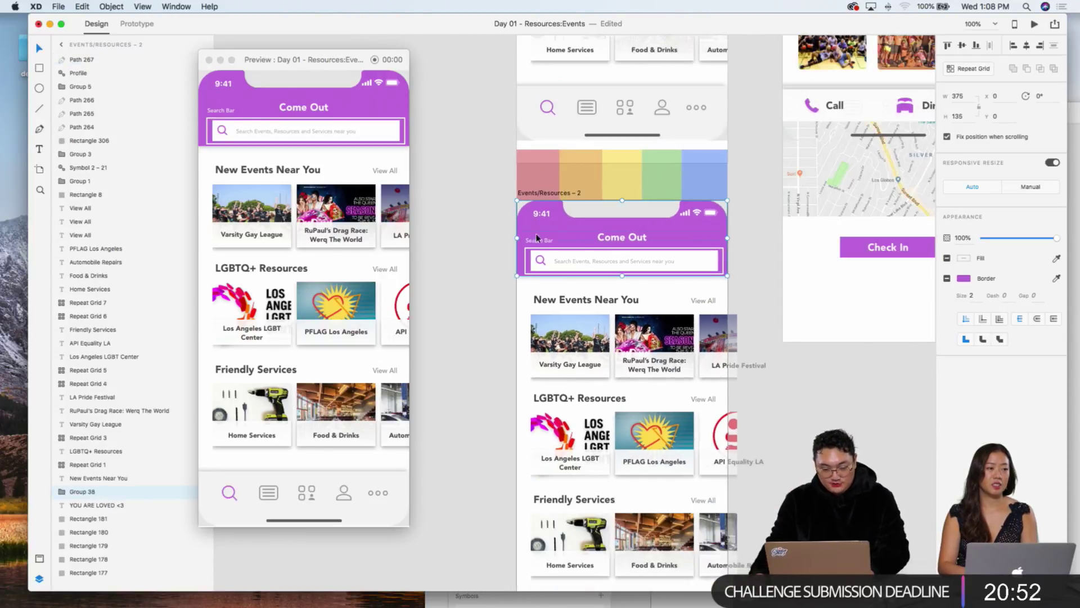
scroll(543, 269, "down", 3)
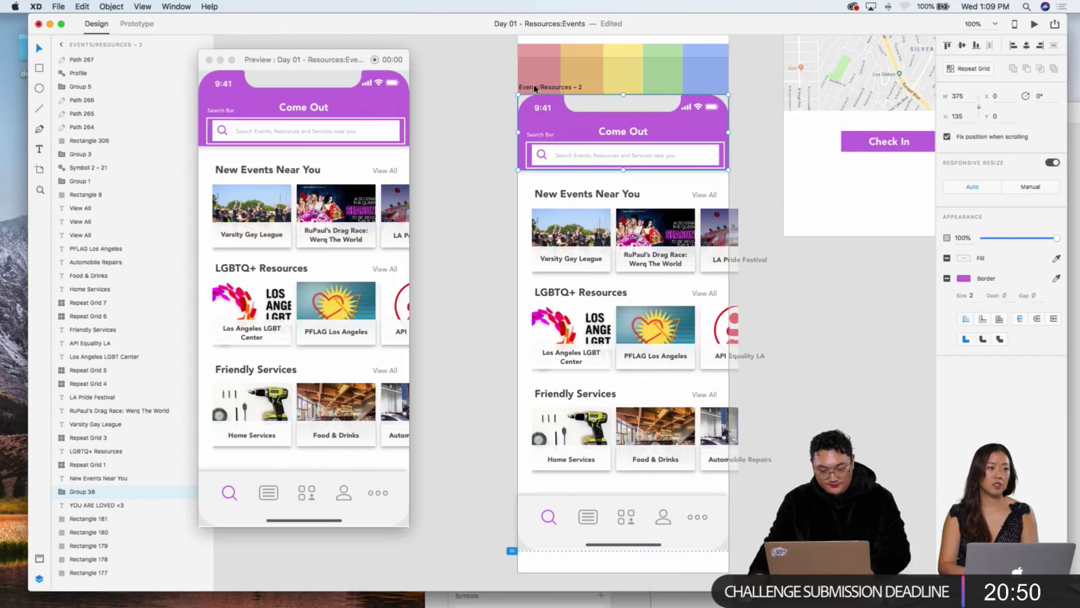
left_click(532, 88)
left_click_drag(532, 92, 749, 284)
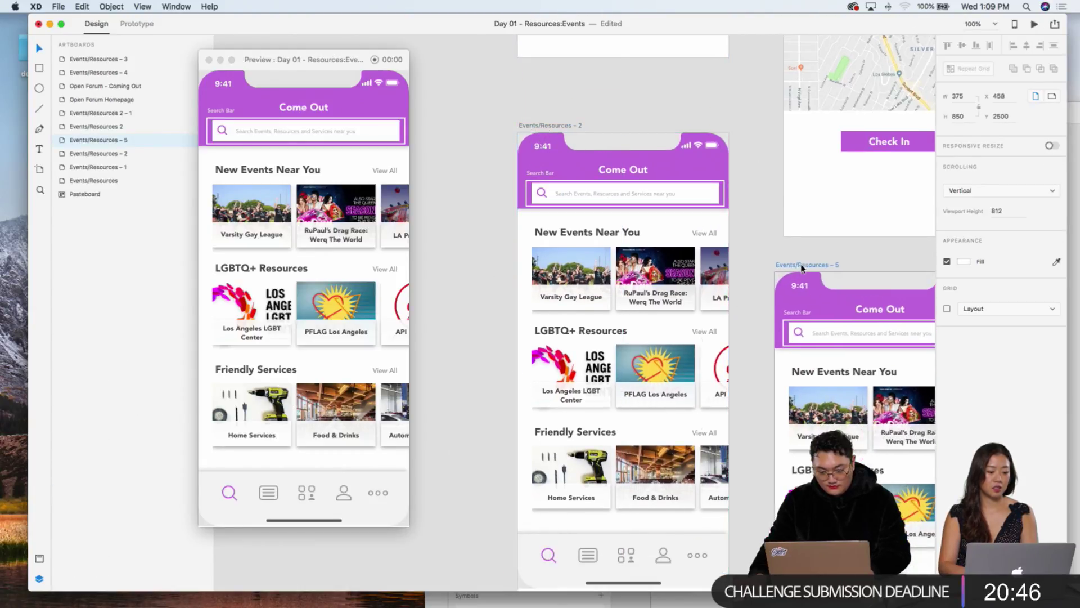
Step: On Events/Resources – 5, duplicate the search outline onto the View All link with a dark border
scroll(750, 284, "down", 4)
scroll(750, 284, "right", 4)
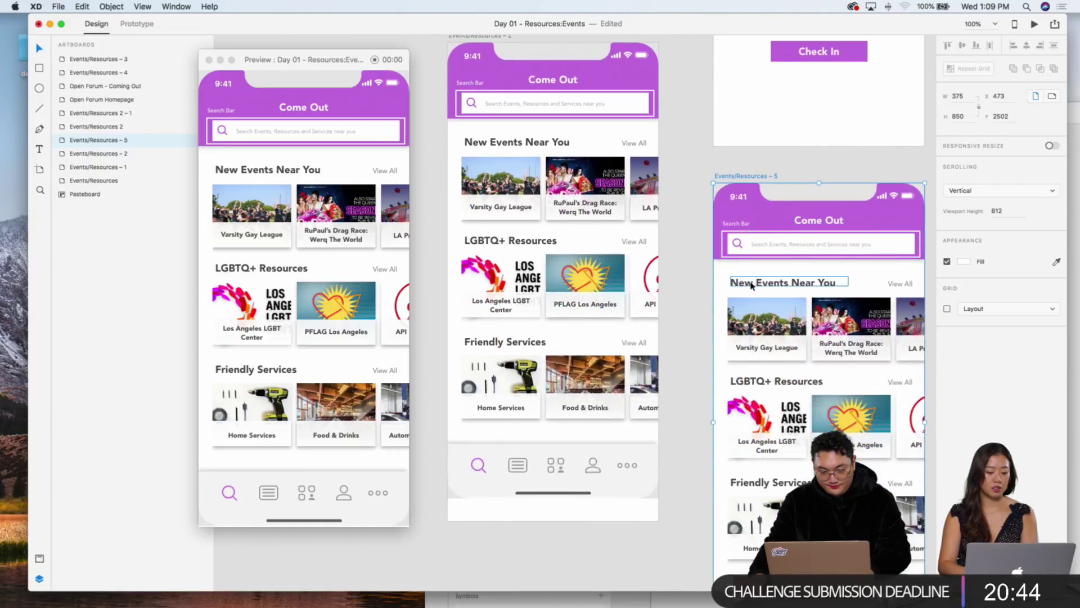
scroll(749, 286, "right", 3)
scroll(749, 286, "down", 1)
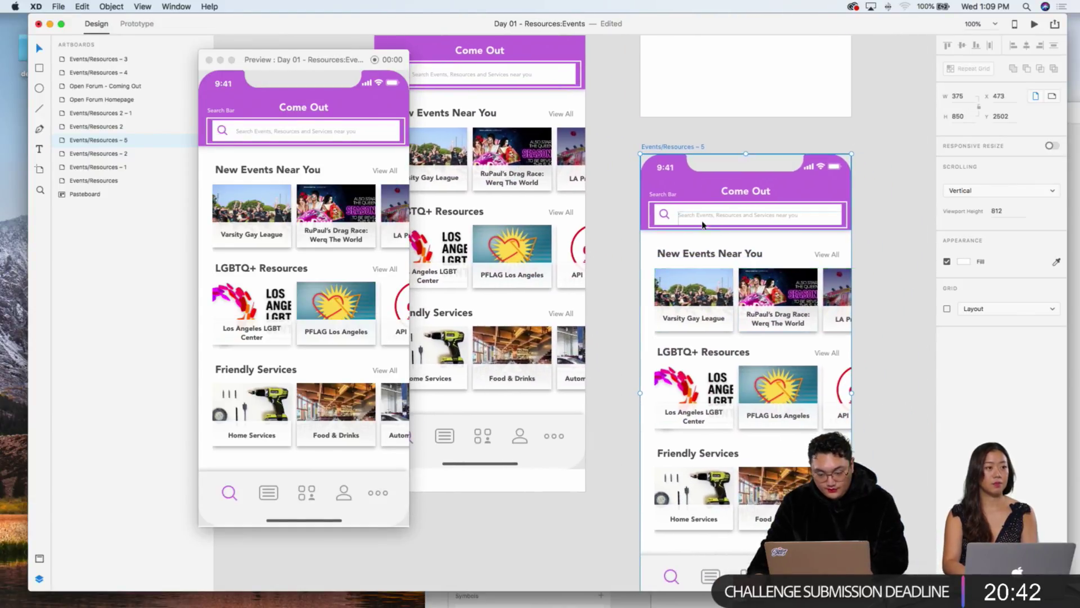
left_click(694, 204)
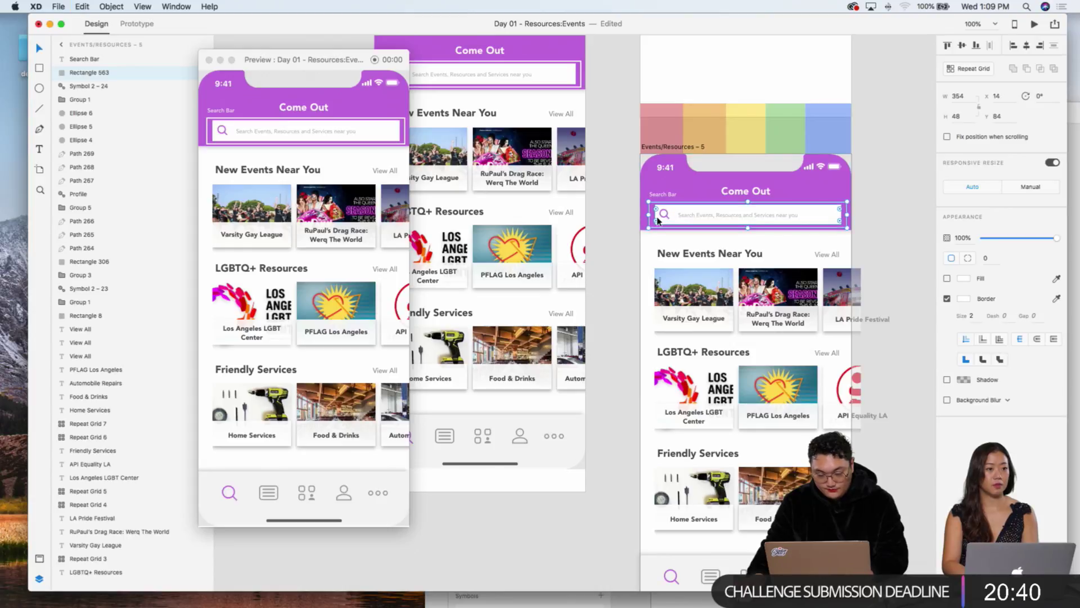
key("super+d")
left_click_drag(653, 218, 808, 253)
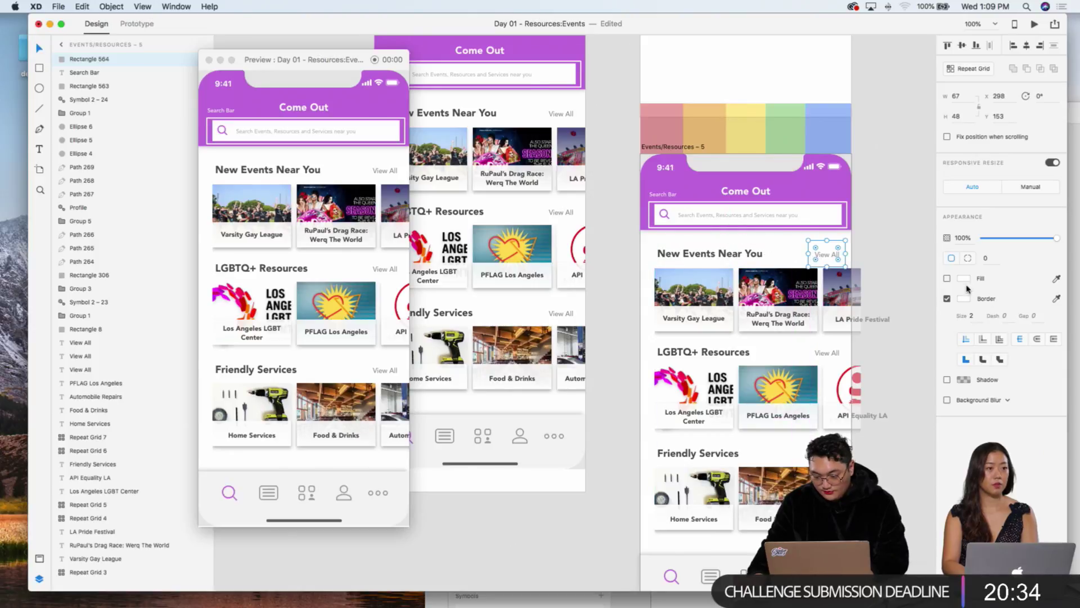
left_click(964, 298)
left_click(838, 321)
left_click(882, 192)
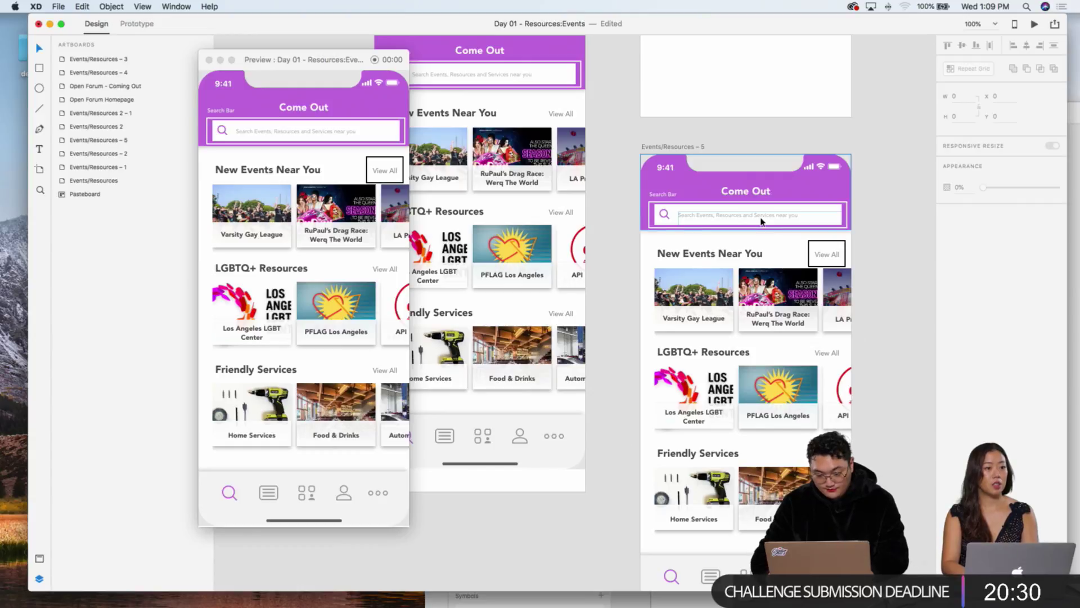
Step: Delete the search bar outline and its label from Events/Resources – 5
key("super+equal")
scroll(739, 147, "right", 4)
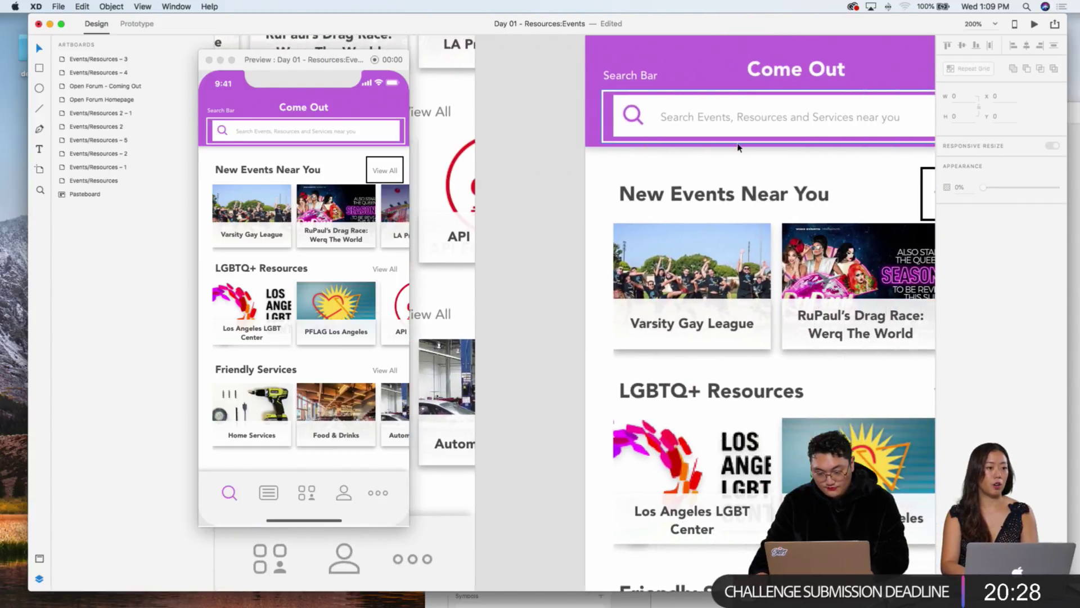
left_click(642, 91)
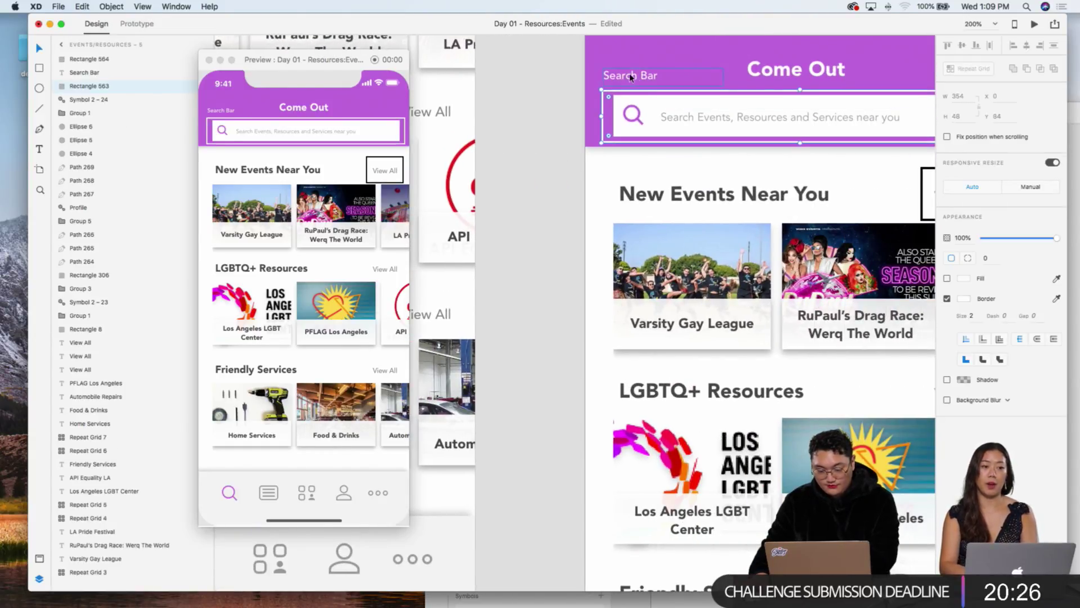
key("Delete")
left_click(625, 75)
key("Delete")
scroll(602, 174, "left", 7)
scroll(602, 174, "up", 7)
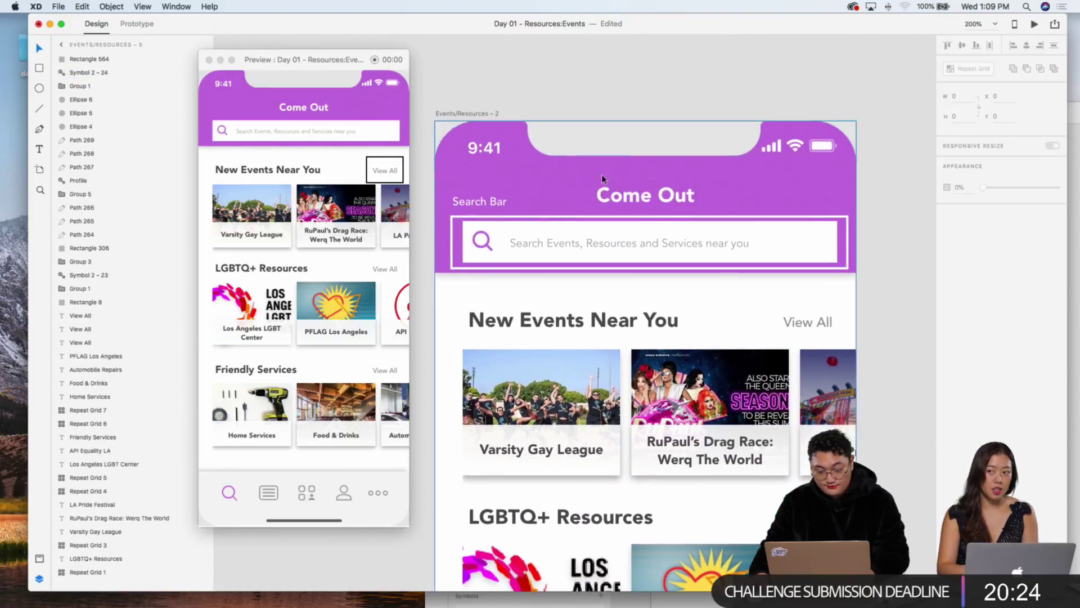
Step: Recolour the Events/Resources – 2 search box fill and make the Search Bar label black
left_click(453, 224)
left_click(467, 201, "shift")
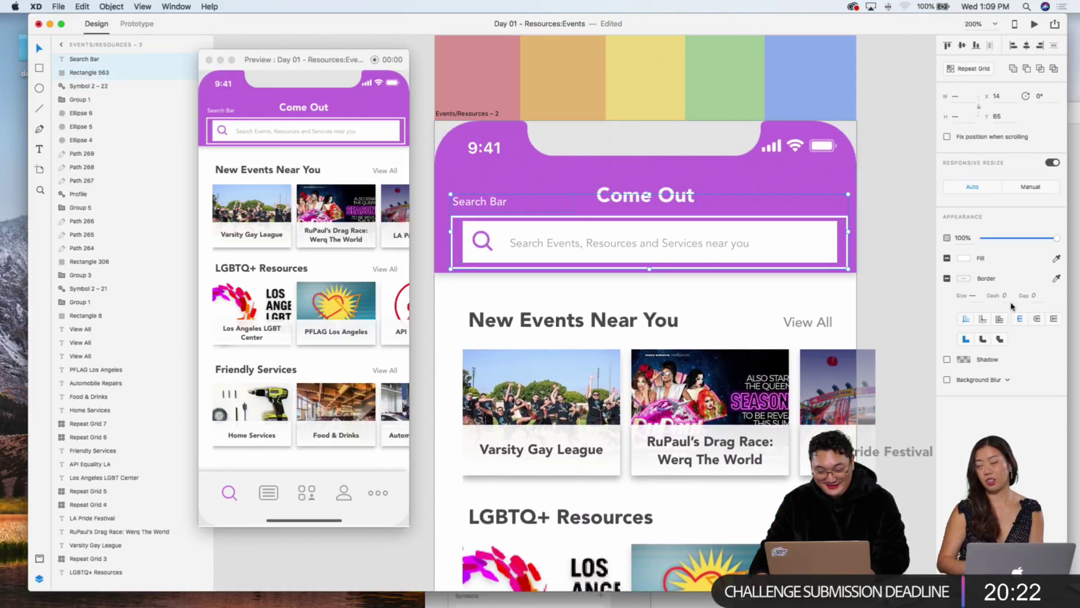
left_click(965, 261)
left_click(889, 290)
left_click(830, 201)
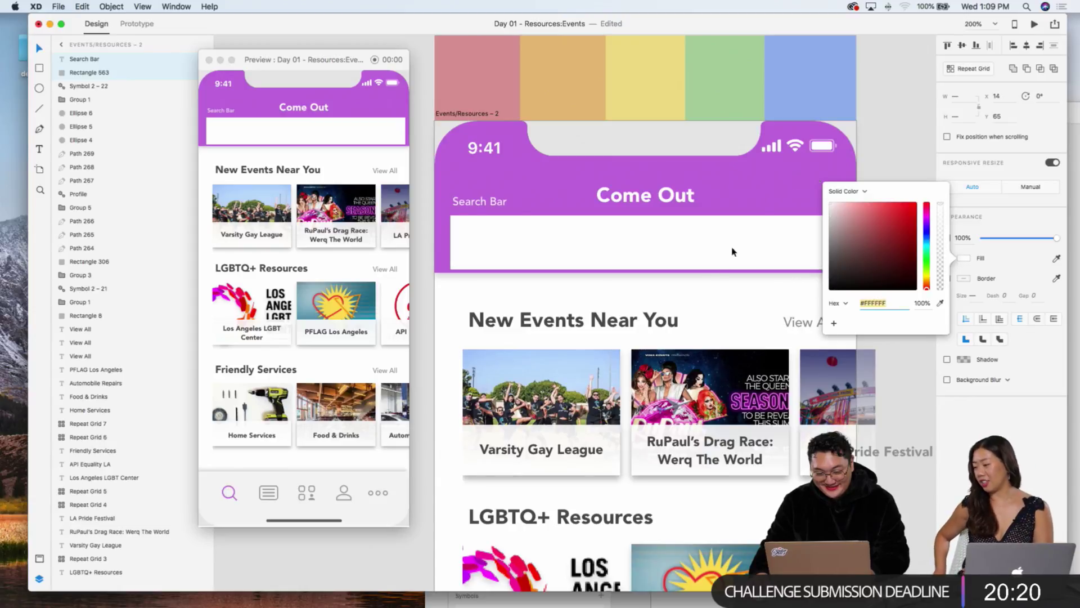
left_click(707, 286)
left_click(696, 246)
left_click(478, 201)
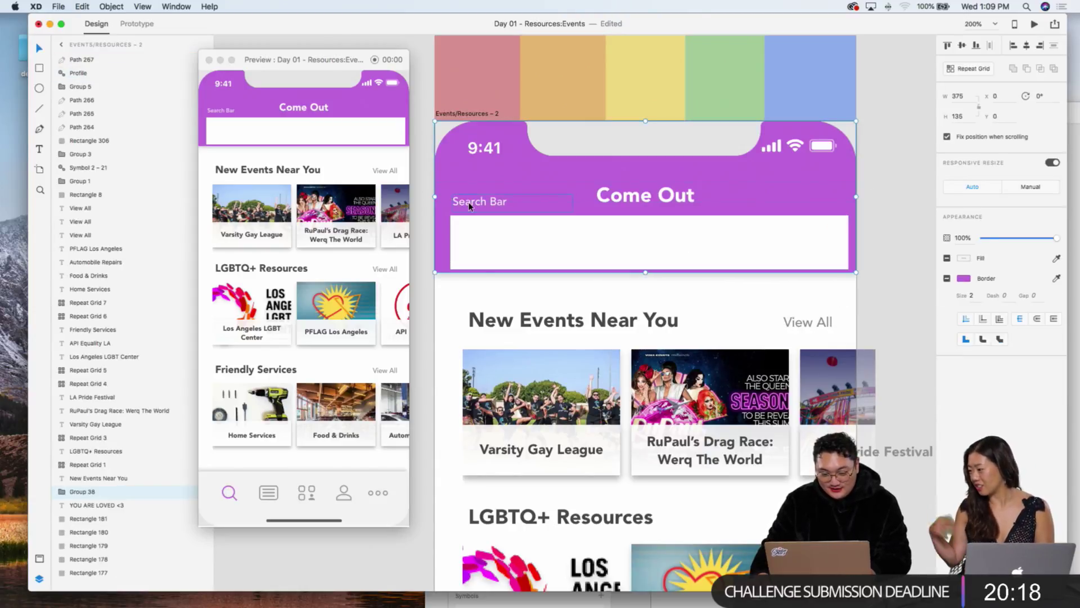
left_click(964, 367)
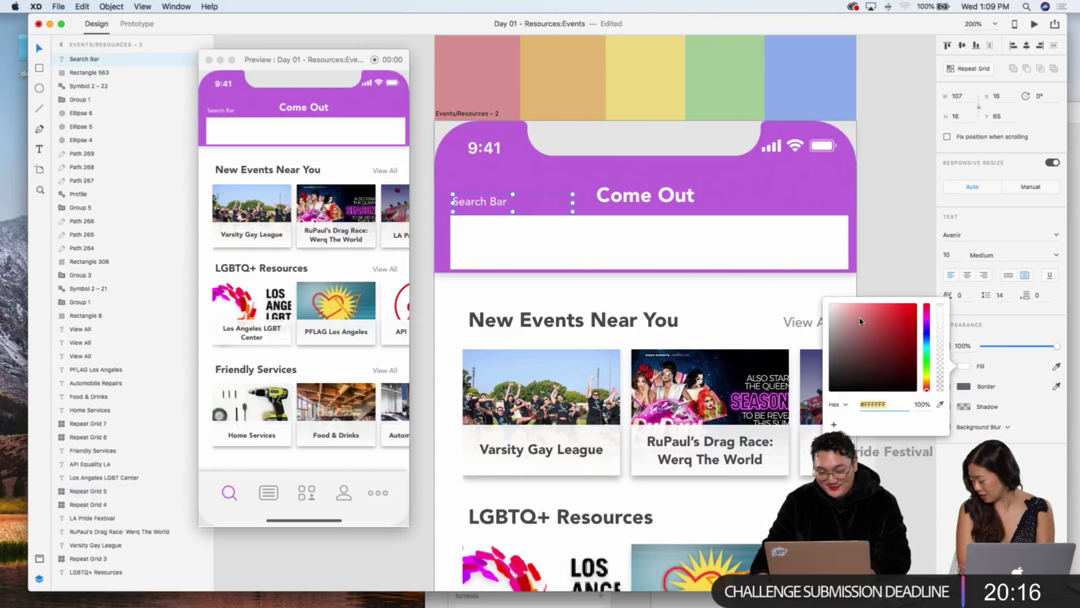
left_click(830, 390)
Step: Remove the search box's white fill and give it a purple outline
left_click(676, 248)
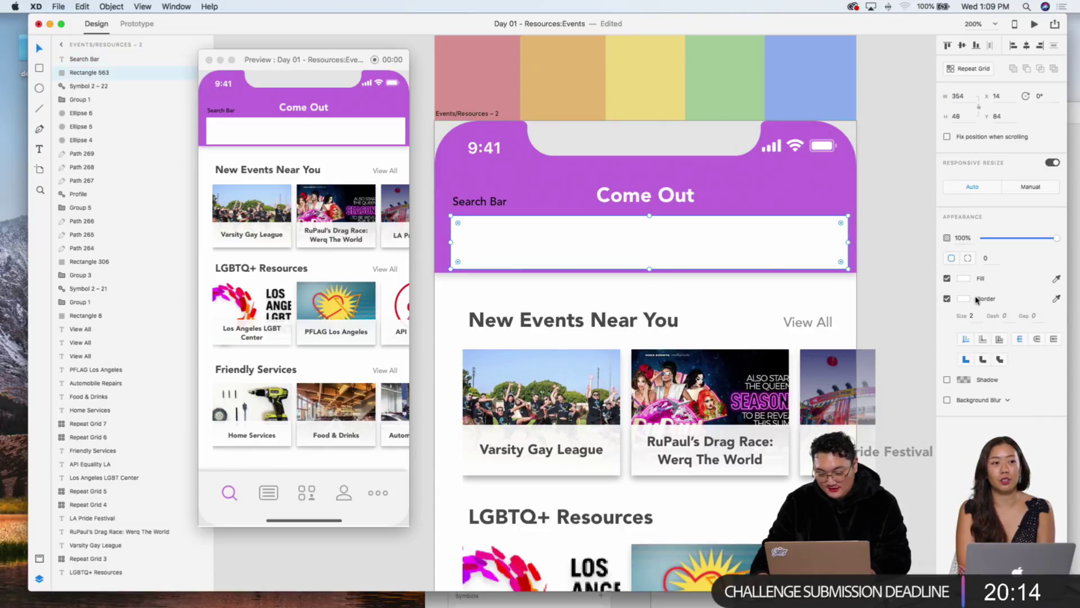
left_click(947, 278)
left_click(964, 298)
left_click(835, 282)
scroll(835, 283, "down", 15)
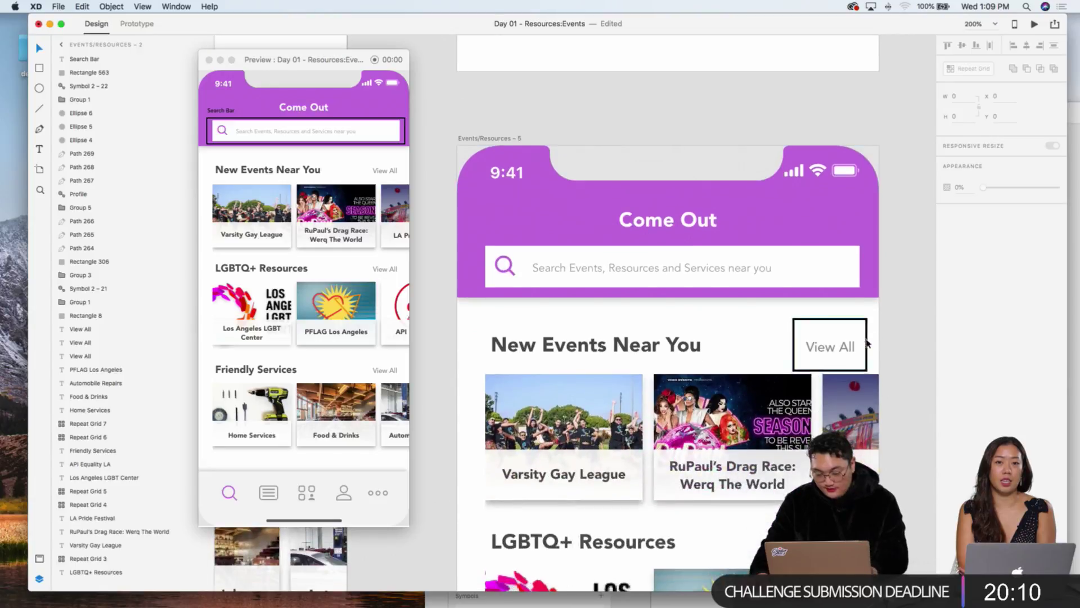
scroll(804, 352, "right", 1)
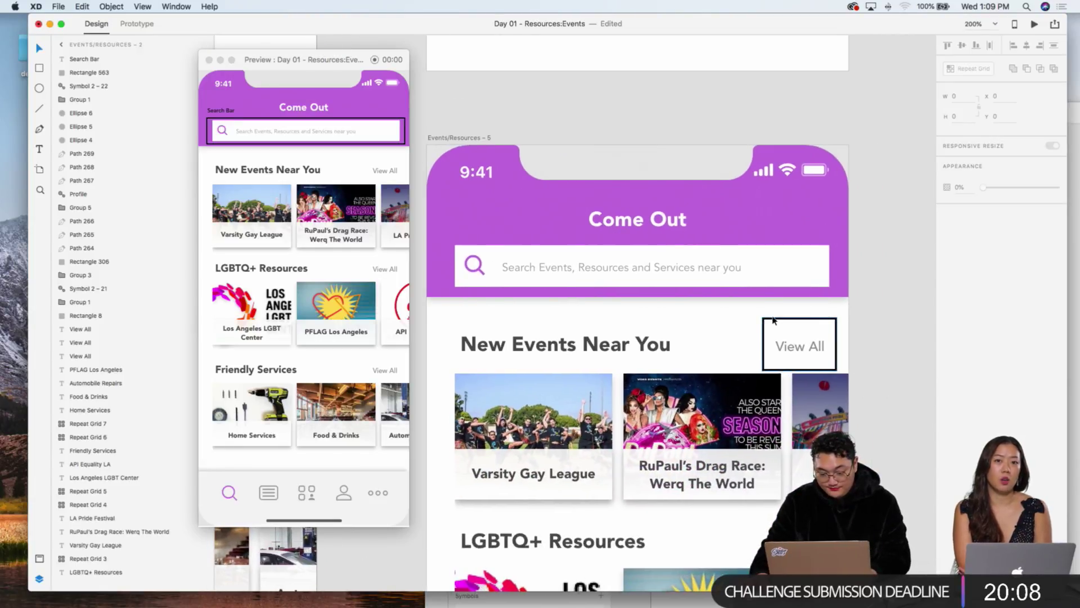
scroll(619, 337, "down", 2)
scroll(535, 299, "down", 8)
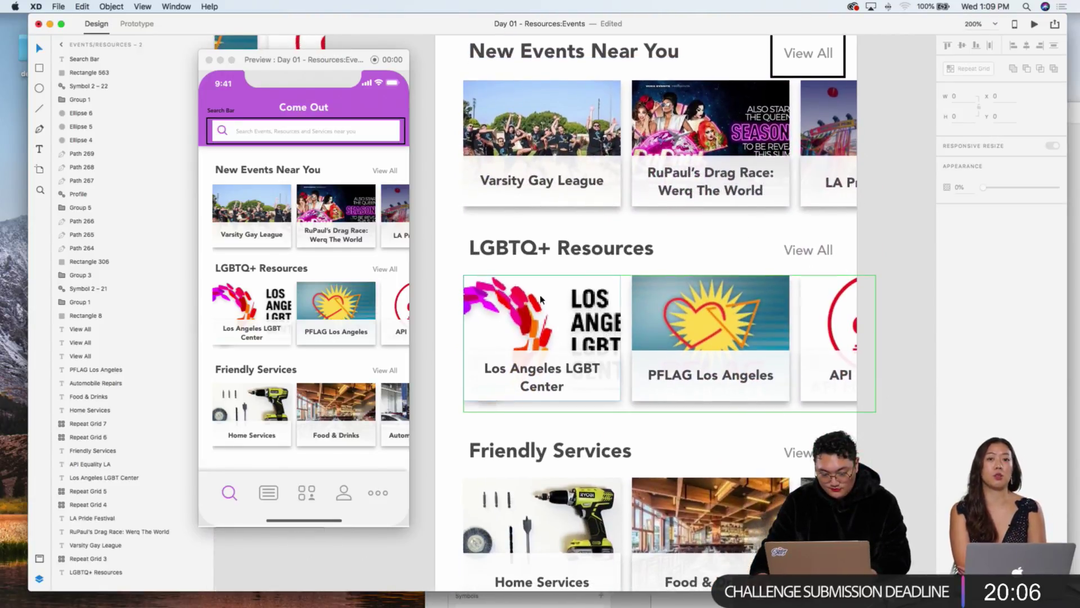
scroll(582, 197, "down", 10)
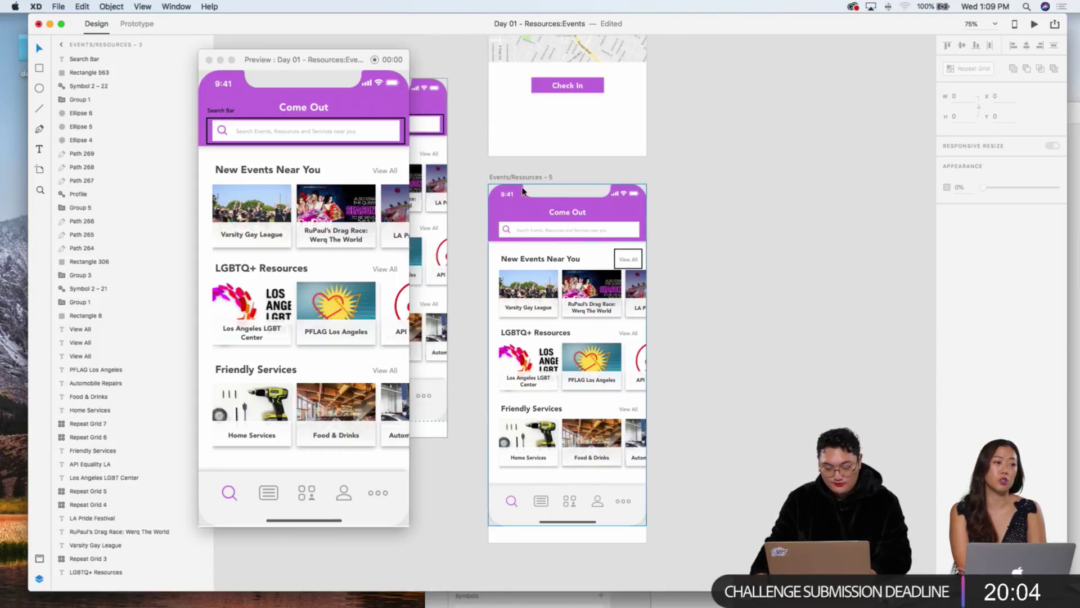
left_click(518, 178)
Step: Alt-drag Events/Resources – 5 to the right, creating Events/Resources – 6
left_click_drag(517, 177, 706, 181)
left_click(704, 143)
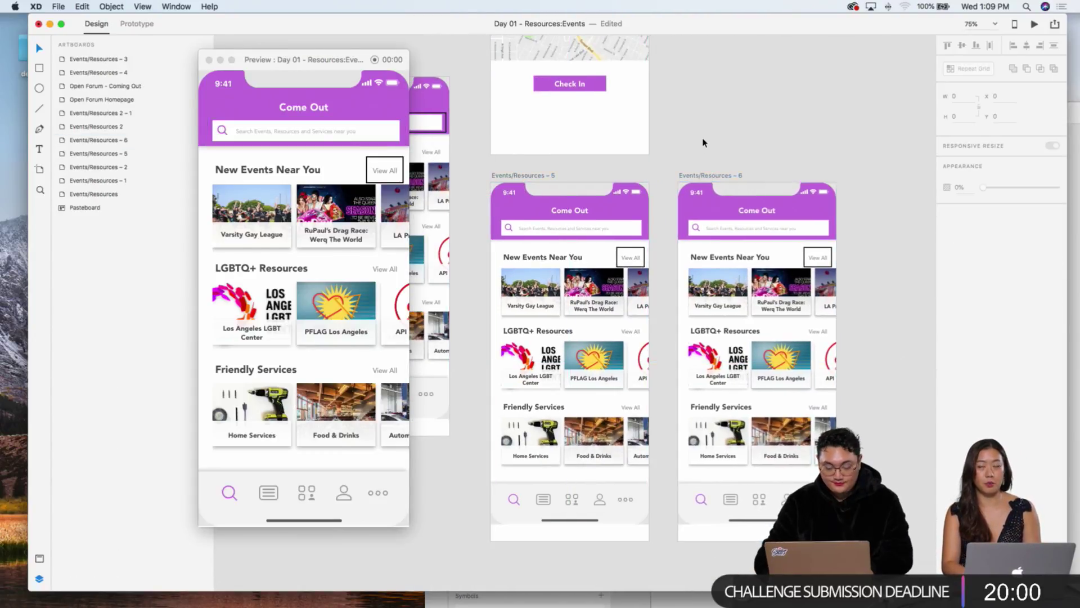
scroll(698, 148, "down", 2)
scroll(701, 149, "right", 3)
scroll(714, 153, "up", 5)
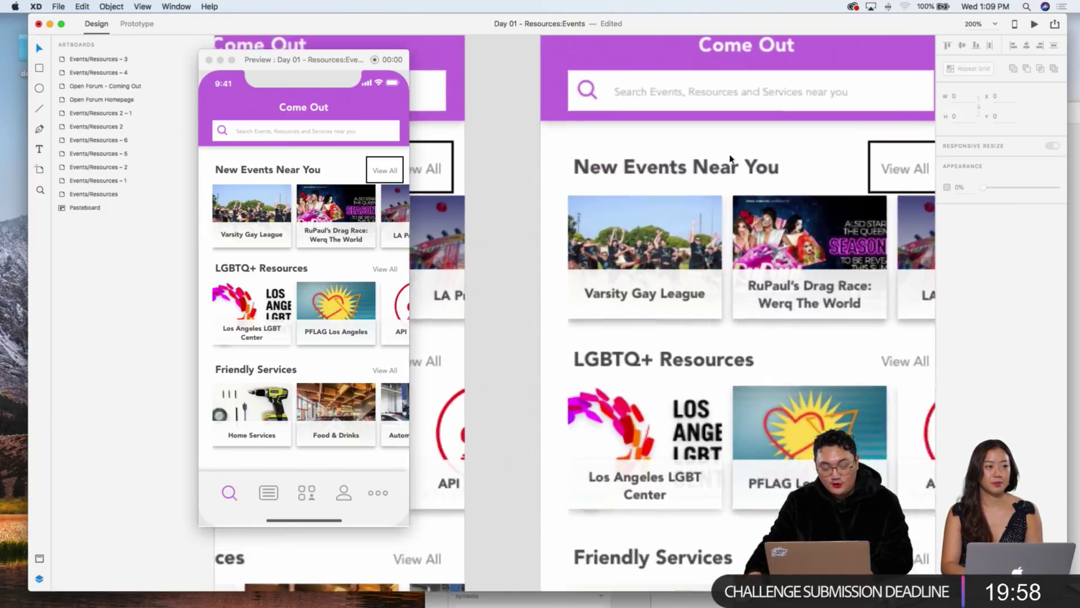
Step: Move and enlarge the outline around the Varsity Gay League card and delete the View All outline
left_click(886, 140)
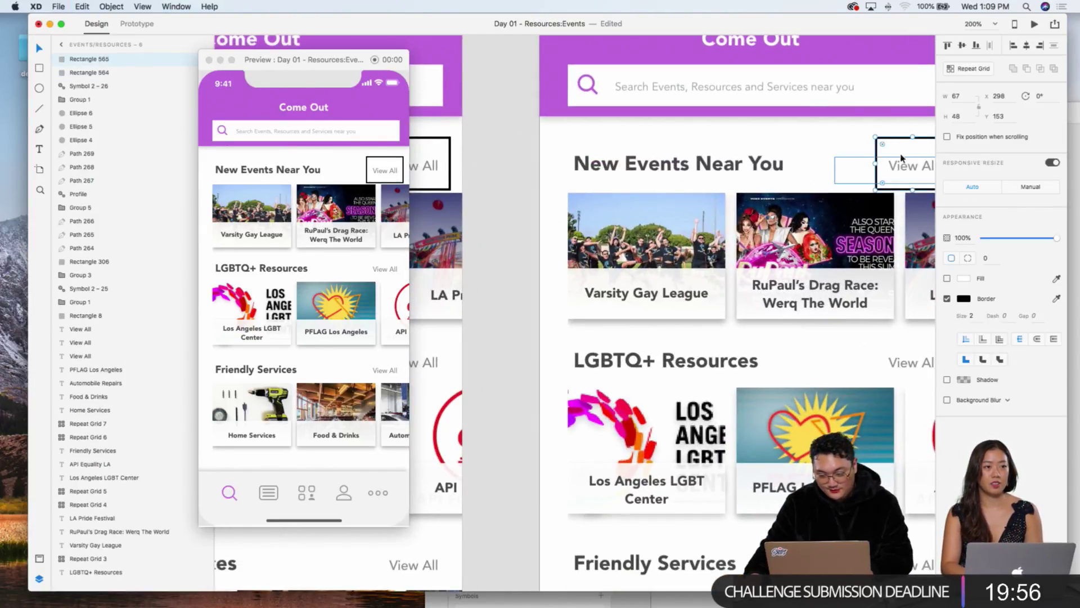
left_click_drag(902, 139, 590, 189)
key("Escape")
left_click(565, 213)
left_click_drag(638, 240, 731, 326)
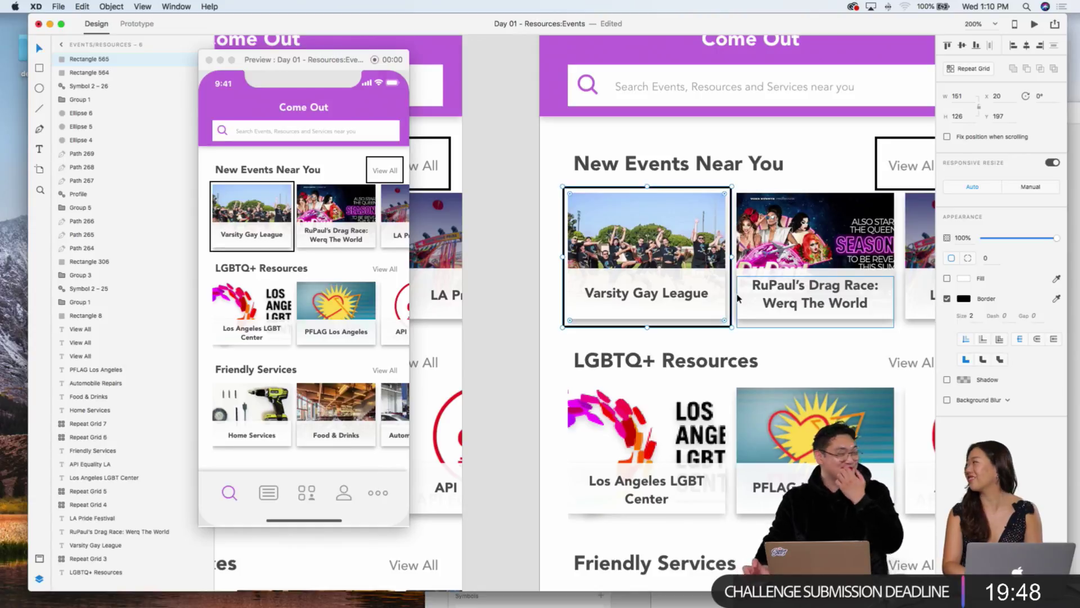
left_click(909, 141)
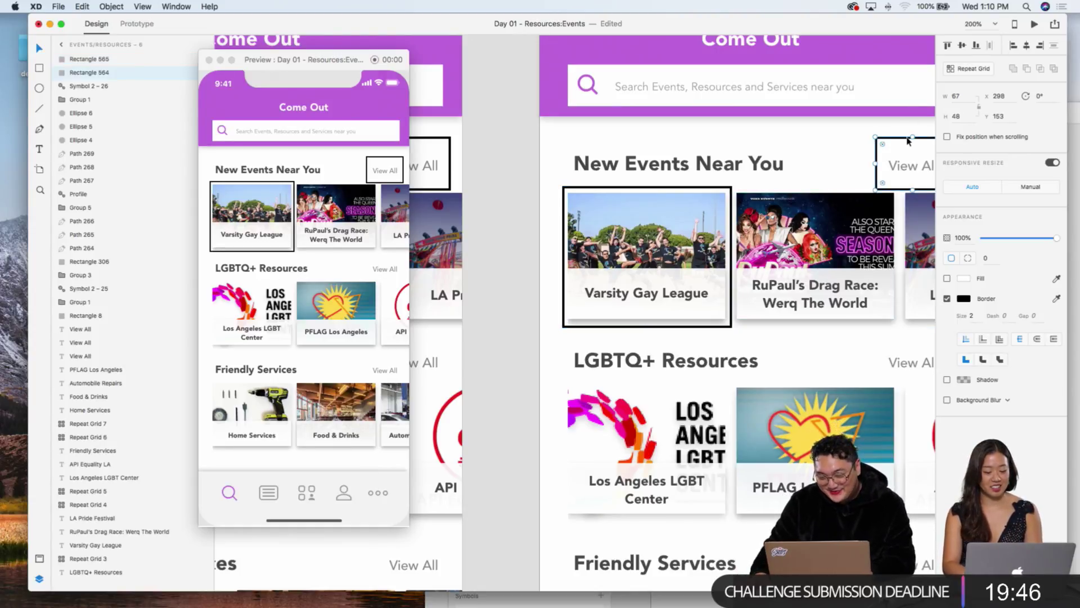
key("Delete")
Step: Review the highlights on Events/Resources – 2, 5 and 6, then enter Prototype mode
key("super+minus")
key("super+minus")
key("super+minus")
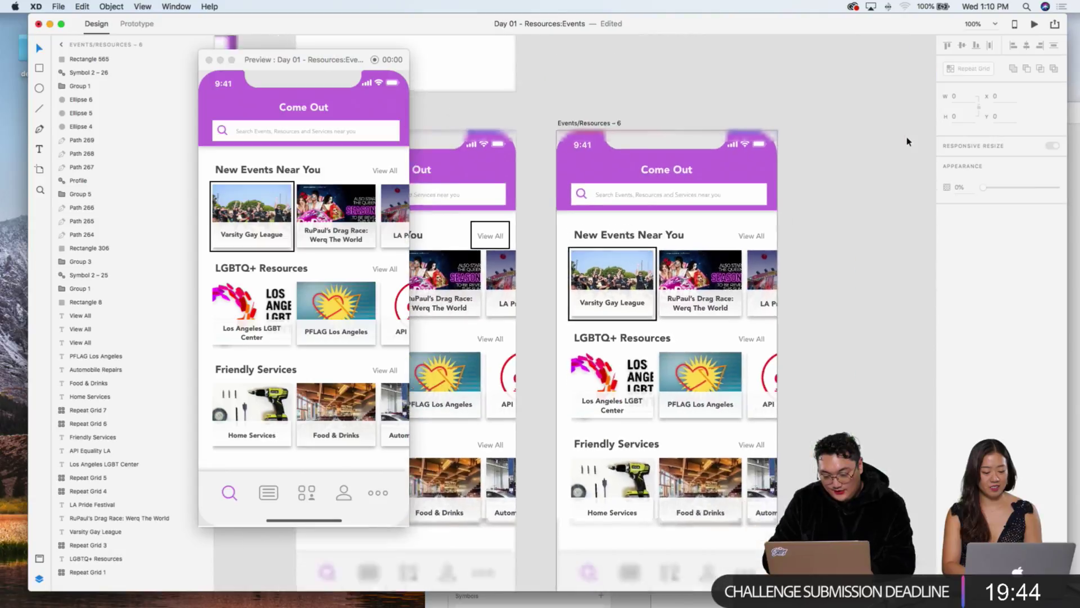
scroll(889, 129, "left", 3)
scroll(870, 122, "left", 5)
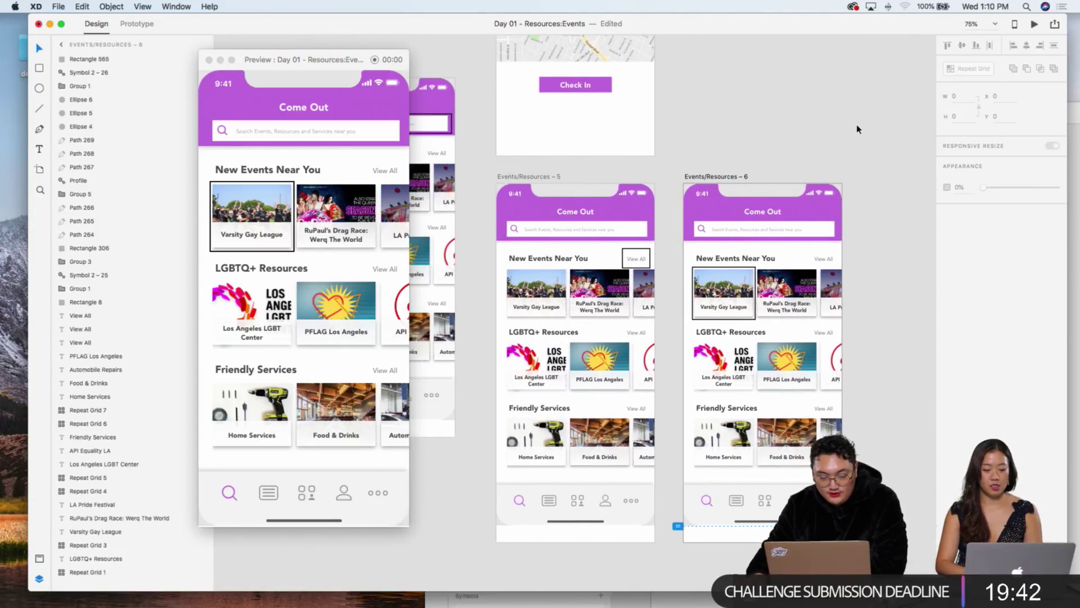
left_click(535, 120)
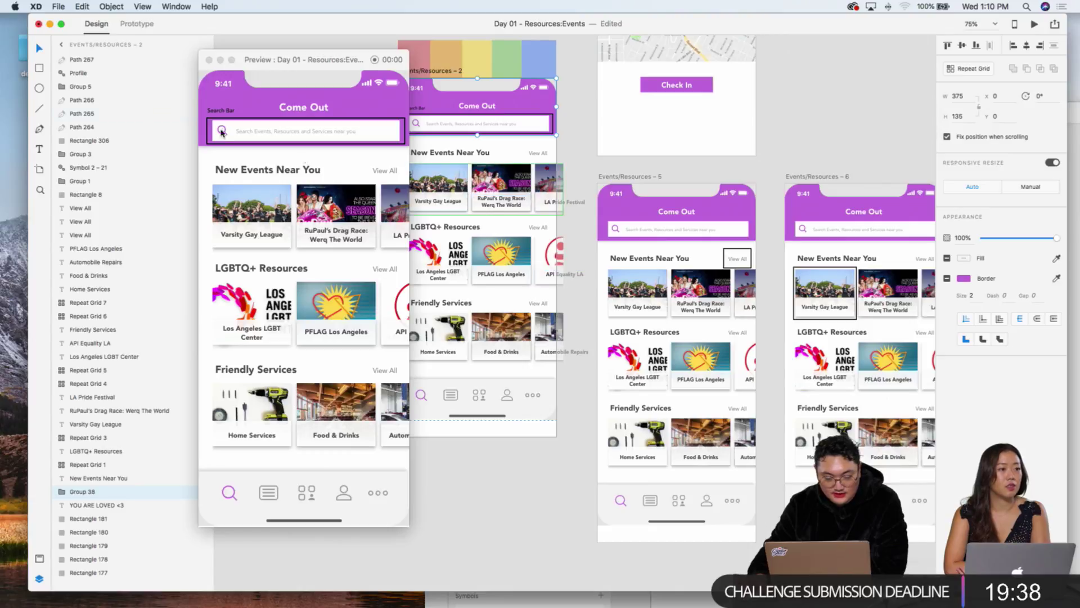
left_click(385, 172)
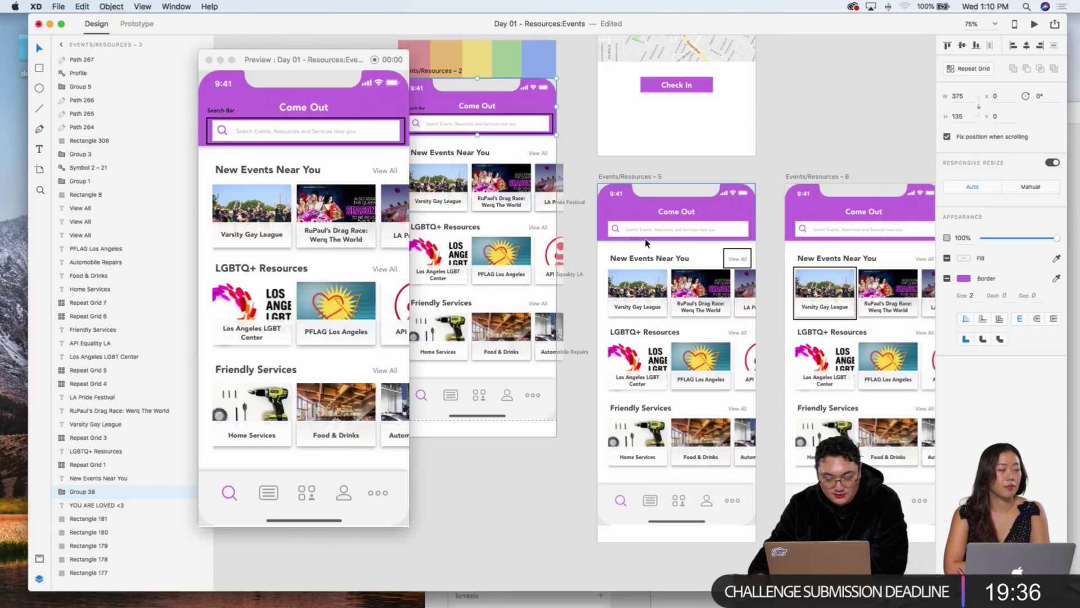
left_click(252, 219)
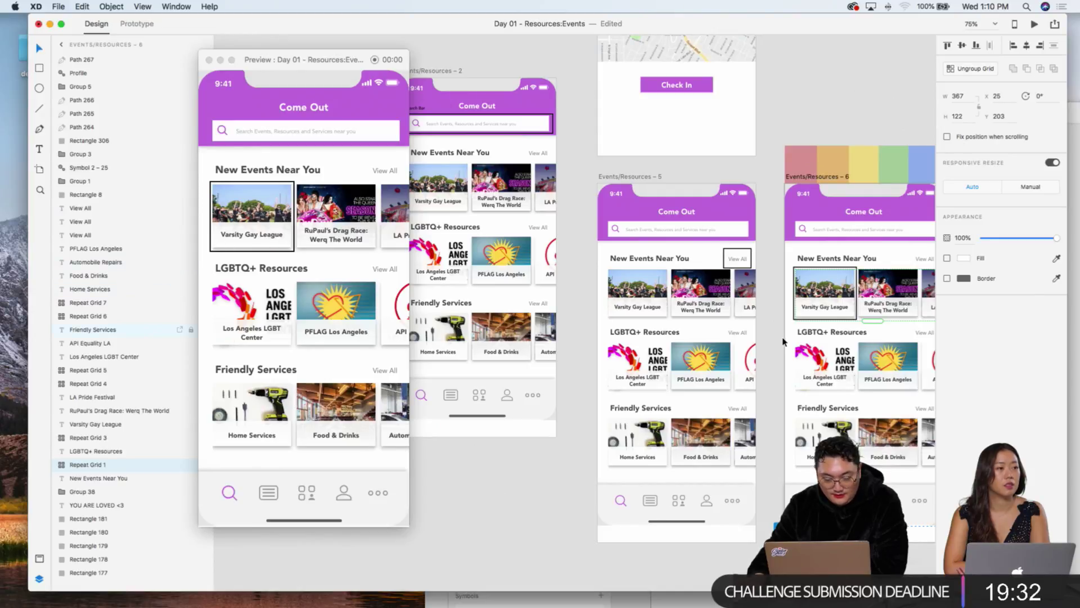
scroll(782, 342, "left", 2)
left_click(494, 141)
scroll(493, 141, "up", 10)
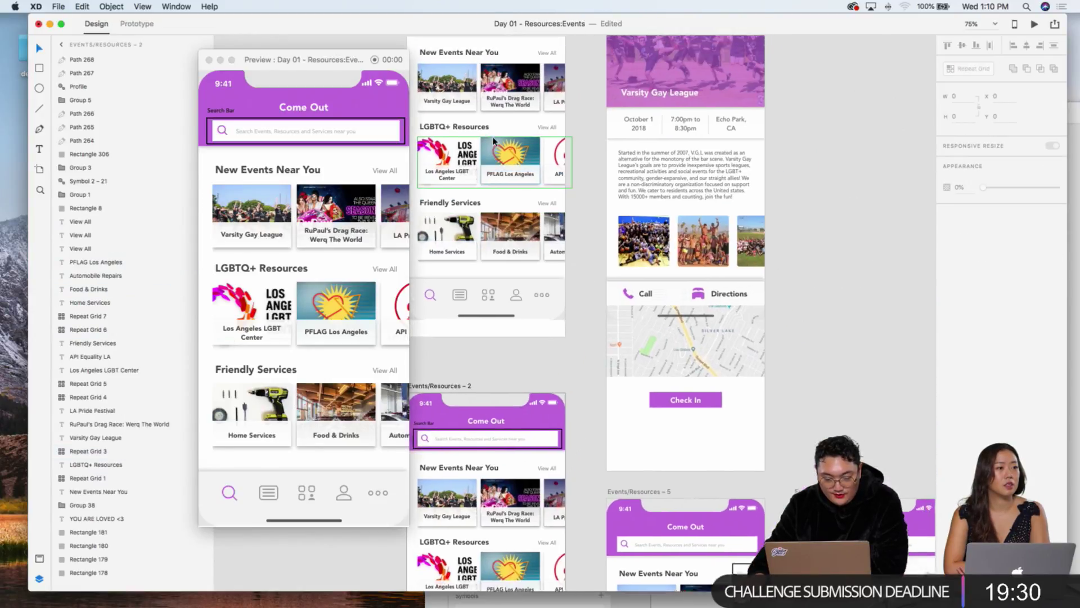
scroll(494, 141, "up", 3)
left_click(439, 90)
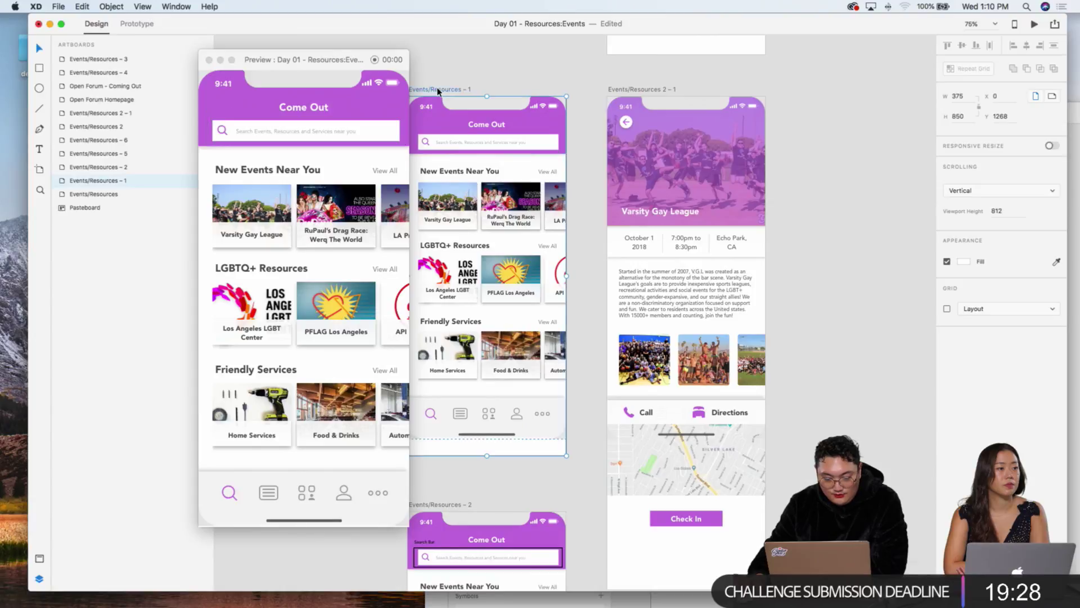
left_click(144, 28)
Step: Connect Events/Resources – 1 to Events/Resources – 2 with a prototype link
left_click_drag(289, 59, 164, 58)
scroll(477, 228, "down", 5)
scroll(540, 309, "up", 3)
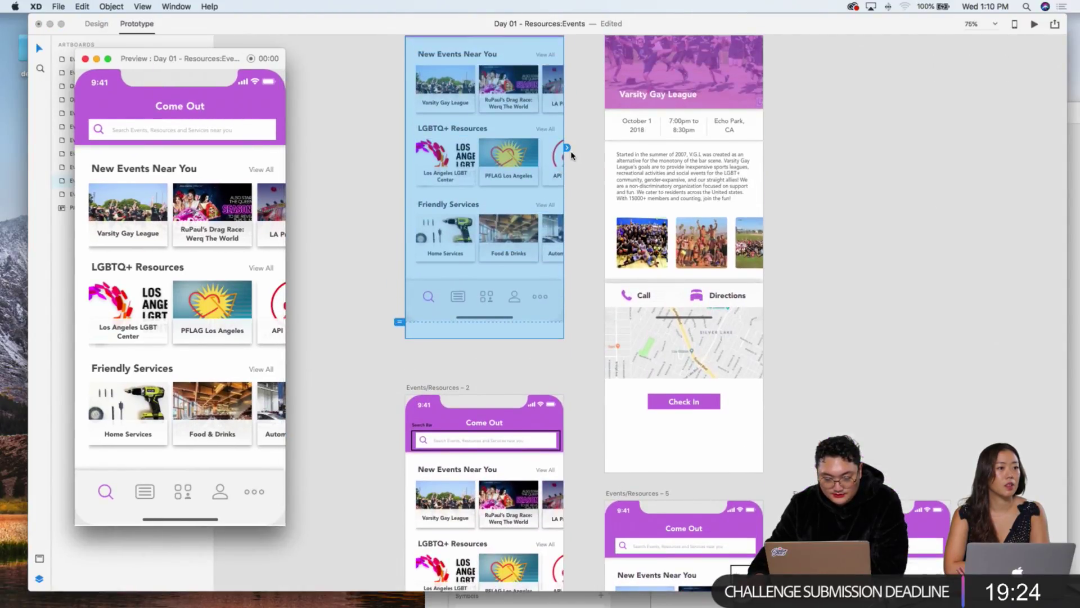
left_click(602, 393)
left_click_drag(568, 148, 529, 448)
Step: Set the link's trigger to Time with a 0.4 s delay and a Dissolve transition
left_click(401, 318)
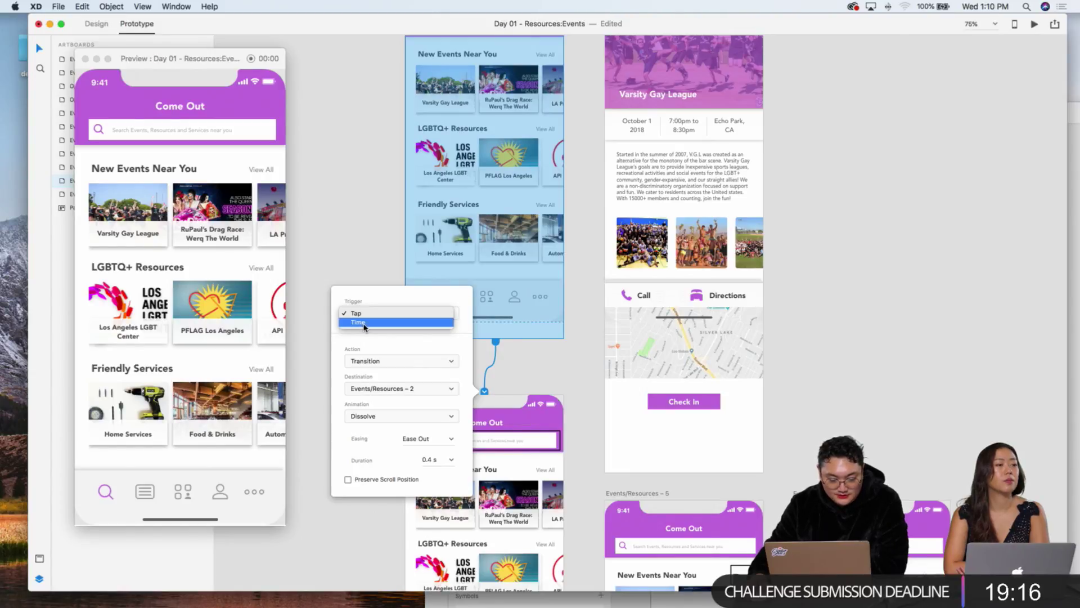
left_click(364, 324)
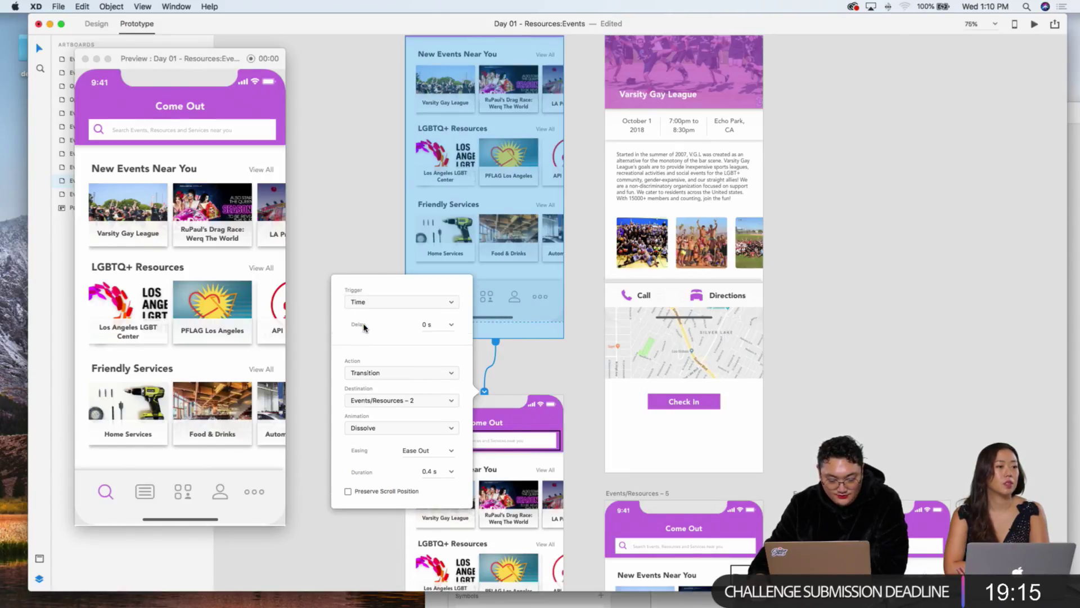
left_click(426, 325)
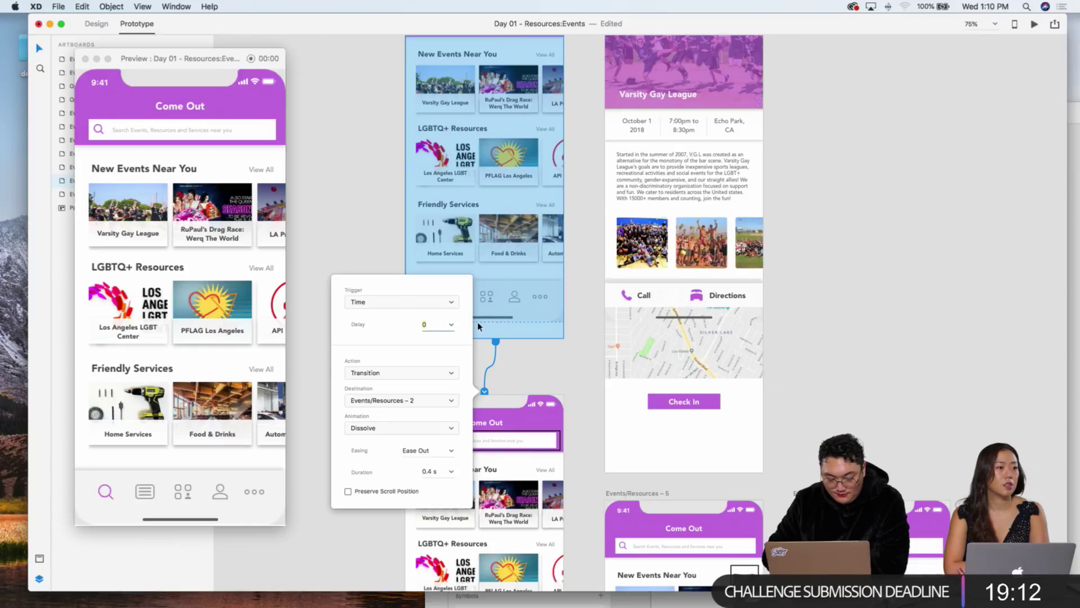
type(".4 s")
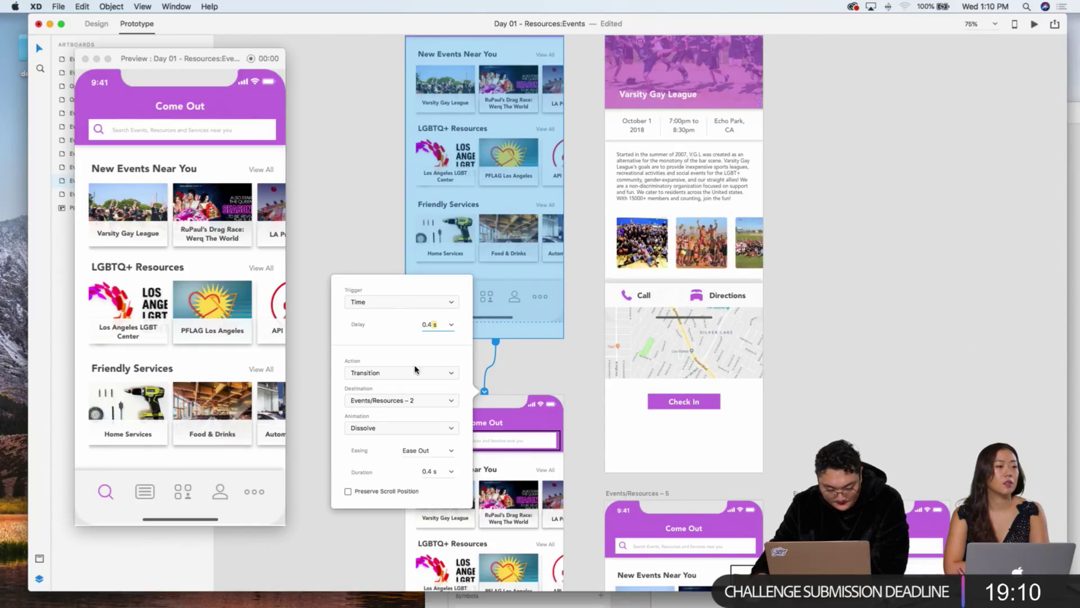
left_click(398, 374)
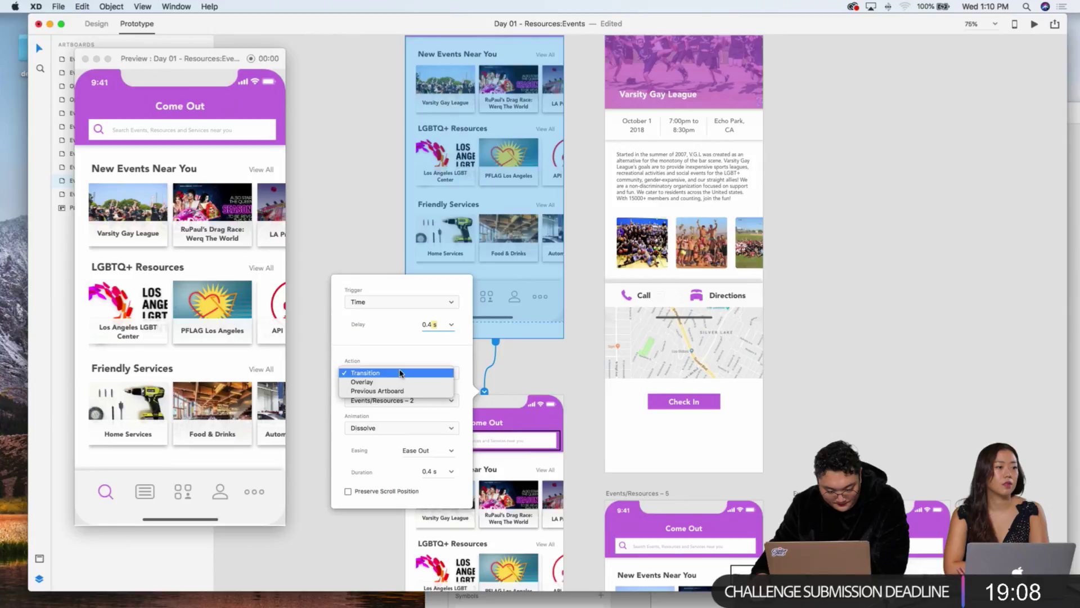
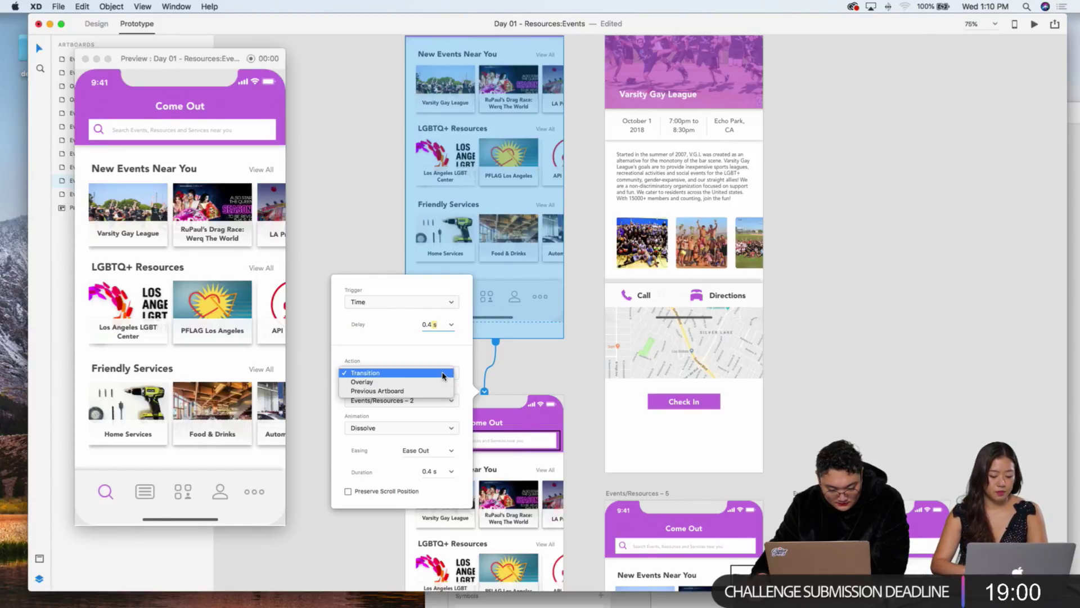
Step: Adjust the timed interaction, then inspect the Friendly Services row and New Events heading
left_click(435, 392)
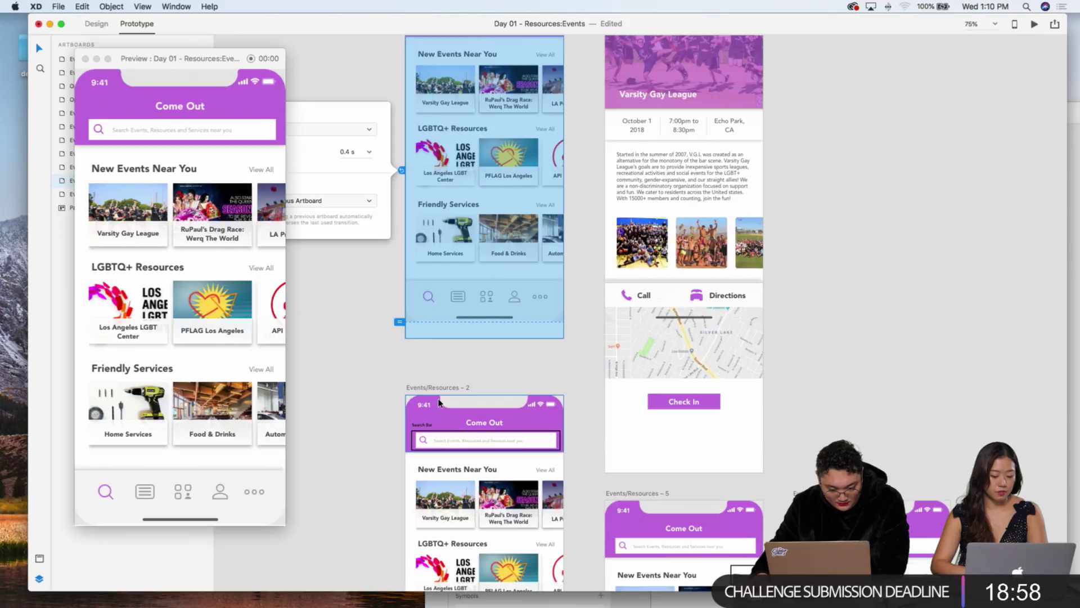
key("Escape")
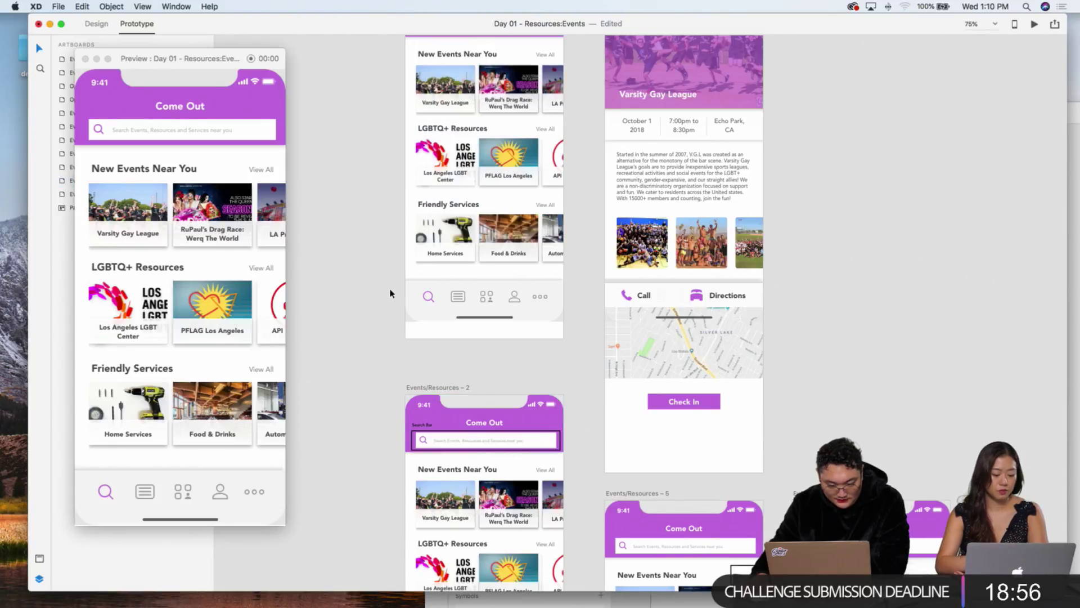
scroll(506, 253, "left", 2)
left_click(568, 255)
key("Escape")
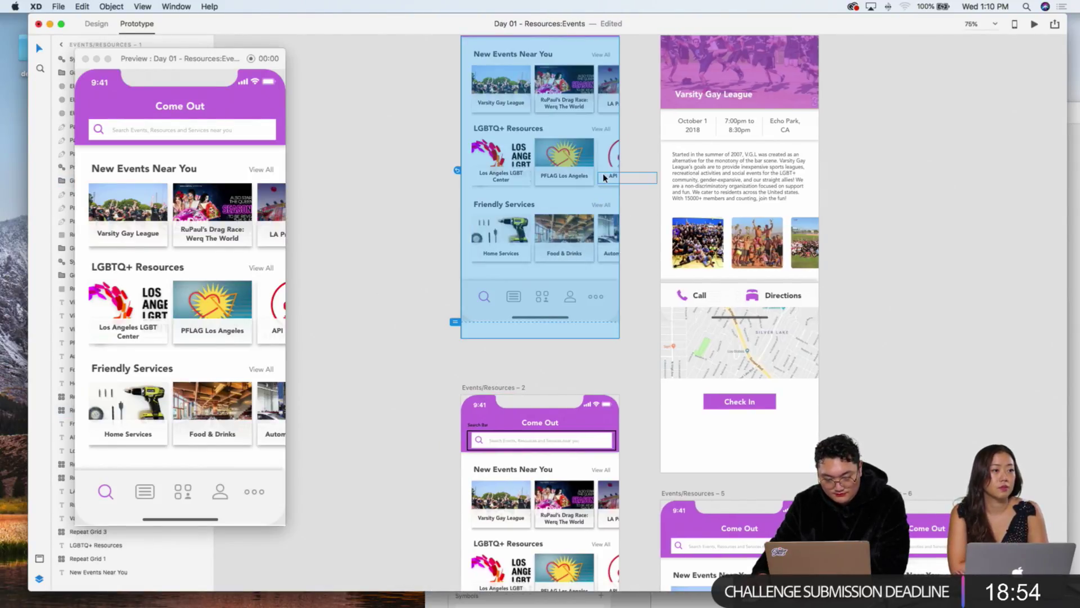
scroll(554, 129, "up", 3)
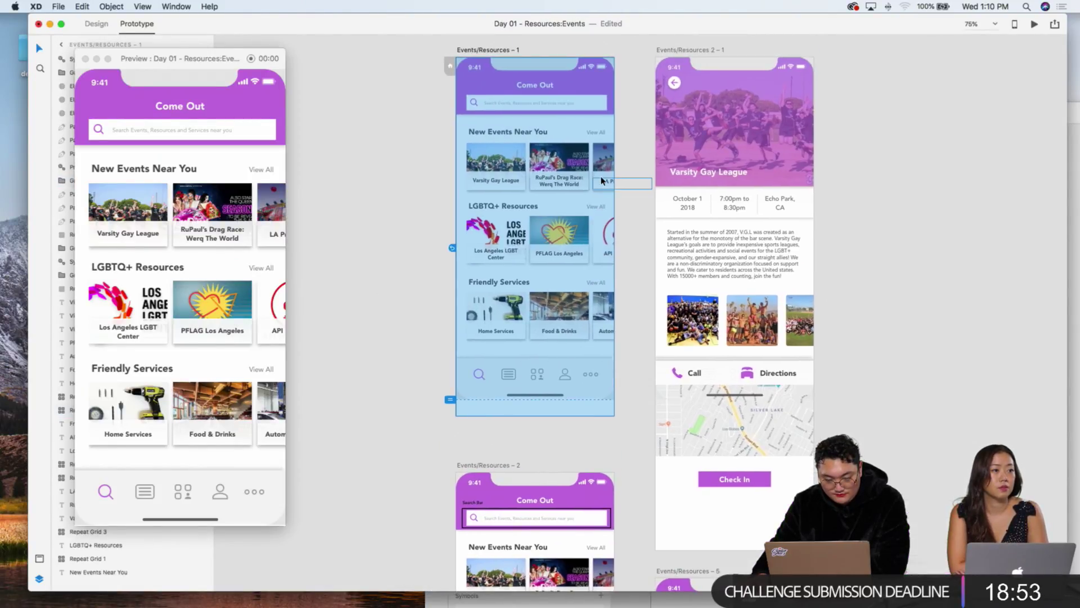
left_click(506, 132)
key("Escape")
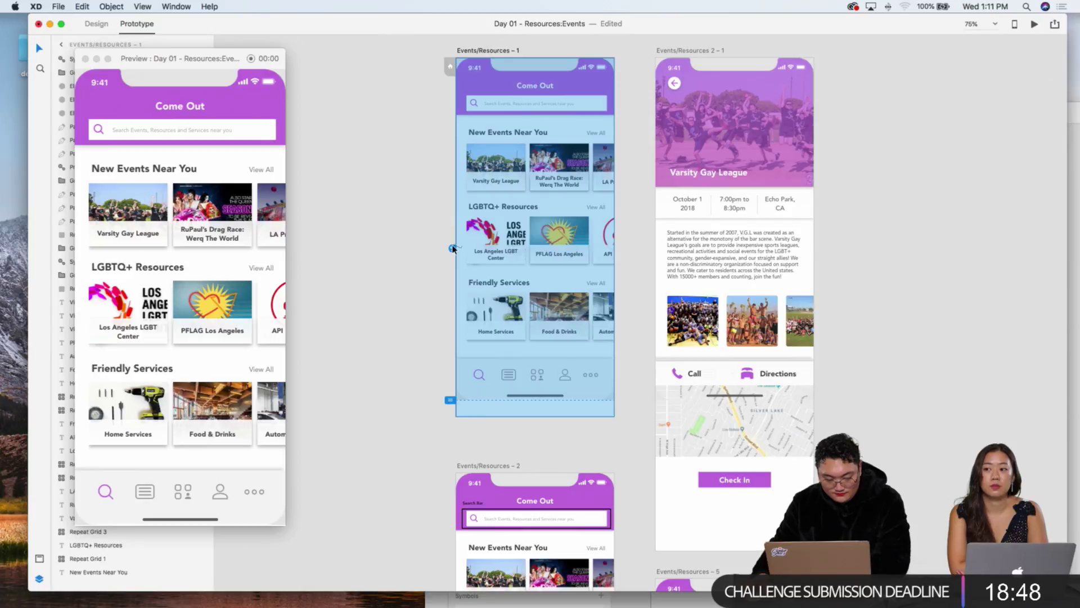
Step: Link Events/Resources – 1 and its View All link (Tap trigger) to Events/Resources – 2
left_click_drag(617, 226, 556, 493)
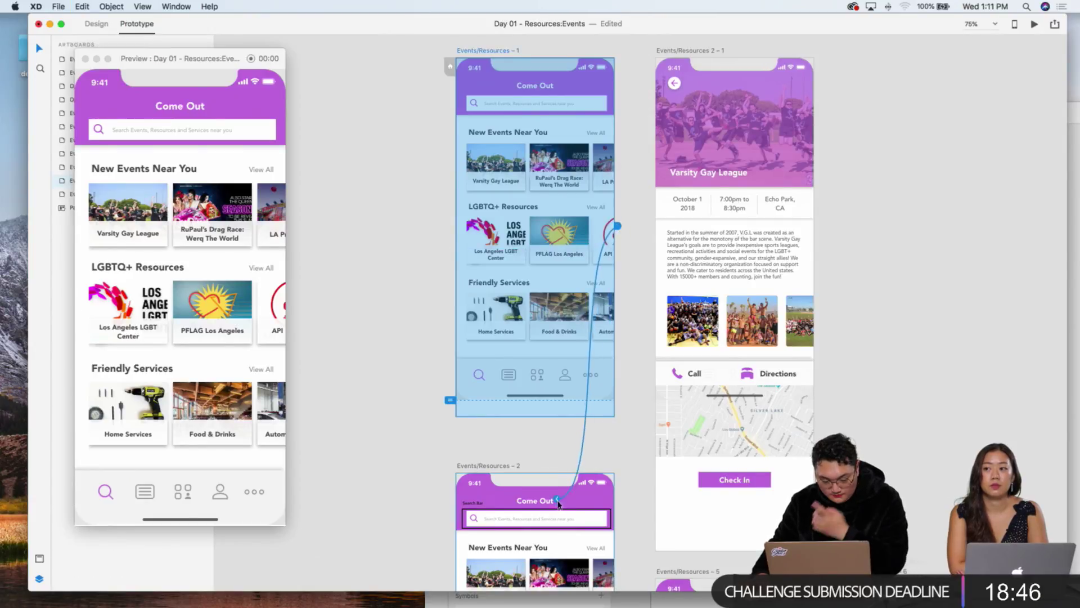
left_click(446, 352)
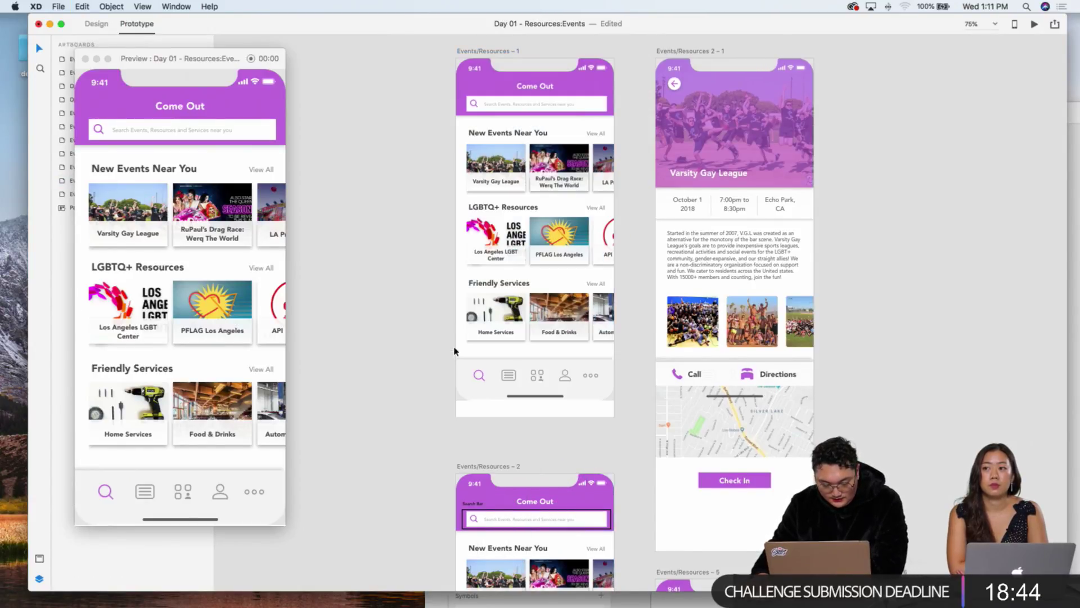
left_click(201, 154)
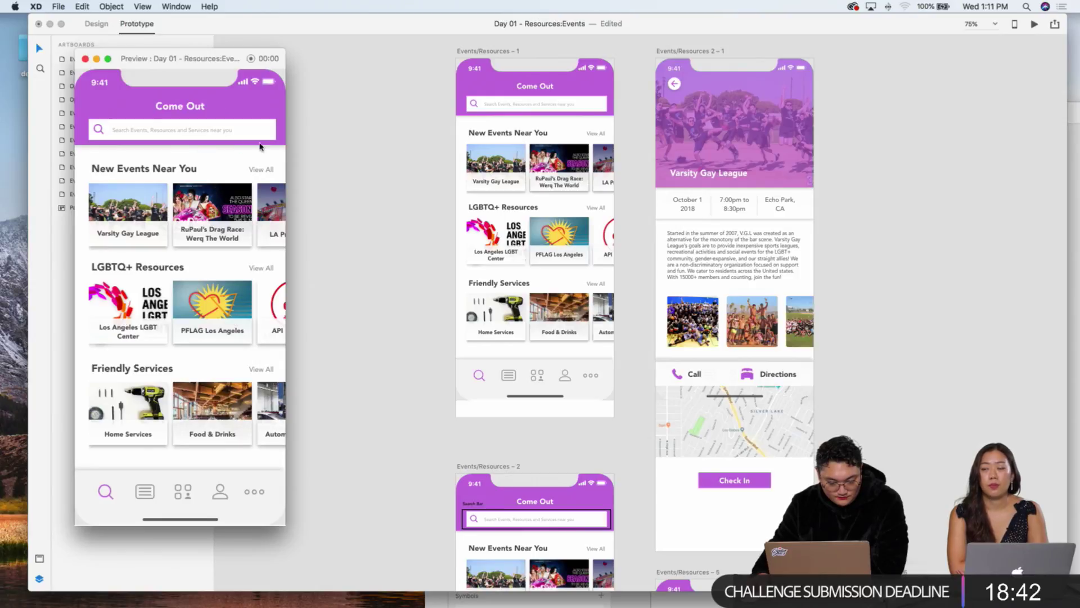
left_click(586, 132)
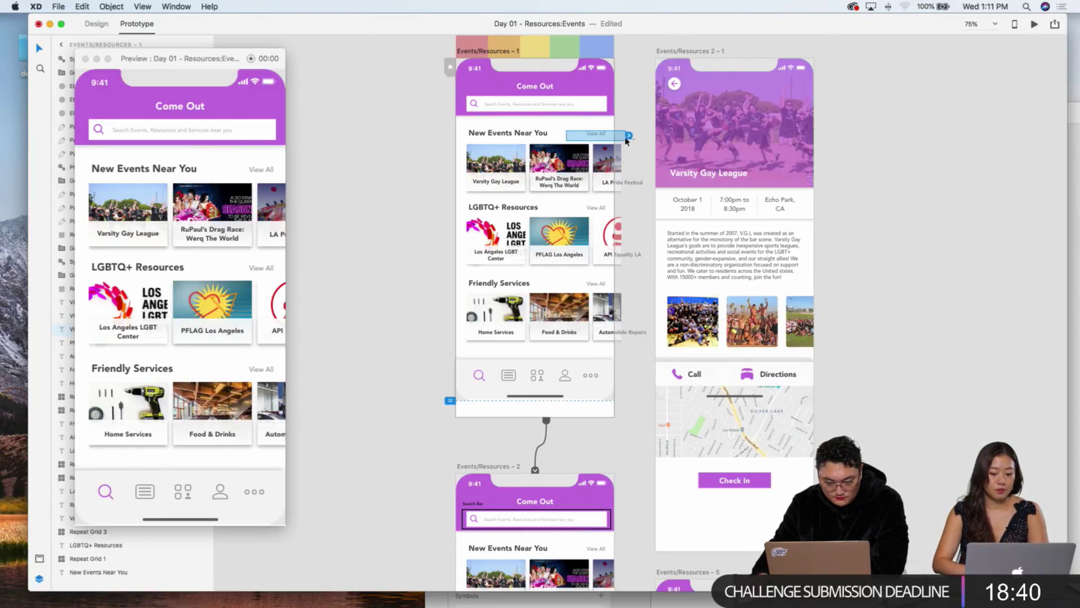
left_click_drag(629, 139, 591, 489)
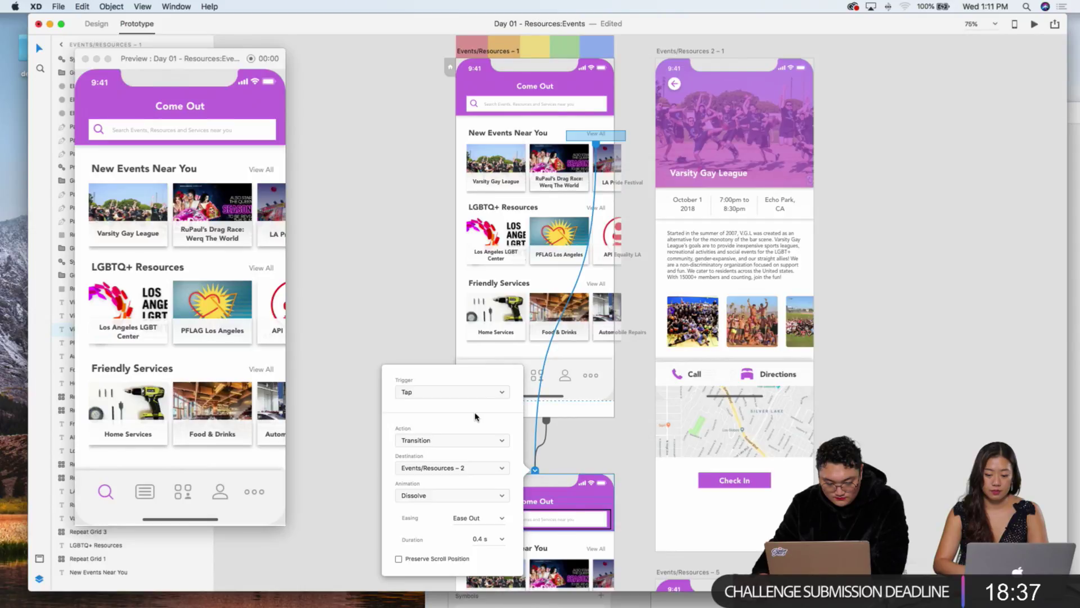
left_click(472, 397)
left_click(428, 392)
left_click(570, 149)
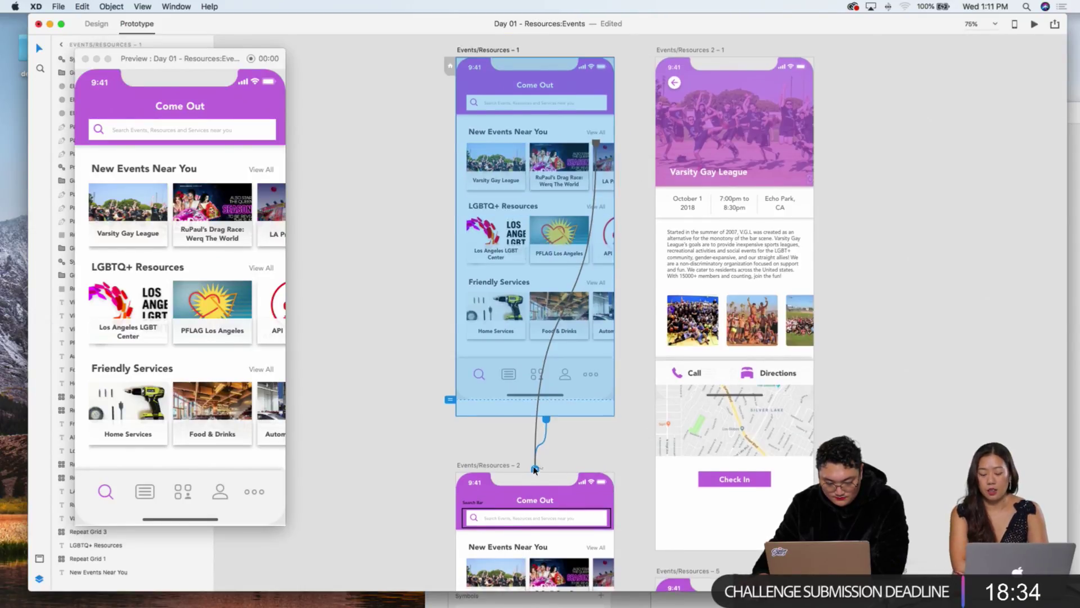
Step: Review the View All link settings and select the Events/Resources – 2 and – 1 screens
scroll(535, 467, "down", 1)
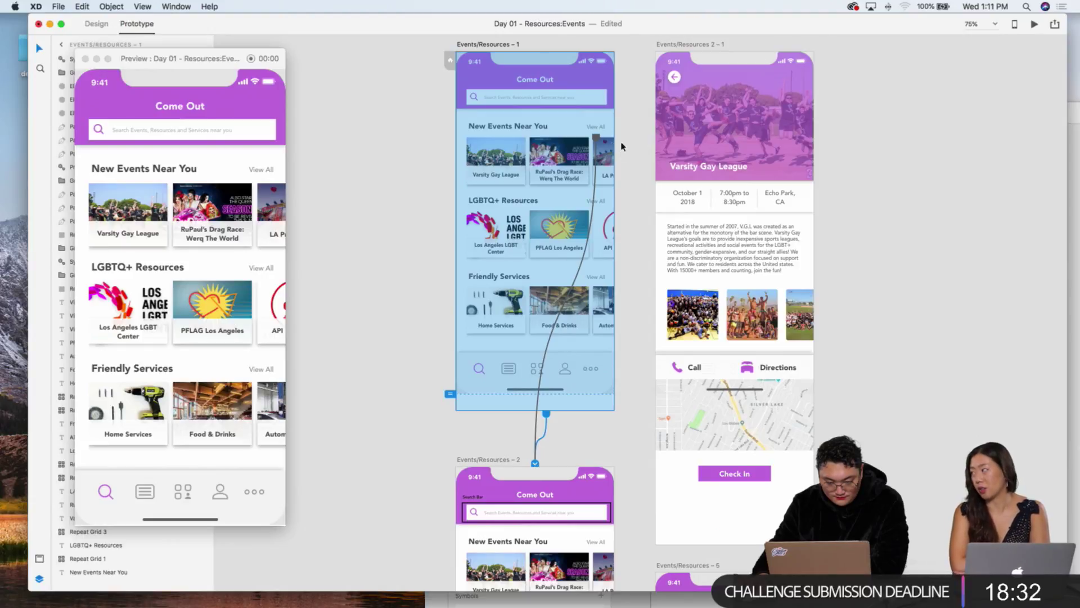
left_click(595, 139)
left_click(571, 118)
left_click(560, 118)
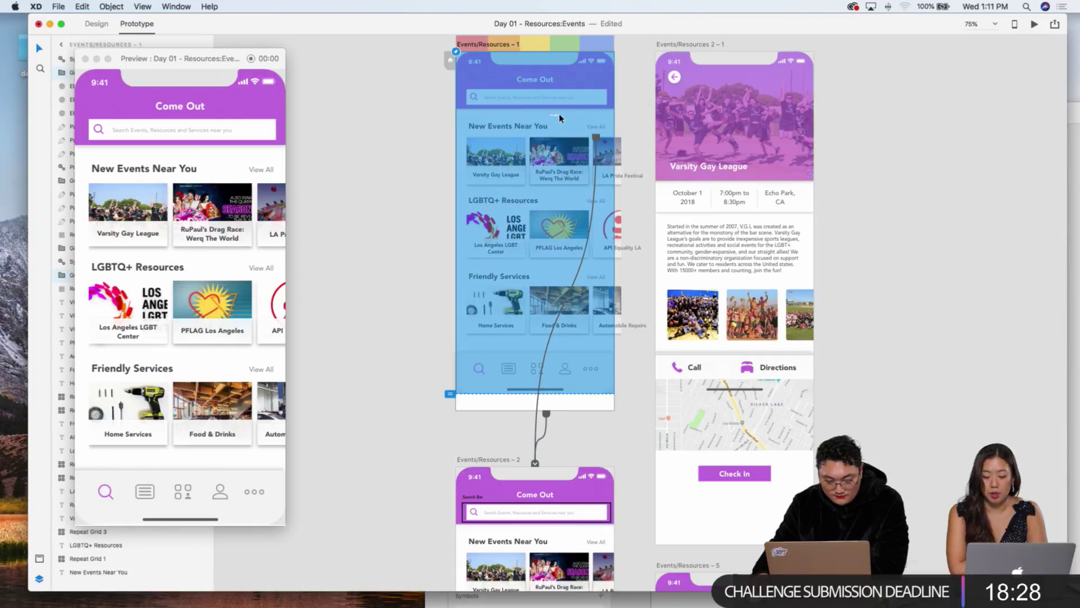
key("Escape")
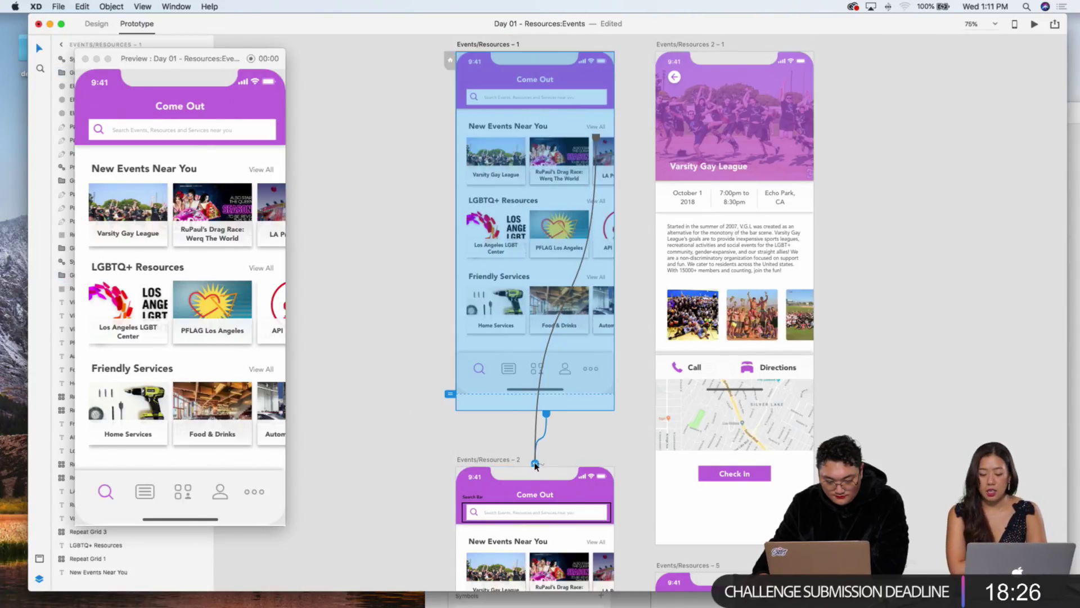
scroll(534, 464, "down", 3)
left_click(488, 398)
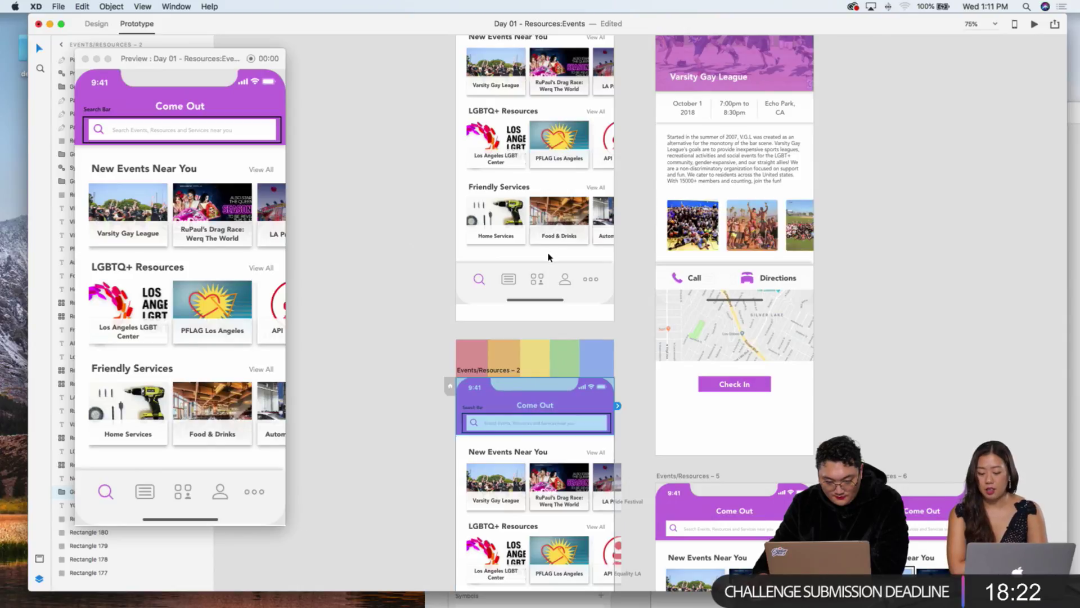
left_click(534, 312)
scroll(522, 441, "up", 3)
Step: Check View All's trigger and open Events/Resources – 1's timed transition settings
left_click(600, 149)
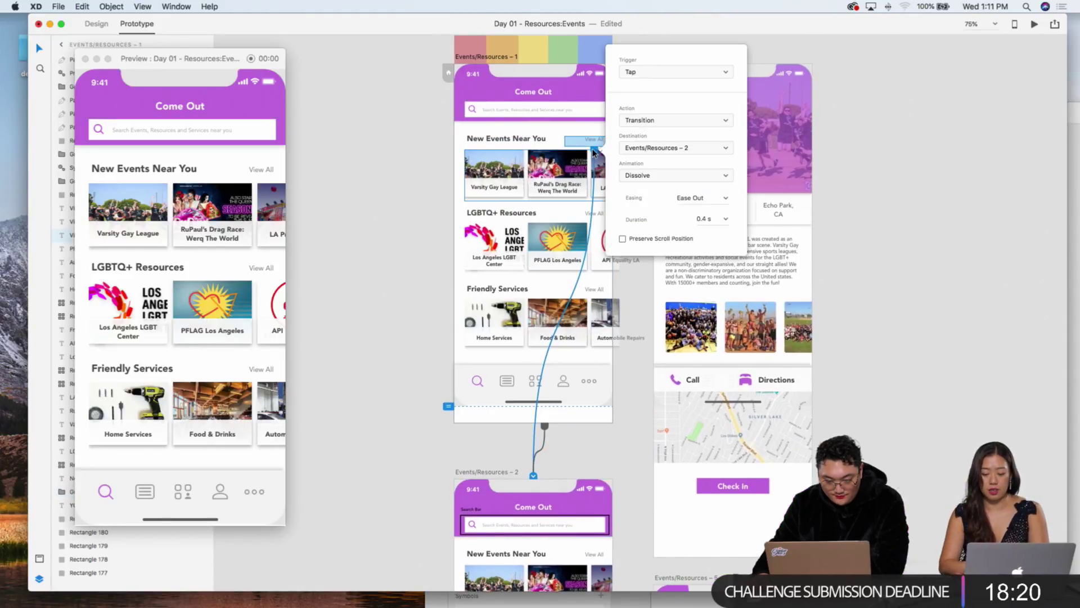
left_click(644, 78)
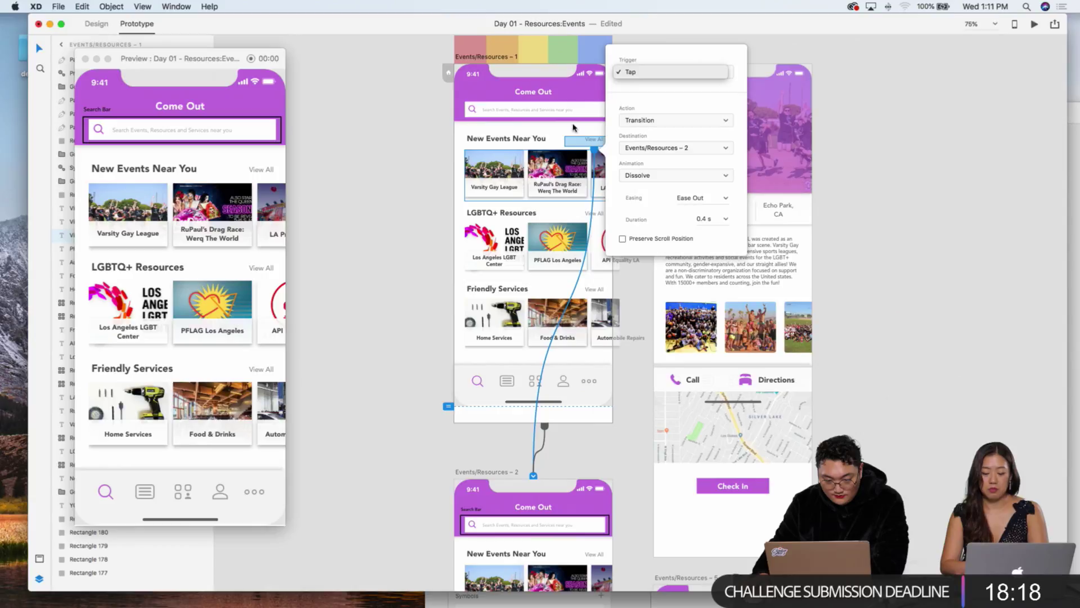
key("Escape")
key("Escape")
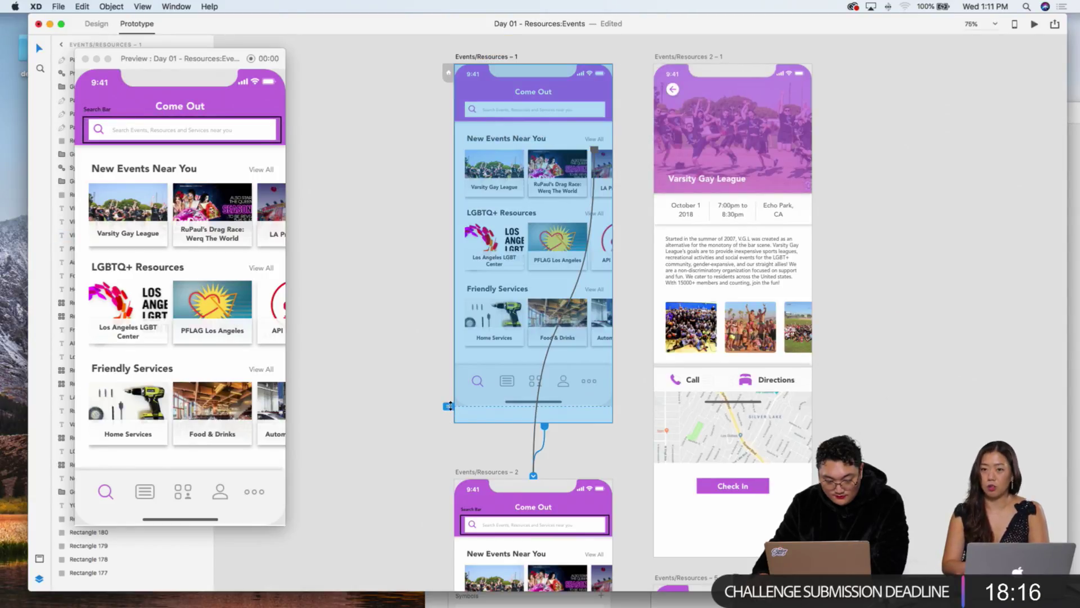
left_click(545, 429)
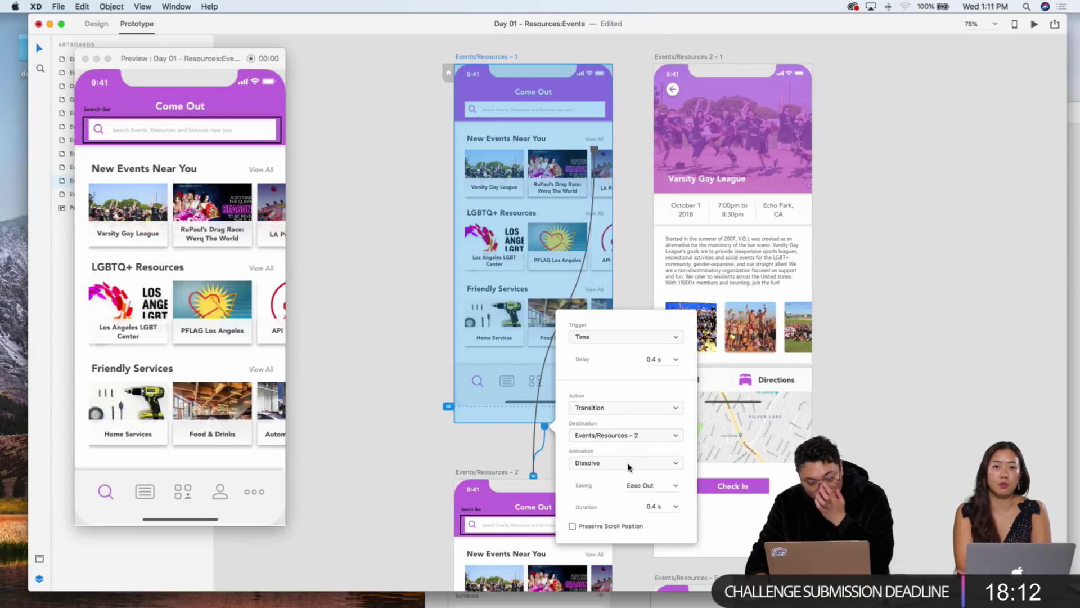
Step: Set the timed dissolve's easing to Ease In-Out and check it in the preview
left_click(669, 485)
left_click(653, 506)
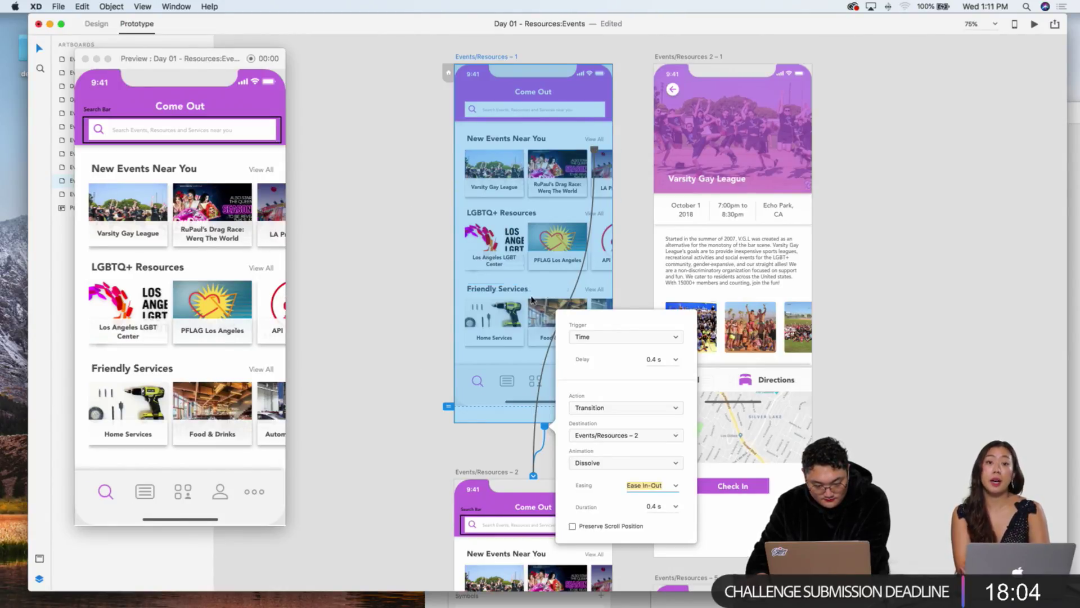
left_click(238, 260)
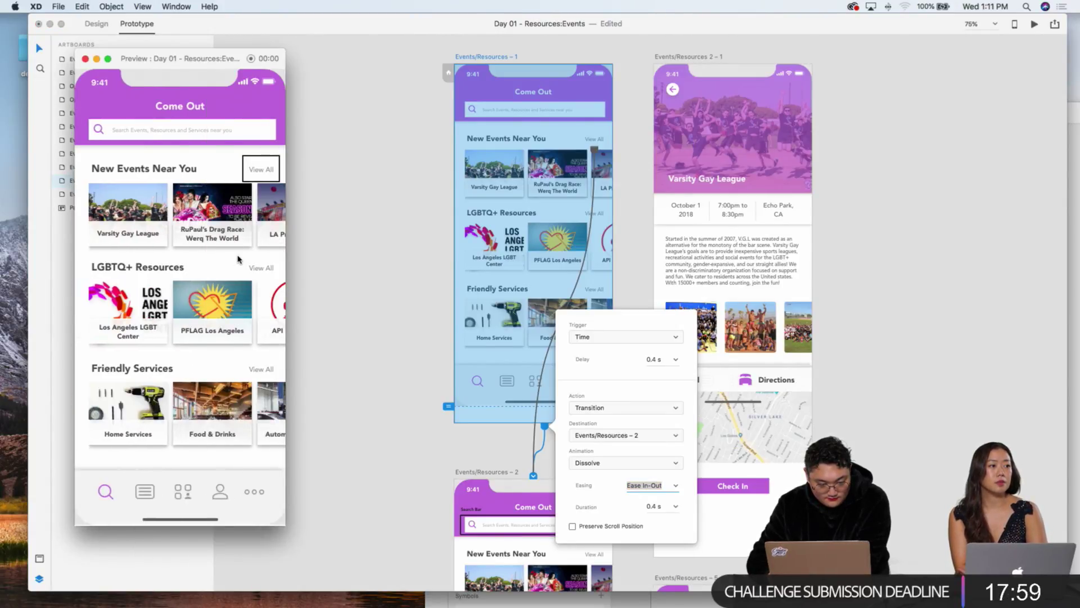
left_click(519, 187)
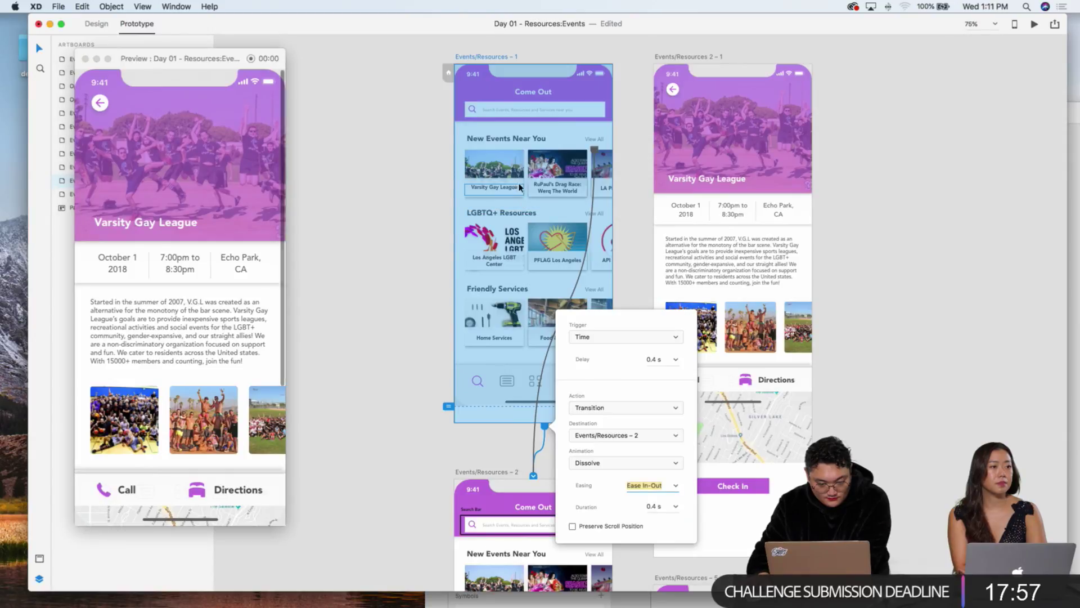
left_click(446, 145)
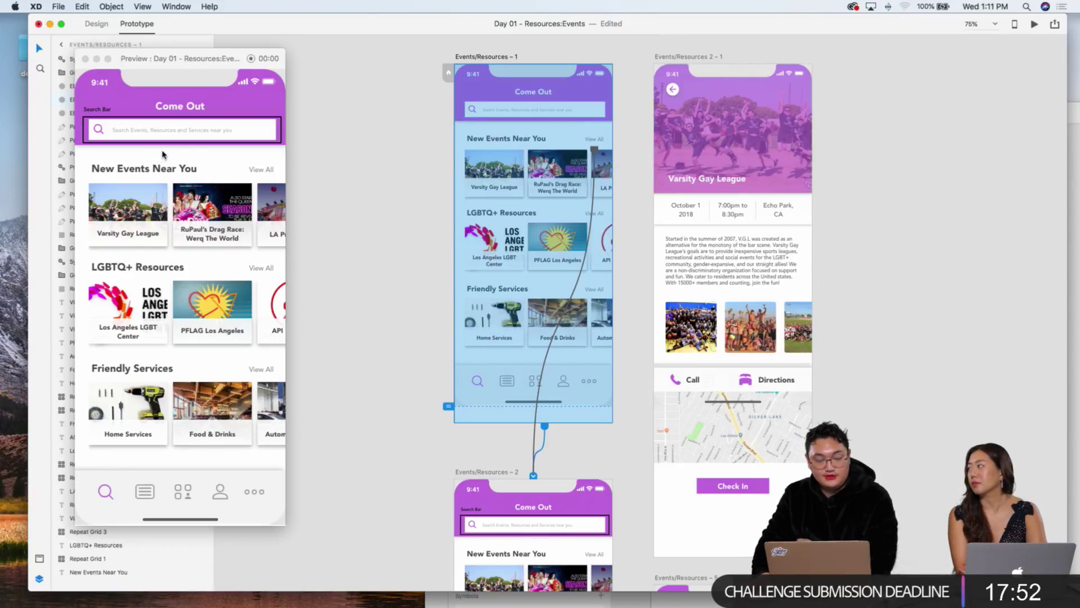
left_click(436, 148)
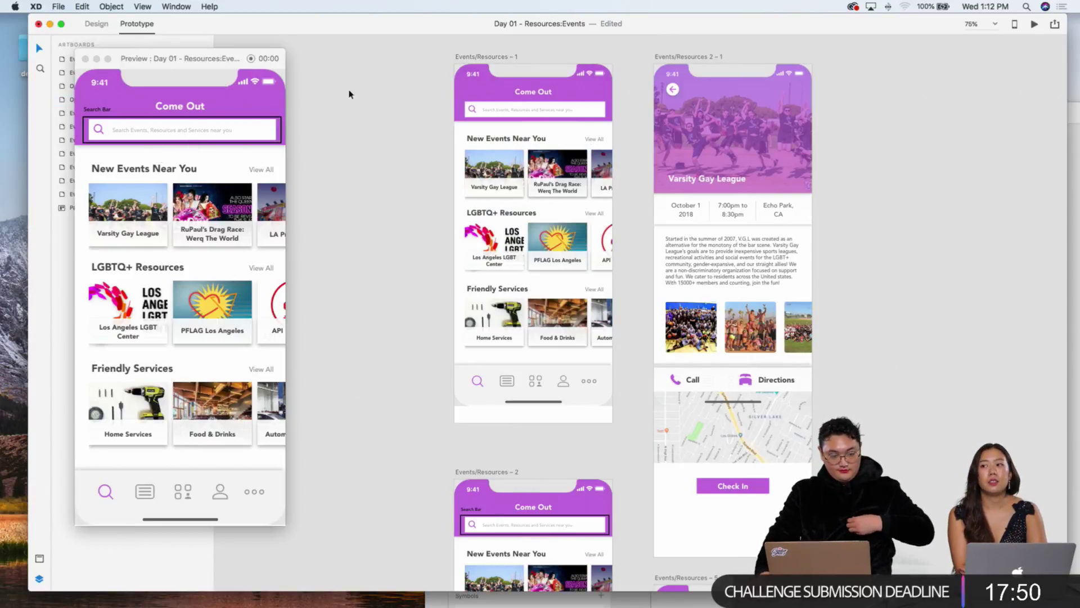
left_click(488, 57)
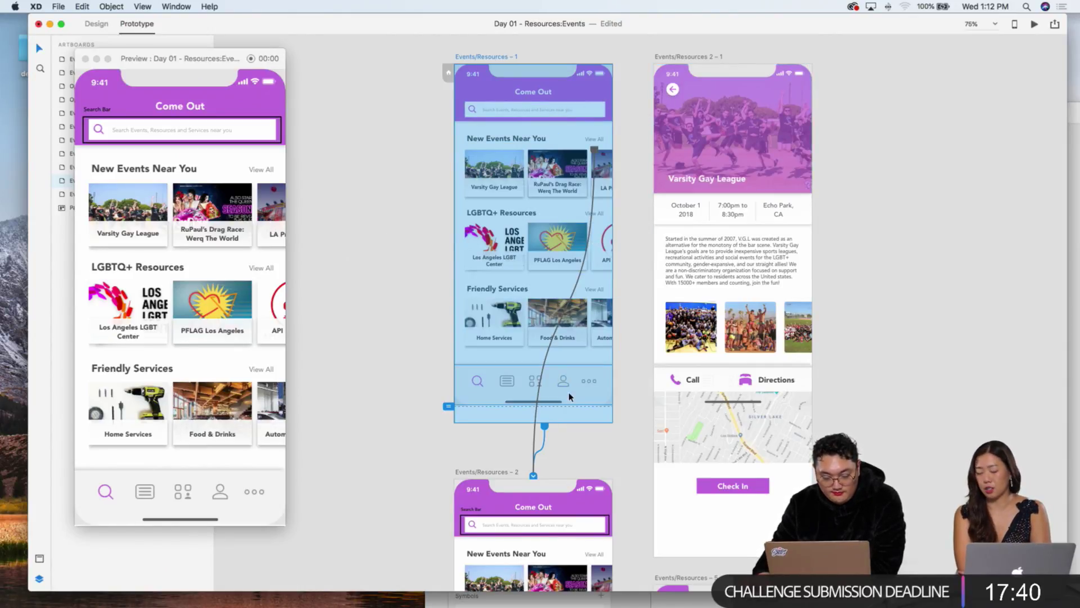
Step: Recheck Events/Resources – 1's timed transition, keeping the Dissolve animation
left_click(545, 428)
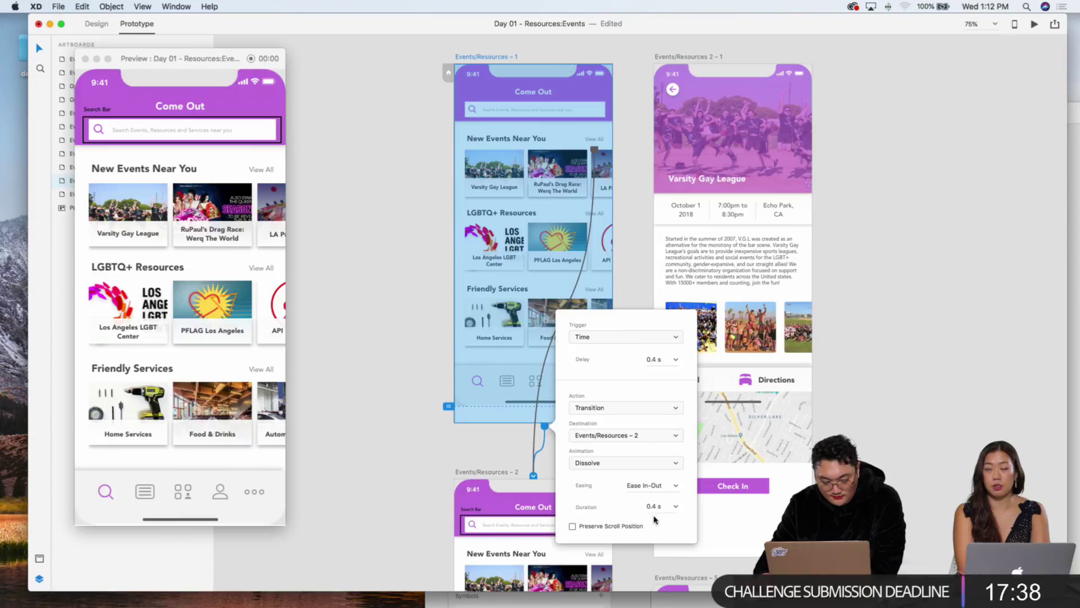
left_click(642, 467)
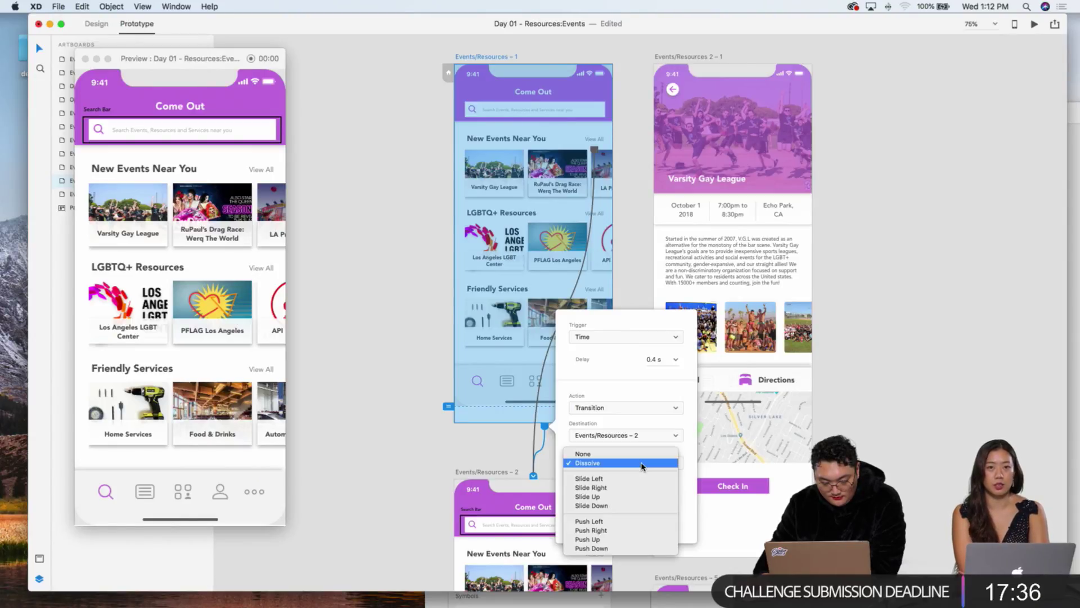
left_click(644, 464)
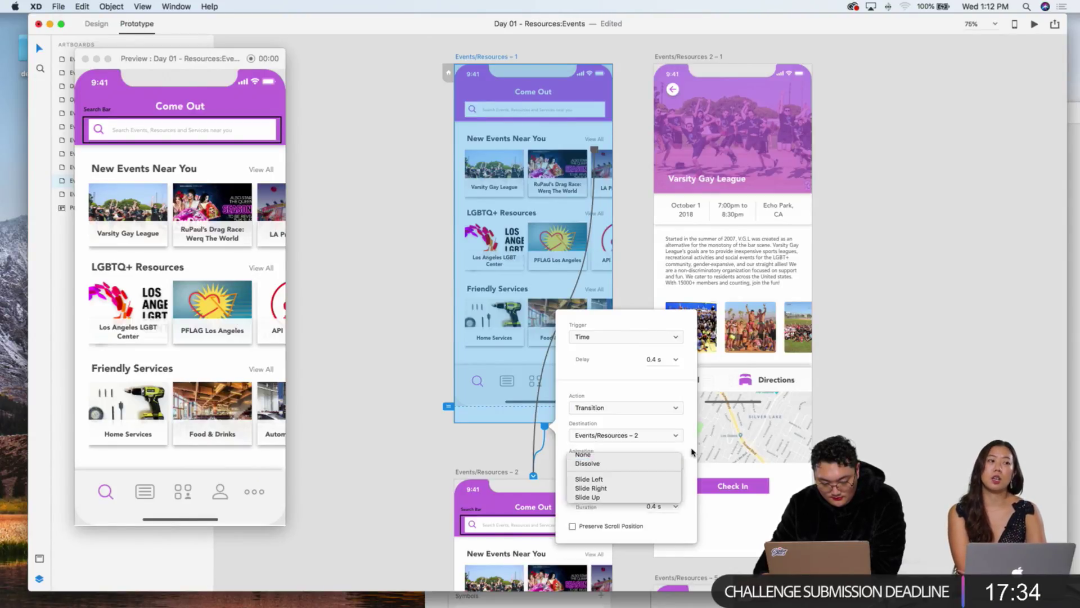
left_click(674, 407)
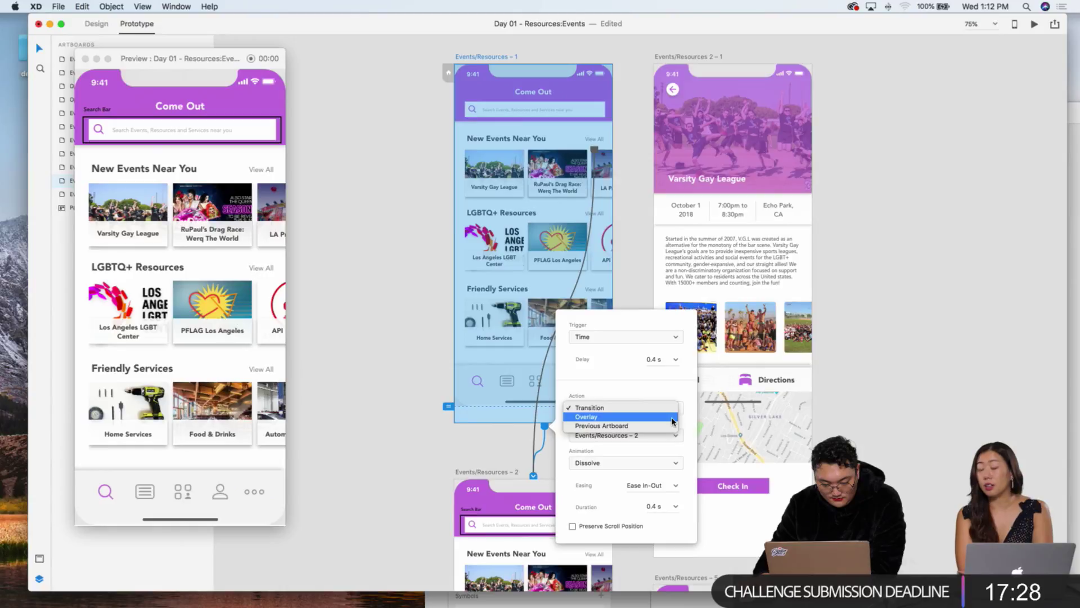
left_click(403, 256)
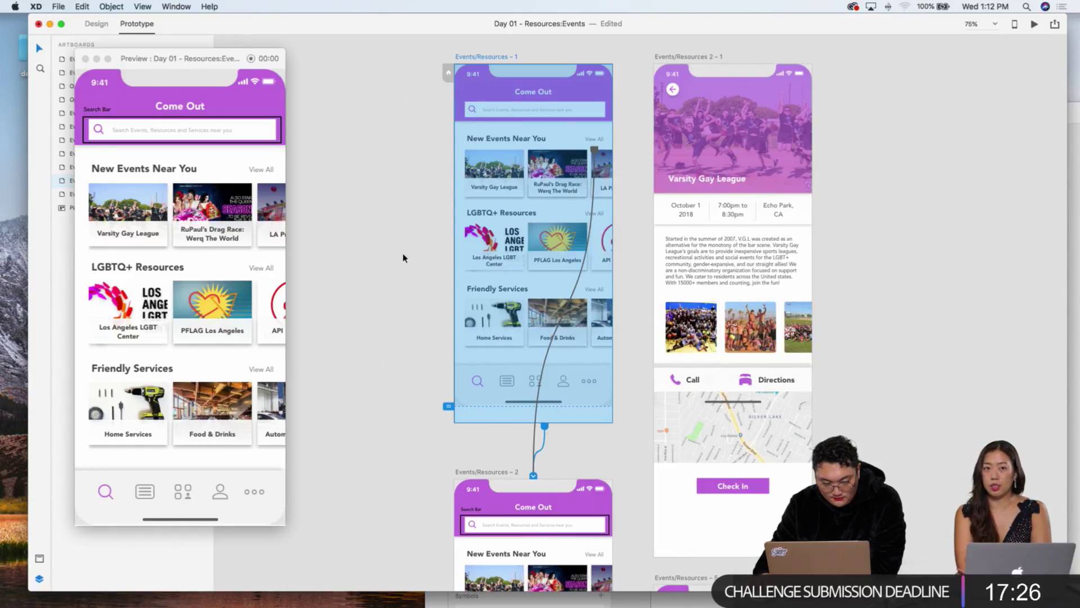
left_click(403, 256)
left_click(472, 56)
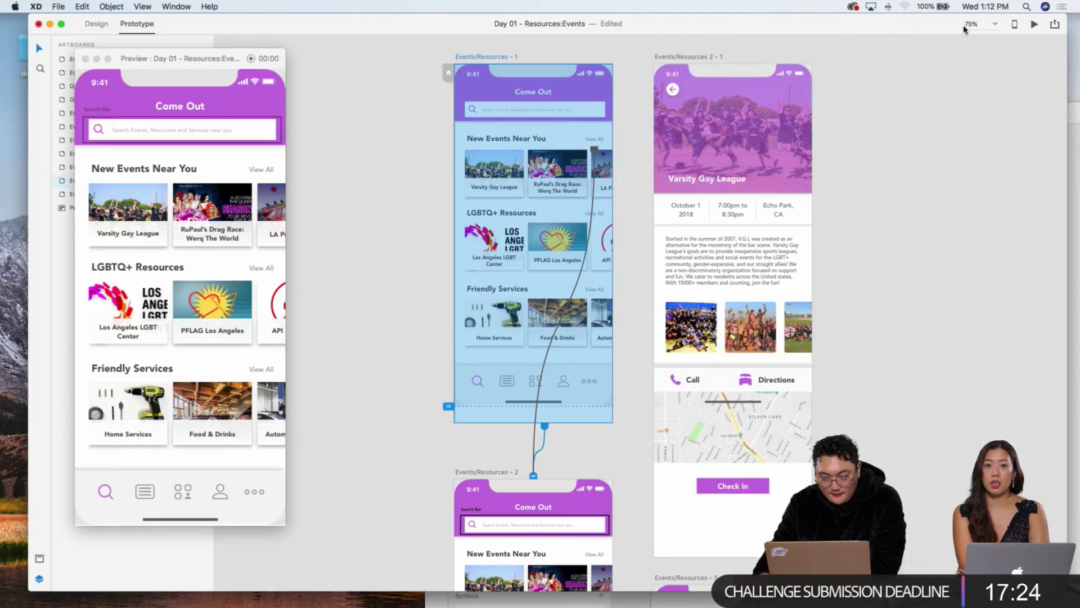
Step: Replay the prototype in the preview window
left_click(1030, 28)
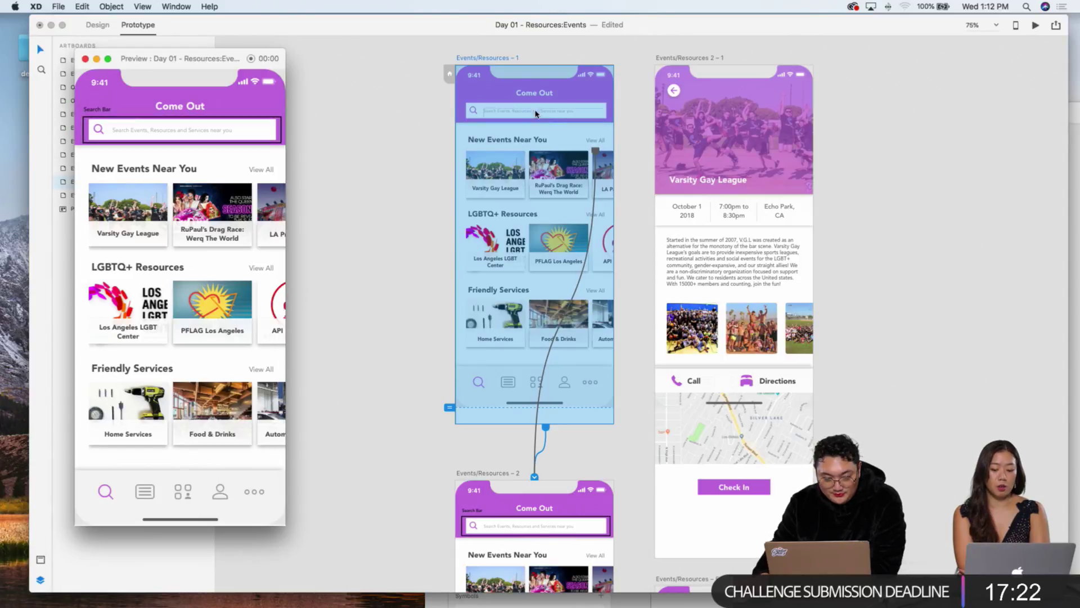
left_click(472, 58)
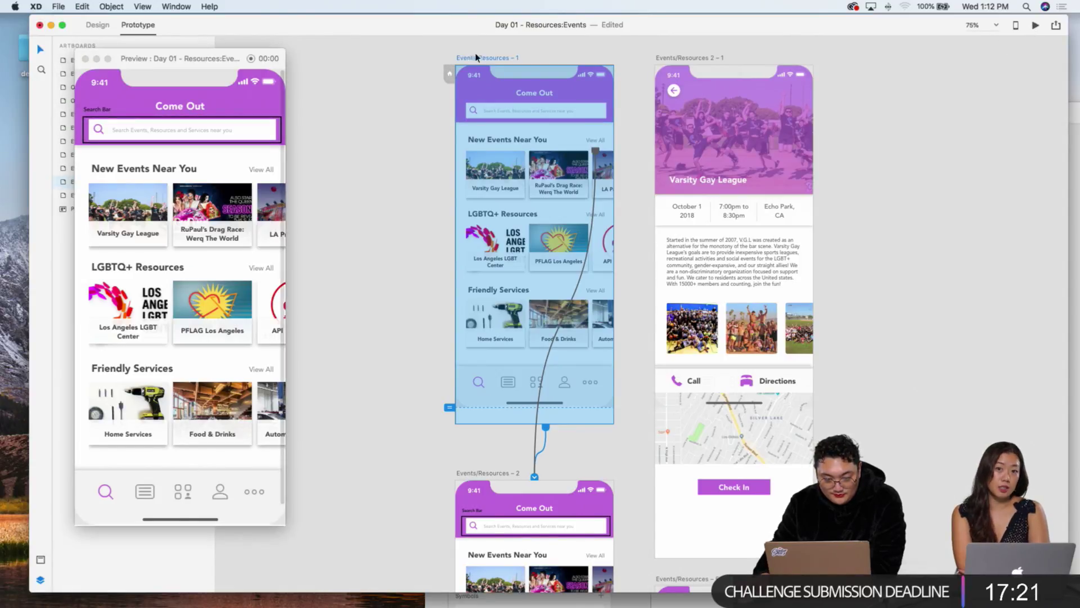
left_click(1036, 26)
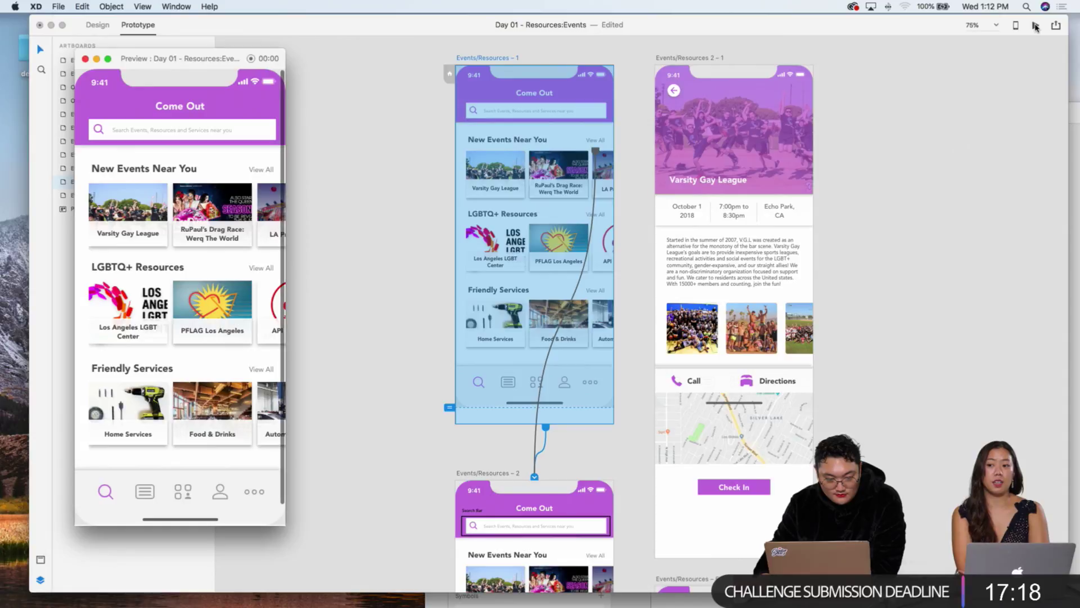
Step: Link Events/Resources – 2 to Events/Resources – 5 and check – 5's timed transition
scroll(397, 295, "down", 10)
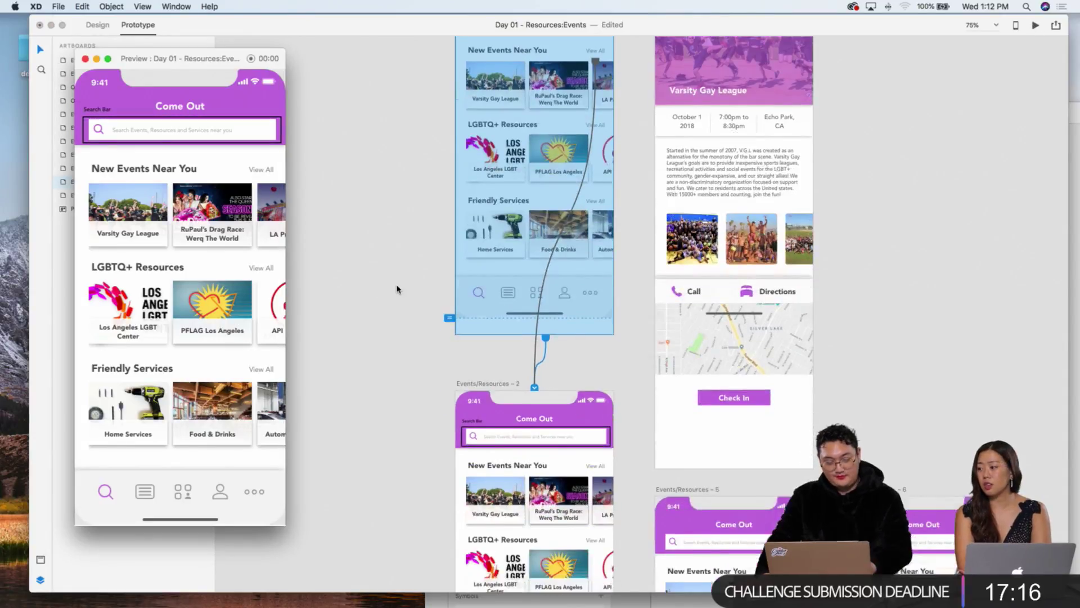
scroll(478, 323, "down", 2)
left_click(572, 344)
left_click(572, 345)
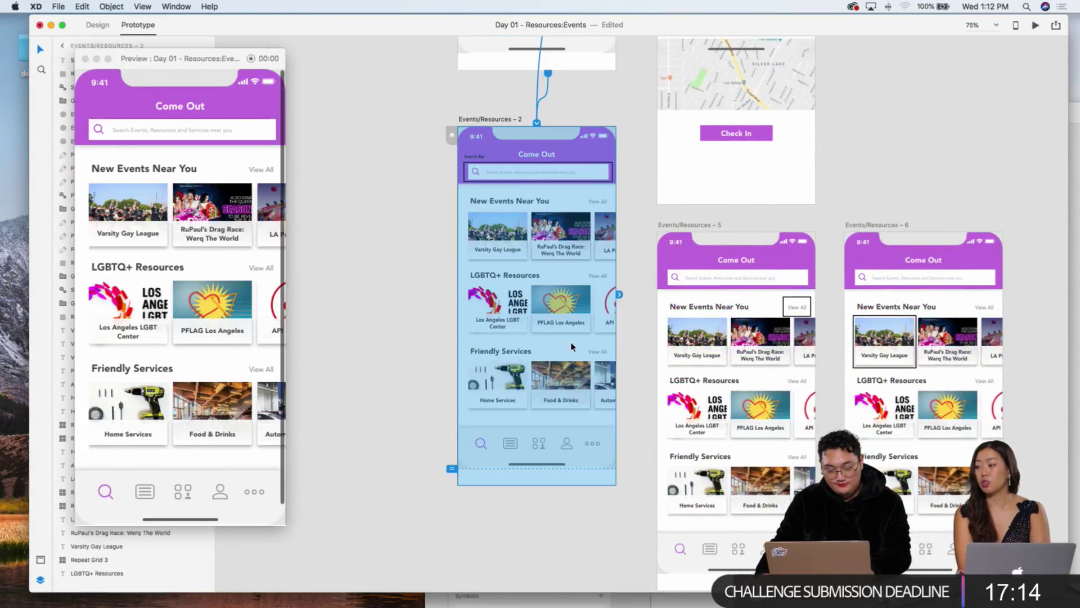
left_click_drag(619, 294, 681, 301)
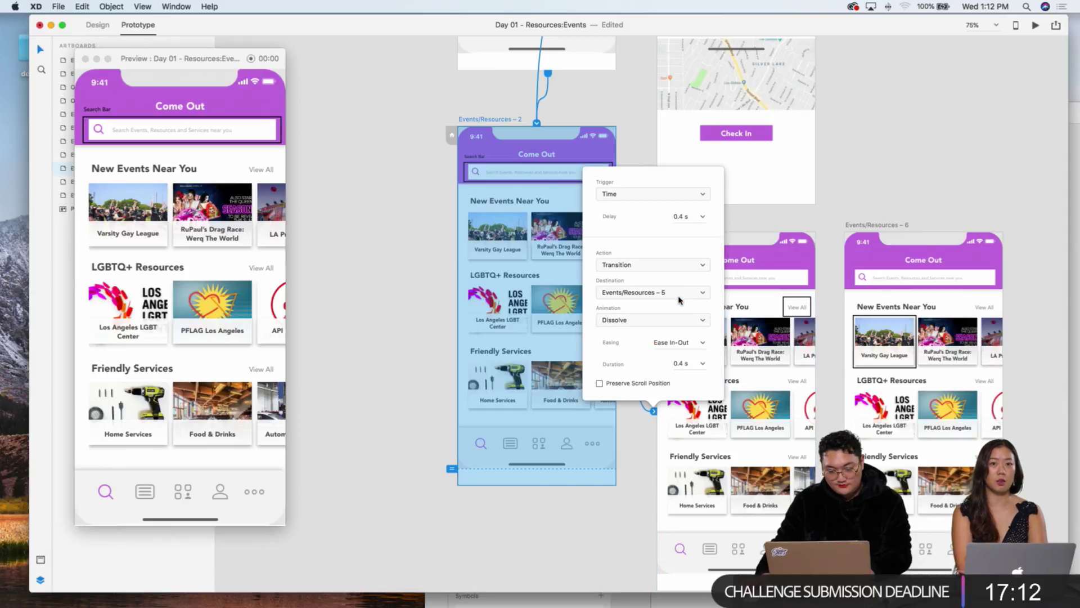
left_click(794, 308)
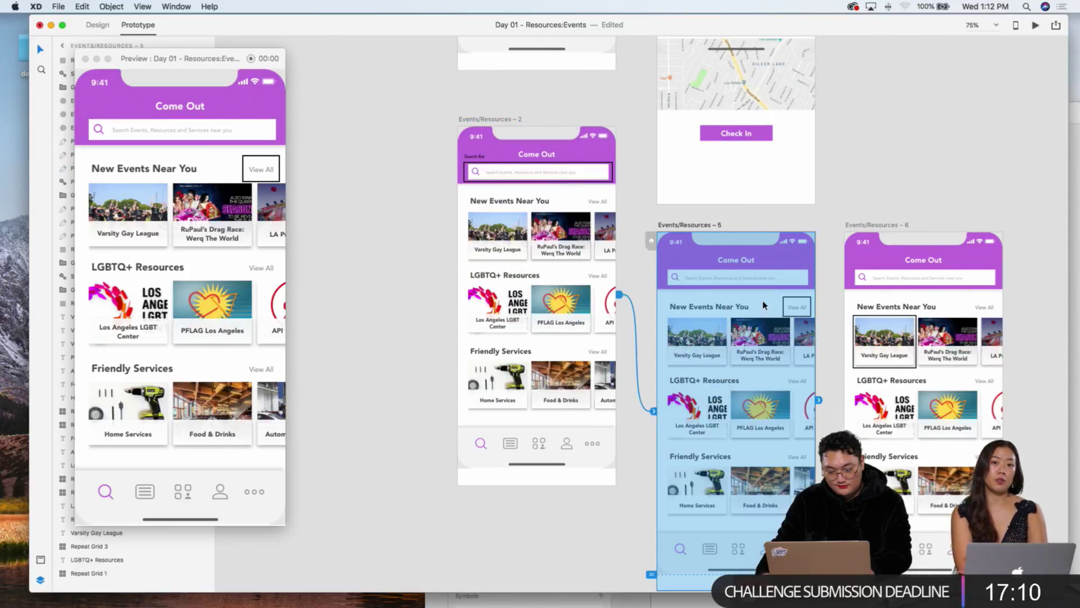
left_click_drag(916, 341, 737, 135)
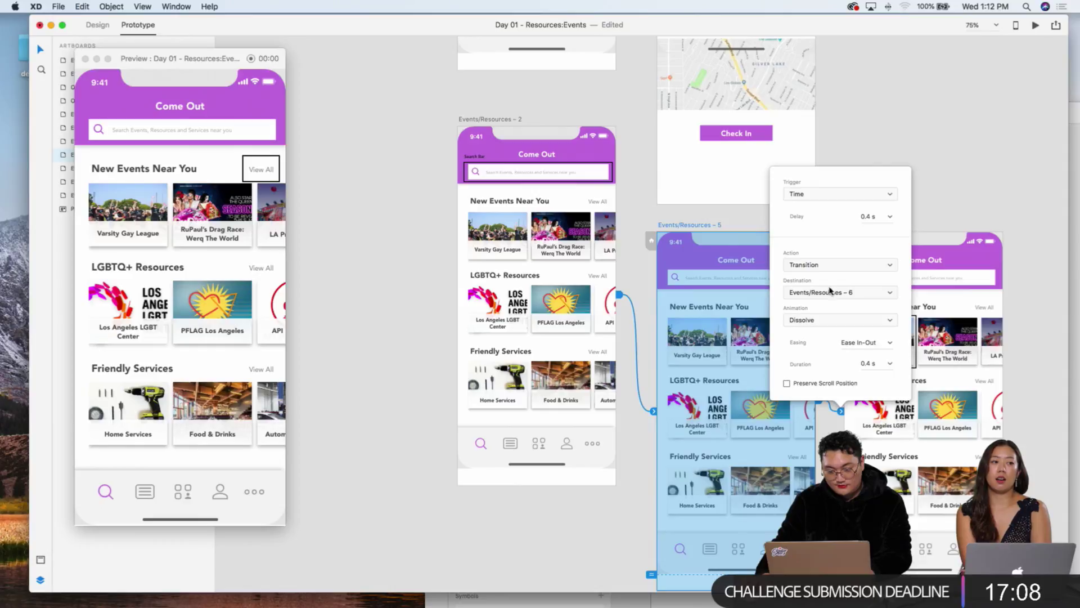
left_click(626, 213)
Step: Select the Events/Resources – 1 artboard and look over the wired screens
scroll(626, 214, "up", 5)
scroll(626, 214, "up", 1)
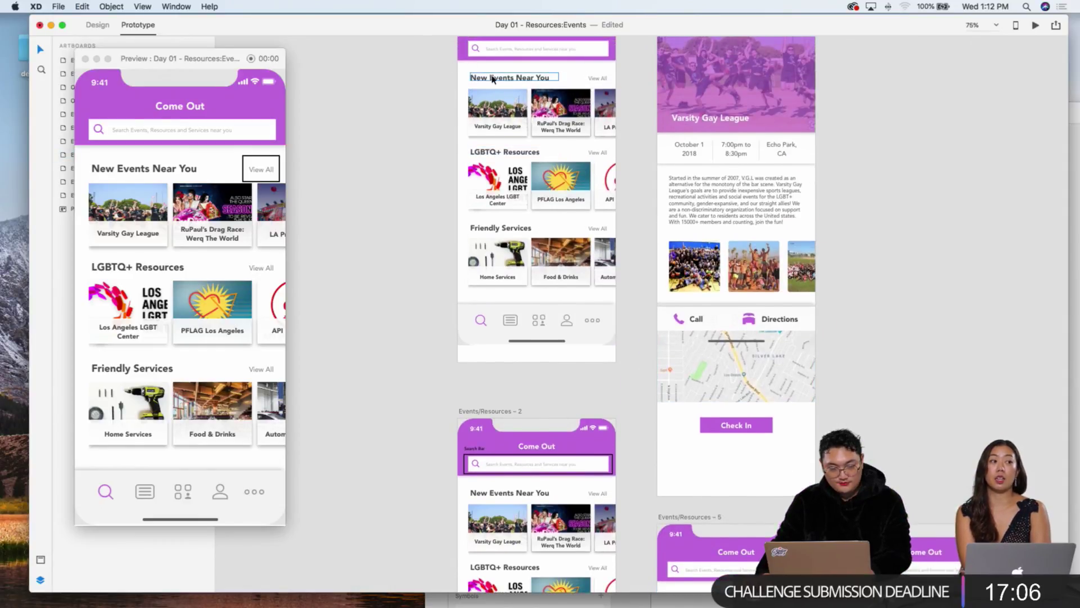
left_click(535, 49)
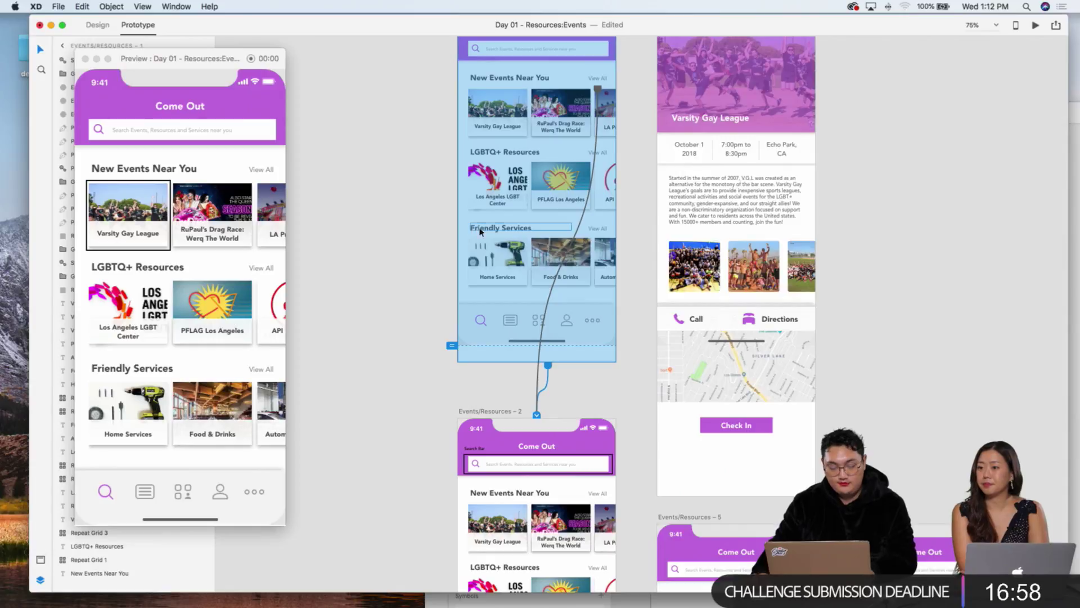
scroll(409, 235, "right", 5)
scroll(372, 190, "up", 6)
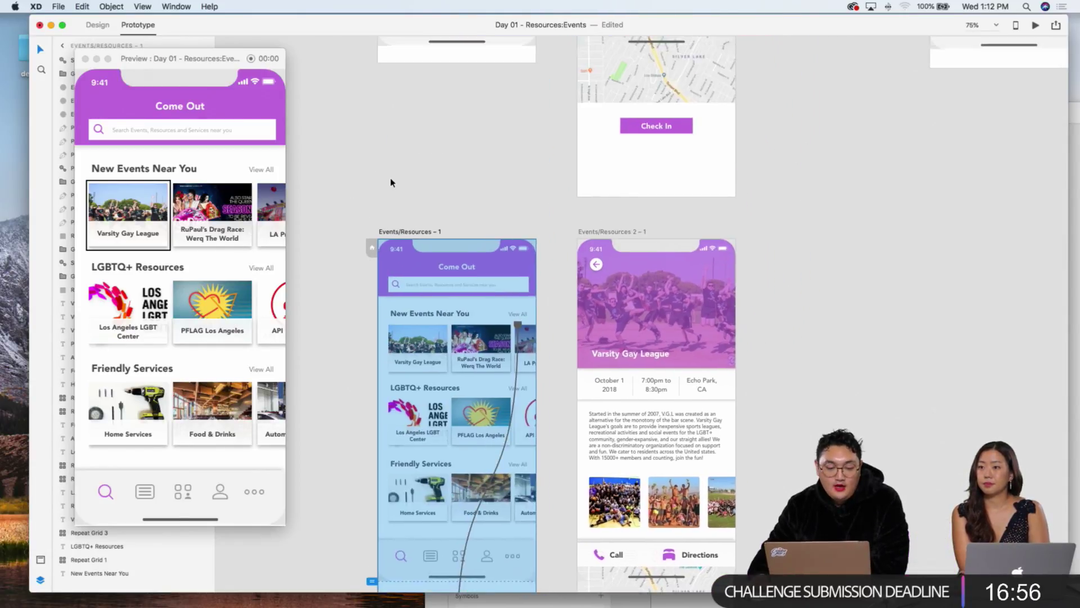
left_click(357, 192)
scroll(445, 141, "down", 2)
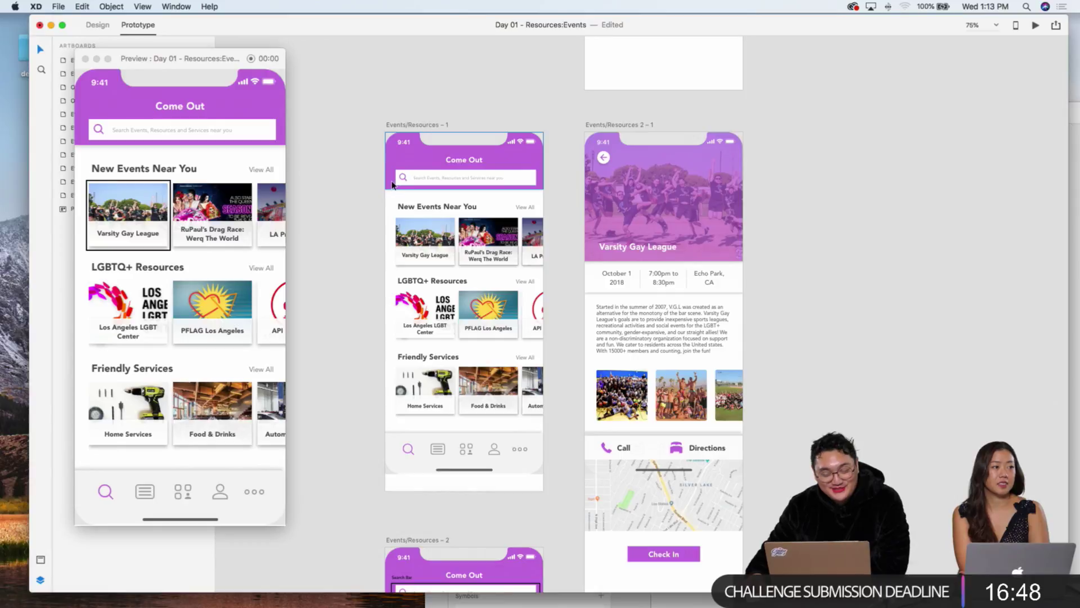
left_click(411, 125)
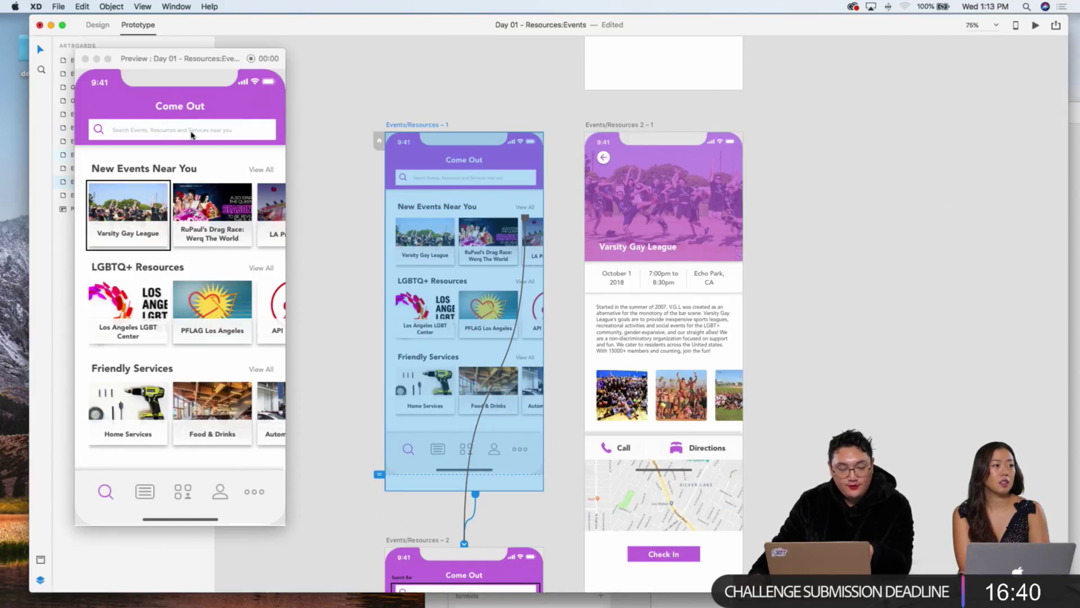
scroll(80, 87, "down", 10)
scroll(79, 86, "down", 1)
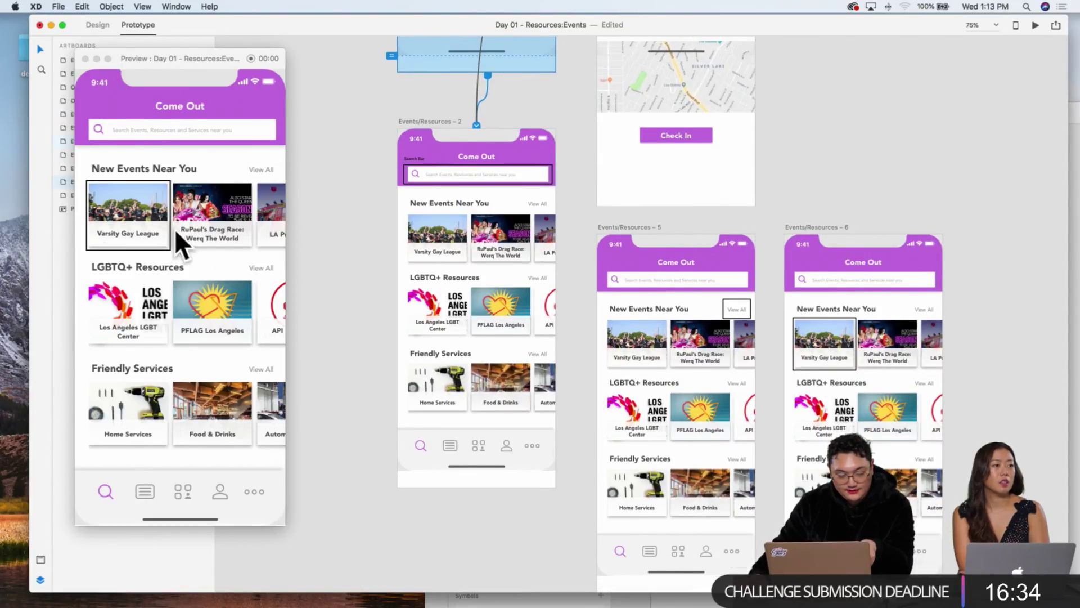
scroll(490, 114, "up", 7)
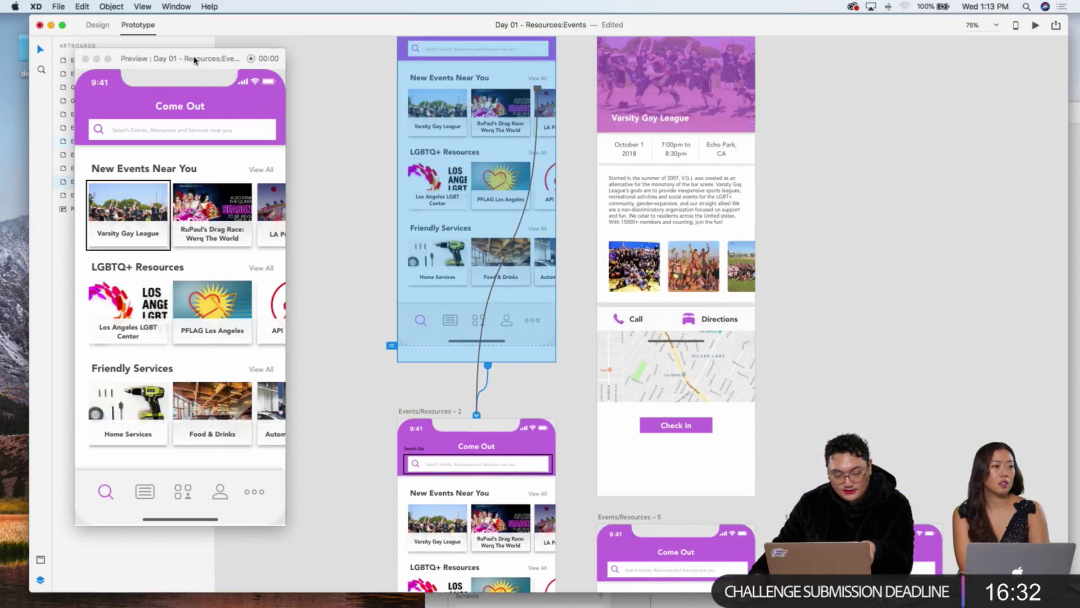
Step: Close the old preview window and launch a fresh prototype preview
left_click(86, 60)
scroll(361, 125, "up", 3)
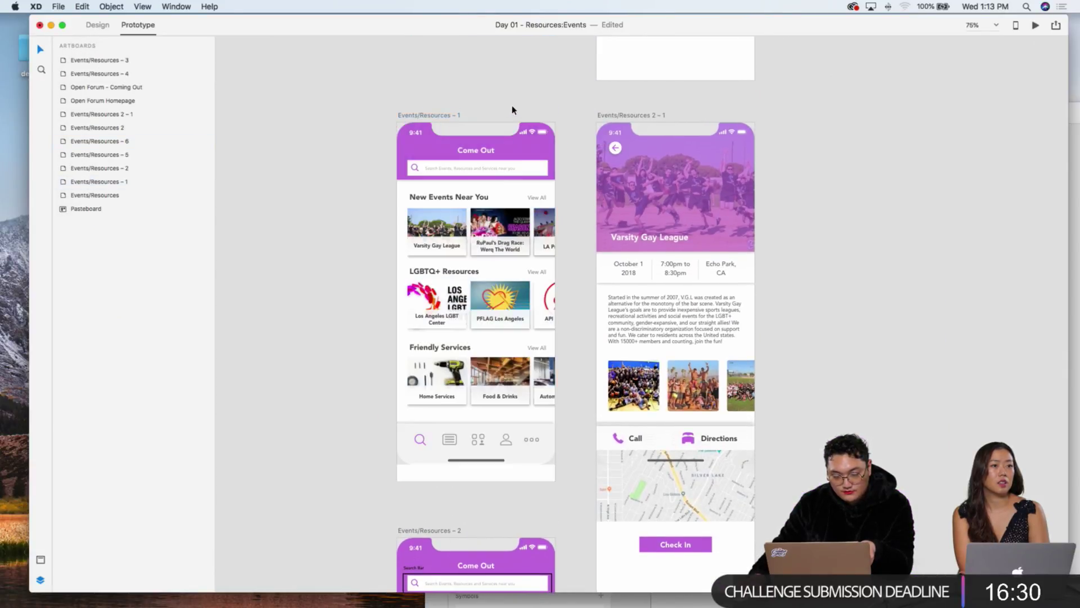
scroll(491, 110, "down", 1)
scroll(491, 110, "right", 1)
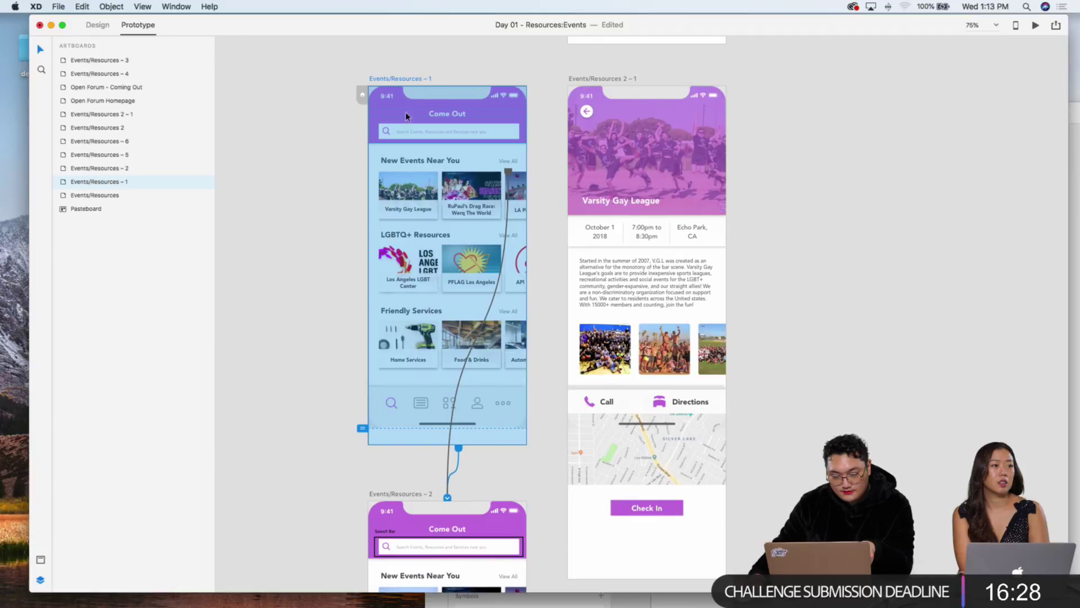
left_click(1035, 27)
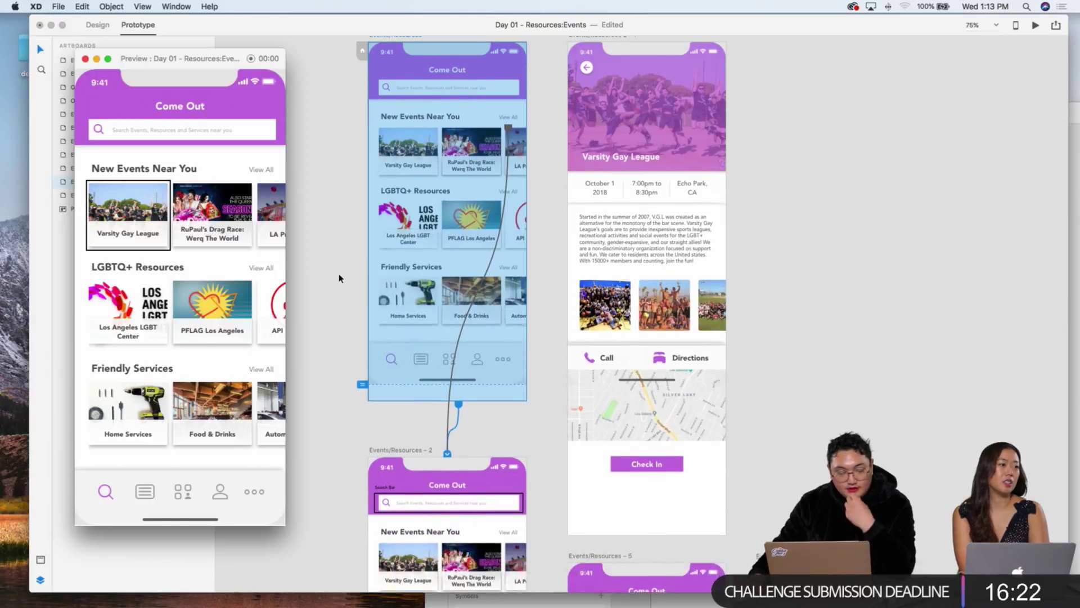
scroll(341, 251, "down", 5)
scroll(341, 252, "right", 1)
scroll(340, 251, "up", 7)
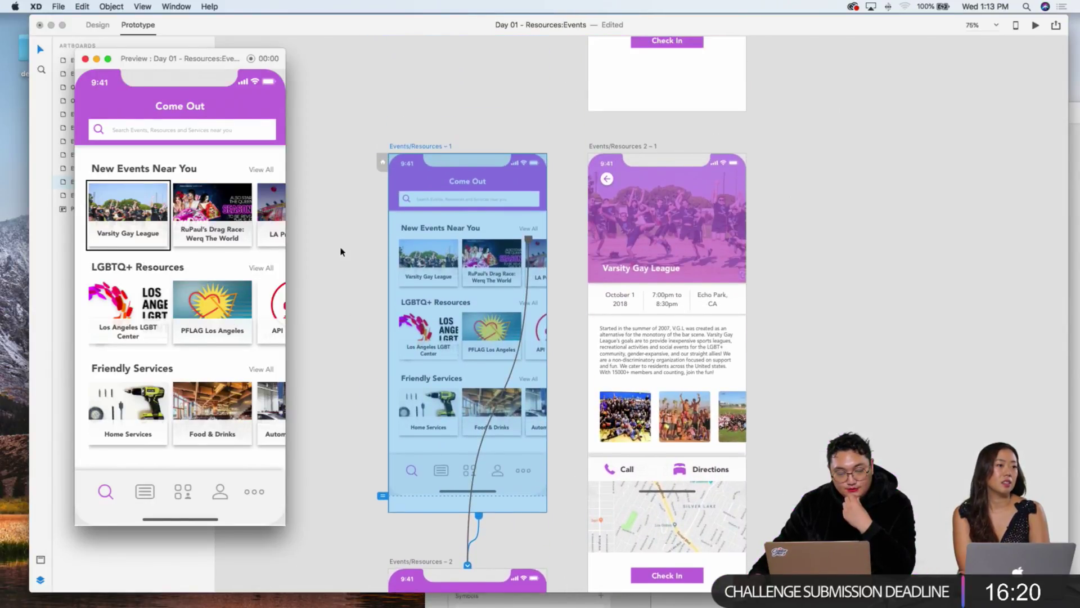
Step: Select the RuPaul's Drag Race event card, then the Events/Resources – 1 artboard
left_click(508, 266)
scroll(506, 266, "down", 2)
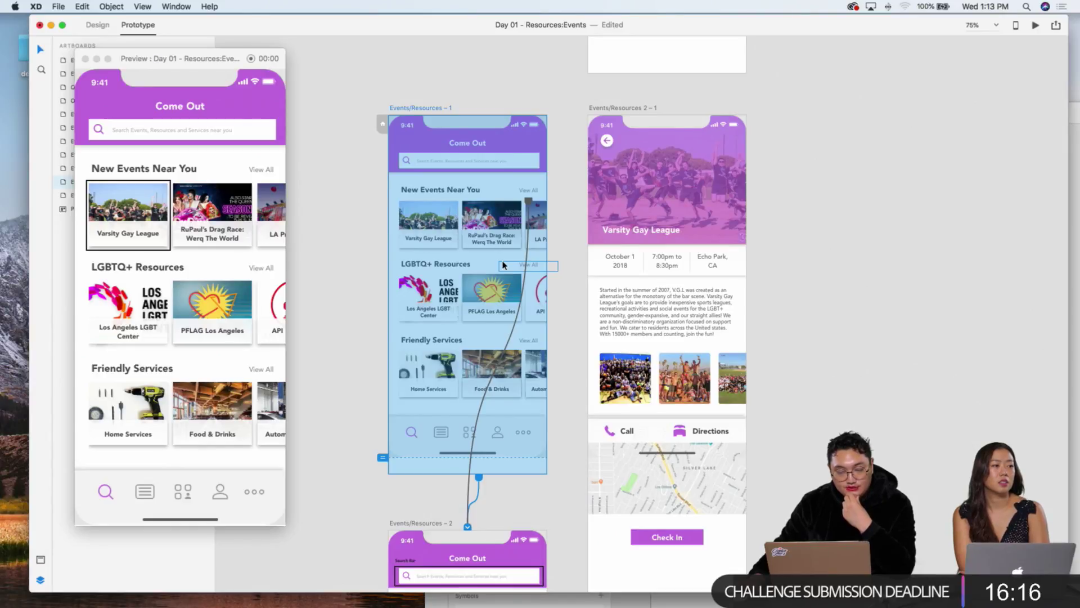
scroll(376, 227, "down", 1)
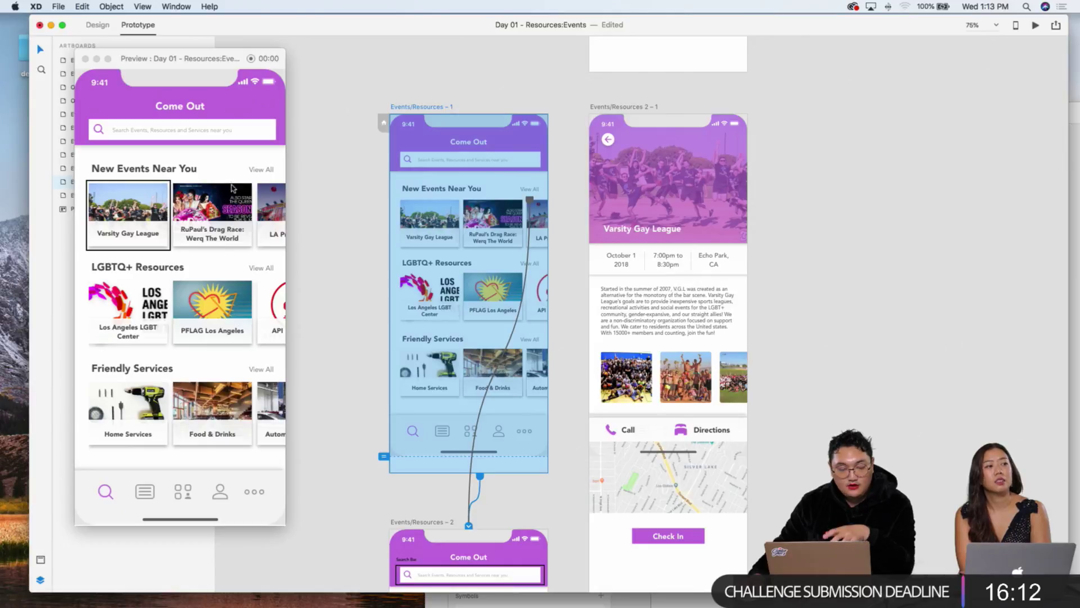
left_click(485, 206)
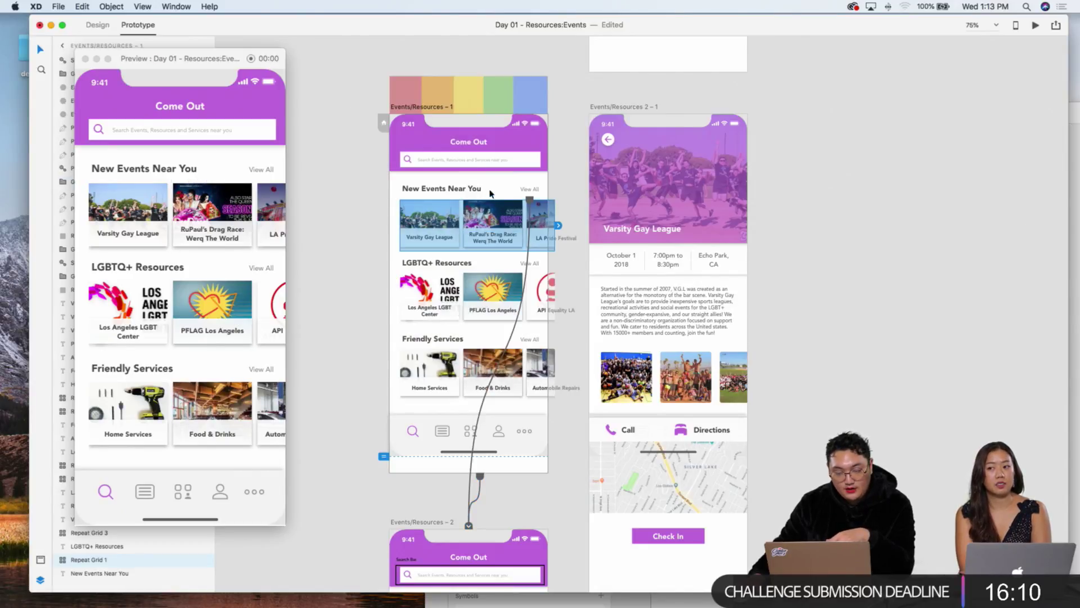
scroll(499, 189, "down", 5)
scroll(499, 190, "down", 2)
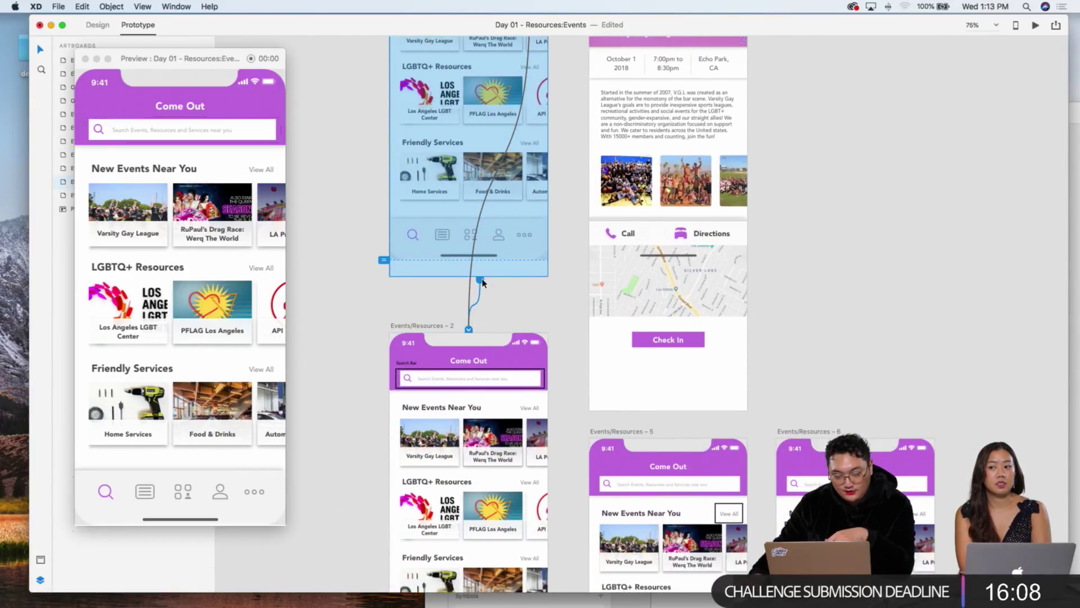
Step: Review the timed interaction delays on Events/Resources – 1 and Events/Resources – 2
left_click(538, 190)
left_click(588, 213)
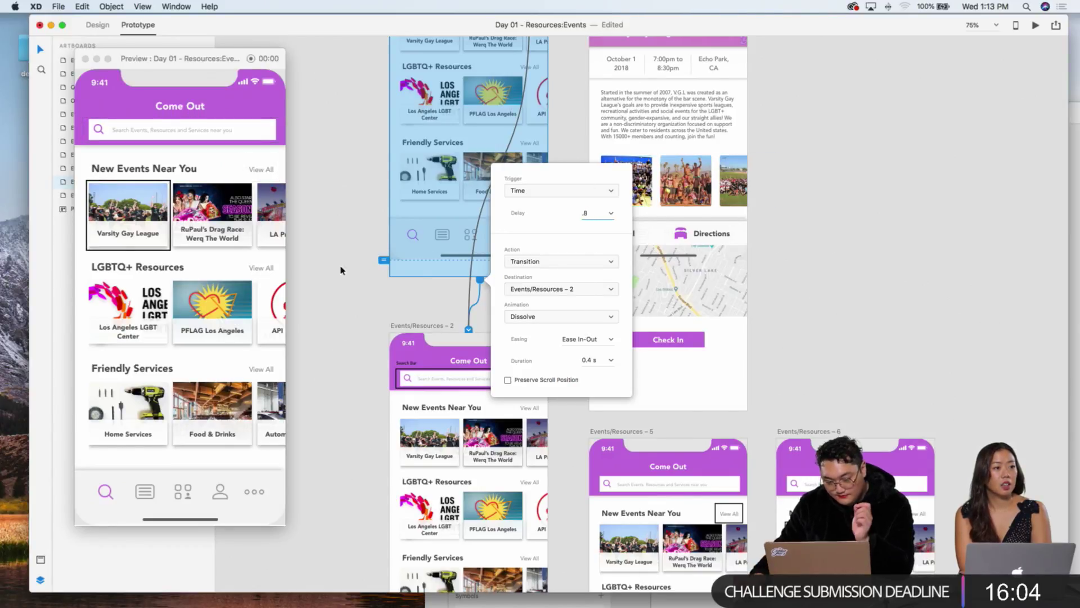
left_click(350, 286)
scroll(513, 316, "down", 8)
left_click(527, 337)
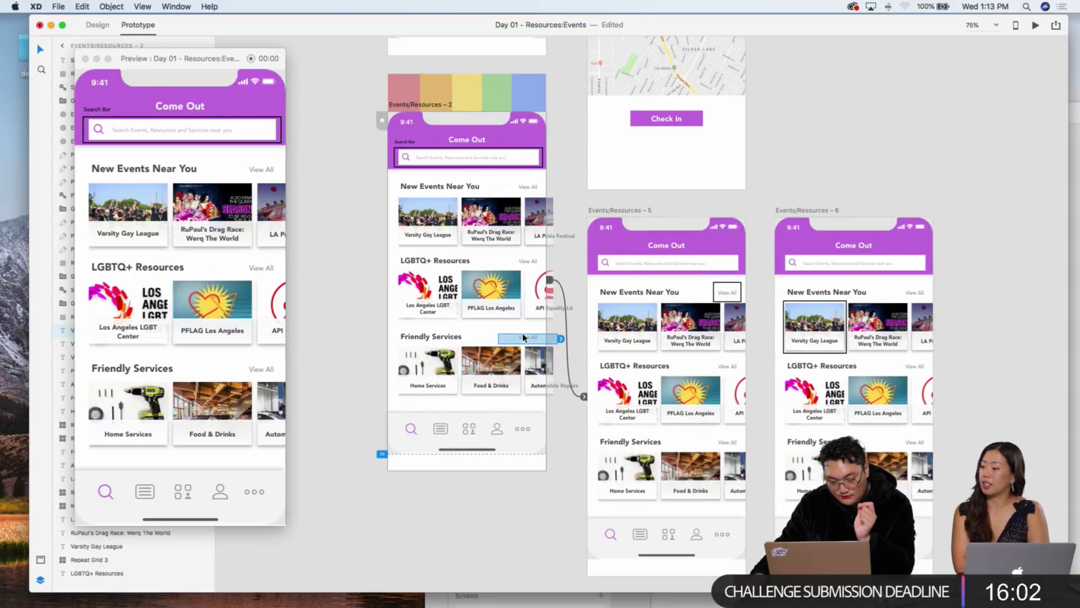
left_click(548, 281)
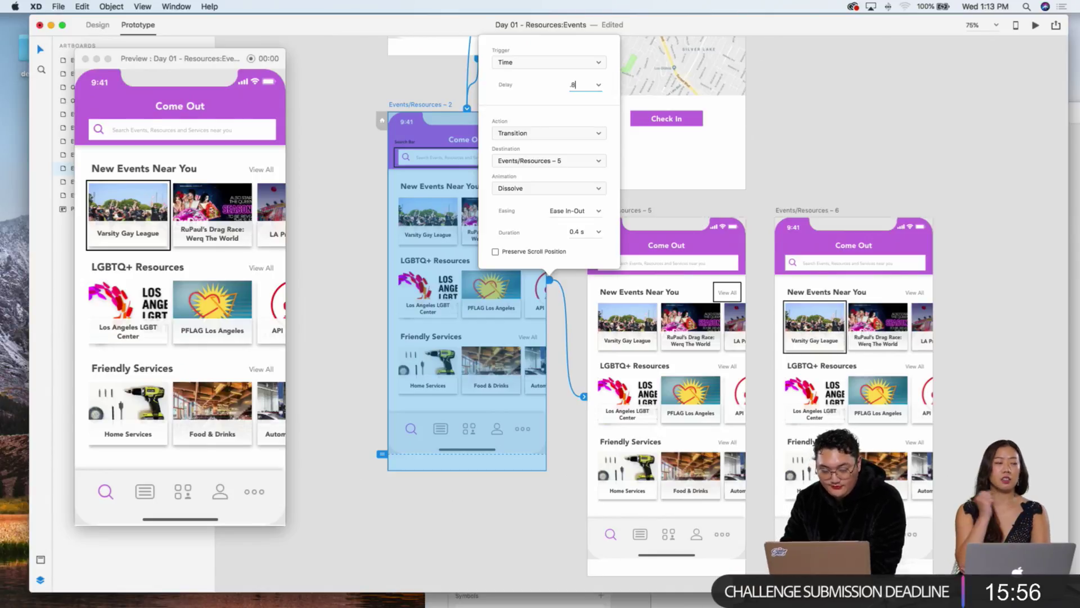
left_click(785, 158)
scroll(726, 225, "down", 5)
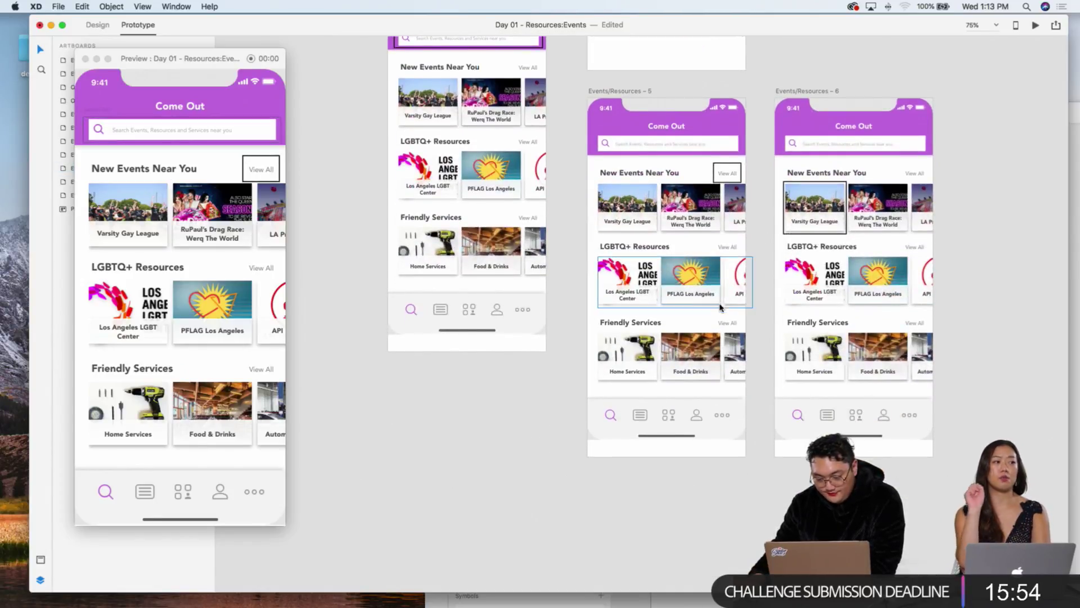
Step: Review Events/Resources – 5's timed interaction, then select and deselect Events/Resources – 1
left_click(720, 298)
left_click(771, 277)
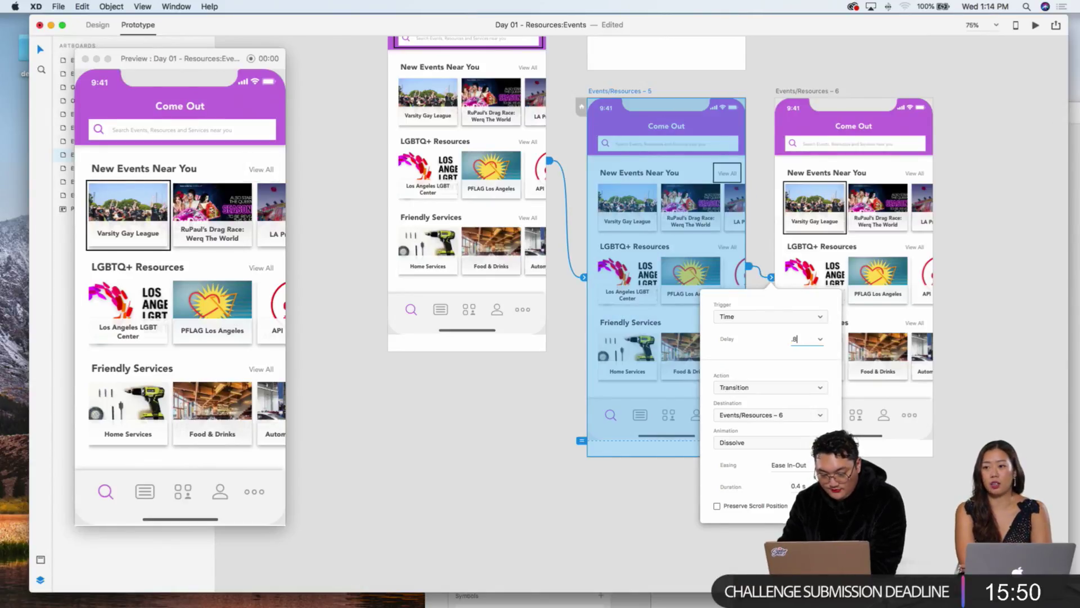
left_click(506, 393)
scroll(507, 393, "up", 15)
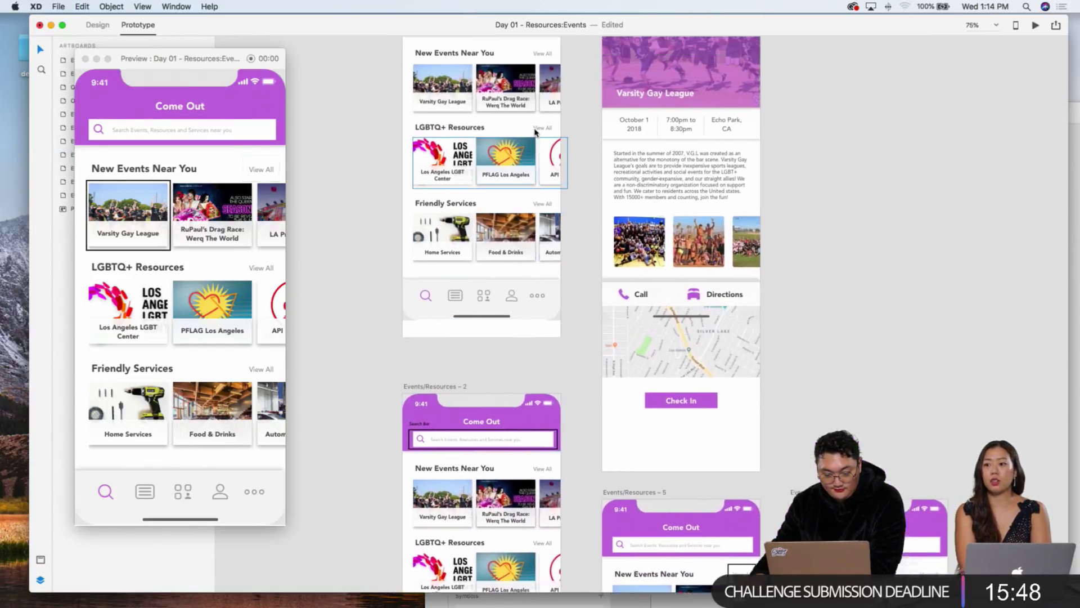
left_click(511, 156)
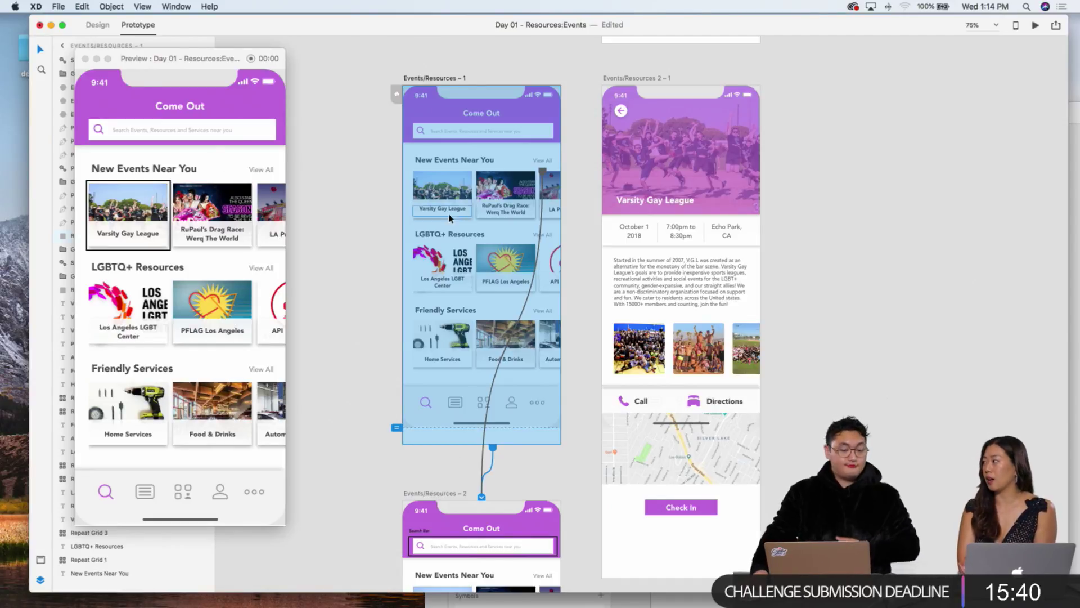
scroll(325, 229, "down", 10)
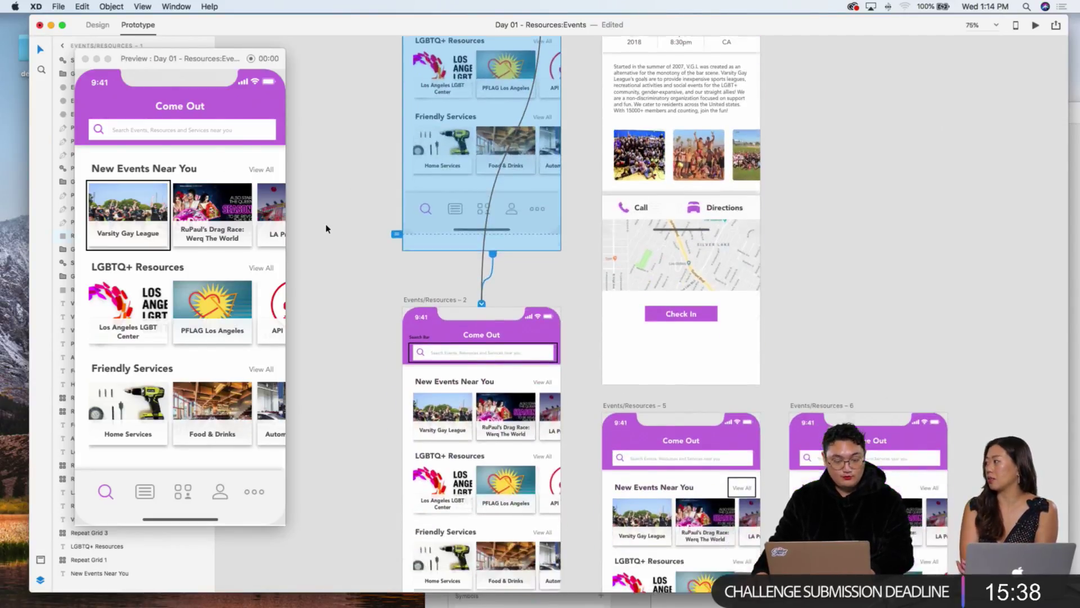
scroll(755, 277, "right", 10)
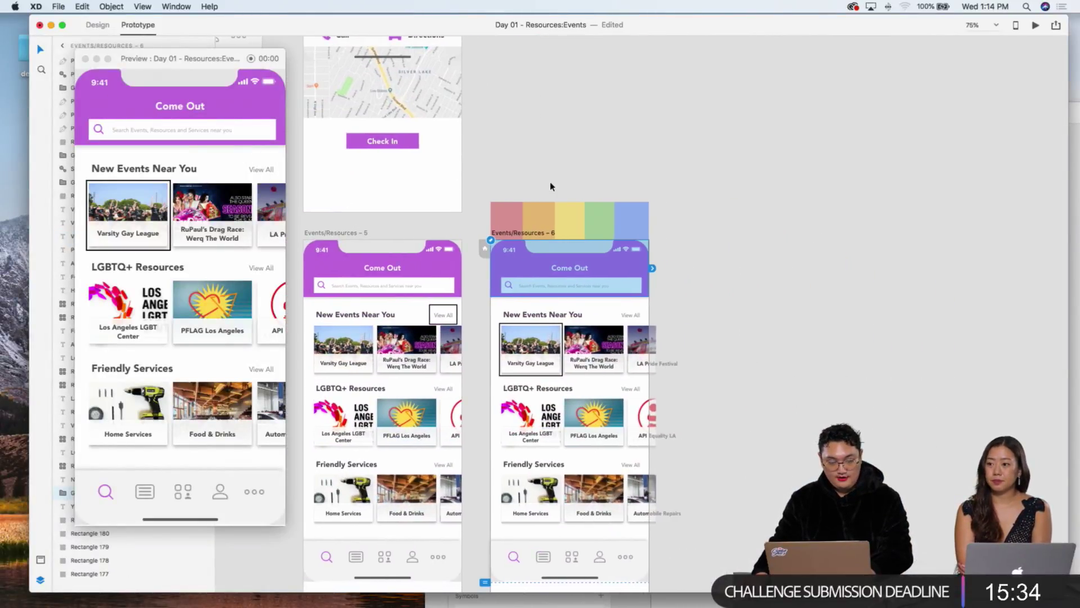
left_click(551, 186)
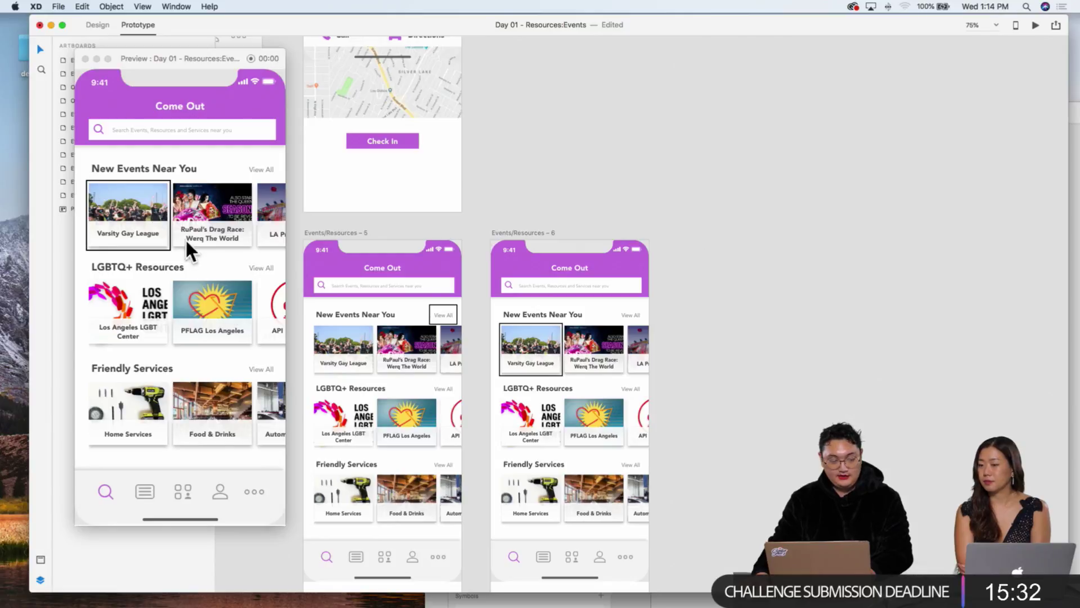
Step: Duplicate Events/Resources – 6 into a new artboard 7 and clear the workspace for editing
left_click(531, 233)
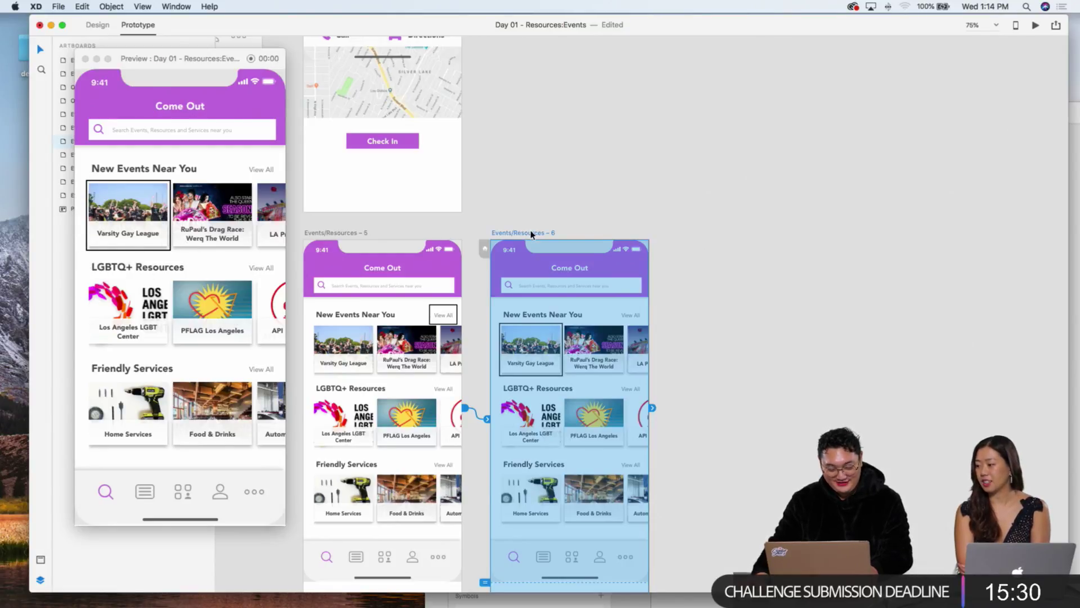
key("super+d")
left_click(795, 205)
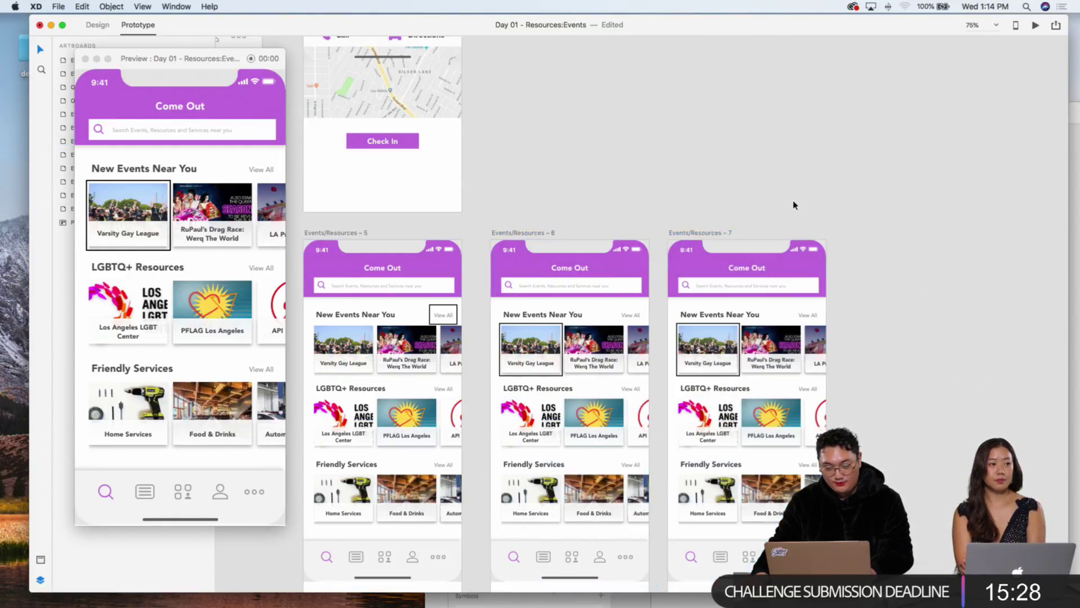
key("super+minus")
left_click(675, 277)
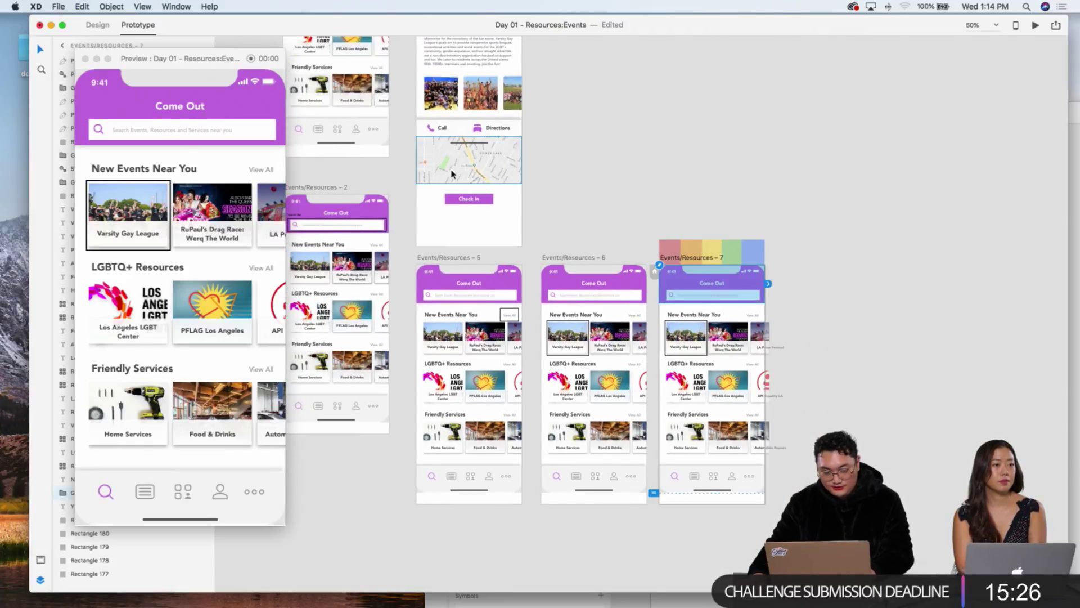
left_click_drag(166, 59, 7, 135)
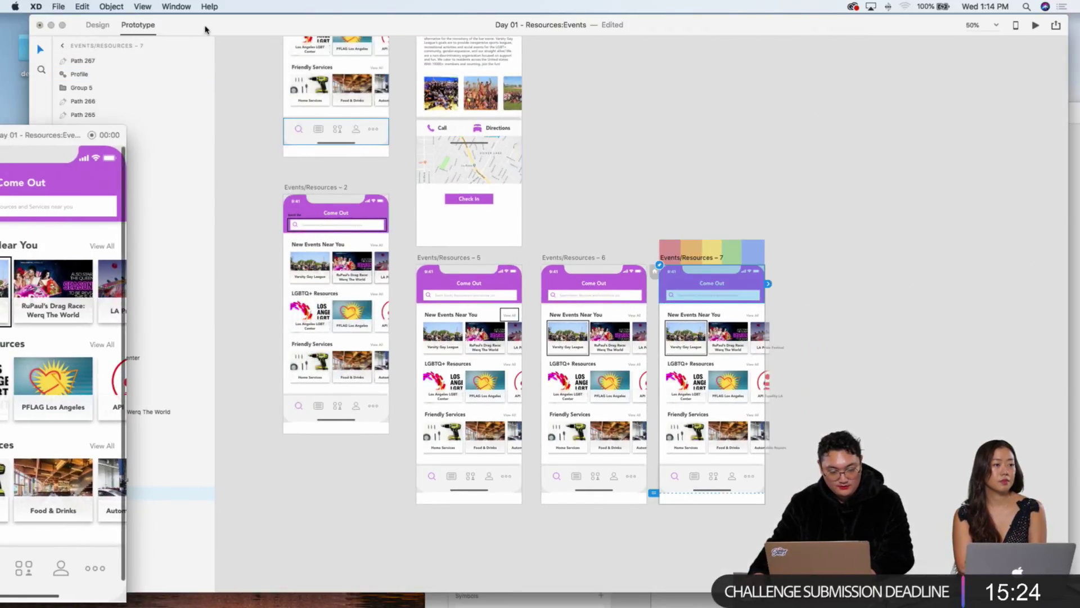
left_click_drag(103, 31, 129, 29)
left_click(126, 24)
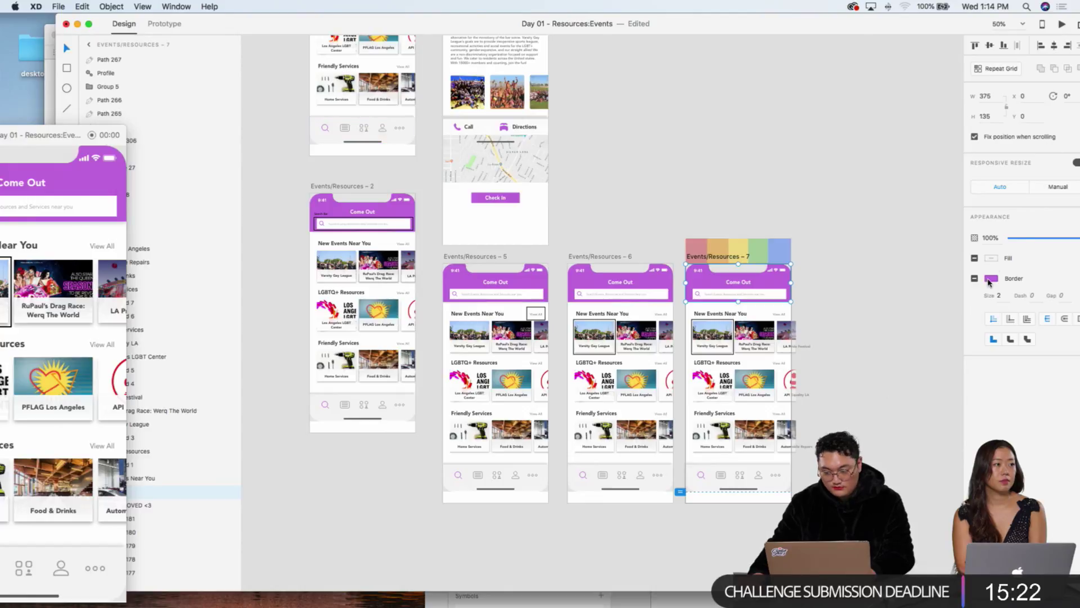
Step: Draw a borderless rectangle exactly covering the Events/Resources – 7 artboard
left_click(67, 69)
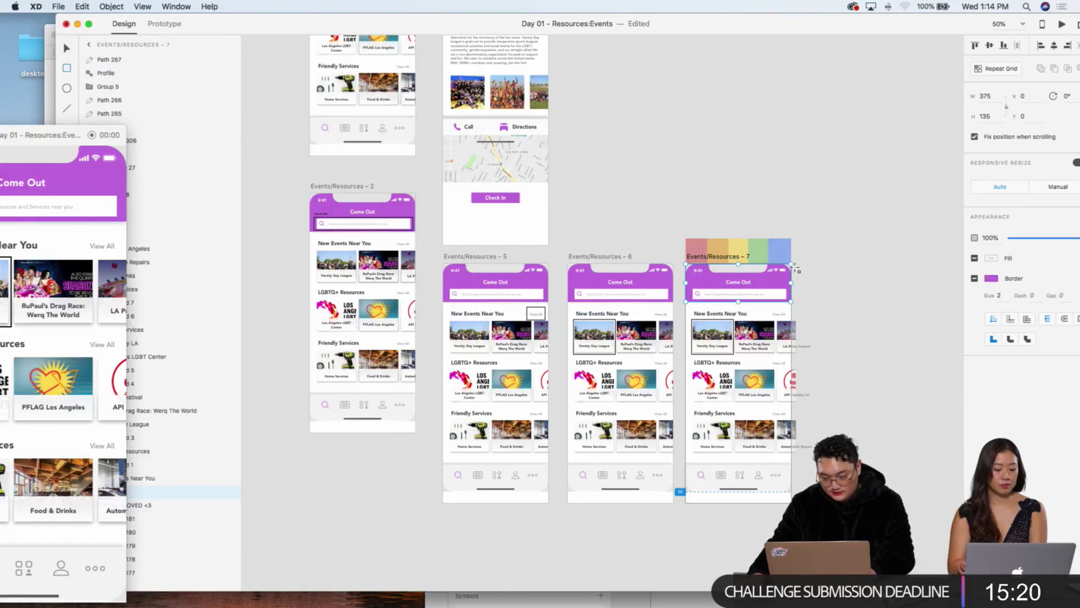
mouse_move(816, 249)
left_mouse_down()
mouse_move(684, 501)
mouse_move(686, 492)
left_mouse_up()
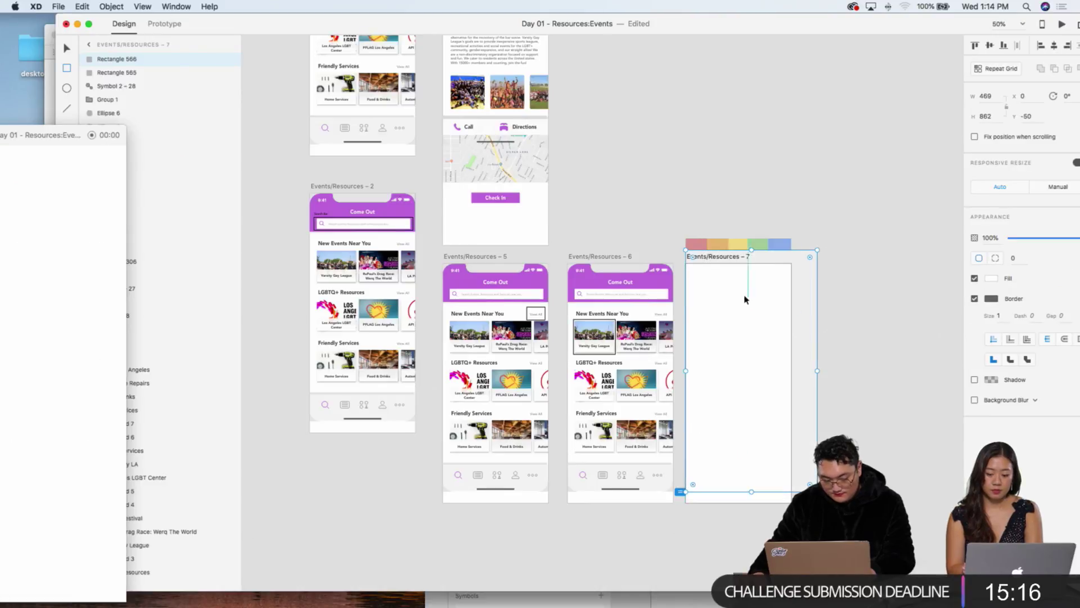
left_click_drag(817, 250, 791, 264)
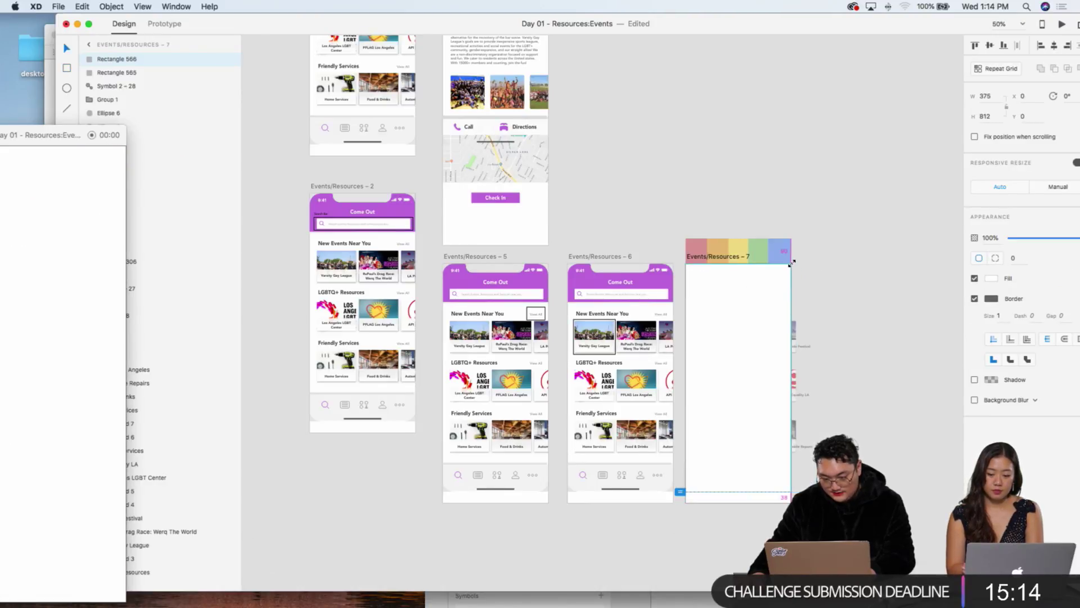
left_click(975, 299)
Step: Fill the overlay with the header's purple, sampled by eyedropper, at 53% opacity
left_click(991, 277)
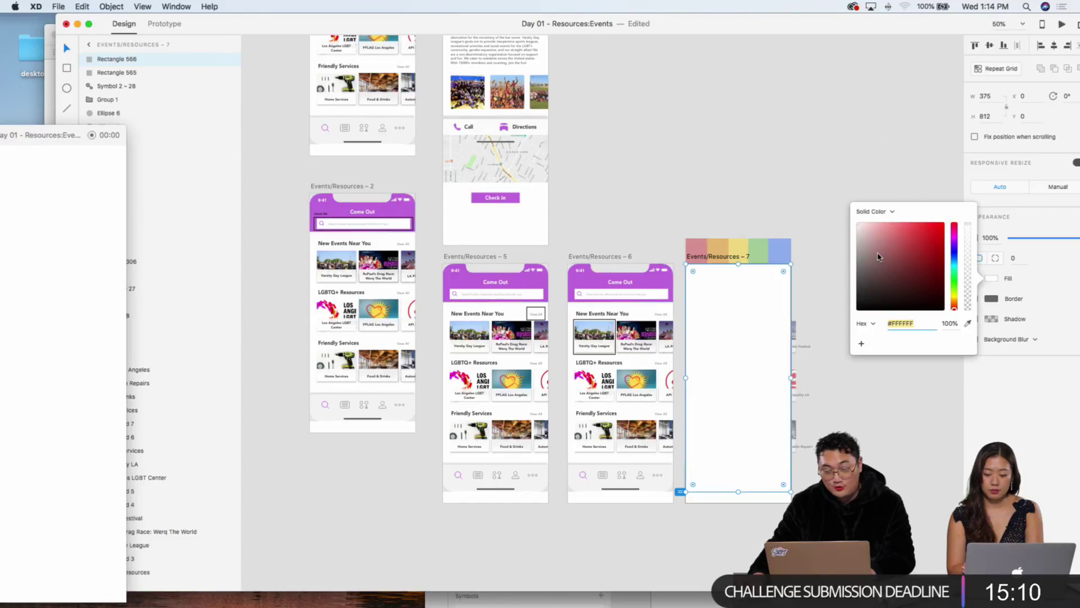
left_click_drag(860, 258, 937, 236)
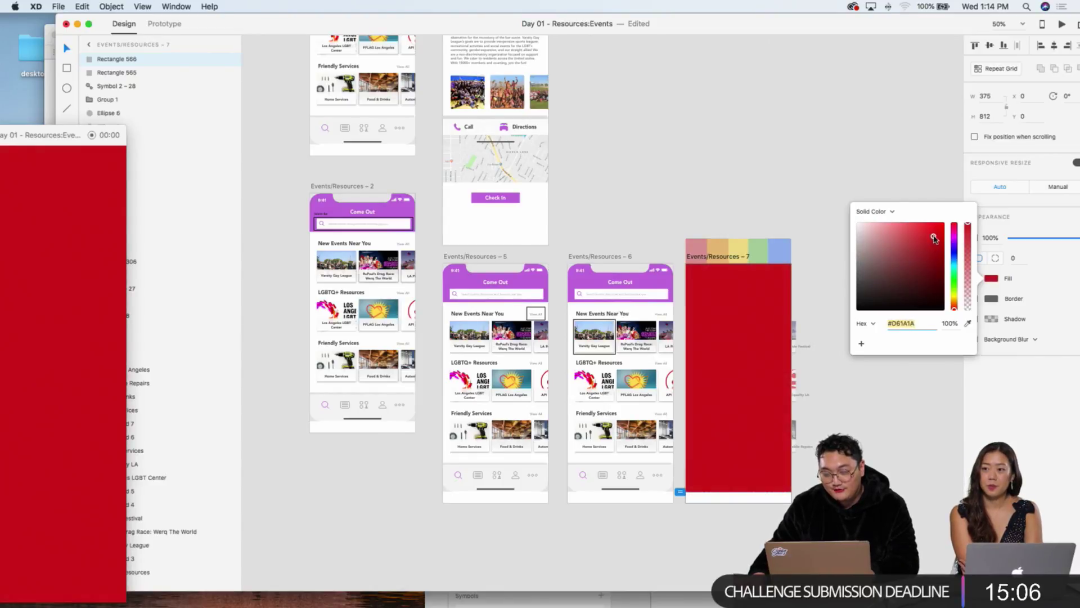
left_click(968, 323)
left_click(518, 277)
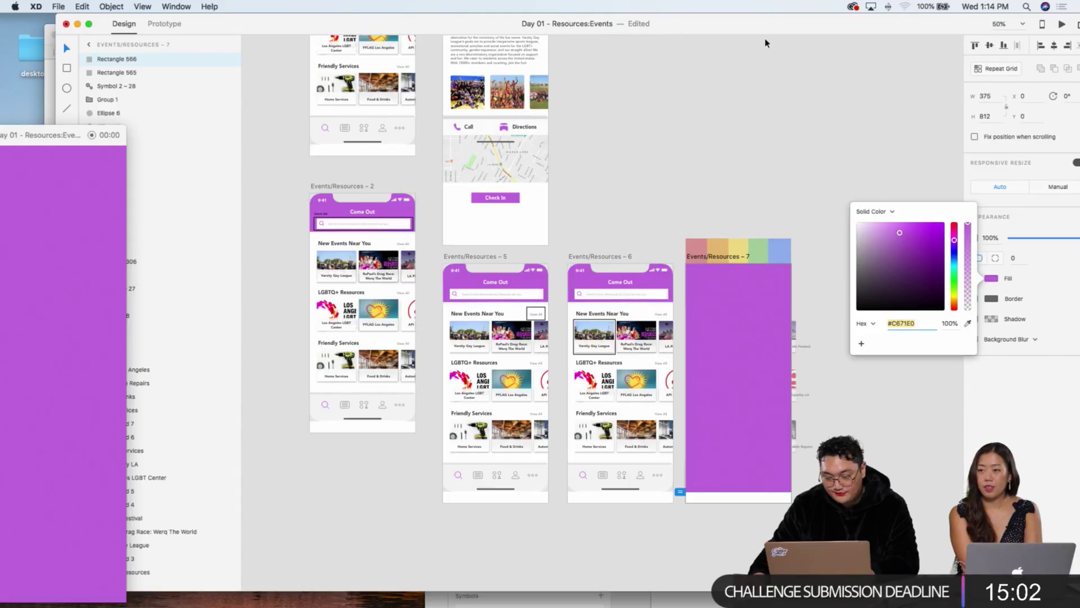
key("Escape")
left_click_drag(1020, 248, 1000, 241)
Step: Realign the purple overlay's left edge with the artboard's left edge
left_click(835, 333)
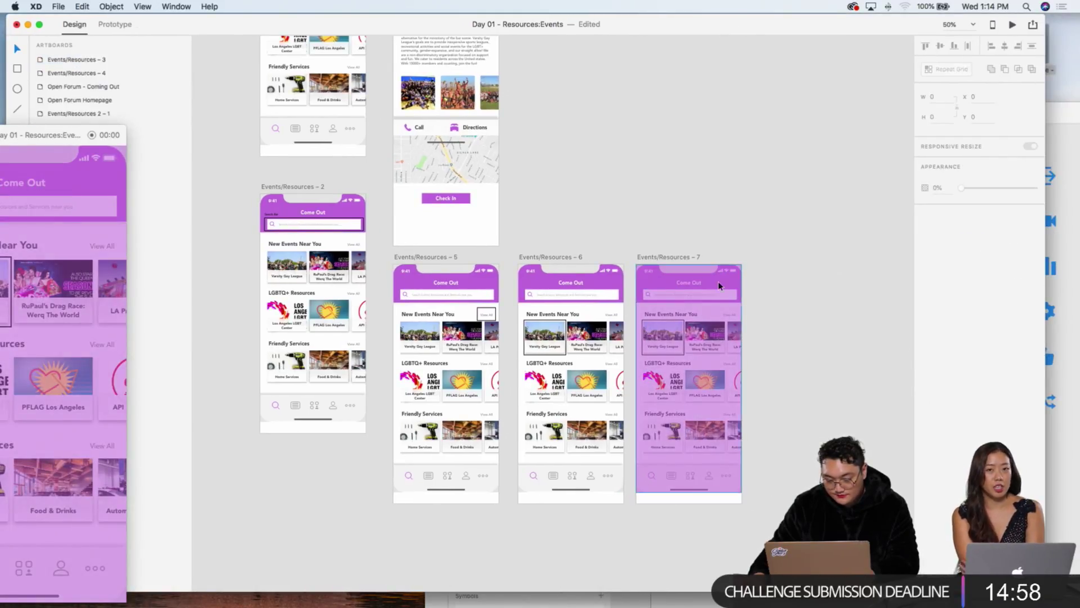
left_click(726, 348)
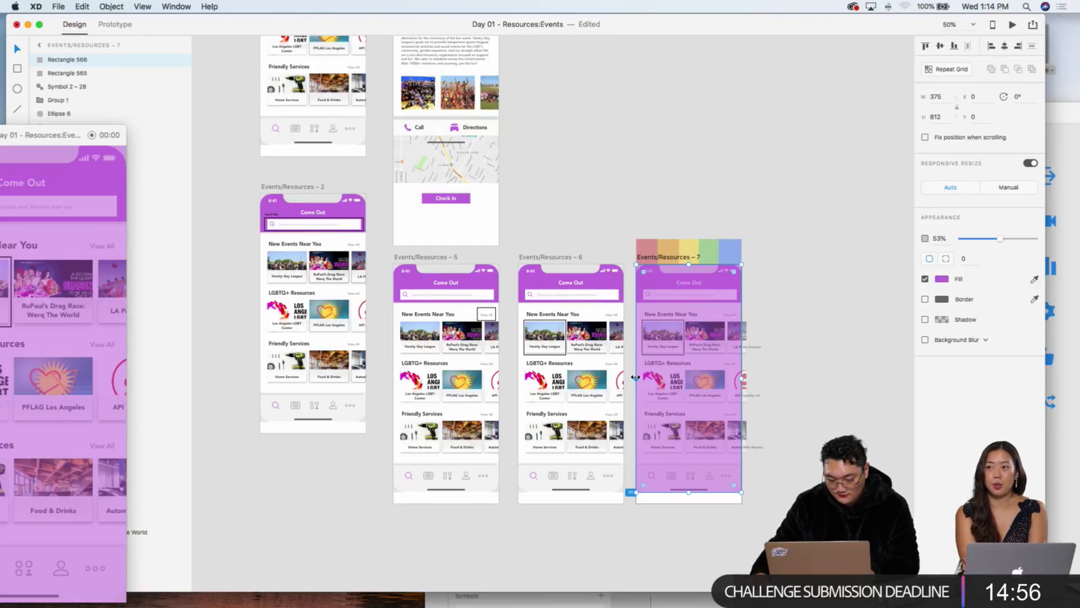
left_click_drag(636, 376, 645, 369)
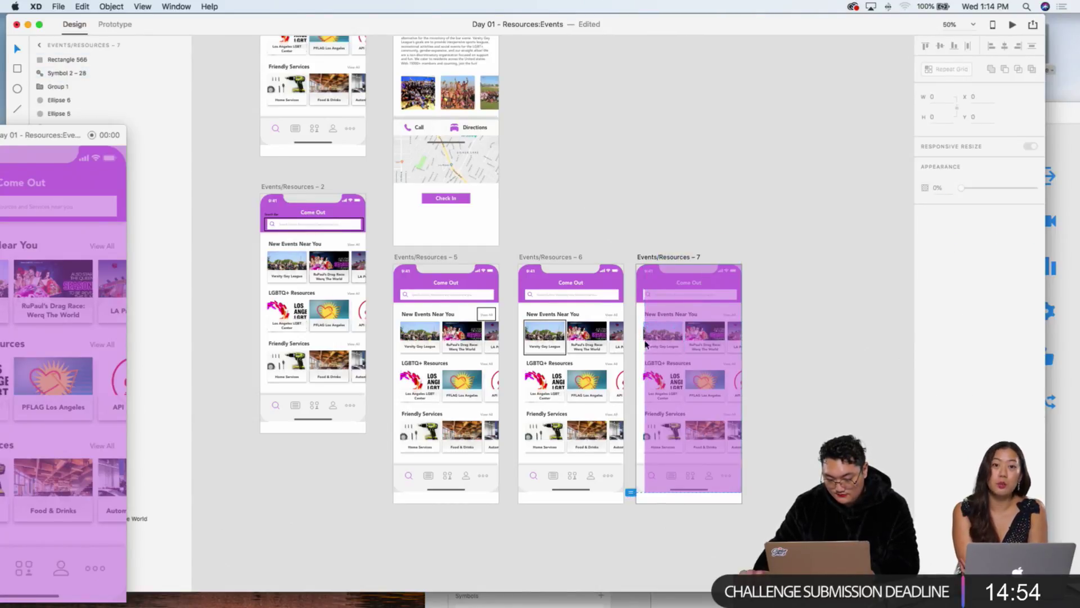
left_click_drag(645, 377, 637, 377)
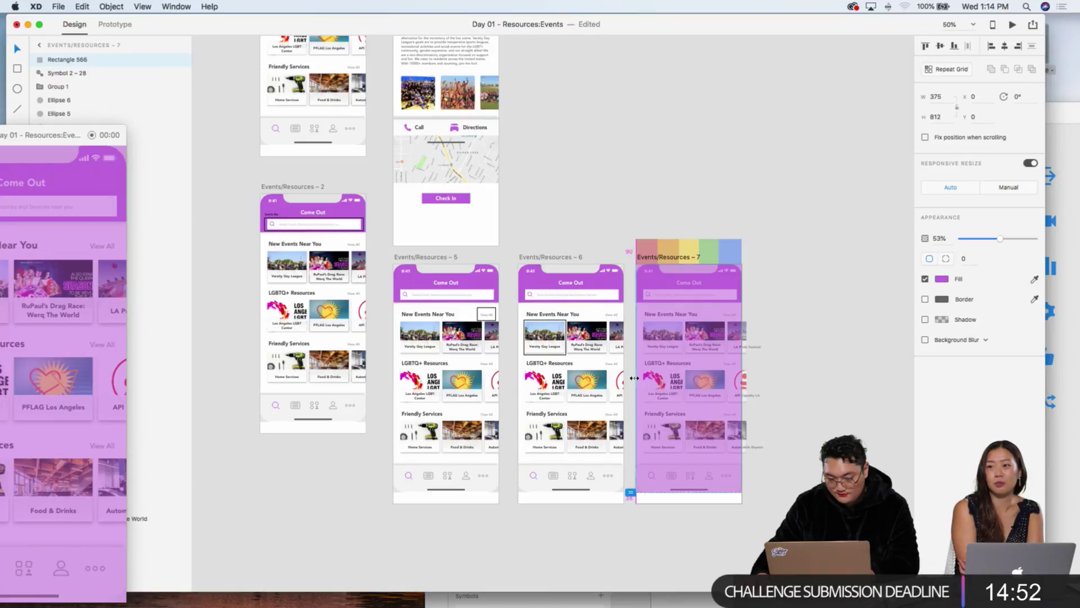
left_click(757, 309)
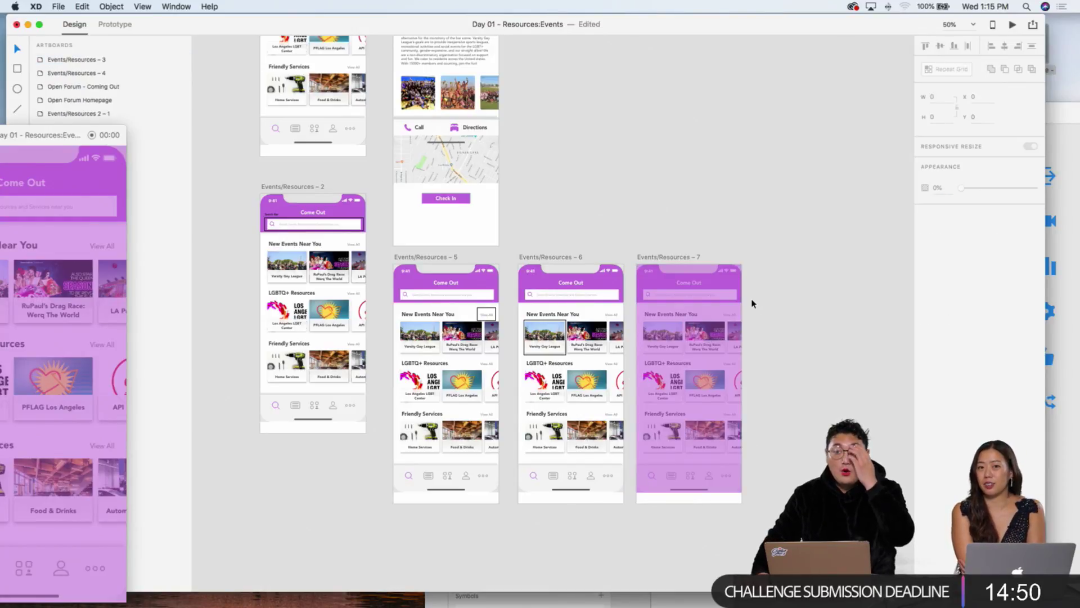
Step: Paste the Check In button from the event screen onto artboard 7
key("super+equal")
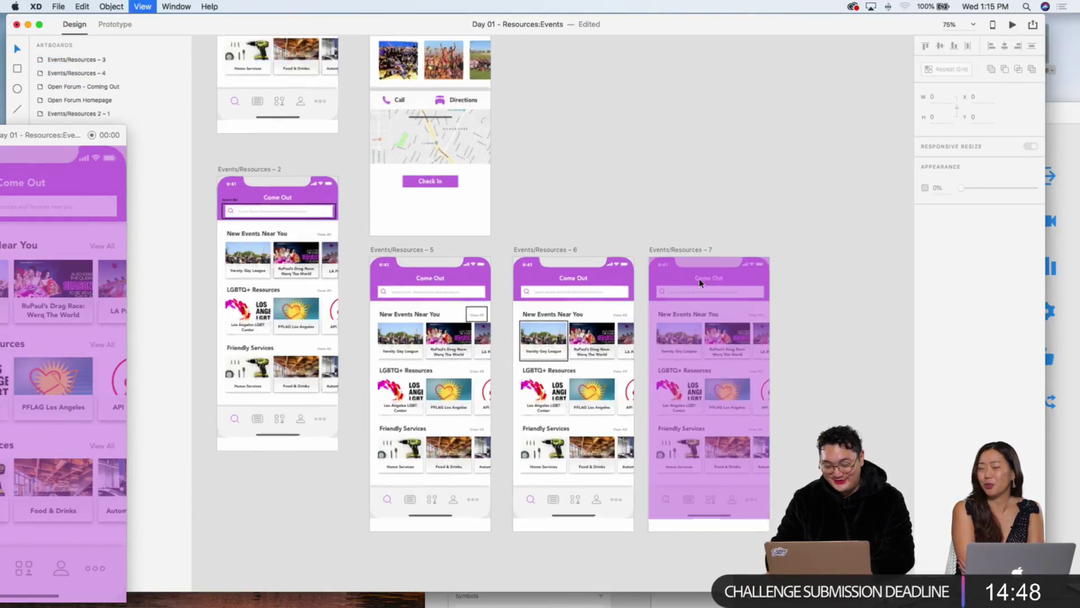
left_click(378, 144)
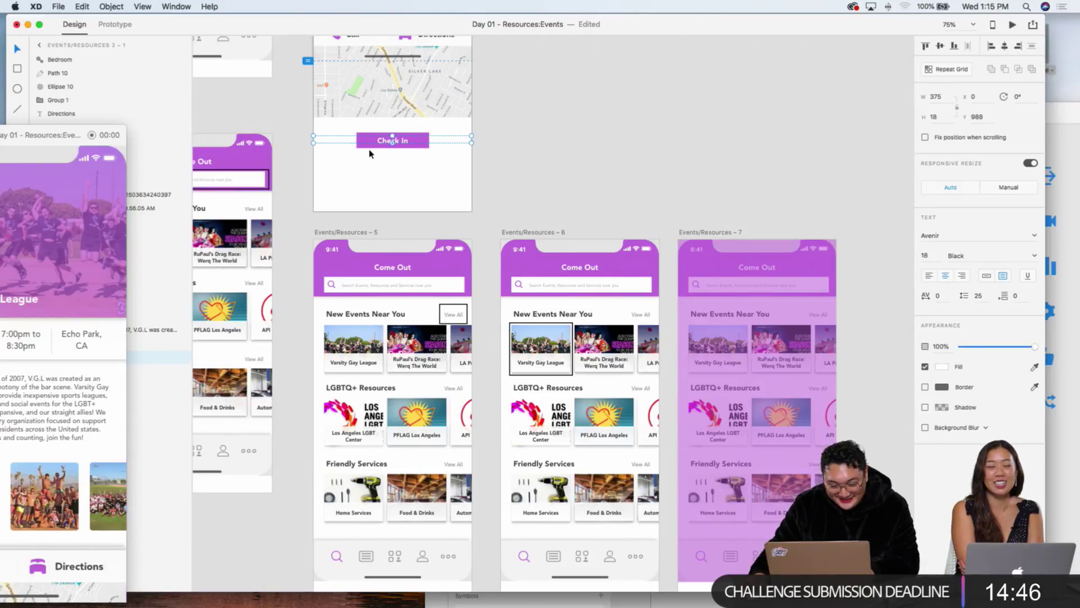
scroll(620, 176, "down", 5)
scroll(620, 176, "right", 5)
left_click(680, 292)
key("ctrl+v")
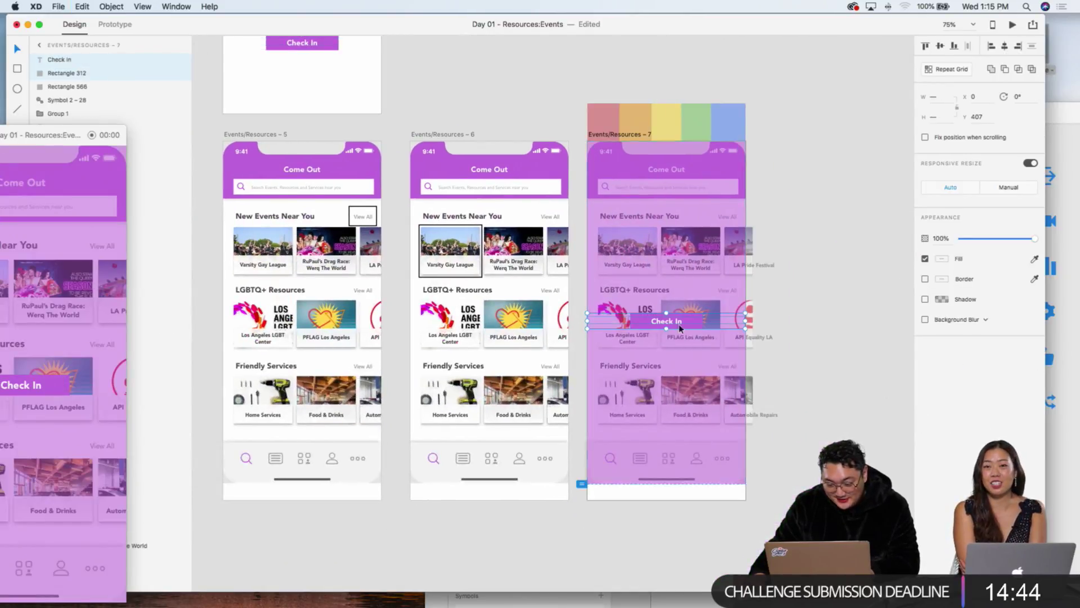
key("Escape")
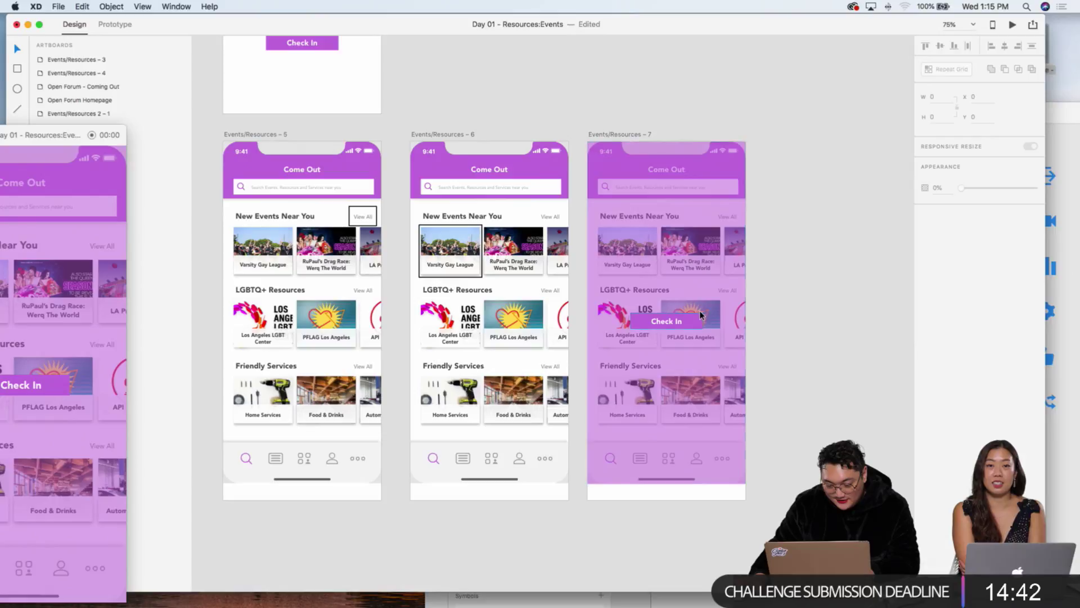
Step: Make the pasted button white with its text in the header purple
left_click(701, 315)
left_click(943, 280)
left_click(815, 223)
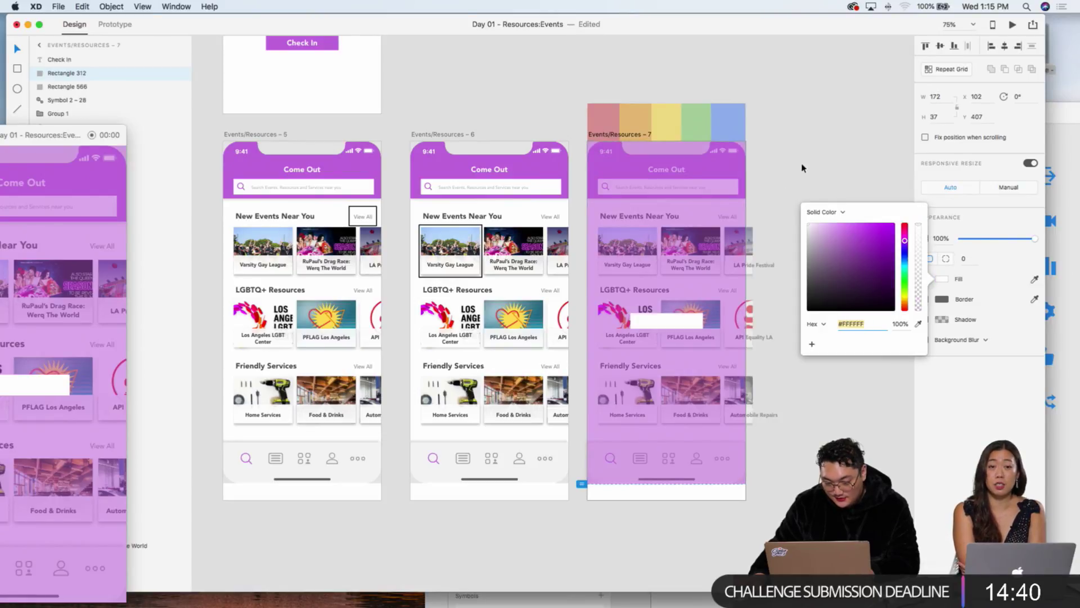
key("Escape")
double_click(665, 322)
left_click(1034, 366)
left_click(545, 169)
key("Escape")
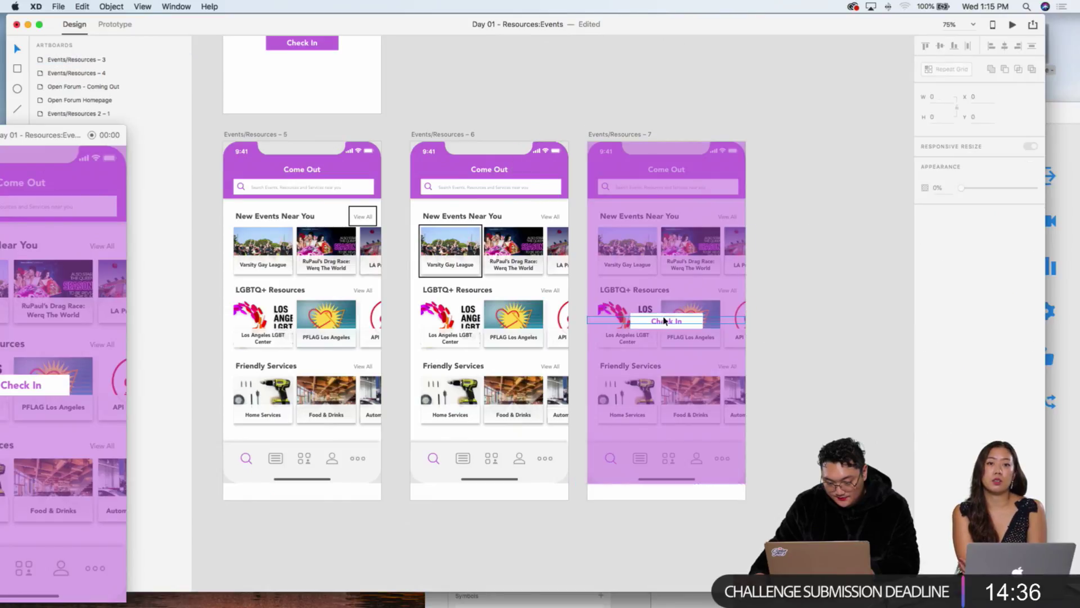
Step: Relabel the pasted button from 'Check In' to 'Got It!'
double_click(666, 323)
type("Got")
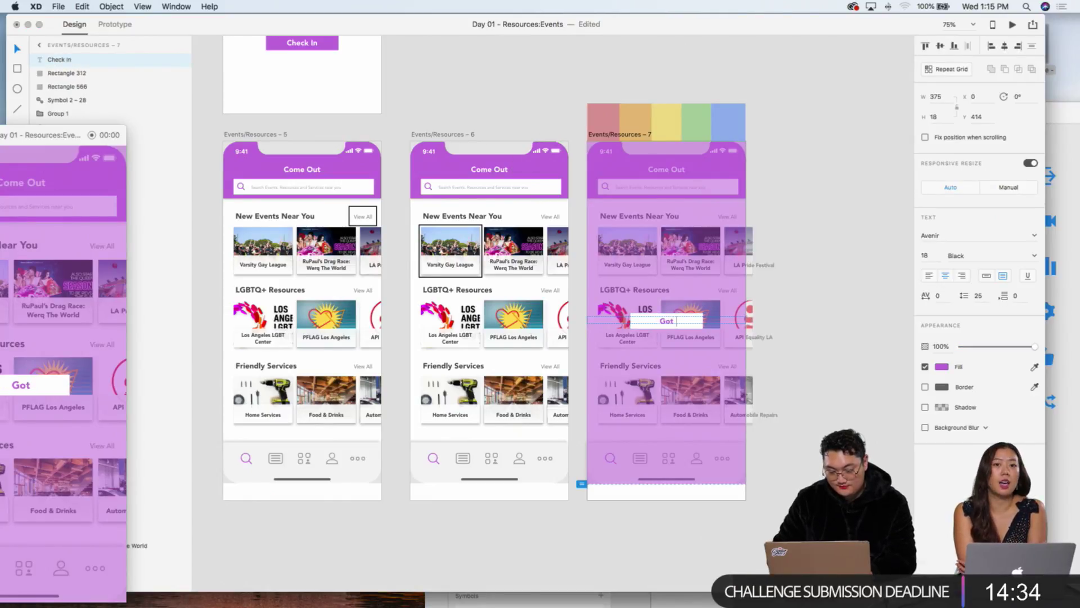
key("Escape")
scroll(763, 331, "left", 7)
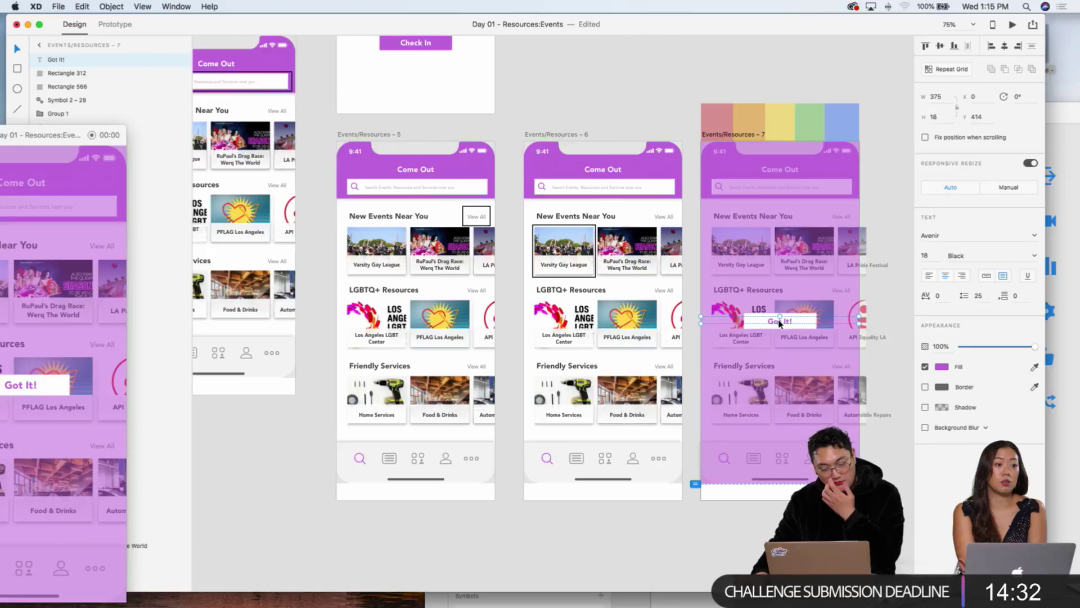
scroll(768, 328, "up", 7)
scroll(773, 326, "up", 3)
scroll(773, 326, "right", 2)
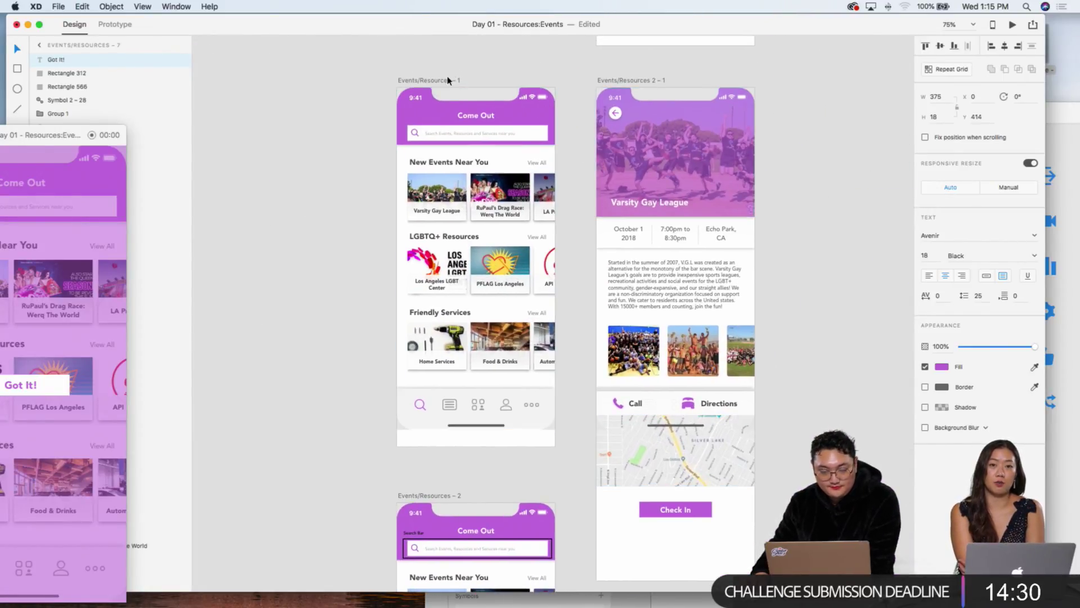
left_click(449, 80)
left_click_drag(2, 146, 441, 75)
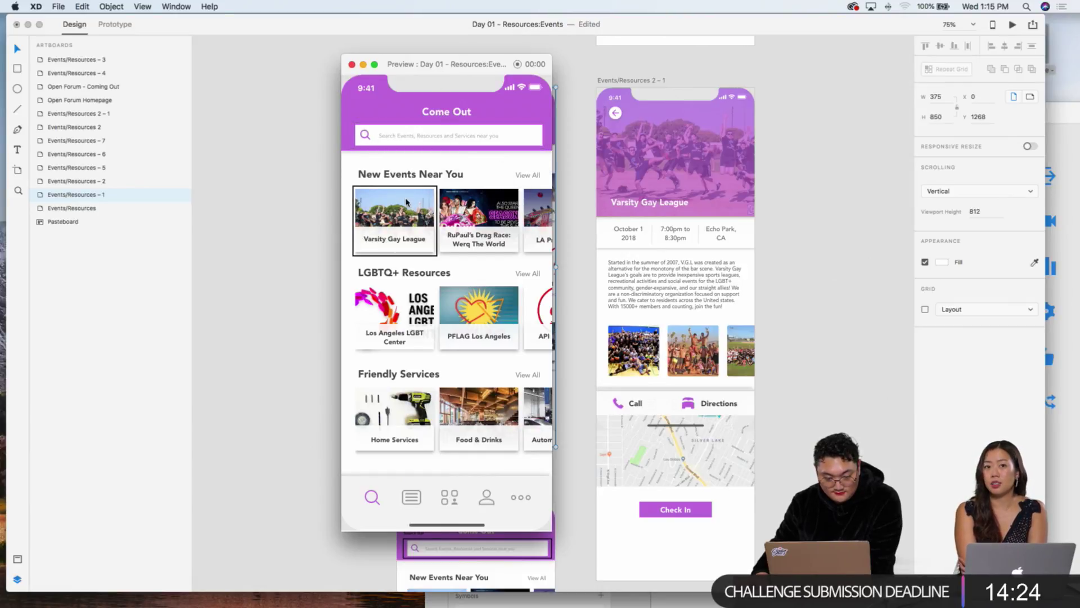
scroll(716, 207, "down", 10)
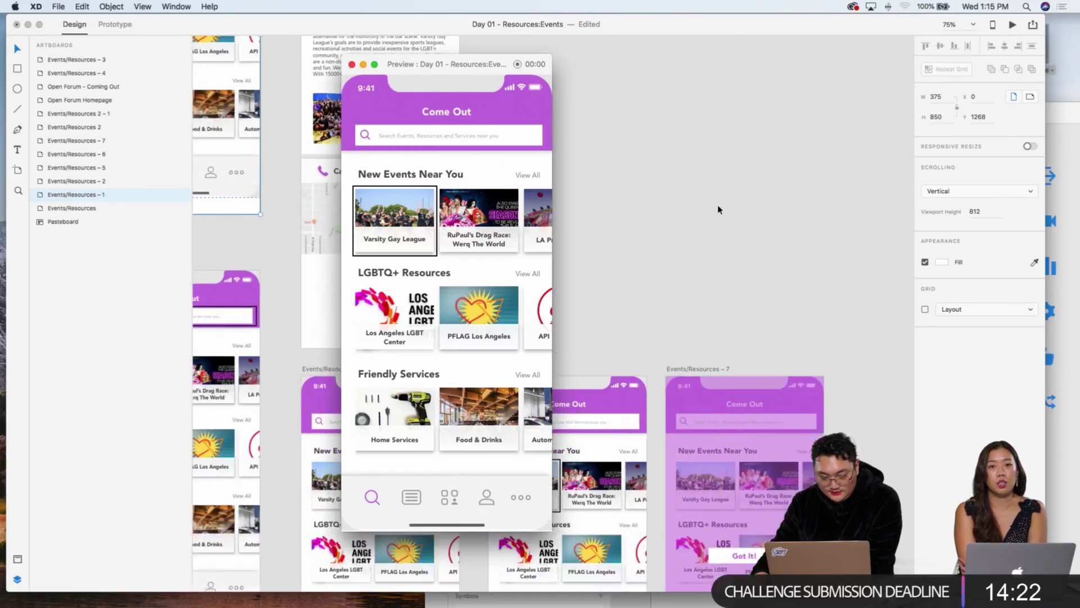
left_click(115, 24)
scroll(705, 198, "down", 5)
left_click(716, 210)
left_click_drag(748, 310, 817, 269)
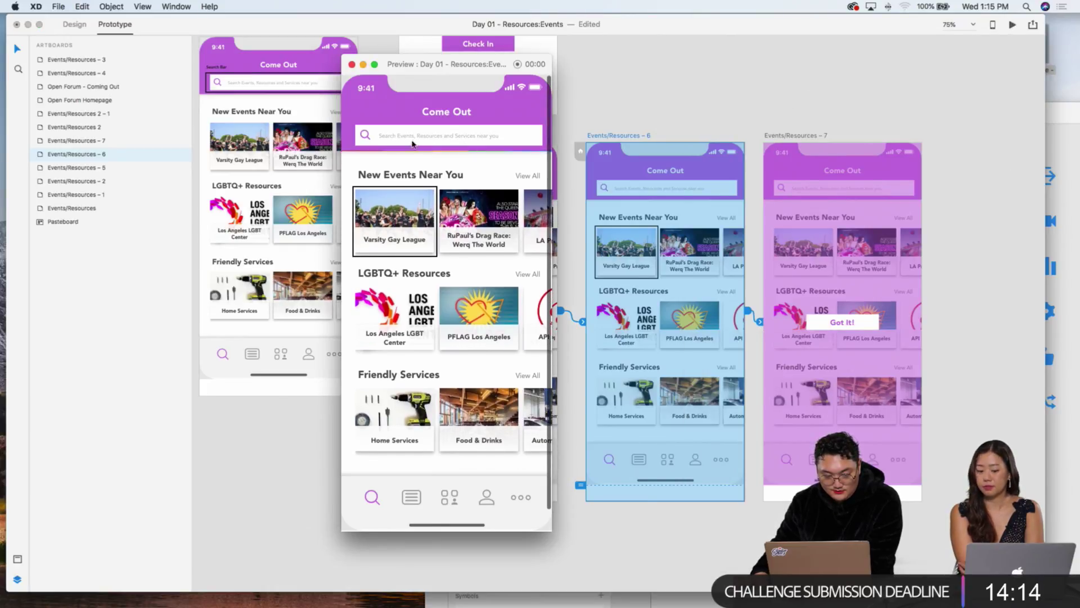
scroll(583, 122, "up", 10)
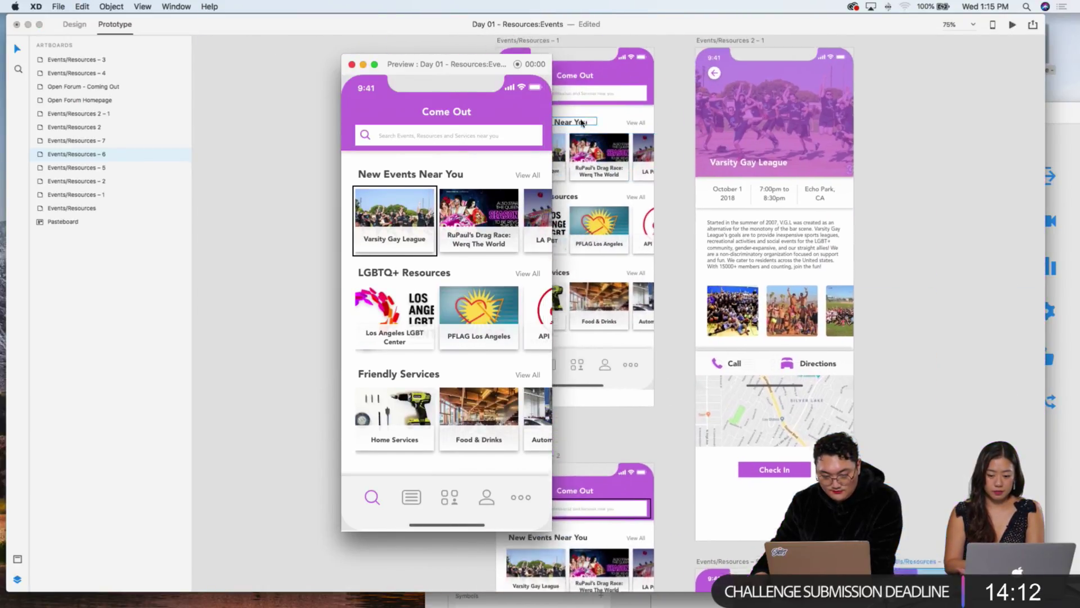
left_click(636, 133)
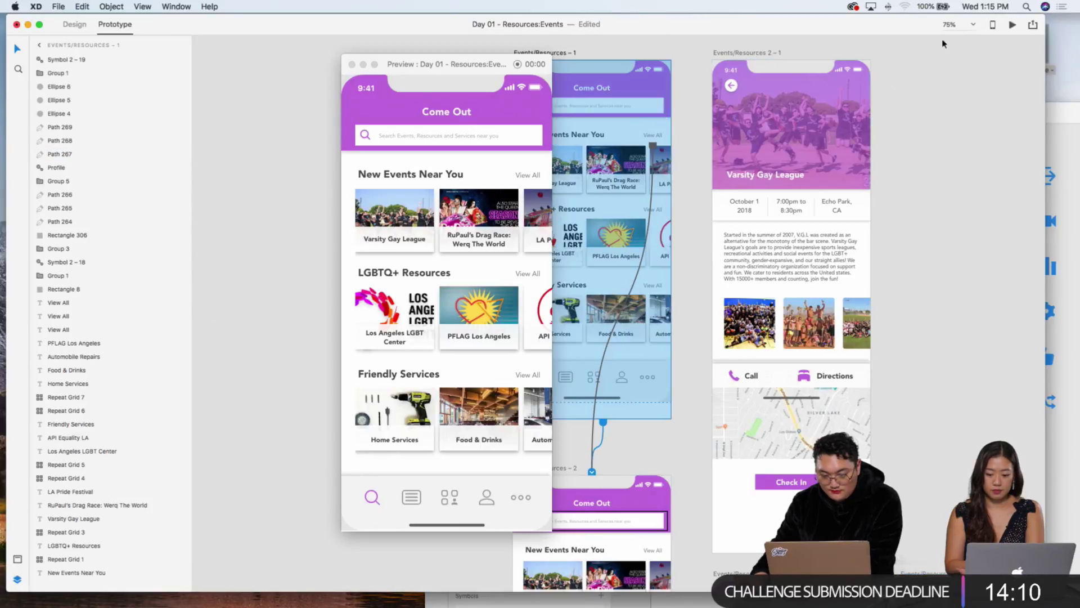
left_click(1011, 25)
key("Tab")
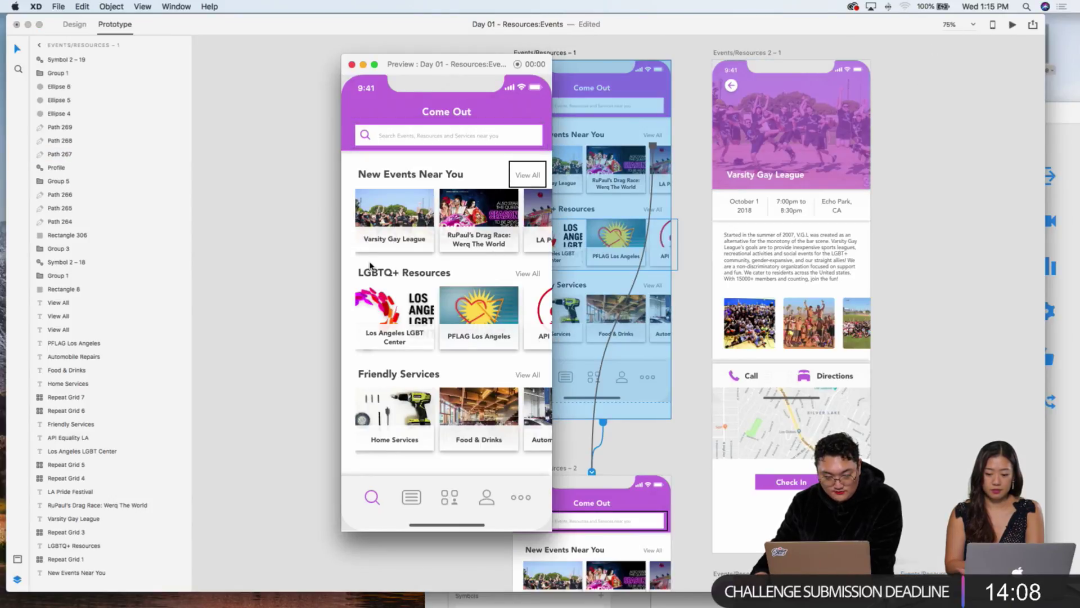
key("Tab")
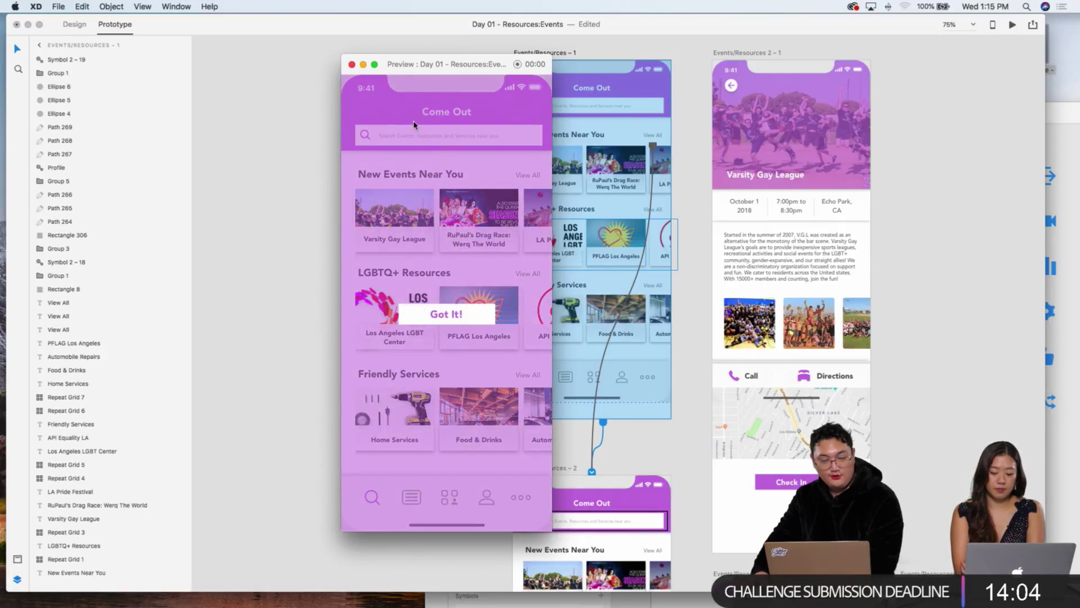
left_click(351, 64)
scroll(365, 190, "right", 4)
scroll(365, 190, "down", 3)
left_click(365, 189)
scroll(364, 190, "up", 4)
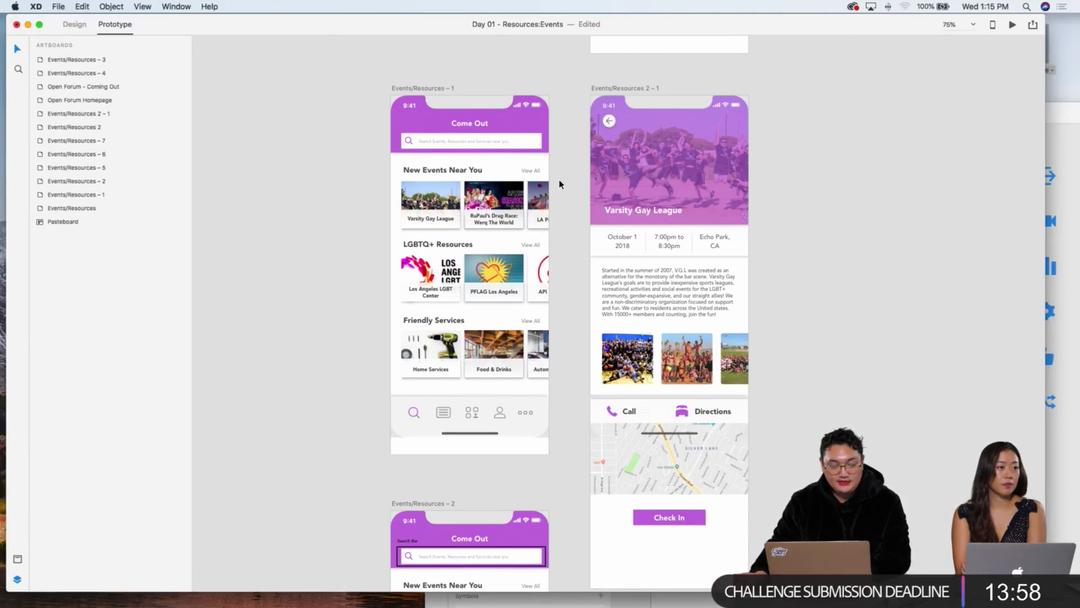
Step: Launch the Desktop Preview and move its window up and to the left
left_click(492, 167)
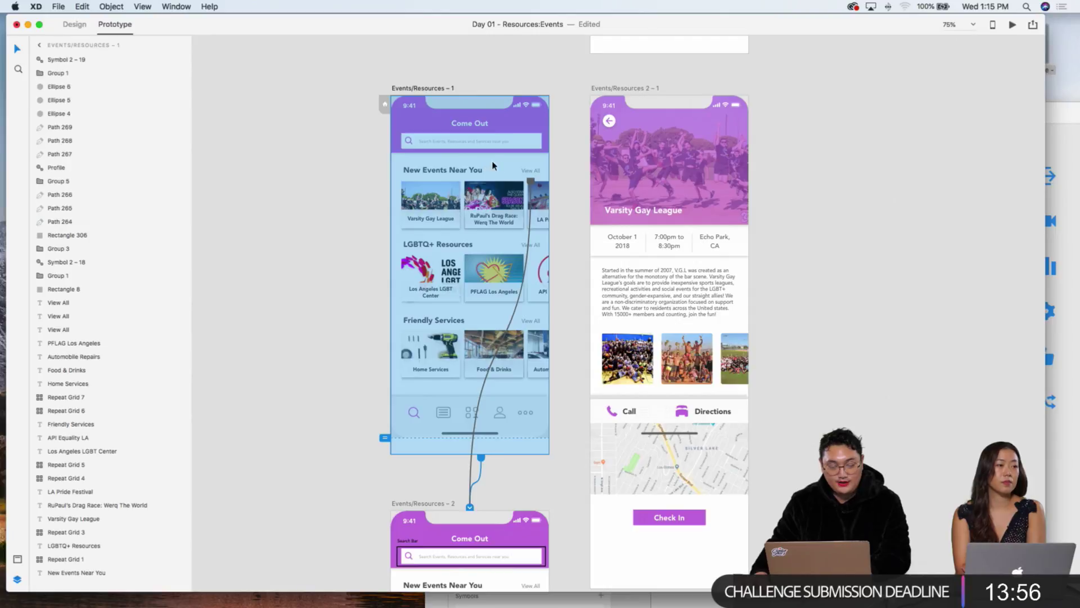
key("Escape")
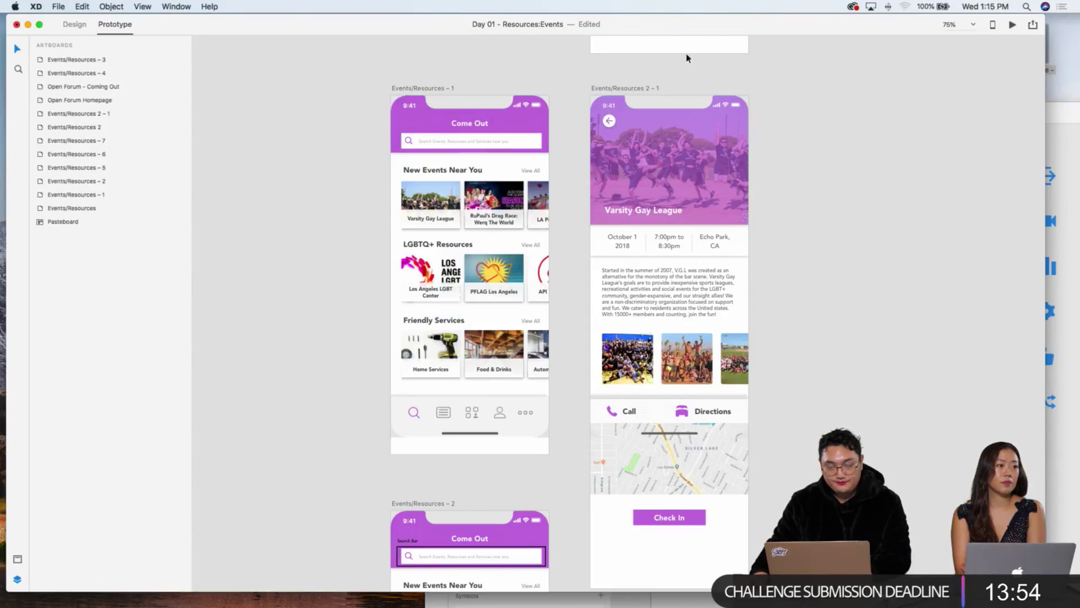
left_click(1013, 26)
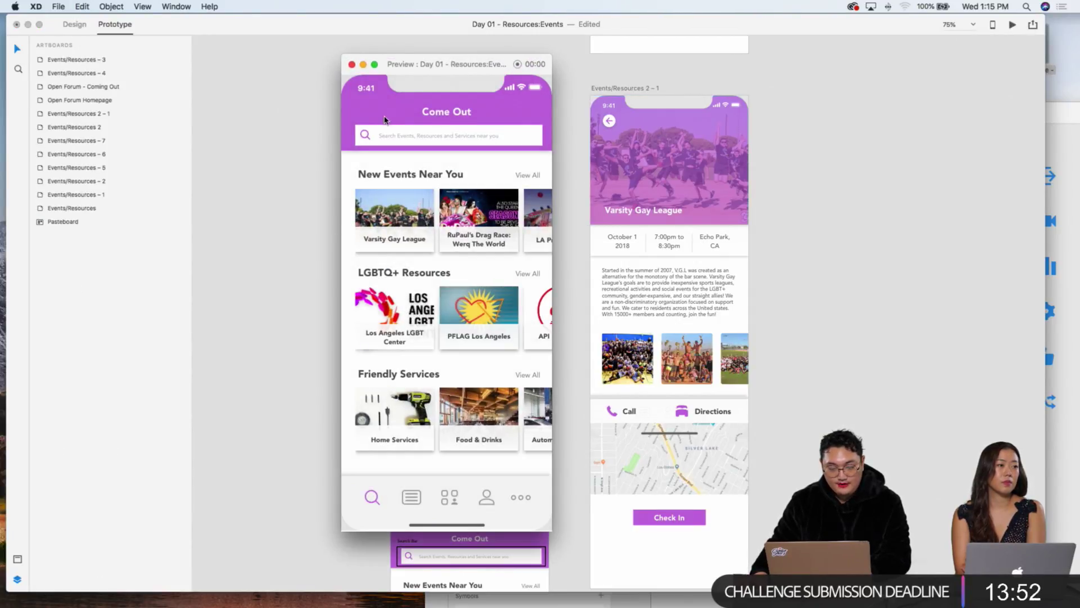
left_click_drag(405, 82, 304, 73)
left_click(526, 132)
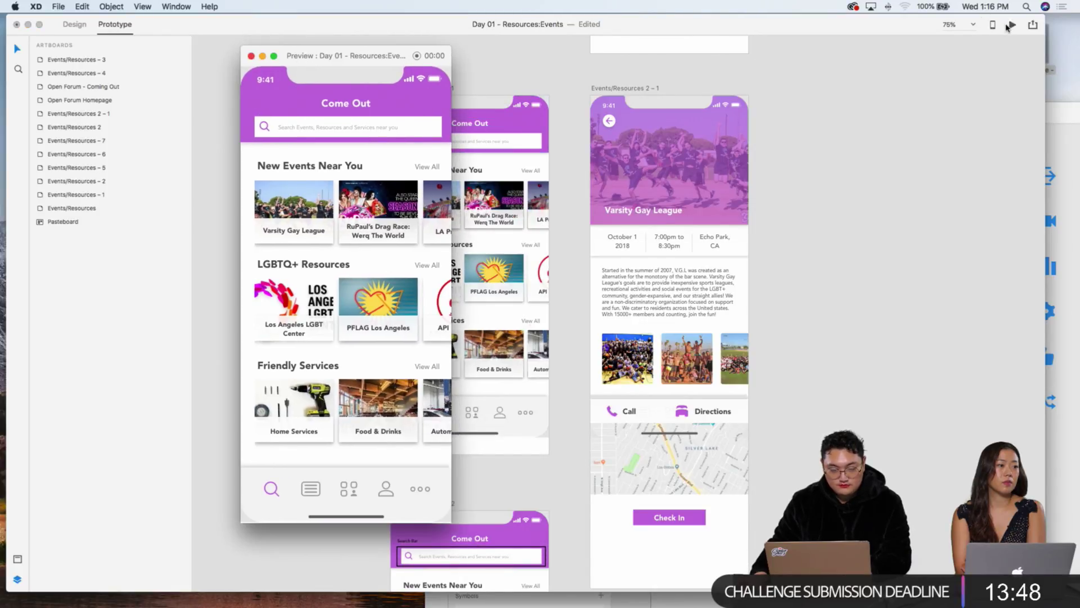
Step: Play the preview from Events/Resources – 1 through the Varsity Gay League card
scroll(533, 171, "down", 2)
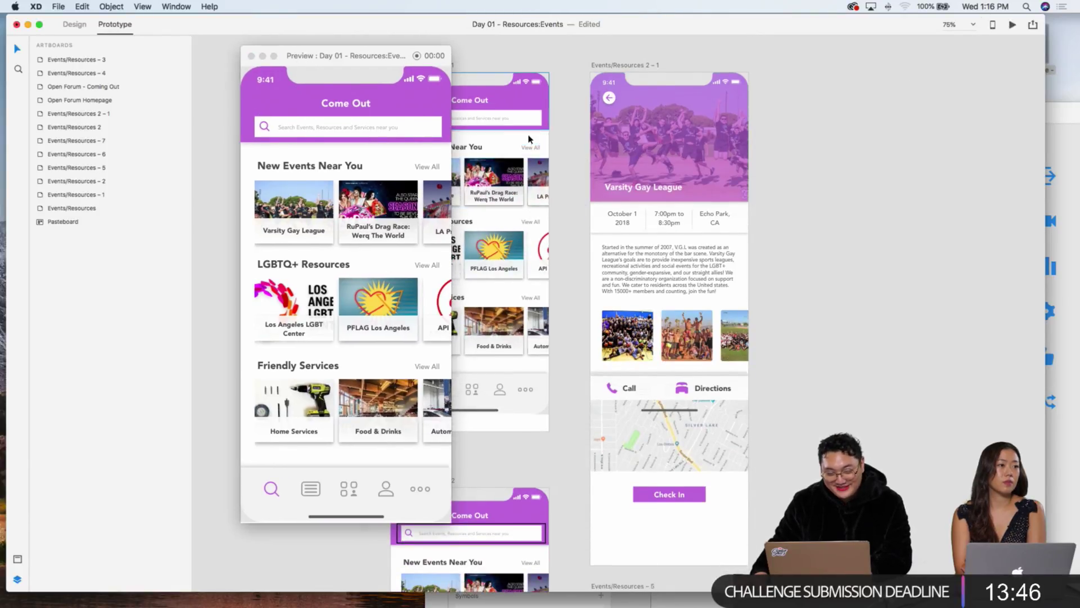
left_click(526, 145)
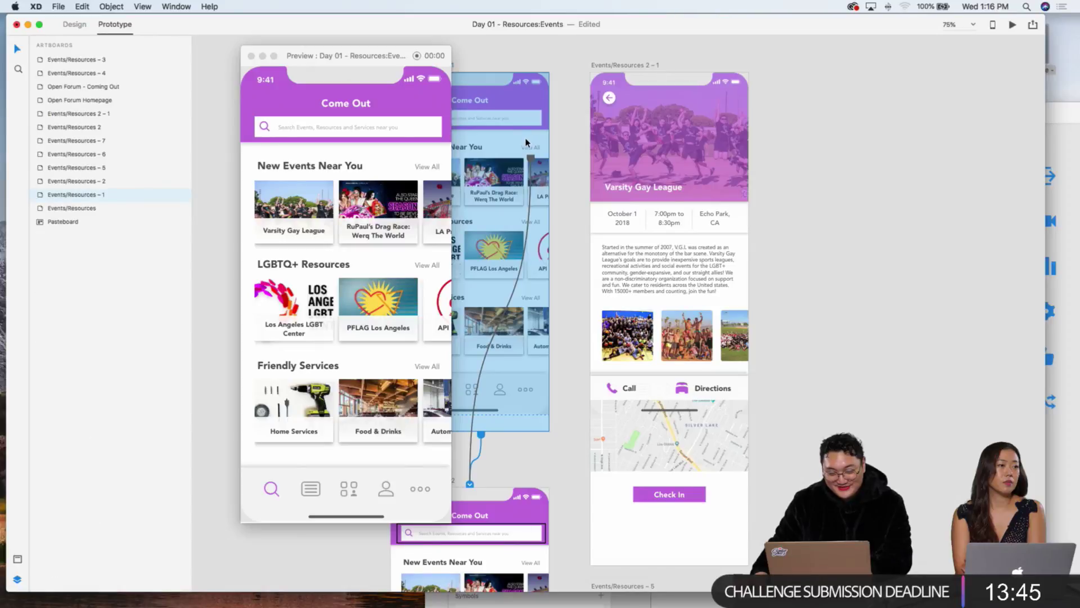
left_click(257, 122)
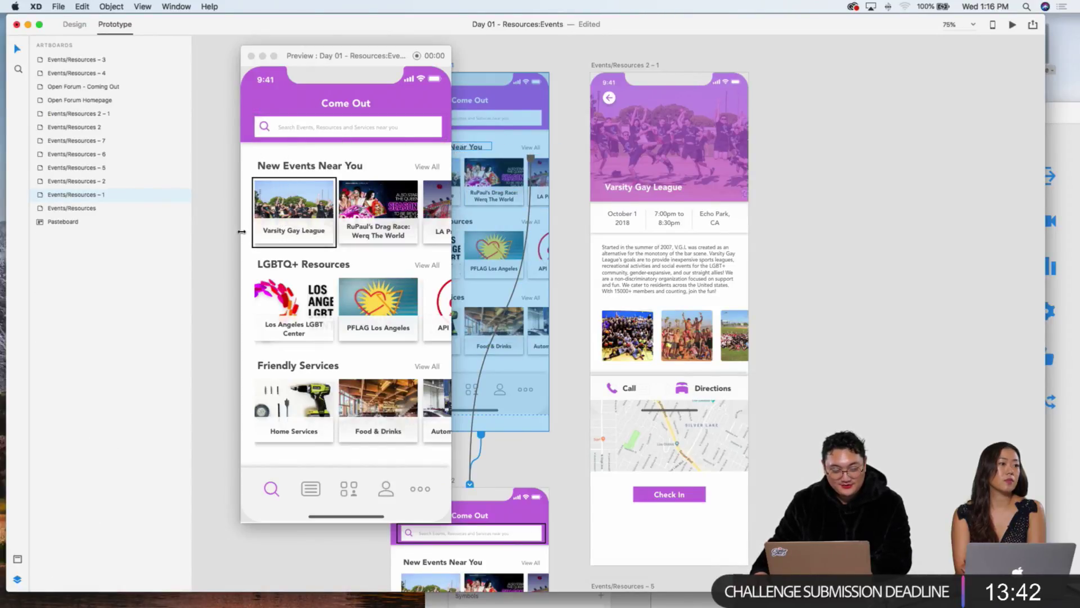
left_click(306, 242)
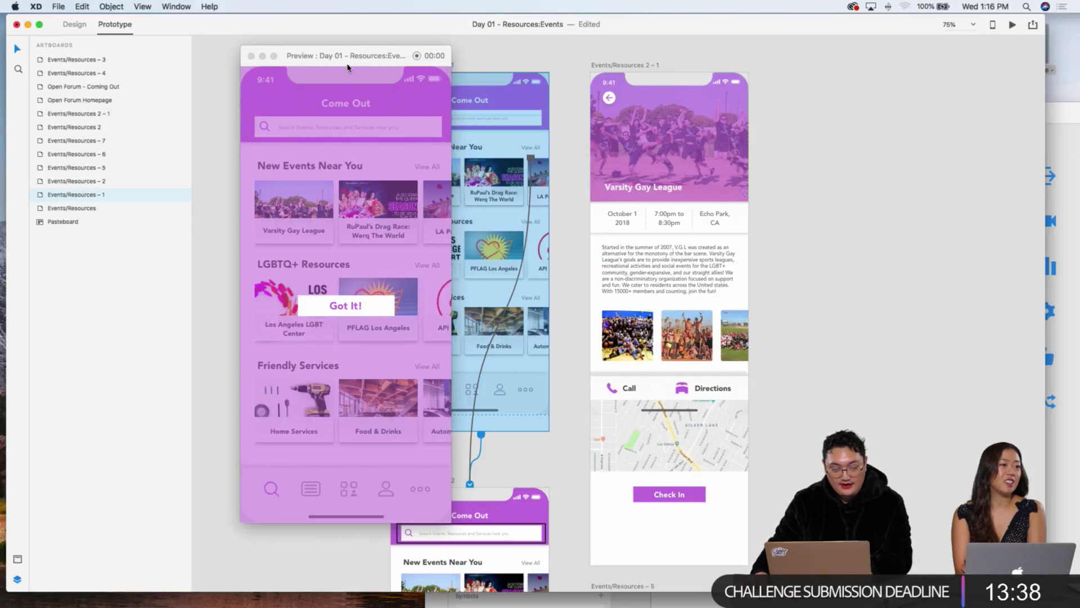
left_click_drag(347, 56, 252, 44)
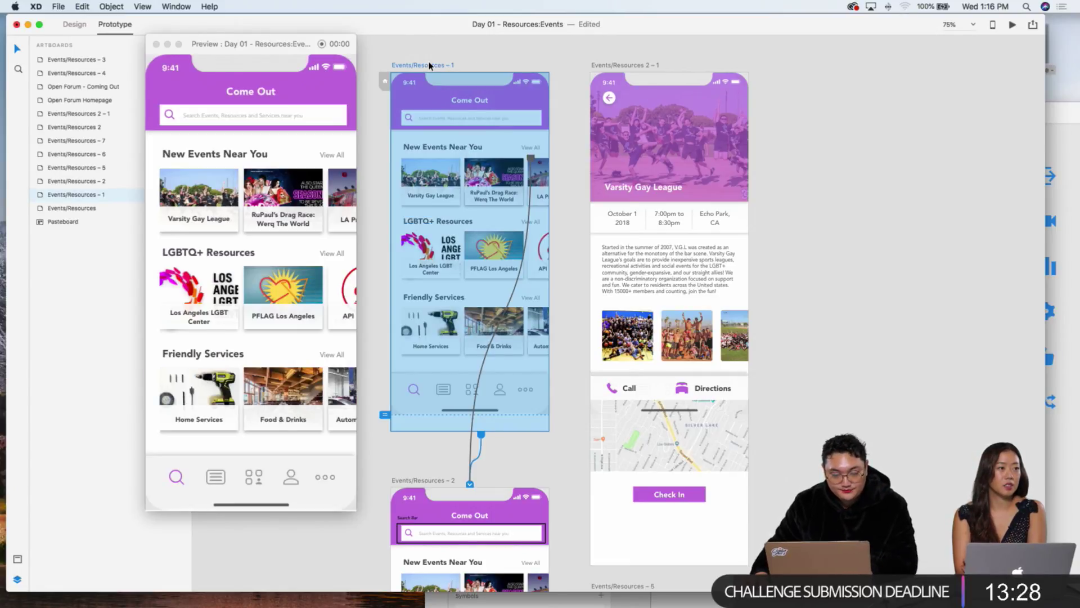
Step: Select elements on artboards 2 and 7 to check their prototype wires, then zoom out
scroll(452, 347, "down", 5)
scroll(479, 338, "down", 5)
left_click(648, 366)
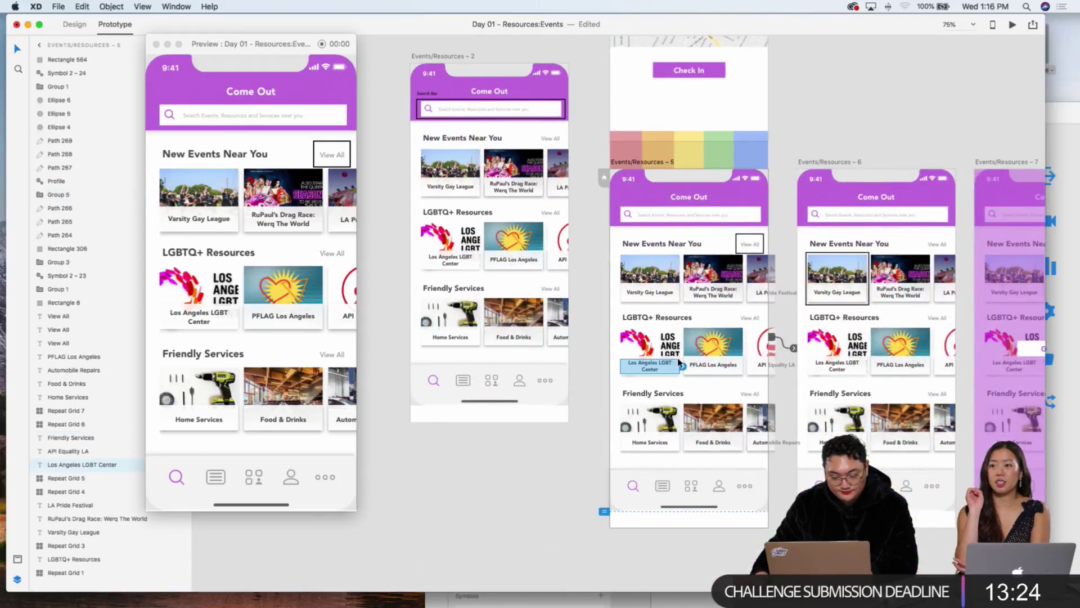
scroll(682, 362, "right", 4)
left_click(853, 366)
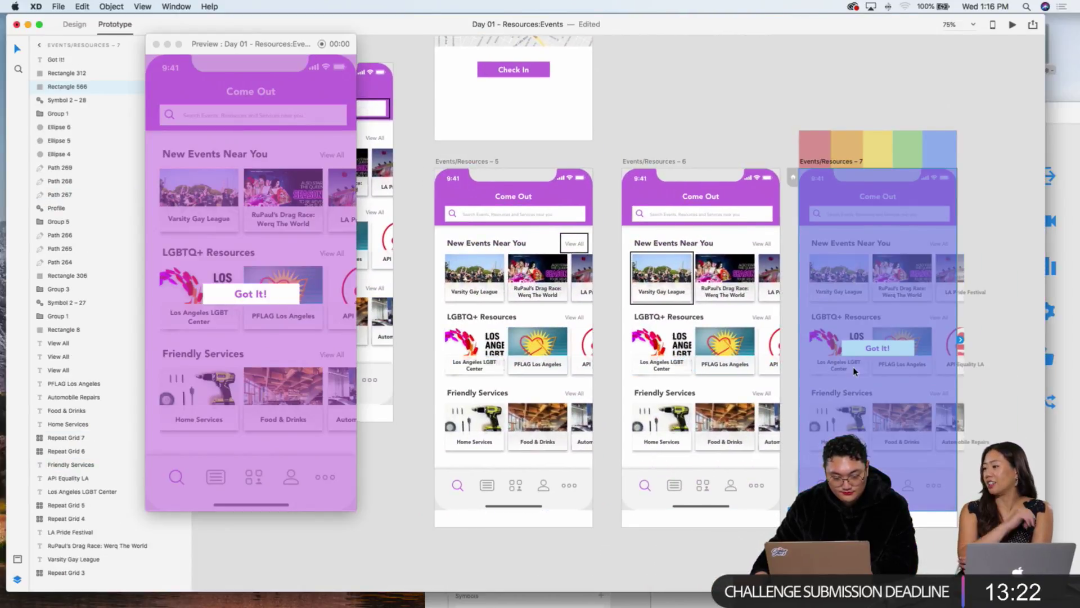
left_click(639, 339)
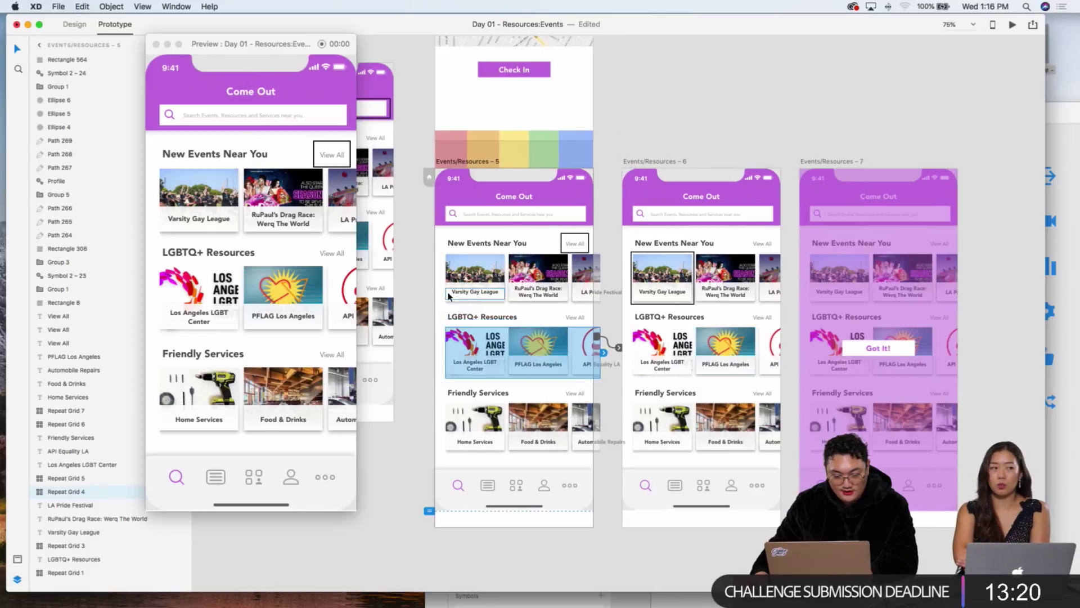
scroll(441, 292, "left", 3)
left_click(441, 292)
scroll(472, 315, "up", 5)
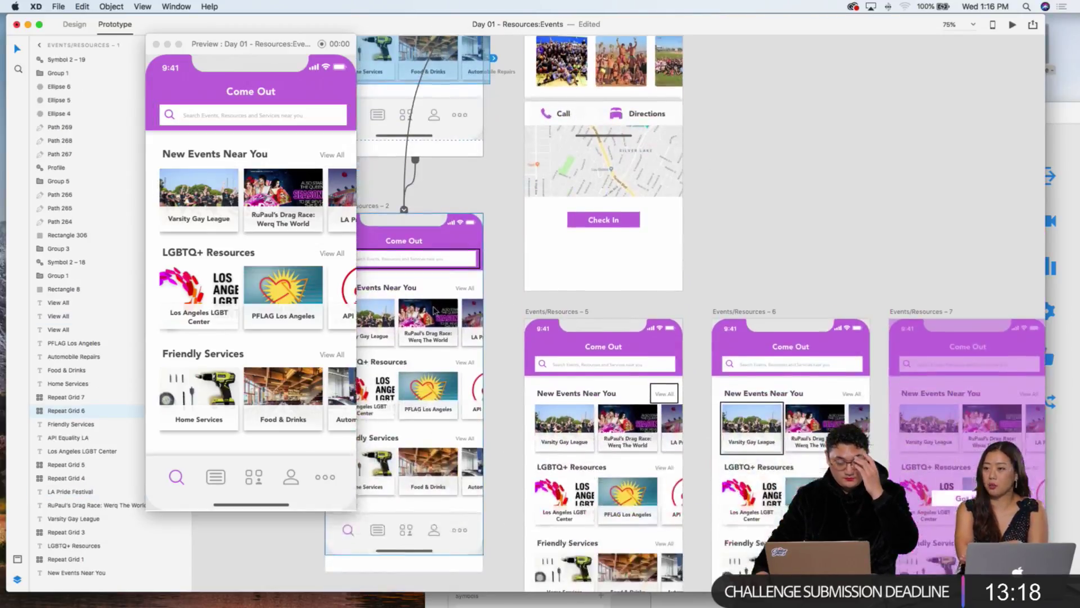
left_click(890, 359)
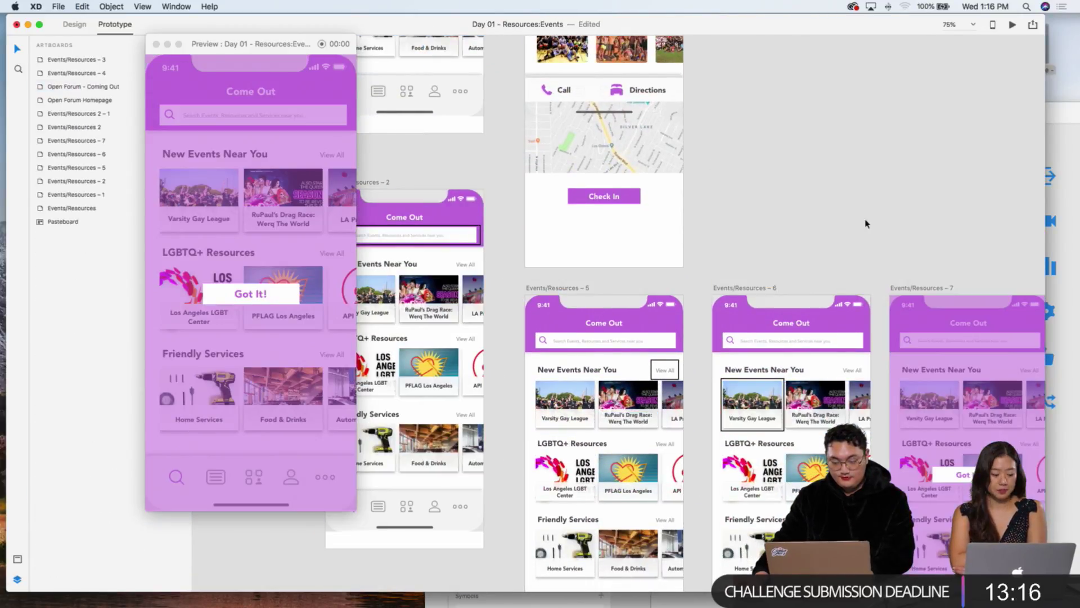
left_click(817, 223)
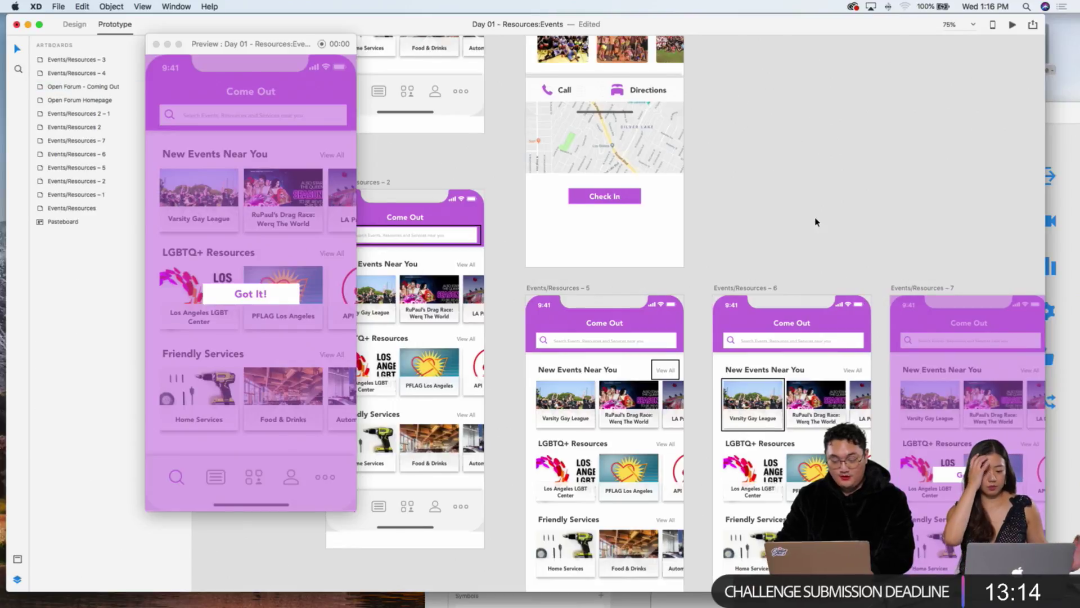
key("super+minus")
key("super+minus")
key("super+minus")
Step: Zoom to the Open Forum artboards at 50% and trial-move the Open Forum Feature title, then undo
scroll(767, 230, "up", 3)
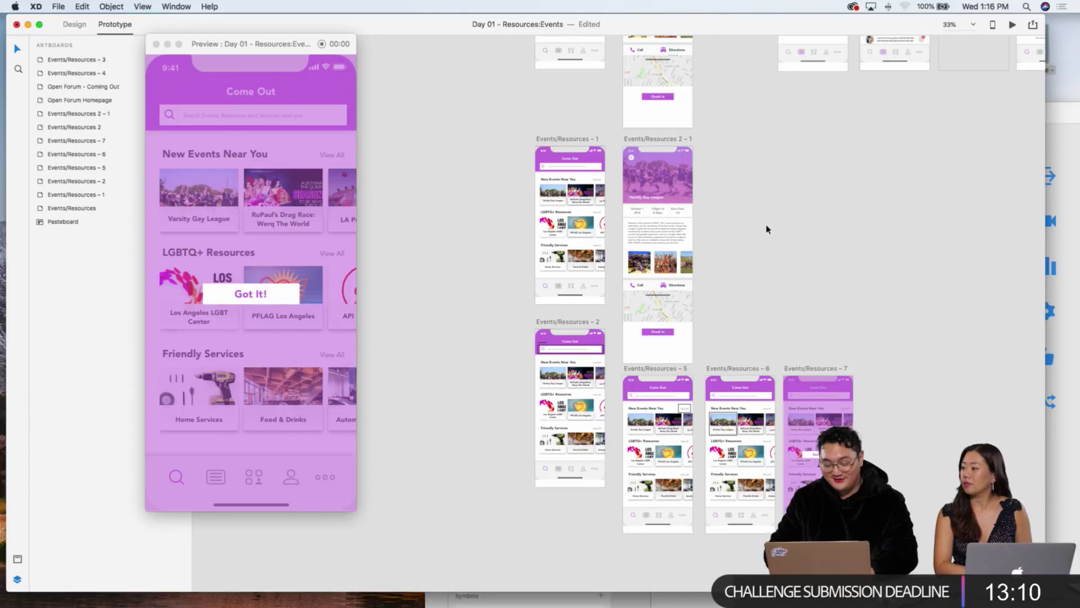
key("super+equal")
scroll(767, 229, "right", 10)
scroll(754, 225, "up", 5)
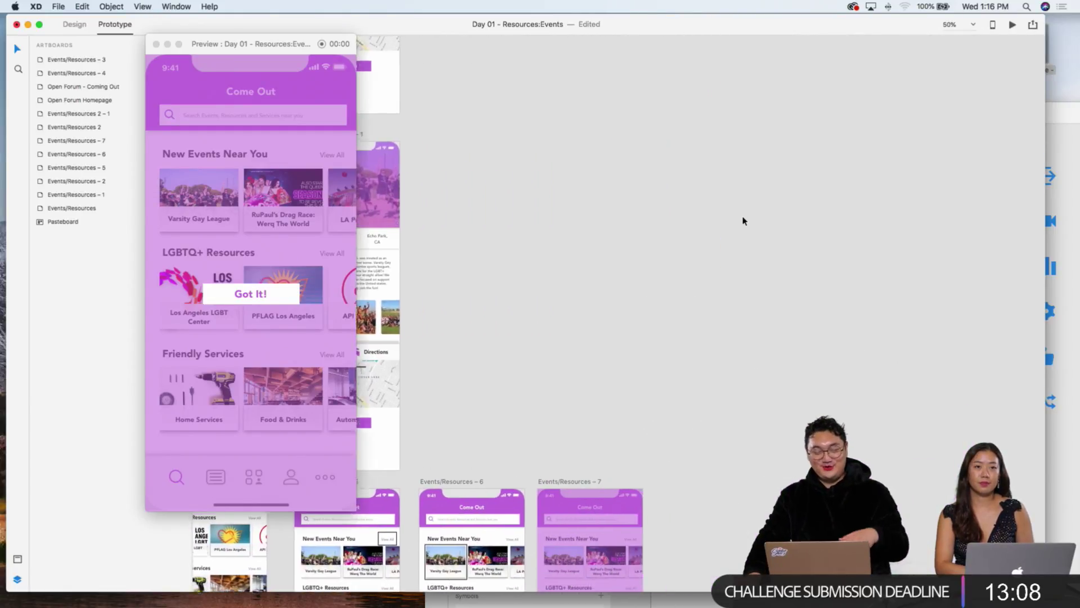
scroll(743, 221, "up", 10)
scroll(742, 221, "left", 1)
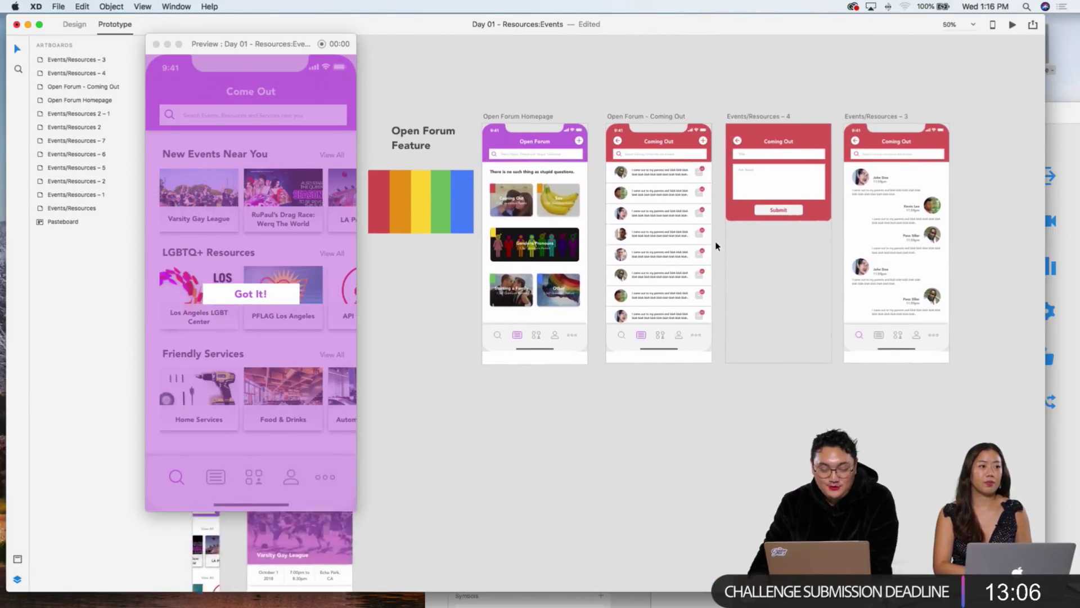
scroll(716, 245, "down", 2)
scroll(716, 245, "right", 1)
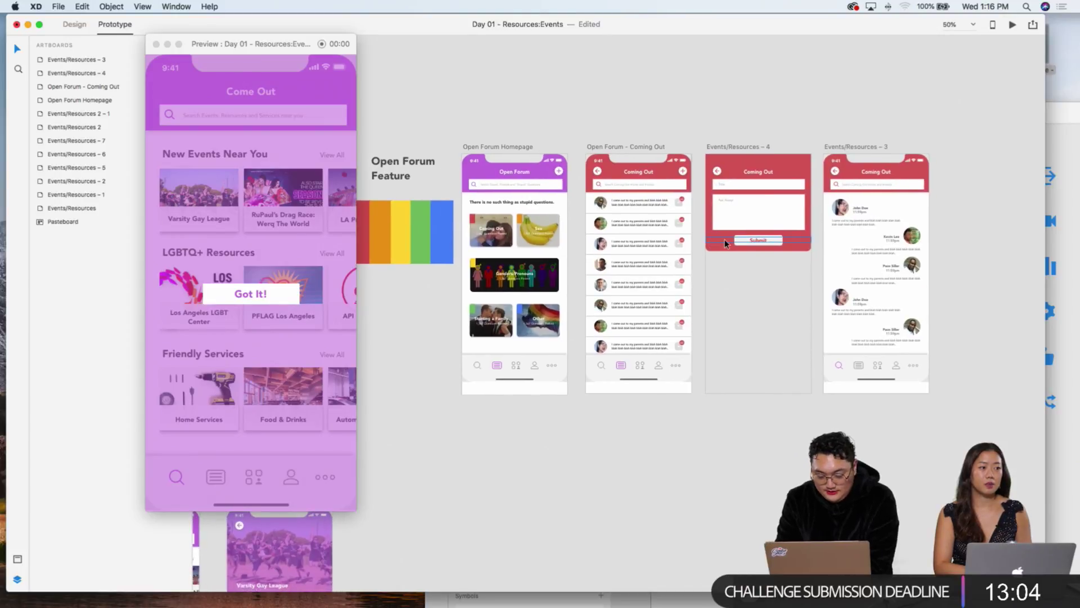
key("super+equal")
scroll(536, 163, "left", 2)
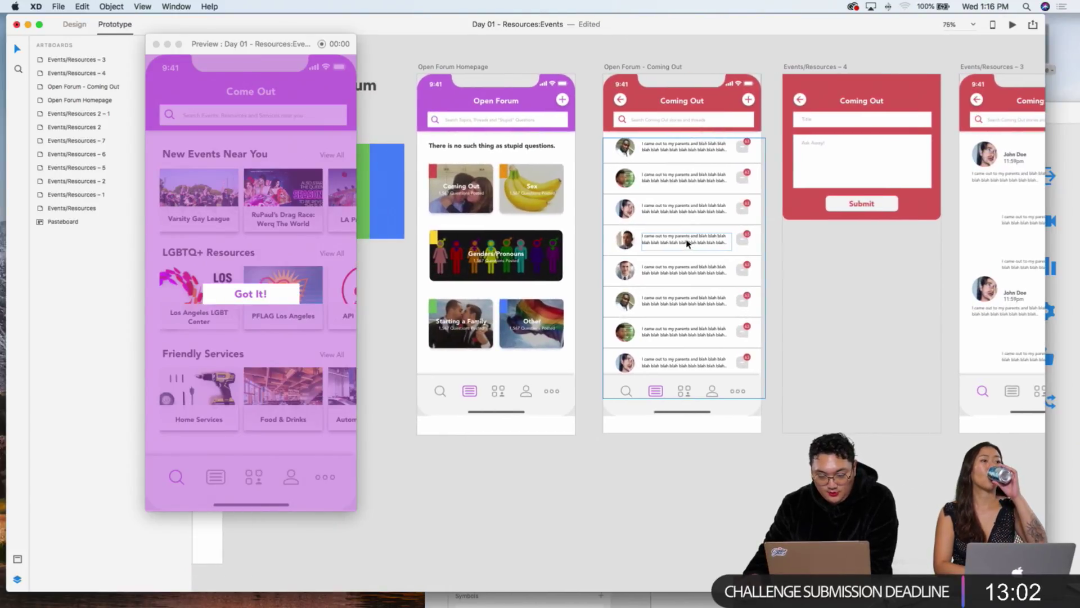
scroll(535, 163, "right", 5)
scroll(535, 163, "down", 1)
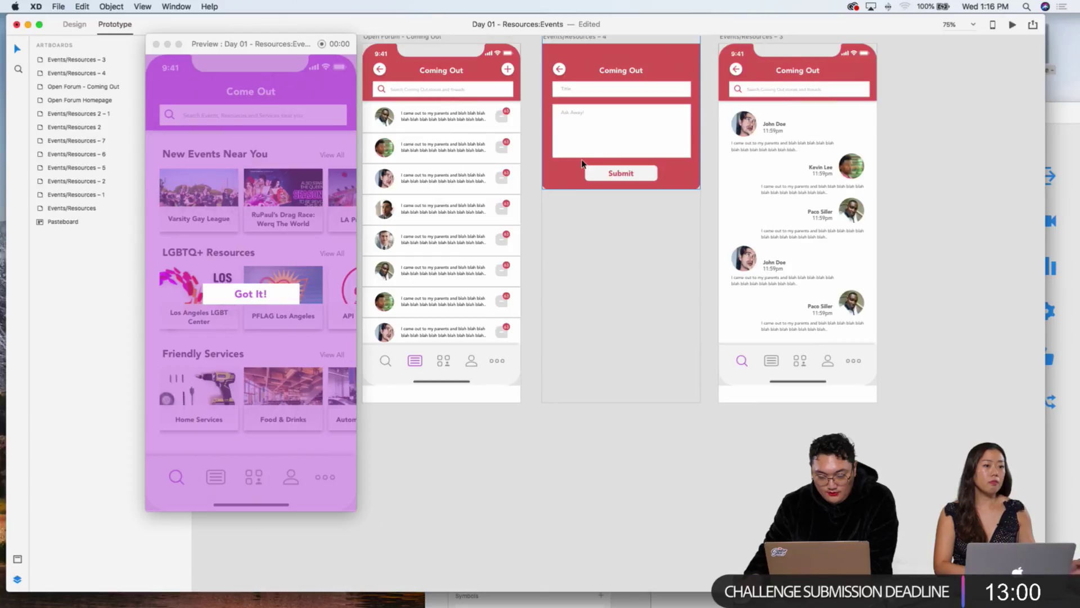
scroll(607, 166, "up", 1)
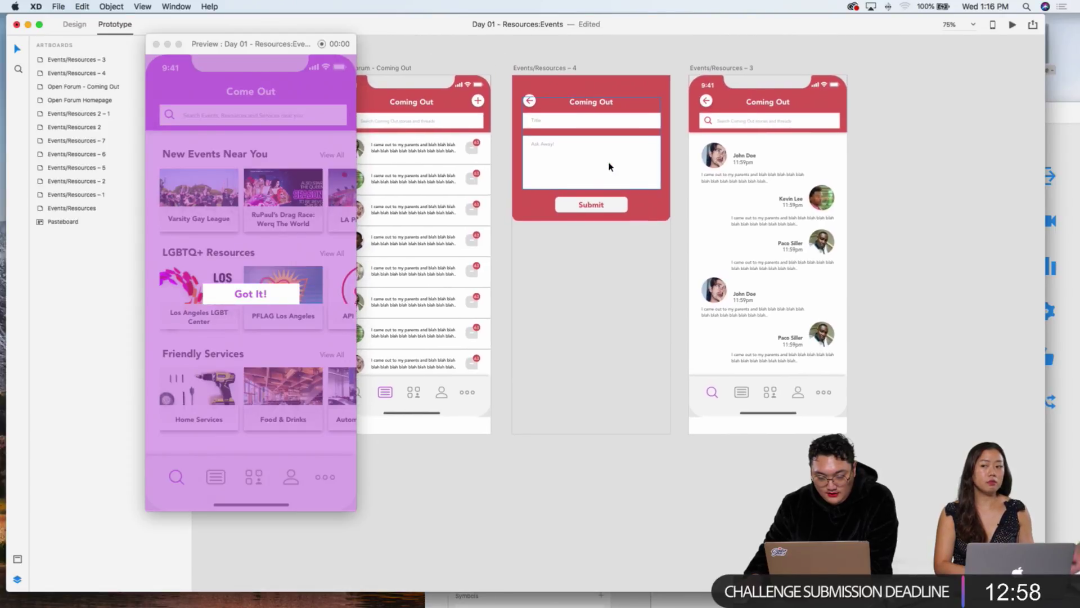
scroll(607, 166, "left", 5)
scroll(609, 166, "left", 3)
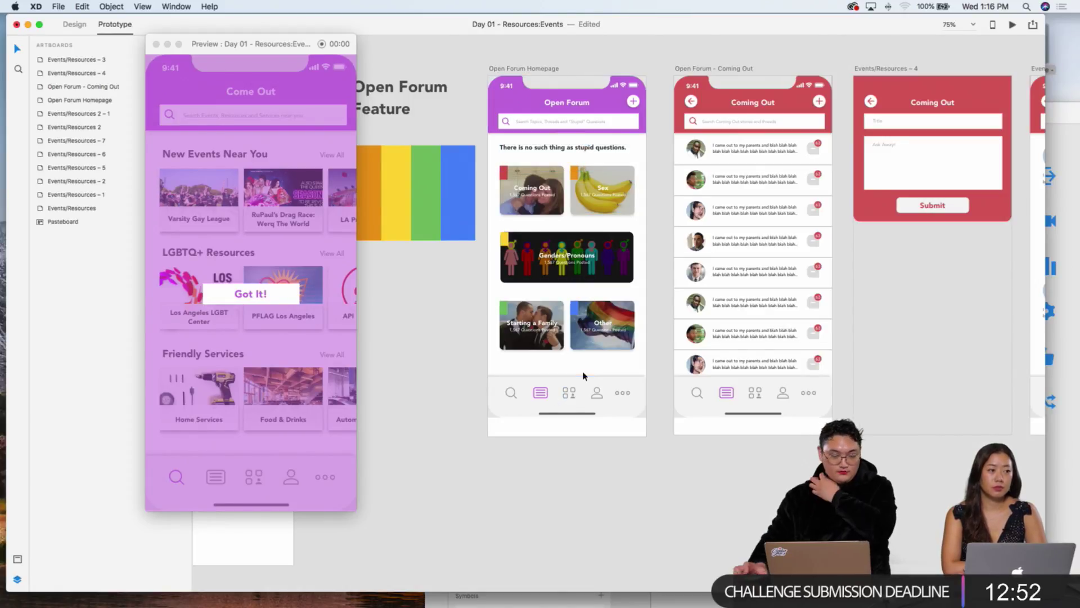
key("super+minus")
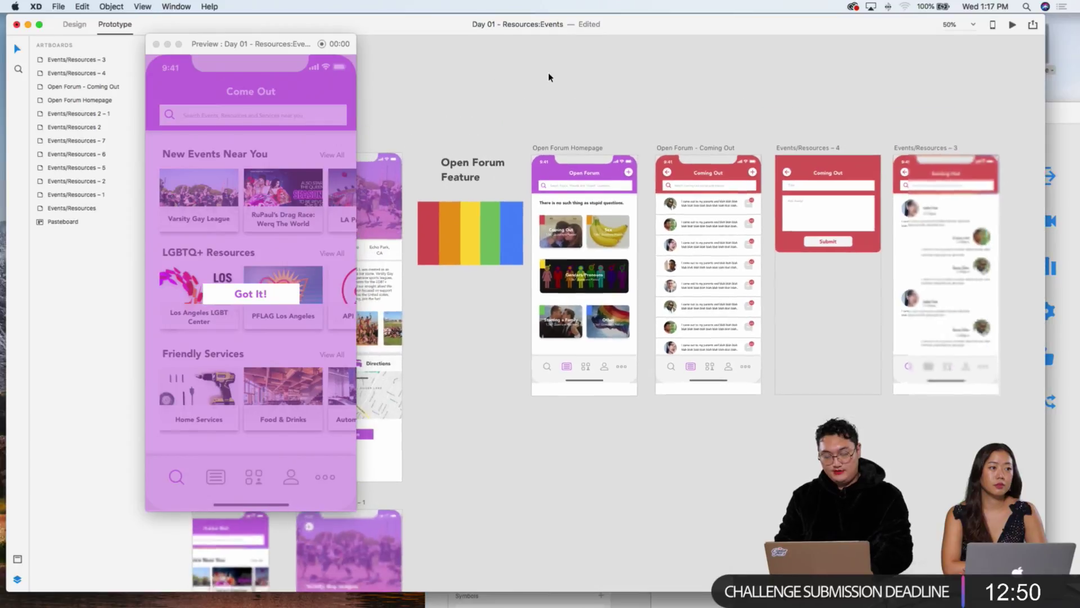
left_click(497, 166)
left_click_drag(468, 177, 457, 407)
key("super+z")
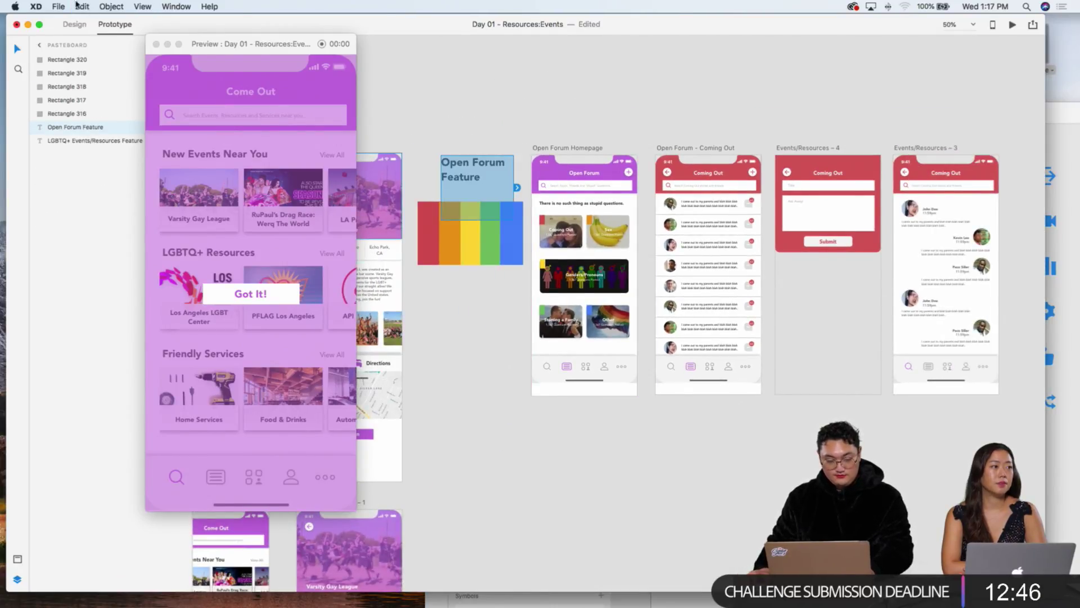
Step: Copy the title below the colour bars as 'Friend Finder' and duplicate Open Forum Homepage beside it
left_click(74, 24)
left_click_drag(464, 172, 466, 440)
double_click(476, 439)
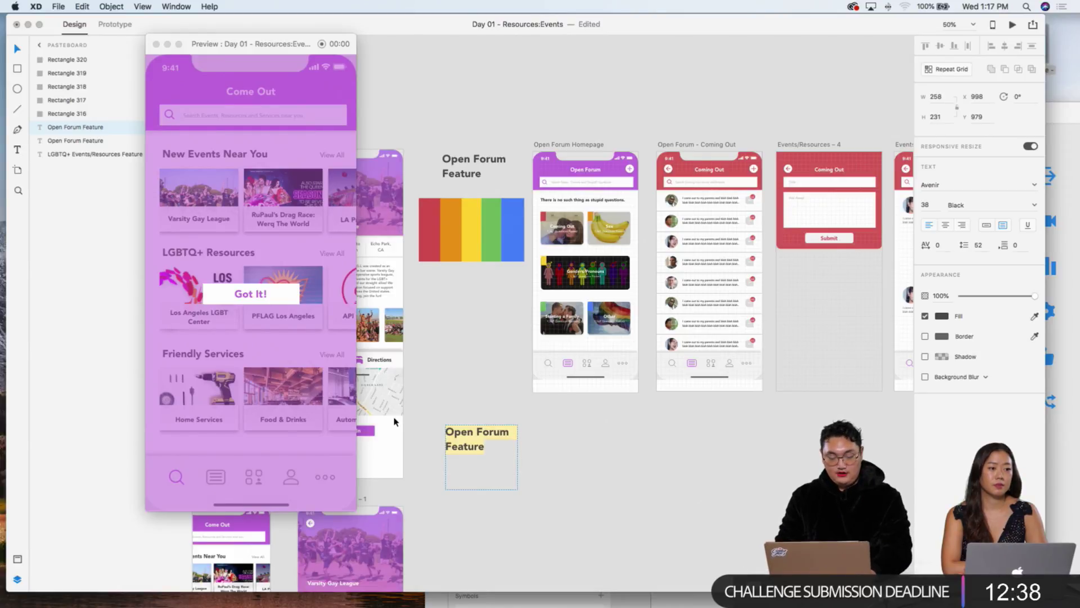
type("Friend Find")
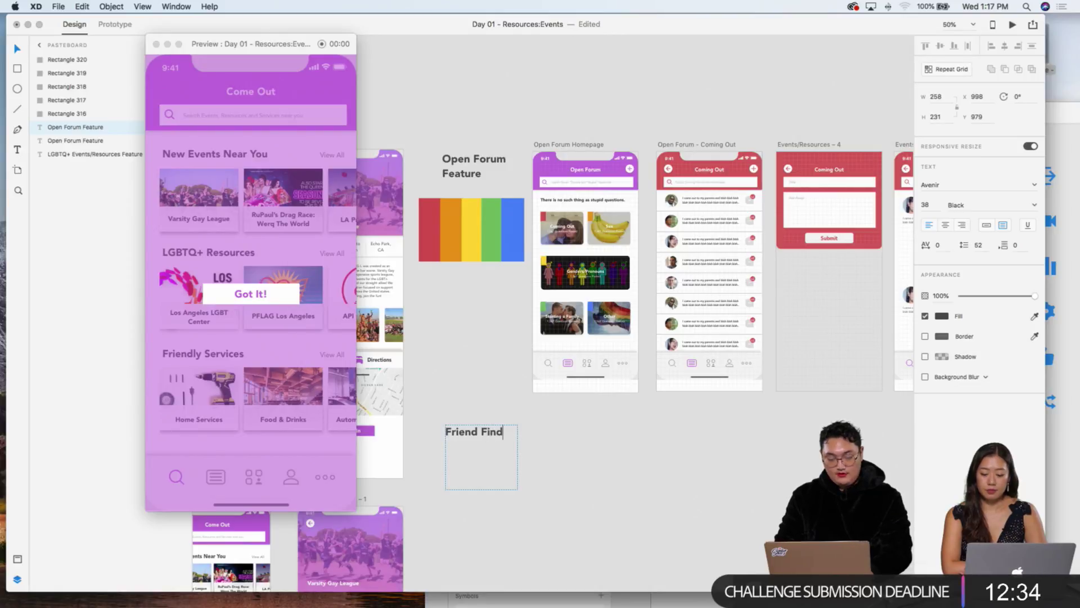
key("Escape")
left_click_drag(482, 437, 473, 437)
left_click_drag(552, 146, 555, 426)
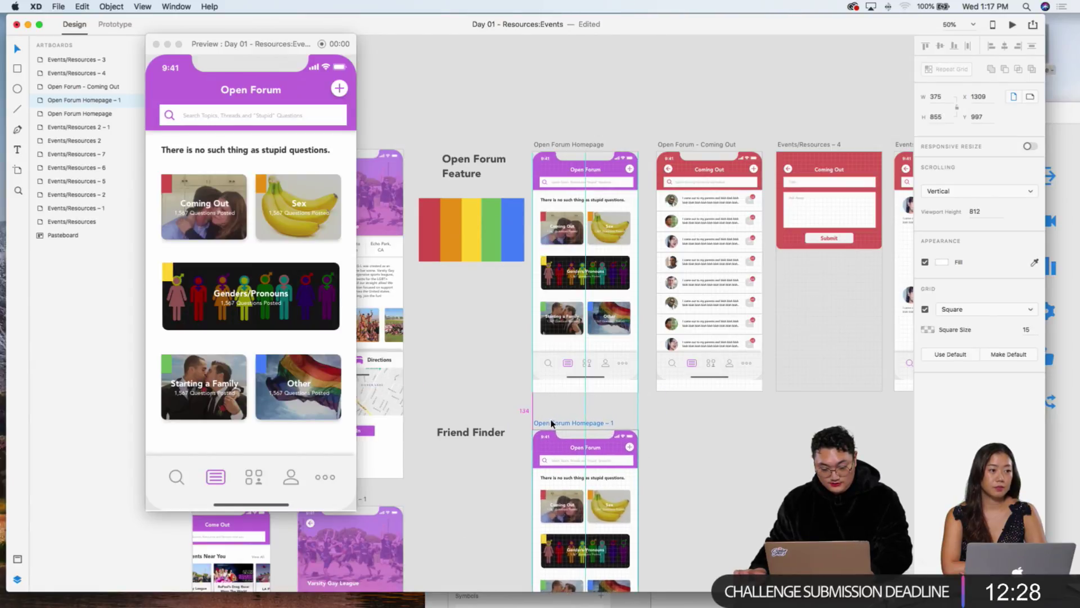
Step: Change the copied homepage's header title from 'Open Forum' to 'Friend Finder'
left_click(686, 431)
key("super+1")
scroll(624, 338, "down", 5)
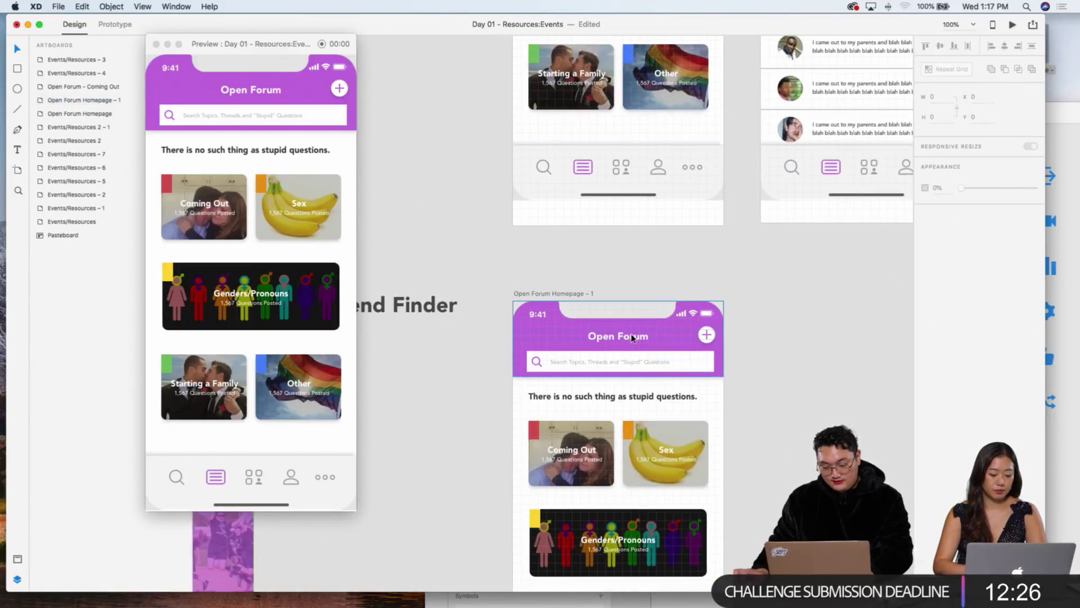
double_click(631, 338)
double_click(631, 337)
key("Return")
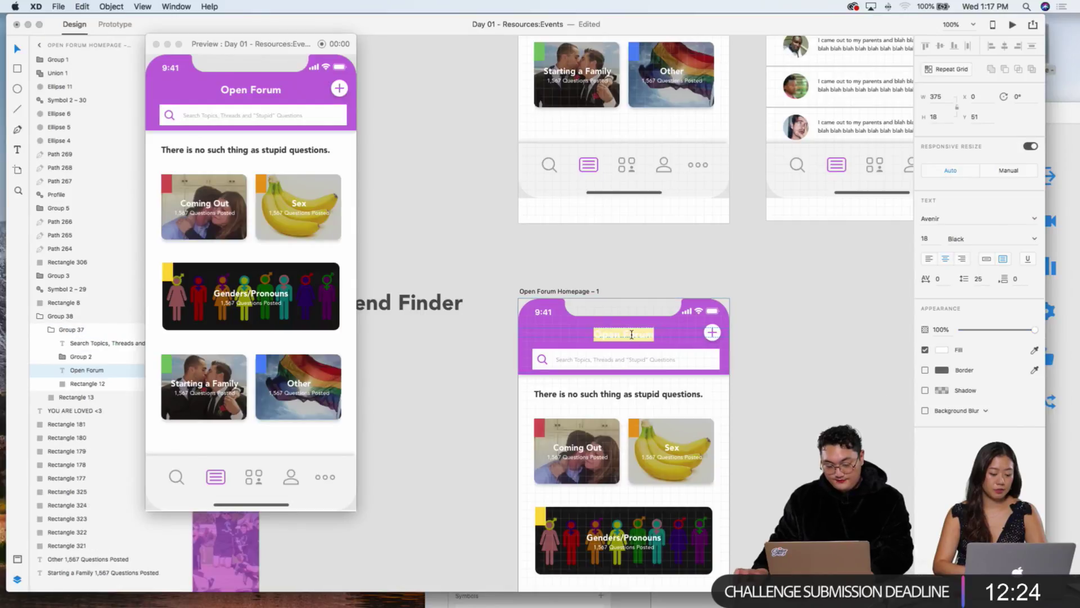
type("Friend Finder")
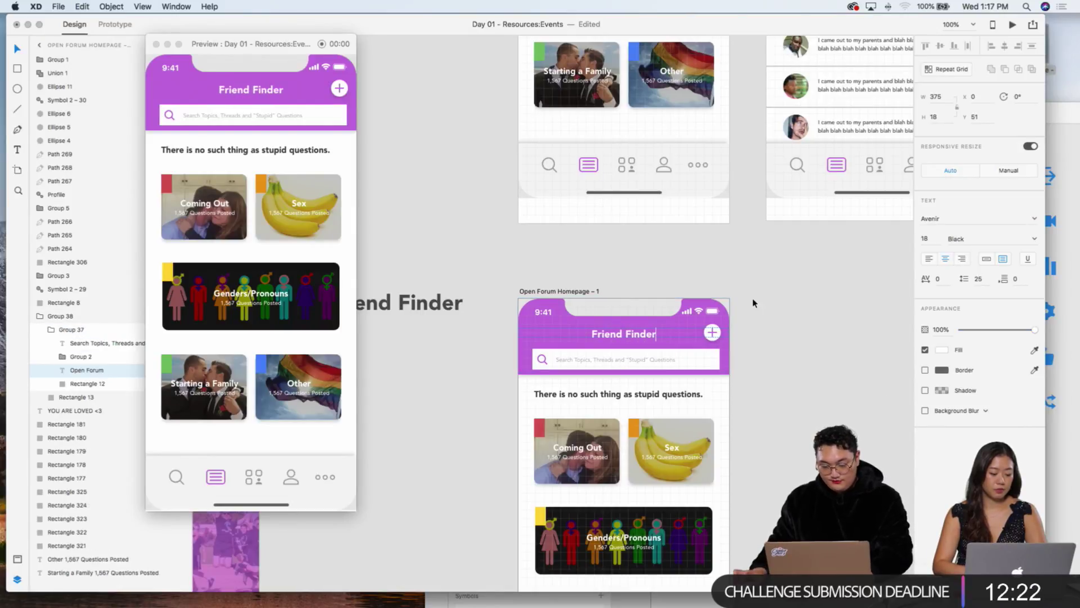
key("Escape")
Step: Recolour the header background from purple to grey #6A6A6A
left_click(727, 316)
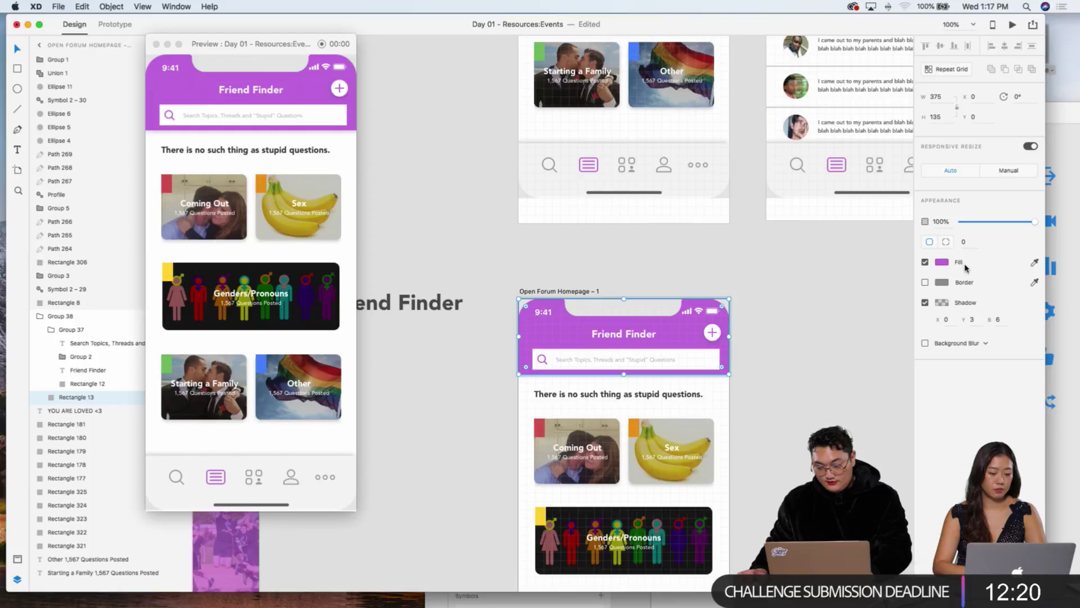
left_click(942, 261)
left_click_drag(884, 262, 789, 260)
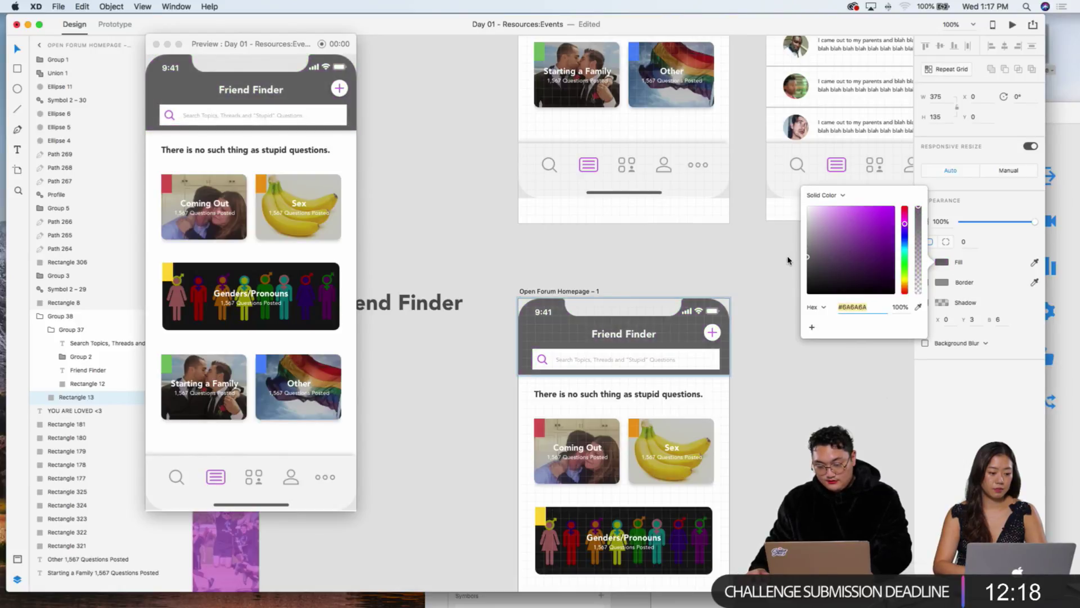
left_click(743, 374)
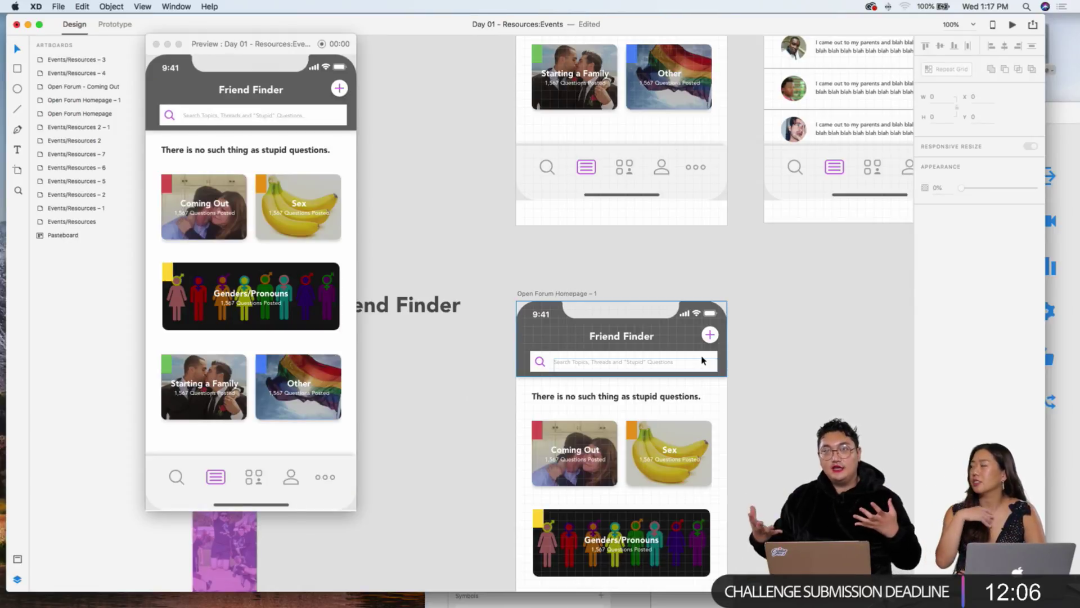
Step: Delete the Union 1 plus icon from the Friend Finder header's round button
left_click(708, 333)
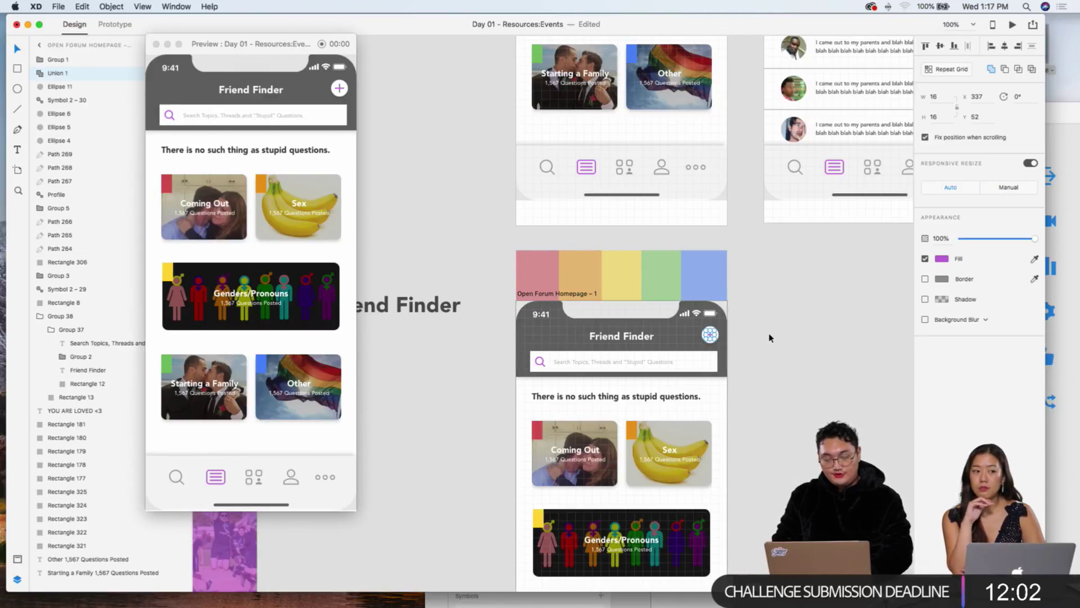
scroll(769, 338, "down", 5)
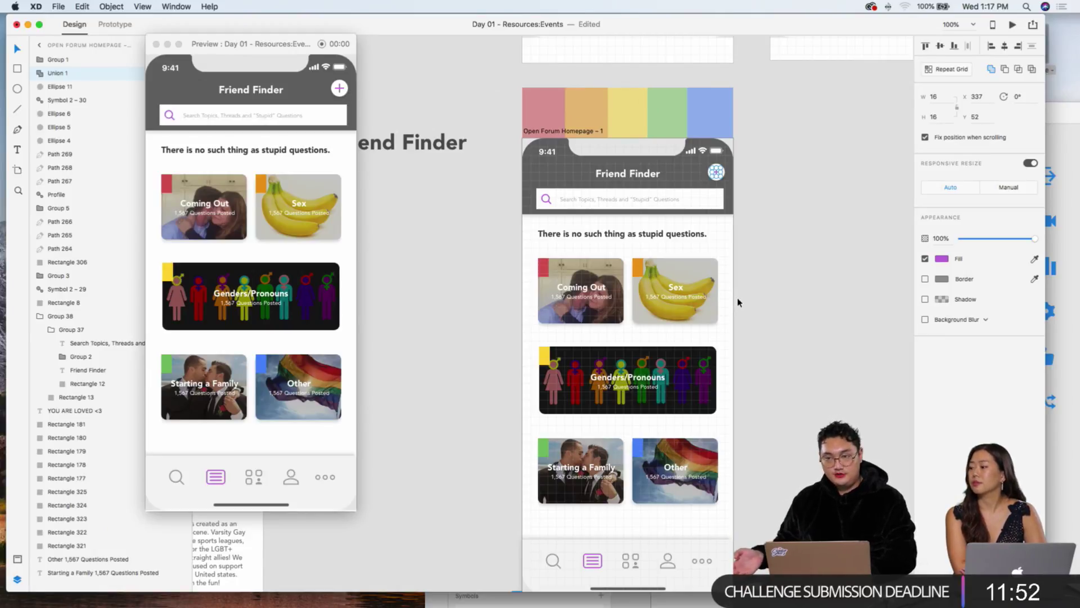
scroll(738, 302, "up", 5)
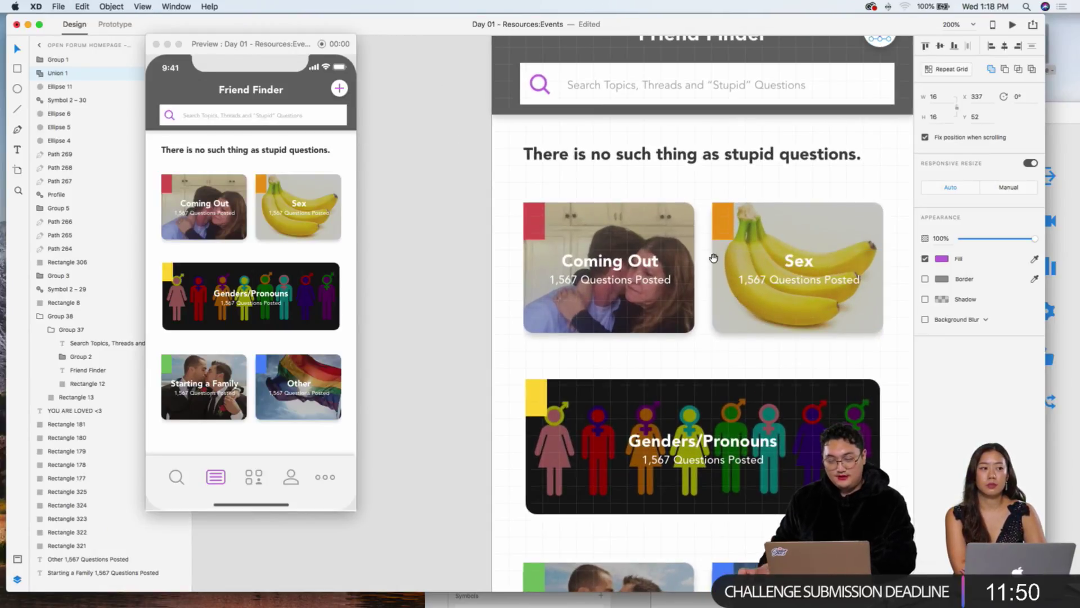
scroll(717, 178, "up", 3)
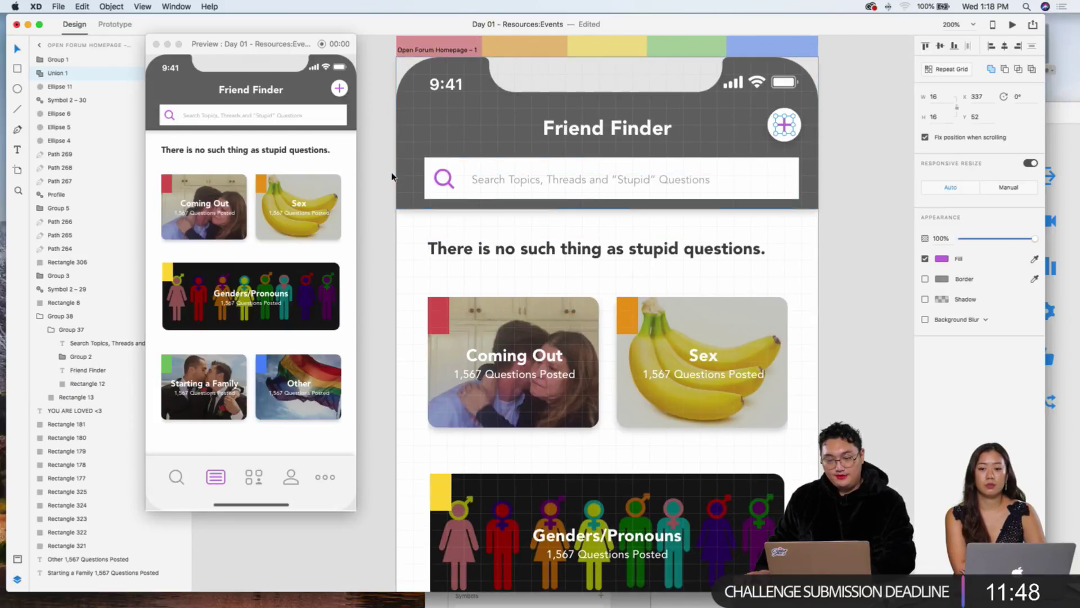
left_click(784, 125)
key("Delete")
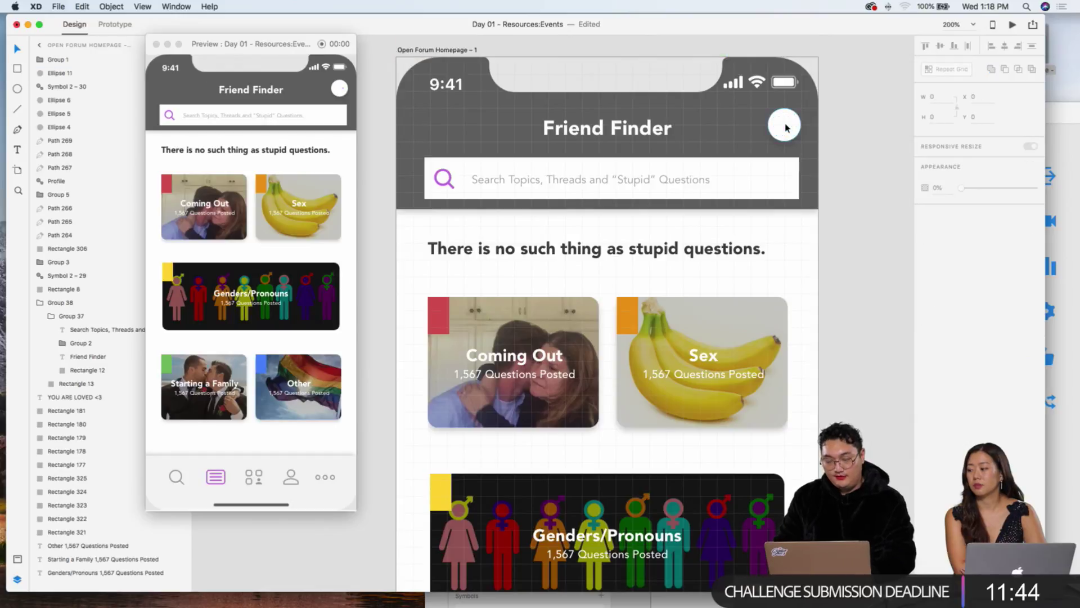
Step: Delete the headline and all content cards below the Friend Finder header
scroll(638, 244, "down", 2)
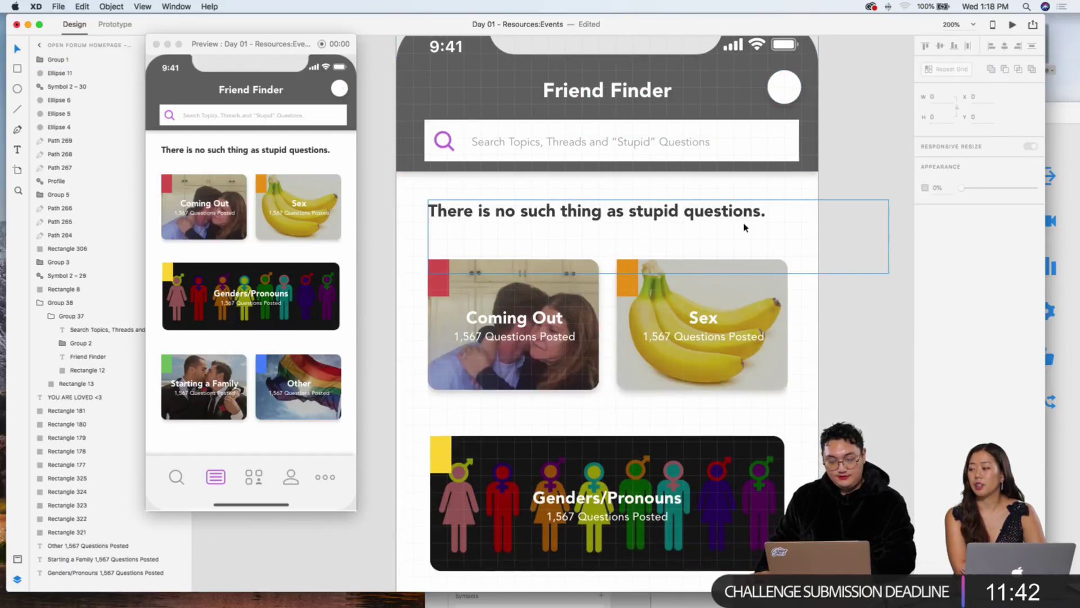
left_click(781, 261)
key("super+1")
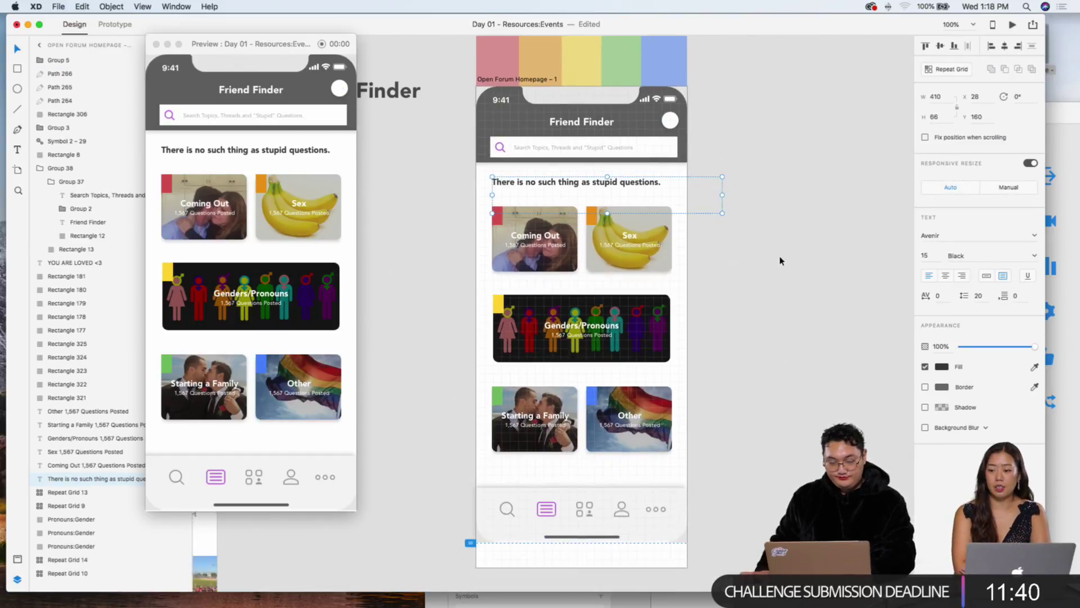
left_click(474, 184)
left_click_drag(474, 184, 707, 452)
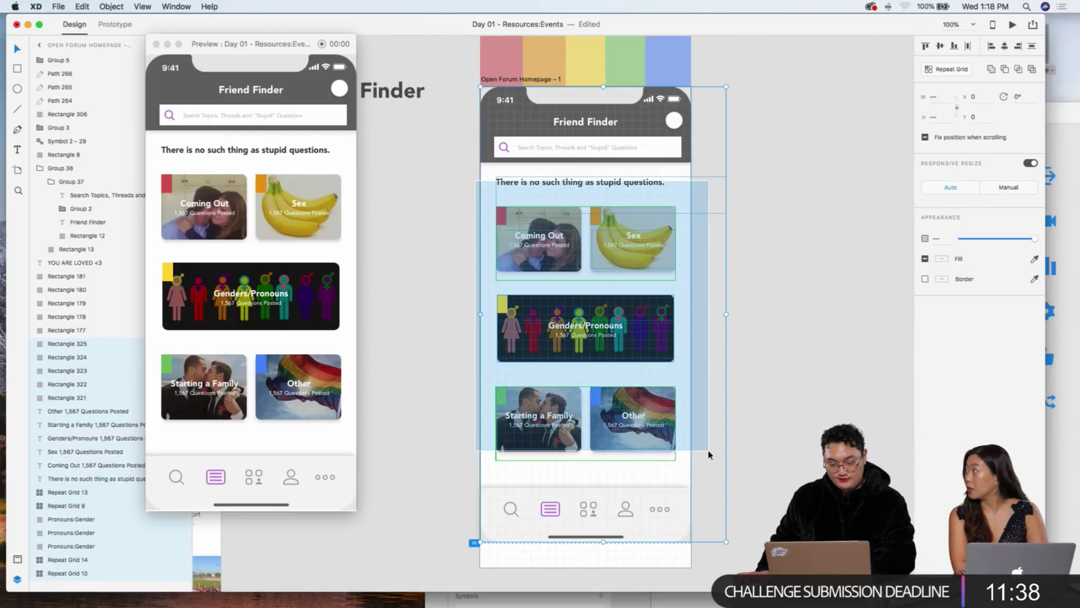
key("Delete")
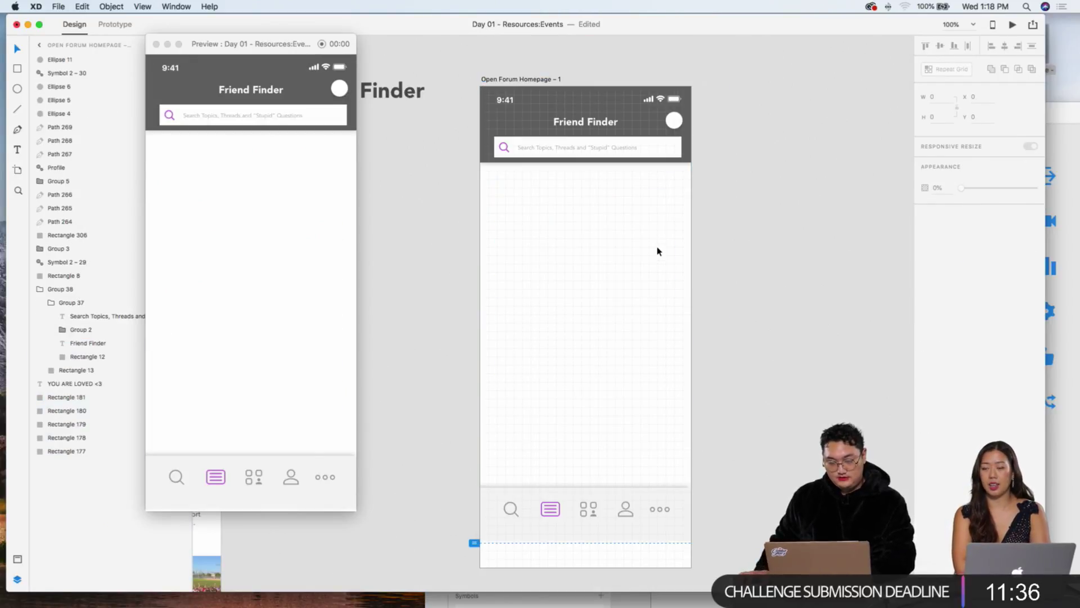
key("super+z")
key("super+space")
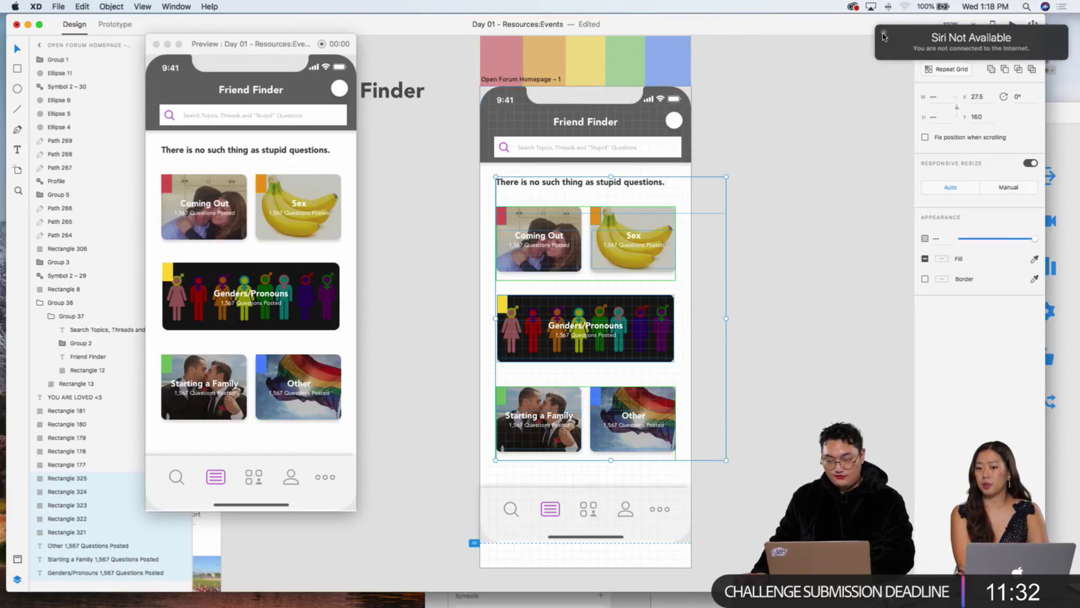
left_click(881, 37)
key("Delete")
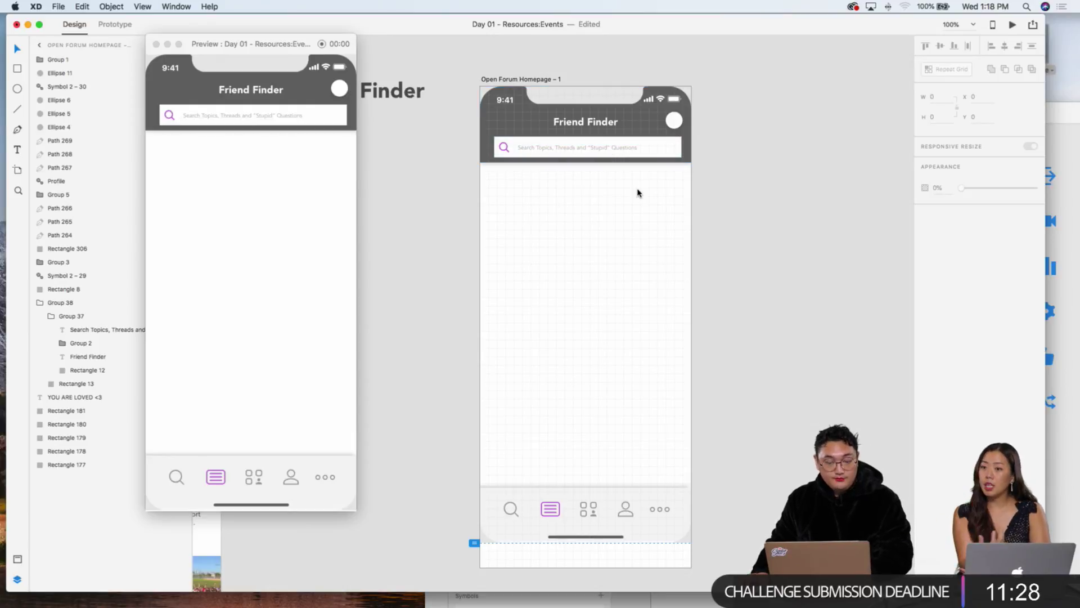
Step: Remove the search placeholder text, magnifier icon and search bar from the header
left_click(589, 150)
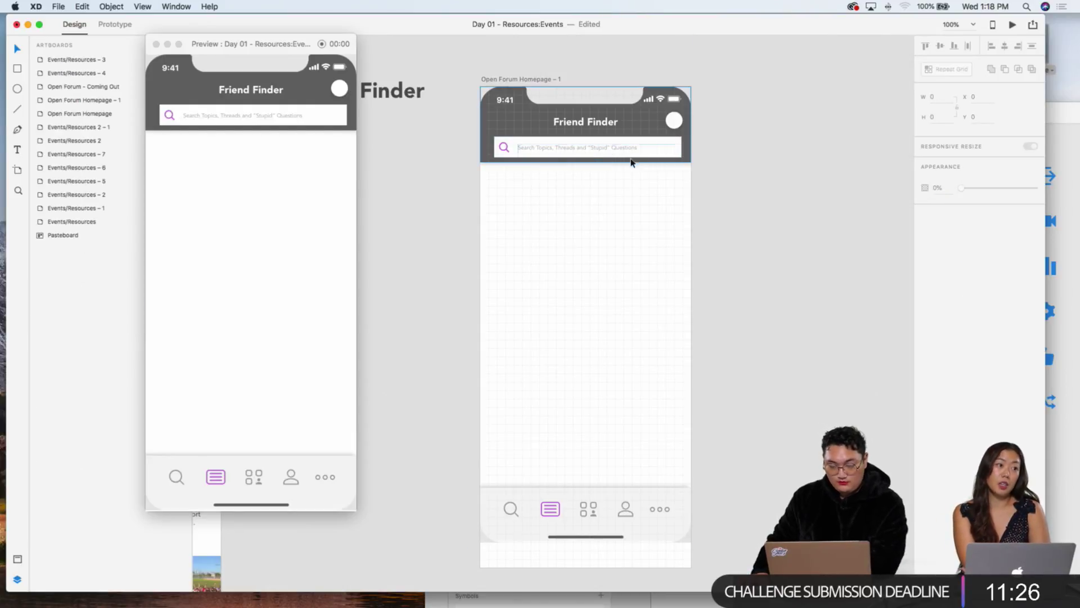
key("Delete")
key("super+z")
key("super+z")
key("super+z")
key("super+z")
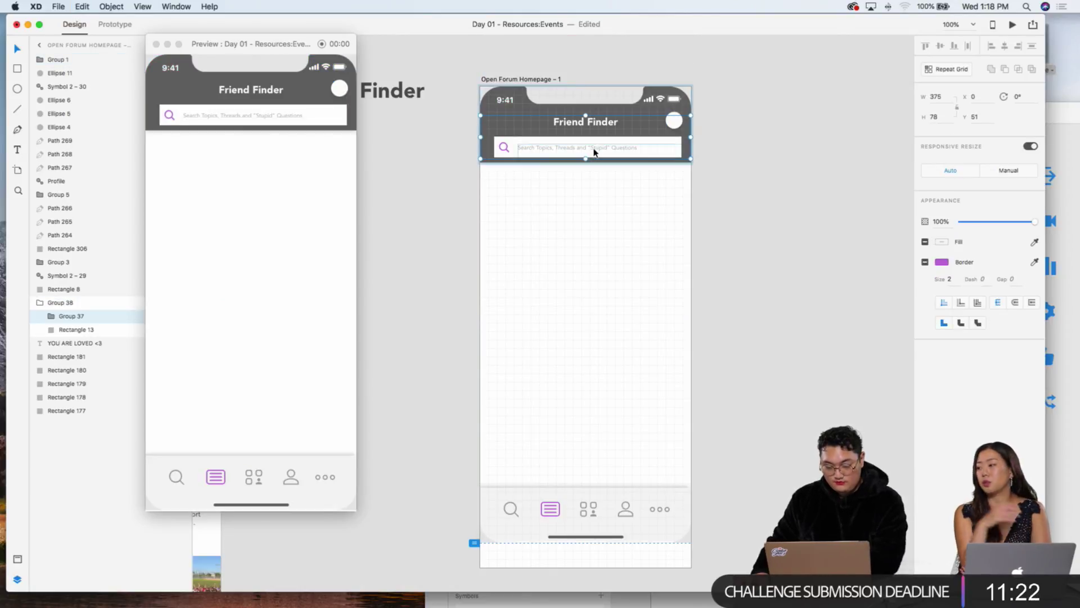
key("super+shift+z")
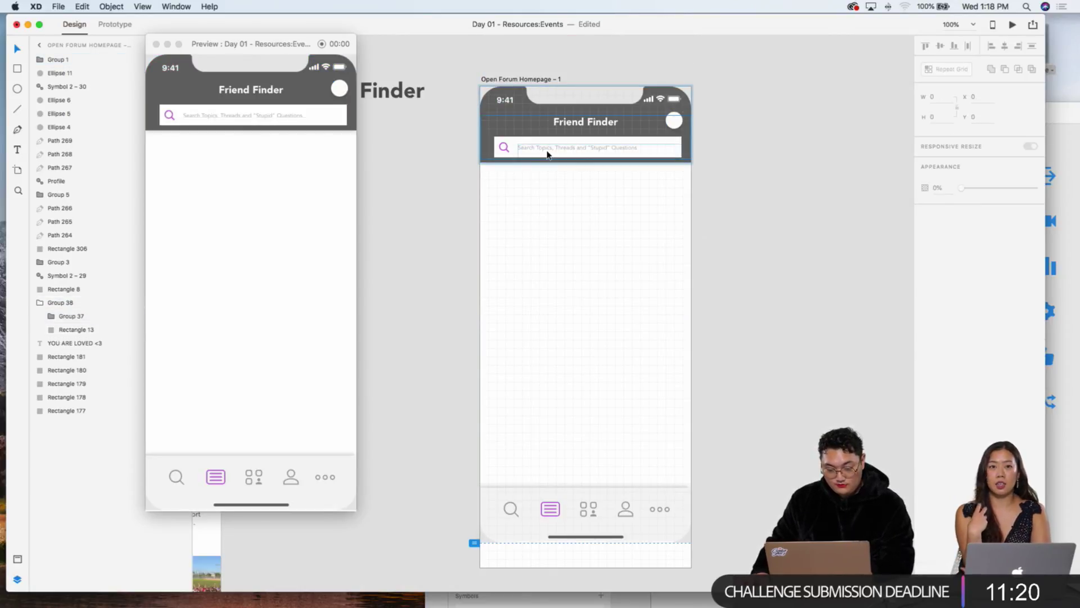
key("Delete")
left_click(514, 148)
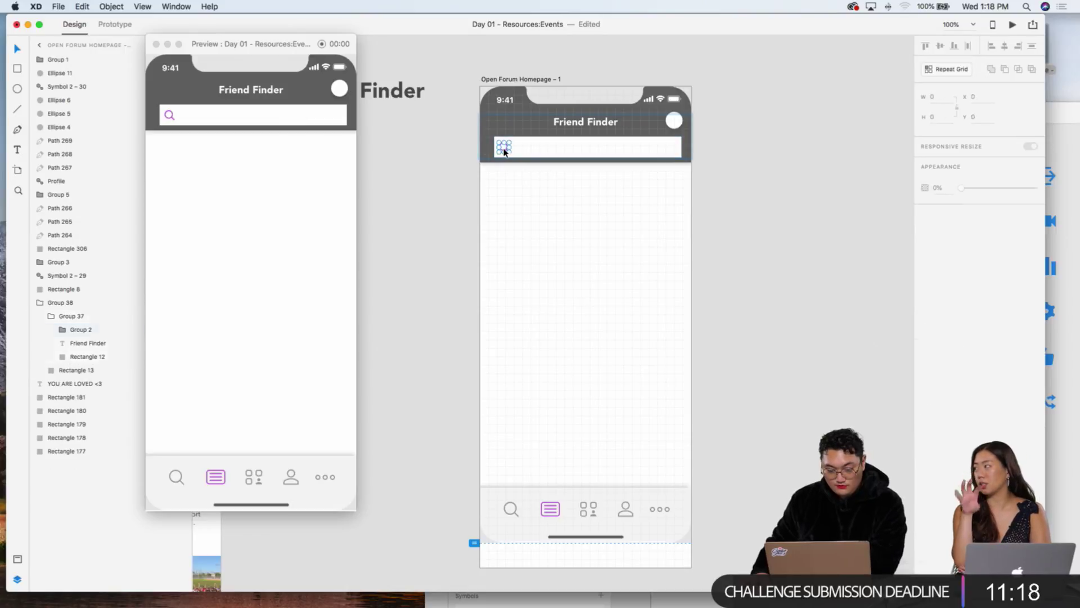
key("Delete")
left_click(519, 148)
key("Delete")
Step: Narrow the grey header shape to 345 wide to reach the white circle
left_click(586, 122)
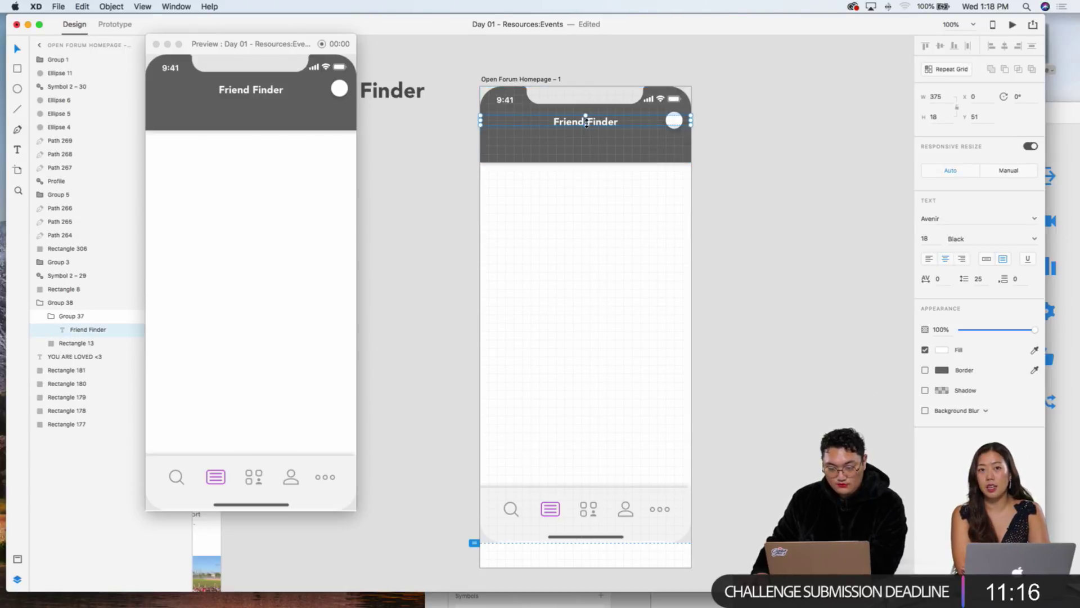
left_click(676, 132)
double_click(676, 132)
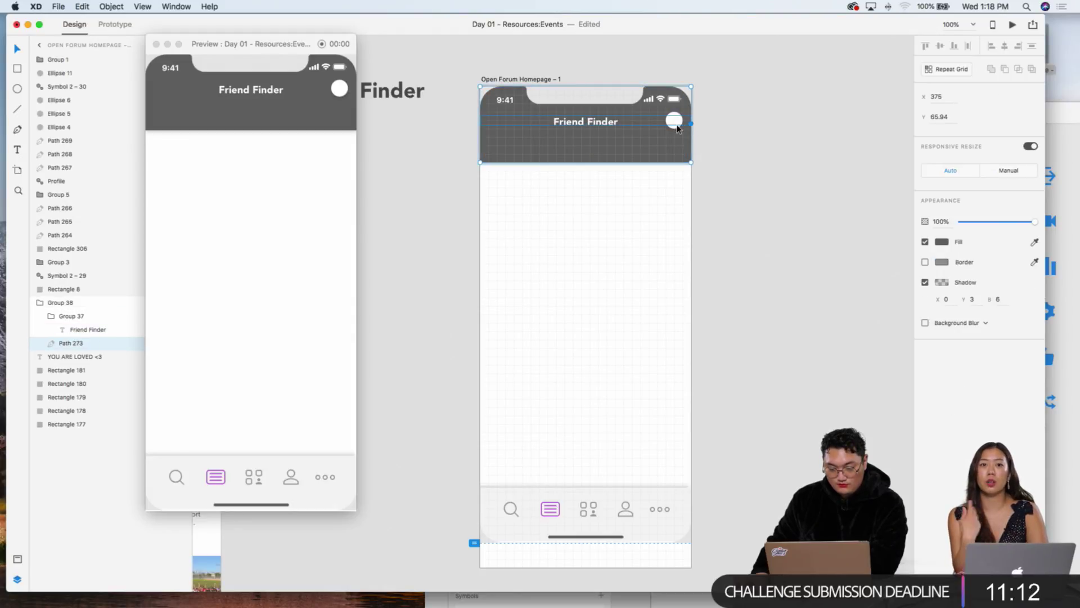
left_click(683, 124)
left_click(726, 138)
key("super+equal")
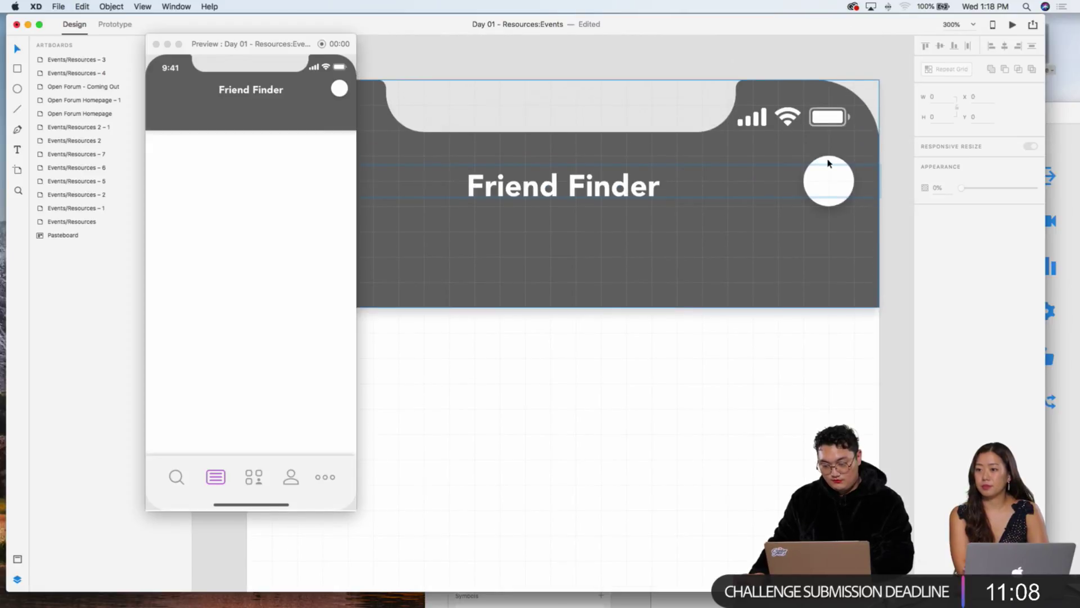
left_click(828, 163)
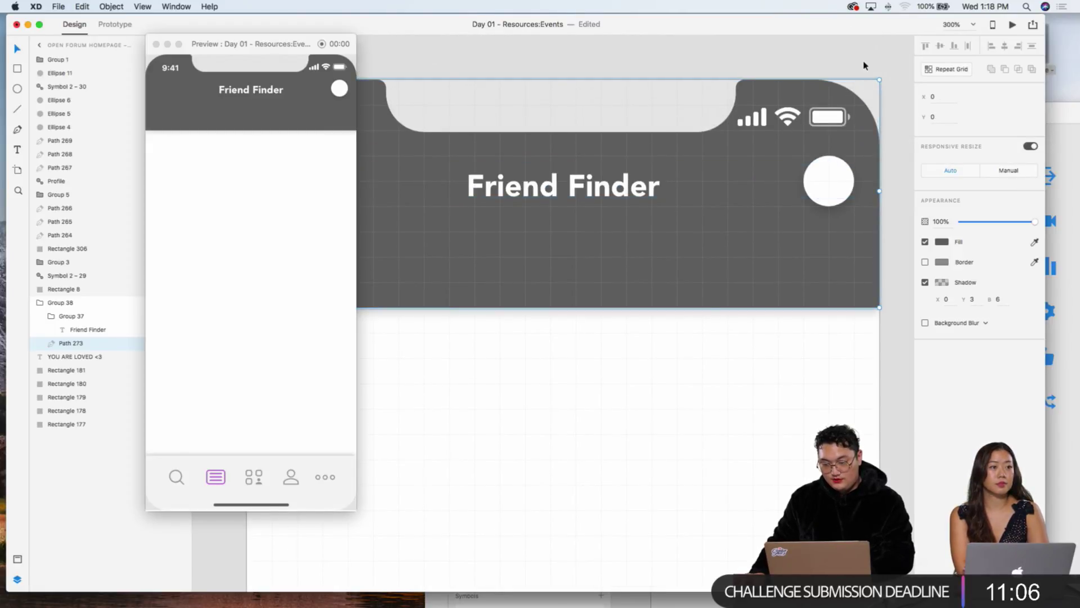
left_click(864, 66)
left_click(831, 162)
left_click(885, 127)
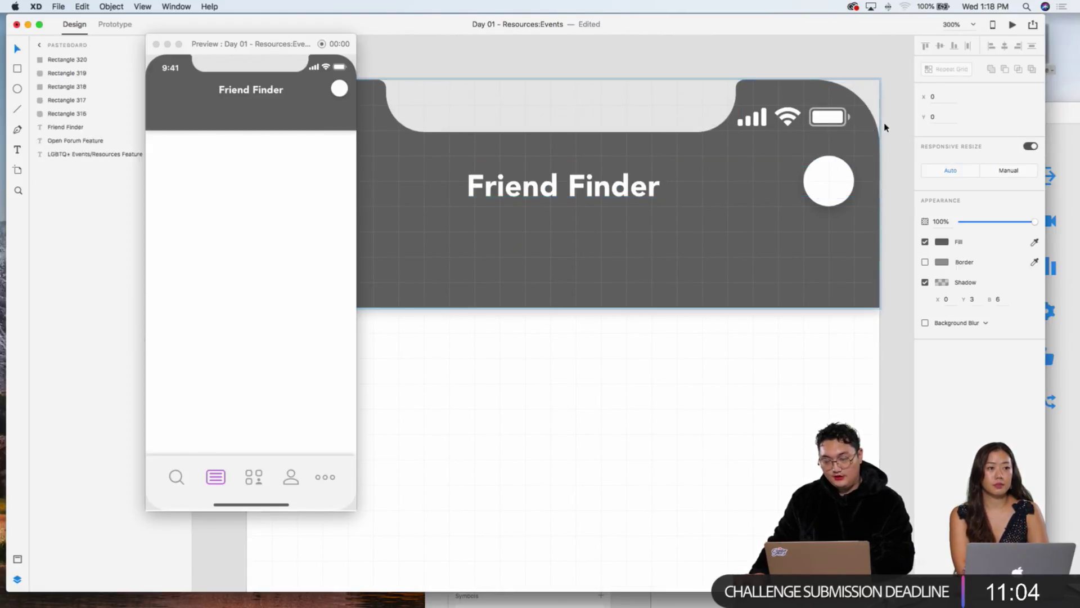
left_click(835, 161)
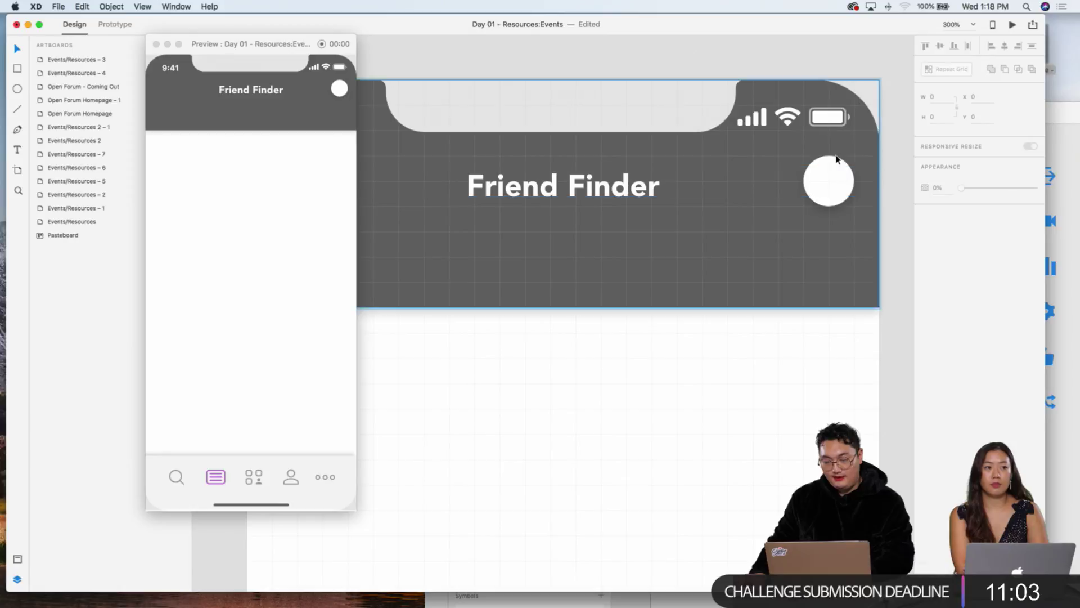
left_click_drag(852, 211, 829, 195)
Step: Delete the white circle, stretch the header across the full artboard and show the square grid
left_click(835, 198)
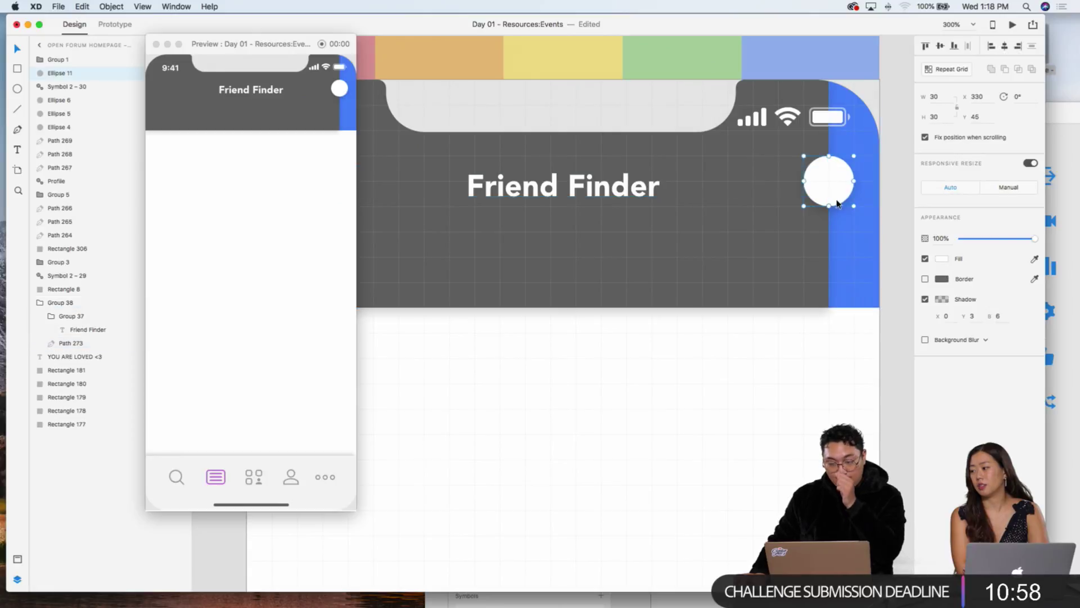
key("Delete")
left_click(768, 249)
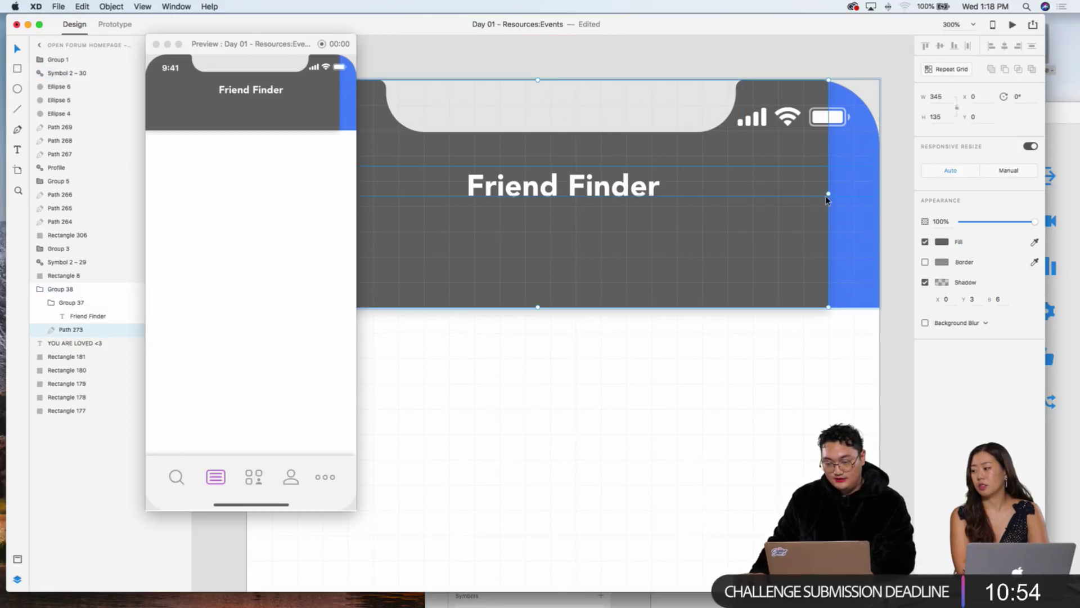
left_click_drag(829, 194, 873, 193)
left_click(889, 188)
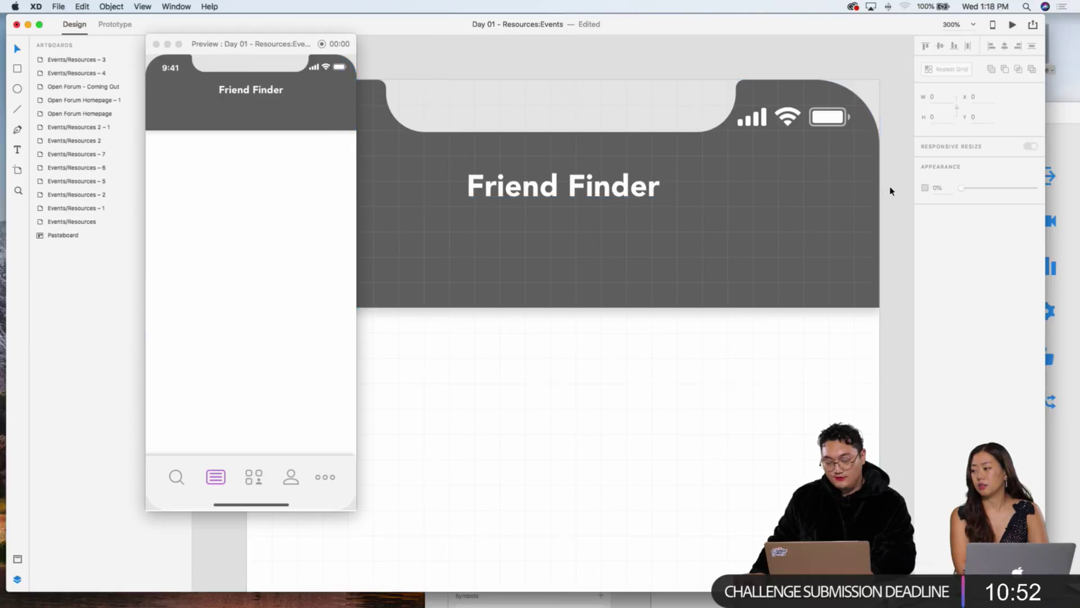
key("super+1")
key("super+apostrophe")
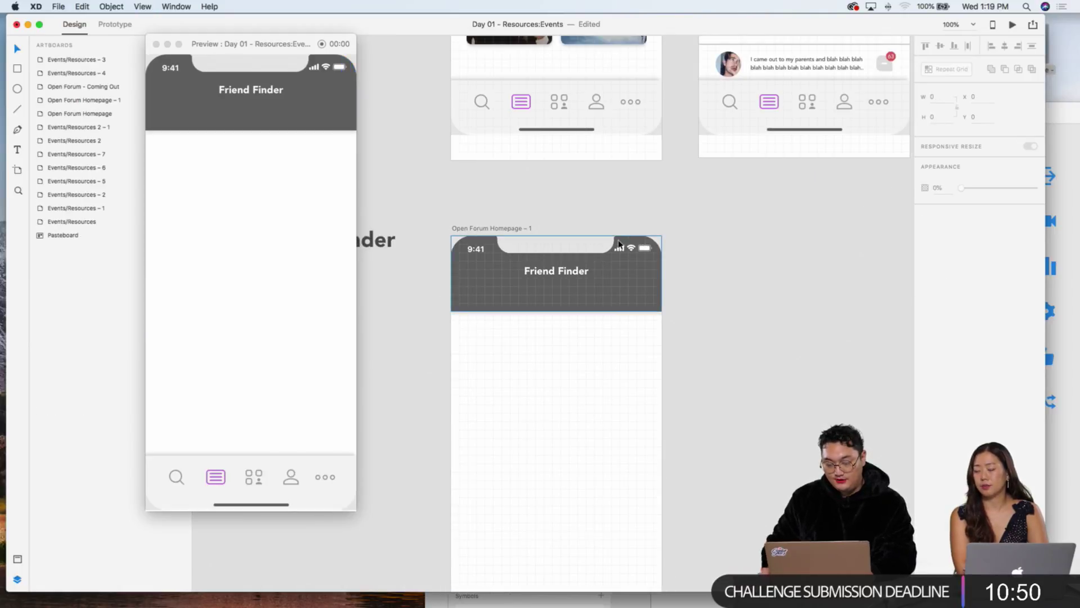
Step: Shorten the Friend Finder header by dragging its bottom edge upward
key("super+2")
left_click(601, 232)
mouse_move(601, 232)
left_mouse_down()
mouse_move(601, 252)
mouse_move(601, 232)
left_mouse_up()
left_click_drag(597, 292, 597, 292)
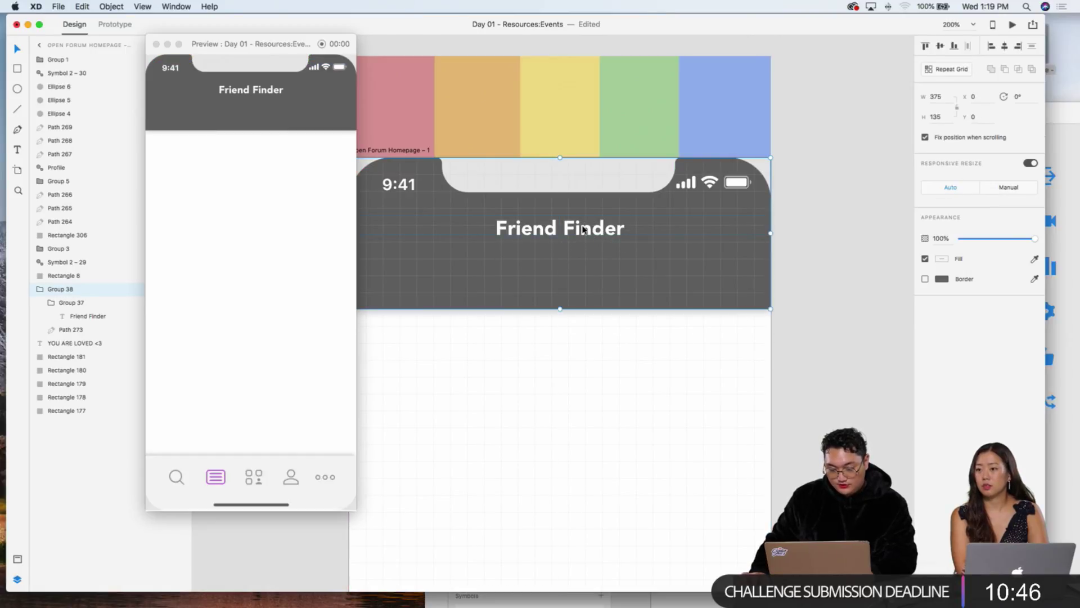
double_click(583, 229)
key("shift+Down")
key("shift+Down")
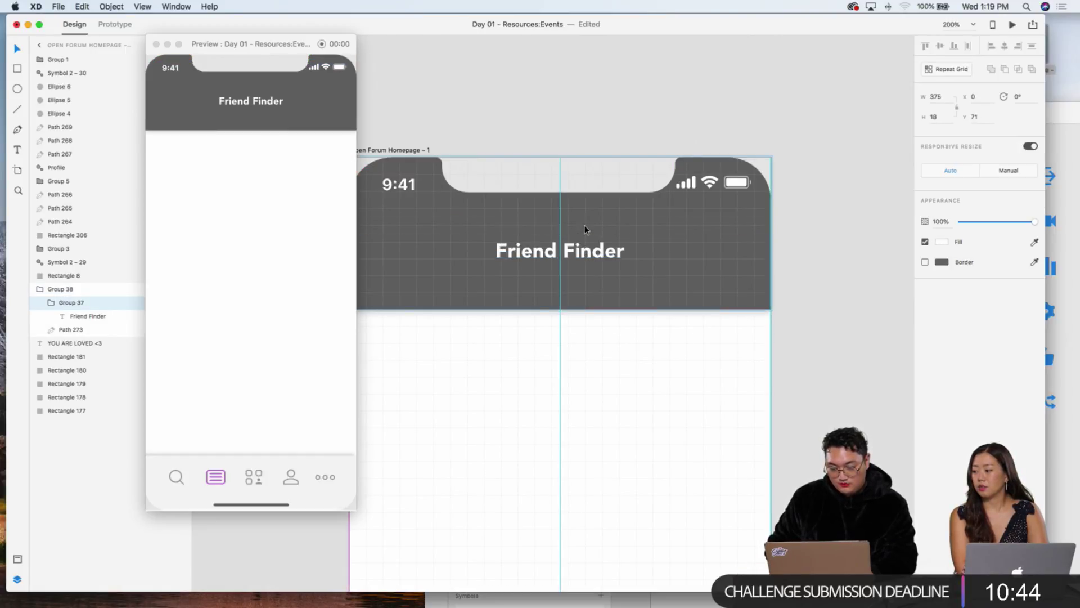
left_click(728, 439)
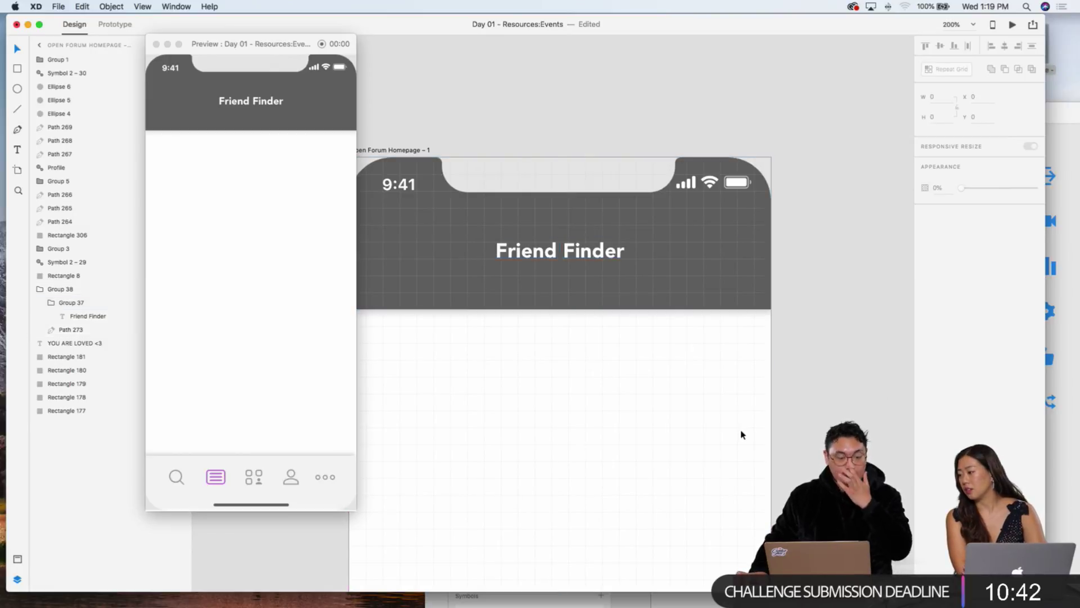
key("super+minus")
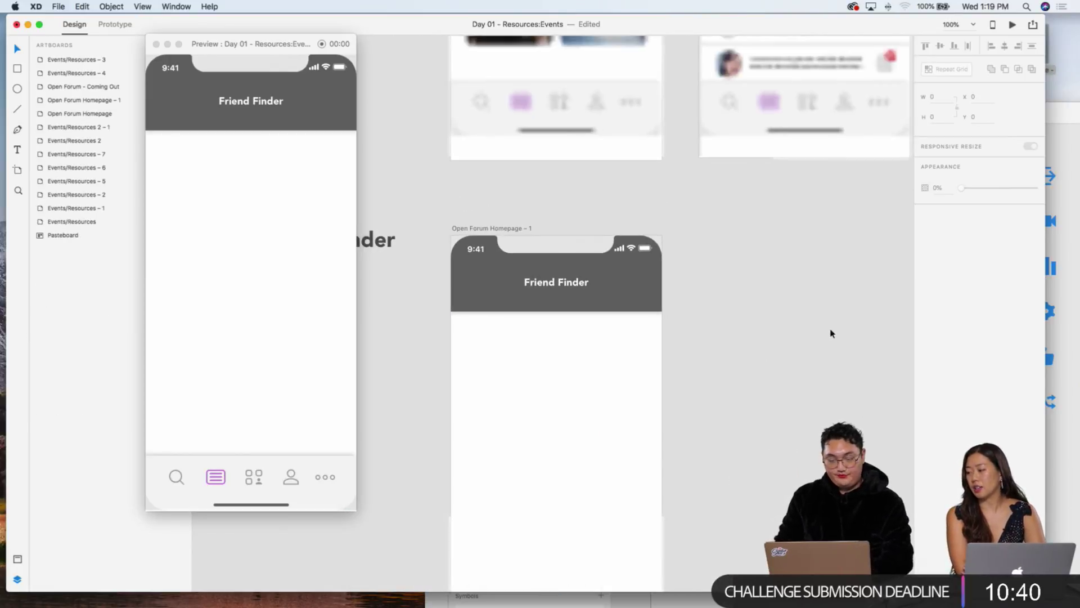
key("super+z")
key("super+z")
left_click(586, 296)
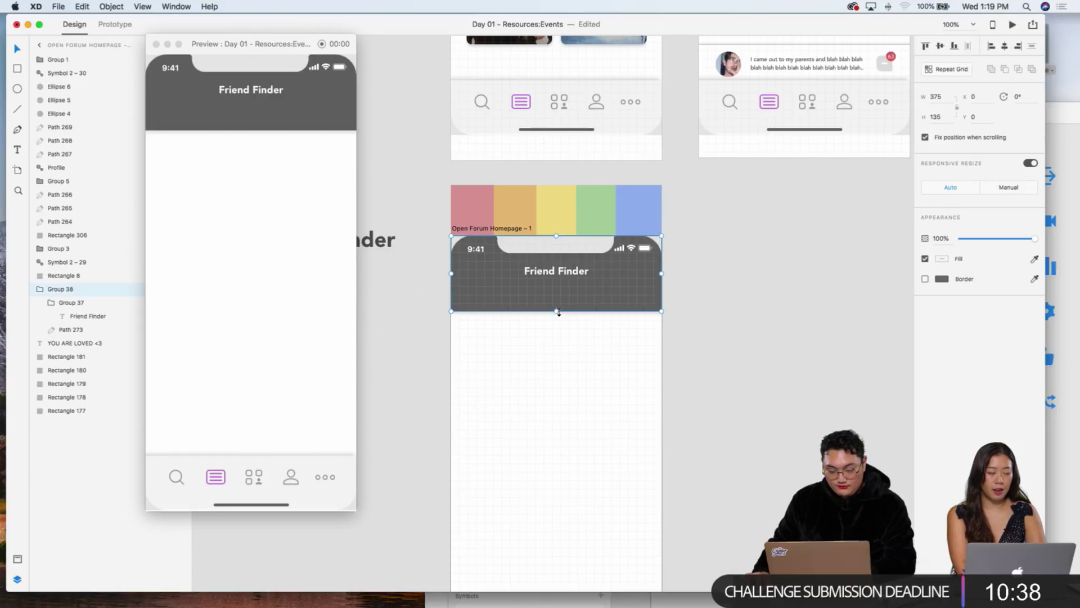
left_click_drag(557, 311, 559, 282)
double_click(561, 291)
left_click(626, 352)
Step: Delete the hidden YOU ARE LOVED <3 banner text and all its rainbow bars, including the red one
left_click_drag(686, 361, 500, 293)
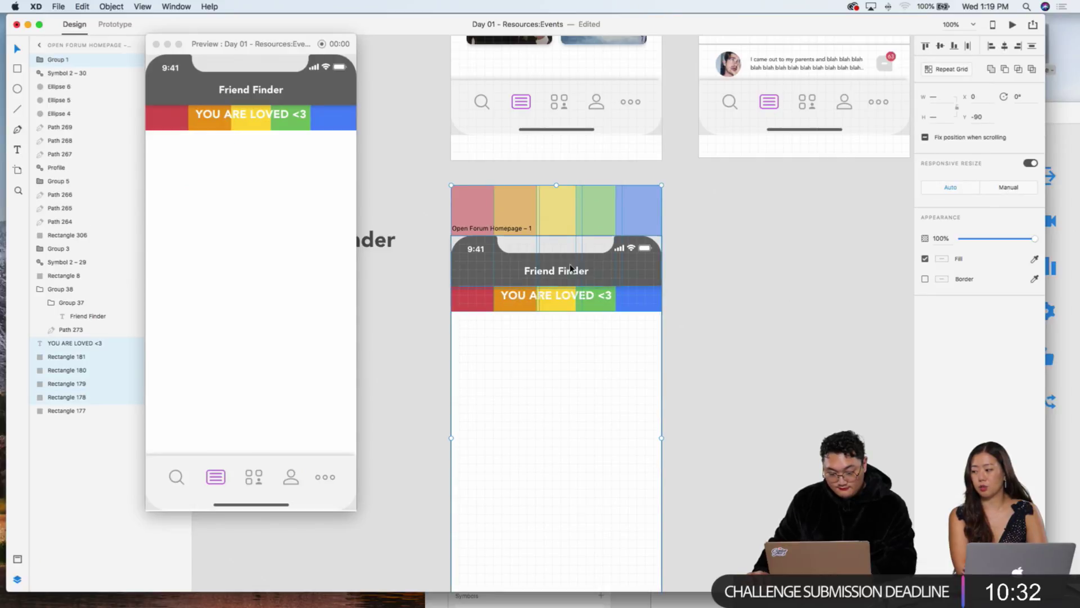
key("Delete")
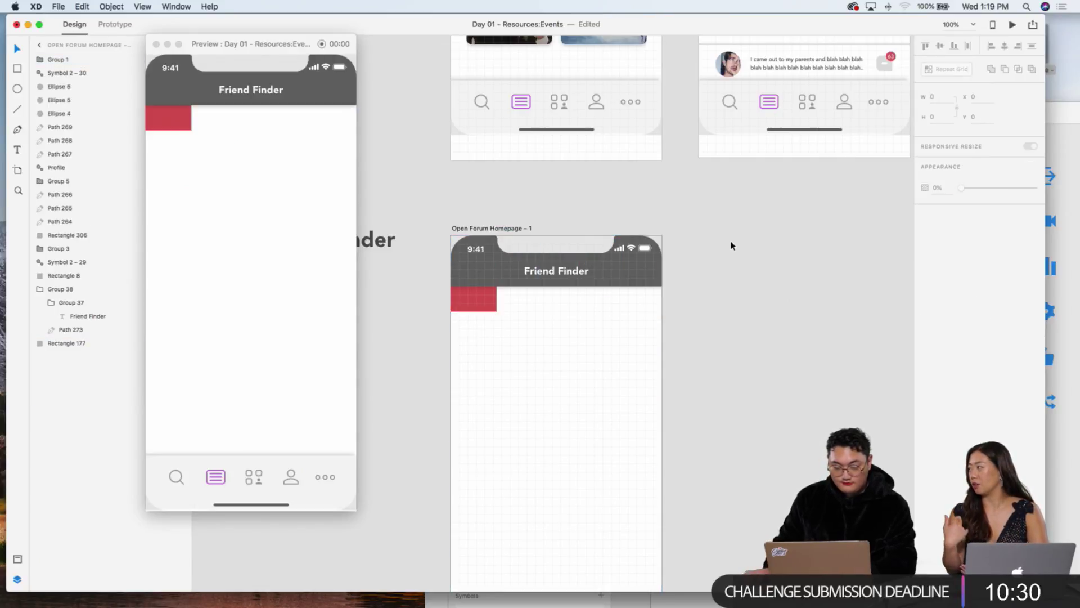
left_click(467, 299)
key("Delete")
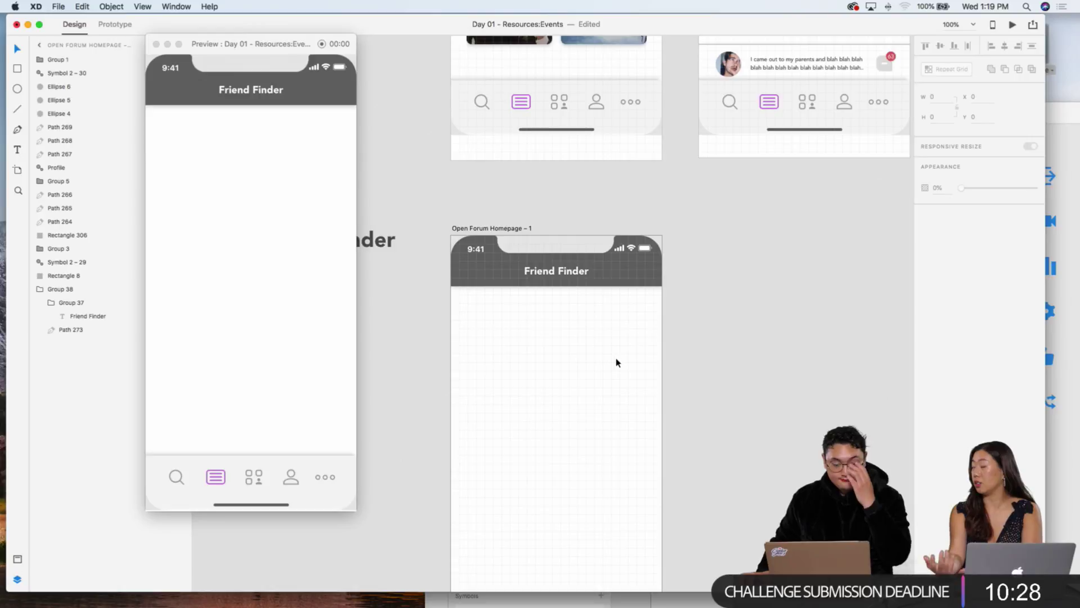
scroll(617, 362, "left", 4)
scroll(619, 360, "right", 4)
scroll(619, 359, "down", 2)
scroll(619, 359, "left", 1)
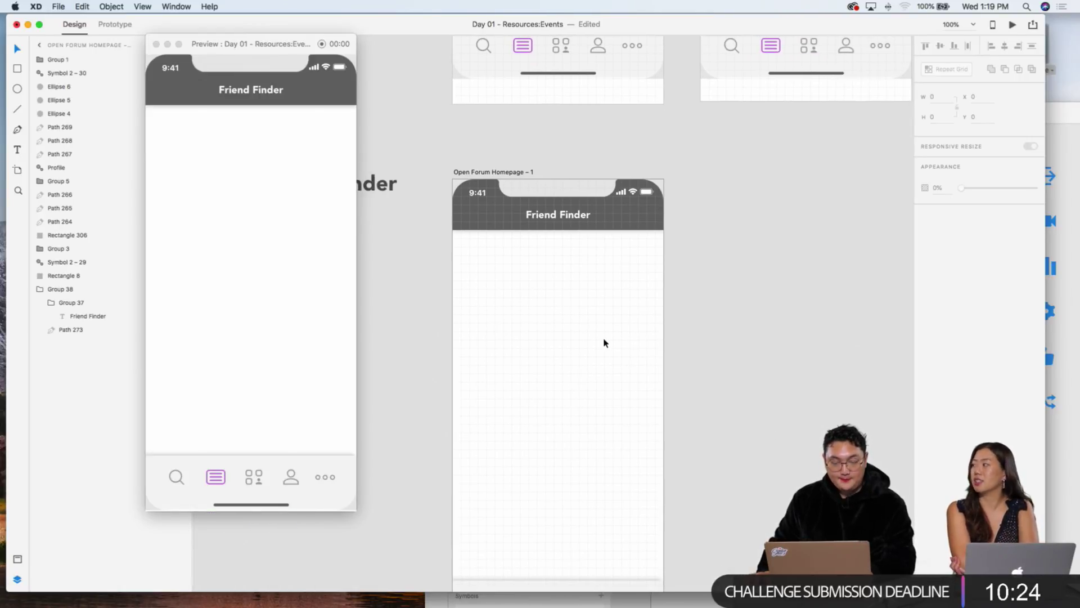
scroll(577, 323, "up", 2)
scroll(576, 323, "left", 2)
scroll(577, 236, "down", 5)
left_click(585, 121)
left_click(622, 225)
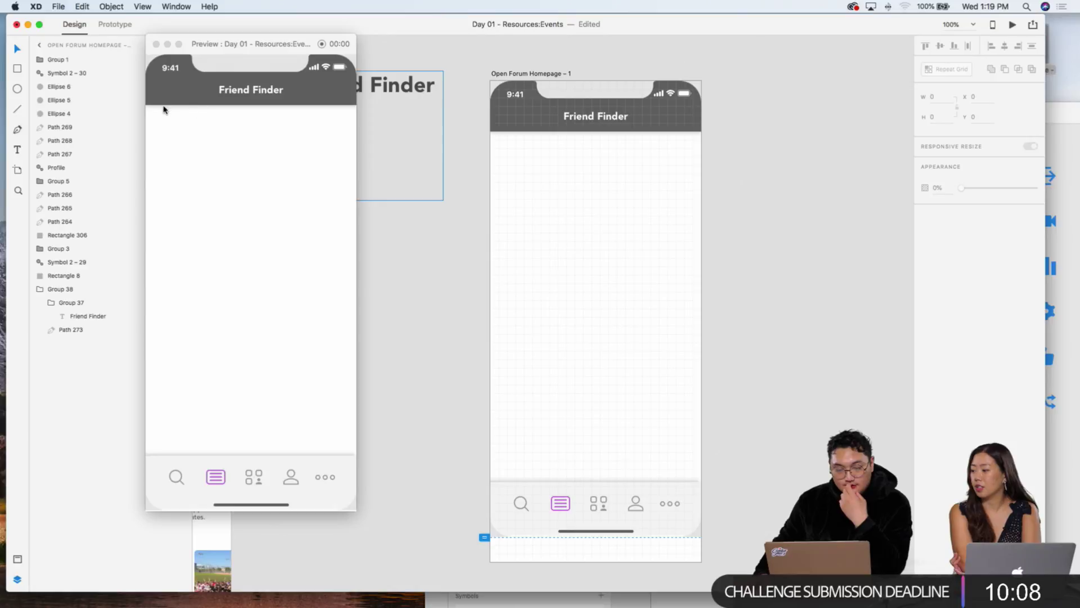
left_click(17, 69)
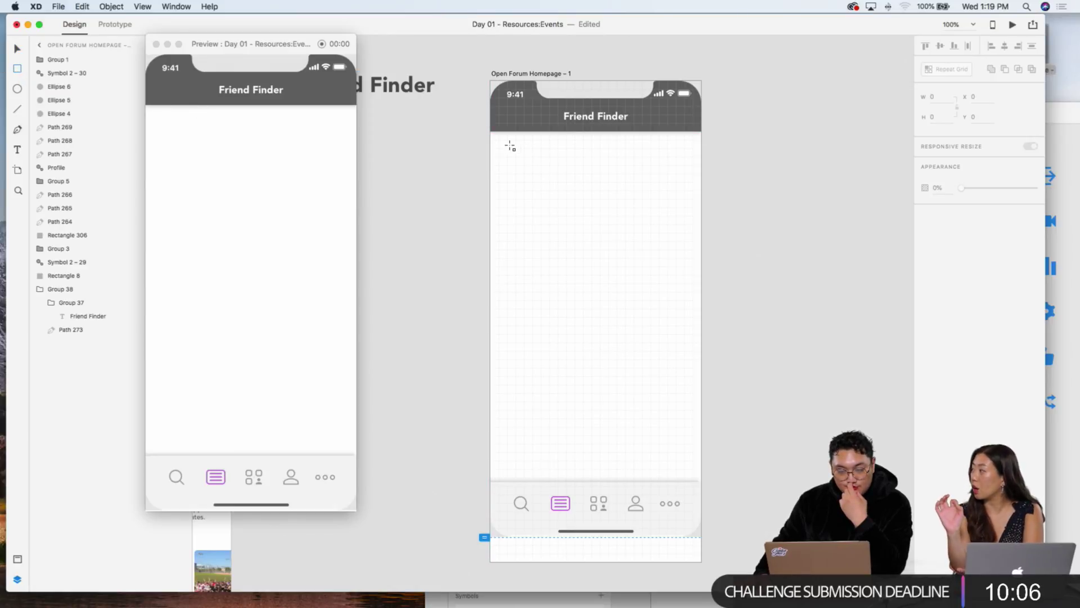
Step: Draw a 315×540 white card below the header with rounded corners, a drop shadow and no border
mouse_move(507, 149)
left_mouse_down()
mouse_move(557, 240)
mouse_move(535, 180)
mouse_move(574, 212)
mouse_move(551, 189)
mouse_move(687, 453)
mouse_move(683, 386)
mouse_move(682, 480)
mouse_move(673, 428)
mouse_move(675, 453)
mouse_move(685, 452)
left_mouse_up()
left_click_drag(514, 446, 510, 447)
left_click(925, 381)
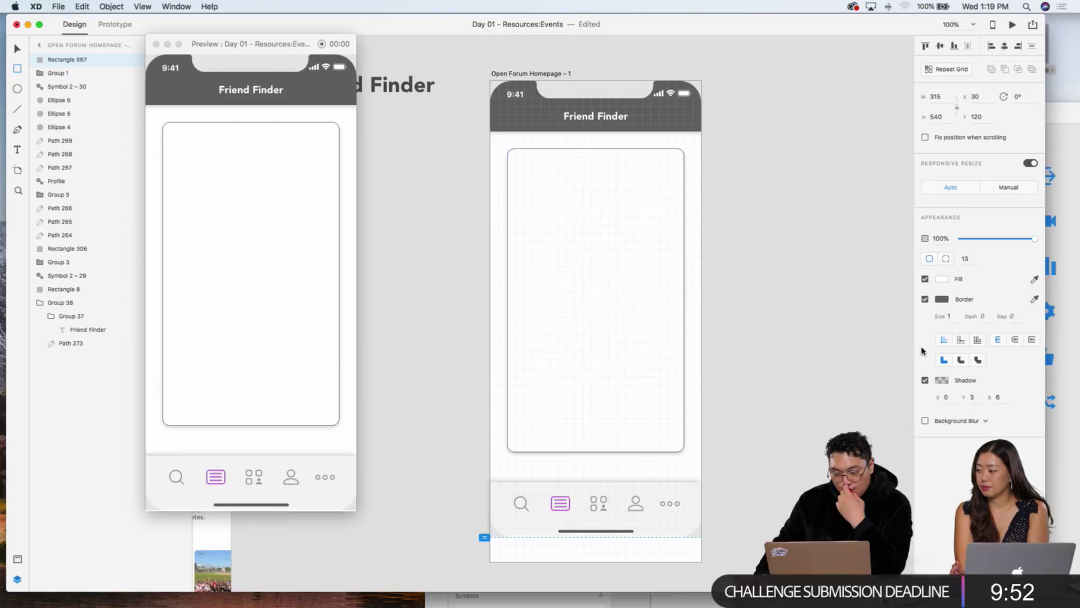
left_click(925, 299)
left_click(938, 279)
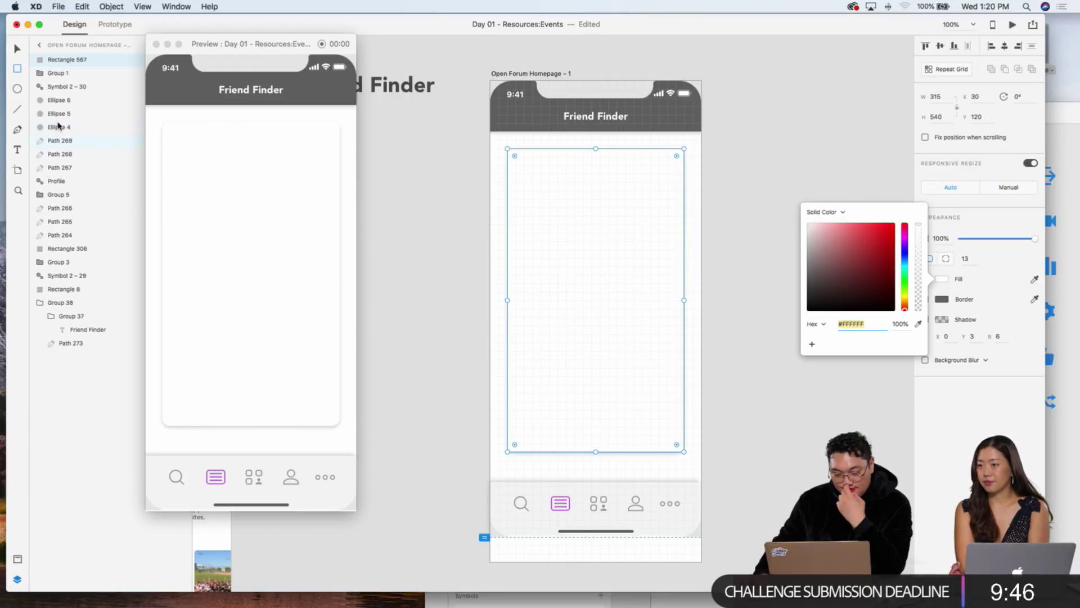
left_click(475, 205)
left_click(449, 217)
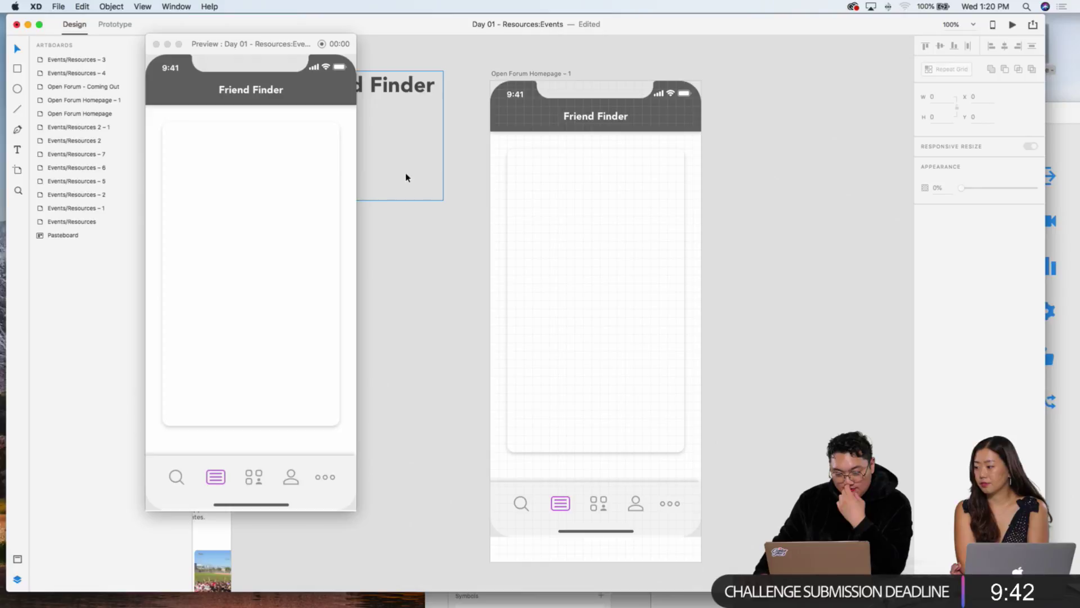
Step: Draw a 15×15 circle near the card's top-left corner
key("e")
left_click_drag(524, 164, 532, 173)
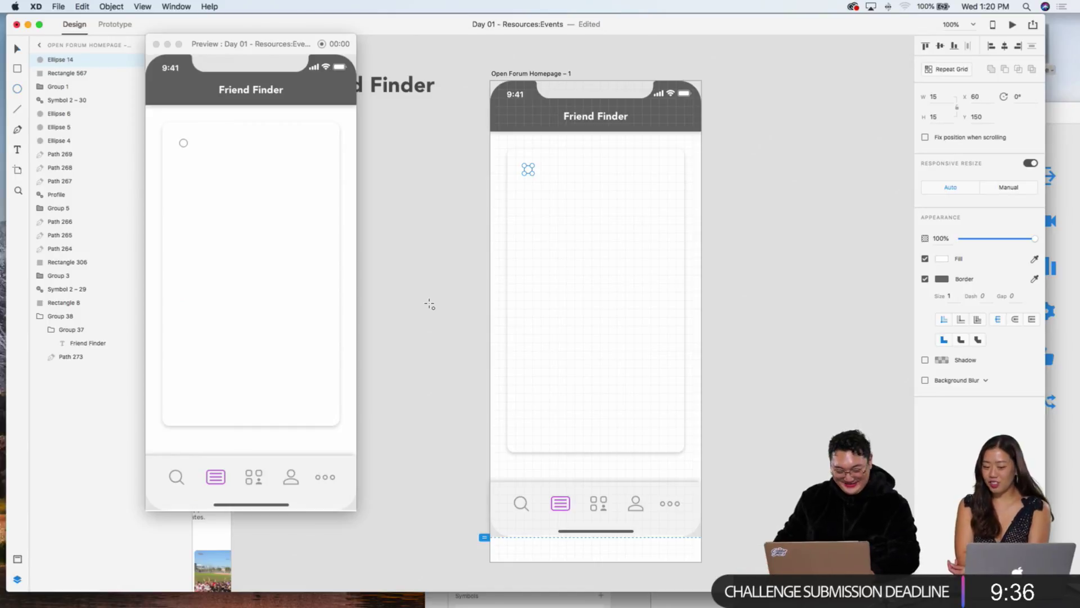
left_click(440, 283)
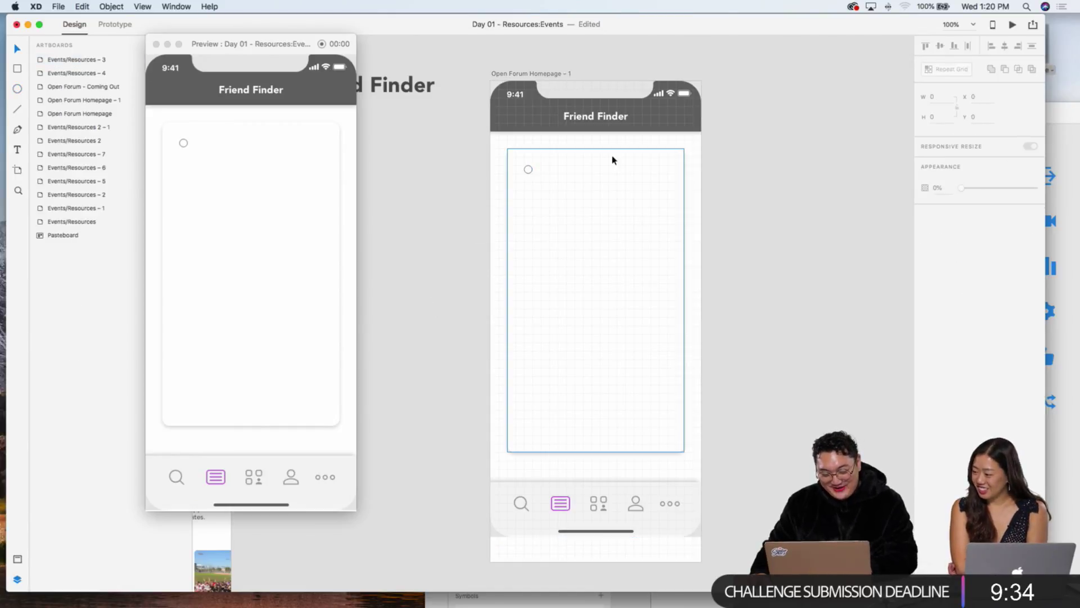
left_click(529, 171)
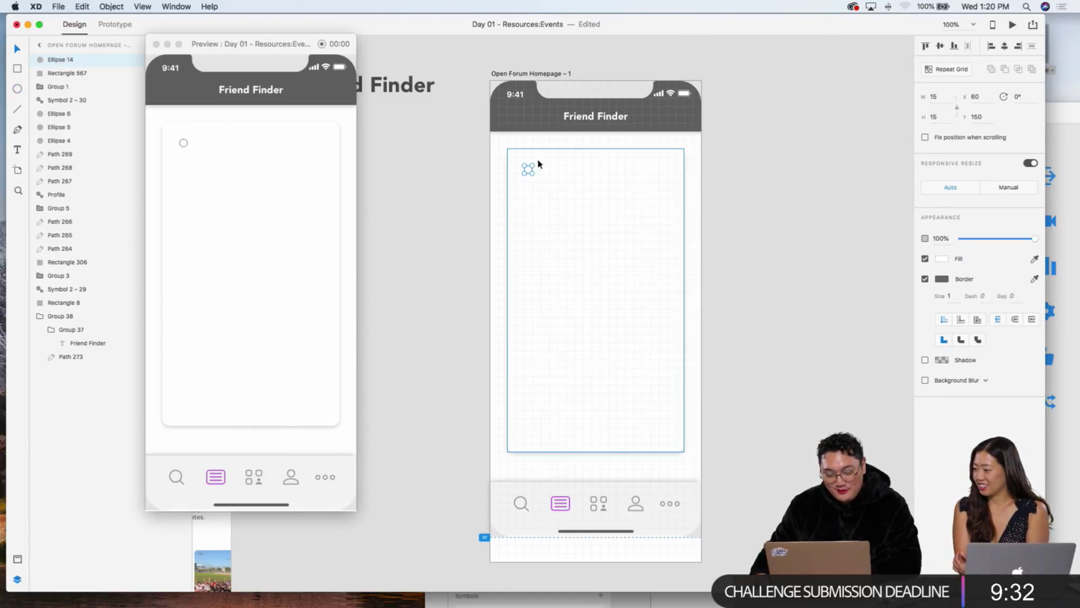
key("super+equal")
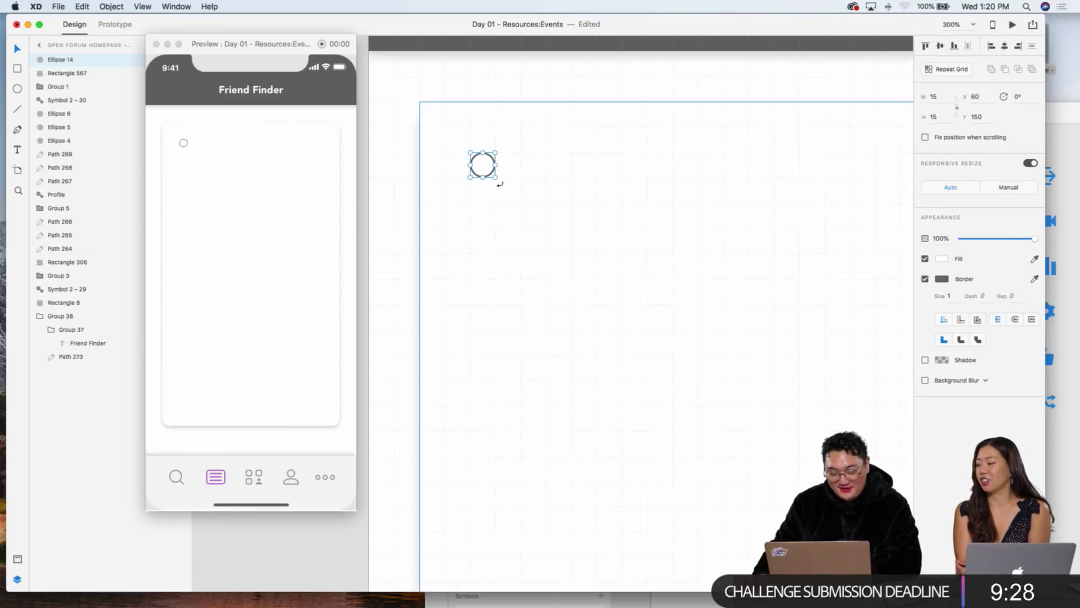
Step: Draw a 30×15 rectangle 15 px to the right of the circle
left_click(17, 69)
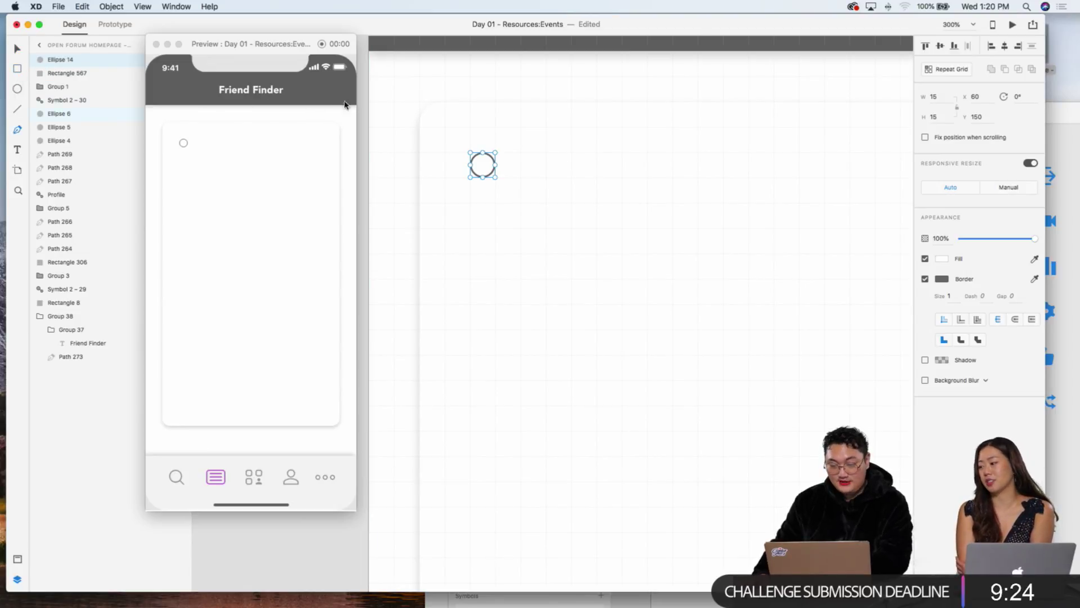
left_click(522, 154)
left_click_drag(522, 154, 571, 177)
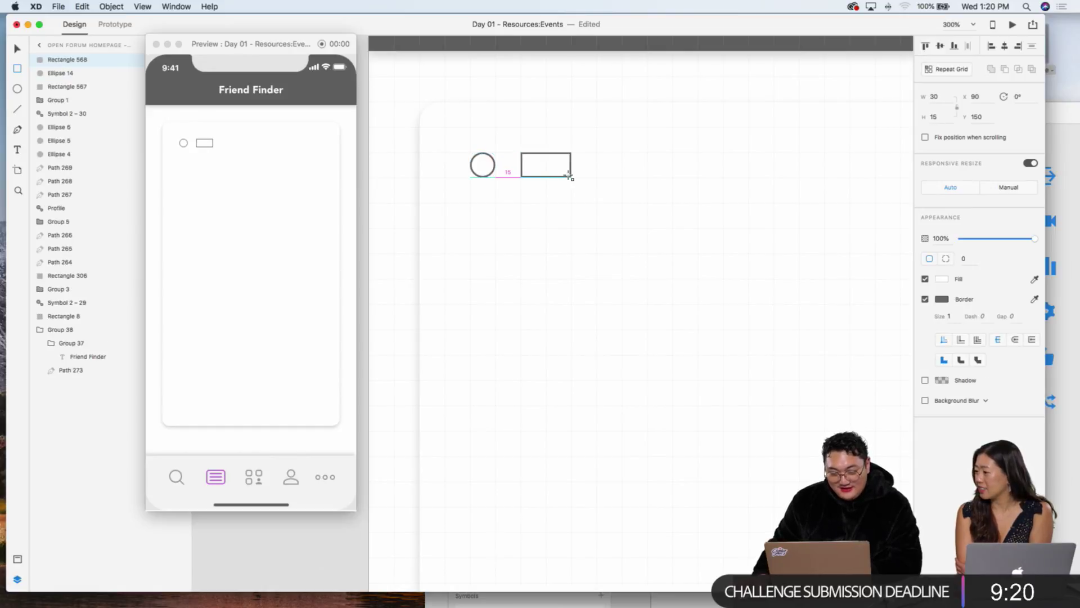
key("Escape")
left_click(554, 174)
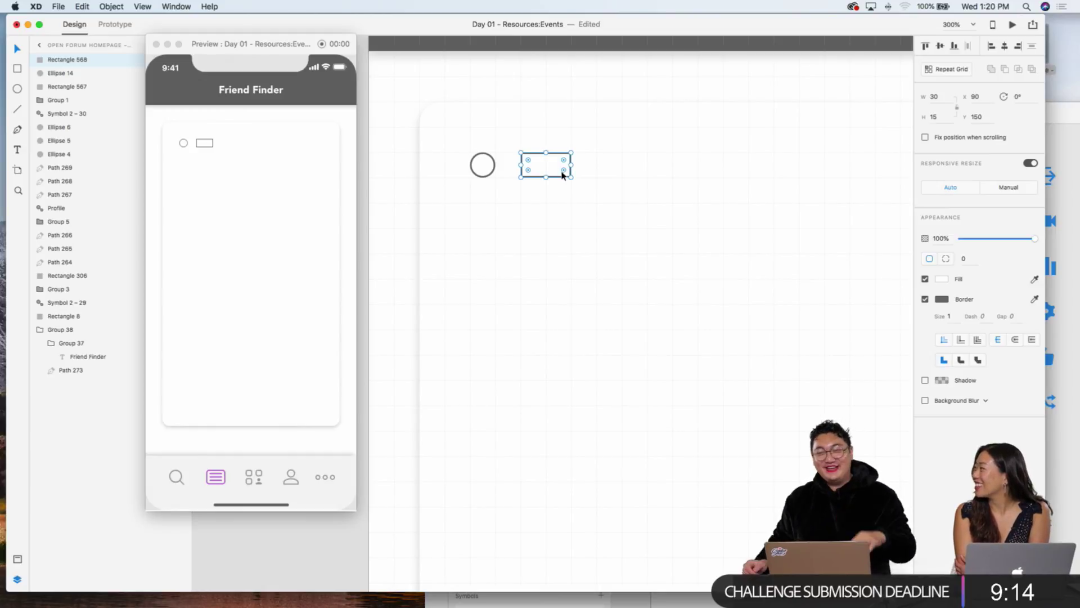
left_click(397, 143)
key("super+minus")
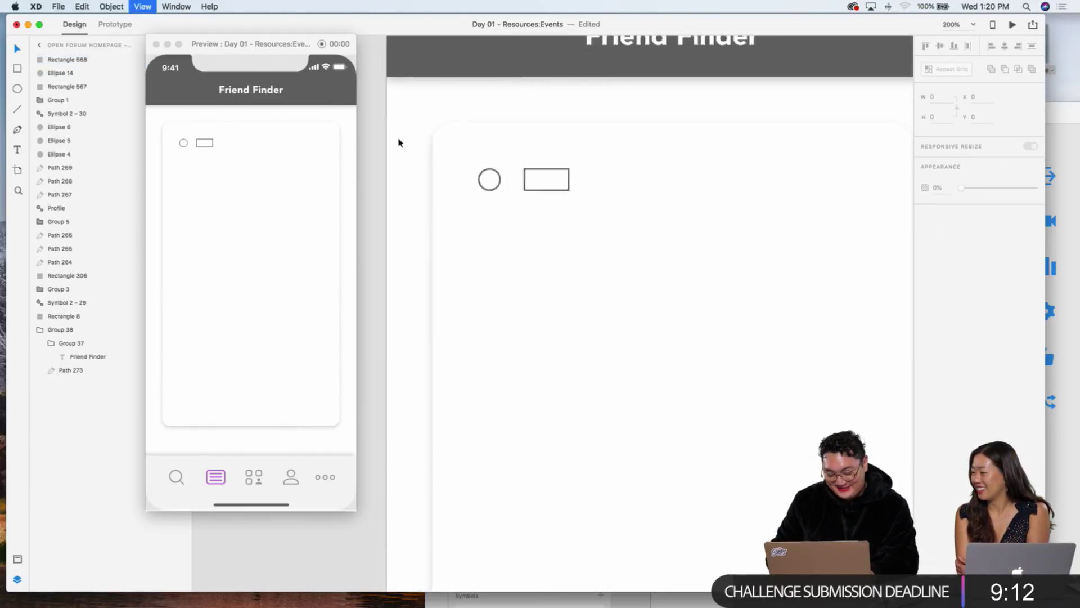
Step: Remove the small rectangle's border and give it a light blue fill
left_click(562, 220)
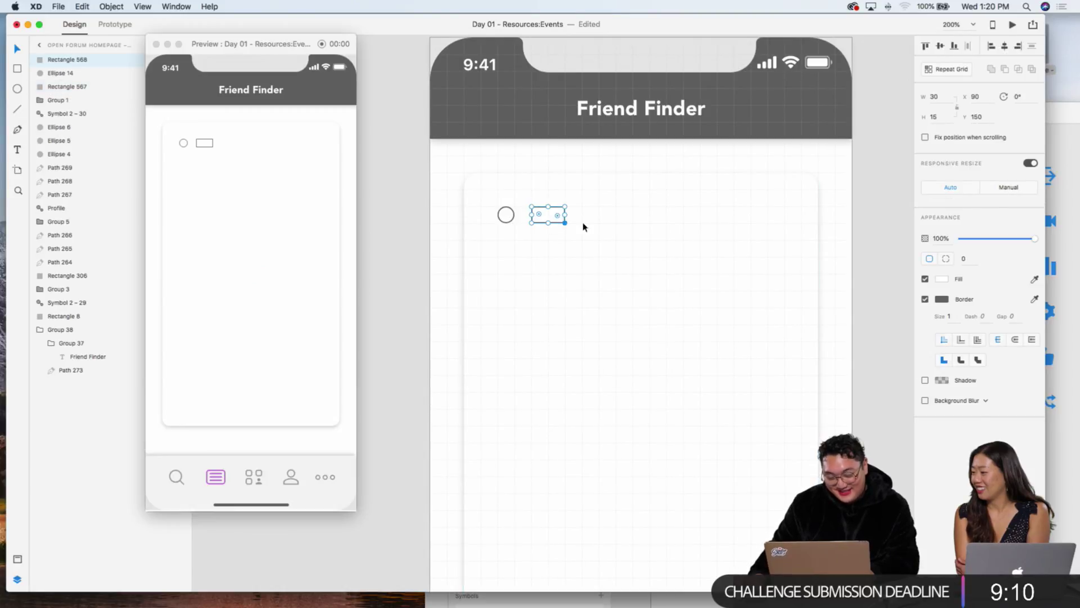
left_click(925, 299)
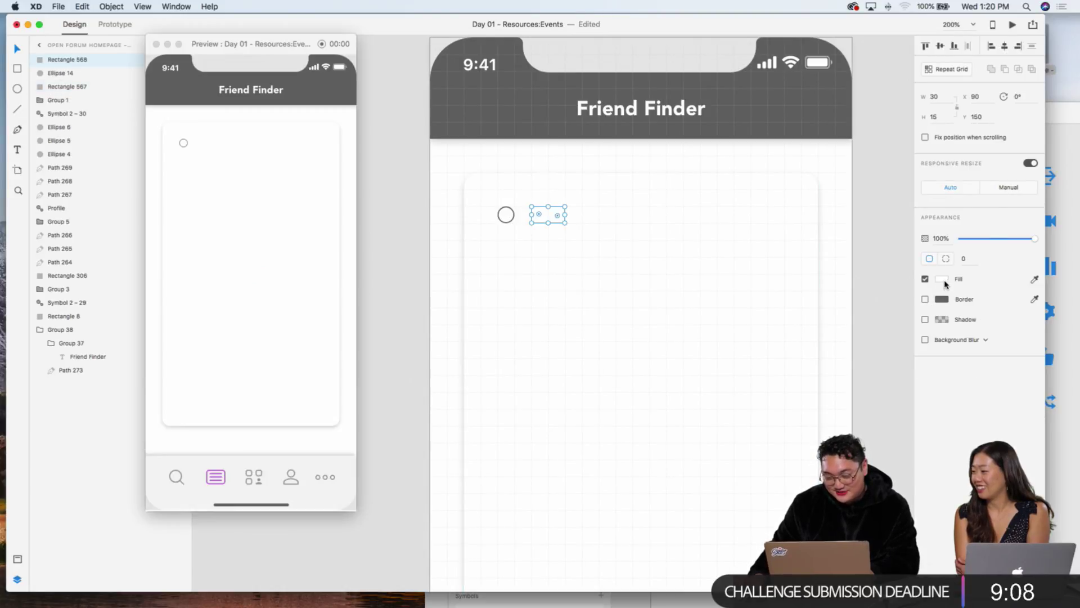
left_click(942, 279)
left_click(906, 254)
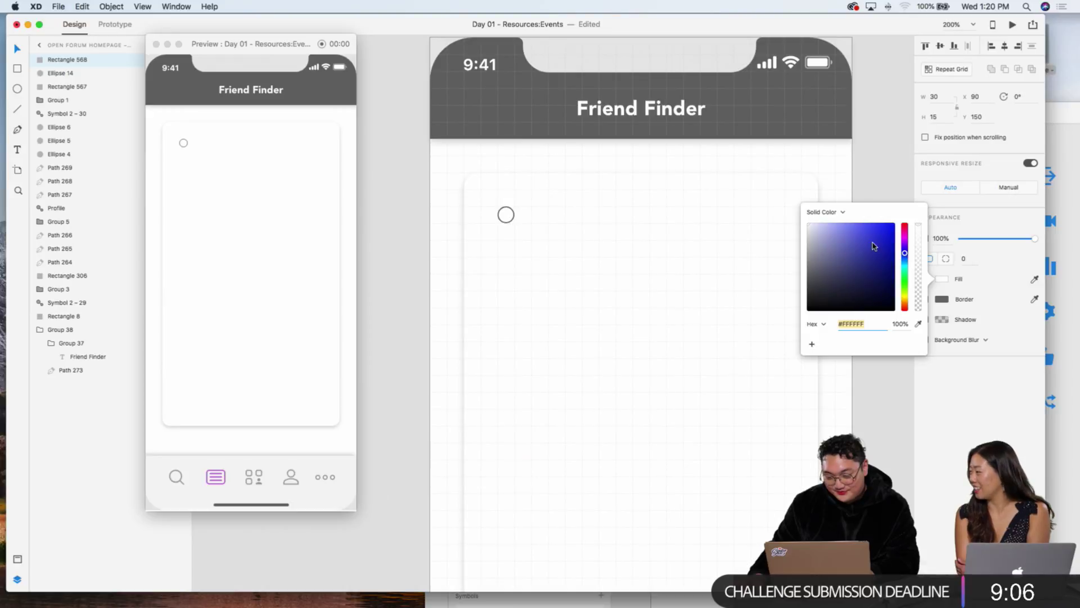
left_click_drag(874, 246, 846, 223)
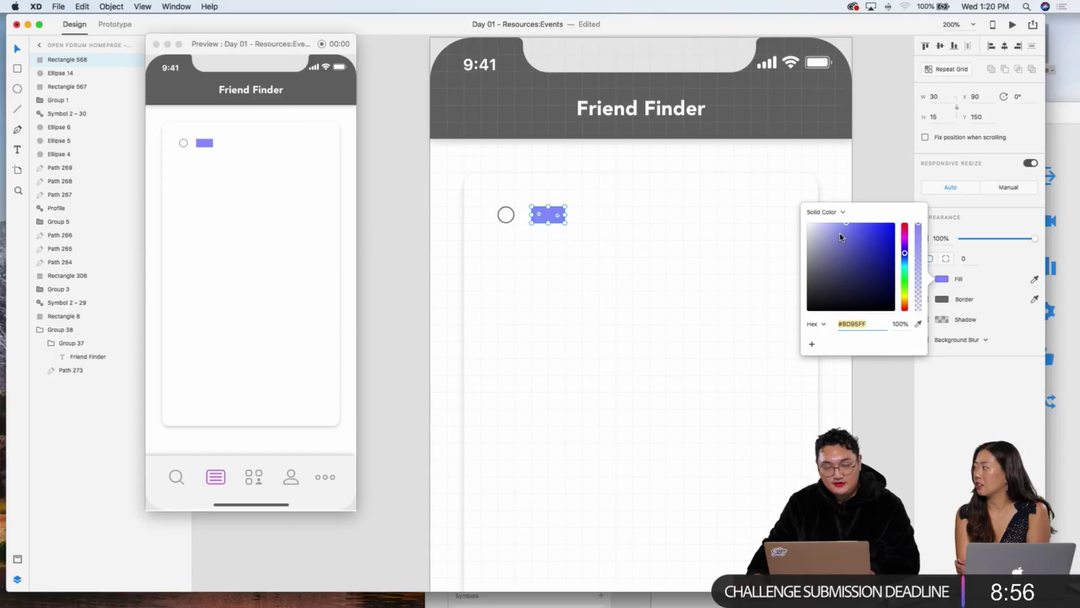
left_click_drag(840, 232, 826, 220)
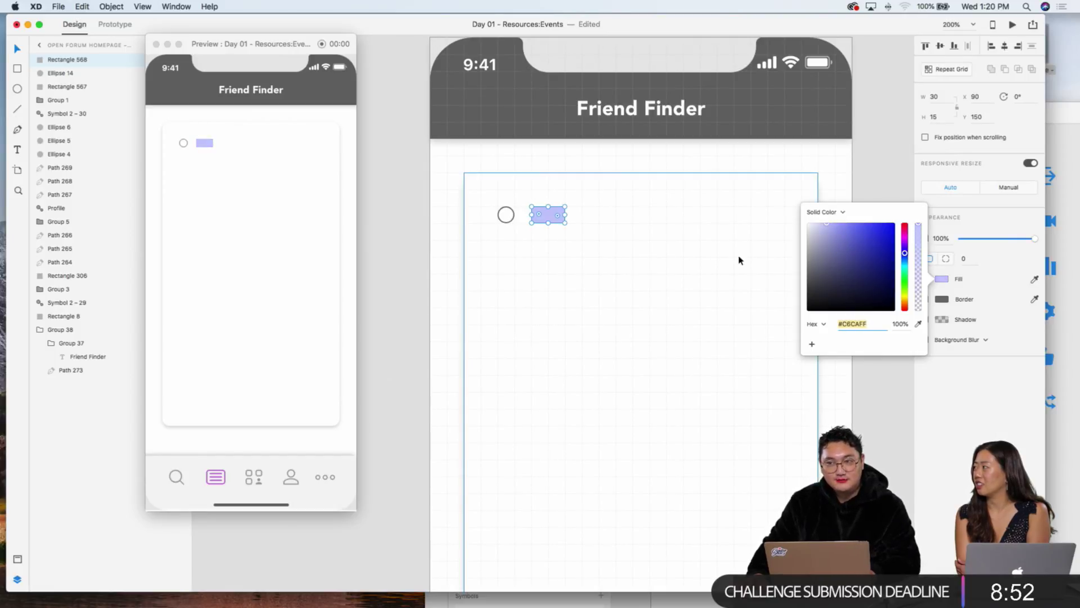
left_click(648, 292)
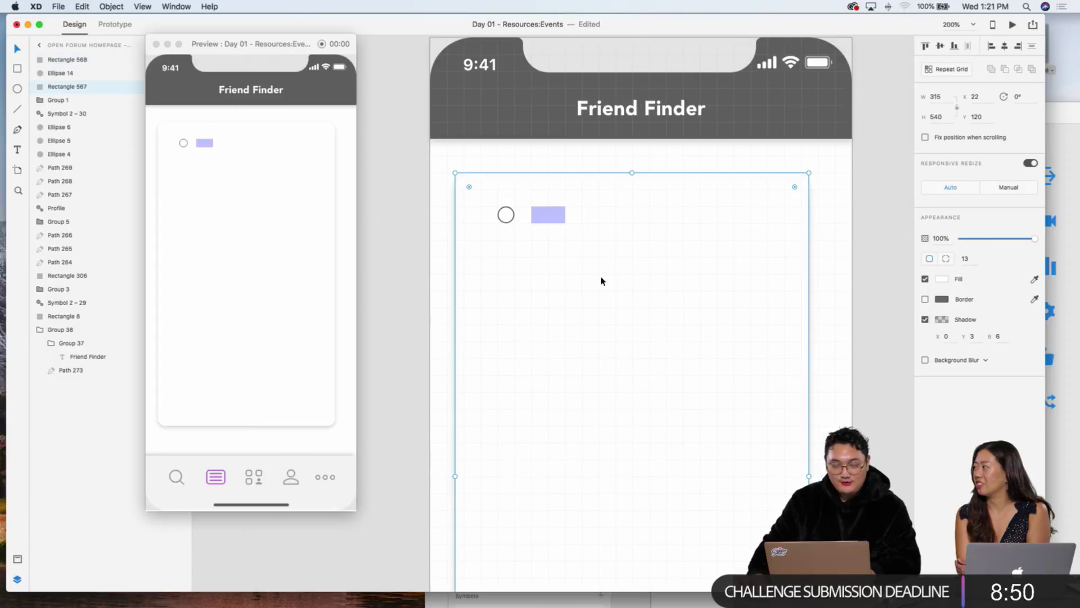
left_click(548, 215)
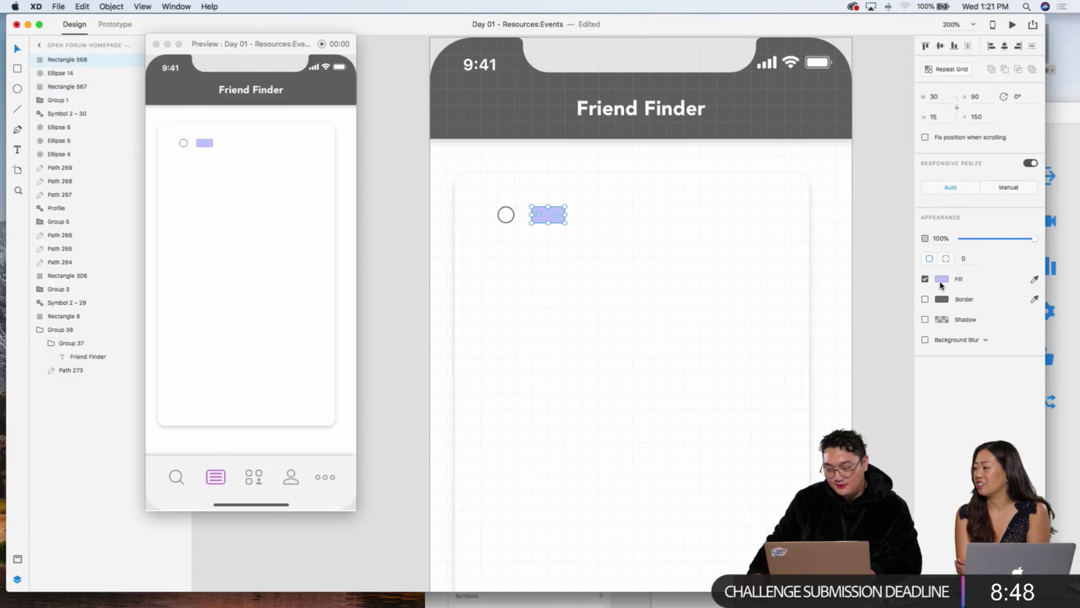
left_click(940, 280)
left_click_drag(880, 236, 861, 223)
left_click_drag(904, 253, 905, 260)
left_click(890, 172)
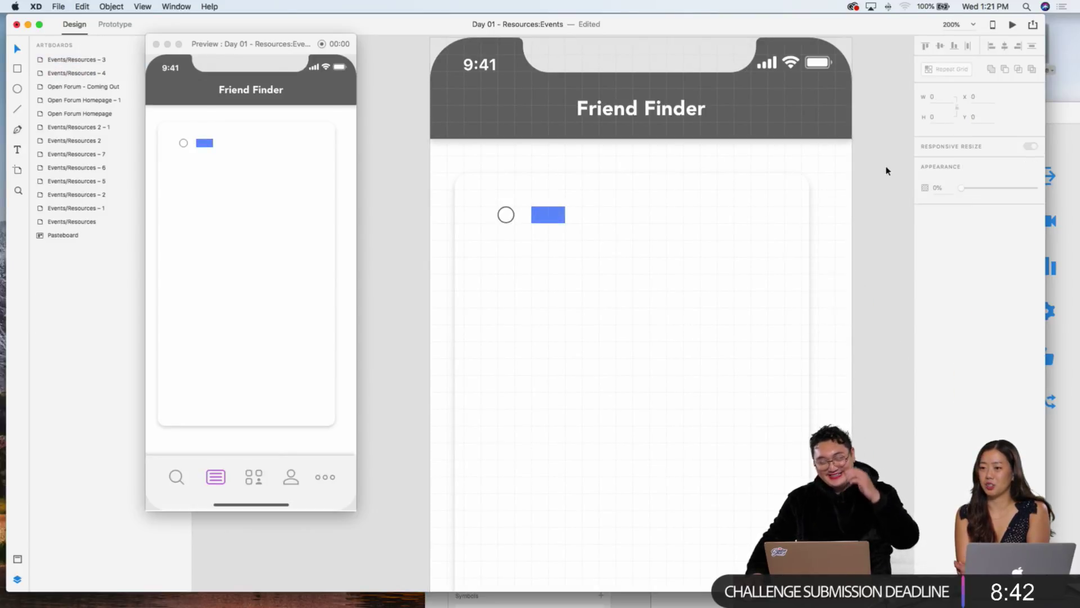
Step: Narrow the blue rectangle to a 15×15 square
key("super+minus")
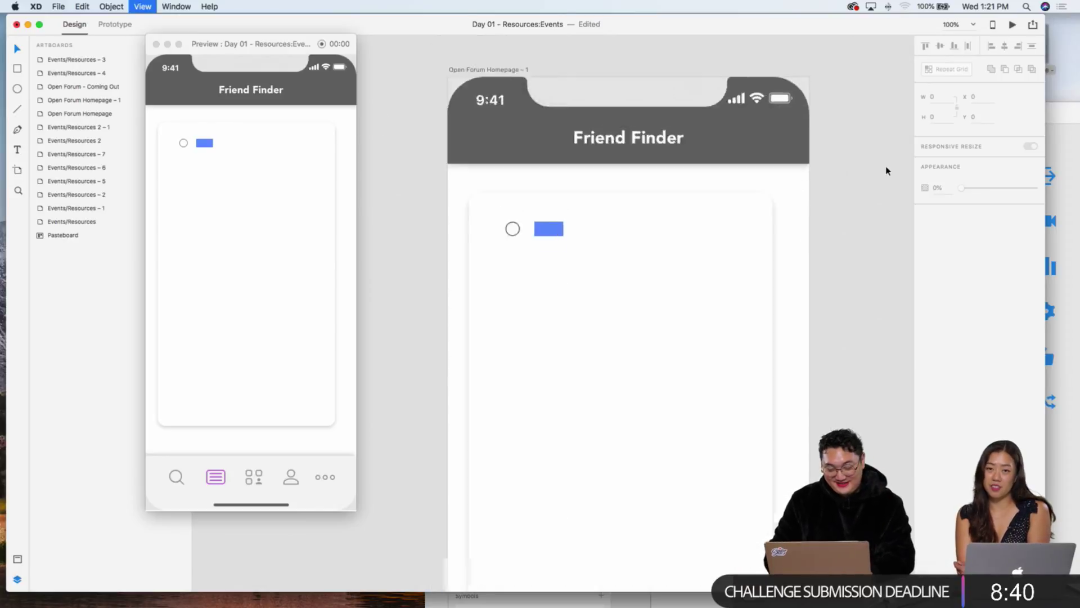
key("super+equal")
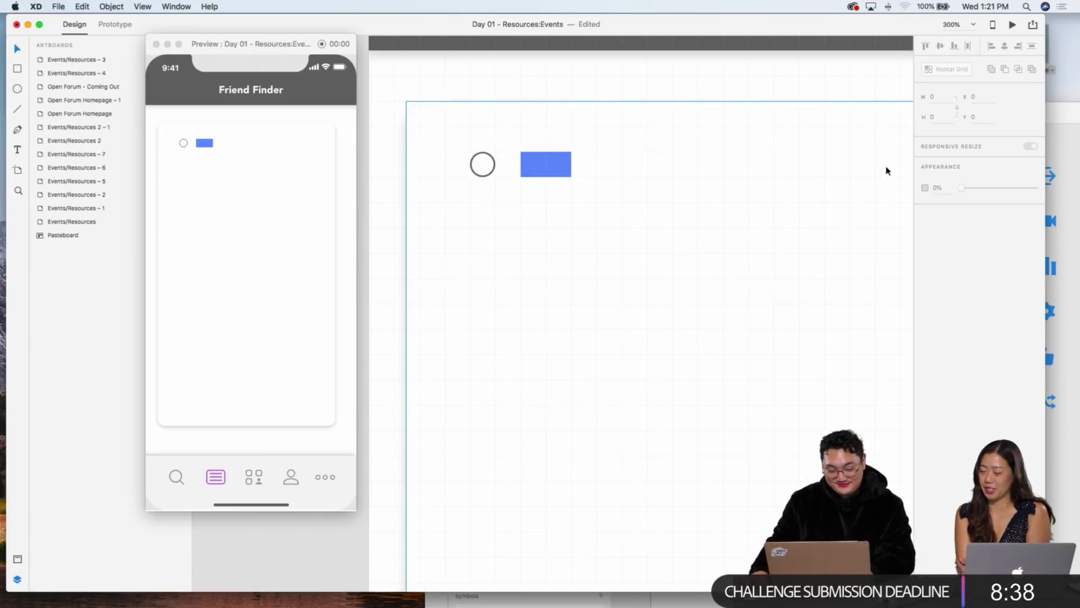
left_click(554, 165)
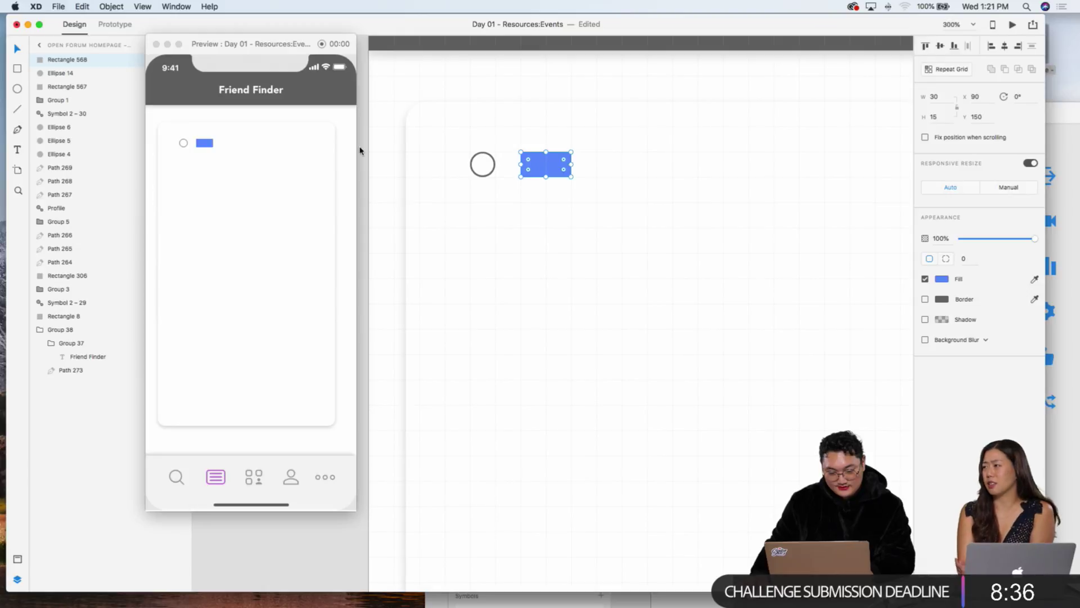
left_click_drag(569, 166, 546, 164)
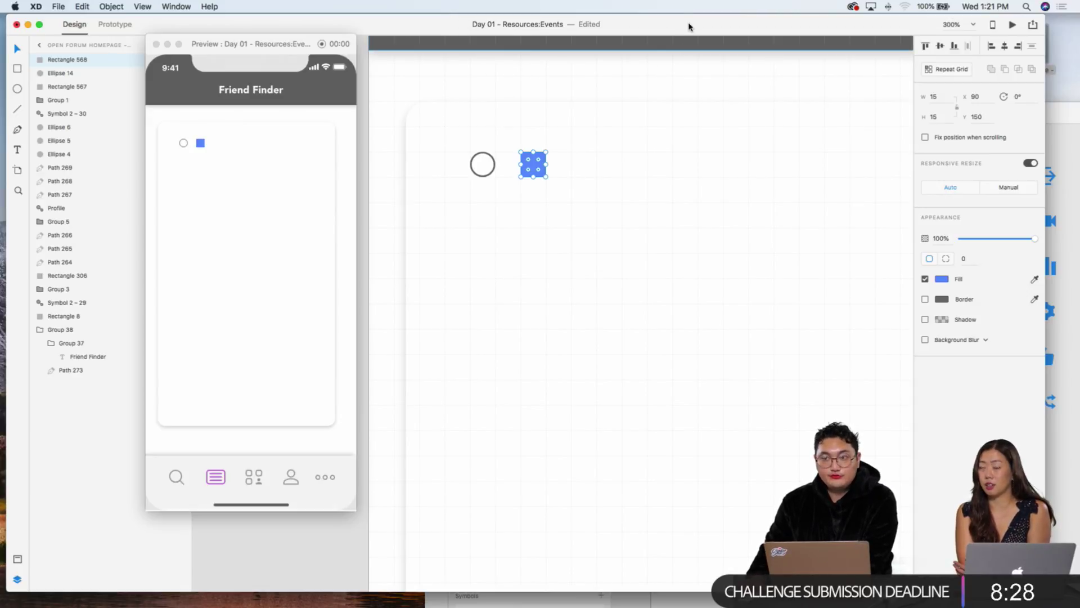
left_click_drag(644, 31, 664, 141)
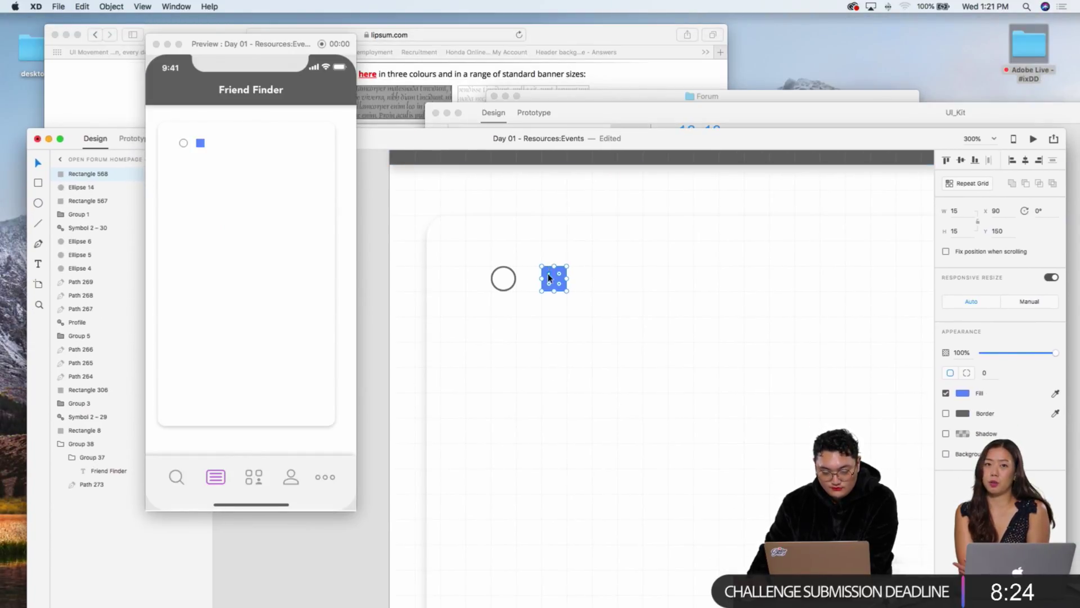
Step: Copy the checkmark icon from the UI_Kit file and paste it into the Day 01 card
left_click(574, 241)
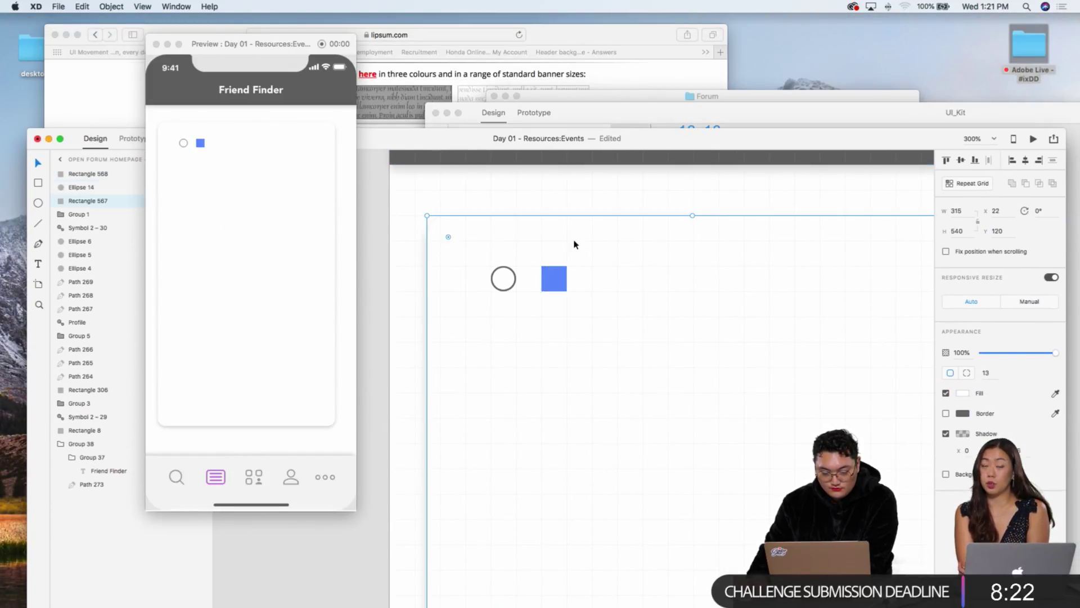
left_click(628, 118)
scroll(777, 213, "right", 3)
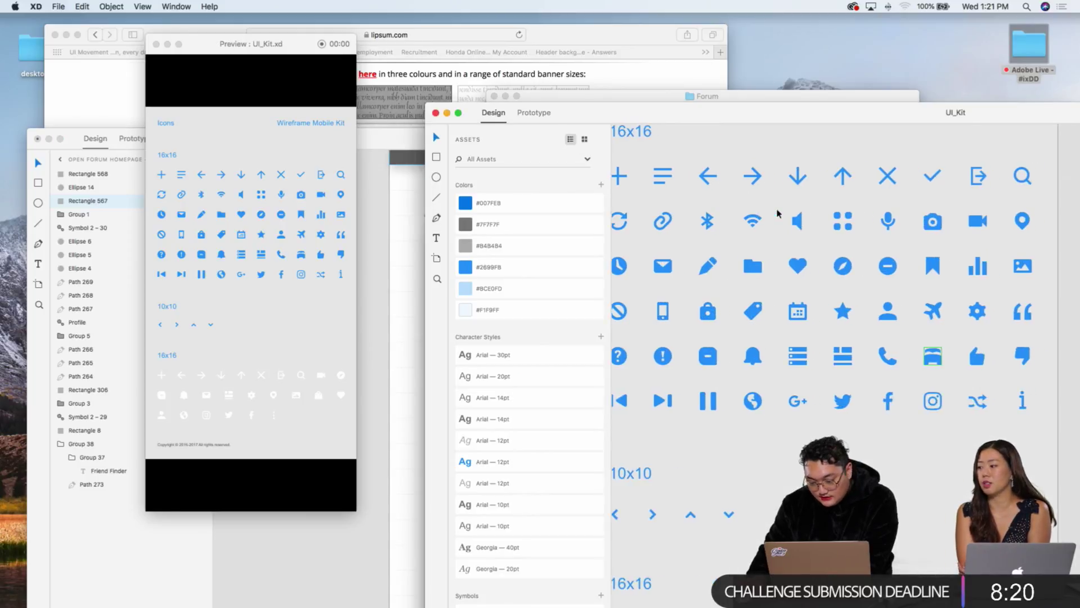
scroll(899, 304, "left", 1)
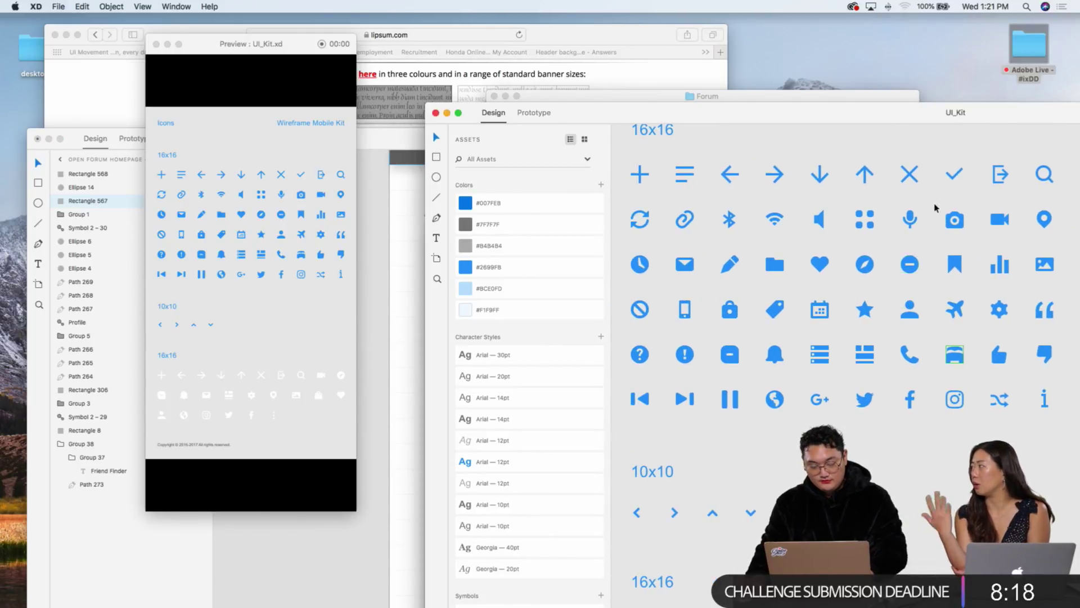
left_click(955, 179)
key("super+c")
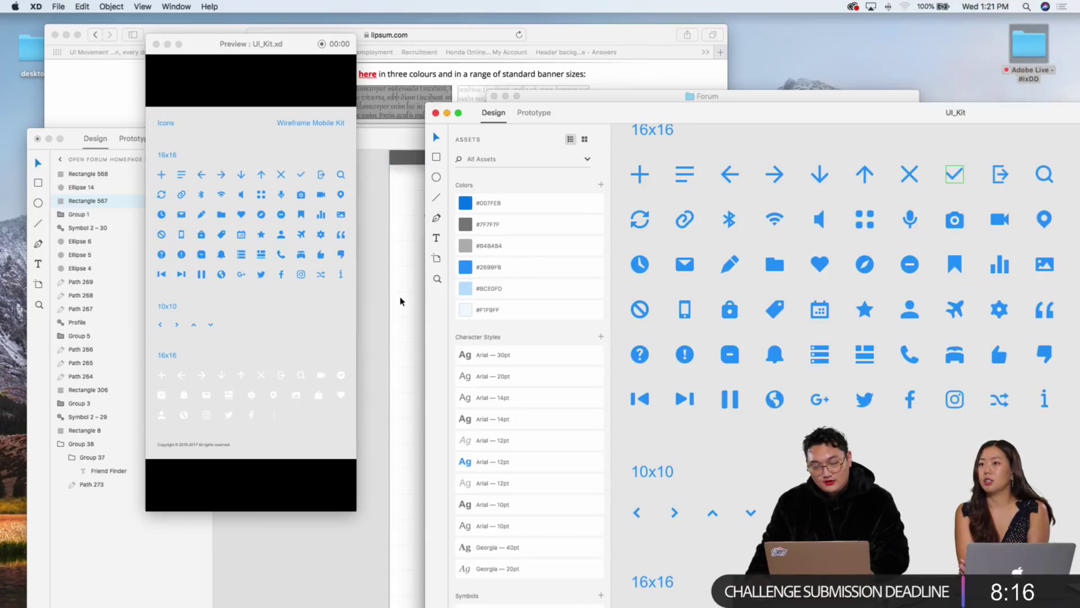
left_click(418, 300)
key("super+v")
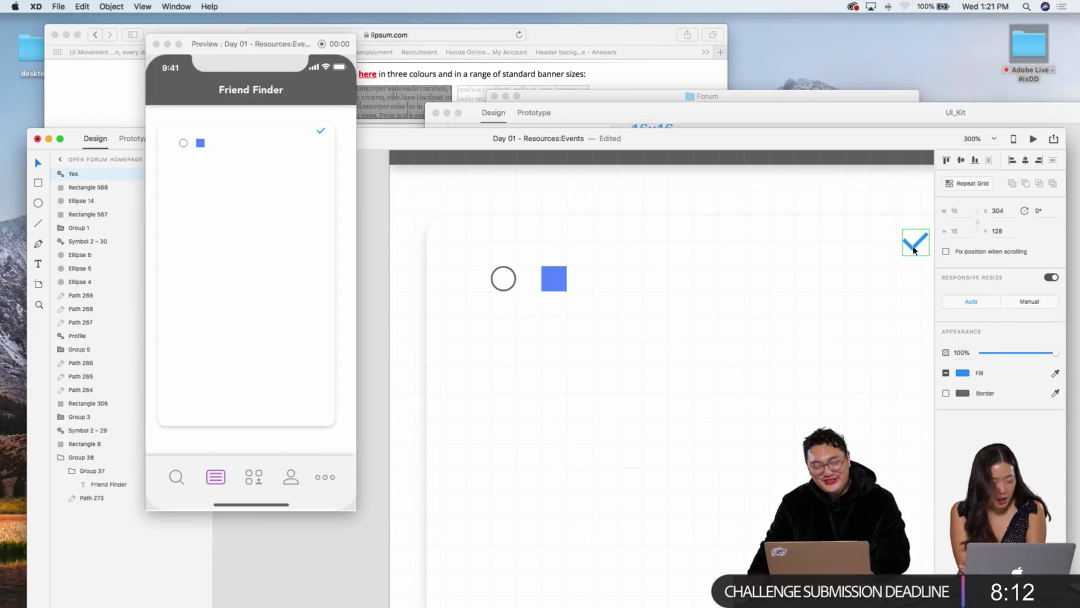
Step: Fill the checkmark white and place it on the blue square
left_click(963, 375)
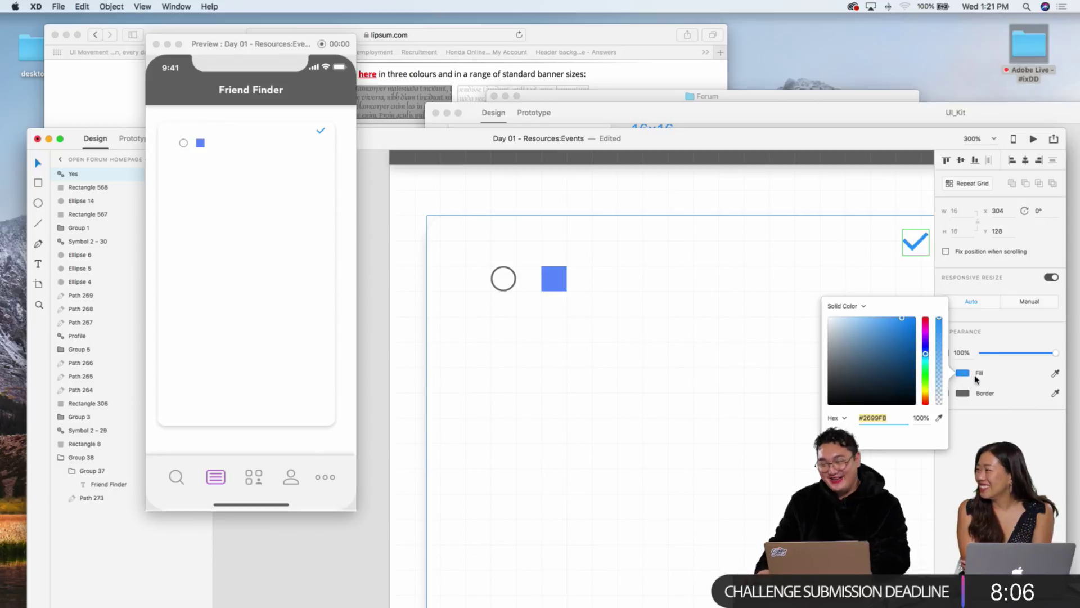
left_click(875, 344)
left_click_drag(874, 344, 798, 292)
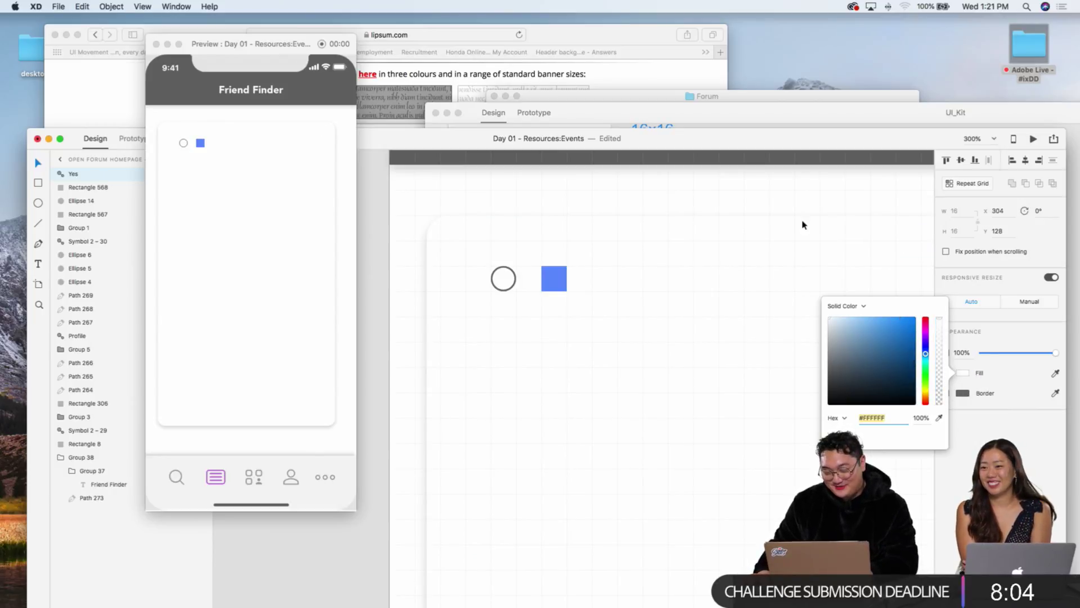
left_click(754, 189)
left_click_drag(907, 249, 559, 278)
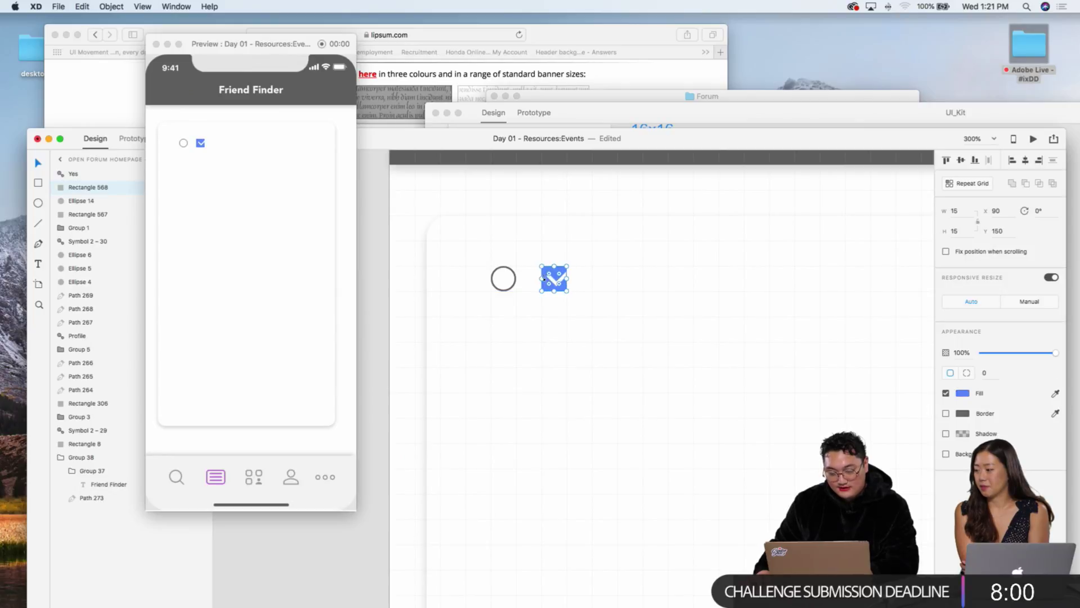
Step: Enlarge the blue checkbox square to about 22 px
left_click(564, 276)
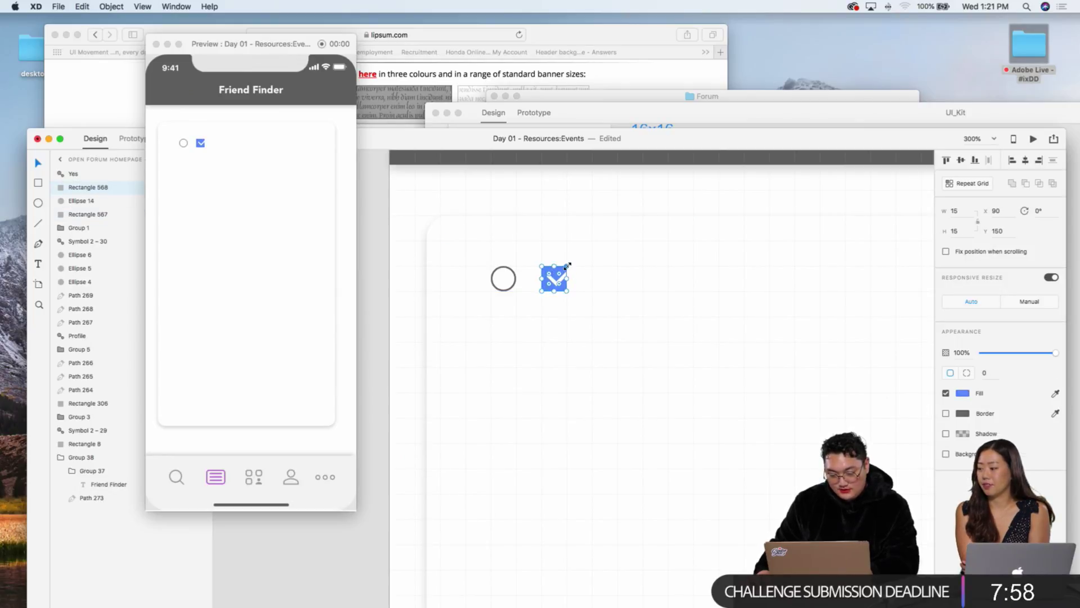
left_click_drag(567, 265, 580, 252)
left_click(586, 294)
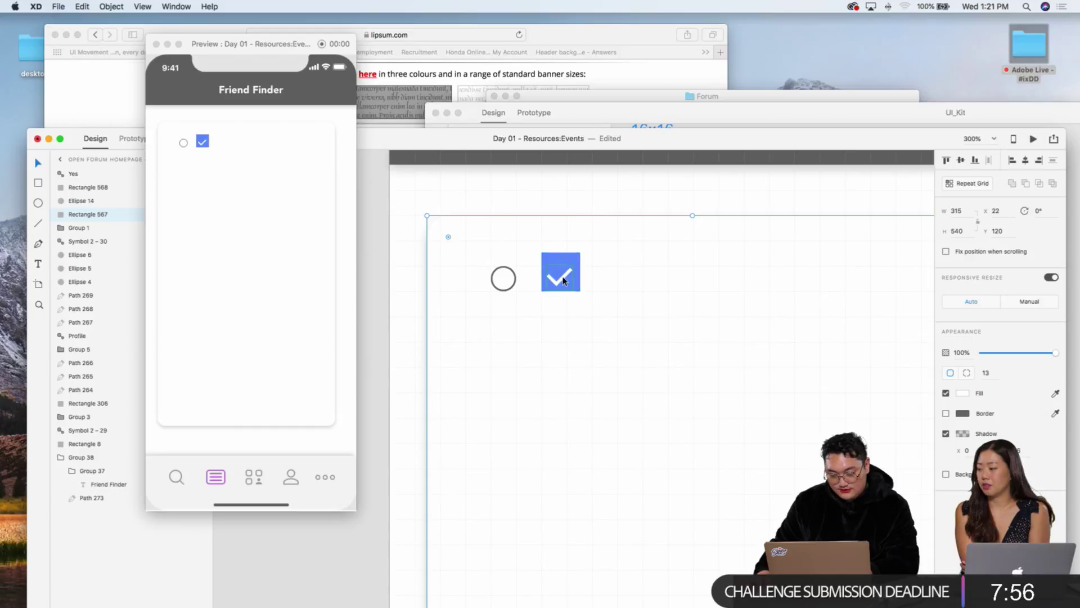
left_click(563, 279)
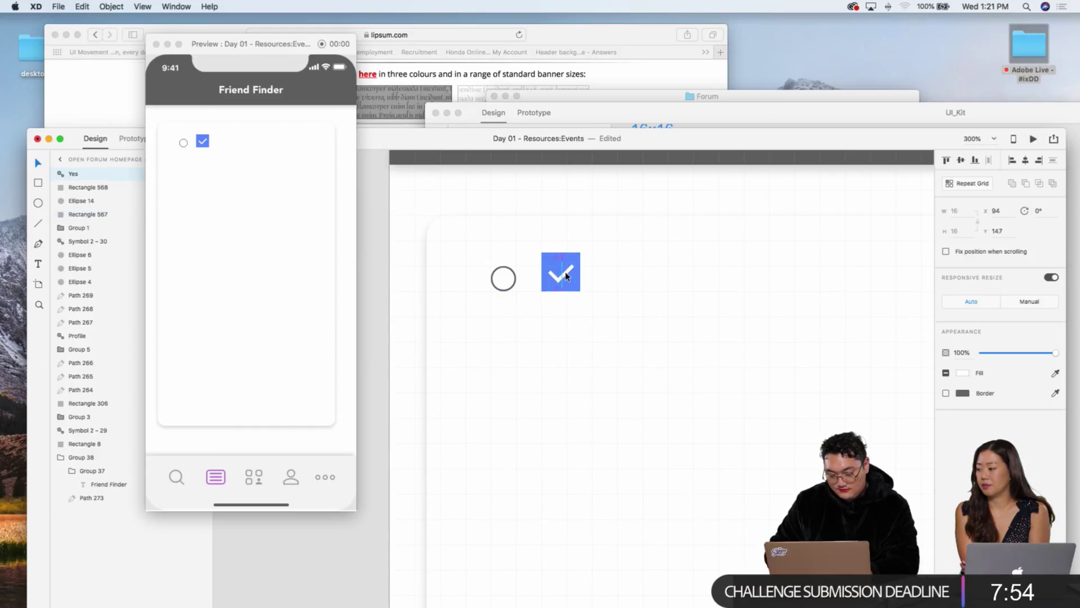
left_click(591, 338)
key("super+1")
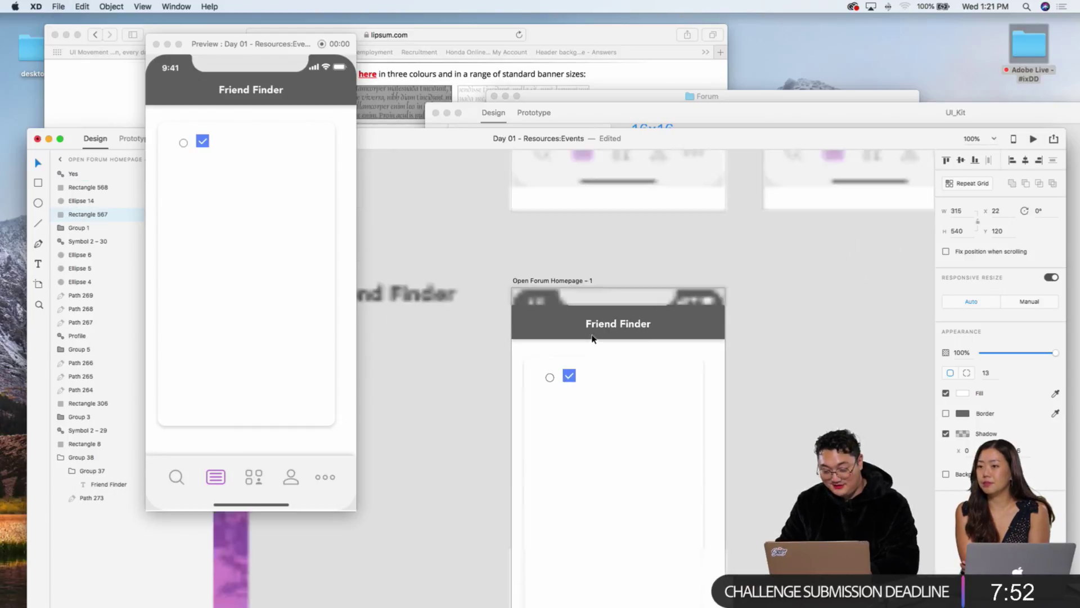
scroll(592, 338, "down", 3)
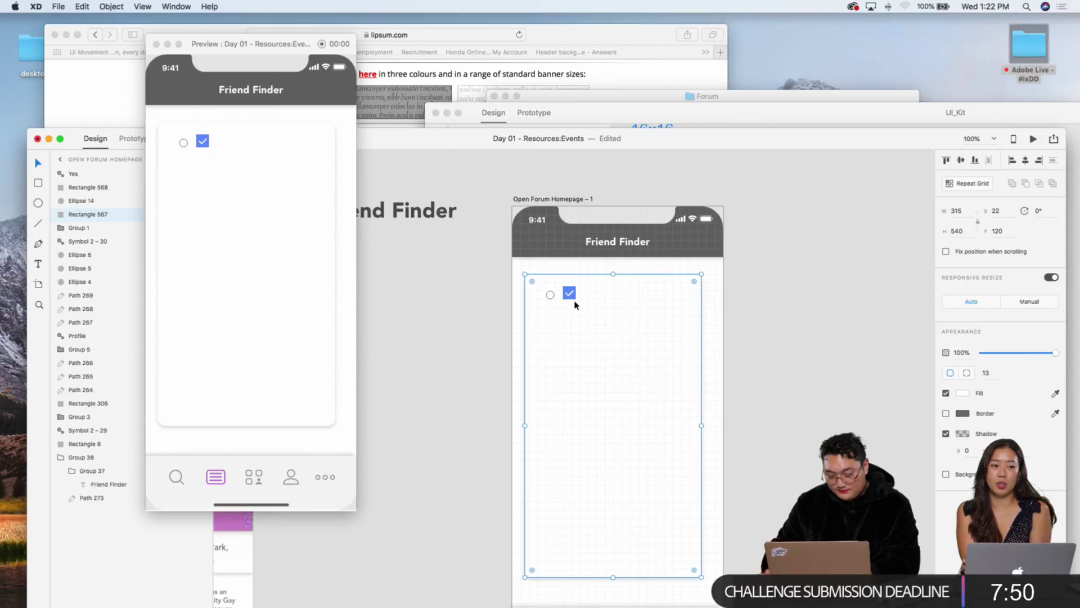
scroll(575, 304, "up", 3)
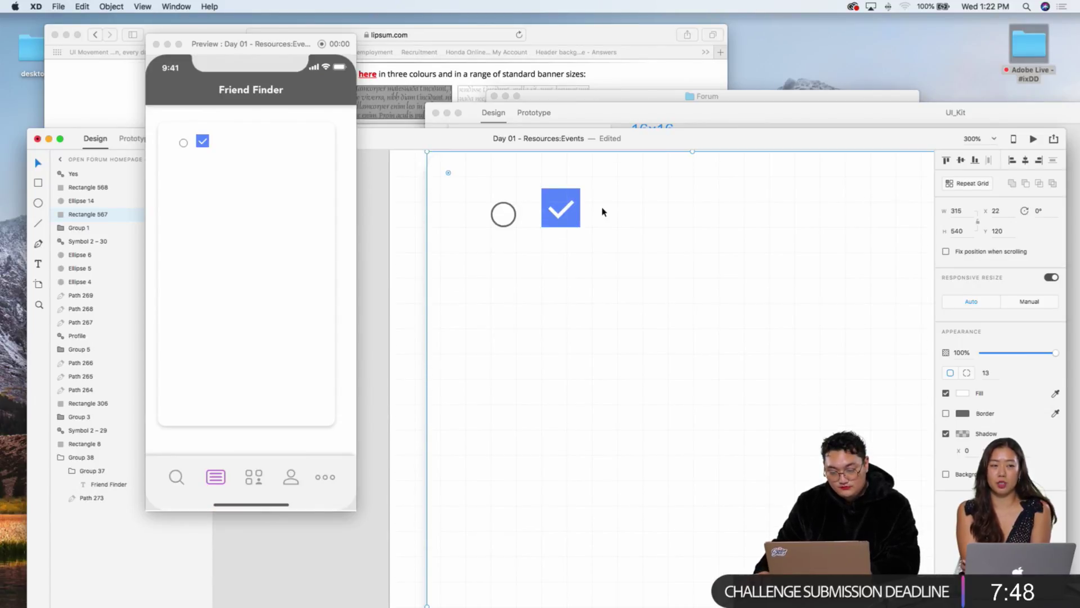
Step: Enlarge the circle to 53×53 and round the checkbox corners to radius 7
left_click(505, 225)
left_click_drag(516, 227, 580, 344)
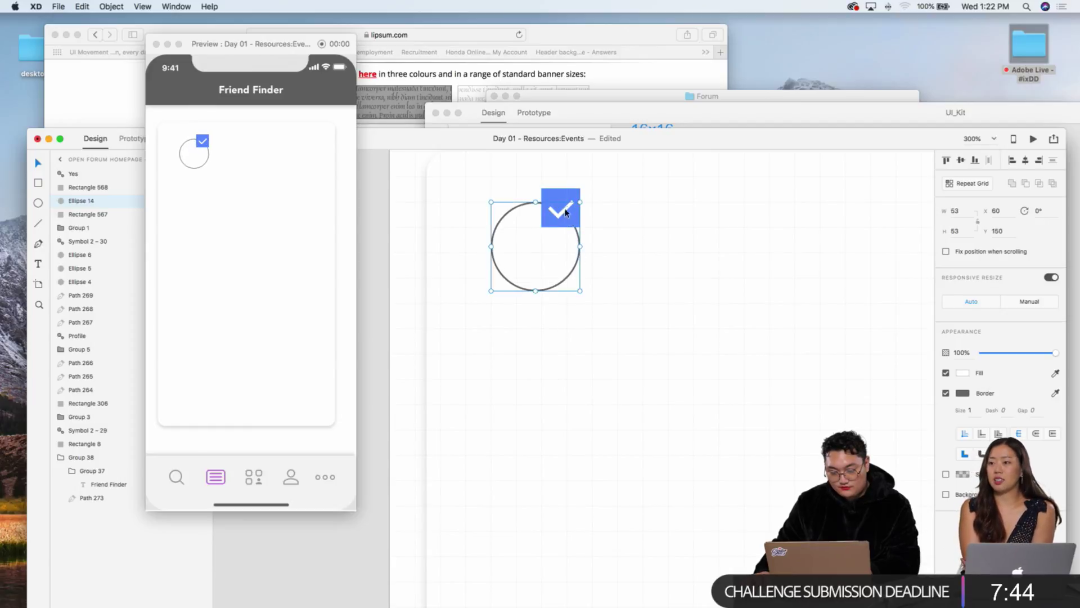
left_click(566, 213)
left_click_drag(548, 195, 552, 198)
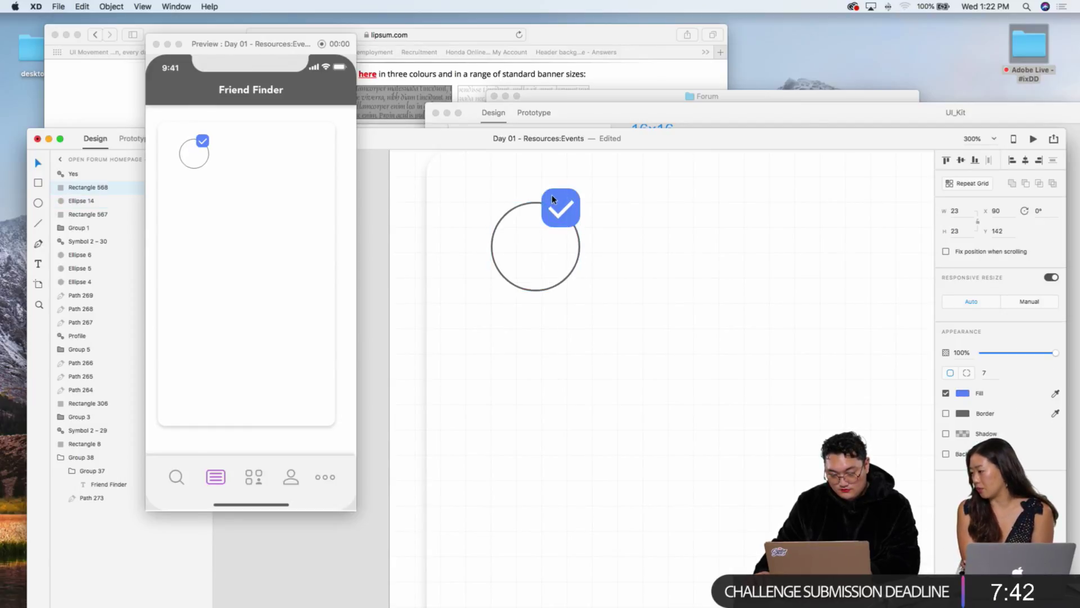
left_click(449, 174)
key("super+1")
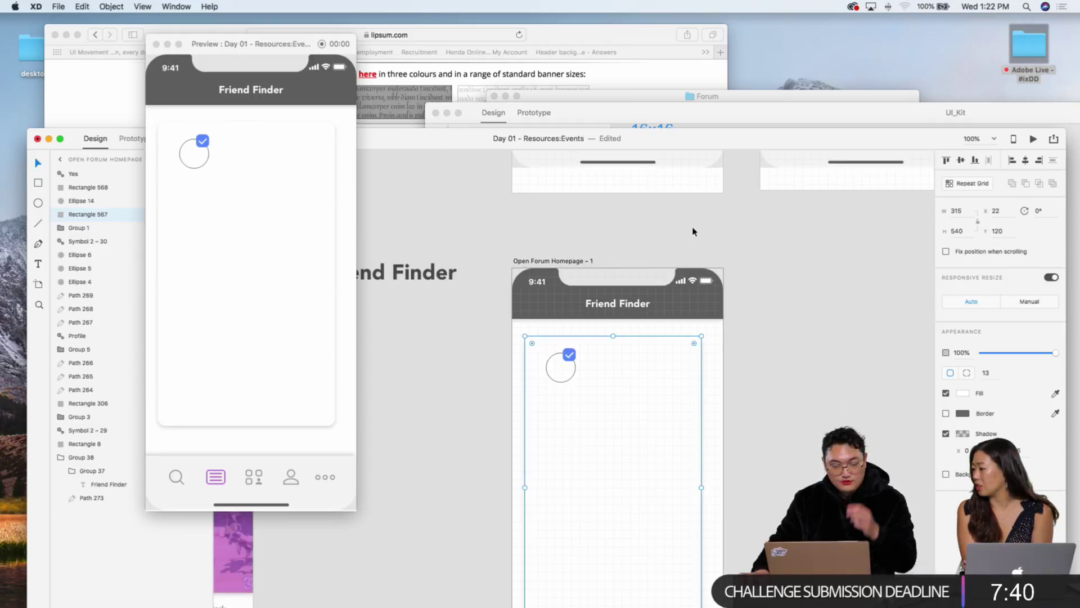
scroll(693, 232, "down", 5)
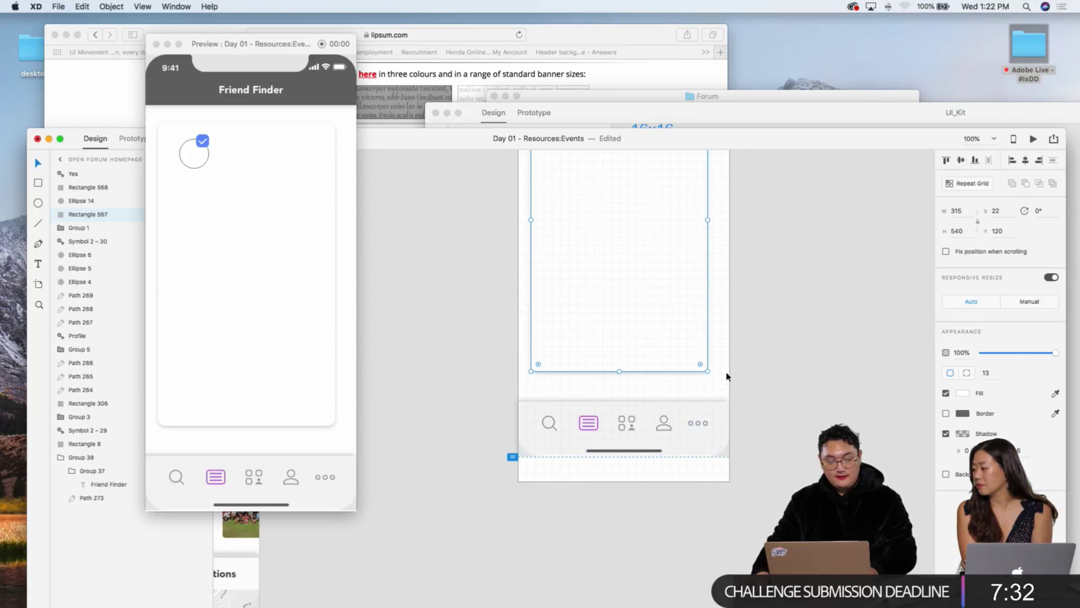
scroll(727, 376, "right", 3)
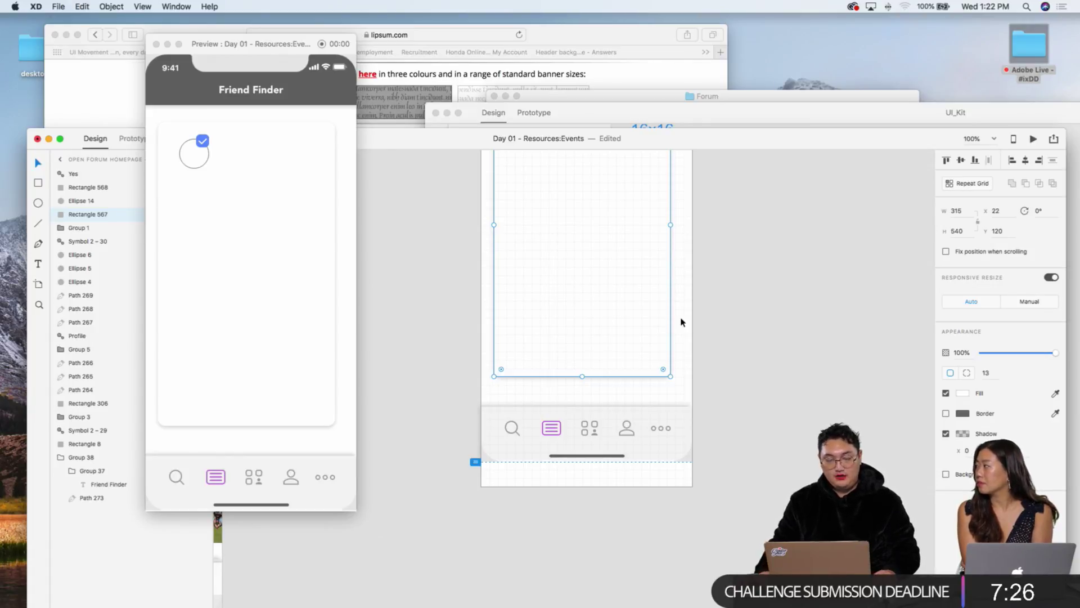
scroll(687, 320, "up", 5)
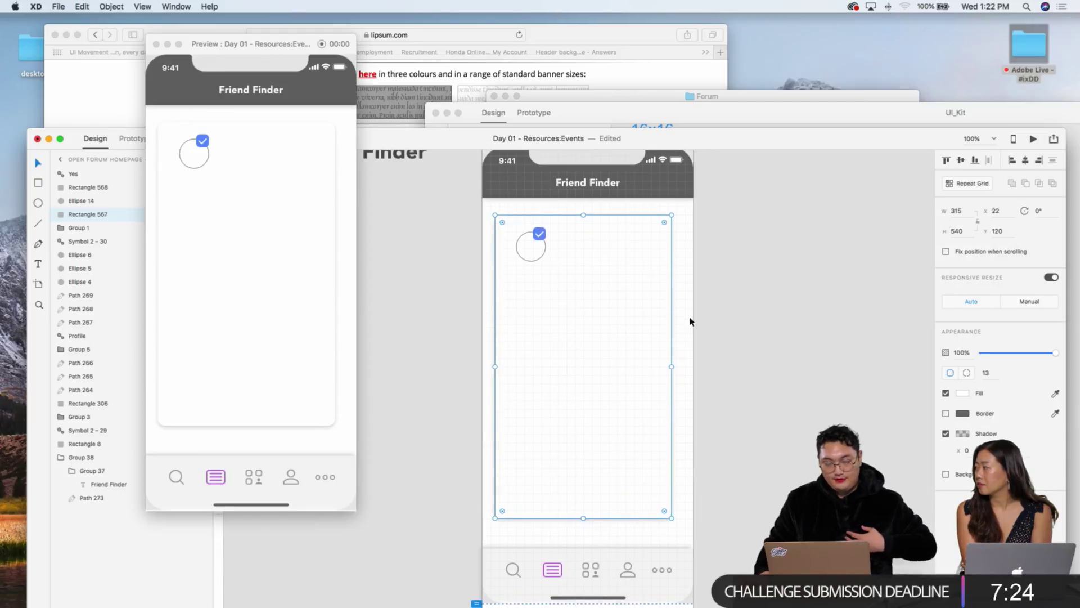
scroll(631, 330, "down", 2)
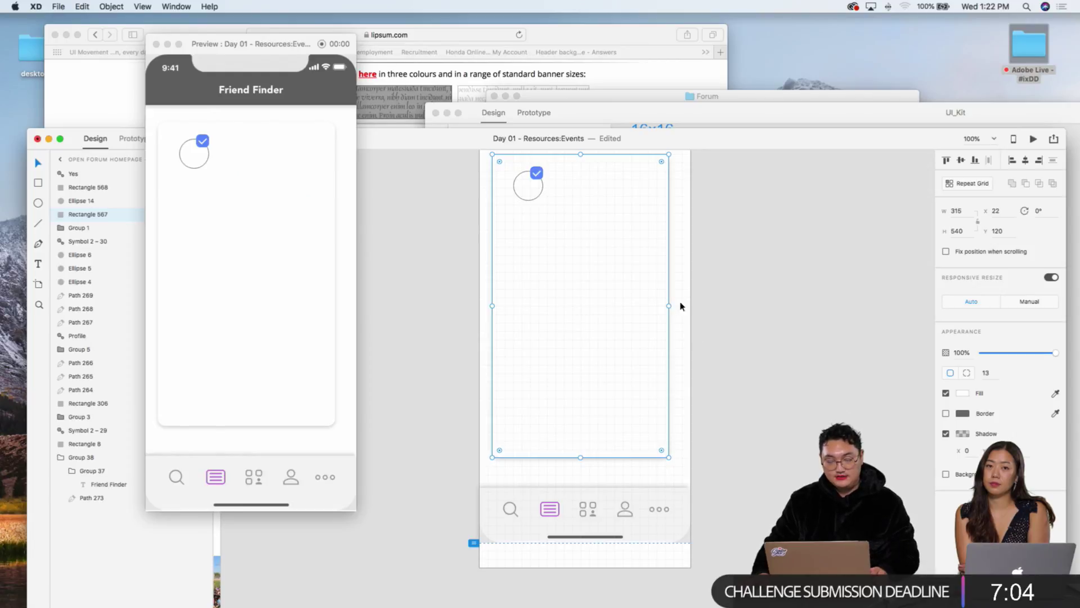
Step: Centre the white card rectangle on the Friend Finder artboard
left_click(712, 325)
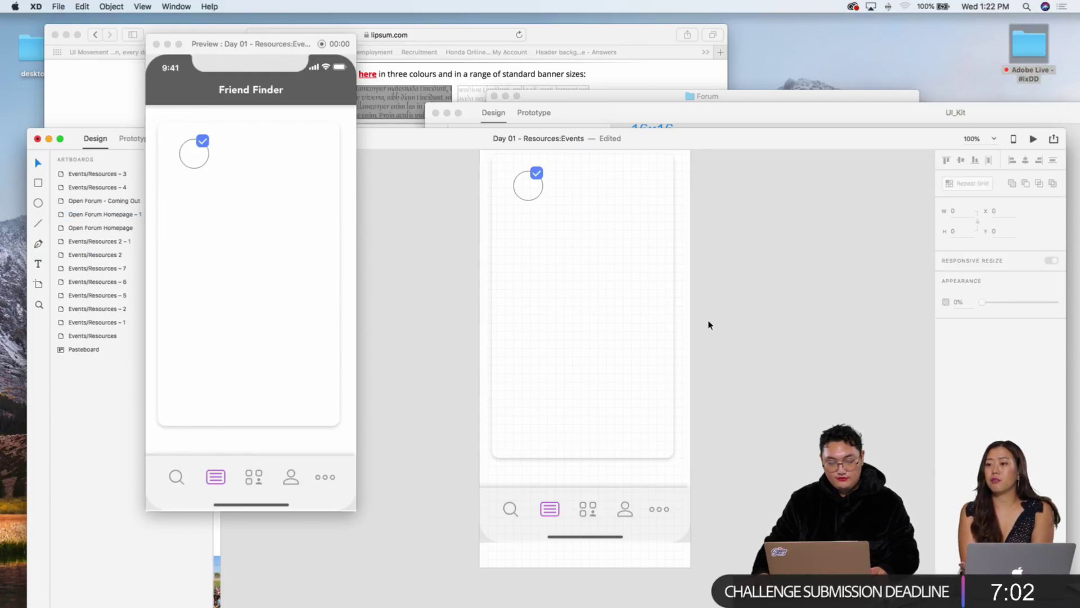
left_click(652, 319)
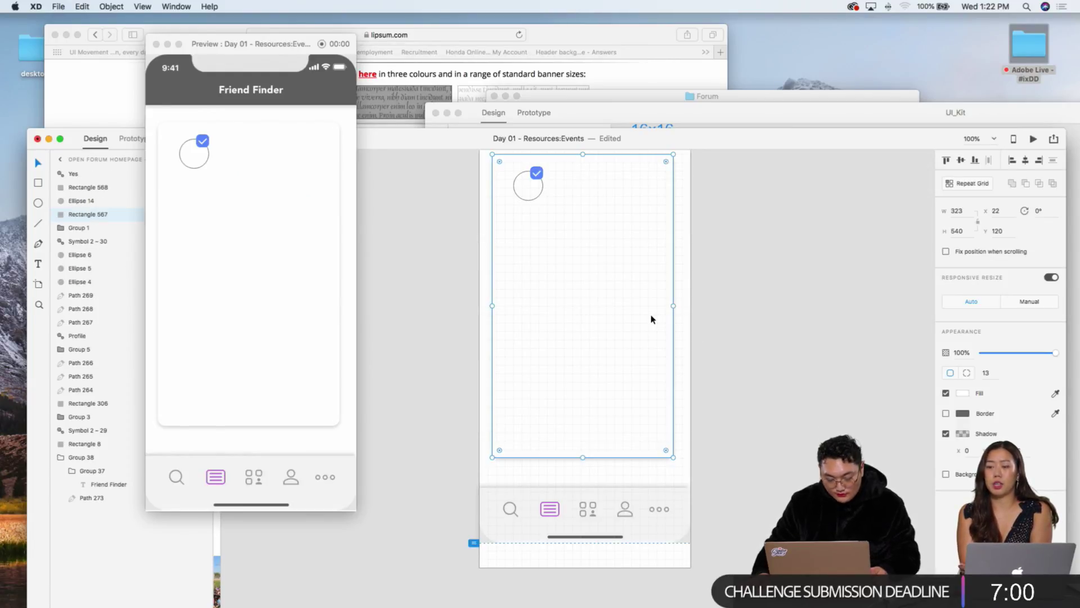
left_click(700, 332)
scroll(485, 227, "up", 2)
left_click_drag(460, 203, 561, 264)
left_click_drag(471, 181, 578, 261)
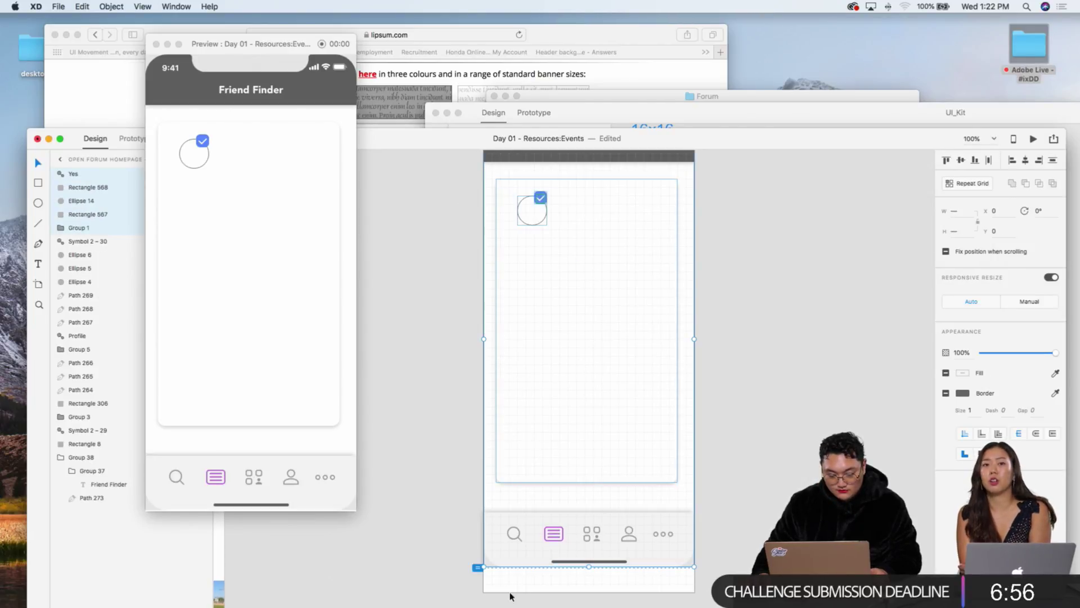
left_click(515, 444)
left_click_drag(573, 421, 576, 422)
Step: Centre the white checkmark inside the blue checkbox square
left_click(779, 391)
scroll(775, 375, "up", 2)
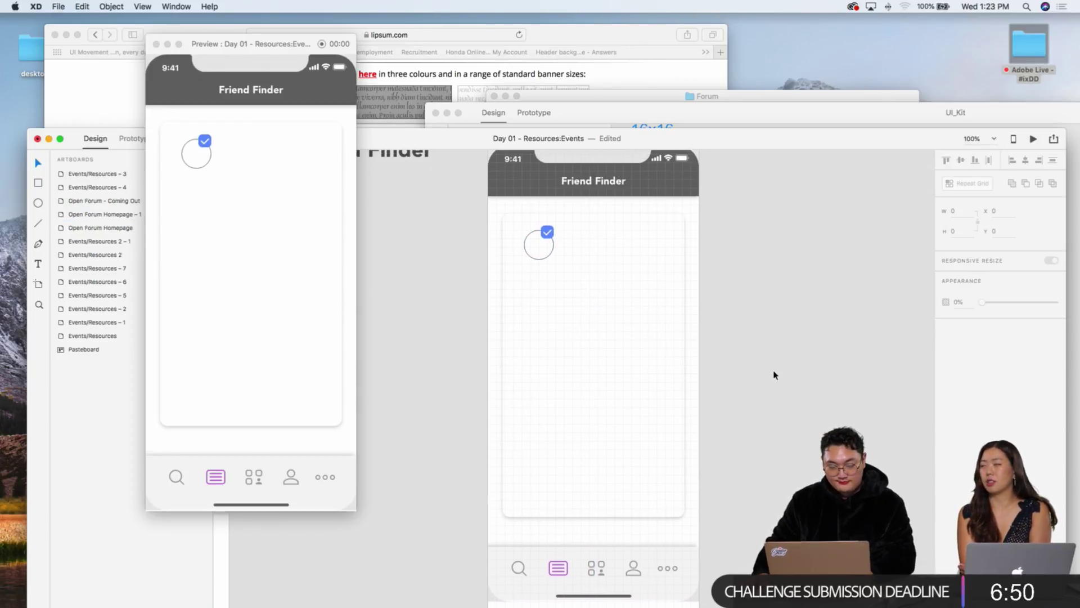
scroll(768, 349, "up", 5)
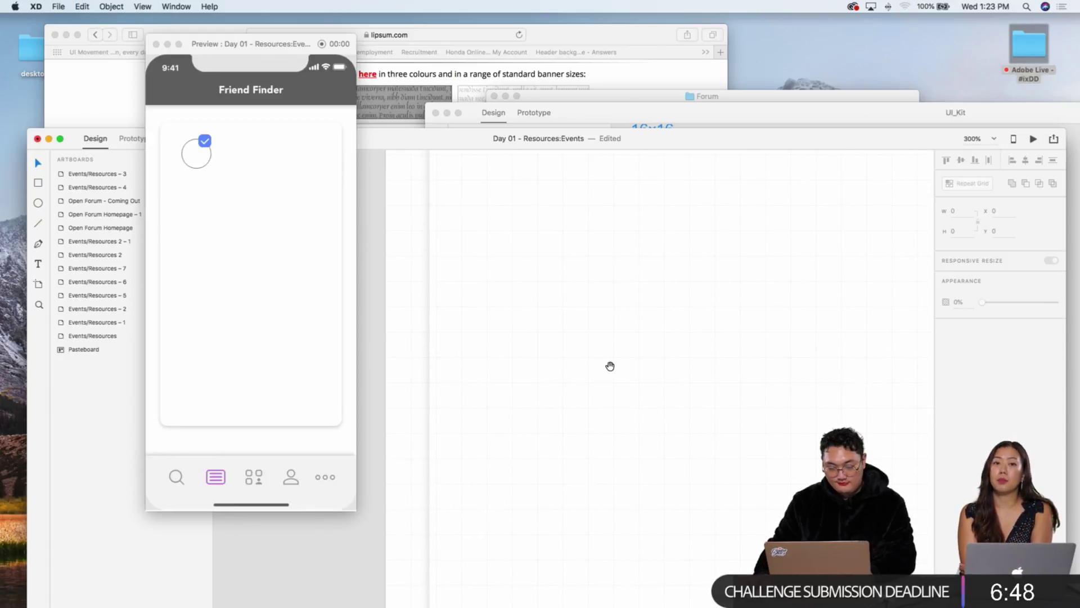
left_click_drag(625, 399, 571, 460)
left_click(547, 291)
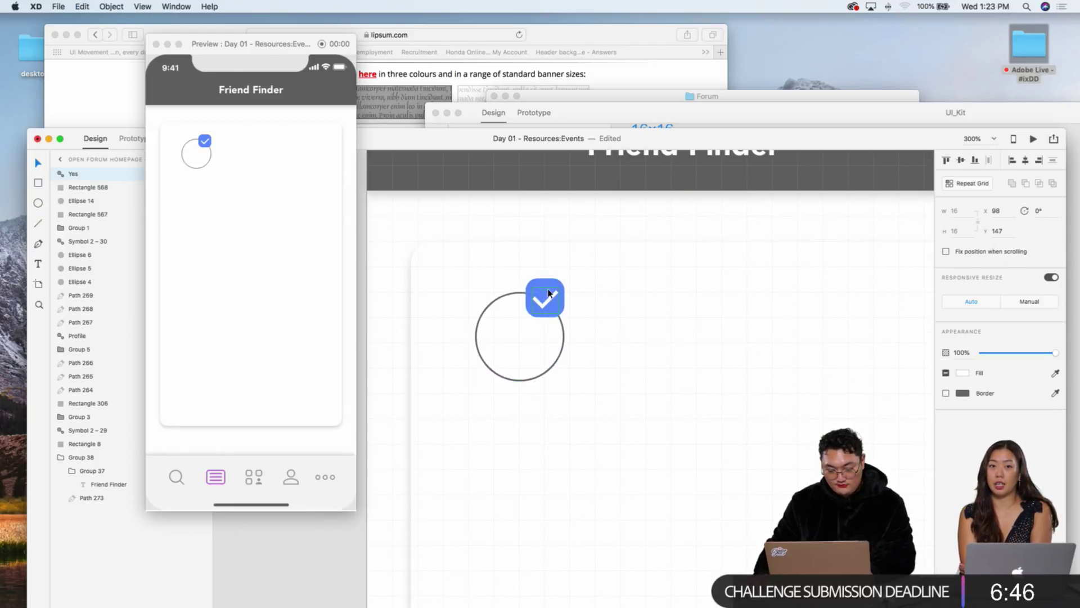
double_click(547, 291)
key("Right")
key("Right")
key("Right")
key("Right")
key("Right")
key("Right")
key("Right")
key("Down")
key("Down")
left_click_drag(537, 290, 550, 290)
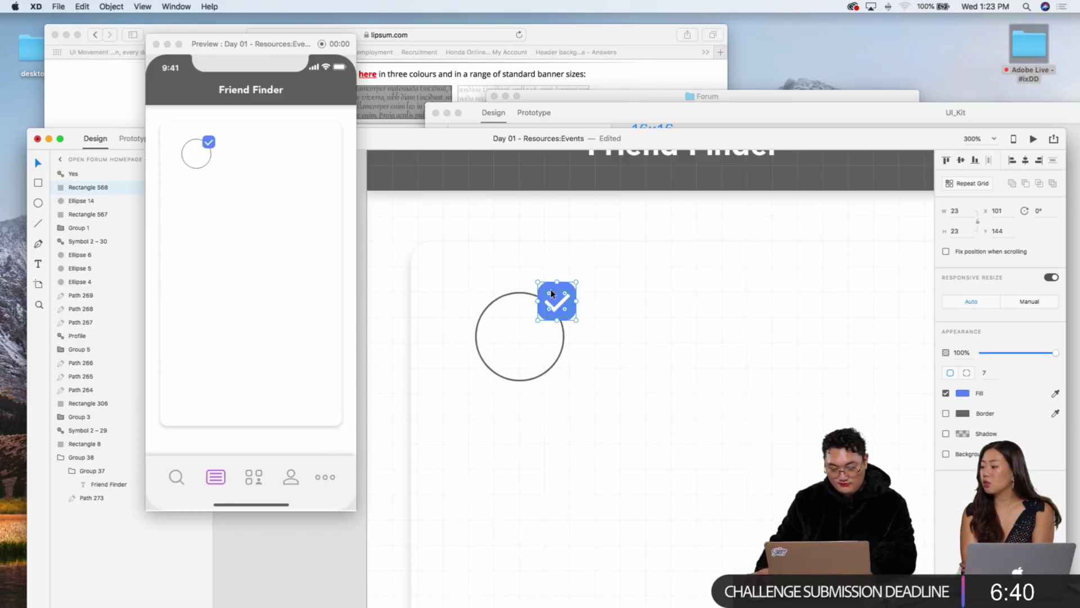
left_click(567, 229)
Step: Zoom out and pan to the Events/Resources artboard with the Varsity Gay League title
key("super+minus")
key("super+minus")
scroll(566, 241, "down", 5)
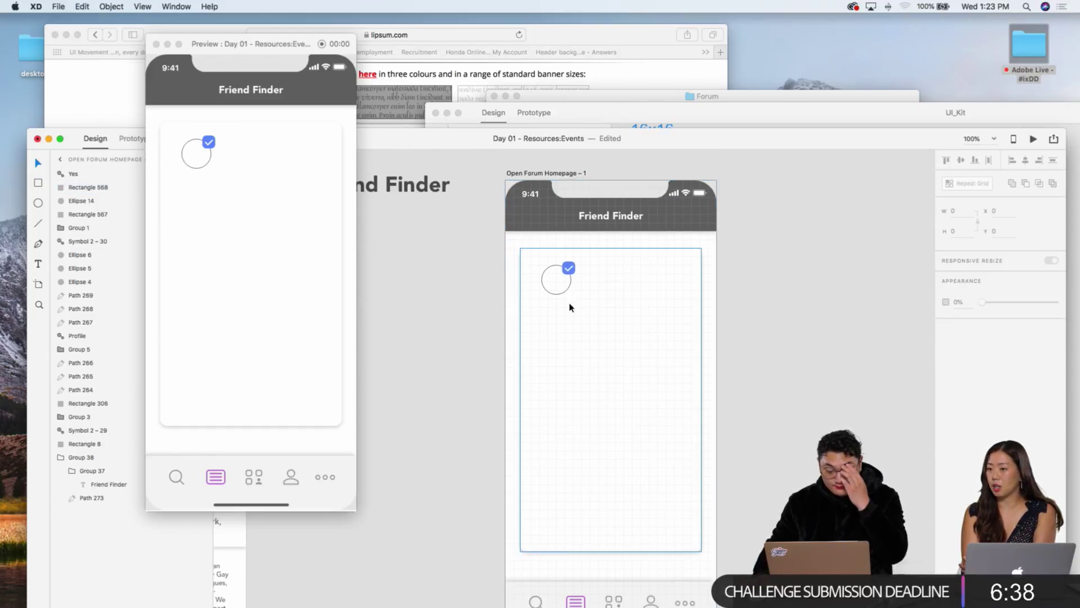
scroll(516, 284, "left", 10)
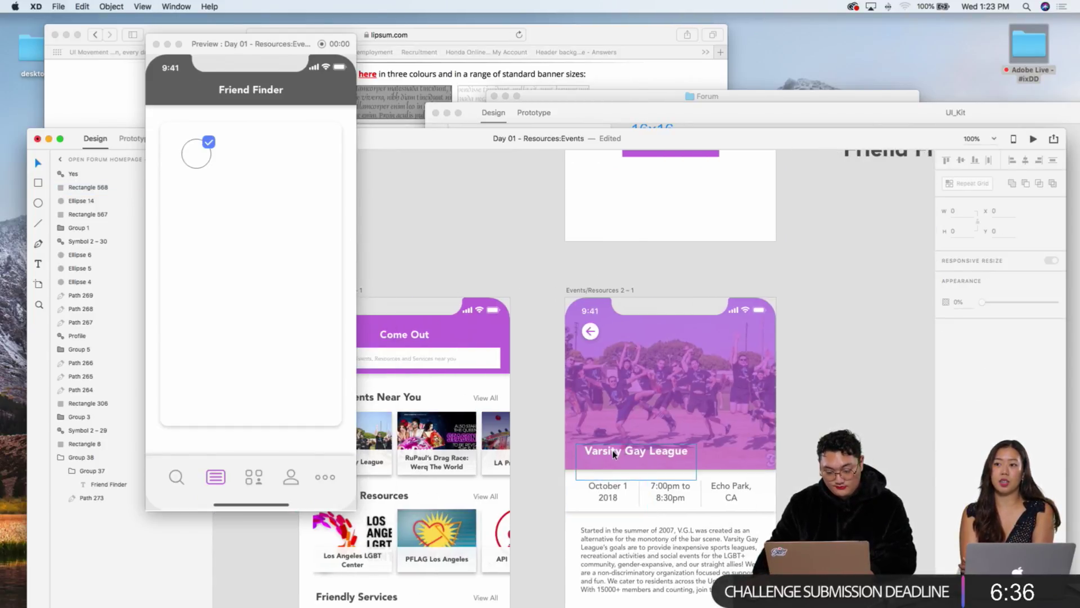
Step: Paste the Varsity Gay League text beside the checkbox, coloured grey and left-aligned
left_click(614, 454)
scroll(645, 422, "right", 15)
scroll(645, 422, "left", 2)
key("super+v")
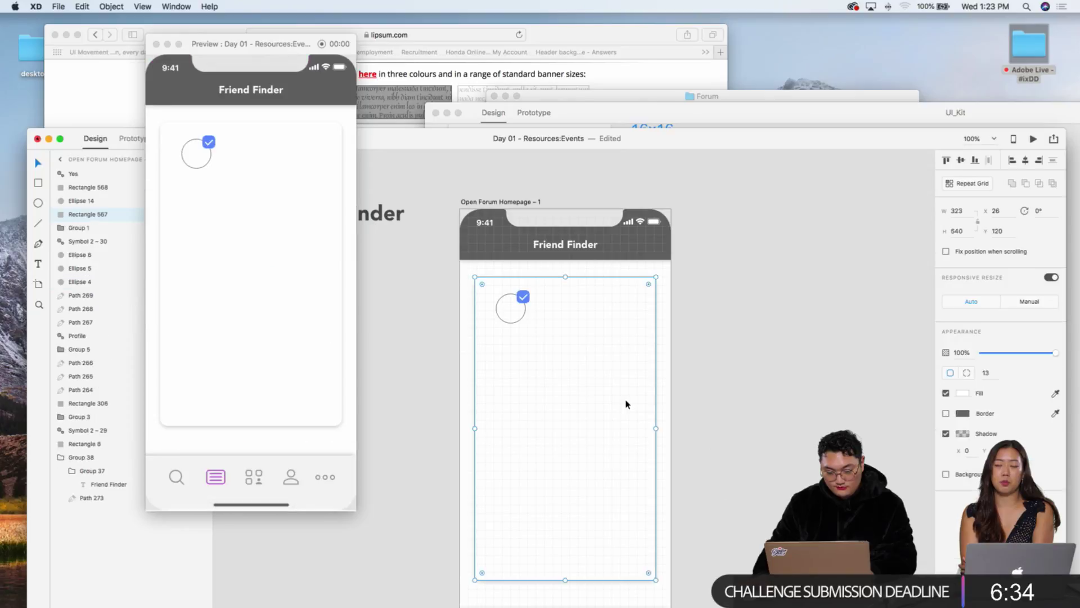
left_click(963, 480)
left_click(832, 467)
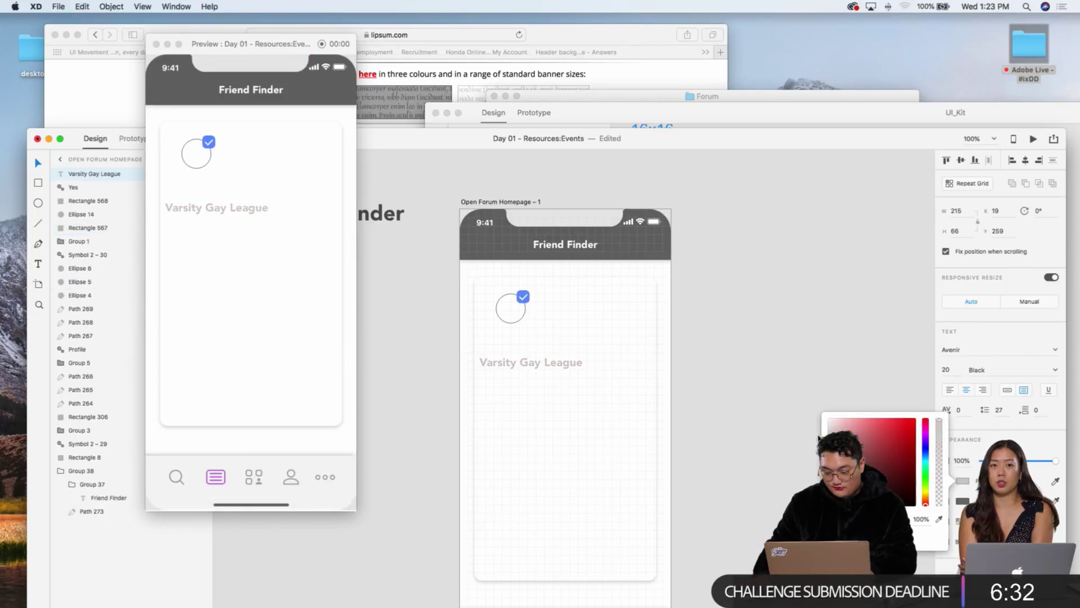
left_click(786, 362)
left_click_drag(518, 367, 579, 315)
left_click(950, 389)
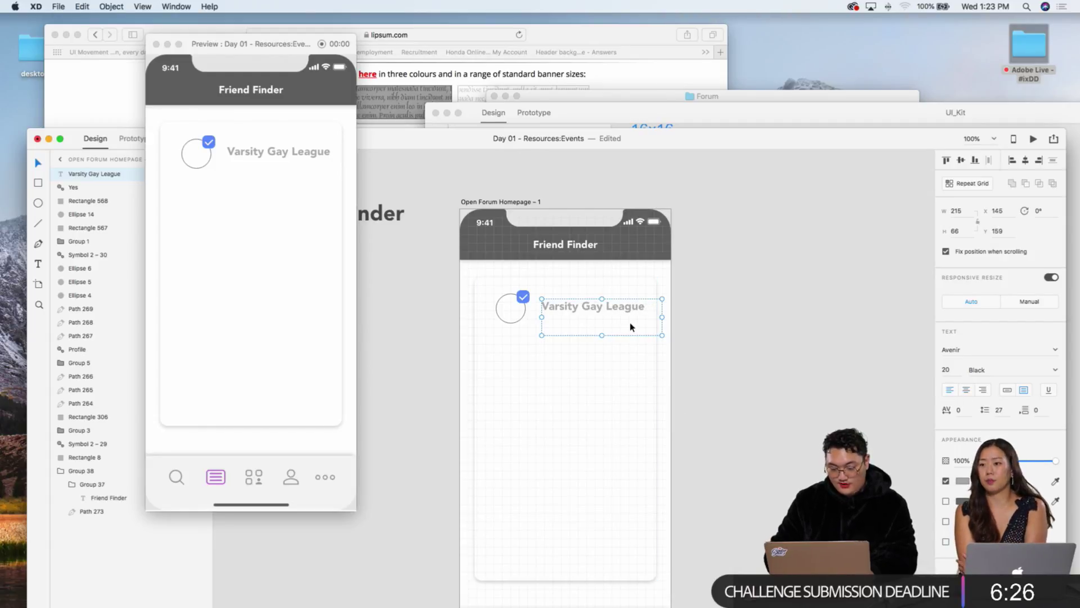
scroll(629, 327, "up", 5)
left_click_drag(544, 321, 551, 304)
Step: Retype the label as 'John Doe' and slightly shorten its text box
double_click(550, 304)
type("Jophn")
key("BackSpace")
key("BackSpace")
key("BackSpace")
type("hn Doe")
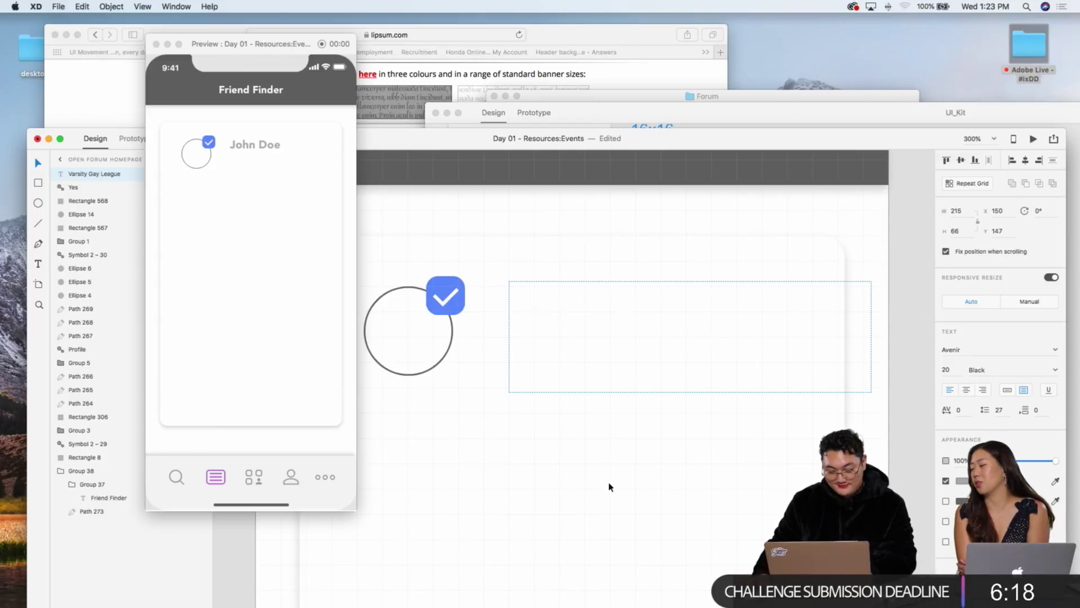
key("Escape")
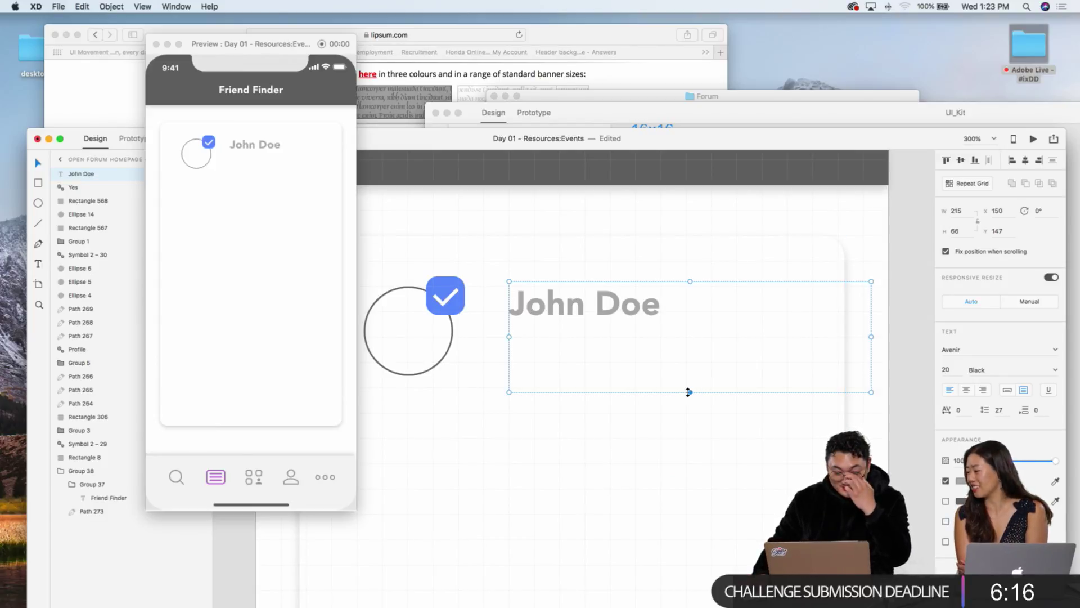
mouse_move(688, 392)
left_mouse_down()
mouse_move(696, 366)
mouse_move(692, 387)
left_mouse_up()
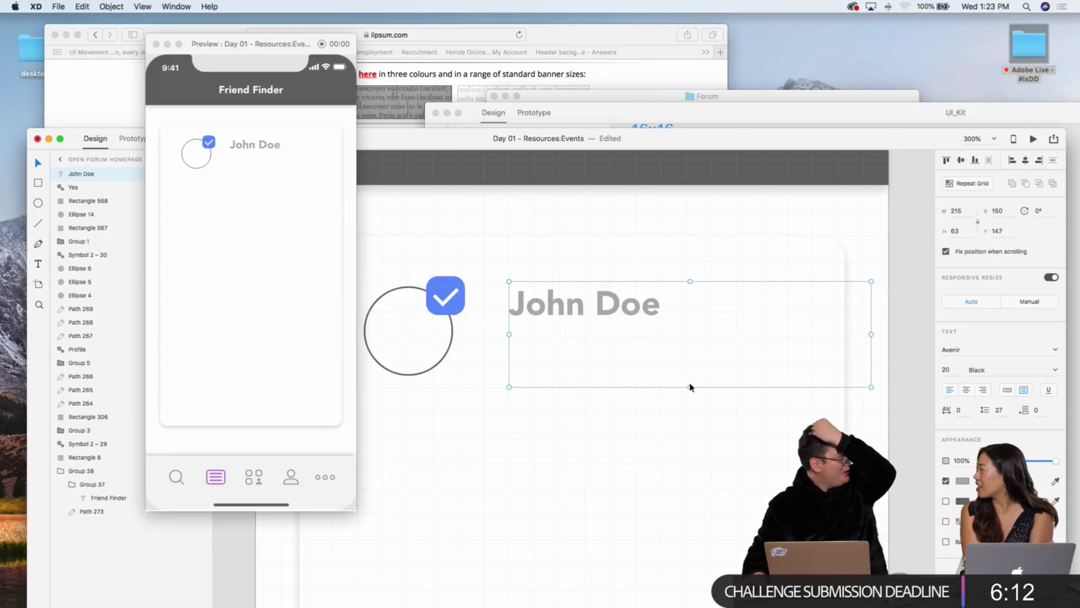
Step: Replace the label text with 'Bob Smith'
double_click(647, 311)
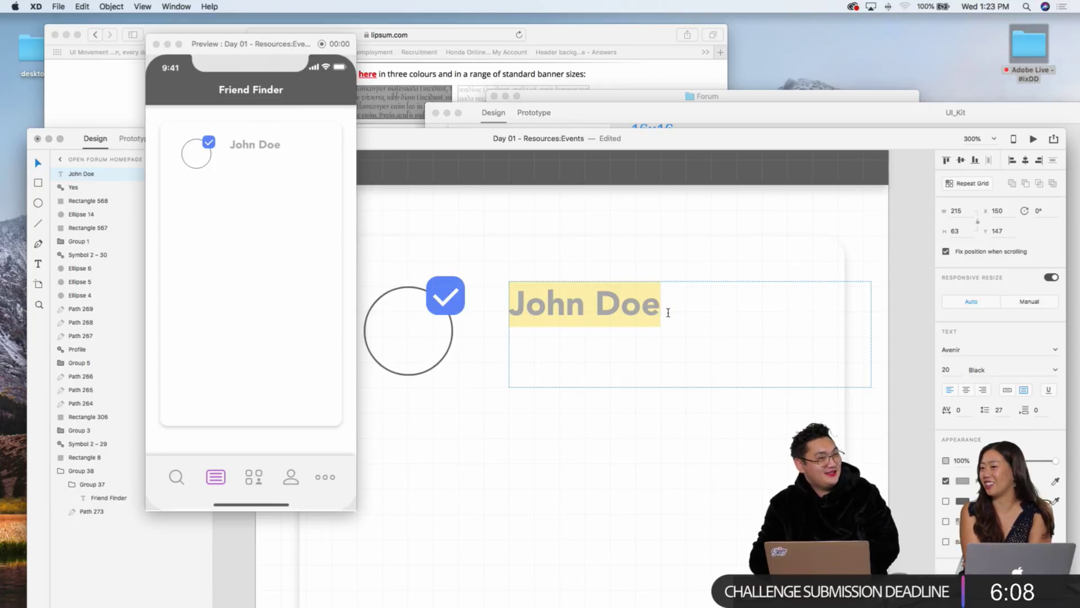
type("Bob Smith")
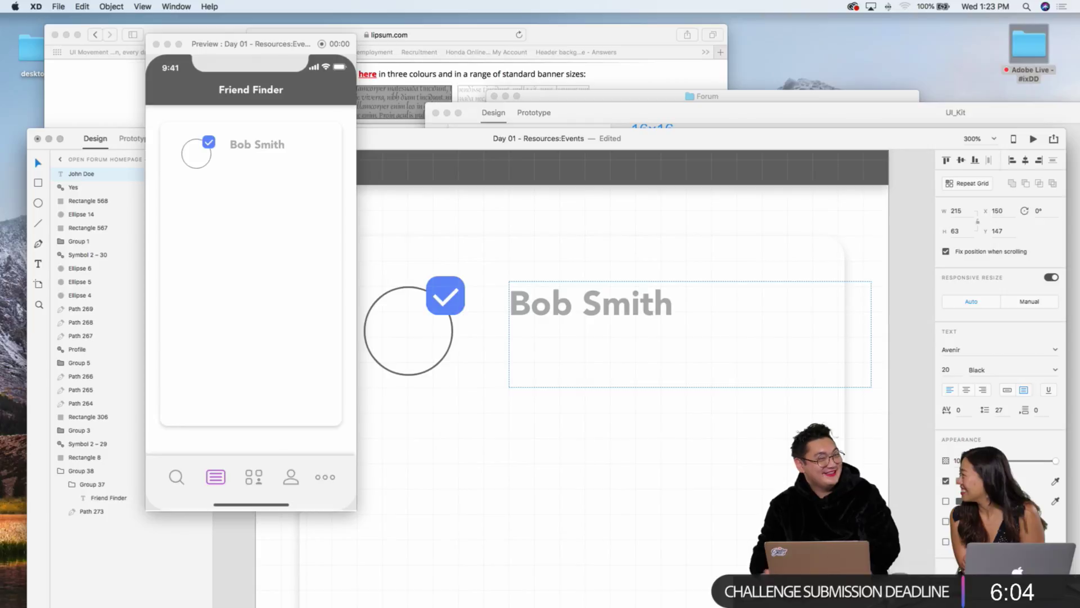
triple_click(622, 304)
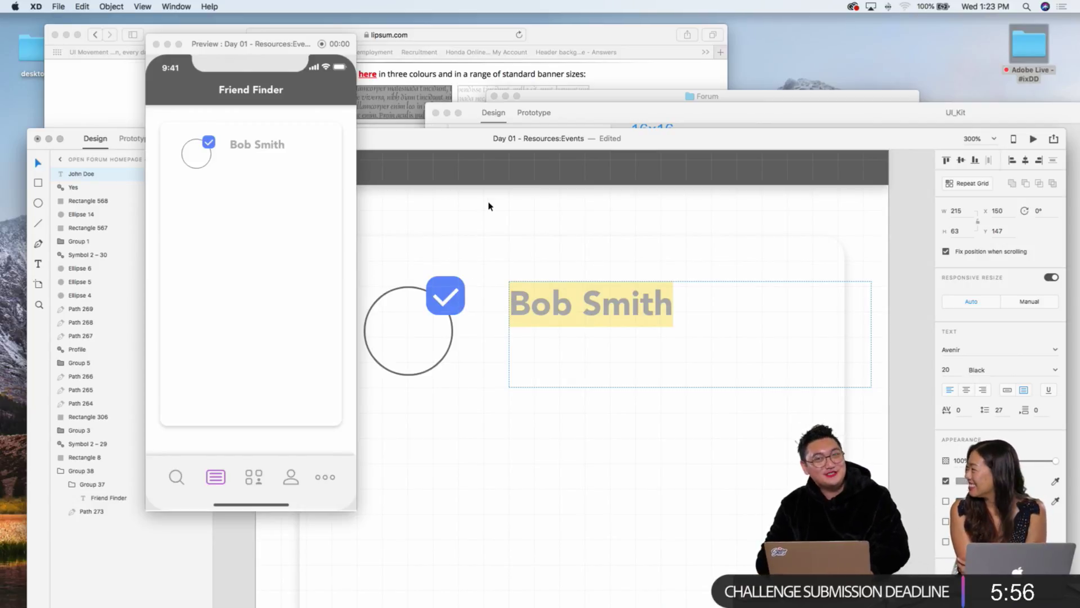
type("bob Sm")
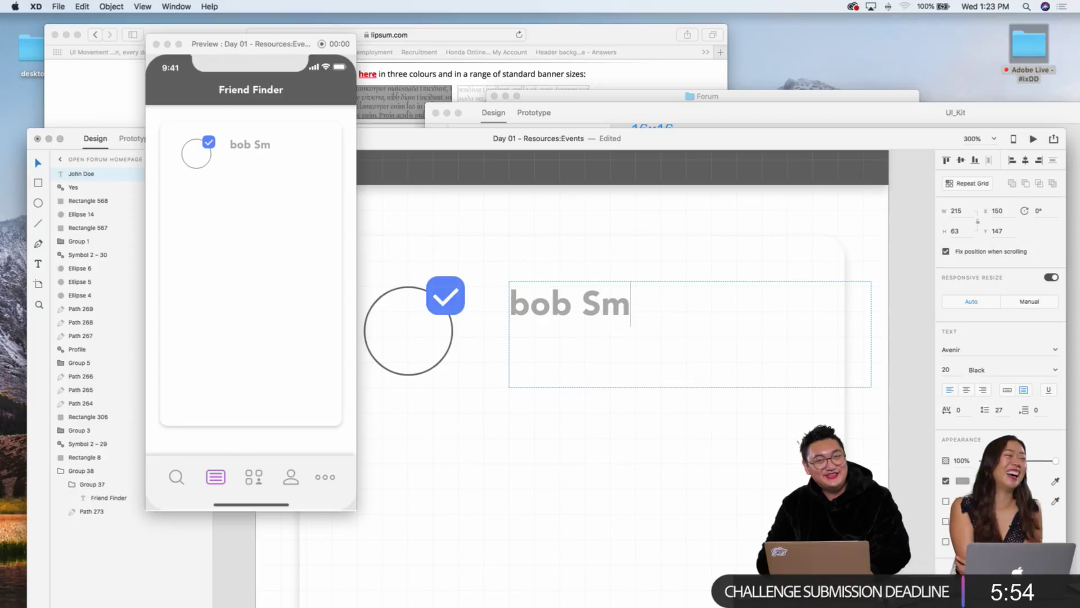
key("super+a")
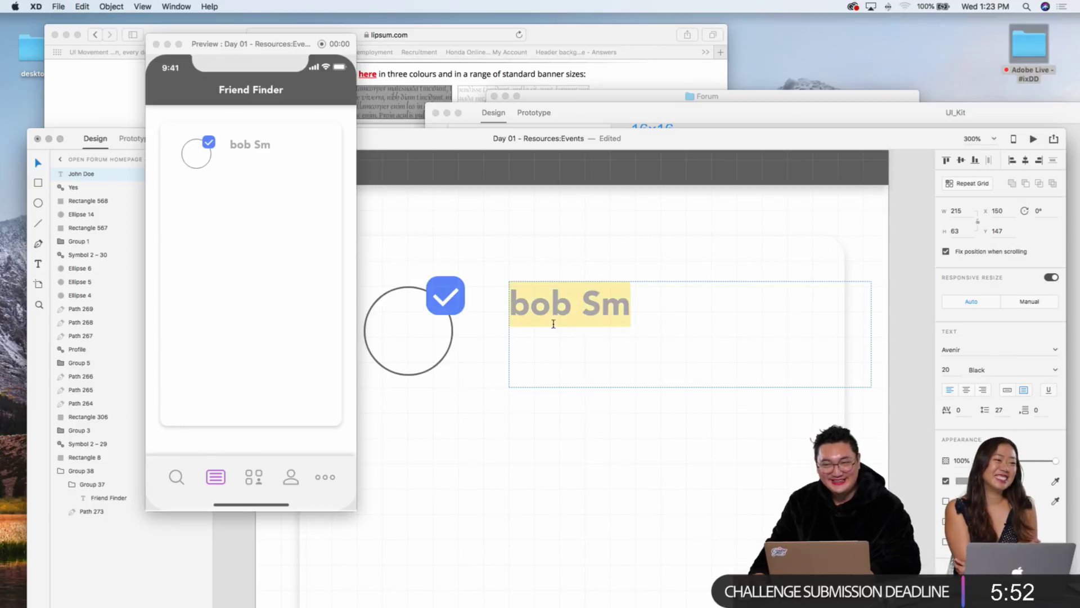
key("super+z")
key("Escape")
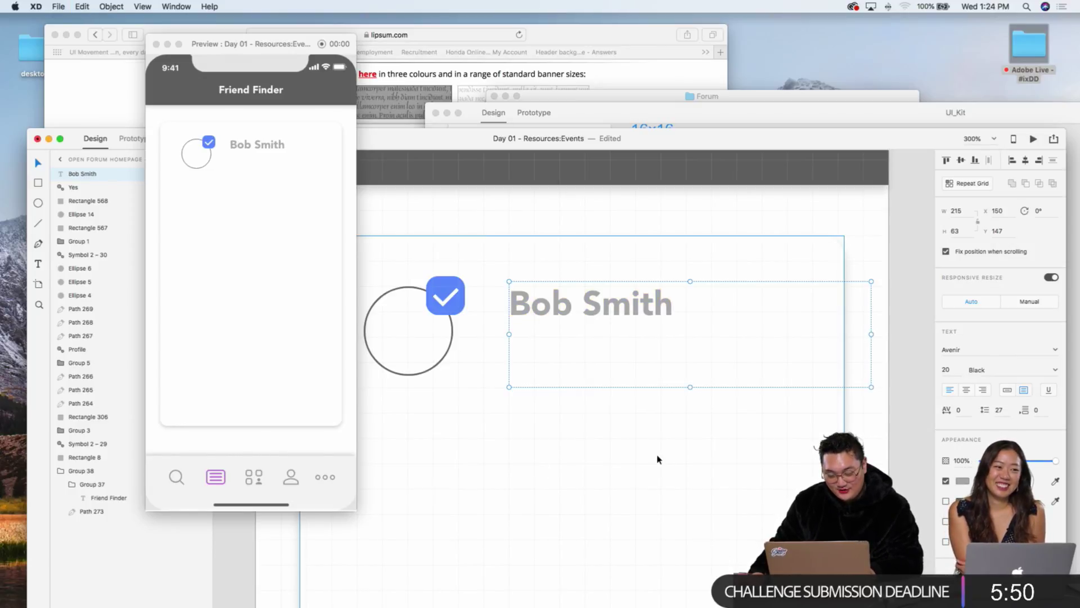
key("super+minus")
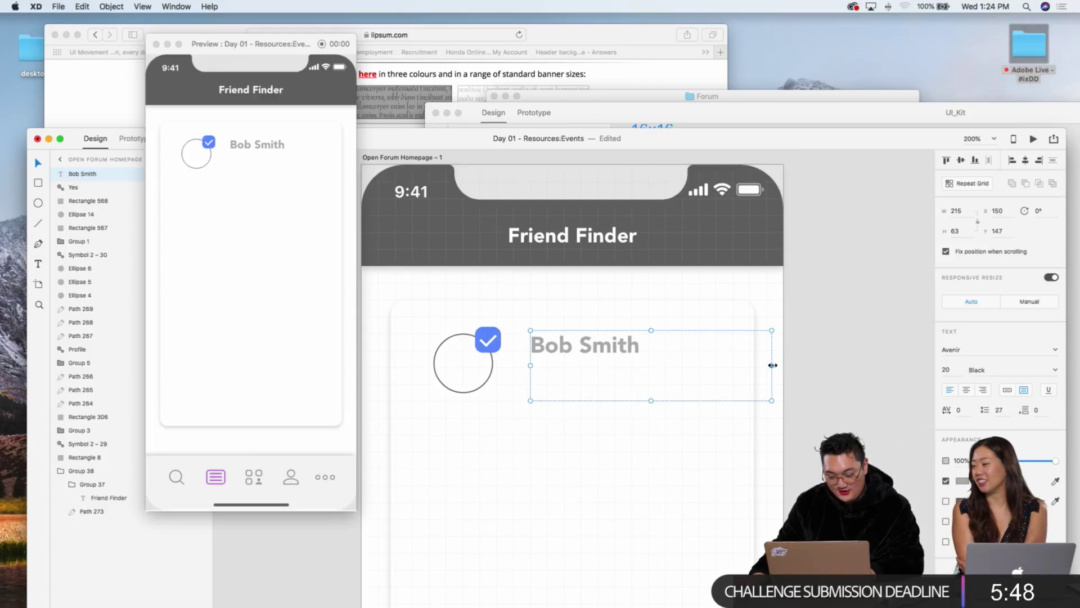
Step: Narrow the name text box and delete the surname 'Smith'
left_click_drag(773, 365, 754, 365)
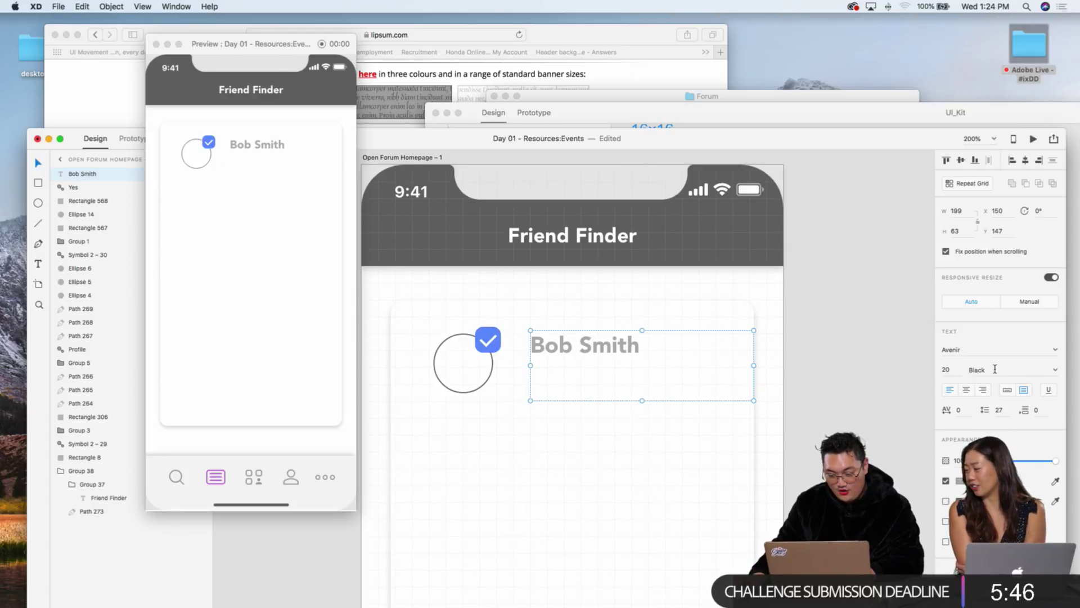
double_click(622, 361)
left_click(622, 361)
double_click(622, 361)
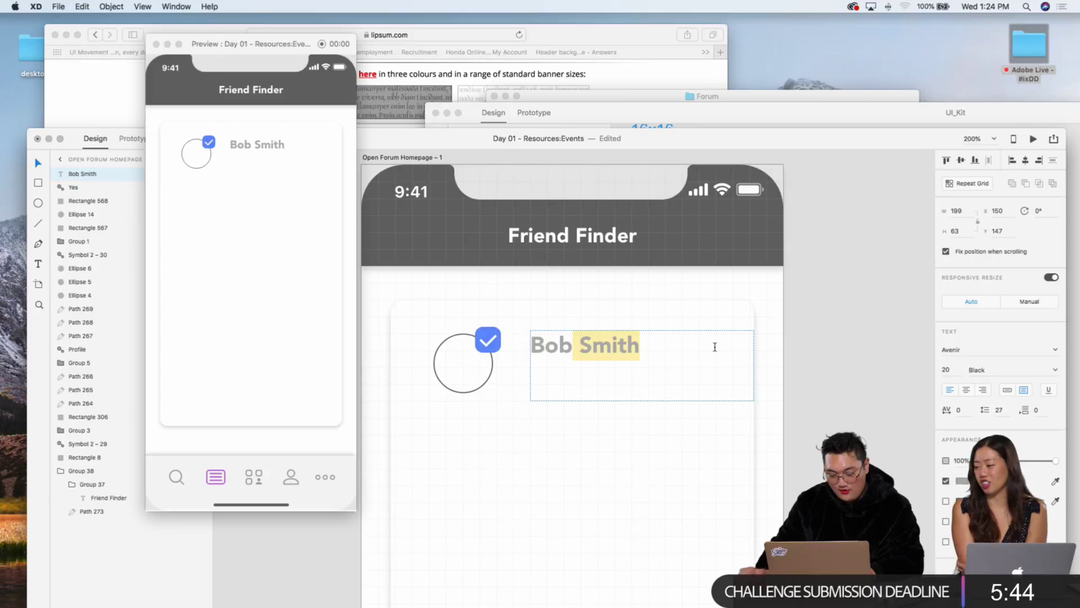
key("BackSpace")
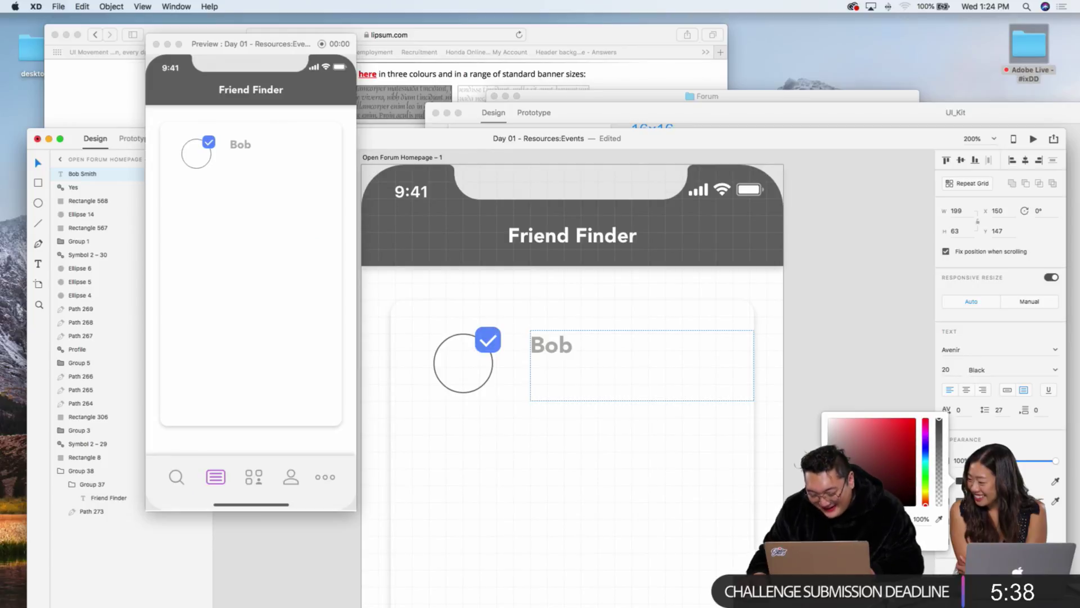
Step: Make the Bob label dark grey and add 'S.' after Bob
double_click(578, 357)
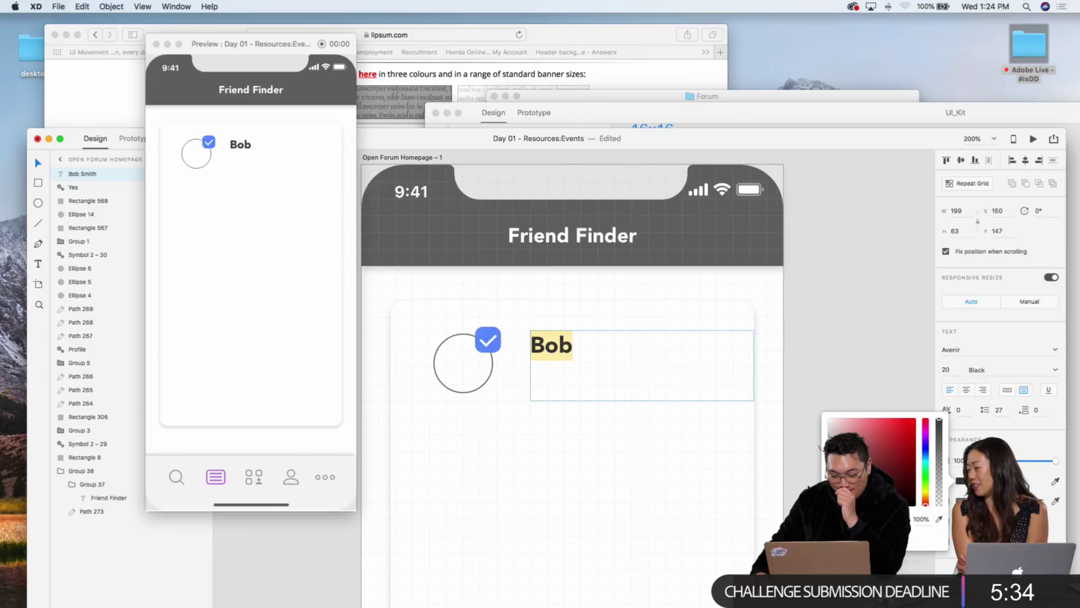
key("Escape")
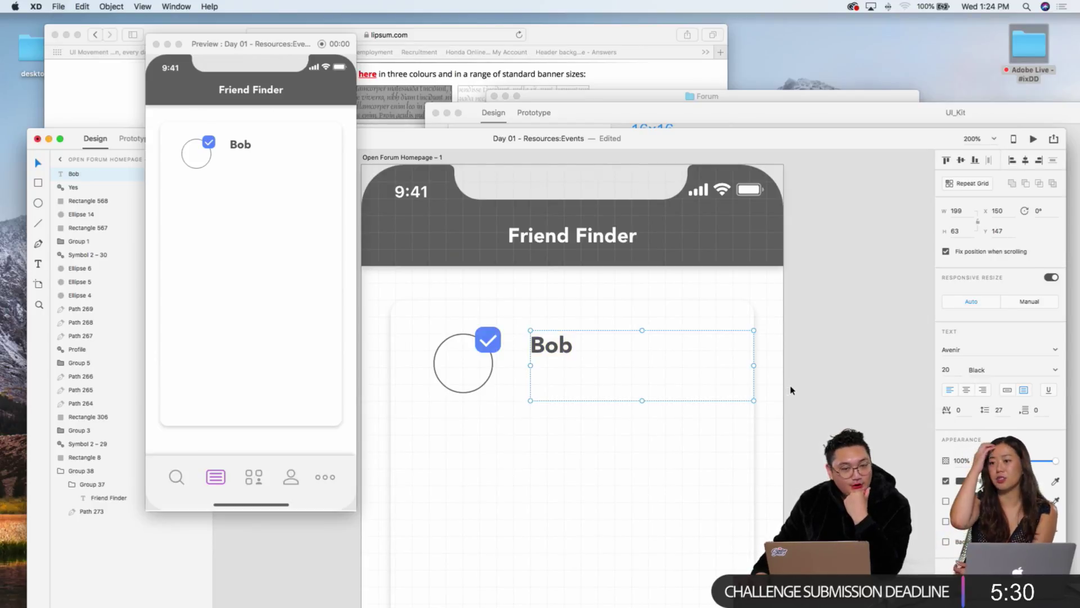
scroll(687, 371, "left", 2)
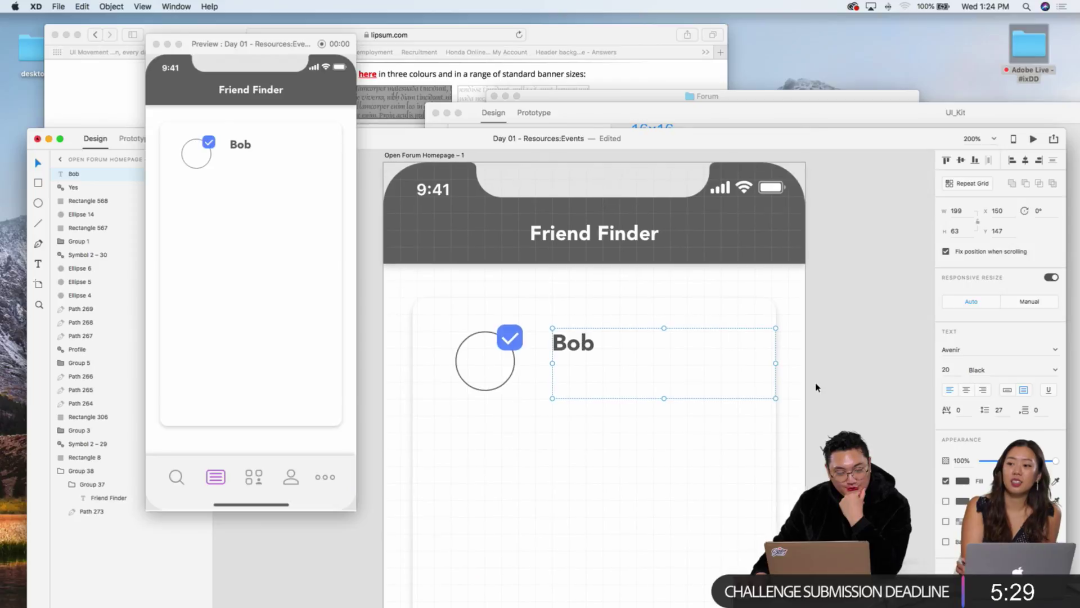
double_click(587, 353)
left_click(600, 344)
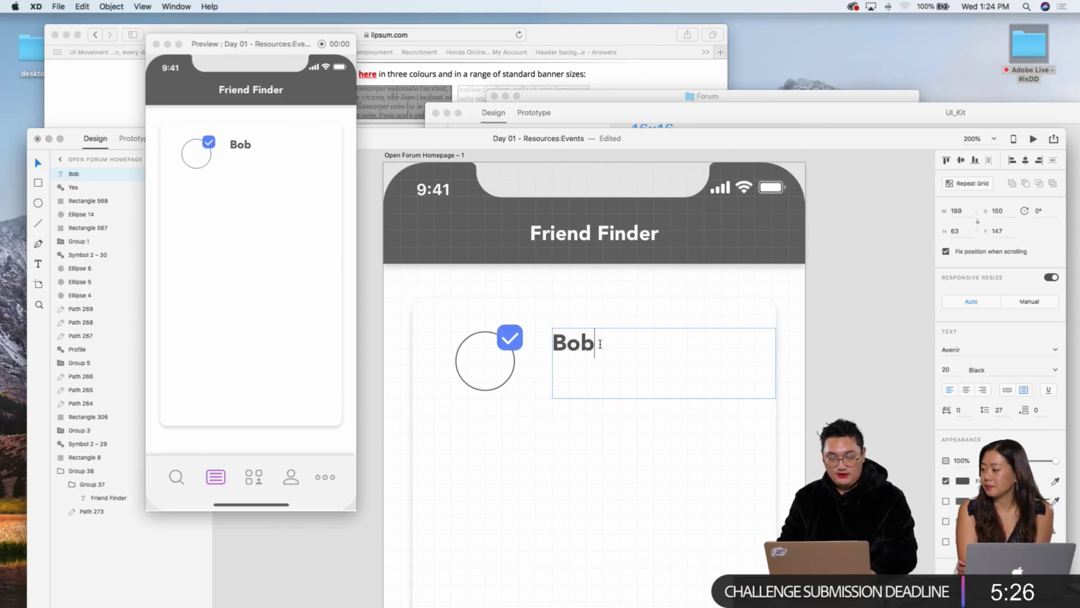
key("Return")
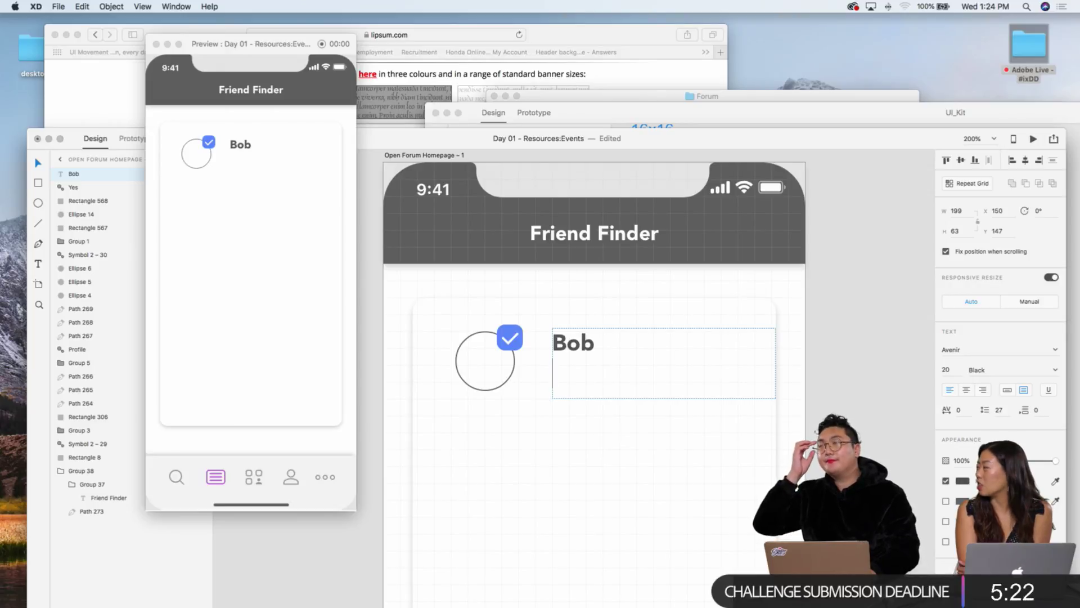
type("S.")
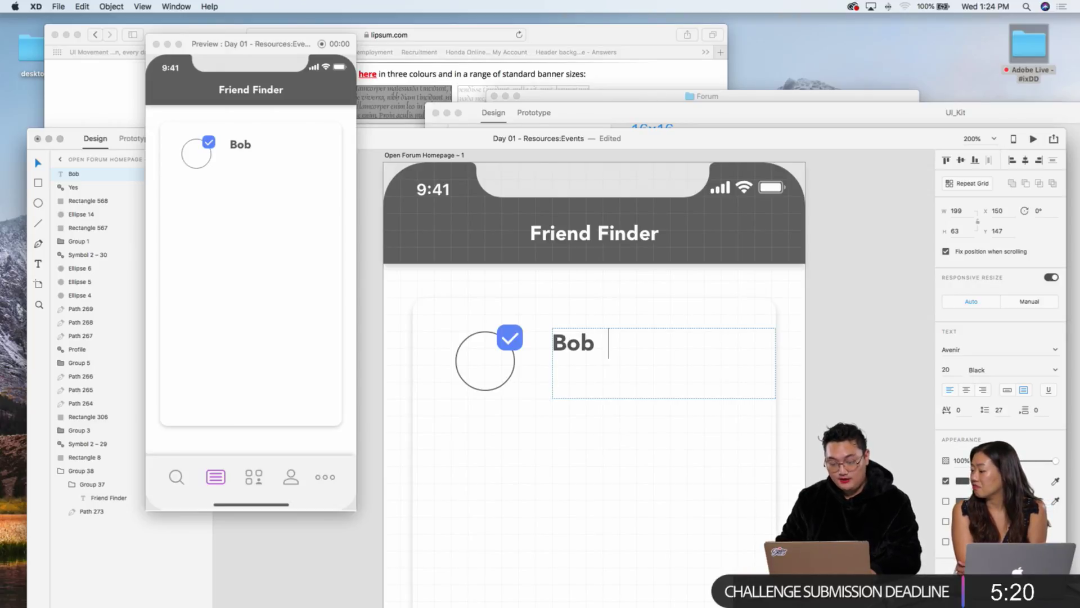
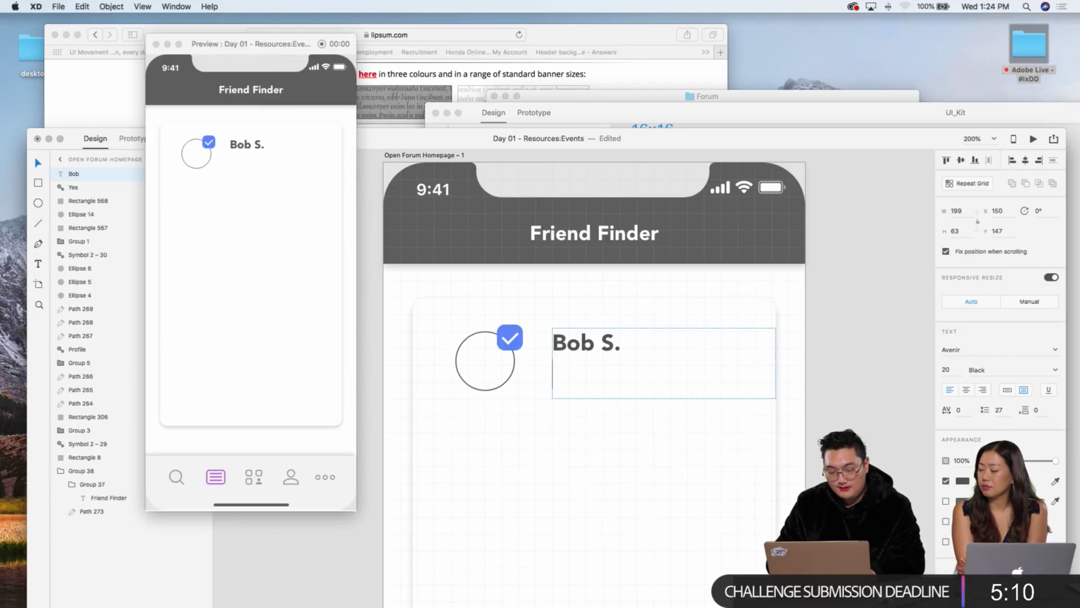
Step: Type '25 Years Old' on the second line of the Bob S. text
type("2")
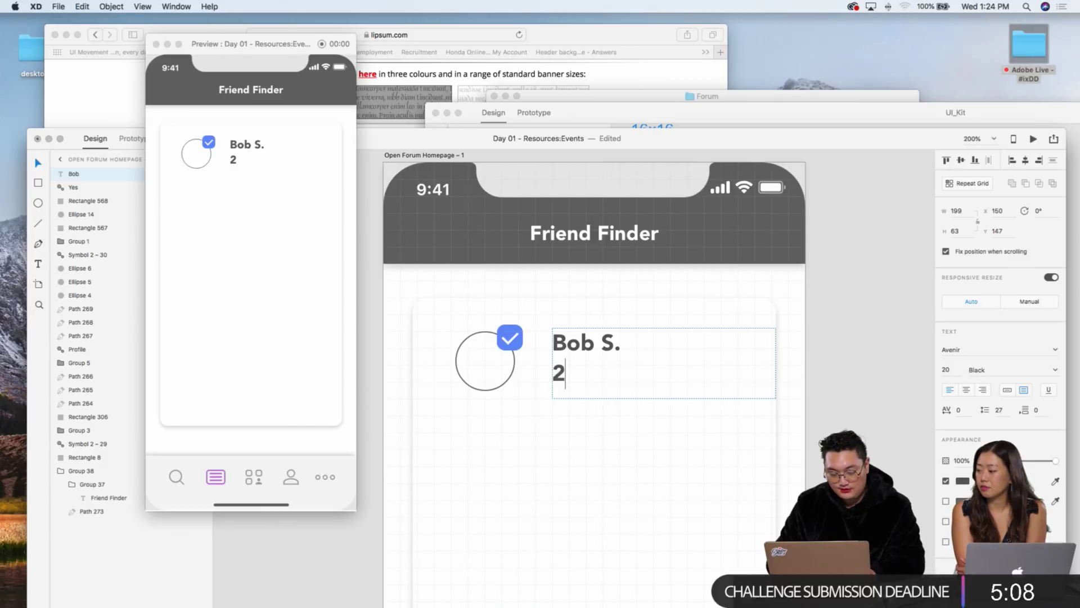
type("5 Years od")
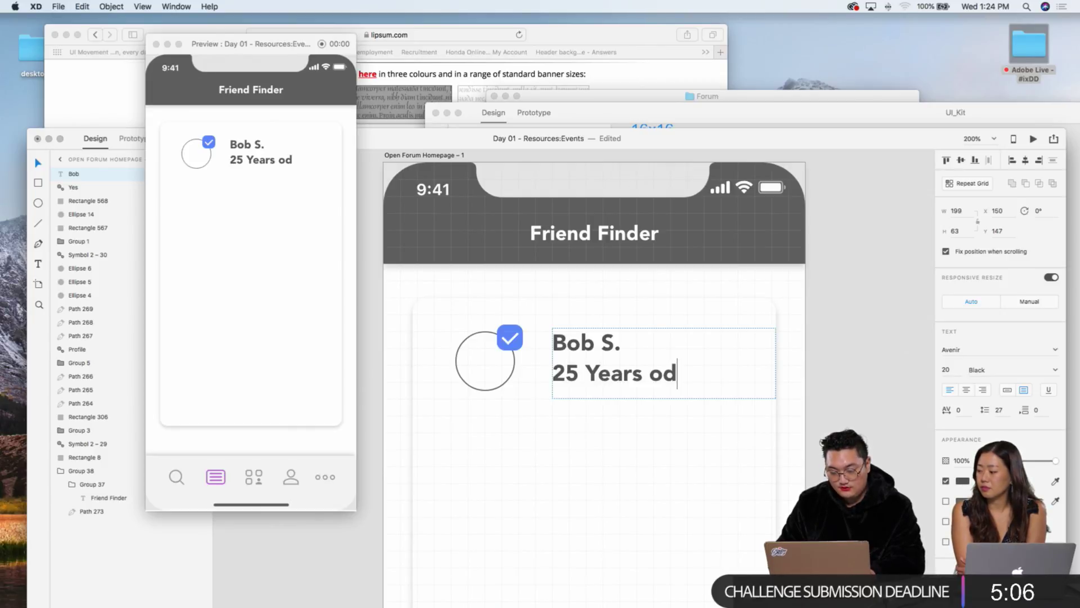
key("BackSpace")
key("BackSpace")
type("Old")
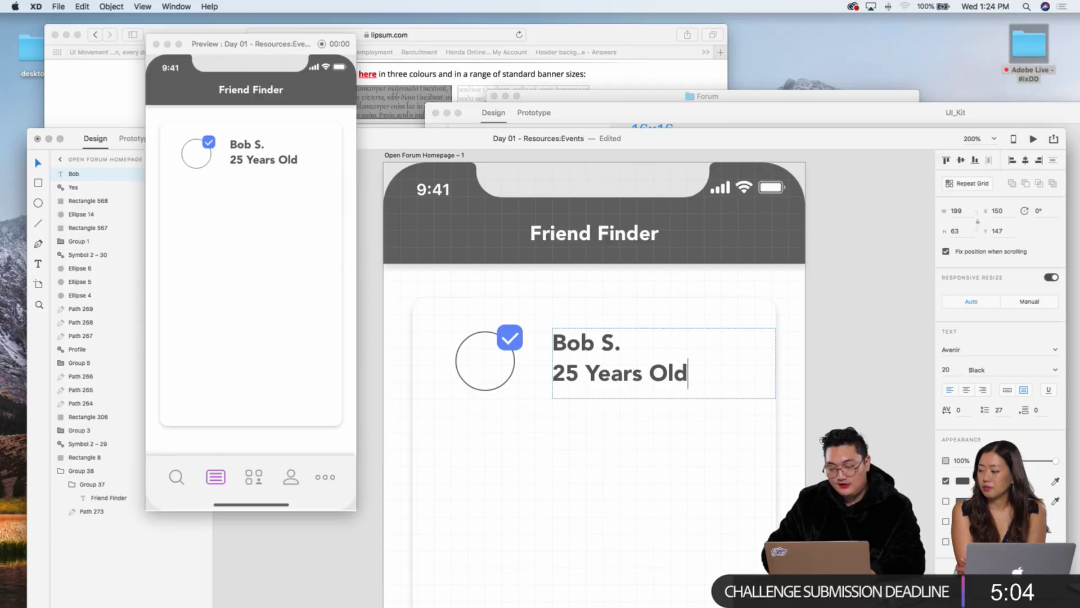
Step: Set the '25 Years Old' line to 12 pt Medium
left_click_drag(692, 372, 489, 375)
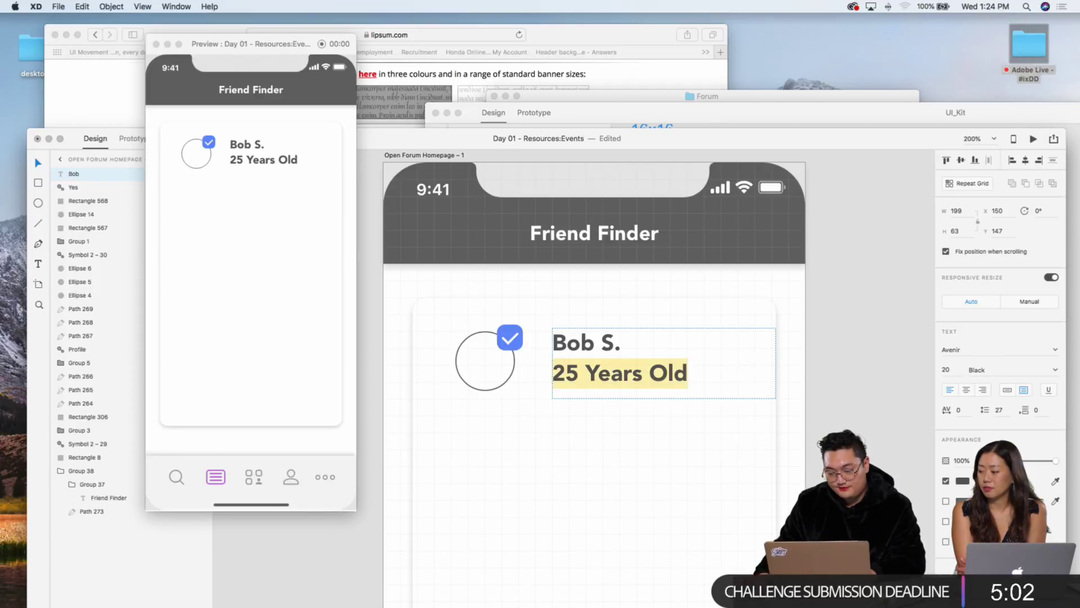
left_click(951, 370)
key("Down")
key("Down")
key("Down")
key("Down")
key("Down")
key("Down")
key("Down")
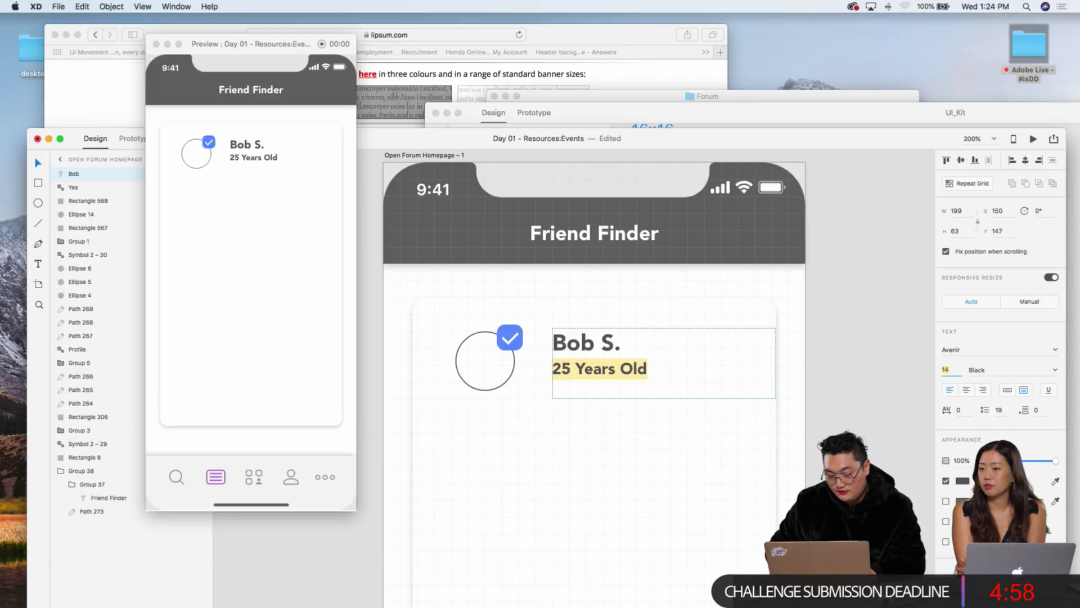
key("Down")
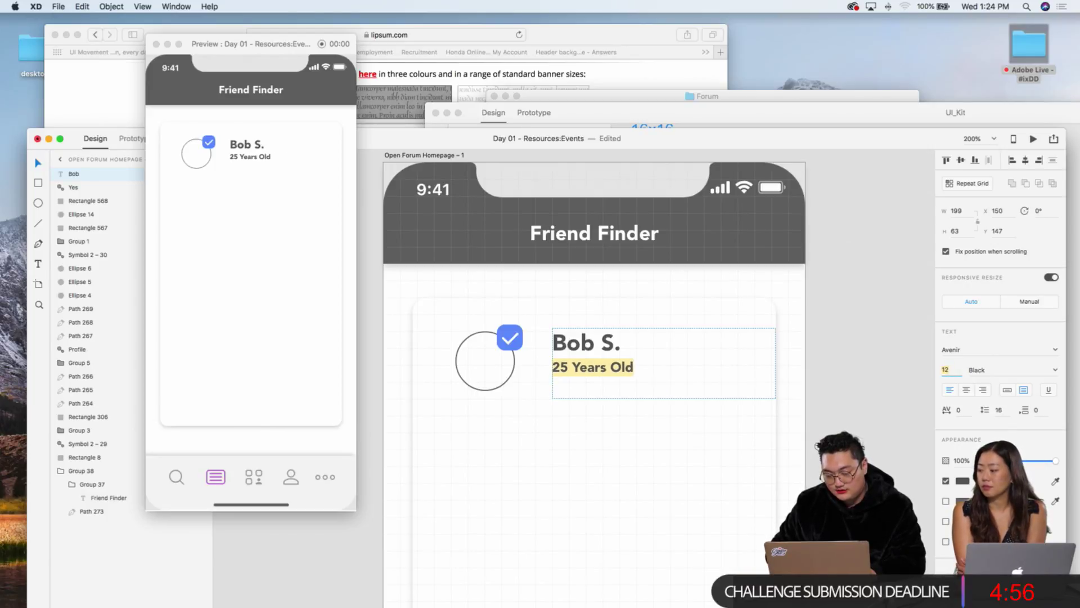
key("Up")
key("Down")
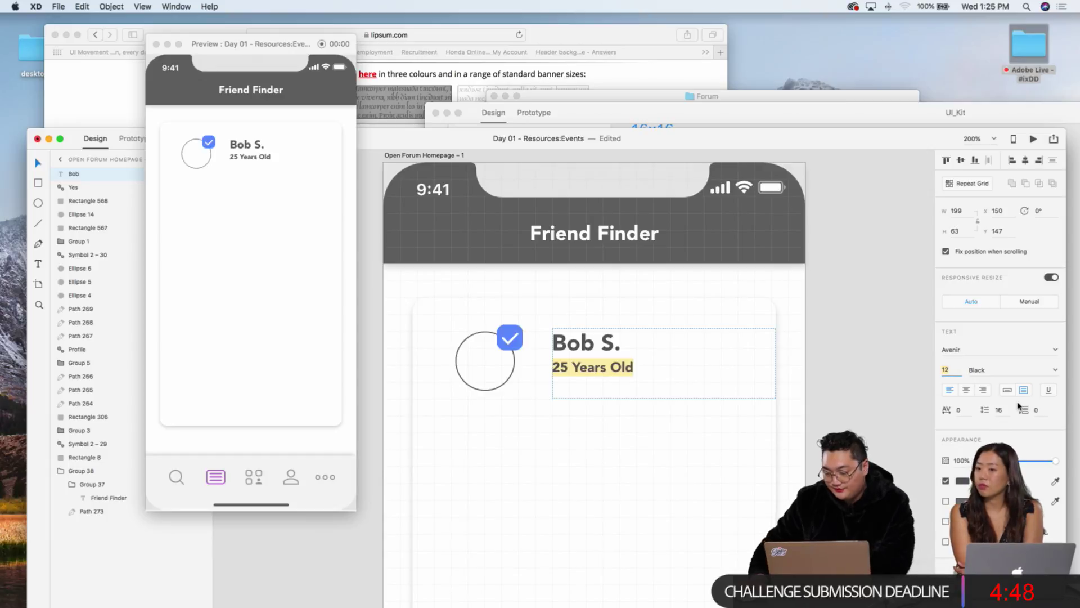
left_click(1054, 371)
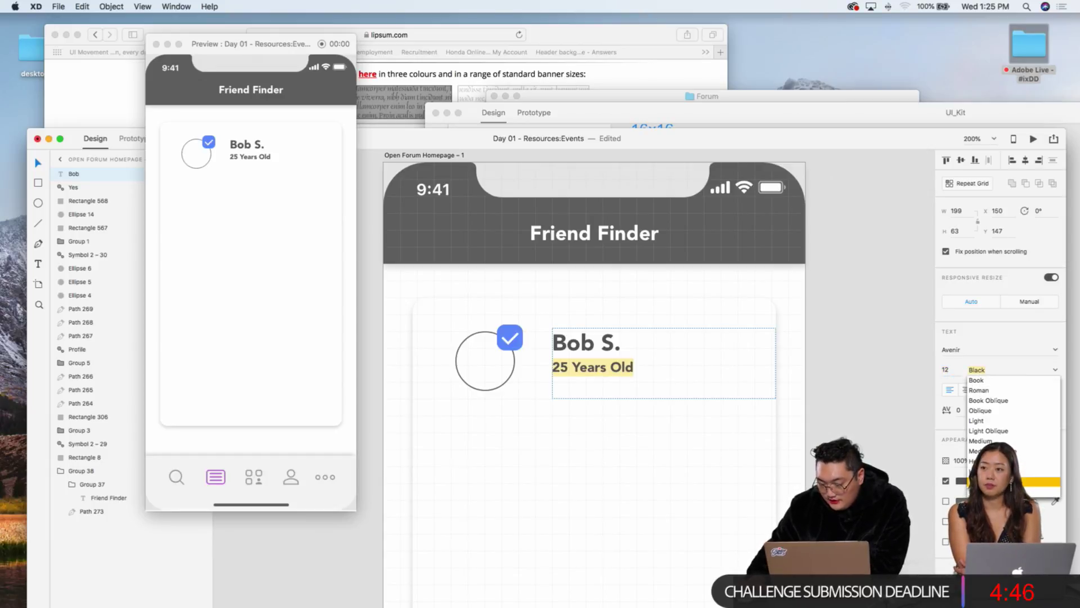
left_click(979, 390)
key("Escape")
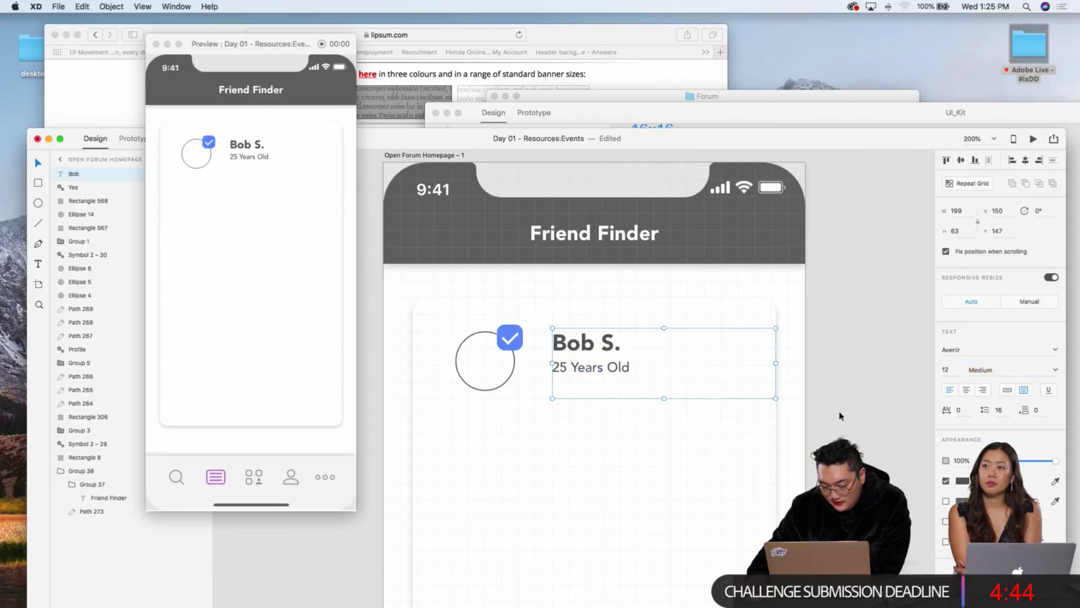
Step: Add 'Job' on a new line below the age
double_click(598, 368)
left_click(632, 367)
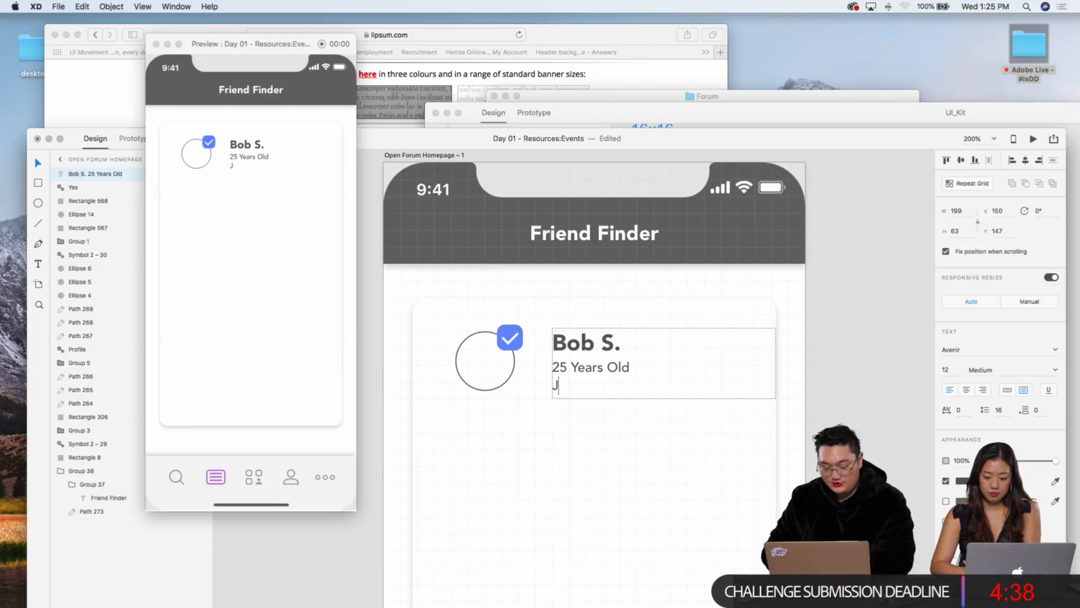
key("Return")
type("Job")
key("Escape")
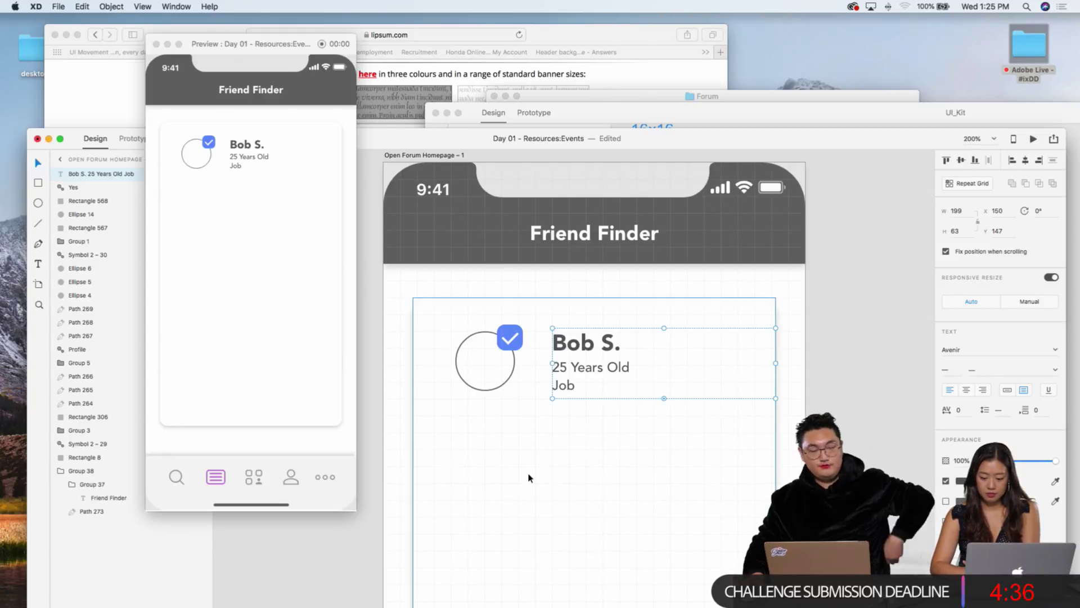
Step: Duplicate the Bob S. text block and move the copy down
left_click(529, 476)
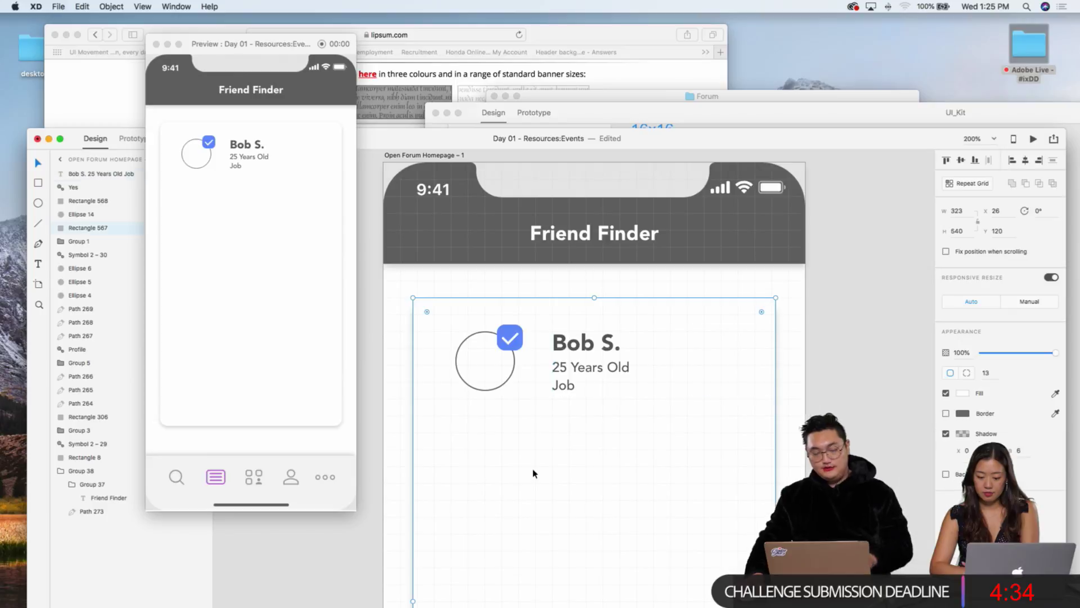
scroll(630, 487, "down", 3)
key("super+1")
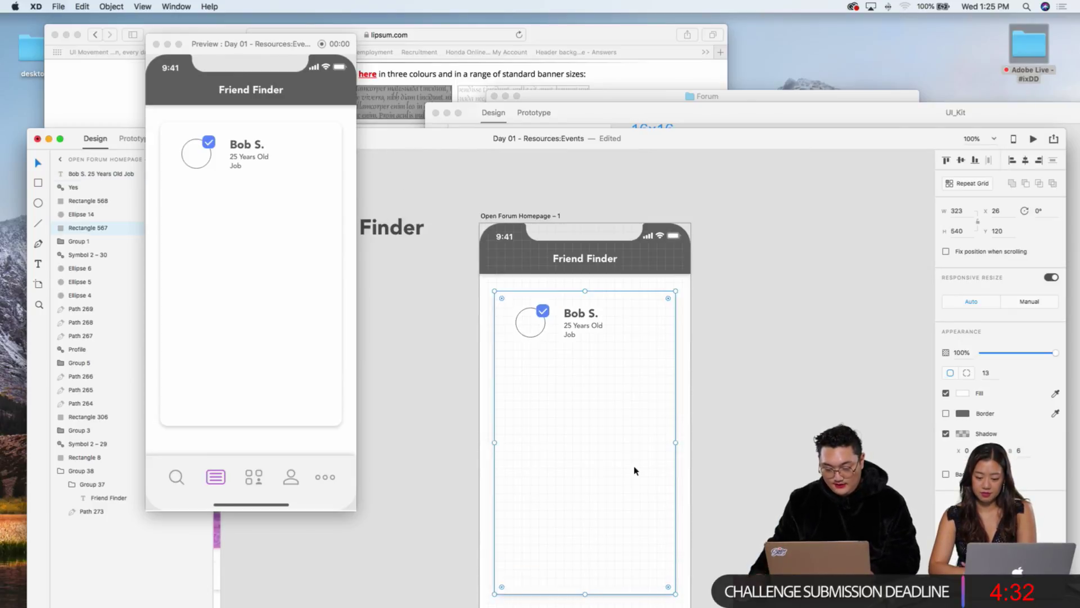
scroll(633, 475, "left", 10)
scroll(629, 472, "down", 5)
scroll(628, 472, "left", 4)
scroll(627, 472, "down", 3)
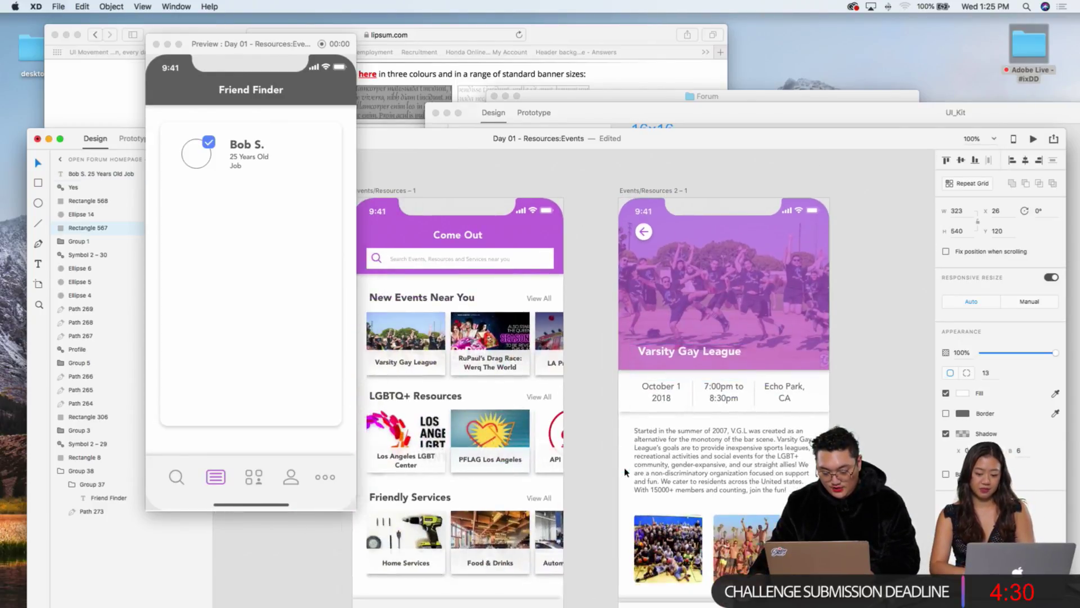
scroll(626, 471, "right", 10)
scroll(625, 473, "up", 5)
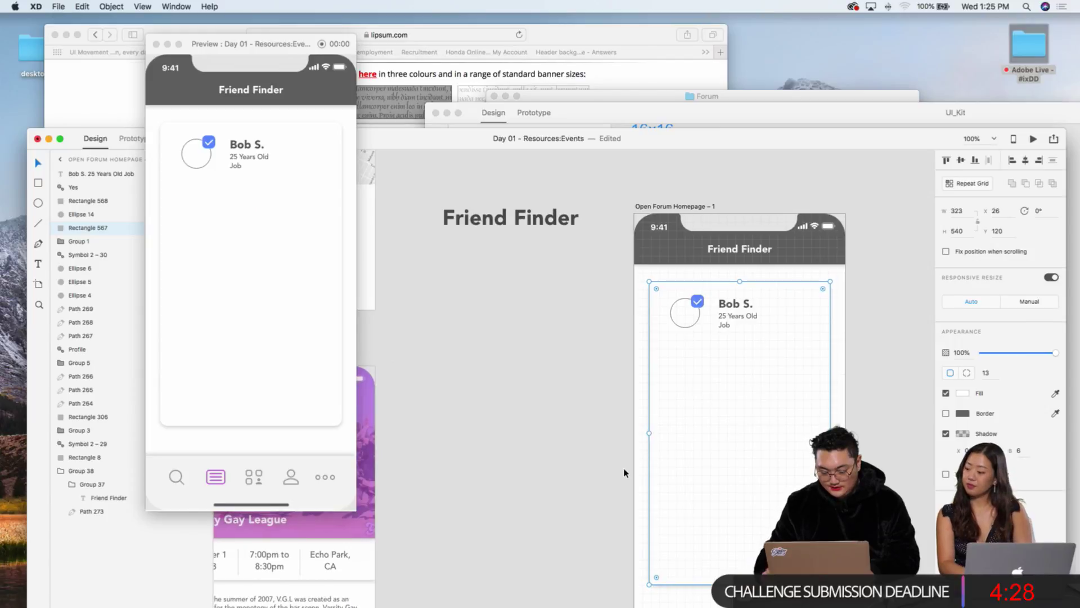
scroll(625, 473, "up", 5)
scroll(647, 419, "right", 5)
left_click(698, 207)
key("super+d")
key("shift+Down")
key("shift+Down")
key("shift+Down")
key("shift+Down")
key("shift+Down")
key("shift+Down")
key("shift+Down")
Step: Retype the copy as 'My Coming Out Story' and widen it to fit one line
double_click(716, 285)
left_click(737, 296)
key("super+a")
type("Coming Out")
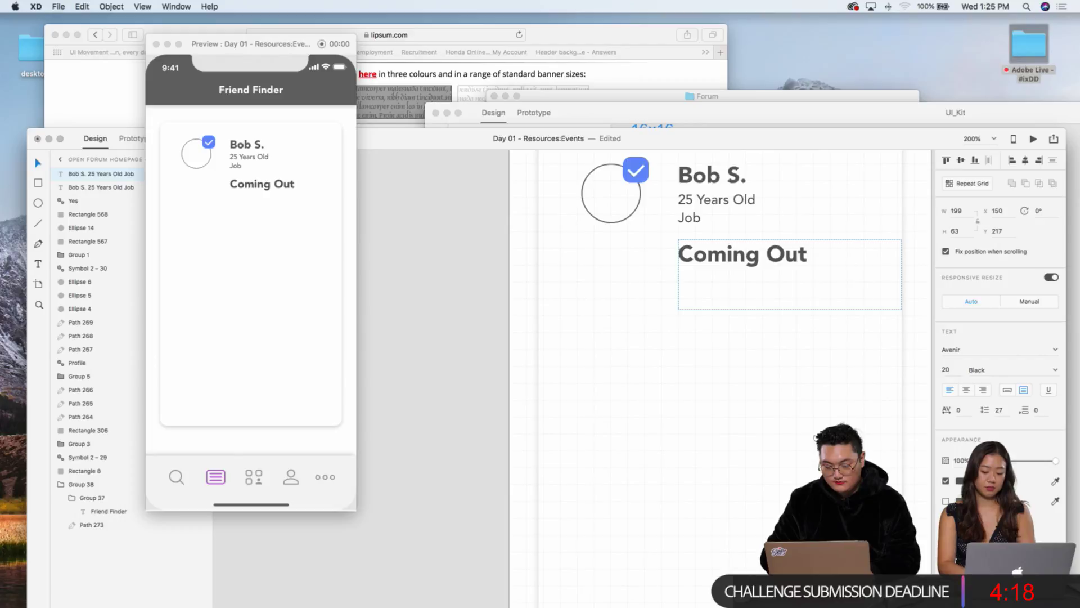
key("super+a")
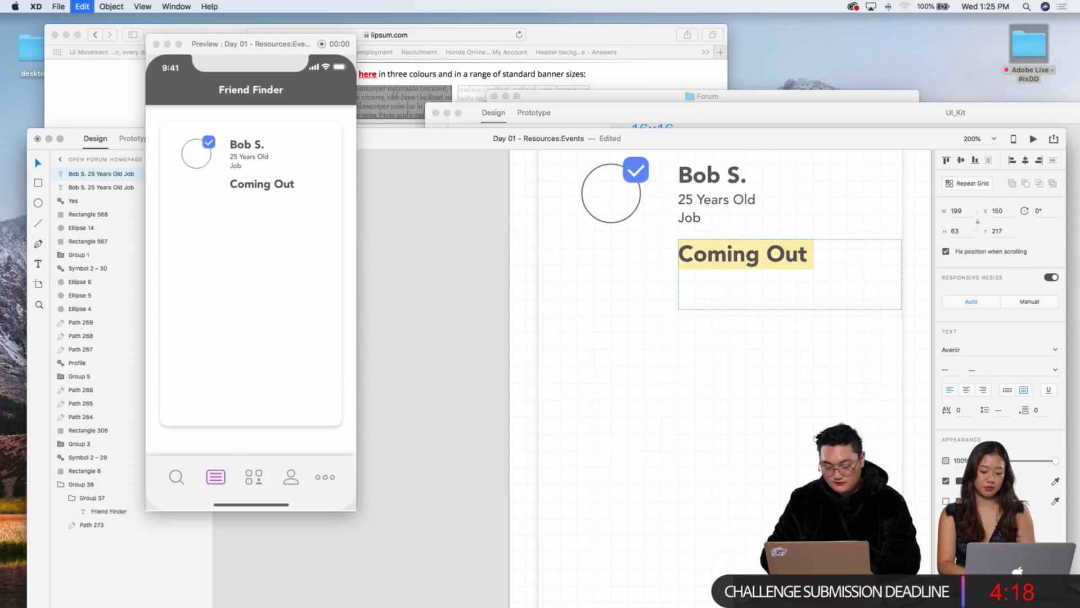
type("My Coming Out ")
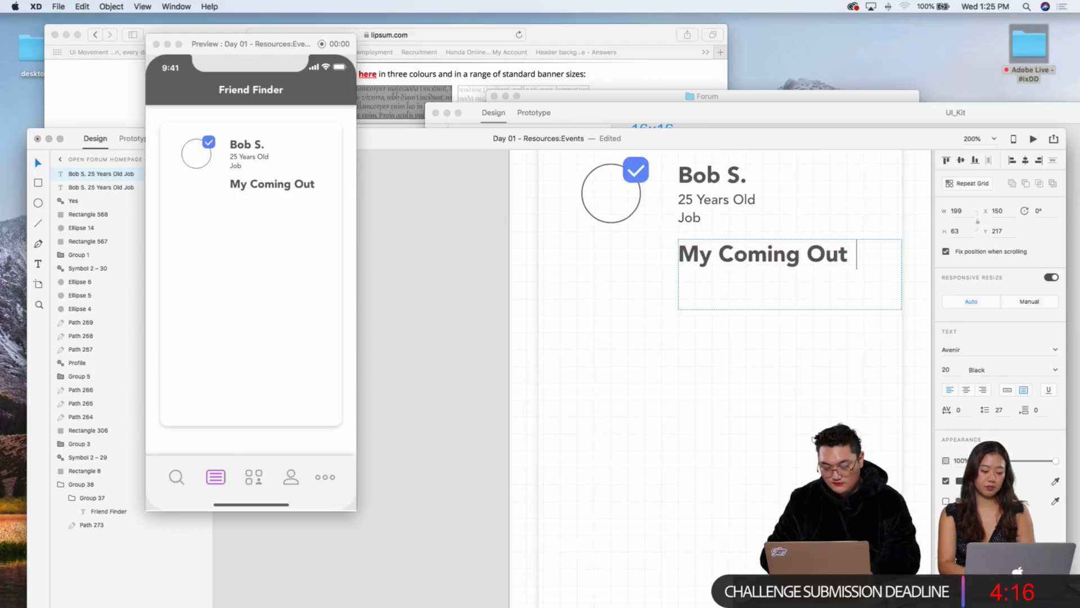
type("Story")
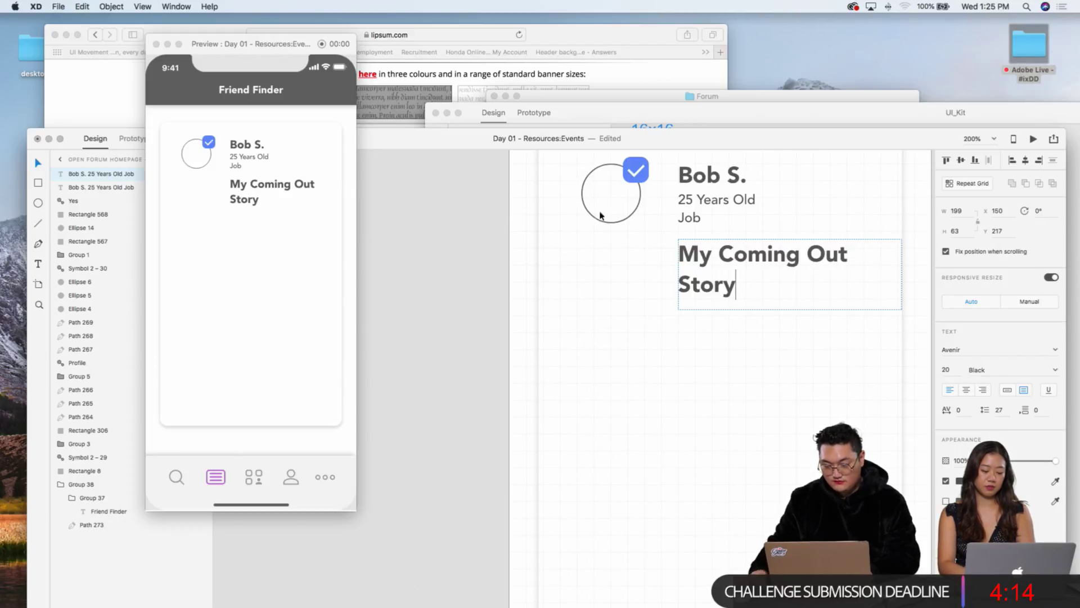
key("Escape")
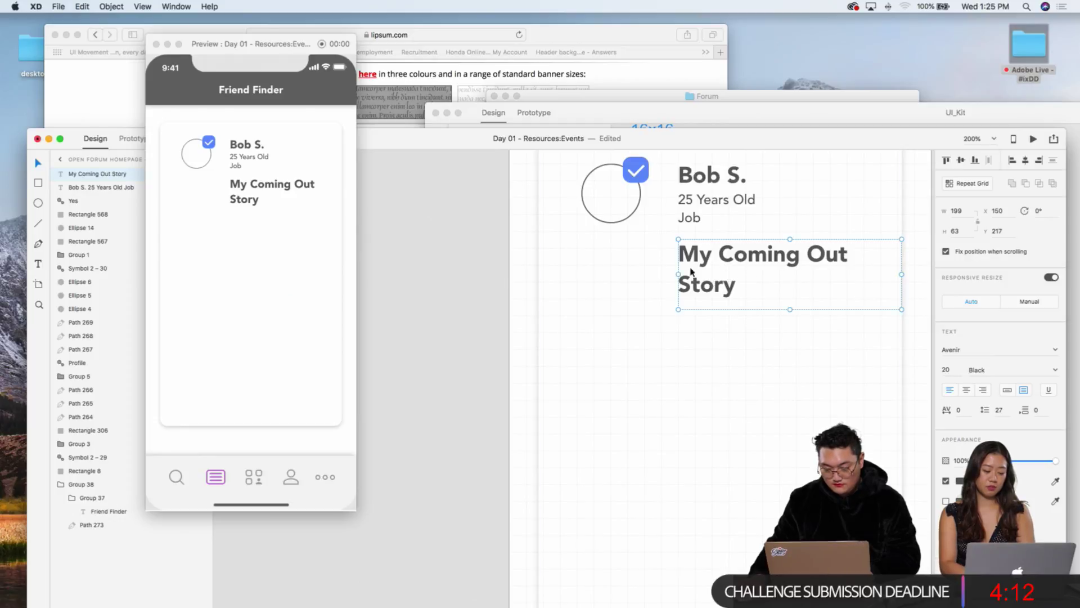
left_click_drag(679, 274, 582, 274)
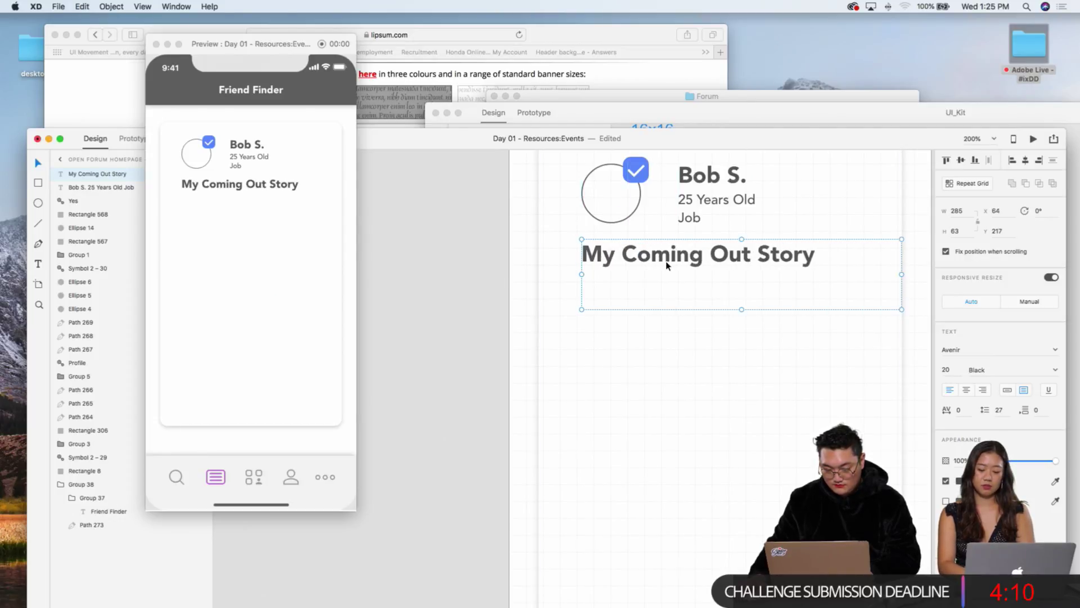
left_click_drag(667, 265, 669, 273)
Step: Paste the Varsity Gay League description paragraph into the Friend Finder card
key("super+minus")
key("super+minus")
key("super+minus")
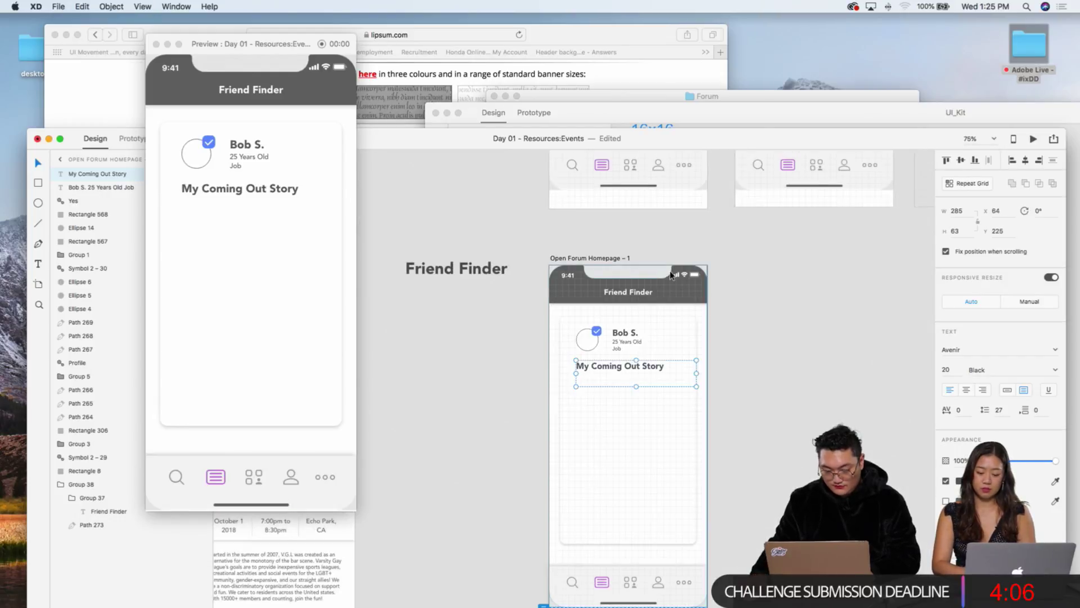
scroll(670, 275, "down", 3)
scroll(670, 275, "left", 5)
scroll(670, 275, "left", 4)
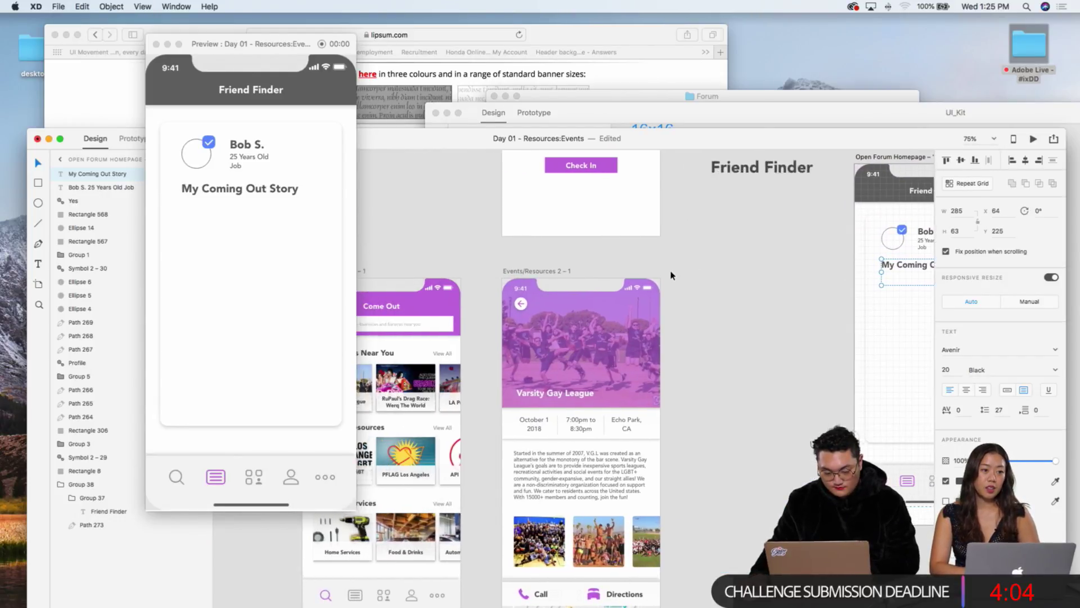
scroll(671, 274, "left", 3)
left_click(644, 432)
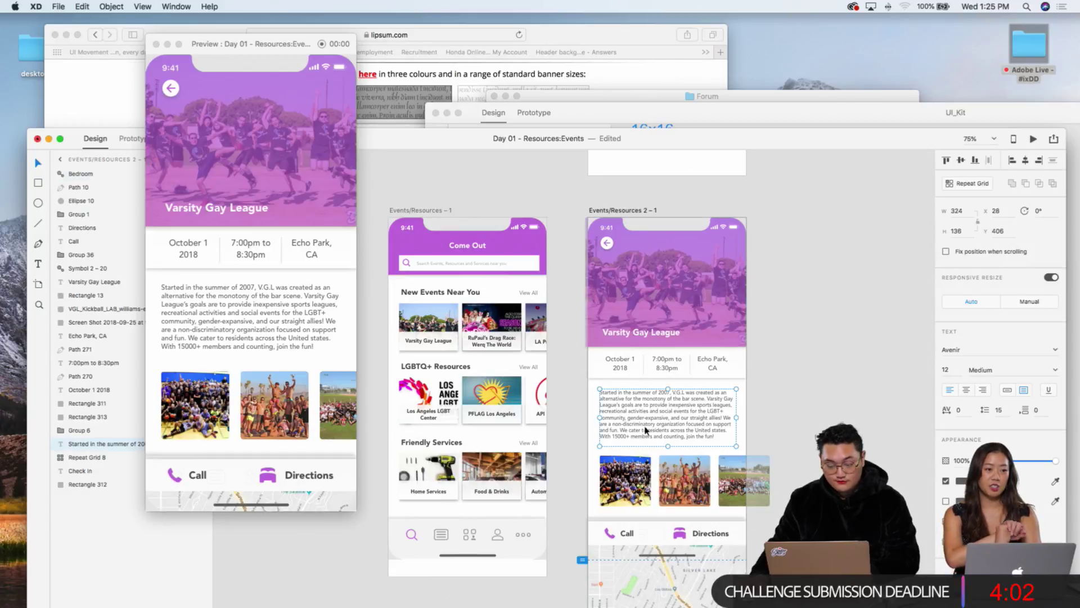
scroll(676, 416, "right", 8)
scroll(675, 416, "down", 2)
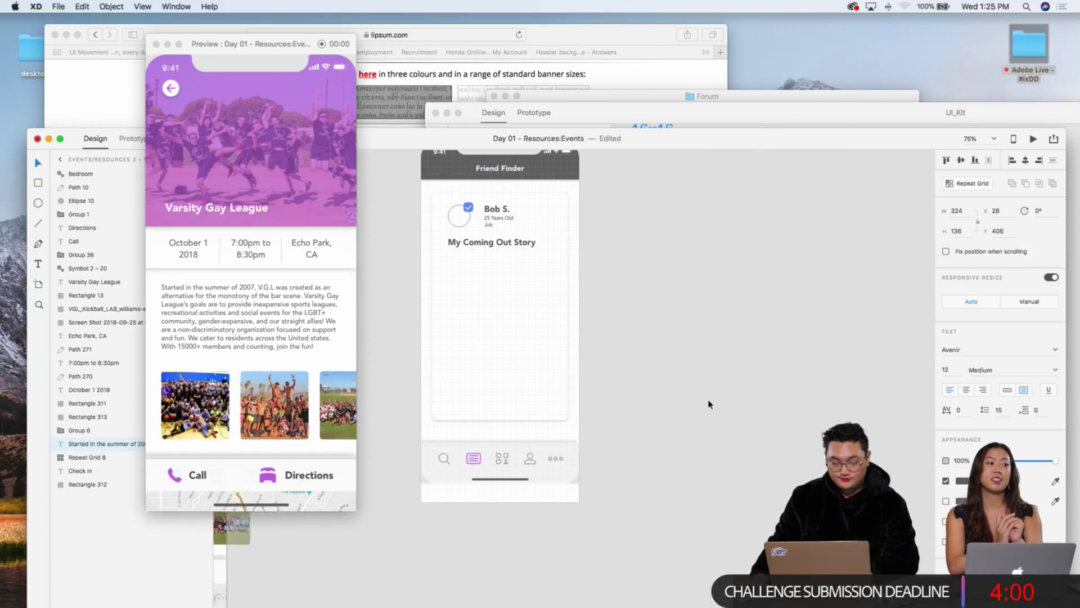
left_click(708, 404)
scroll(709, 404, "left", 4)
key("super+equal")
key("super+equal")
key("super+equal")
scroll(664, 326, "up", 5)
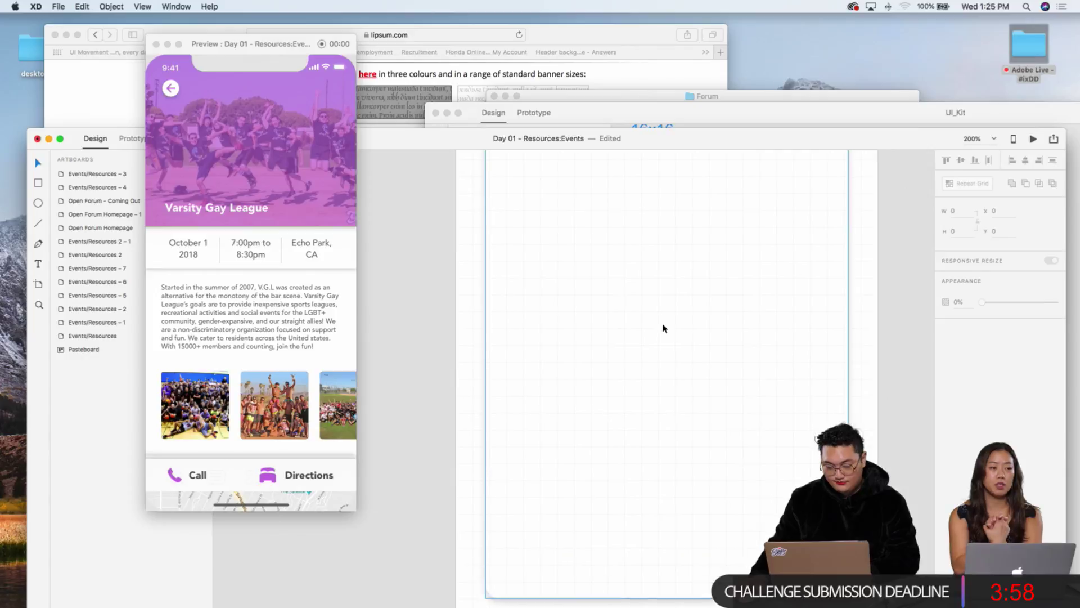
scroll(663, 330, "right", 1)
type("Started in the summer of 2007, V.G.L was created as an alternative for the monotony of the bar scene. Varsity Gay League's goals are to provide inexpensive sports leagues, recreational activities and social events for the LGBT+ community, gender-expansive, and our straight allies! We are a non-discriminatory organization focused on support and fun. We cater to residents across the United states. With 15000+ members and counting, join the fun!")
Step: Move the paragraph just below the heading and enlarge its box to show all lines
left_click_drag(817, 507, 795, 336)
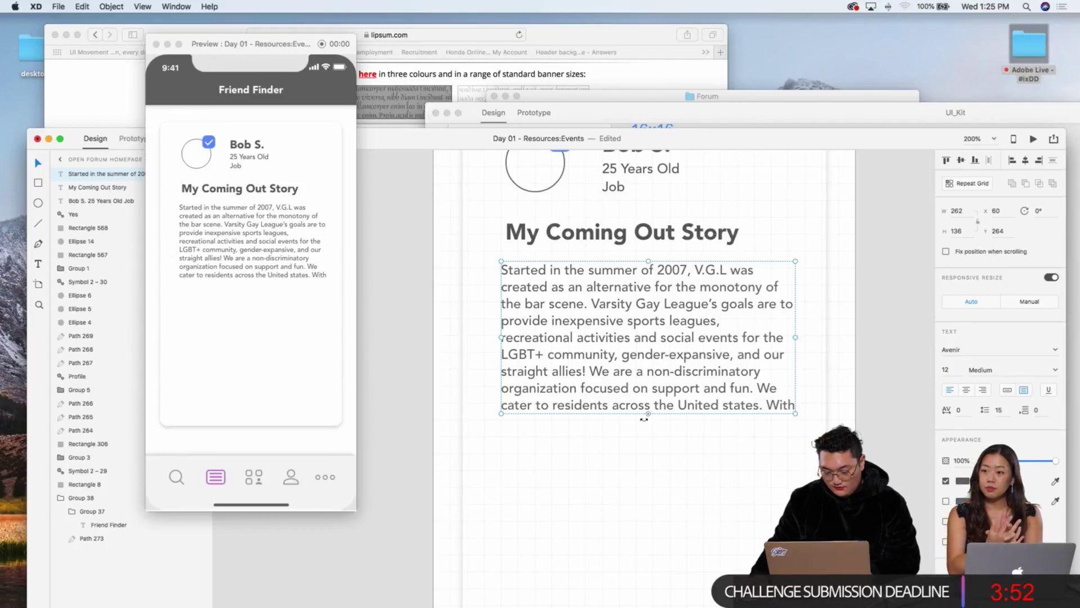
left_click_drag(648, 414, 650, 574)
double_click(707, 417)
left_click(724, 407)
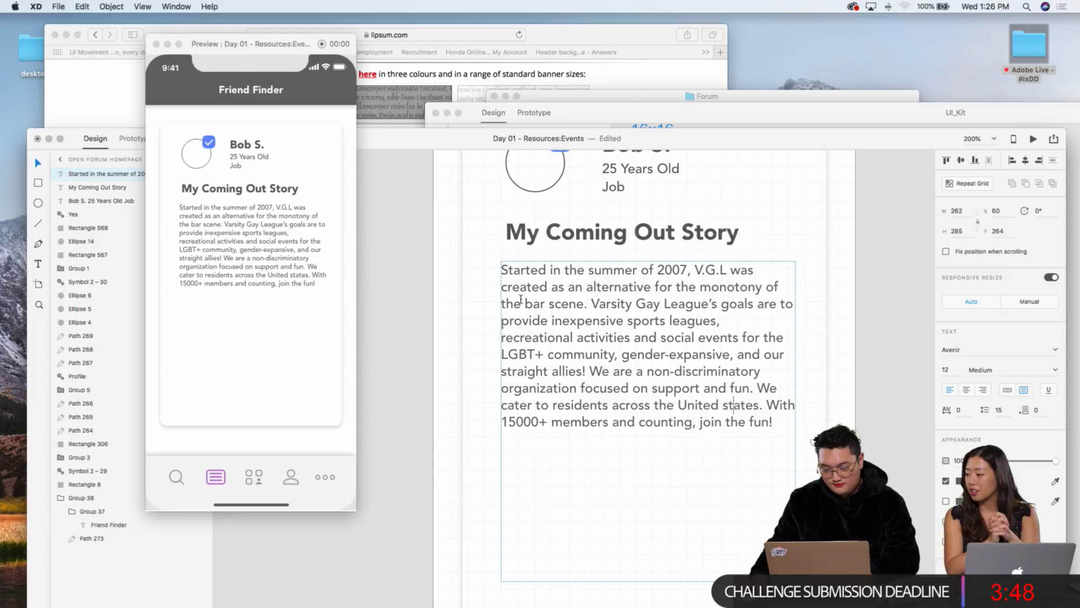
Step: Stretch the story body text box taller to a height of 355
left_click(591, 239)
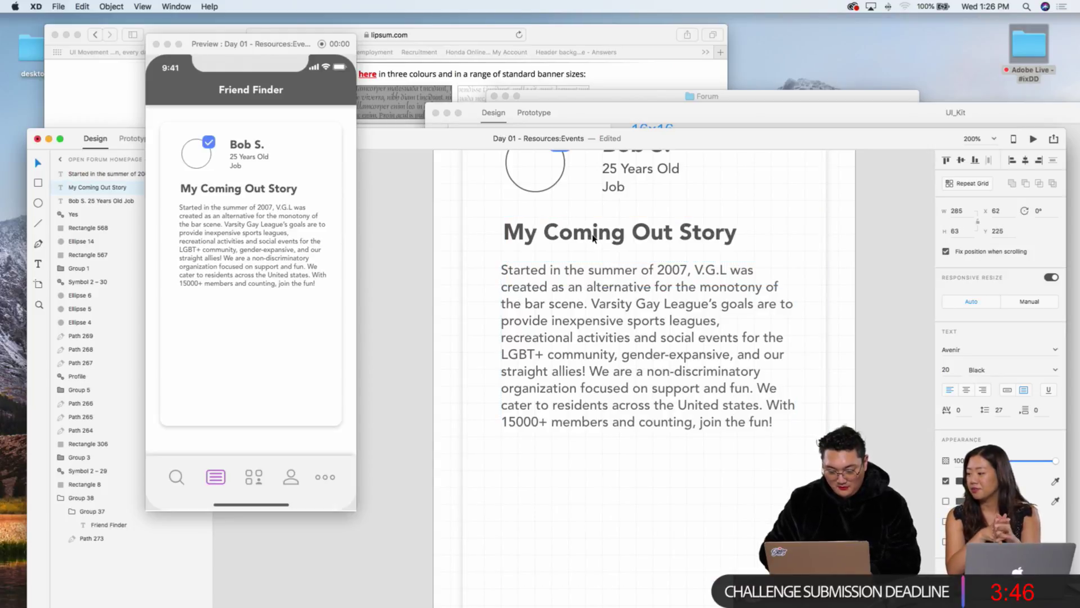
left_click(854, 274)
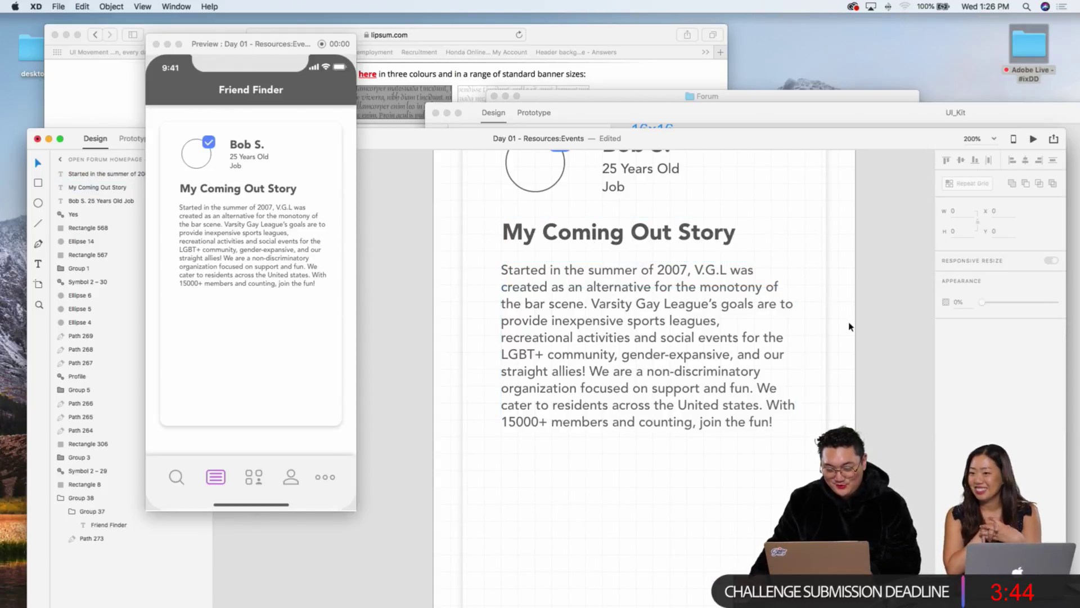
left_click(682, 365)
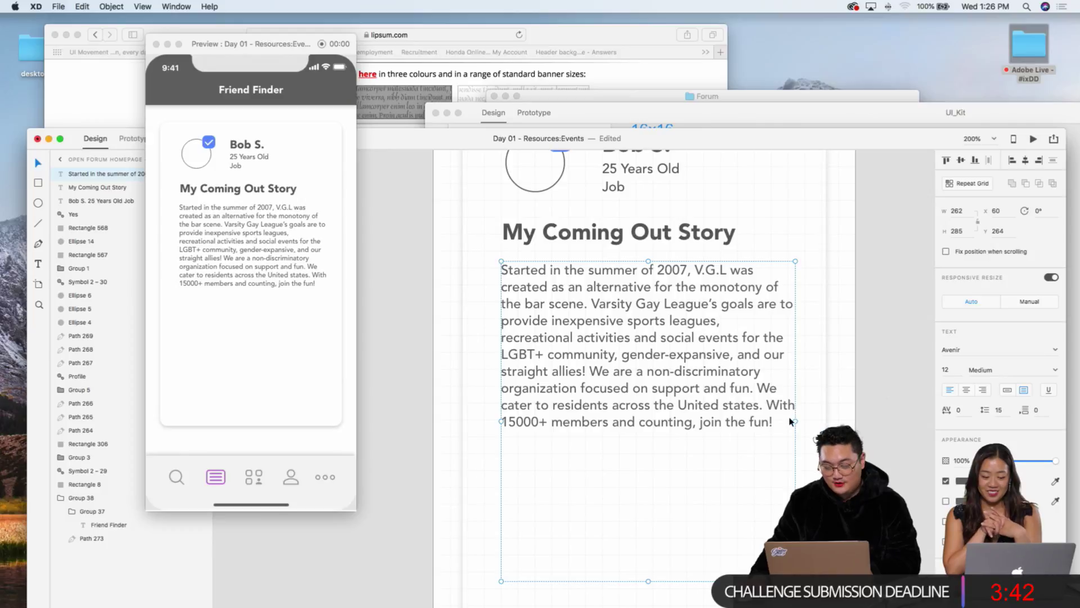
scroll(797, 405, "down", 3)
scroll(798, 405, "down", 2)
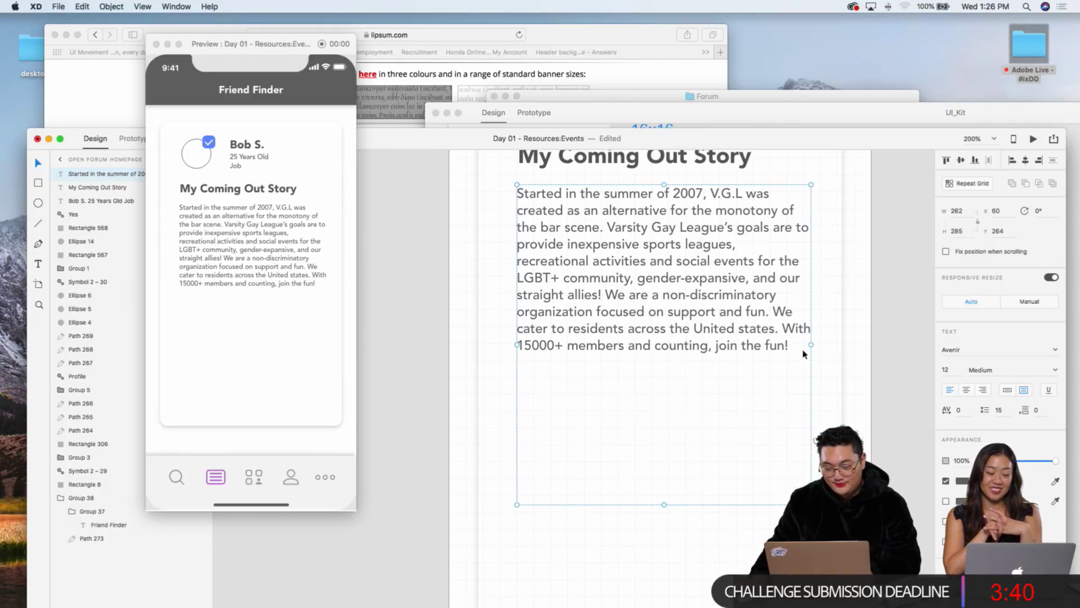
scroll(804, 356, "down", 3)
left_click_drag(700, 427, 673, 494)
key("super+z")
scroll(675, 493, "up", 5)
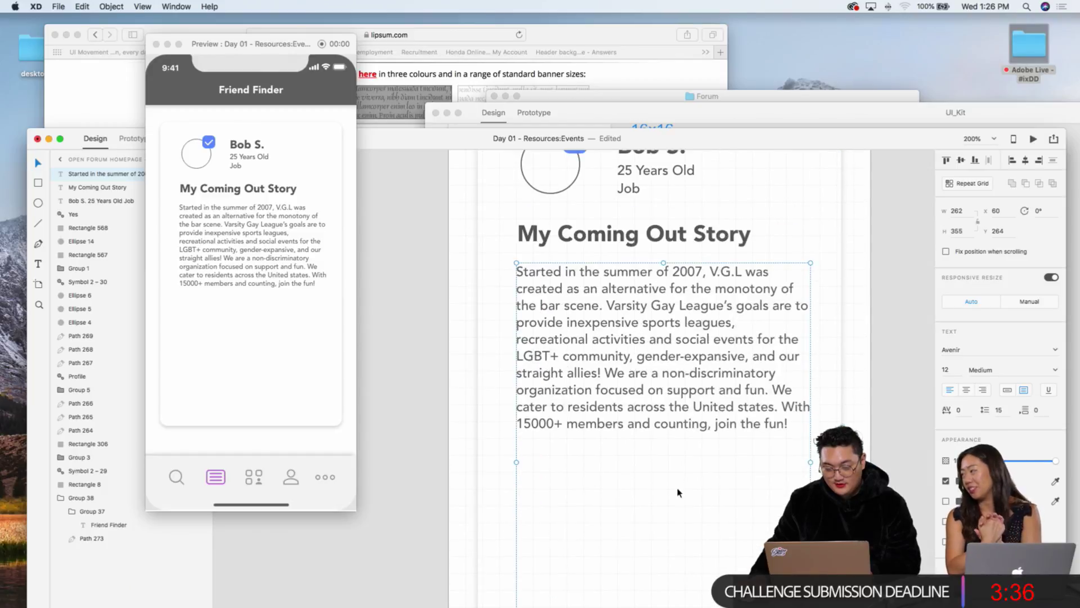
left_click(866, 413)
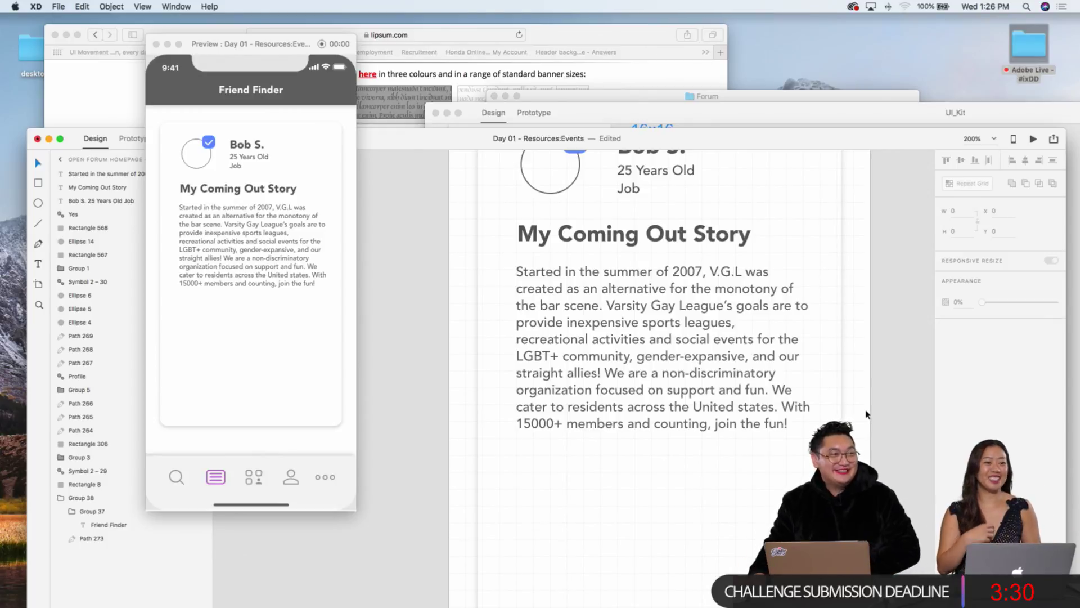
Step: Nudge the heading and body text together slightly lower on the card
left_click(722, 236)
left_click(698, 317, "shift")
key("shift+Down")
key("shift+Down")
key("shift+Down")
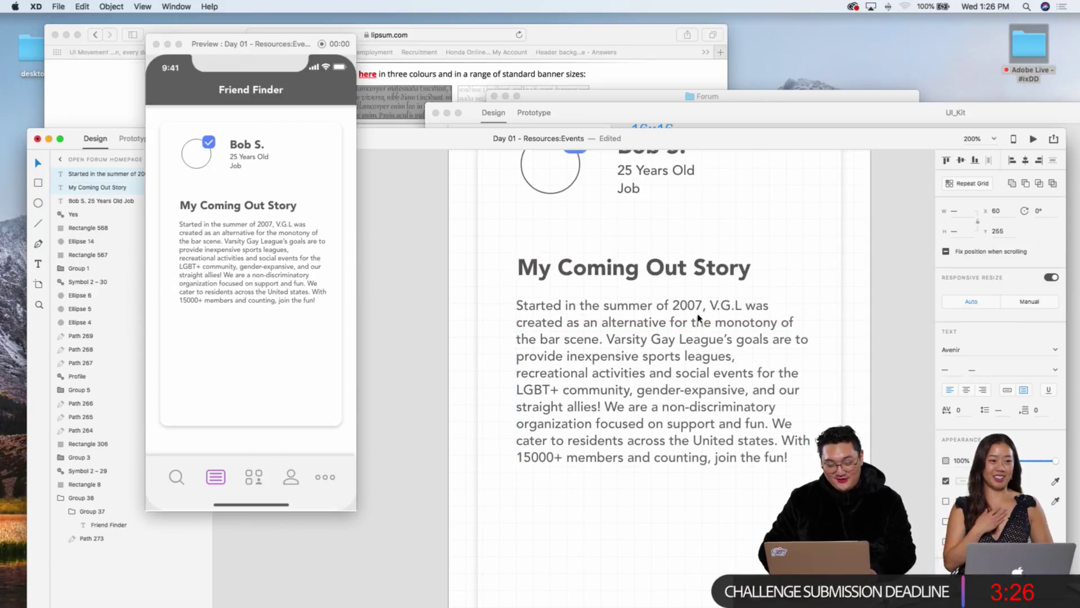
key("shift+Up")
key("shift+Up")
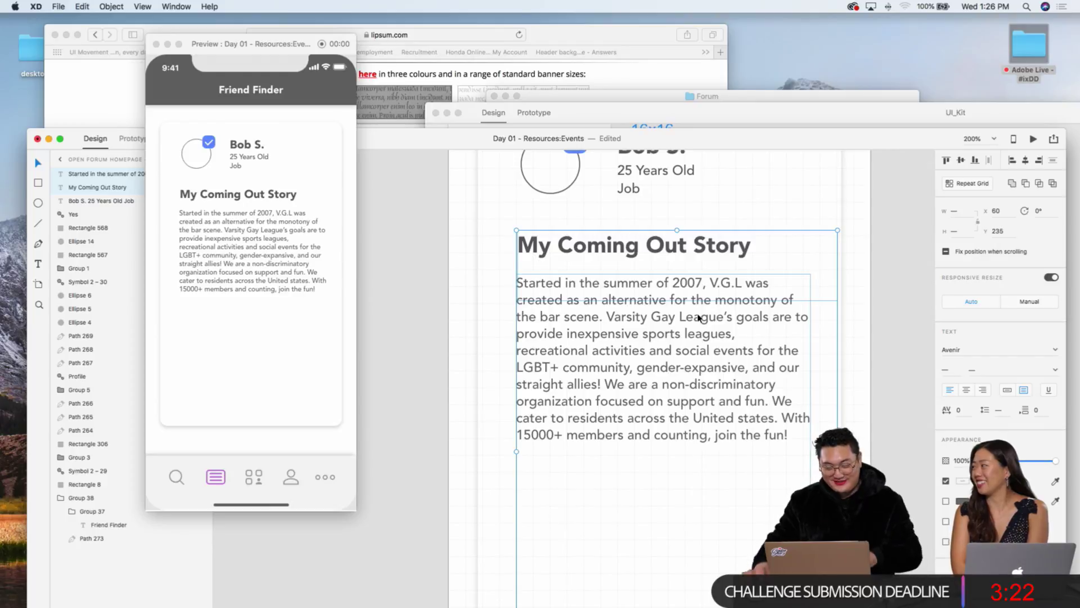
left_click(894, 285)
key("super+1")
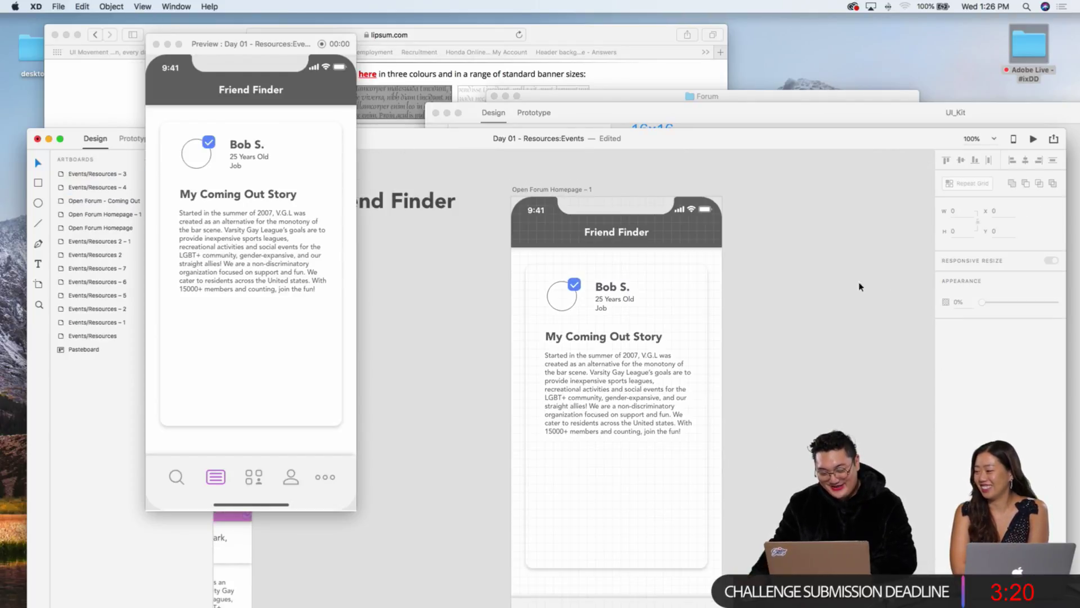
scroll(725, 296, "up", 3)
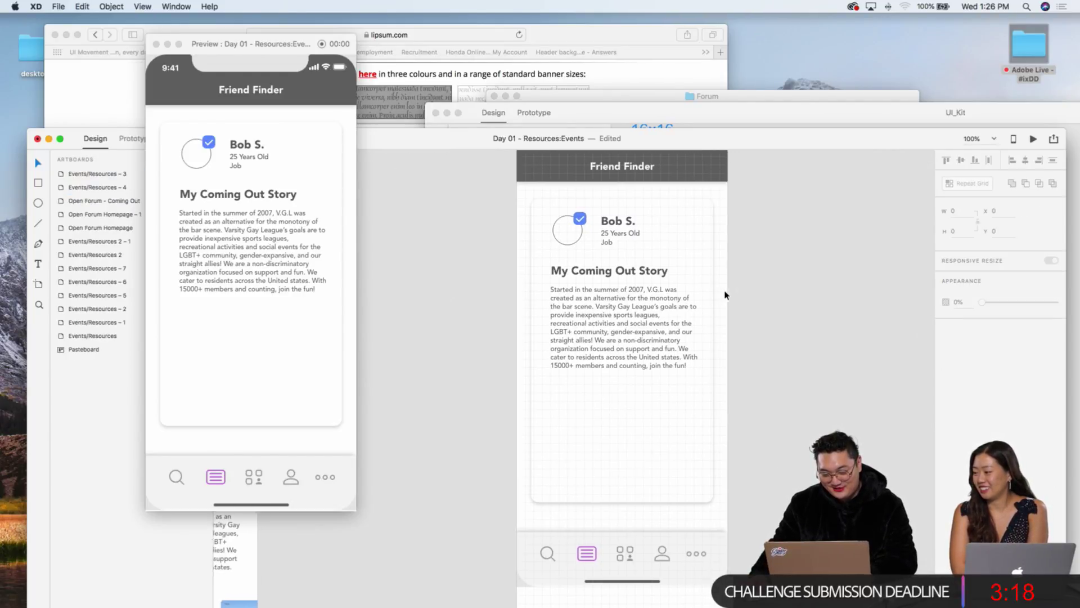
scroll(710, 284, "down", 3)
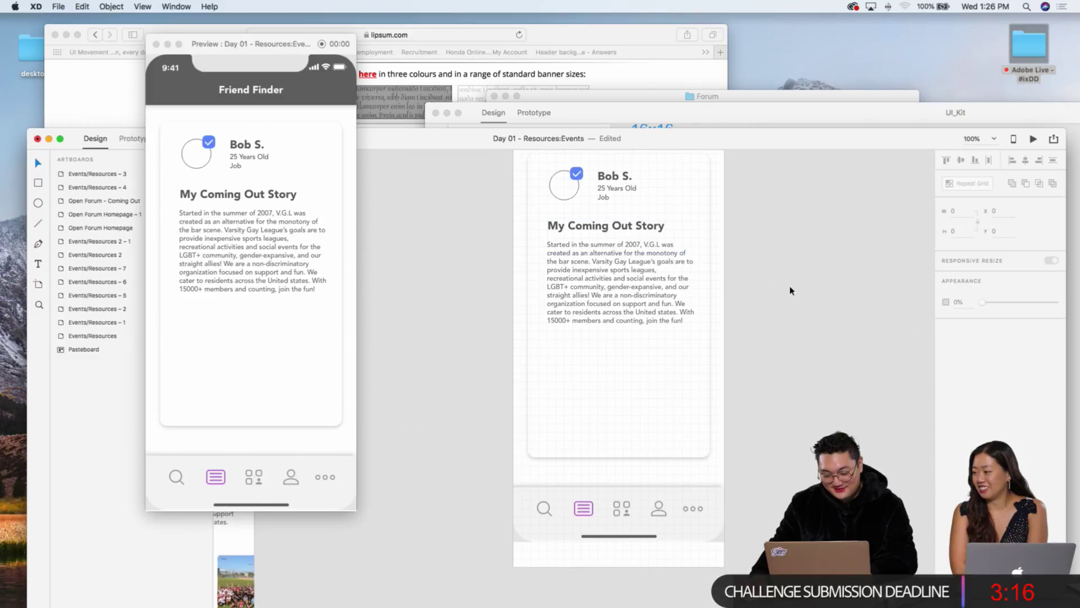
left_click(647, 331)
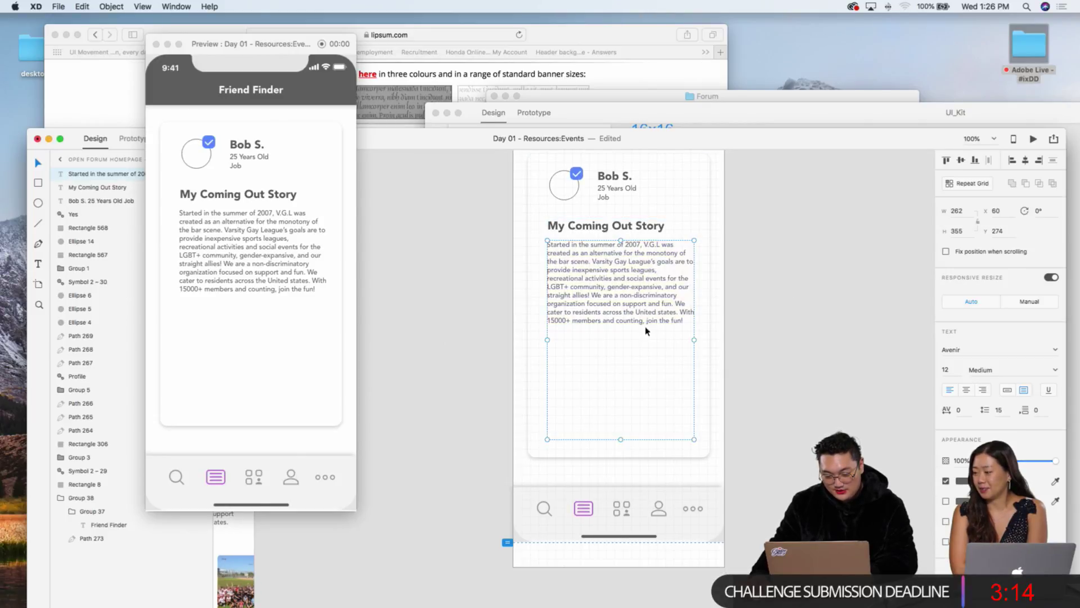
Step: Replace the story body with the Lorem ipsum paragraph copied from lipsum.com
left_click(571, 76)
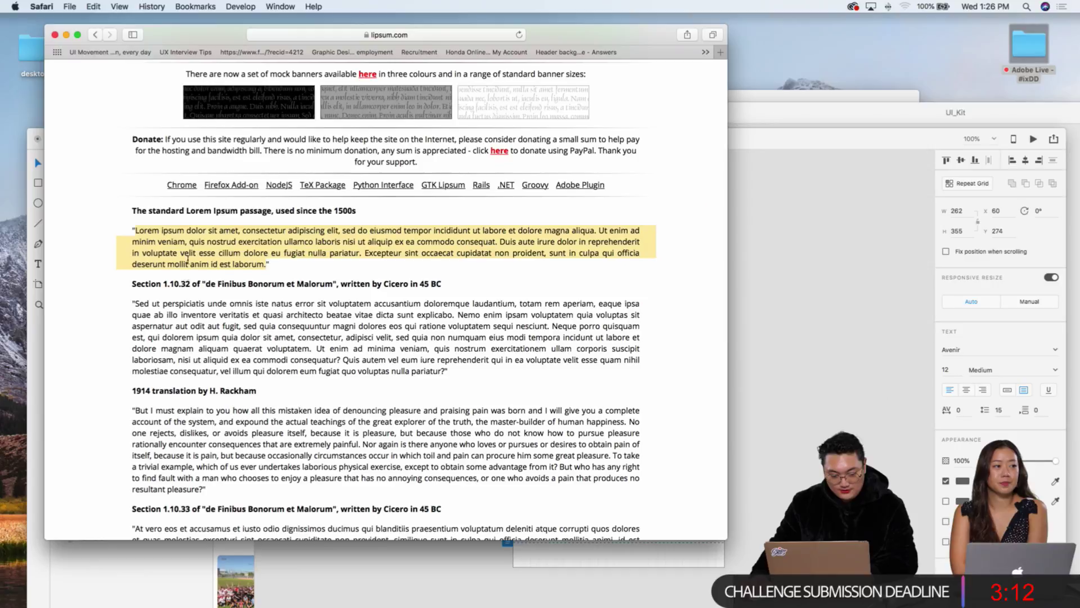
left_click(840, 307)
key("Return")
type("Lorem ipsum dolor sit amet, consectetur adipiscing elit, sed do eiusmod tempor incididunt ut labore et dolore magna aliqua. Ut enim ad minim veniam, quis nostrud exercitation ullamco laboris nisi ut aliquip ex ea commodo consequat. Duis aute irure dolor in reprehenderit in voluptate velit esse cillum dolore eu fugiat nulla pariatur. Excepteur sint occaecat cupidatat non proident, sunt in culpa qui officia deserunt mollit anim id est laborum.")
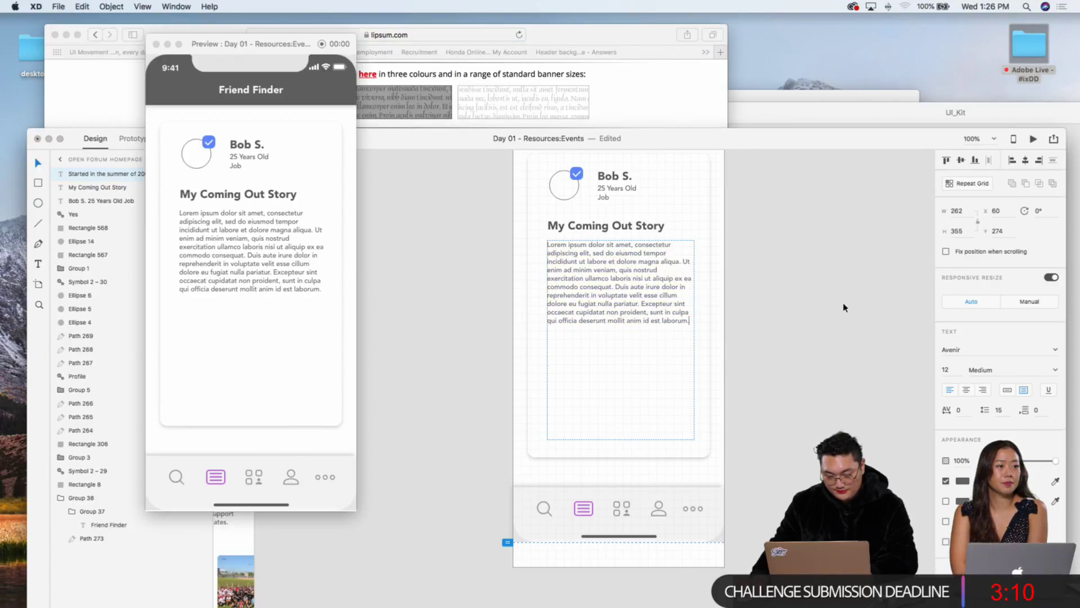
key("Escape")
left_click(783, 306)
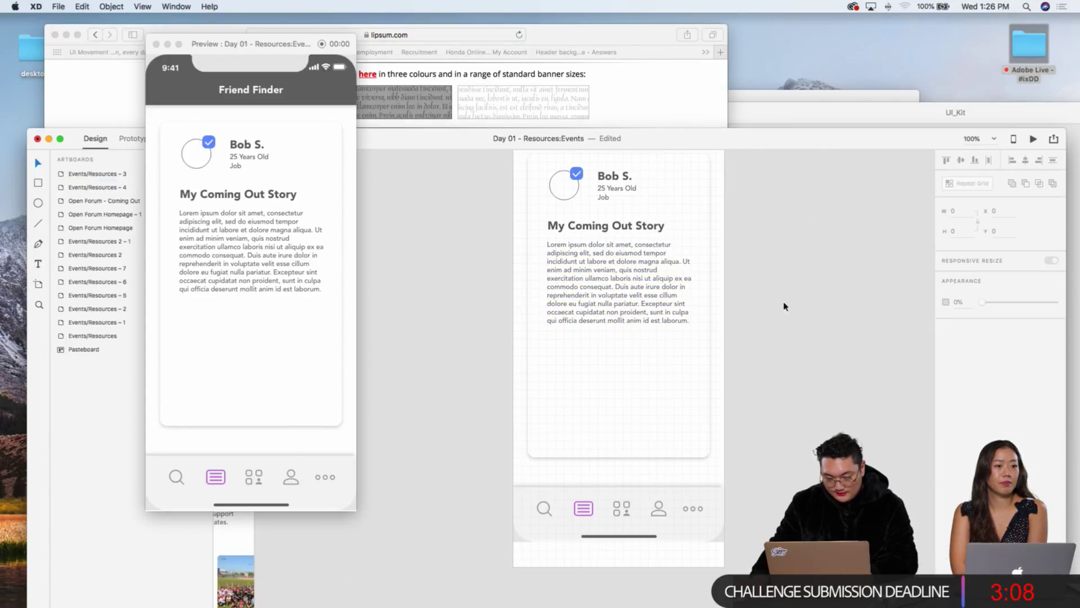
left_click(628, 274)
scroll(628, 274, "down", 1)
scroll(628, 274, "right", 1)
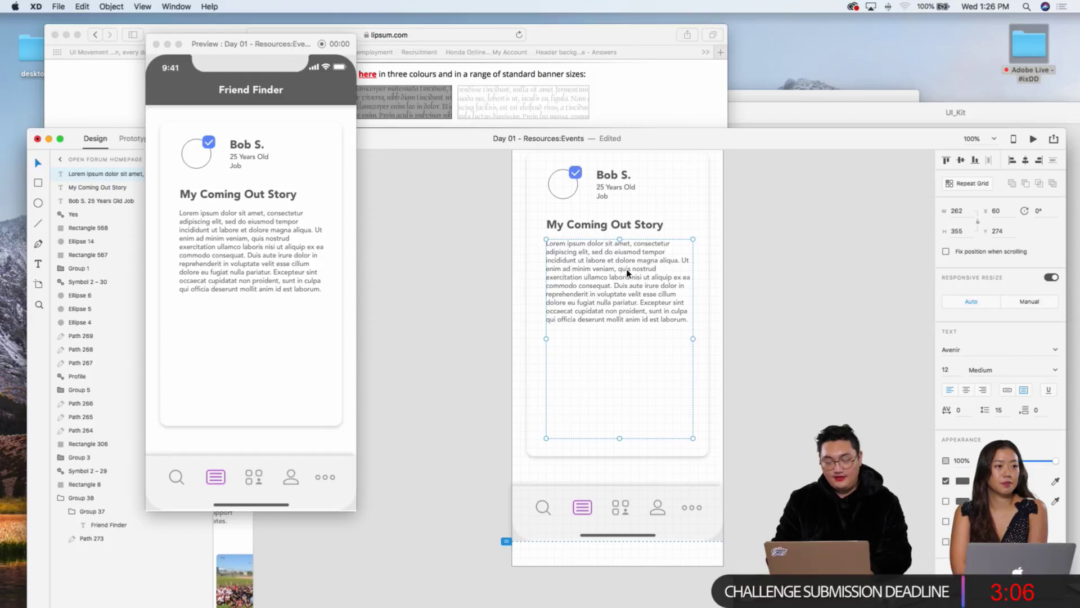
key("super+2")
scroll(634, 265, "up", 3)
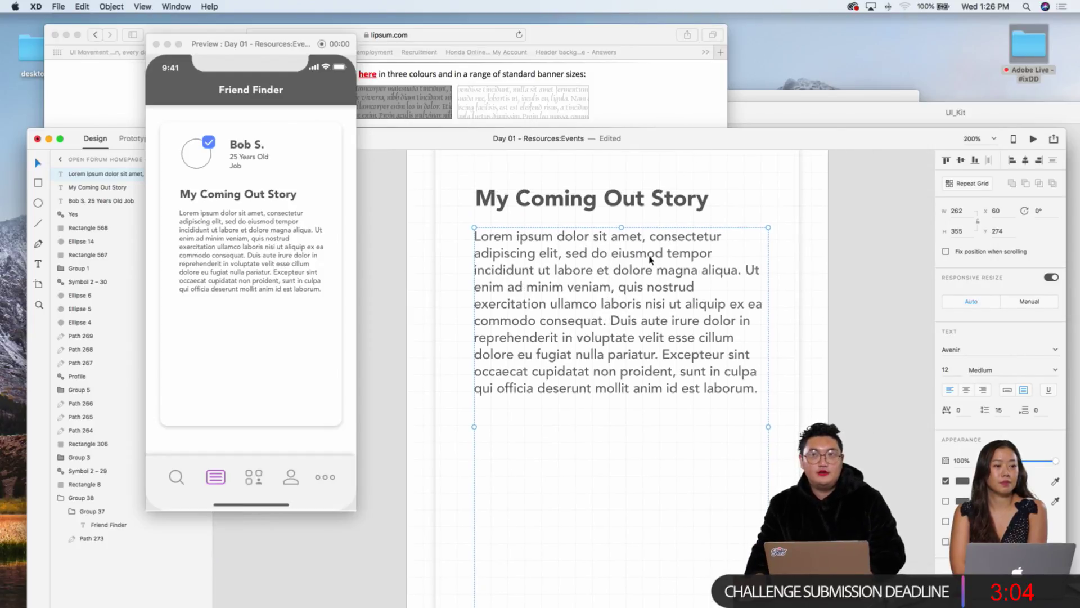
scroll(651, 259, "left", 2)
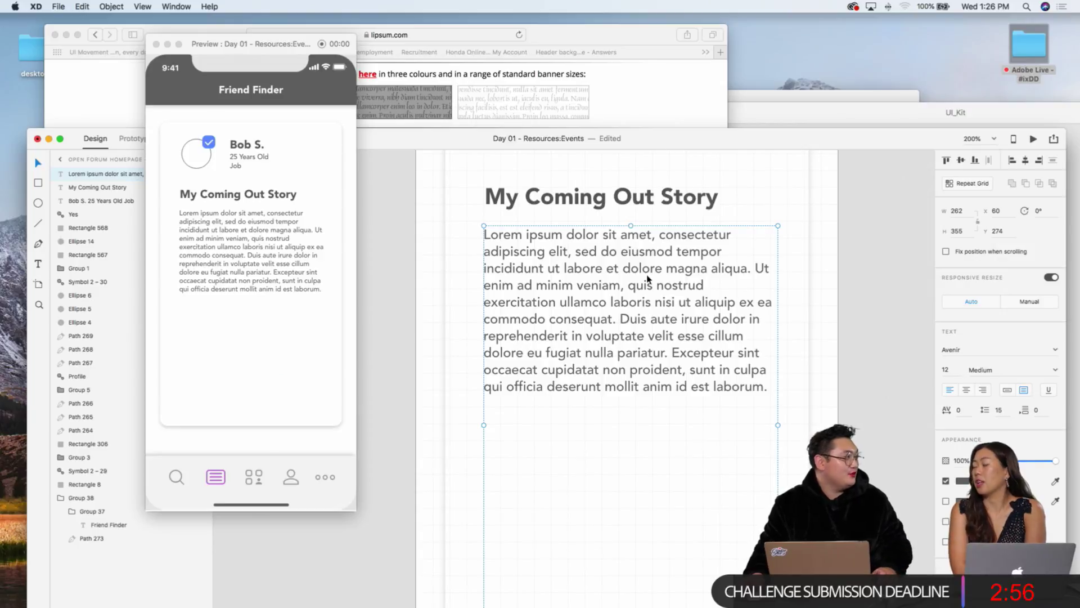
Step: Delete the Lorem ipsum text after 'veniam' to the end
double_click(631, 300)
left_click(647, 303)
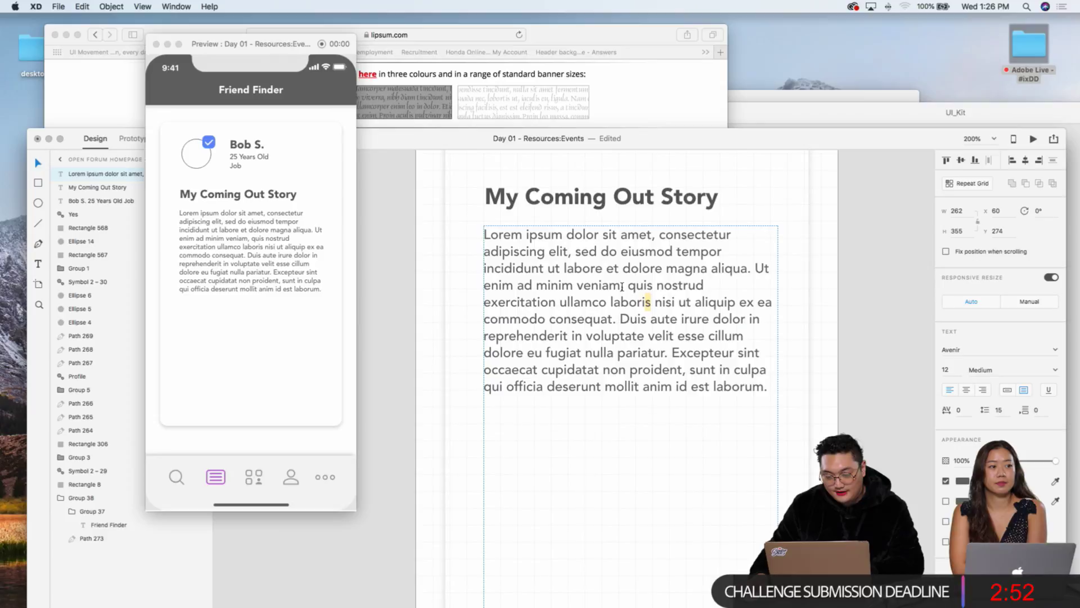
left_click_drag(621, 286, 774, 385)
key("BackSpace")
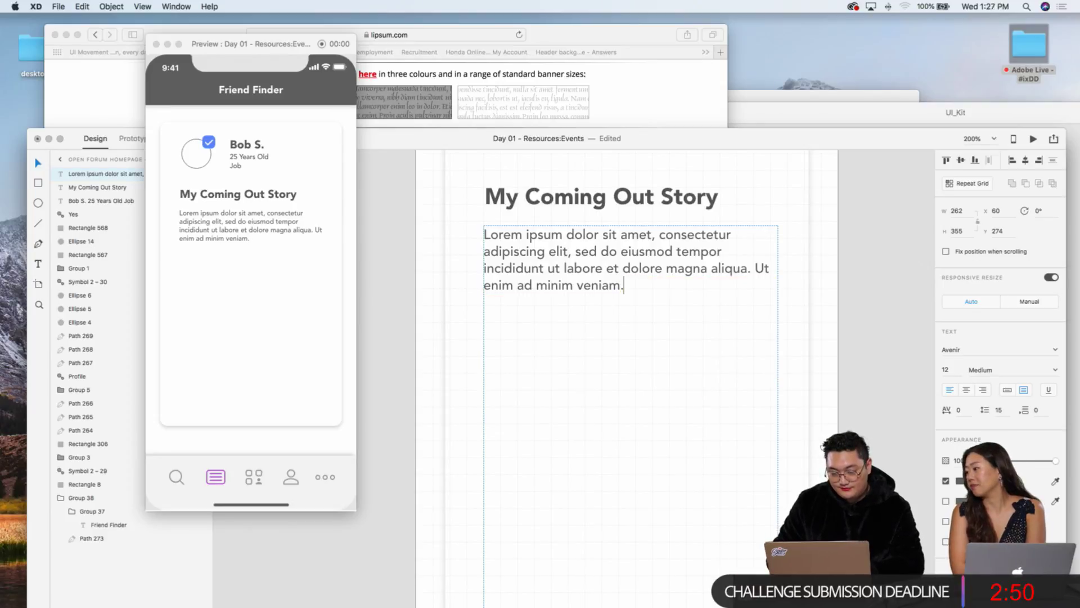
Step: Nudge the body text up 5 px and shrink its box to 61 tall
key("super+minus")
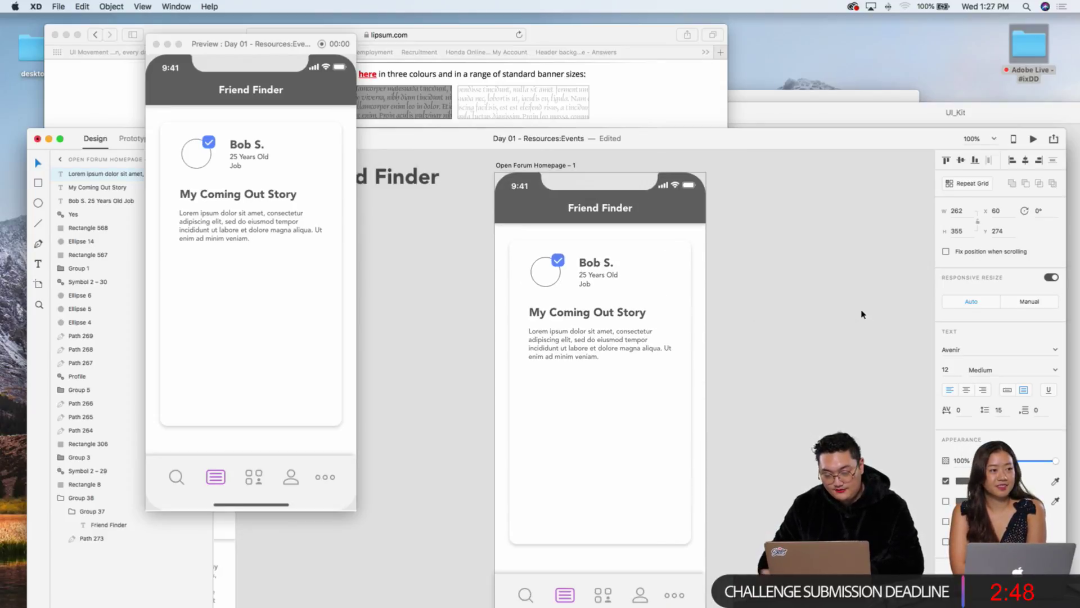
scroll(590, 332, "down", 2)
key("Up")
key("Up")
key("Up")
key("Up")
key("Up")
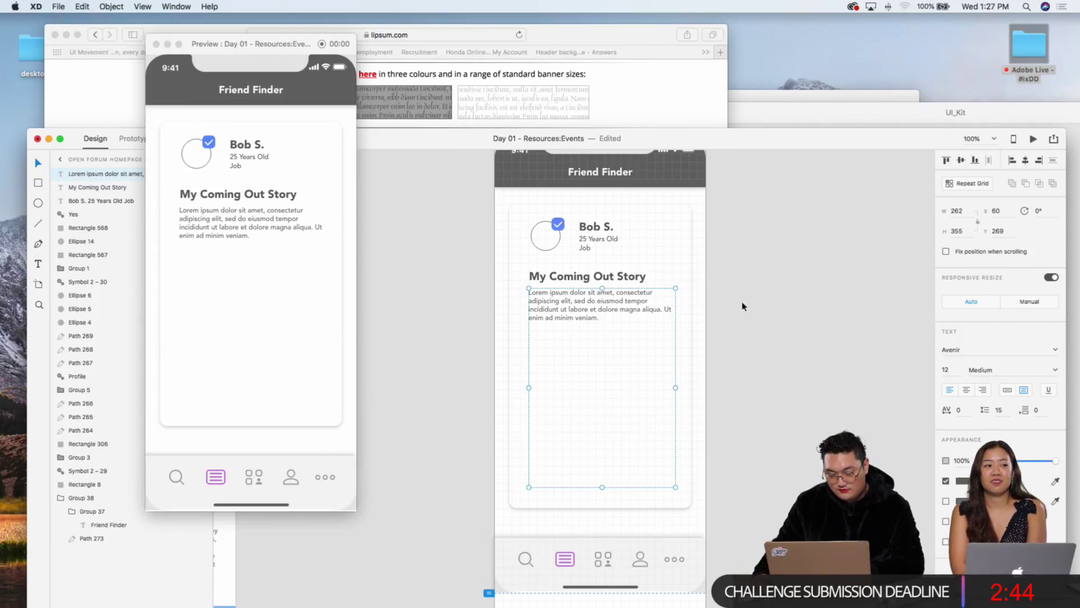
key("super+equal")
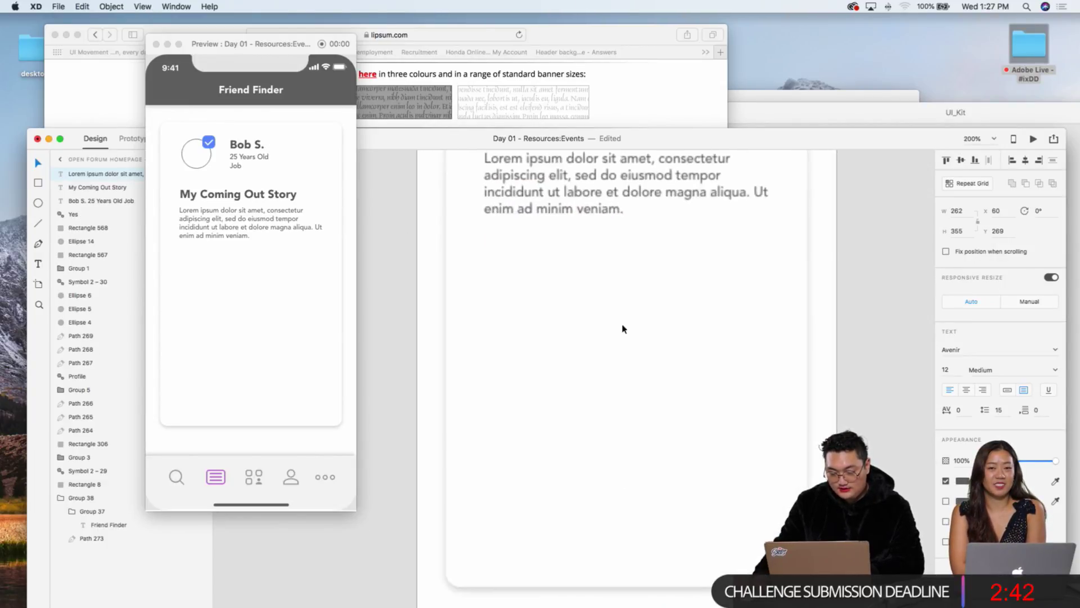
double_click(632, 209)
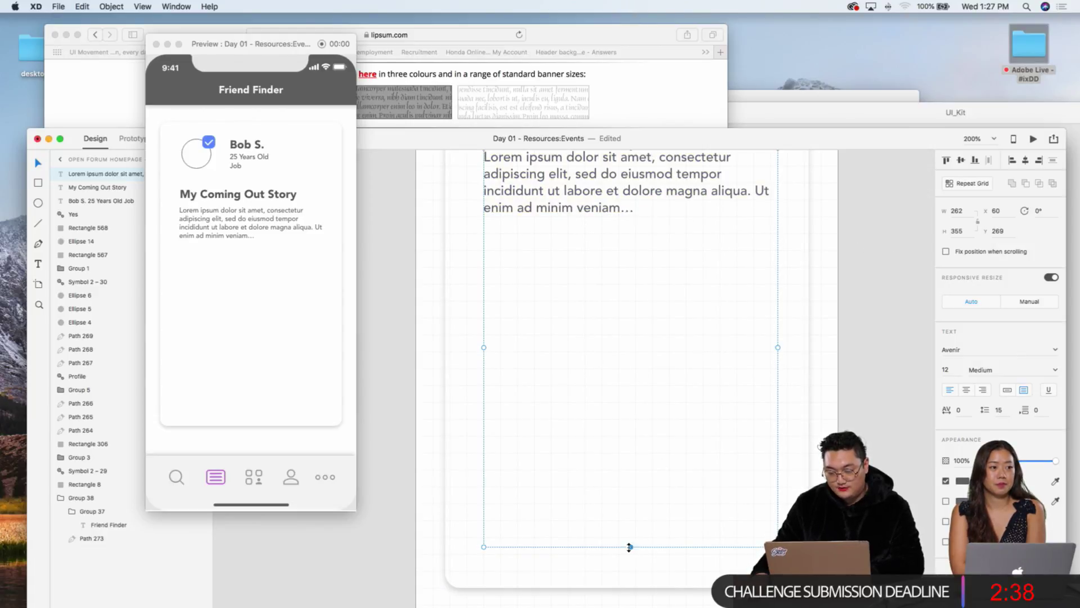
left_click_drag(630, 547, 617, 223)
scroll(617, 223, "up", 3)
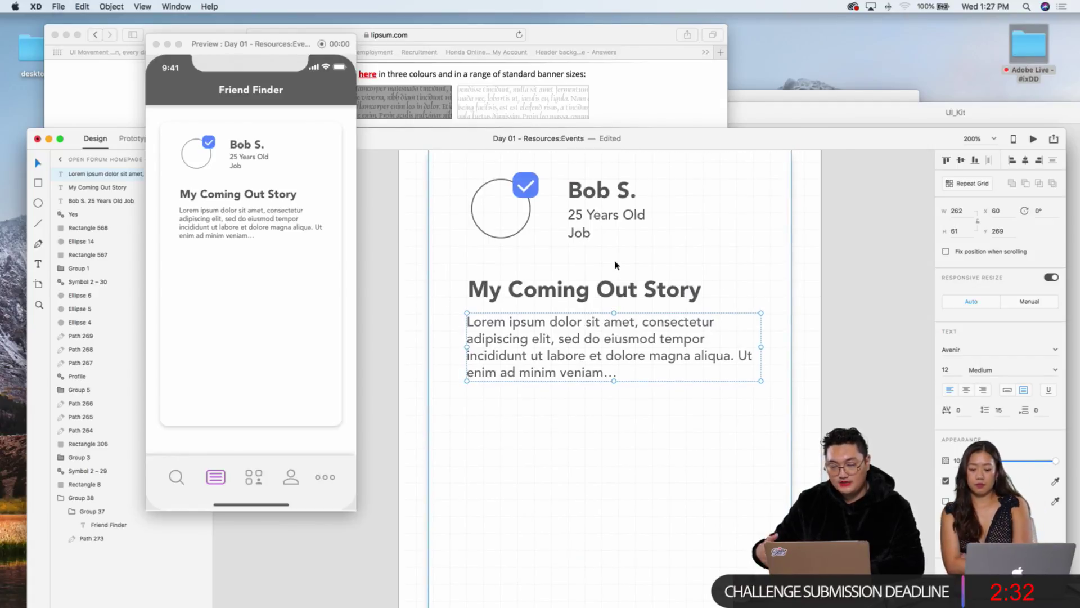
Step: Duplicate the story heading and Lorem ipsum body, placing the copy below
left_click(797, 118)
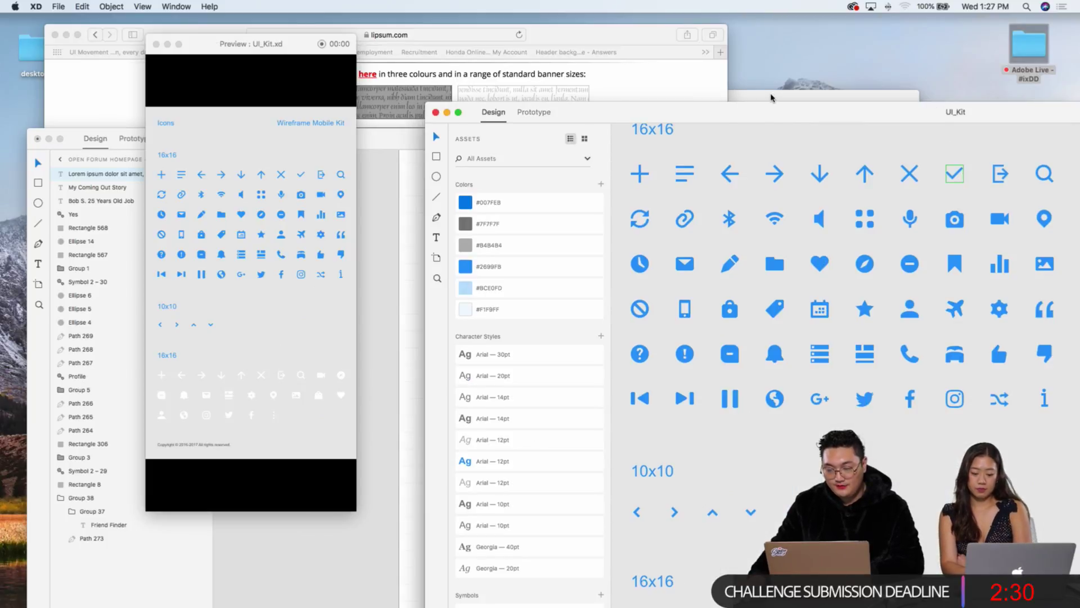
left_click(773, 98)
left_click(401, 242)
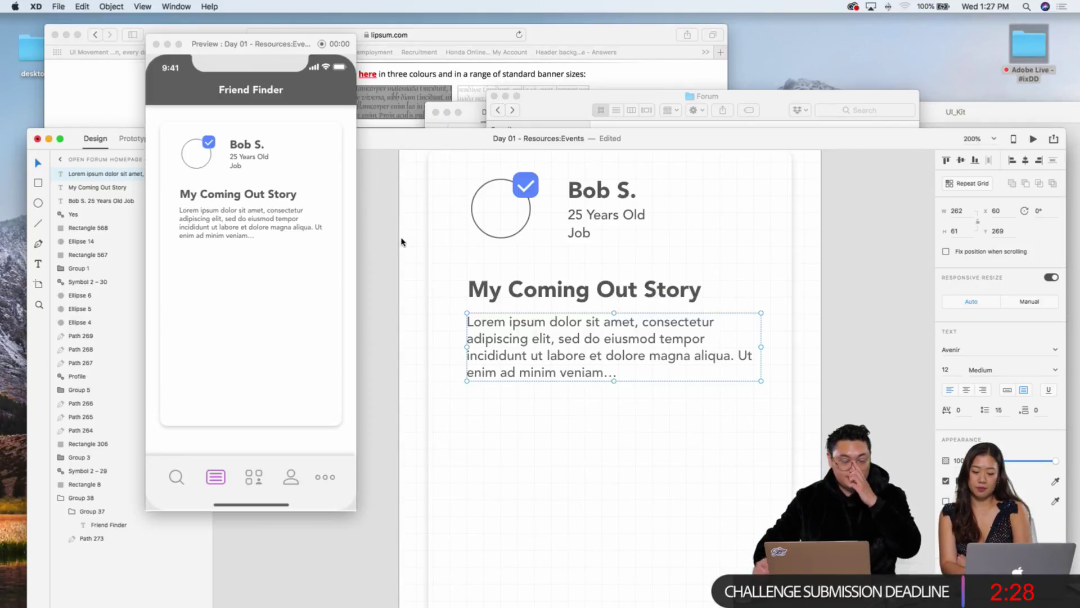
left_click(826, 313)
scroll(718, 292, "down", 2)
key("super+1")
scroll(710, 300, "down", 2)
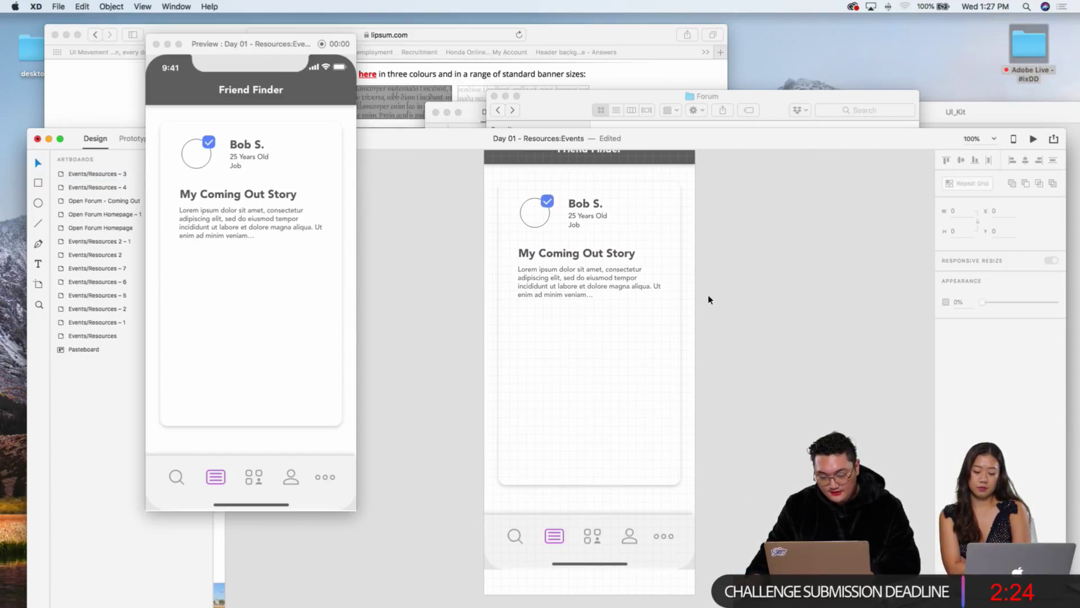
left_click(563, 280)
left_click(559, 256, "shift")
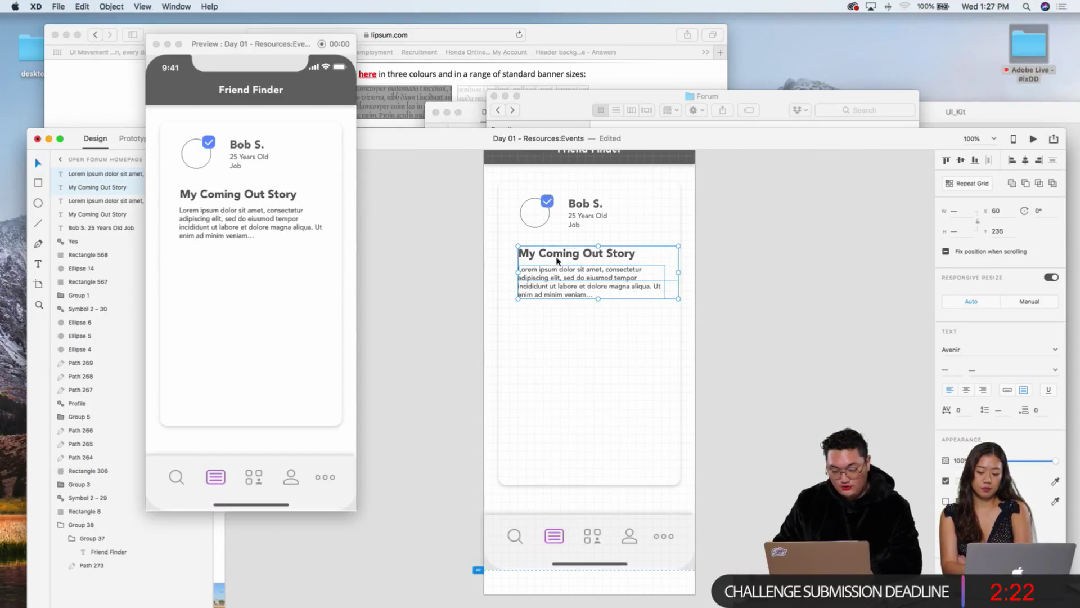
key("super+d")
key("shift+Down")
key("shift+Down")
key("shift+Down")
key("shift+Down")
key("shift+Down")
key("shift+Down")
key("shift+Down")
key("shift+Down")
key("shift+Down")
key("shift+Down")
key("shift+Down")
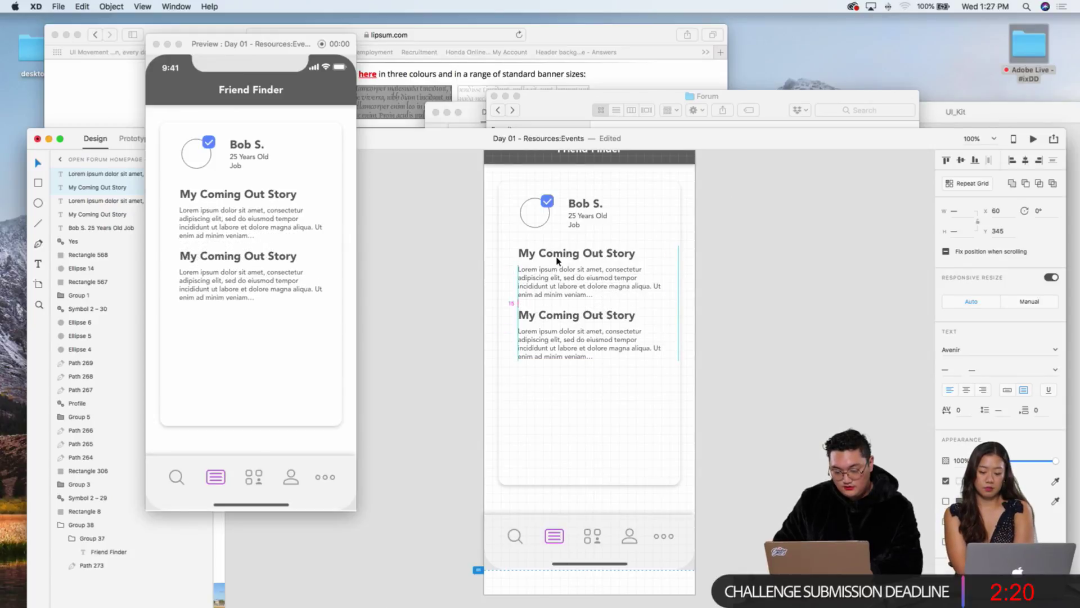
left_click(701, 293)
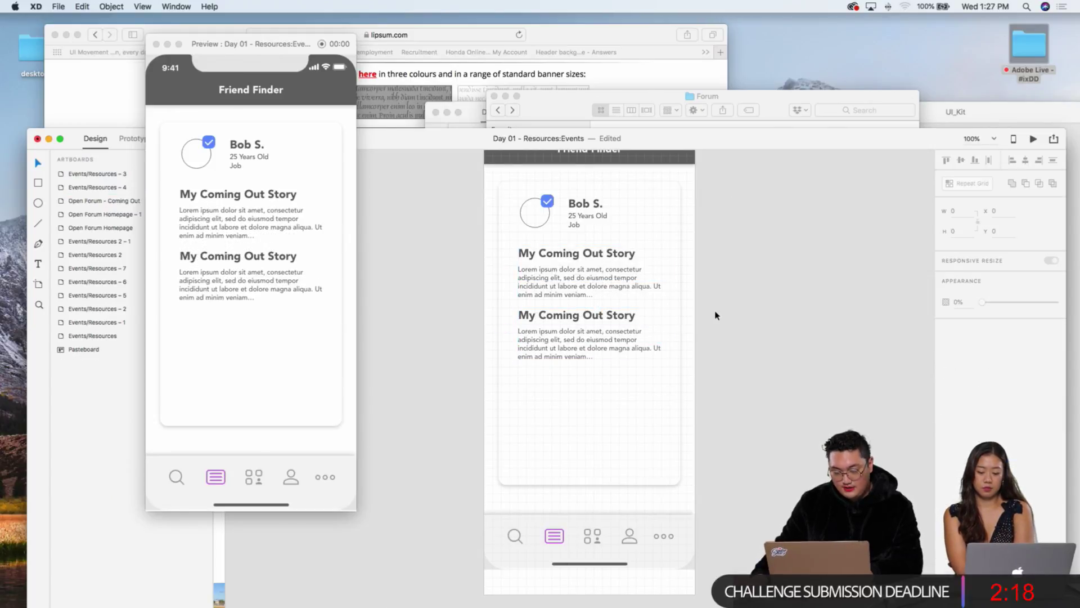
Step: Rename the copied heading 'My Favorite Resources' and delete its paragraph
double_click(570, 315)
left_click_drag(539, 315, 696, 318)
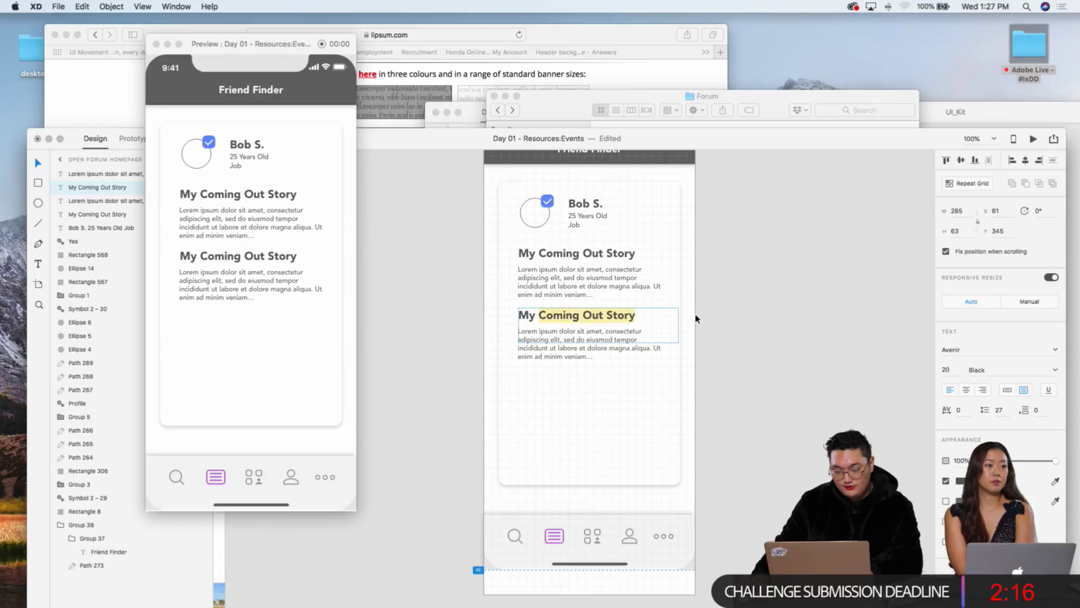
type("Favorite")
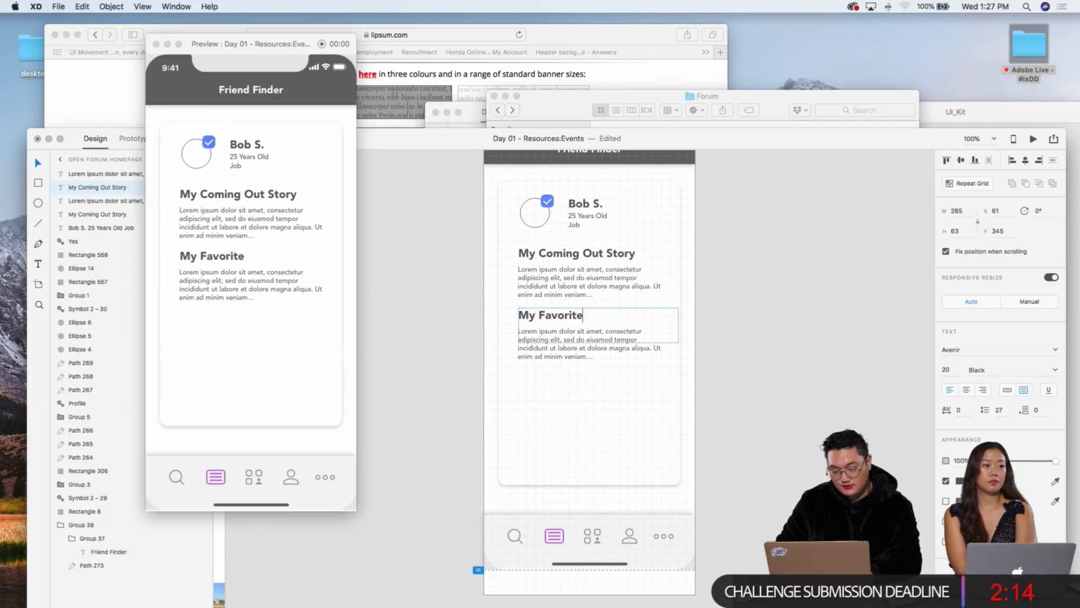
type(" Resources")
key("Escape")
left_click(647, 352)
key("Delete")
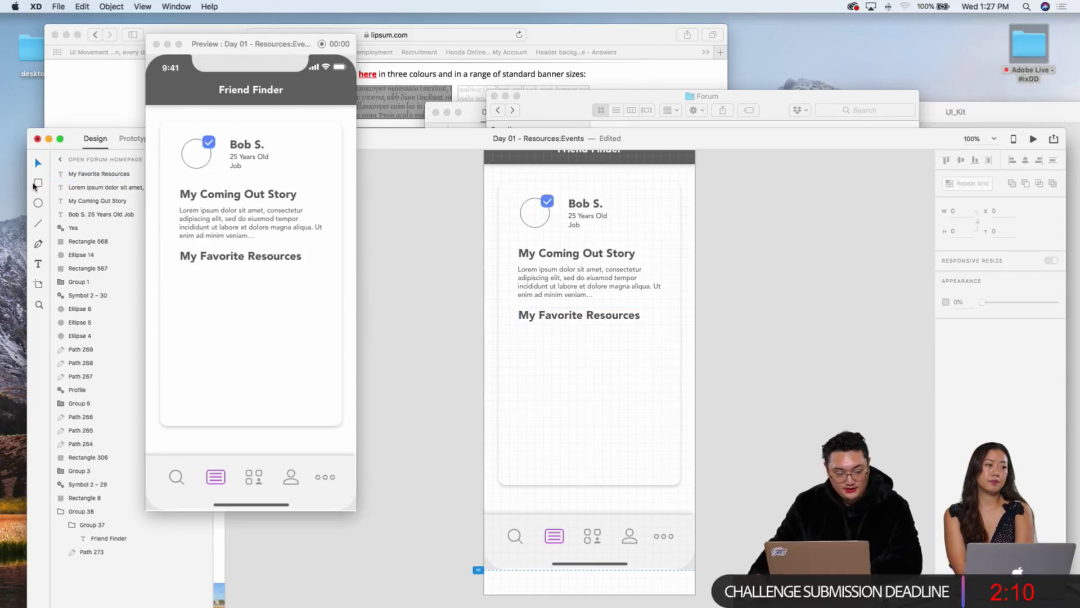
Step: Draw a 90×90 square under the My Favorite Resources heading
key("r")
left_click_drag(519, 333, 560, 375)
left_click_drag(518, 333, 568, 384)
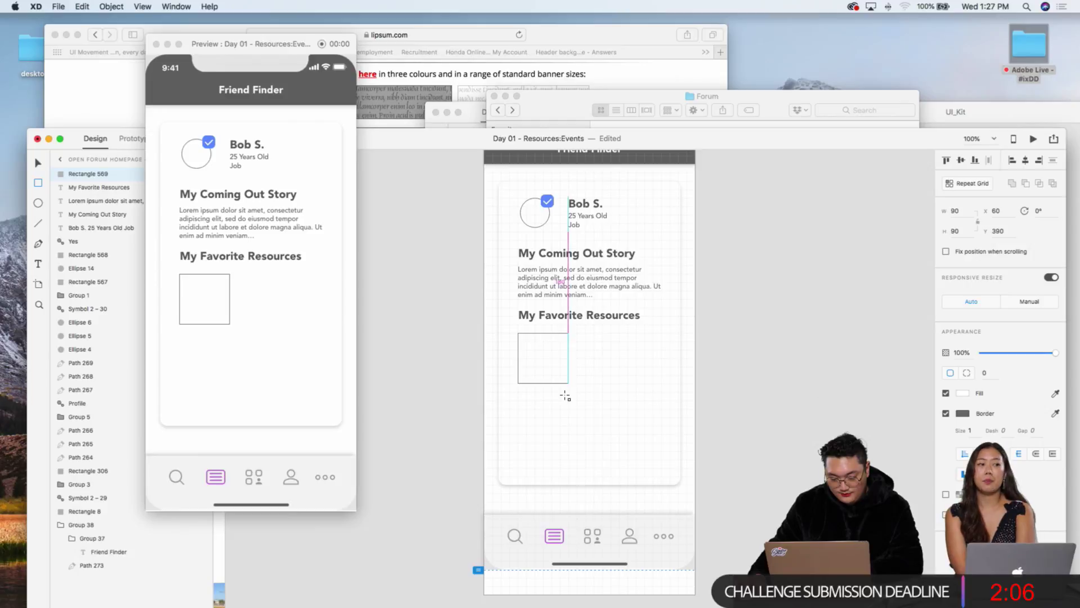
key("shift+Right")
key("shift+Right")
key("shift+Right")
key("shift+Right")
key("shift+Right")
key("shift+Right")
key("shift+Right")
key("shift+Right")
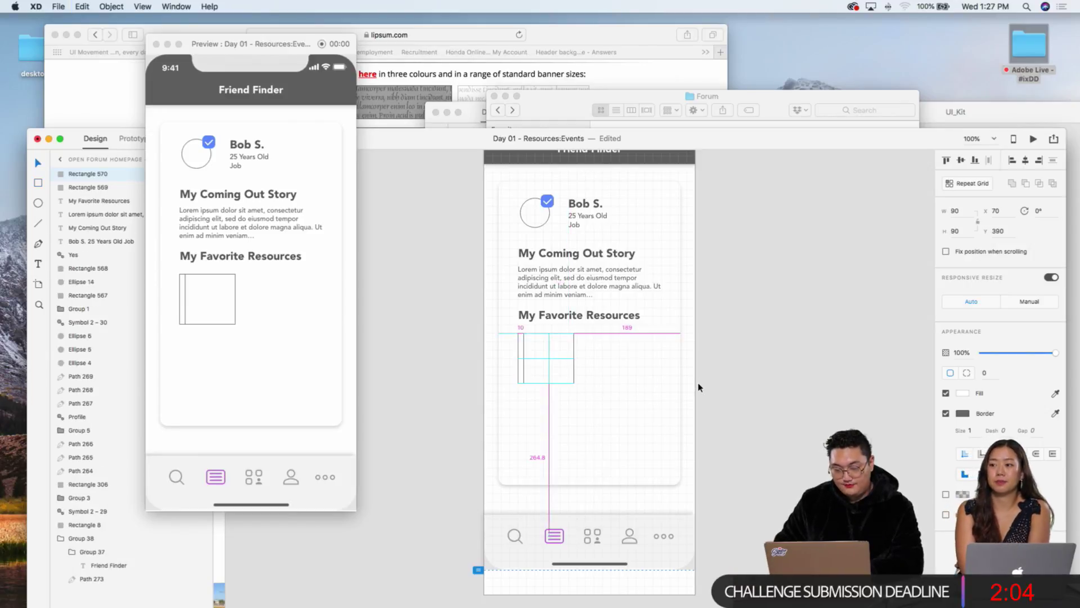
key("shift+Right")
key("shift+Right")
key("shift+Right")
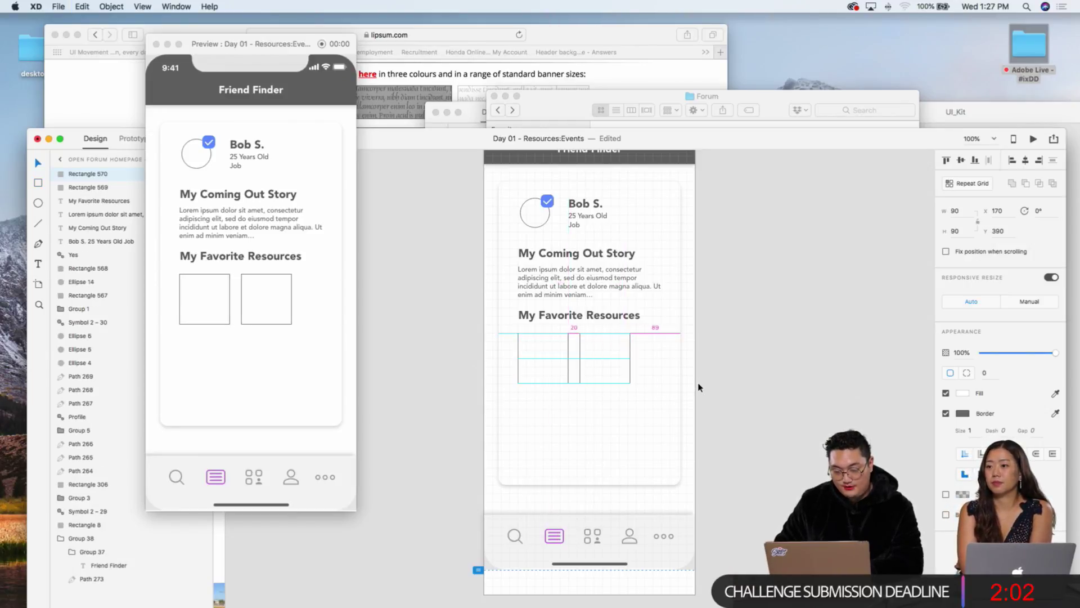
key("Left")
key("Left")
key("Left")
key("Left")
Step: Duplicate the square into a row of three with 10 px gaps
key("cmd+d")
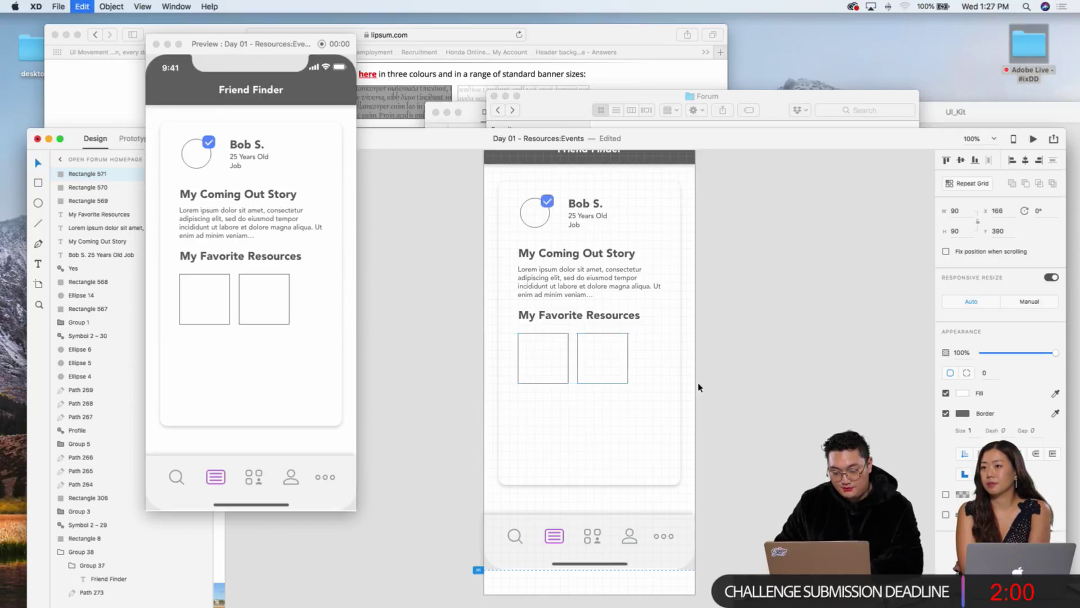
key("shift+Right")
key("shift+Right")
key("shift+Right")
key("shift+Right")
key("shift+Right")
key("shift+Right")
key("shift+Right")
key("shift+Right")
key("shift+Right")
key("shift+Right")
key("shift+Right")
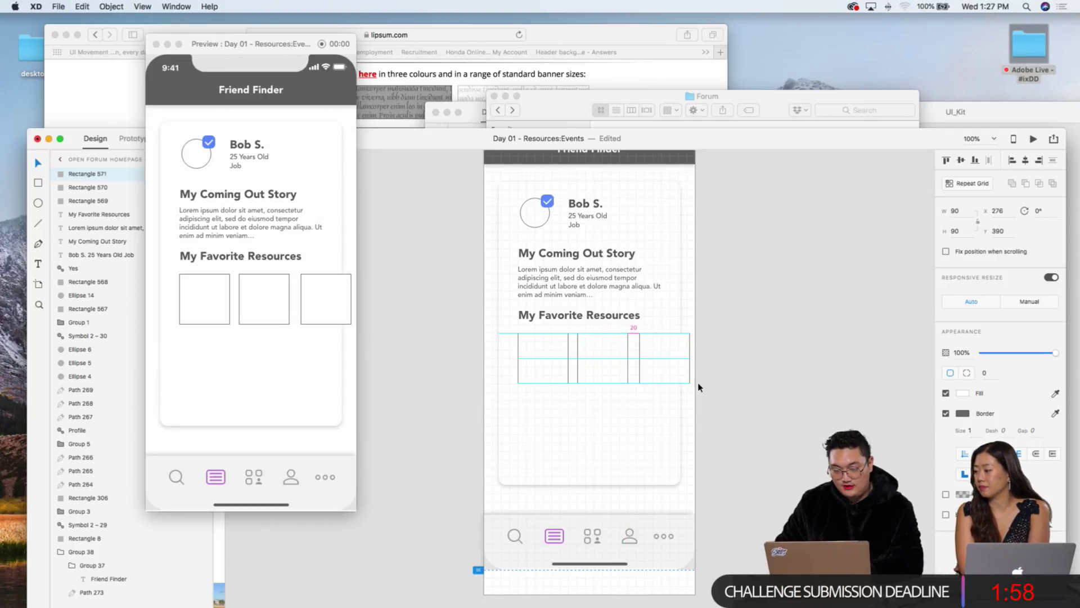
key("shift+Left")
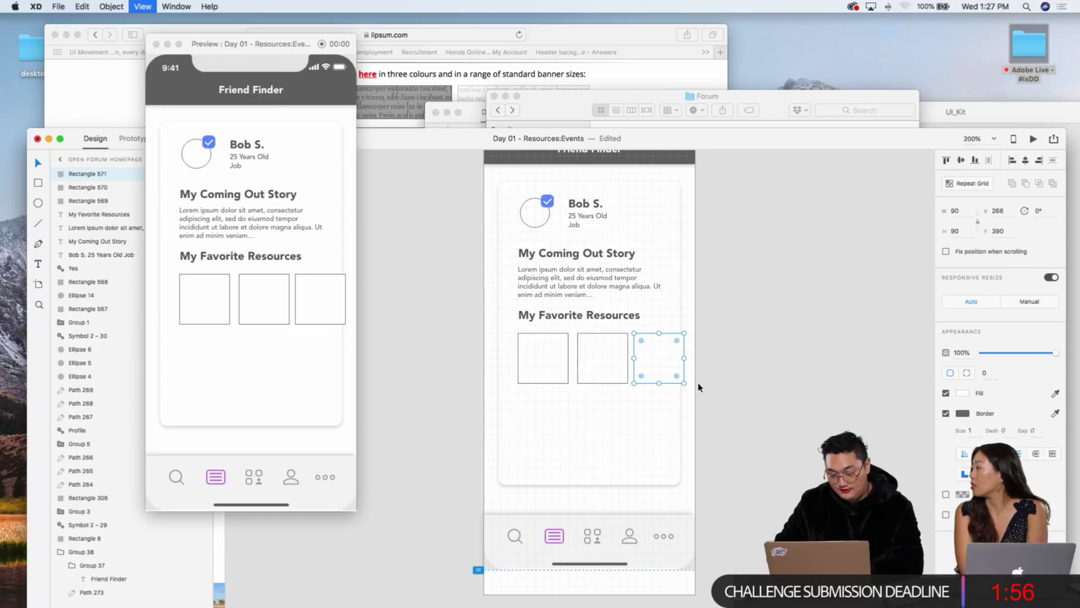
scroll(707, 381, "up", 5)
scroll(661, 363, "up", 3)
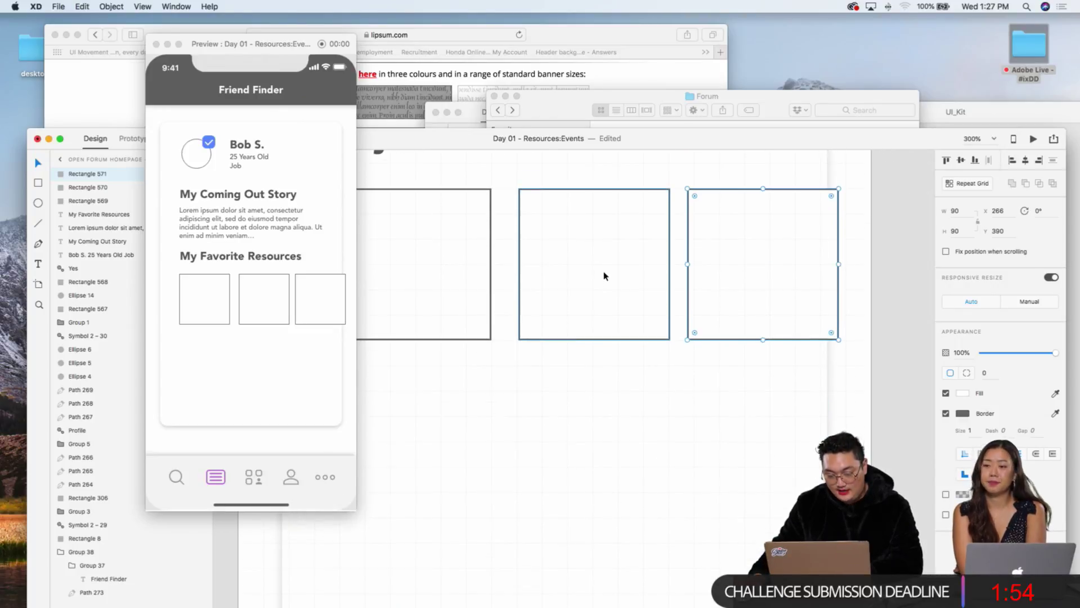
left_click(583, 197)
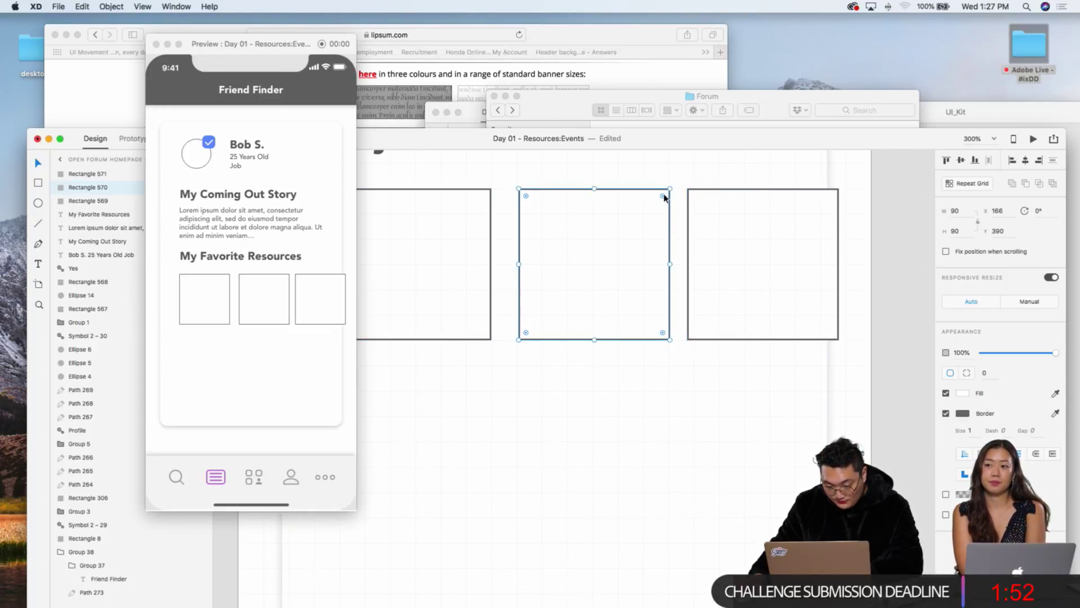
left_click_drag(712, 193, 719, 192)
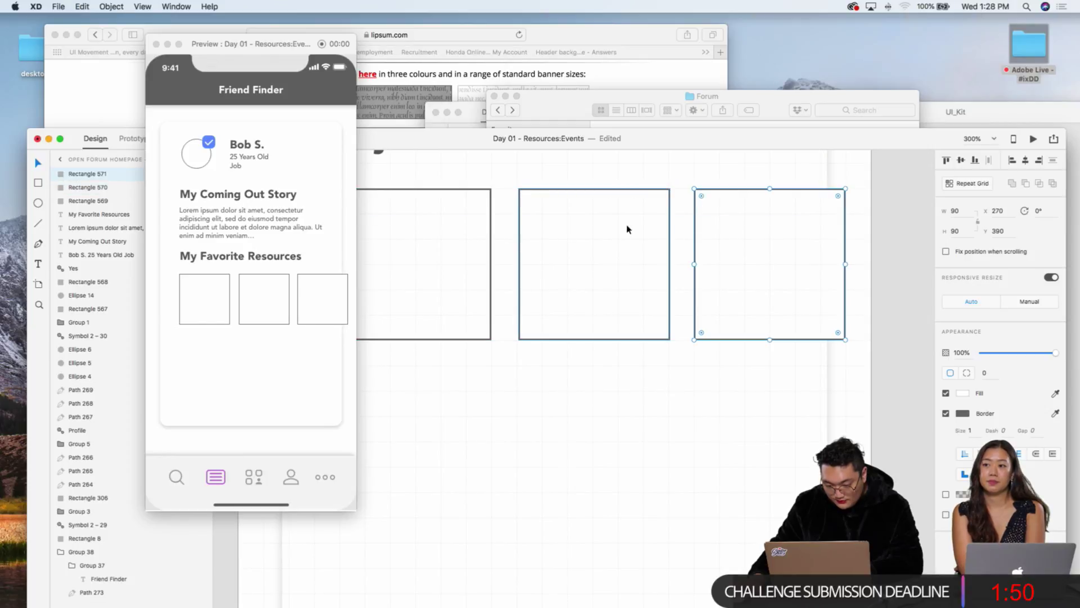
Step: Select all three squares and shrink them together to about 75 px
left_click(641, 229, "shift")
left_click(447, 244, "shift")
left_click_drag(843, 341, 779, 320)
scroll(781, 327, "left", 2)
scroll(781, 328, "up", 3)
scroll(781, 327, "left", 2)
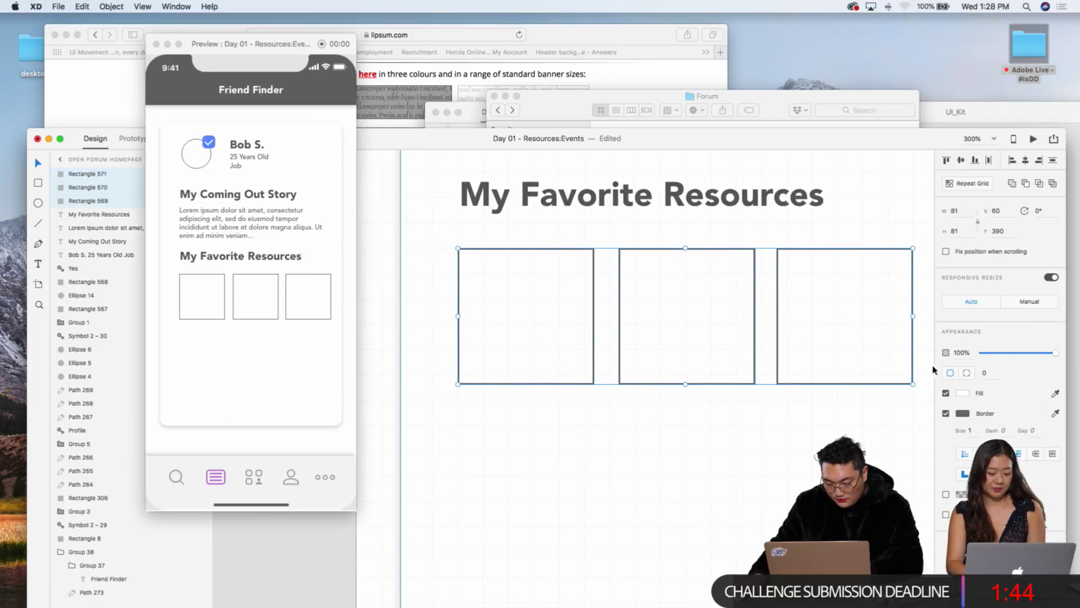
left_click_drag(912, 380, 902, 375)
Step: Select the card shape behind the squares and zoom the canvas to 100%
left_click(902, 375)
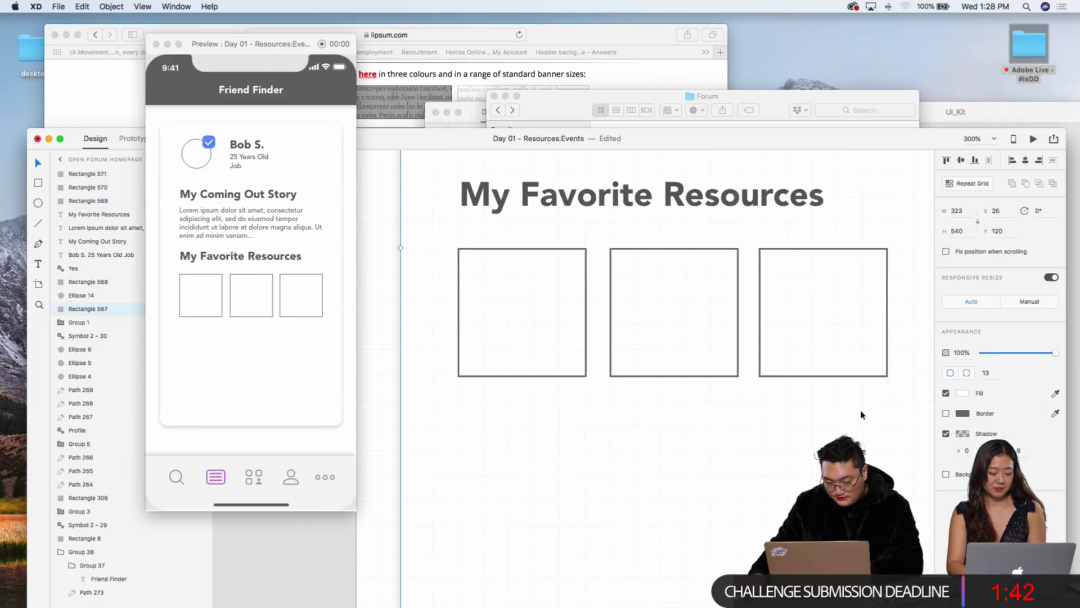
scroll(877, 394, "down", 3)
scroll(861, 415, "up", 2)
scroll(860, 414, "up", 2)
scroll(713, 378, "down", 3)
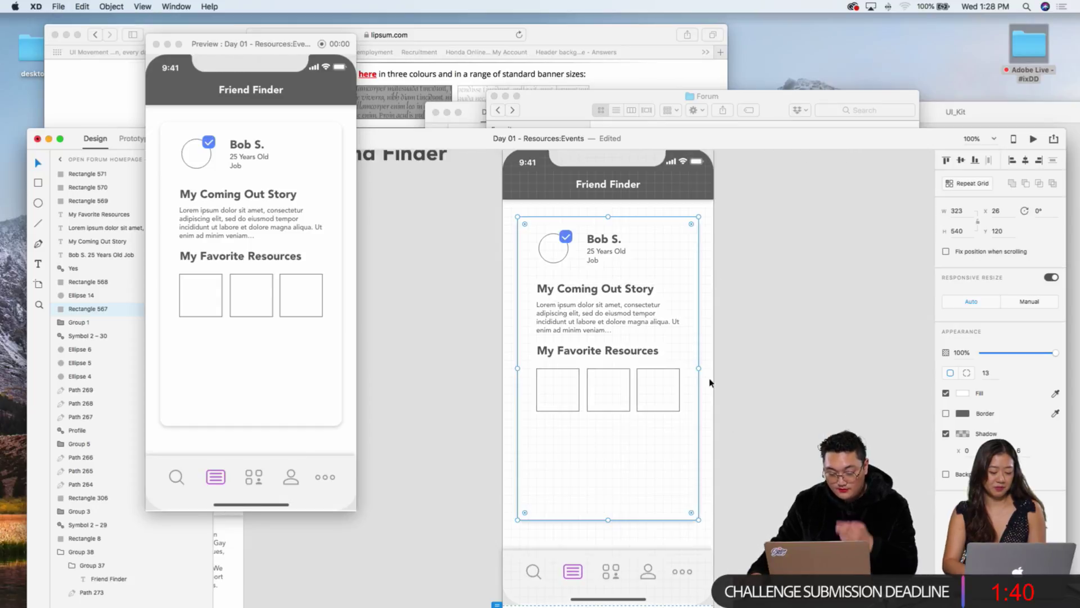
scroll(707, 378, "down", 1)
scroll(710, 381, "up", 1)
scroll(709, 378, "down", 1)
scroll(709, 379, "up", 2)
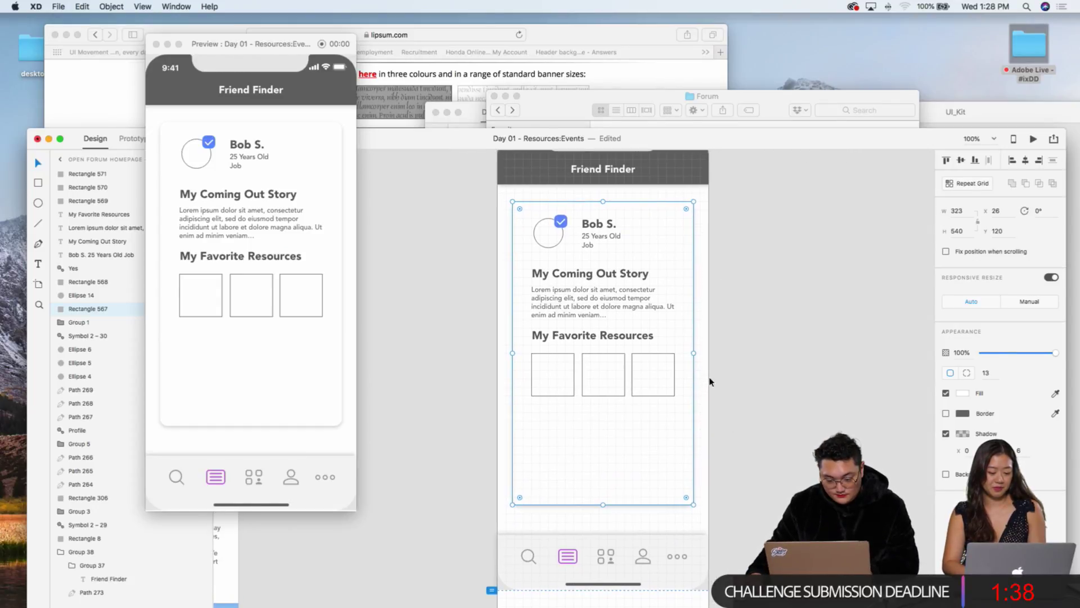
Step: Move the My Favorite Resources heading down to Y 351, just above the three squares
left_click_drag(643, 343, 644, 345)
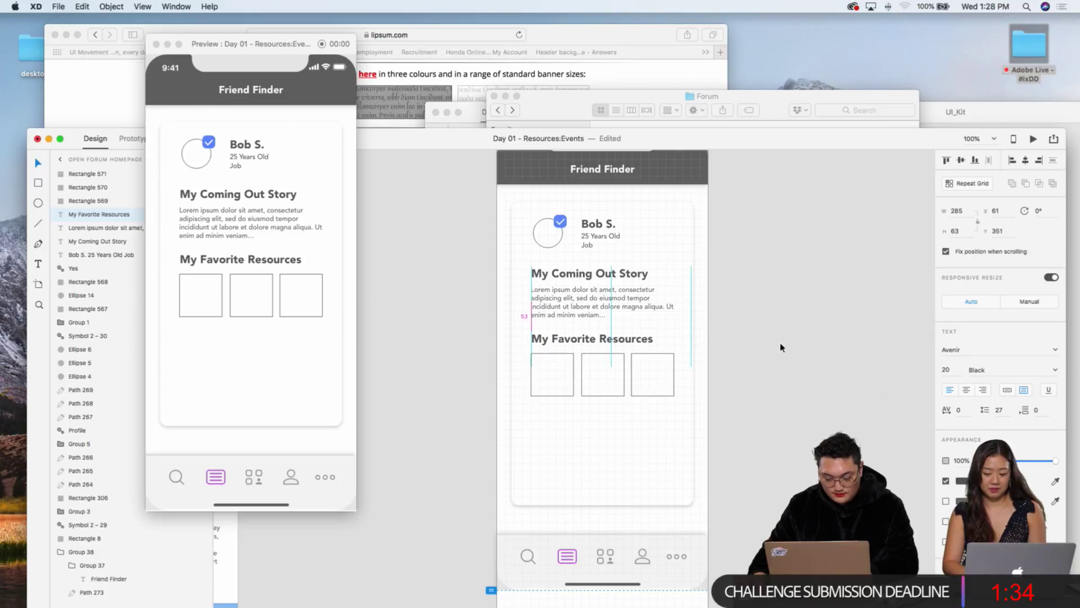
left_click_drag(781, 347, 697, 354)
scroll(697, 354, "down", 1)
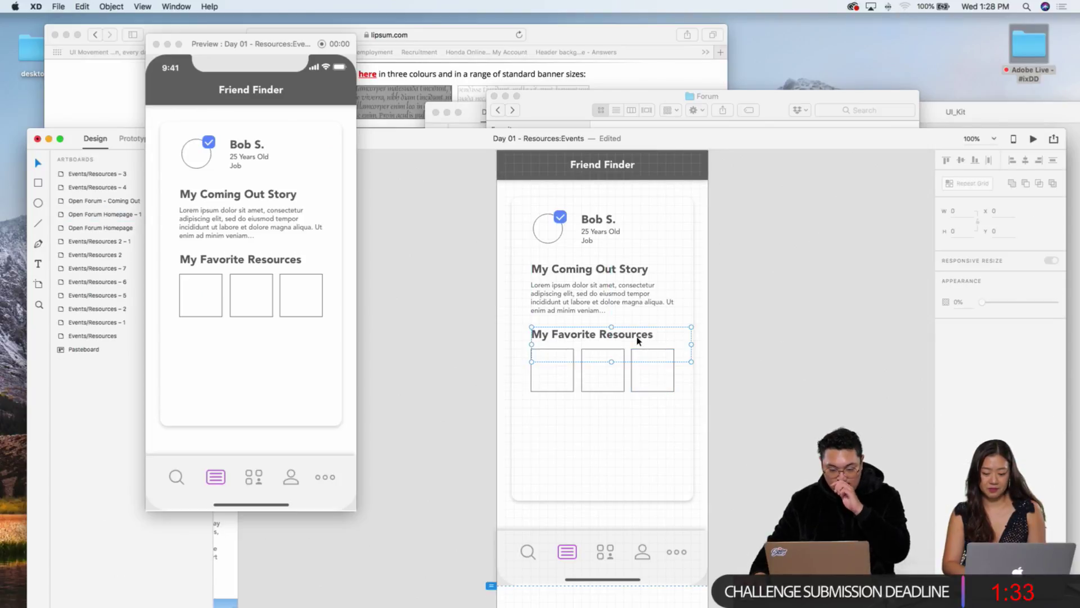
left_click(542, 384, "shift")
Step: Select the heading with all three squares and duplicate them with Cmd+D
left_click(598, 379, "shift")
left_click(646, 378, "shift")
key("cmd+d")
Step: Move the duplicated heading and squares below the original block on the card
left_click_drag(647, 380, 648, 387)
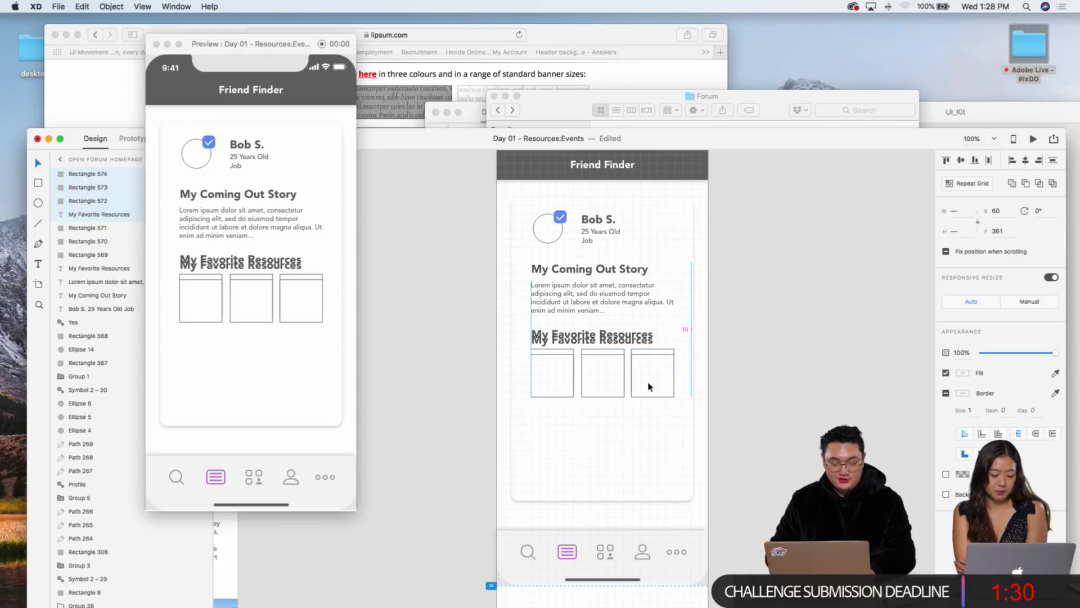
key("shift+Down")
key("shift+Down")
key("shift+Down")
key("shift+Down")
key("shift+Down")
key("shift+Down")
key("shift+Down")
key("shift+Down")
key("shift+Down")
key("shift+Down")
key("shift+Down")
key("shift+Down")
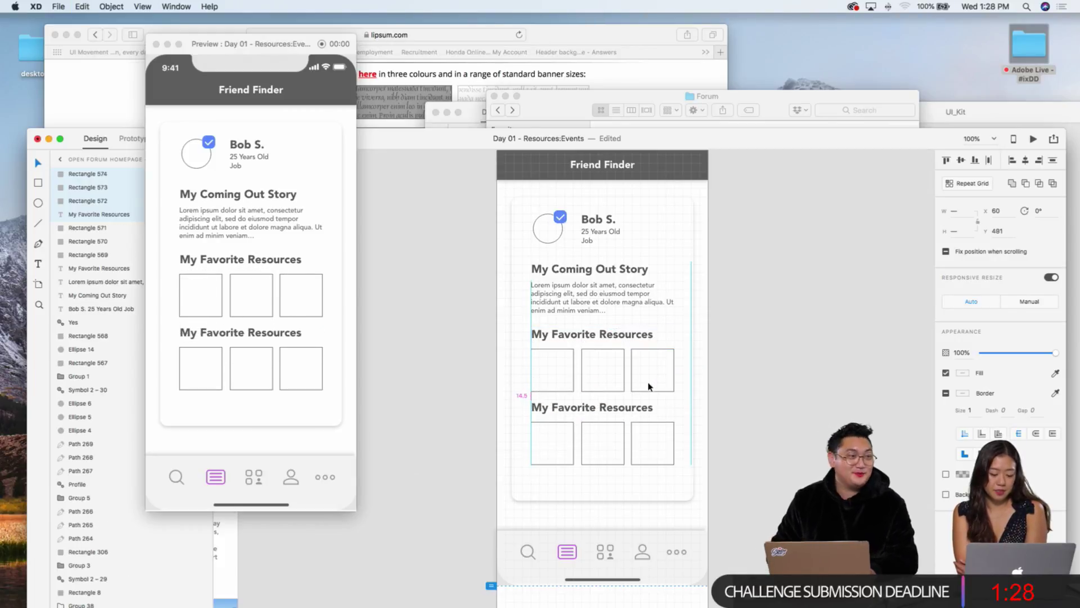
key("shift+Down")
key("shift+Down")
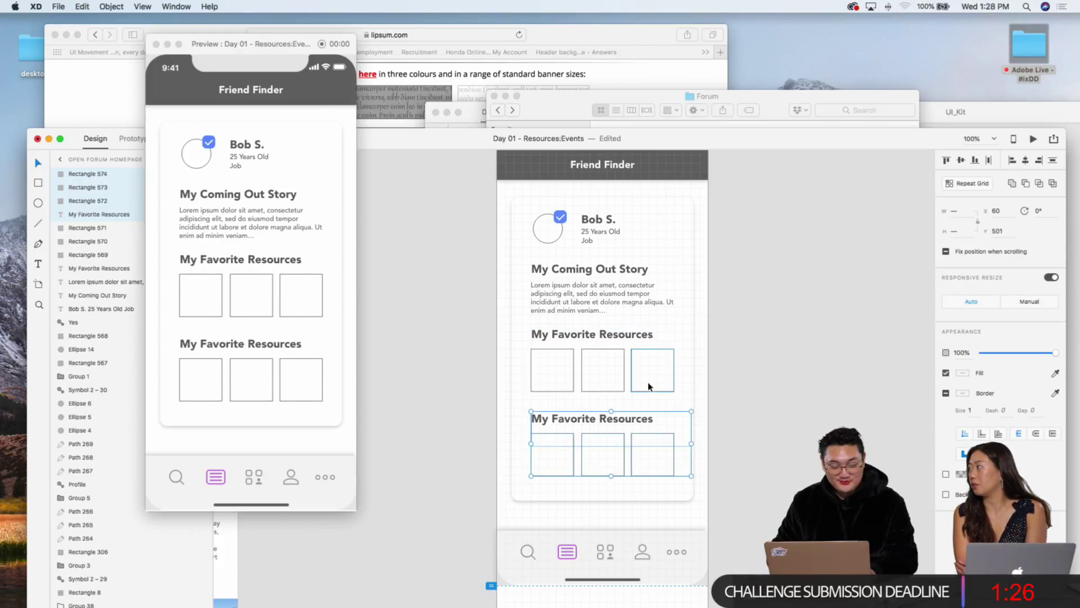
key("shift+Up")
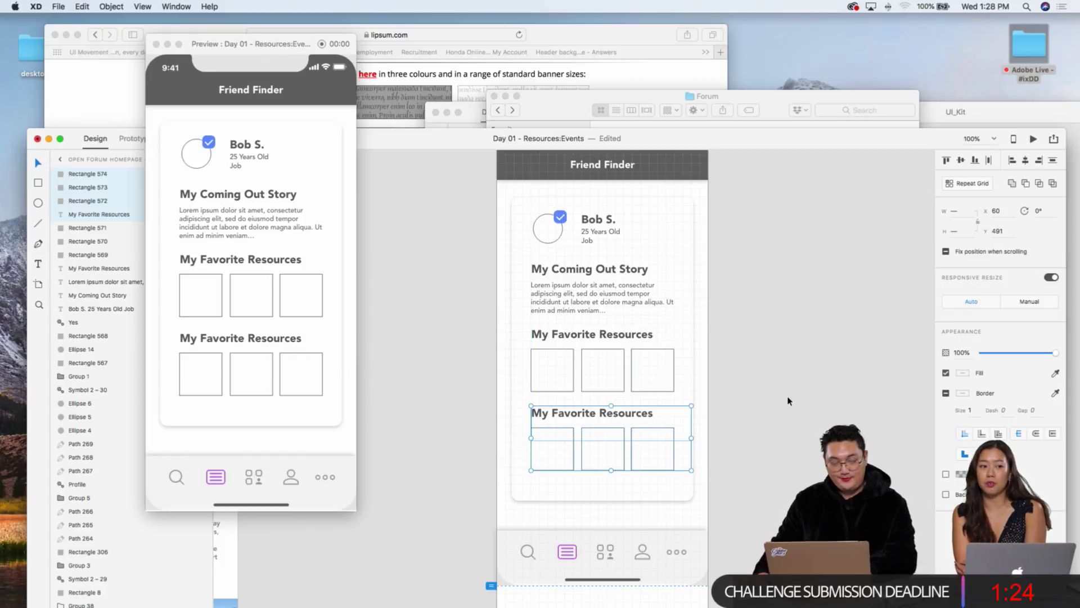
left_click(709, 383)
scroll(793, 377, "up", 2)
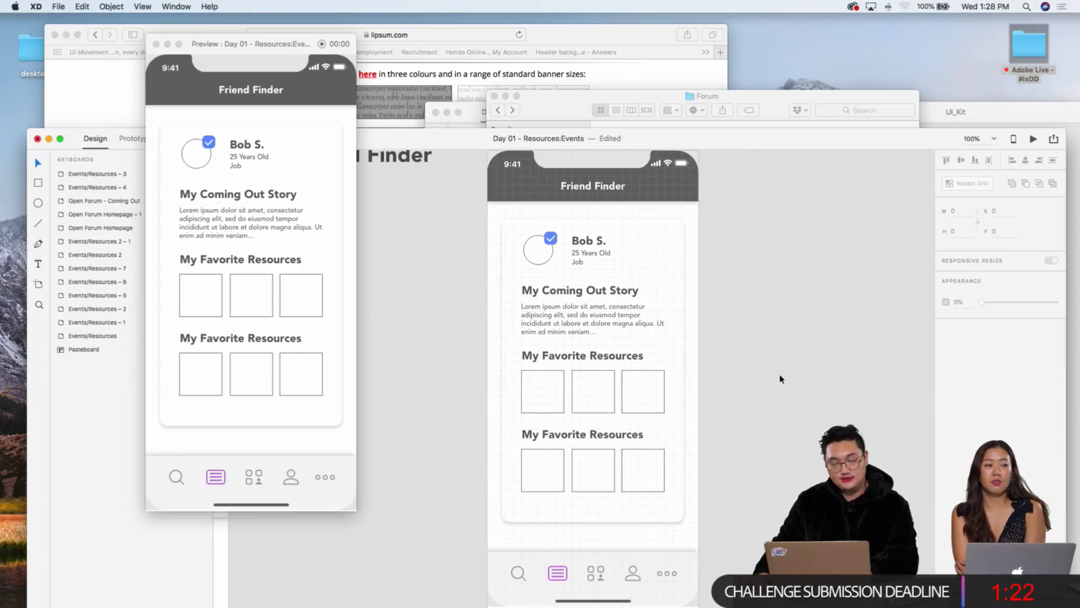
scroll(783, 379, "down", 2)
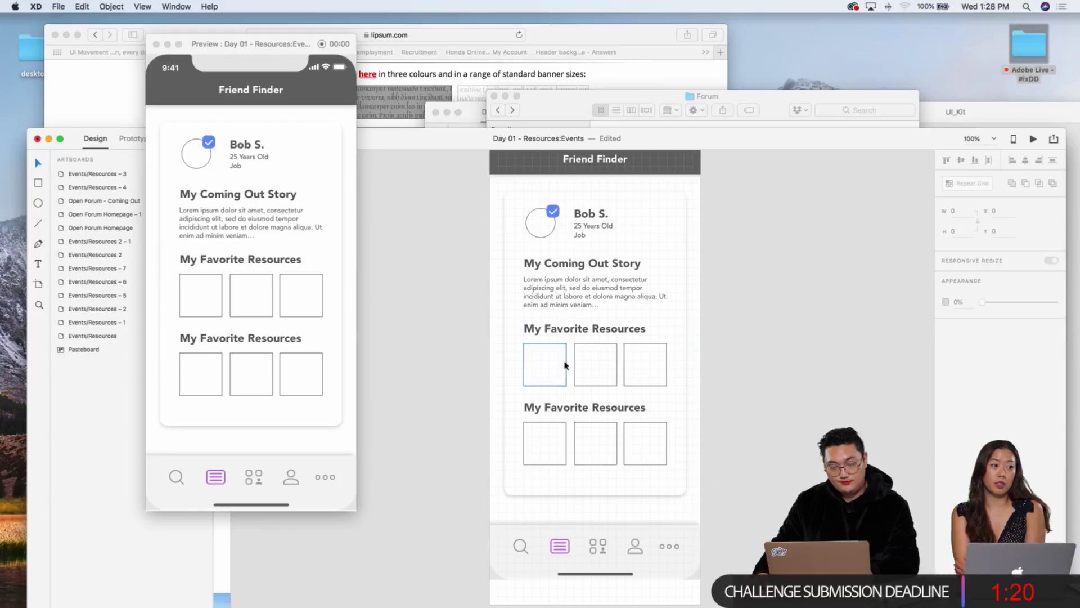
Step: Select the second My Favorite Resources heading to check its placement
double_click(572, 407)
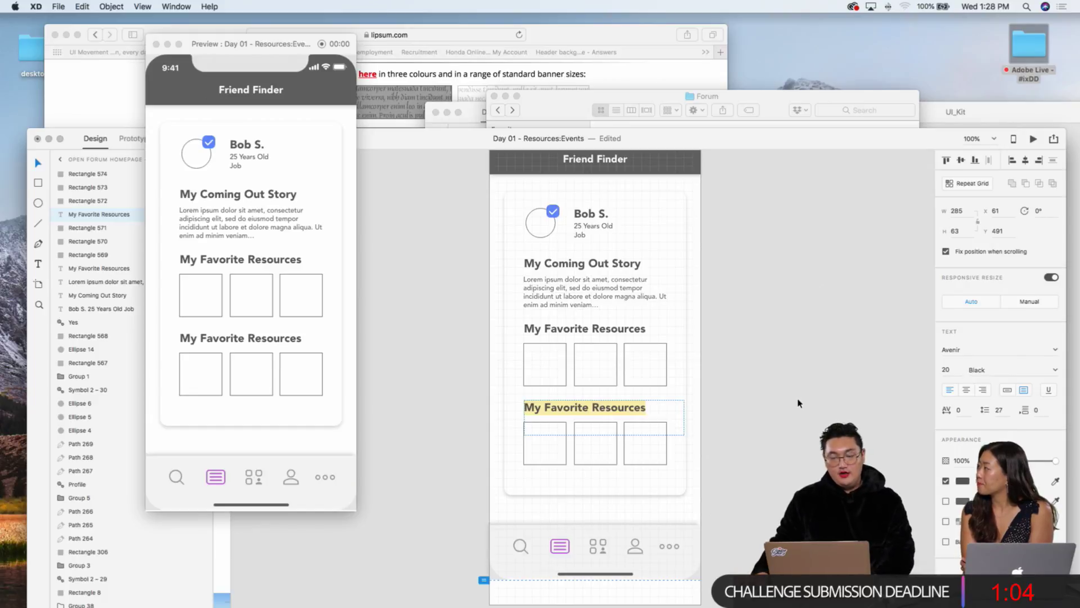
left_click(798, 403)
scroll(793, 398, "down", 2)
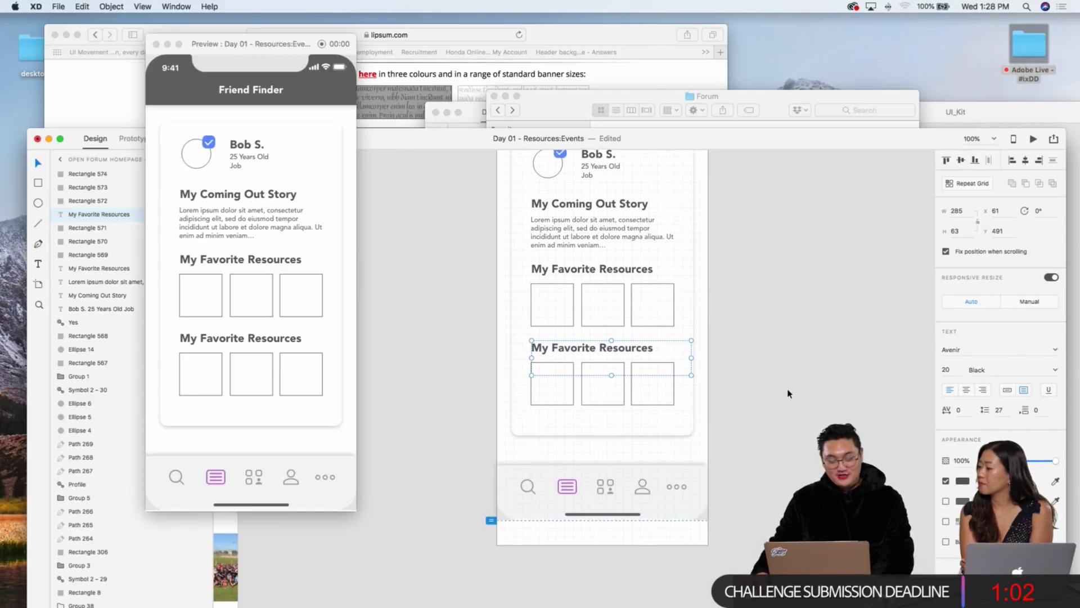
scroll(788, 393, "up", 3)
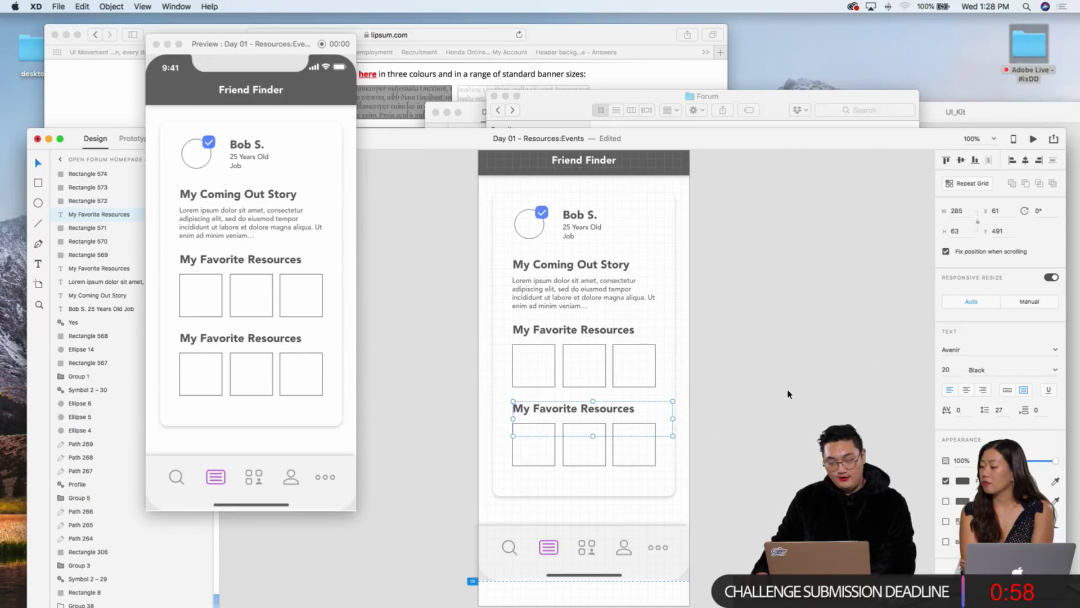
scroll(788, 393, "down", 3)
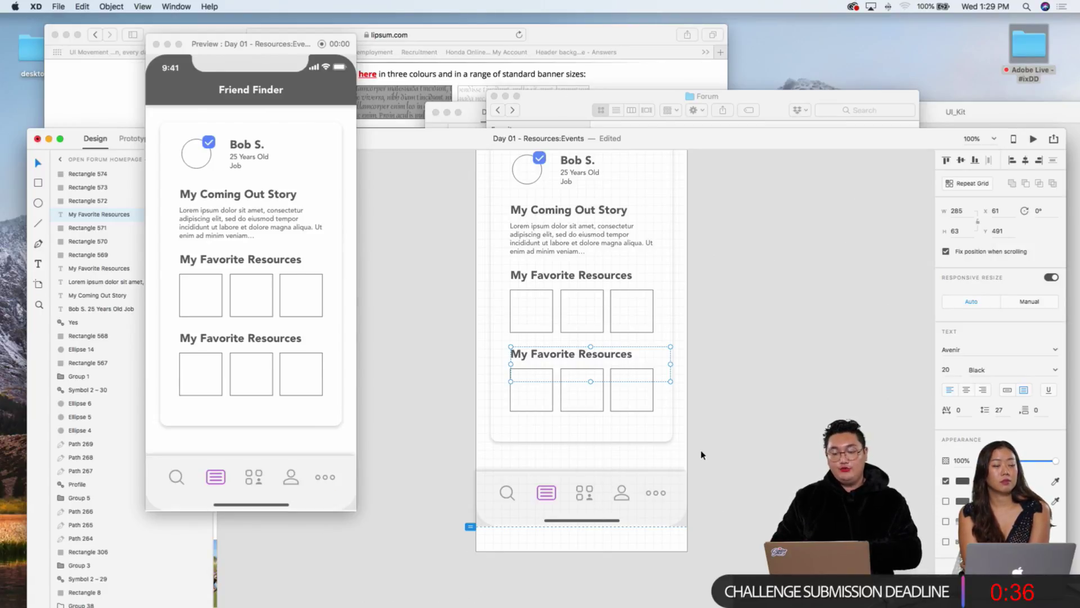
scroll(702, 455, "up", 5)
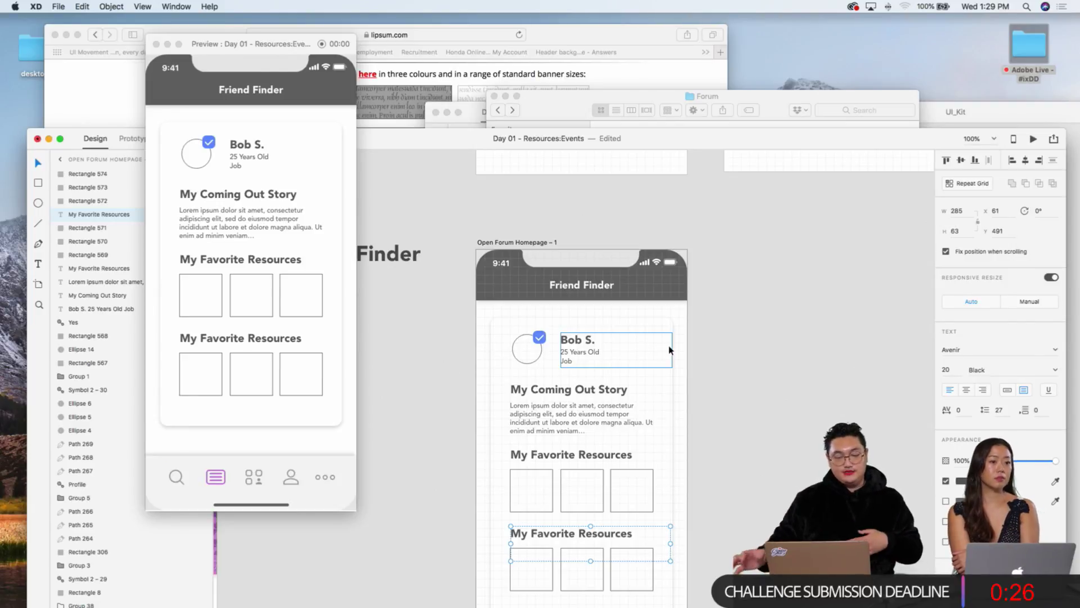
Step: Clear the selection and pan to view the whole Open Forum Homepage – 1 artboard
left_click(832, 357)
scroll(830, 358, "down", 5)
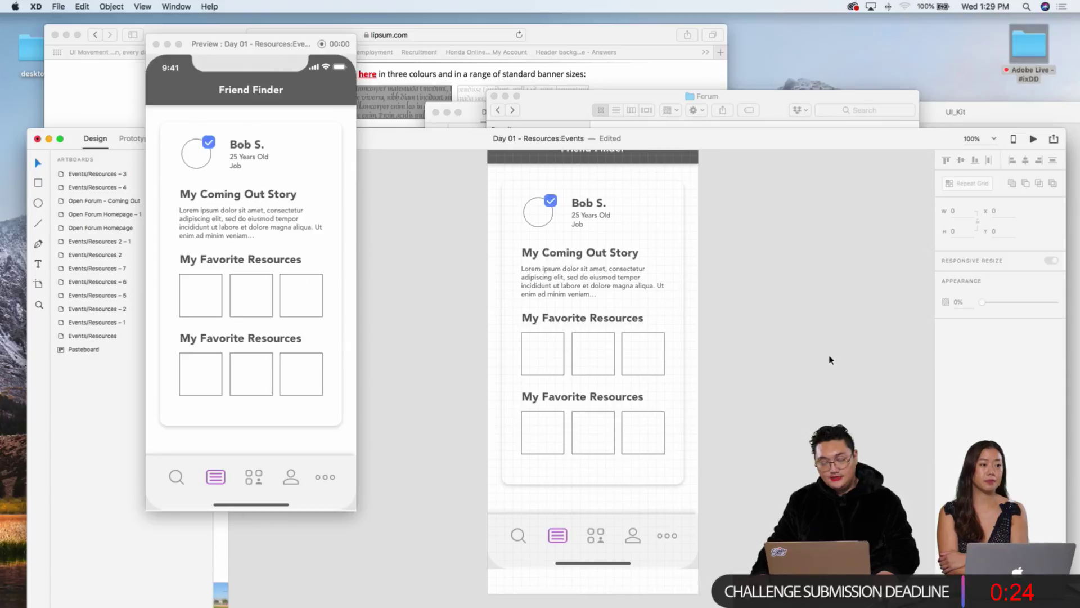
scroll(829, 359, "right", 2)
scroll(827, 360, "up", 3)
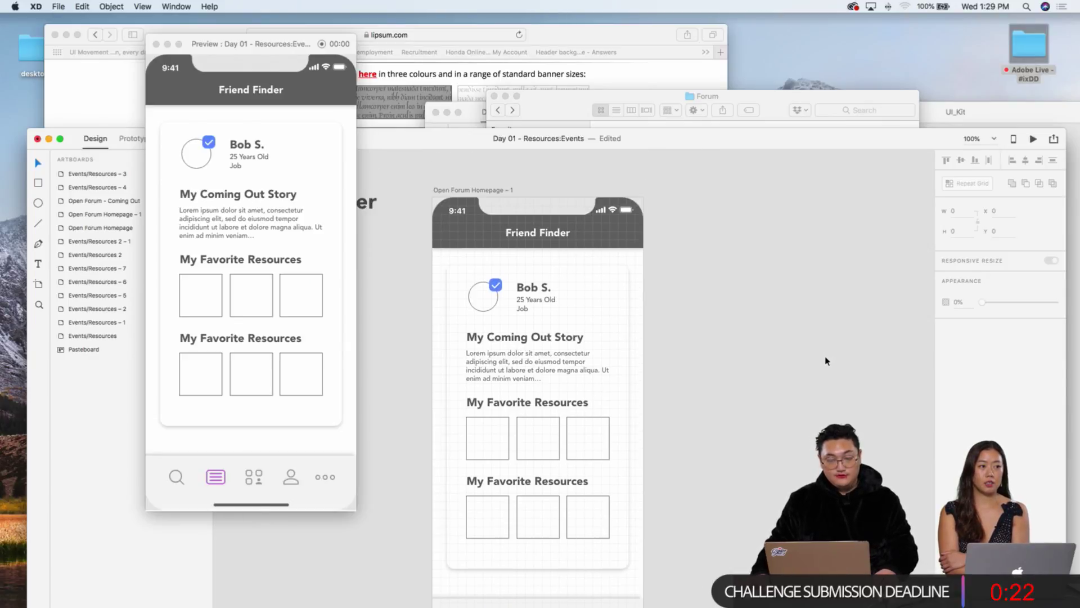
scroll(827, 361, "left", 2)
scroll(827, 361, "down", 1)
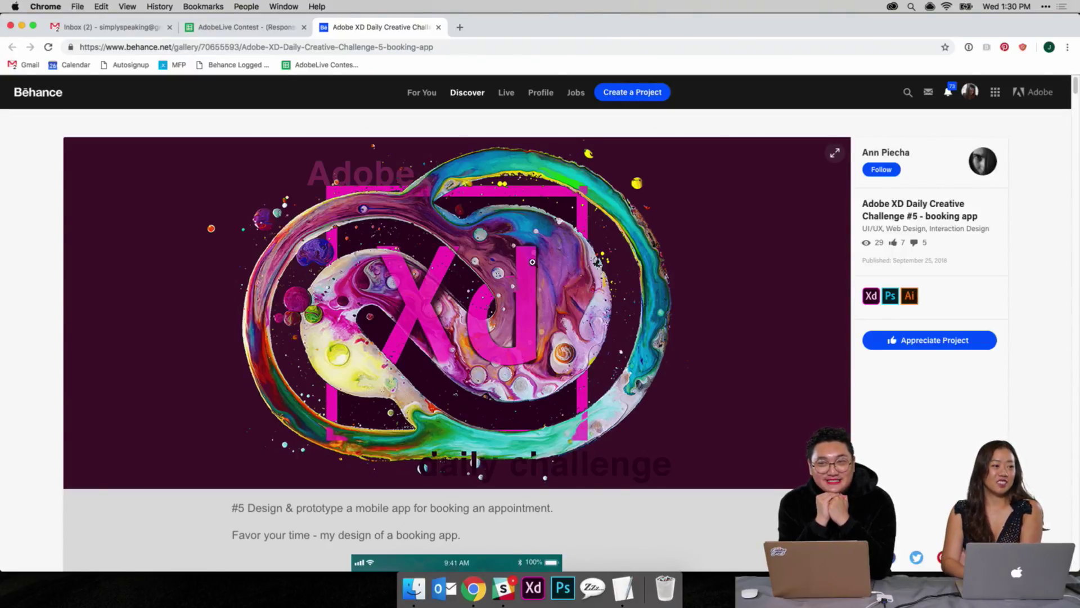
Step: Scroll down the Behance booking-app project past the logos to the FAVOR Wellness screen
scroll(435, 384, "down", 5)
scroll(434, 384, "down", 1)
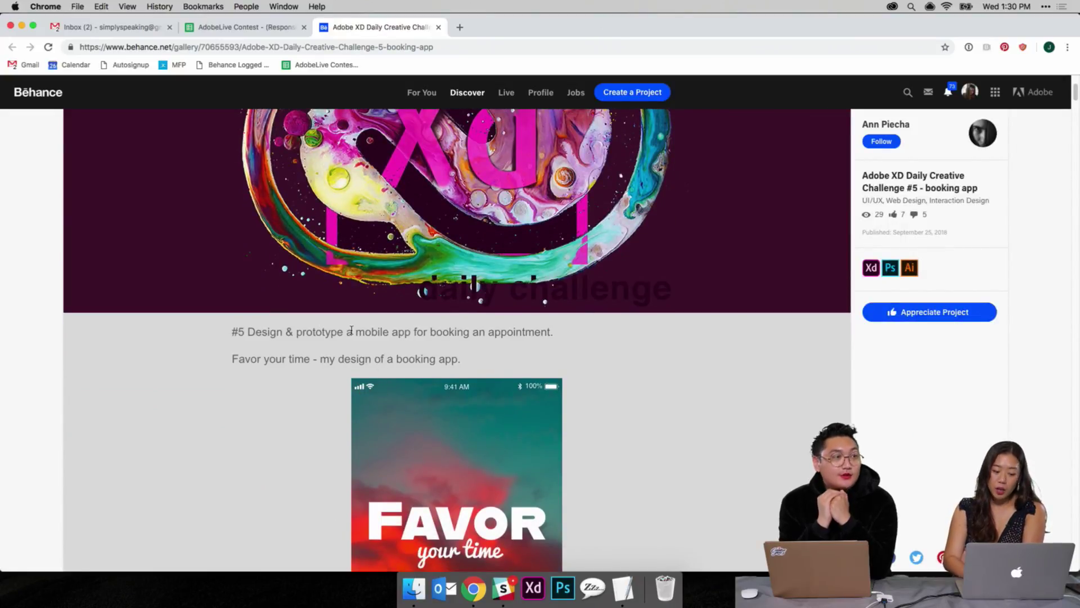
scroll(670, 354, "down", 3)
scroll(670, 354, "down", 6)
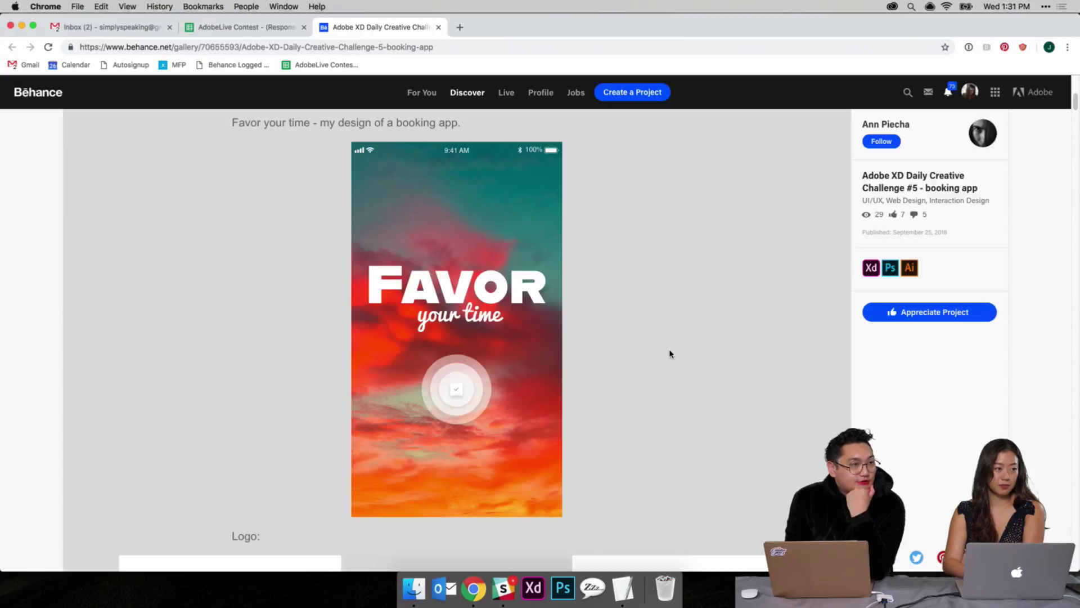
scroll(670, 354, "down", 9)
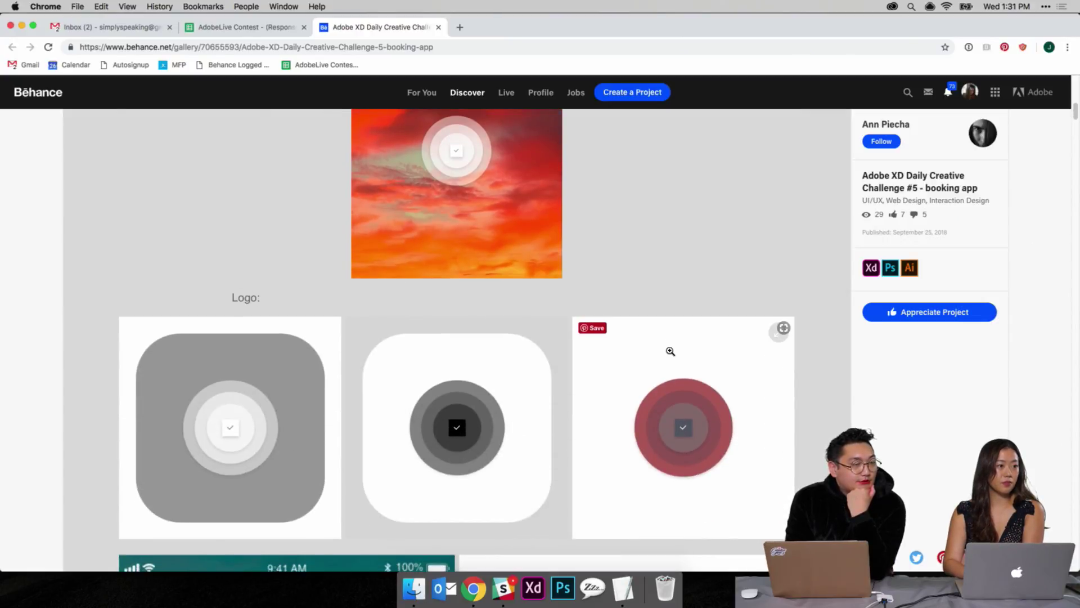
scroll(670, 351, "down", 5)
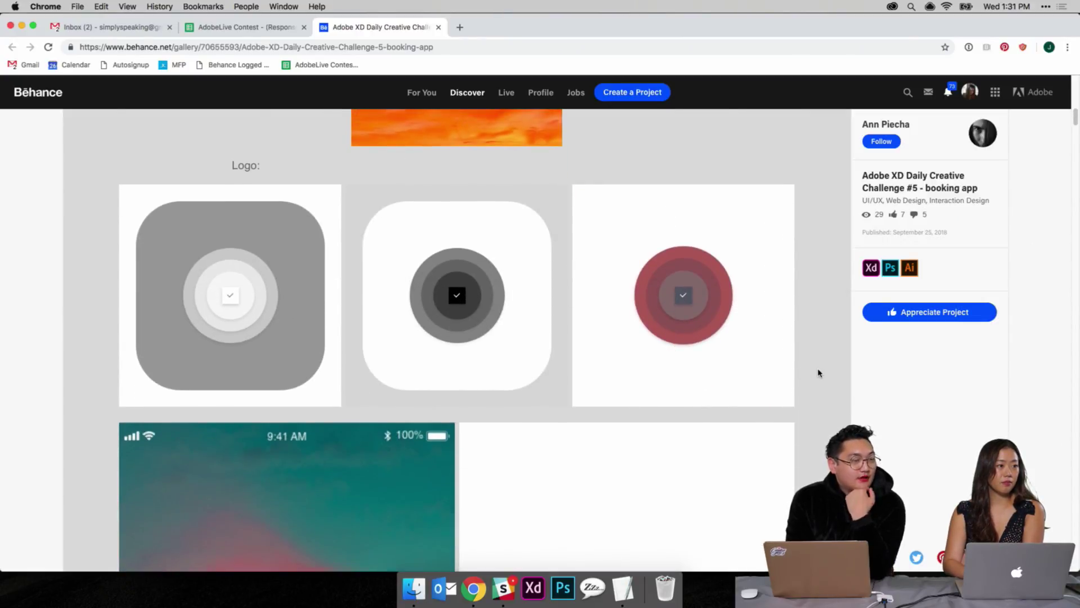
scroll(816, 372, "down", 2)
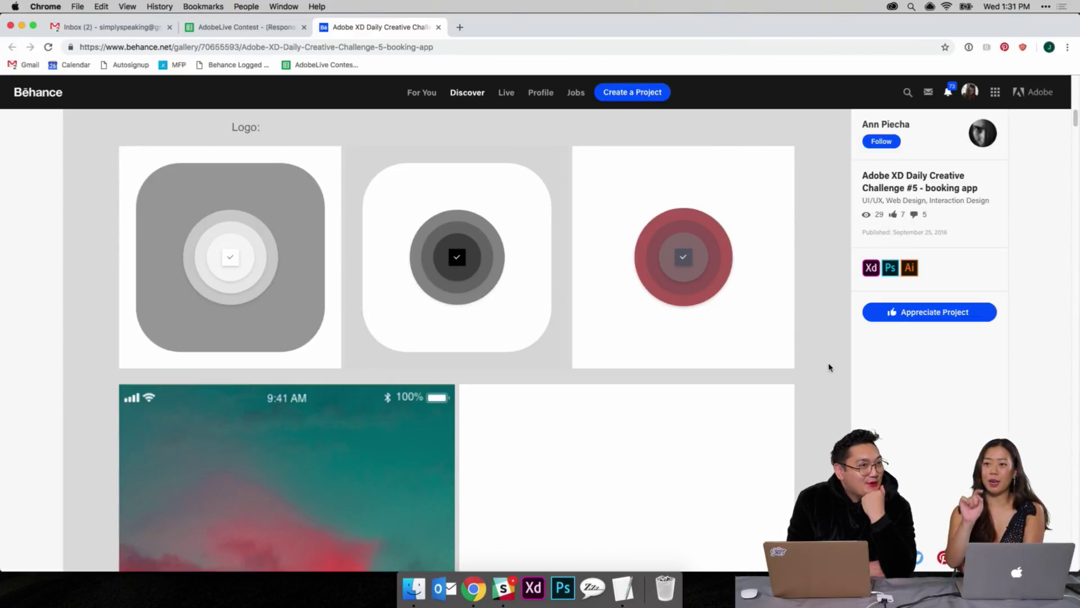
scroll(829, 366, "down", 1)
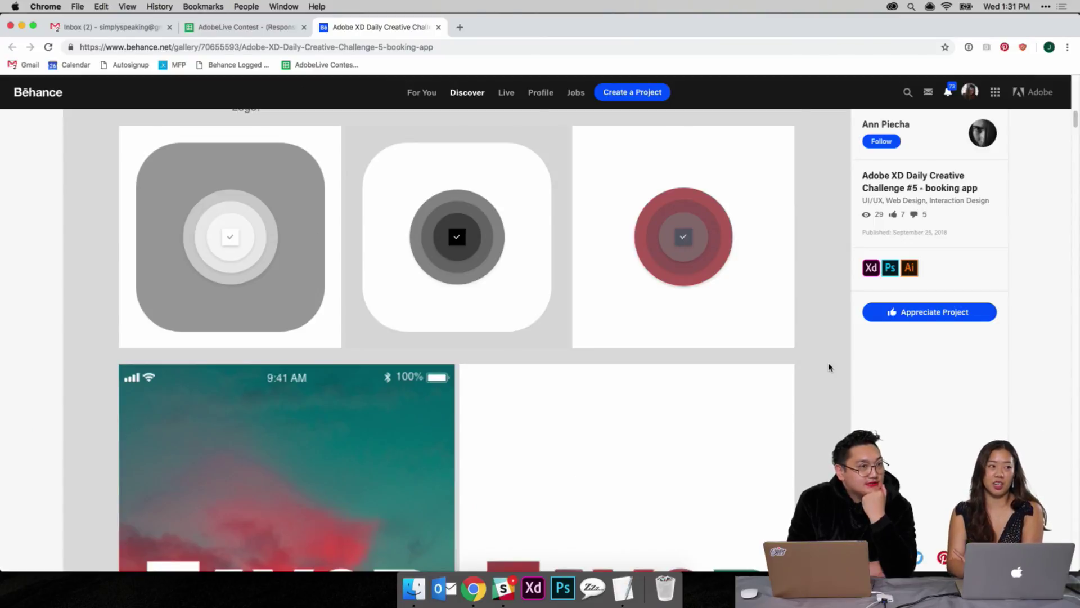
scroll(829, 367, "down", 5)
scroll(829, 367, "down", 2)
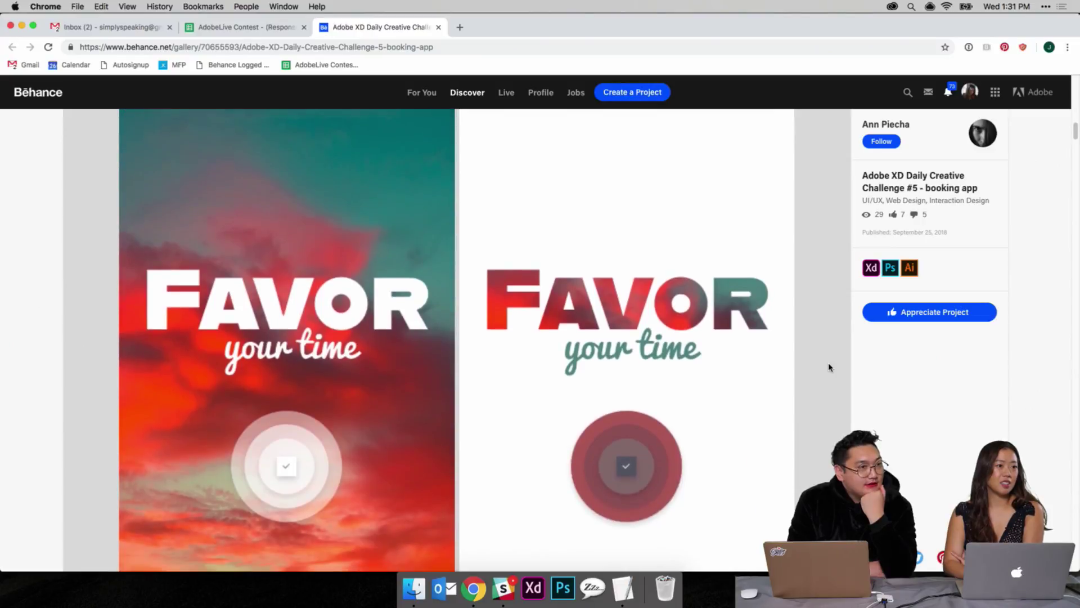
scroll(828, 367, "down", 7)
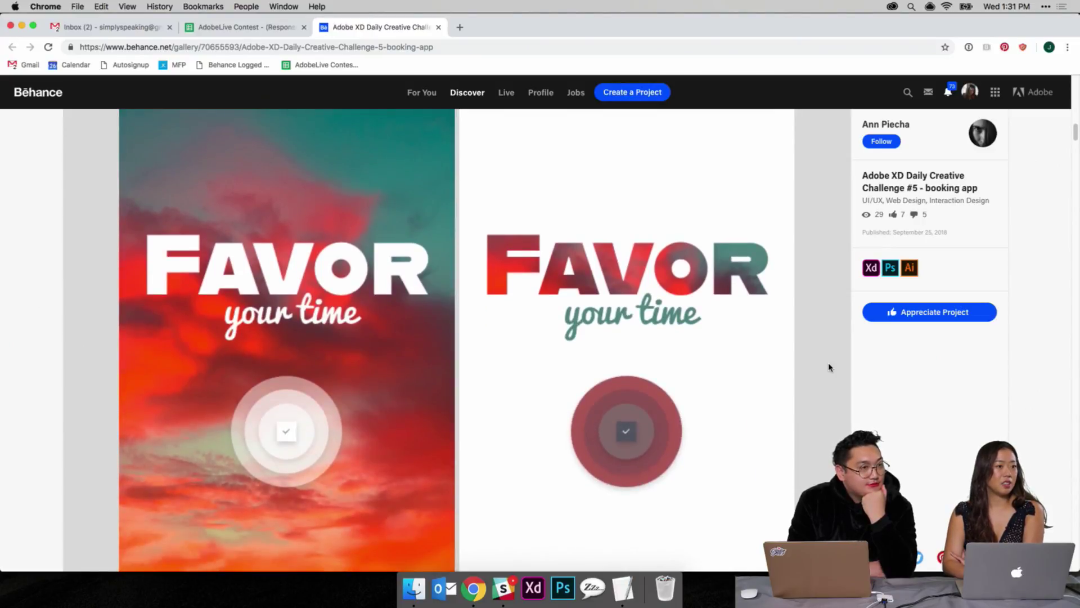
scroll(829, 367, "down", 7)
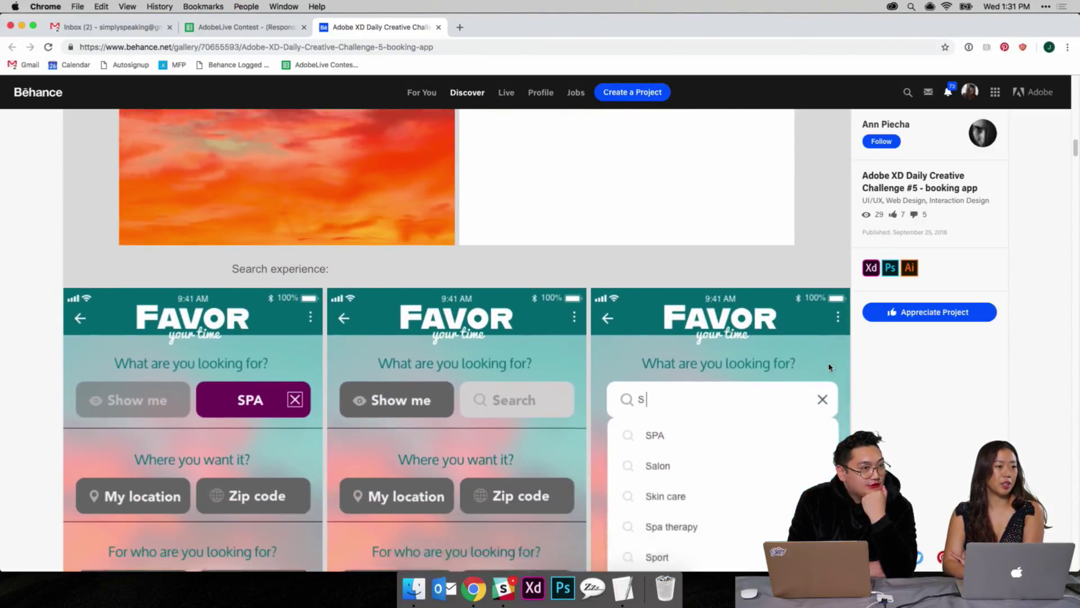
scroll(829, 365, "down", 1)
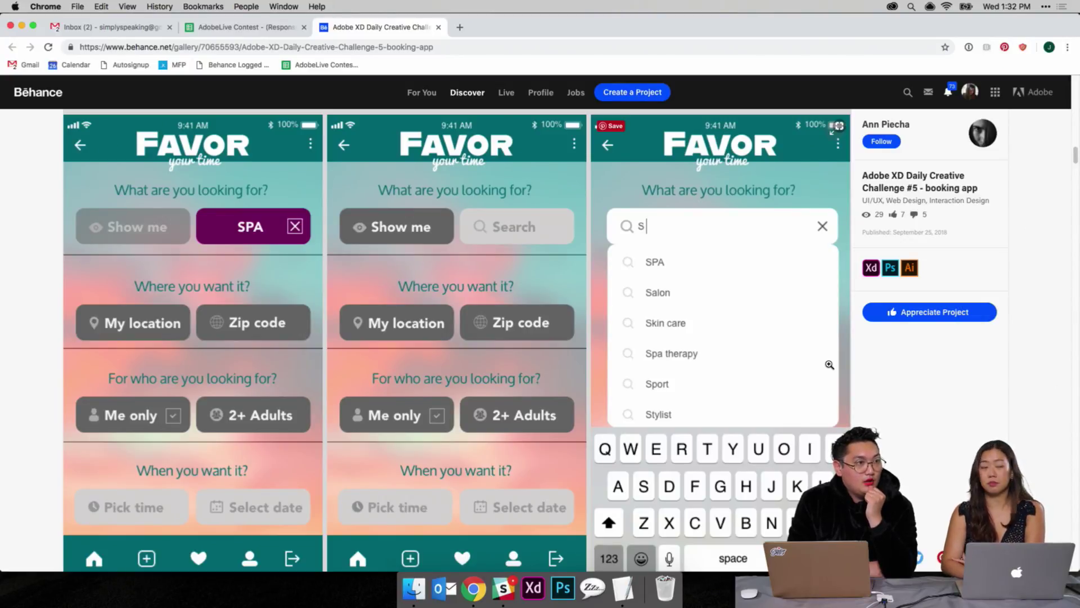
scroll(829, 365, "down", 10)
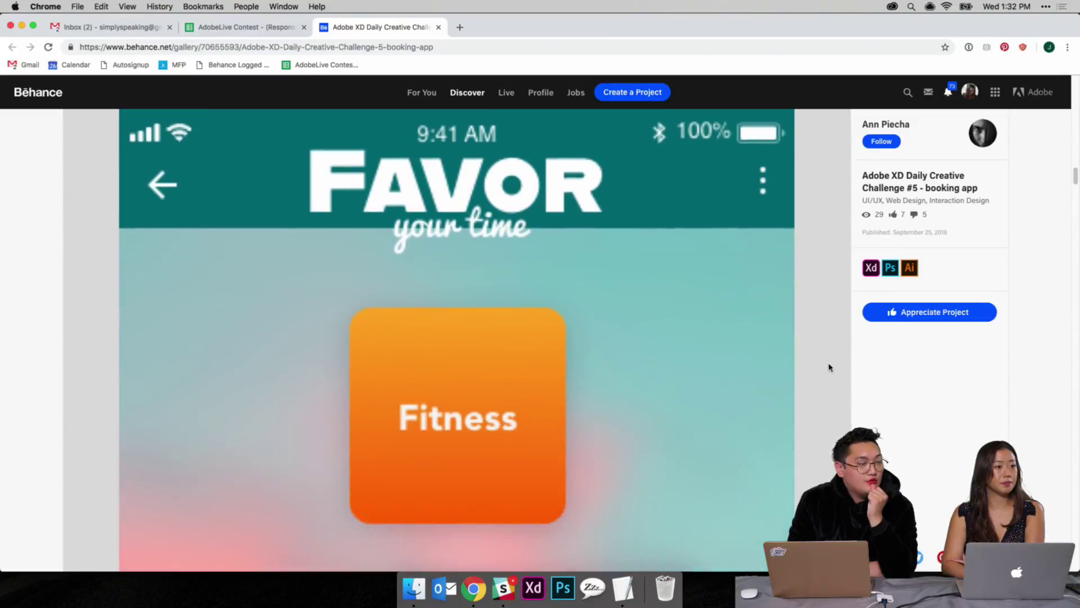
scroll(829, 367, "down", 8)
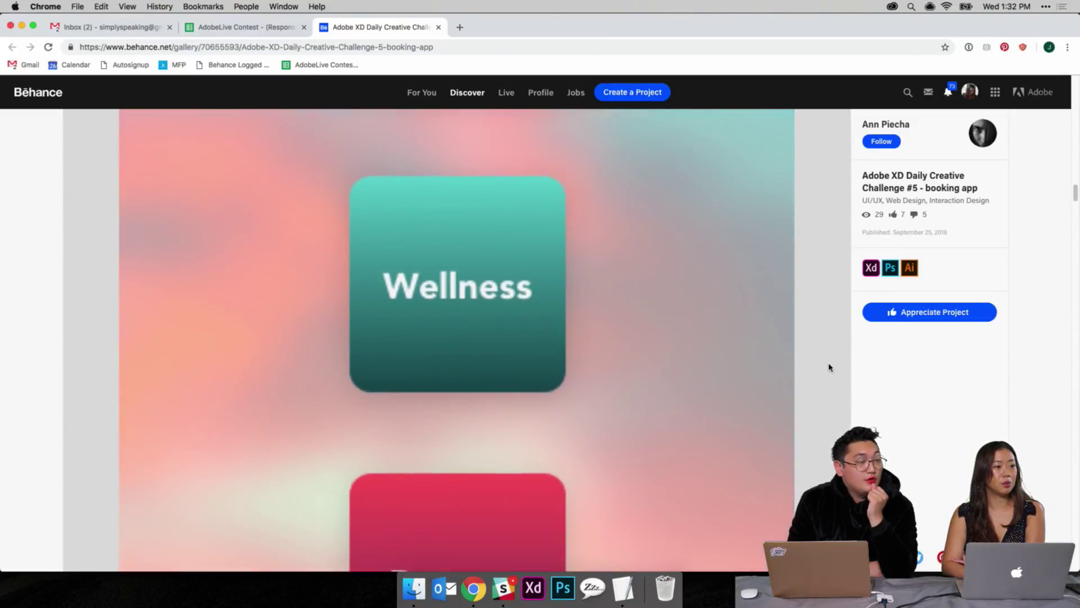
scroll(829, 367, "down", 3)
left_click(696, 357)
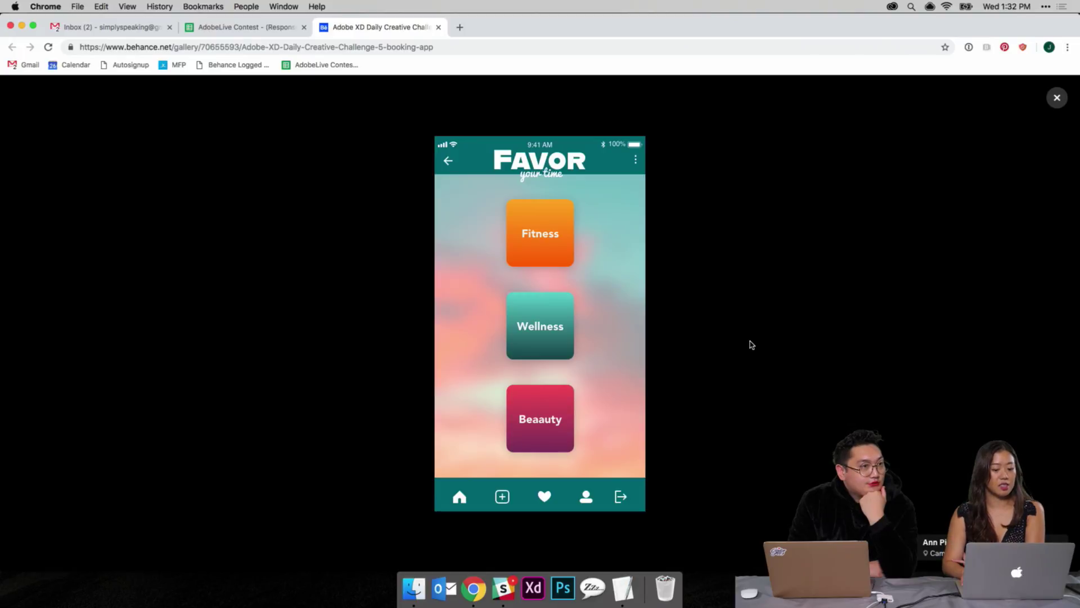
key("Right")
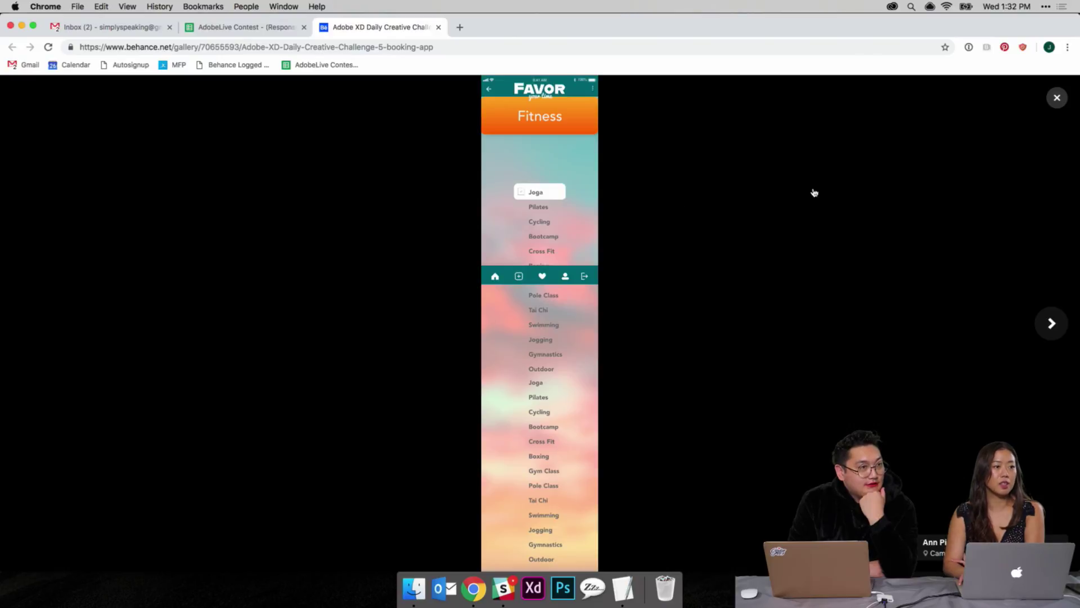
key("Right")
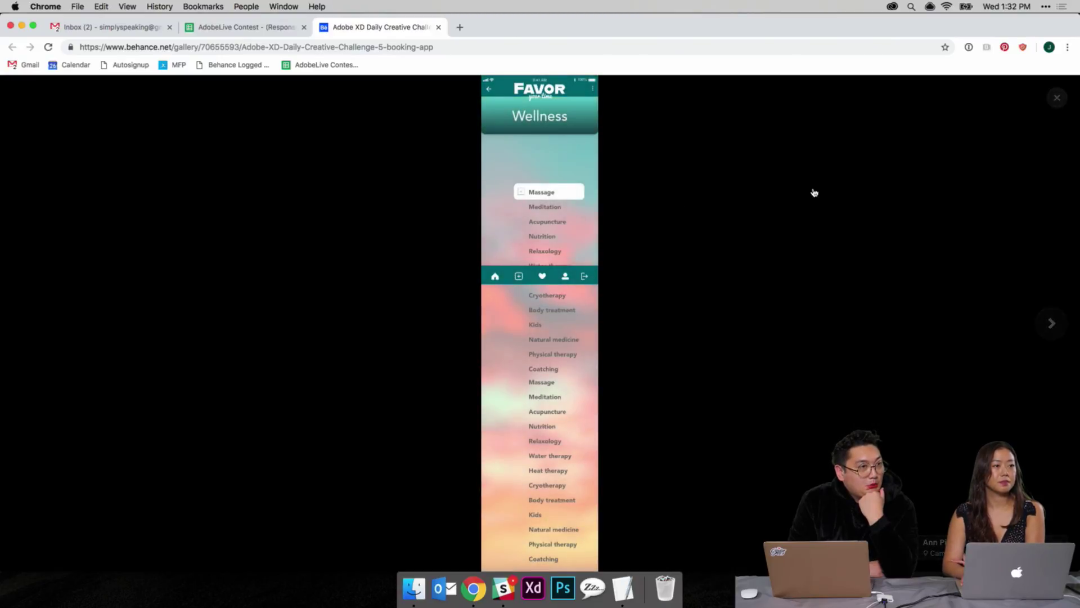
key("Right")
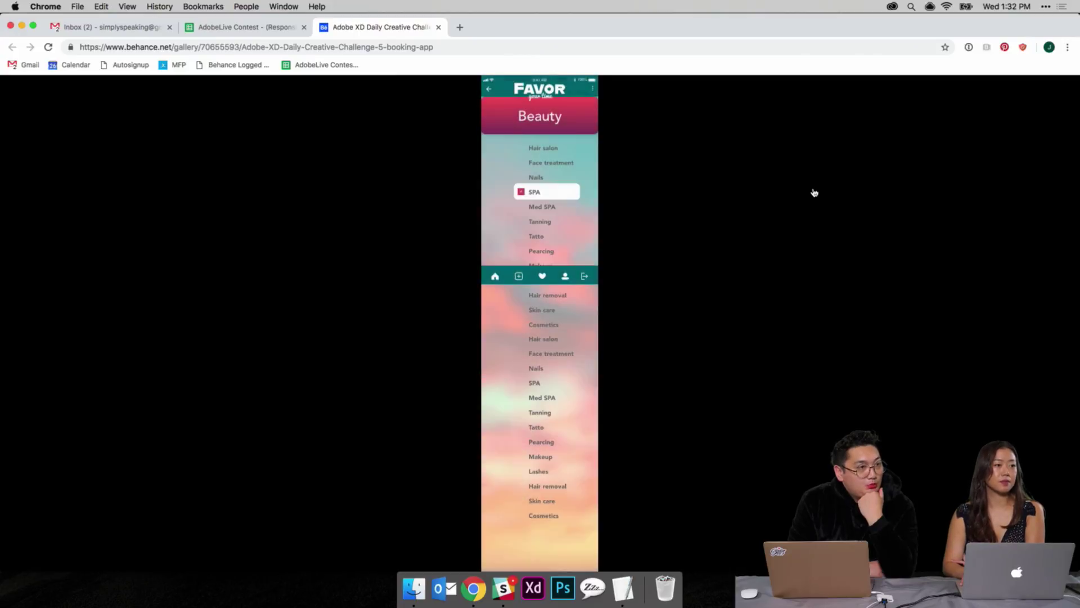
left_click(536, 211)
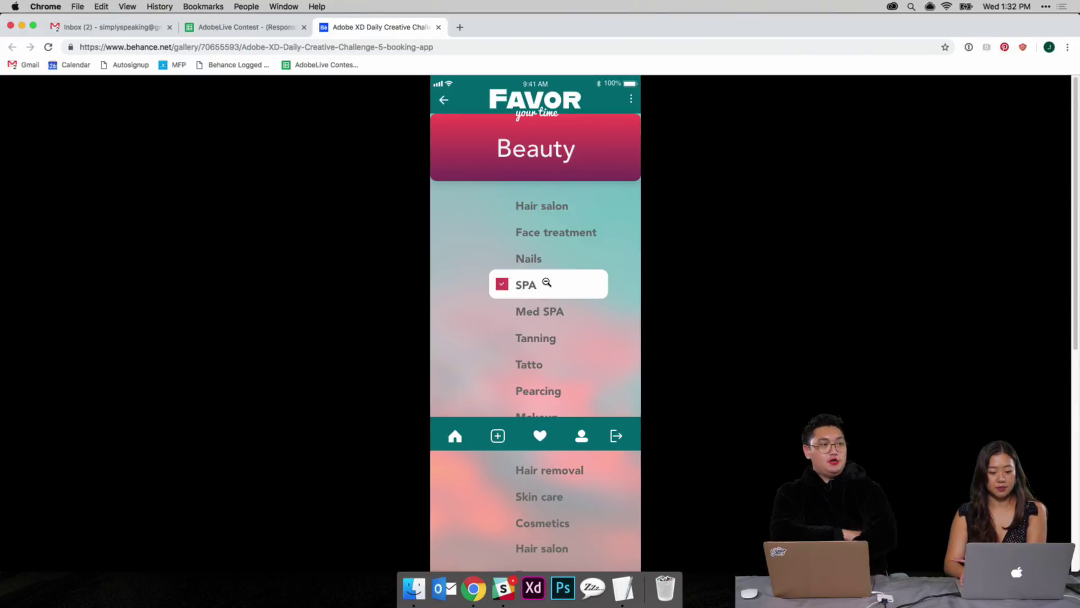
key("Right")
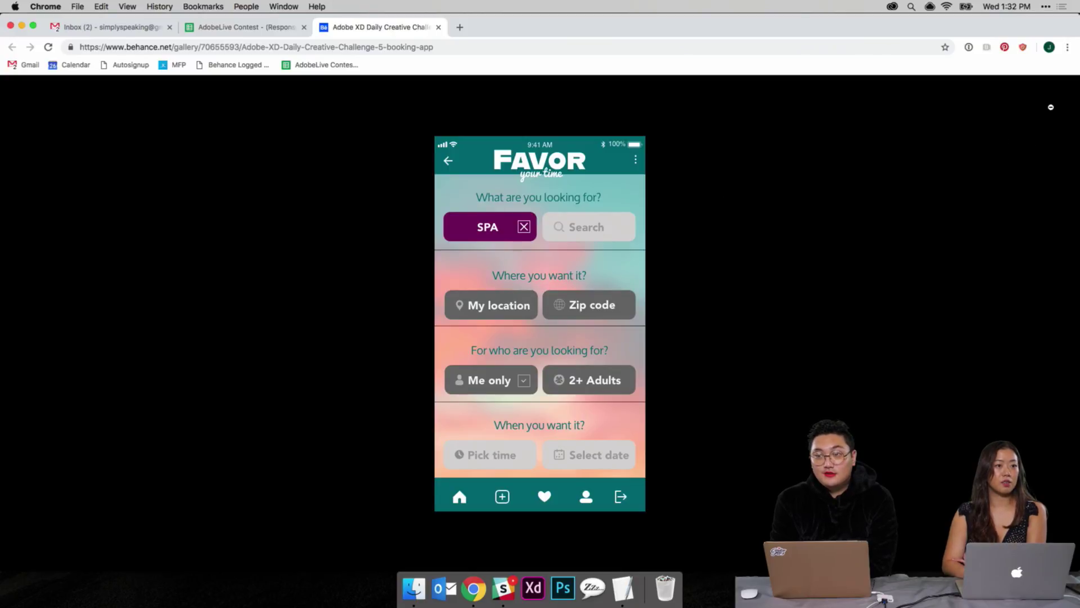
left_click(1071, 97)
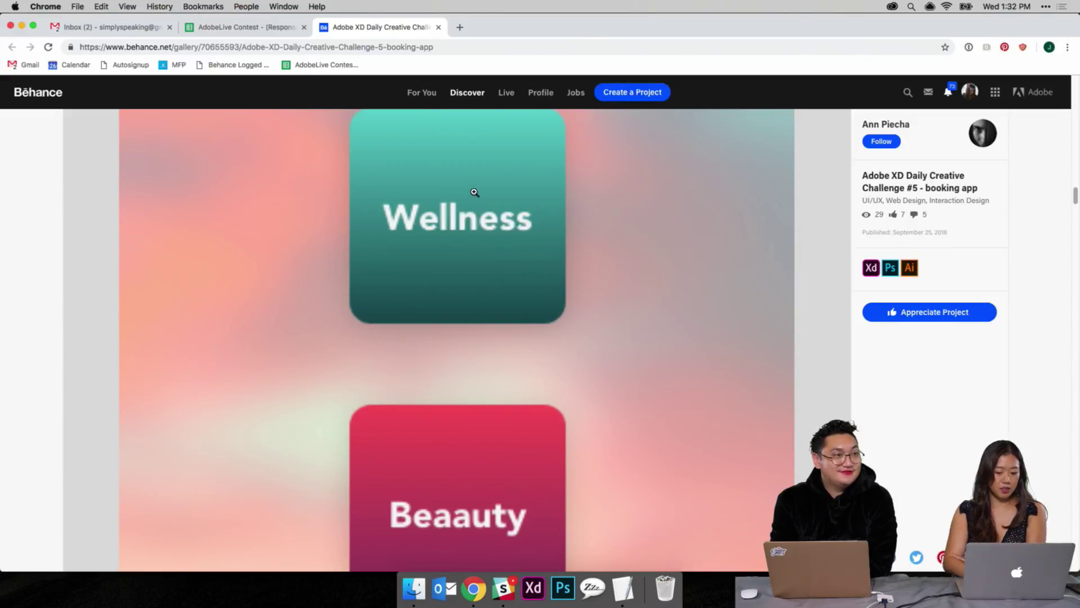
scroll(473, 194, "down", 10)
scroll(470, 193, "down", 15)
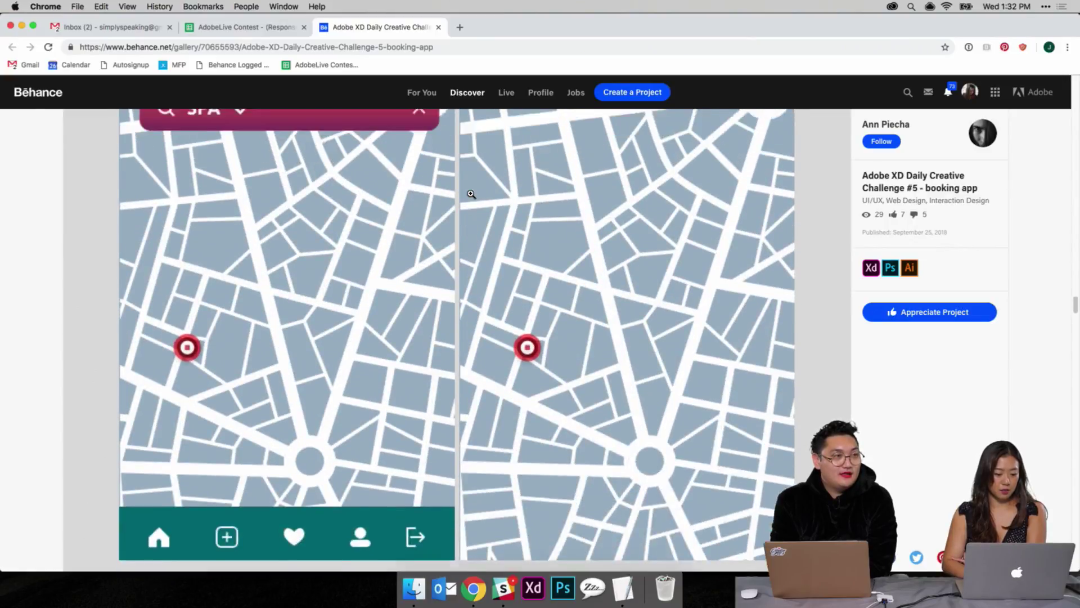
scroll(470, 193, "up", 13)
scroll(471, 194, "down", 10)
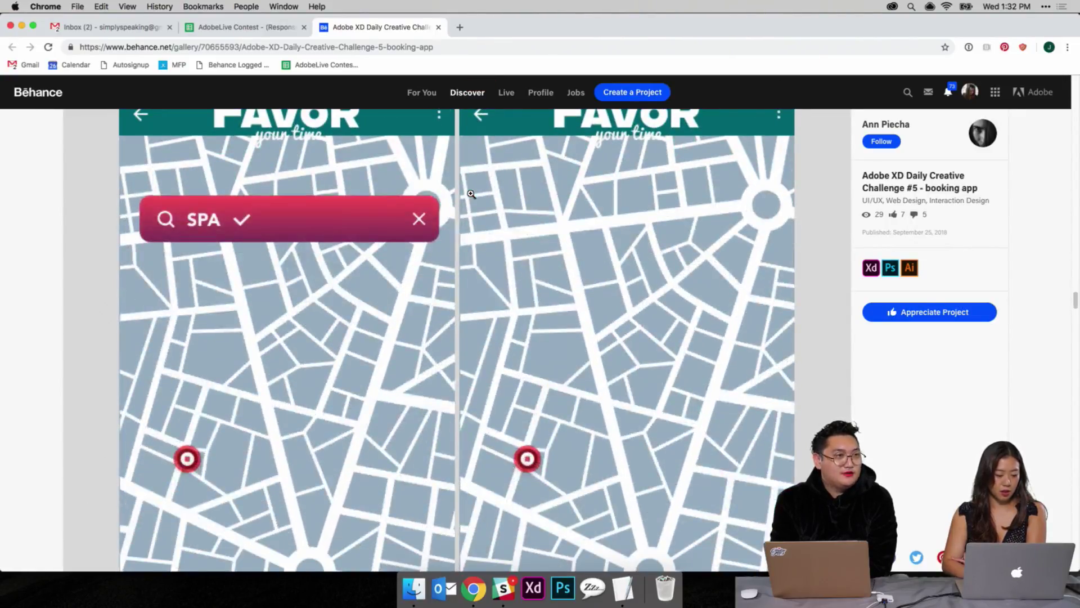
scroll(273, 238, "down", 5)
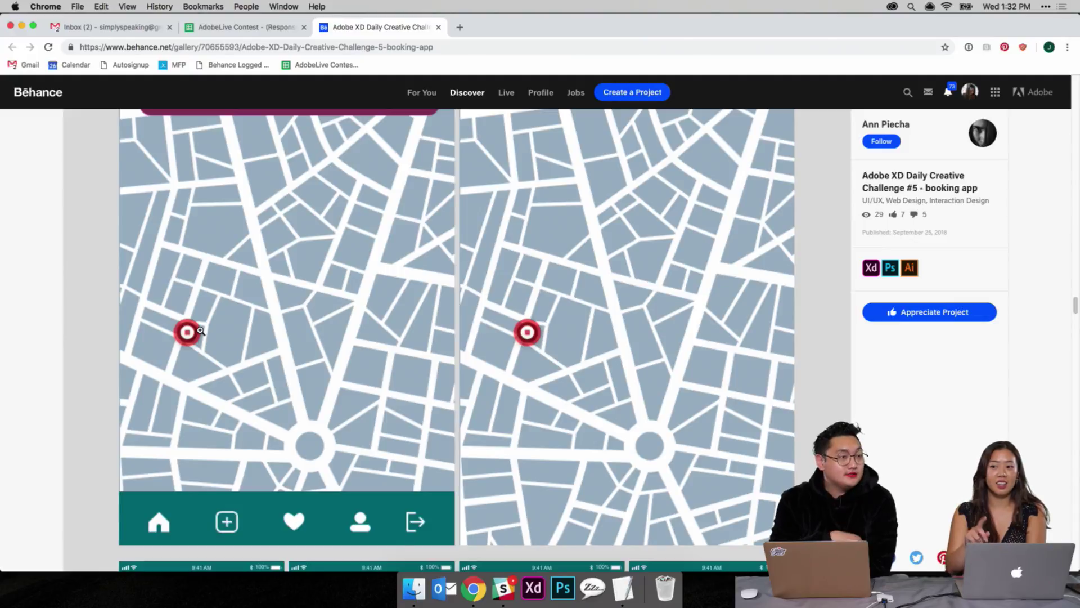
scroll(200, 330, "down", 5)
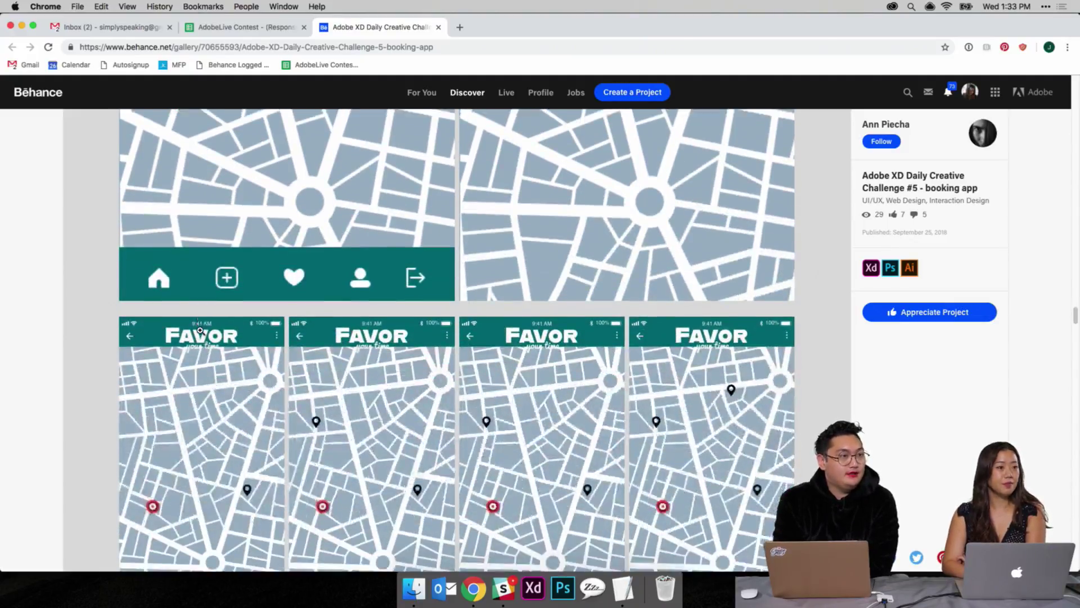
scroll(199, 330, "down", 4)
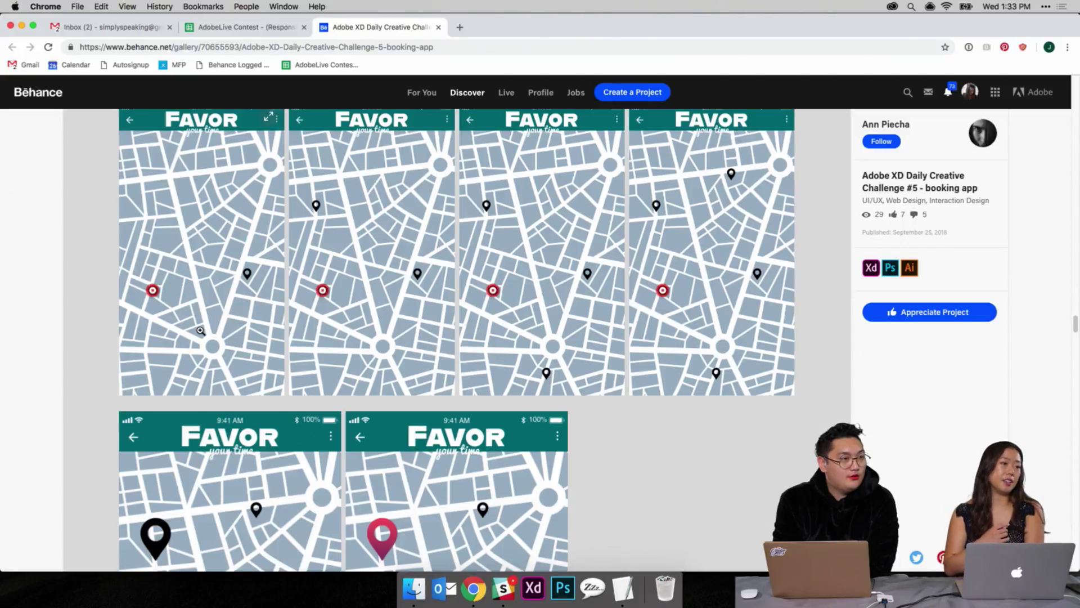
scroll(200, 331, "down", 8)
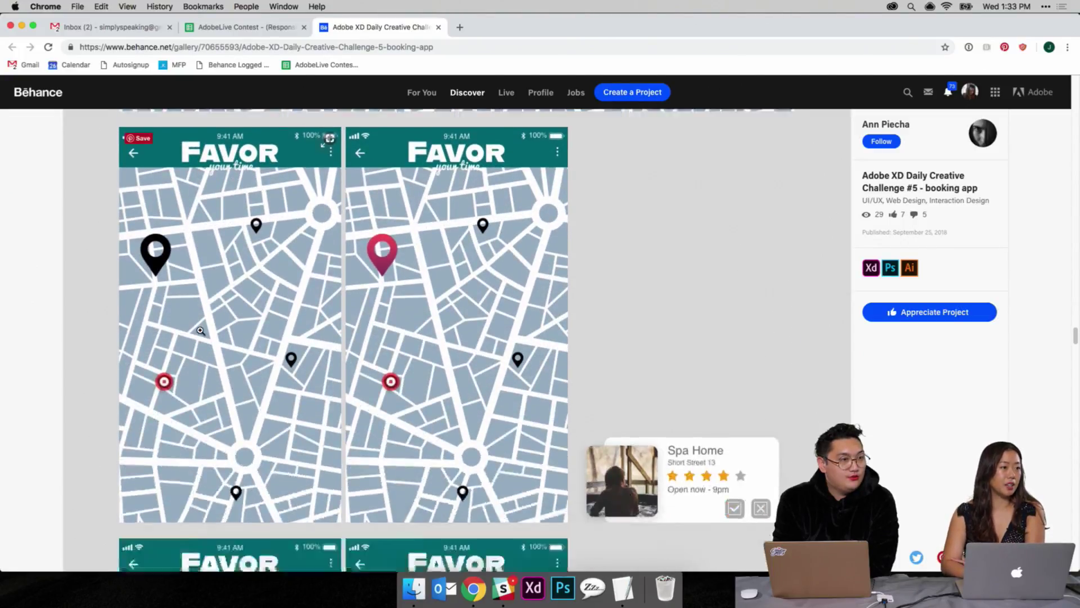
scroll(200, 331, "down", 3)
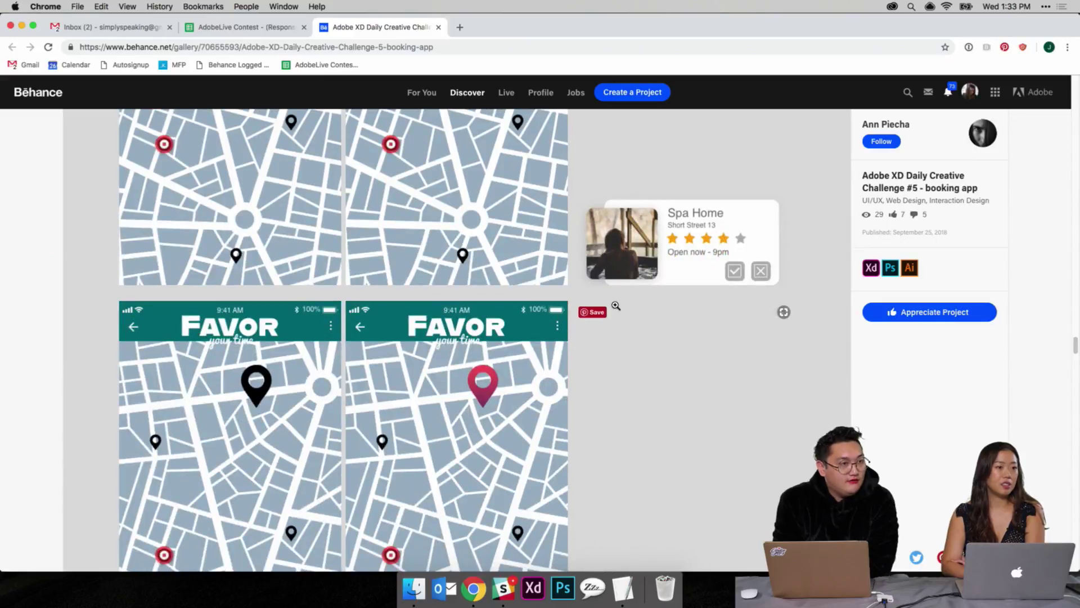
left_click(704, 272)
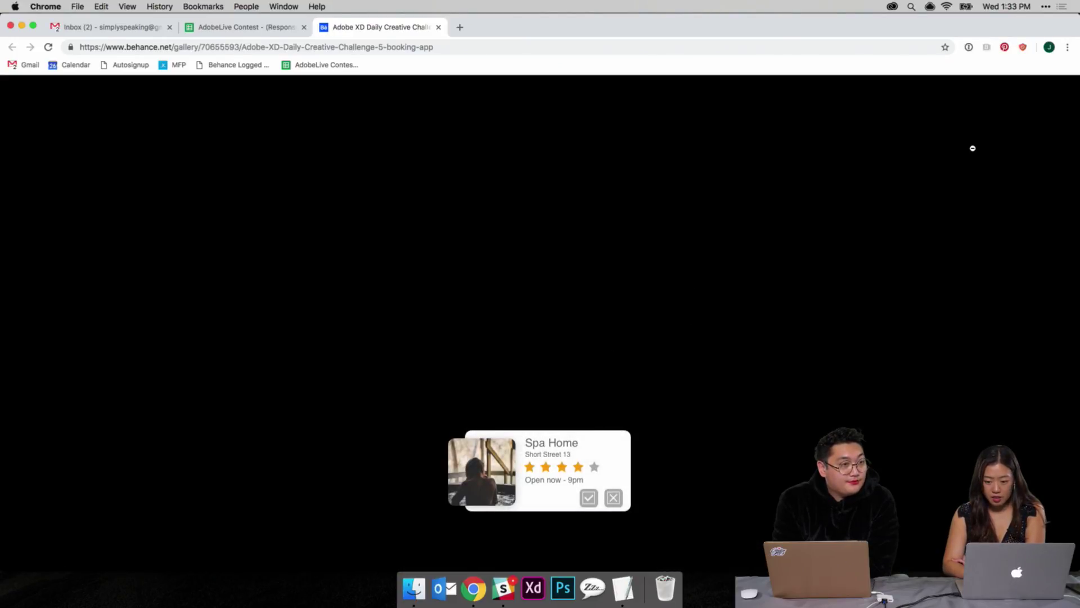
left_click(1003, 130)
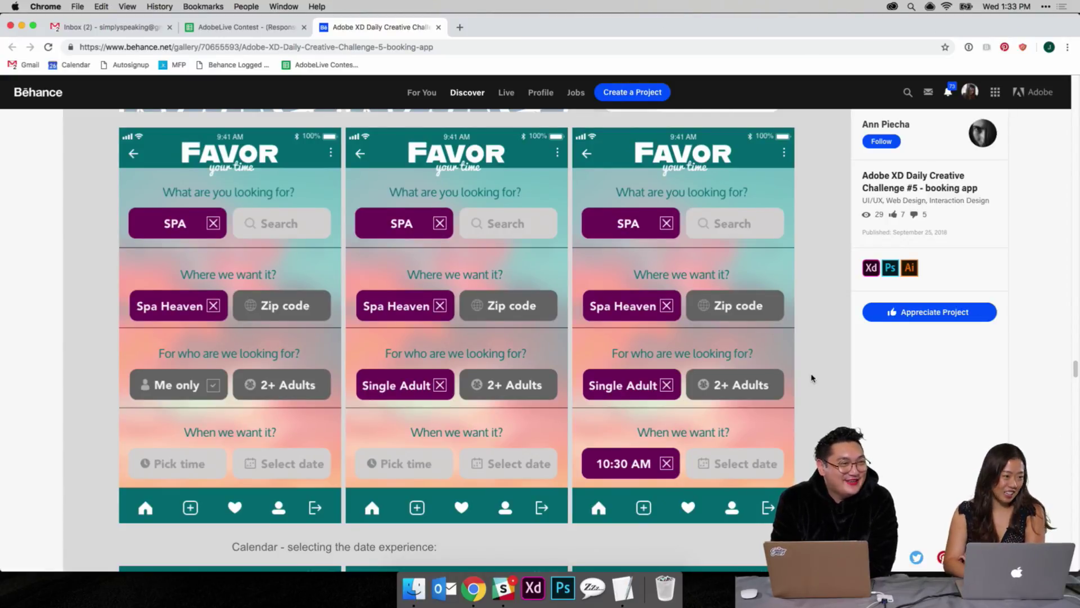
Step: Scroll through the rest of the Behance booking-app project
scroll(812, 377, "down", 3)
scroll(812, 377, "down", 7)
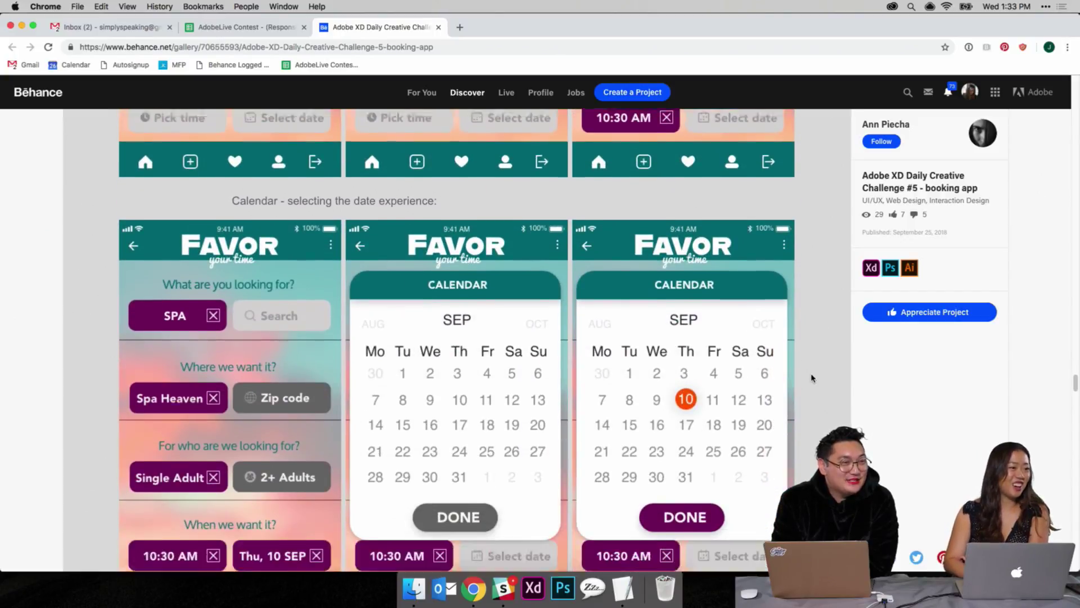
scroll(812, 378, "down", 8)
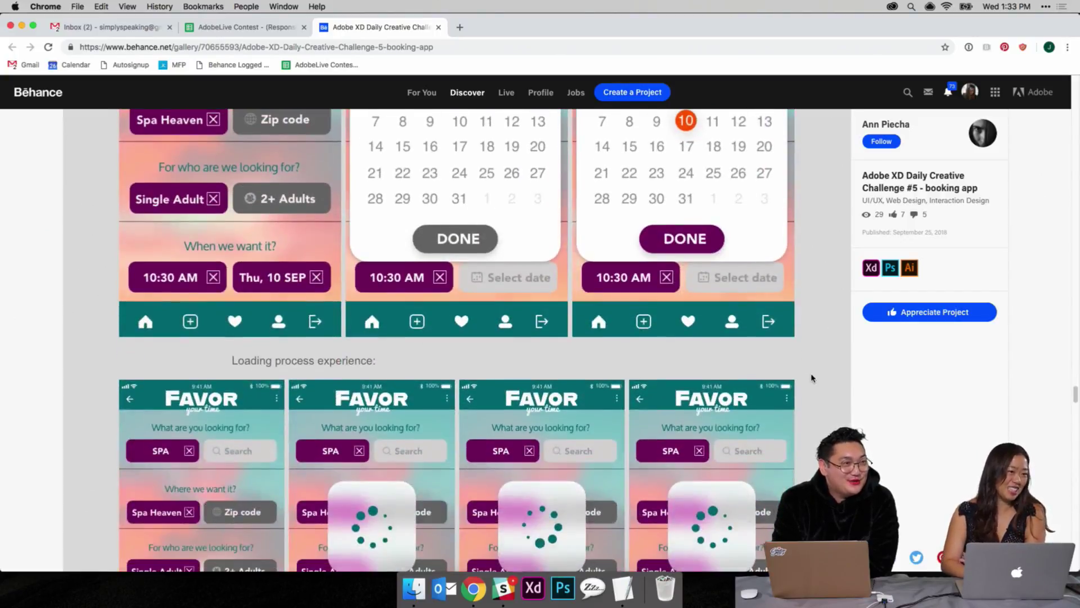
scroll(812, 377, "down", 6)
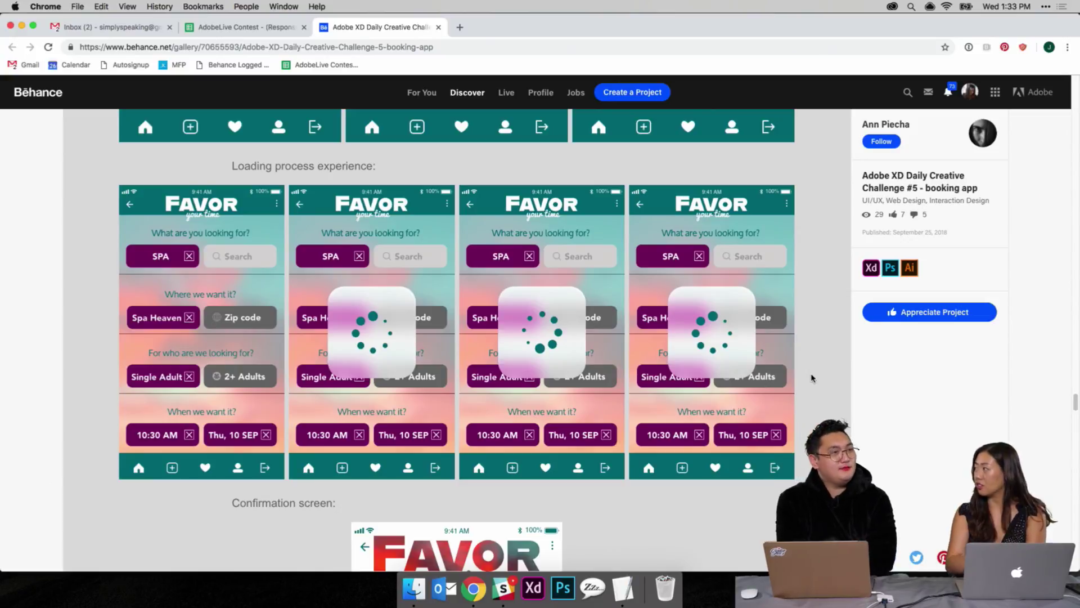
scroll(812, 378, "down", 1)
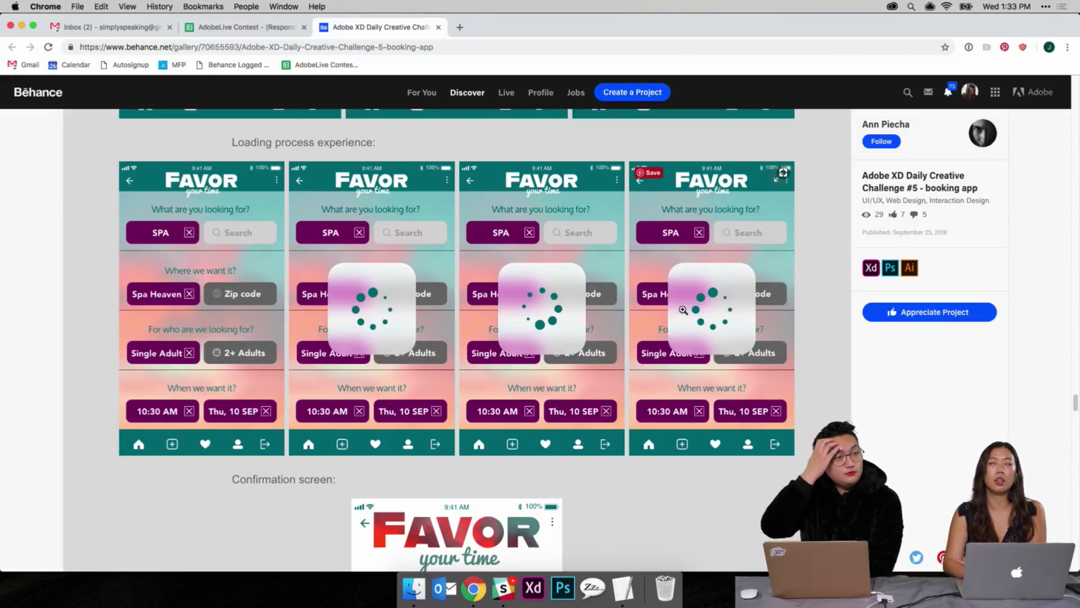
scroll(683, 309, "down", 3)
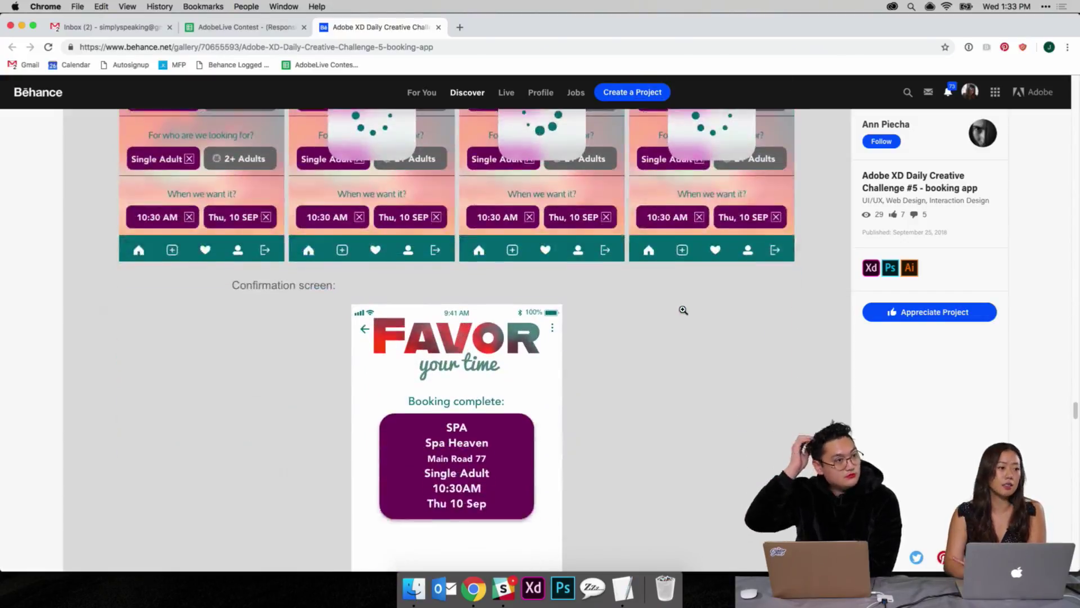
scroll(683, 310, "down", 3)
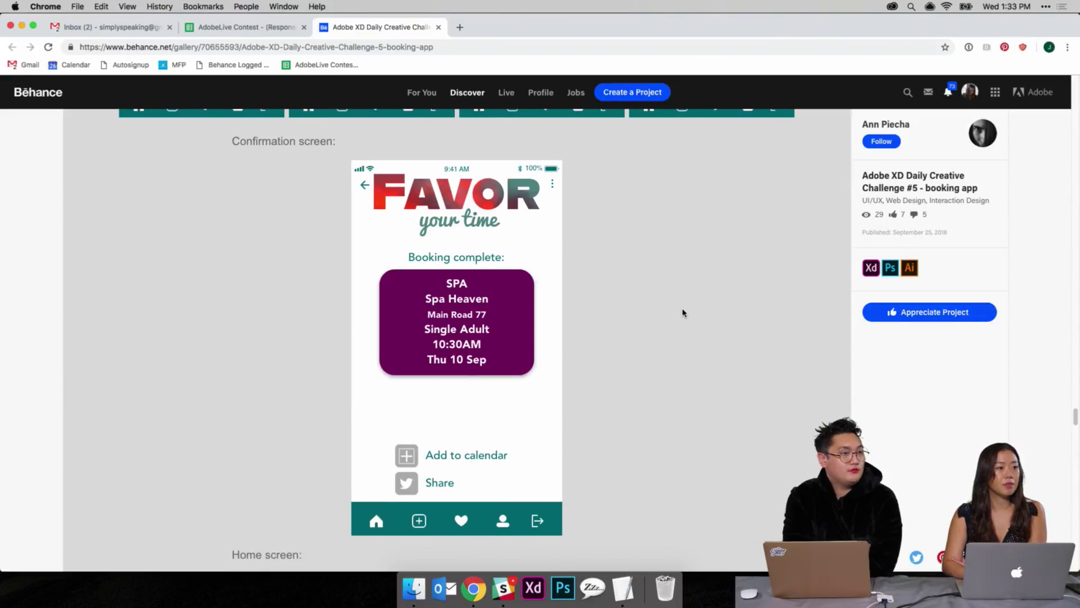
scroll(512, 304, "down", 8)
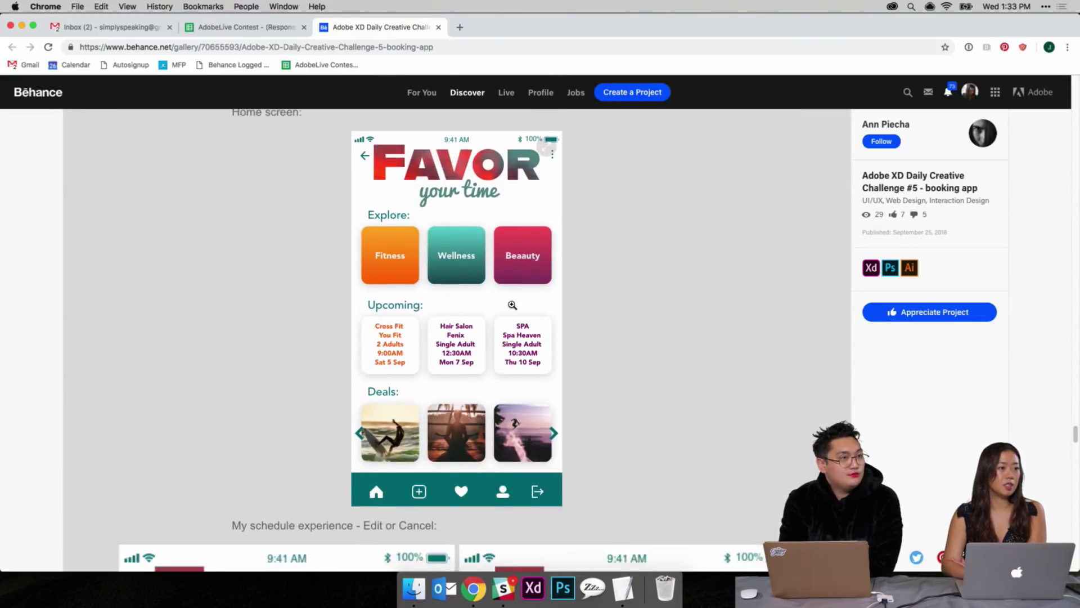
scroll(512, 305, "down", 3)
scroll(511, 304, "up", 3)
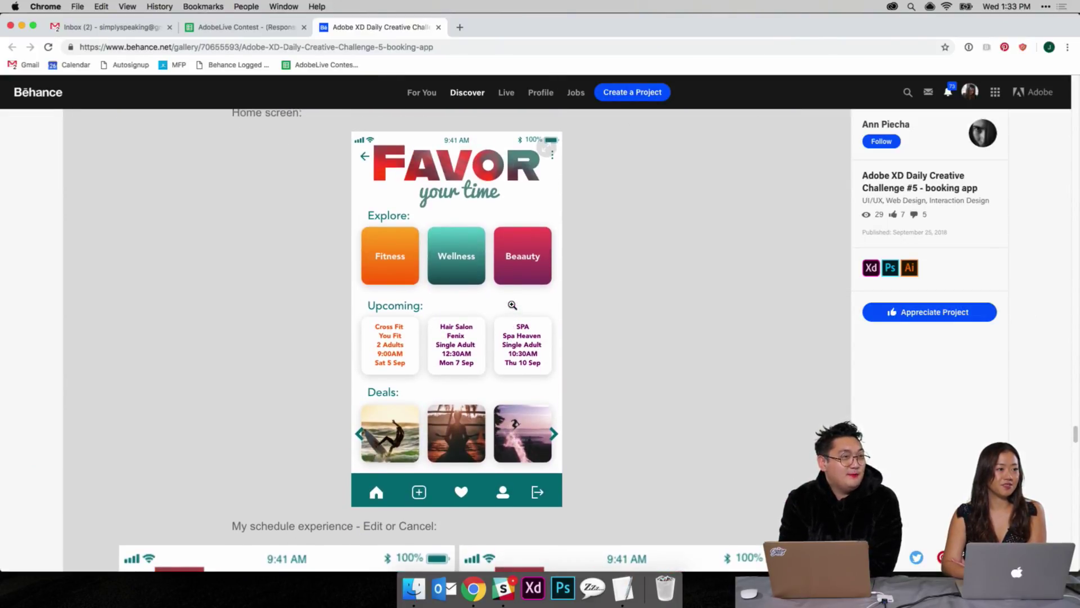
scroll(512, 305, "up", 7)
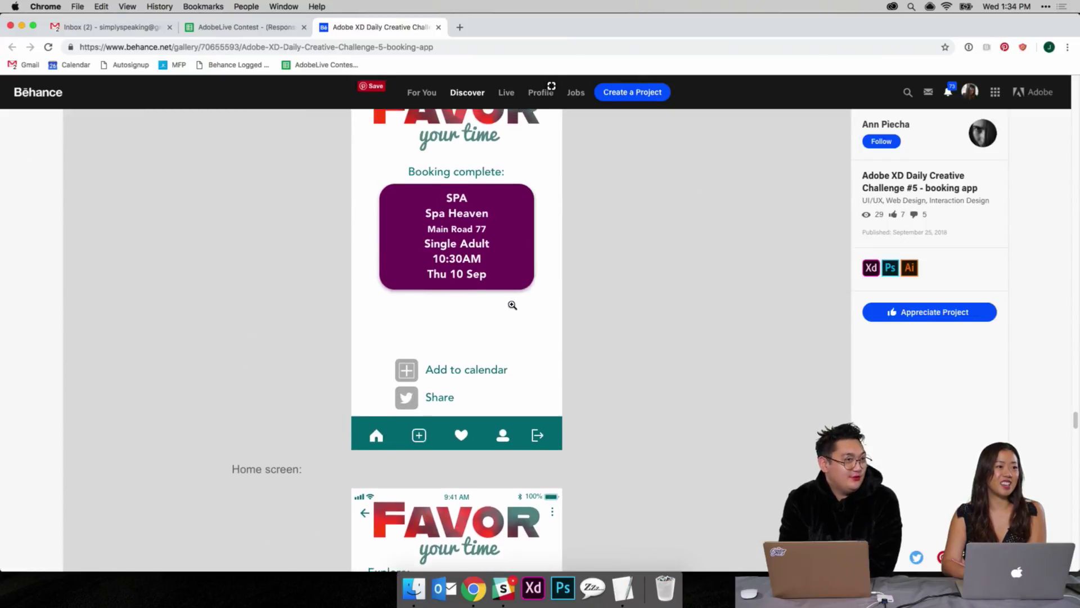
scroll(512, 305, "up", 1)
scroll(512, 304, "down", 14)
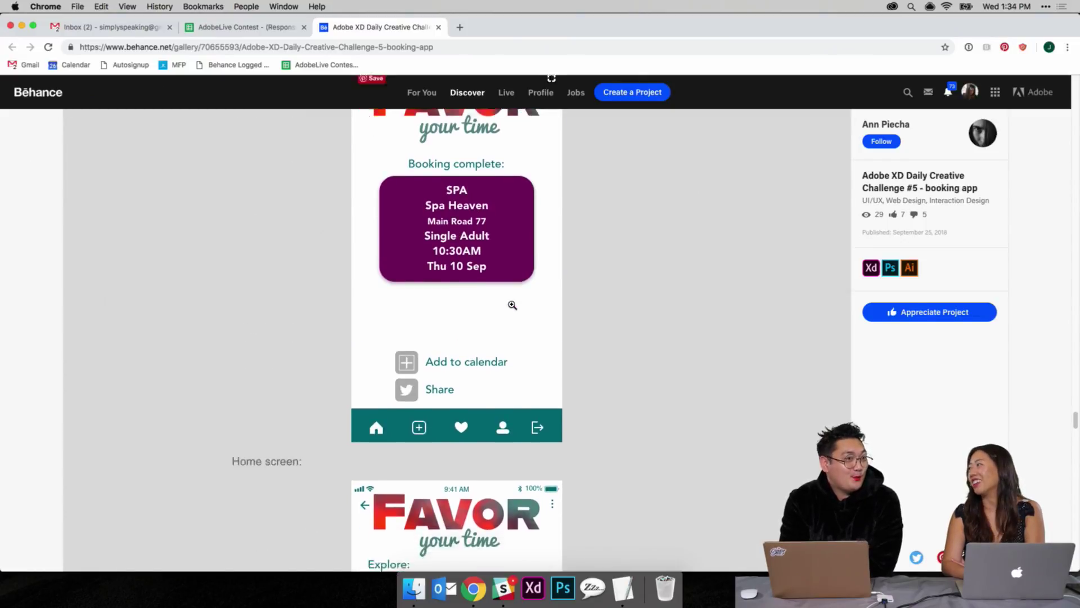
scroll(512, 304, "down", 4)
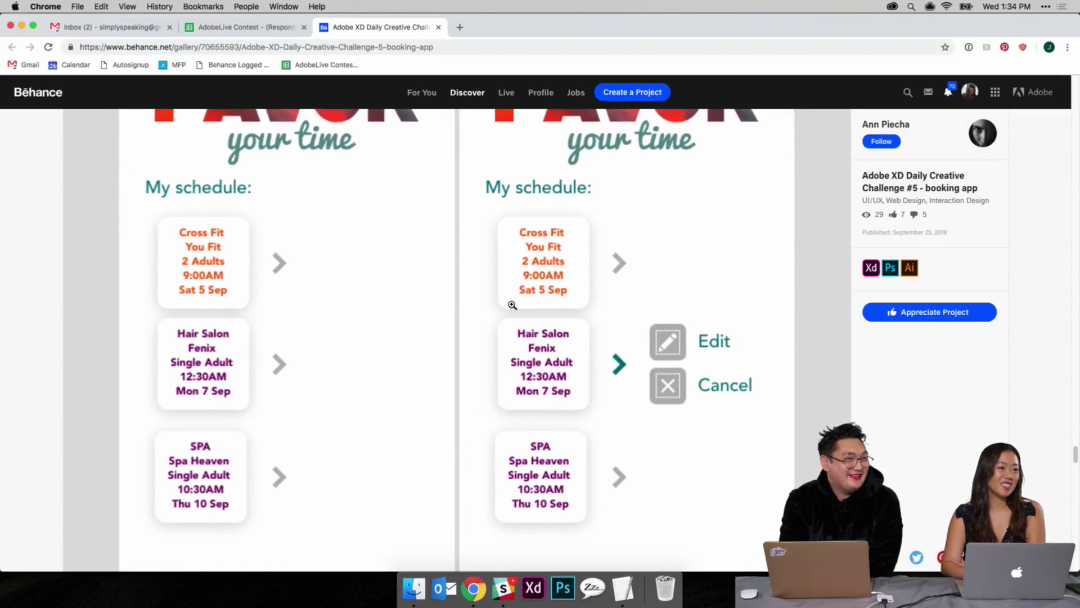
scroll(512, 305, "down", 12)
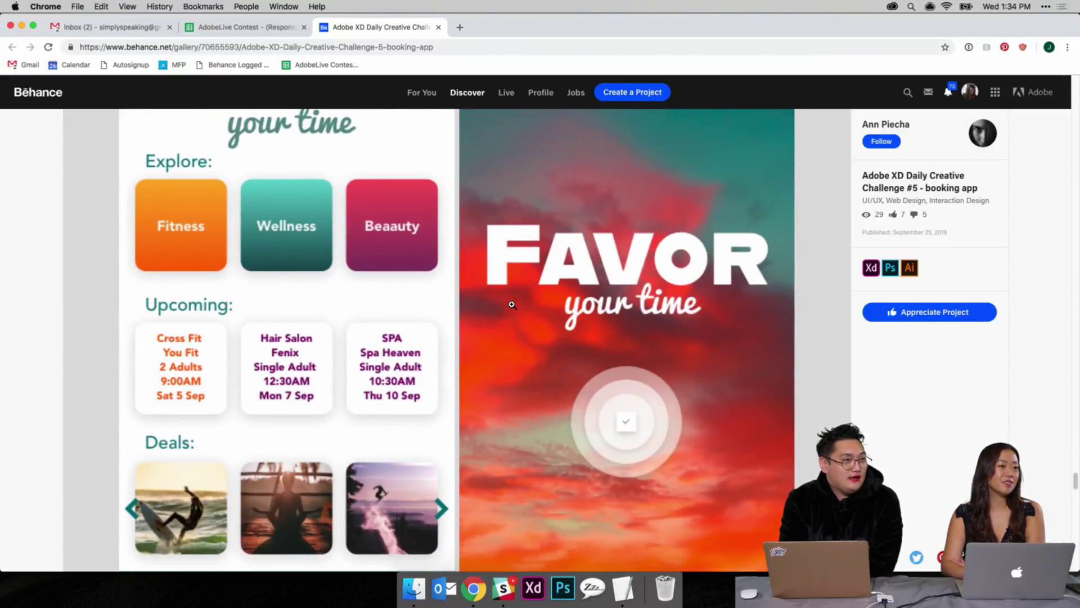
scroll(512, 304, "down", 1)
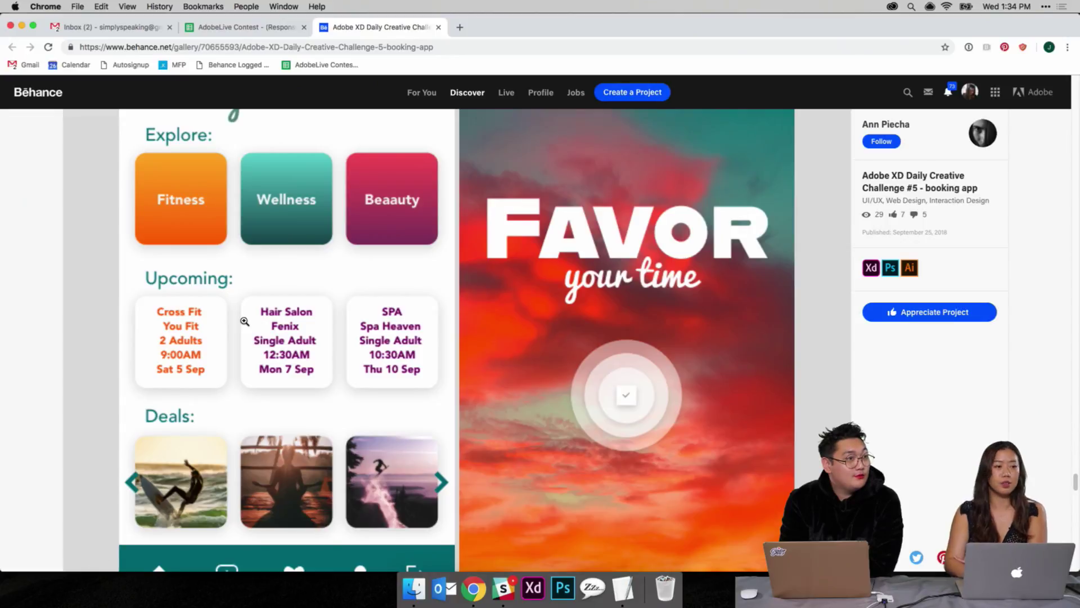
scroll(245, 322, "down", 4)
scroll(245, 321, "down", 12)
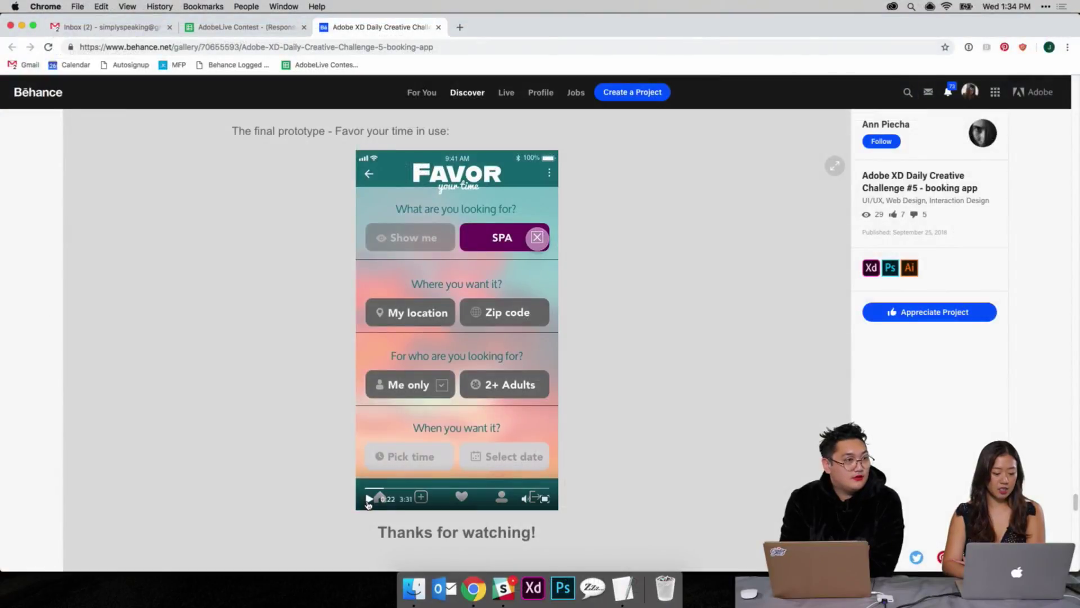
Step: Open the Adobe XD prototype link in cell D4 of the AdobeLive Contest responses sheet
left_click(236, 27)
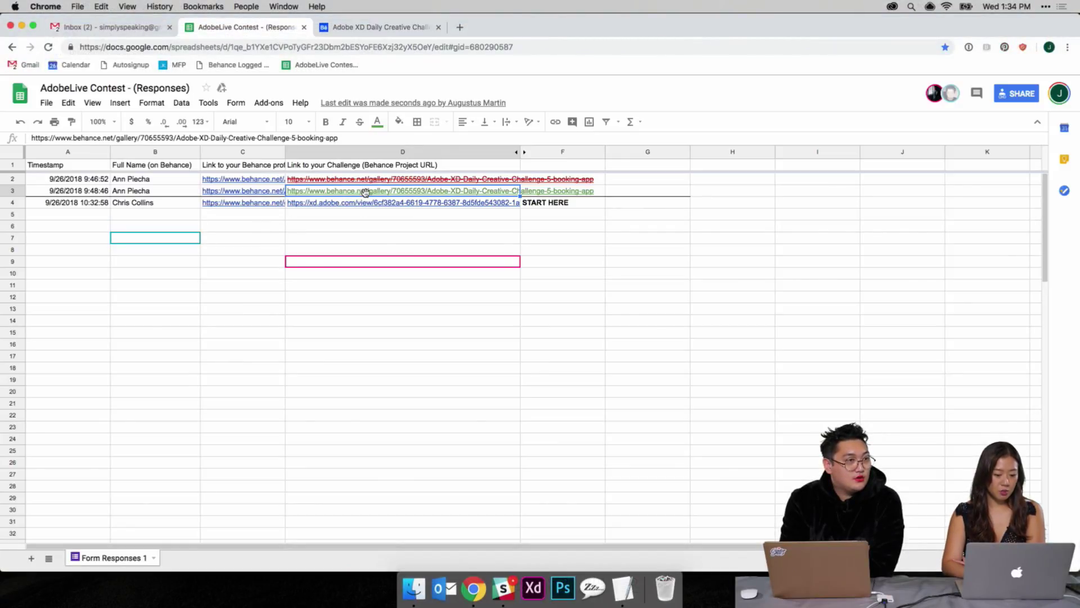
left_click(335, 205)
left_click(337, 190)
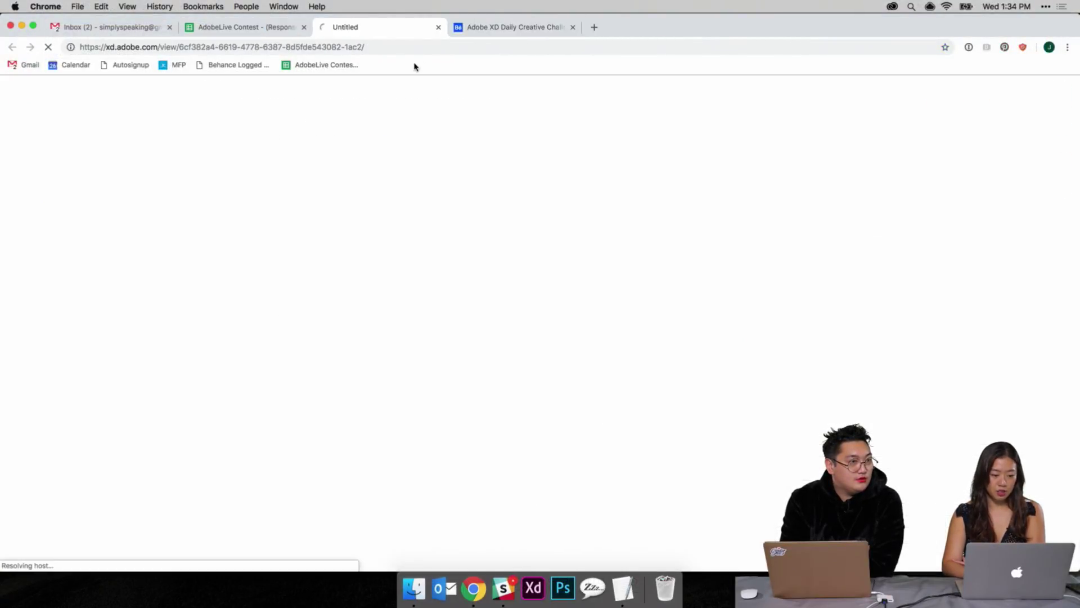
Step: Close the Behance tab and scroll The Agency team page down to Marketing and Back to top
left_click(572, 27)
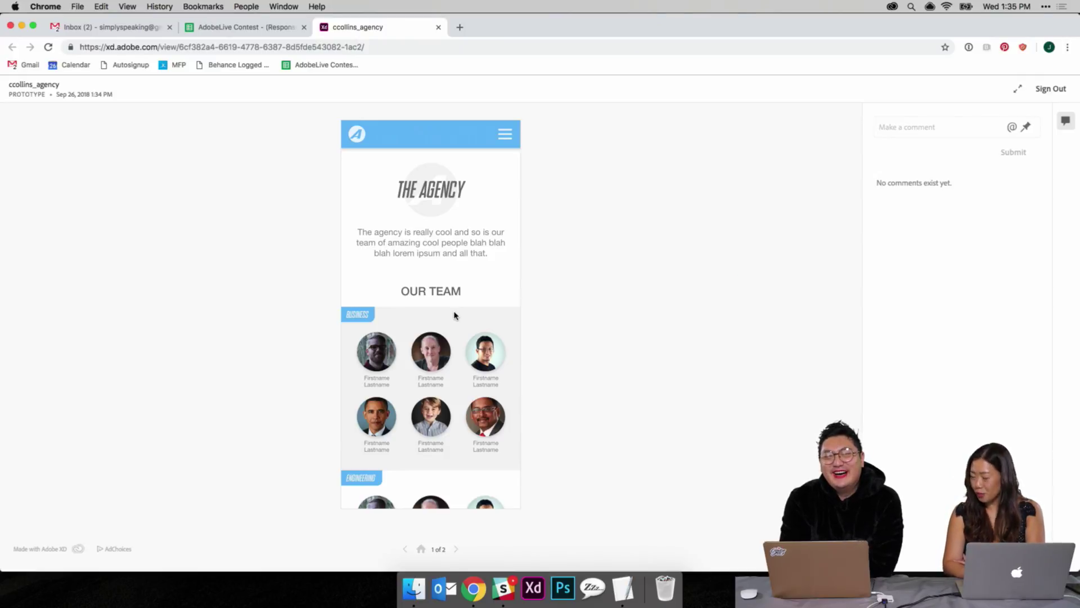
scroll(433, 234, "down", 3)
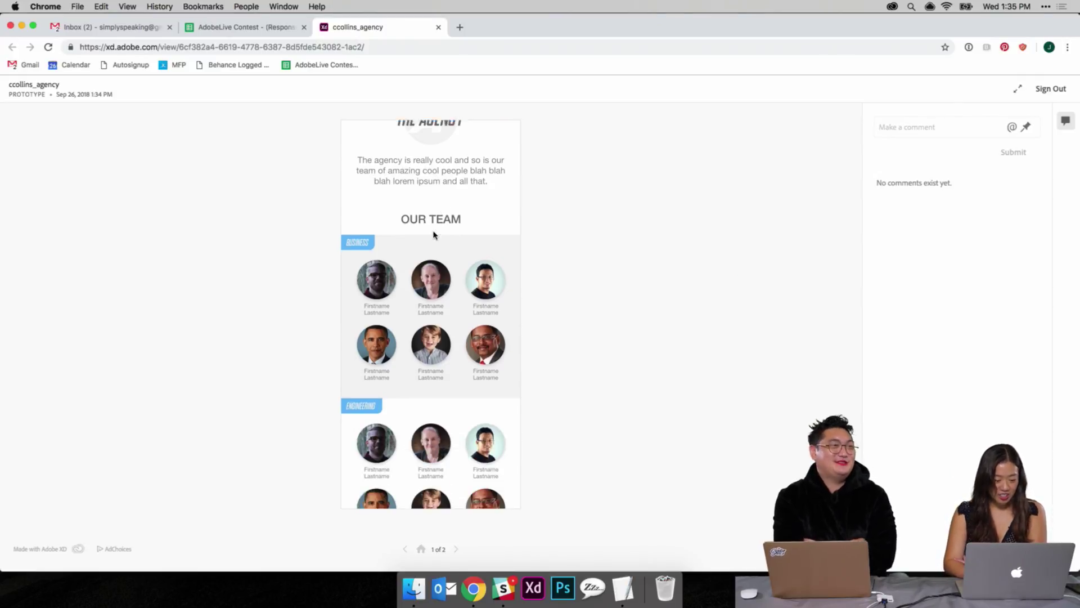
scroll(433, 234, "up", 3)
scroll(434, 234, "down", 10)
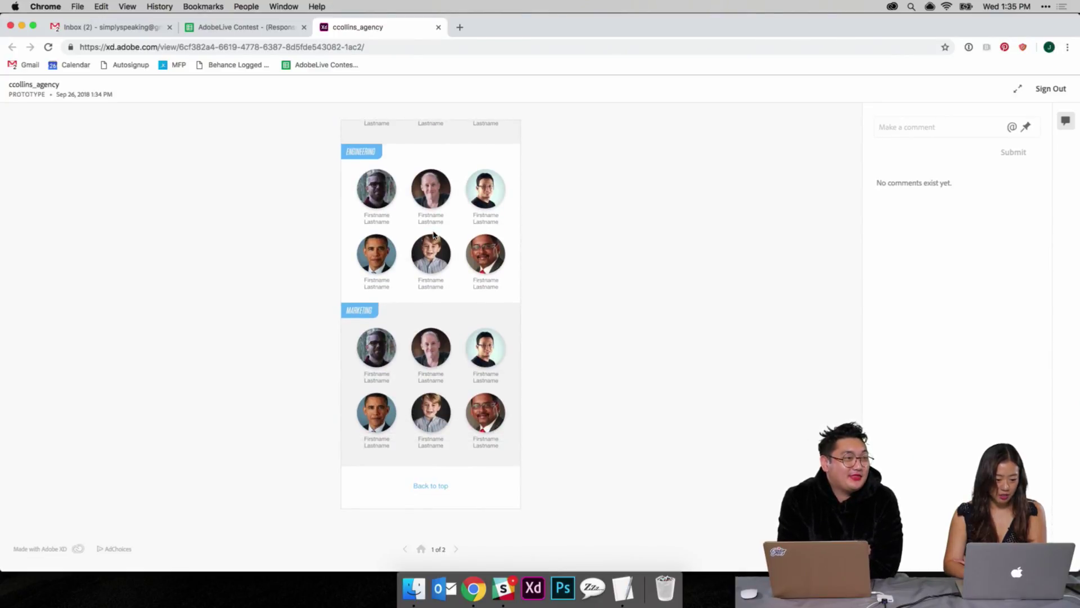
scroll(434, 235, "up", 6)
scroll(434, 234, "up", 2)
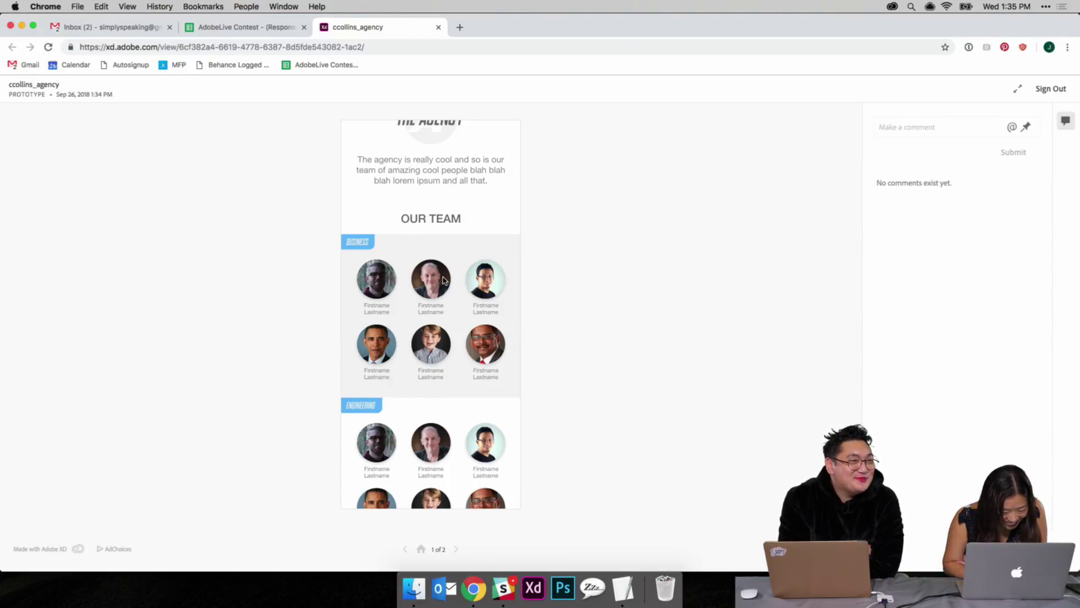
scroll(444, 280, "down", 10)
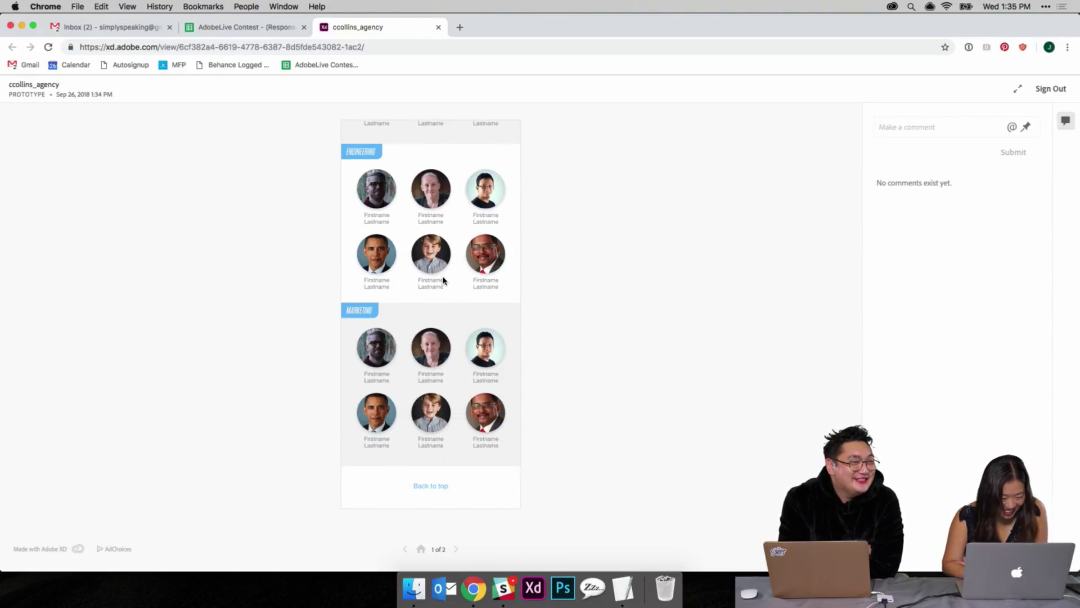
scroll(444, 280, "up", 8)
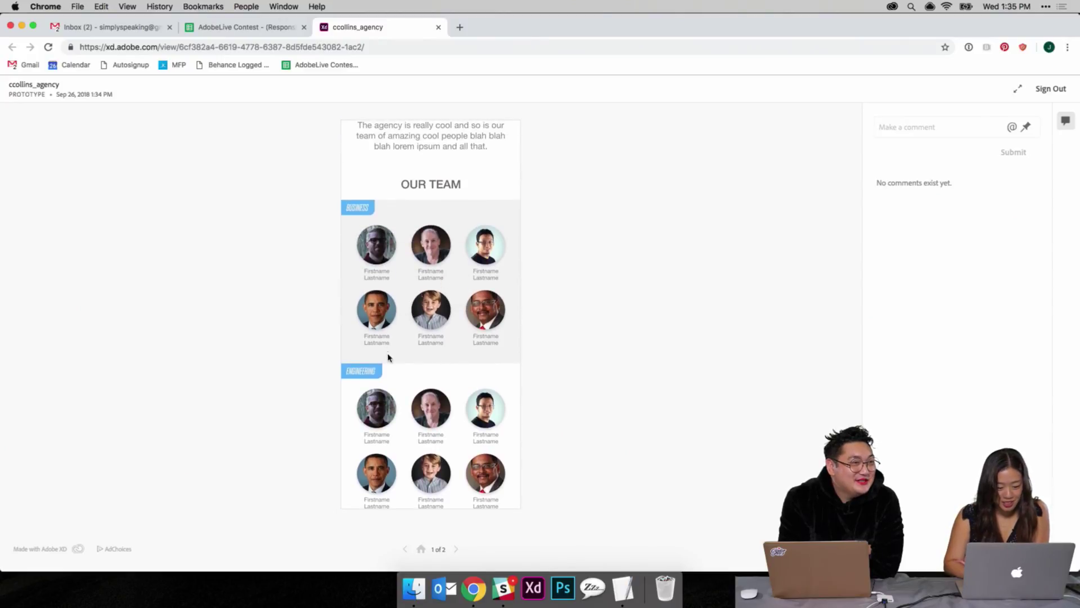
scroll(385, 376, "down", 8)
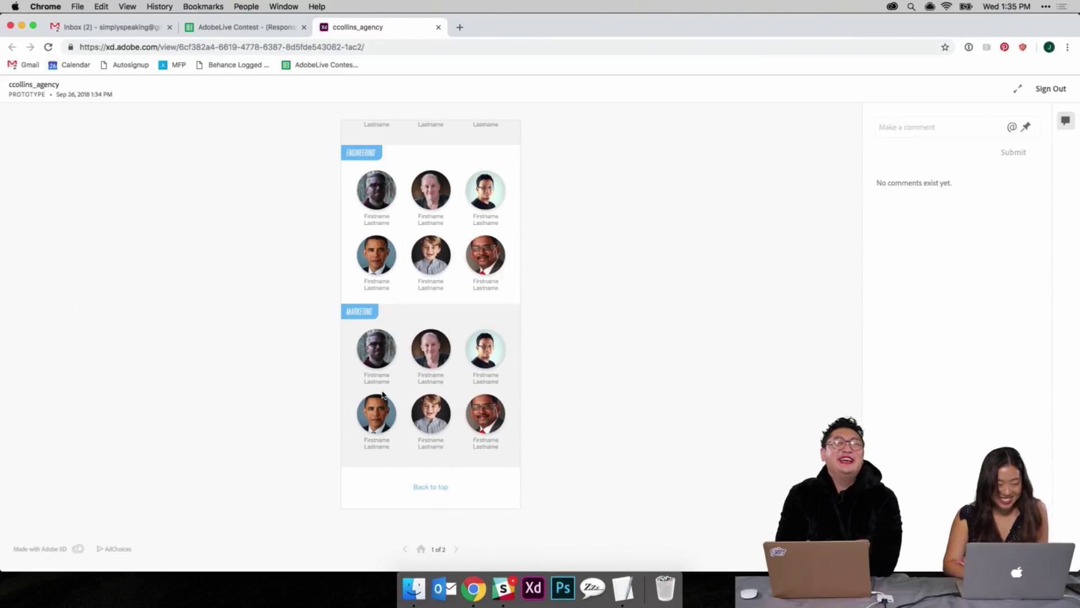
scroll(382, 394, "up", 12)
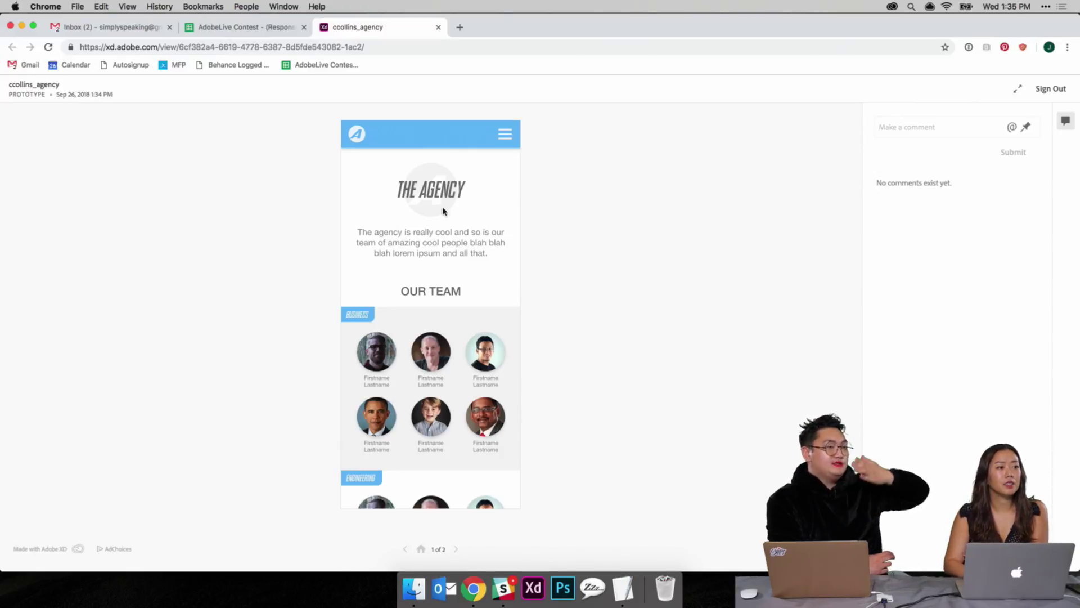
scroll(419, 278, "down", 3)
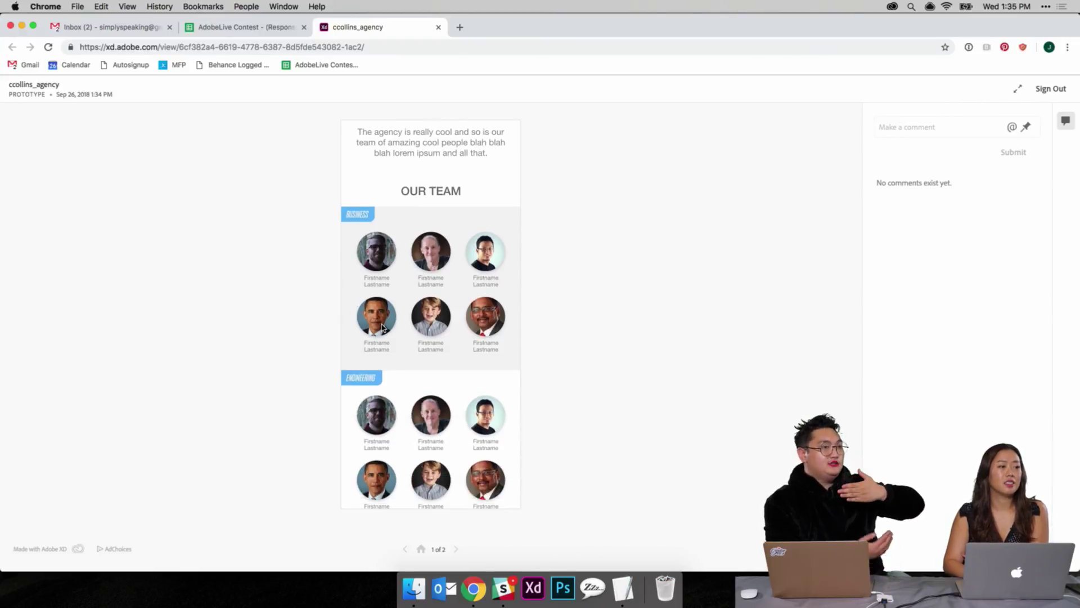
scroll(382, 327, "down", 5)
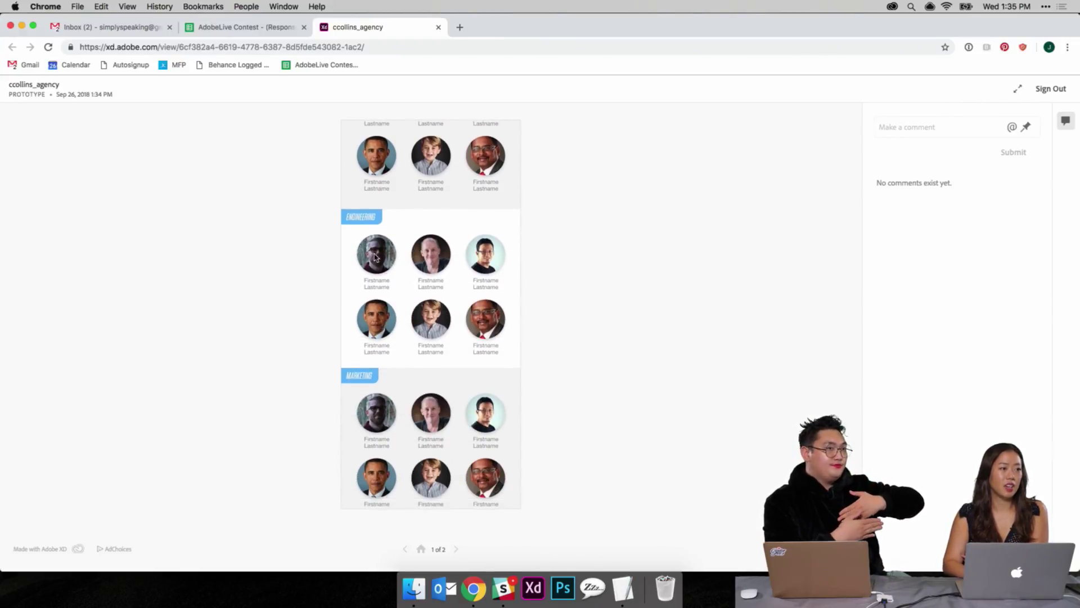
scroll(405, 270, "down", 2)
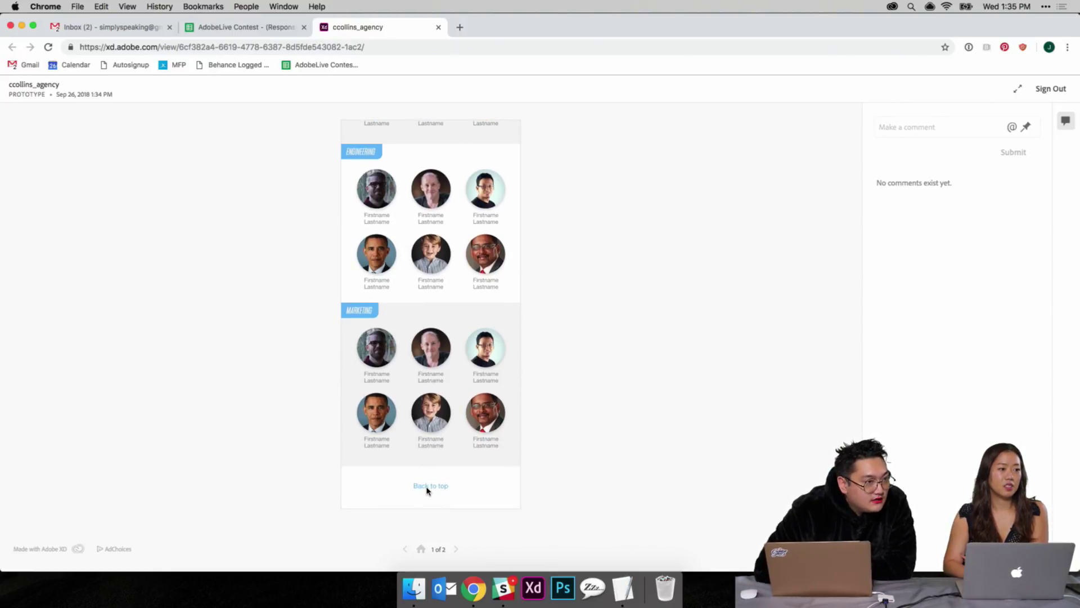
Step: View the prototype's profile screen, go back to The Agency home, and check the contest sheet
left_click(457, 550)
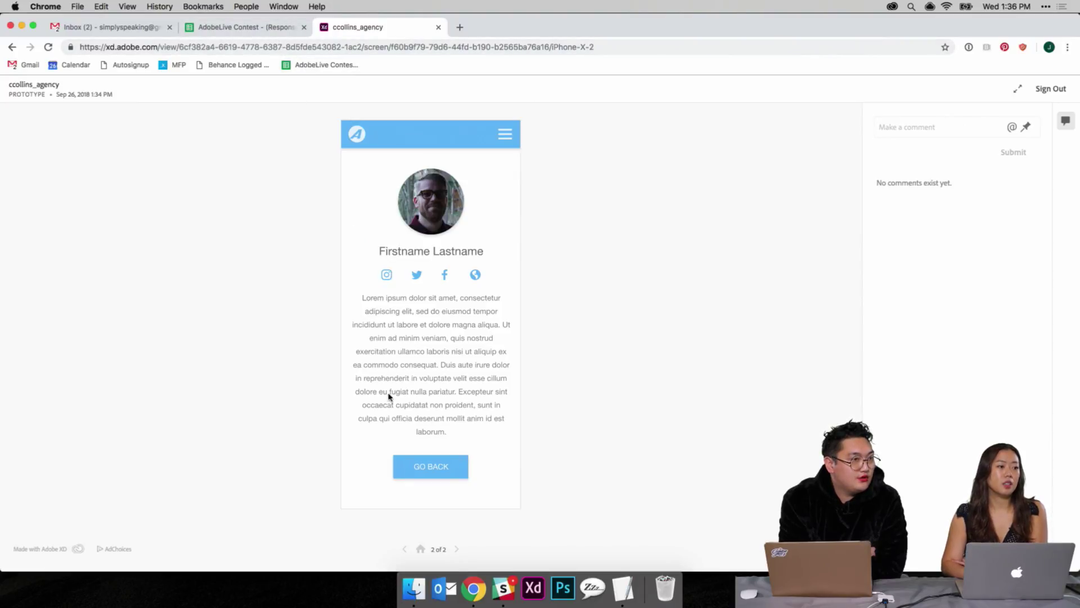
left_click(404, 549)
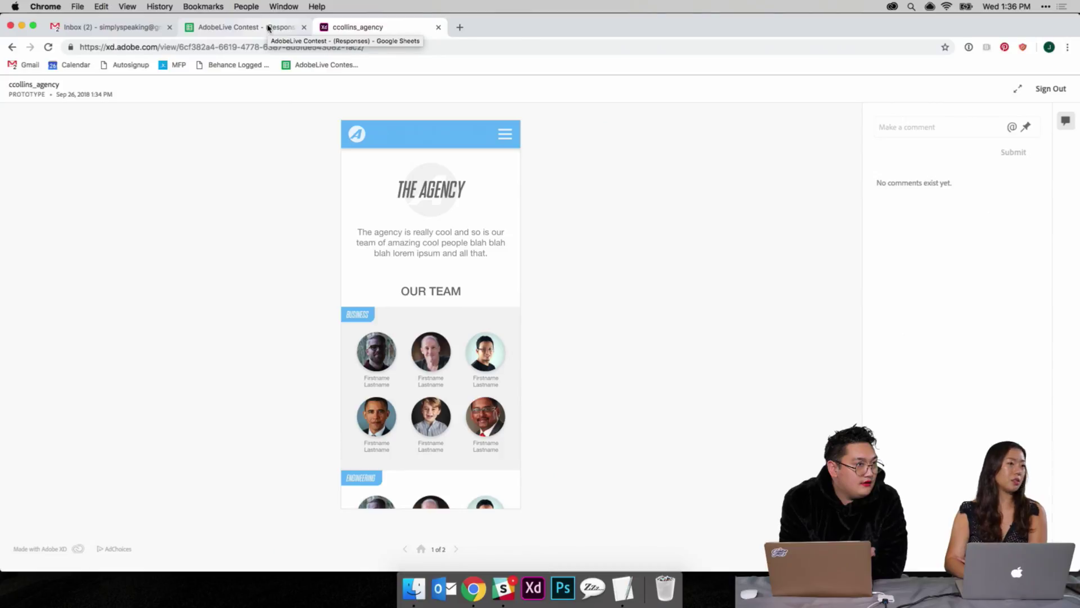
left_click(269, 29)
left_click(355, 30)
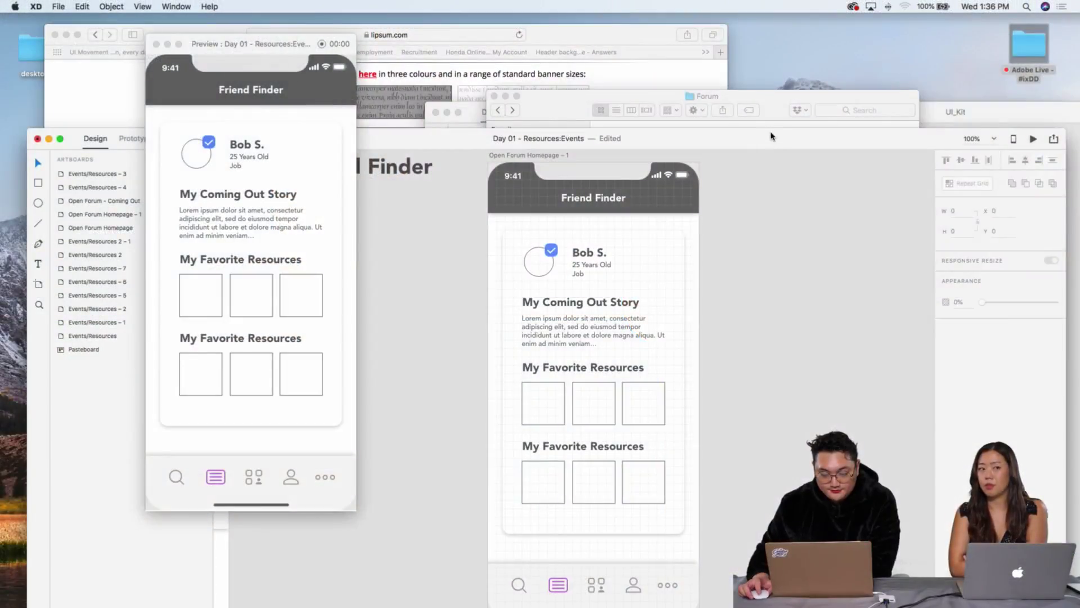
Step: Move the XD document window up and pan left across the canvas
left_click_drag(772, 136, 761, 47)
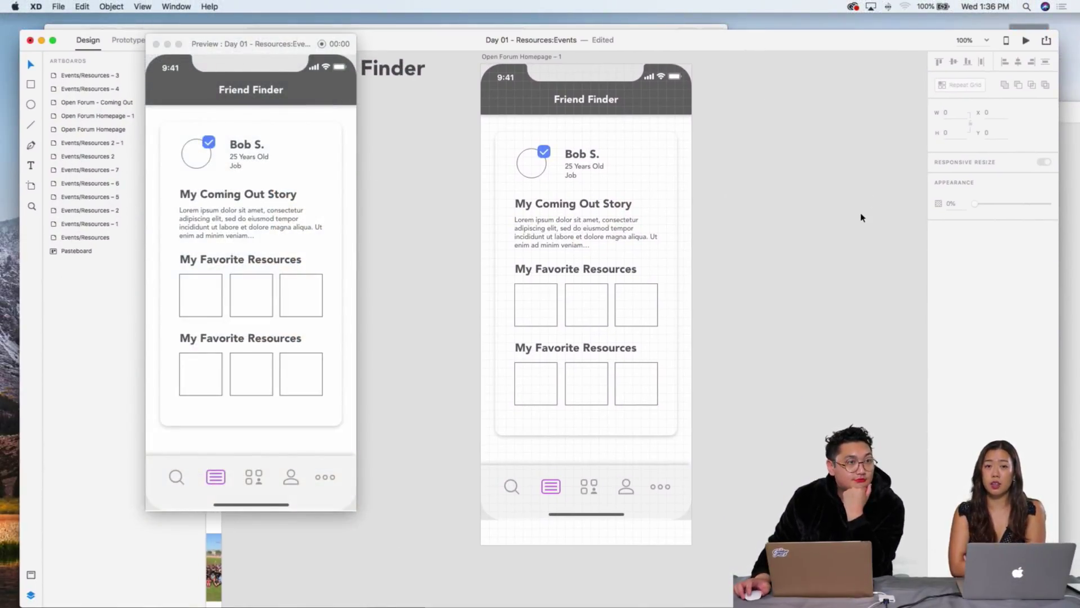
scroll(856, 218, "up", 2)
scroll(854, 219, "down", 3)
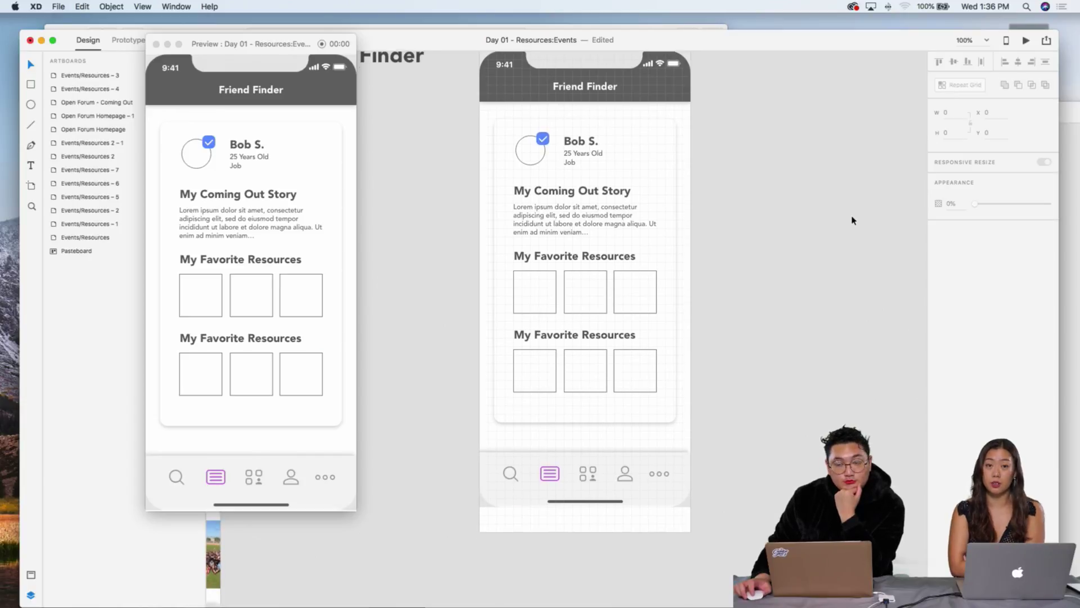
scroll(854, 218, "left", 3)
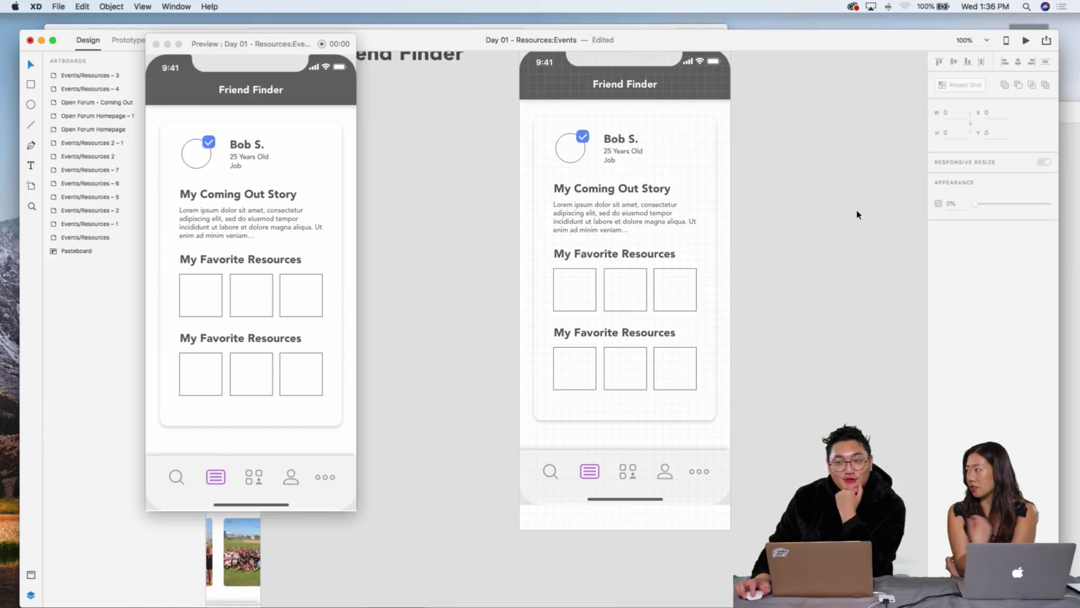
scroll(855, 215, "left", 3)
scroll(857, 214, "up", 3)
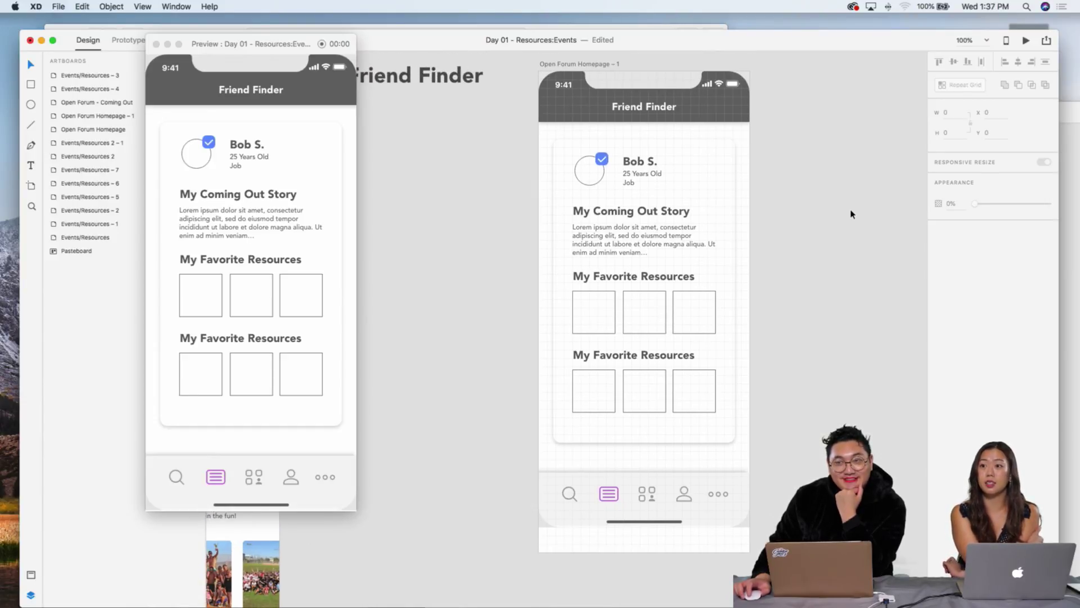
scroll(848, 211, "down", 2)
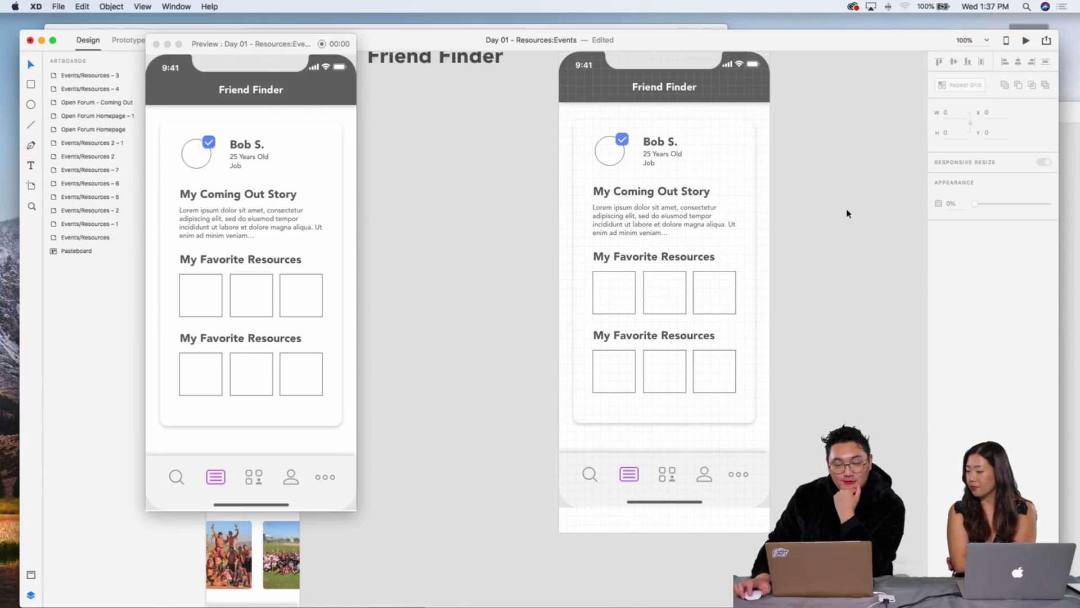
scroll(790, 202, "up", 5)
scroll(788, 197, "left", 5)
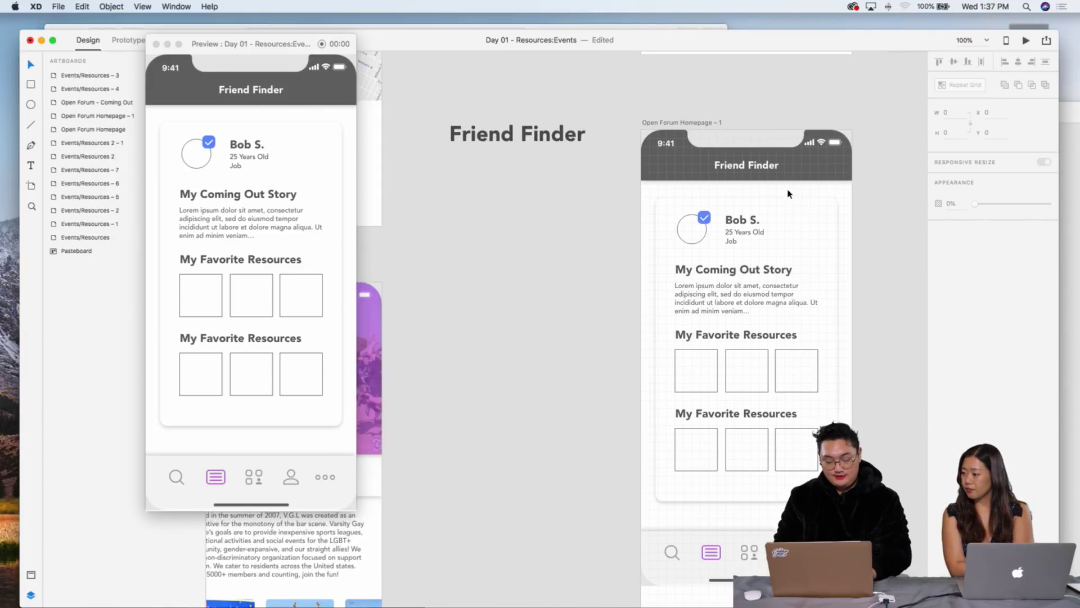
Step: Zoom out to 75% and pan to bring the Events/Resources artboards into view
key("super+minus")
scroll(794, 191, "down", 2)
scroll(798, 193, "right", 3)
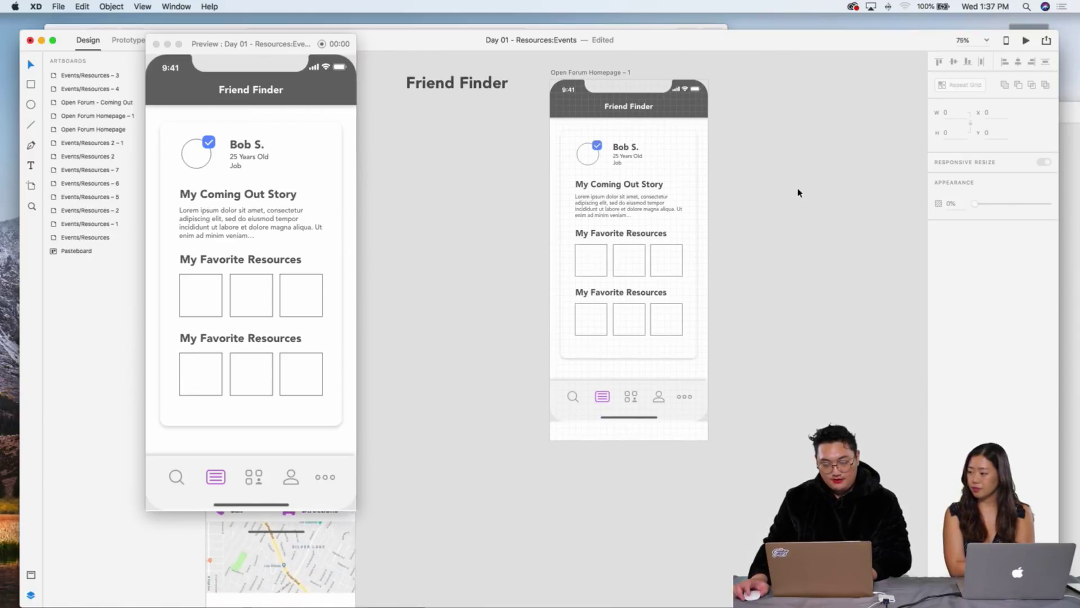
scroll(798, 191, "up", 10)
scroll(800, 192, "up", 2)
scroll(800, 192, "right", 2)
scroll(799, 192, "down", 5)
scroll(798, 192, "up", 6)
scroll(797, 193, "right", 3)
scroll(797, 193, "left", 8)
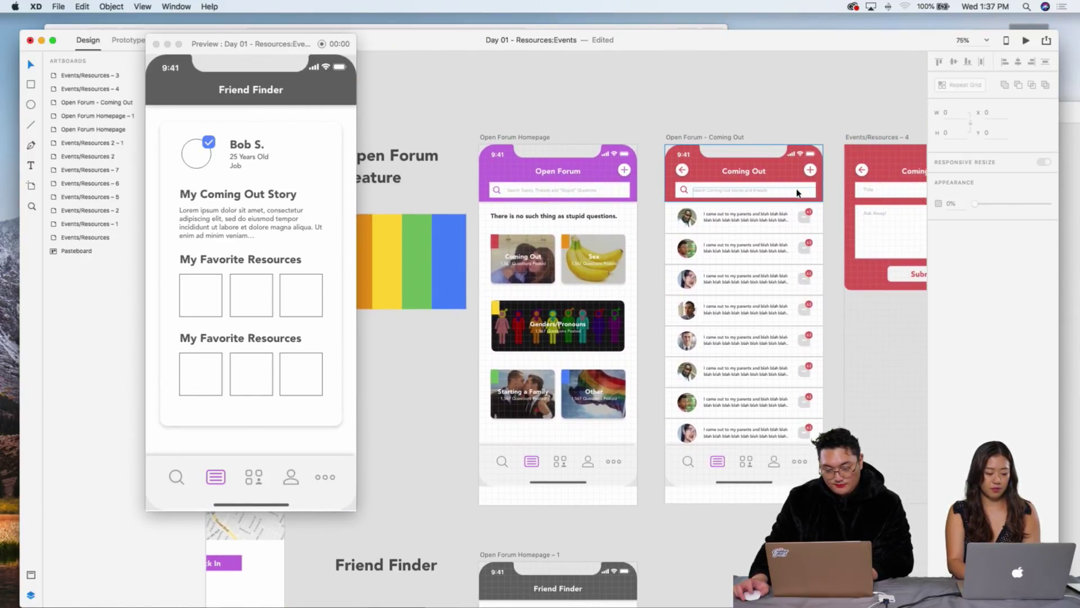
scroll(796, 193, "down", 6)
scroll(796, 193, "down", 10)
scroll(797, 193, "left", 3)
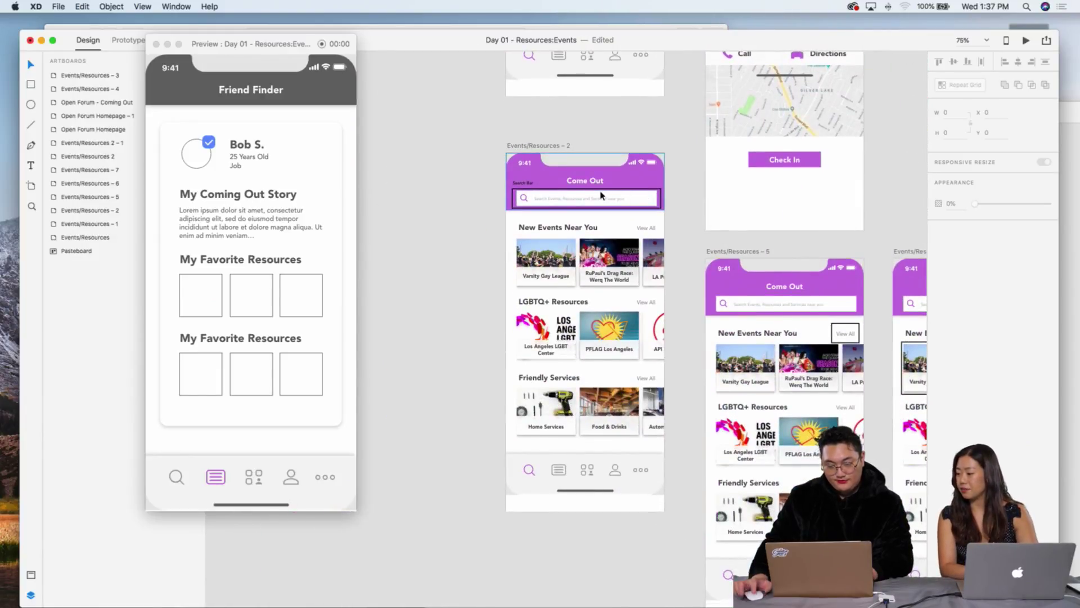
scroll(601, 195, "up", 5)
scroll(622, 206, "down", 6)
scroll(622, 207, "up", 2)
scroll(622, 168, "down", 6)
Step: Preview the Events/Resources – 1 artboard and zoom the canvas to 100%
left_click(619, 100)
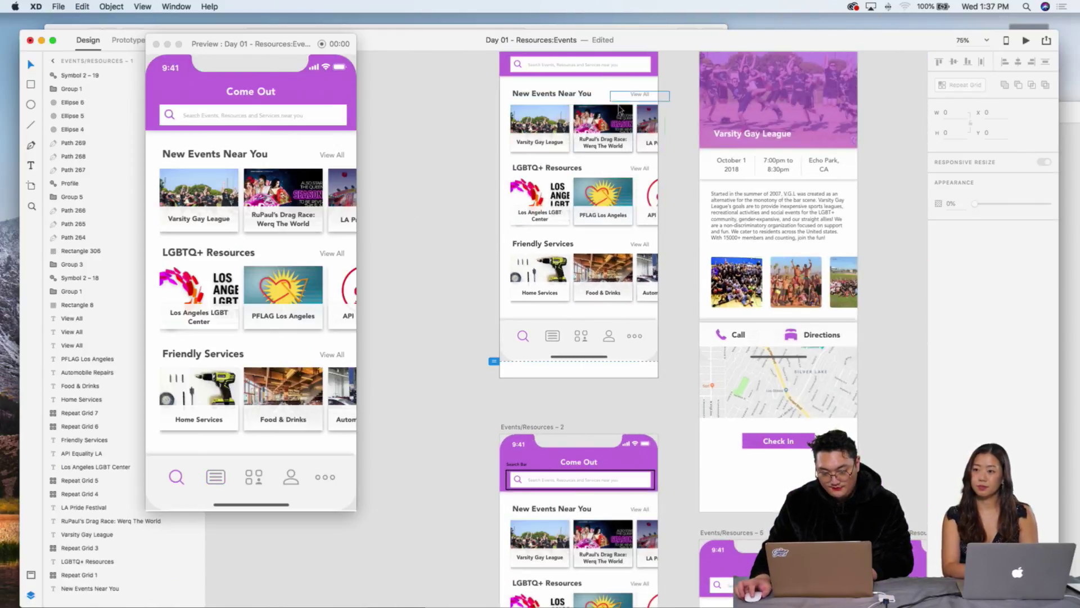
scroll(619, 100, "down", 10)
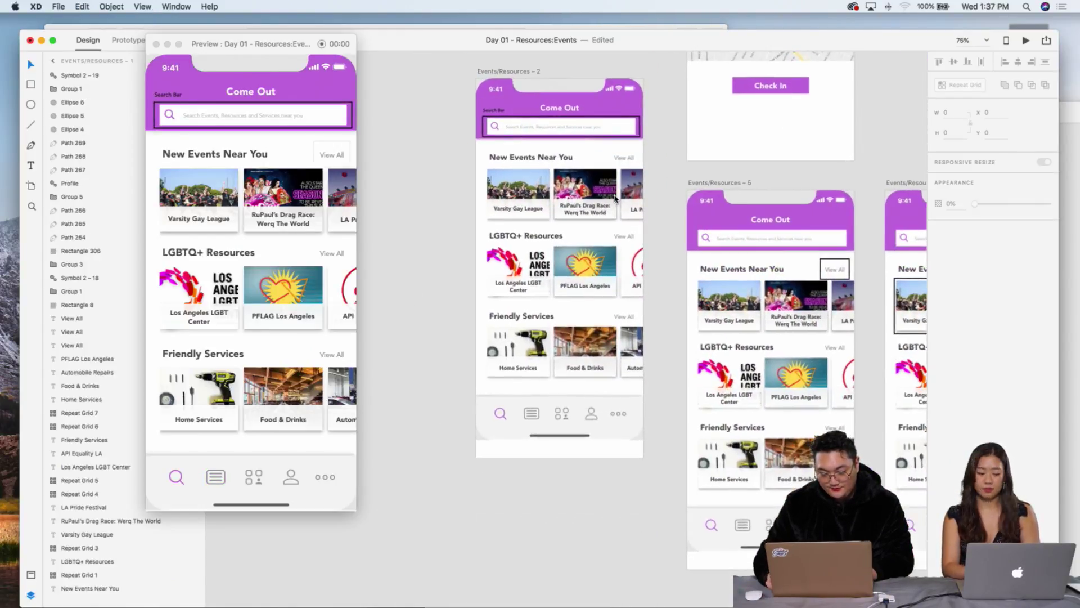
key("super+1")
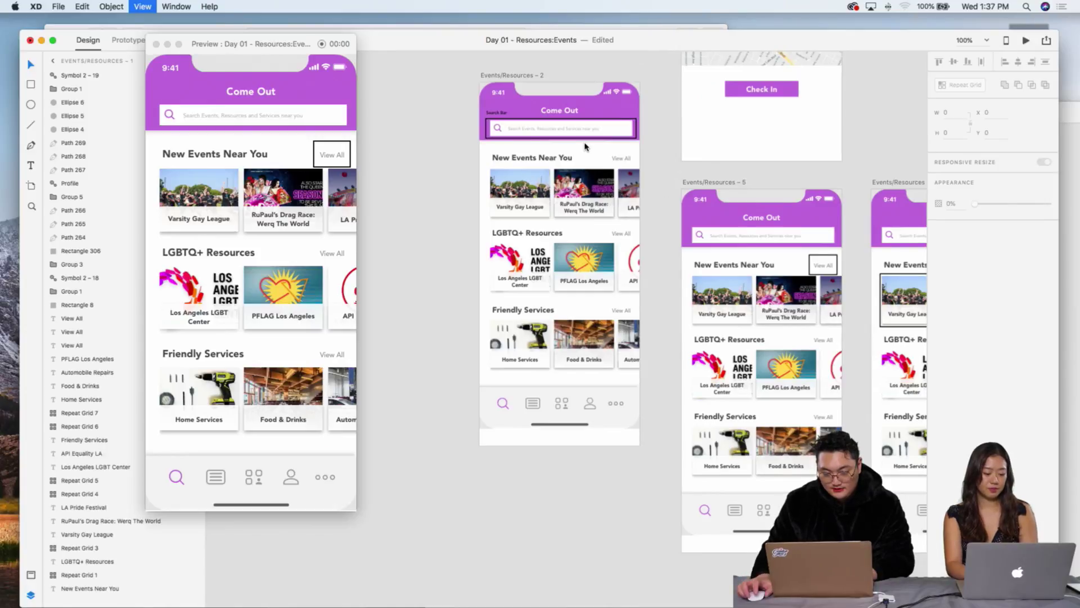
Step: Place the XD design window at the top with the preview overlapping its left side
left_click_drag(291, 45, 427, 49)
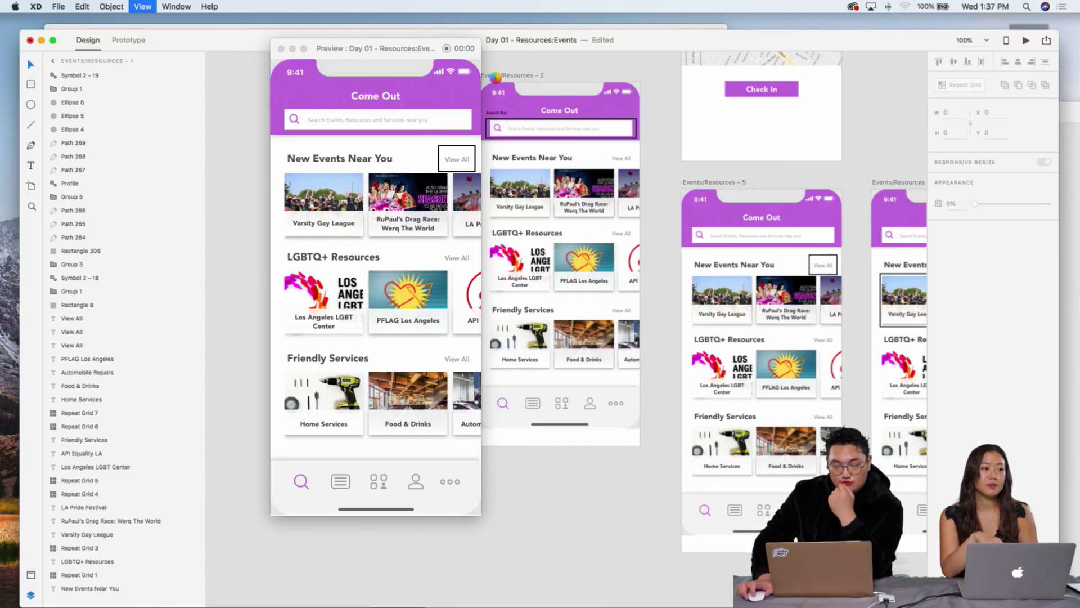
mouse_move(351, 44)
left_mouse_down()
mouse_move(325, 39)
mouse_move(321, 67)
mouse_move(349, 60)
left_mouse_up()
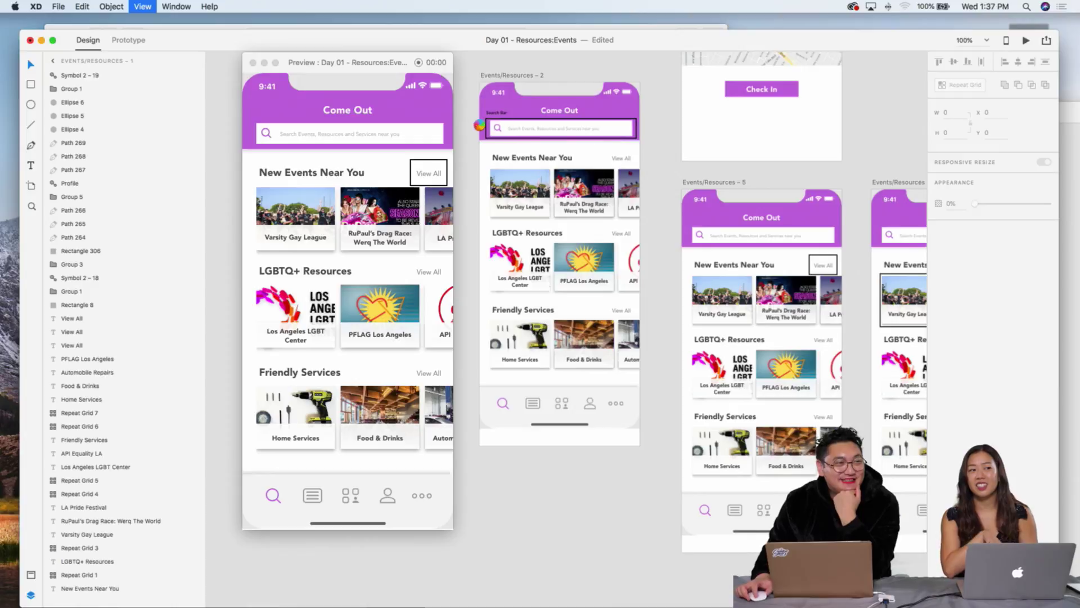
left_click_drag(371, 66, 408, 53)
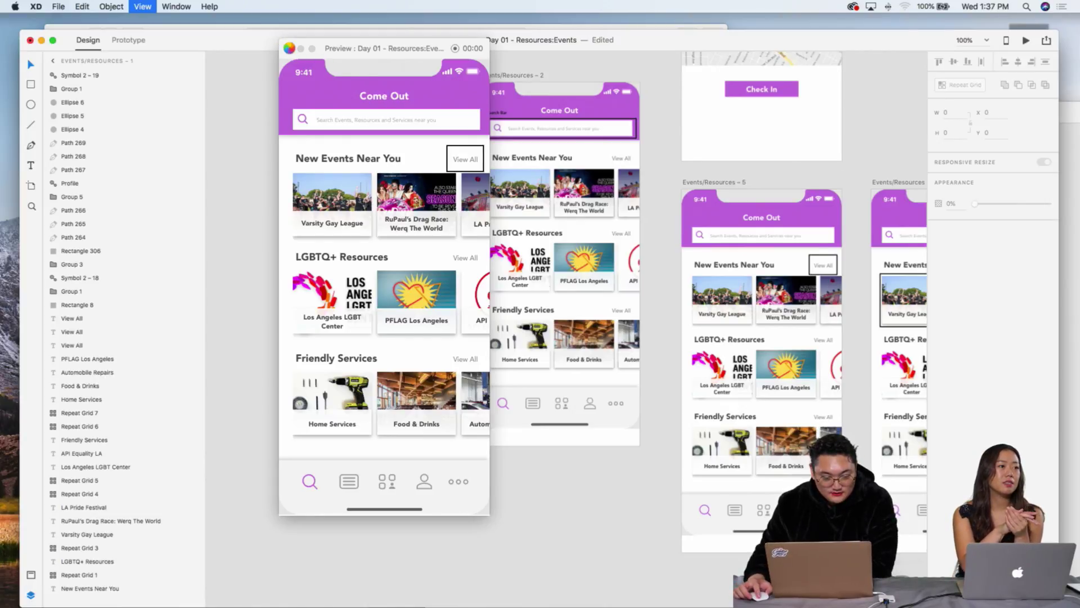
left_click_drag(385, 49, 335, 82)
left_click_drag(407, 41, 418, 205)
left_click(495, 99)
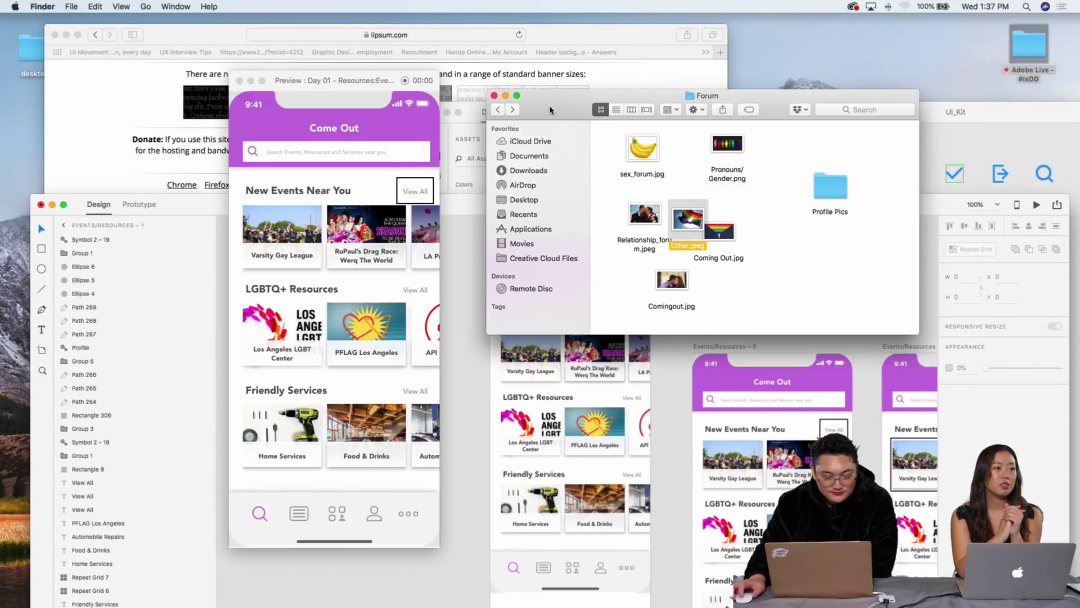
left_click(500, 119)
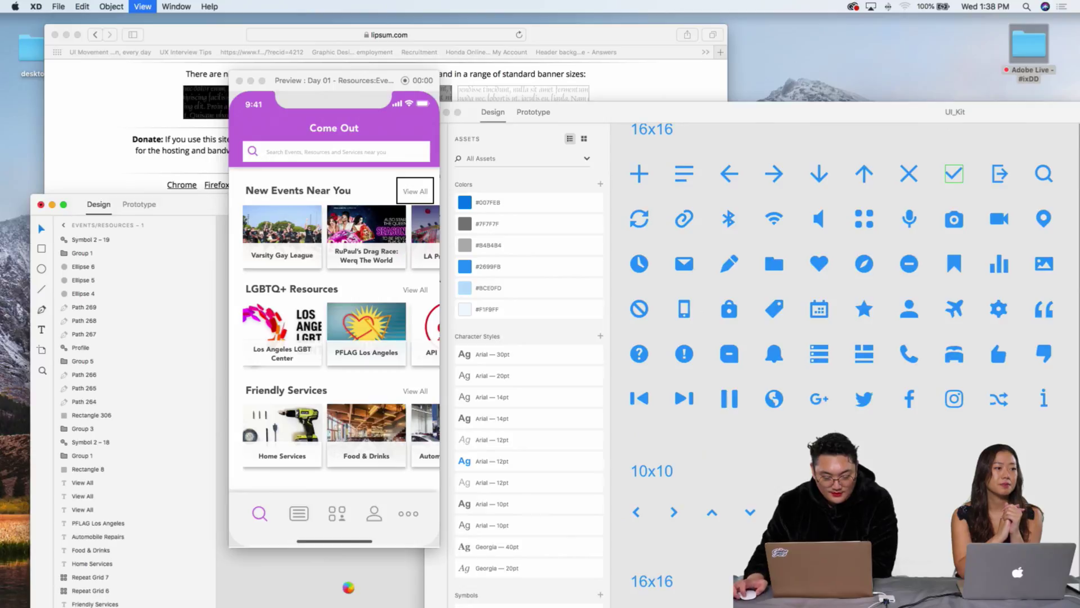
left_click_drag(478, 202, 471, 23)
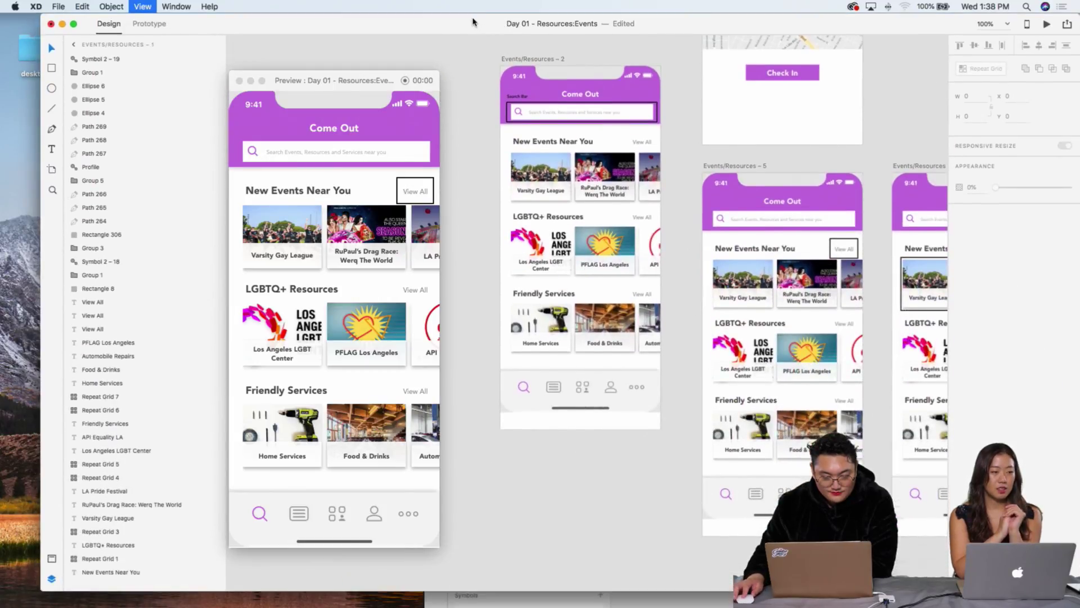
left_click_drag(361, 86, 370, 36)
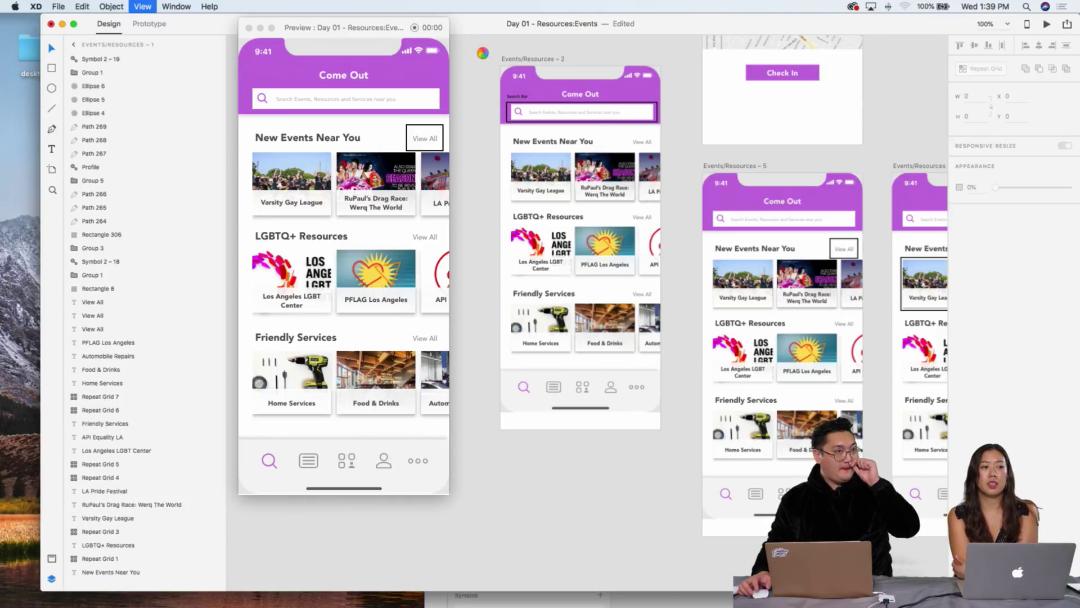
Step: Refocus Adobe XD and reposition the preview and design windows
left_click(22, 72)
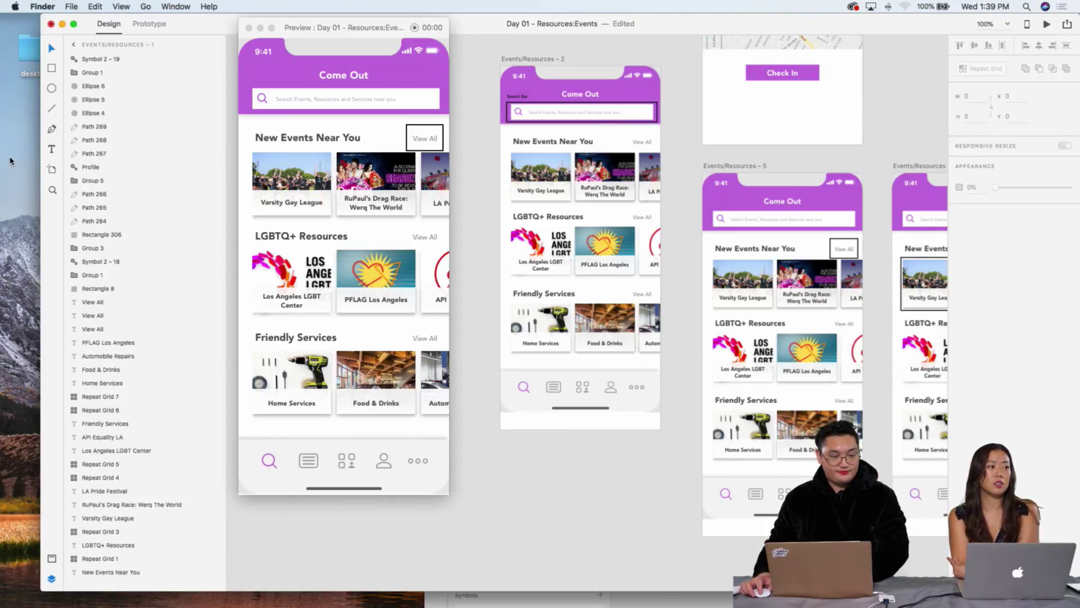
left_click(43, 7)
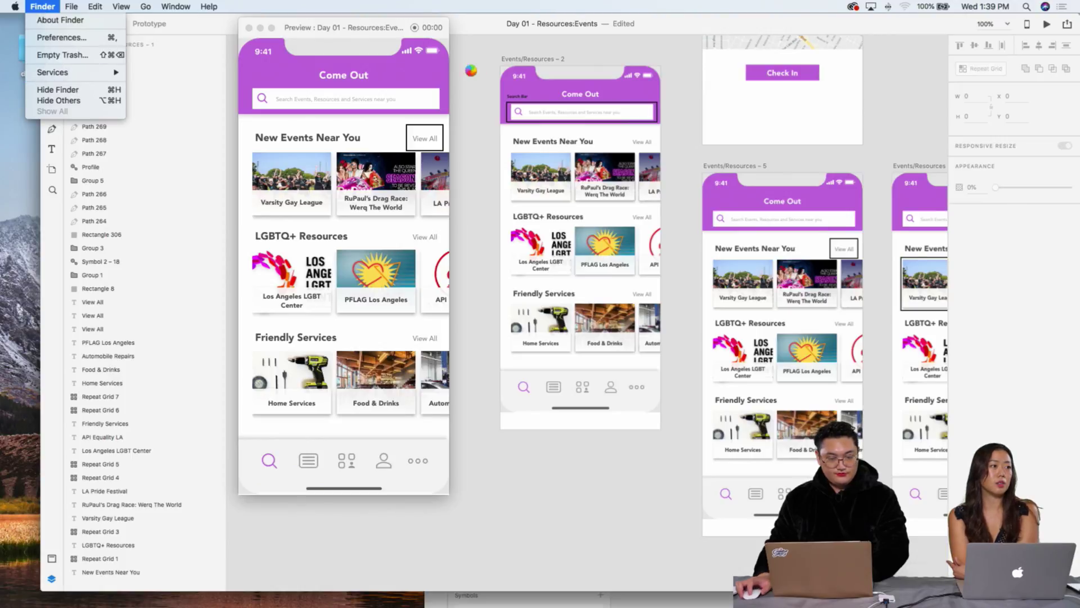
left_click(39, 55)
left_click(407, 43)
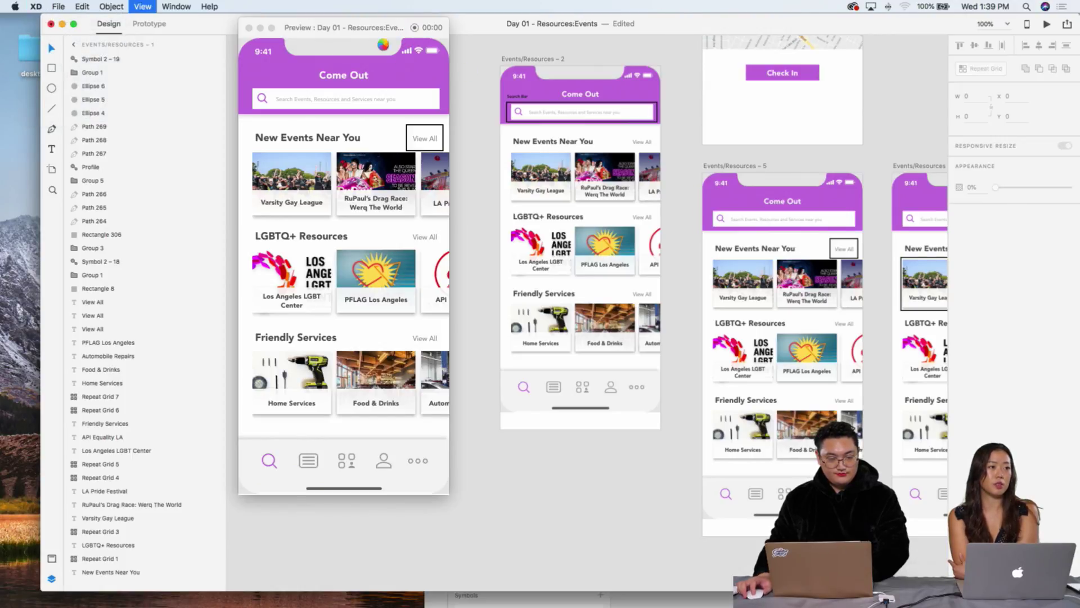
left_click_drag(350, 28, 404, 85)
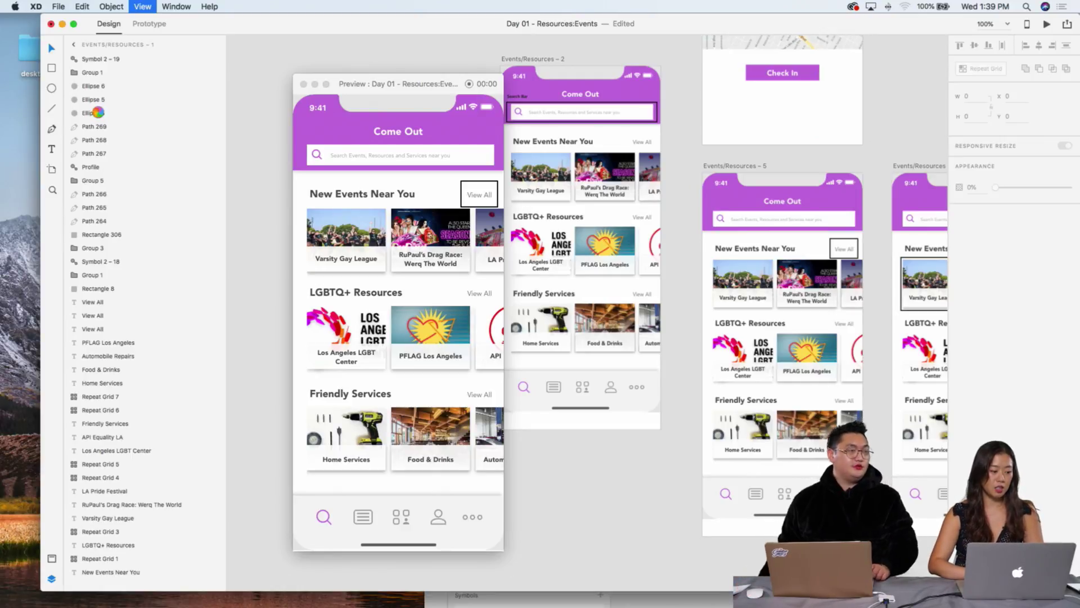
left_click(33, 121)
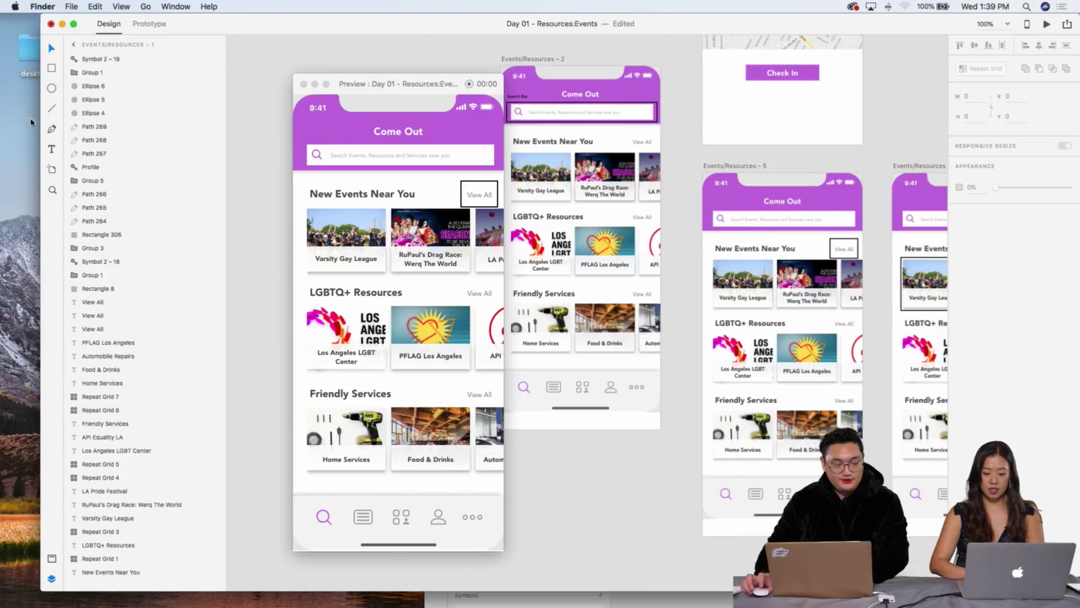
left_click_drag(283, 17, 319, 102)
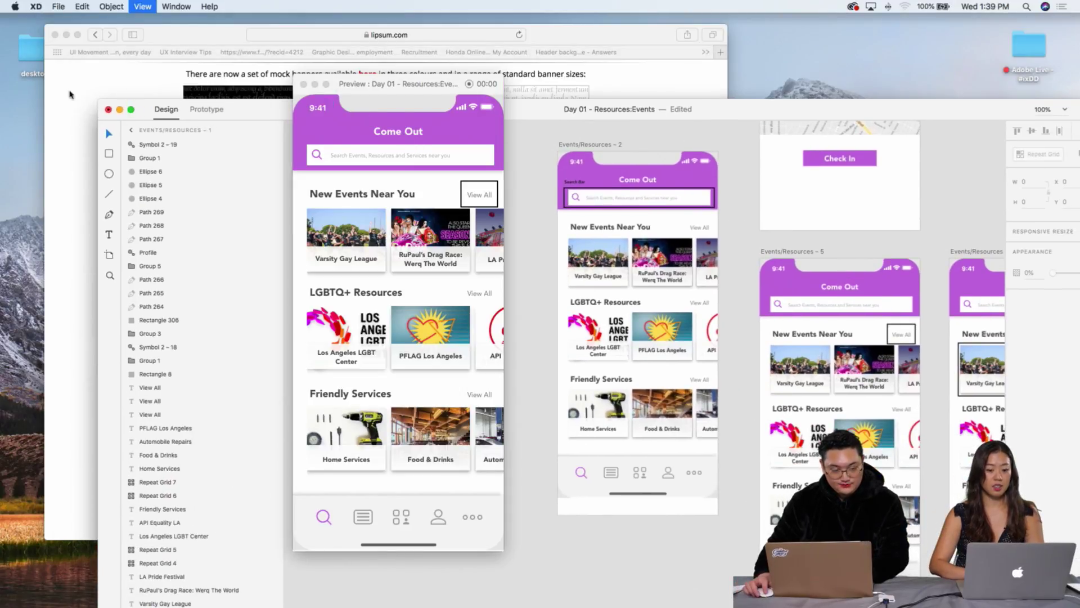
Step: Hide all other applications via Finder, then draw a rectangle on the Web 1920 artboard
left_click(40, 6)
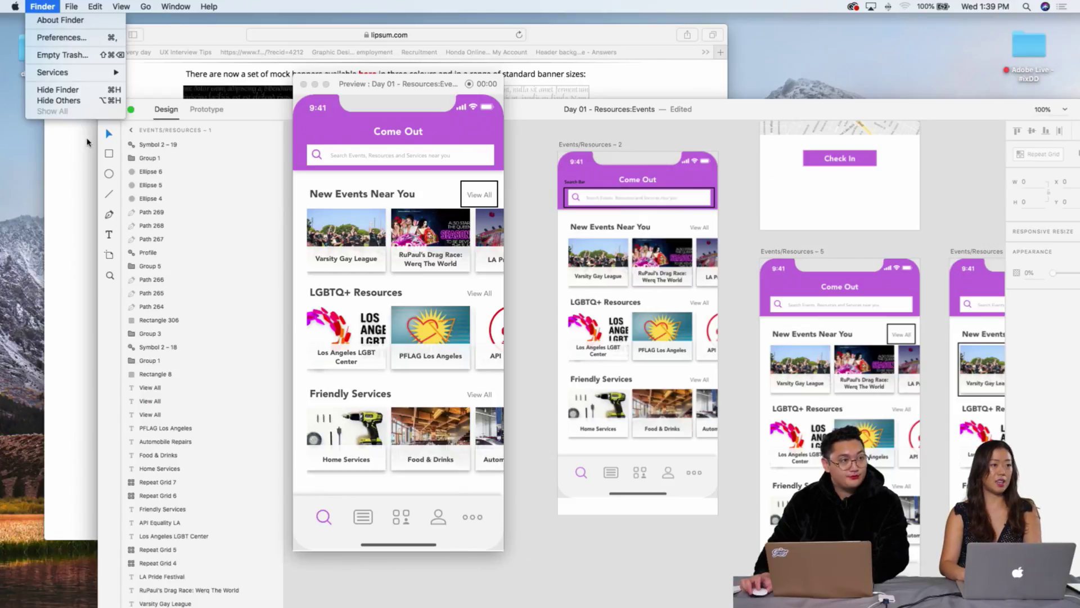
left_click(59, 100)
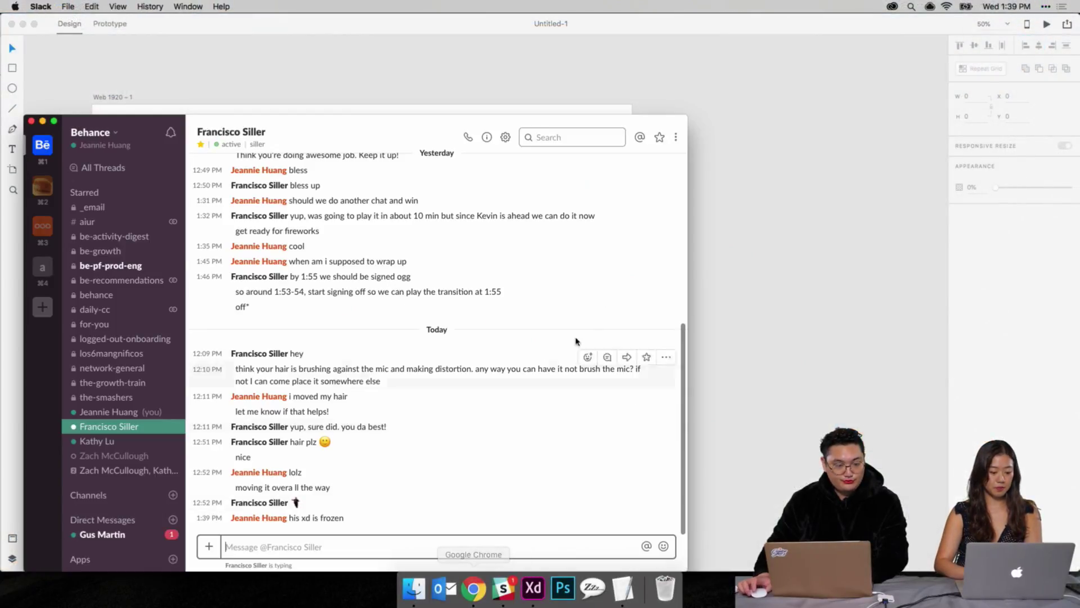
left_click(125, 535)
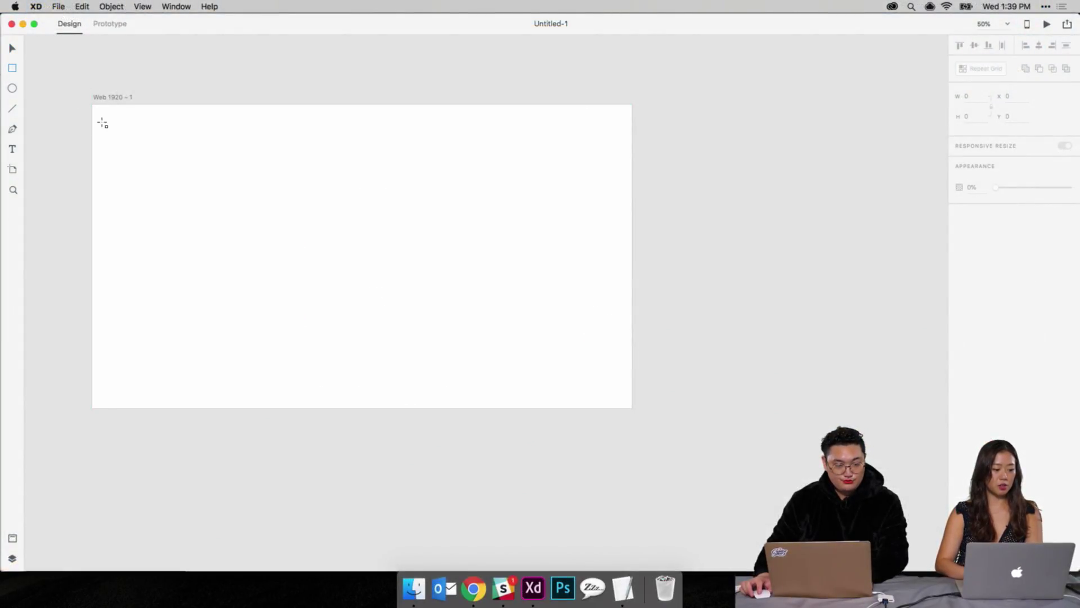
mouse_move(103, 123)
left_mouse_down()
mouse_move(209, 219)
mouse_move(254, 243)
left_mouse_up()
Step: Turn the rectangle into a repeat grid of three cells across the artboard and reposition it
left_click(983, 69)
left_click_drag(253, 181, 573, 212)
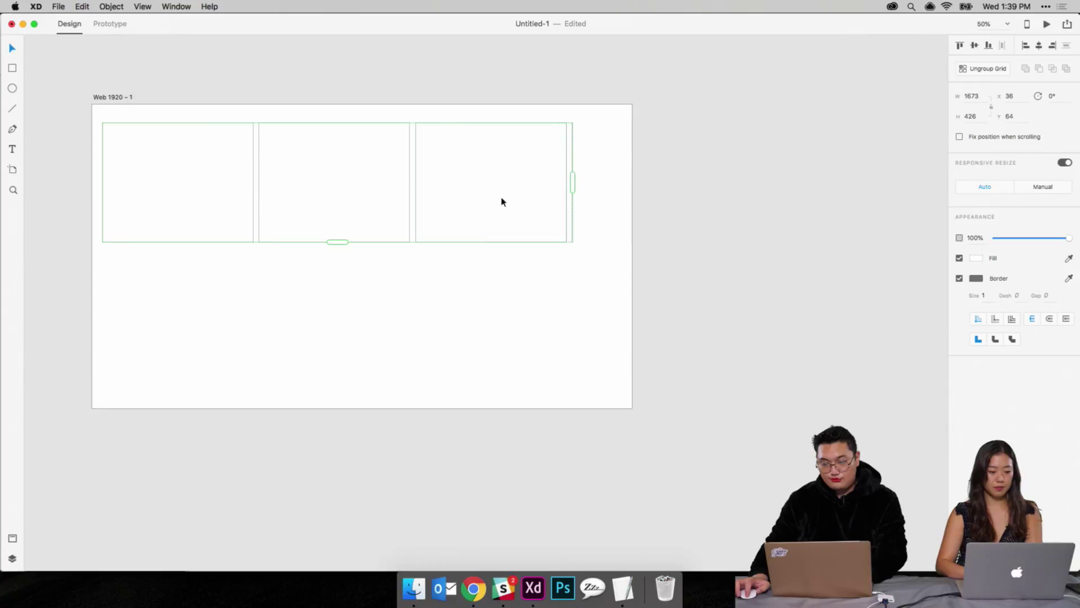
left_click_drag(501, 200, 481, 203)
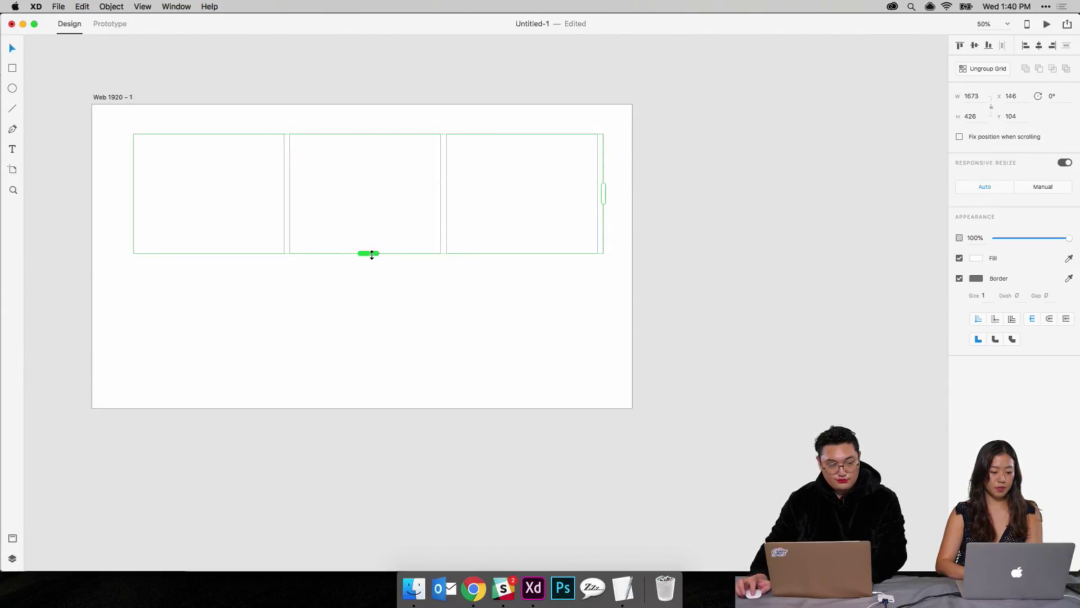
Step: Give the grid rectangles corner radius 3, no border, and a drop shadow
double_click(238, 152)
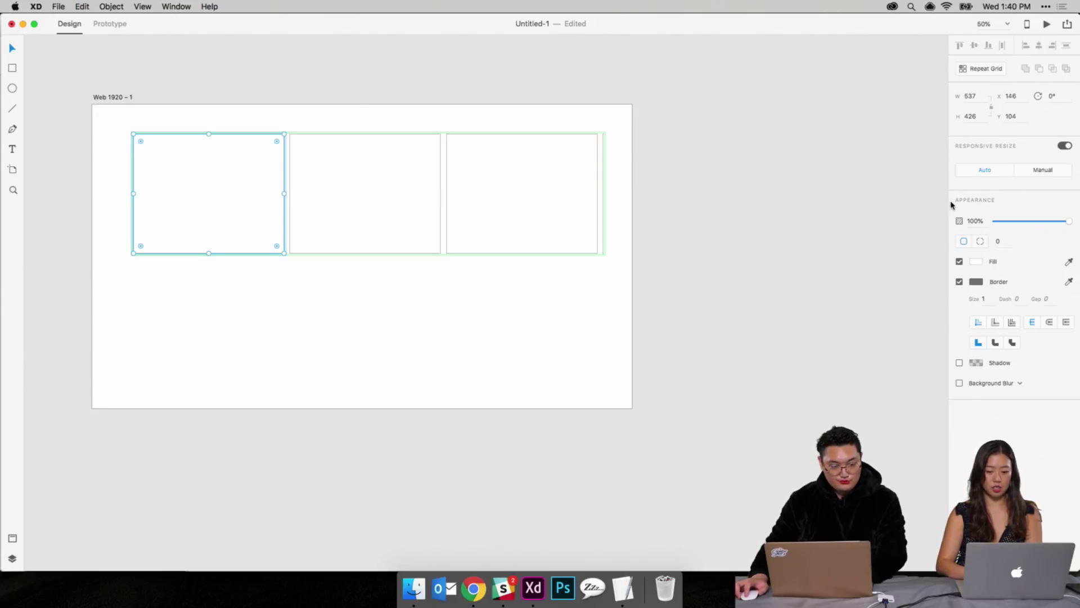
left_click(973, 242)
type("3")
key("Return")
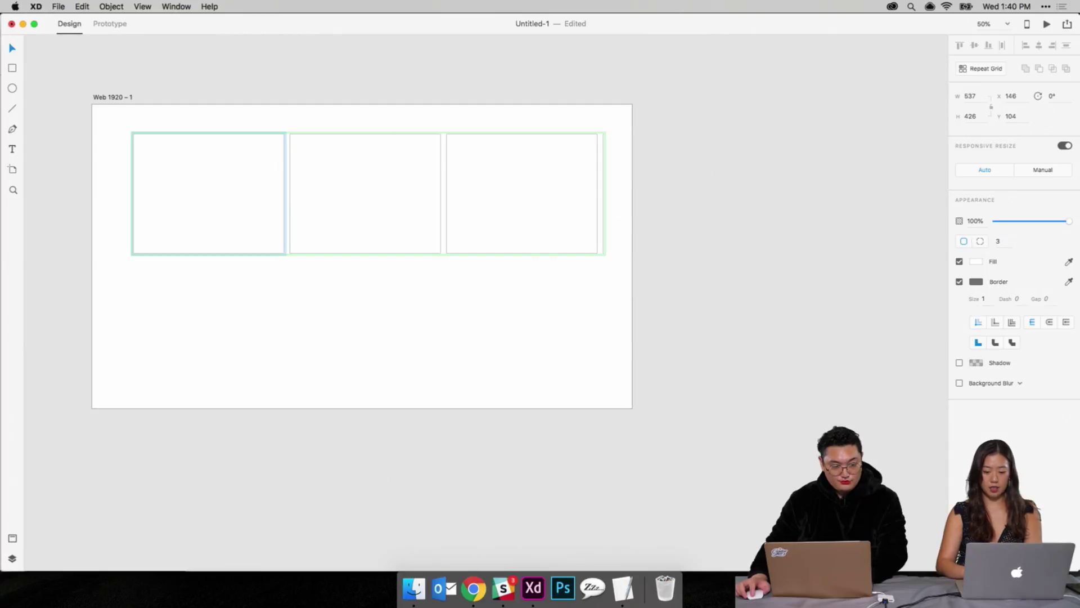
left_click(960, 282)
left_click(960, 301)
left_click(761, 340)
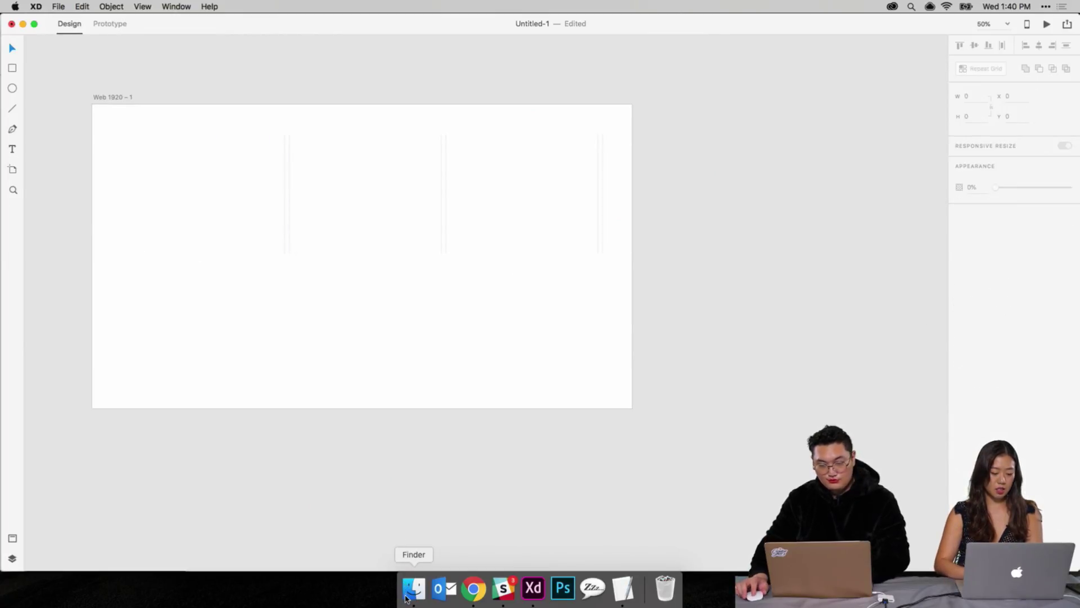
Step: Open Finder and show the Mockup Images folder
left_click(410, 591)
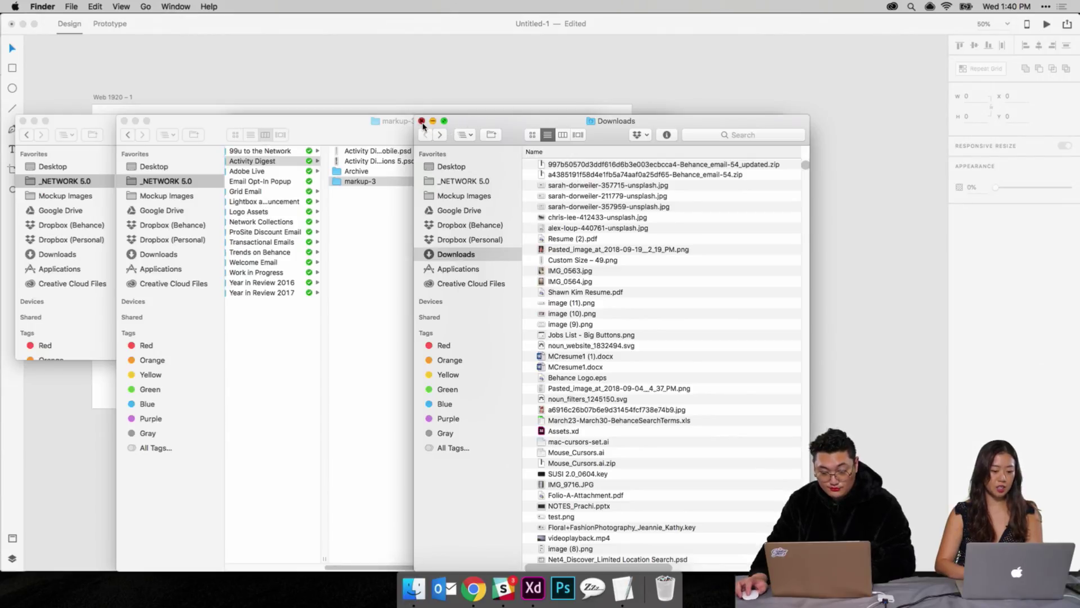
left_click(422, 121)
left_click(161, 198)
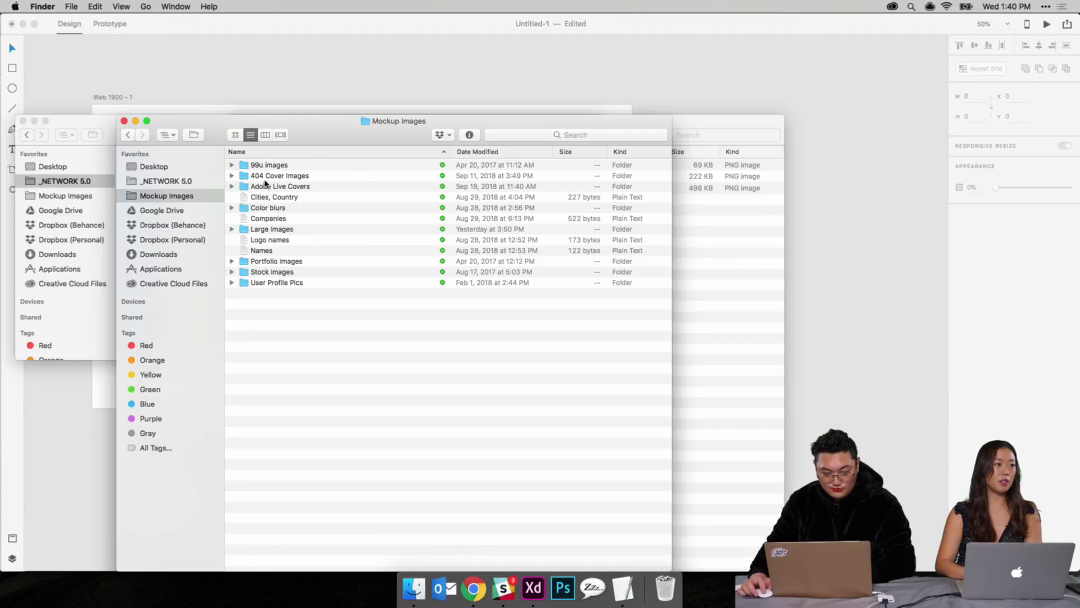
Step: Open the Large Images folder and select 13 image files
double_click(262, 227)
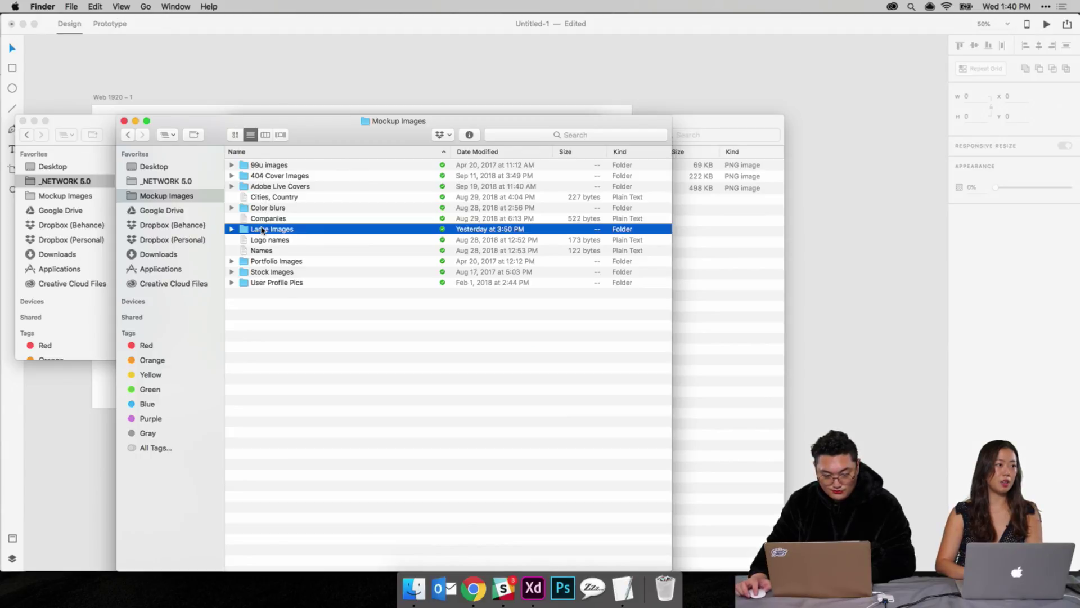
left_click(272, 187)
left_click(278, 166)
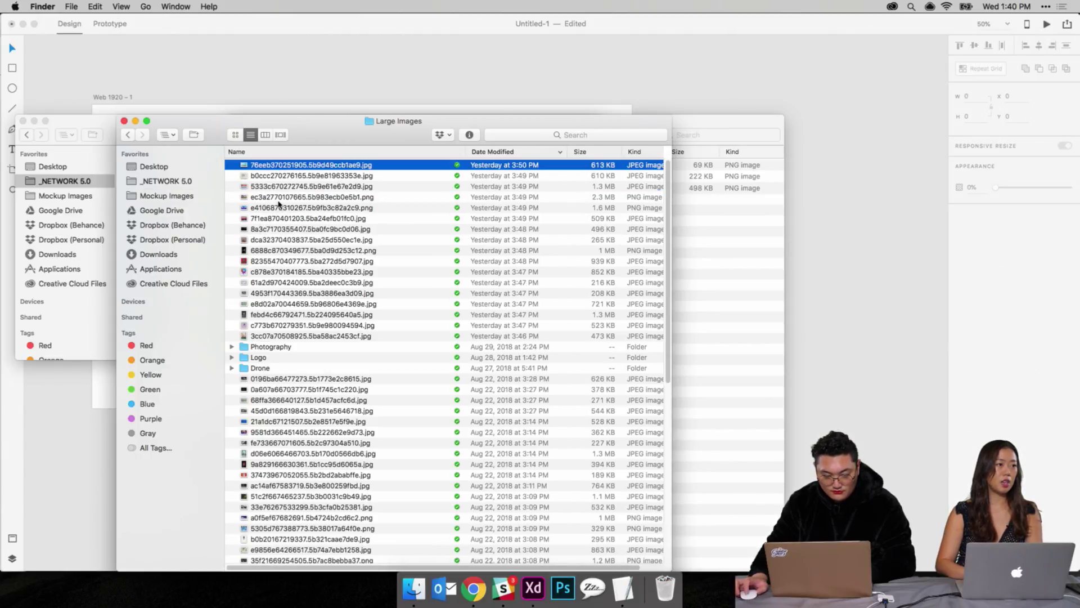
left_click(279, 292, "shift")
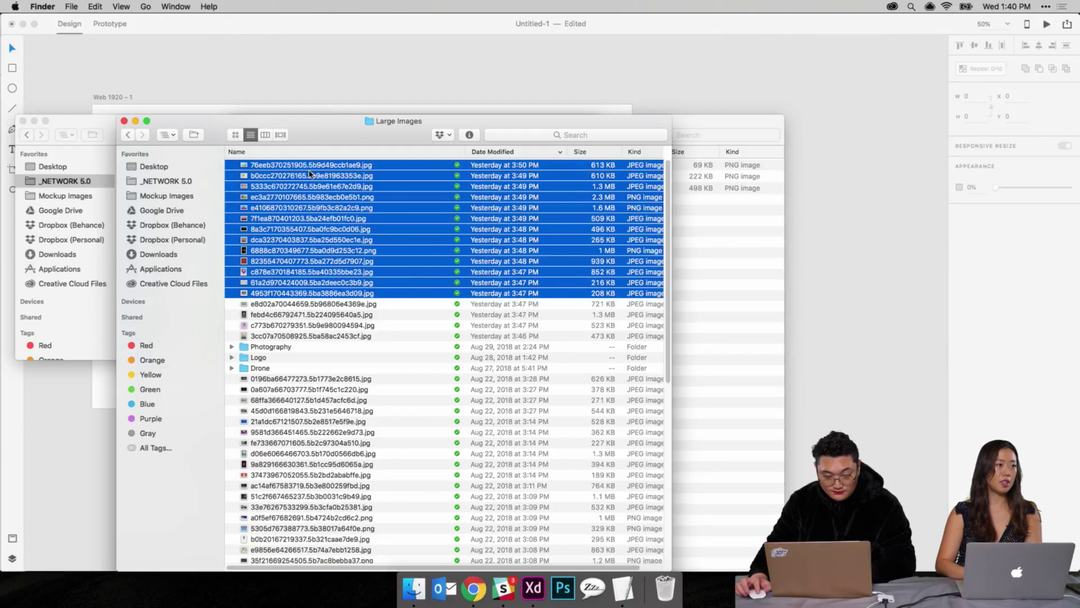
Step: Close the extra Finder windows and drop the selected photos onto the XD repeat grid
left_click_drag(313, 130, 653, 96)
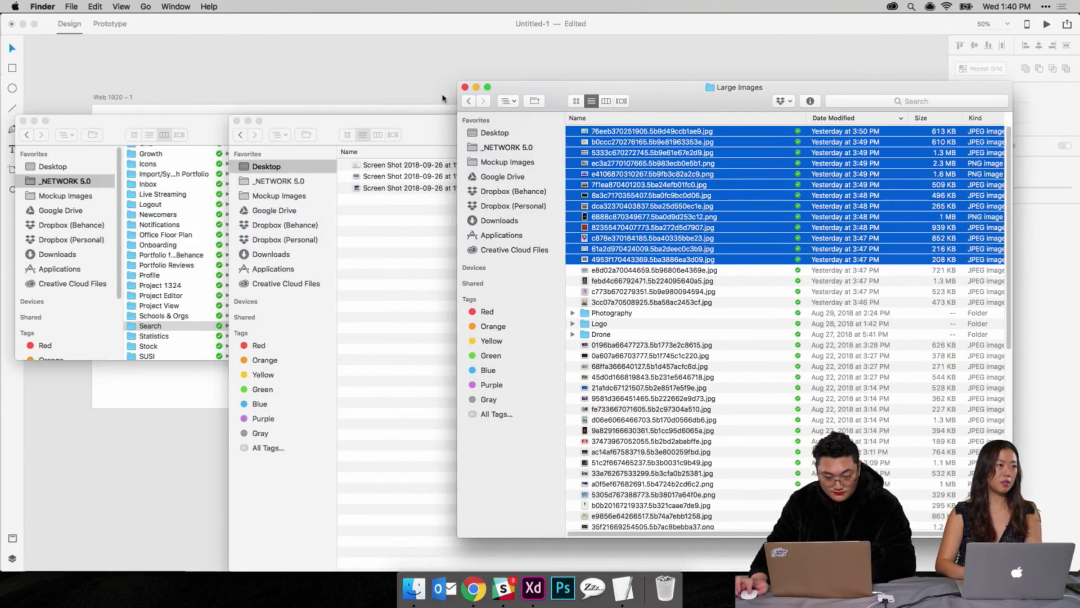
left_click(236, 121)
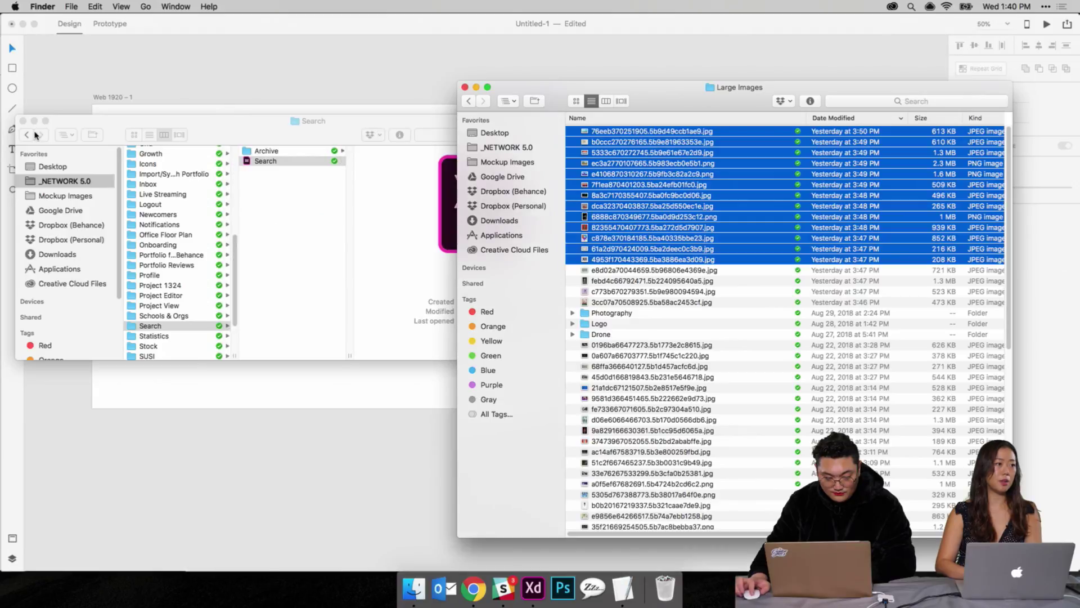
left_click(23, 121)
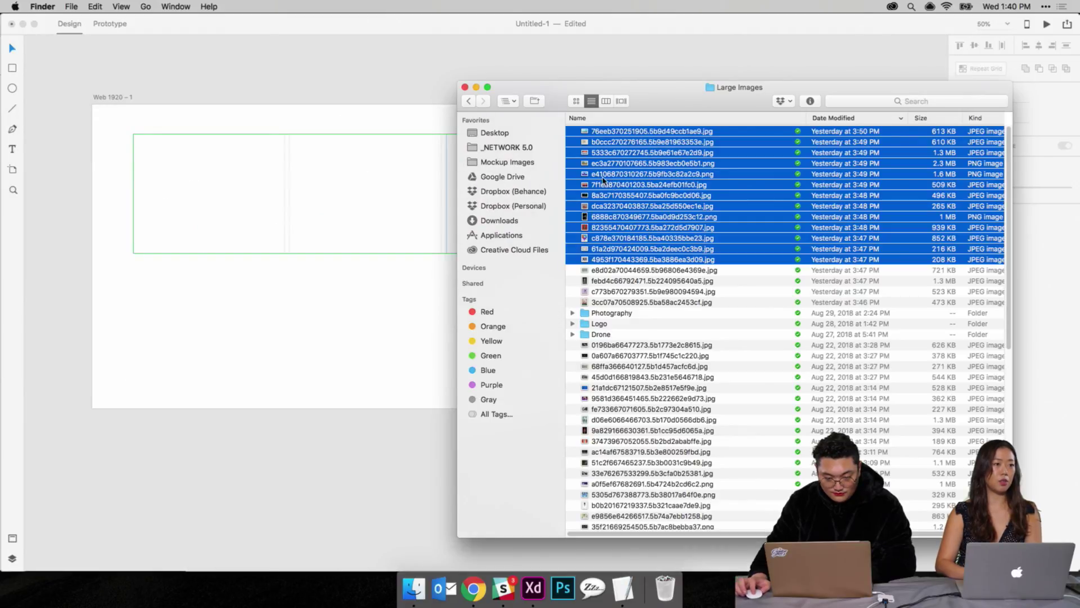
left_click_drag(620, 189, 273, 204)
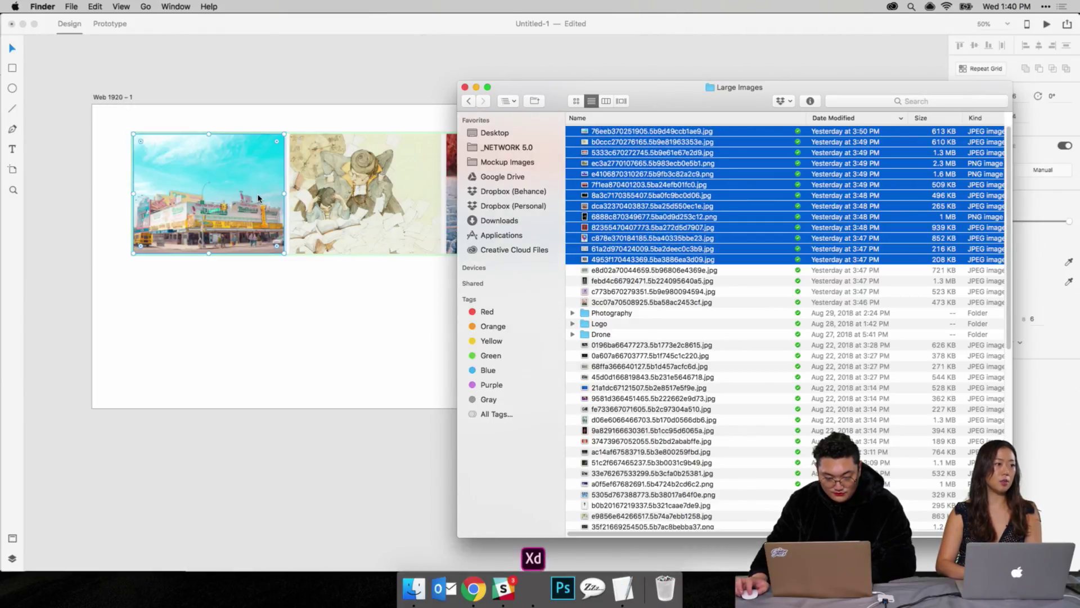
left_click(301, 123)
Step: Extend the photo repeat grid down into multiple rows and shift it slightly right to centre it
left_click(353, 215)
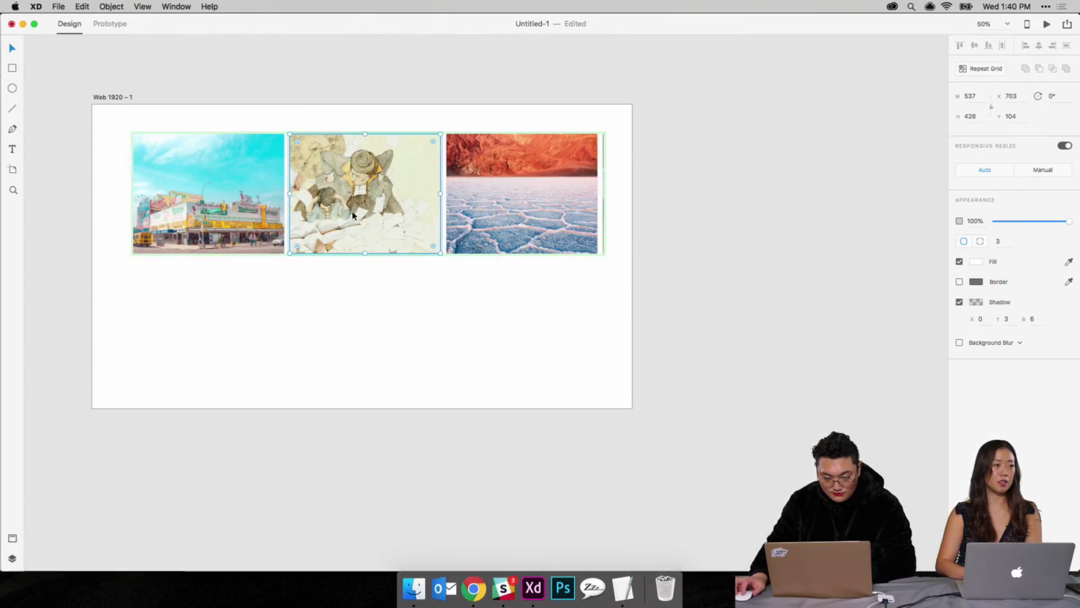
left_click(367, 282)
left_click(366, 244)
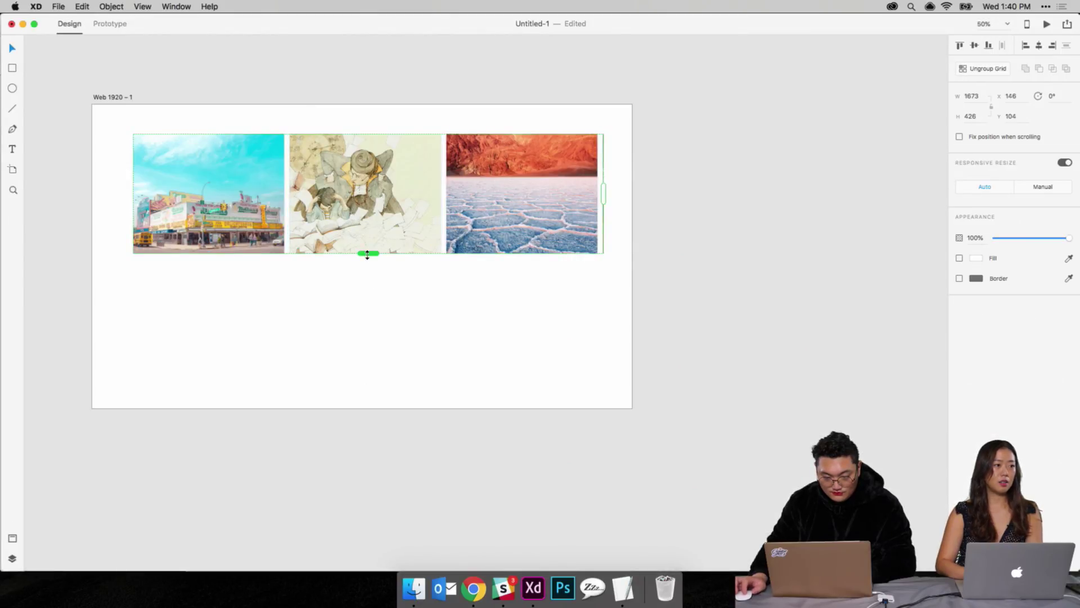
left_click_drag(366, 254, 368, 502)
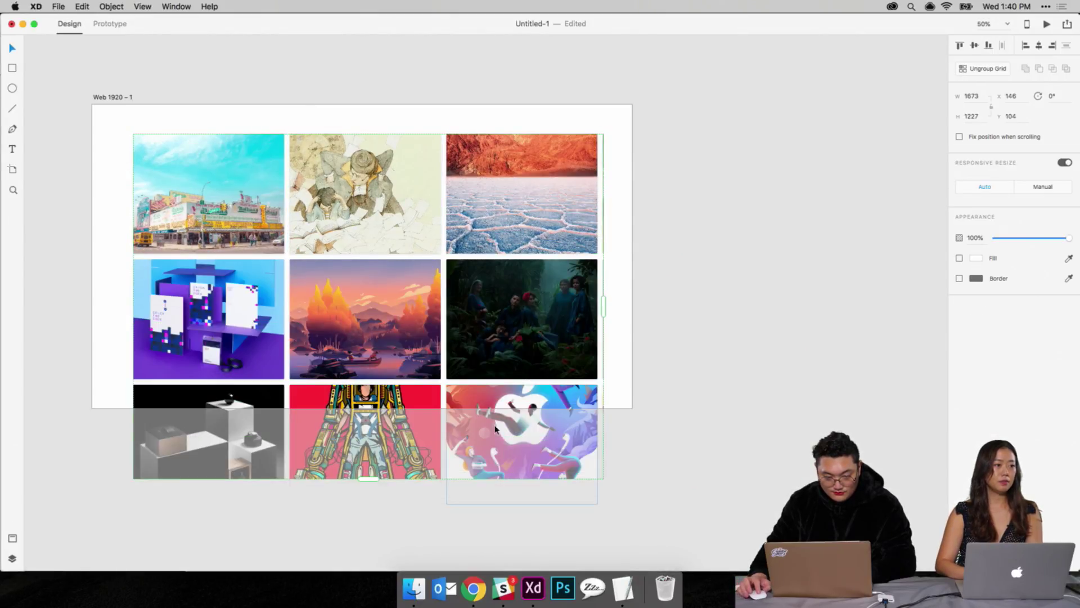
left_click(645, 388)
left_click(487, 210)
mouse_move(487, 211)
left_mouse_down()
mouse_move(479, 208)
mouse_move(494, 210)
left_mouse_up()
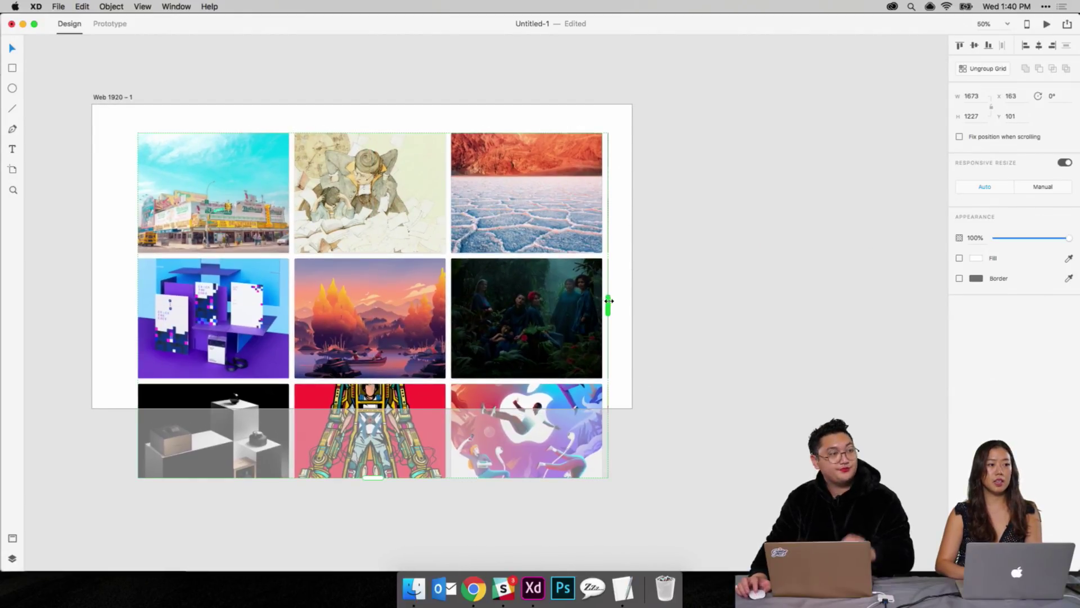
left_click(679, 292)
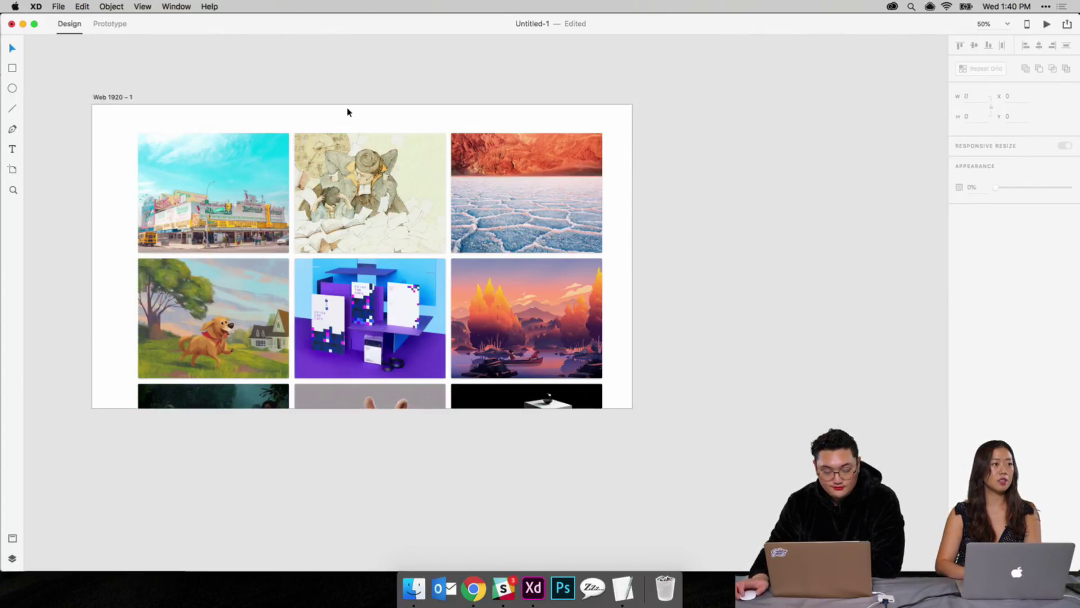
Step: Enable Responsive Resize on Web 1920 – 1, test widening it, then undo the resize
left_click(127, 99)
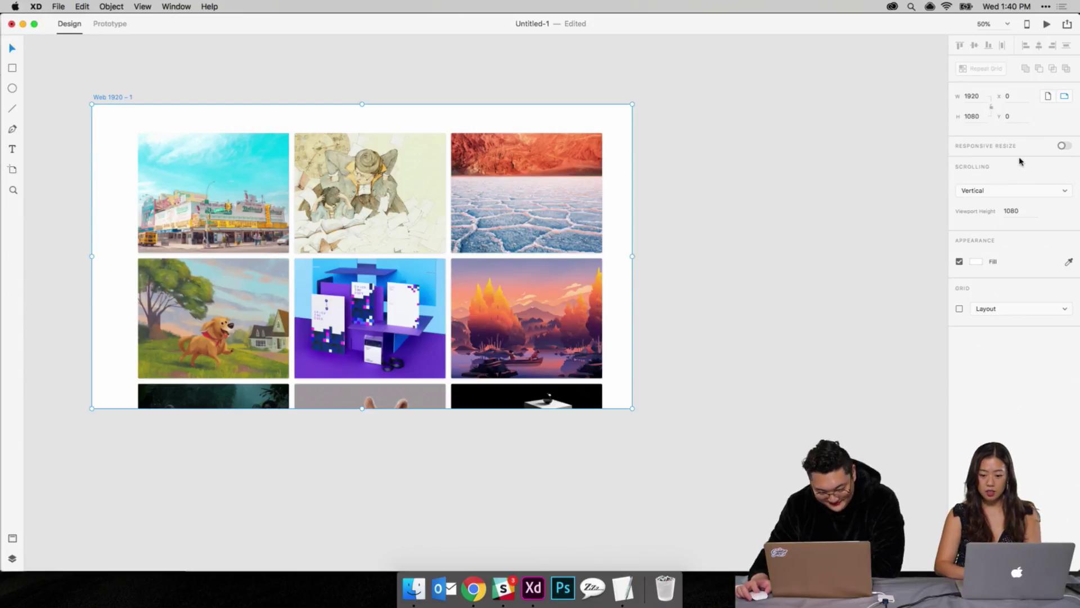
left_click(1063, 147)
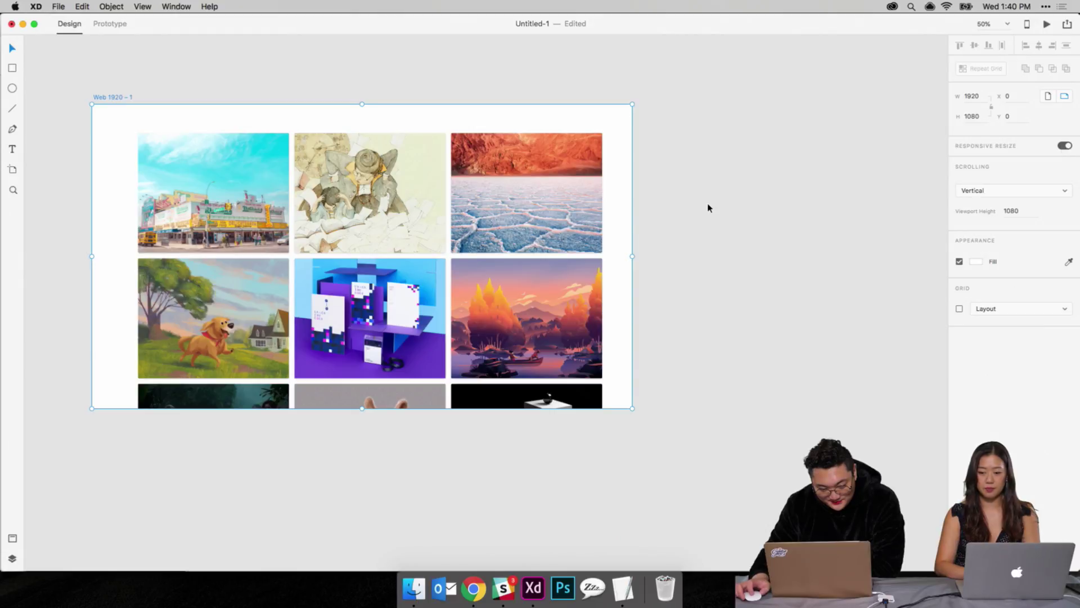
left_click(709, 208)
left_click(627, 267)
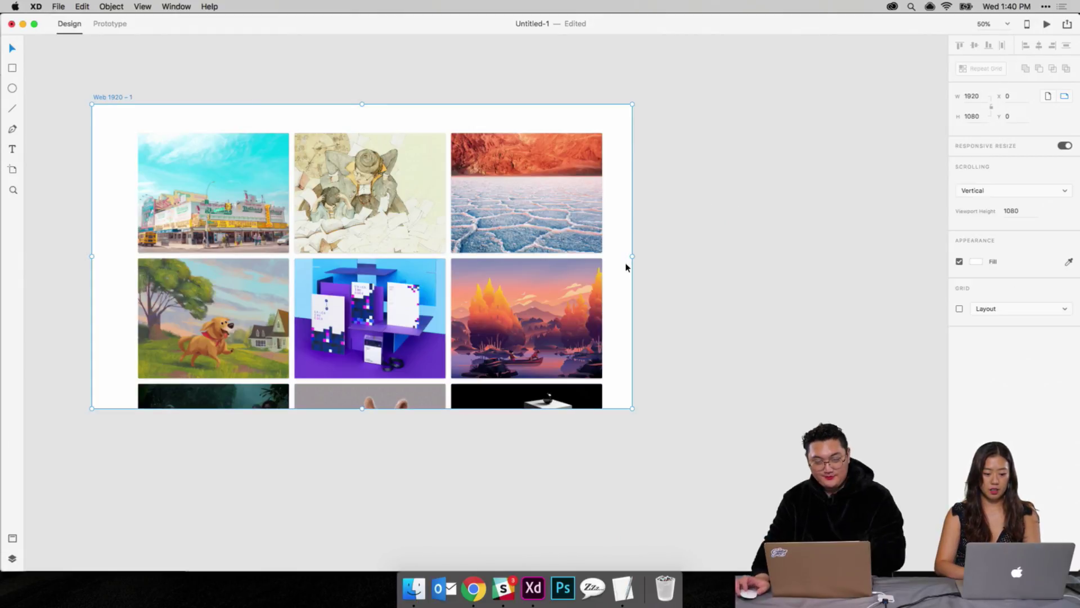
left_click(643, 268)
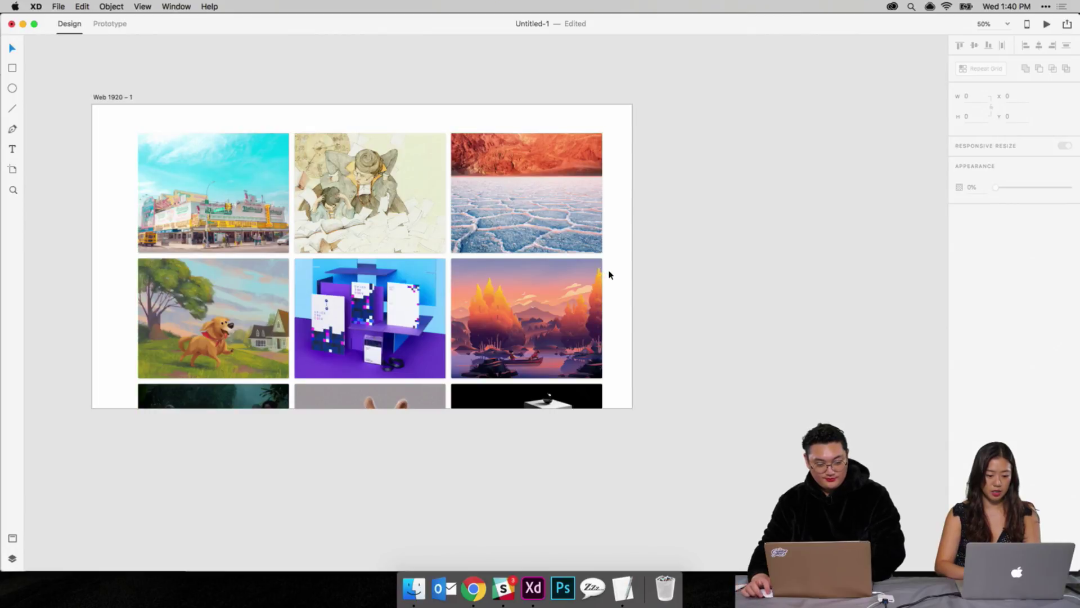
left_click(630, 256)
left_click_drag(631, 255, 945, 373)
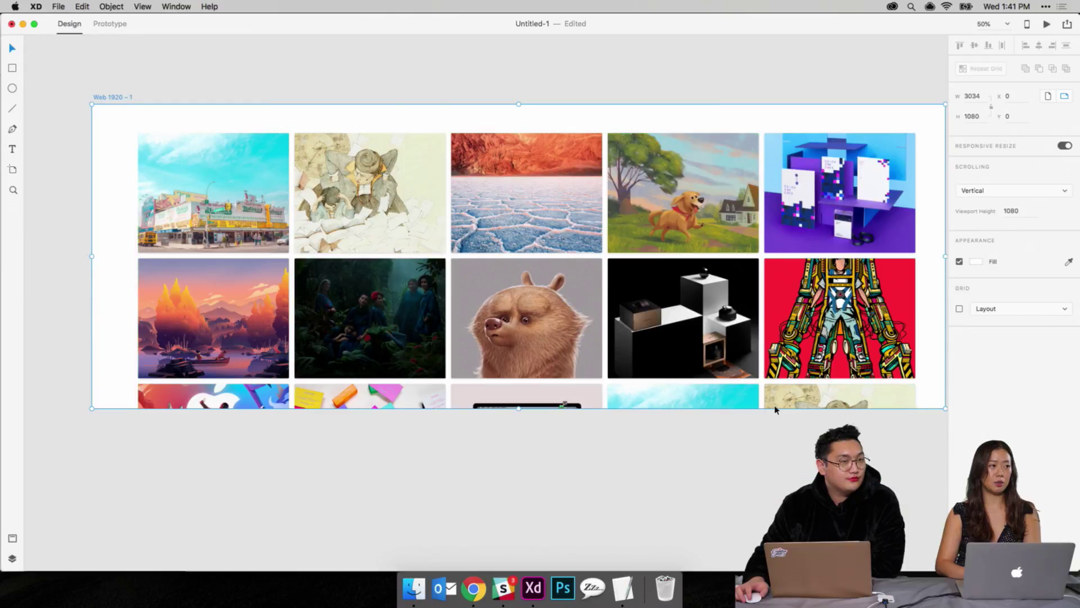
key("super+z")
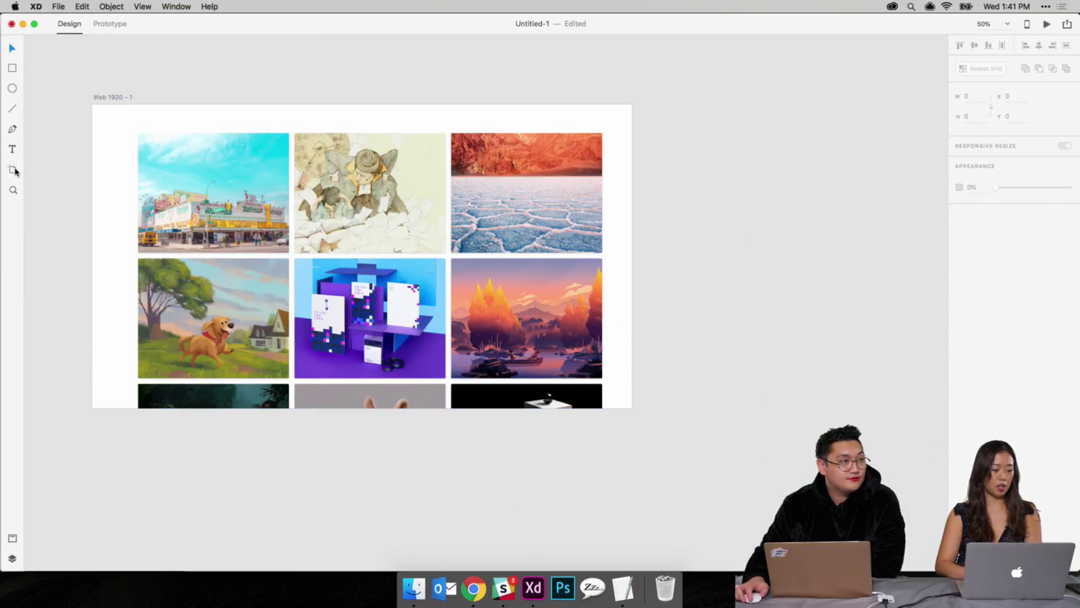
Step: Try adding iPad and iPhone 6/7/8 preset artboards, then undo them
left_click(115, 100)
left_click(281, 186)
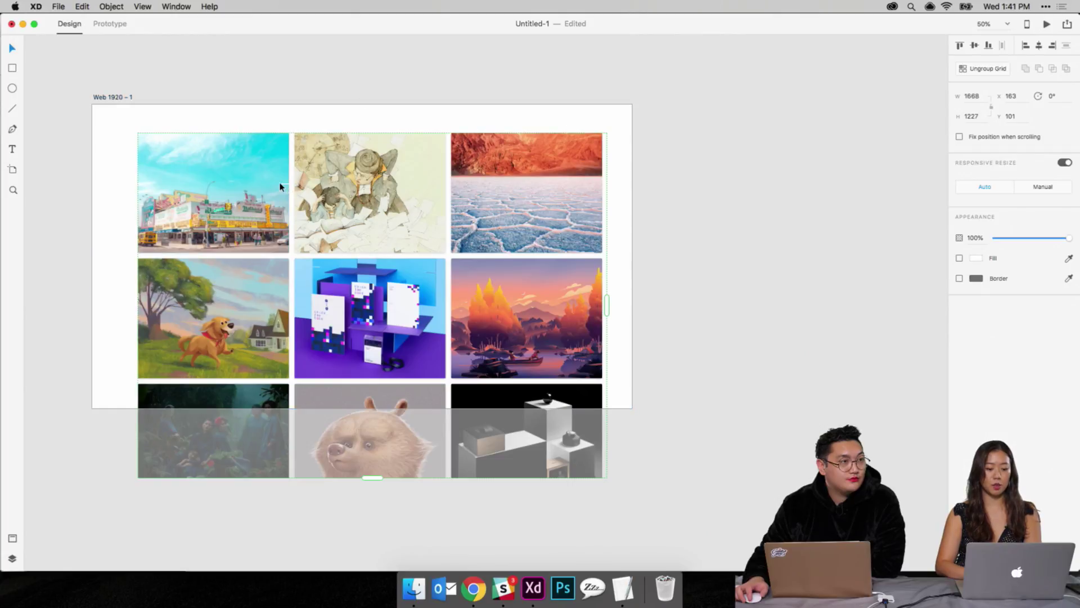
left_click(101, 98)
left_click(12, 170)
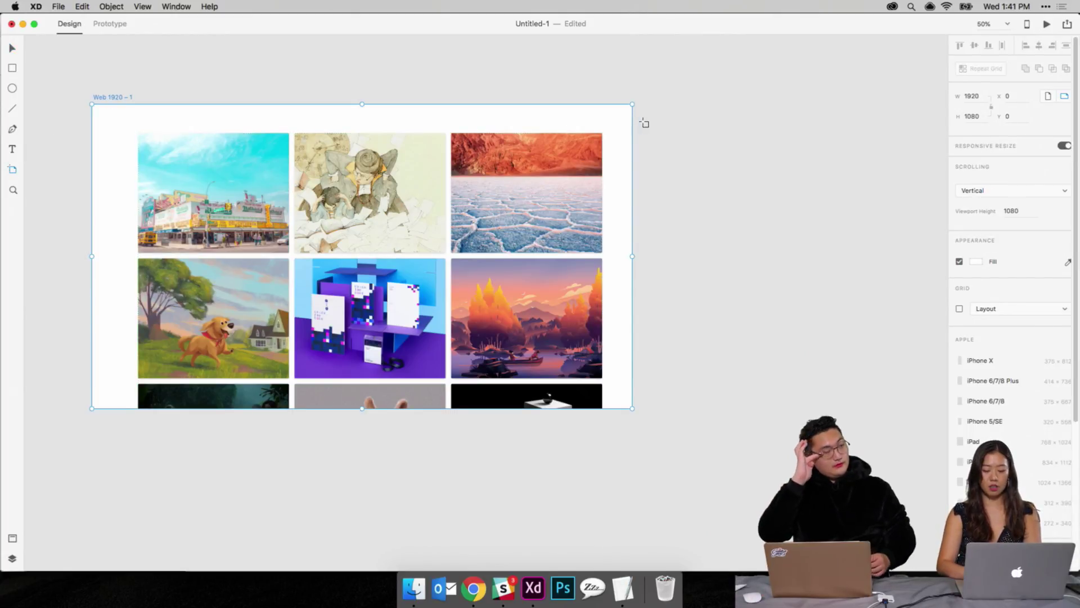
left_click(984, 441)
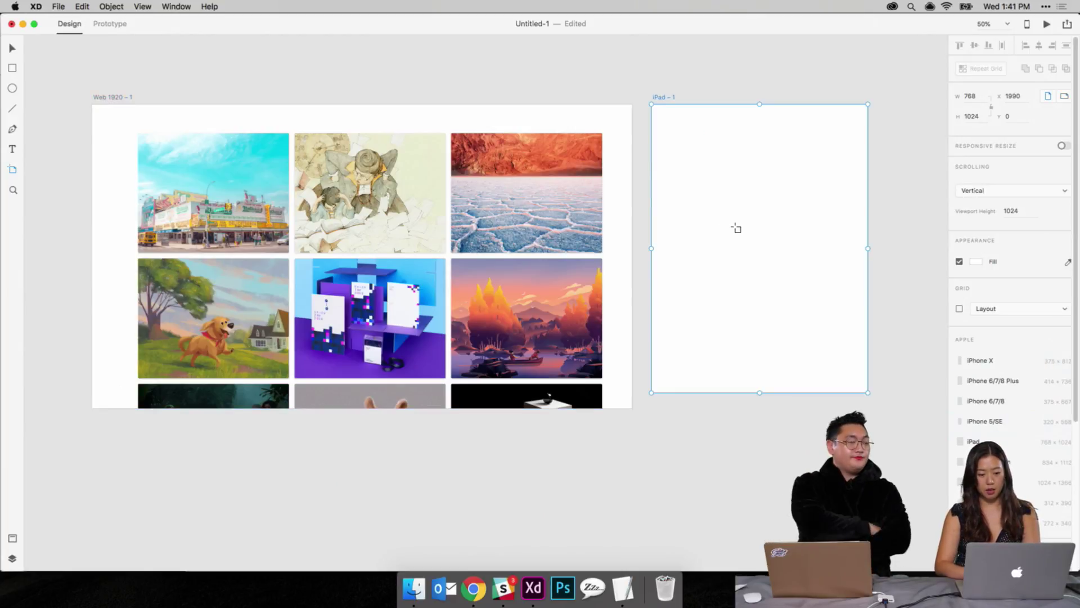
left_click(1014, 402)
key("super+z")
key("super+z")
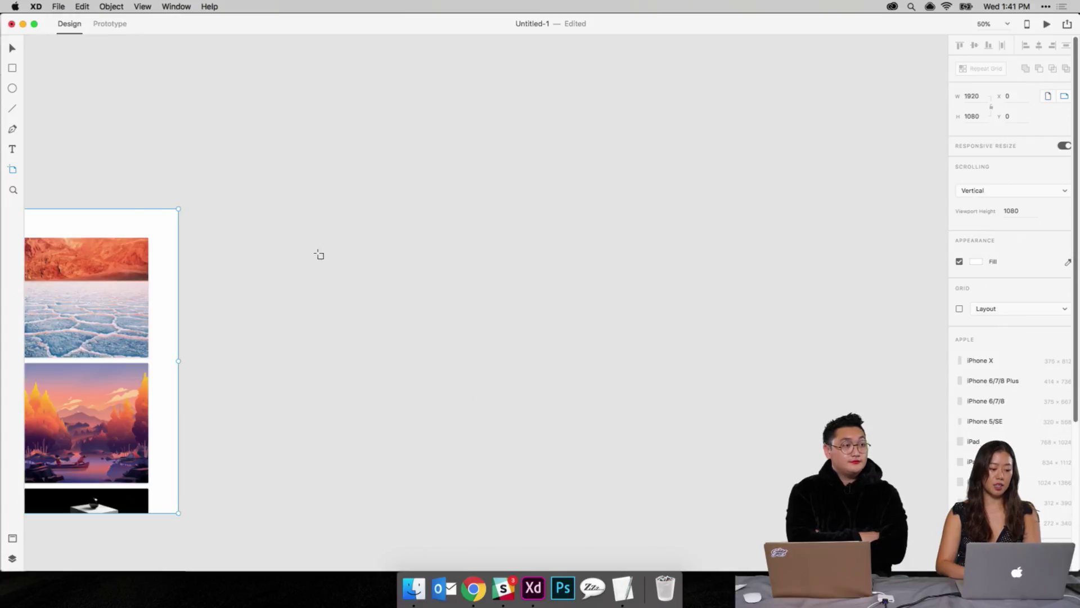
left_click(370, 239)
key("super+z")
key("v")
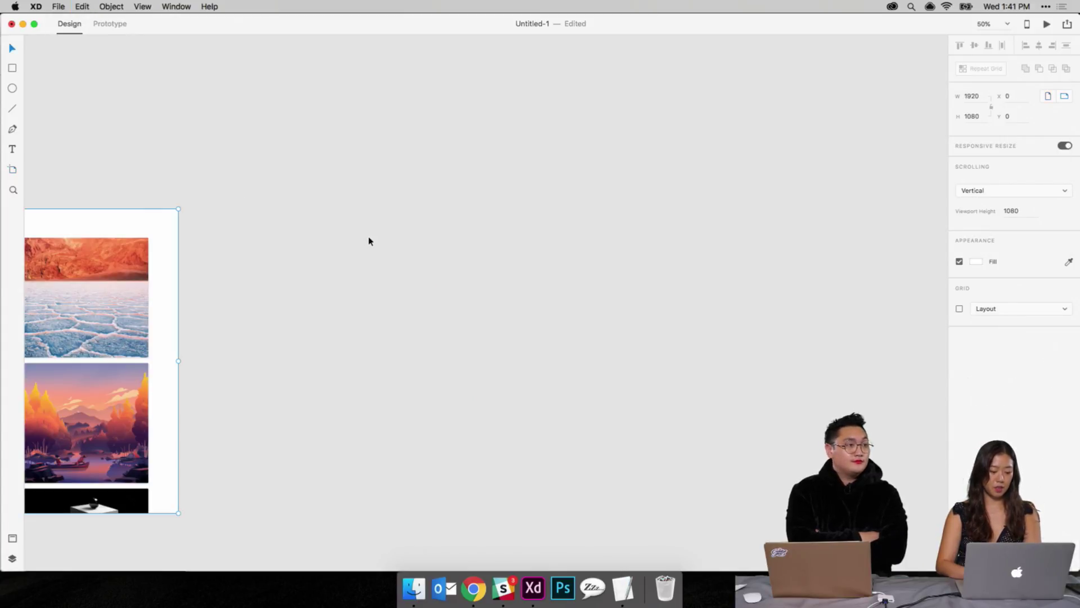
left_click_drag(369, 238, 678, 267)
scroll(469, 280, "left", 10)
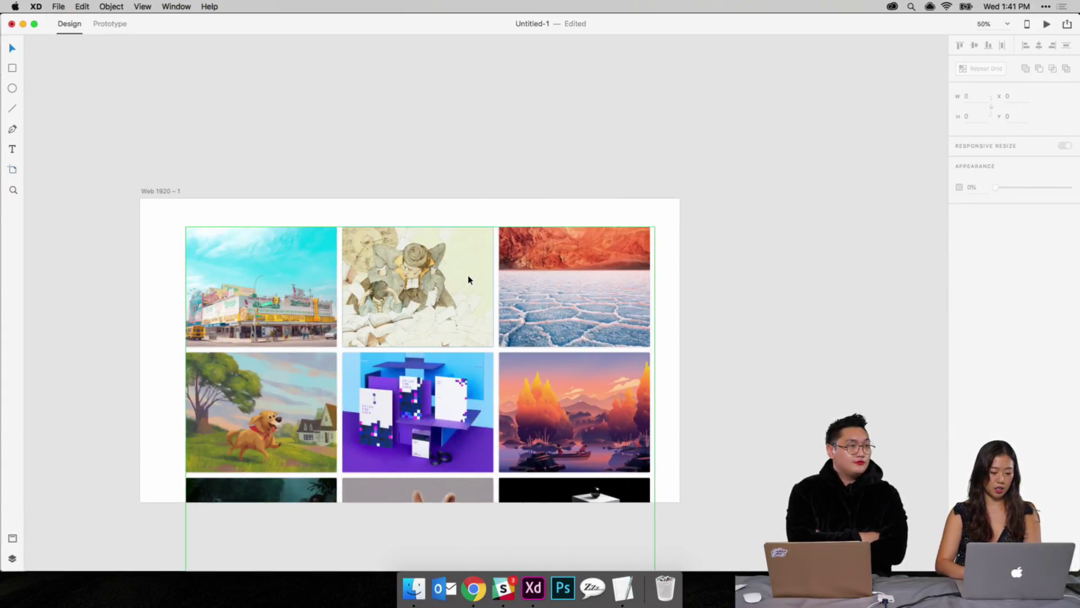
Step: Duplicate the web artboard as Web 1920 – 2, narrow it, and recentre the reflowed photo grid
left_click(147, 190)
key("super+d")
scroll(392, 227, "right", 5)
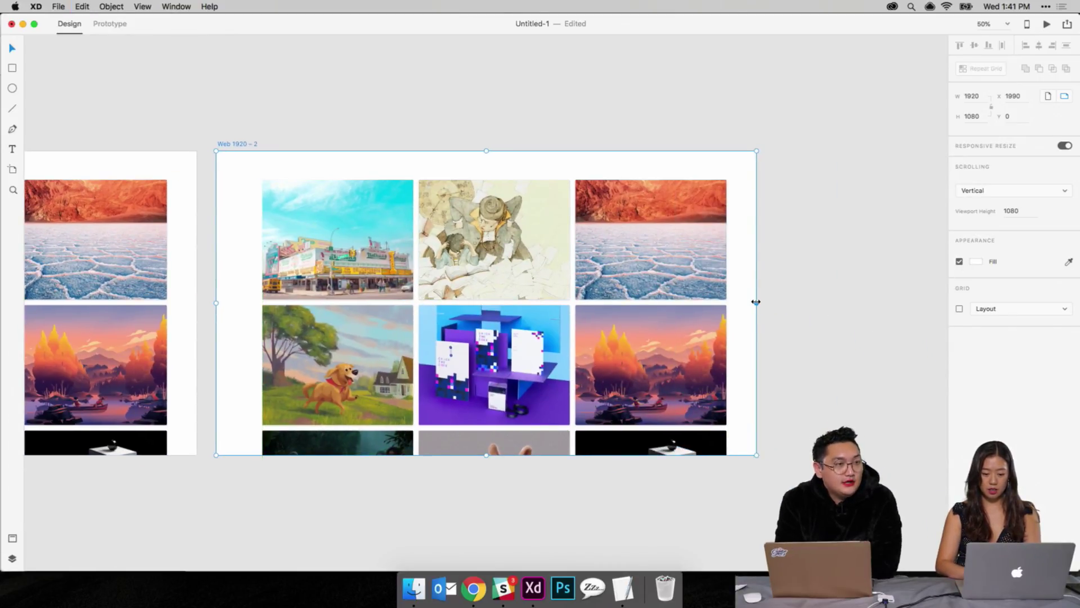
left_click_drag(756, 303, 600, 306)
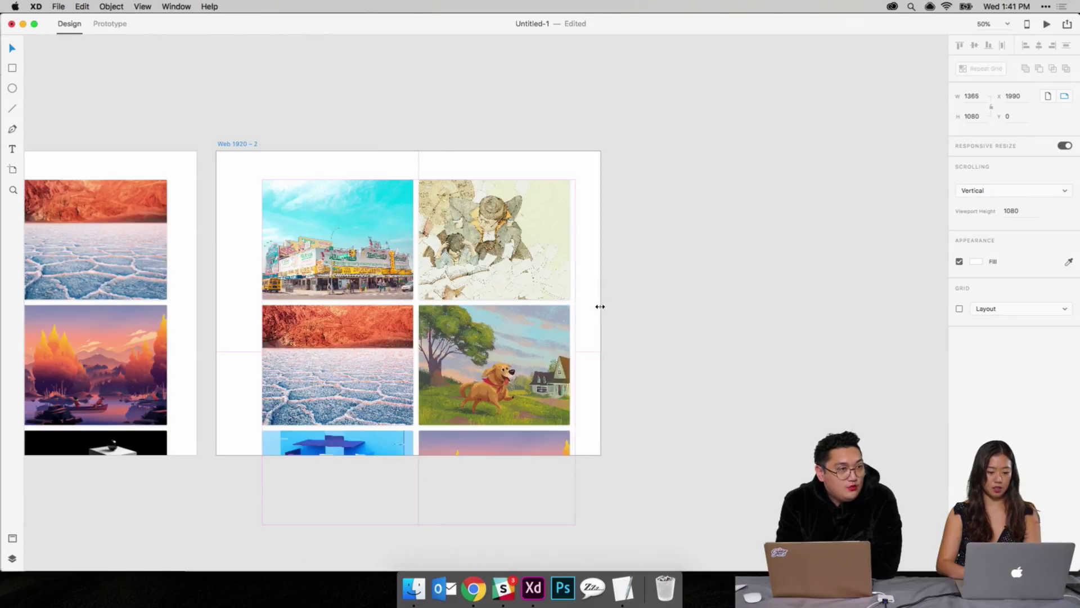
left_click(482, 302)
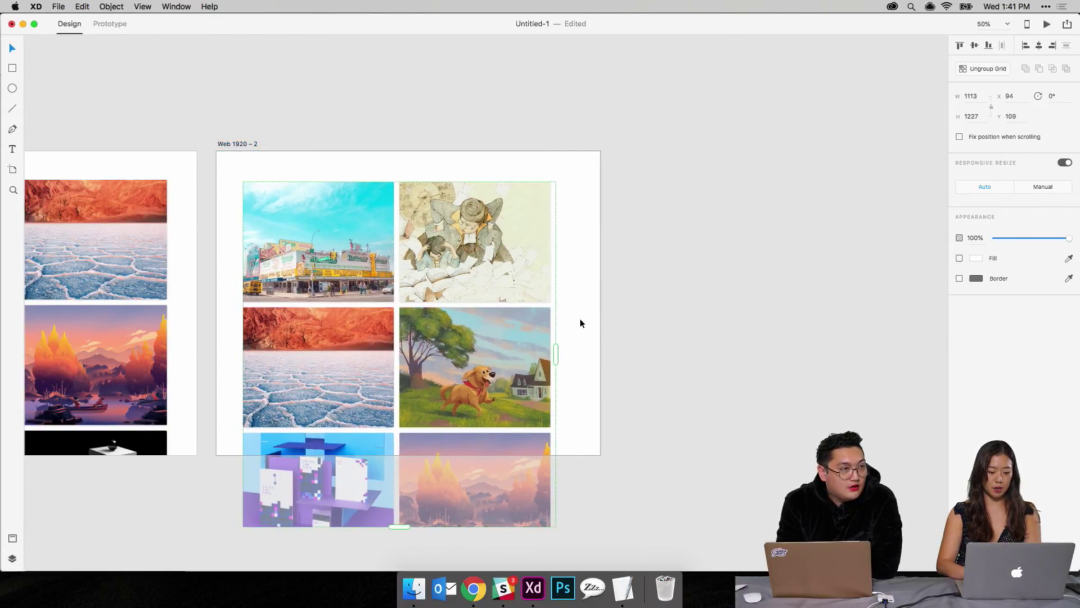
left_click_drag(529, 346, 537, 345)
left_click(693, 266)
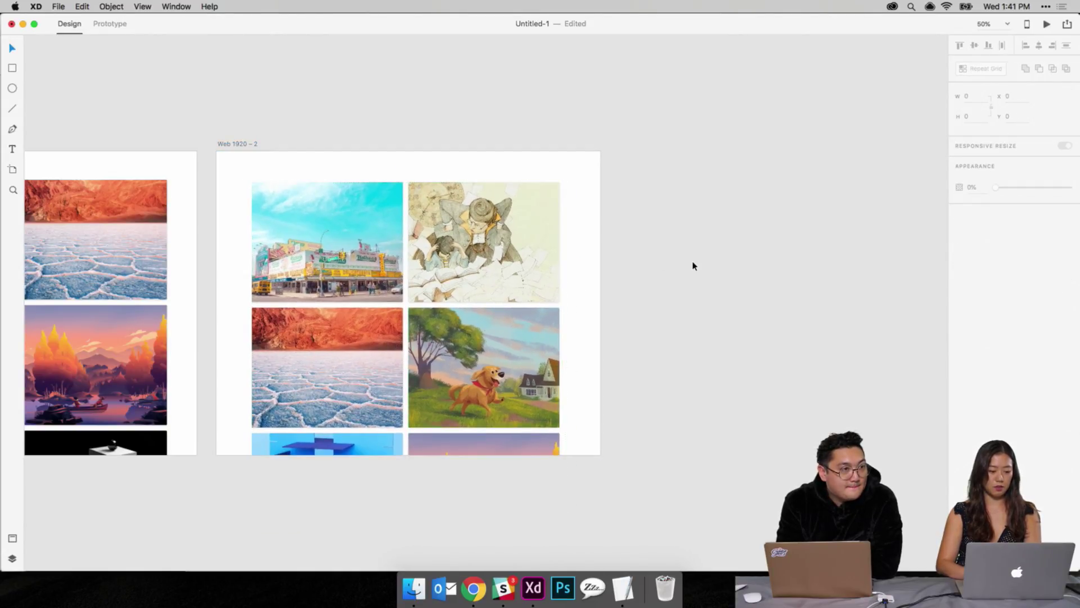
Step: Duplicate it as Web 1920 – 3 and widen it so the photos form four columns
left_click(244, 144)
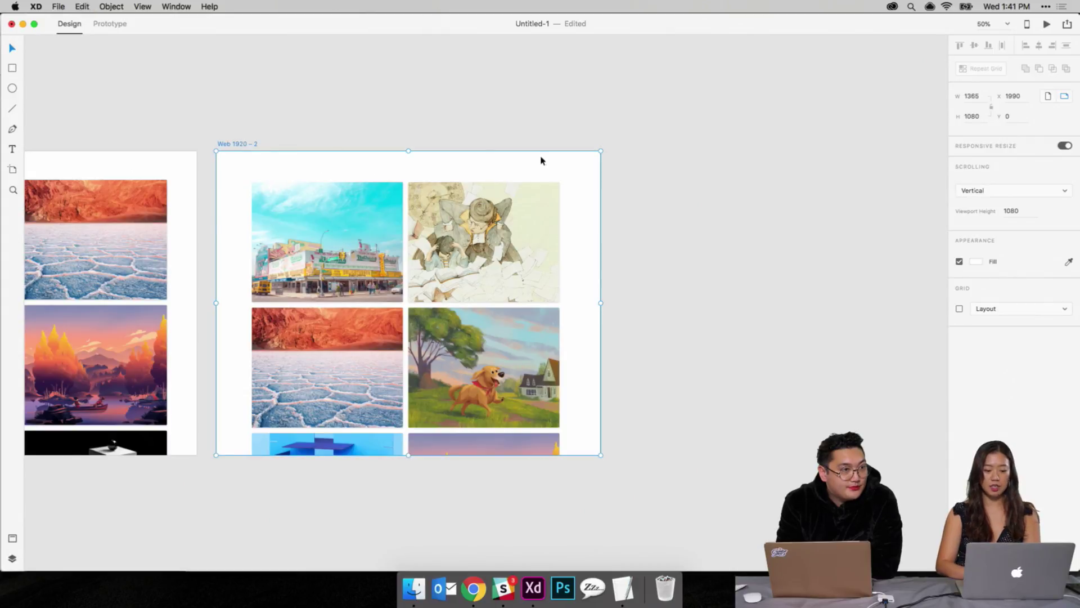
key("super+d")
left_click_drag(679, 302, 1077, 345)
left_click_drag(1024, 372, 992, 390)
key("super+minus")
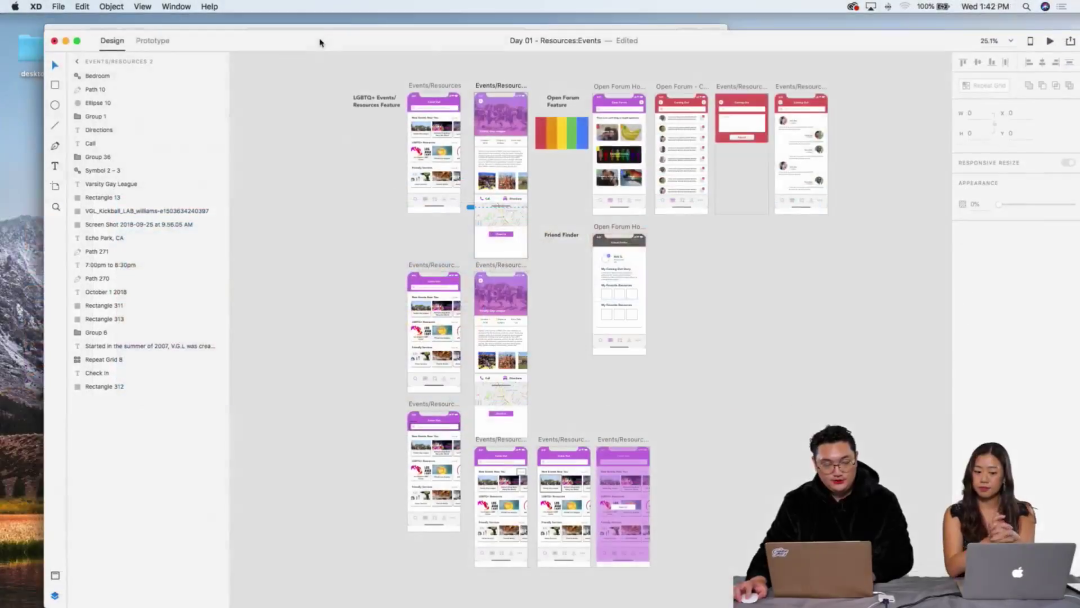
scroll(318, 42, "down", 2)
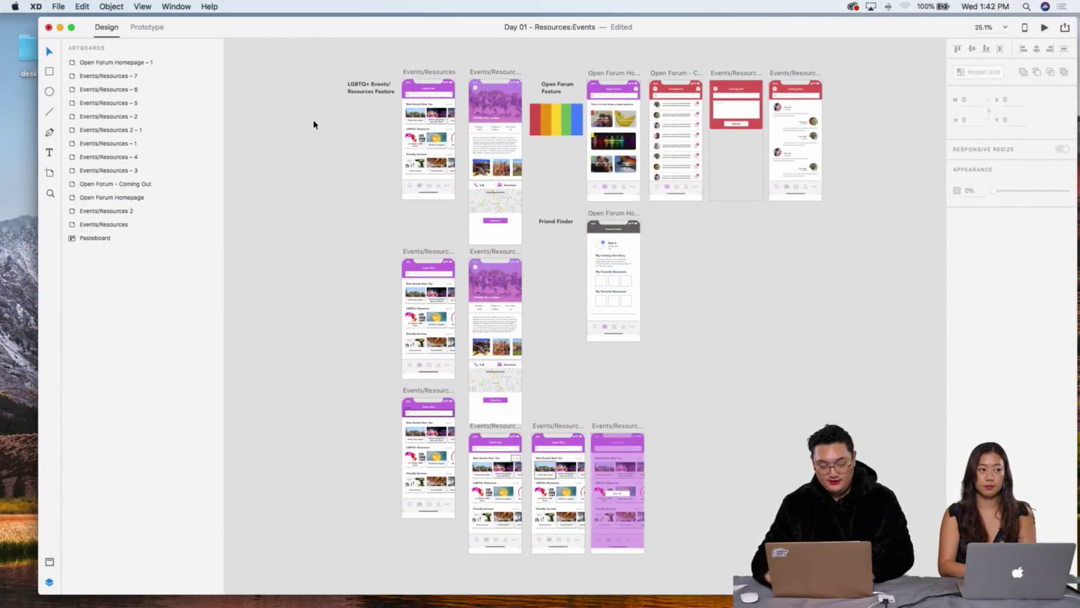
Step: Copy the purple overlay rectangle from the Events/Resources – 7 screen
key("super+equal")
scroll(398, 141, "up", 10)
scroll(398, 140, "left", 5)
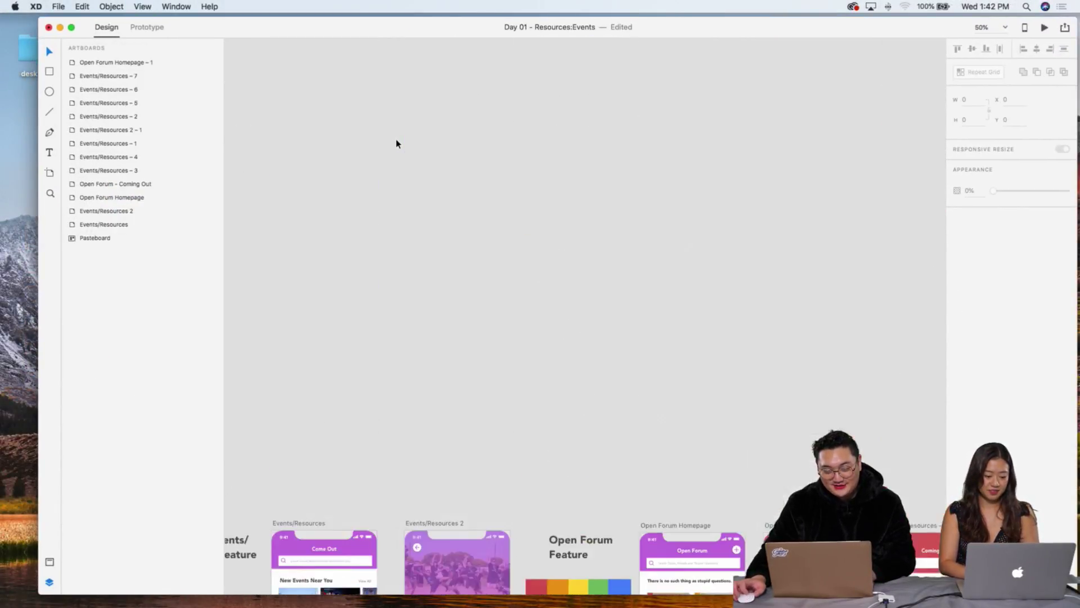
scroll(398, 140, "down", 10)
scroll(397, 140, "up", 3)
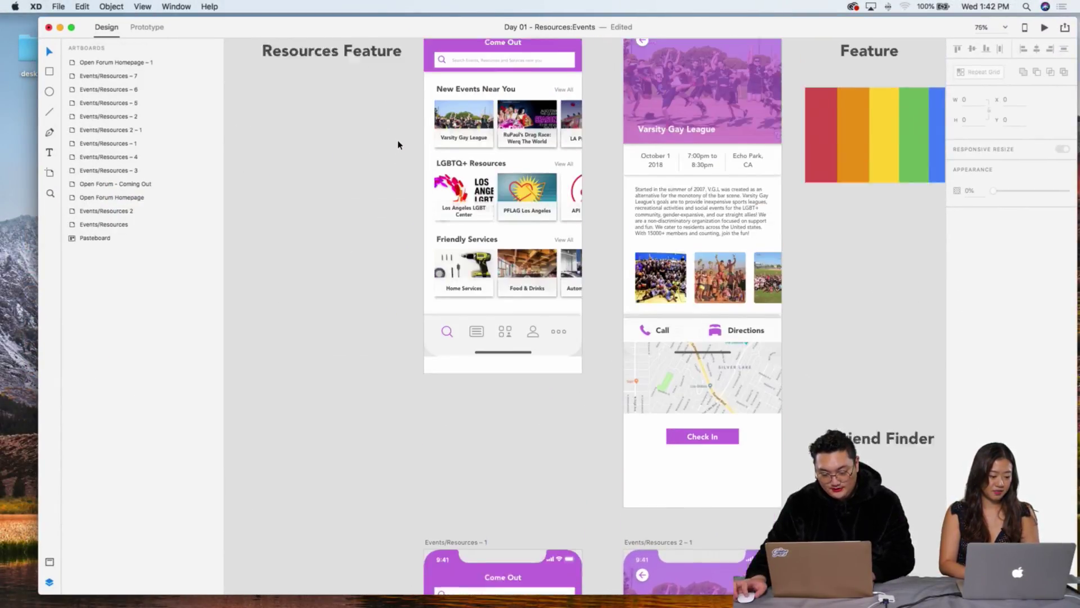
scroll(398, 144, "up", 3)
scroll(398, 145, "down", 9)
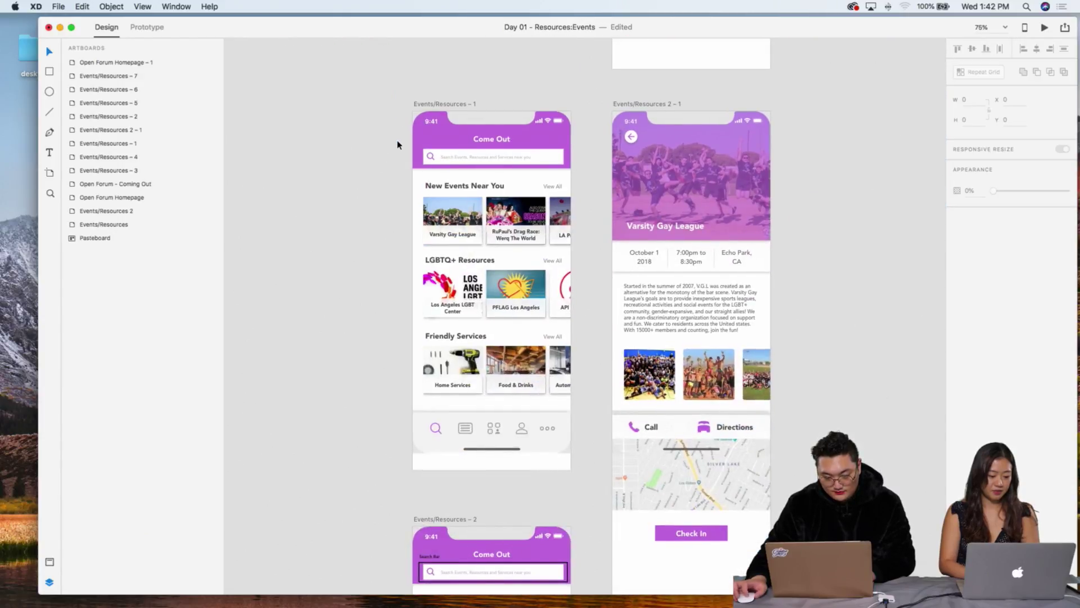
scroll(398, 145, "down", 6)
scroll(398, 145, "down", 2)
key("super+equal")
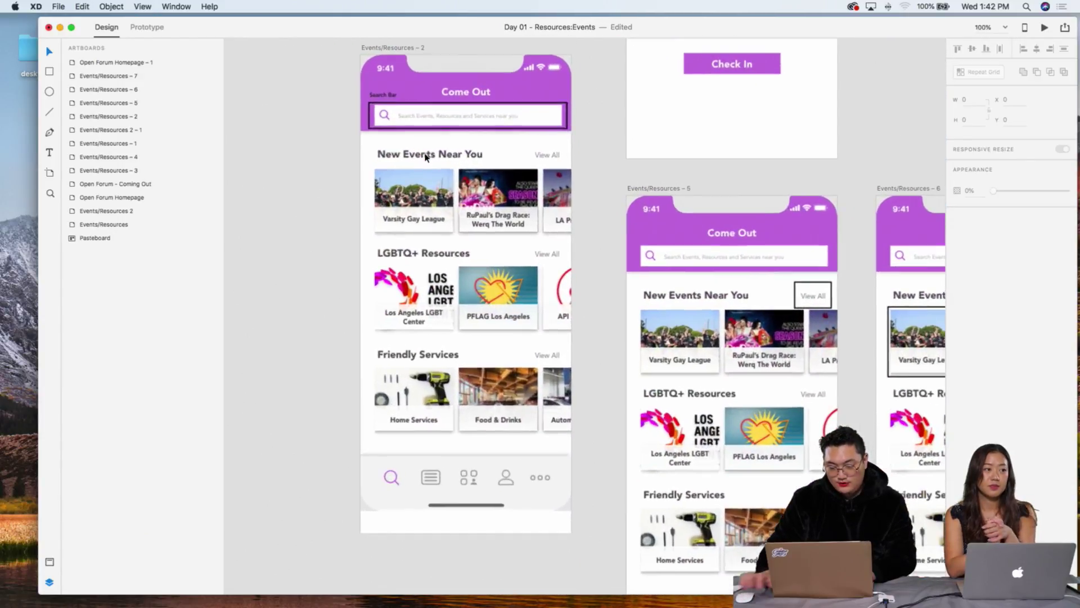
key("super+minus")
scroll(471, 152, "right", 10)
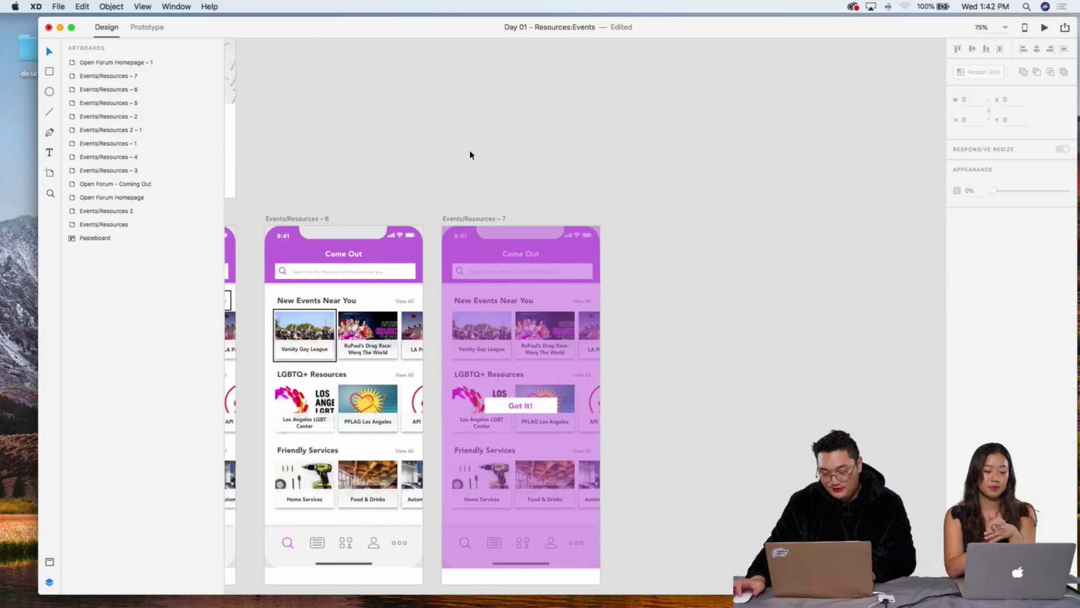
left_click(535, 303)
key("super+c")
Step: Paste the overlay into Events/Resources – 2 and move its top edge below the search bar
scroll(494, 265, "left", 10)
scroll(494, 265, "up", 2)
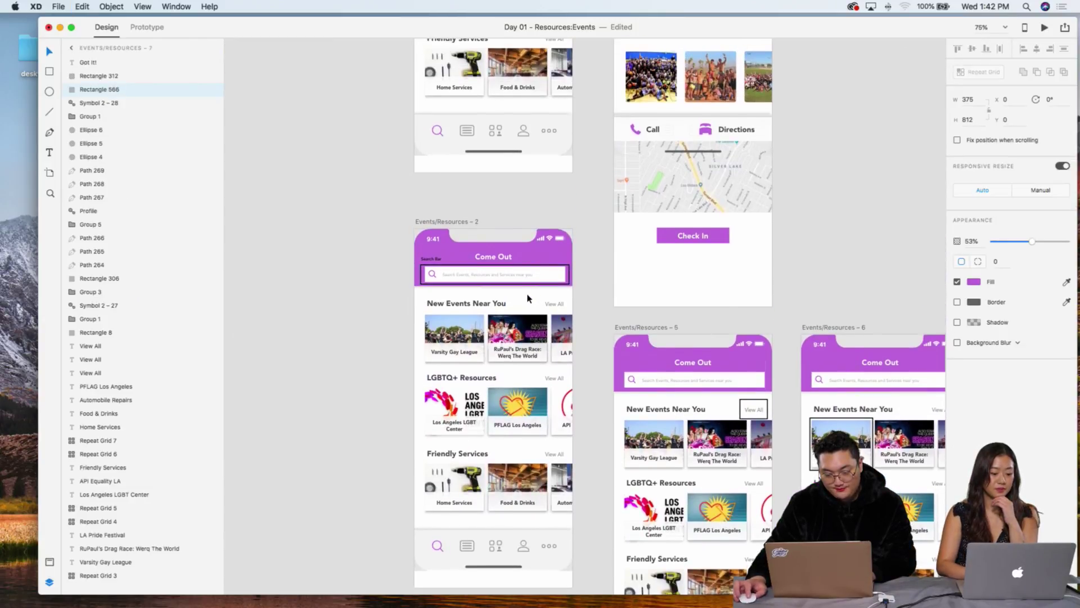
key("super+v")
key("super+z")
key("super+shift+z")
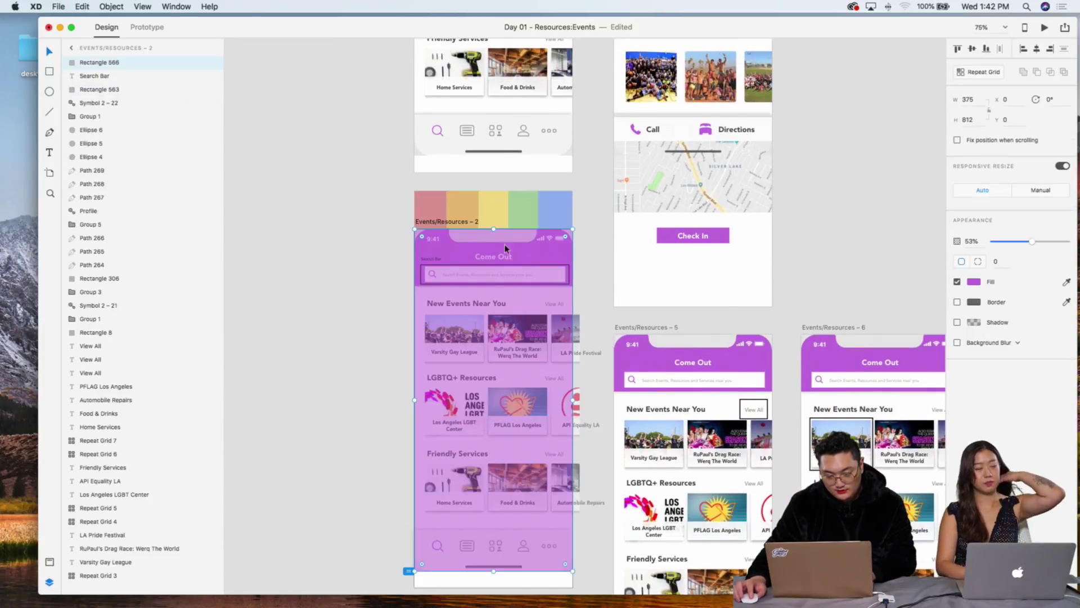
left_click_drag(493, 229, 494, 301)
Step: Bring the Search Bar to front, then extend the overlay to cover the whole screen
left_click(502, 274)
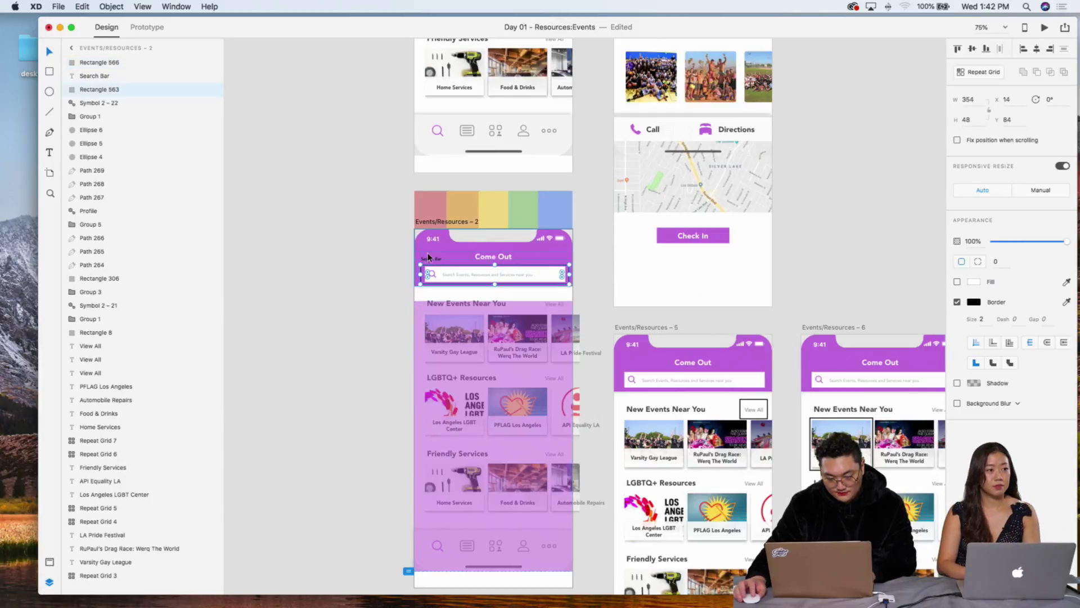
left_click(498, 274, "shift")
right_click(426, 258)
left_click(463, 400)
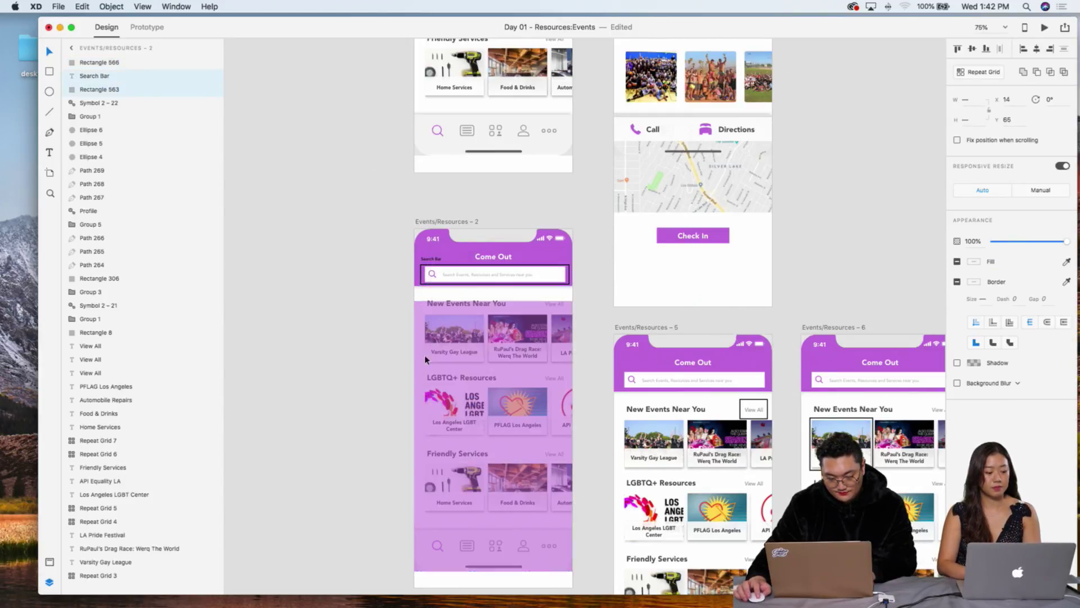
left_click(495, 307)
left_click_drag(494, 298, 493, 229)
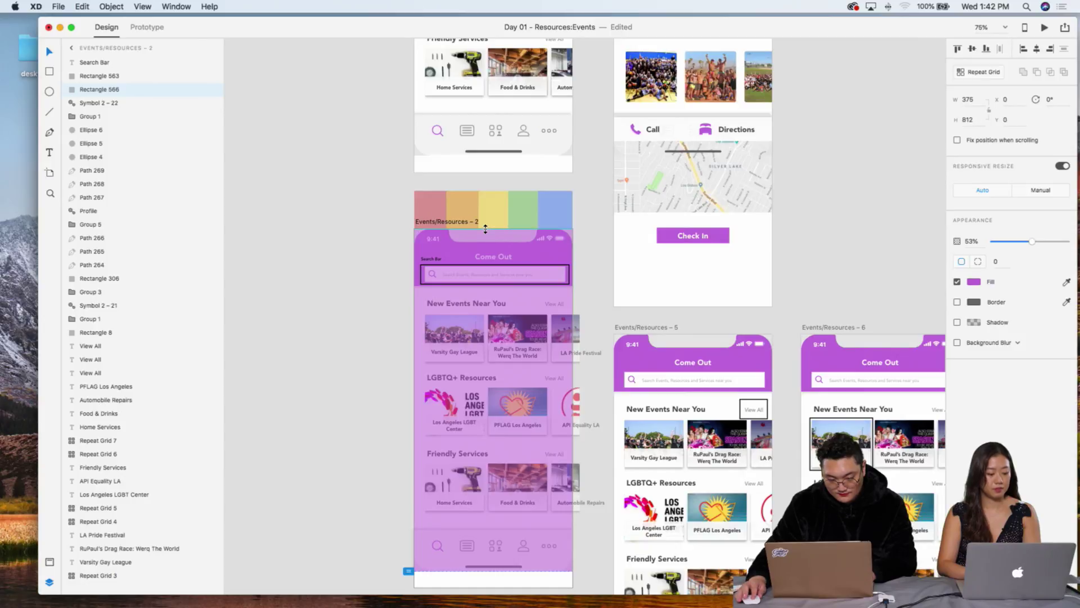
left_click(374, 237)
scroll(474, 288, "up", 3)
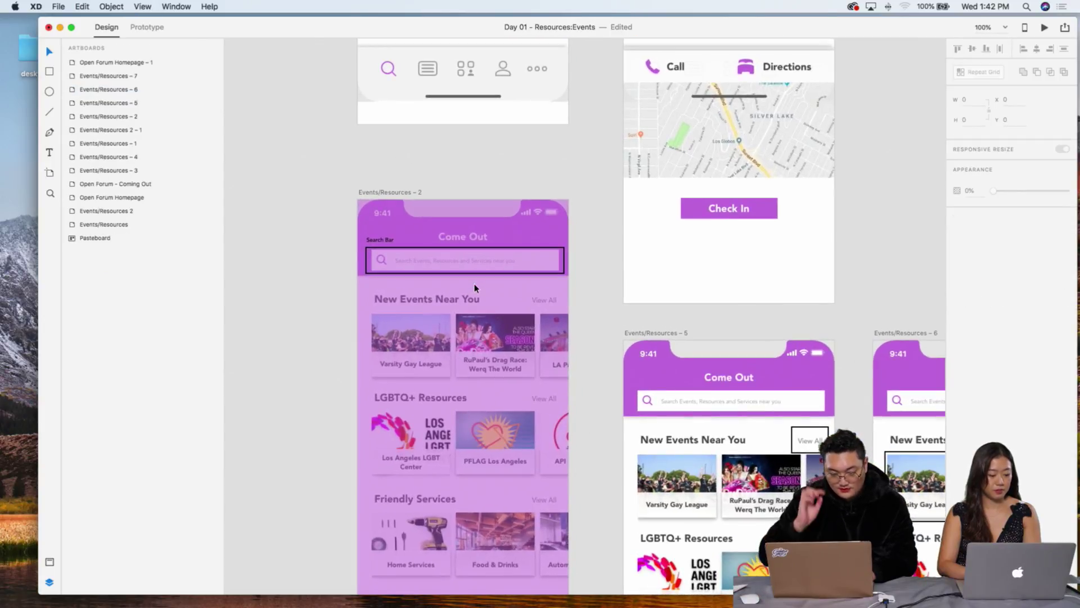
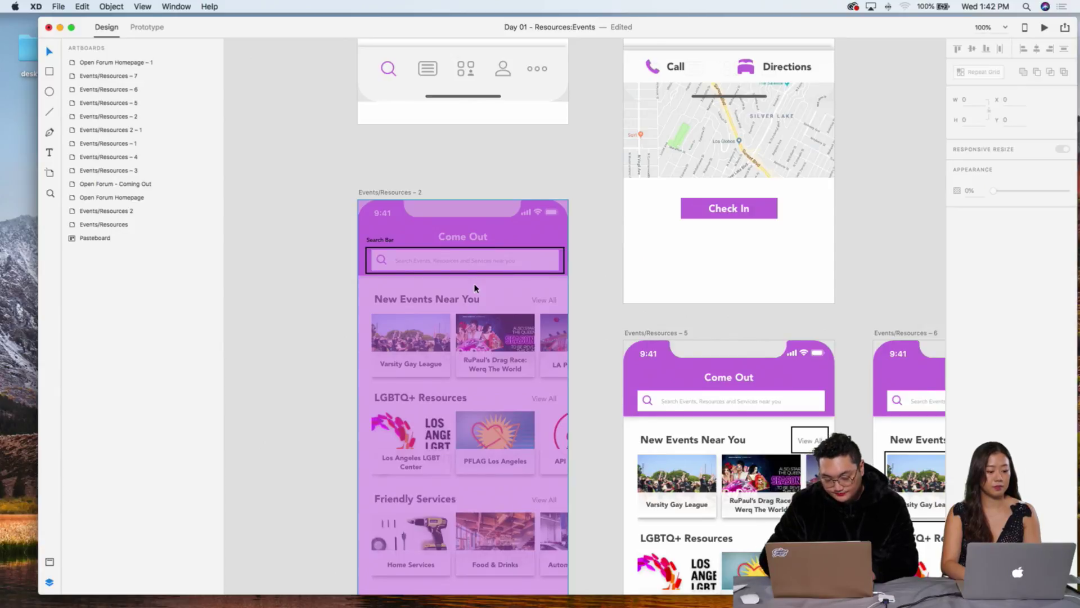
Step: Make the Search Bar label on Events/Resources – 2 white (#FFFFFF) in Black weight
key("super+2")
scroll(478, 292, "left", 5)
left_click(429, 181)
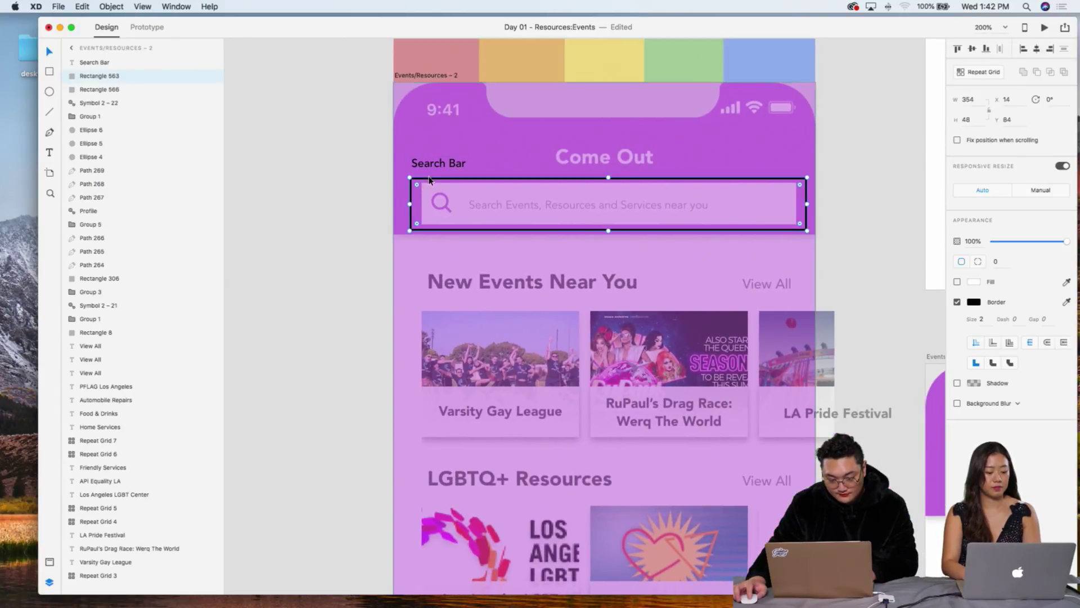
left_click(442, 167)
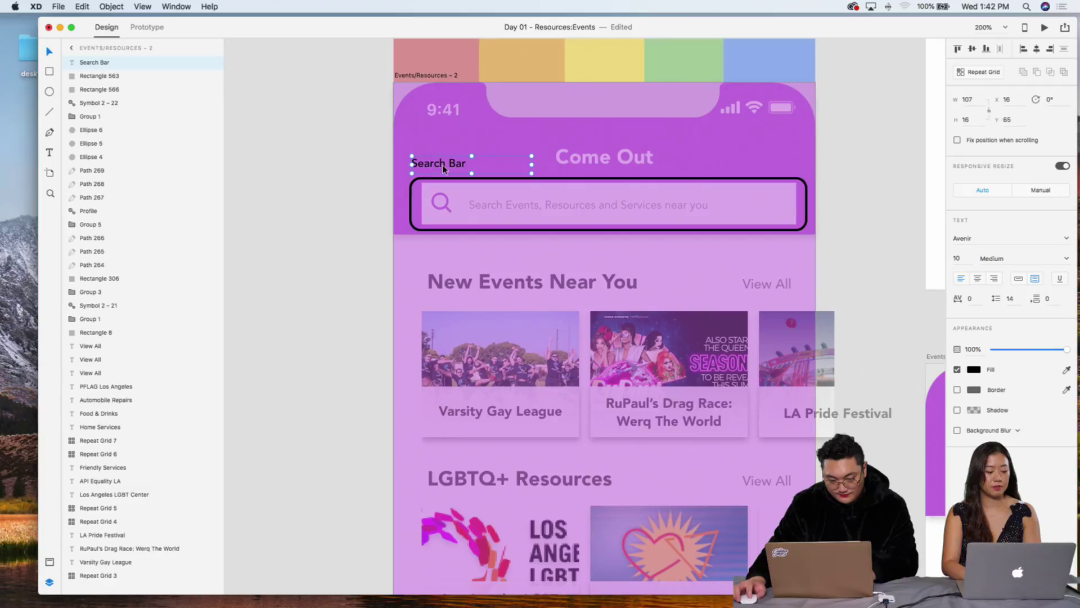
scroll(446, 165, "up", 1)
left_click(975, 371)
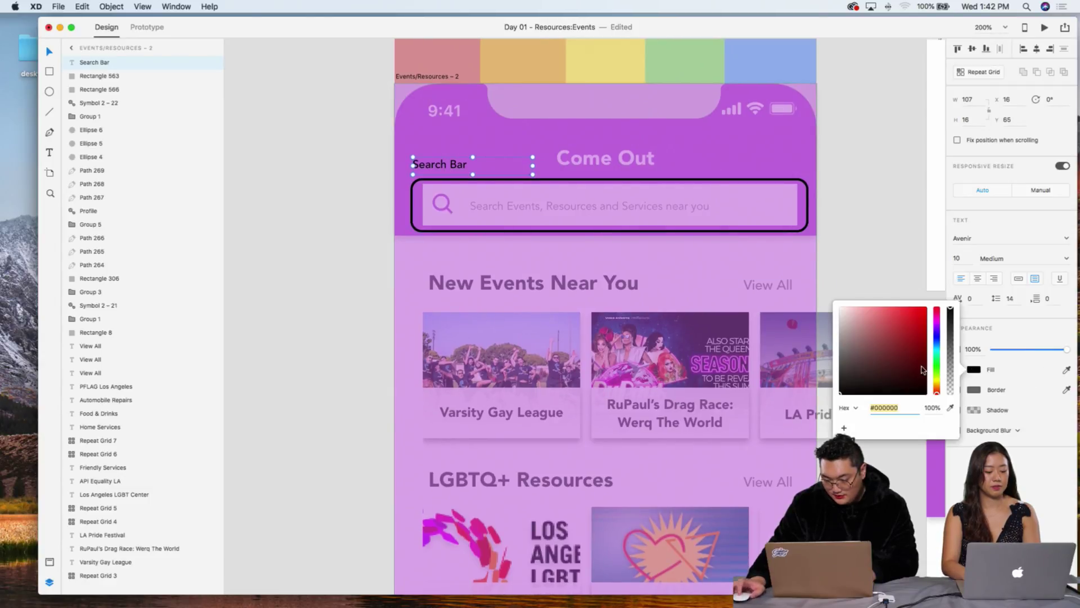
type("ffffff")
key("Return")
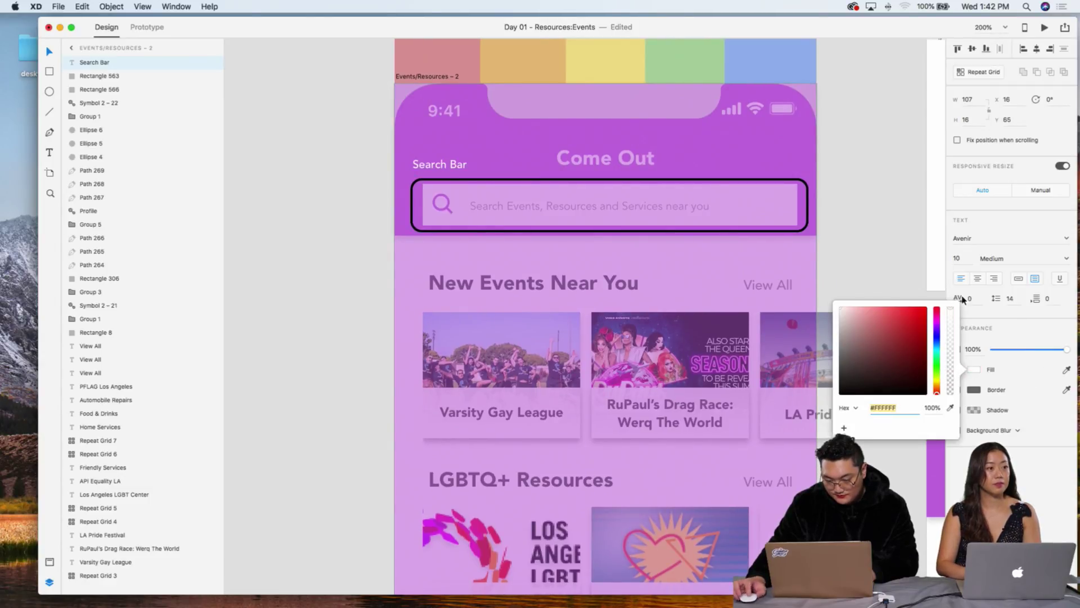
left_click(1067, 258)
left_click(999, 370)
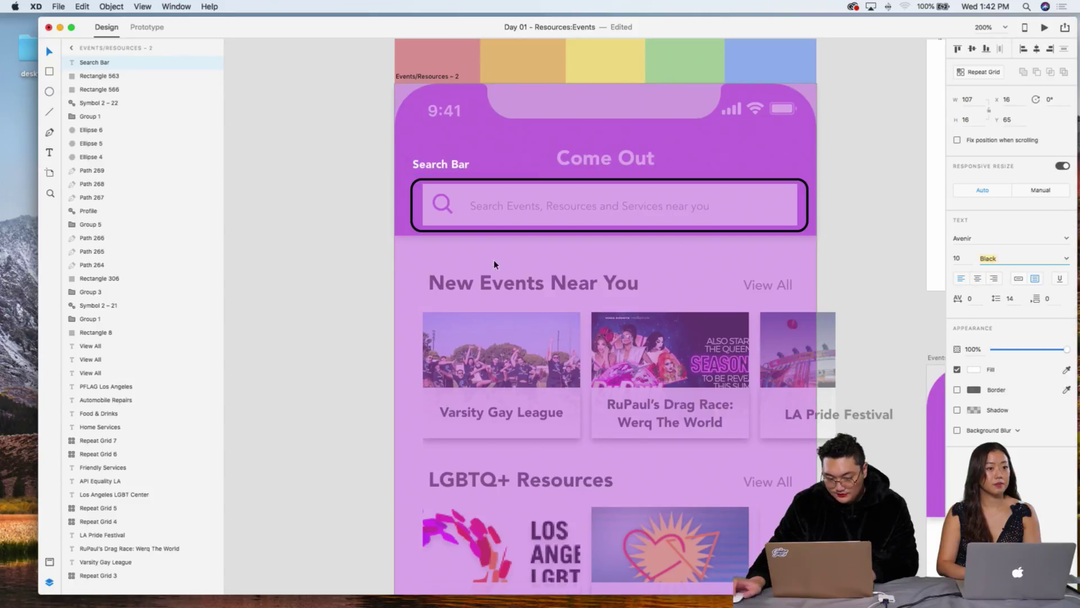
Step: Turn the search field outline white and nudge the Search Bar label into place
left_click(514, 184)
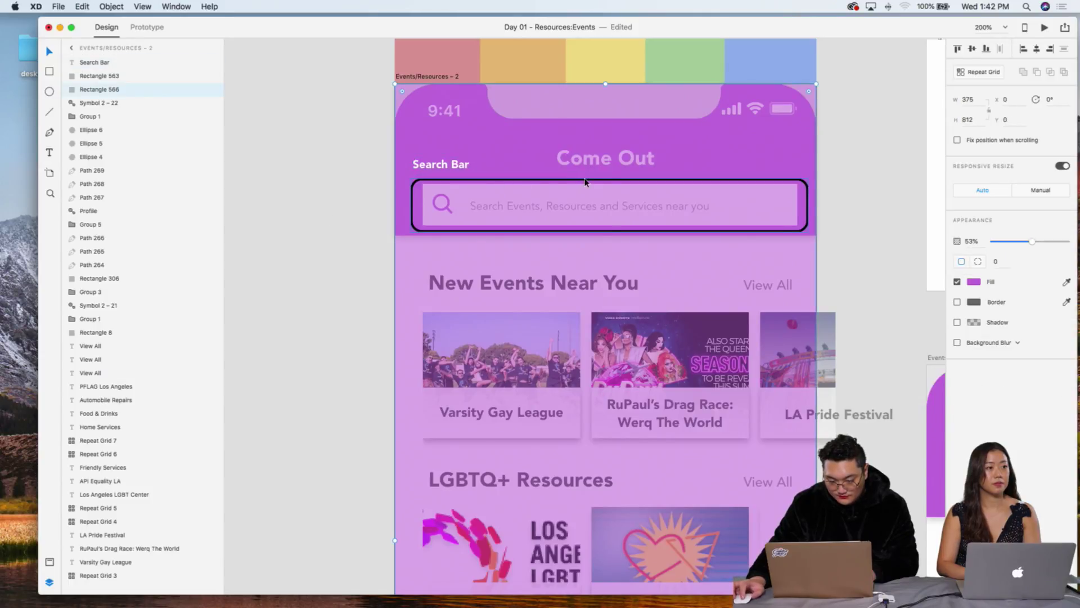
left_click(977, 302)
left_click_drag(894, 292, 470, 188)
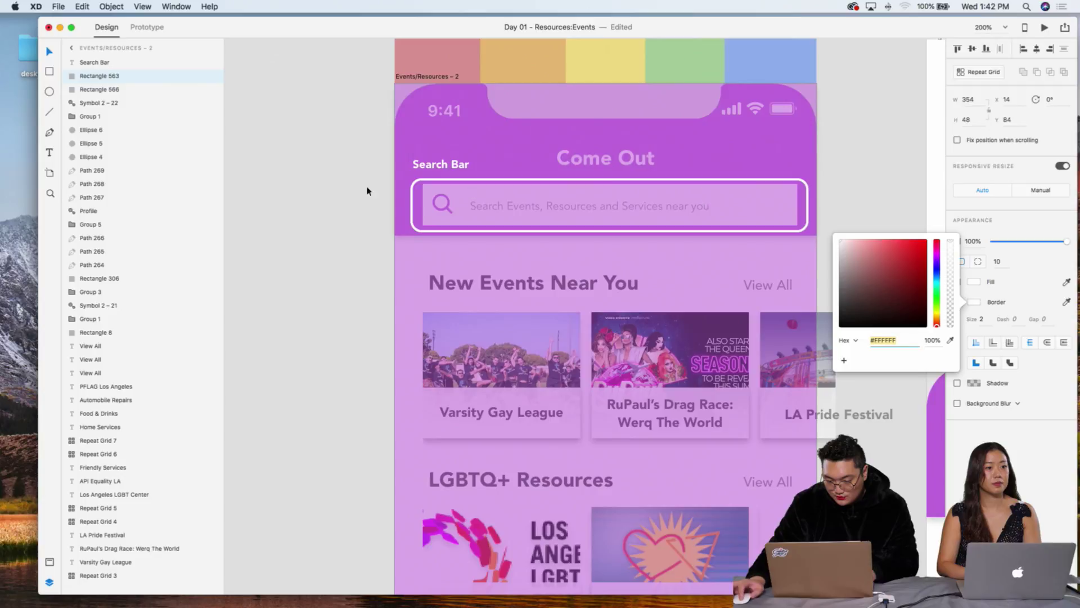
left_click(297, 190)
left_click(443, 172)
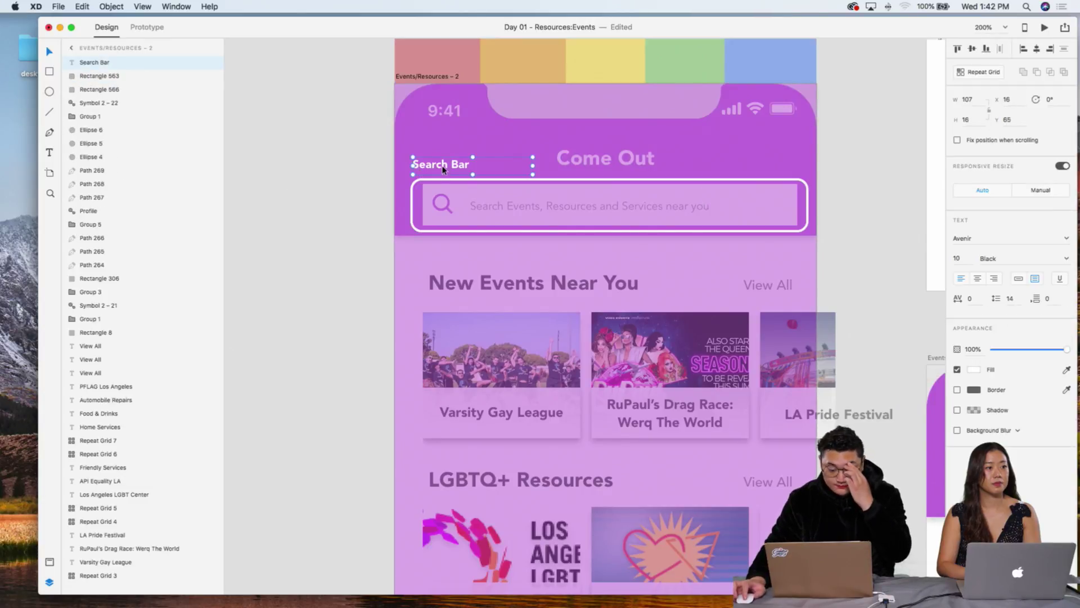
left_click_drag(443, 171, 445, 169)
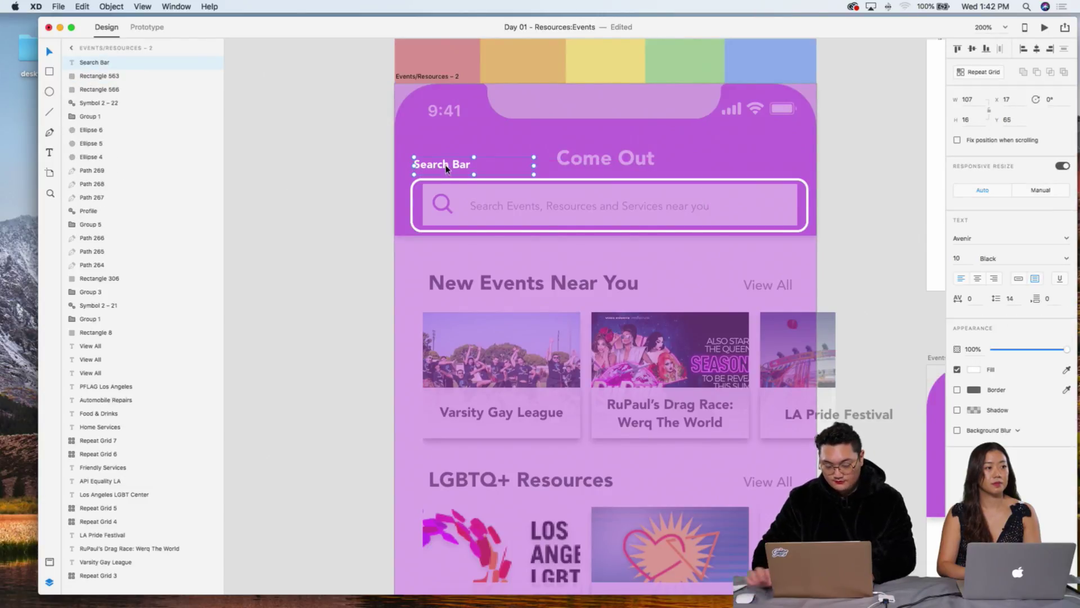
key("super+1")
scroll(626, 181, "right", 5)
left_click(462, 305)
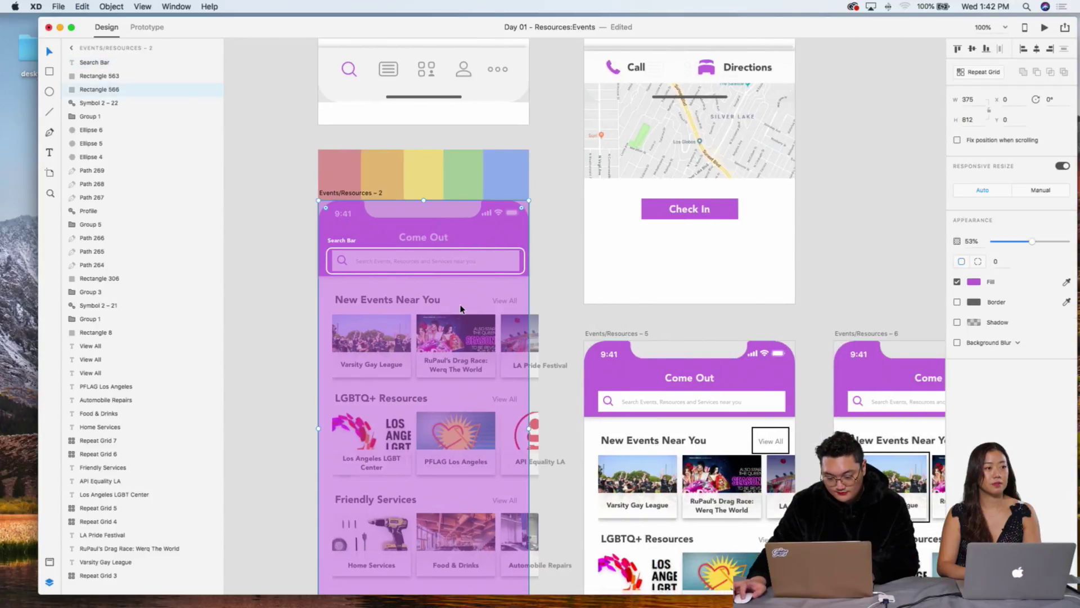
scroll(617, 305, "down", 4)
Step: Paste the purple overlay onto Events/Resources – 5 and bring the View All box in front of it
scroll(617, 305, "right", 3)
scroll(617, 305, "down", 2)
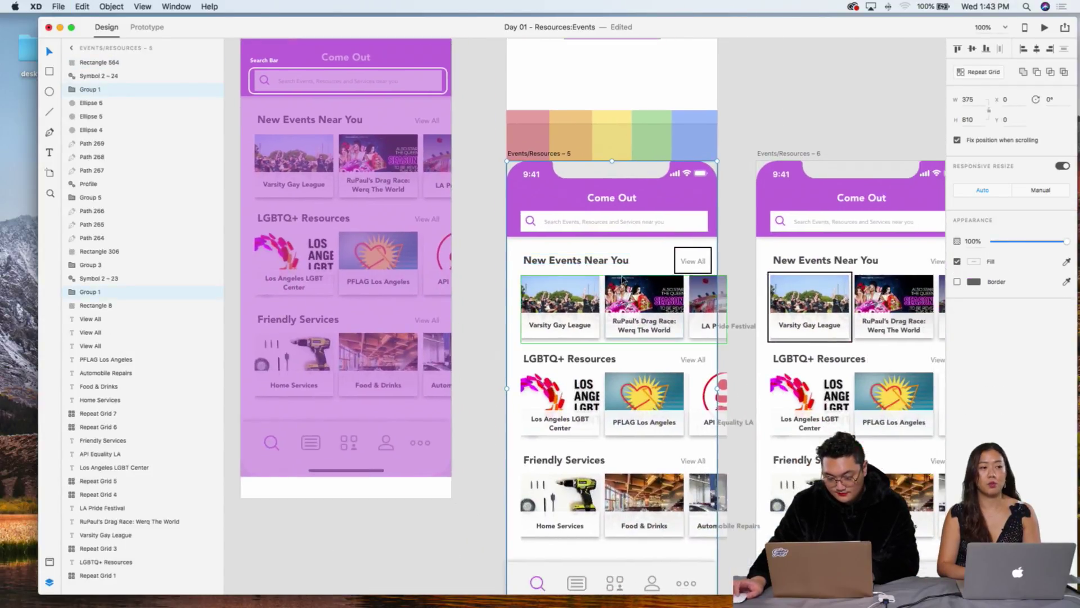
key("super+v")
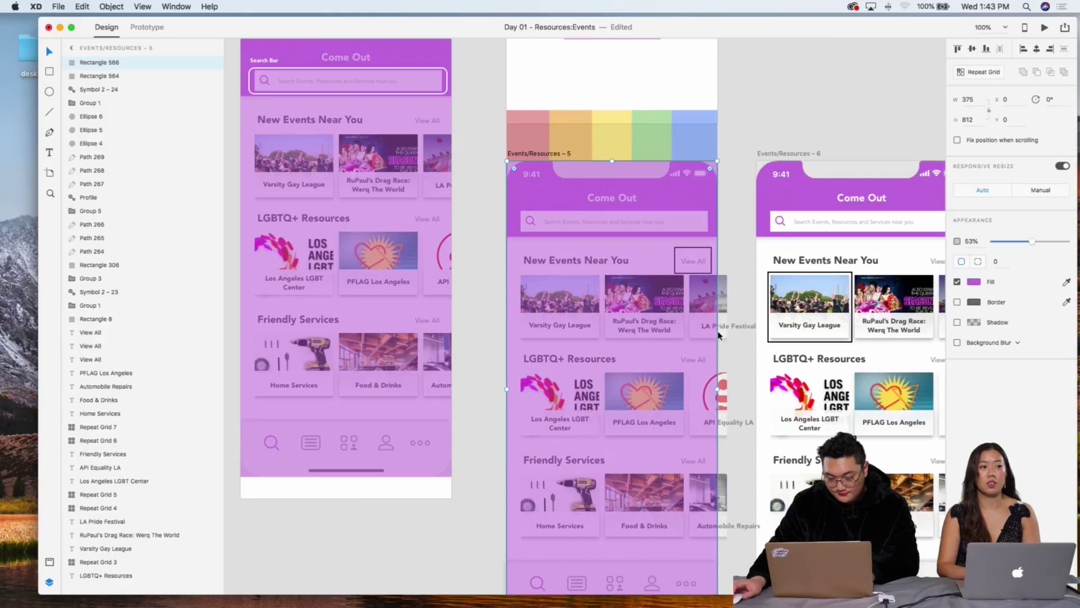
left_click_drag(716, 394, 695, 393)
left_click(707, 252)
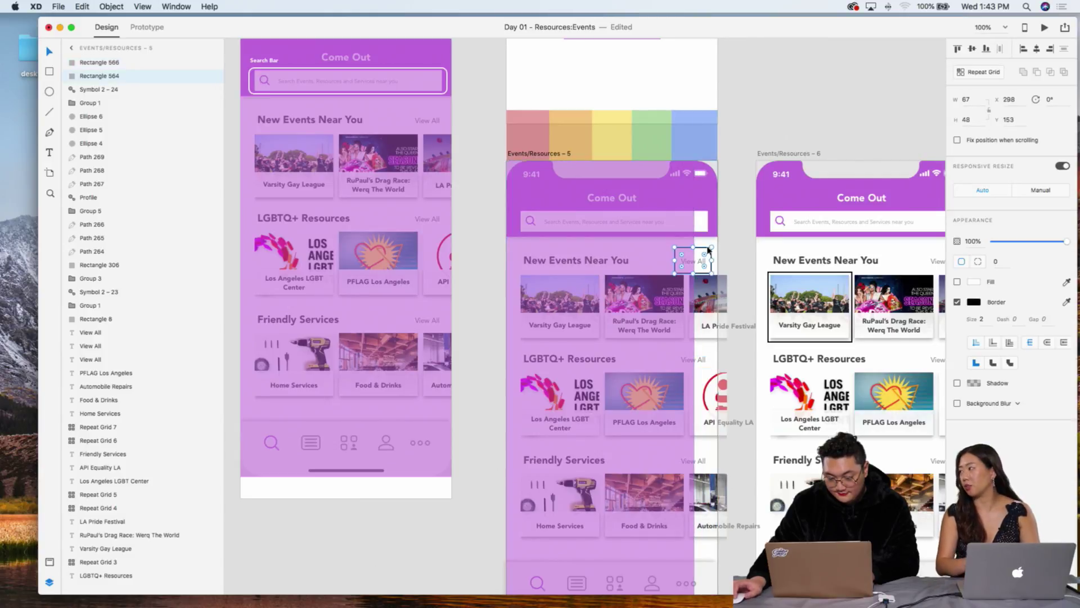
right_click(708, 250)
left_click(744, 379)
left_click(694, 423)
left_click_drag(695, 387, 718, 387)
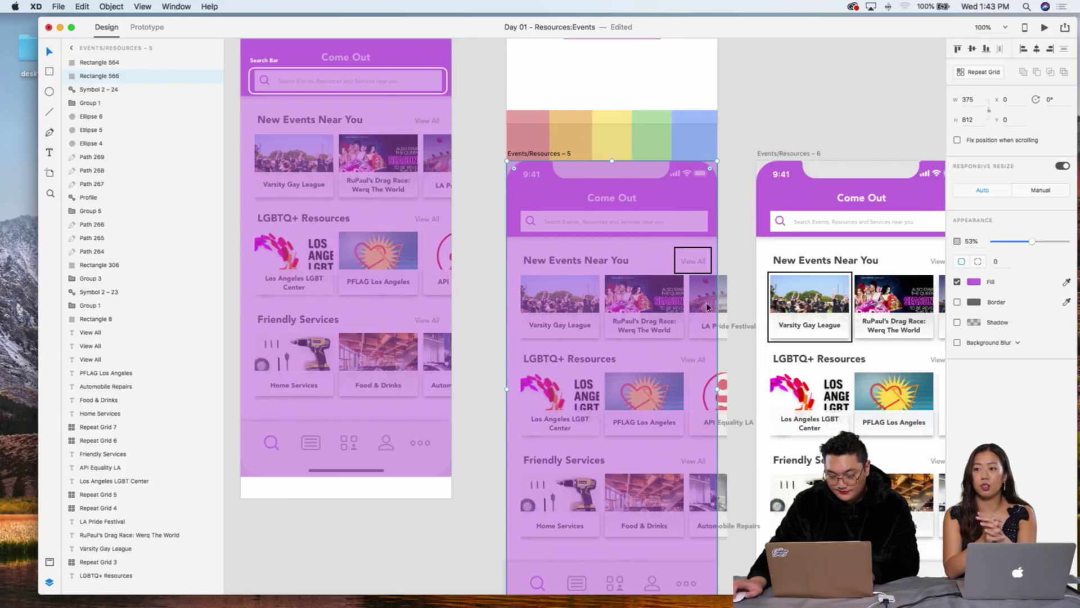
Step: Give the View All box 19-radius rounded corners and a white #FFFFFF border
left_click(684, 260)
left_click_drag(684, 260, 692, 258)
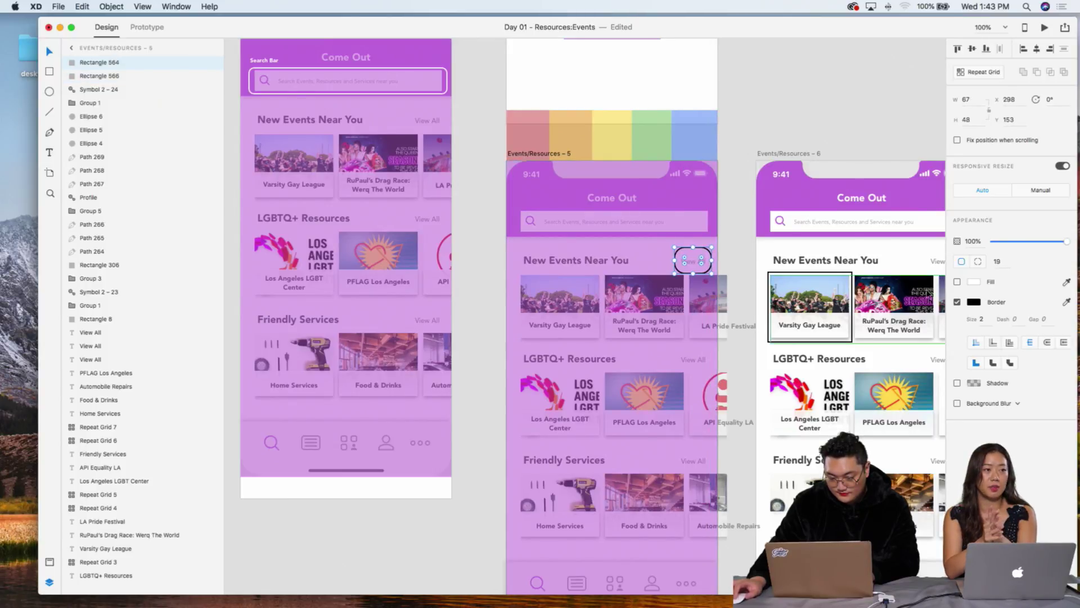
left_click(973, 302)
type("ffffff")
key("Return")
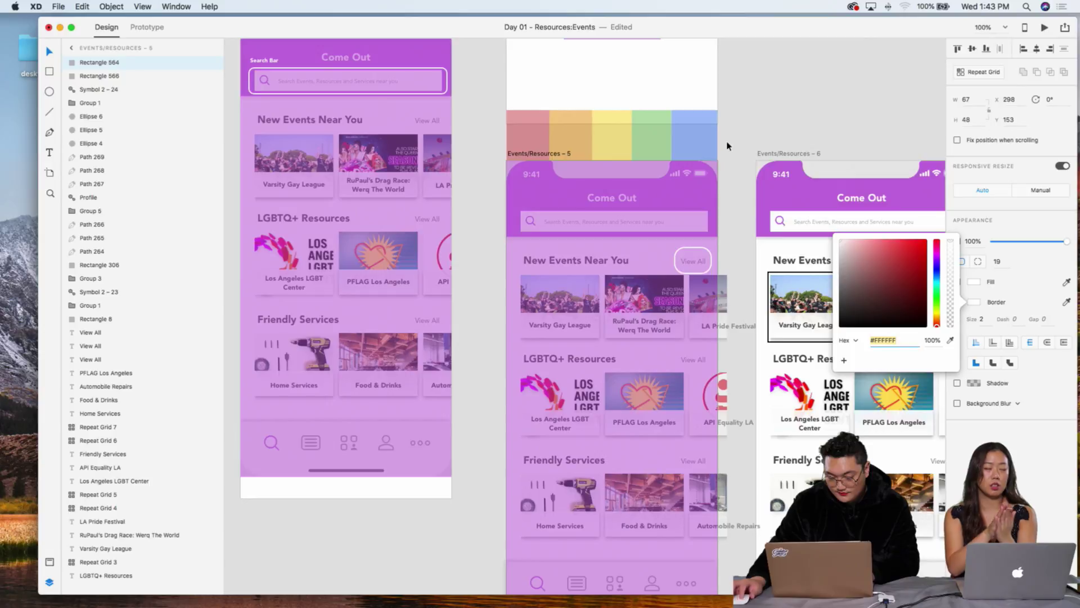
left_click(756, 131)
key("super+equal")
Step: Move the rounded white outline onto the New Events Near You heading and resize it to fit
scroll(701, 164, "right", 4)
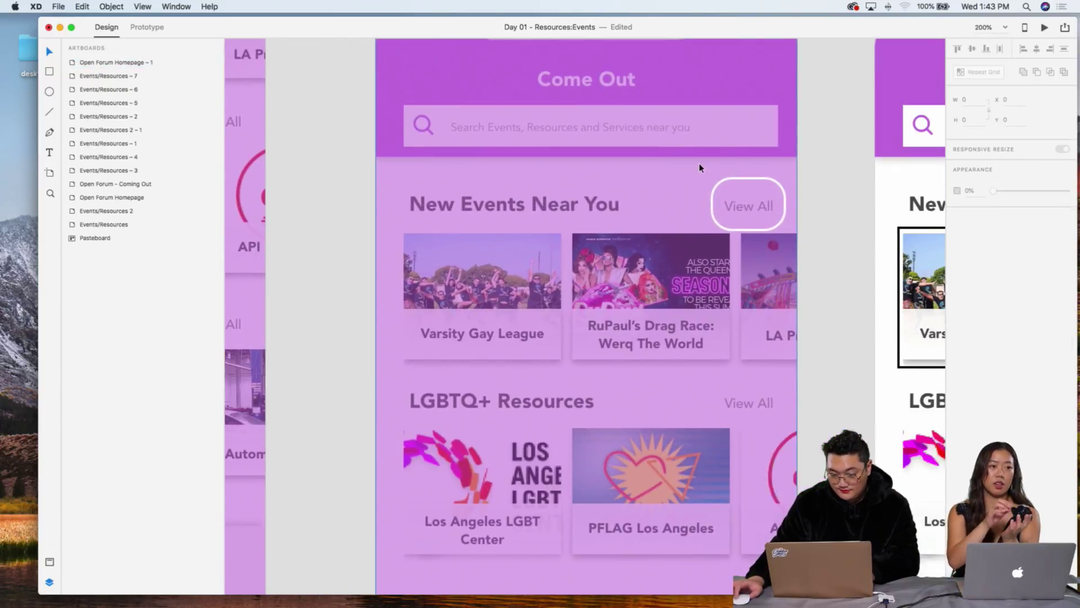
left_click_drag(716, 181, 374, 185)
left_click_drag(382, 226, 583, 202)
left_click_drag(464, 185, 465, 180)
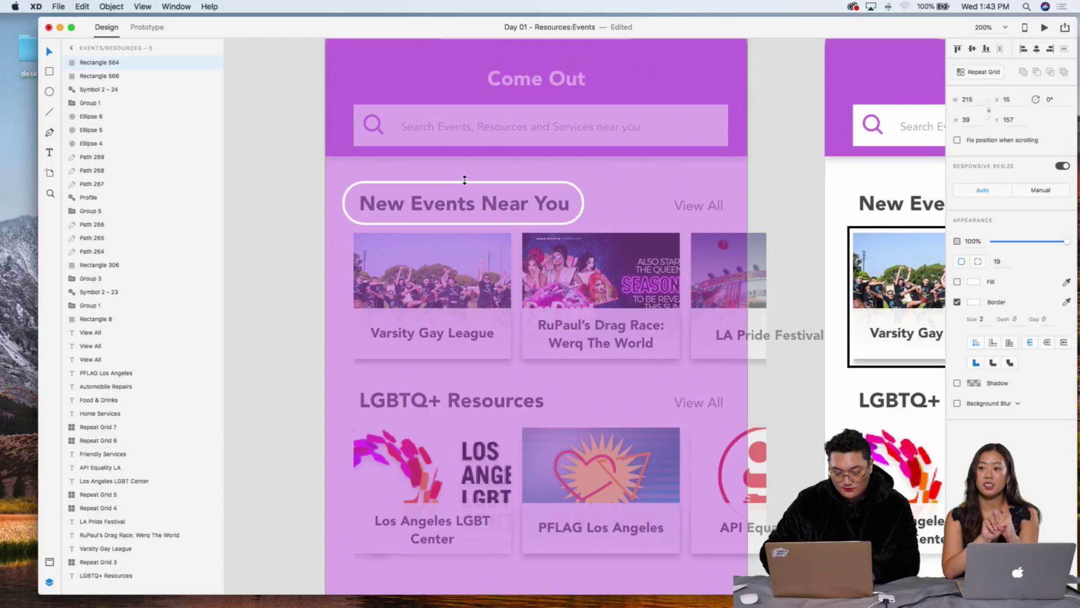
Step: Paste the Search Bar label above the heading, retype it as 'New Events', and align it left
key("super+minus")
scroll(439, 192, "left", 5)
scroll(429, 193, "up", 3)
scroll(428, 193, "up", 2)
left_click(374, 129)
scroll(663, 250, "down", 3)
scroll(663, 251, "right", 4)
scroll(662, 252, "up", 6)
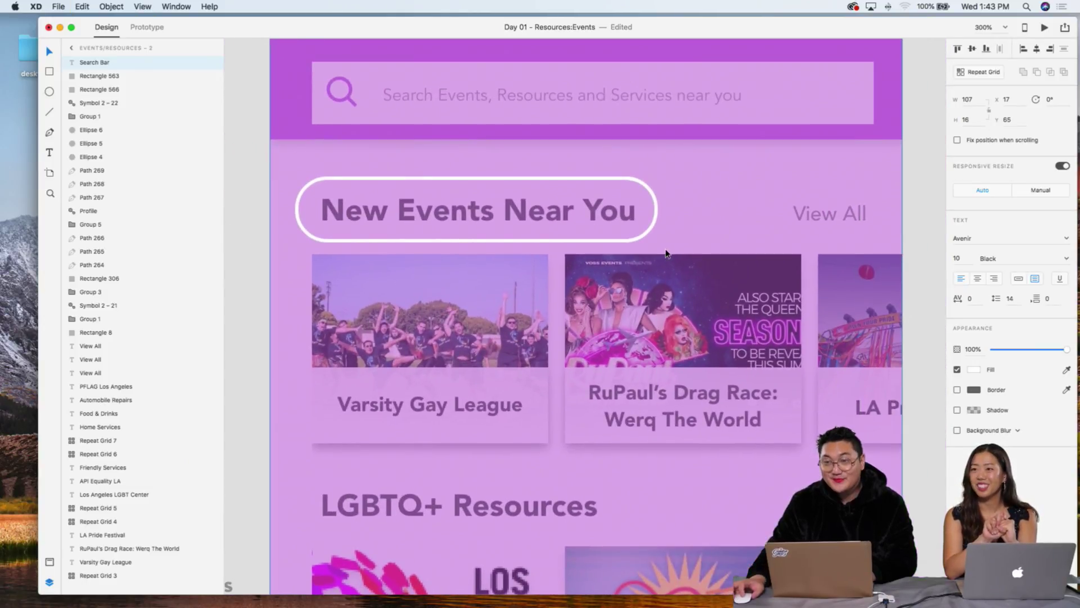
scroll(665, 253, "right", 2)
key("super+v")
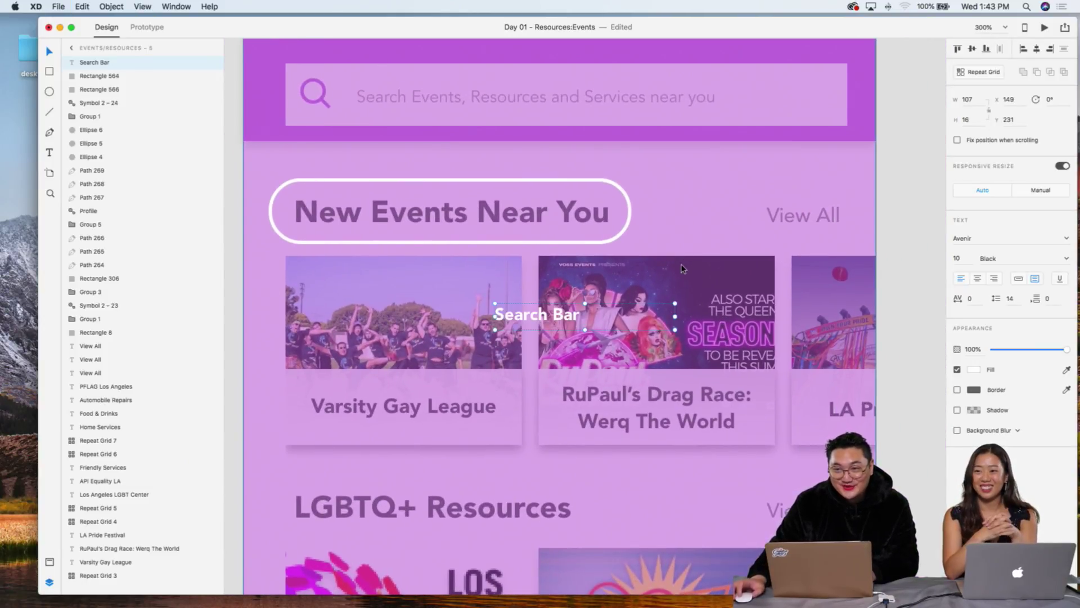
left_click_drag(555, 304, 576, 164)
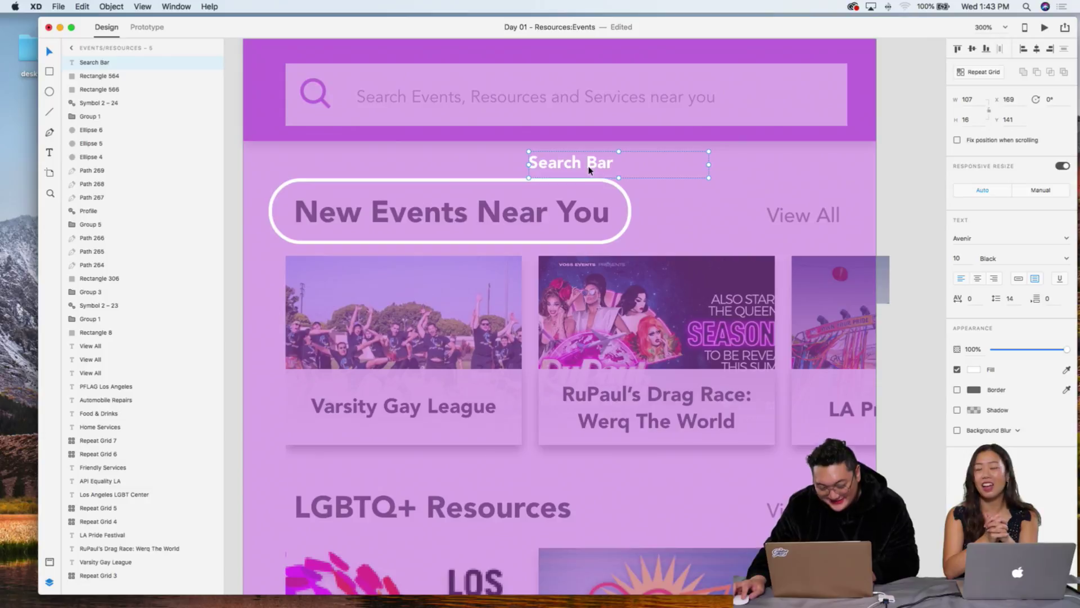
double_click(588, 167)
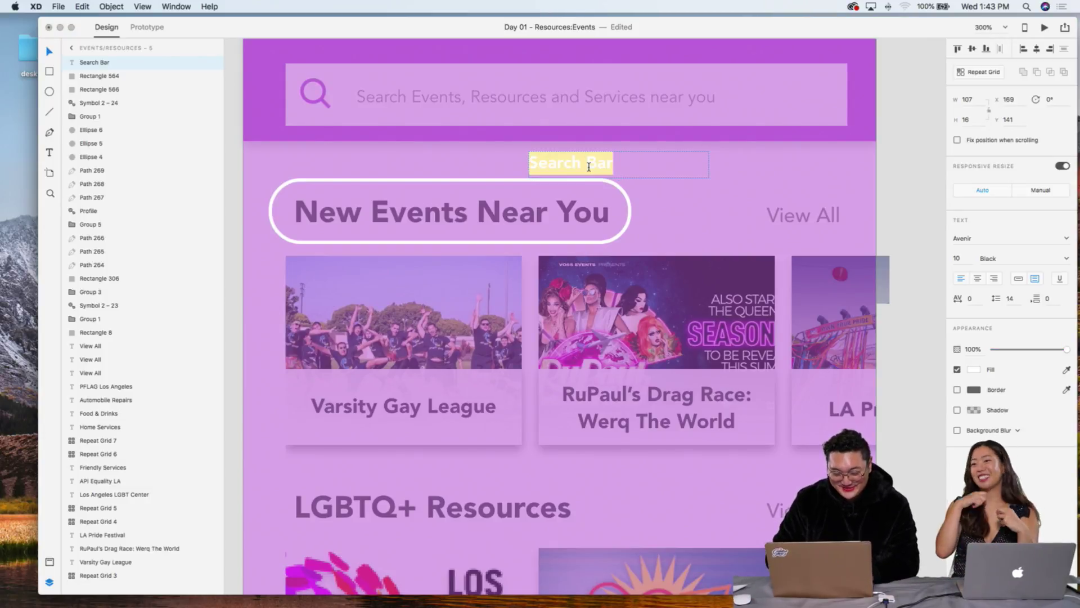
type("New Events")
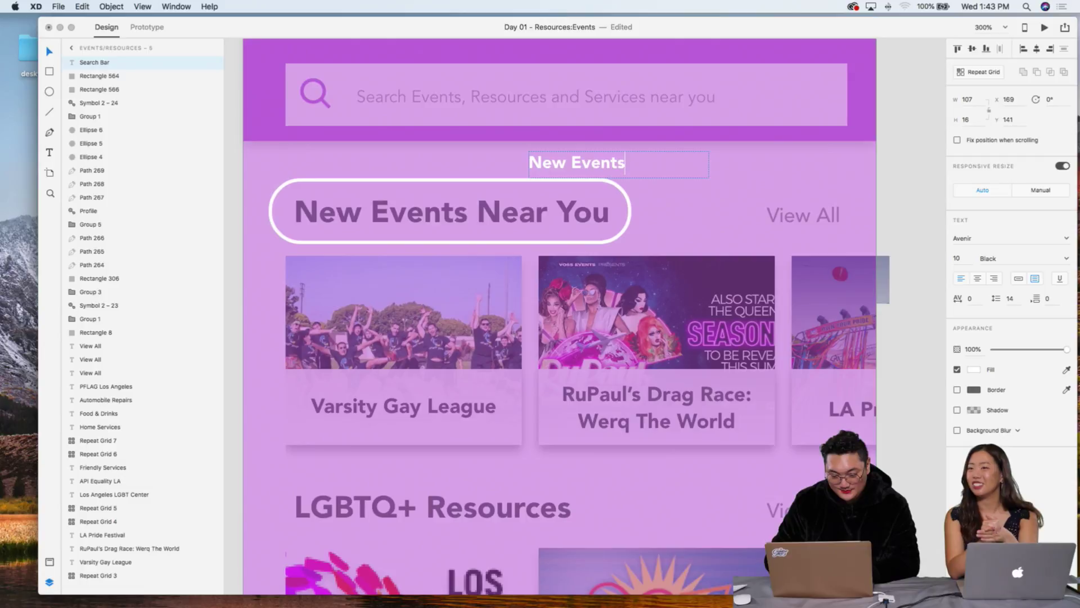
key("Escape")
left_click_drag(587, 164, 347, 164)
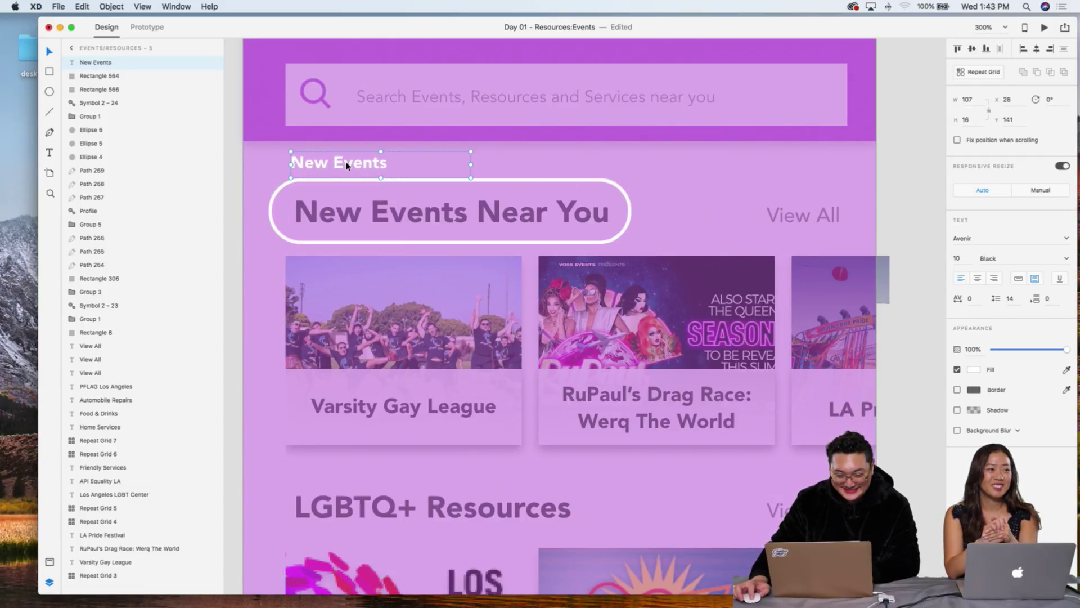
key("super+minus")
left_click(549, 231)
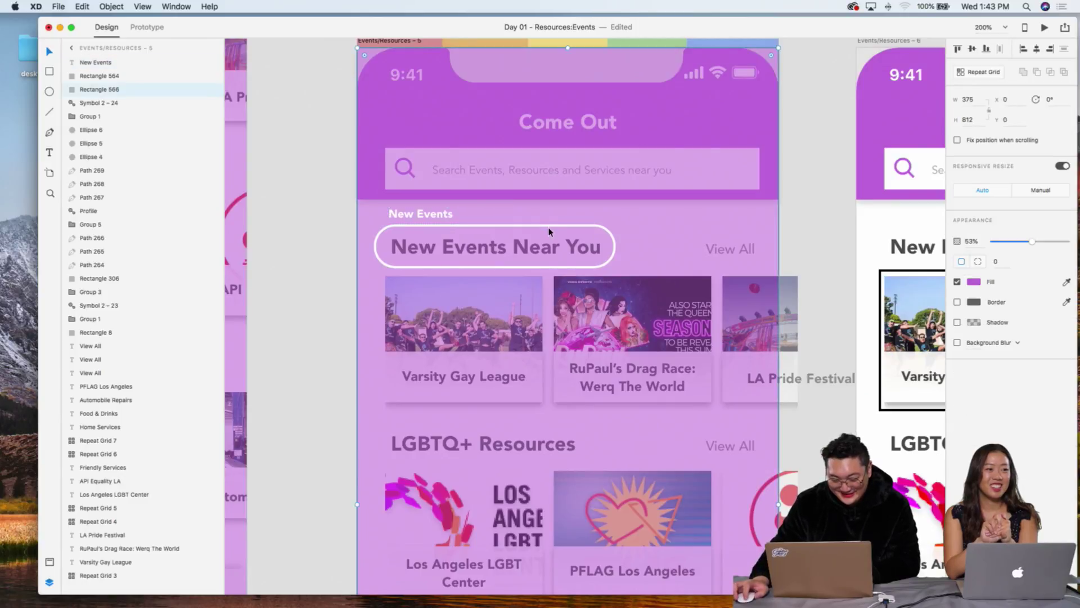
Step: Stretch the rounded outline to enclose the whole New Events Near You row at 352 × 173
left_click(554, 228)
left_click_drag(493, 269, 495, 418)
left_click_drag(616, 321, 848, 310)
left_click(810, 205)
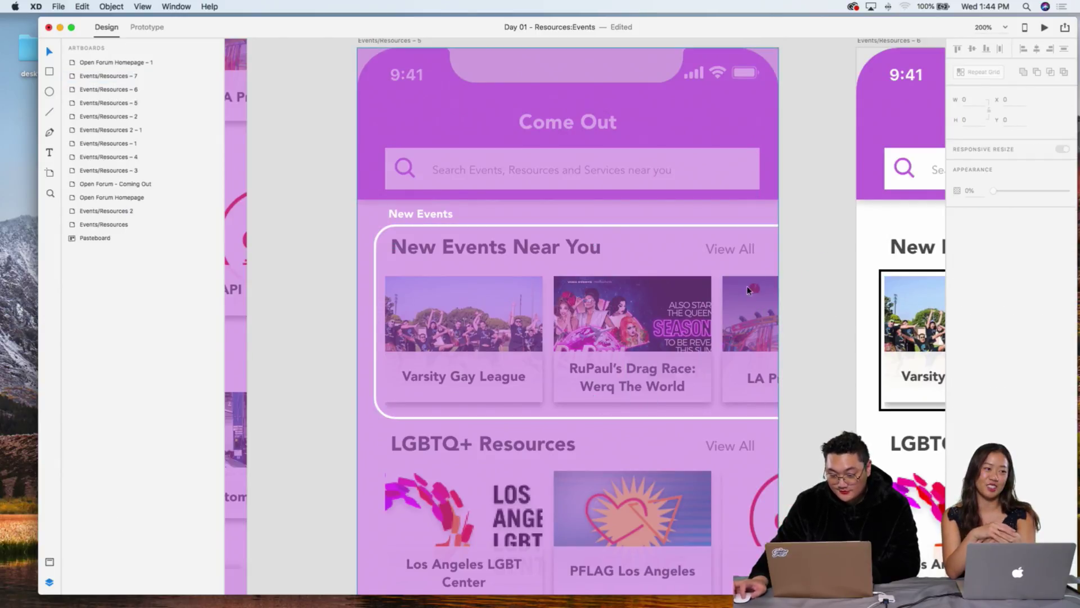
left_click(749, 232)
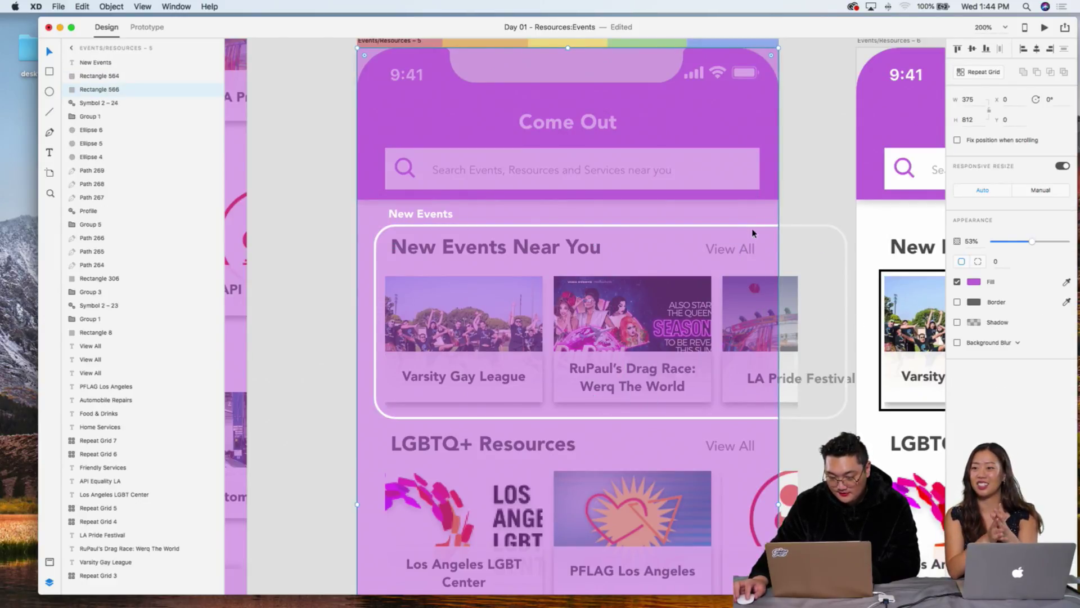
left_click(841, 337)
left_click_drag(846, 322, 769, 322)
left_click(424, 214)
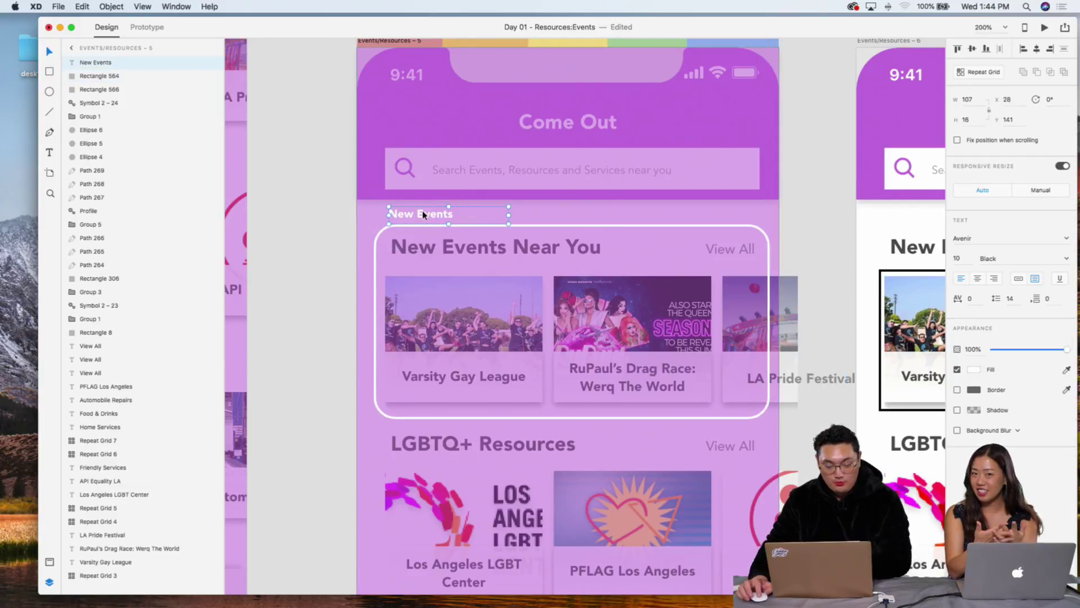
left_click(568, 233)
left_click(565, 230)
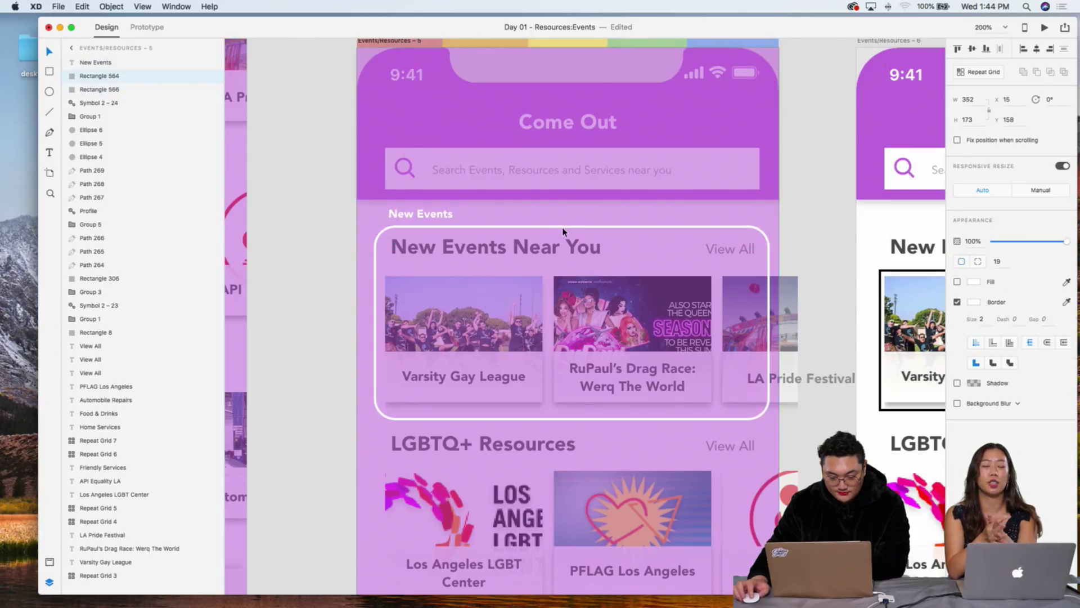
left_click(442, 214)
Step: Paste the 53% purple overlay onto Events/Resources – 6
key("super+1")
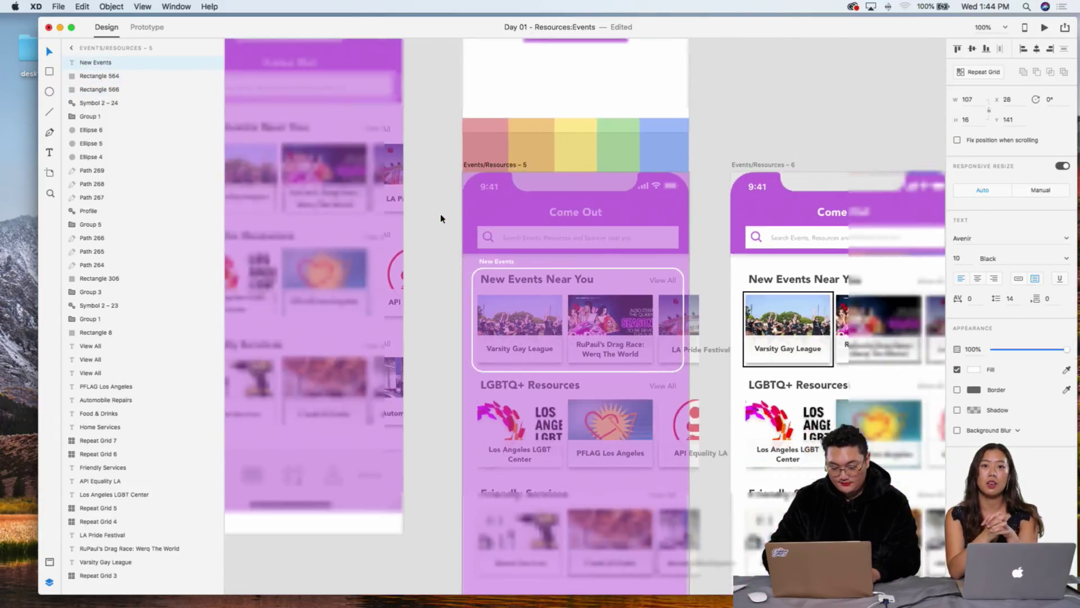
scroll(606, 215, "right", 5)
left_click(664, 292)
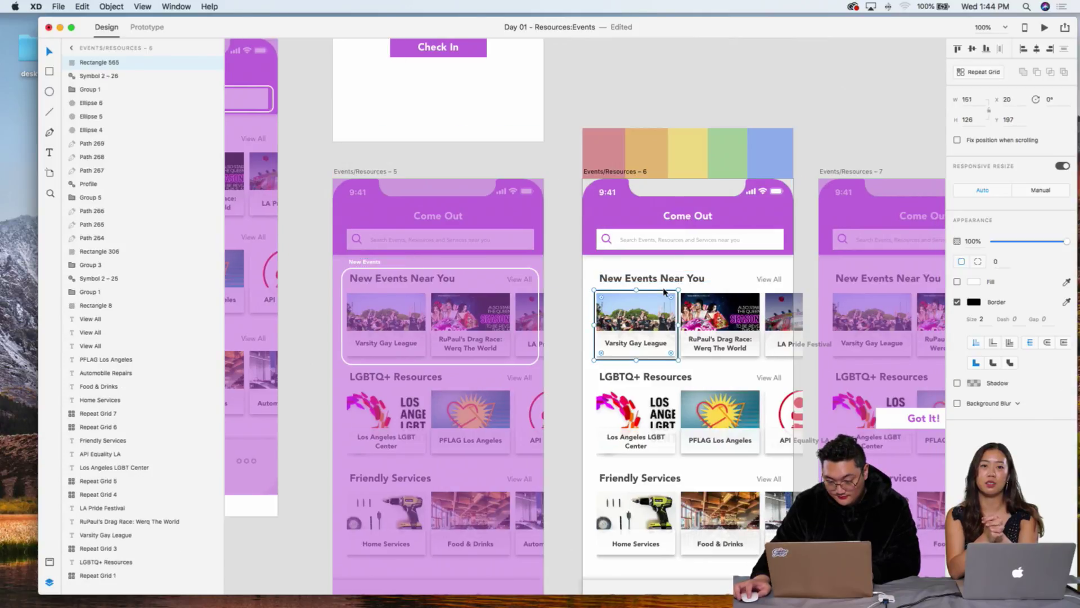
key("super+v")
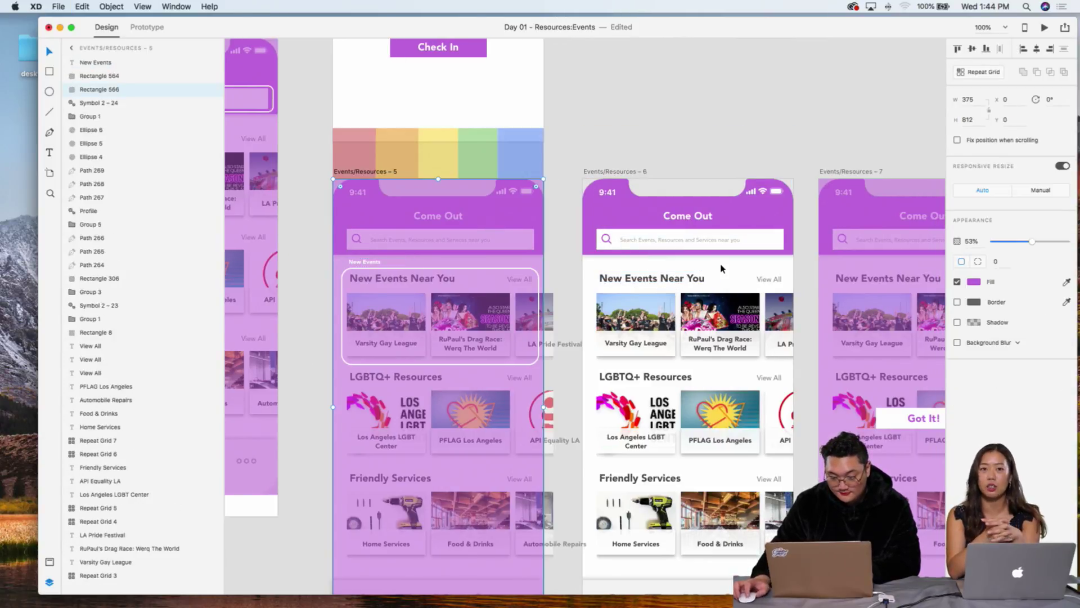
Step: Copy the New Events label and rounded box onto Events/Resources – 6 around LGBTQ+ Resources
left_click(526, 272)
left_click(523, 271)
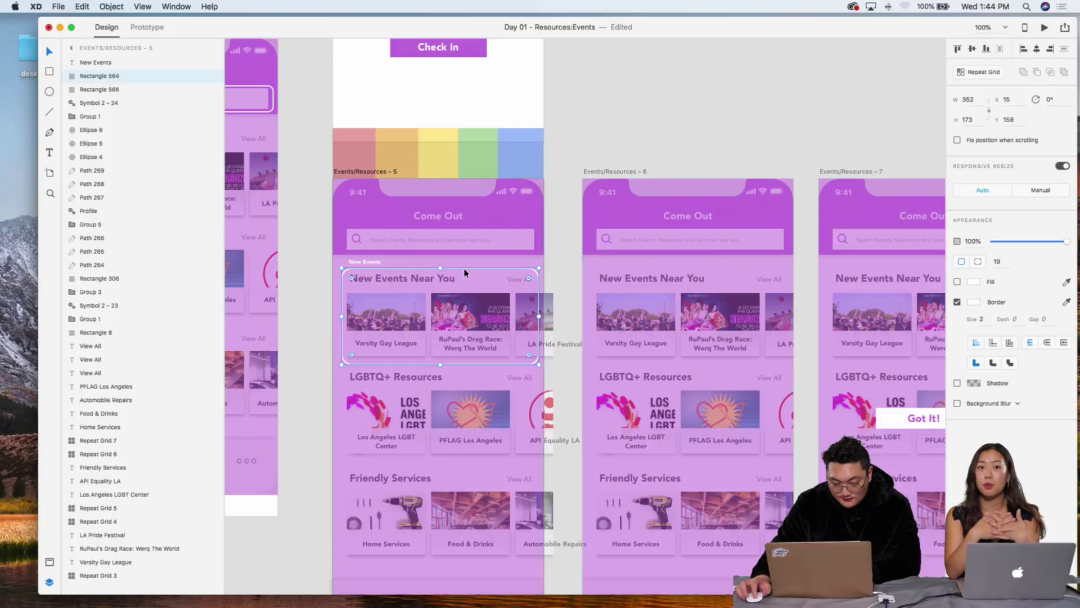
left_click(358, 266, "shift")
key("super+c")
left_click(635, 278)
key("super+v")
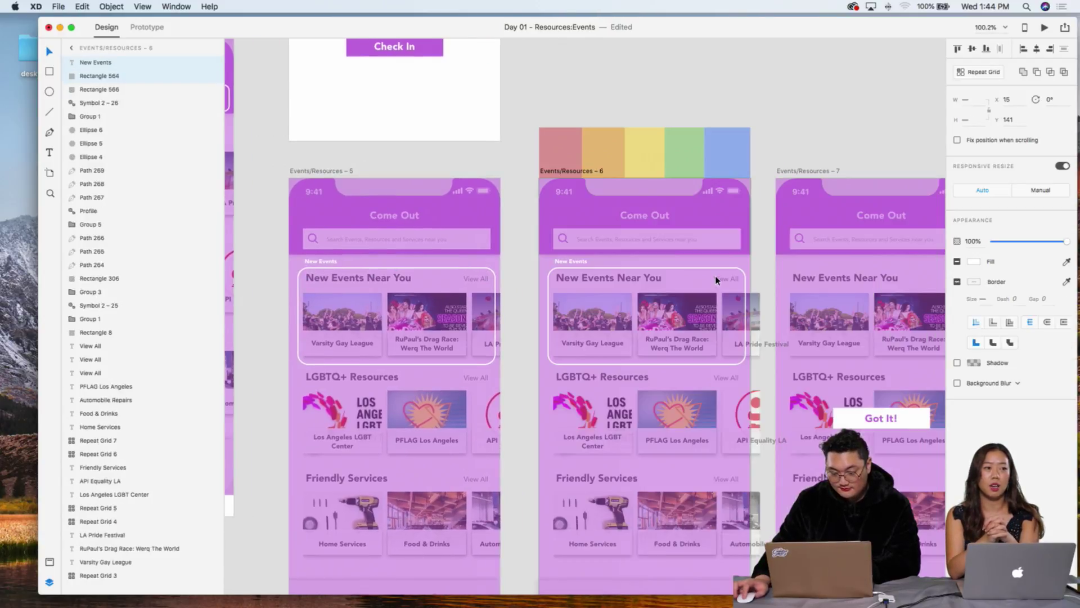
scroll(716, 280, "right", 3)
key("shift+Down")
key("shift+Down")
key("shift+Down")
key("shift+Down")
key("shift+Down")
key("shift+Down")
key("shift+Down")
key("shift+Down")
key("shift+Down")
key("shift+Down")
key("shift+Down")
key("shift+Down")
key("shift+Down")
key("shift+Down")
key("shift+Down")
key("shift+Down")
key("shift+Down")
key("shift+Down")
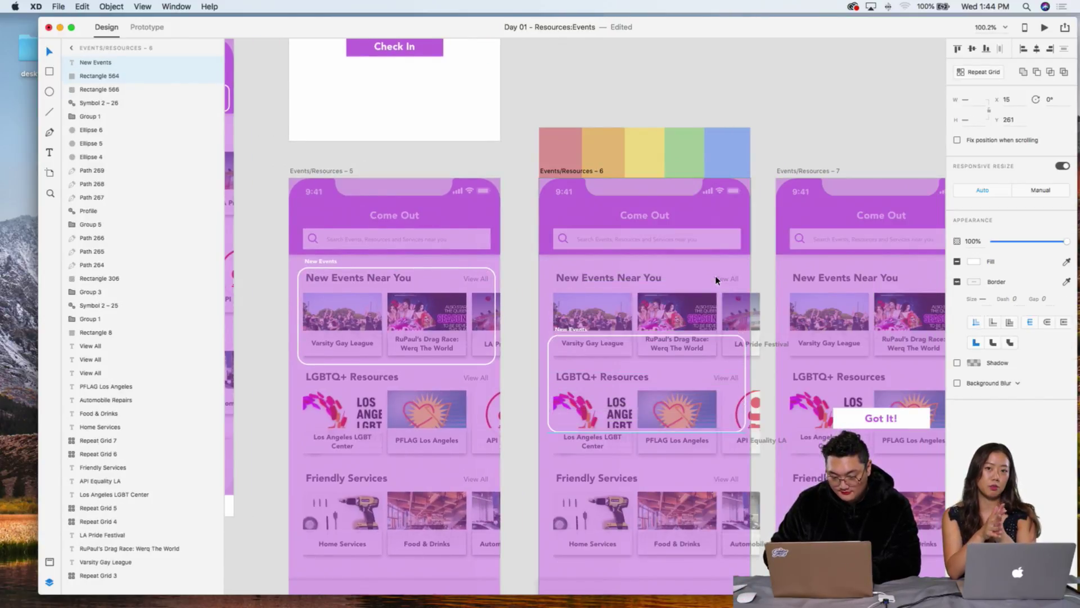
key("Up")
key("Up")
key("Up")
key("Up")
key("Up")
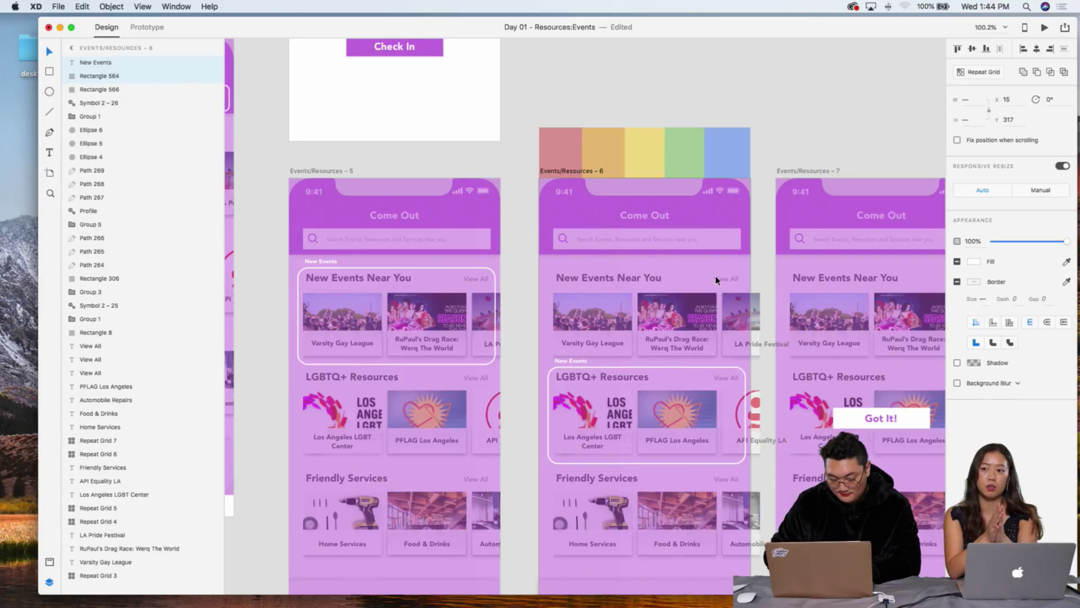
Step: Remove the pasted label and white box again, leaving only the overlay on Events/Resources – 6
key("super+equal")
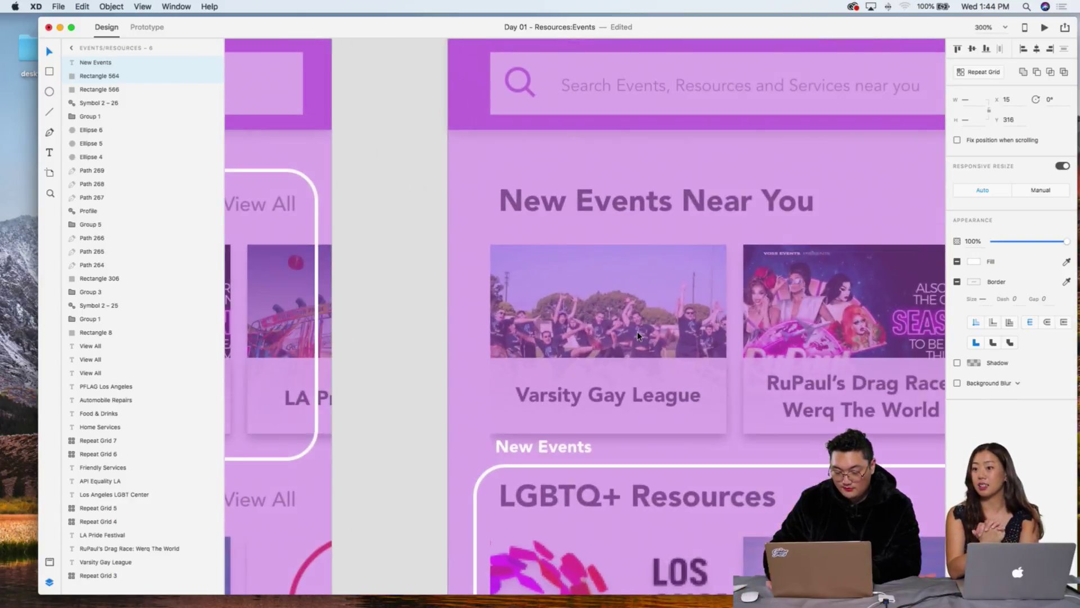
scroll(638, 335, "down", 3)
double_click(568, 346)
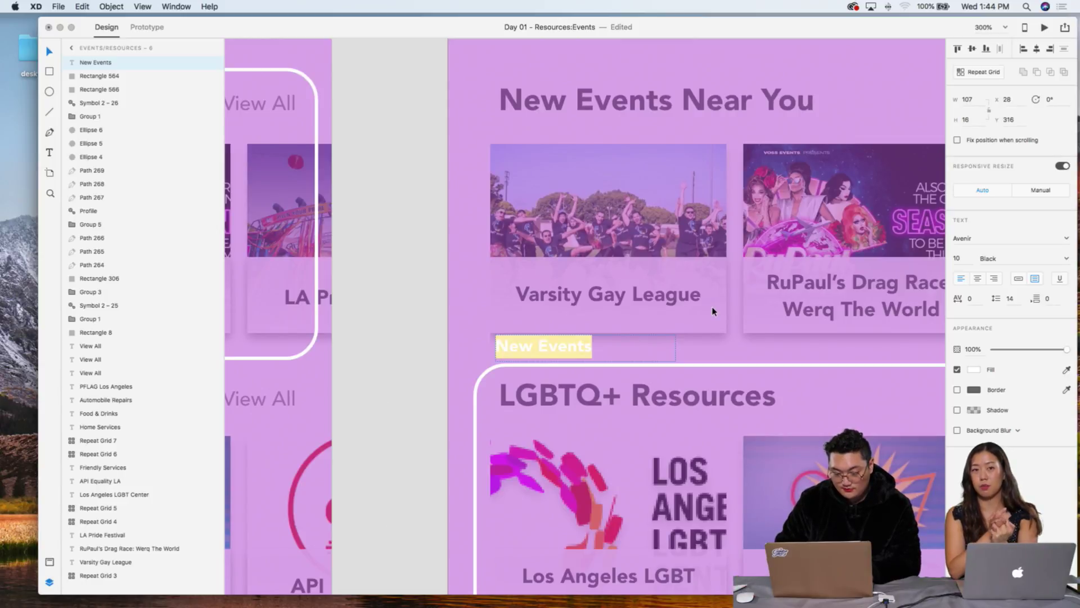
type("S")
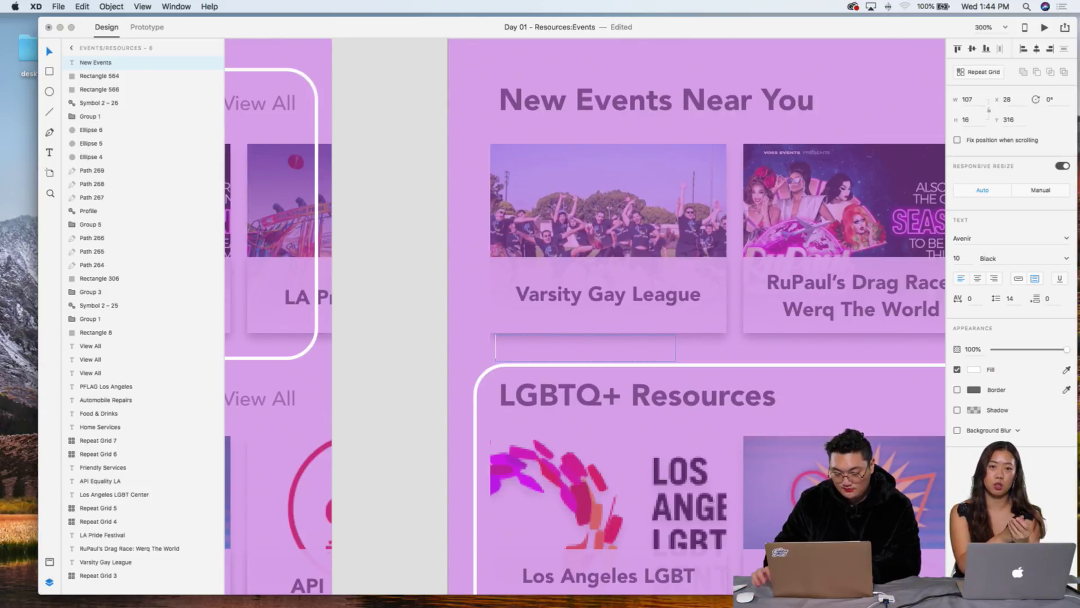
key("Escape")
key("super+minus")
left_click(621, 356)
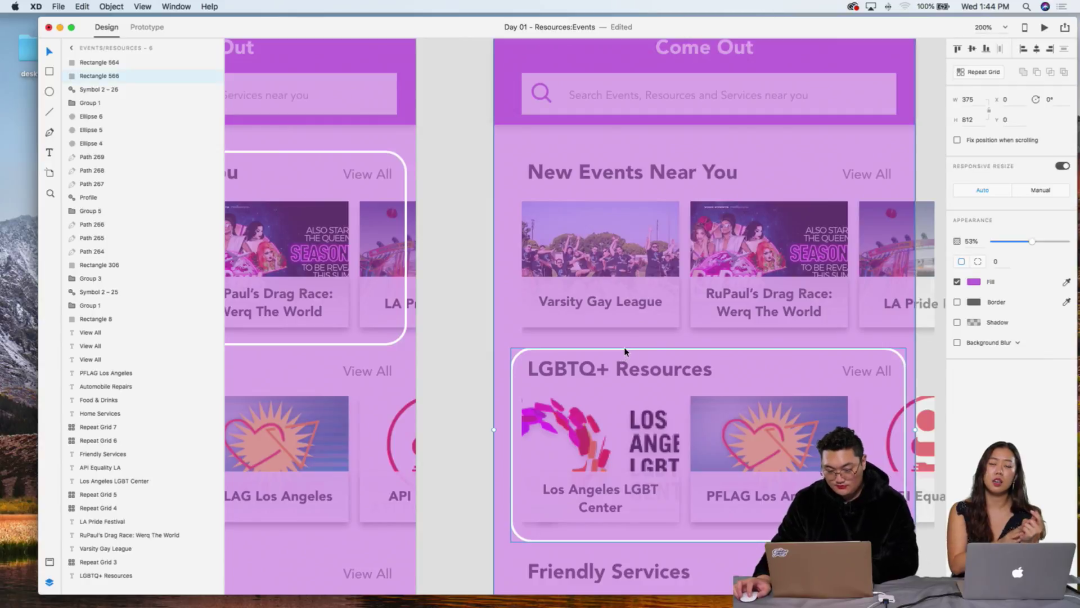
key("Delete")
scroll(510, 276, "left", 5)
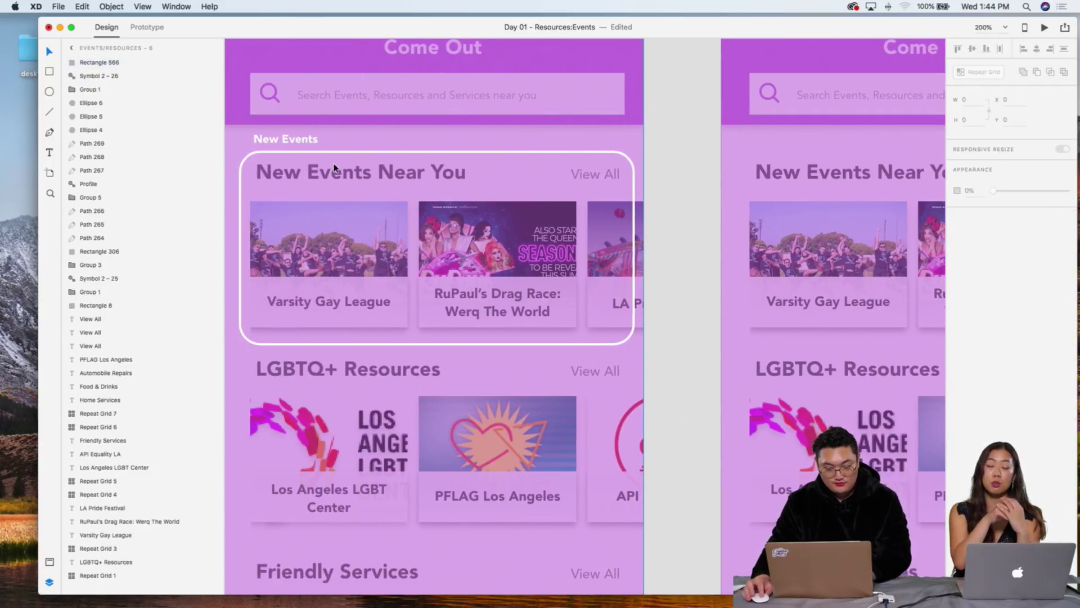
key("super+minus")
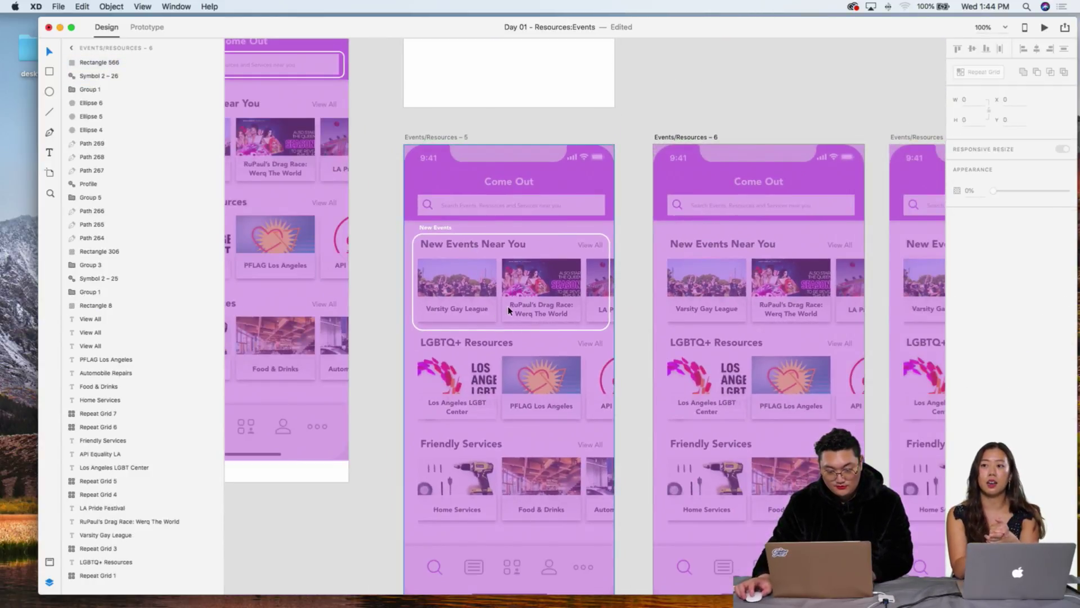
left_click(449, 228)
left_click(453, 235, "shift")
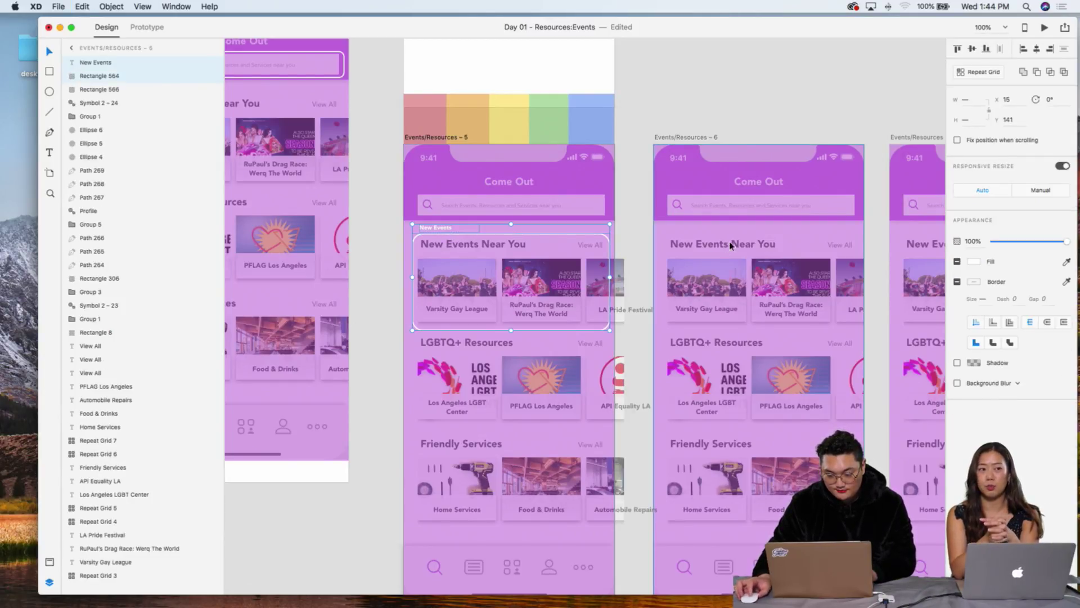
left_click(750, 245)
key("Delete")
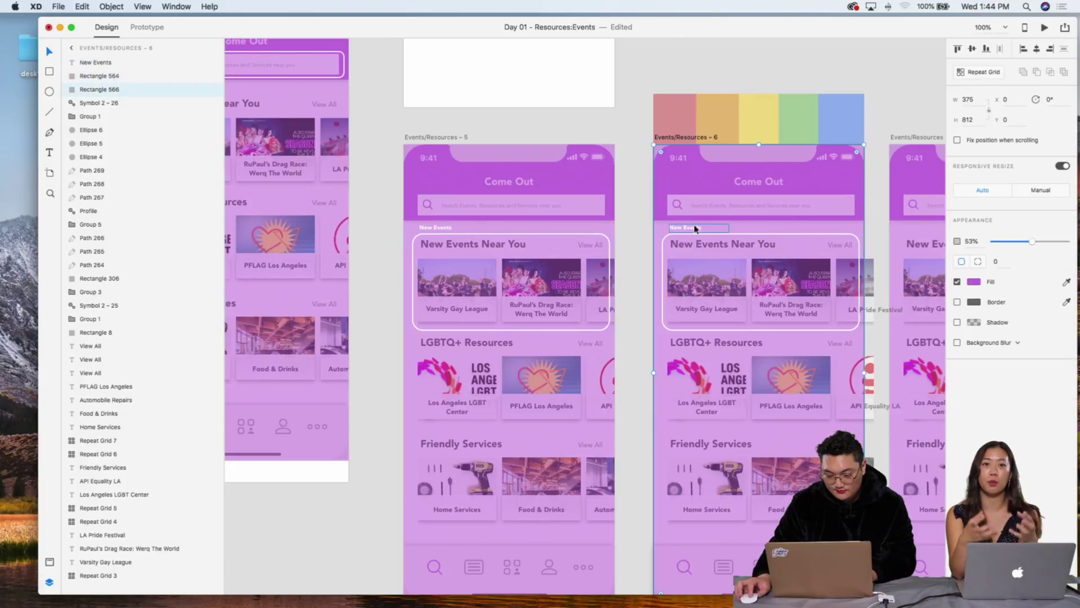
Step: Rearrange the XD and Safari windows to uncover the desktop folder
left_click_drag(705, 27, 640, 294)
left_click(223, 220)
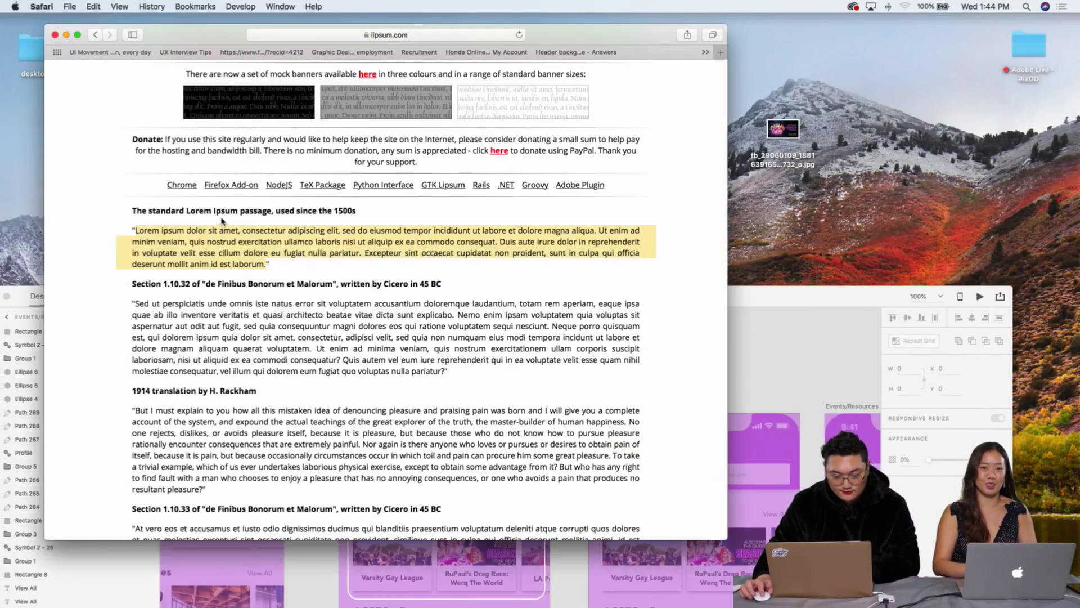
left_click(357, 264)
left_click_drag(756, 293, 799, 200)
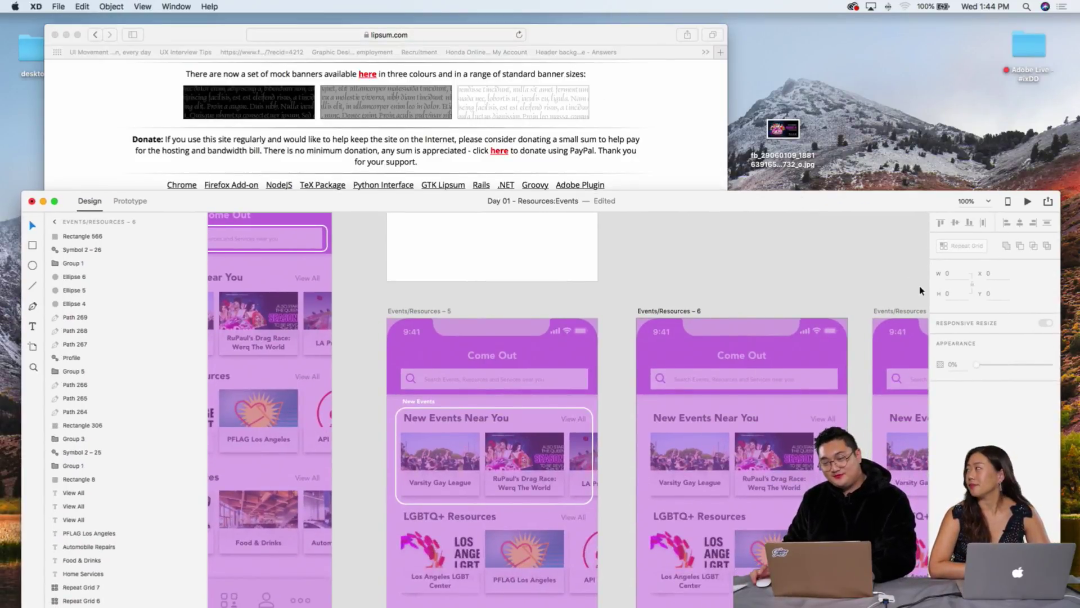
left_click_drag(849, 201, 796, 44)
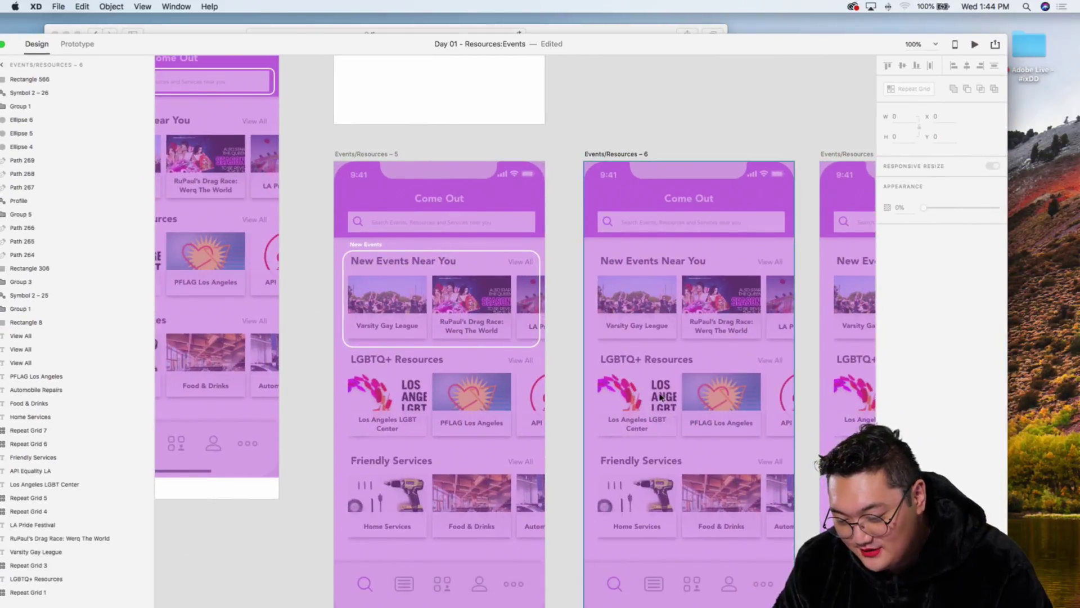
left_click_drag(621, 41, 552, 22)
Step: Open UI_Kit.xd from the Adobe Live - #ixDD > Day 02 > UI Kit folder
double_click(1029, 46)
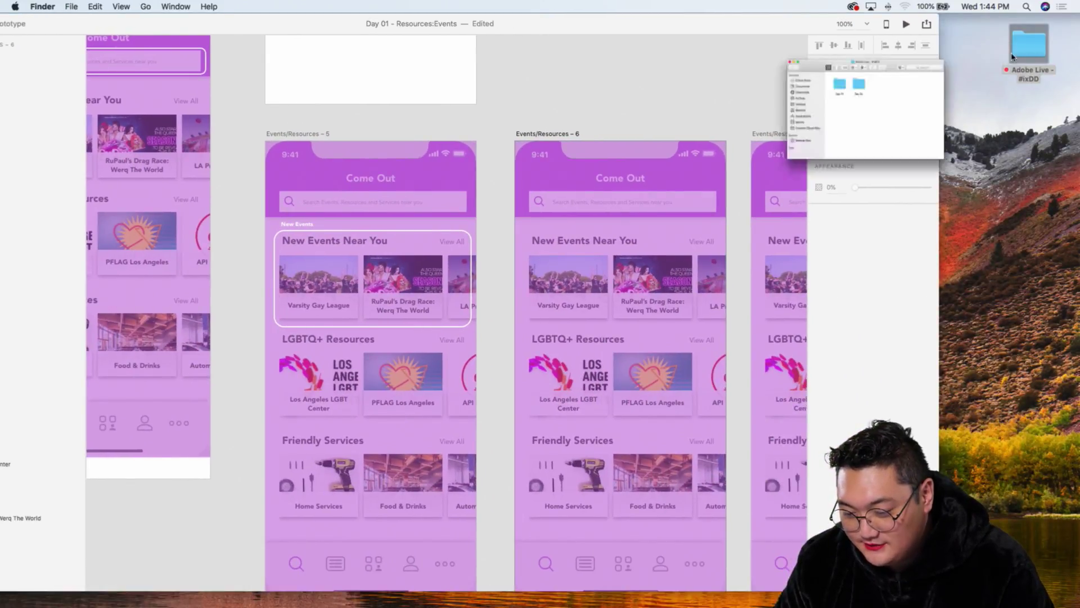
double_click(476, 201)
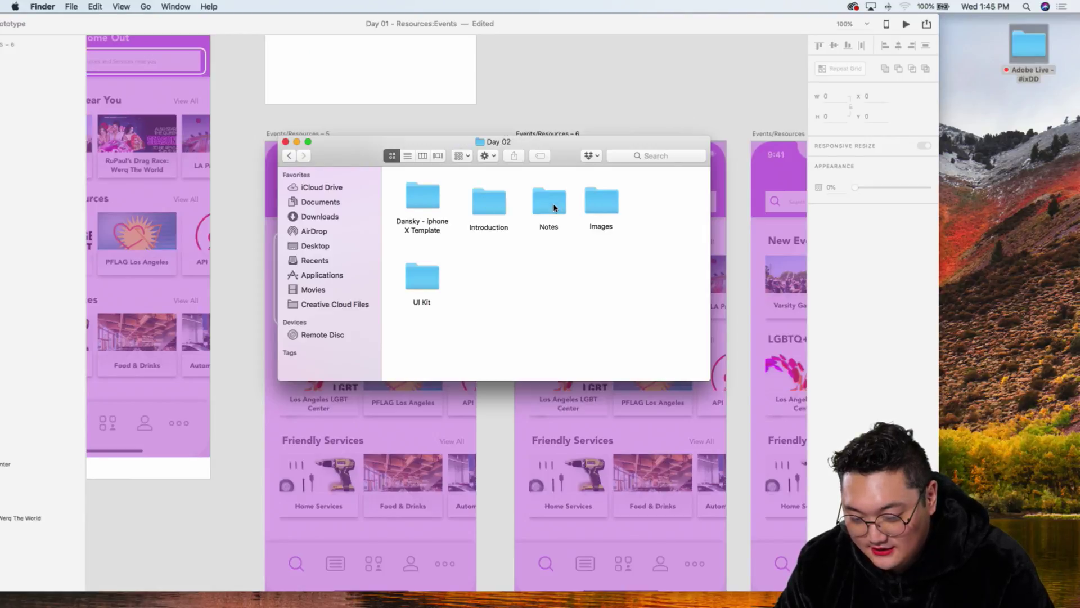
double_click(435, 274)
double_click(423, 186)
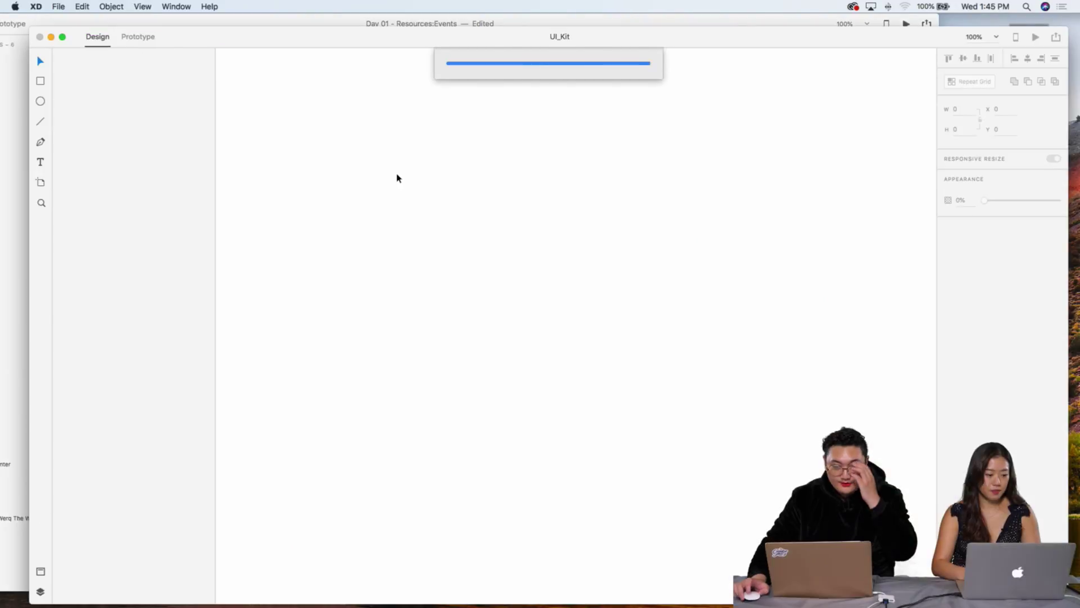
Step: Locate and select the Forward arrow icon among the UI kit's elements
key("super+equal")
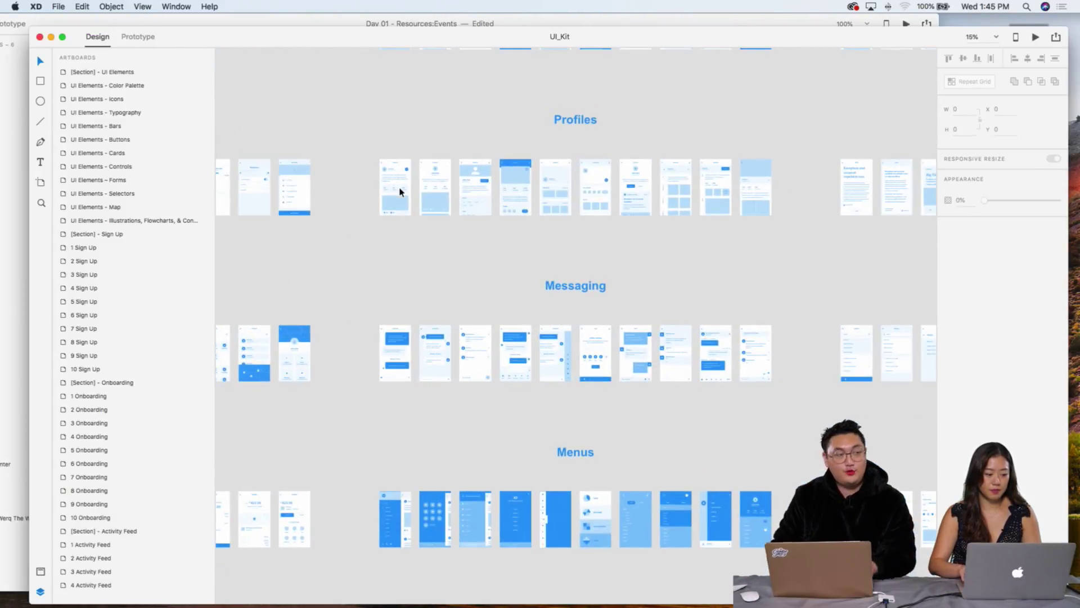
scroll(394, 193, "left", 10)
scroll(394, 193, "up", 2)
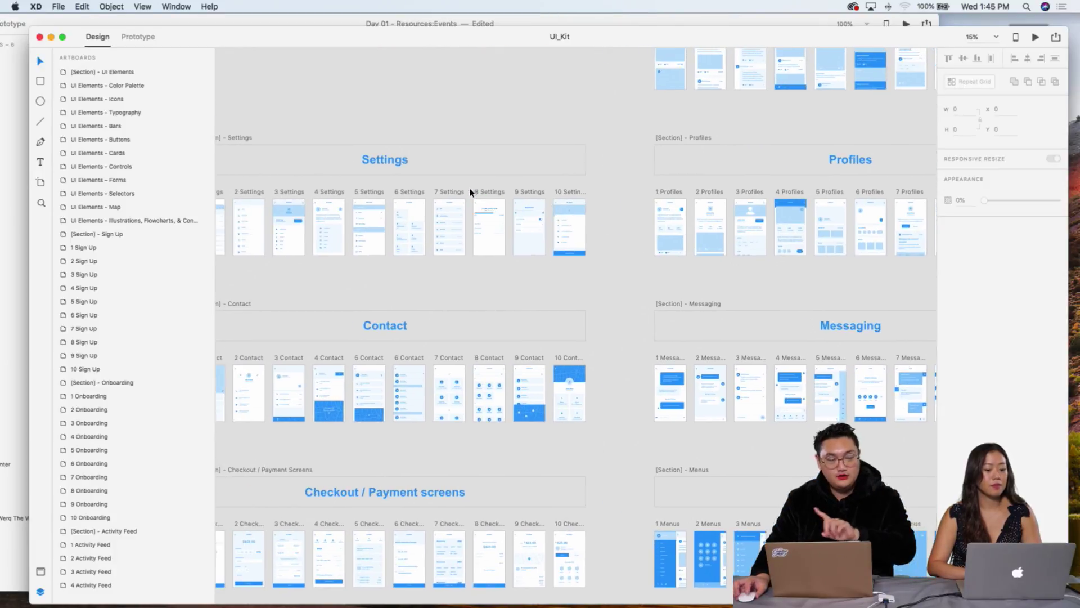
left_click_drag(436, 34, 499, 506)
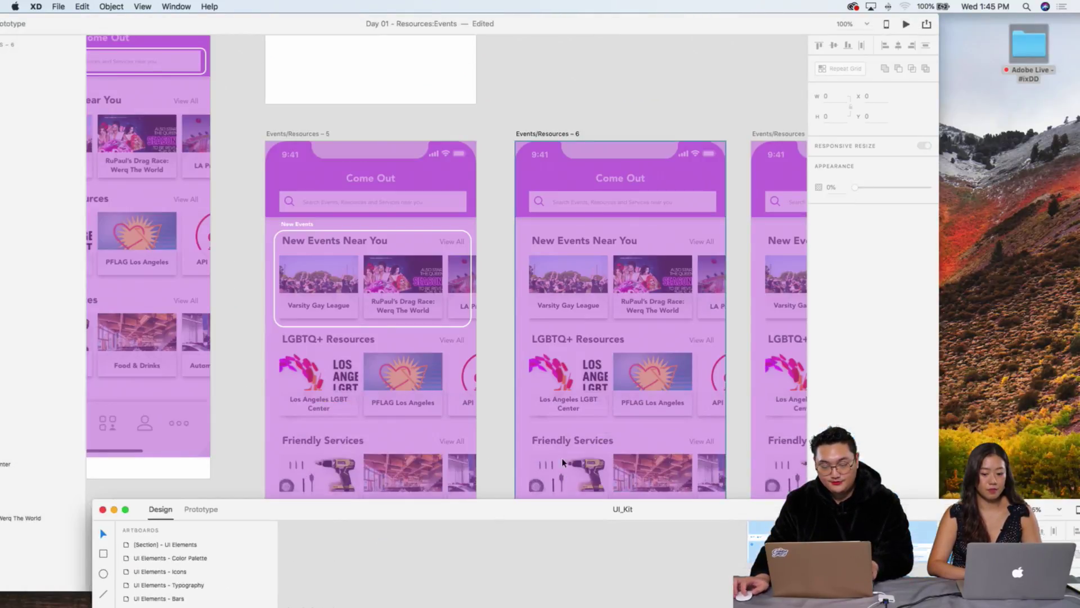
left_click(708, 323)
scroll(608, 320, "right", 5)
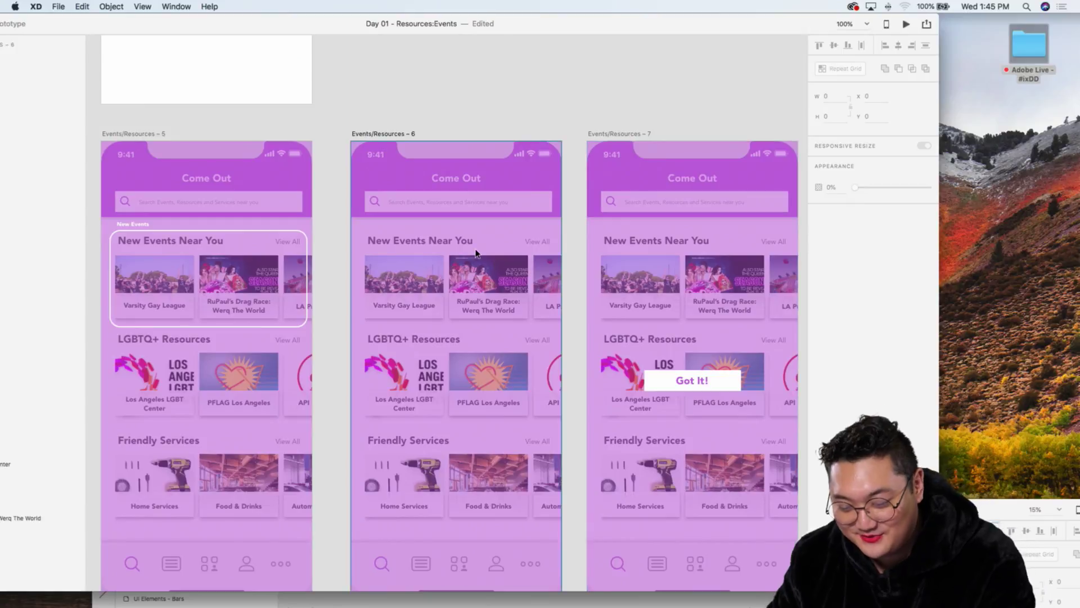
scroll(476, 250, "left", 3)
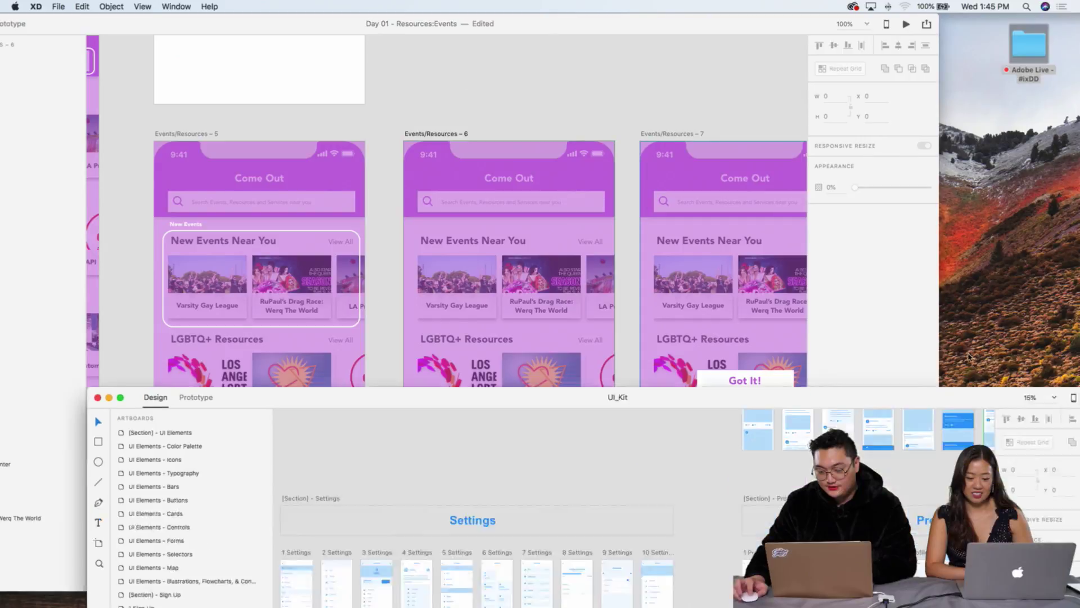
scroll(745, 298, "down", 3)
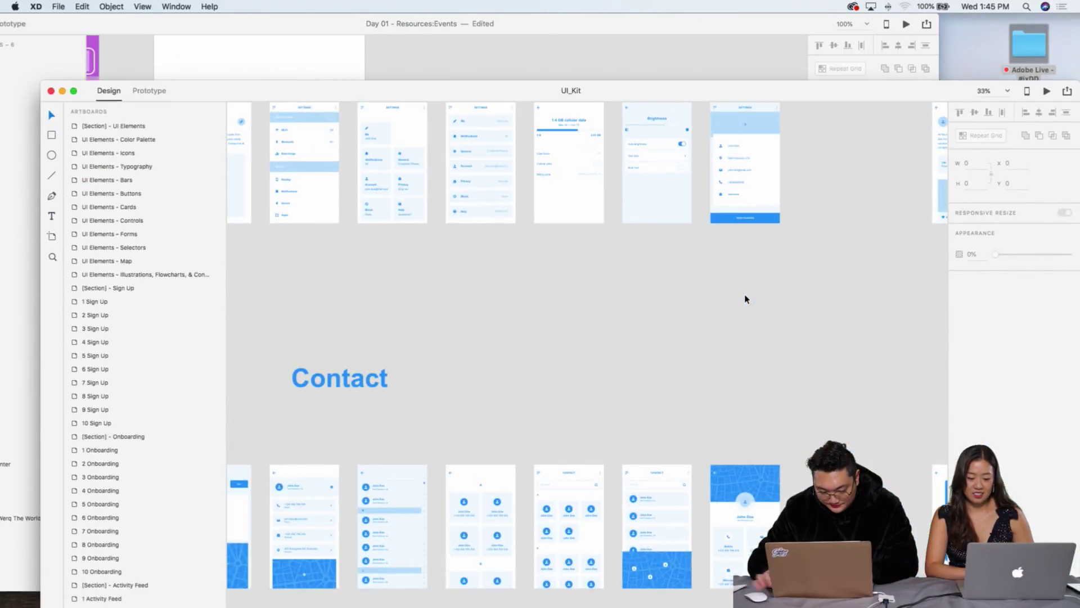
scroll(738, 300, "up", 5)
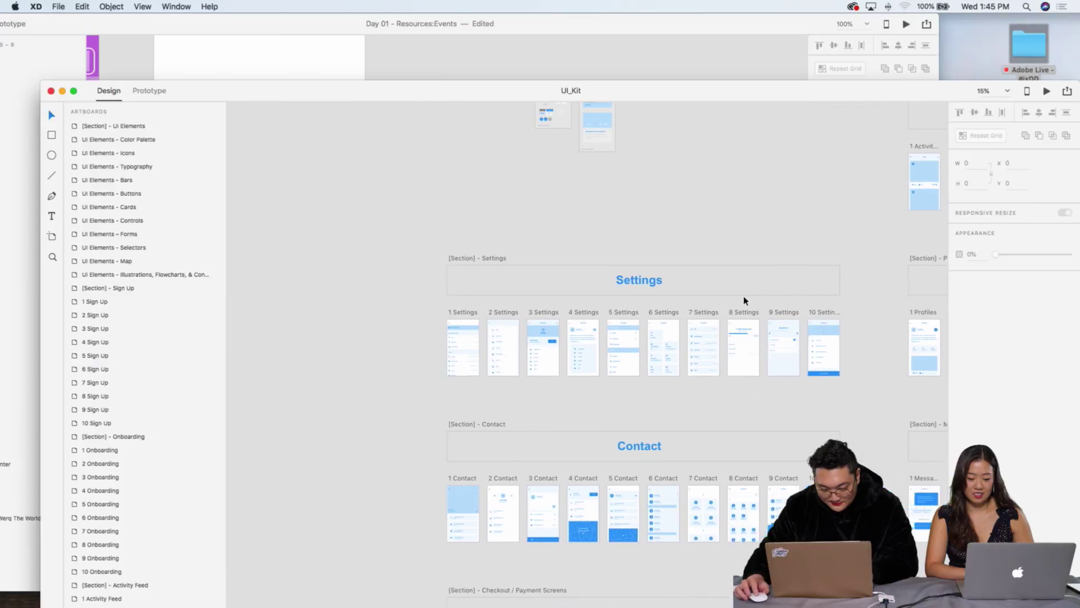
key("super+equal")
scroll(745, 301, "up", 5)
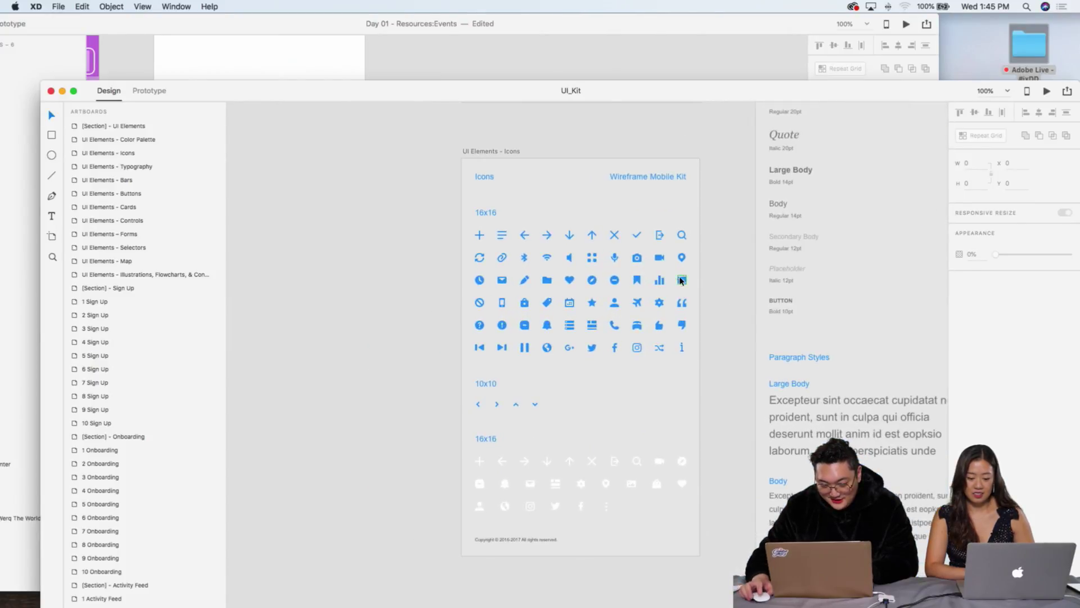
left_click(547, 235)
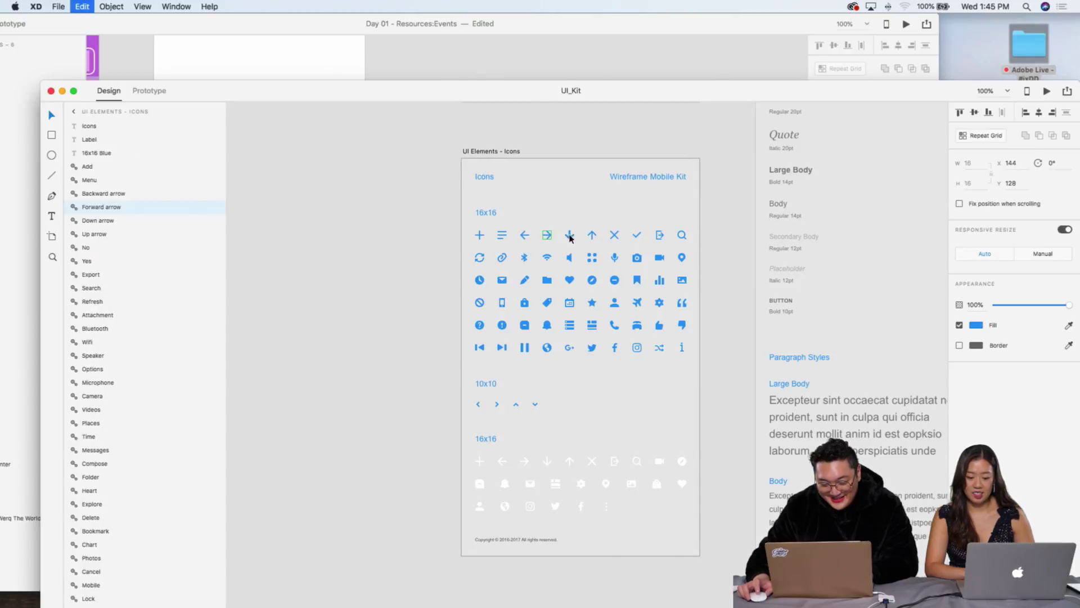
Step: Copy the 16 × 16 Forward arrow icon from UI_Kit for Events/Resources – 6
left_click(504, 48)
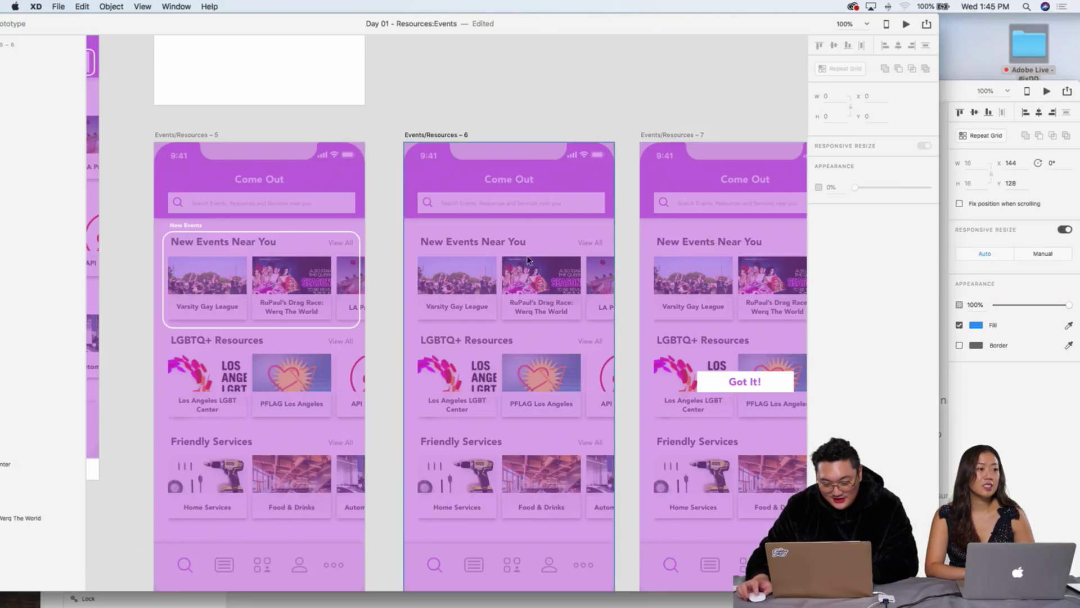
scroll(507, 253, "up", 3)
key("super+v")
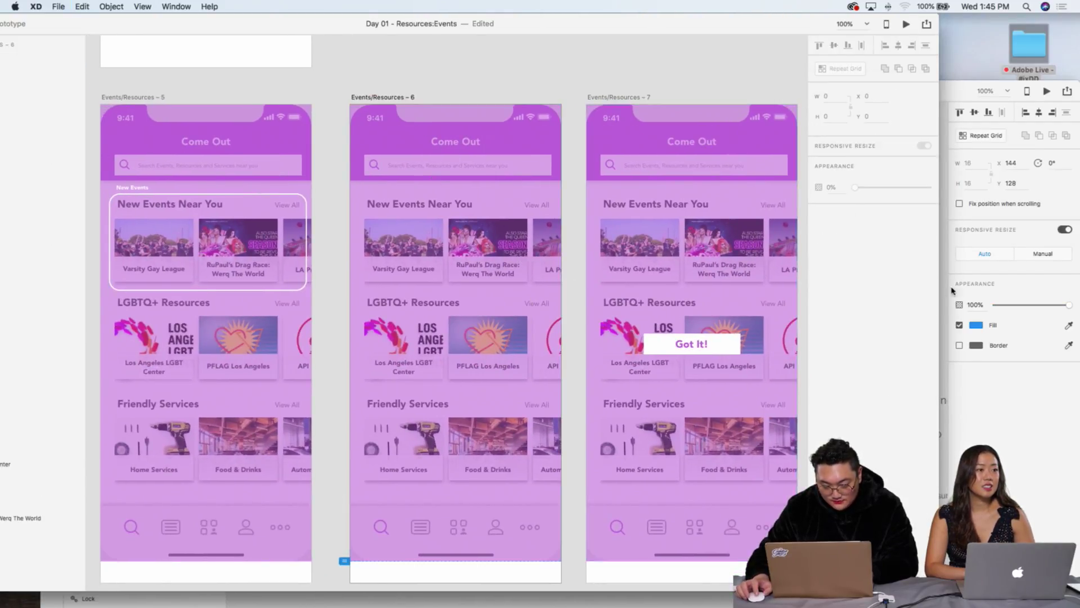
key("super+grave")
left_click(545, 247)
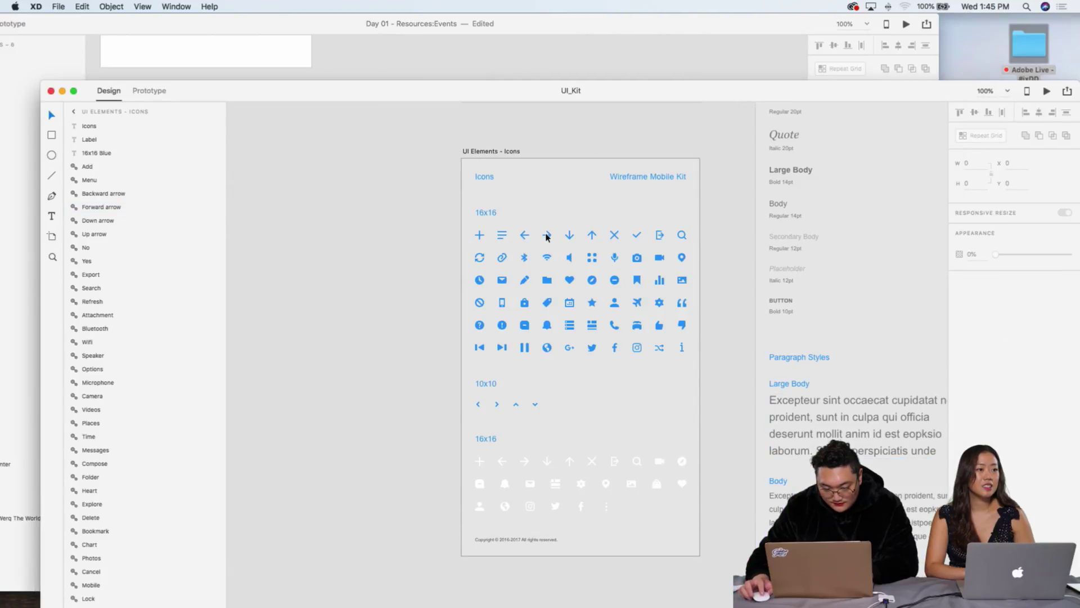
left_click(546, 236)
key("super+c")
key("super+grave")
Step: Paste the arrow onto Events/Resources – 6, enlarge it to about 79 px and fill it white
key("super+v")
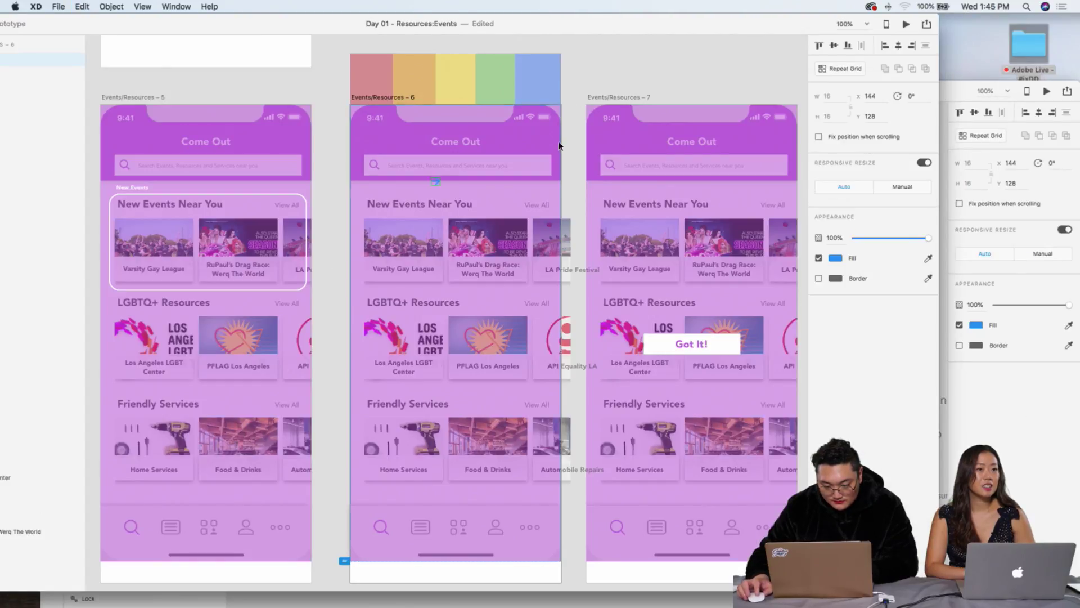
left_click(436, 179)
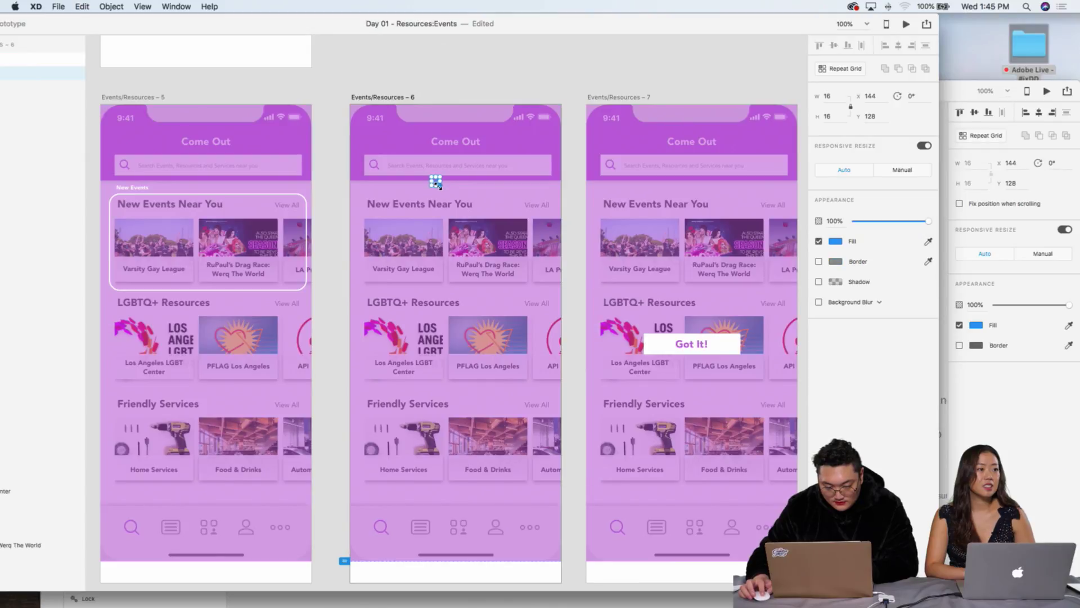
left_click_drag(440, 185, 543, 252)
left_click(829, 243)
left_click_drag(779, 245, 576, 120)
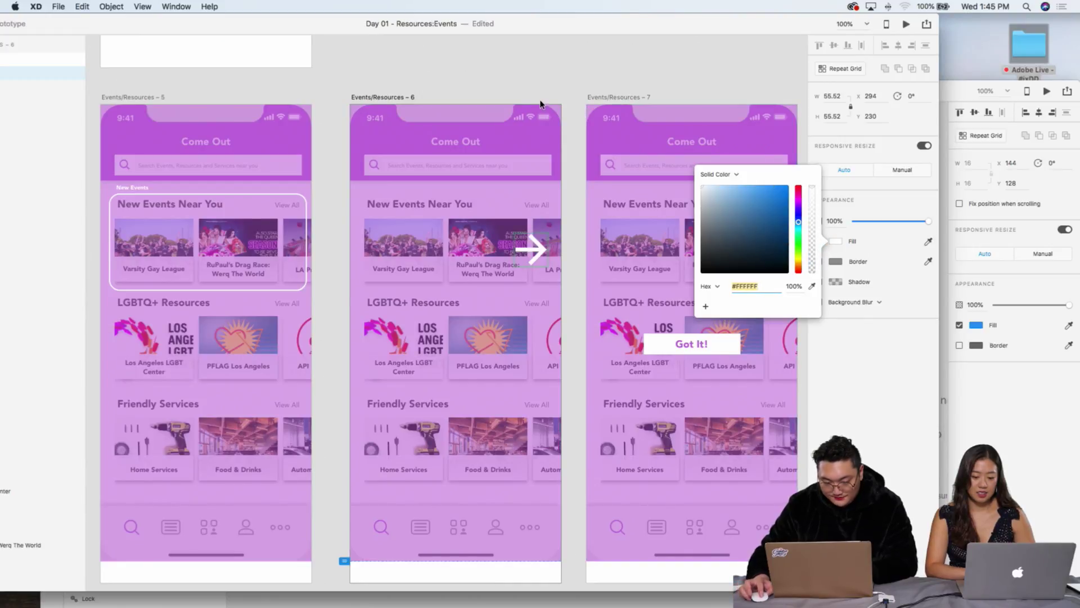
left_click(581, 77)
Step: Duplicate the artboard into a row of copies running up to Events/Resources – 10
key("super+minus")
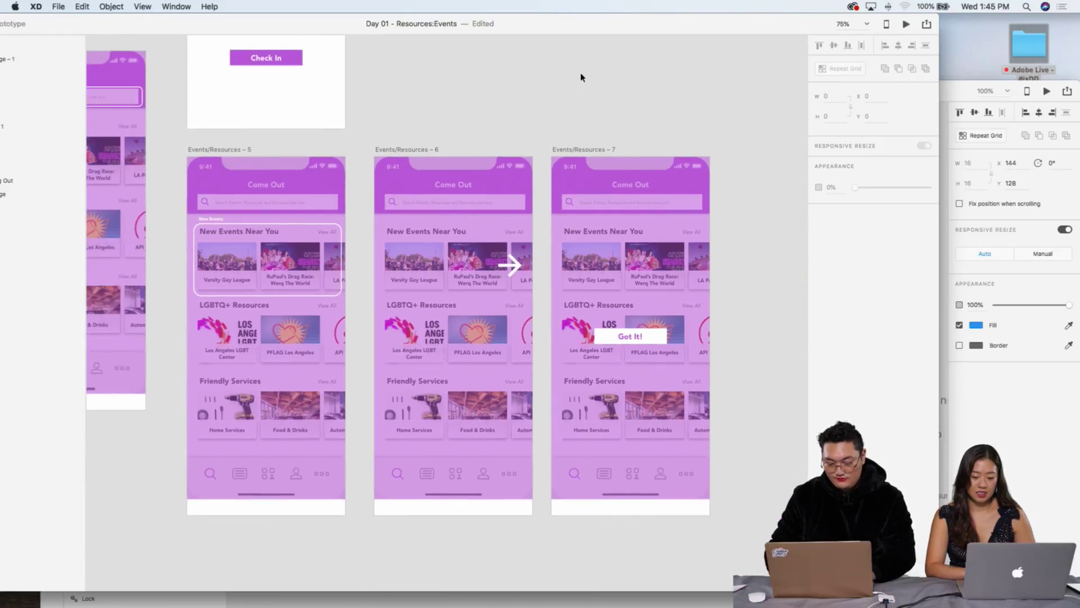
left_click(601, 151)
left_click_drag(601, 152, 568, 150)
key("super+d")
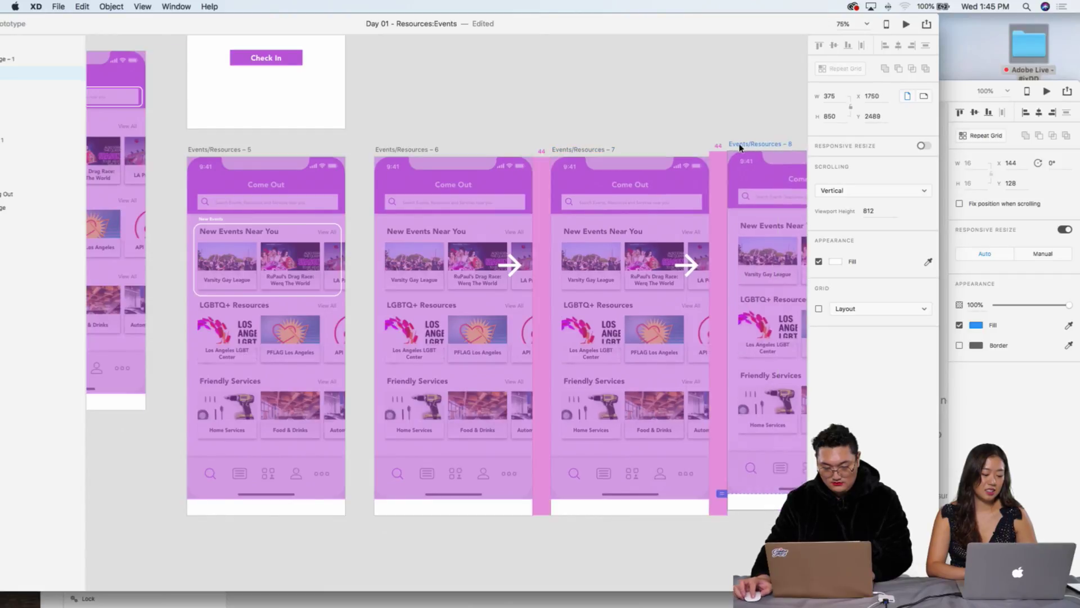
key("super+minus")
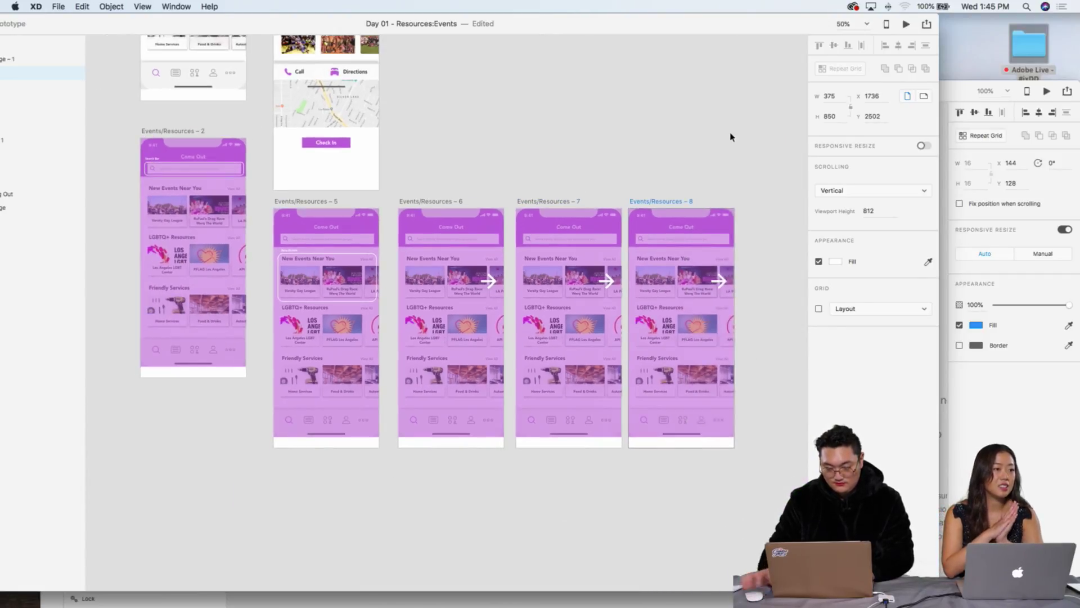
scroll(720, 133, "right", 5)
left_click_drag(453, 204, 670, 203)
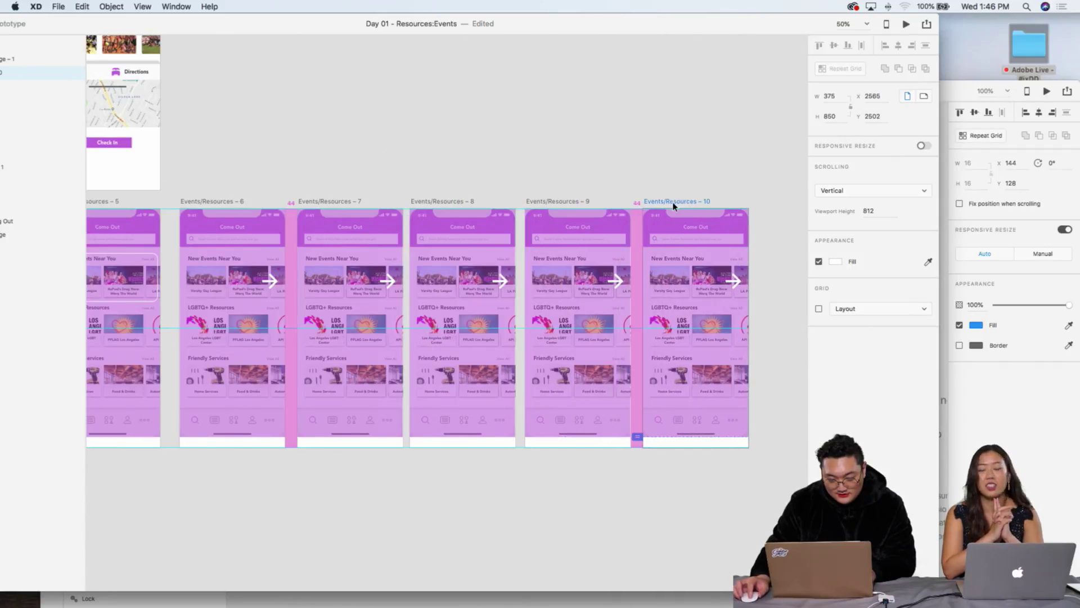
scroll(416, 214, "left", 3)
Step: Delete the arrows on screens 7 and 9, then switch to Prototype mode
left_click(477, 280)
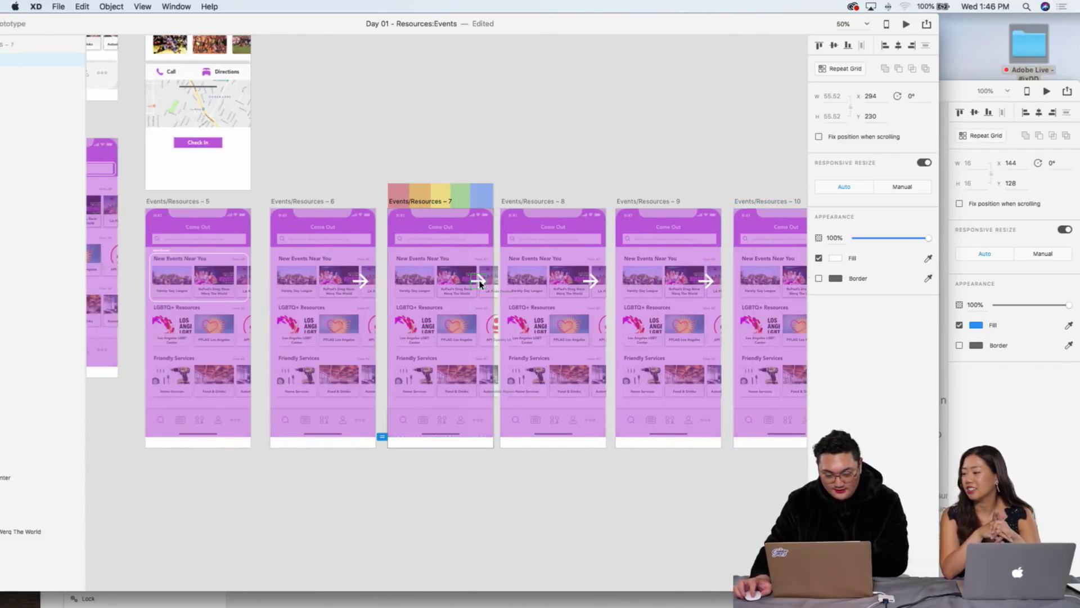
left_click(702, 286)
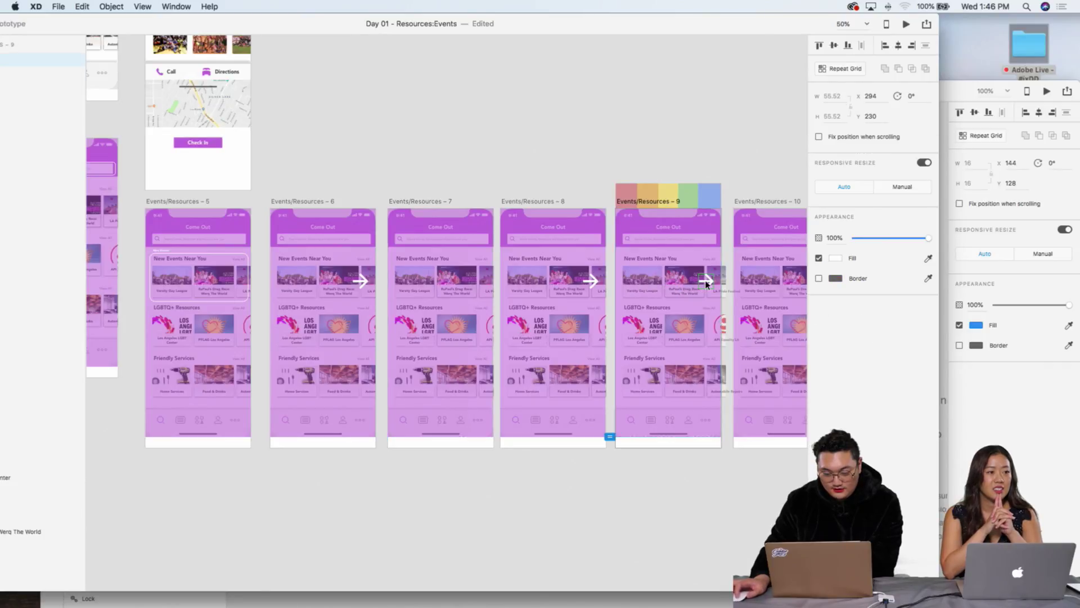
key("Delete")
scroll(346, 149, "left", 3)
scroll(346, 148, "up", 2)
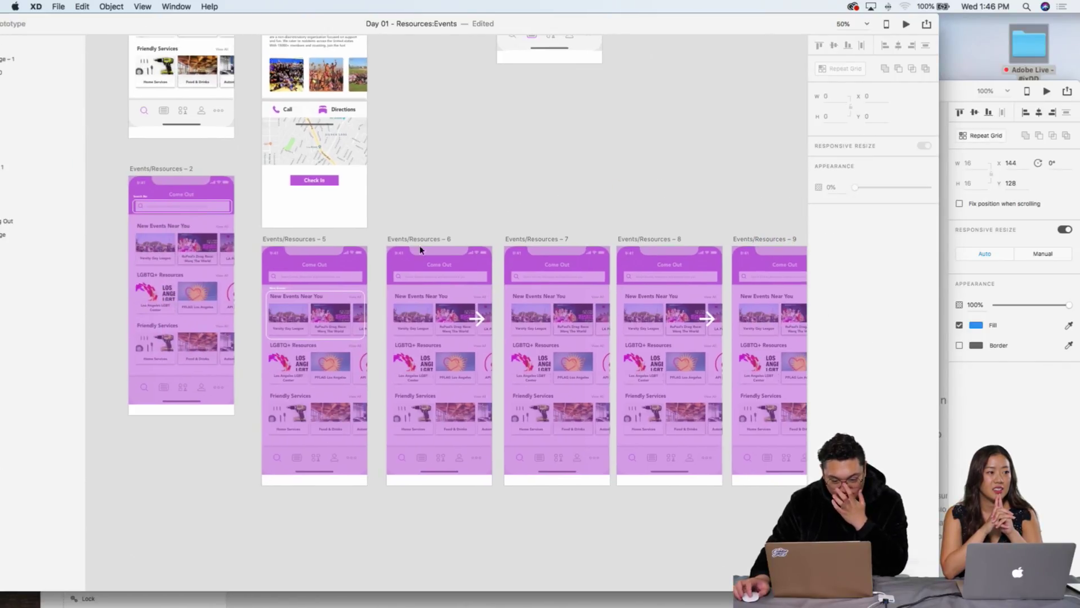
left_click(394, 337)
scroll(308, 357, "right", 3)
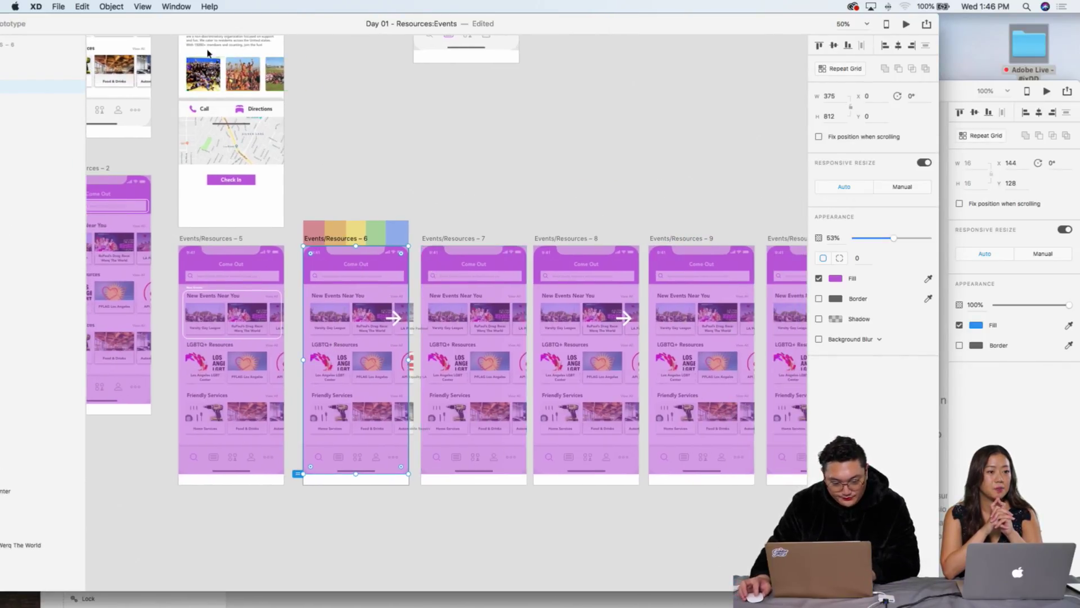
double_click(176, 27)
left_click(152, 28)
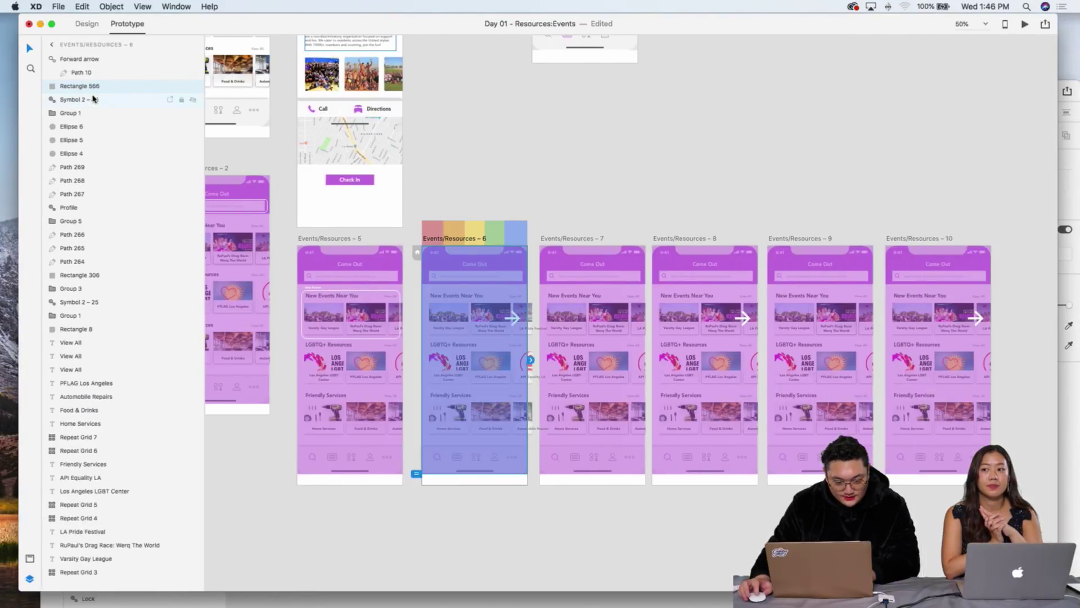
Step: Wire Events/Resources – 6 through 10 in sequence with prototype links
left_click_drag(532, 361, 598, 372)
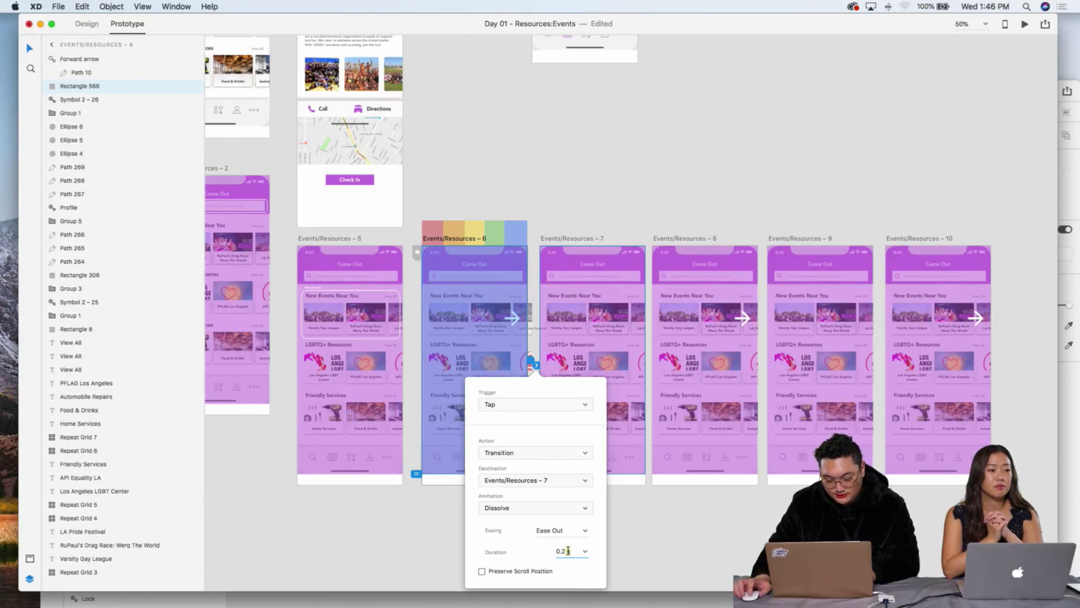
left_click(637, 372)
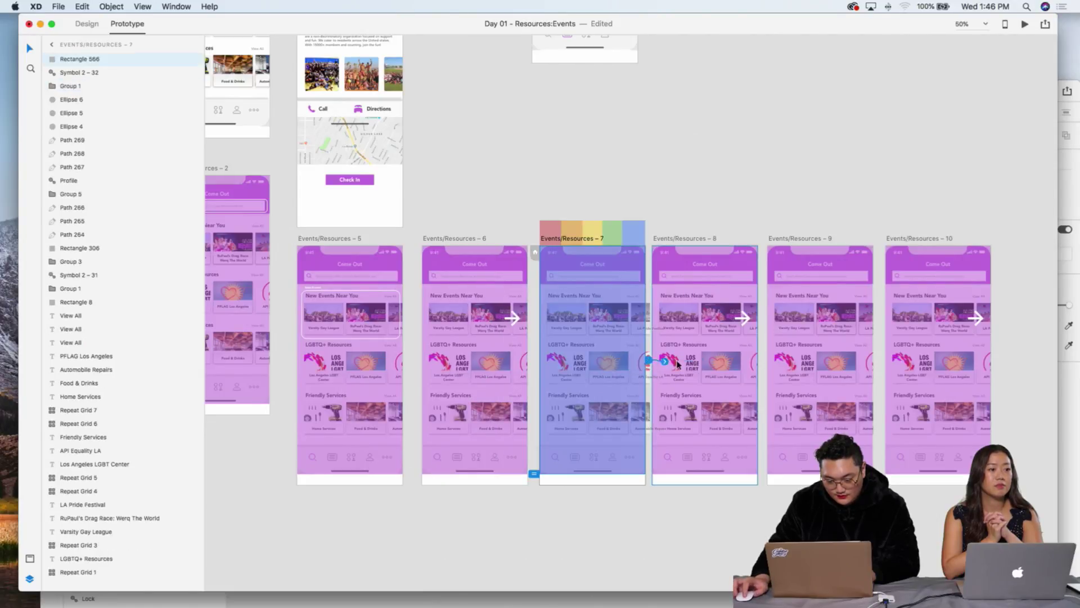
left_click_drag(649, 361, 661, 366)
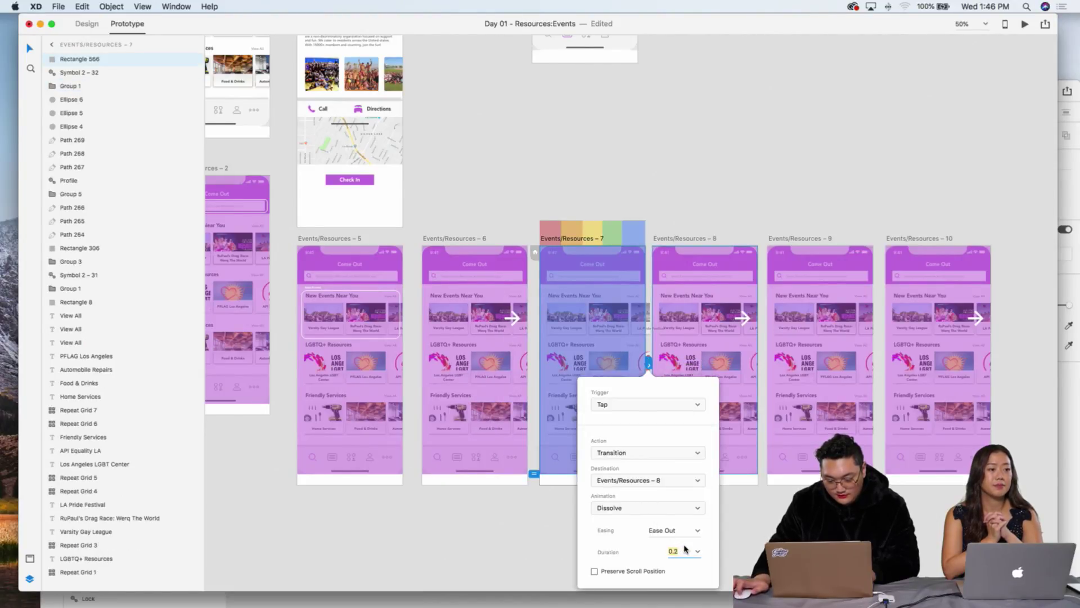
left_click(725, 366)
left_click_drag(760, 360, 808, 359)
left_click(865, 353)
left_click_drag(882, 365, 929, 360)
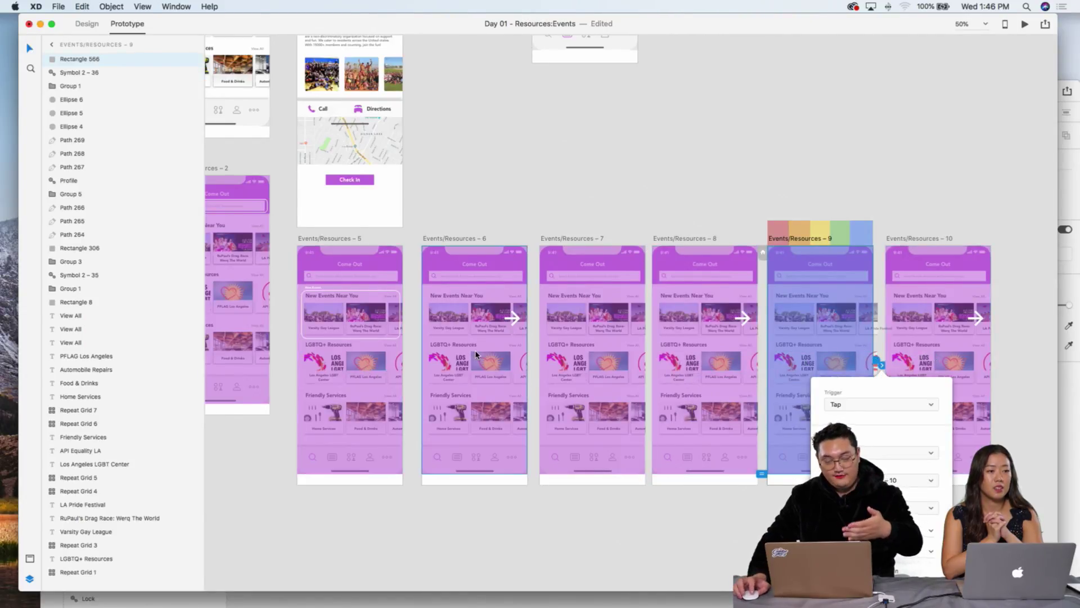
Step: Preview the prototype from screen 6, then close the preview
left_click(533, 322)
left_click(1025, 24)
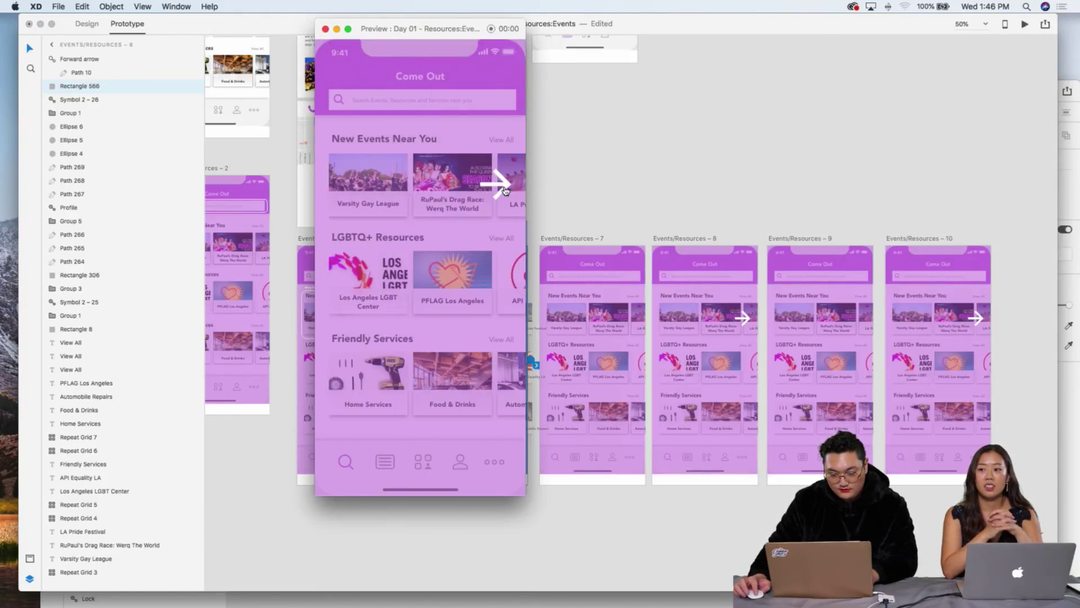
left_click(325, 29)
left_click(689, 164)
Step: Relink screen 6 to Events/Resources – 7 using a Time trigger
left_click(523, 360)
left_click(532, 365)
left_click(528, 429)
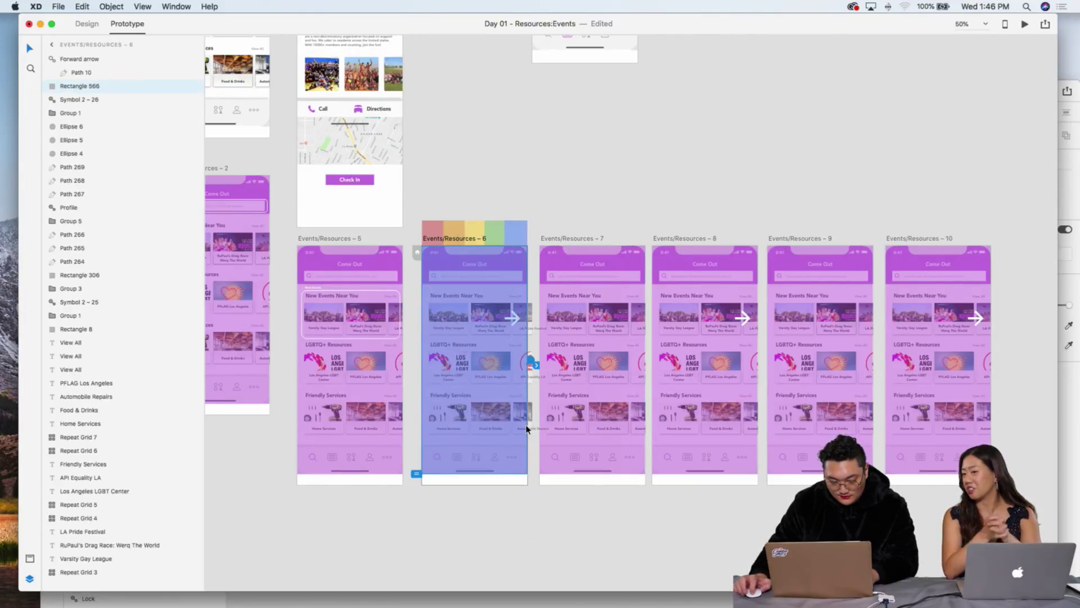
left_click(505, 483)
left_click_drag(534, 355, 565, 343)
left_click(554, 405)
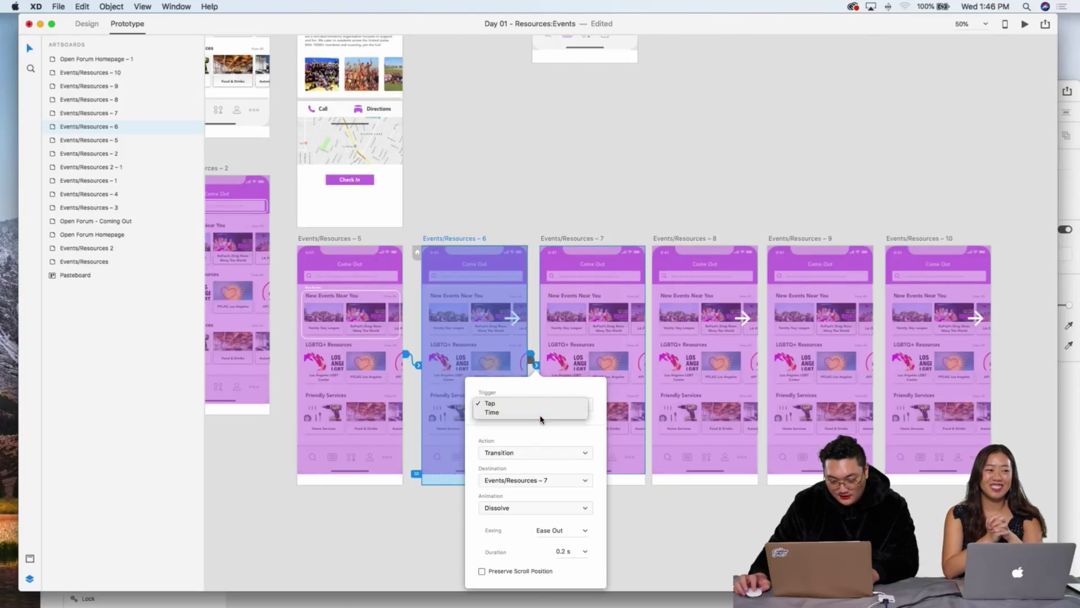
left_click(543, 417)
Step: Relink screens 7→8, 8→9 and 9→10 in sequence
left_click(626, 322)
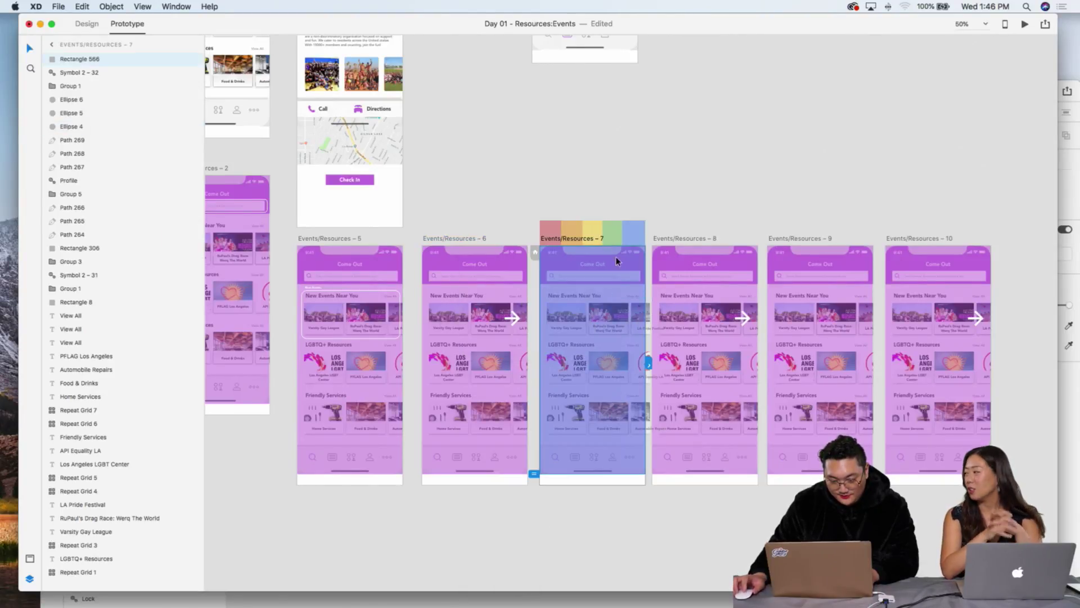
left_click_drag(650, 354, 678, 298)
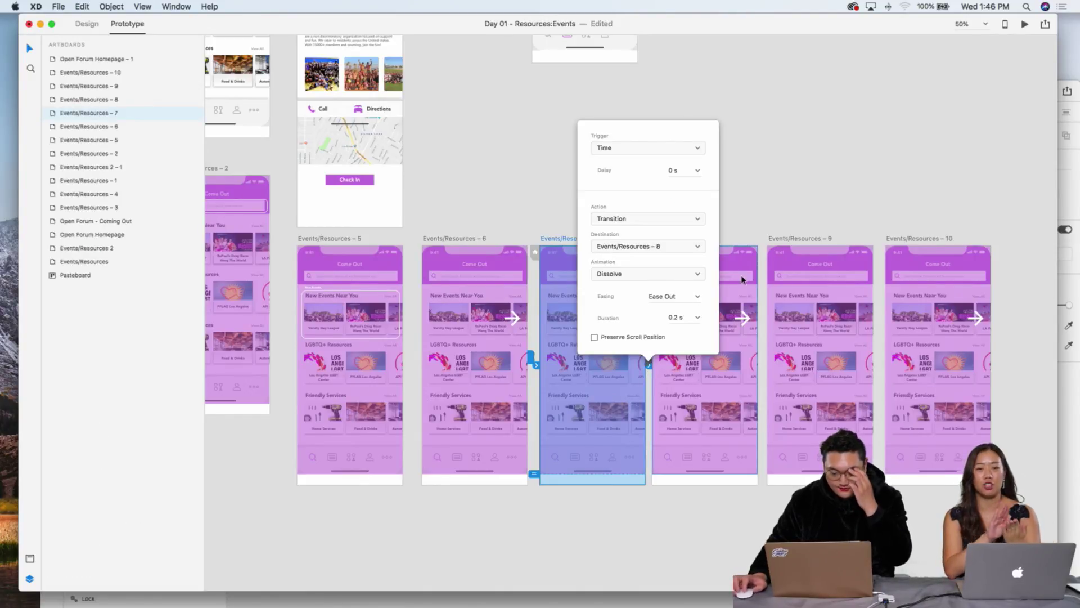
left_click(739, 338)
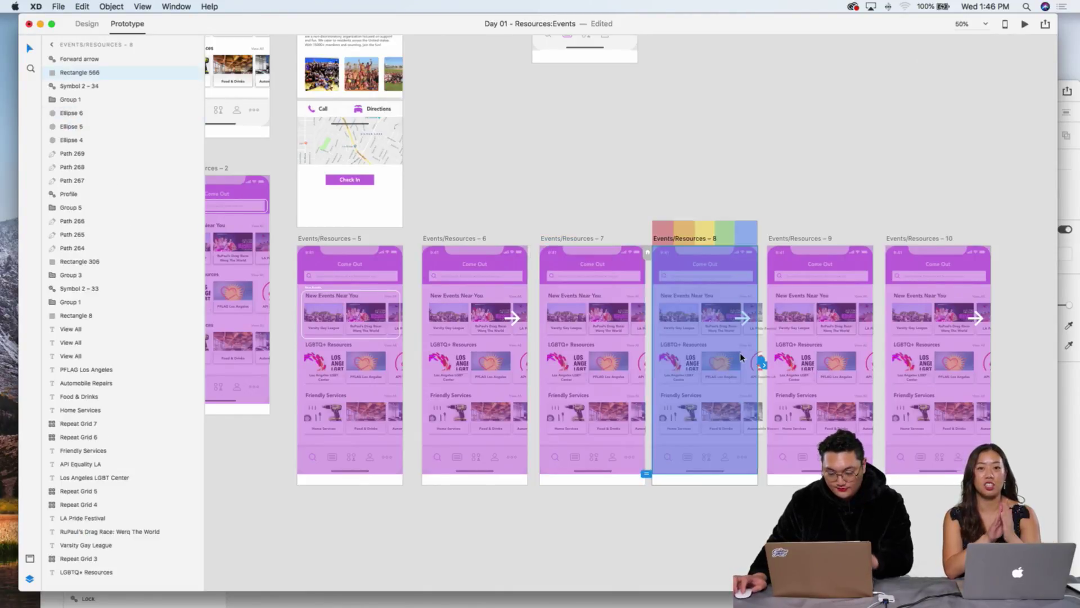
left_click_drag(760, 363, 798, 314)
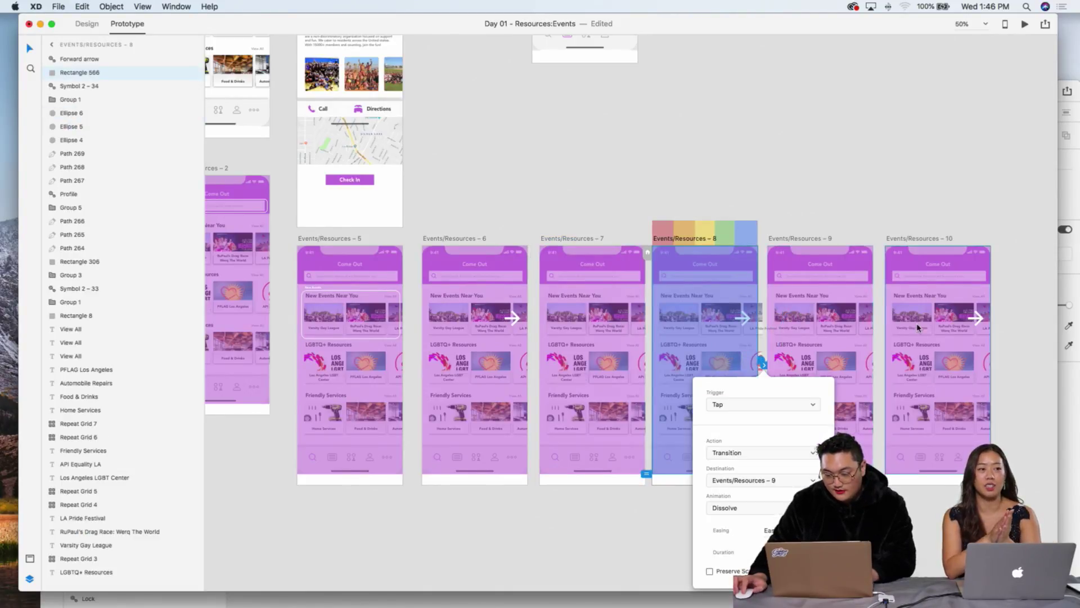
left_click(866, 319)
left_click_drag(876, 360, 903, 325)
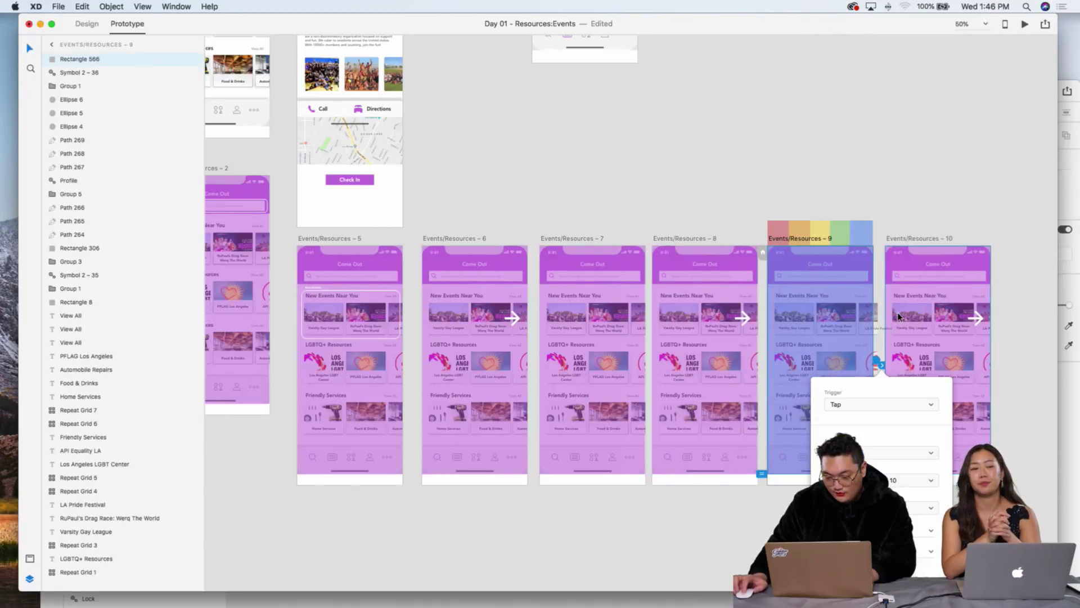
left_click(488, 281)
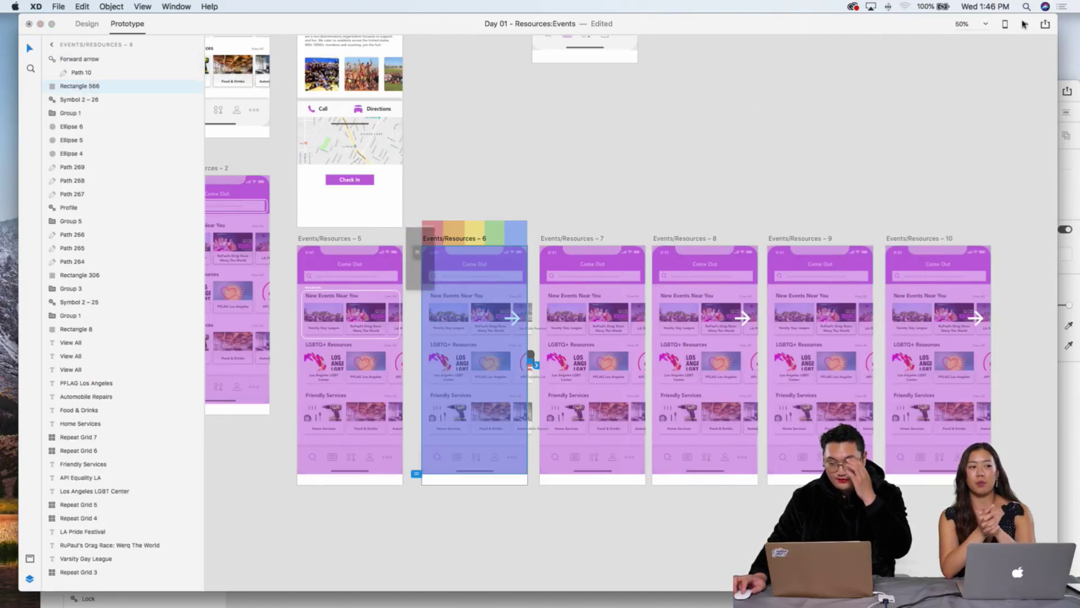
Step: Preview the prototype again from screen 6 and close it
left_click(1025, 24)
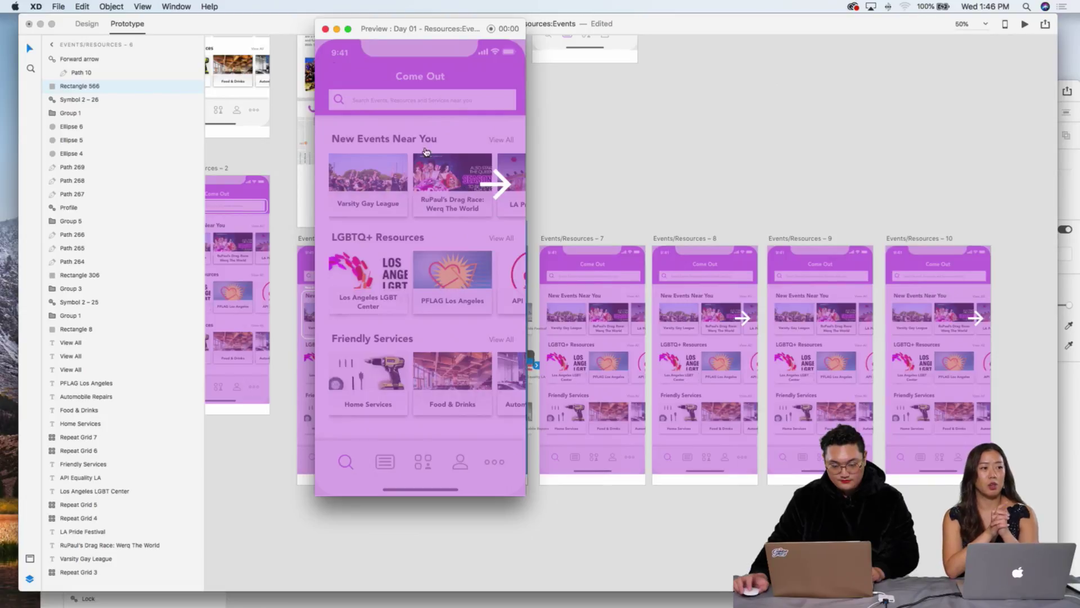
left_click(325, 30)
scroll(454, 446, "up", 3)
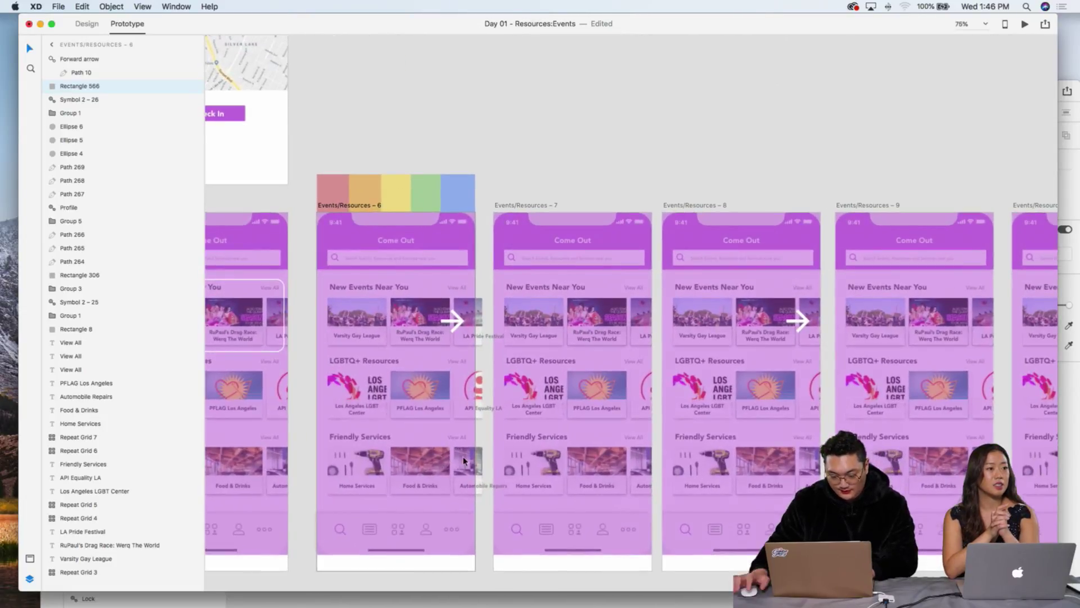
scroll(474, 479, "down", 3)
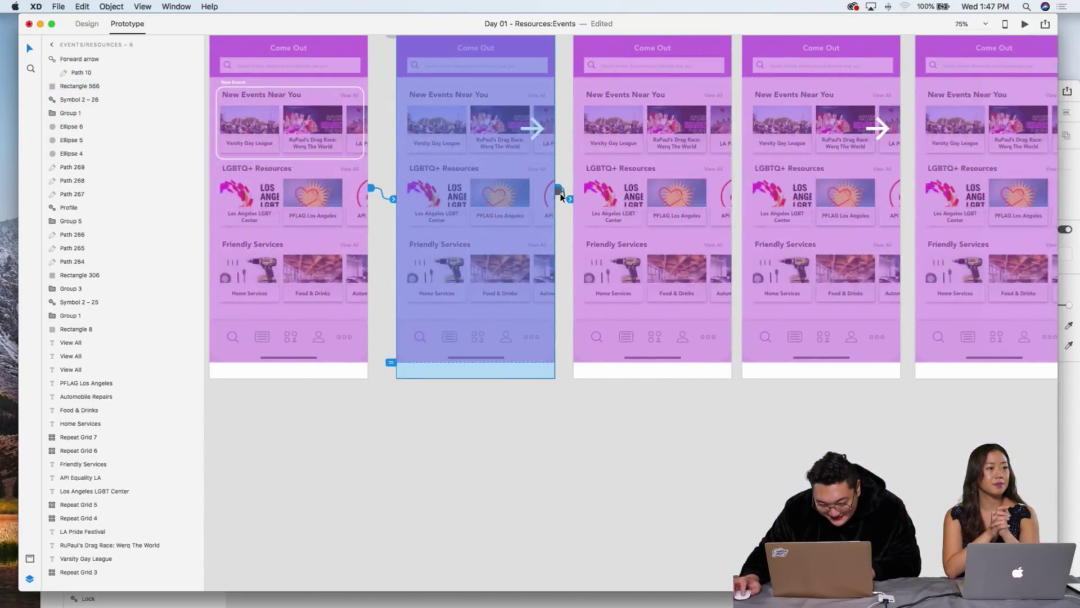
Step: Inspect the tap interaction on screen 6's rectangle and zoom in on the screens
left_click(560, 196)
left_click(523, 367)
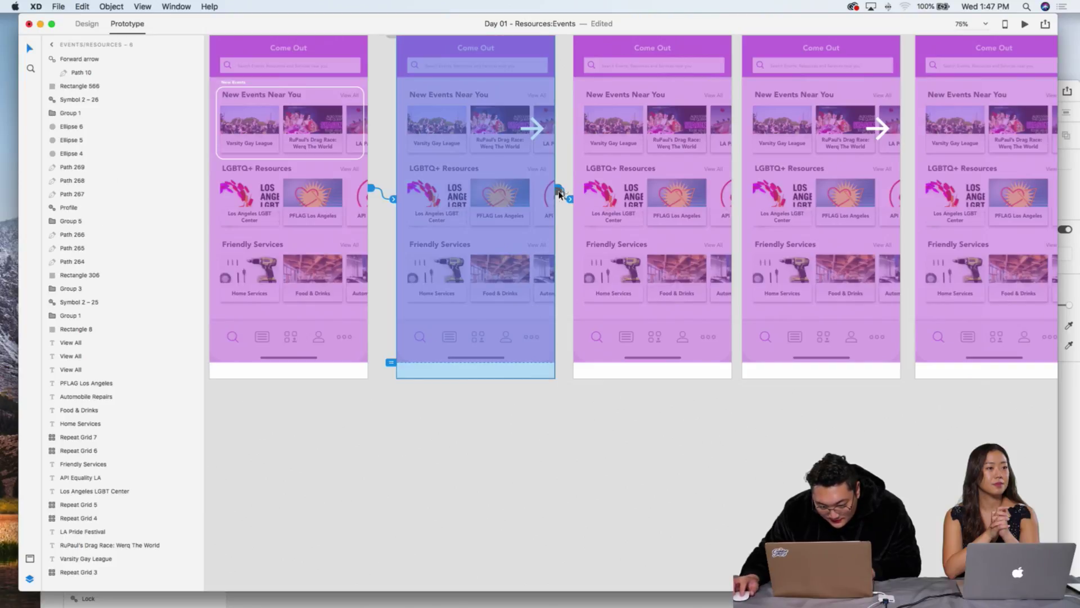
left_click(559, 194)
left_click(559, 173)
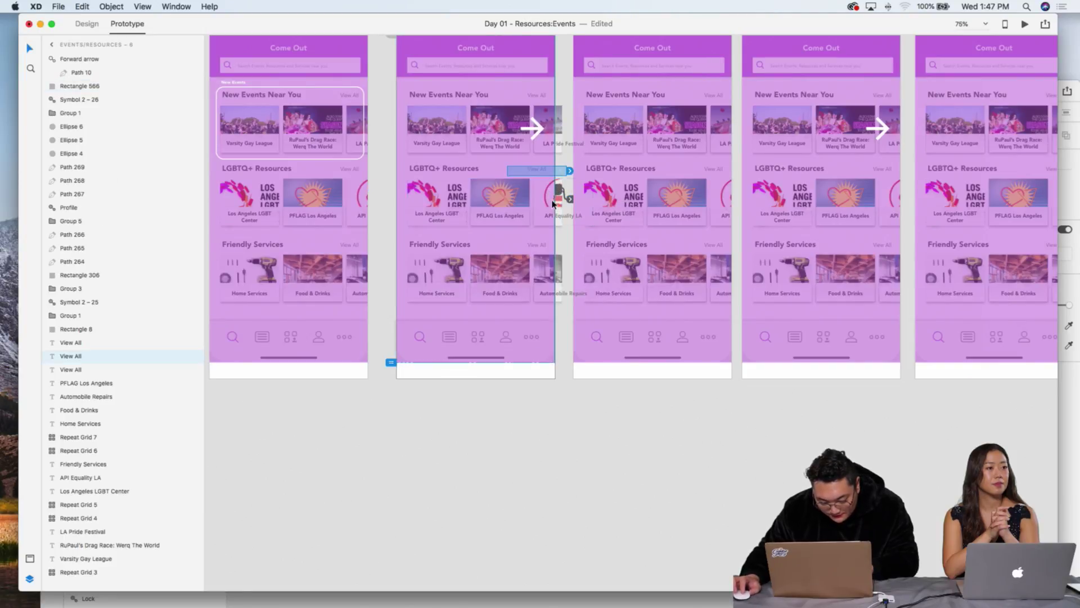
left_click(566, 144)
key("super+2")
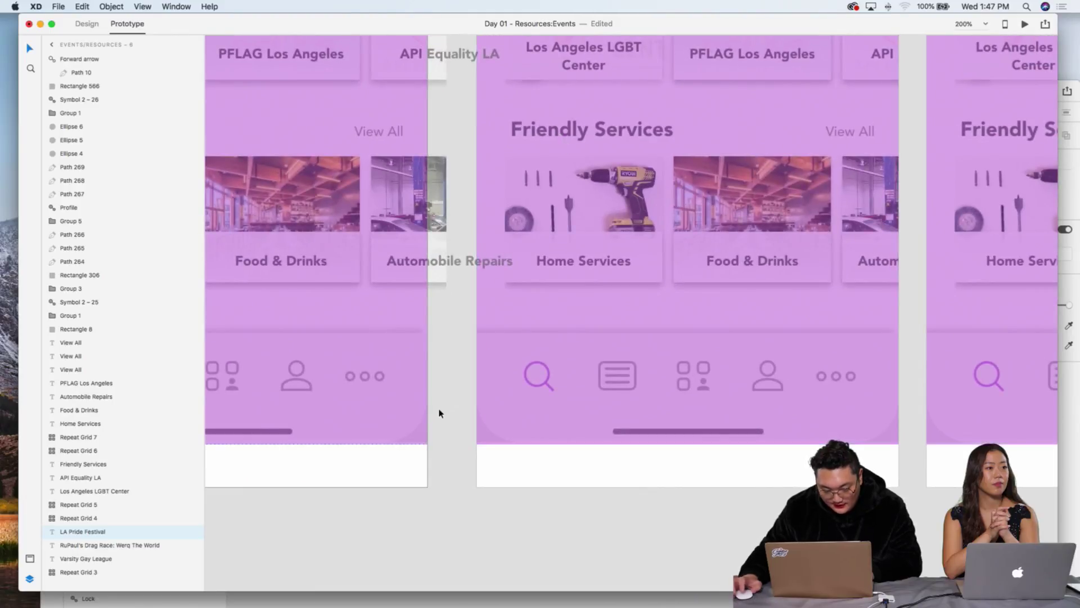
scroll(441, 411, "up", 10)
scroll(337, 281, "left", 5)
Step: Check the Time-triggered Dissolve interactions on screens 6 and 7
left_click(286, 210)
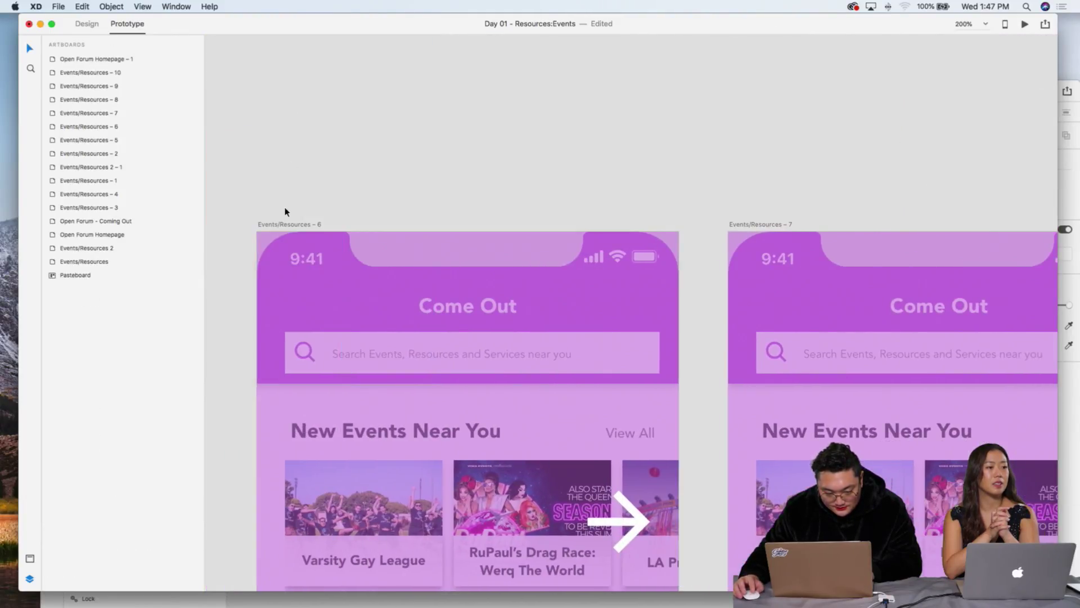
left_click(281, 224)
scroll(366, 212, "down", 10)
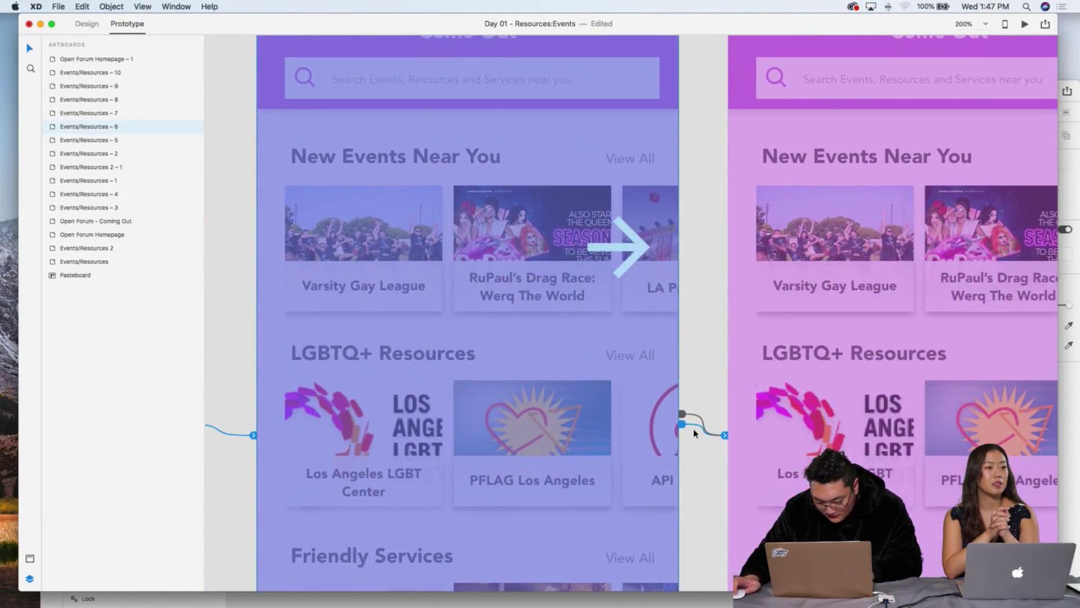
left_click(682, 425)
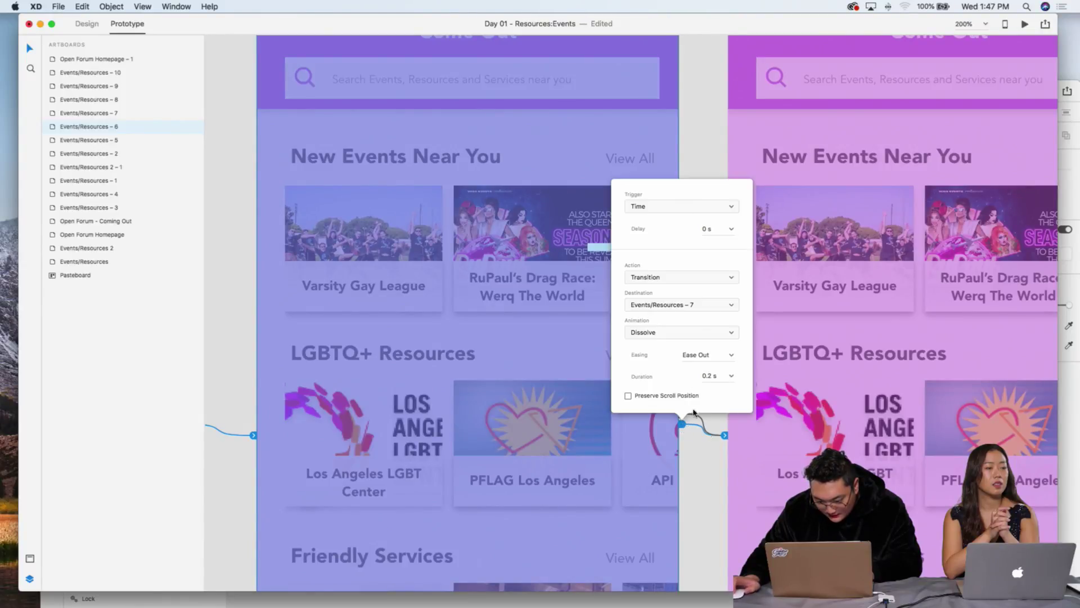
key("Escape")
scroll(701, 130, "up", 3)
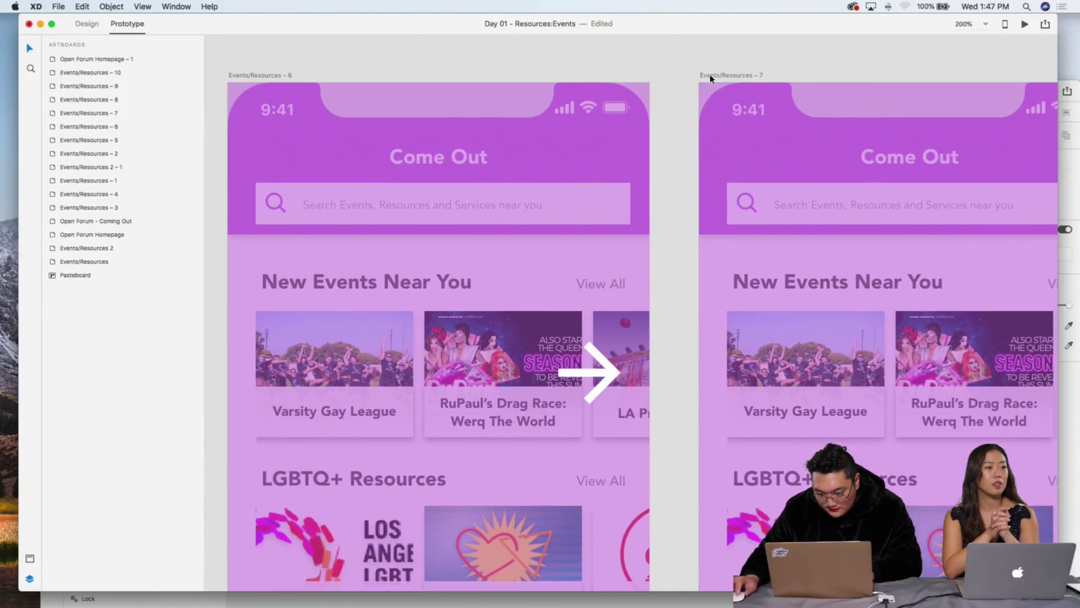
scroll(701, 130, "right", 5)
left_click(706, 79)
scroll(707, 79, "down", 5)
scroll(706, 78, "right", 5)
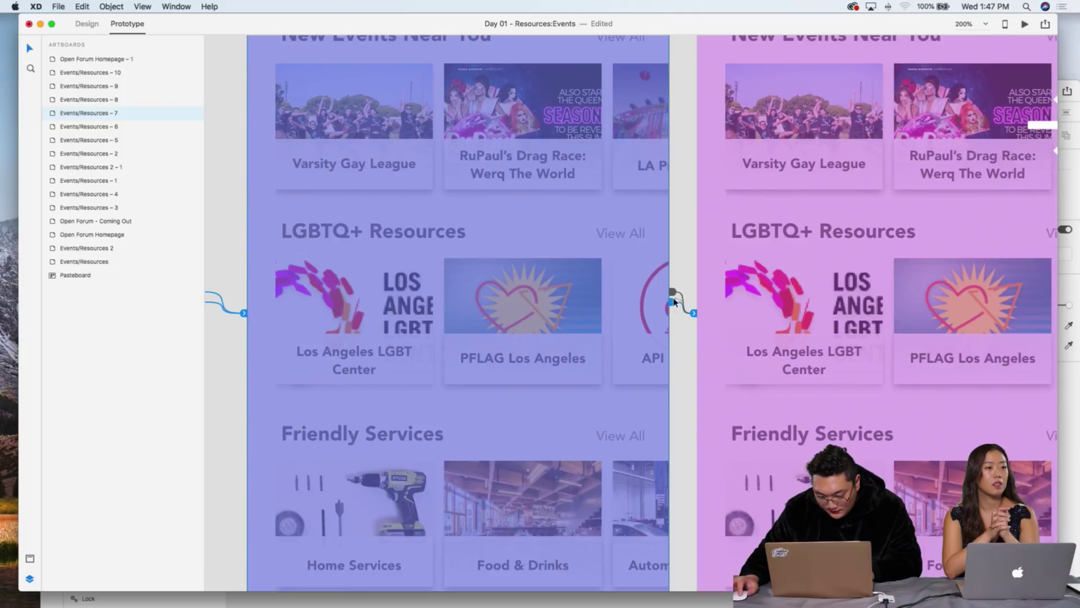
left_click(674, 304)
key("Escape")
Step: Link screen 8 to Events/Resources – 9 with a Time trigger
scroll(765, 161, "right", 5)
scroll(765, 161, "up", 10)
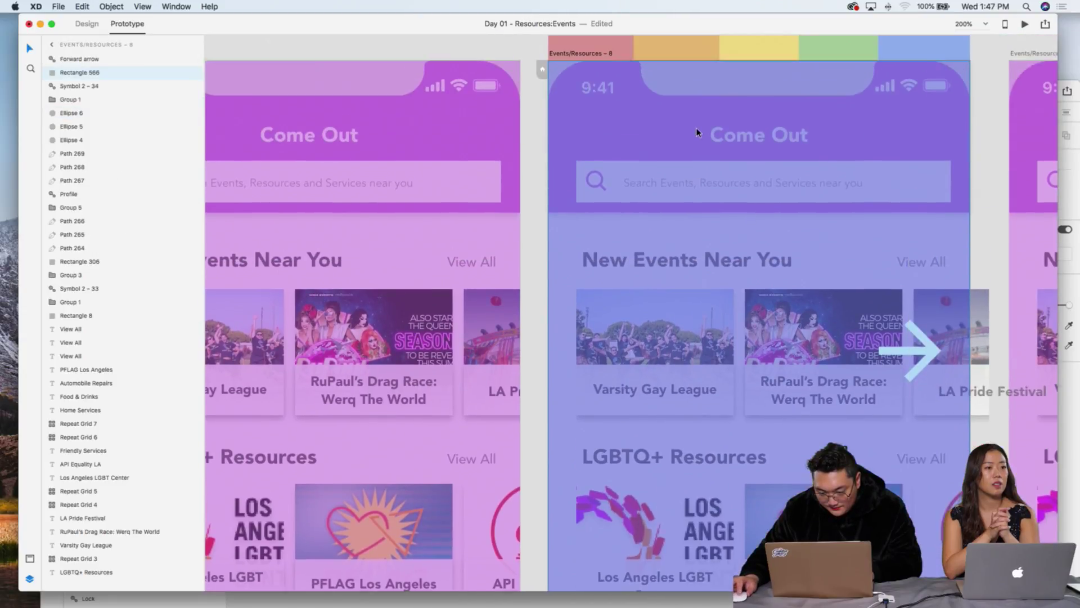
left_click(561, 125)
scroll(490, 308, "down", 5)
scroll(490, 308, "right", 5)
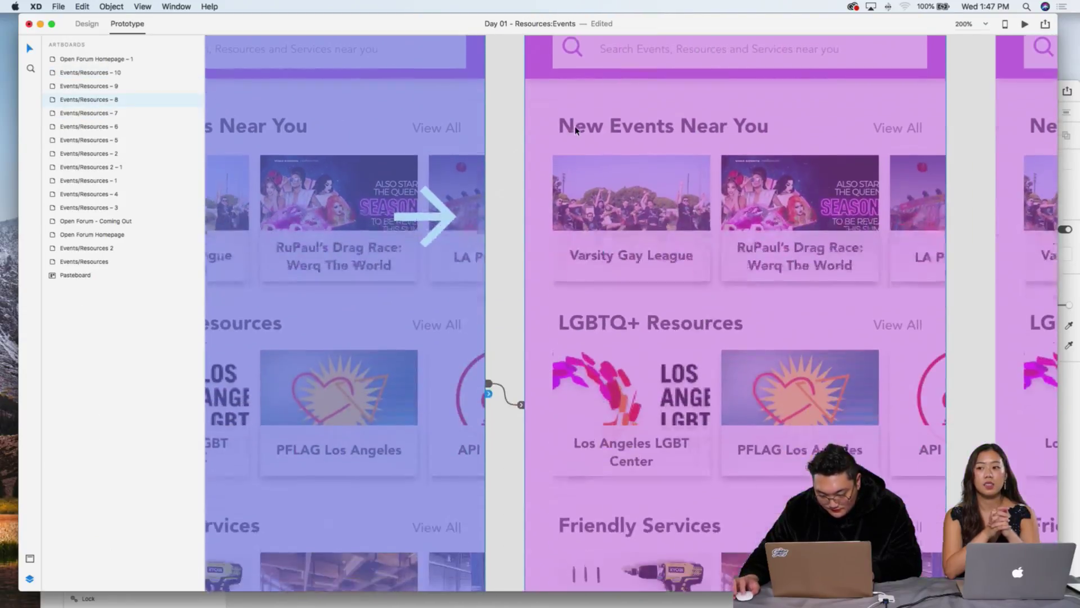
left_click_drag(490, 308, 554, 261)
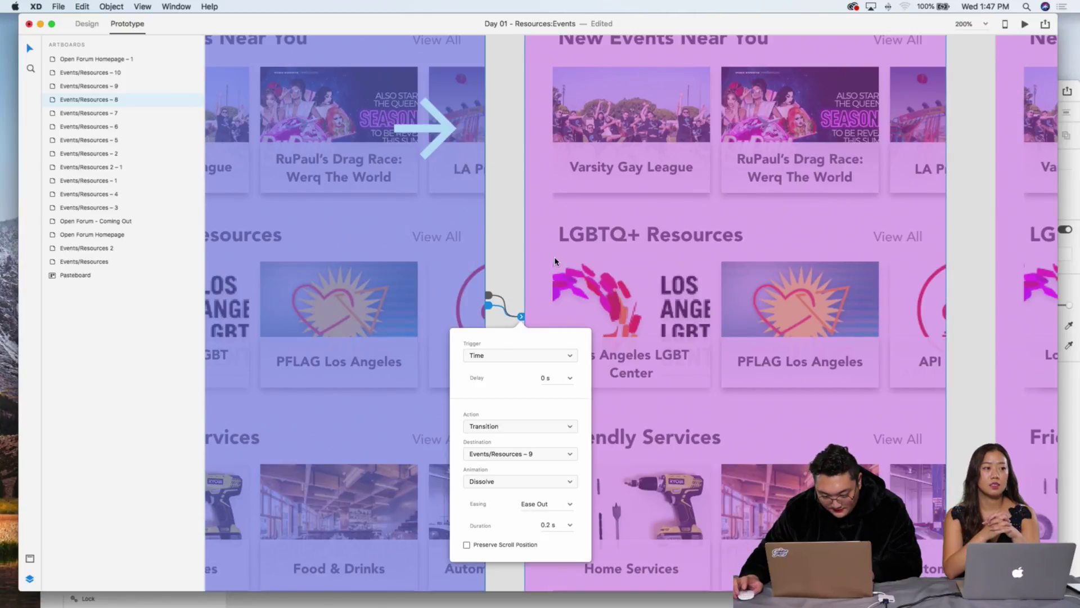
left_click(545, 358)
left_click(547, 356)
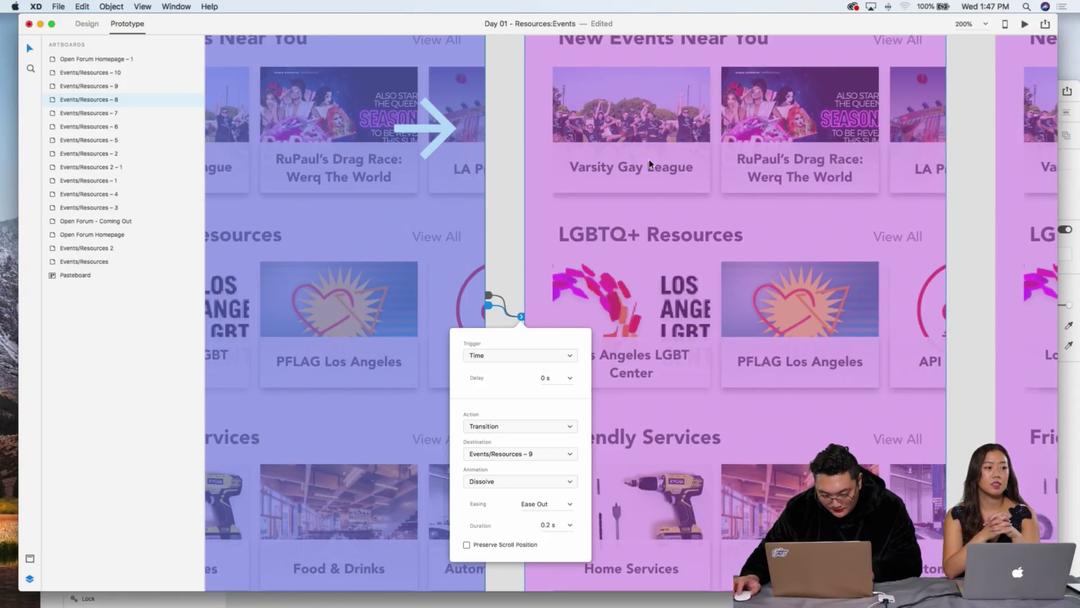
Step: Check screen 9's timed interaction, then reselect Events/Resources – 6
scroll(653, 160, "up", 5)
scroll(653, 159, "right", 2)
left_click(644, 162)
scroll(662, 169, "down", 5)
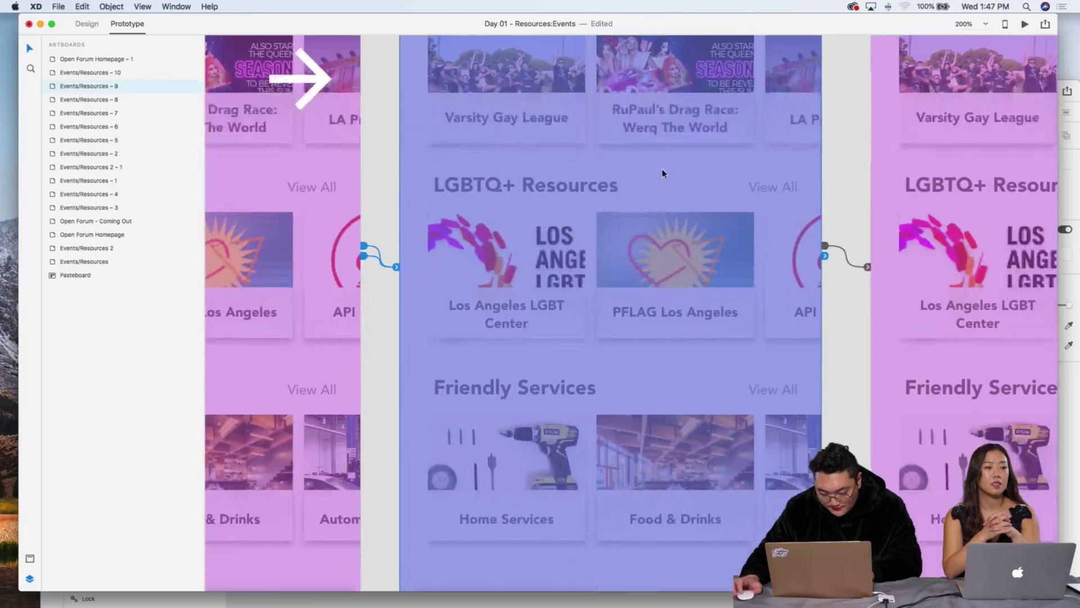
scroll(675, 202, "right", 3)
left_click(692, 260)
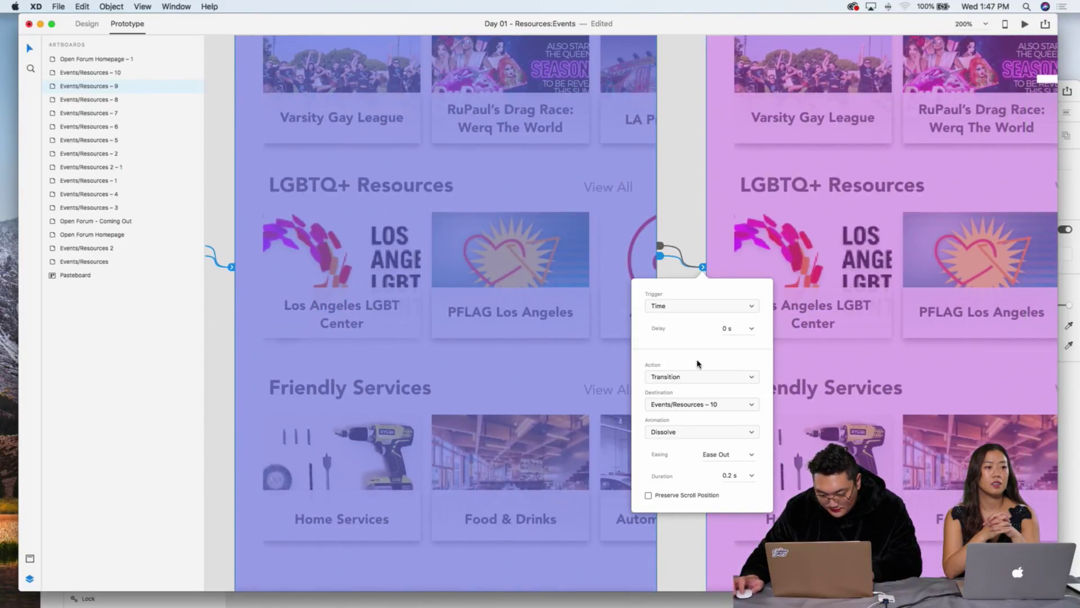
left_click(672, 171)
scroll(674, 172, "down", 5)
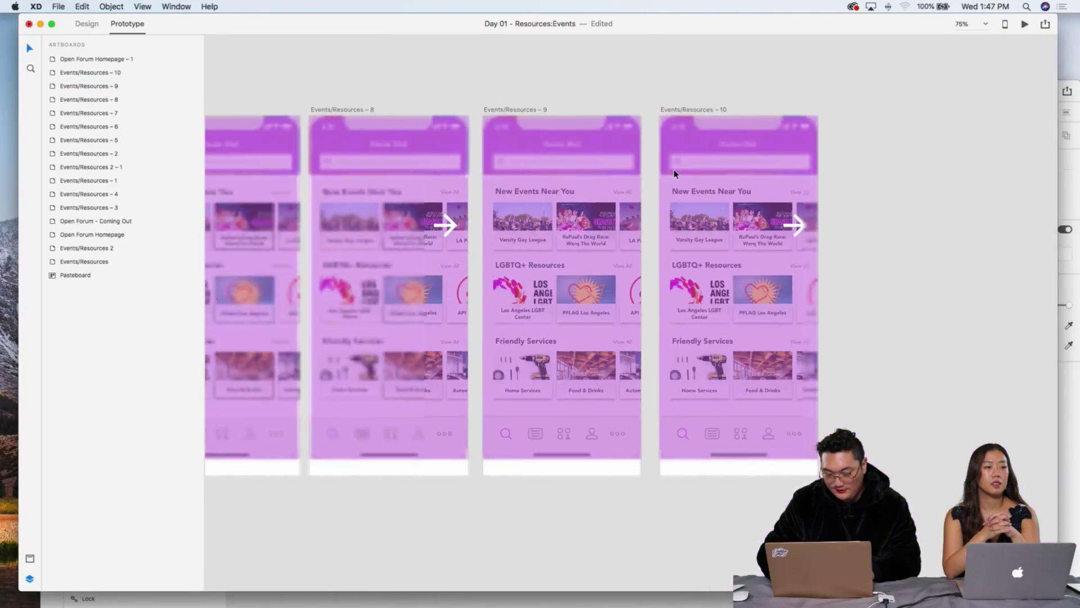
scroll(624, 171, "left", 8)
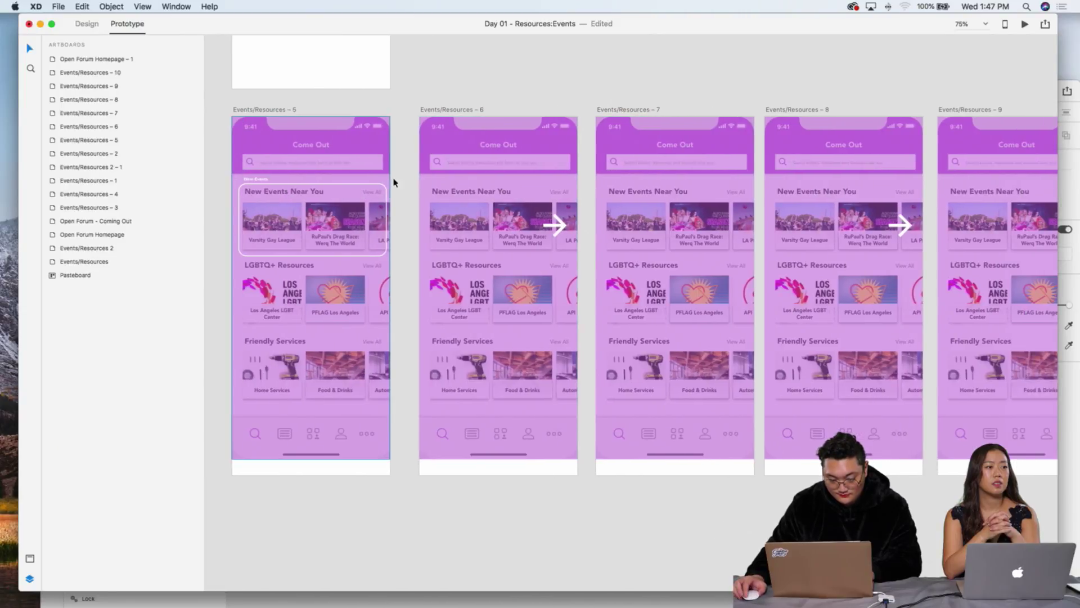
left_click(501, 170)
Step: Preview the prototype from screen 6 and close the preview window
left_click(1023, 24)
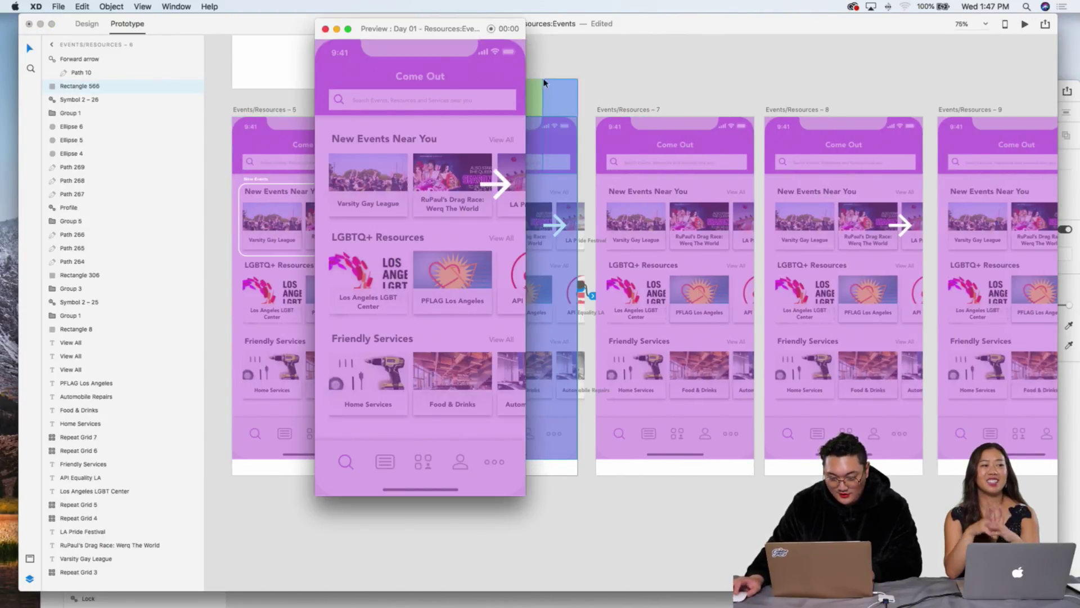
left_click(541, 163)
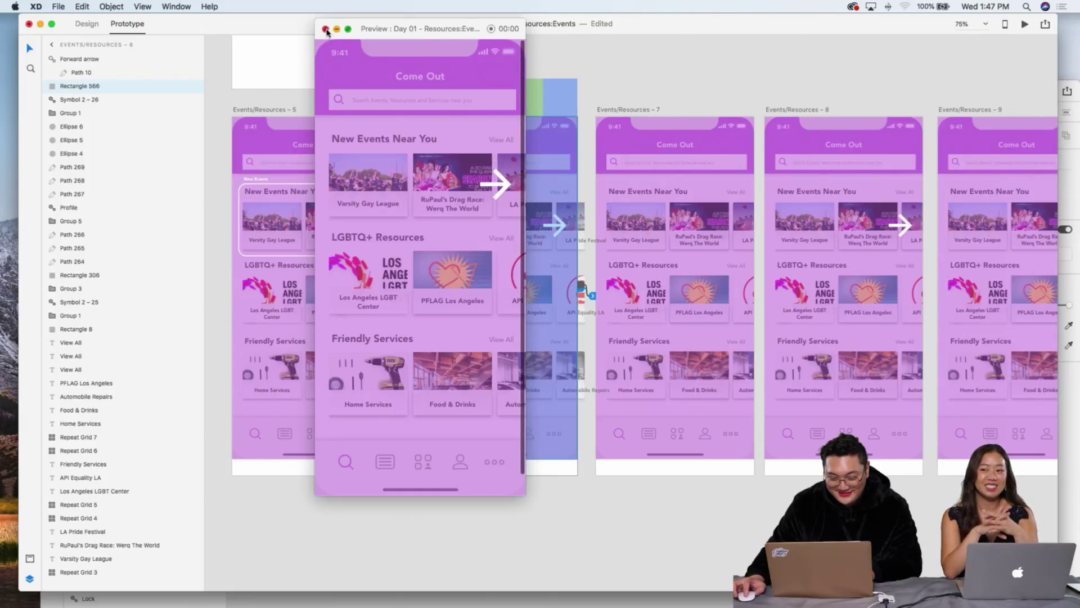
left_click(524, 107)
Step: Set the LGBTQ+ Resources row's tap transition duration on screen 6 to 0.5 s
left_click(582, 293)
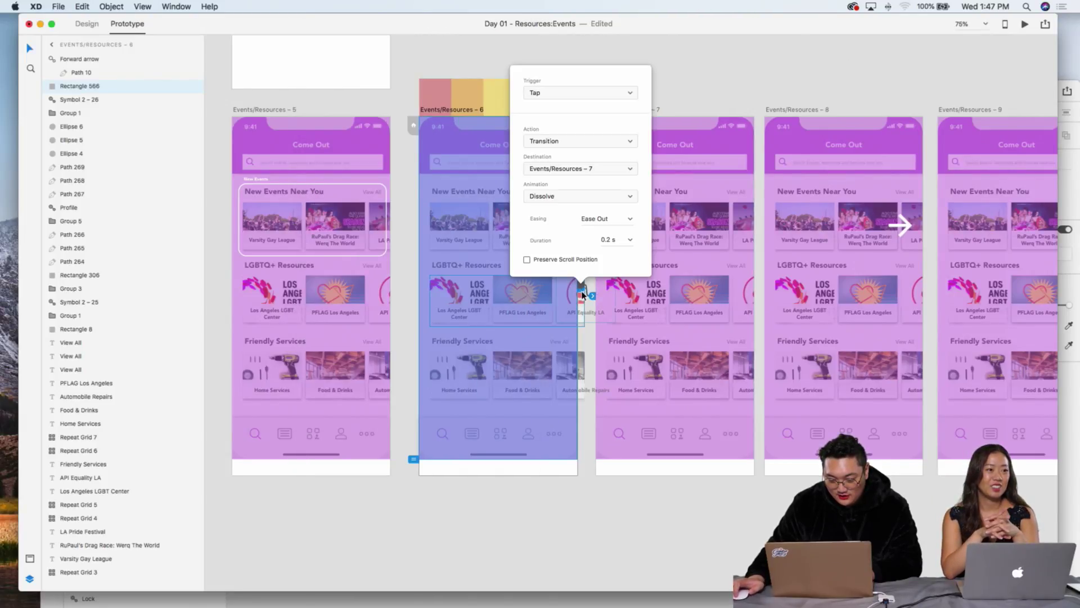
key("BackSpace")
key("BackSpace")
type(".5")
key("Escape")
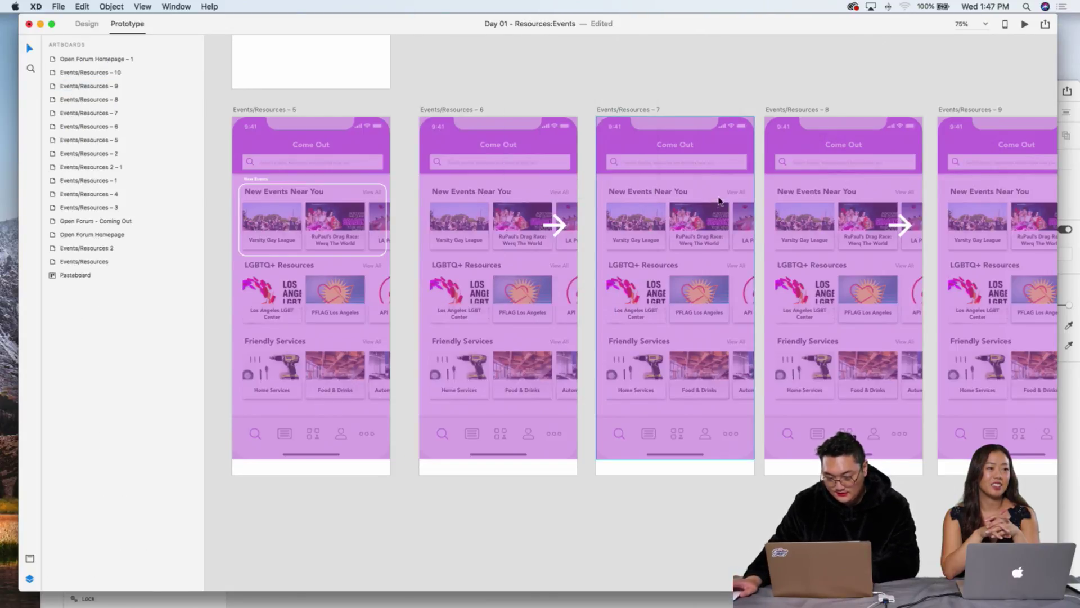
Step: Check the LGBTQ+ Resources row's tap interaction on screens 7 and 8
left_click(723, 211)
left_click(758, 314)
left_click(760, 295)
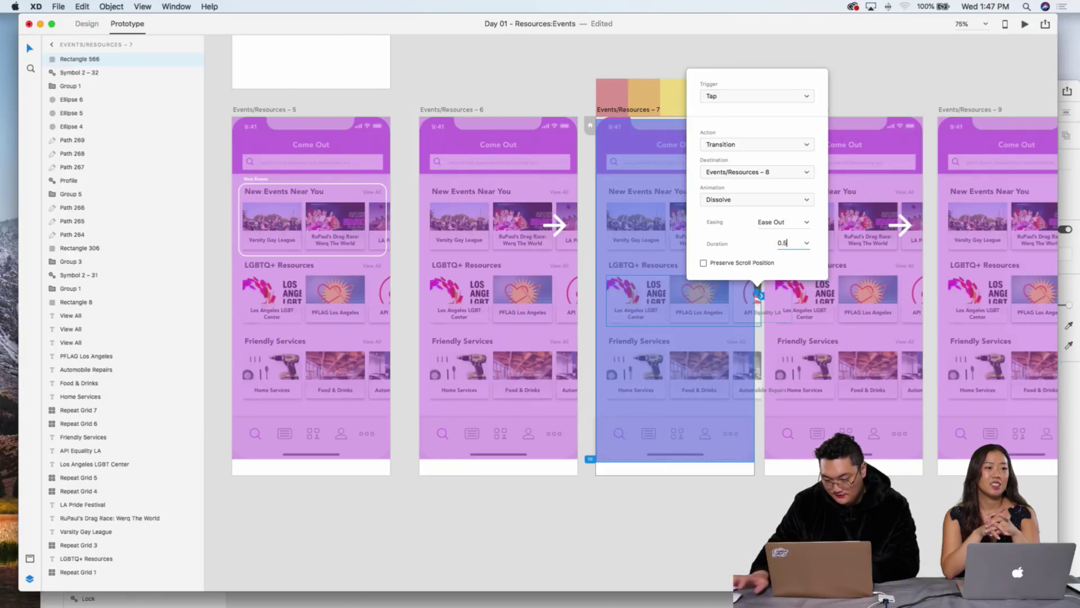
left_click(920, 289)
left_click(920, 289)
left_click(929, 294)
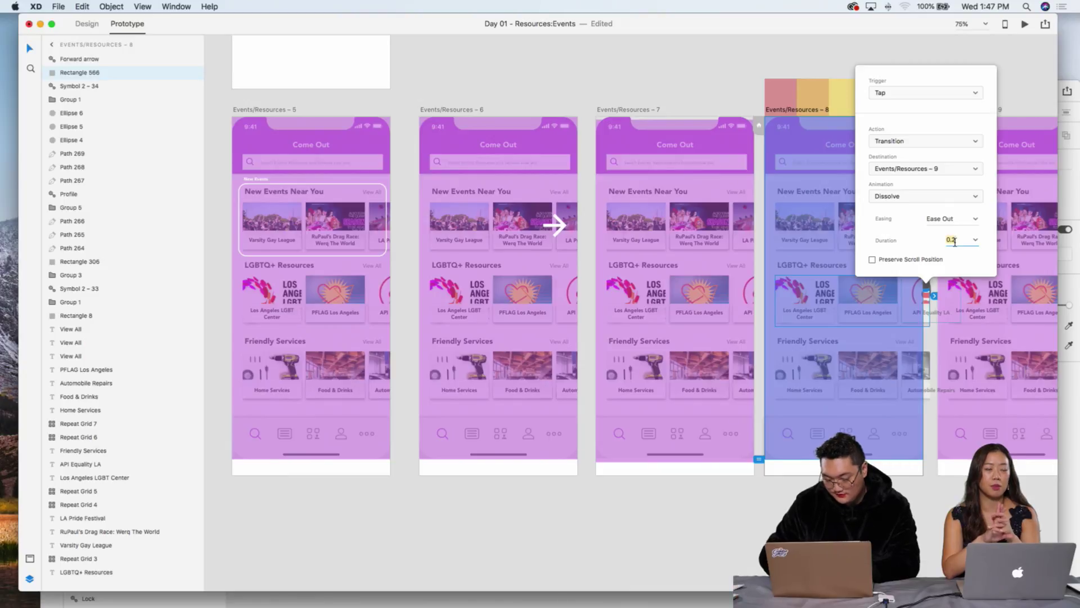
Step: Confirm screen 9's row taps into Events/Resources – 10 with a 0.5 s Dissolve
scroll(657, 359, "right", 10)
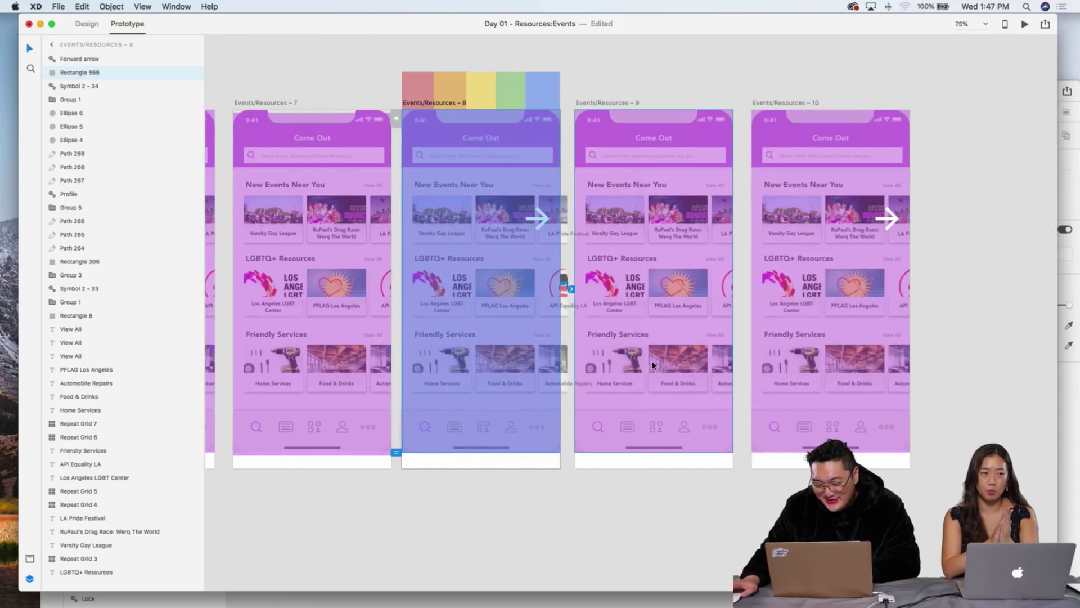
left_click(665, 308)
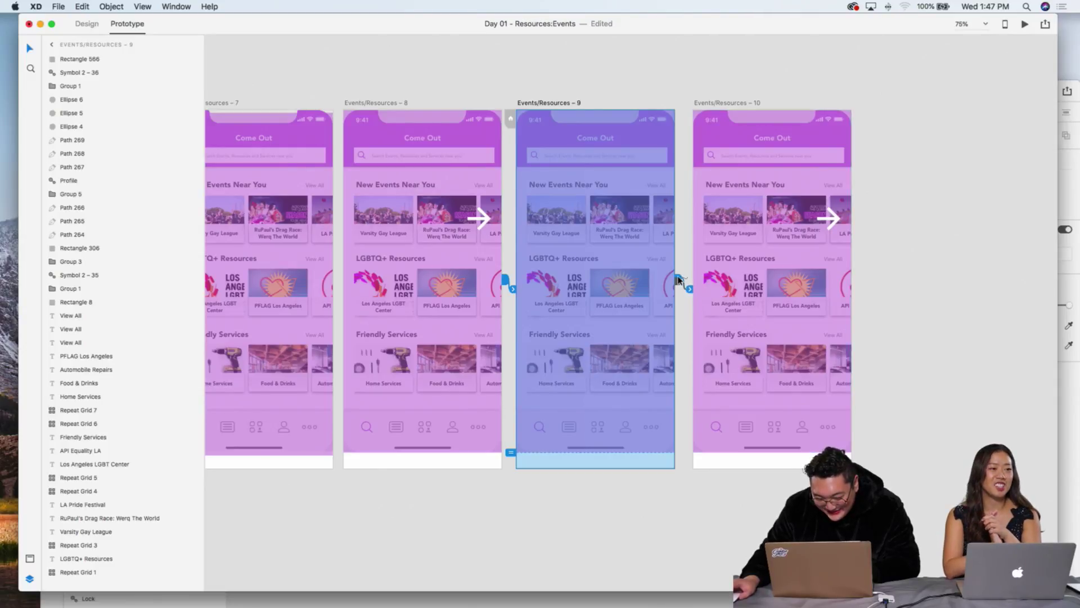
left_click(678, 280)
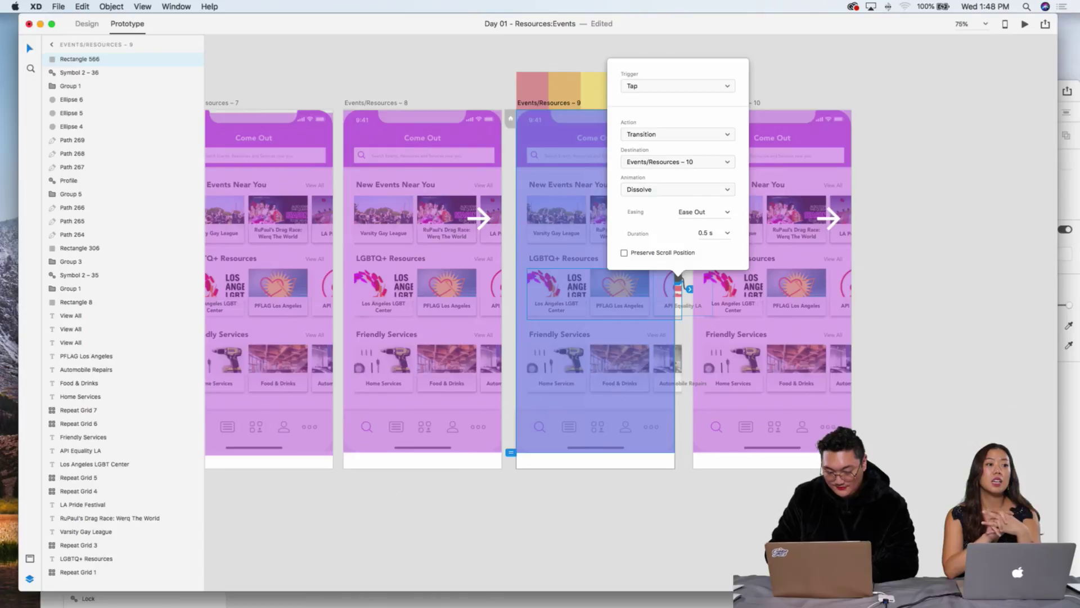
left_click(272, 65)
scroll(281, 73, "left", 6)
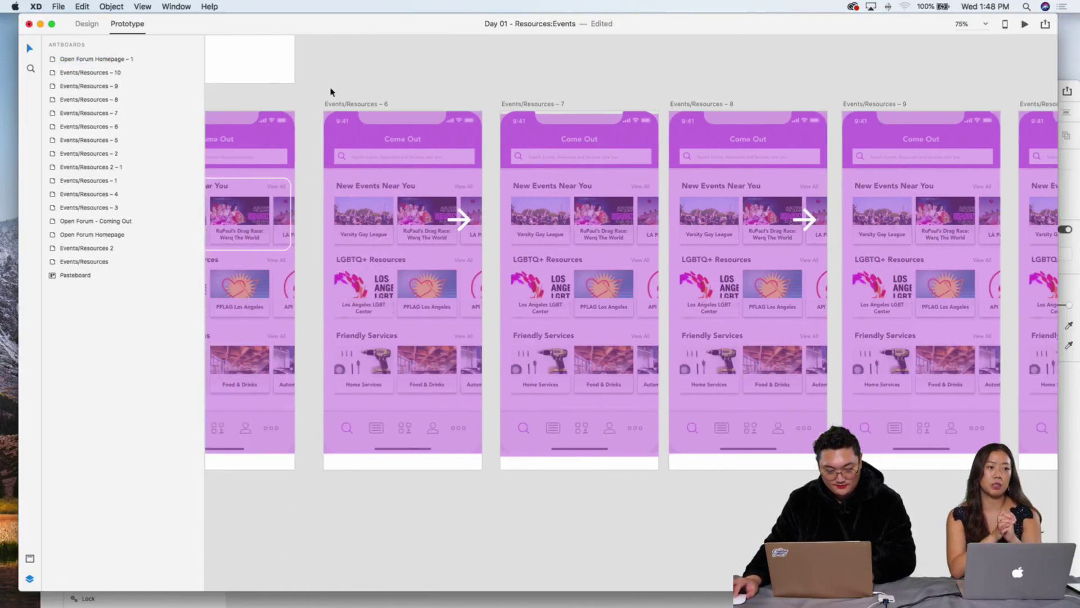
scroll(307, 89, "left", 5)
left_click(487, 106)
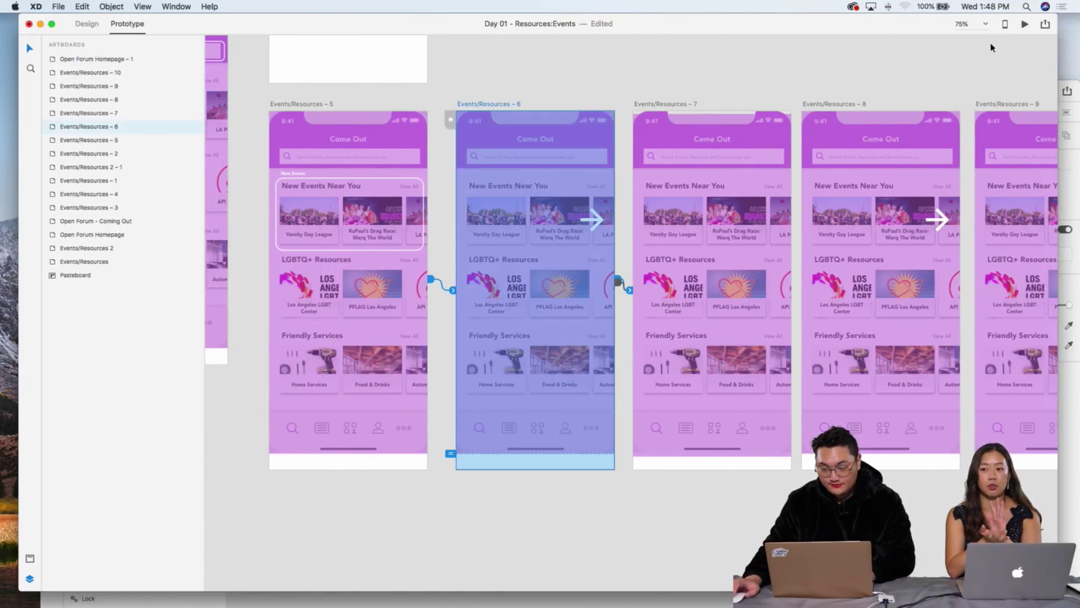
Step: Preview the prototype from Events/Resources – 6, then close and discard the preview recording
left_click(1025, 25)
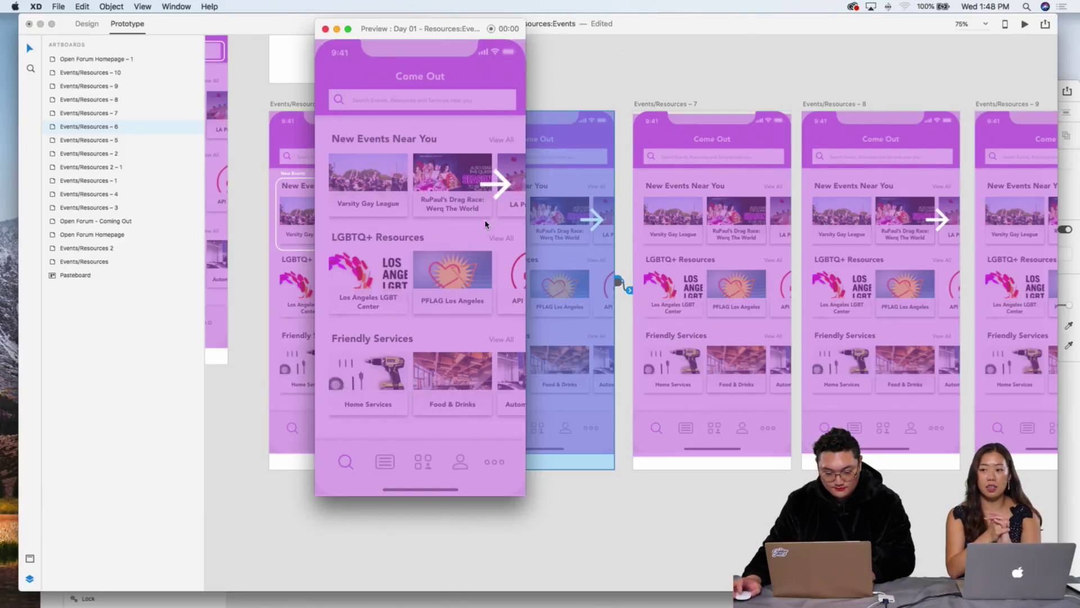
left_click(325, 28)
left_click(535, 106)
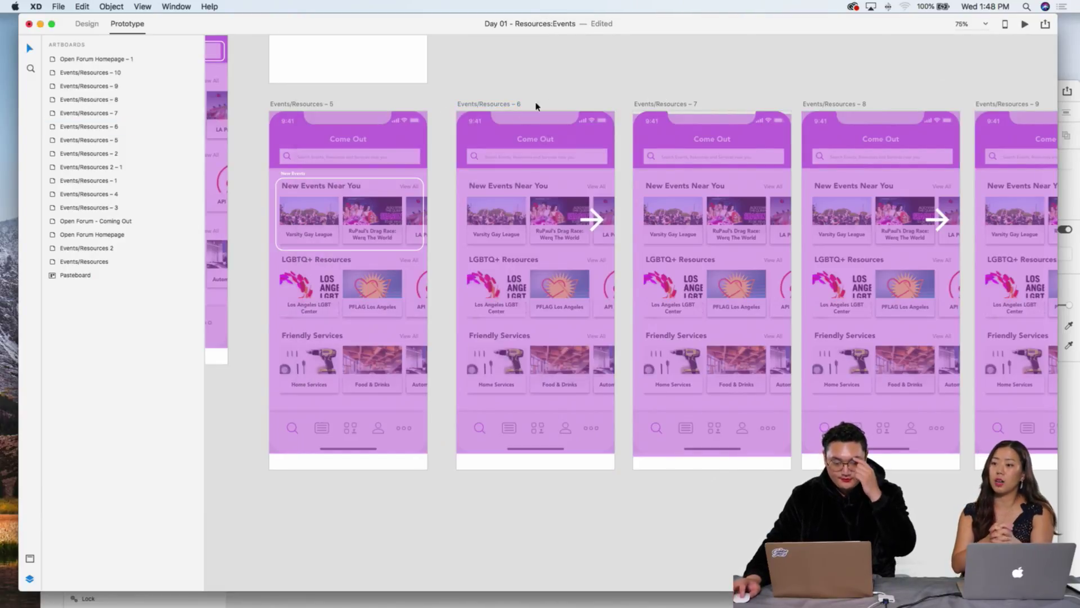
left_click(515, 104)
left_click(1025, 26)
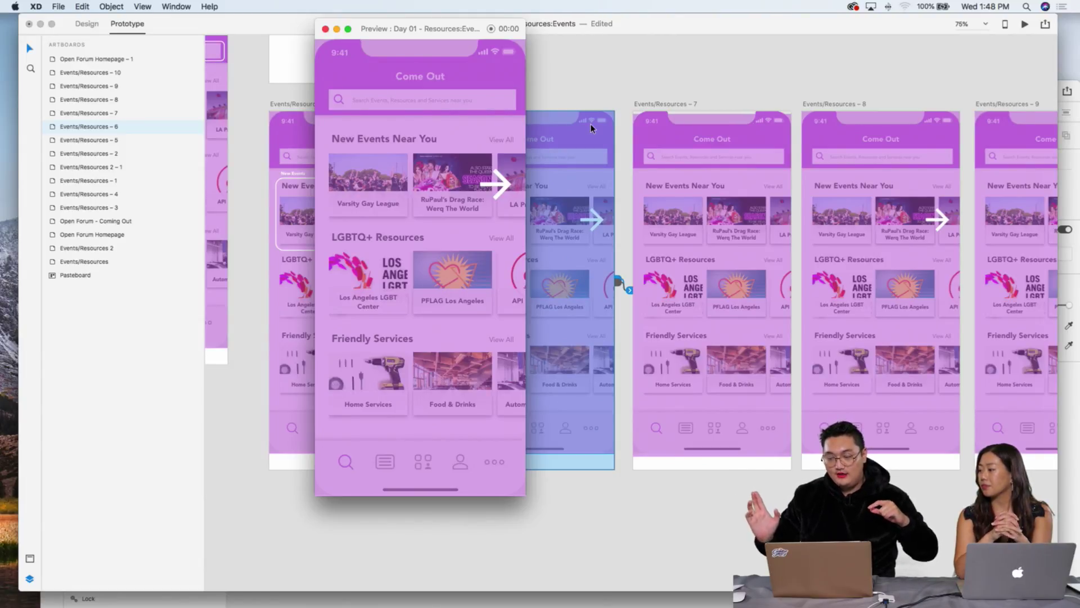
left_click_drag(449, 35, 703, 49)
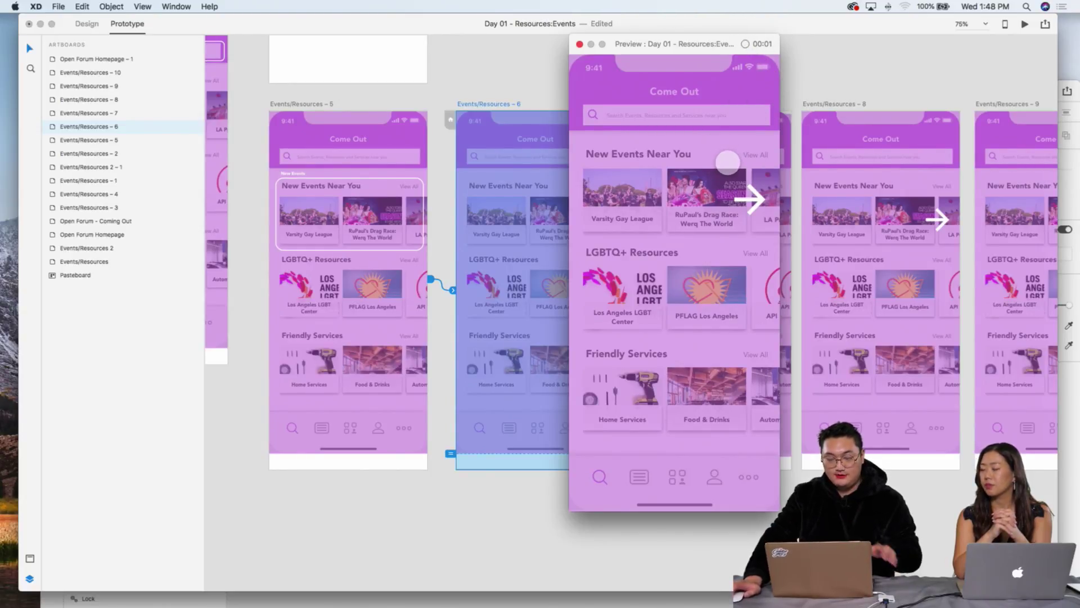
scroll(768, 163, "down", 1)
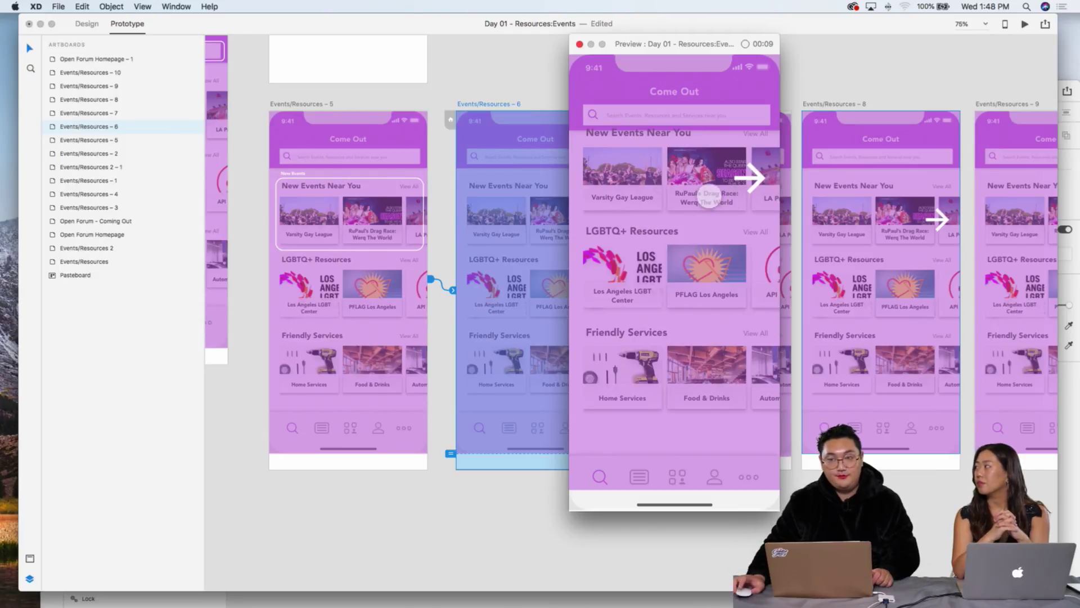
left_click(579, 44)
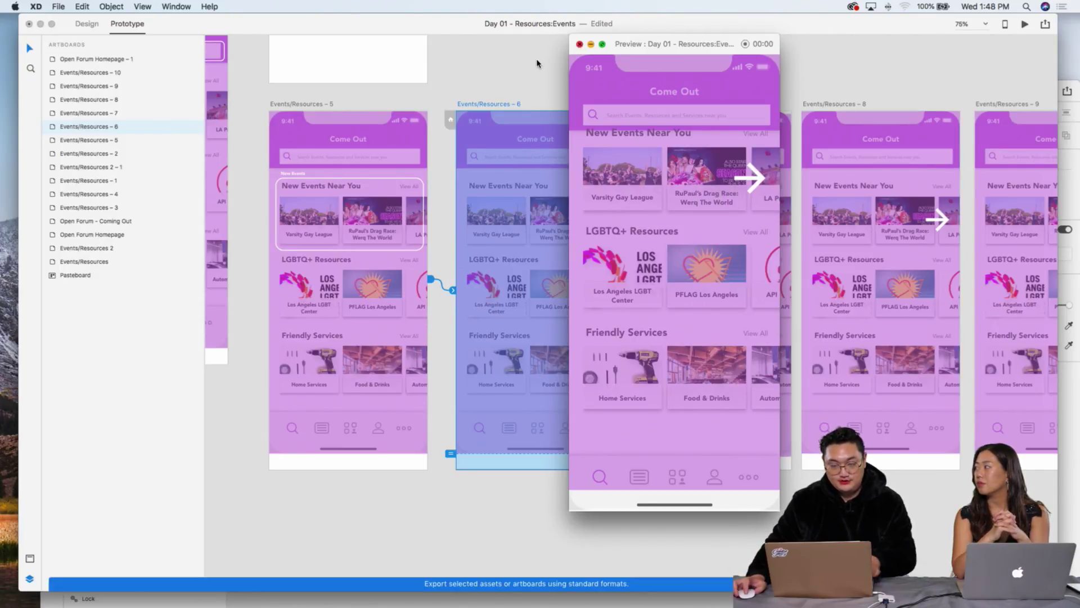
left_click(798, 275)
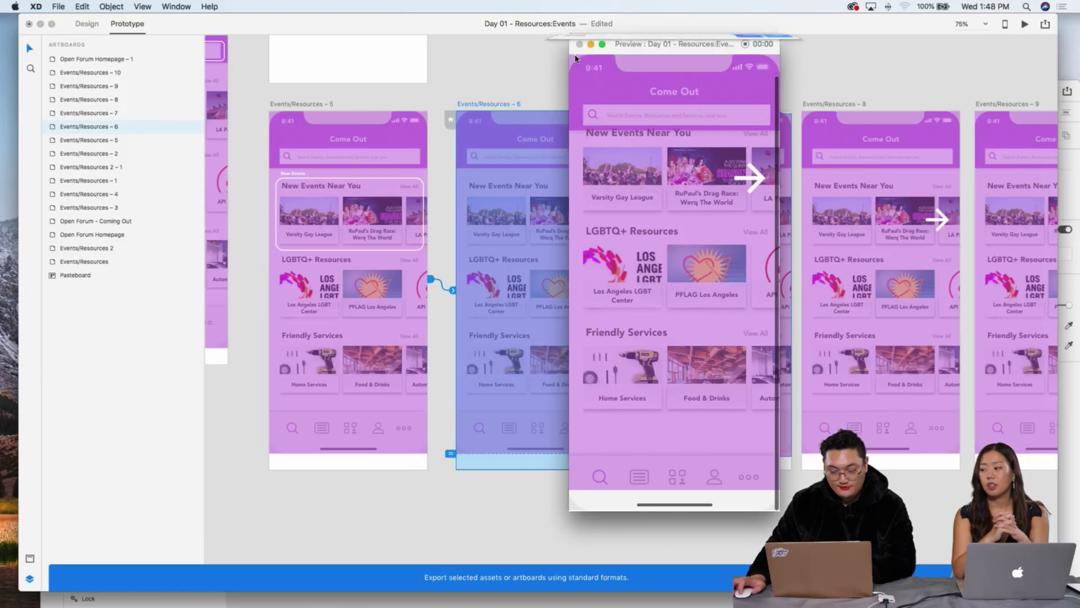
Step: Play the prototype again from Events/Resources – 6 and close the preview
left_click(543, 62)
scroll(611, 122, "right", 5)
scroll(465, 136, "left", 2)
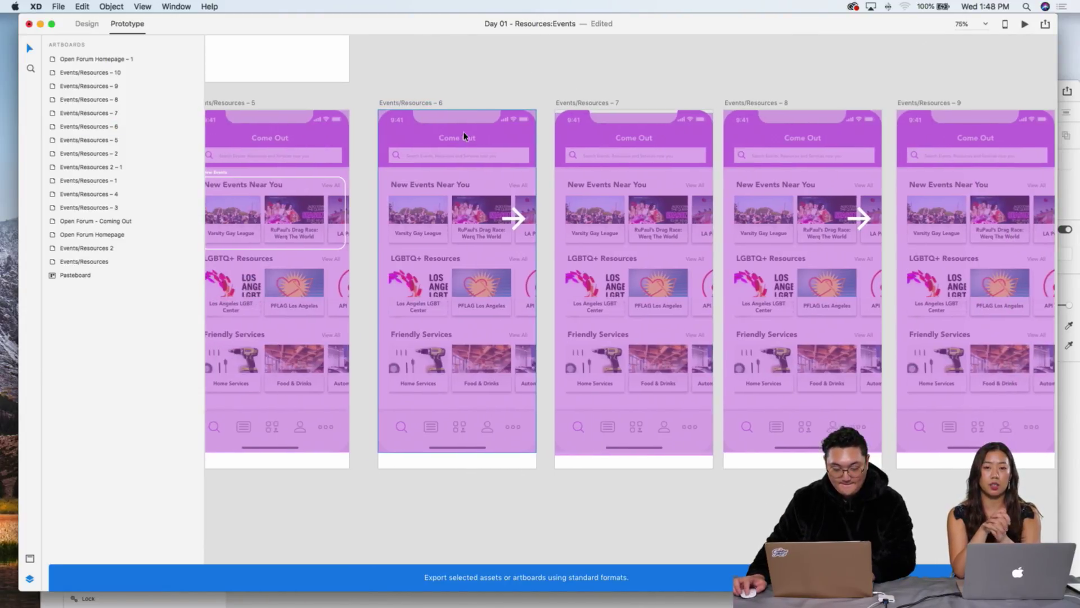
left_click(510, 219)
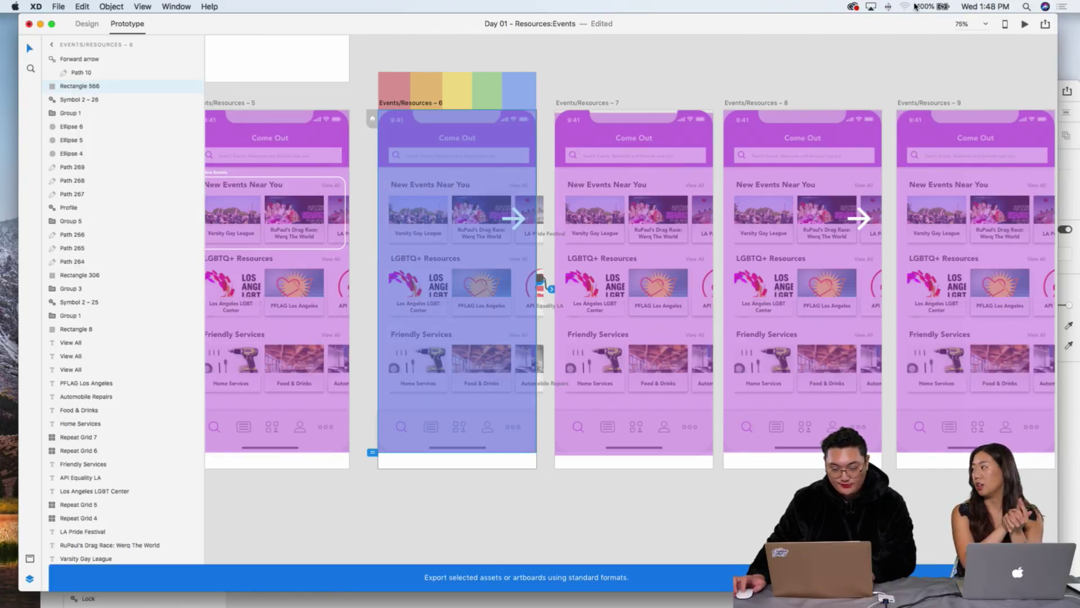
left_click(1022, 24)
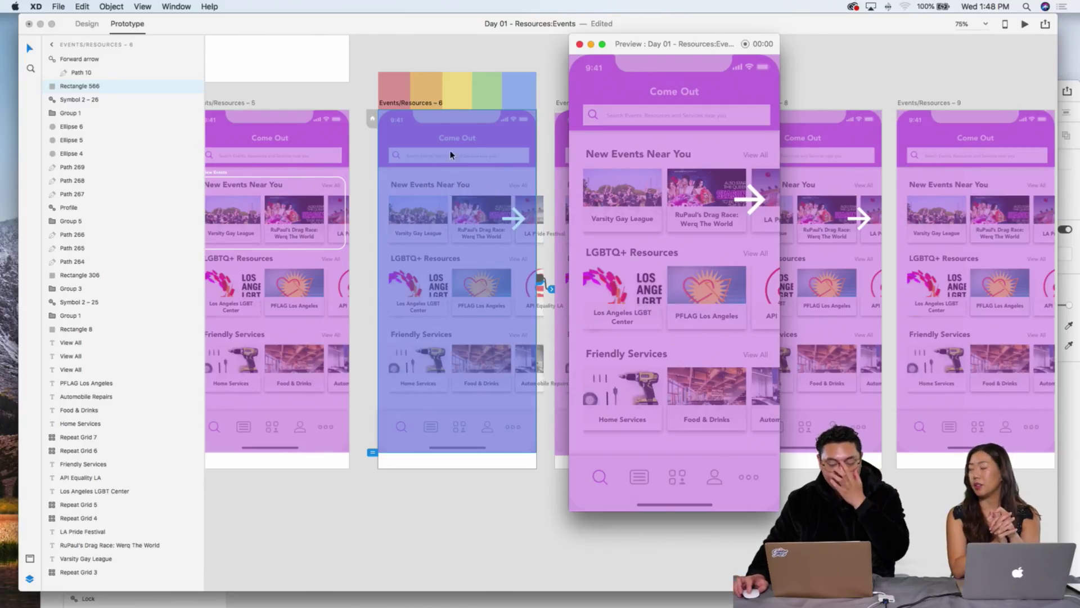
left_click(579, 44)
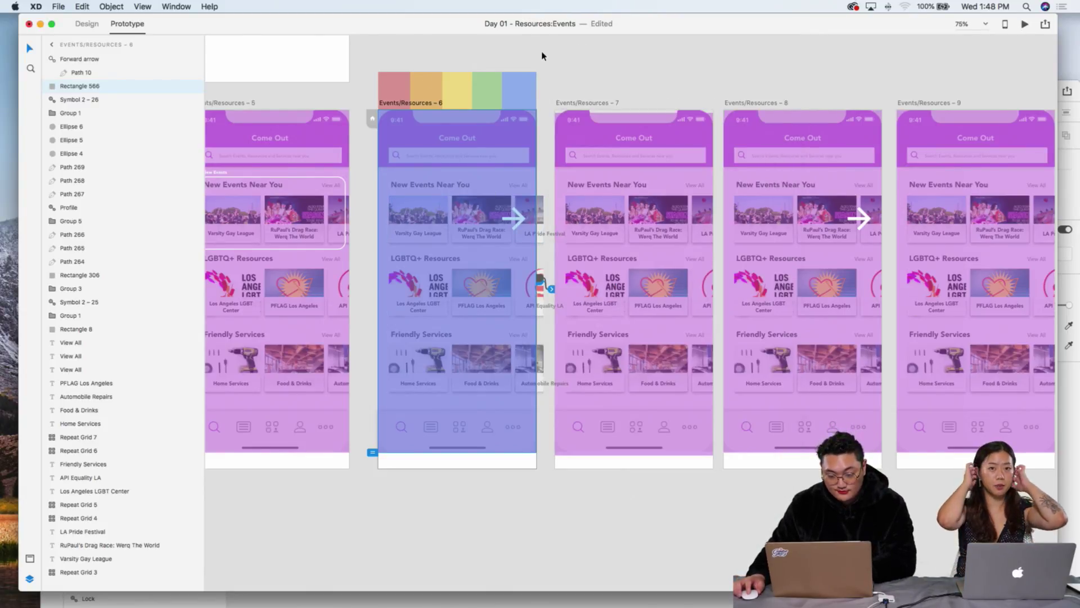
Step: Zoom out and link screen 2's search bar to Events/Resources – 5
left_click(568, 73)
scroll(567, 101, "left", 10)
scroll(567, 110, "right", 4)
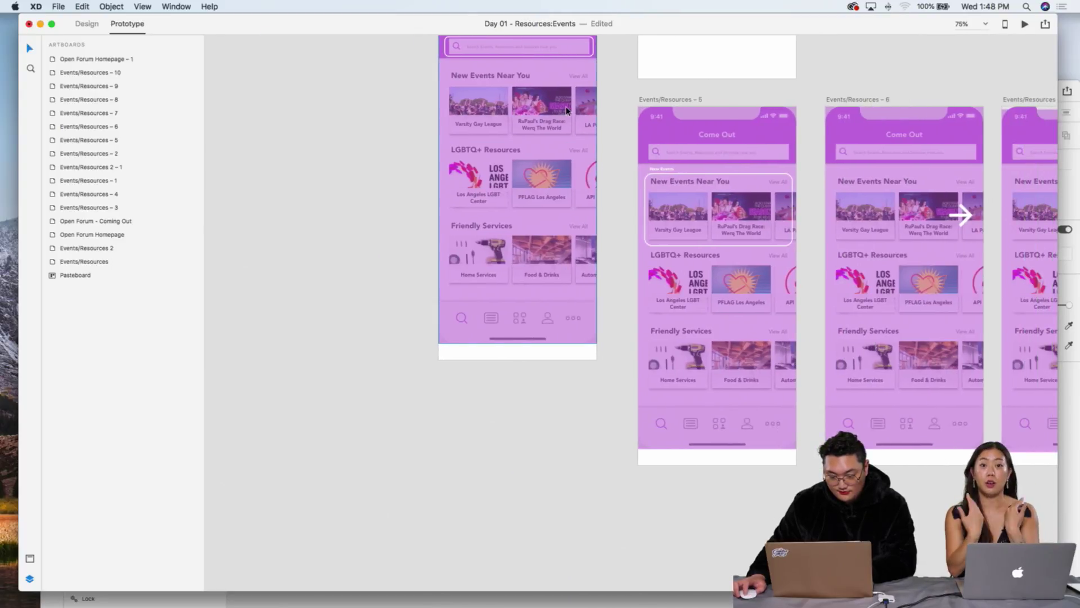
key("super+minus")
left_click(573, 113)
left_click_drag(608, 218, 690, 335)
mouse_move(744, 293)
left_mouse_down()
mouse_move(782, 312)
mouse_move(730, 286)
left_mouse_up()
left_click(679, 174)
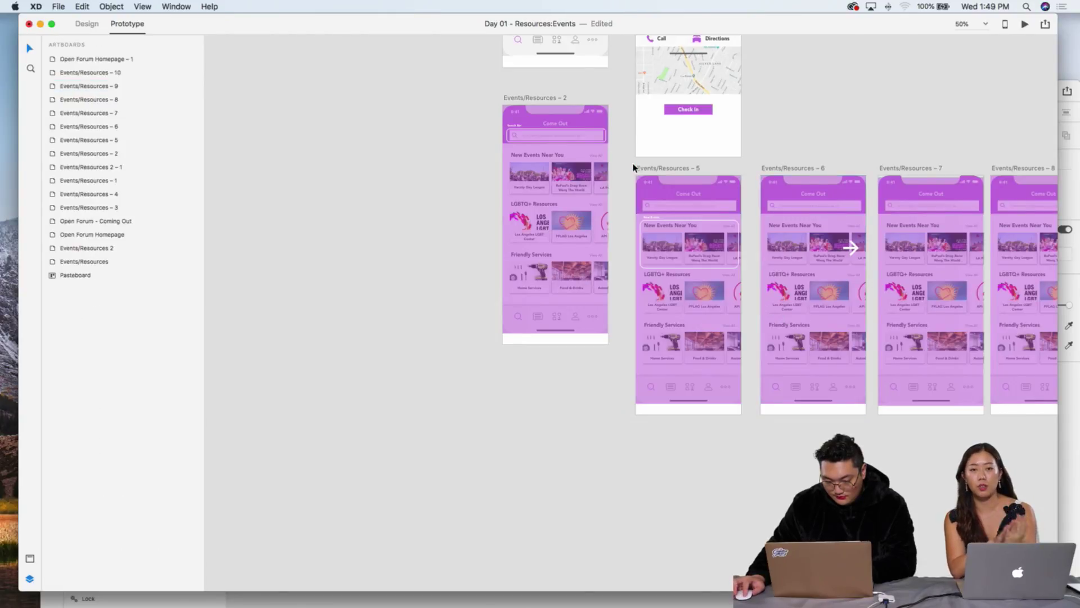
Step: Preview the prototype starting from Events/Resources – 1
scroll(692, 225, "up", 10)
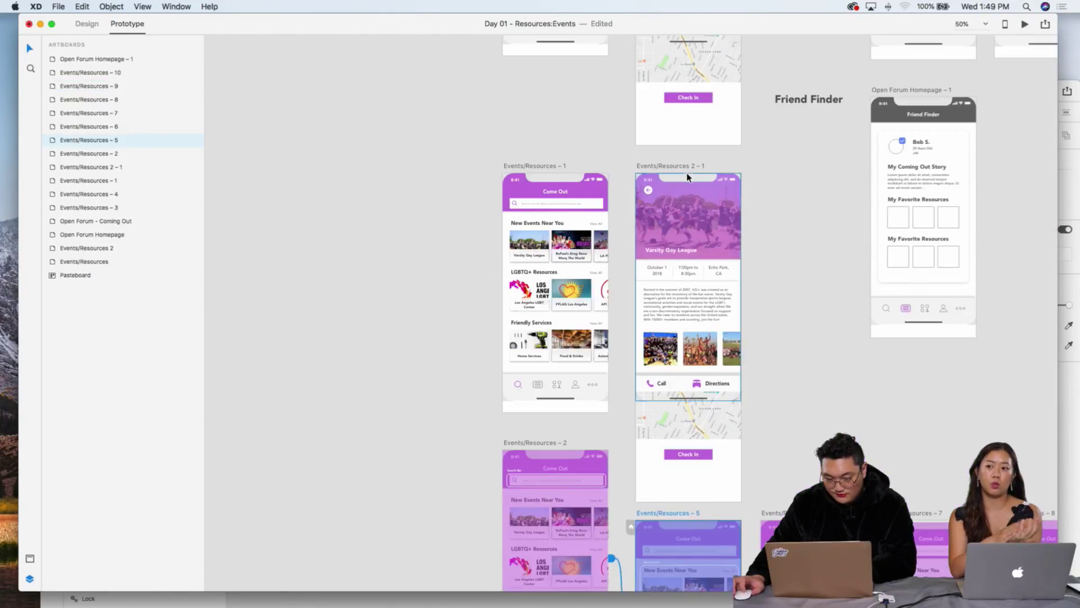
scroll(625, 176, "down", 5)
left_click(604, 164)
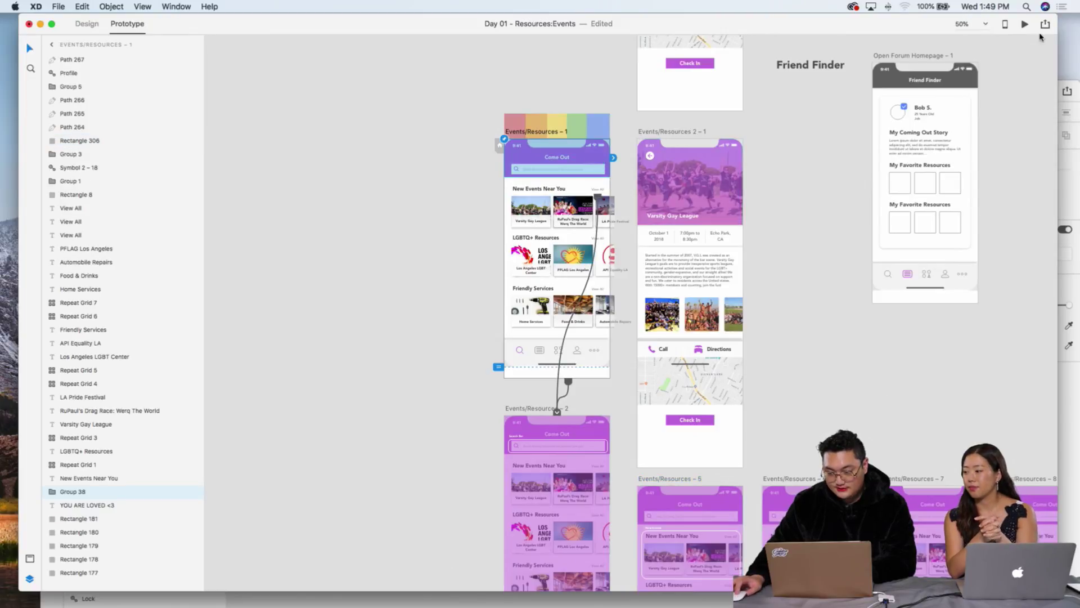
left_click(1018, 26)
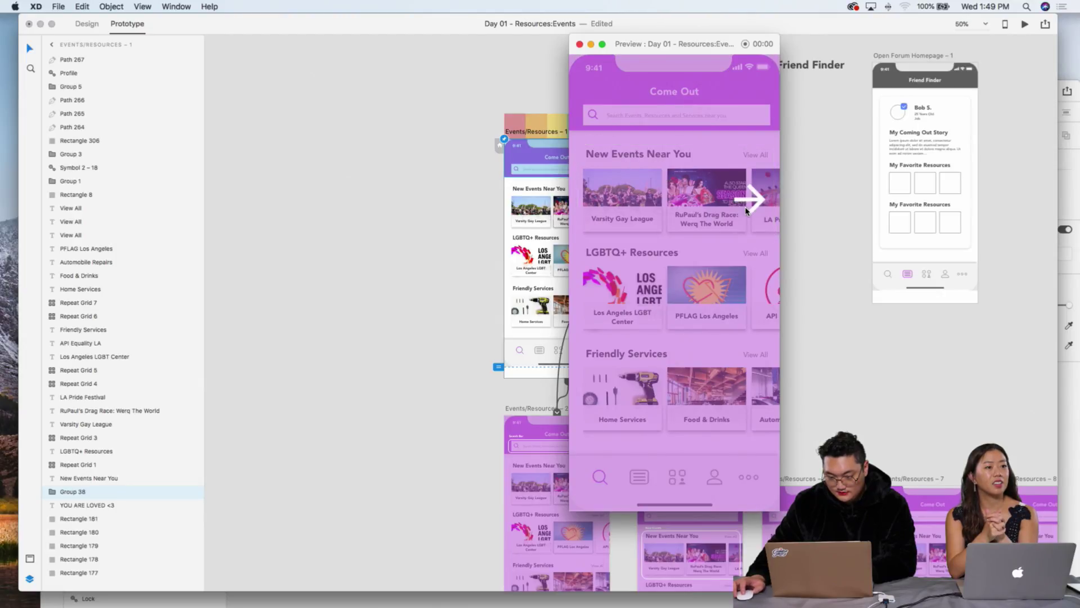
left_click(862, 305)
scroll(864, 315, "down", 5)
scroll(864, 315, "right", 10)
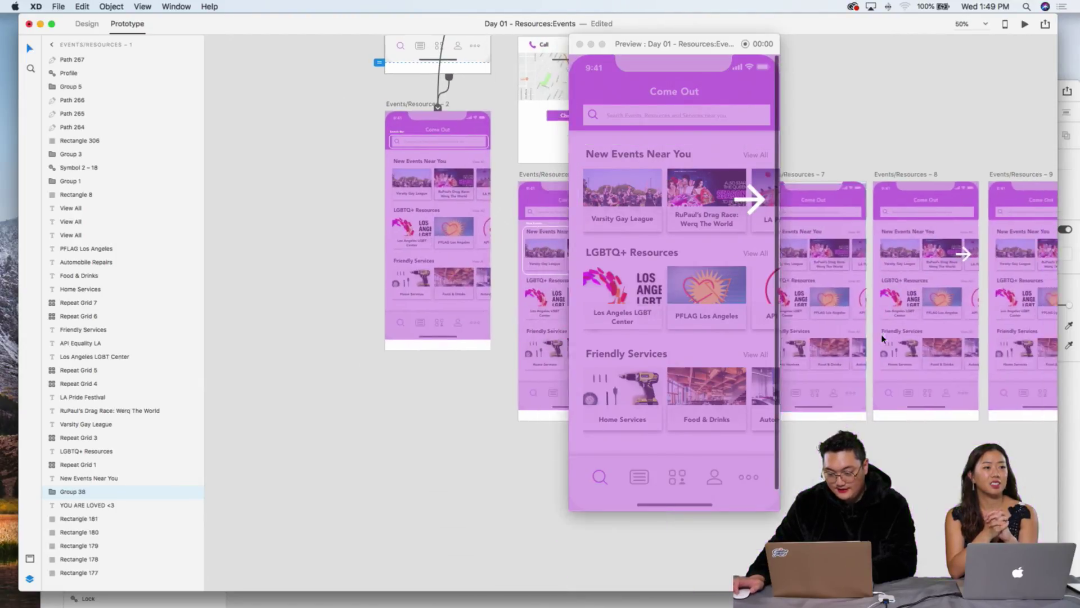
Step: Close the preview and Option-drag Events/Resources – 10 to duplicate it as screen 11
left_click(579, 43)
left_click(617, 173)
left_click_drag(617, 174, 743, 173)
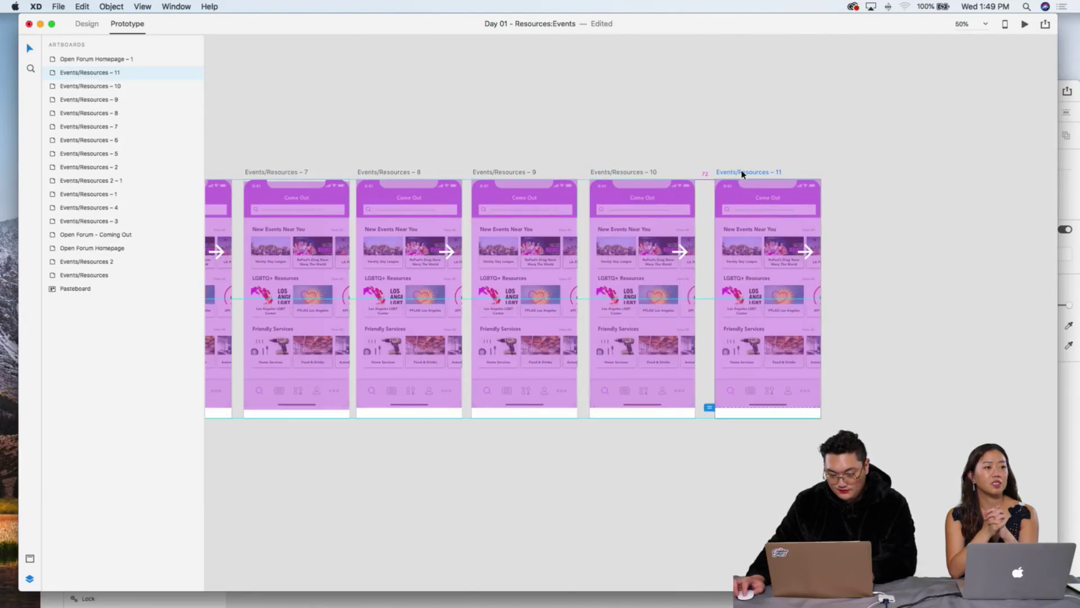
Step: In design mode, select the Check In button and its background
left_click(834, 251)
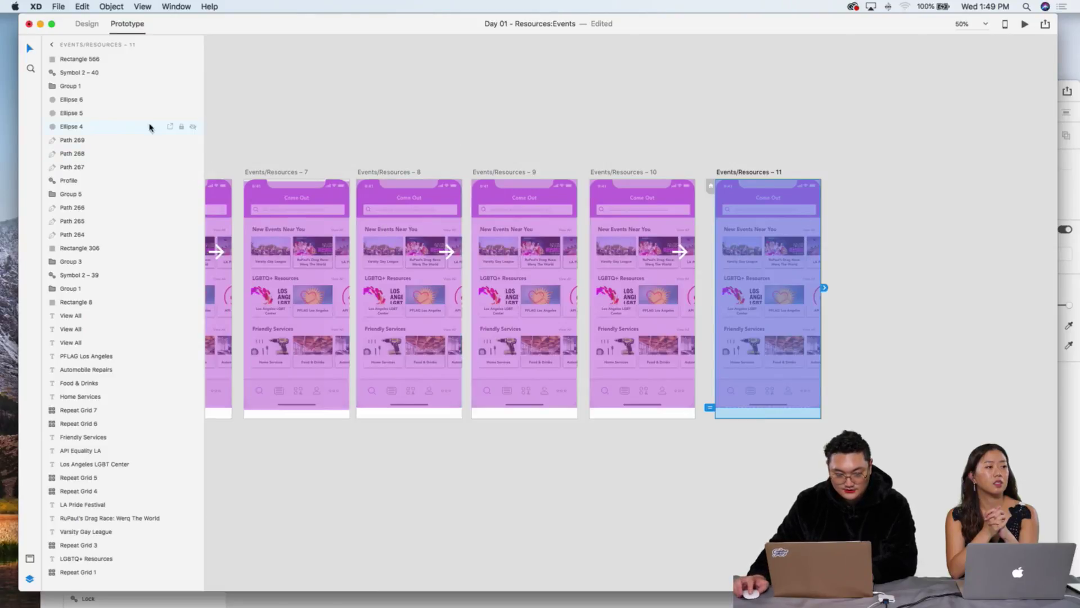
scroll(460, 162, "up", 10)
scroll(461, 161, "left", 10)
scroll(537, 228, "up", 5)
scroll(536, 227, "left", 2)
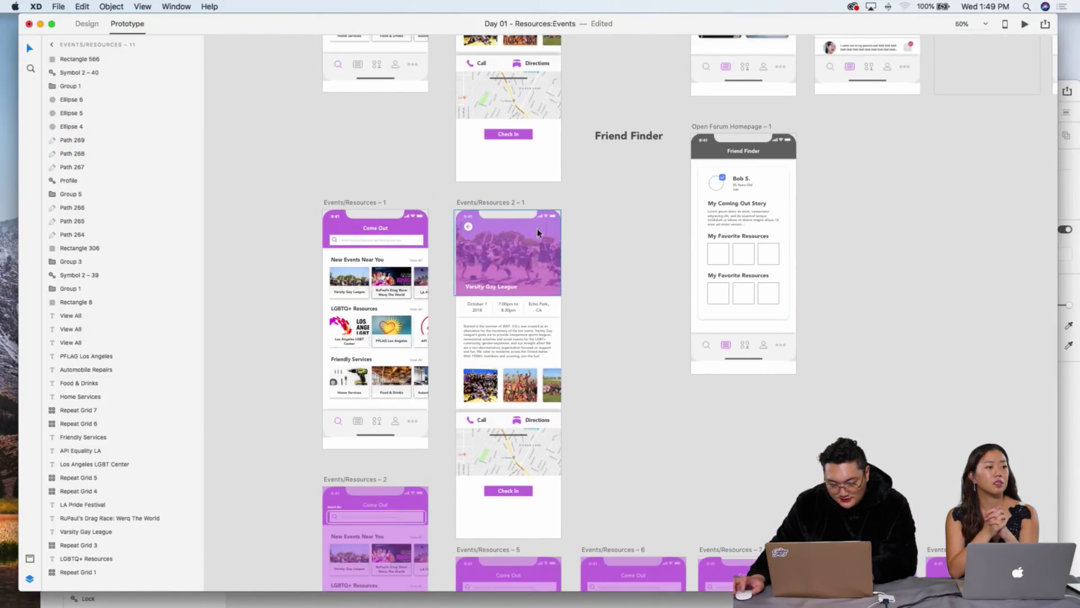
left_click_drag(419, 210, 540, 212)
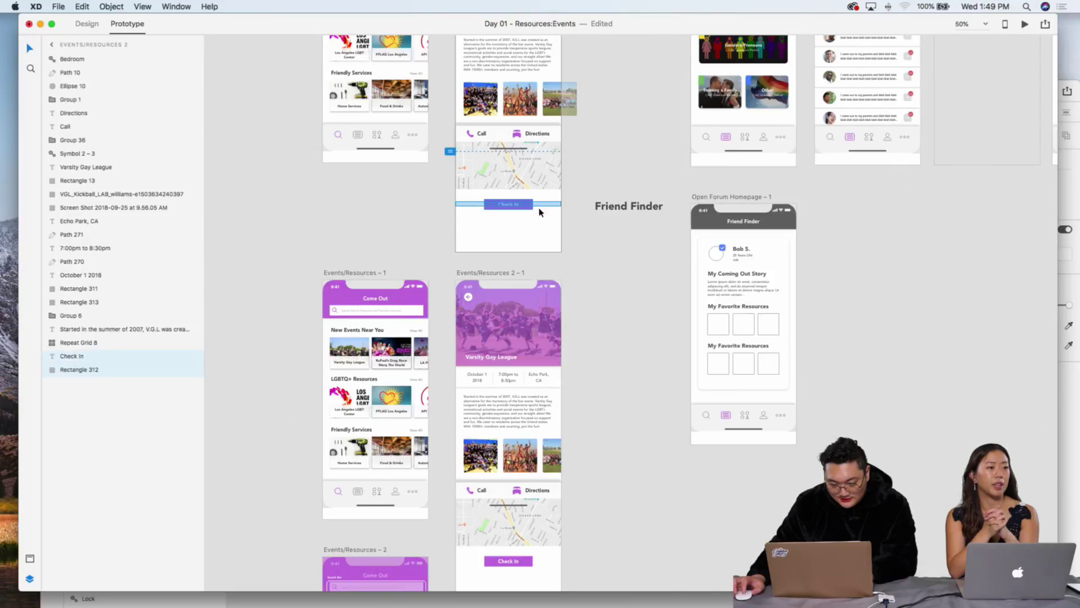
left_click(87, 23)
left_click(415, 211)
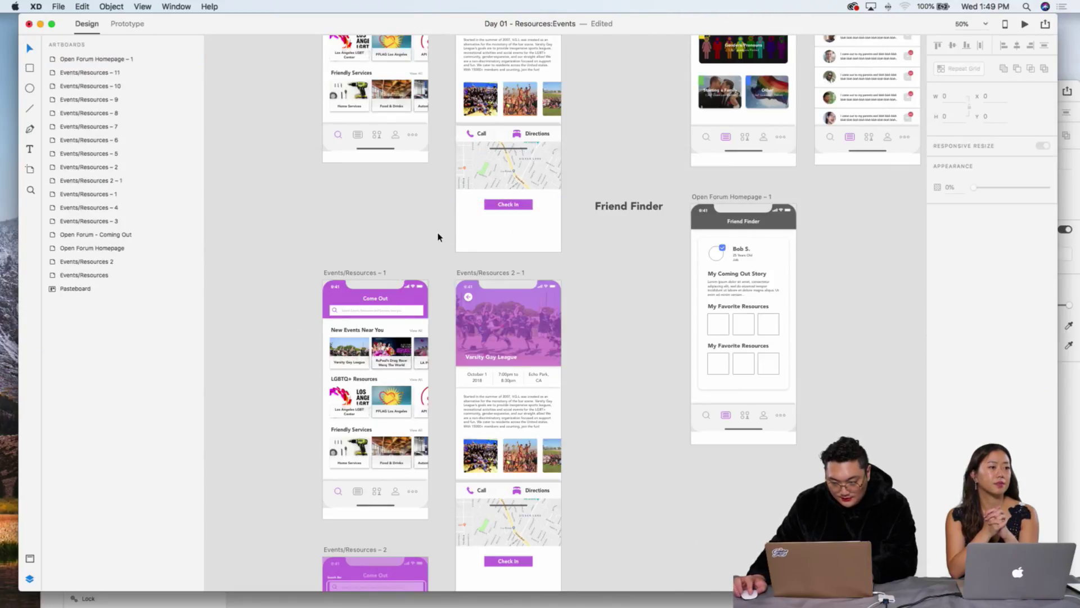
left_click_drag(439, 237, 591, 209)
Step: Paste the Check In button into Events/Resources – 11
scroll(650, 289, "down", 5)
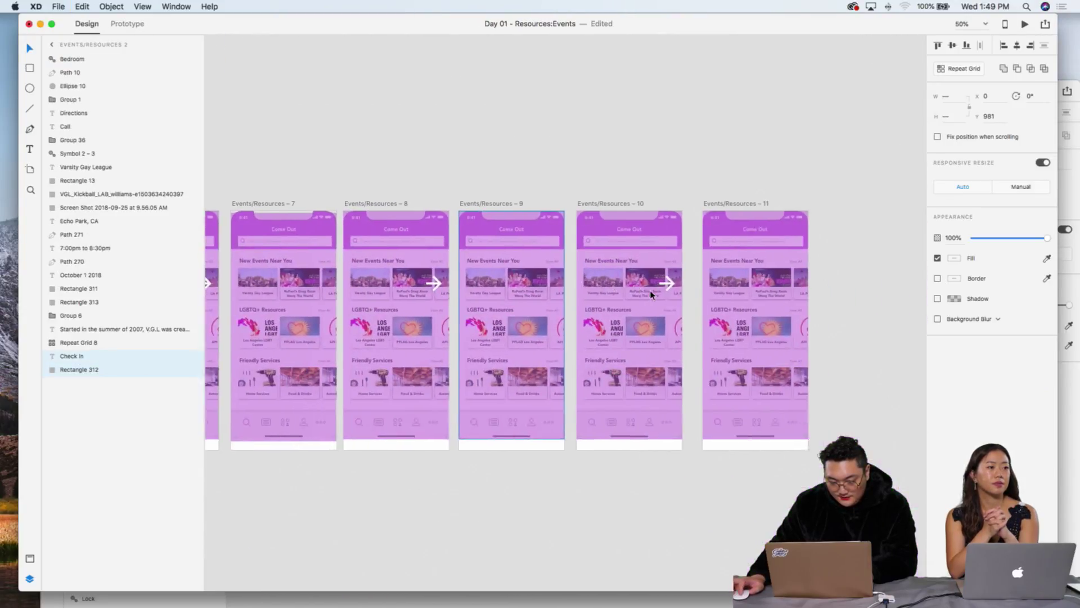
scroll(649, 289, "up", 10)
scroll(649, 287, "left", 5)
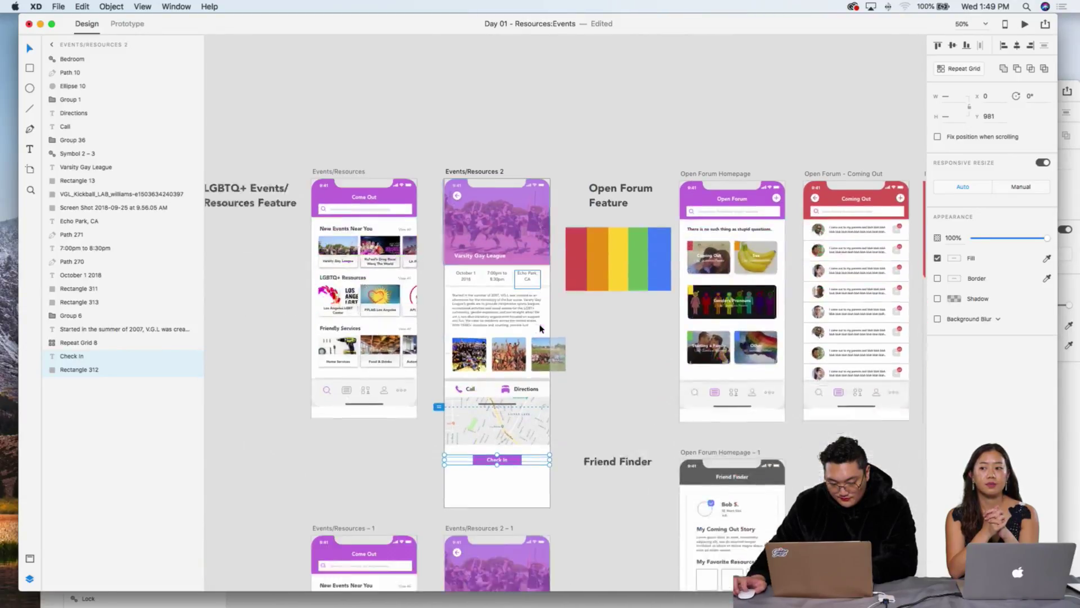
scroll(562, 338, "down", 6)
scroll(579, 345, "right", 5)
scroll(584, 344, "up", 3)
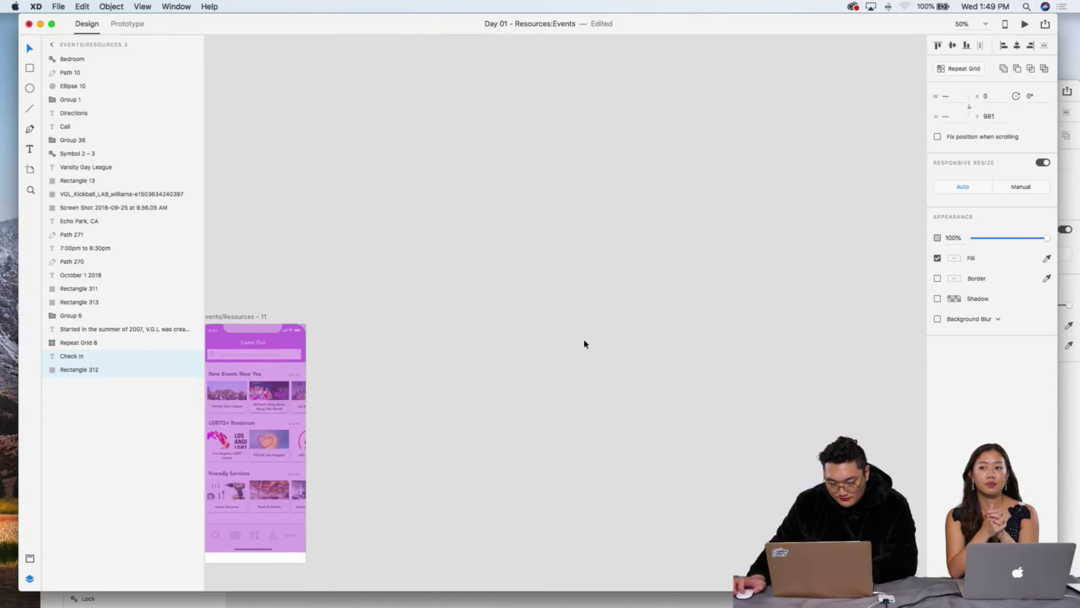
scroll(584, 344, "down", 5)
scroll(584, 344, "left", 5)
key("super+v")
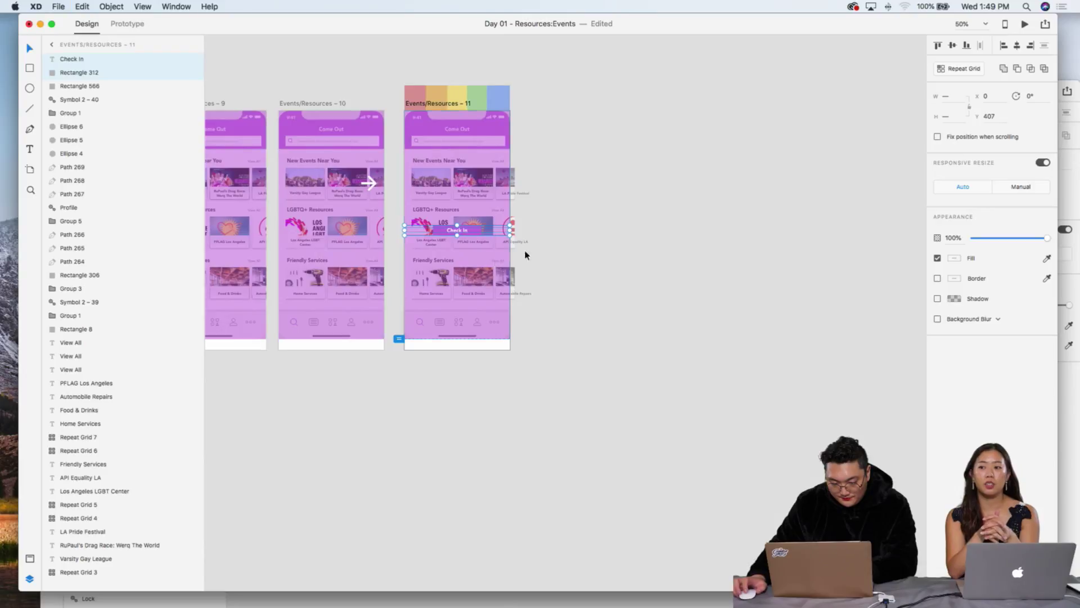
Step: Set the Check In button's fill to white on artboard 11
left_click(526, 255)
scroll(508, 229, "up", 5)
scroll(495, 189, "left", 5)
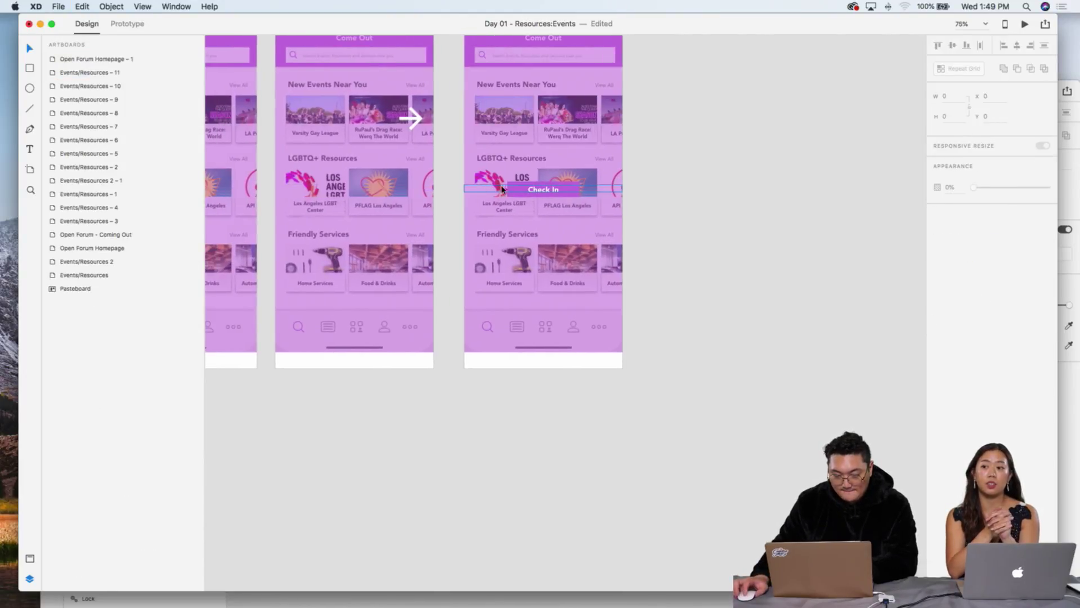
left_click(567, 185)
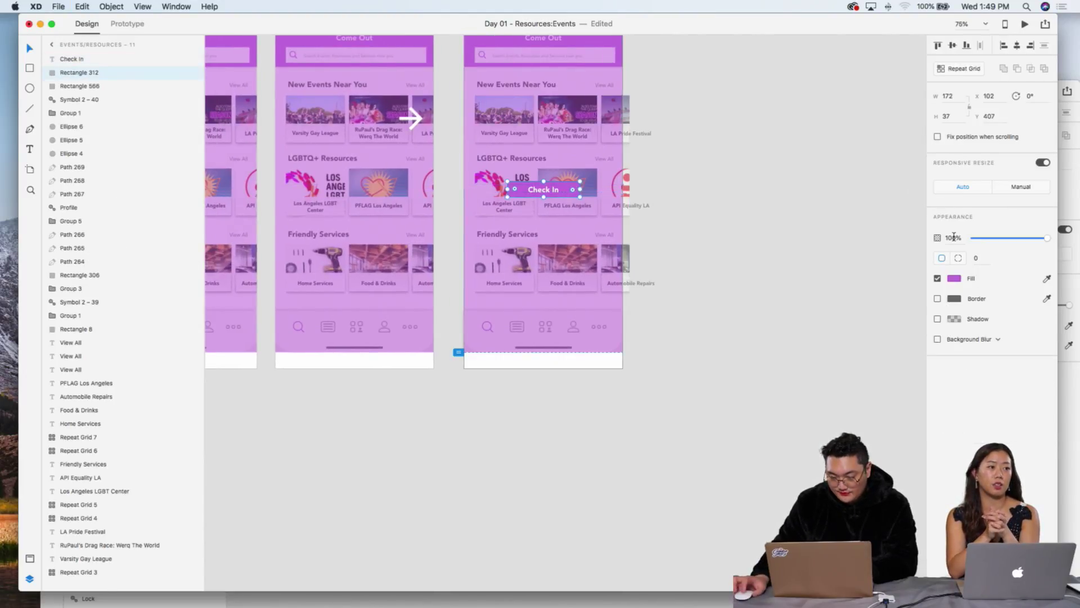
left_click(957, 279)
left_click(828, 224)
left_click(735, 164)
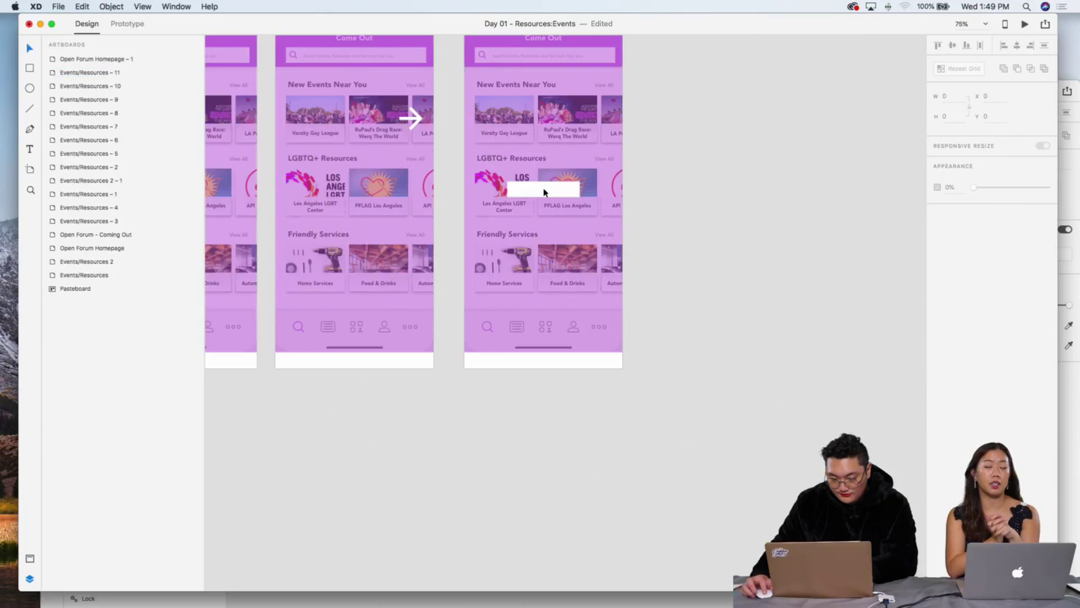
Step: Eyedrop the purple header colour onto the Check In text
left_click(541, 193)
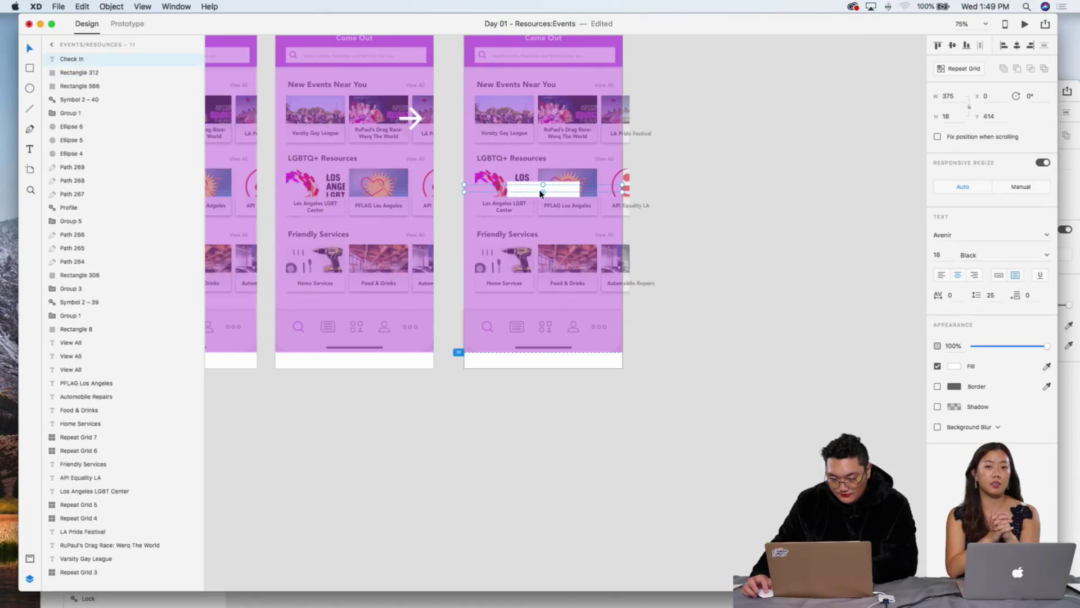
left_click(1047, 366)
left_click(571, 39)
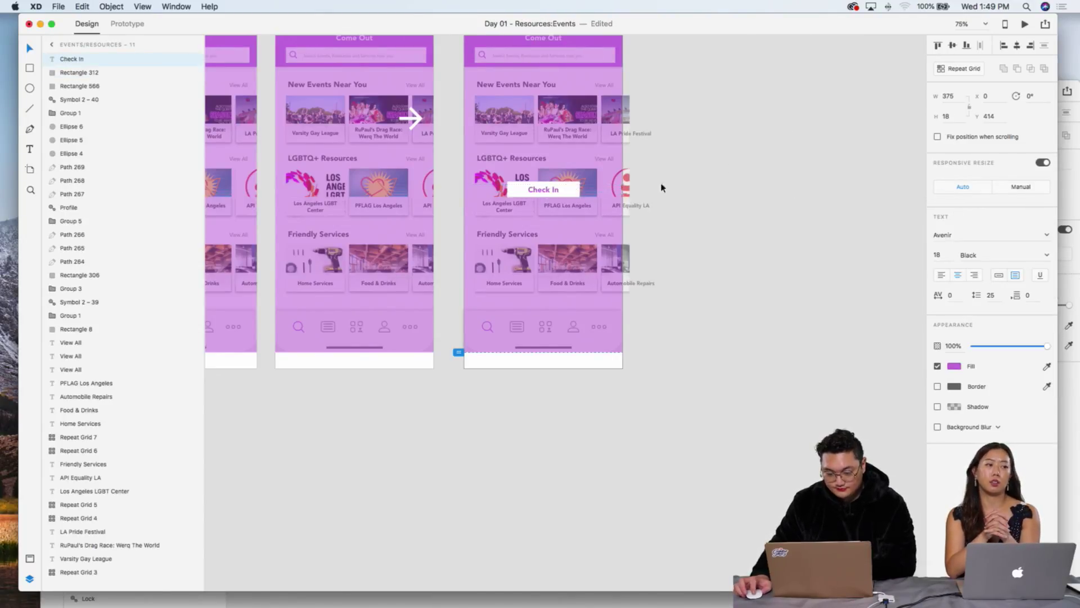
key("Escape")
Step: Reselect the button text, then select the small New Events label on artboard 5
left_click(538, 193)
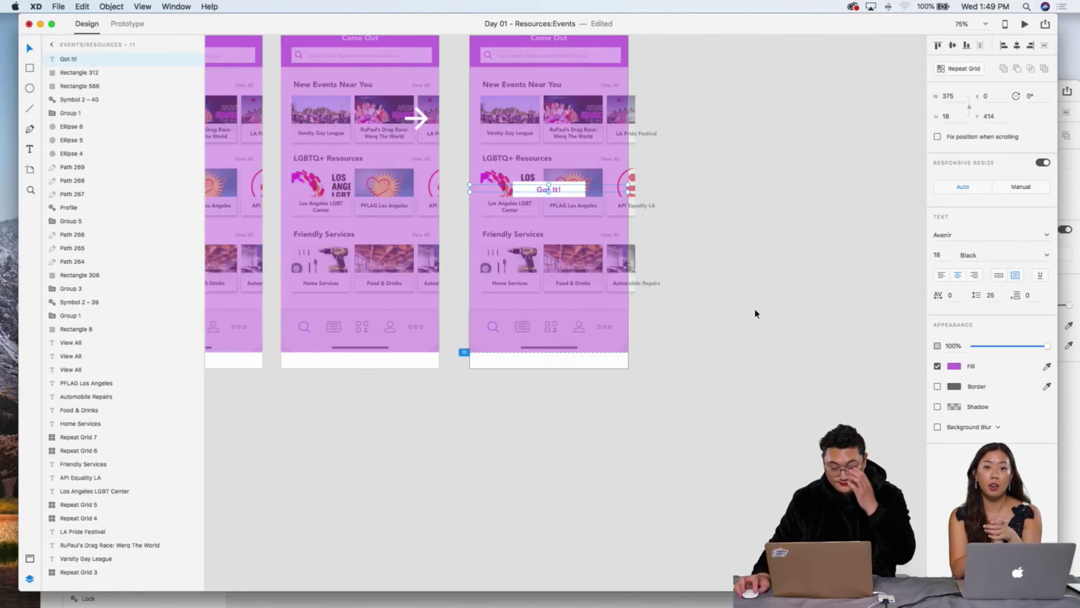
scroll(754, 308, "left", 10)
scroll(755, 314, "left", 10)
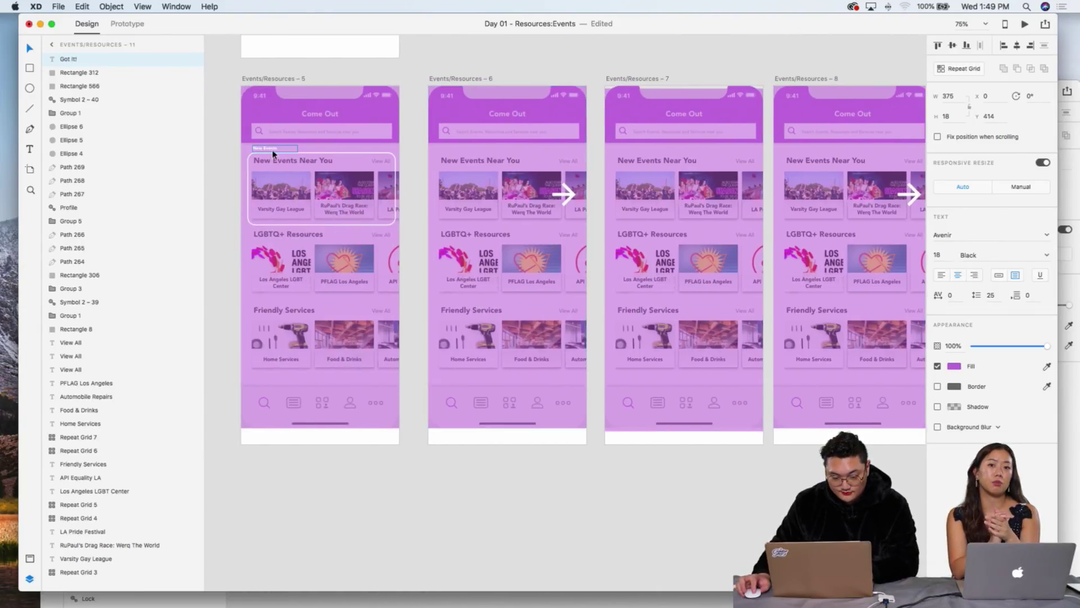
left_click(272, 149)
Step: Paste the New Events label into Events/Resources – 7 and move it over the events row
left_click(637, 196)
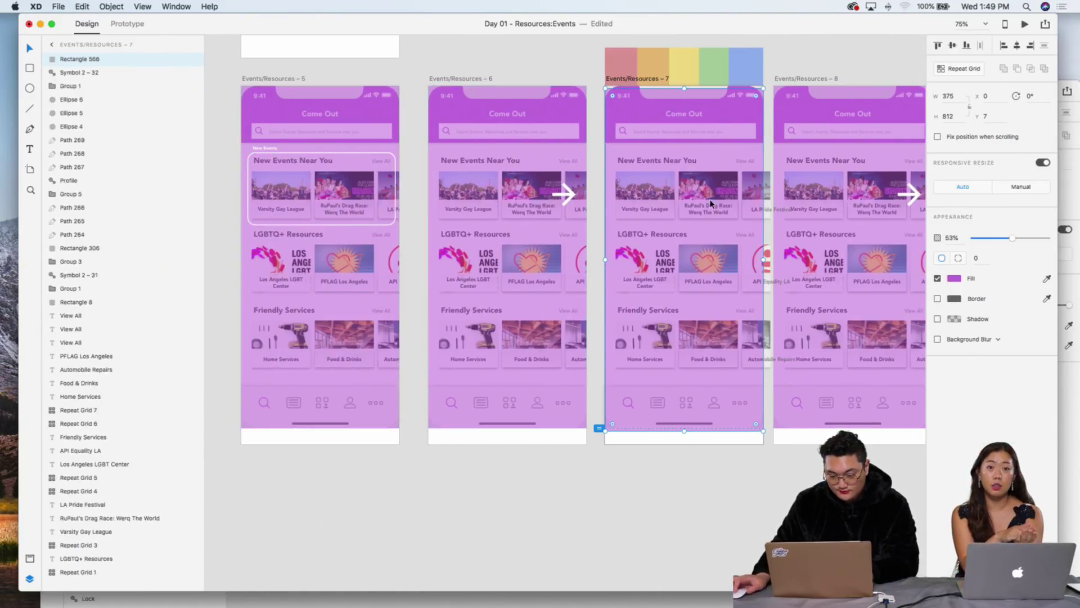
key("ctrl+v")
left_click_drag(631, 149, 748, 195)
scroll(746, 195, "up", 5)
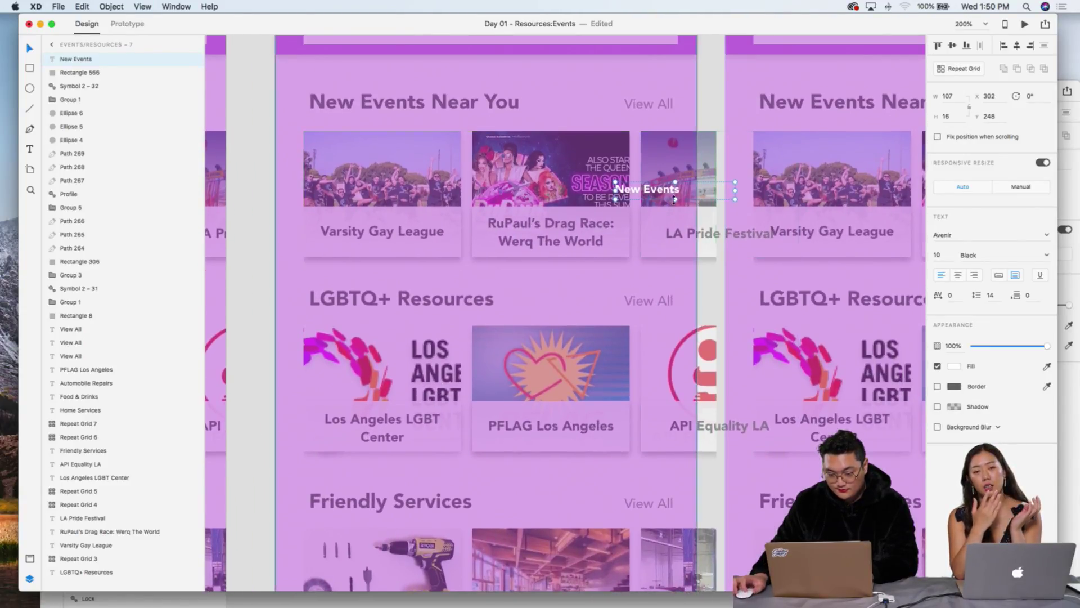
Step: Retype the label as Swipe at font size 16 and nudge it into place
double_click(674, 198)
type("Swipe")
key("Escape")
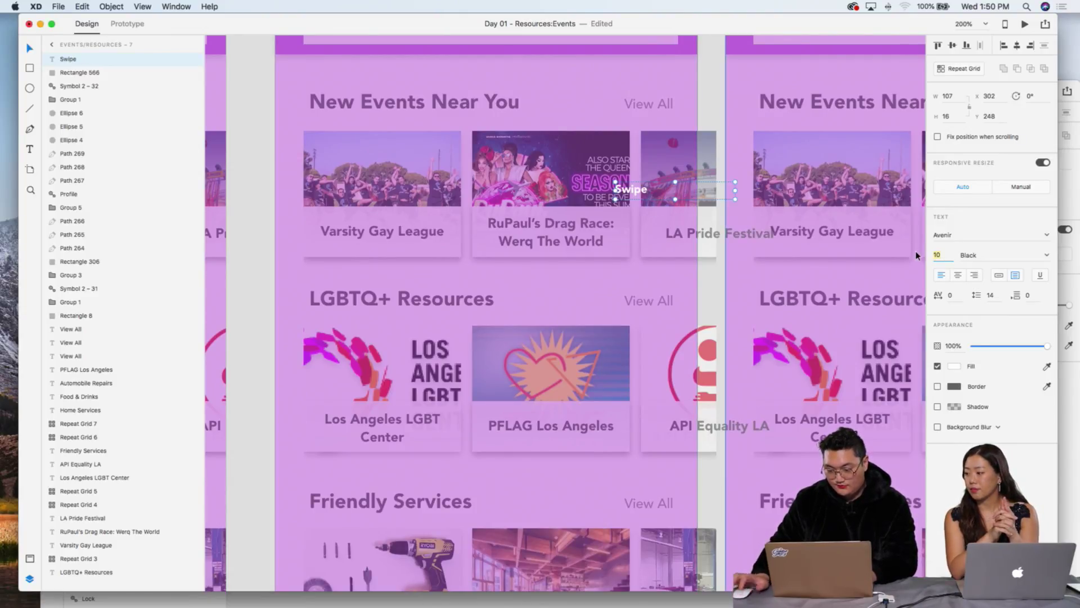
key("Up")
key("Up")
key("Up")
key("Up")
key("Up")
key("Up")
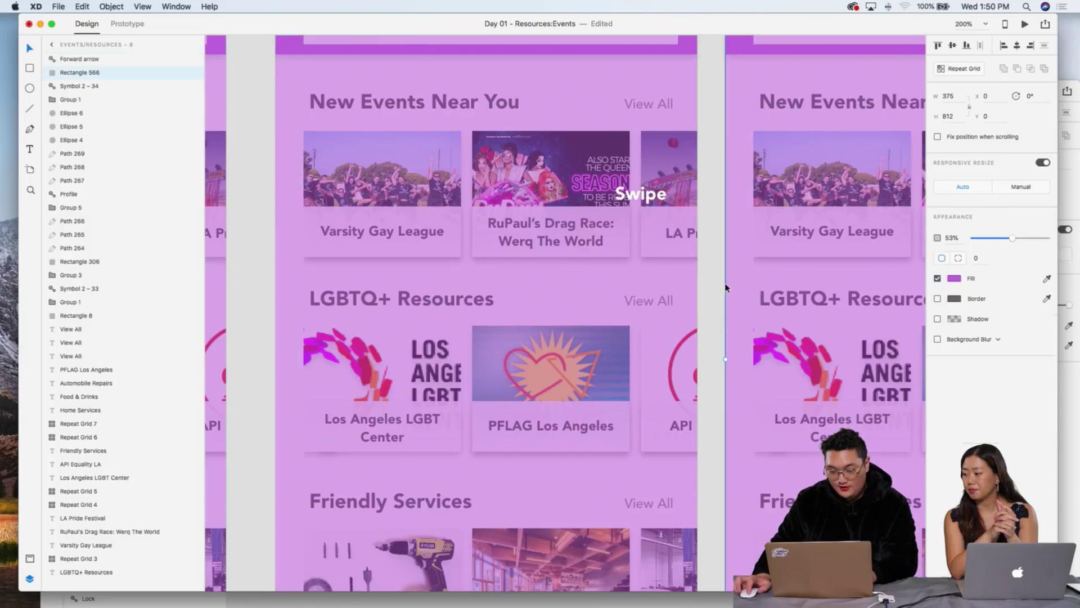
left_click_drag(732, 199, 720, 207)
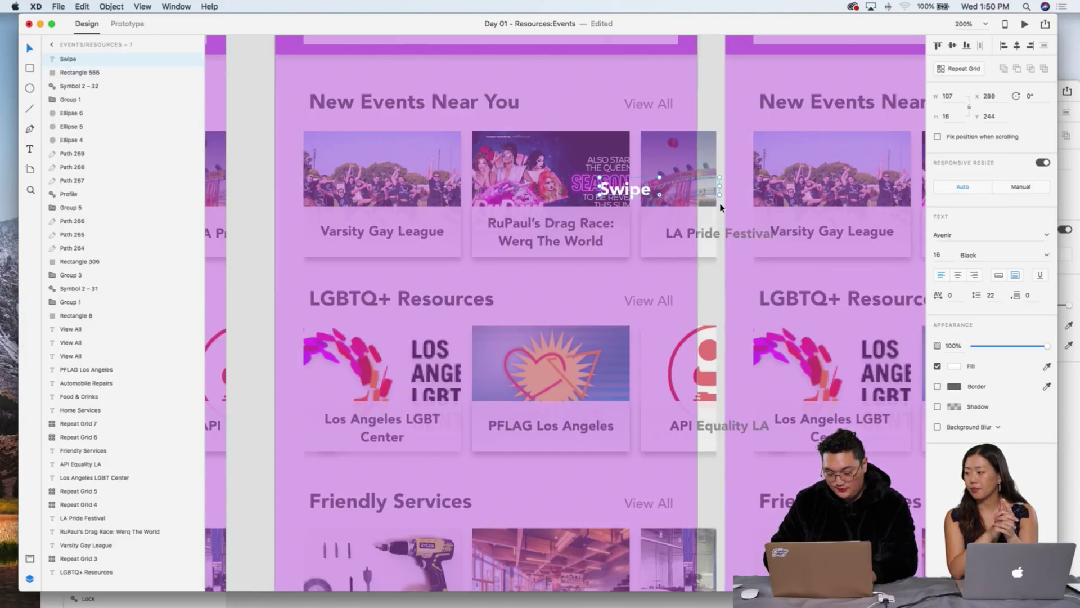
Step: Check the forward arrow and purple overlay positions on artboard 6
scroll(720, 207, "down", 5)
scroll(718, 208, "right", 5)
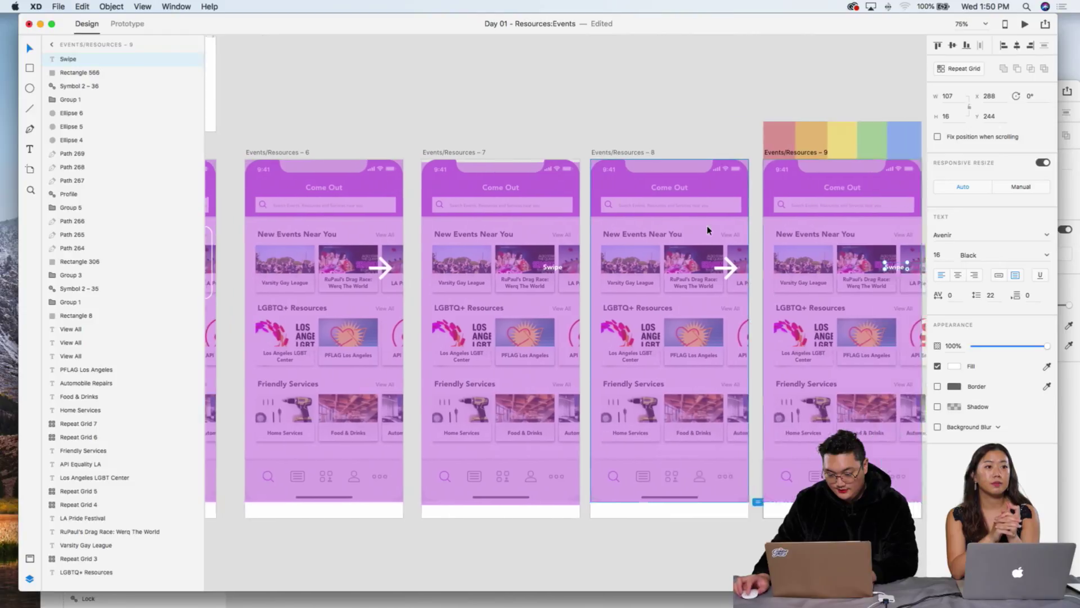
scroll(708, 231, "left", 3)
left_click(473, 269)
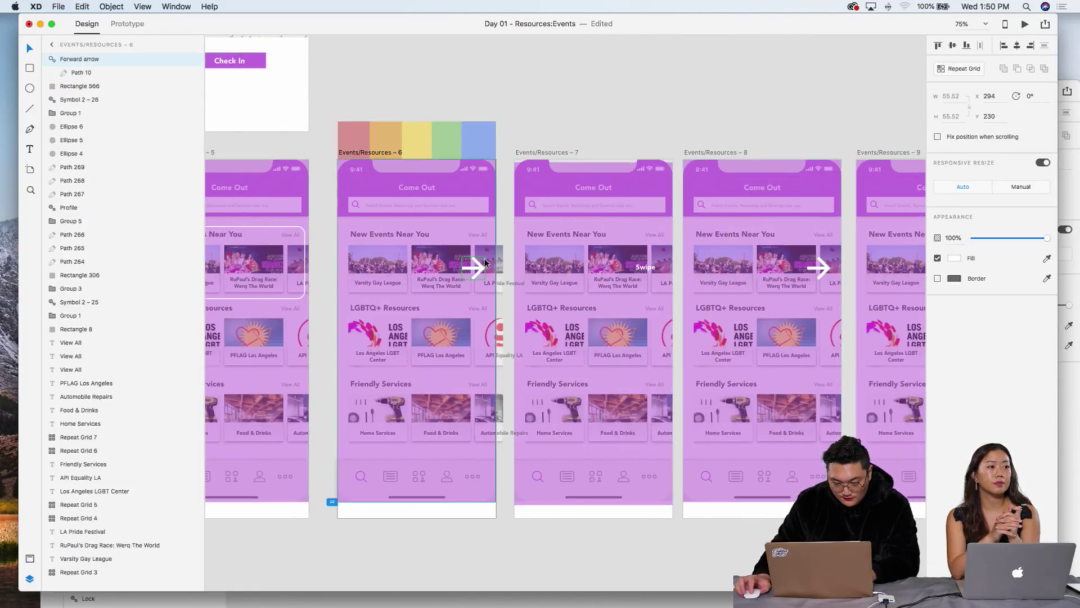
left_click(537, 135)
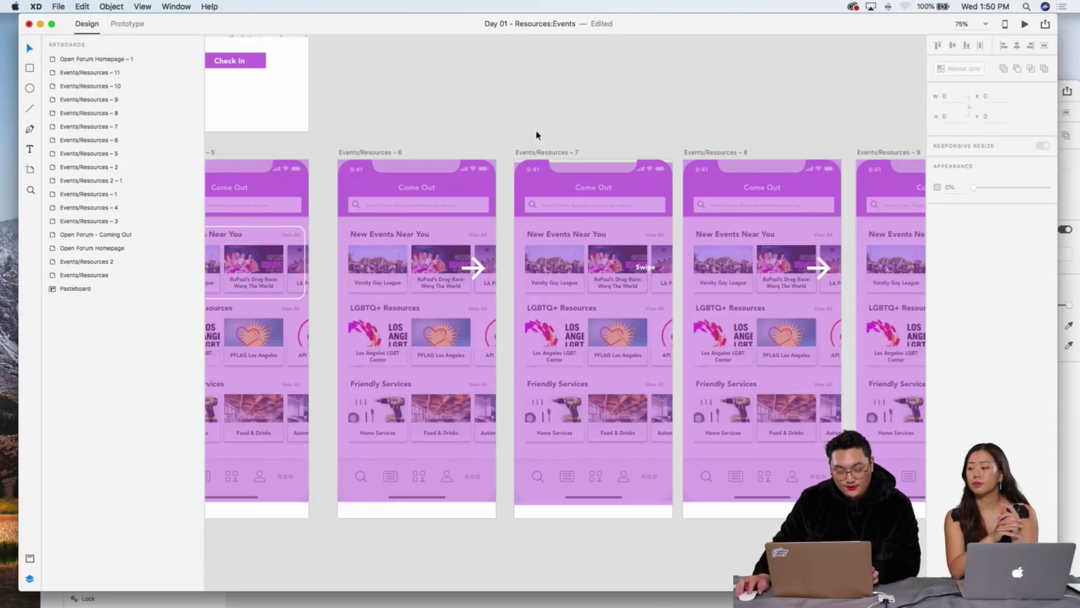
left_click(478, 273)
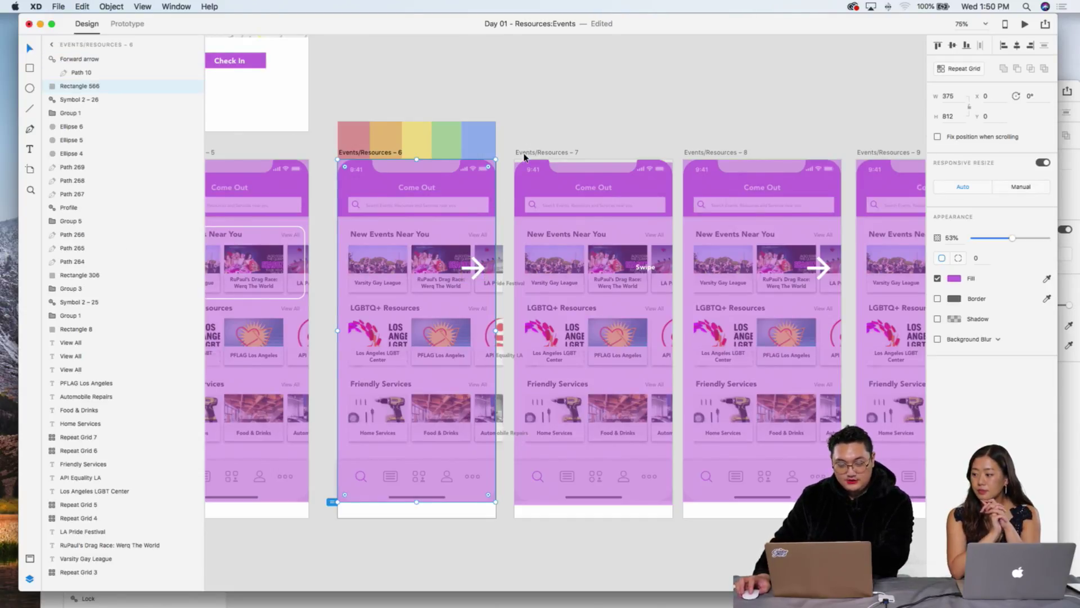
left_click(478, 271)
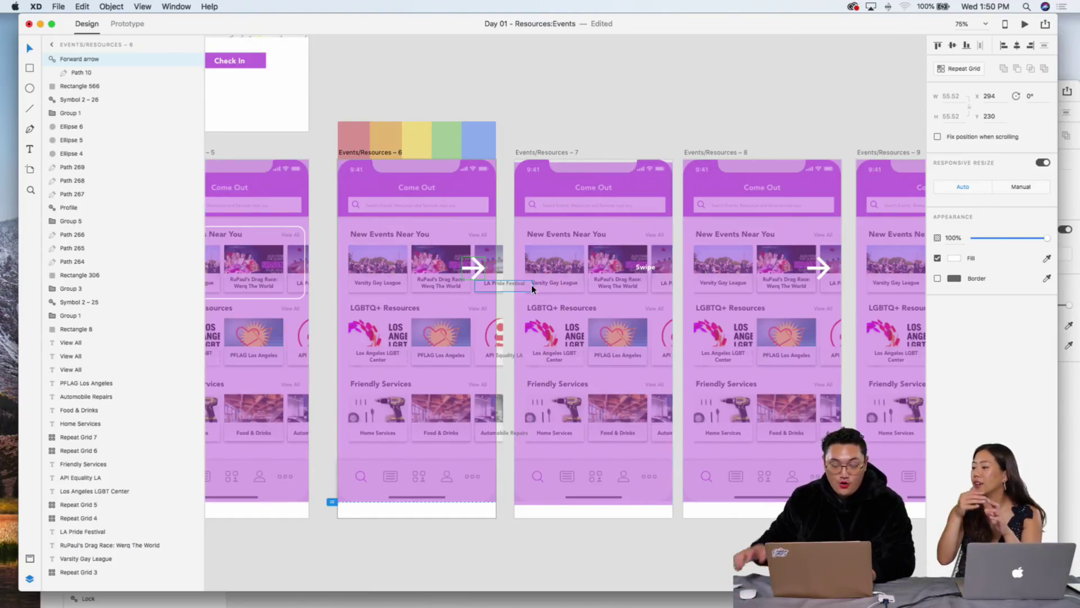
left_click(544, 111)
Step: Select artboard Events/Resources – 6, then the header of Events/Resources – 1
scroll(385, 139, "left", 5)
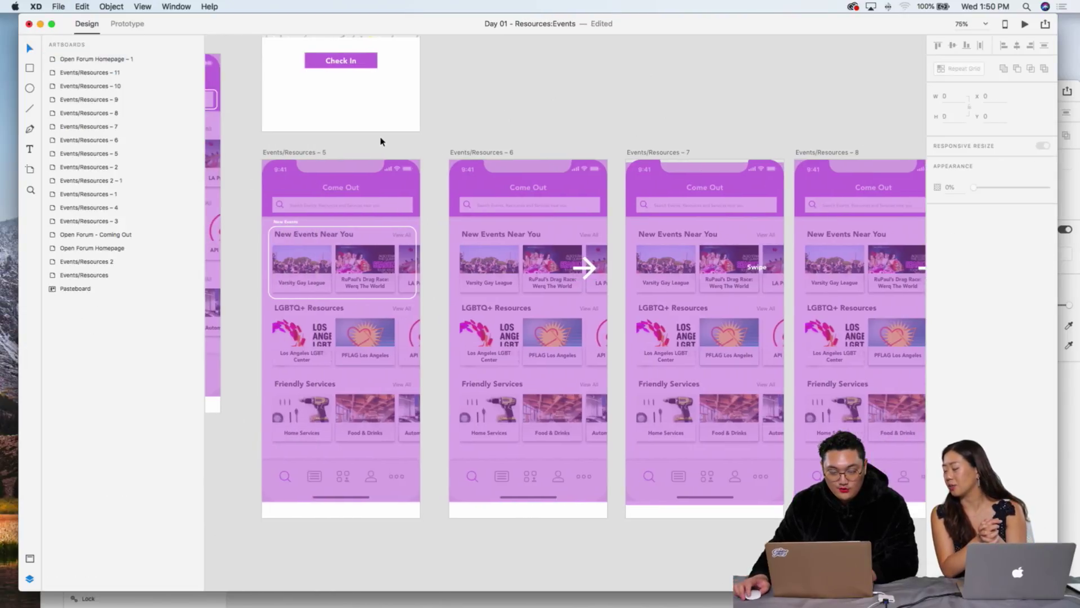
left_click(499, 152)
scroll(510, 148, "left", 1)
scroll(514, 145, "left", 3)
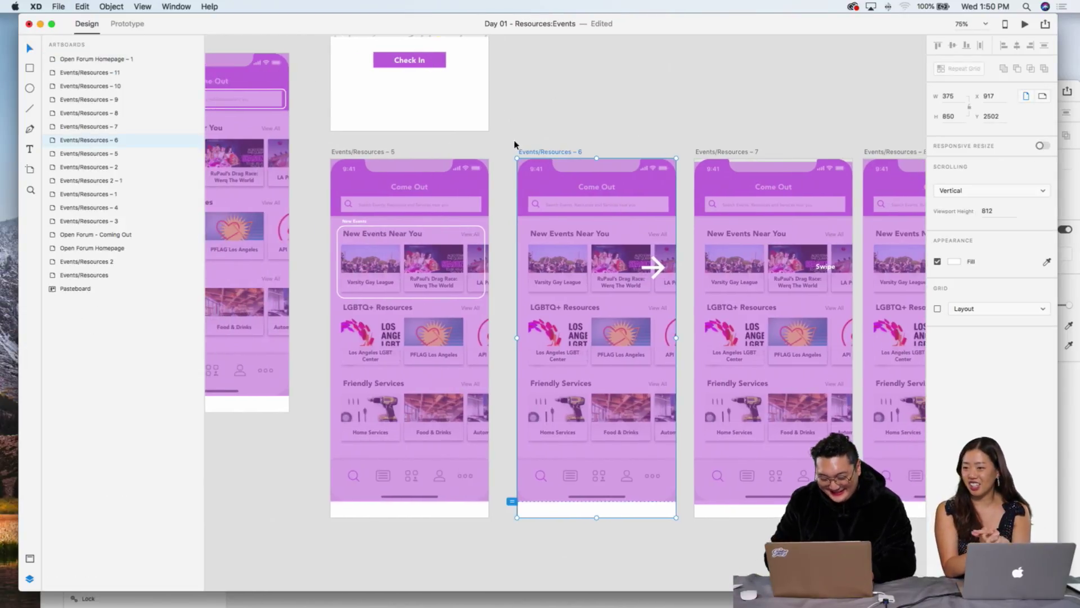
scroll(507, 147, "down", 5)
scroll(496, 147, "up", 5)
left_click(409, 166)
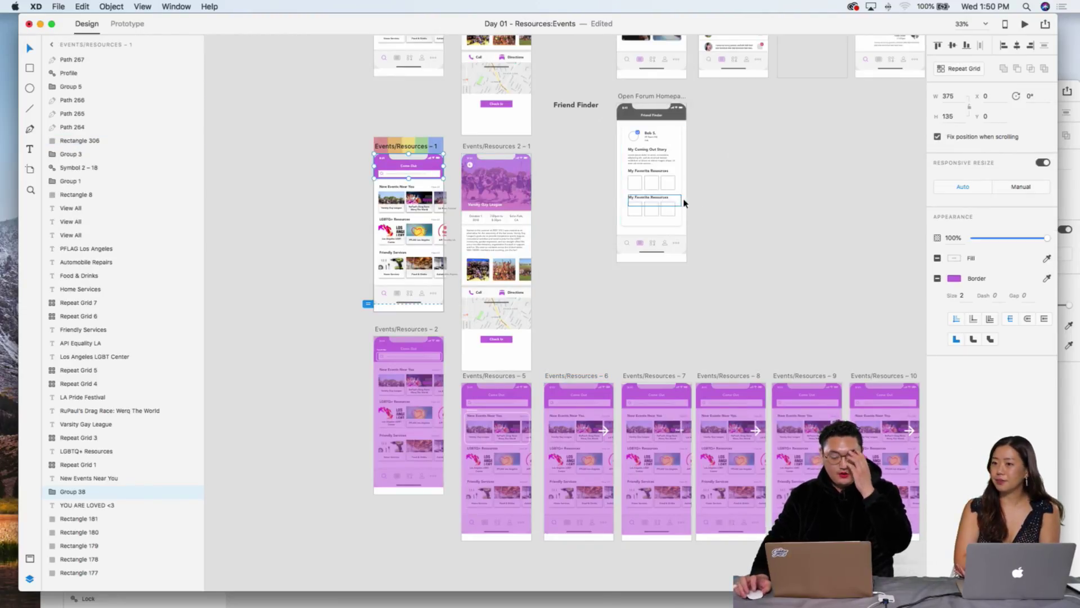
Step: Run a quick prototype preview and close it
left_click(1025, 25)
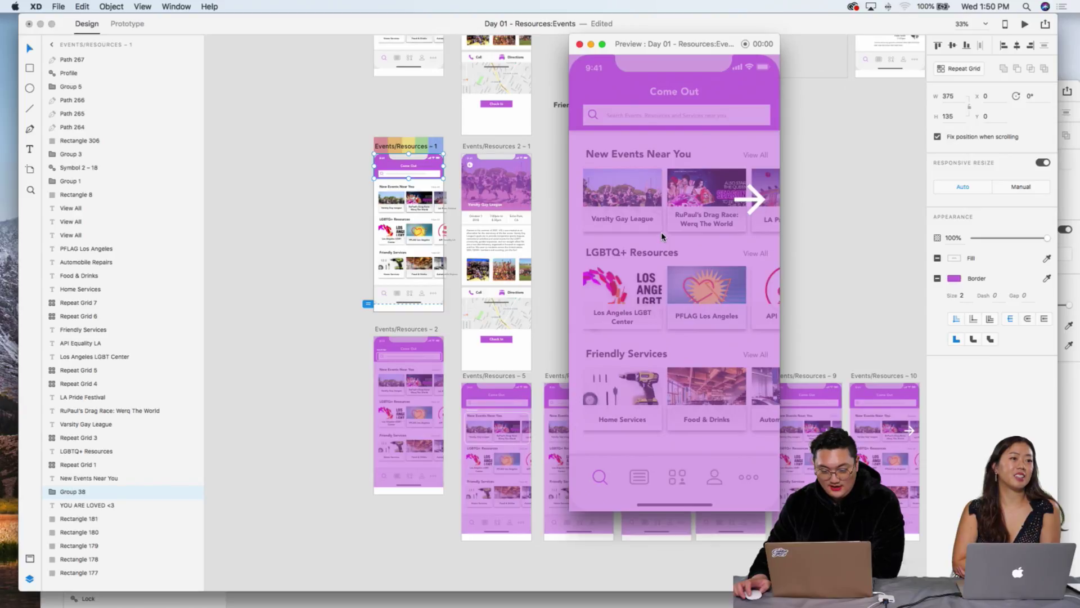
left_click(580, 44)
scroll(814, 147, "right", 5)
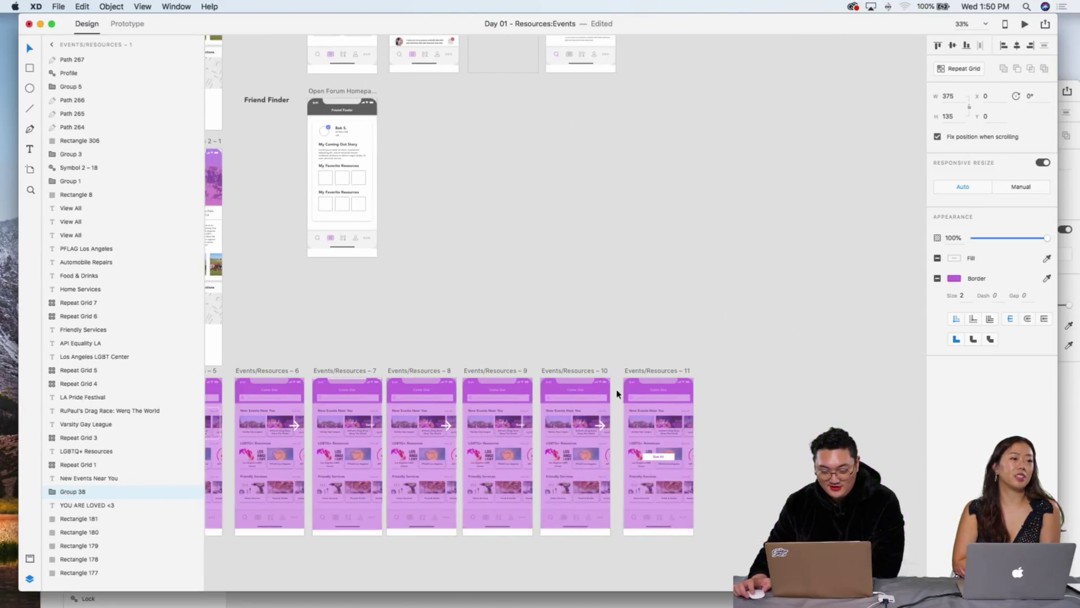
Step: Link Events/Resources – 10 to 11 with a Time trigger, 0 s delay, Dissolve, Ease Out
left_click(602, 396)
left_click(135, 23)
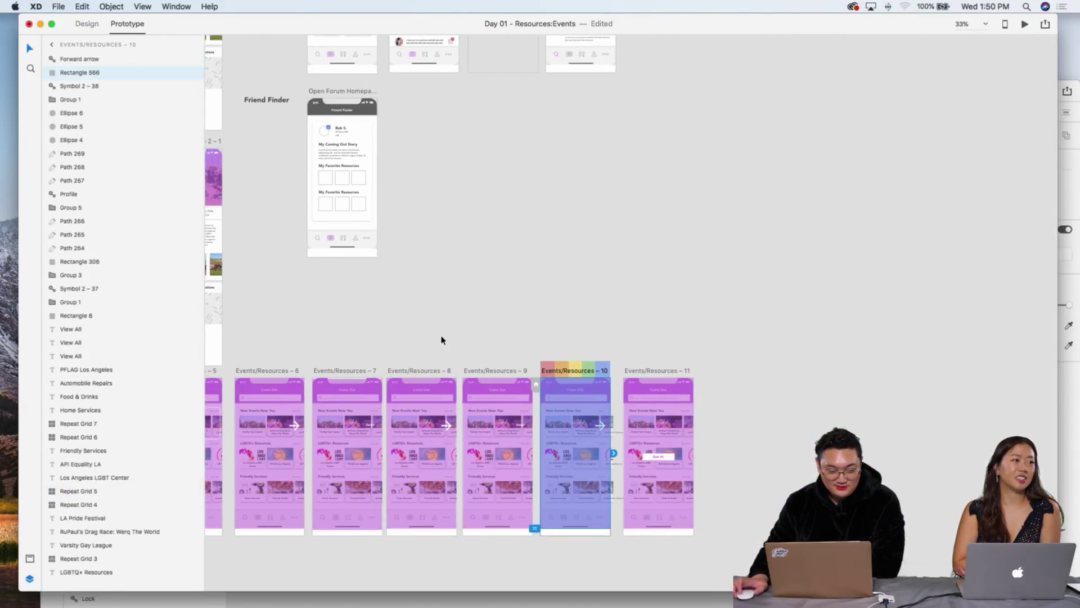
left_click(572, 369)
left_click_drag(613, 453, 647, 418)
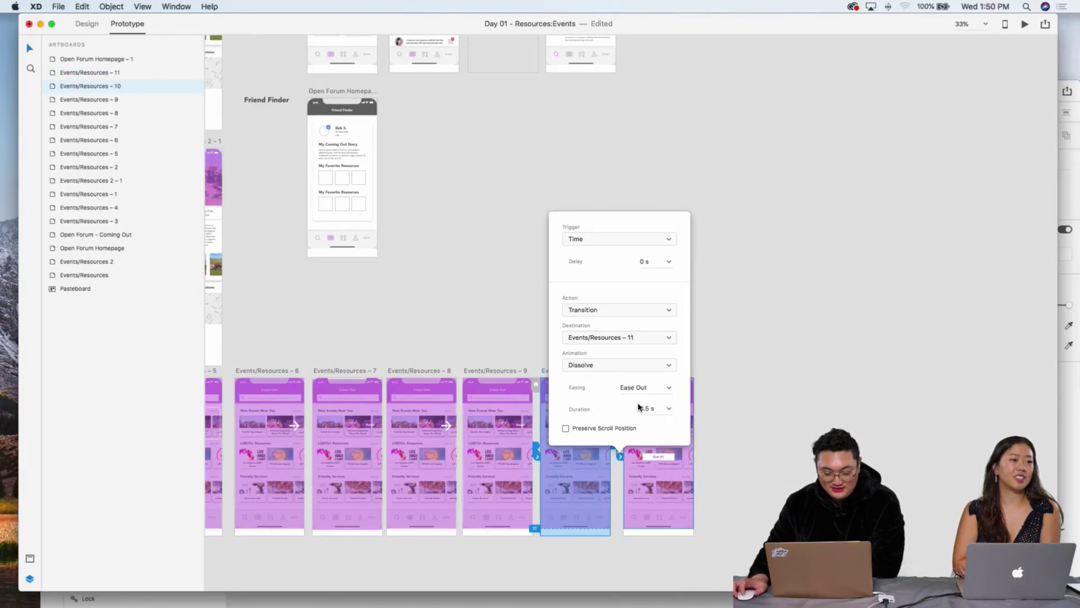
Step: Preview the prototype from Events/Resources – 1 through to the Got It! screen, then close it
scroll(747, 305, "left", 10)
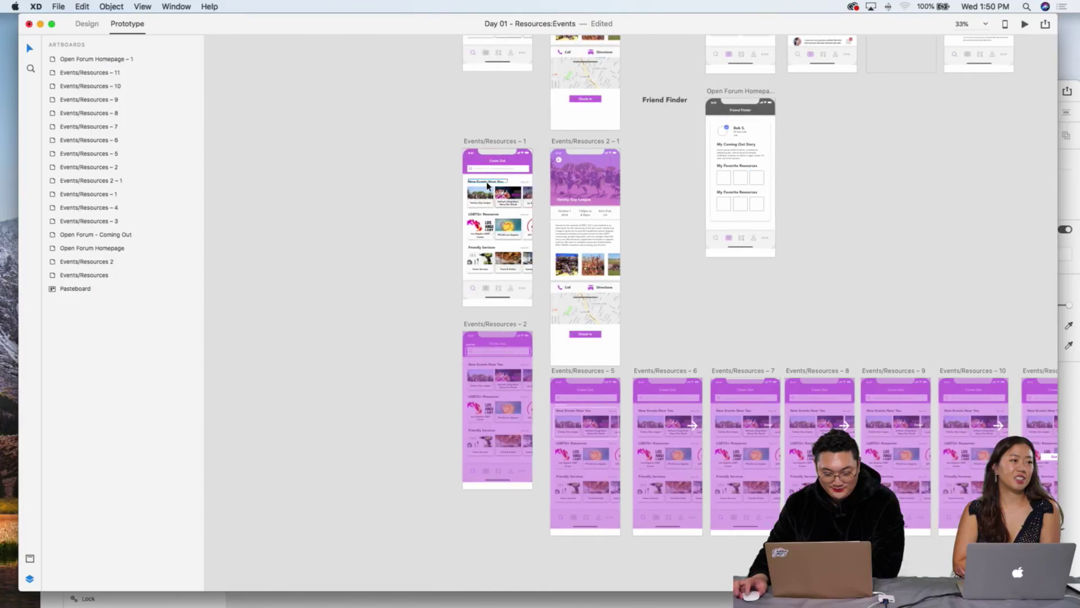
left_click(492, 181)
left_click(1025, 25)
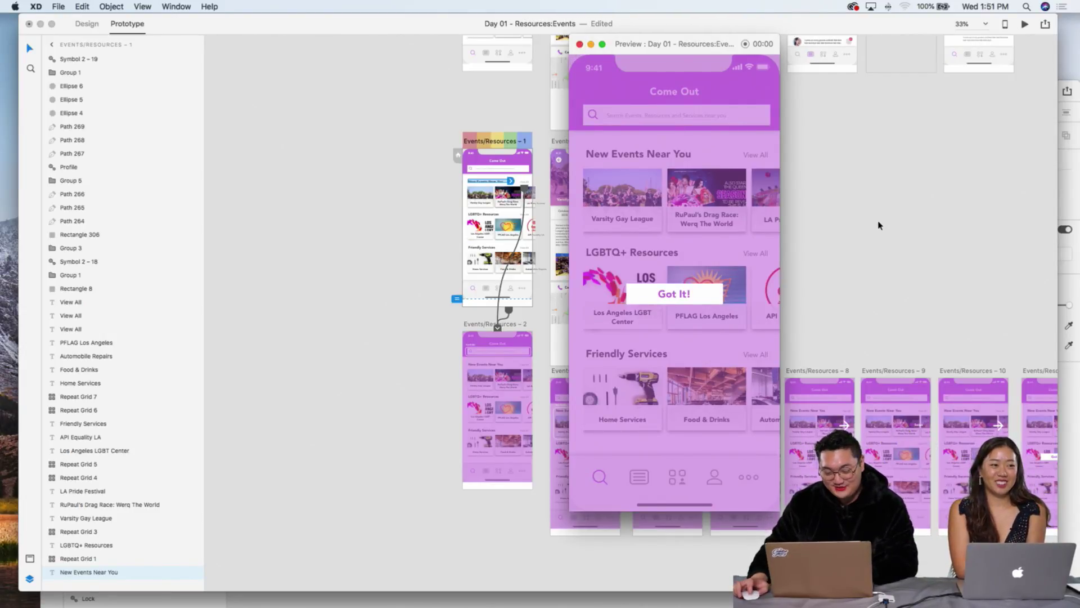
scroll(879, 225, "down", 2)
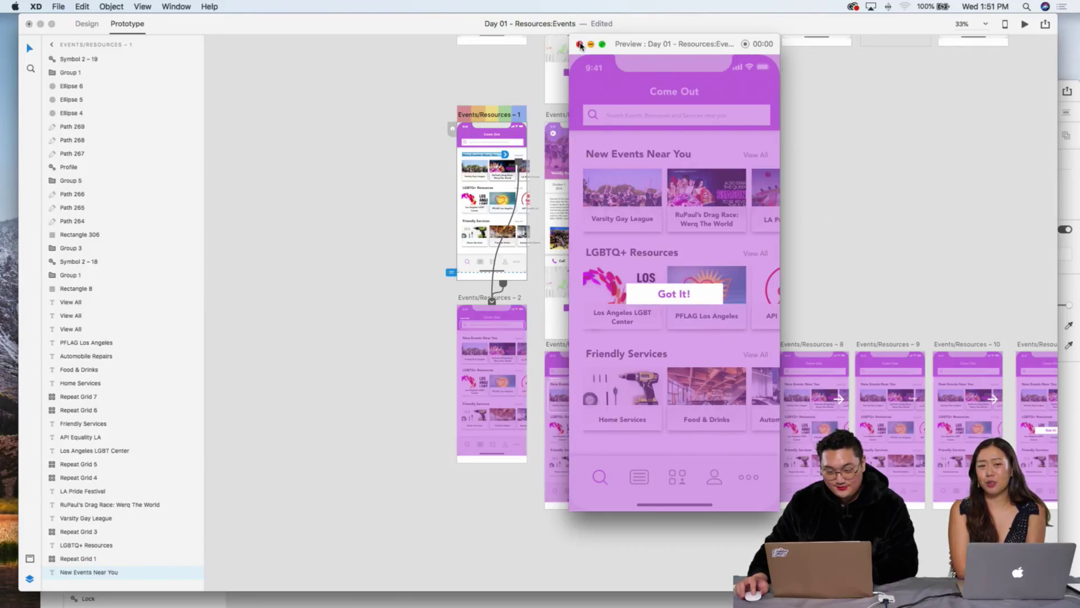
left_click(580, 44)
left_click(798, 170)
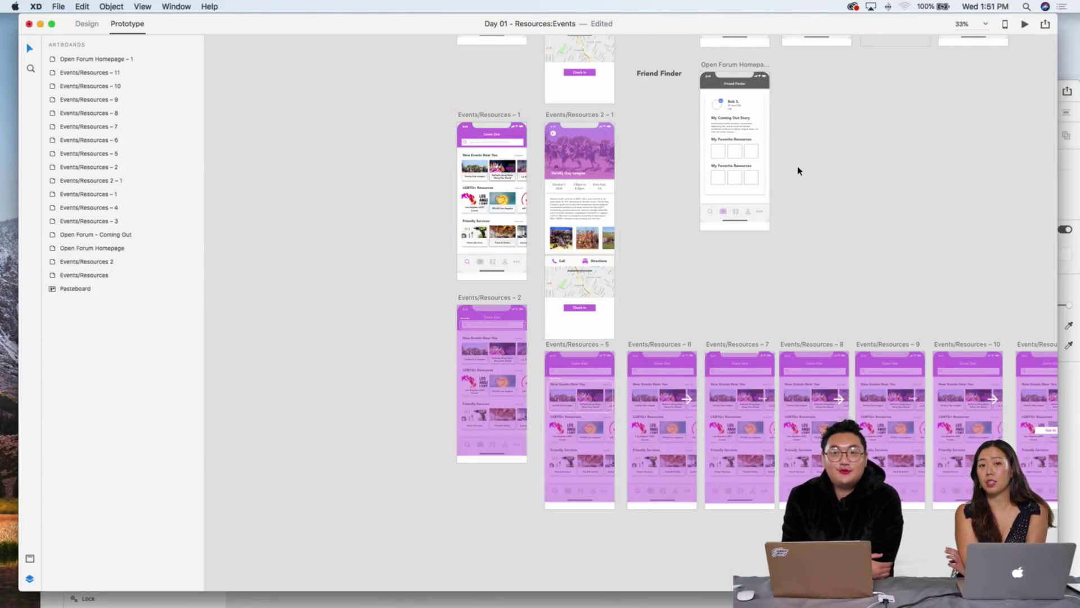